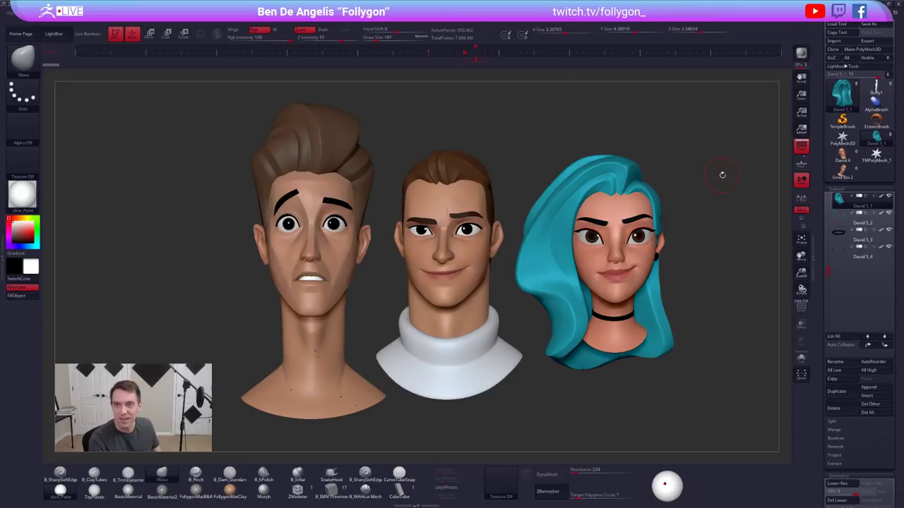
Clear the two male character heads from the canvas, keeping only the teal-haired woman's head
key(space)
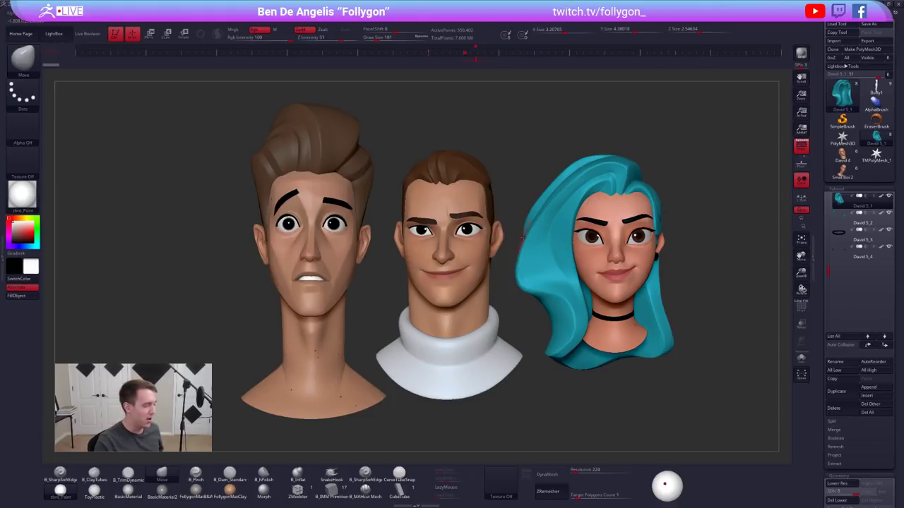
key(ctrl+shift)
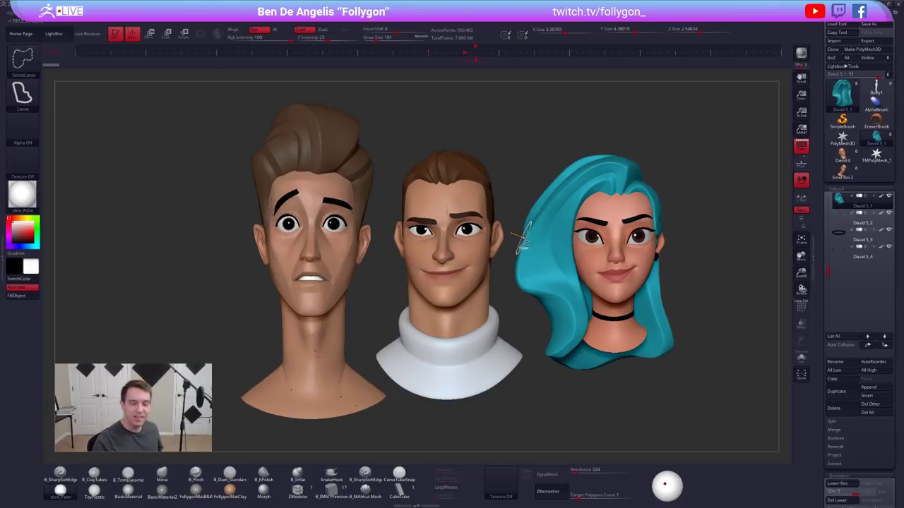
key(ctrl+n)
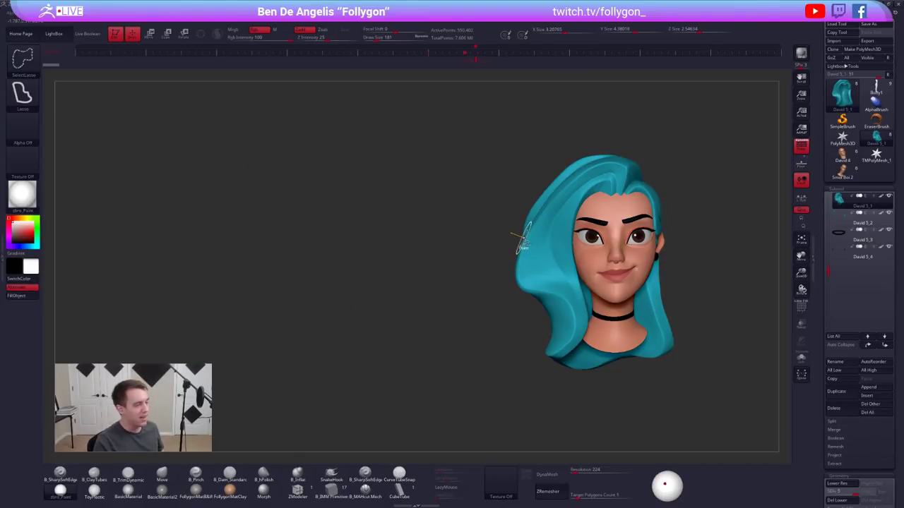
alt+right_drag(641, 260, 554, 252)
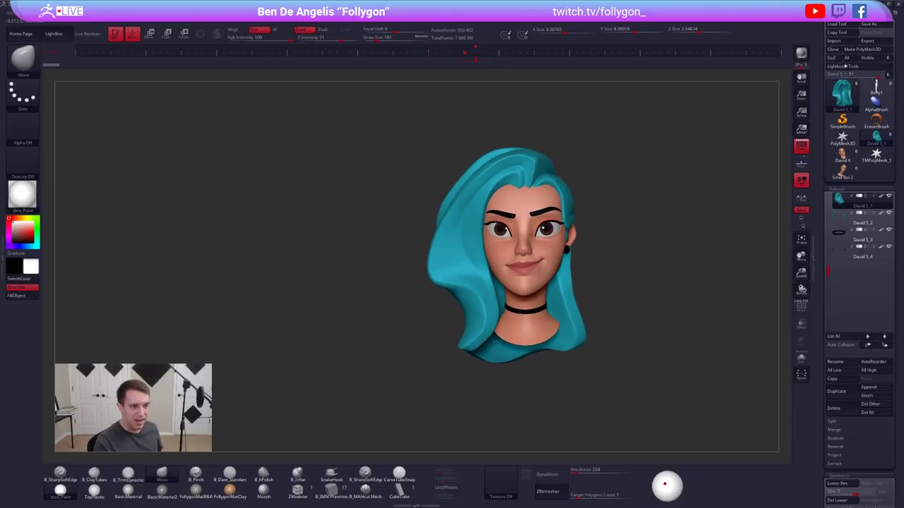
Switch the active tool from the teal-haired head to the full-body Body1 figure
click(841, 173)
click(881, 142)
click(881, 142)
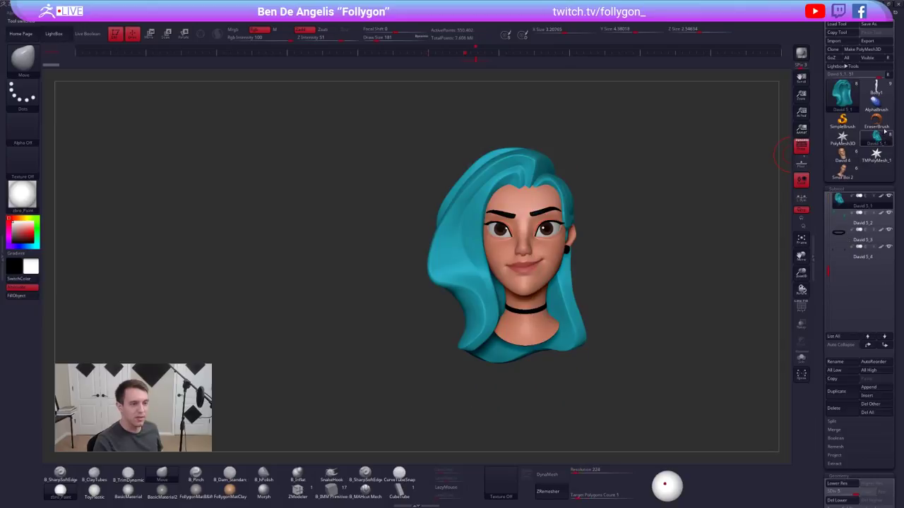
click(876, 84)
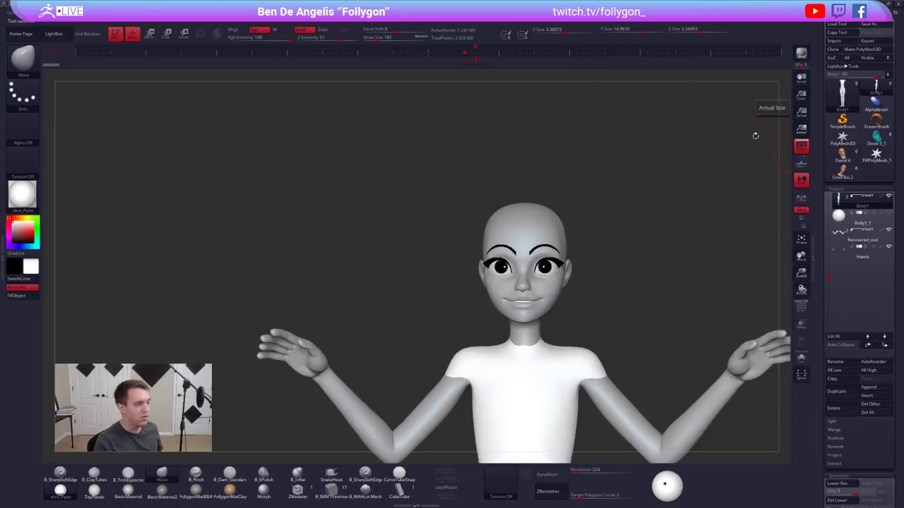
ctrl+right_drag(646, 213, 563, 86)
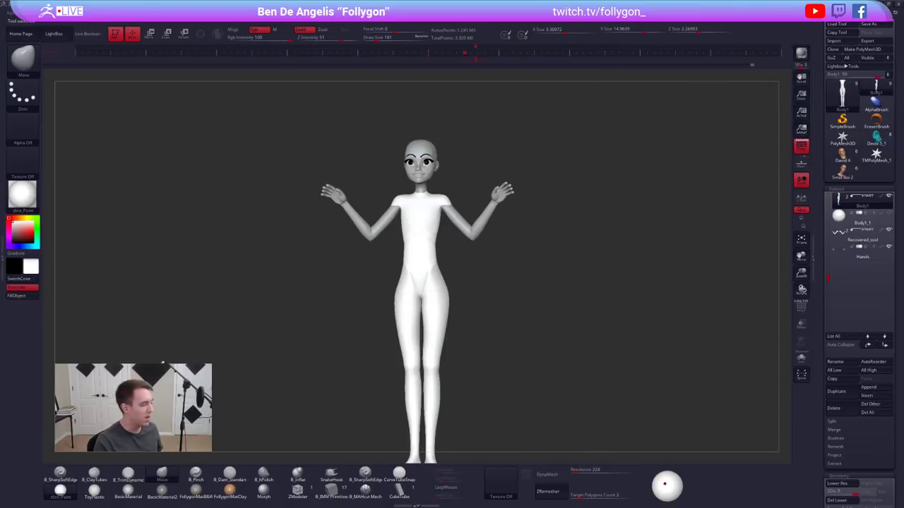
Apply the dark grey Follygon material to the full-body figure
click(196, 492)
right_drag(269, 396, 329, 417)
alt+right_drag(563, 247, 526, 234)
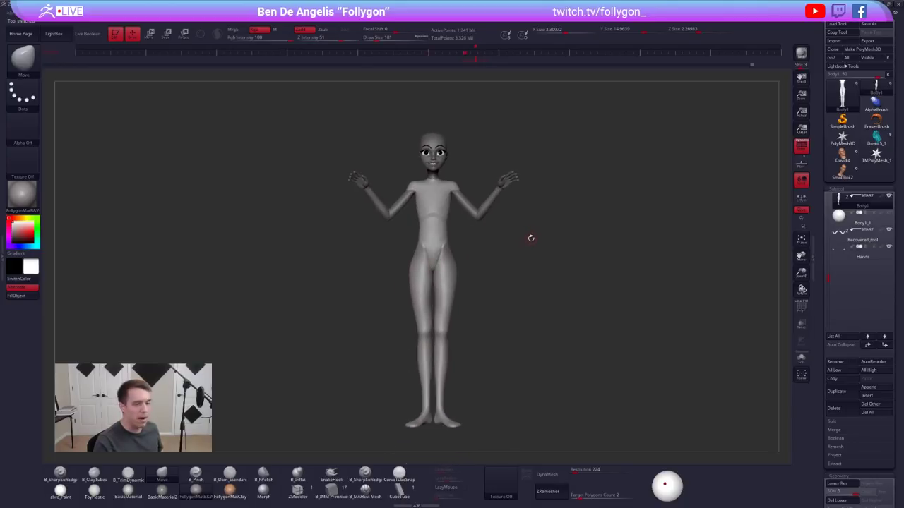
Show the mummy girl concept art as a reference beside the figure and enlarge the brush draw size
key(ctrl+shift+f)
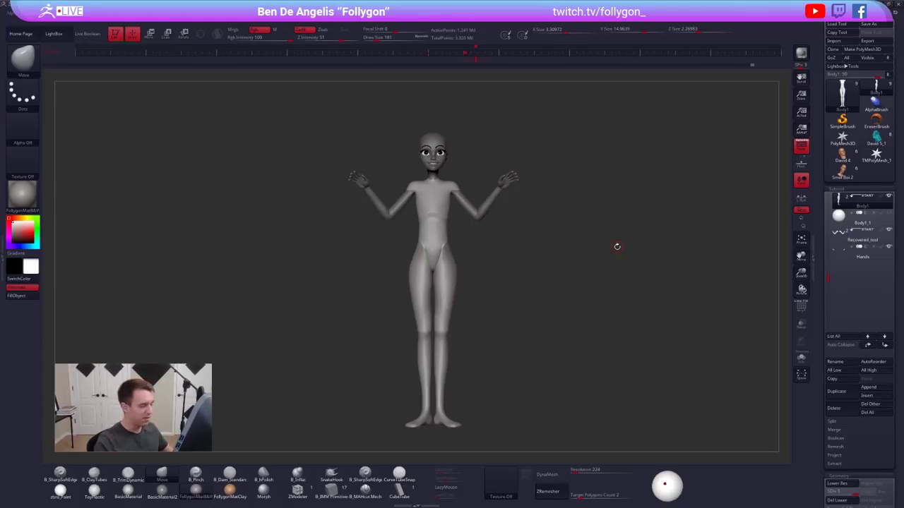
drag(593, 275, 567, 287)
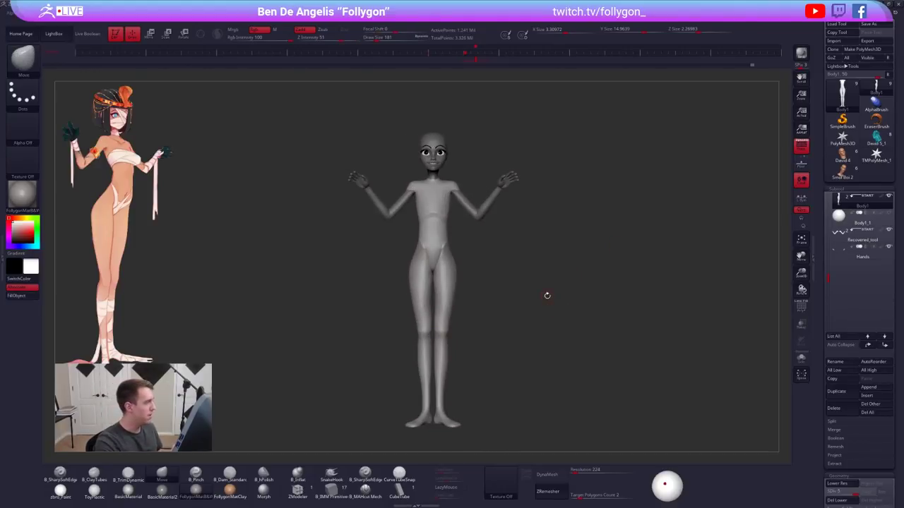
key(space)
click(598, 284)
key(space)
click(594, 270)
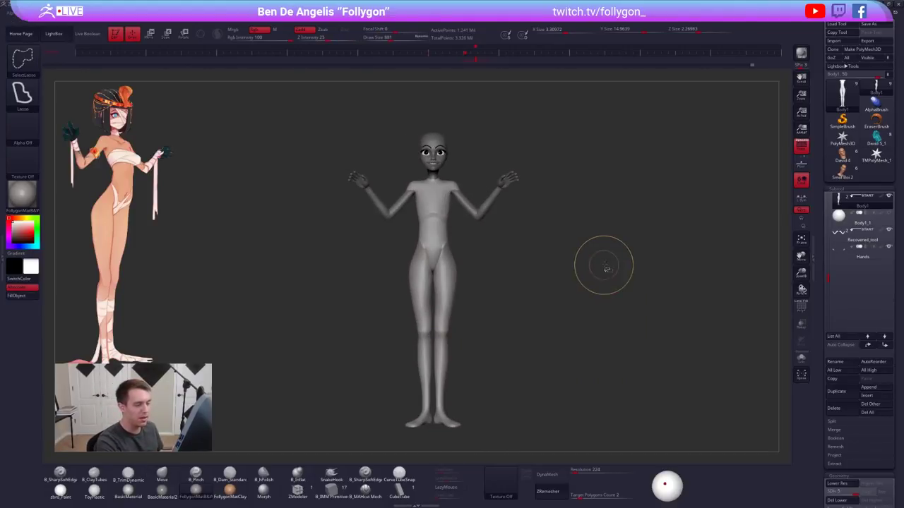
key(space)
Examine the figure's proportions from the front and three-quarter side against the mummy reference
alt+drag(600, 250, 629, 257)
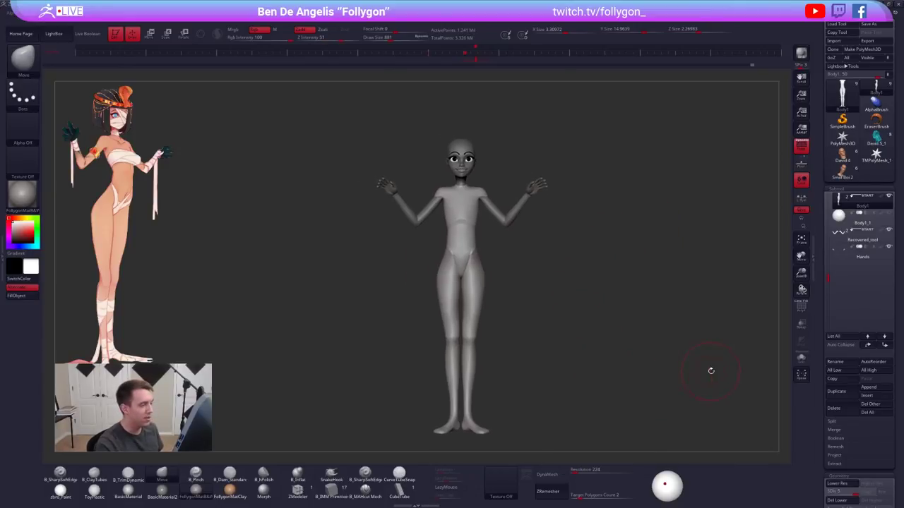
drag(621, 379, 643, 400)
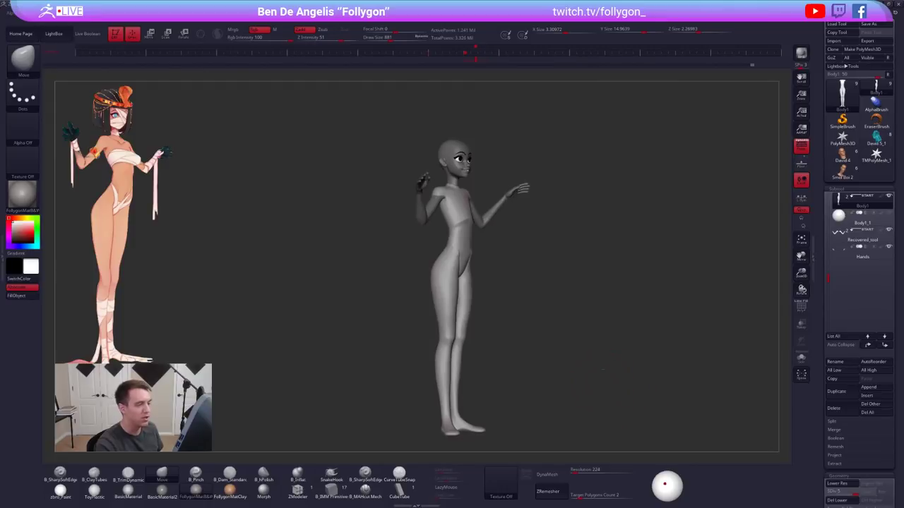
drag(632, 353, 624, 257)
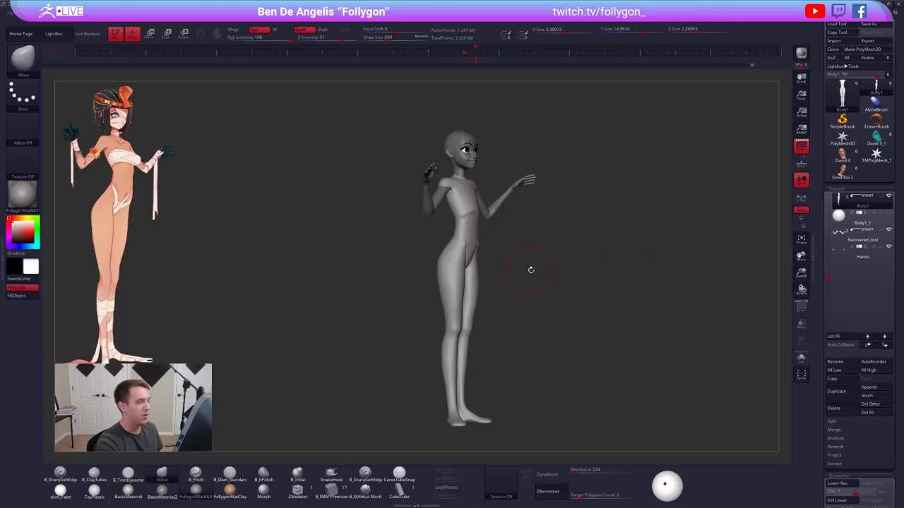
drag(502, 292, 532, 335)
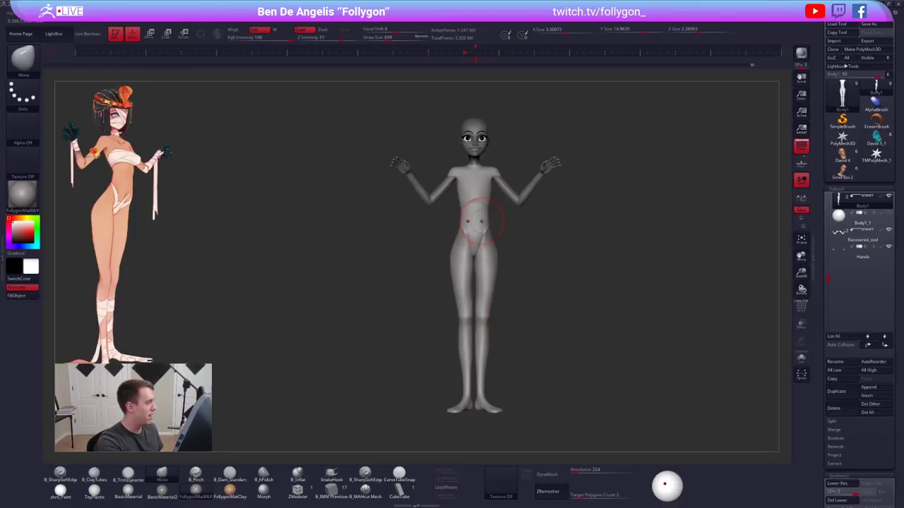
mouse_move(482, 221)
mouse_down()
mouse_move(488, 266)
mouse_move(506, 278)
mouse_up()
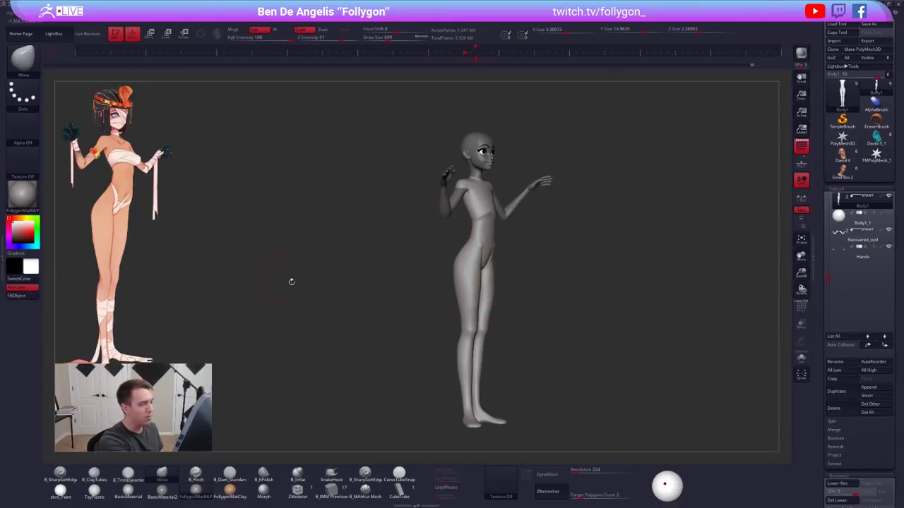
mouse_move(544, 317)
shift+mouse_down()
mouse_move(546, 331)
mouse_move(541, 325)
shift+mouse_up()
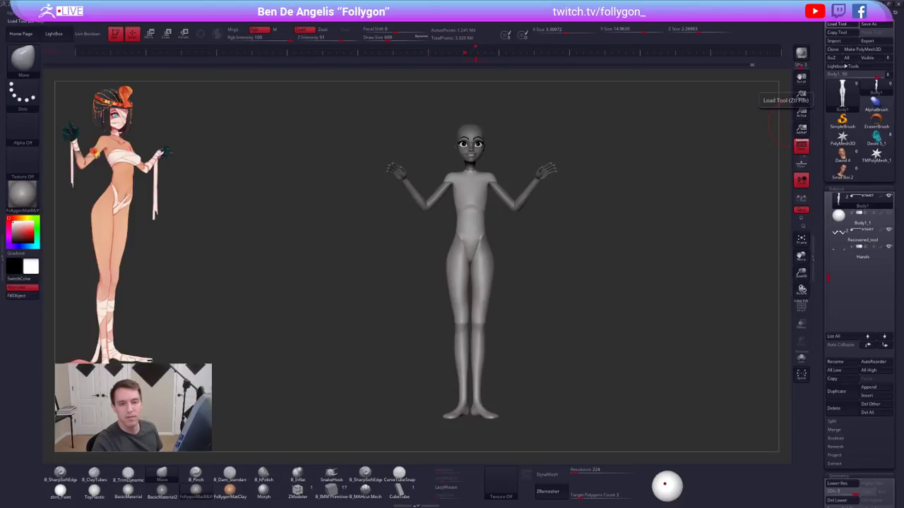
Load the Follygon_Female_DSBM tool from the LightBox tool library
click(54, 33)
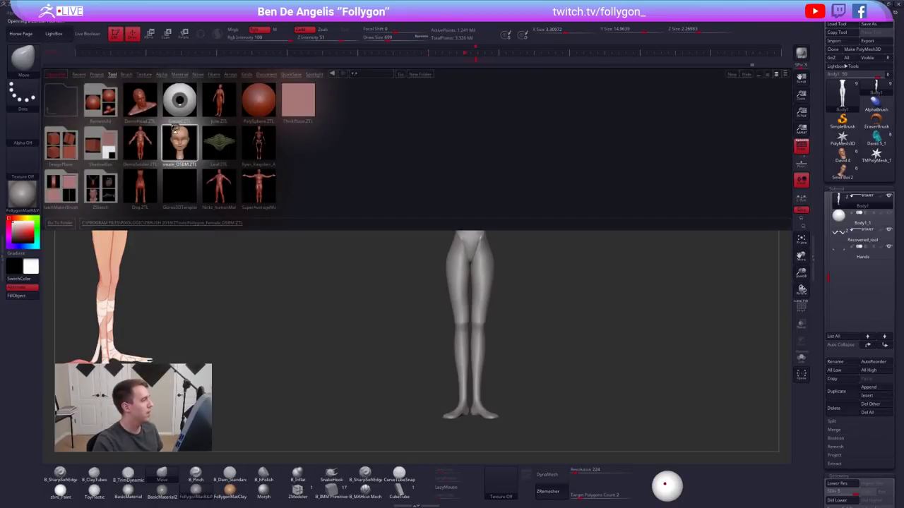
double_click(174, 127)
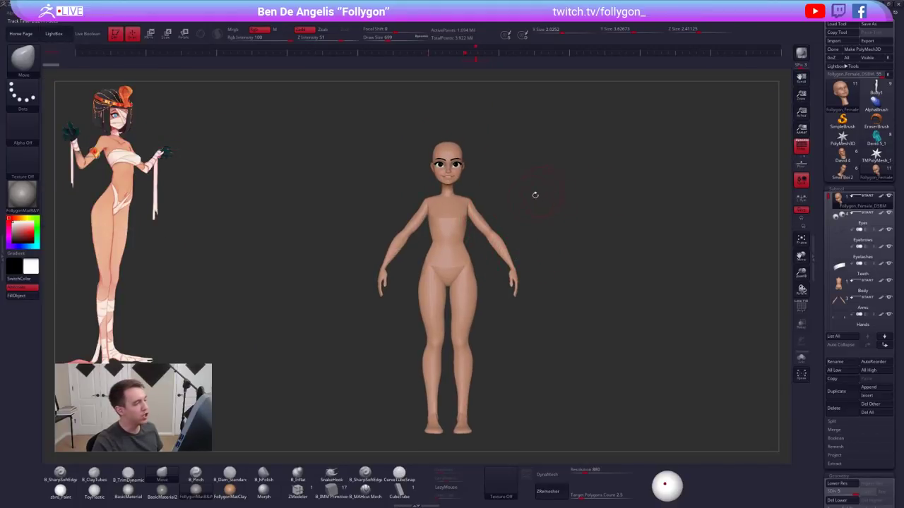
Switch to Chrome to look through the Spoopy Halloween Witch artwork in the ArtStation portfolio, and return to ZBrush
key(alt+Tab)
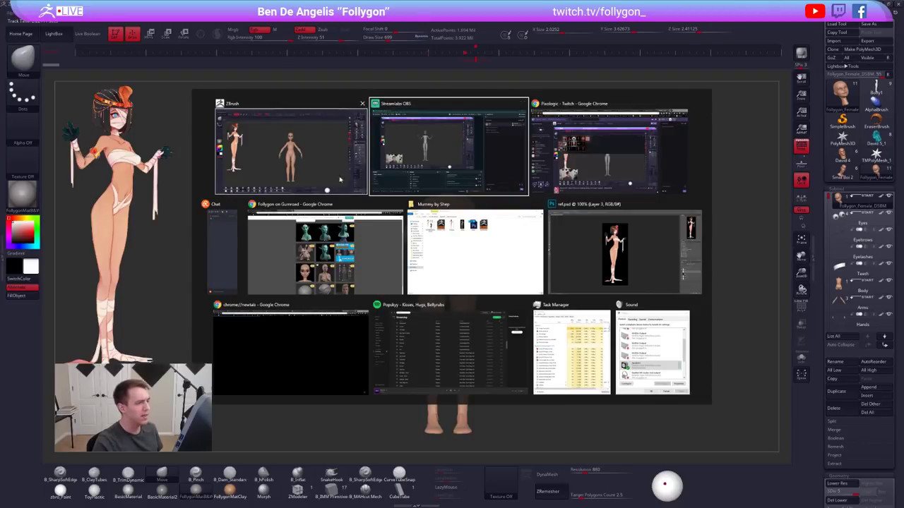
click(357, 242)
click(64, 6)
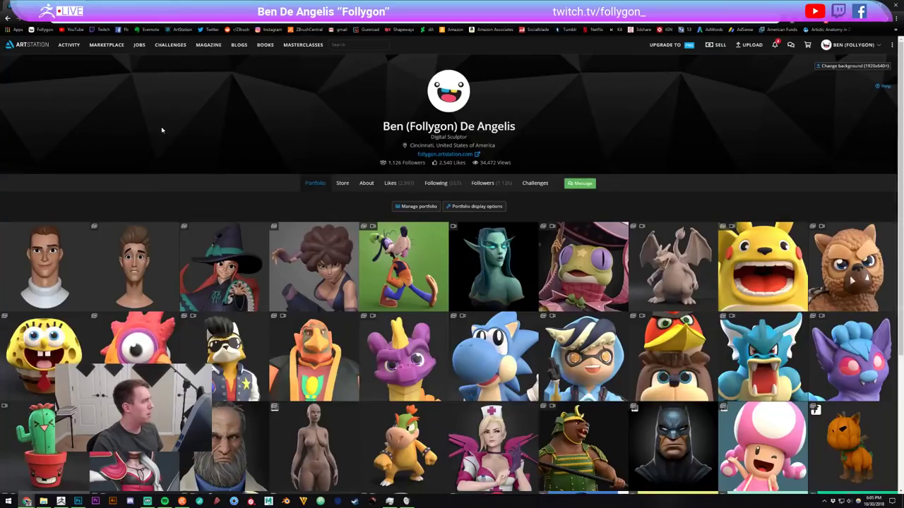
click(223, 269)
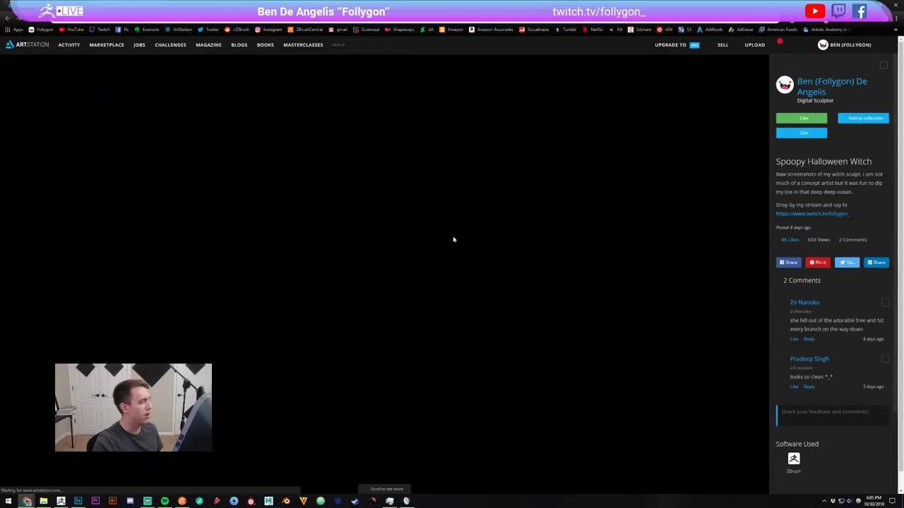
scroll(482, 265, down, 5)
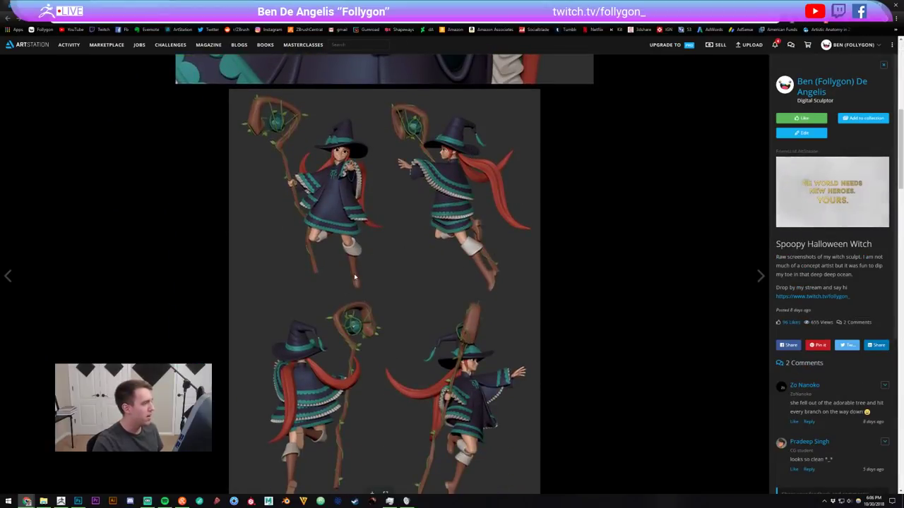
scroll(417, 292, up, 4)
scroll(417, 292, up, 1)
key(Escape)
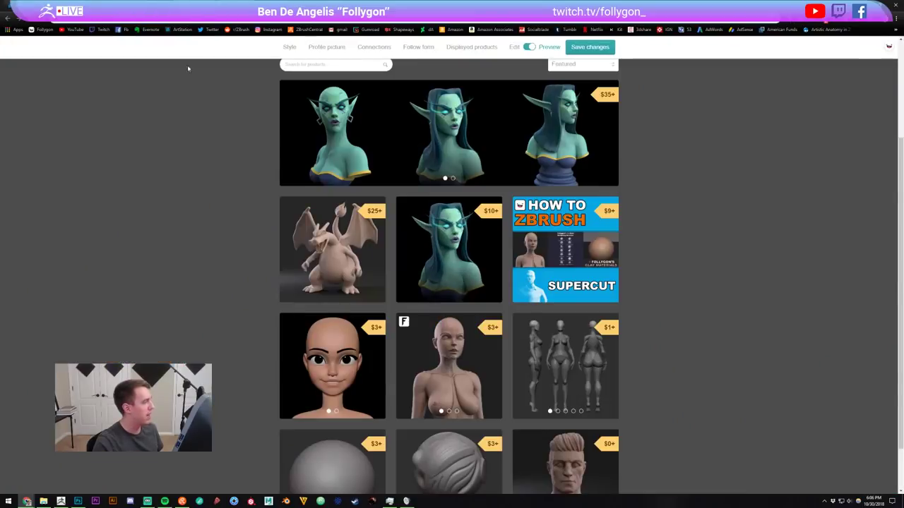
click(60, 501)
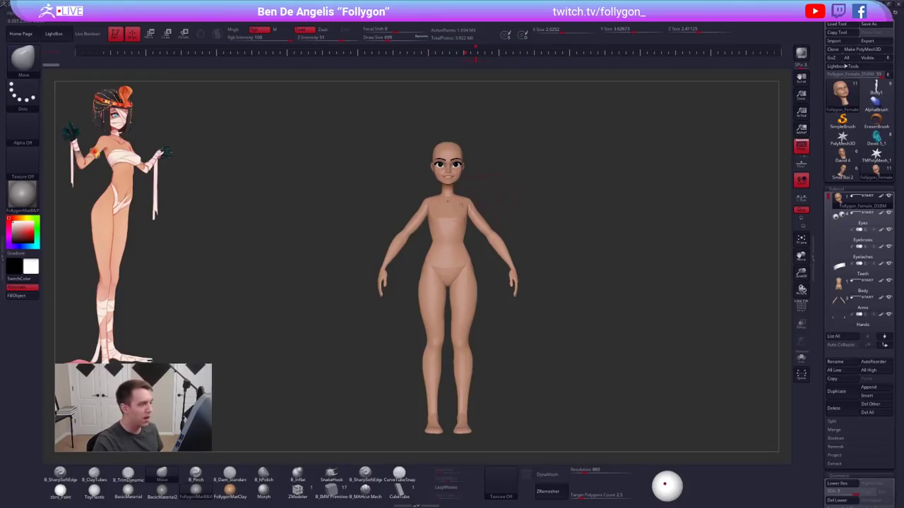
Compare the Body1 figure with the Follygon_Female_DSBM base mesh by switching between the two tools
mouse_move(547, 240)
mouse_down()
mouse_move(678, 226)
mouse_move(555, 234)
mouse_up()
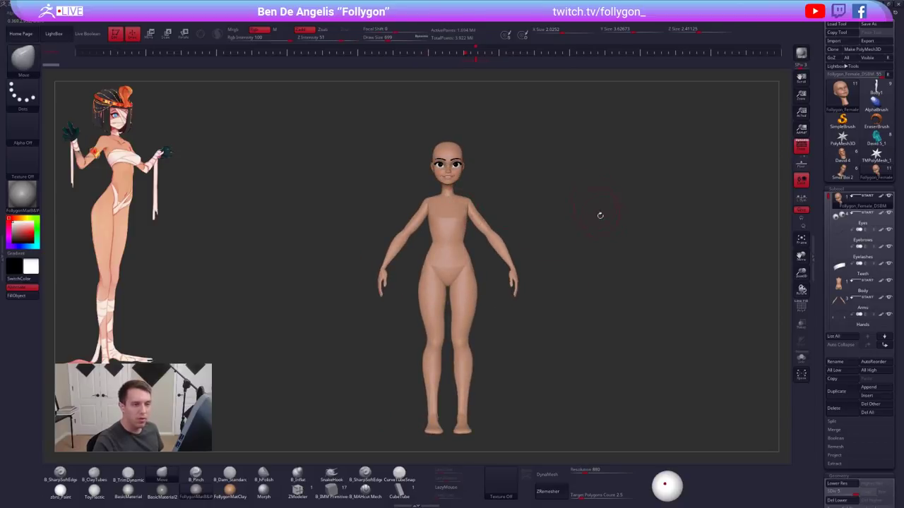
click(877, 86)
drag(534, 218, 450, 233)
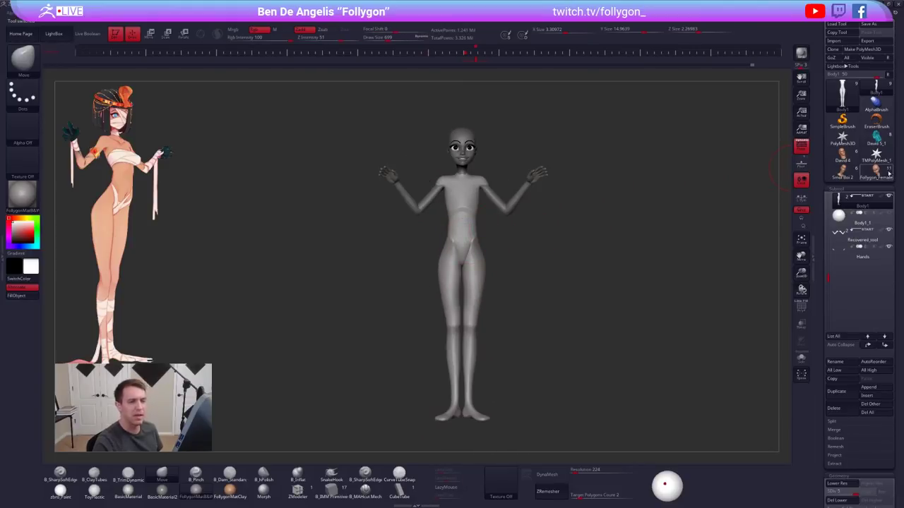
click(874, 171)
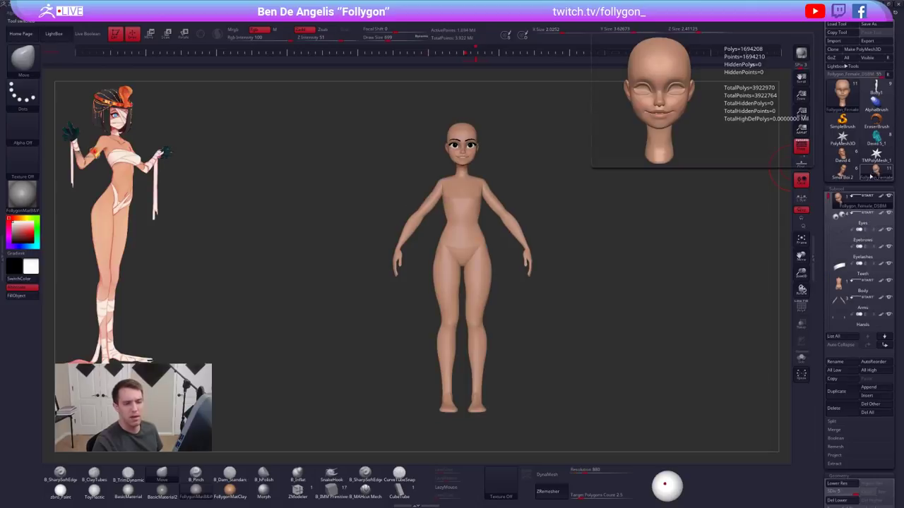
Delete all subtools of the Follygon_Female_DSBM base mesh and return to the Body1 figure
click(874, 413)
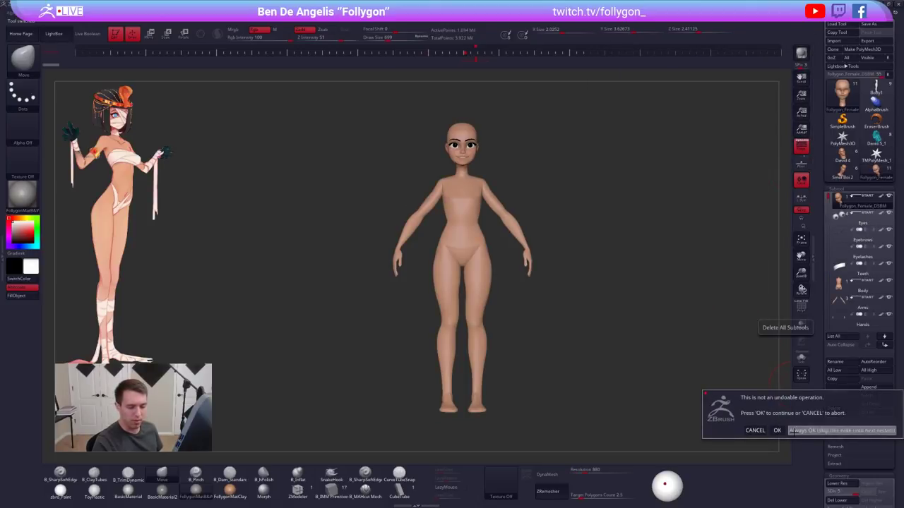
click(795, 431)
click(875, 89)
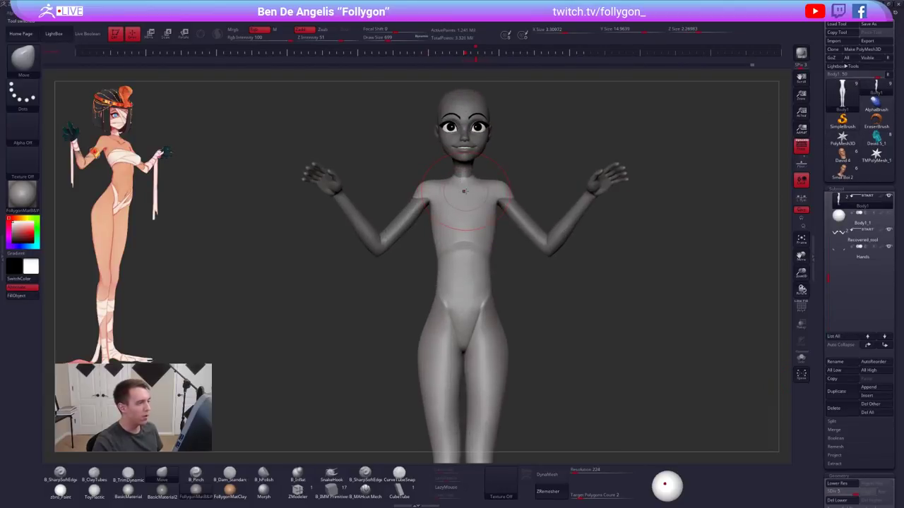
Select the figure's head subtool for sculpting and set the brush draw size to 350
mouse_move(471, 179)
alt+right_down()
mouse_move(466, 247)
mouse_move(458, 247)
alt+right_up()
key(space)
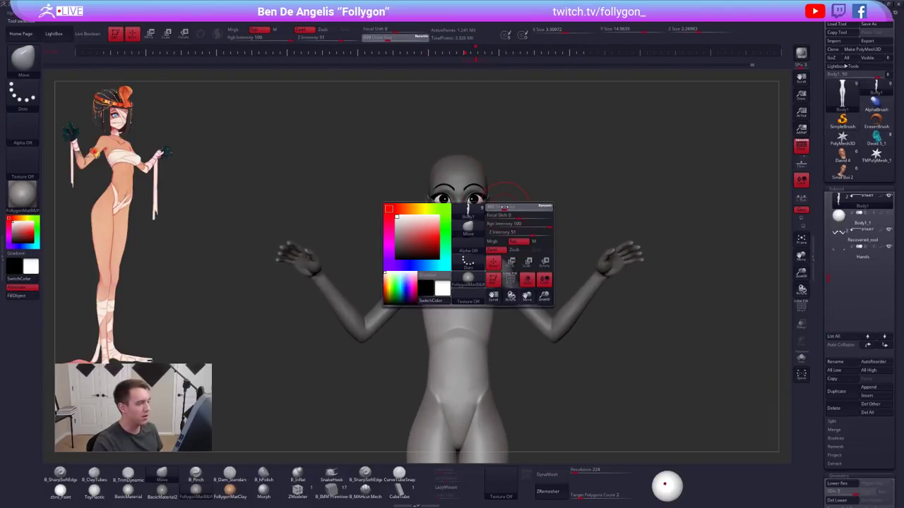
click(502, 209)
alt+click(467, 211)
alt+right_drag(467, 212, 468, 247)
ctrl+right_drag(467, 185, 472, 214)
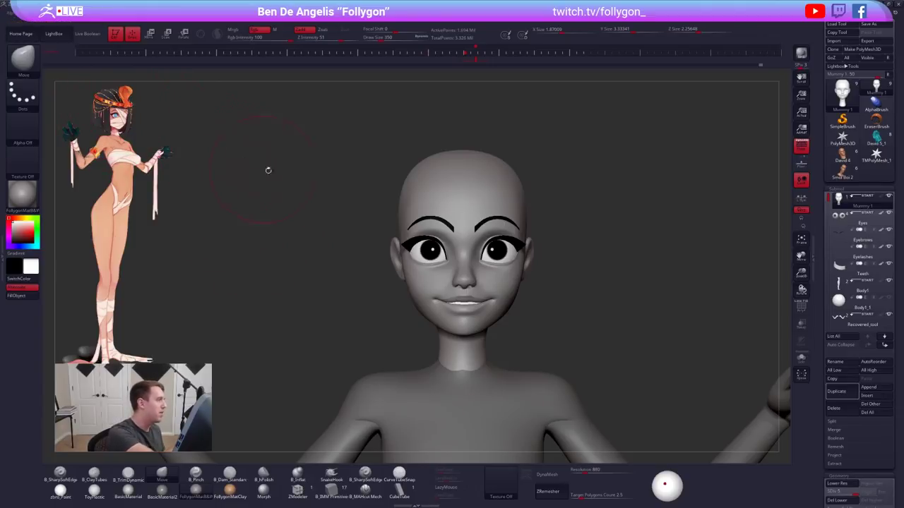
Set the brush draw size to 170 and frame the full figure beside the mummy reference
key(space)
drag(322, 175, 317, 176)
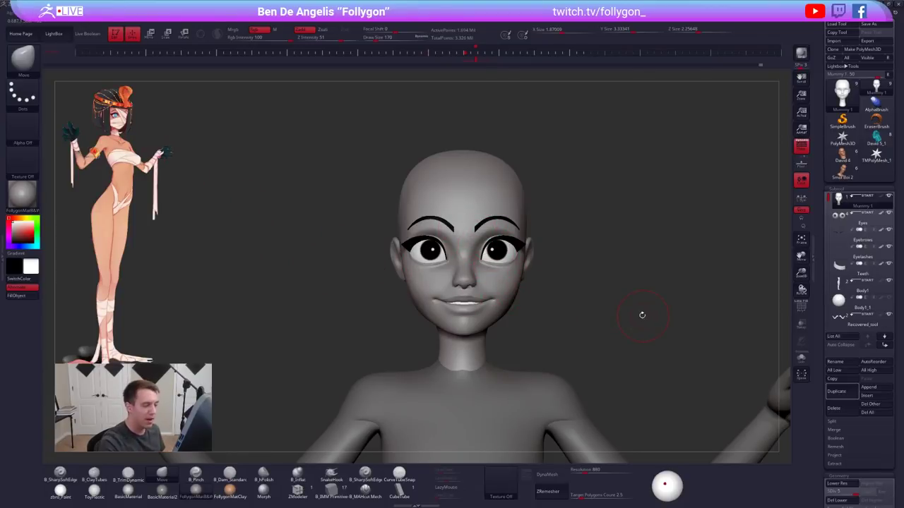
key(f)
key(f)
alt+drag(648, 317, 618, 351)
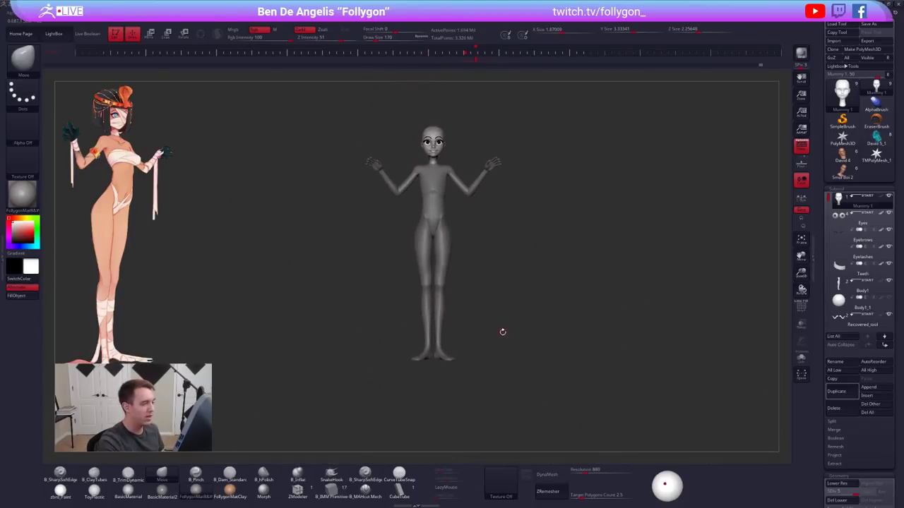
alt+drag(476, 335, 505, 375)
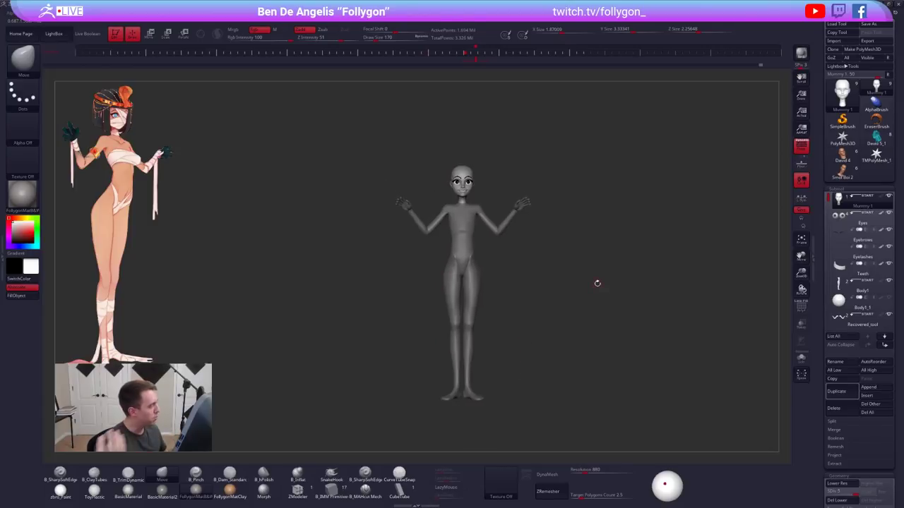
Hide the body, arms and hands subtools around the head and its facial parts
drag(597, 283, 478, 299)
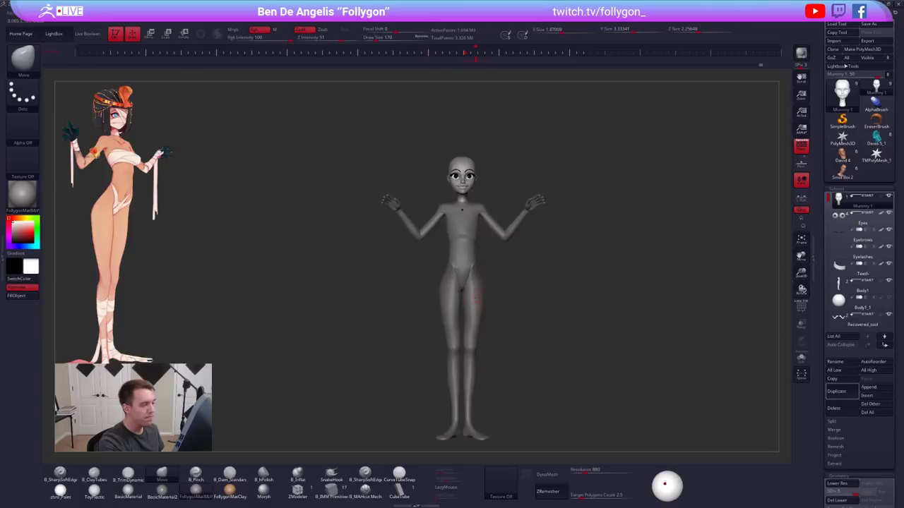
alt+click(479, 298)
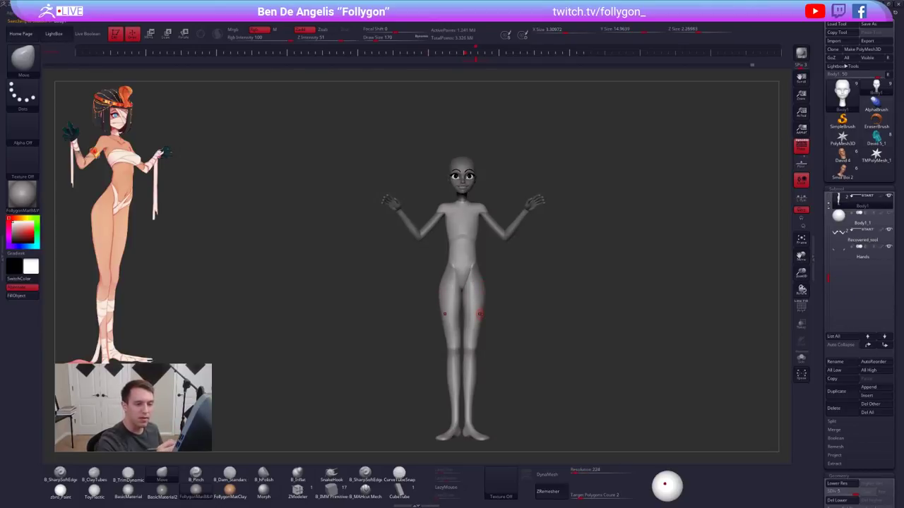
click(840, 234)
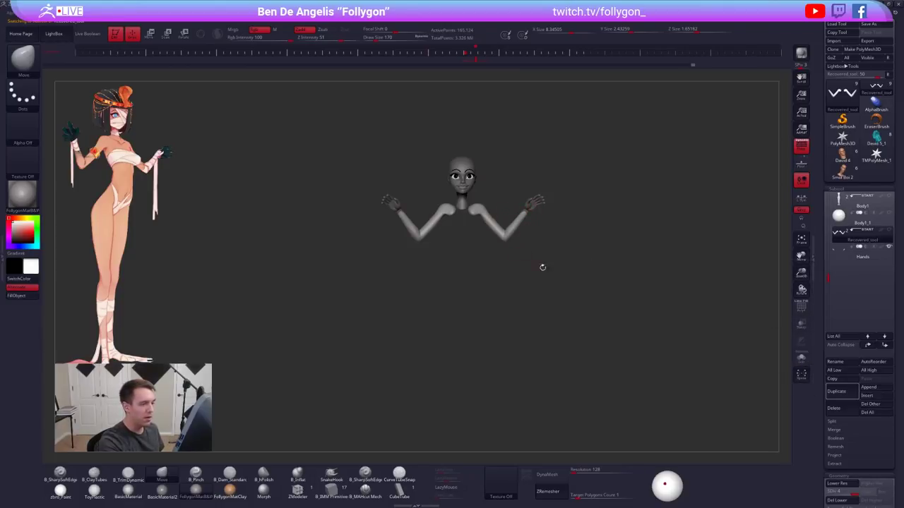
alt+click(537, 202)
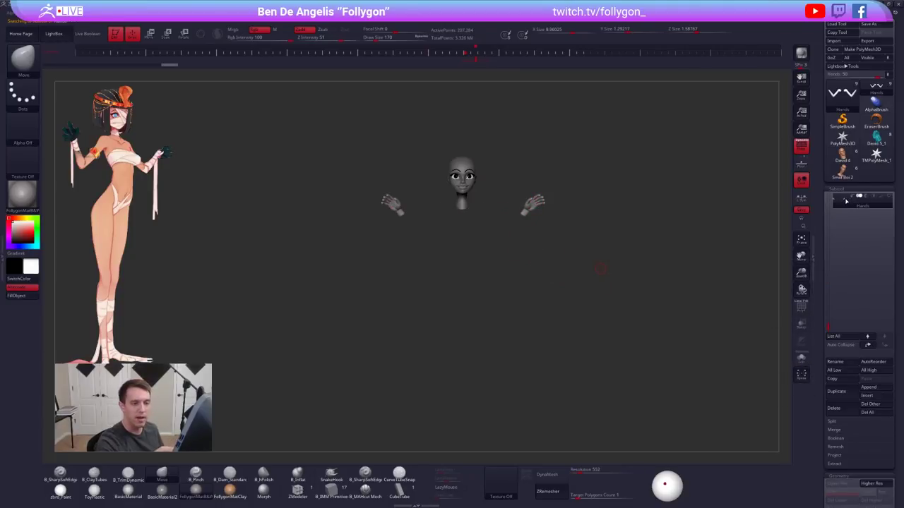
alt+click(463, 190)
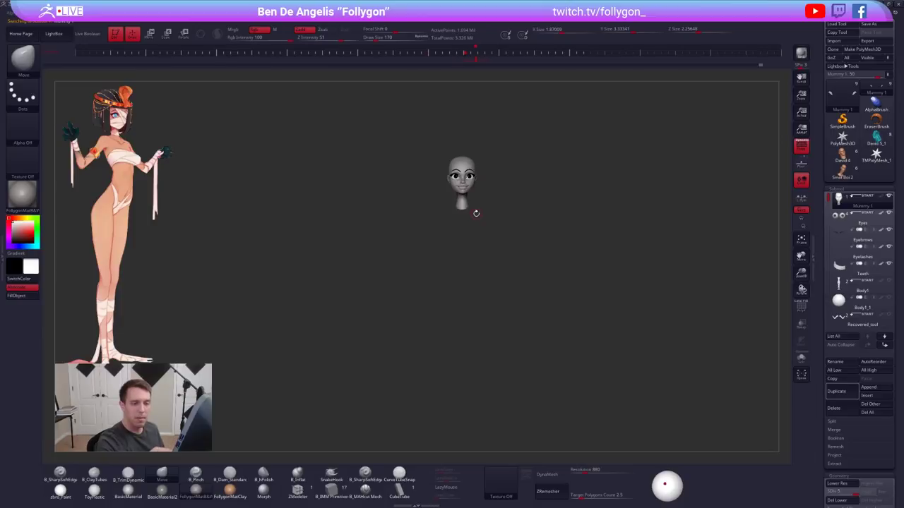
Show the Body1 torso again without the arms and examine its shoulders up close
click(860, 285)
alt+drag(566, 241, 560, 303)
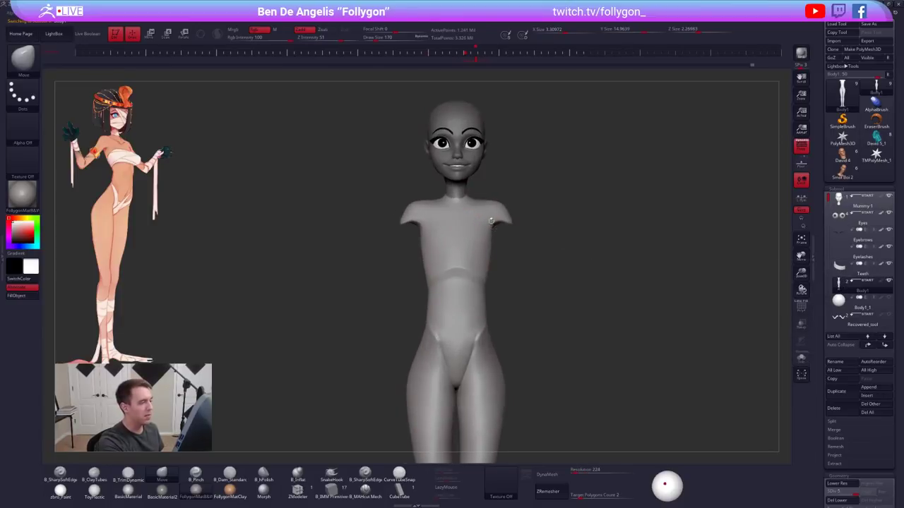
shift+right_drag(492, 221, 514, 219)
mouse_move(492, 216)
ctrl+shift+mouse_down()
mouse_move(396, 216)
mouse_move(523, 119)
mouse_move(496, 245)
ctrl+shift+mouse_up()
ctrl+shift+click(498, 243)
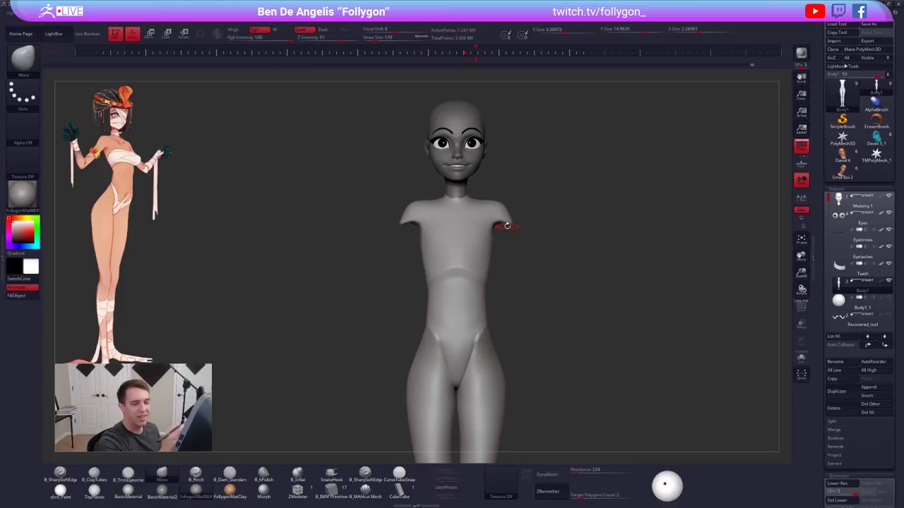
Hide the Body1 torso and select the Mummy 1 head subtool, framed from the front
click(863, 269)
alt+drag(530, 231, 519, 332)
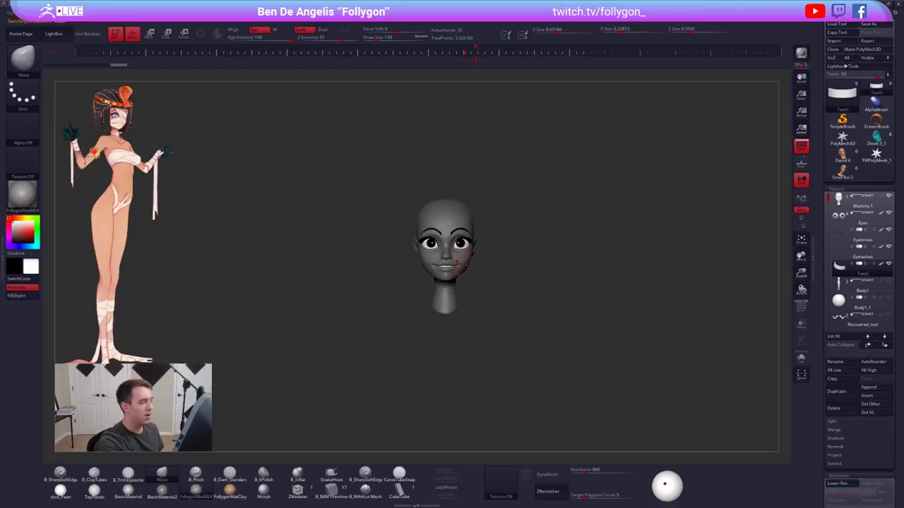
alt+click(461, 259)
alt+drag(487, 288, 510, 326)
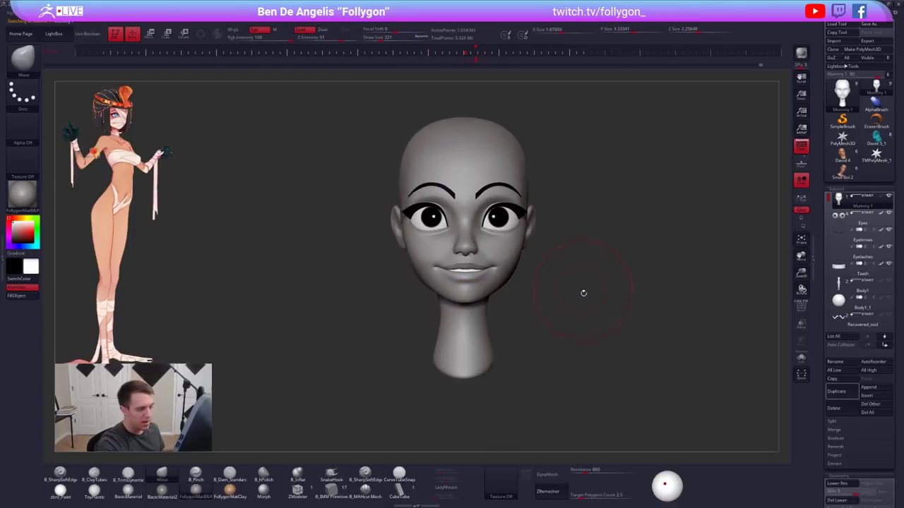
Reduce the brush draw size to 130 for working on the face
key(space)
click(604, 294)
key(ctrl+space)
alt+drag(564, 279, 569, 316)
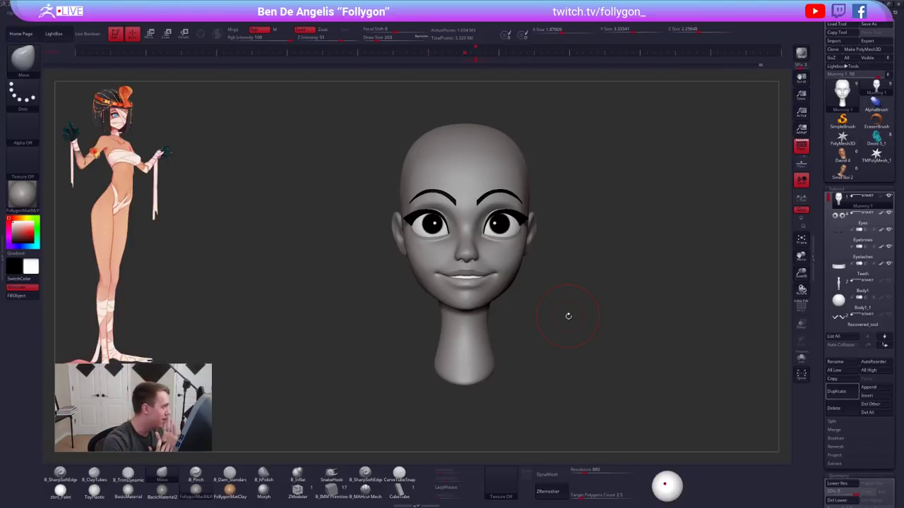
mouse_move(467, 267)
right_down()
mouse_move(485, 292)
mouse_move(464, 269)
mouse_move(452, 309)
right_up()
key(space)
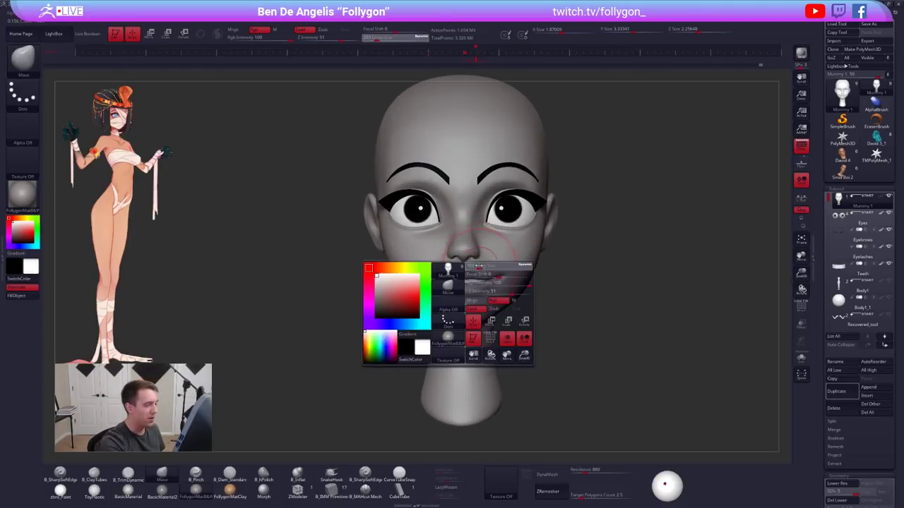
drag(499, 300, 490, 300)
mouse_move(442, 204)
right_down()
mouse_move(511, 309)
mouse_move(478, 329)
right_up()
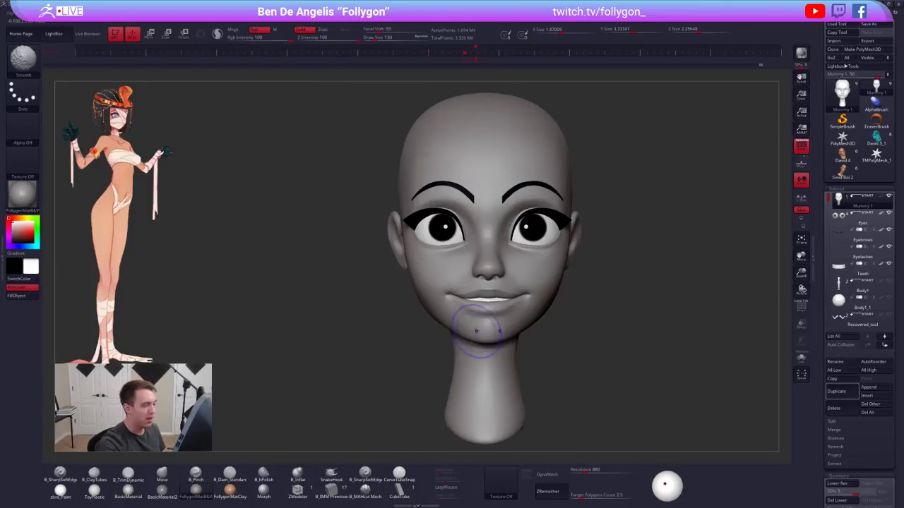
Isolate the Mummy 1 head in Solo mode and save the project file
key(alt+s)
key(ctrl+s)
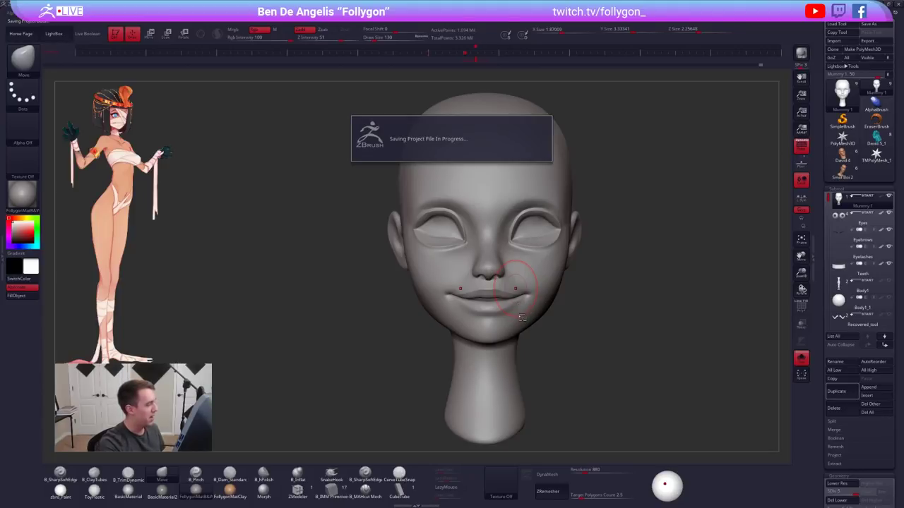
Examine the isolated head with its skin-tone polypaint shown in profile and from the front
key(3)
drag(488, 271, 488, 252)
right_drag(488, 252, 502, 286)
key(ctrl+p)
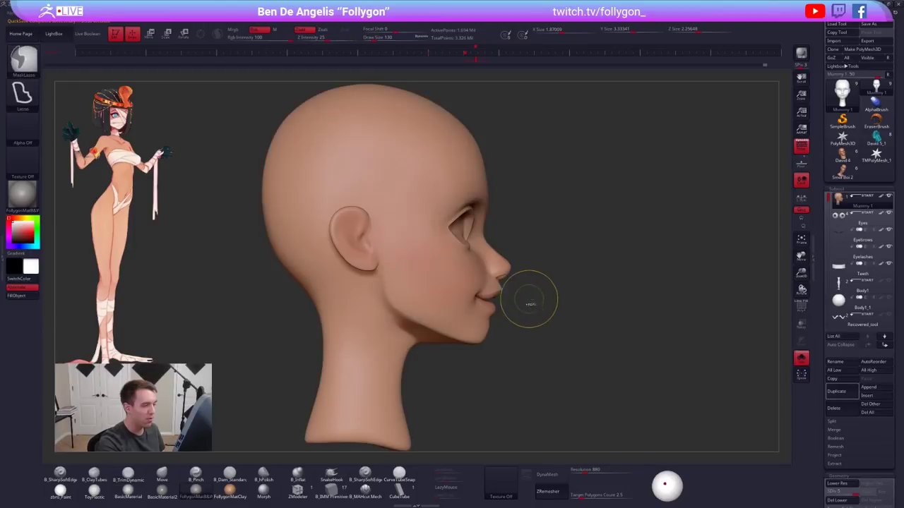
drag(565, 329, 617, 271)
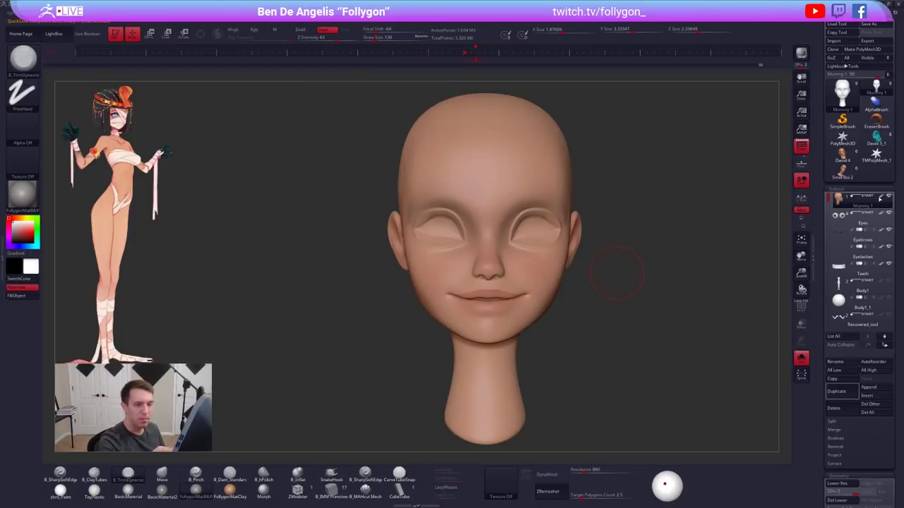
key(alt+s)
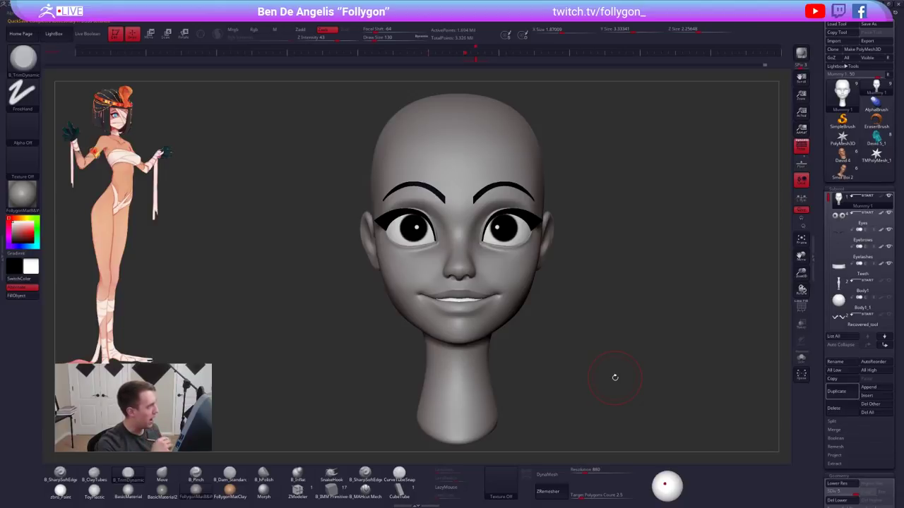
Switch to the Move brush with the full head in a three-quarter view
mouse_move(486, 332)
alt+right_down()
mouse_move(502, 353)
mouse_move(544, 352)
alt+right_up()
key(b)
key(m)
key(v)
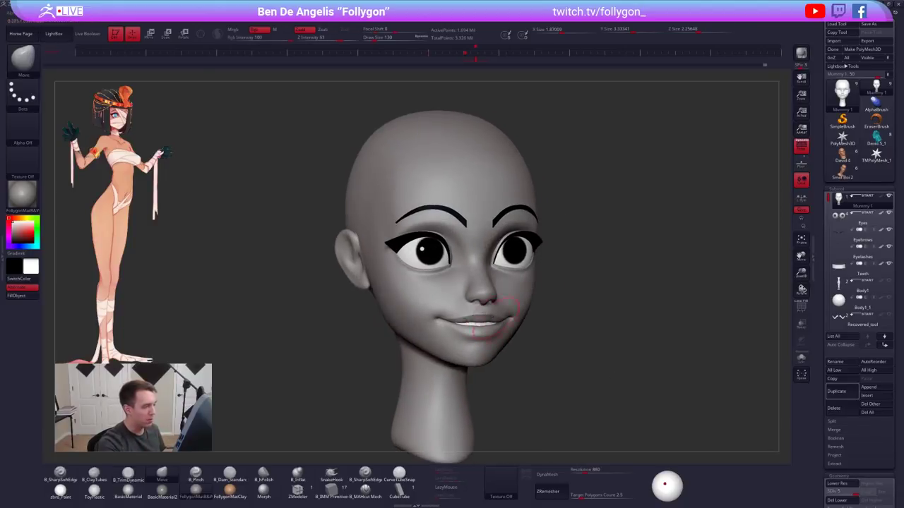
Lower the head to subdivision level 1 and set the brush draw size to 104
key(space)
key(space)
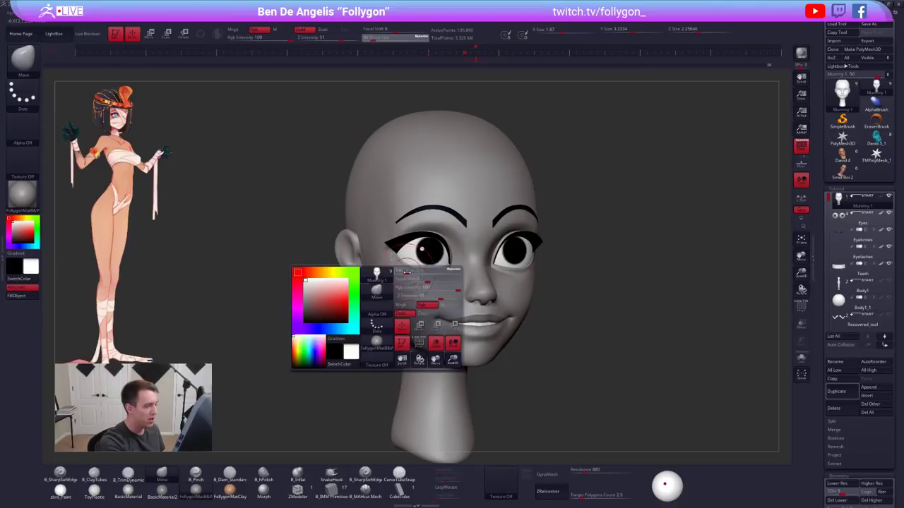
right_drag(410, 274, 417, 275)
key(shift+d)
key(shift+d)
key(space)
drag(428, 287, 420, 286)
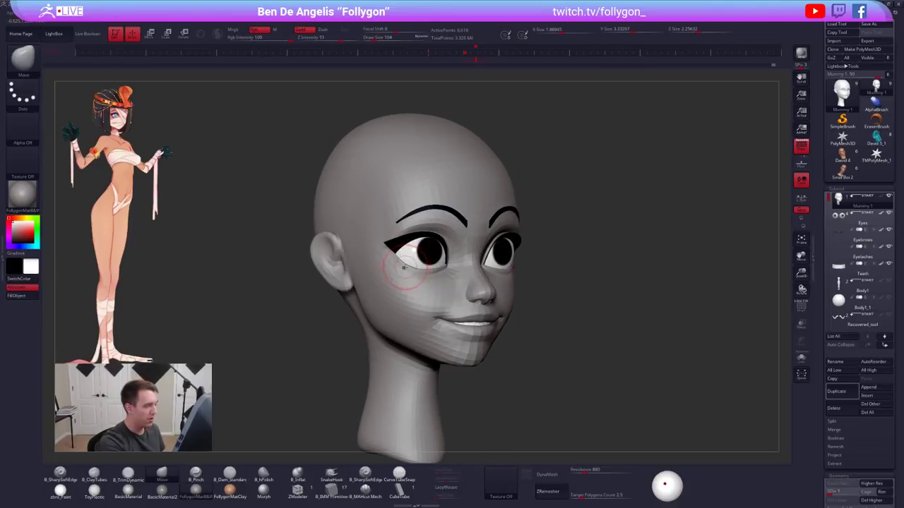
Return the head to its highest subdivision level and frame it from the front
mouse_move(407, 279)
shift+right_down()
mouse_move(417, 269)
mouse_move(400, 271)
mouse_move(540, 311)
mouse_move(531, 346)
shift+right_up()
key(d)
key(d)
key(d)
alt+right_drag(530, 346, 562, 332)
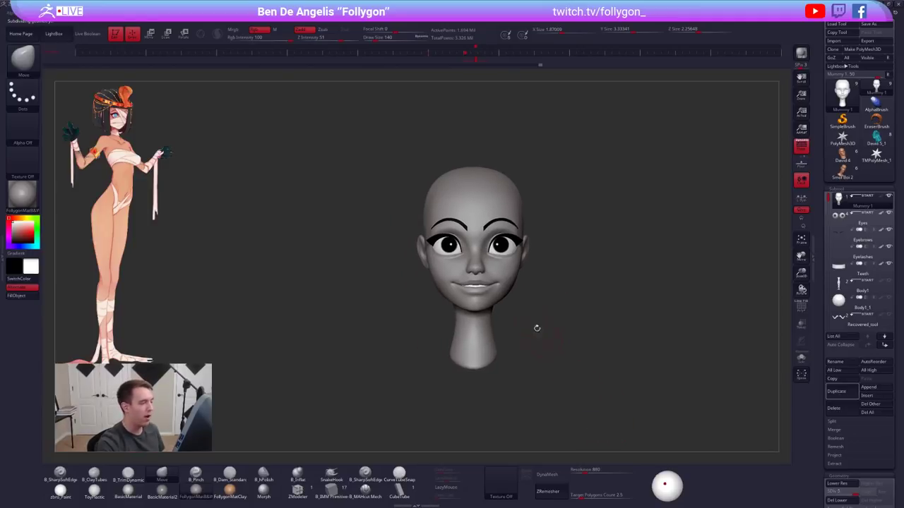
alt+right_drag(524, 288, 539, 309)
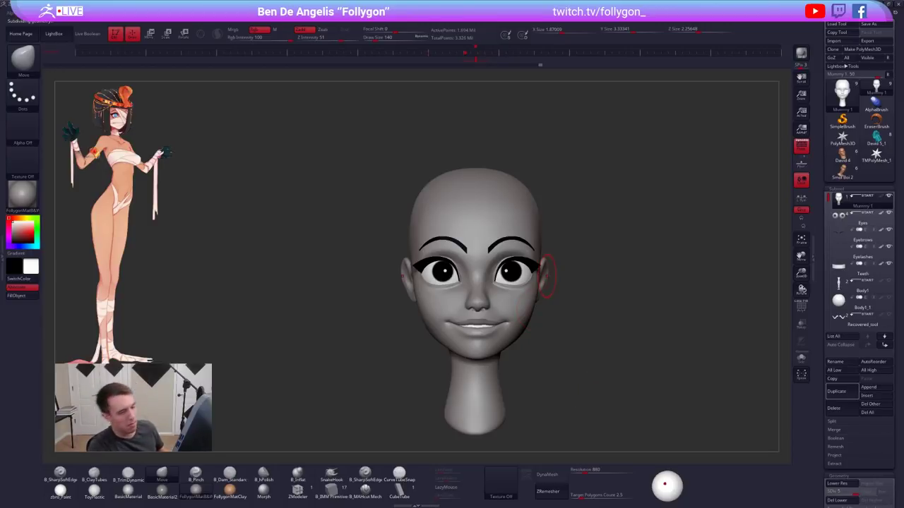
Duplicate the Mummy 1 head subtool and delete the copy's lower subdivision levels
click(837, 391)
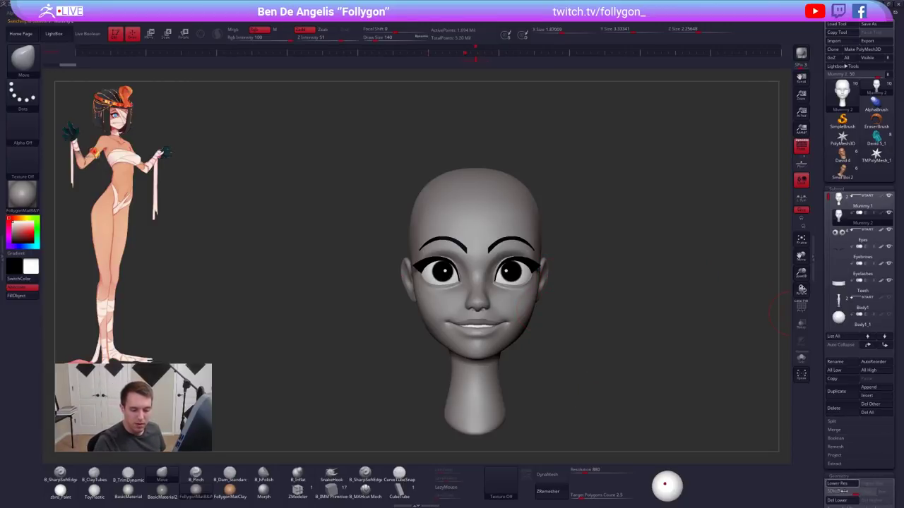
click(836, 500)
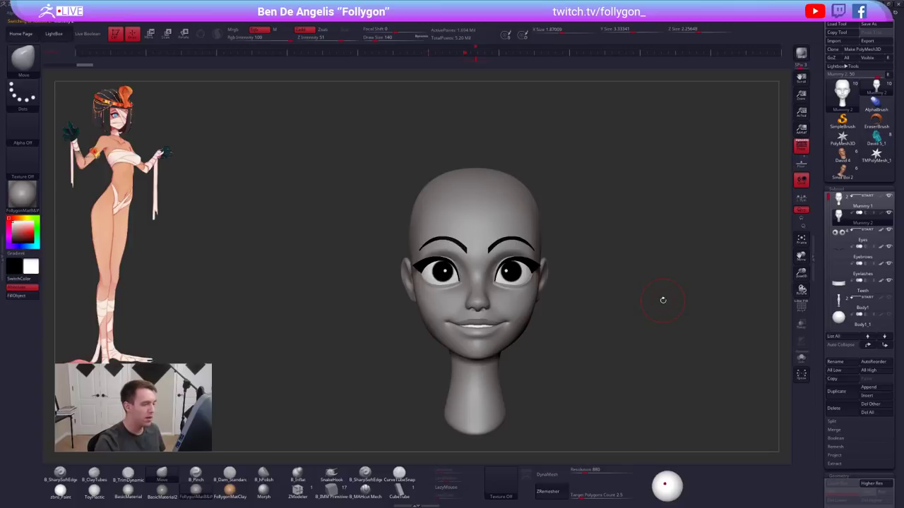
Turn off perspective and place the scene light so it shines from above the head
drag(558, 261, 583, 267)
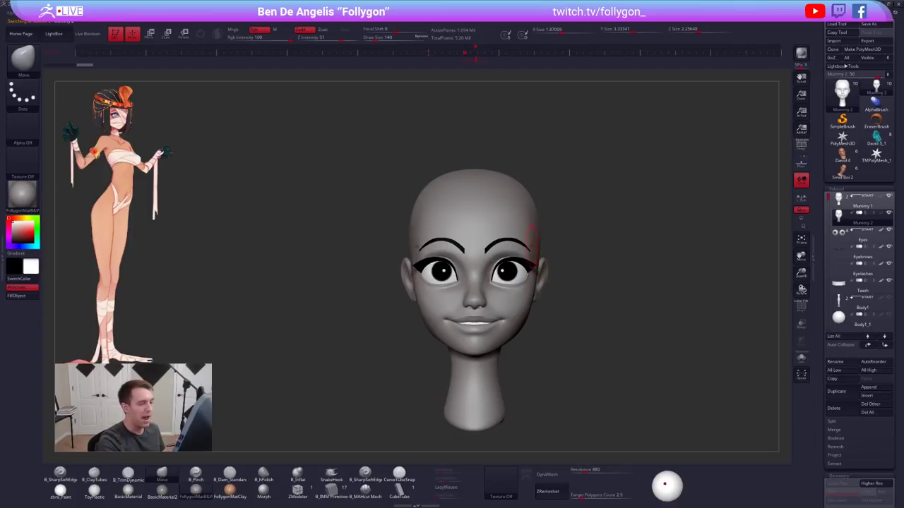
alt+drag(585, 339, 557, 334)
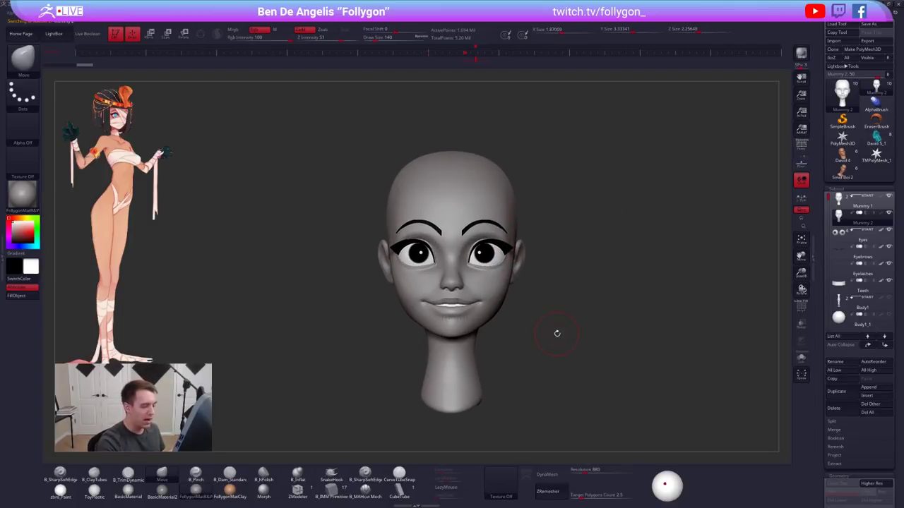
click(671, 478)
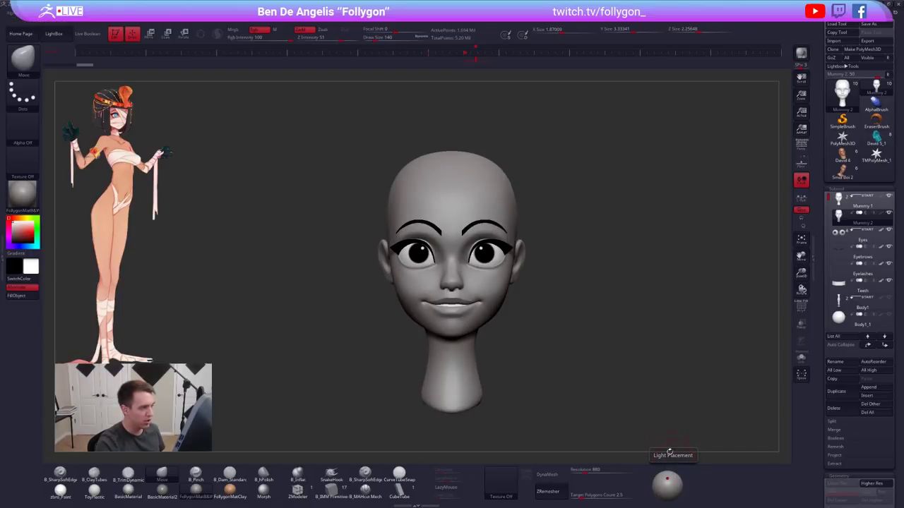
mouse_move(605, 386)
mouse_down()
mouse_move(626, 400)
mouse_move(612, 396)
mouse_up()
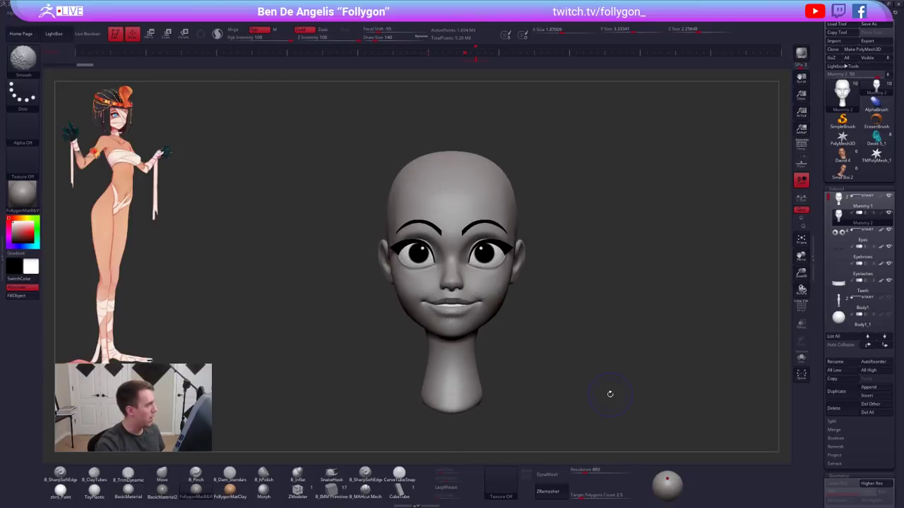
Isolate the duplicated head in profile view and set the brush draw size to 96
key(alt+s)
drag(508, 323, 531, 371)
key(alt+s)
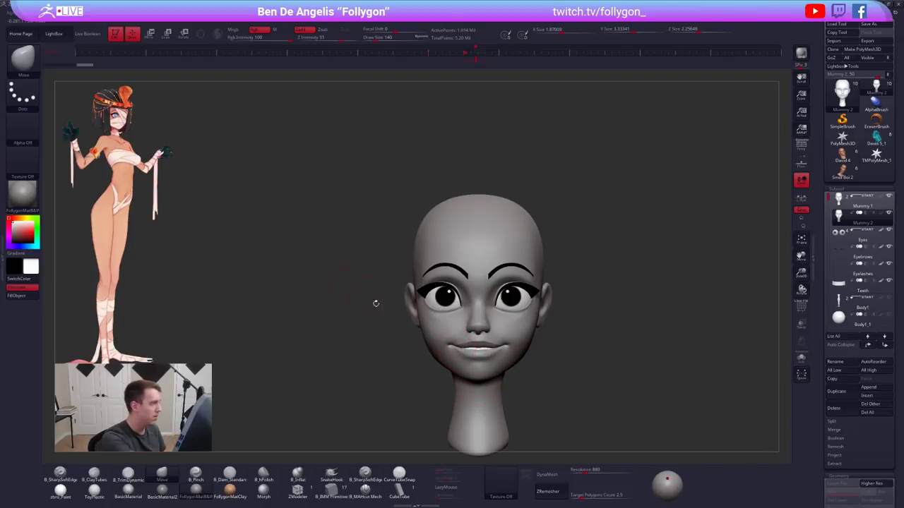
shift+drag(562, 352, 529, 332)
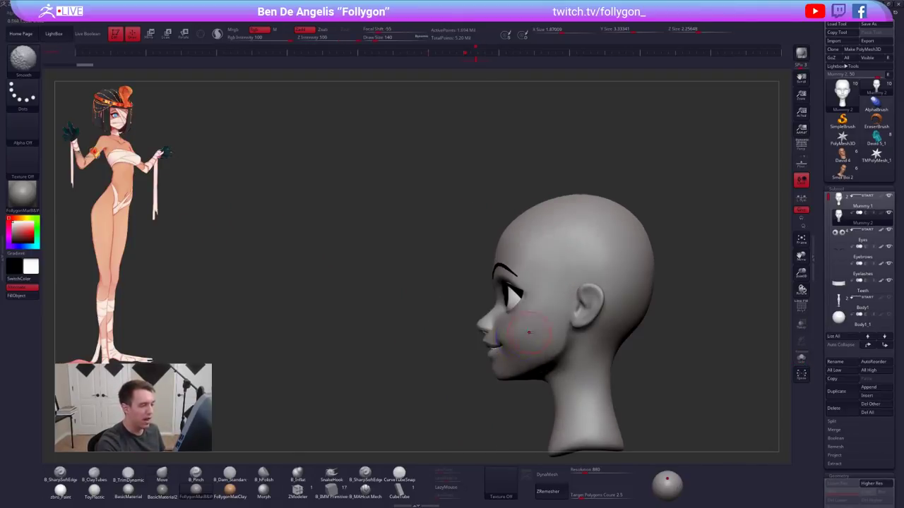
alt+right_drag(529, 333, 497, 305)
key(alt+s)
mouse_move(552, 286)
alt+right_down()
mouse_move(515, 307)
mouse_move(487, 217)
mouse_move(482, 224)
alt+right_up()
key(space)
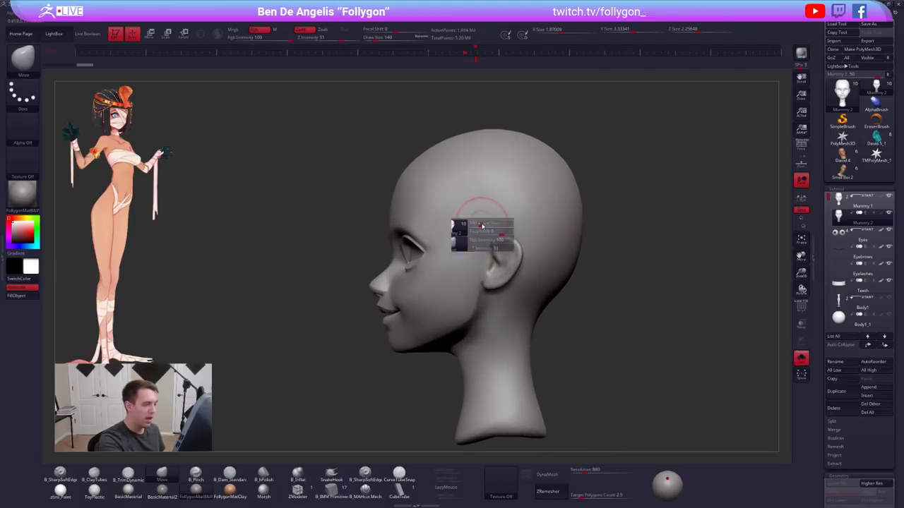
drag(482, 224, 479, 223)
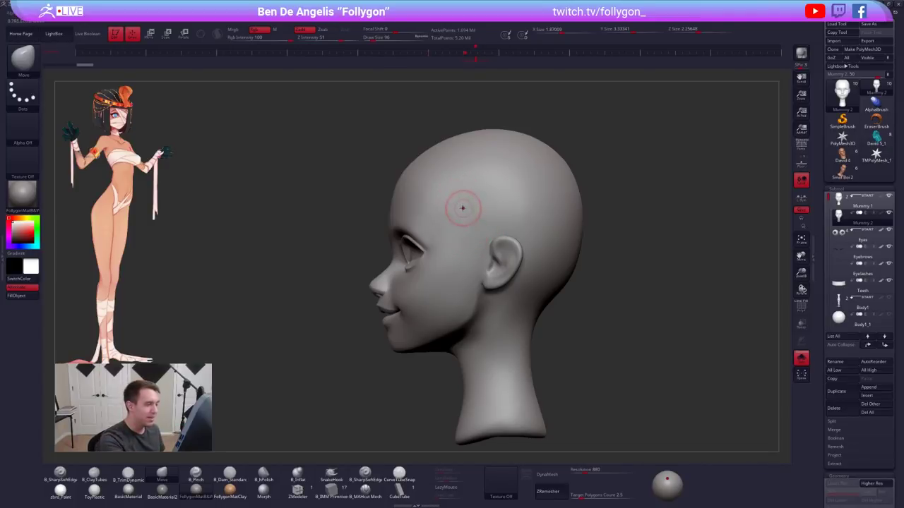
key(ctrl)
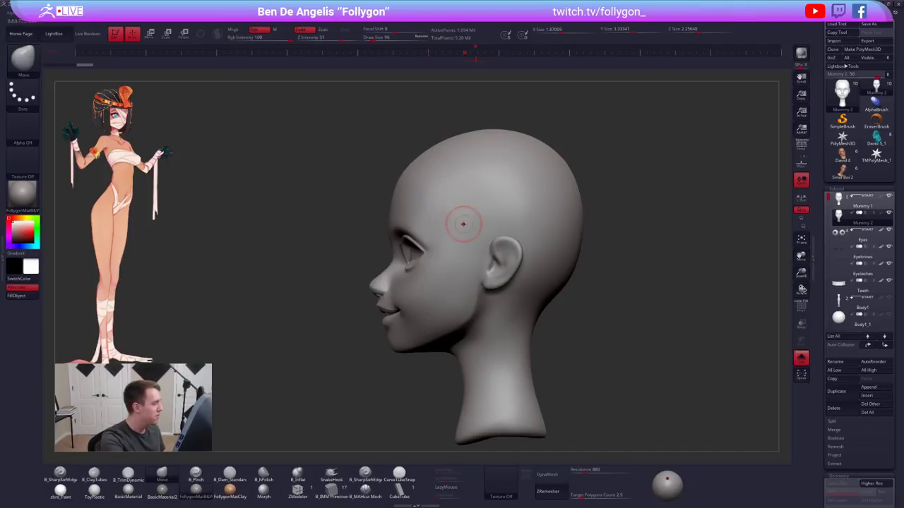
Slice the duplicated head in profile along a line above the brow with the SliceCurve brush
right_drag(463, 224, 495, 235)
alt+drag(496, 236, 539, 239)
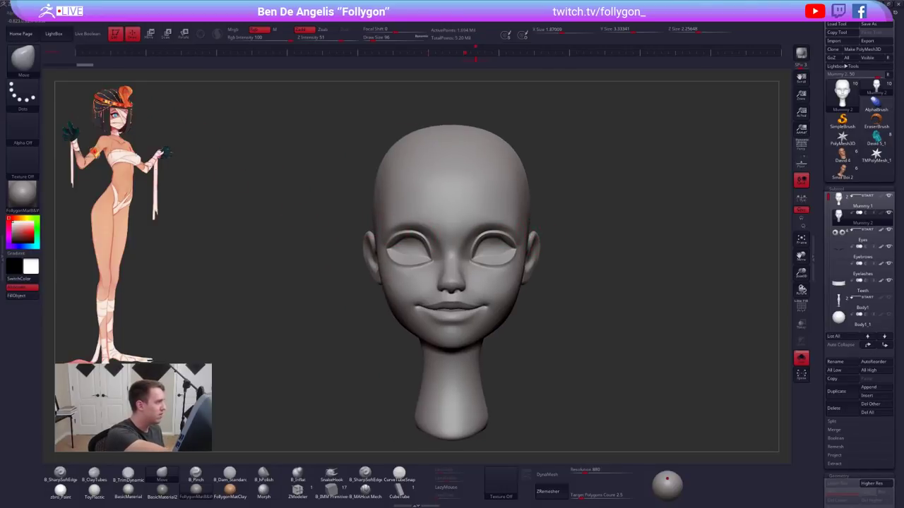
shift+right_drag(411, 240, 478, 226)
ctrl+right_click(484, 210)
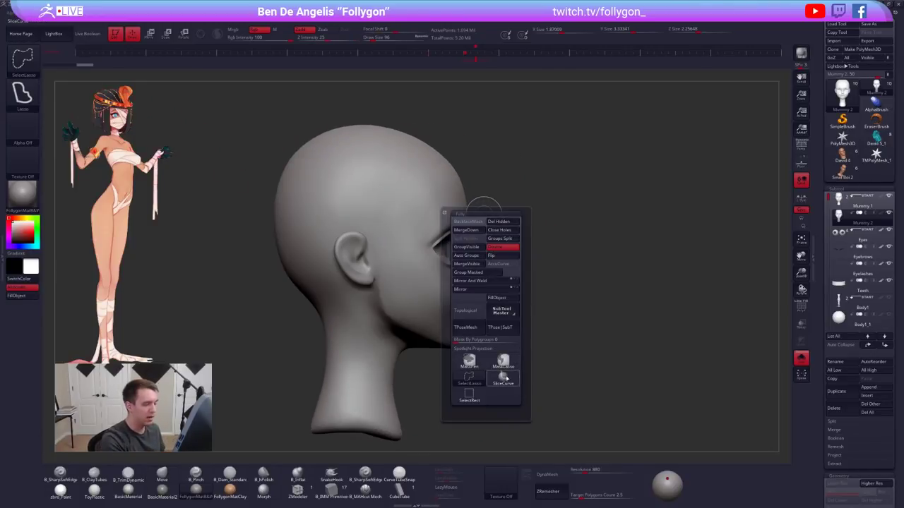
alt+drag(495, 248, 605, 280)
key(shift+f)
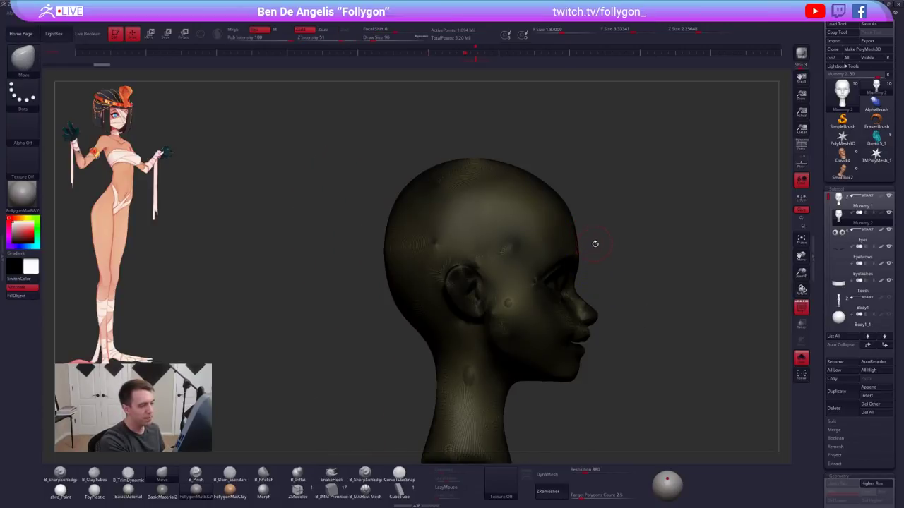
mouse_move(605, 247)
ctrl+shift+mouse_down()
mouse_move(468, 221)
mouse_move(276, 204)
mouse_move(272, 211)
ctrl+shift+mouse_up()
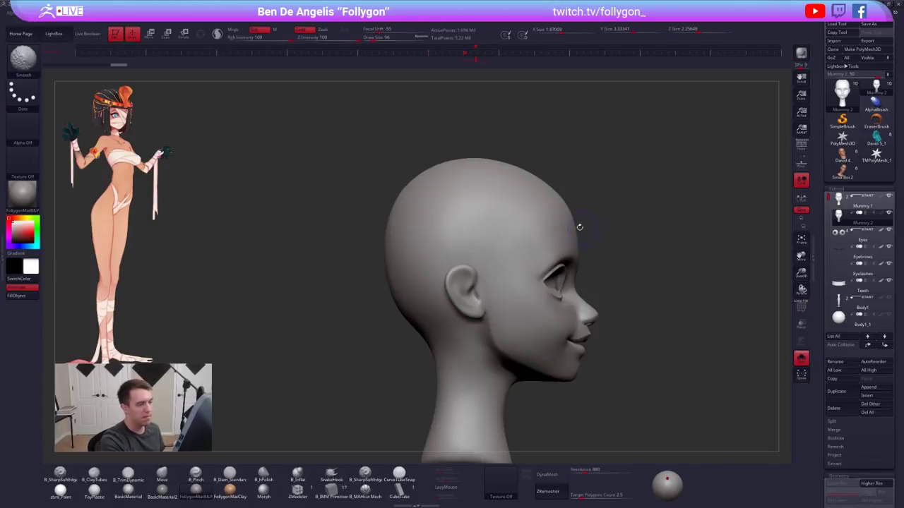
Delete everything below the slice to leave a skull cap, and show it together with the other subtools
ctrl+shift+click(572, 223)
mouse_move(624, 228)
shift+mouse_down()
mouse_move(593, 230)
mouse_move(684, 242)
mouse_move(593, 207)
mouse_move(557, 220)
mouse_move(558, 248)
mouse_move(347, 203)
shift+mouse_up()
key(ctrl+space)
click(583, 240)
key(space)
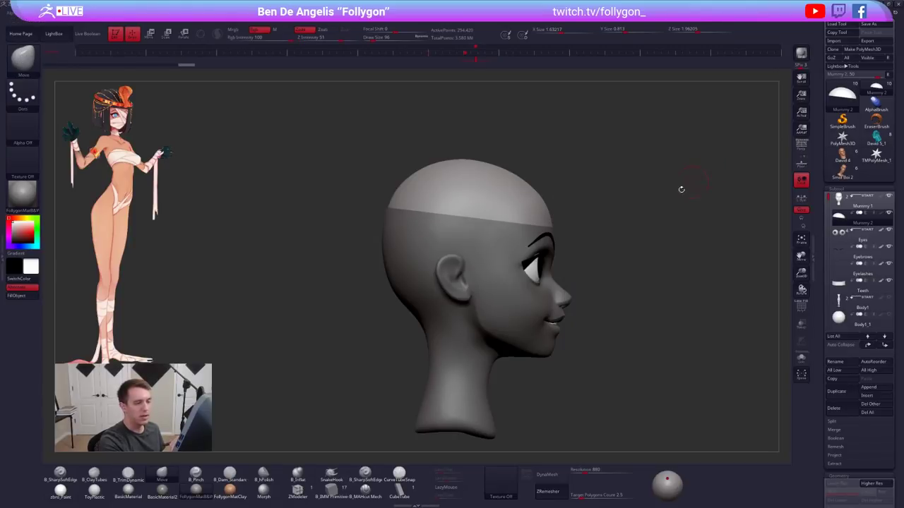
key(space)
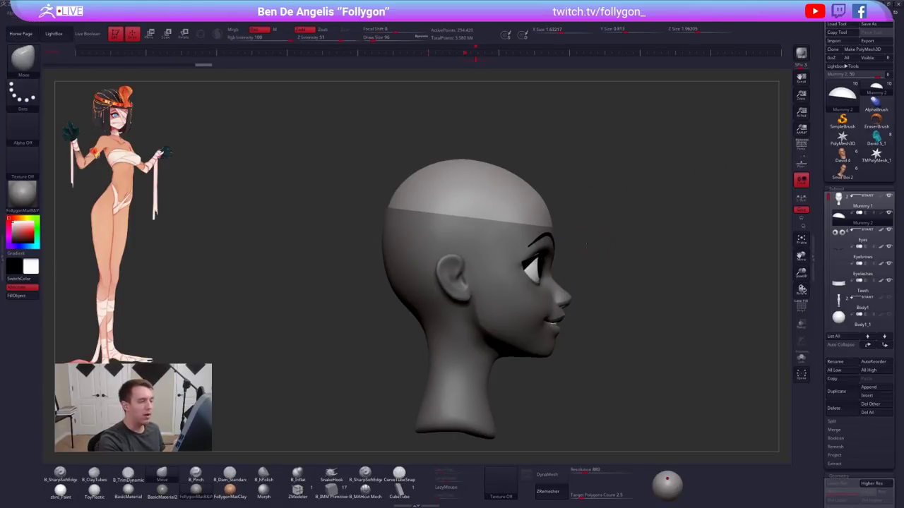
Scale the skull cap up to about 1.75 in X size so it sits just outside the head
mouse_move(569, 217)
mouse_down()
mouse_move(533, 220)
mouse_move(526, 191)
mouse_move(560, 235)
mouse_move(521, 270)
mouse_move(583, 311)
mouse_move(596, 341)
mouse_up()
key(alt+shift+s)
key(e)
key(alt+shift+s)
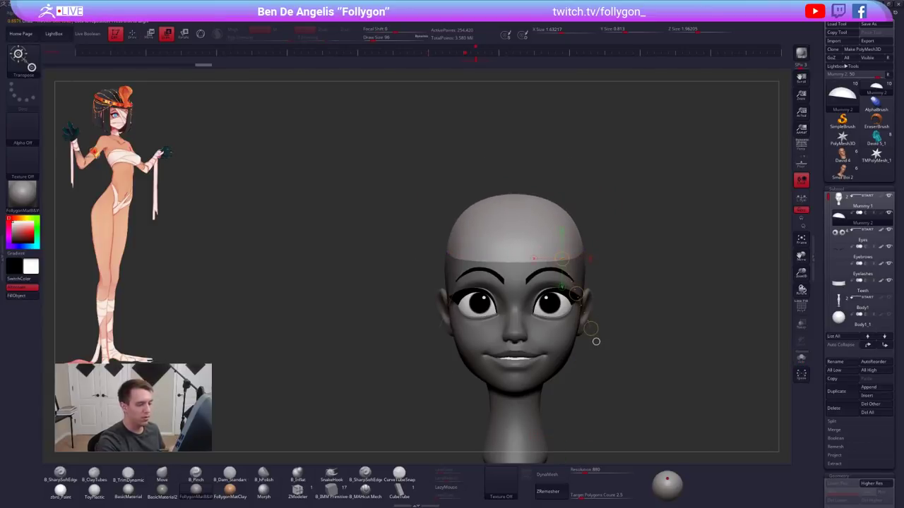
drag(540, 234, 596, 165)
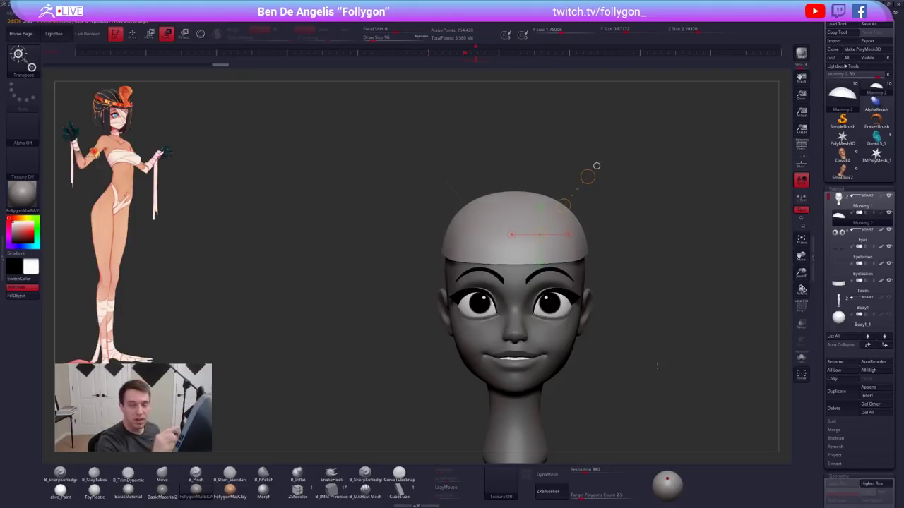
key(alt+shift+s)
drag(657, 365, 650, 288)
mouse_move(620, 384)
alt+mouse_down()
mouse_move(600, 388)
mouse_move(634, 443)
mouse_move(629, 388)
alt+mouse_up()
key(alt+shift+s)
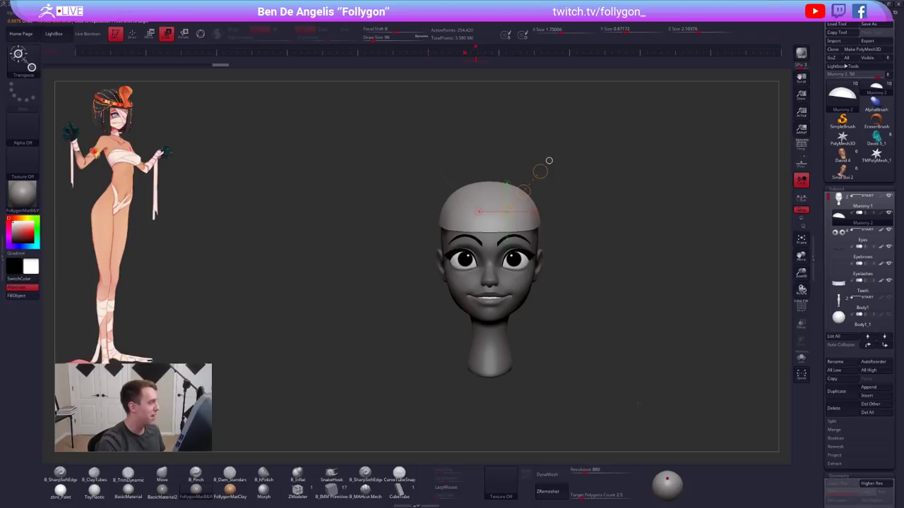
Isolate the skull cap in draw mode and close its open underside
drag(549, 161, 547, 197)
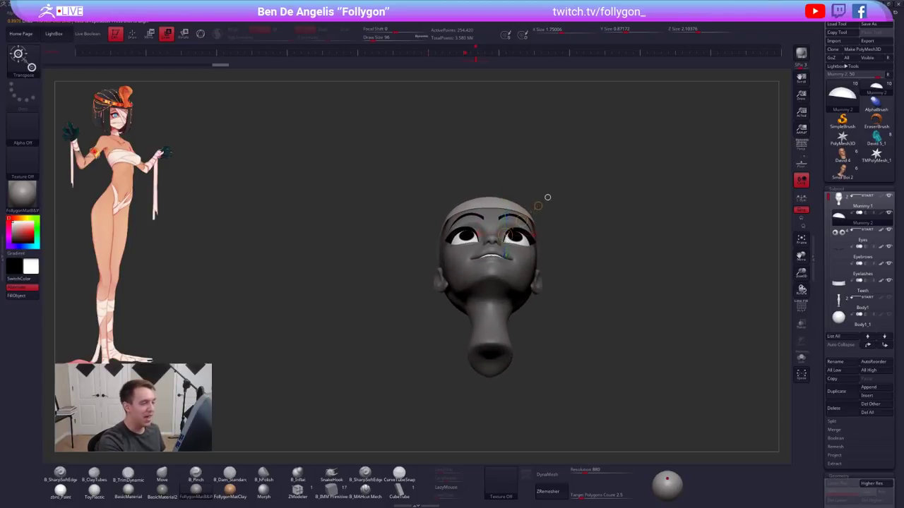
key(alt+s)
right_drag(515, 213, 522, 247)
key(q)
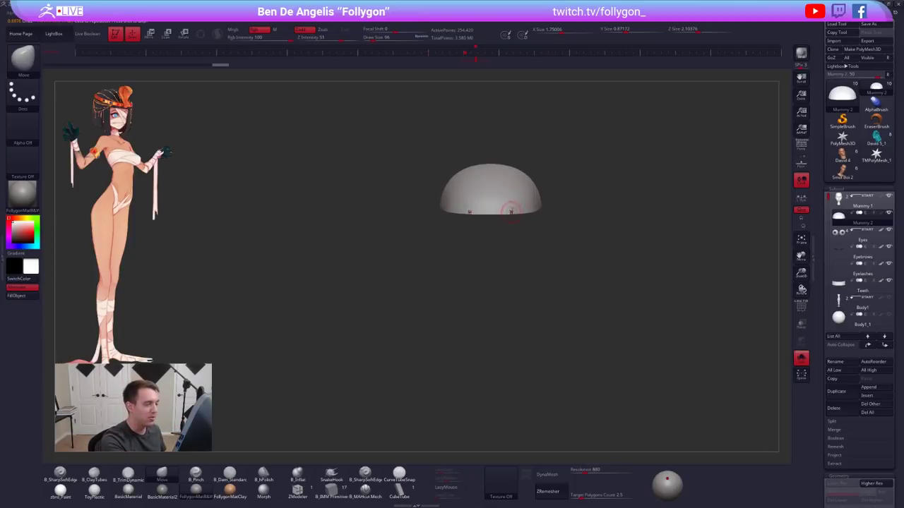
right_drag(511, 212, 521, 181)
ctrl+right_drag(521, 181, 561, 229)
key(space)
click(579, 228)
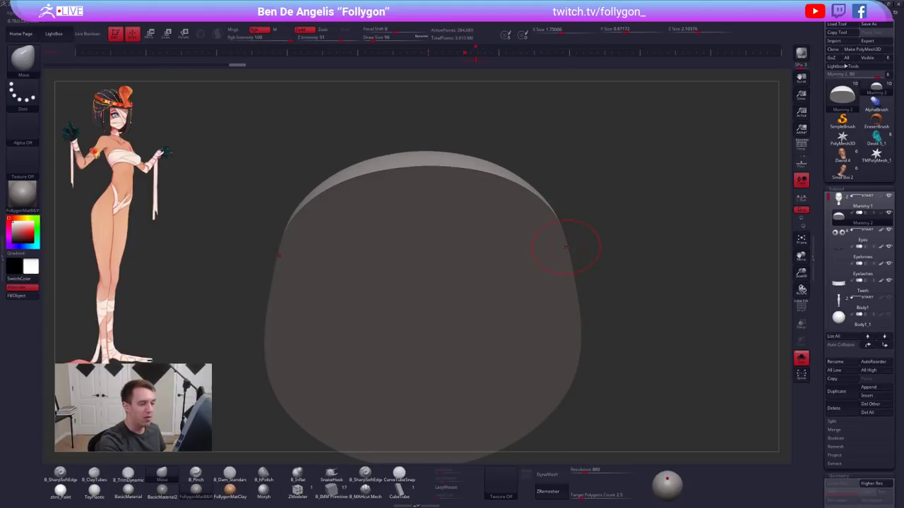
Try the Inflate deformation on the closed skull cap, and undo back to the open cap
drag(820, 269, 834, 177)
drag(836, 283, 838, 216)
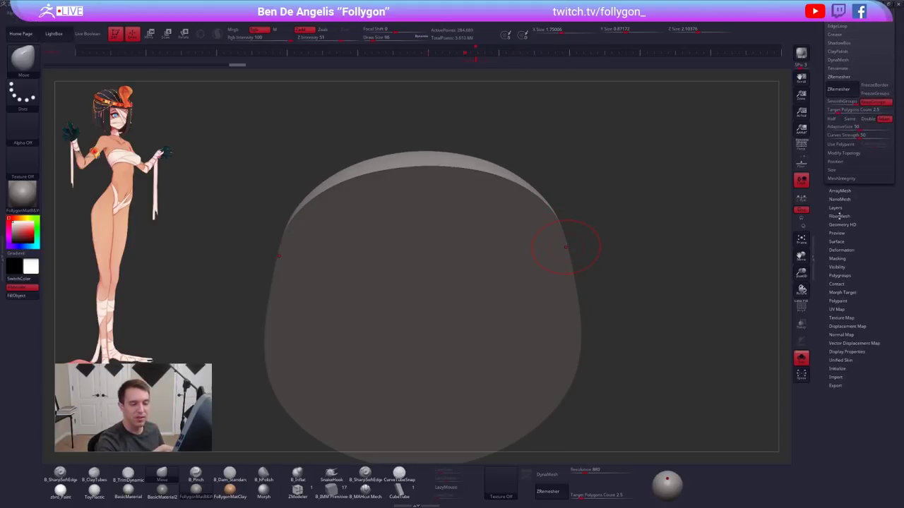
click(841, 249)
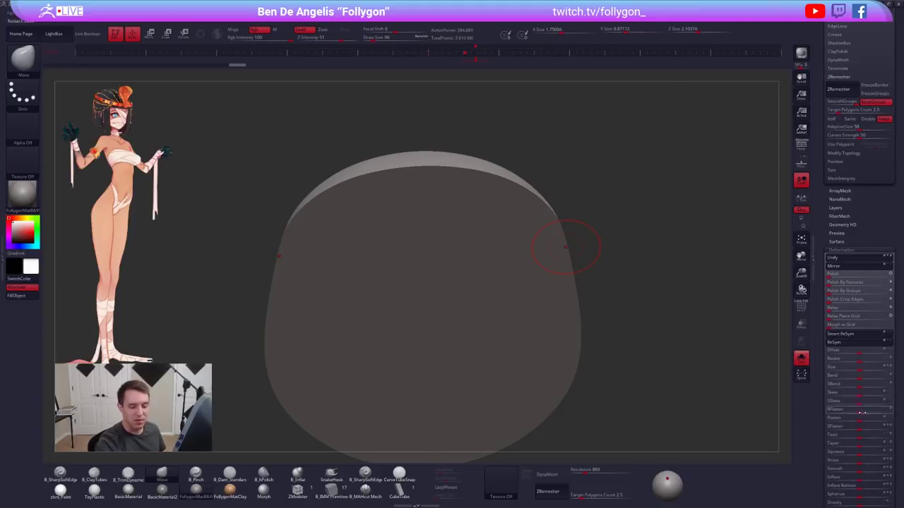
drag(858, 478, 863, 478)
right_drag(707, 372, 663, 383)
right_drag(558, 276, 643, 419)
key(ctrl+z)
key(ctrl+z)
key(ctrl+z)
alt+drag(644, 420, 641, 390)
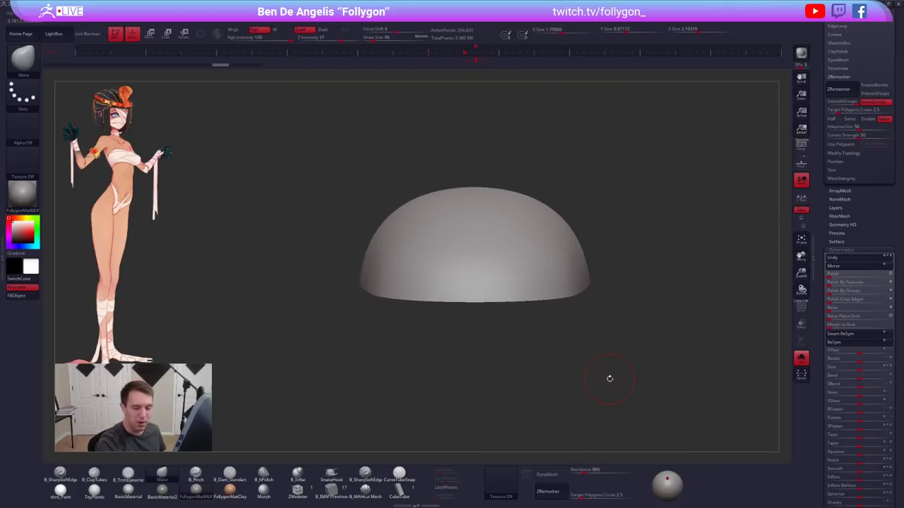
Try inflating the open skull cap slightly, undo it, and compare the cap with the full head from front and side
drag(858, 481, 867, 480)
drag(567, 383, 535, 277)
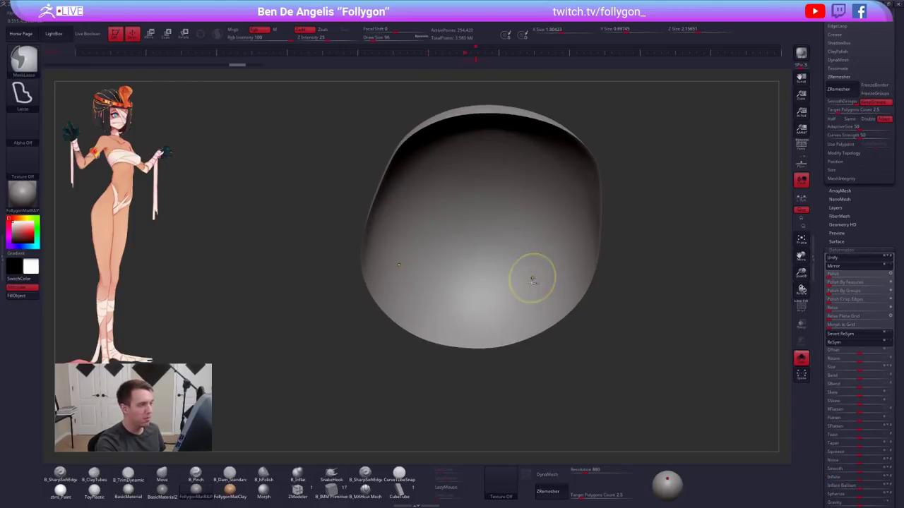
key(ctrl+z)
shift+drag(572, 353, 548, 370)
key(alt+s)
alt+right_drag(529, 401, 534, 325)
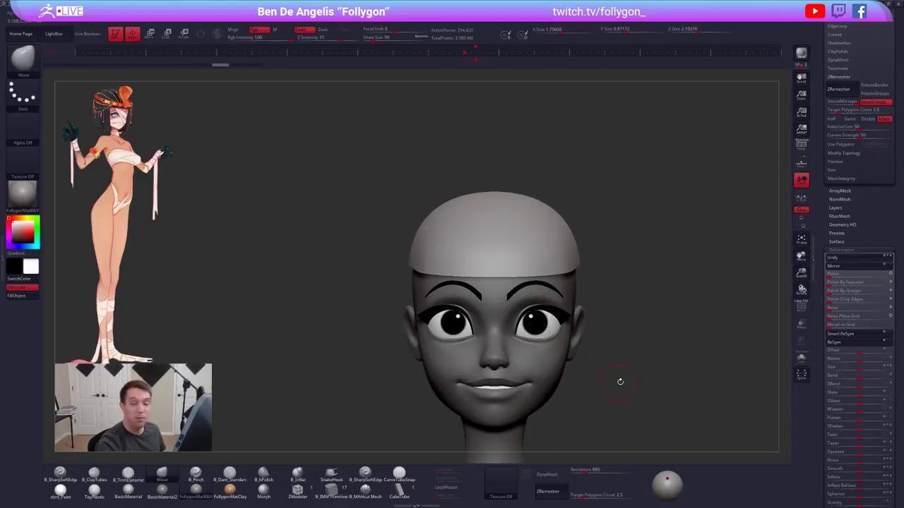
mouse_move(620, 420)
alt+mouse_down()
mouse_move(600, 429)
mouse_move(596, 409)
mouse_move(622, 412)
alt+mouse_up()
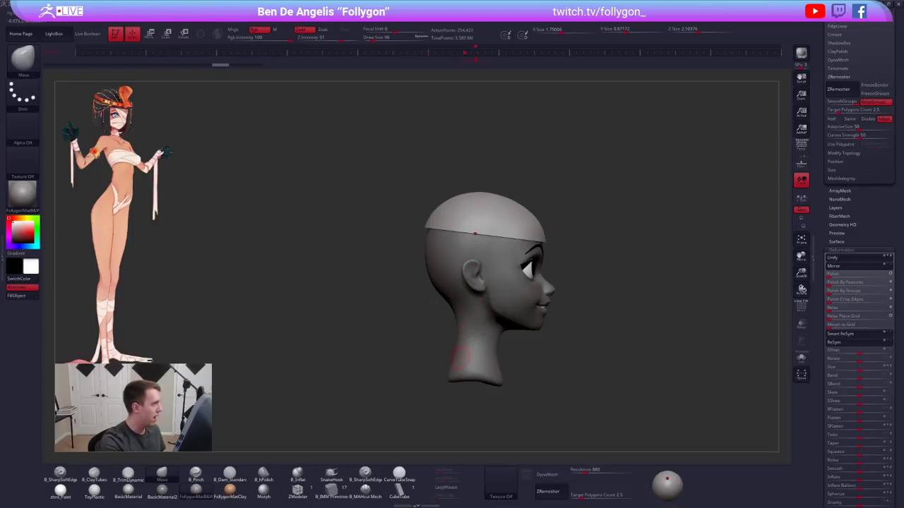
shift+drag(461, 319, 509, 323)
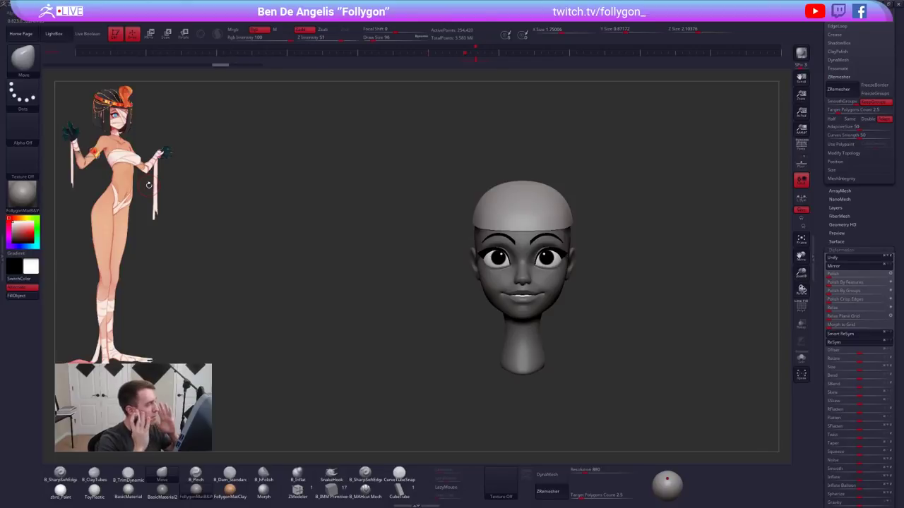
Duplicate the skull cap and draw a CubeTube at draw size 203 in profile, from the cap's rim down to the jaw
drag(824, 184, 822, 368)
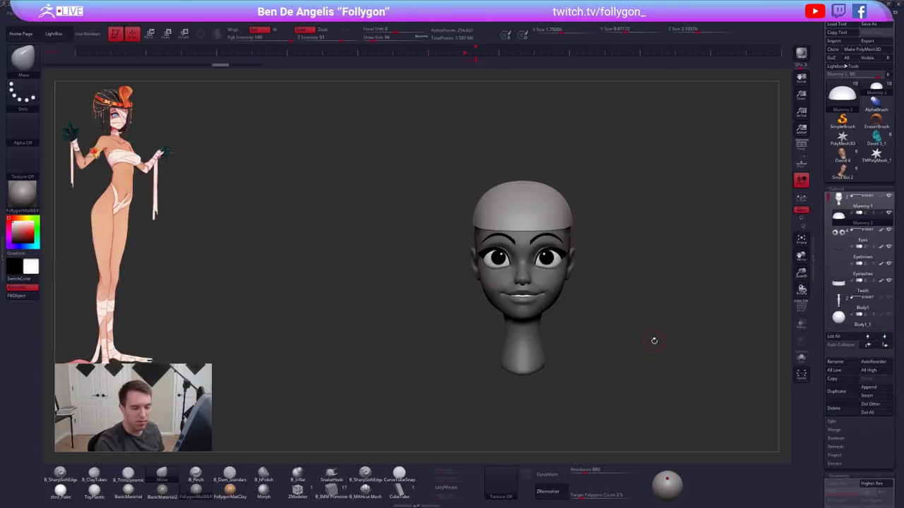
click(846, 392)
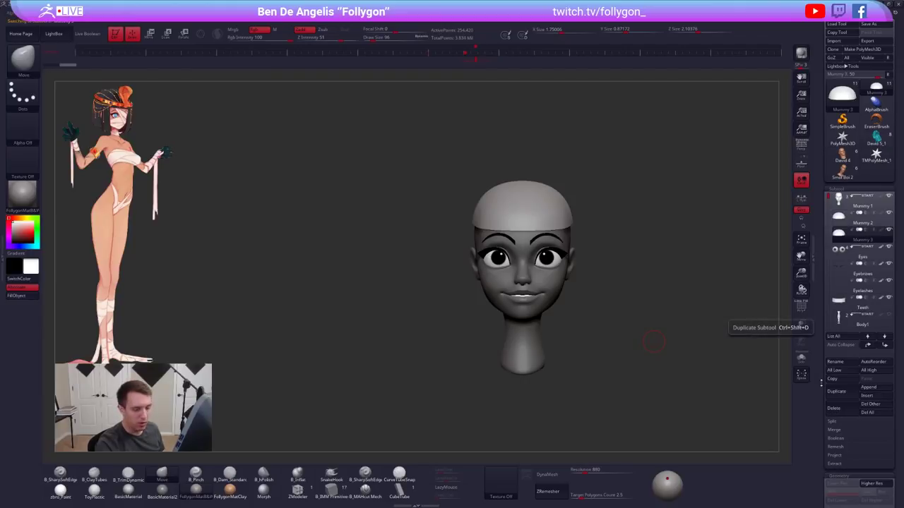
click(399, 486)
key(alt+s)
key(alt+s)
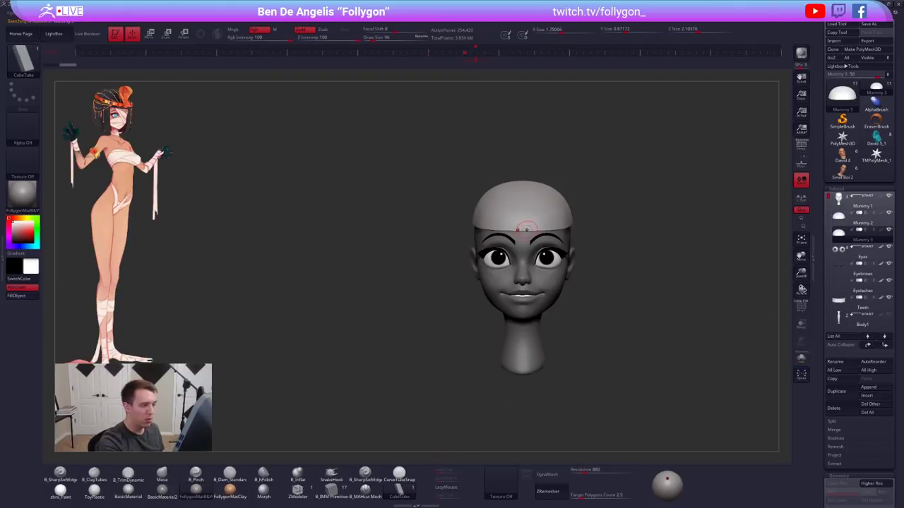
mouse_move(521, 226)
right_down()
mouse_move(531, 226)
mouse_move(527, 281)
mouse_move(570, 268)
right_up()
key(space)
mouse_move(507, 229)
mouse_down()
mouse_move(518, 229)
mouse_move(511, 210)
mouse_up()
key(space)
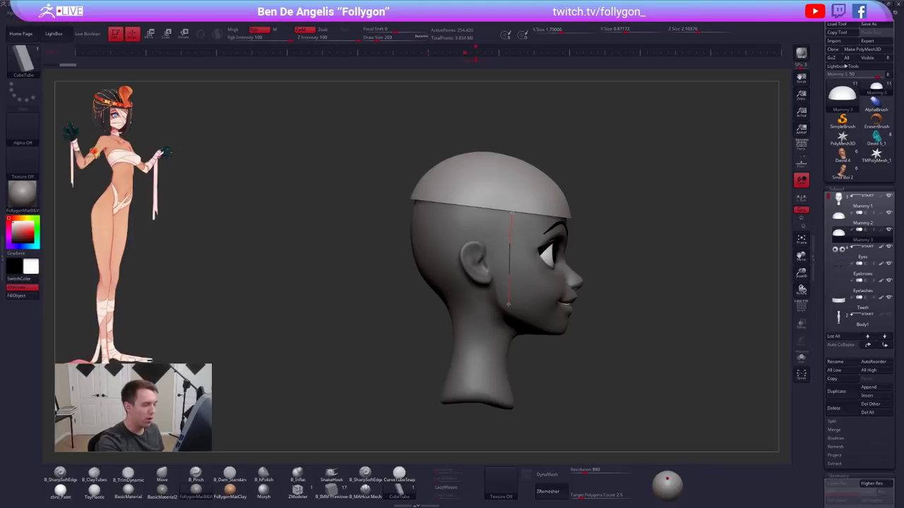
drag(508, 303, 509, 306)
Combine the two side tubes into one polygroup, isolate them, and delete the hidden cap geometry from the duplicate
mouse_move(510, 295)
shift+right_down()
mouse_move(478, 329)
mouse_move(510, 370)
shift+right_up()
key(shift+f)
key(alt+s)
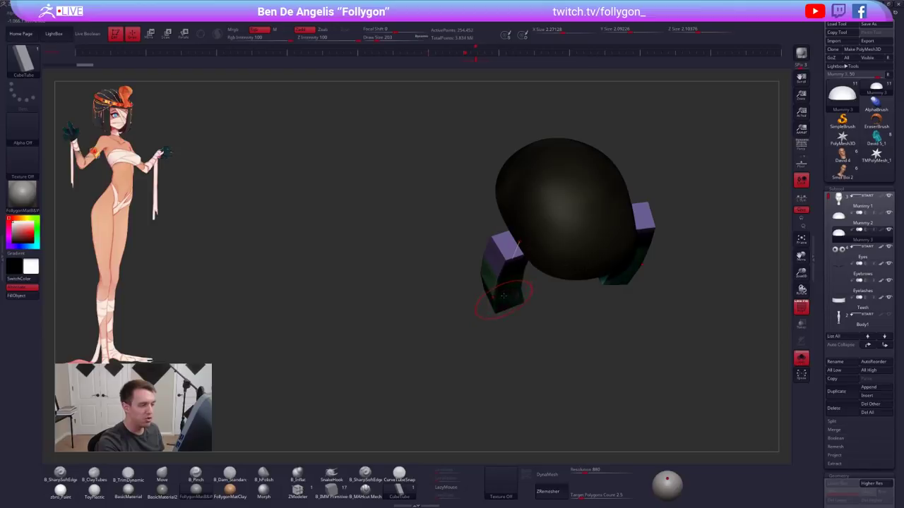
drag(503, 297, 508, 247)
ctrl+right_drag(507, 226, 446, 329)
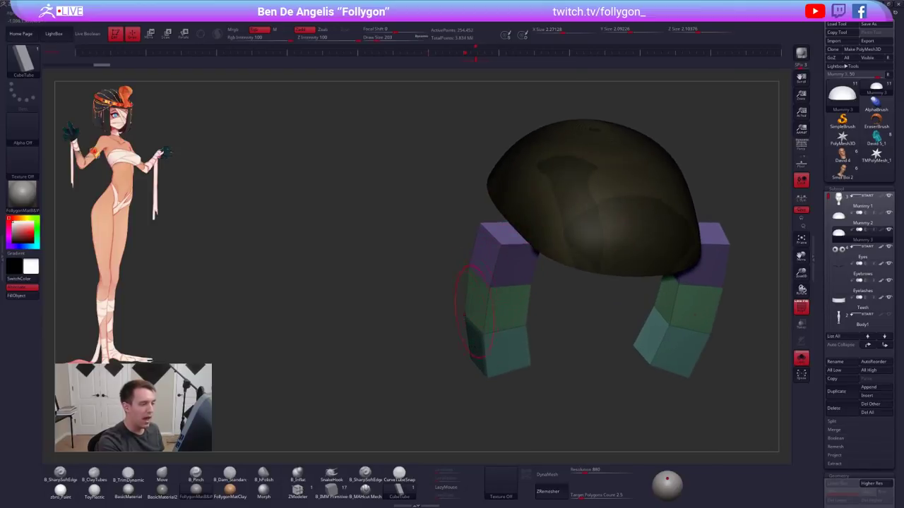
key(ctrl+w)
ctrl+shift+click(503, 247)
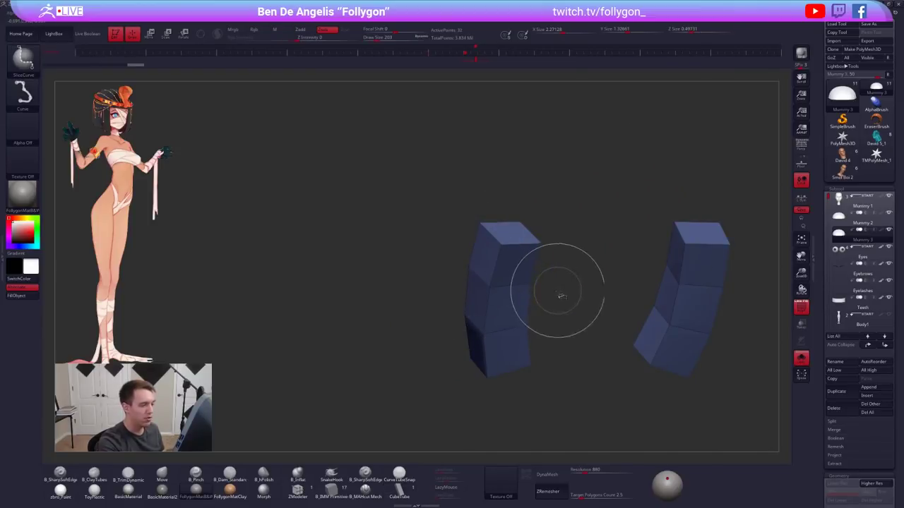
key(space)
click(545, 299)
alt+right_drag(545, 297, 525, 246)
Switch to the CurveTubeSnap brush and set its draw size to 61
click(410, 472)
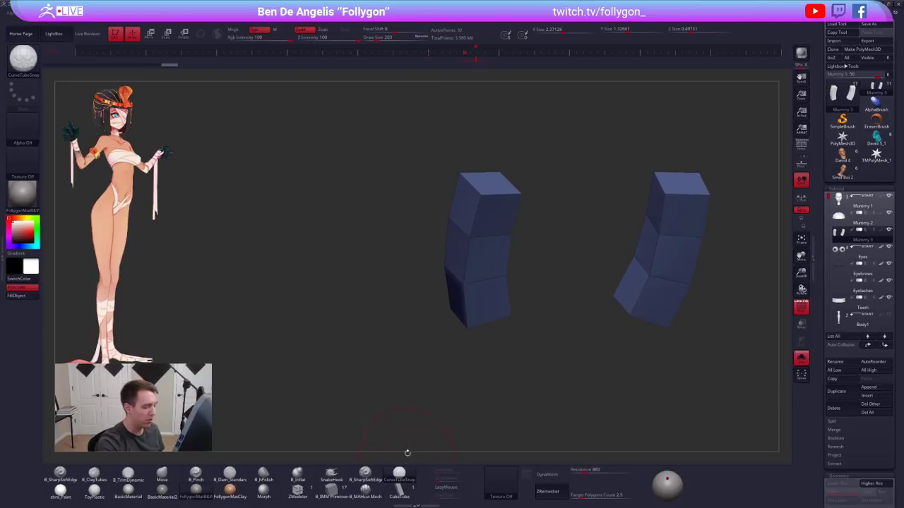
key(s)
drag(479, 255, 460, 256)
alt+right_drag(484, 247, 500, 275)
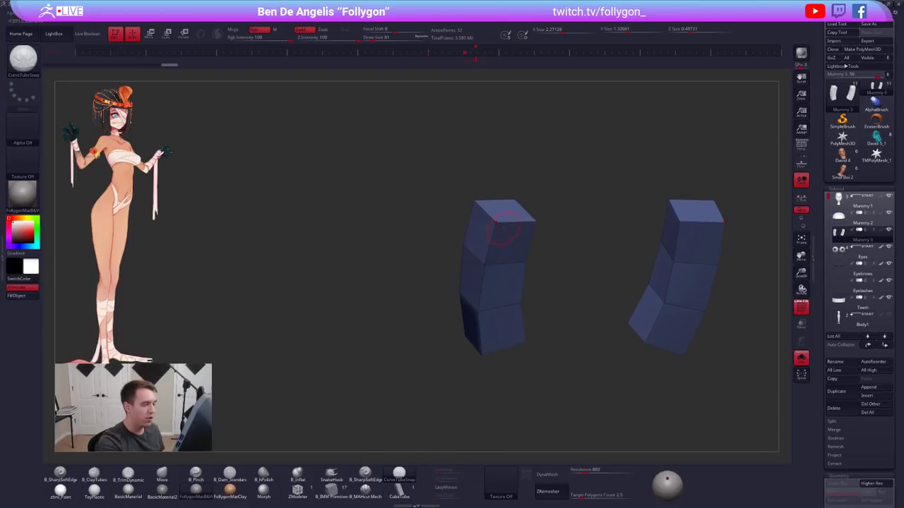
Try drawing a snapped tube down the length of the side block, and undo it
drag(491, 286, 488, 349)
mouse_move(514, 276)
right_down()
mouse_move(531, 318)
mouse_move(516, 255)
right_up()
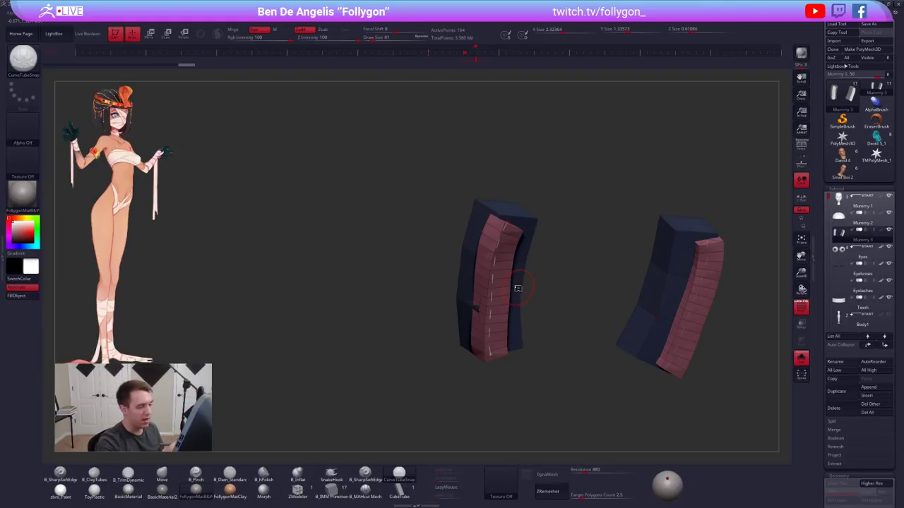
right_drag(519, 250, 516, 332)
key(ctrl+z)
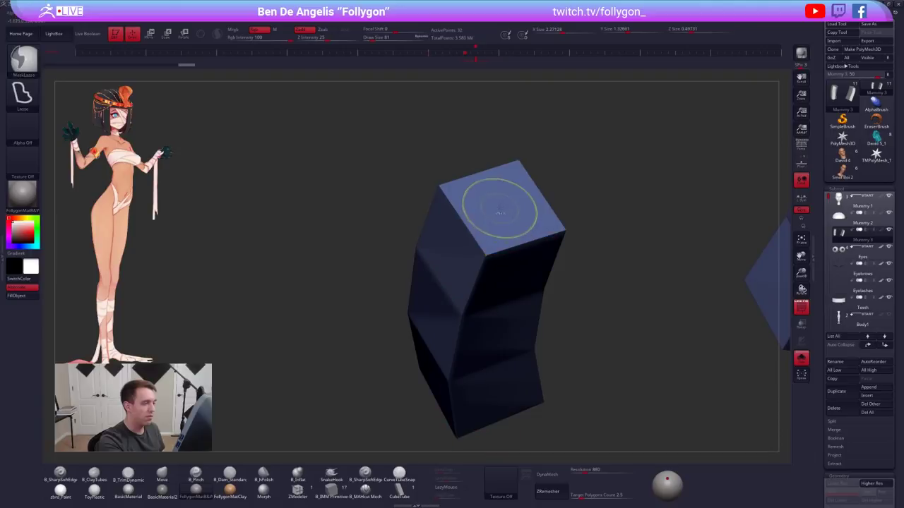
Adjust the CurveTubeSnap brush settings, draw a four-sided tube down the side block, and isolate the new tube
click(32, 14)
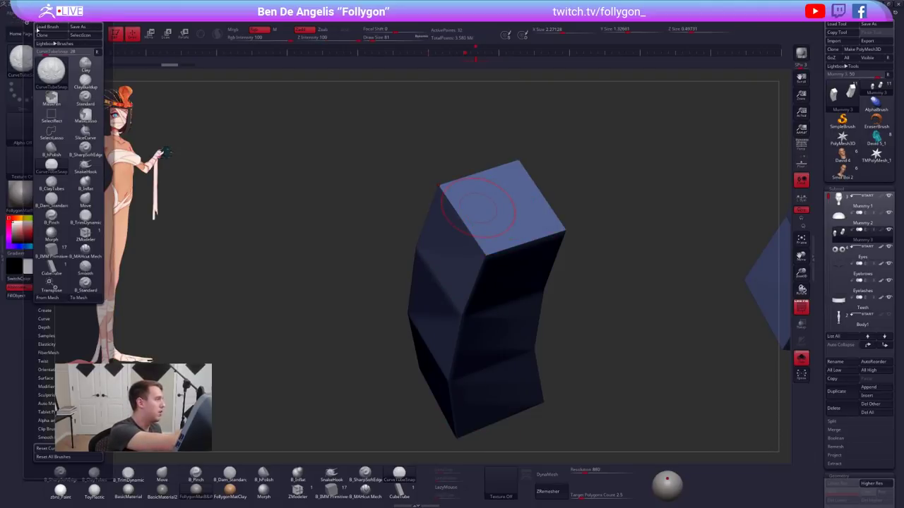
drag(70, 355, 70, 329)
click(63, 361)
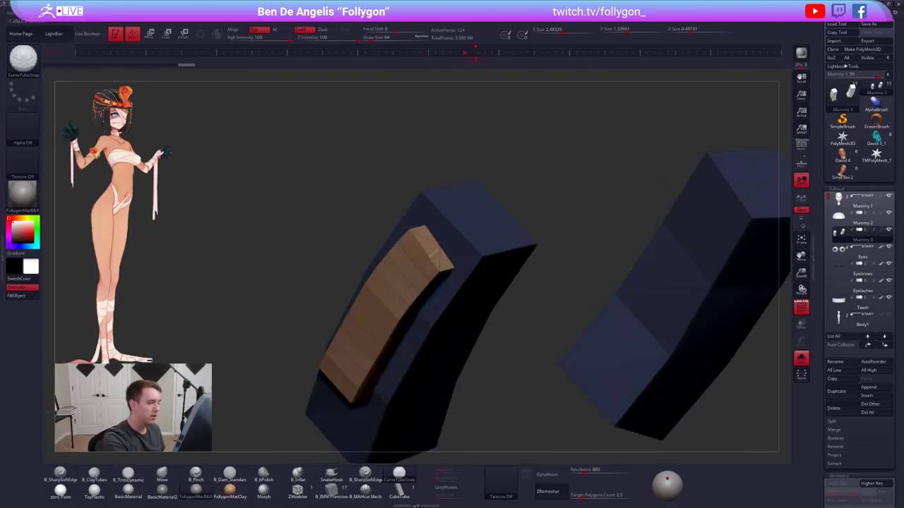
right_drag(515, 283, 434, 266)
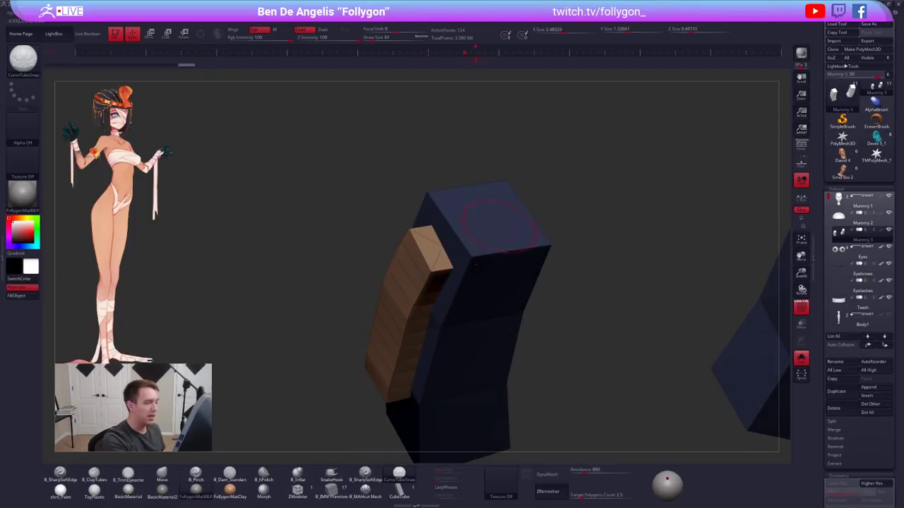
ctrl+shift+click(432, 268)
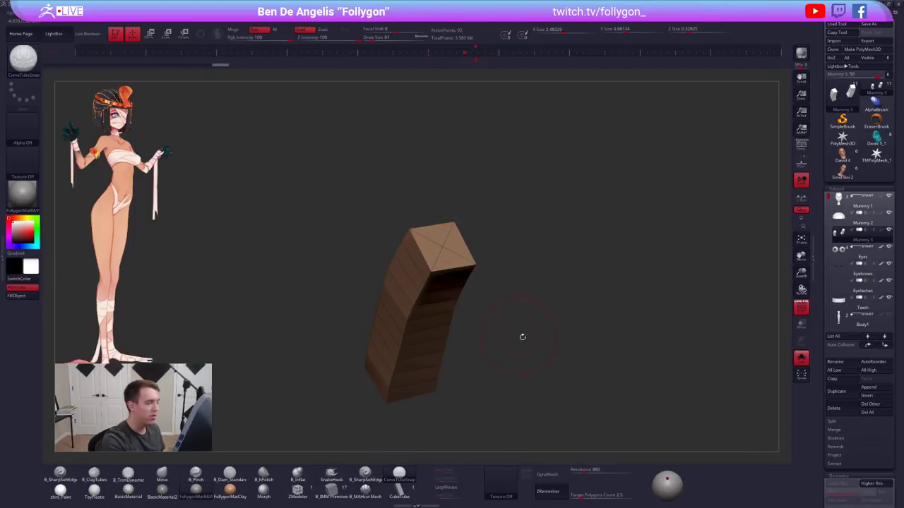
right_drag(442, 247, 459, 247)
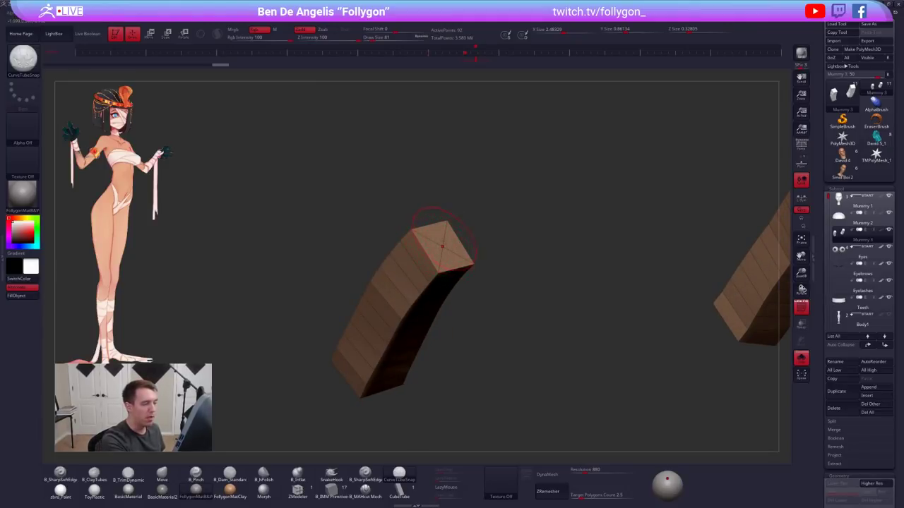
Isolate the original side blocks, delete the snapped tube, and bring the head back into view
ctrl+shift+click(504, 214)
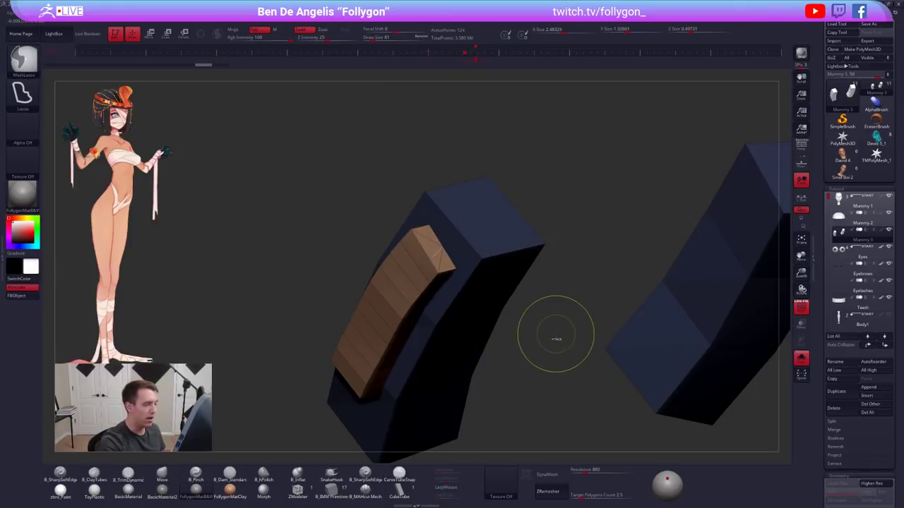
ctrl+shift+click(488, 304)
mouse_move(521, 315)
ctrl+right_down()
mouse_move(514, 272)
mouse_move(474, 289)
mouse_move(448, 318)
ctrl+right_up()
key(ctrl+alt+s)
Pull the two side blocks inward against the head with Transpose and stretch them down past the jaw
key(w)
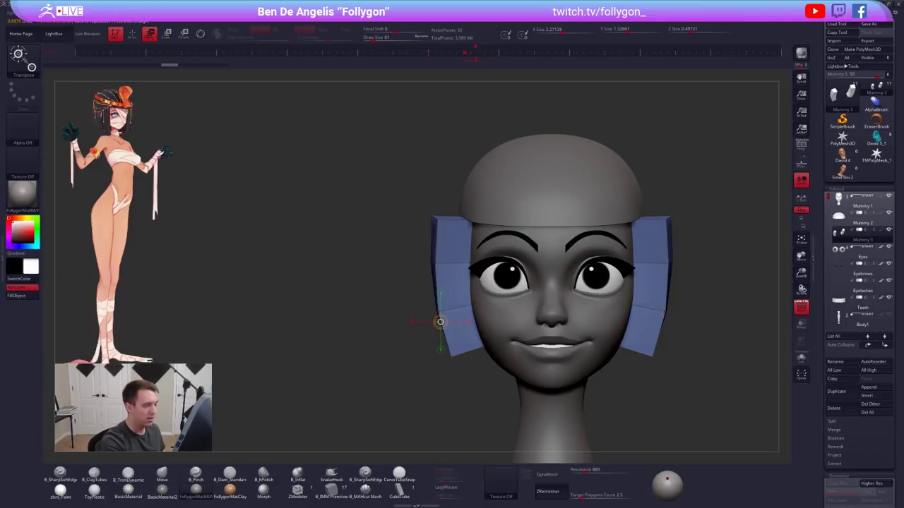
shift+drag(455, 303, 506, 302)
right_drag(460, 260, 554, 270)
shift+right_drag(463, 288, 458, 264)
drag(426, 224, 427, 295)
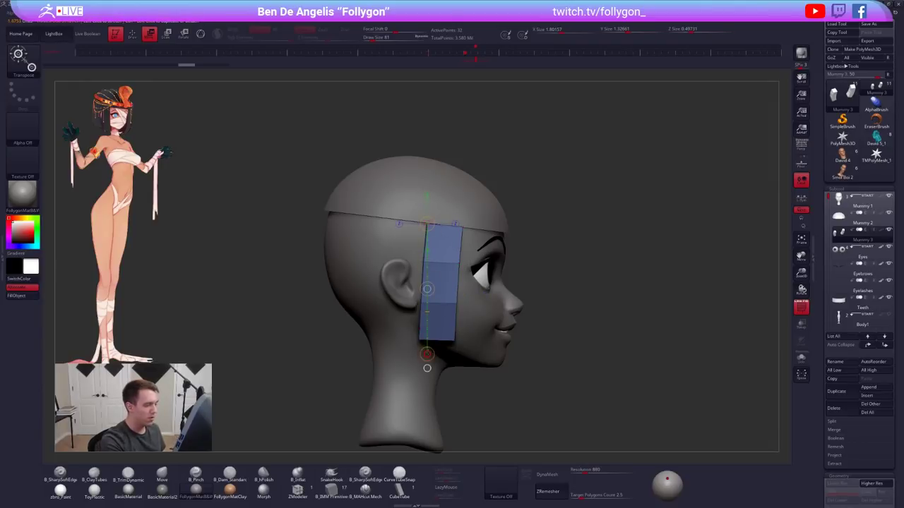
drag(427, 353, 423, 407)
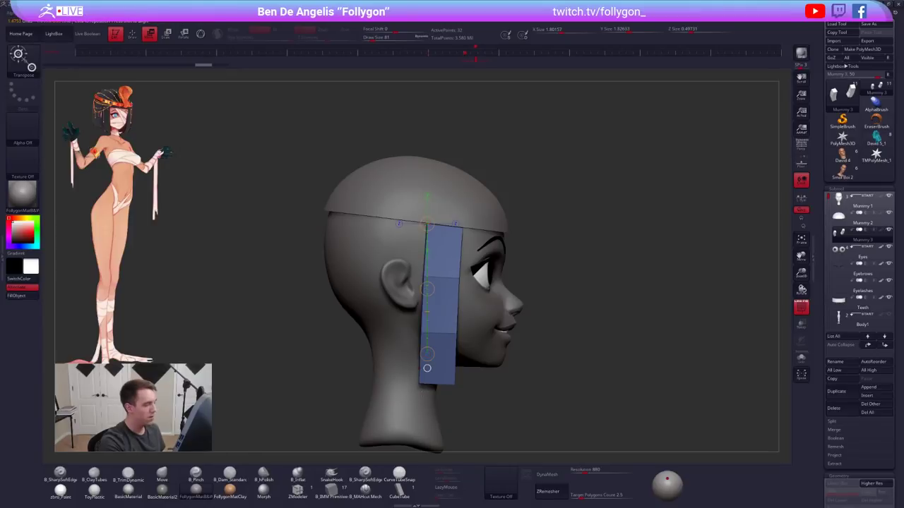
Switch to the ZModeler brush, isolate the side blocks, and set the edge action to Crease with the EdgeLoop Complete target
key(q)
key(space)
shift+drag(558, 248, 452, 247)
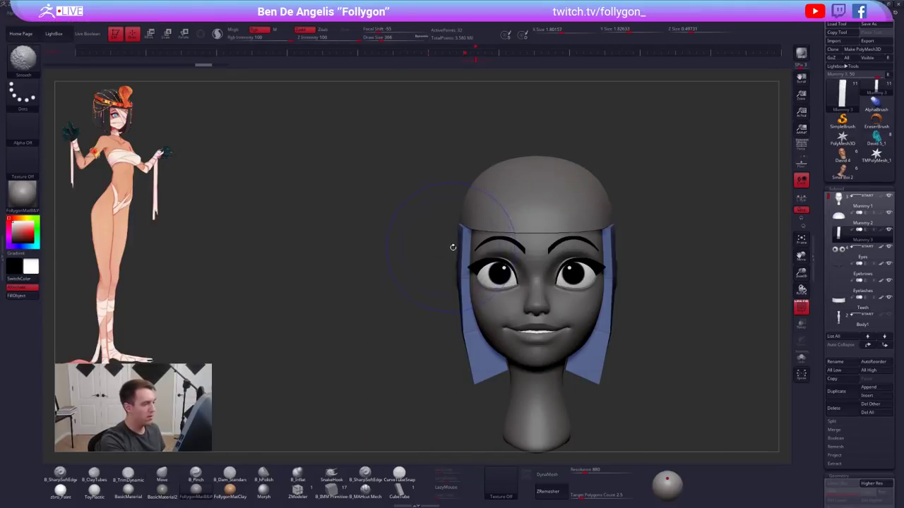
key(space)
click(297, 491)
key(alt+s)
drag(448, 280, 454, 252)
key(space)
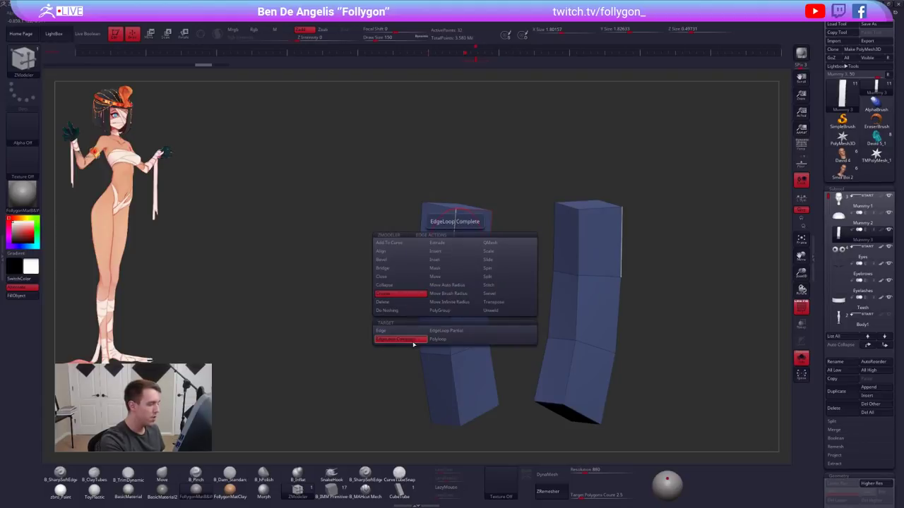
click(400, 339)
Crease the edge loops of the side blocks and check them with the dynamic subdivision preview
right_drag(457, 247, 492, 247)
key(d)
key(shift+d)
mouse_move(494, 239)
mouse_down()
mouse_move(514, 206)
mouse_move(522, 244)
mouse_move(558, 290)
mouse_move(520, 300)
mouse_up()
shift+right_drag(520, 301, 506, 281)
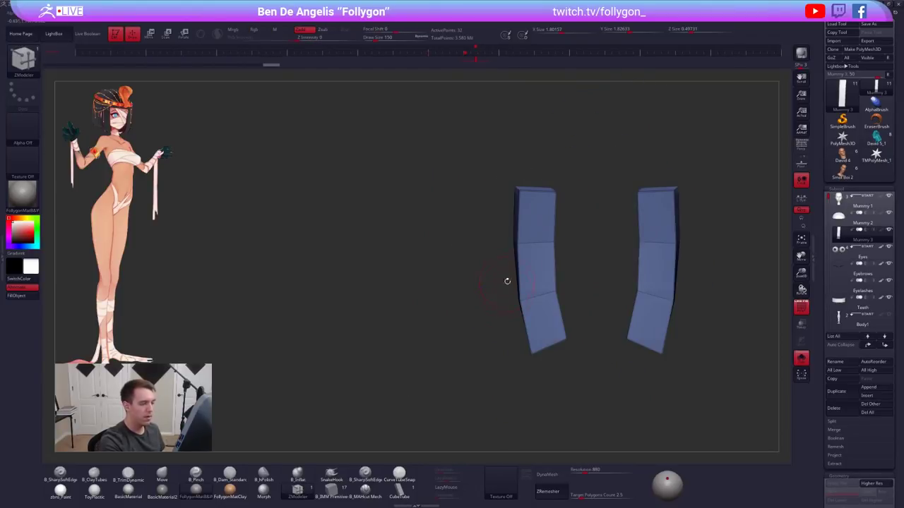
Thin the side blocks from the front with Transpose and show the head again
key(e)
key(w)
mouse_move(516, 243)
shift+mouse_down()
mouse_move(572, 244)
mouse_move(545, 244)
shift+mouse_up()
key(alt+s)
key(q)
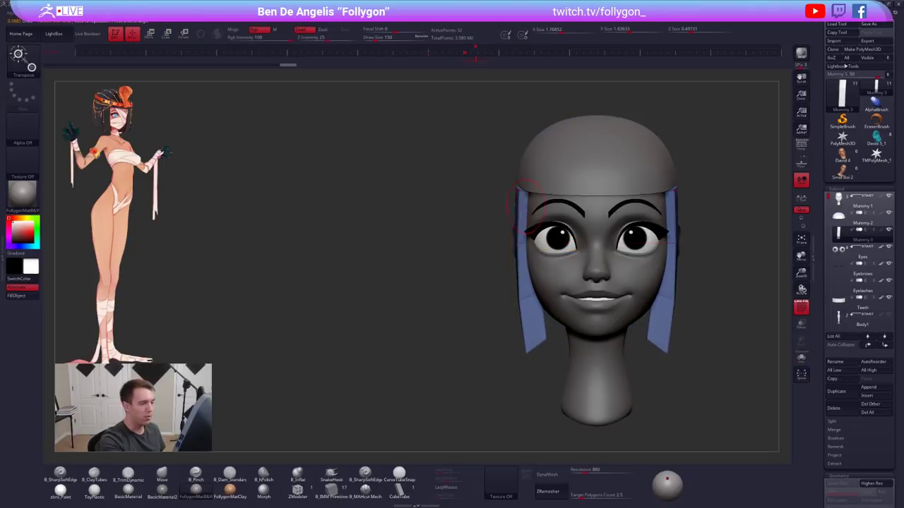
Set the Move brush draw size to 292 and reshape the ends of the side blocks against the head
key(s)
drag(487, 247, 497, 247)
shift+right_drag(521, 192, 555, 197)
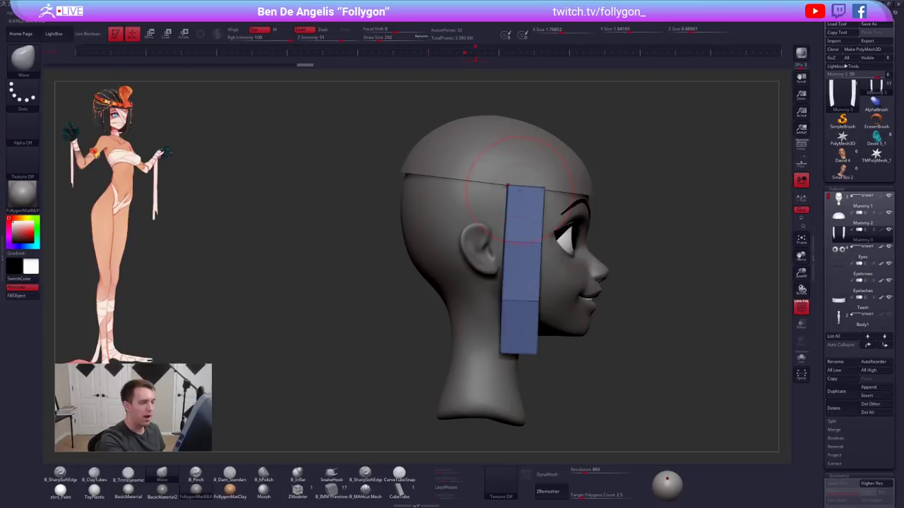
shift+right_drag(558, 243, 534, 266)
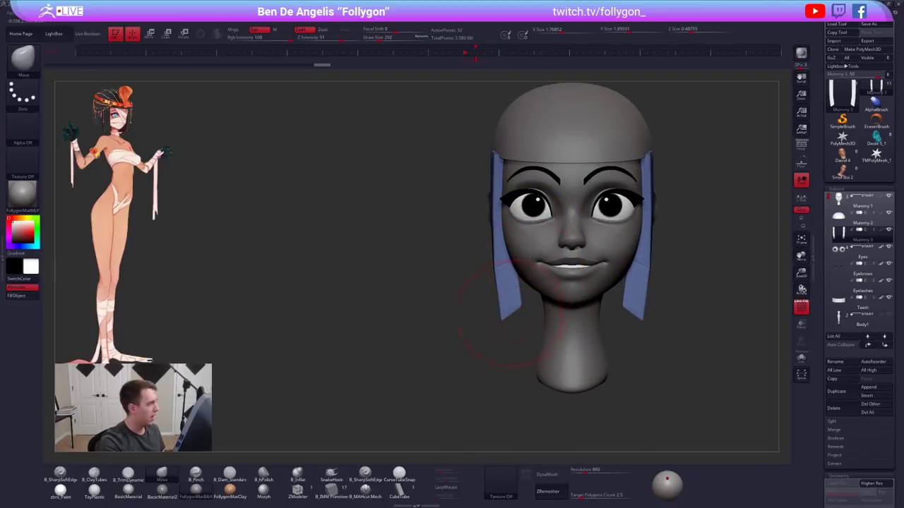
Thin the side strands further in the front view with Transpose, then preview them smoothed and isolated without polyframe
key(w)
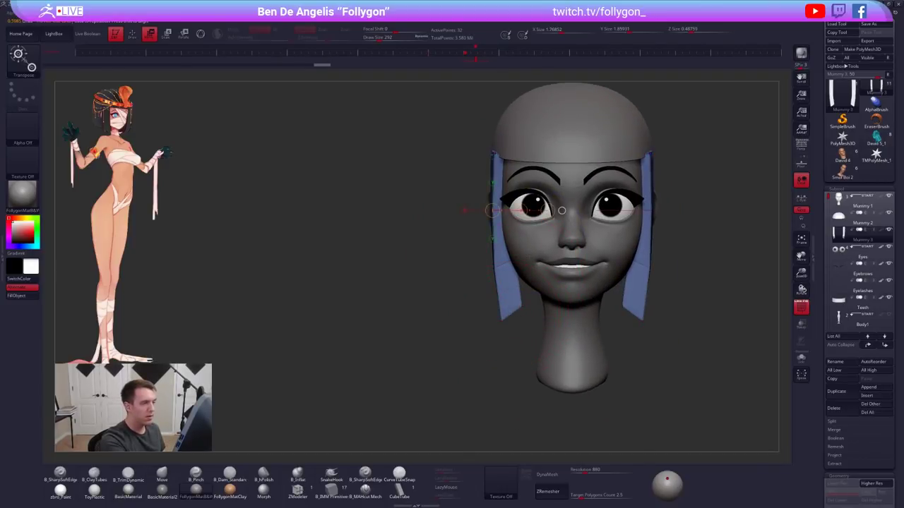
shift+drag(494, 153, 523, 153)
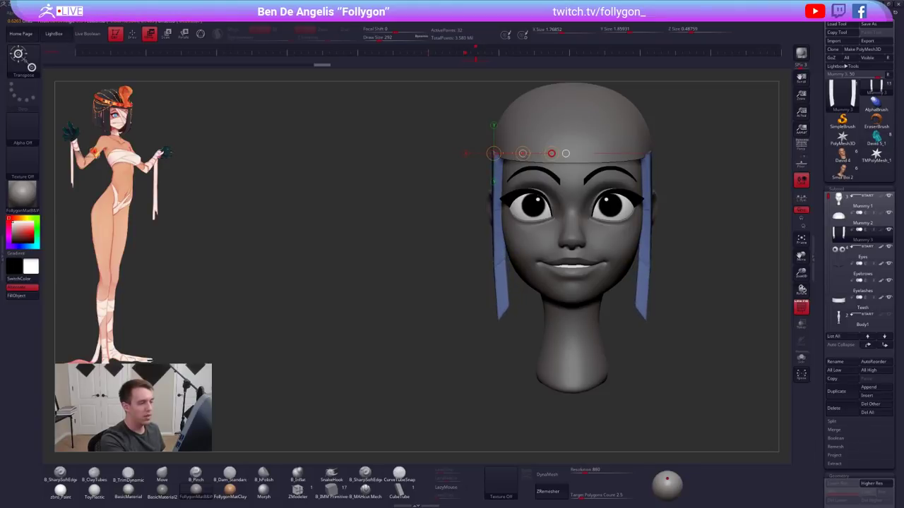
key(d)
key(shift+f)
mouse_move(410, 289)
right_down()
mouse_move(509, 306)
mouse_move(431, 300)
right_up()
key(alt+s)
key(shift+d)
Level the slanted lower ends of the side strands with Transpose and check the result in the subdivision preview
right_drag(514, 300, 521, 308)
key(q)
key(space)
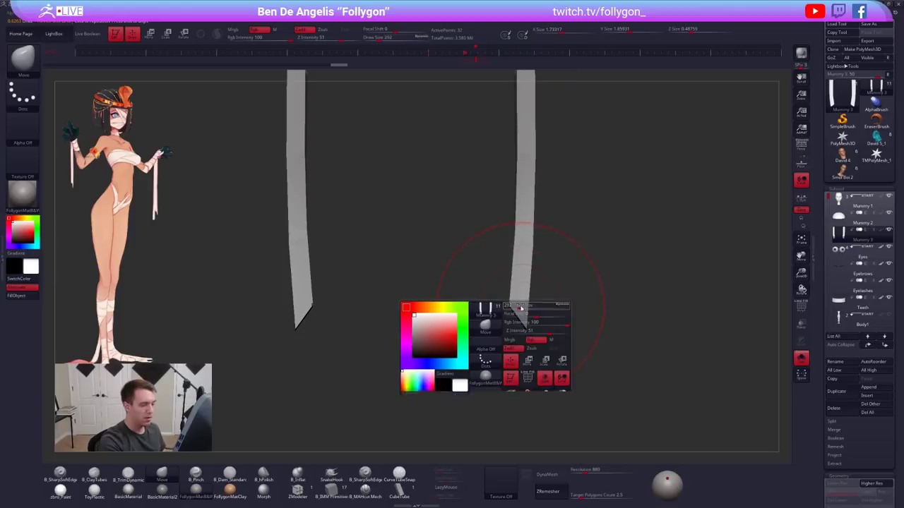
key(w)
drag(508, 306, 508, 348)
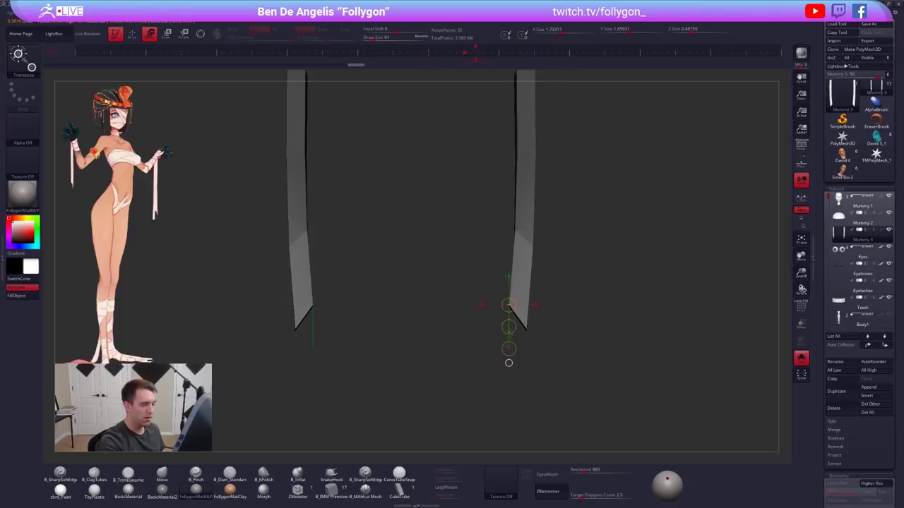
key(d)
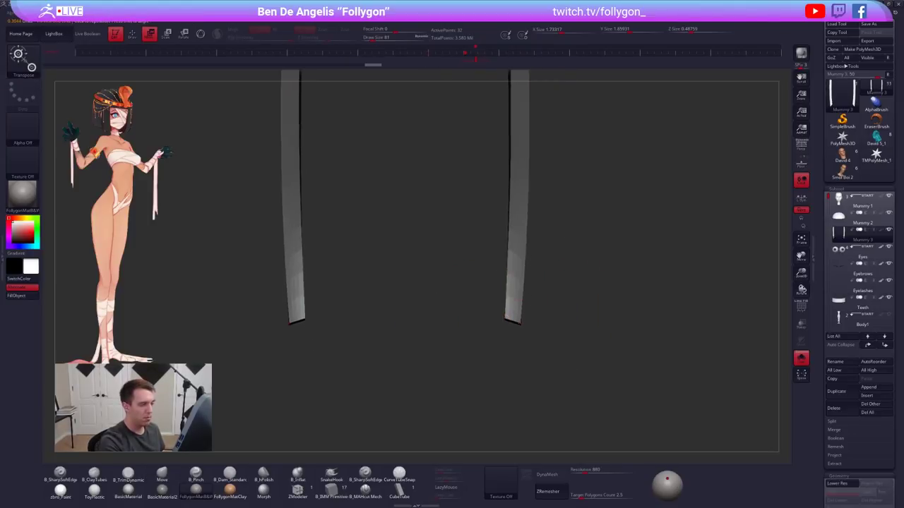
key(shift+d)
Mask part of the side strands and adjust the unmasked points with Transpose
mouse_move(520, 308)
ctrl+right_down()
mouse_move(520, 293)
mouse_move(628, 278)
mouse_move(571, 275)
ctrl+right_up()
key(q)
key(shift+f)
key(w)
ctrl+drag(568, 272, 586, 289)
key(q)
ctrl+right_drag(540, 262, 550, 285)
ctrl+click(550, 246)
key(w)
mouse_move(531, 245)
mouse_down()
mouse_move(531, 287)
mouse_move(565, 284)
mouse_up()
key(q)
Preview the strands smoothed and adjust their upper end from the side with the Move brush at draw size 140
key(d)
ctrl+right_drag(565, 283, 561, 254)
key(shift+f)
mouse_move(561, 254)
right_down()
mouse_move(607, 260)
mouse_move(534, 252)
right_up()
key(space)
drag(528, 216, 531, 216)
alt+right_drag(520, 210, 520, 254)
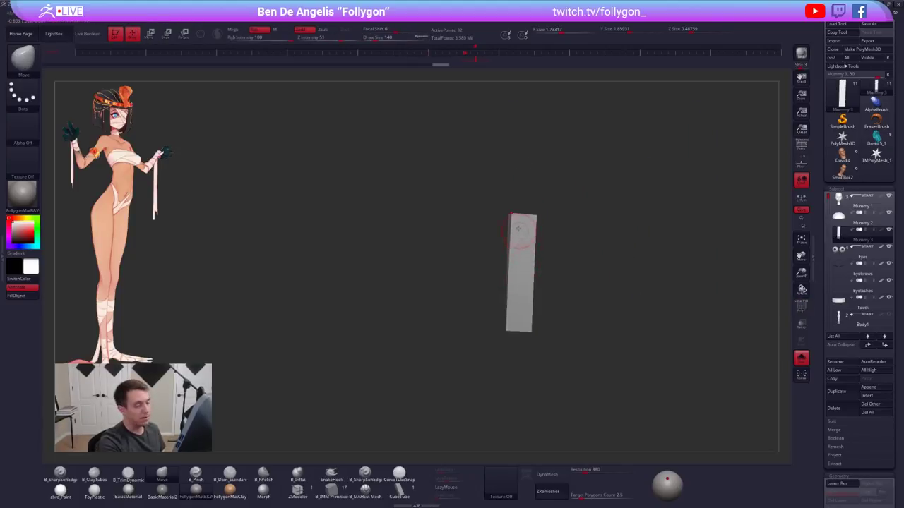
Nudge the upper corners of the side strands into line with a smaller Move brush
key(space)
drag(518, 210, 520, 211)
mouse_move(521, 233)
right_down()
mouse_move(513, 236)
mouse_move(518, 228)
right_up()
key(space)
drag(508, 214, 508, 211)
mouse_move(509, 211)
right_down()
mouse_move(521, 244)
mouse_move(518, 262)
mouse_move(507, 261)
right_up()
ctrl+right_drag(506, 262, 510, 279)
Set the Move brush draw size to 49, square off the strand end corners, and show the head with polyframe on
key(space)
drag(510, 262, 506, 262)
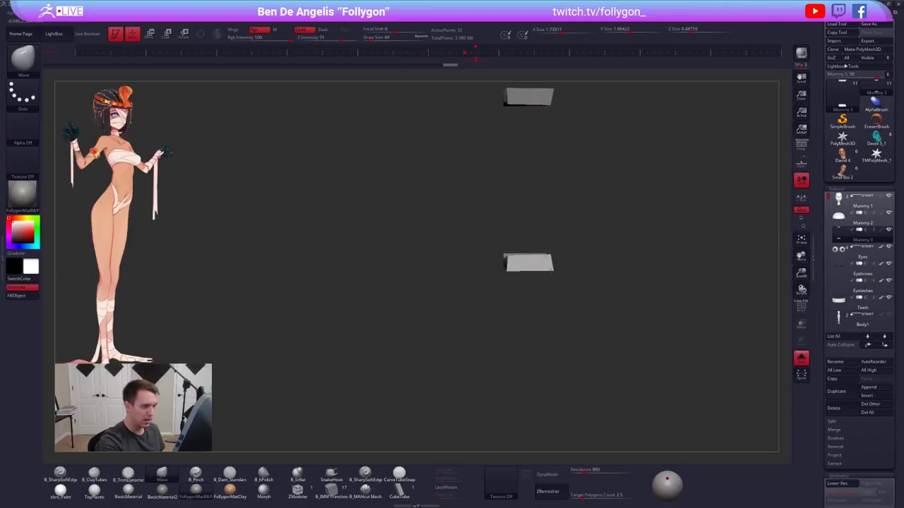
drag(549, 255, 547, 255)
shift+right_drag(547, 265, 547, 244)
ctrl+right_drag(547, 297, 525, 256)
key(shift+f)
key(ctrl+shift+s)
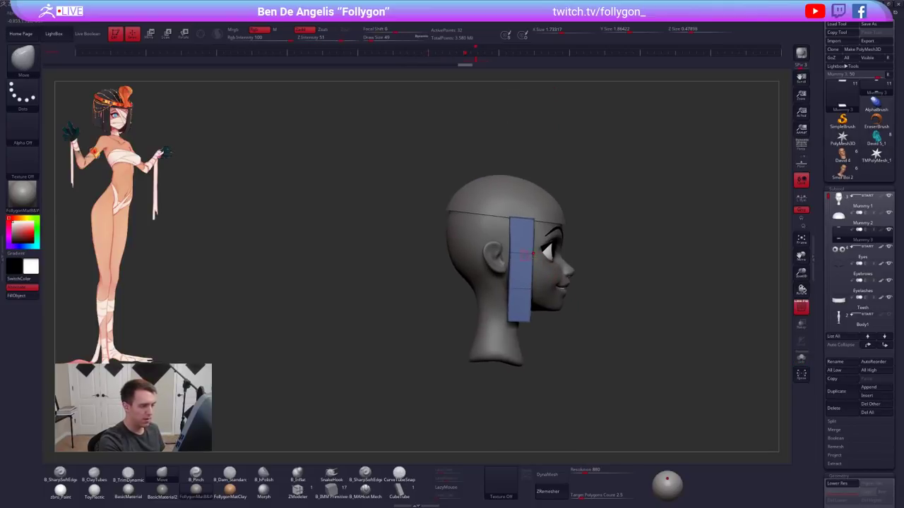
Set the draw size to 292 and widen the side strands from the side view with Transpose
key(space)
drag(530, 287, 540, 286)
ctrl+right_drag(538, 282, 538, 305)
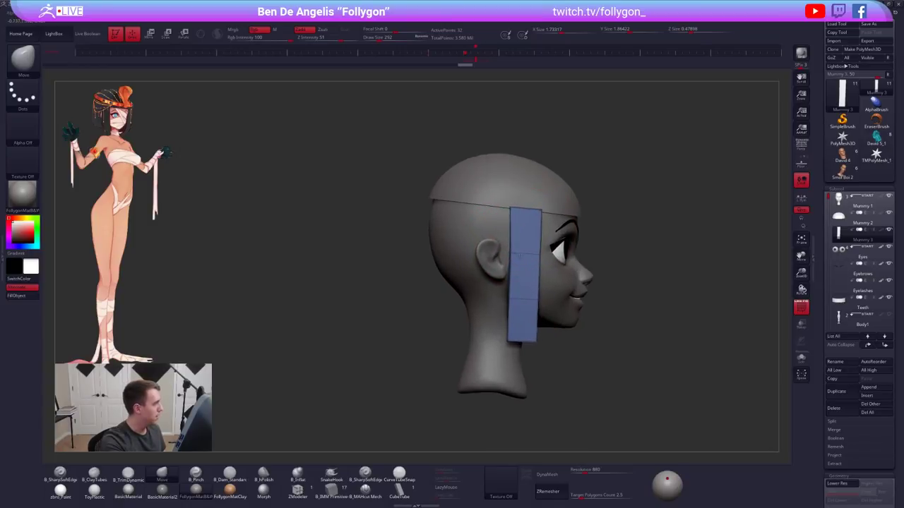
key(w)
drag(540, 254, 578, 254)
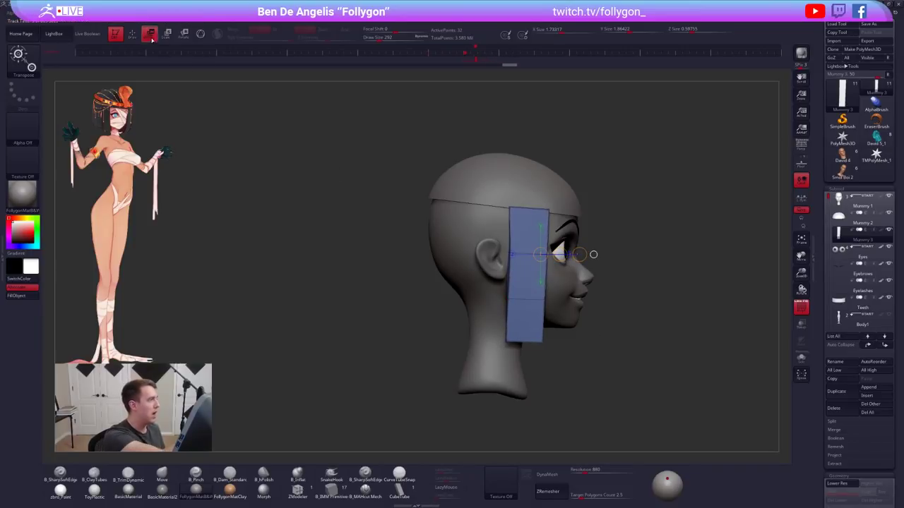
Isolate the side strands, try a Transpose adjustment on their lower section, and undo it
click(801, 358)
mouse_move(544, 300)
shift+mouse_down()
mouse_move(630, 300)
mouse_move(633, 324)
mouse_move(649, 256)
mouse_move(607, 277)
mouse_move(659, 357)
mouse_move(669, 346)
shift+mouse_up()
key(ctrl+z)
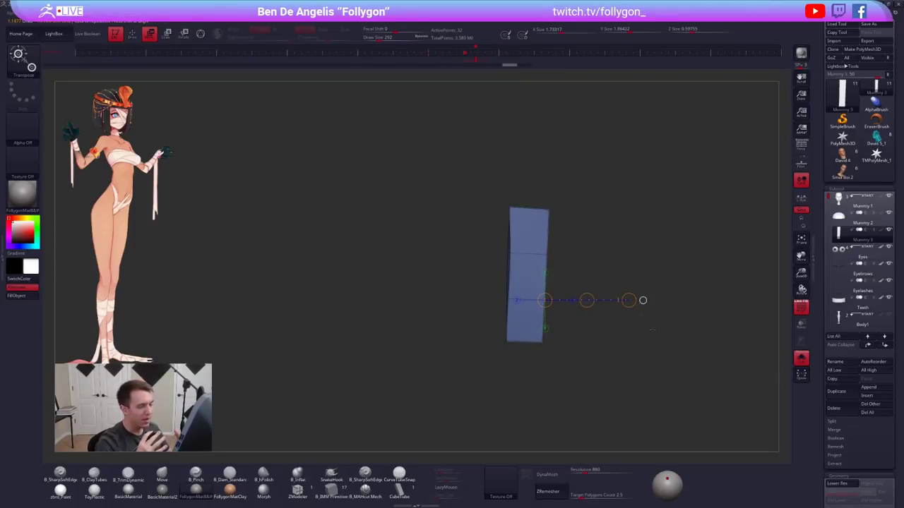
Switch to the Move brush, set its draw size to 61, and check the isolated strands from several angles
key(q)
key(b)
key(m)
key(v)
ctrl+right_drag(488, 247, 484, 308)
key(space)
drag(521, 259, 512, 255)
mouse_move(424, 255)
right_down()
mouse_move(536, 253)
mouse_move(473, 252)
mouse_move(493, 251)
right_up()
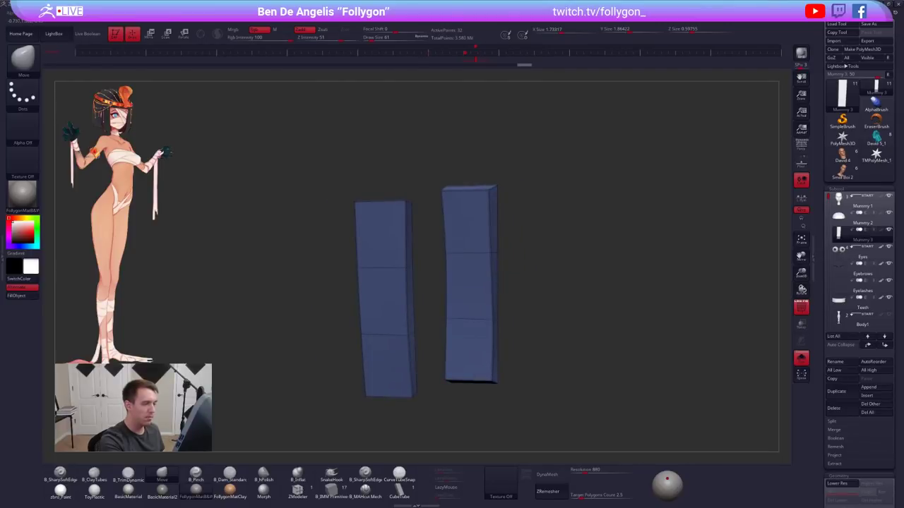
drag(416, 271, 491, 253)
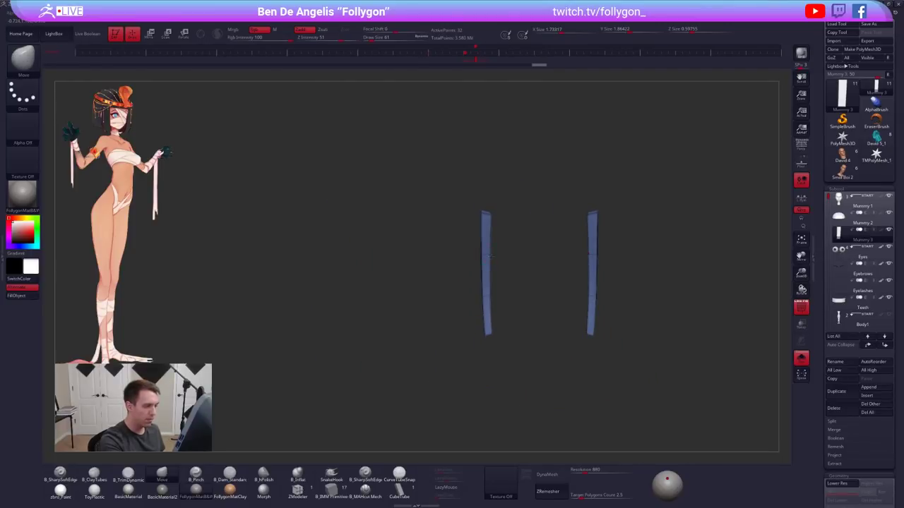
Bring the head back, turn off polyframe, and nudge the strand tops toward the skull cap with Move at draw size 140
key(shift+s)
mouse_move(427, 244)
mouse_down()
mouse_move(485, 230)
mouse_move(474, 220)
mouse_up()
key(shift+f)
key(bracketright)
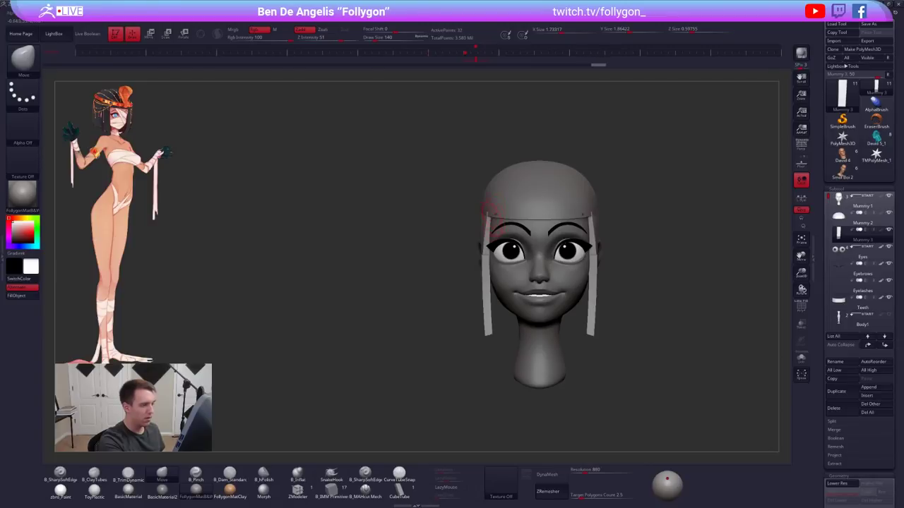
drag(486, 205, 478, 210)
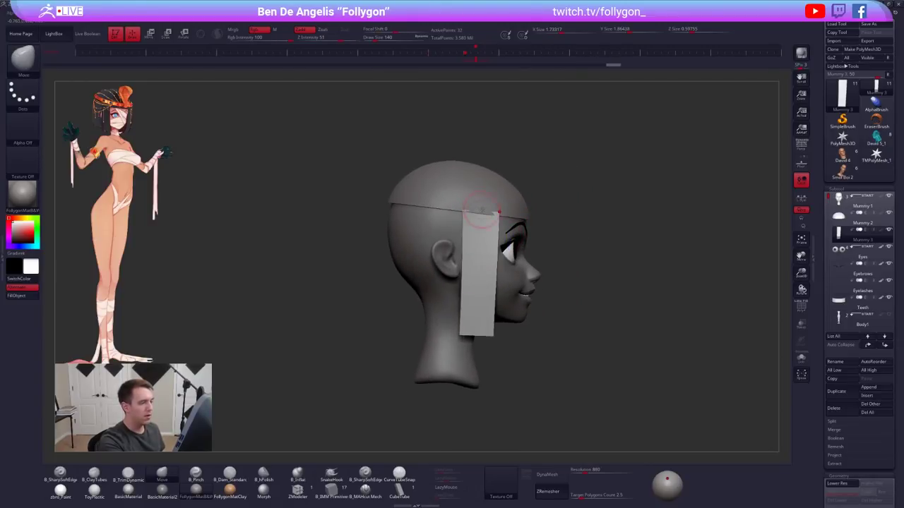
Widen the upper part of the side strands back toward the ear with the Move brush at draw size 321
alt+drag(546, 194, 576, 188)
key(space)
mouse_move(499, 228)
mouse_down()
mouse_move(508, 228)
mouse_move(491, 209)
mouse_move(496, 226)
mouse_move(483, 218)
mouse_up()
key(space)
mouse_move(490, 282)
right_down()
mouse_move(473, 286)
mouse_move(487, 304)
right_up()
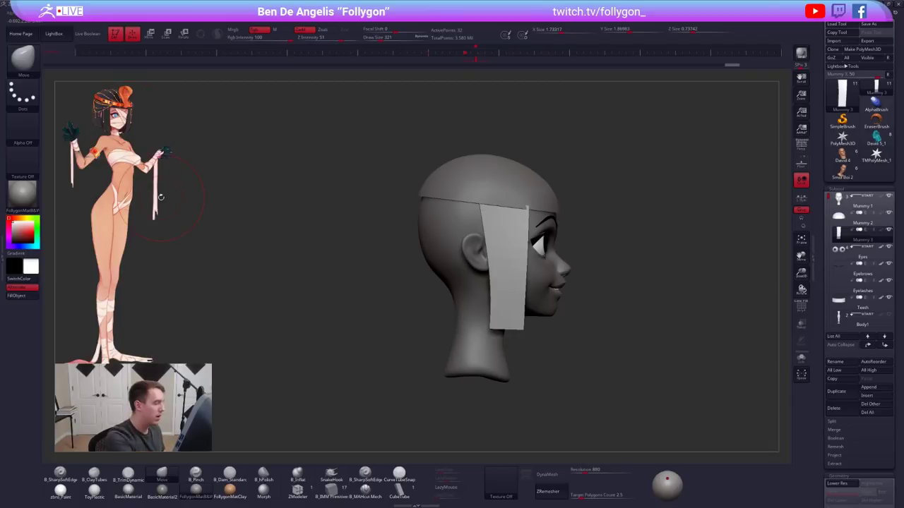
Set the Move brush draw size to 192 and refine the side strands' placement along the face with Transpose
key(s)
drag(516, 319, 482, 318)
shift+right_drag(484, 316, 455, 318)
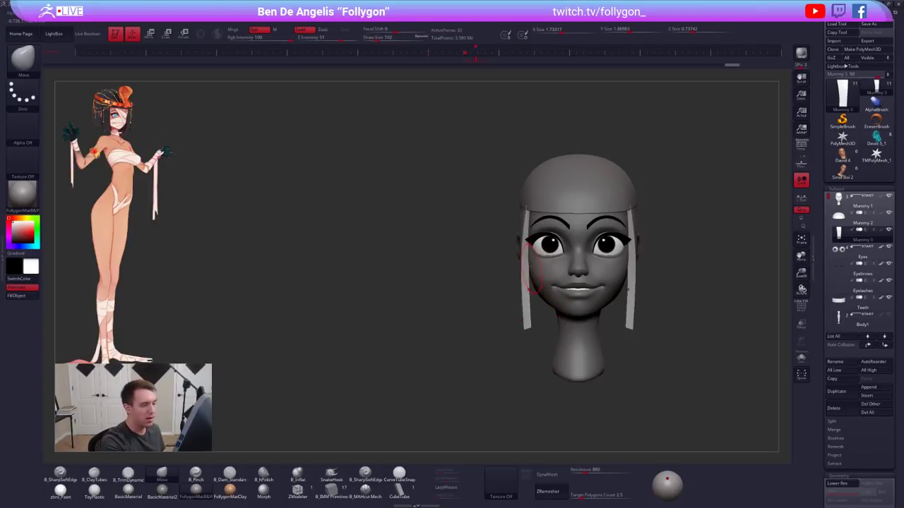
key(w)
drag(526, 206, 527, 370)
key(q)
drag(477, 256, 575, 308)
alt+drag(576, 307, 568, 322)
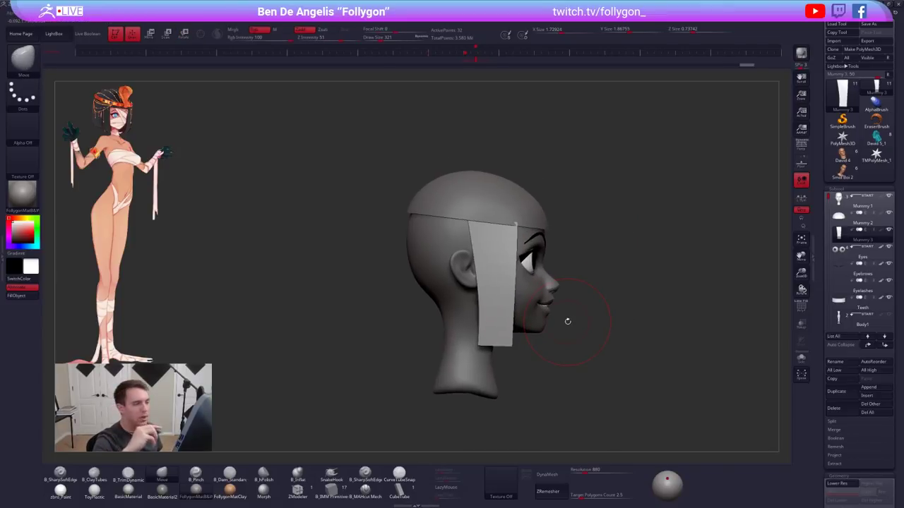
Align the strands' front upper corner with the cap edge using Move at draw size 227, then select the skull cap subtool
key(space)
drag(528, 215, 522, 215)
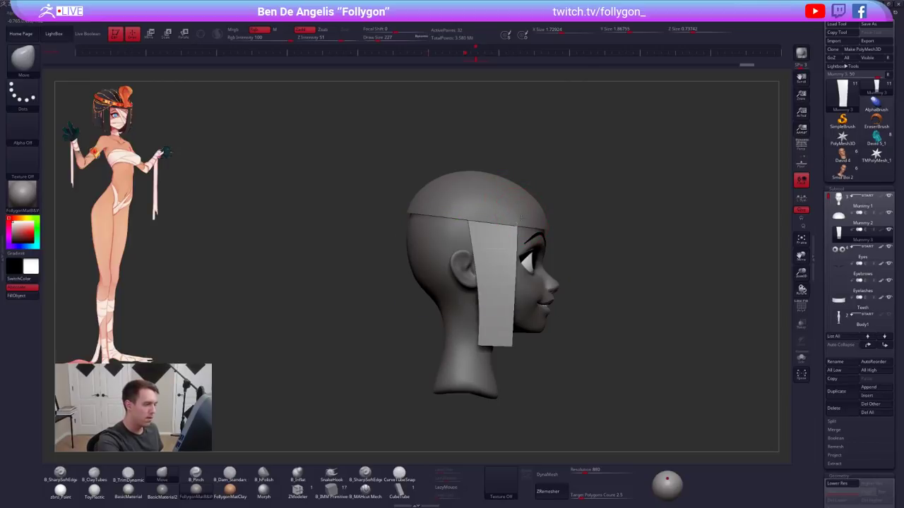
alt+click(521, 201)
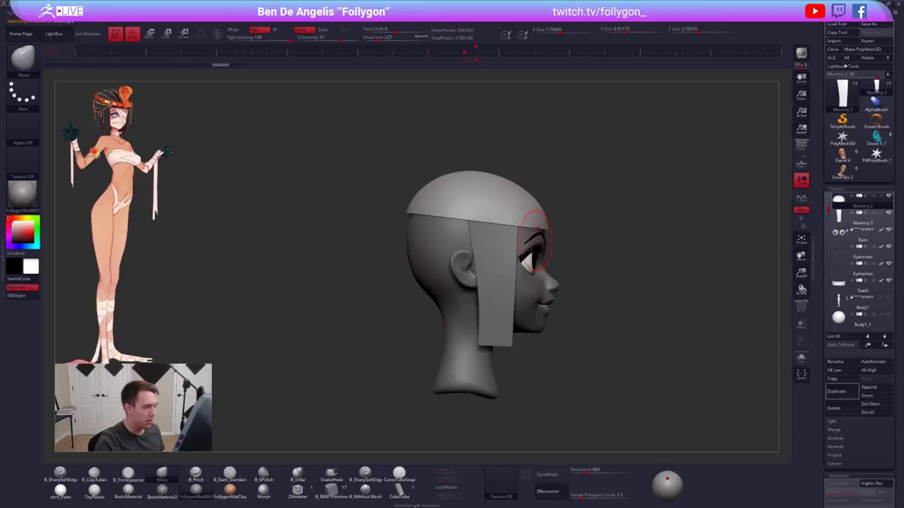
alt+drag(667, 193, 664, 180)
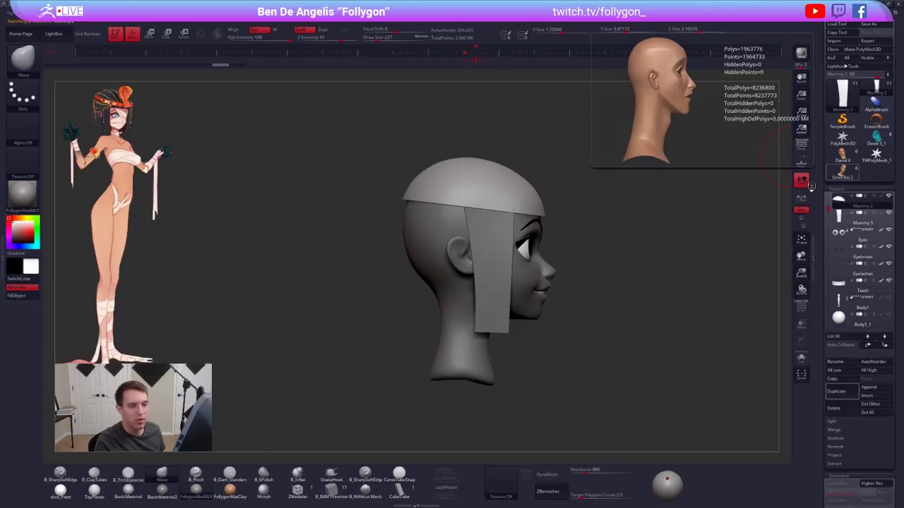
Switch to the finished male head tool, turn on perspective, and examine how its swept-up hair is shaped
click(842, 173)
alt+drag(683, 277, 680, 232)
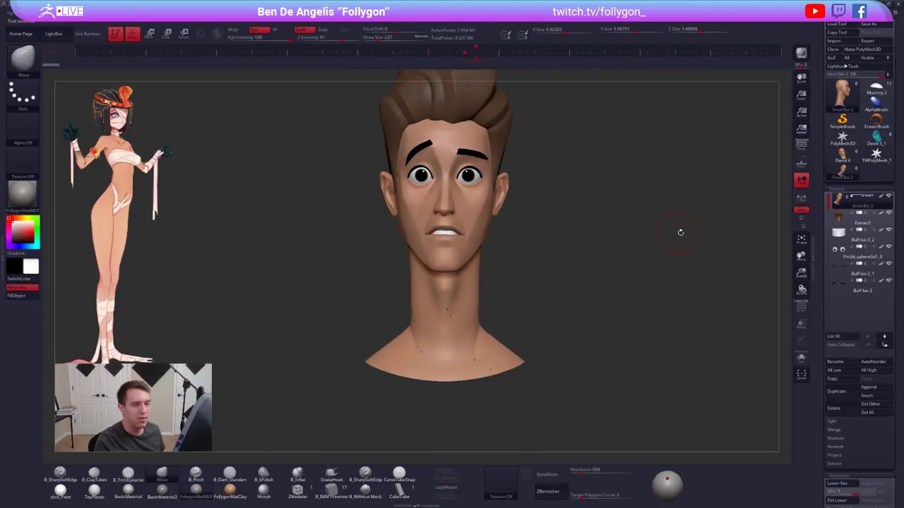
click(801, 146)
alt+drag(663, 193, 643, 226)
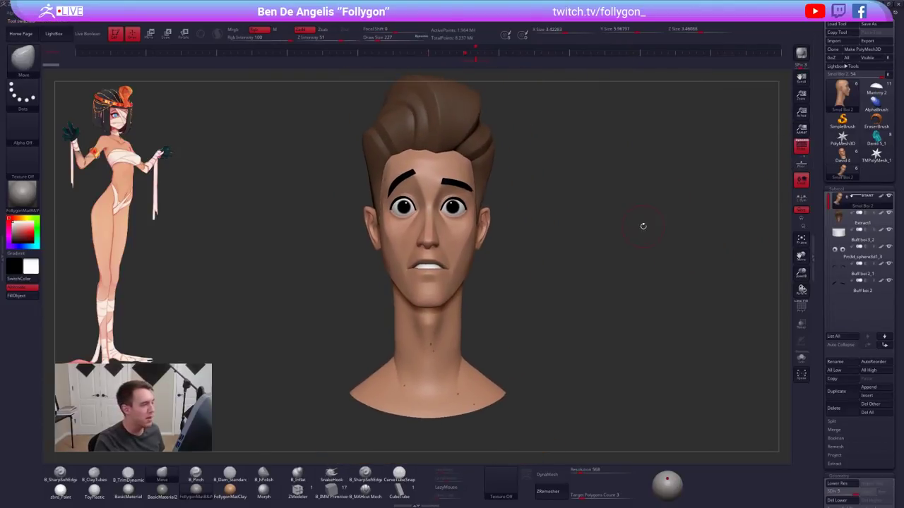
alt+drag(529, 220, 549, 222)
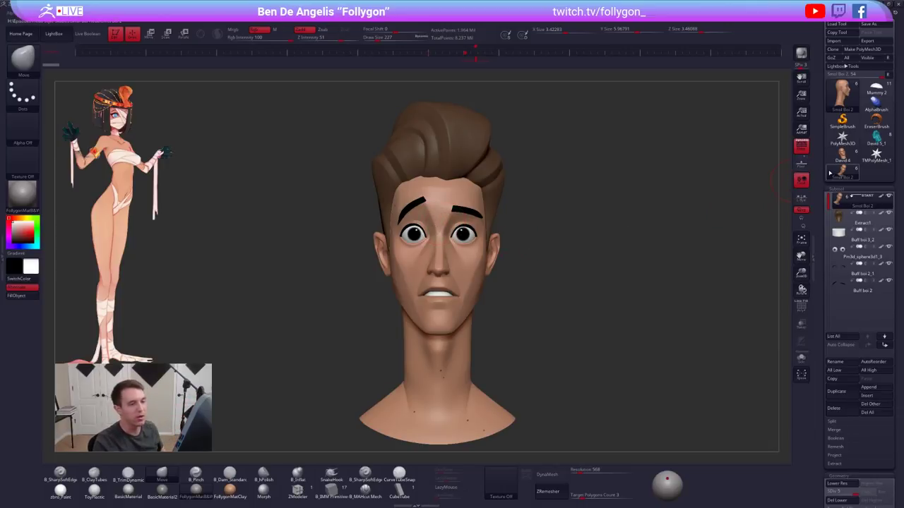
mouse_move(831, 172)
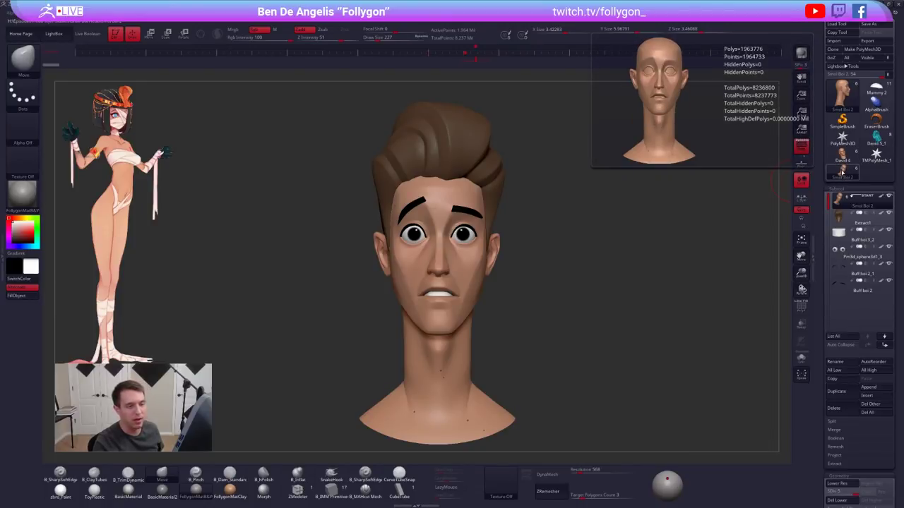
Compare the hair shapes on the smiling male head and the teal-haired female head, then return to the mummy head tool
click(839, 160)
mouse_move(838, 161)
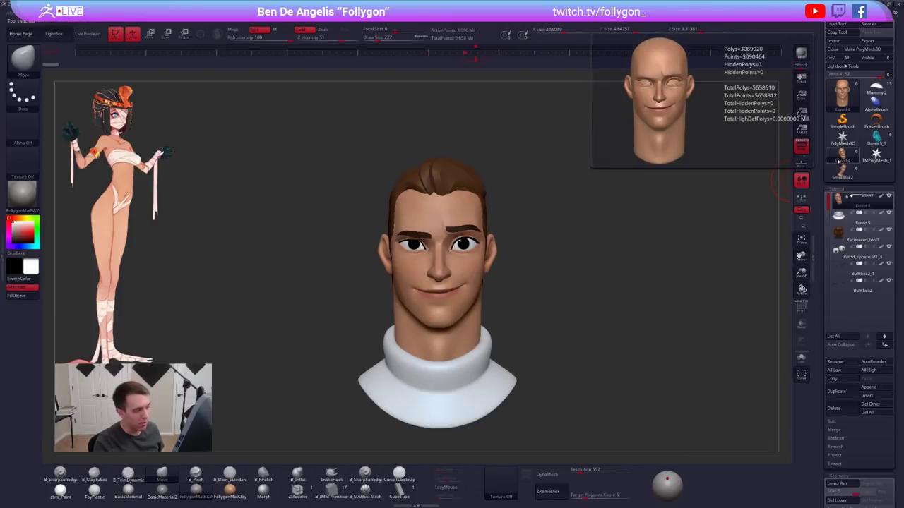
click(876, 137)
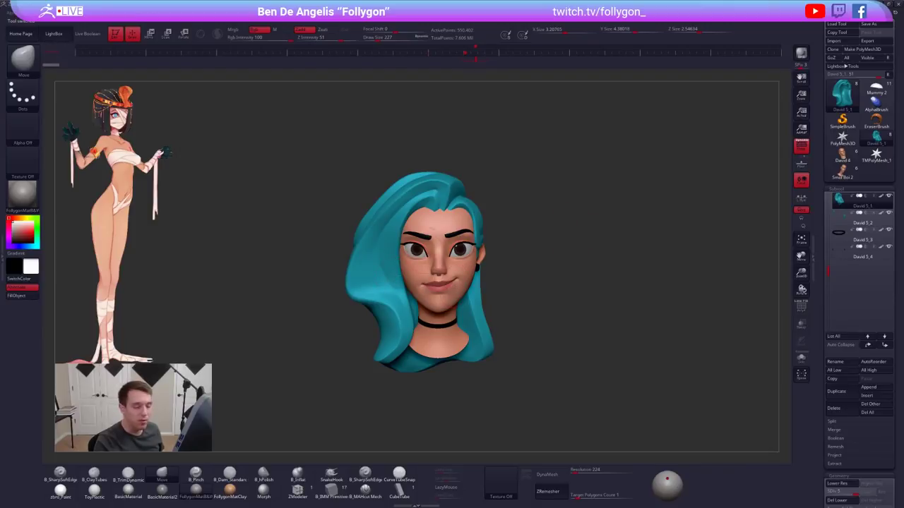
click(876, 88)
alt+right_drag(446, 247, 505, 337)
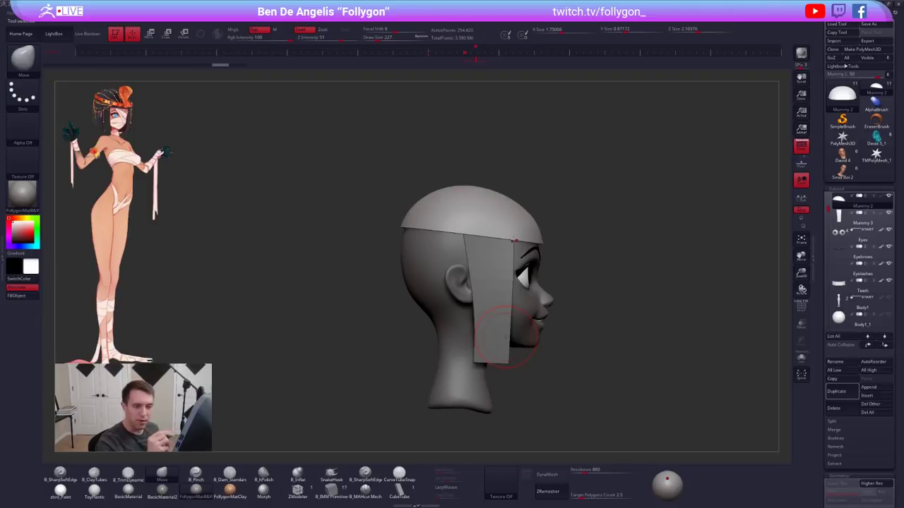
Duplicate the skull cap subtool
click(842, 390)
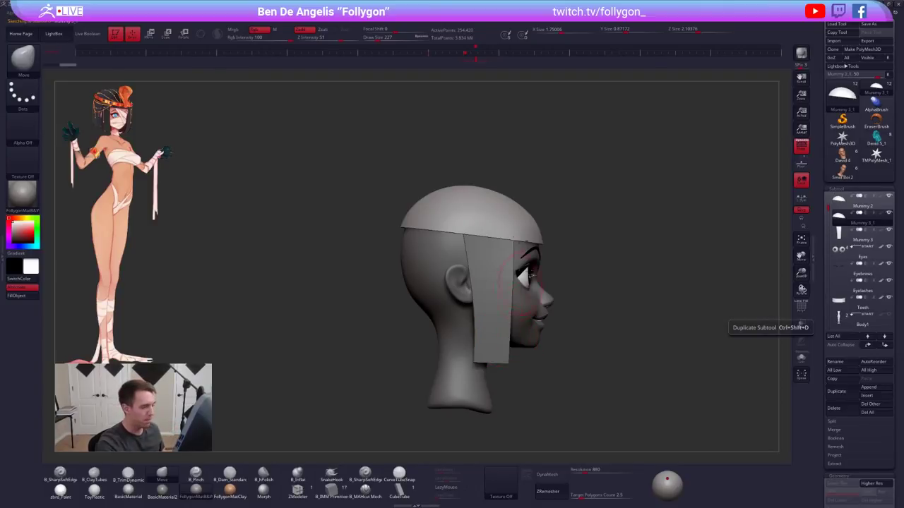
key(space)
alt+right_drag(569, 282, 583, 274)
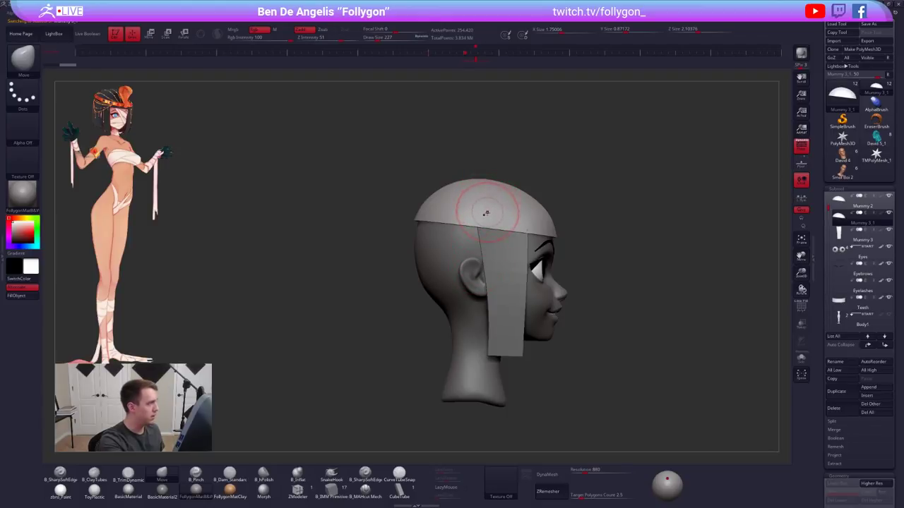
ctrl+shift+drag(485, 168, 475, 264)
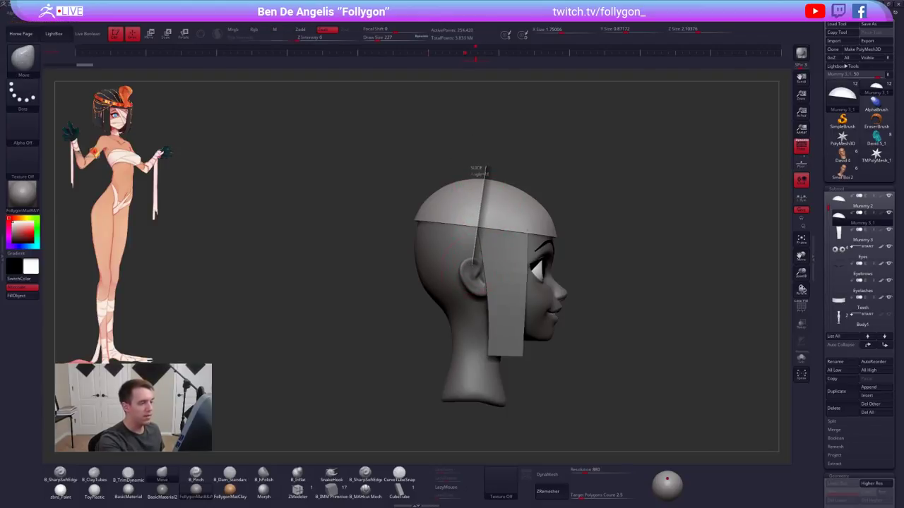
ctrl+shift+click(460, 221)
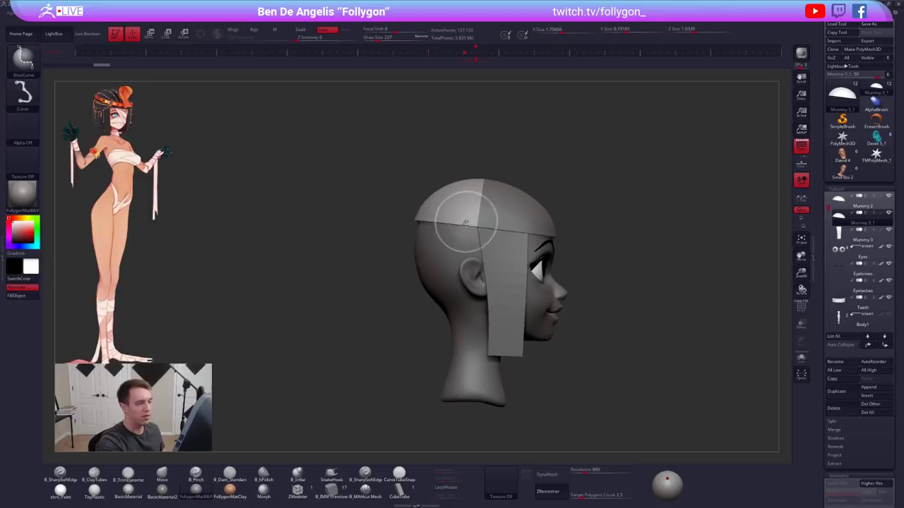
ctrl+shift+click(494, 240)
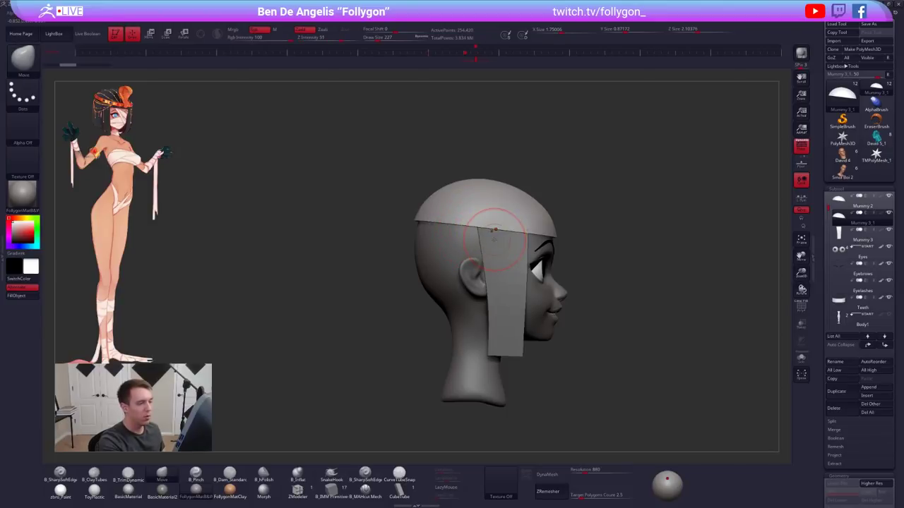
key(ctrl+space)
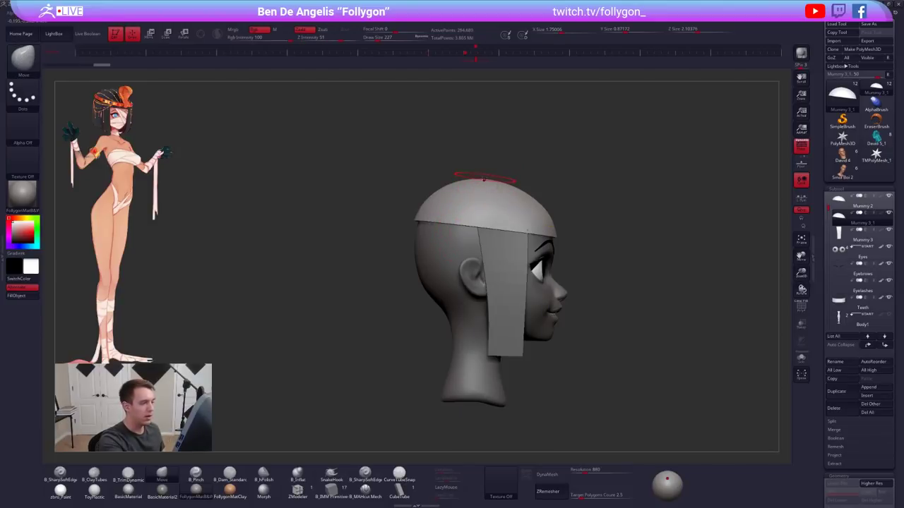
Slice the duplicated cap vertically above the ear with SliceCurve and delete its front half
ctrl+shift+drag(486, 168, 478, 244)
ctrl+shift+click(469, 213)
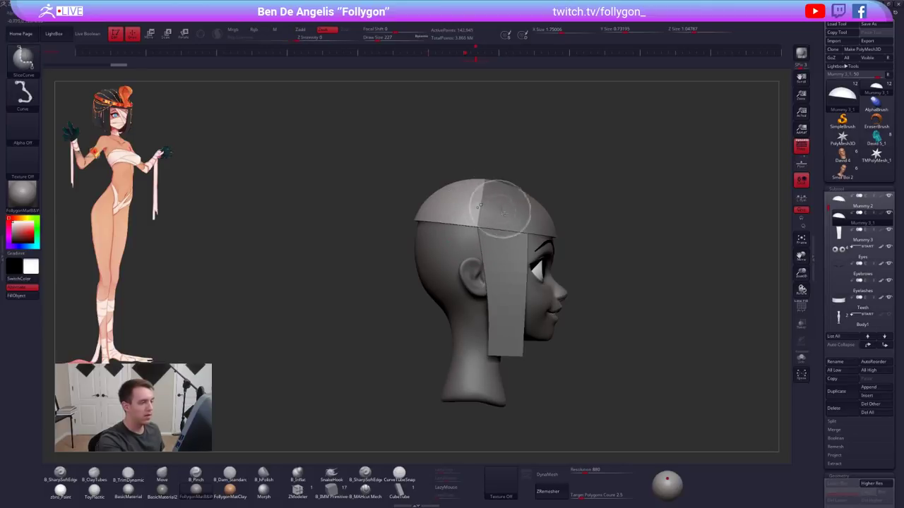
key(ctrl+space)
click(534, 213)
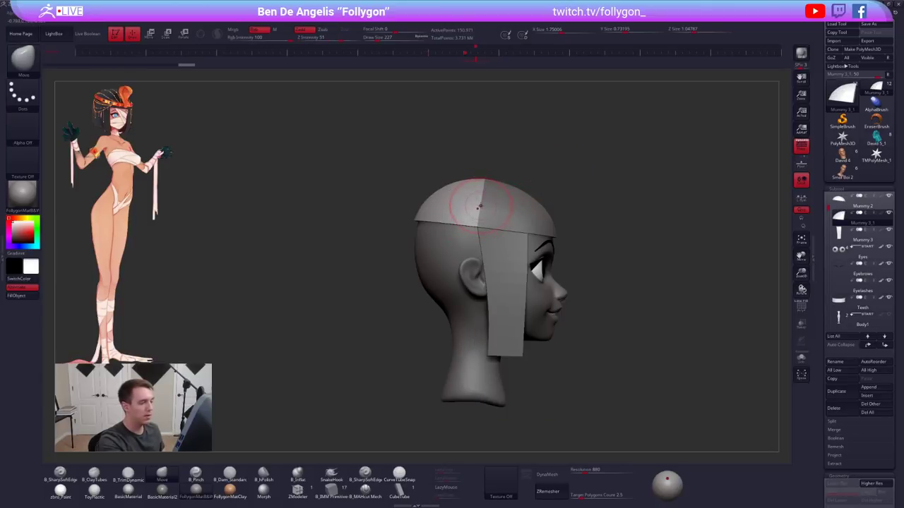
Move the remaining back half of the cap down behind the head and stretch it downward with Transpose
key(w)
drag(485, 179, 441, 360)
drag(463, 268, 463, 271)
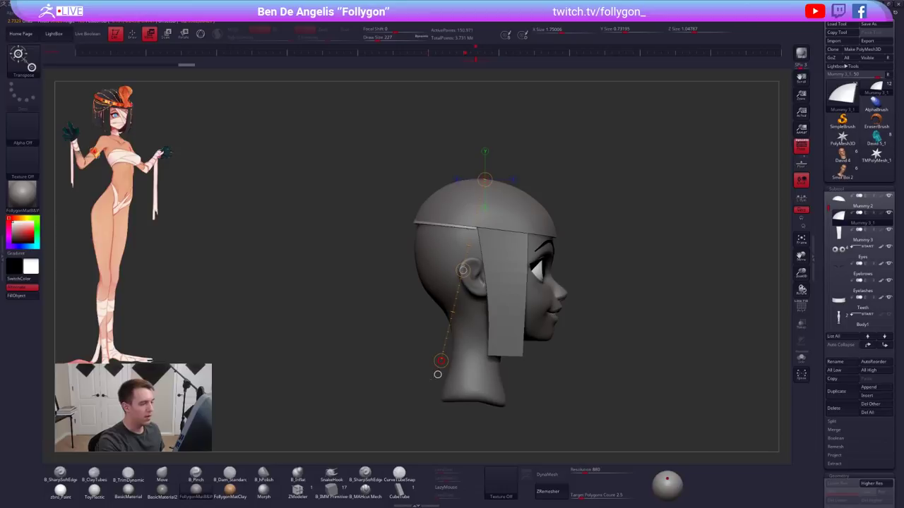
mouse_move(440, 363)
mouse_down()
mouse_move(410, 487)
mouse_move(438, 371)
mouse_move(420, 445)
mouse_move(423, 436)
mouse_up()
key(q)
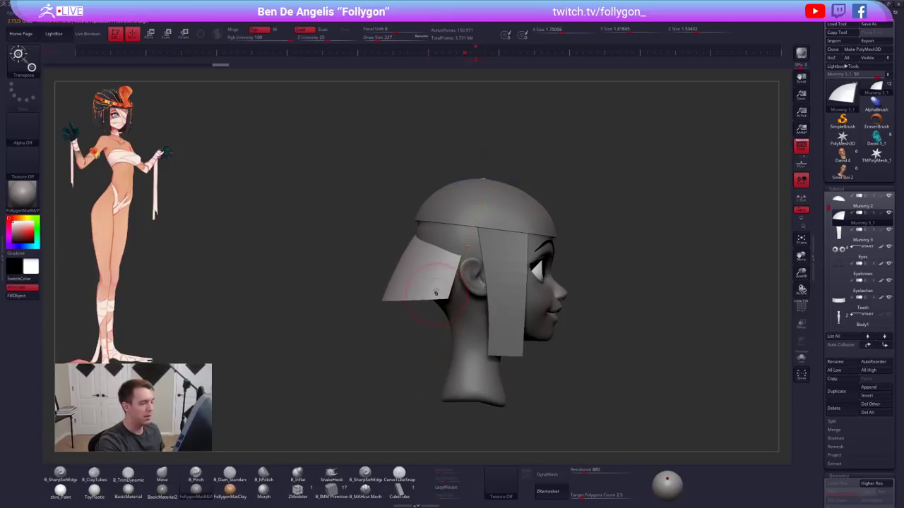
Raise the back hair piece's upper edge to the skull cap's rim with the Move brush and smooth its shape
key(s)
mouse_move(429, 251)
mouse_down()
mouse_move(442, 251)
mouse_move(426, 221)
mouse_up()
key(s)
drag(405, 297, 413, 302)
drag(460, 230, 470, 223)
mouse_move(417, 325)
shift+mouse_down()
mouse_move(474, 250)
mouse_move(424, 244)
shift+mouse_up()
Pull the back hair piece's front edge and upper corner forward toward the side strand above the ear
key(space)
mouse_move(506, 221)
mouse_down()
mouse_move(495, 221)
mouse_move(507, 208)
mouse_up()
key(space)
mouse_move(473, 300)
mouse_down()
mouse_move(475, 314)
mouse_move(482, 300)
mouse_up()
key(space)
mouse_move(486, 227)
mouse_down()
mouse_move(524, 220)
mouse_move(514, 226)
mouse_up()
Select the side strands, check their wireframe and touch up their rear upper corner beside the back hair piece
alt+click(524, 241)
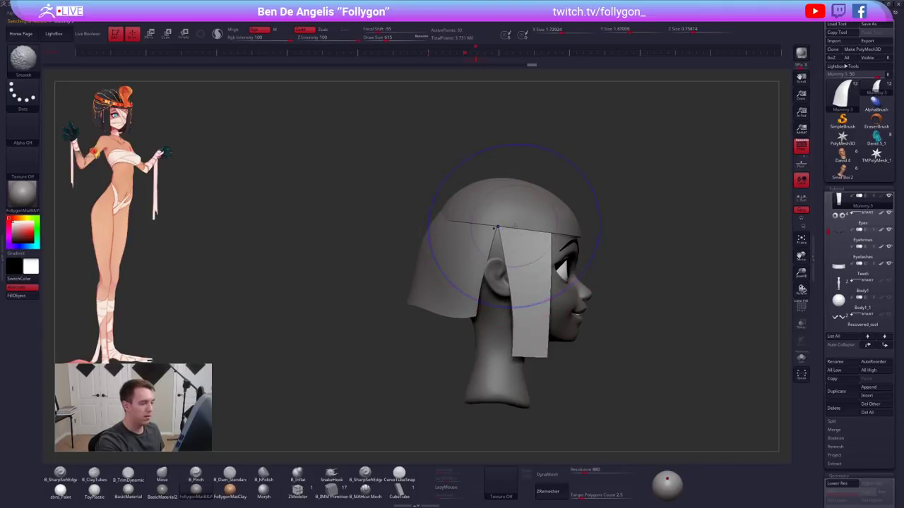
key(shift+f)
key(shift+f)
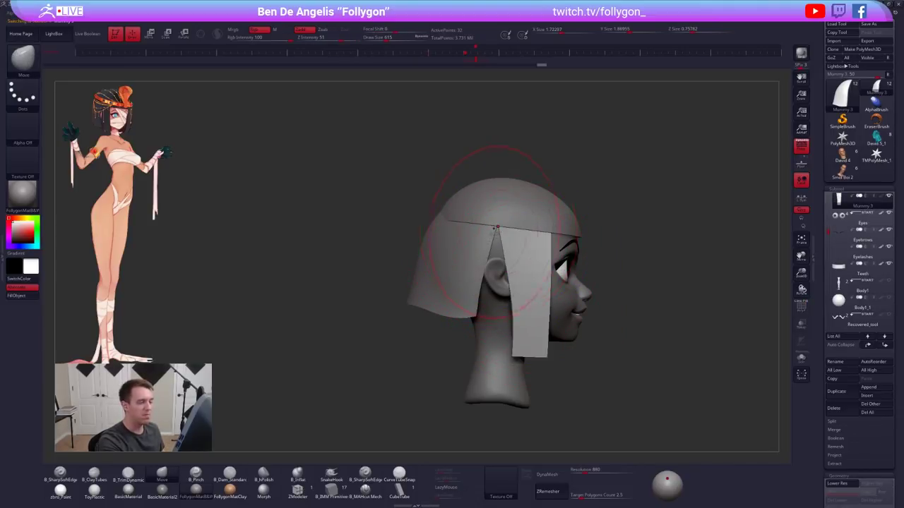
Reselect the back hair piece and pull its rear contour in toward the skull with Move at draw size about 400
alt+click(496, 229)
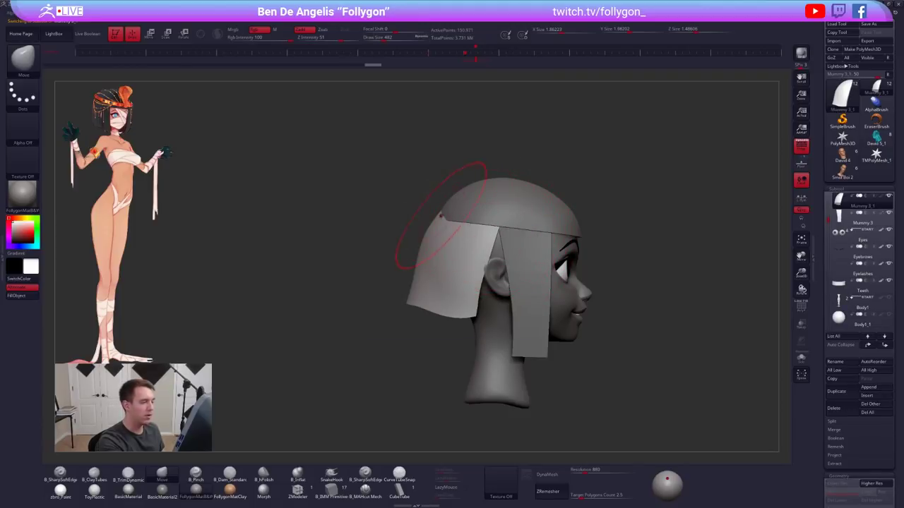
drag(442, 217, 428, 256)
key(space)
mouse_move(395, 300)
mouse_down()
mouse_move(415, 299)
mouse_move(433, 317)
mouse_move(477, 314)
mouse_up()
key(space)
drag(438, 360, 415, 360)
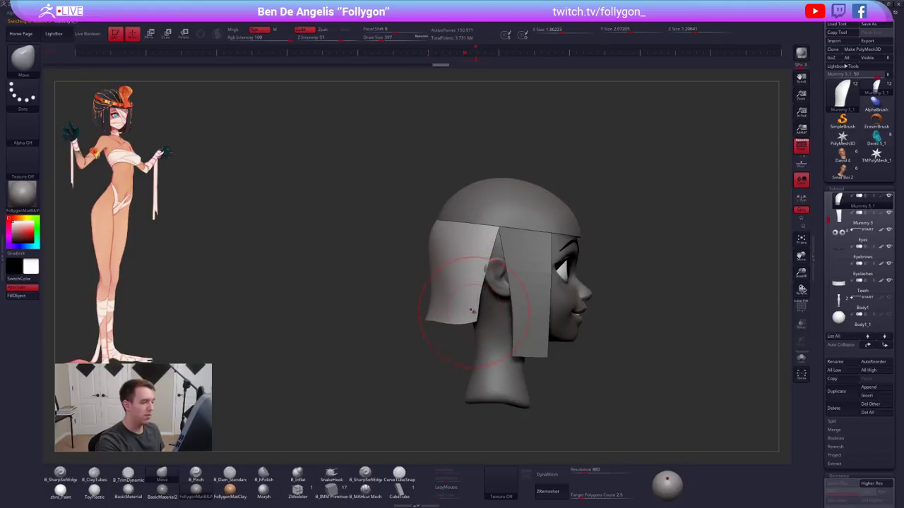
Lengthen the back hair piece downward along its lower edge with Move at draw size 402
key(bracketright)
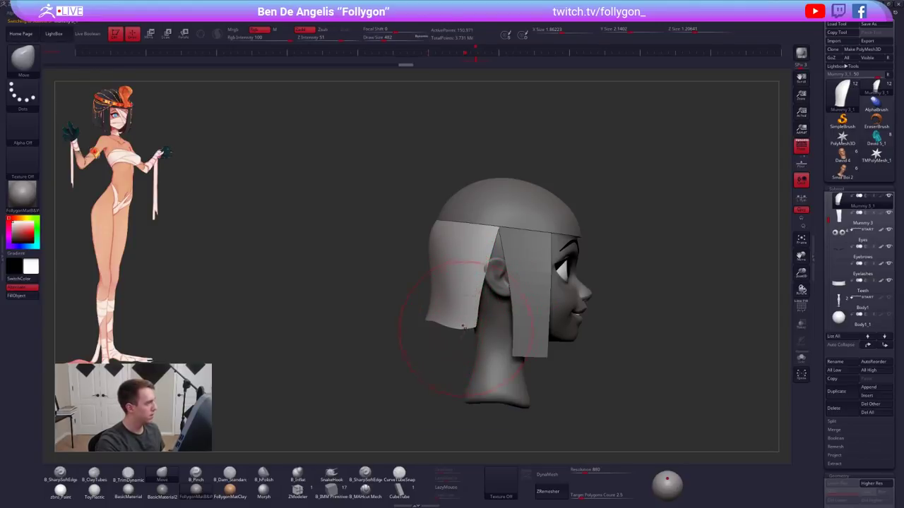
mouse_move(474, 329)
mouse_down()
mouse_move(481, 350)
mouse_move(467, 325)
mouse_move(445, 331)
mouse_move(452, 335)
mouse_up()
key(space)
key(s)
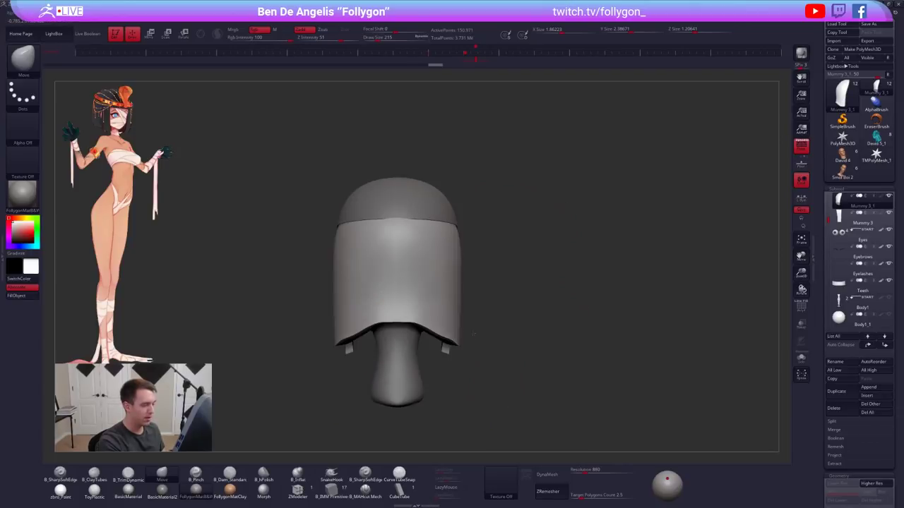
Level the back hair piece's arched hem from the rear view with Move at draw sizes 215 and 203
alt+right_drag(452, 319, 492, 310)
mouse_move(432, 315)
mouse_down()
mouse_move(432, 339)
mouse_move(459, 328)
mouse_up()
key(space)
drag(406, 333, 407, 341)
key(space)
drag(475, 335, 469, 336)
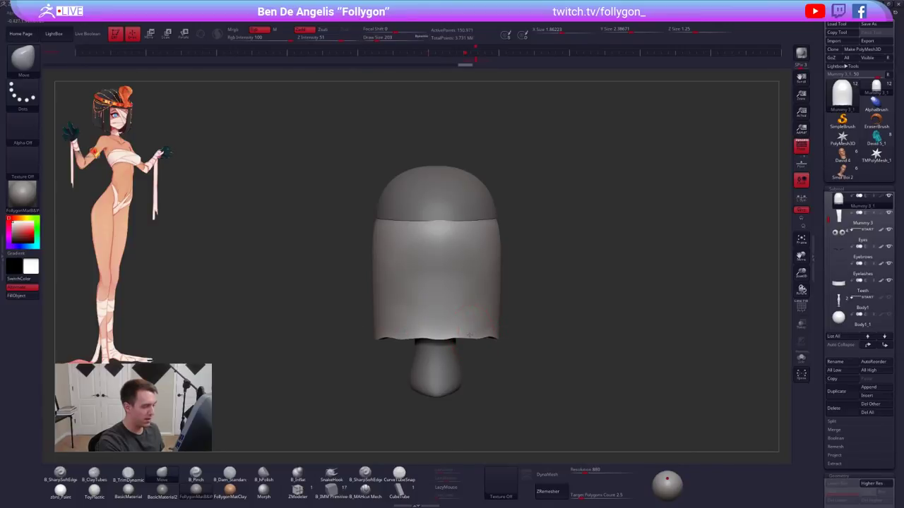
drag(402, 337, 403, 341)
mouse_move(423, 332)
shift+right_down()
mouse_move(489, 321)
mouse_move(475, 337)
shift+right_up()
key(space)
mouse_move(477, 338)
mouse_down()
mouse_move(483, 334)
mouse_move(443, 332)
mouse_up()
Adjust the sides and profile of the back hair piece around the ear with a larger Move brush
key(space)
key(space)
key(space)
key(space)
key(space)
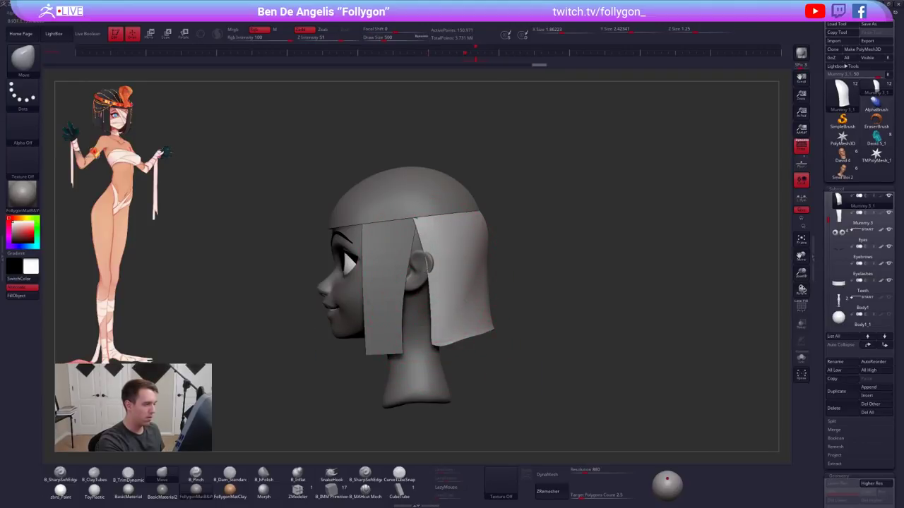
mouse_move(427, 228)
right_down()
mouse_move(483, 232)
mouse_move(381, 240)
right_up()
key(space)
drag(454, 276, 440, 276)
right_drag(406, 272, 487, 274)
Isolate the back hair piece, pull the arched middle of its inner hem down level, and show the full head again
key(alt+s)
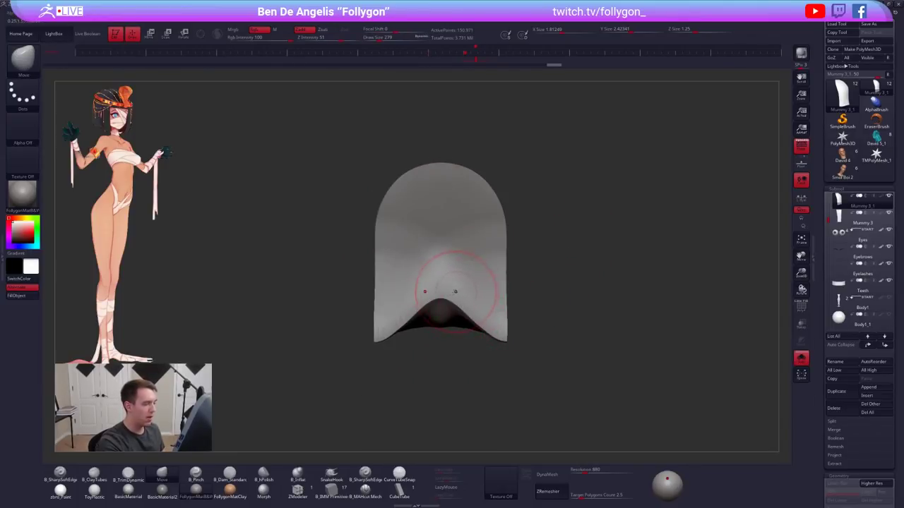
mouse_move(445, 297)
mouse_down()
mouse_move(446, 339)
mouse_move(454, 320)
mouse_move(483, 337)
mouse_up()
key(space)
key(space)
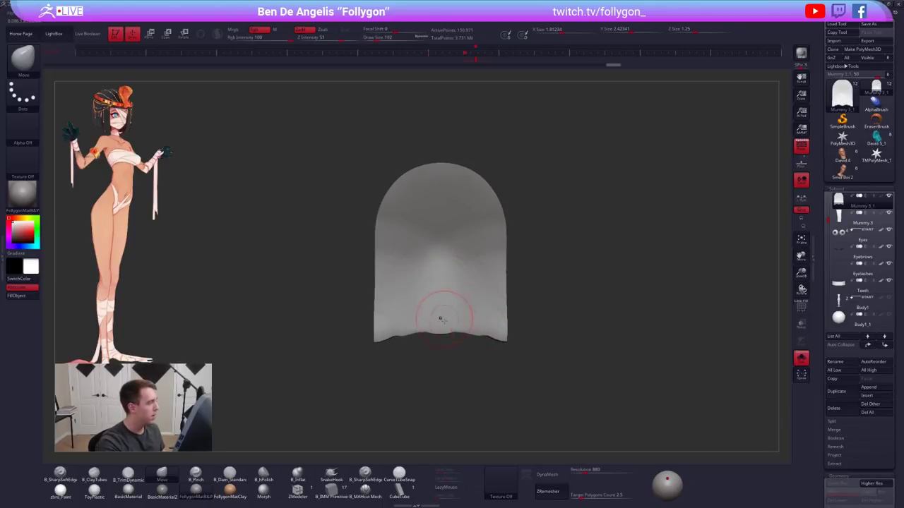
right_drag(442, 317, 506, 337)
key(ctrl+shift+s)
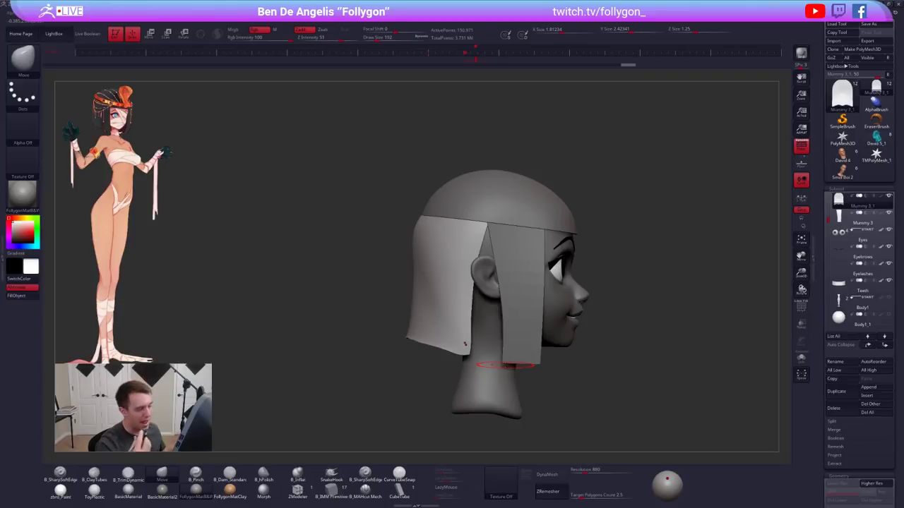
Soften the inward curve of the back hair piece's rear profile with Move at draw size 381
key(space)
drag(463, 252, 471, 252)
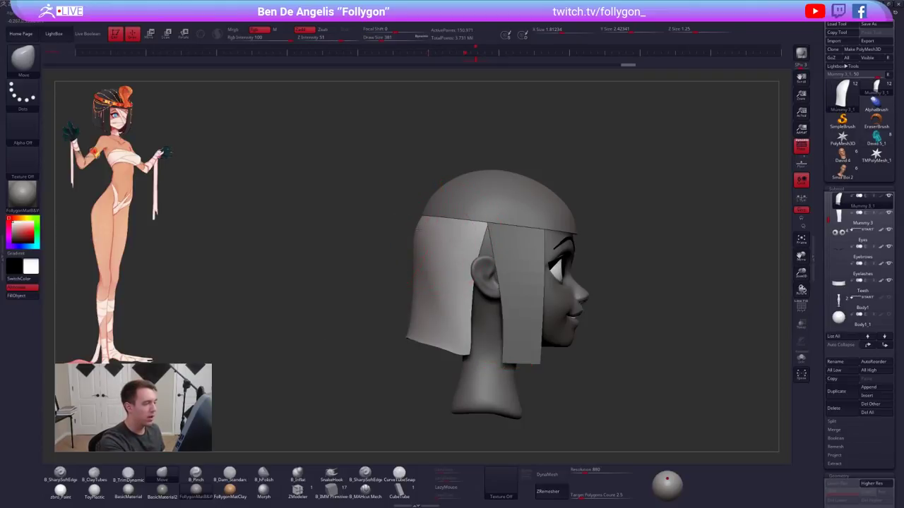
key(bracketleft)
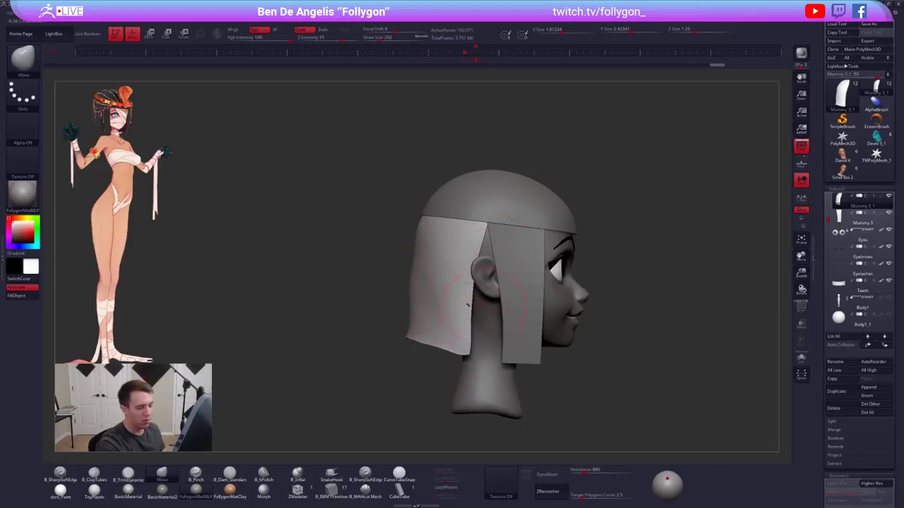
shift+drag(619, 395, 603, 373)
Isolate the back hair piece to refine its front edge behind the ear with the Move brush, then unhide the head
key(alt+shift+s)
key(space)
drag(470, 289, 469, 295)
drag(452, 332, 555, 326)
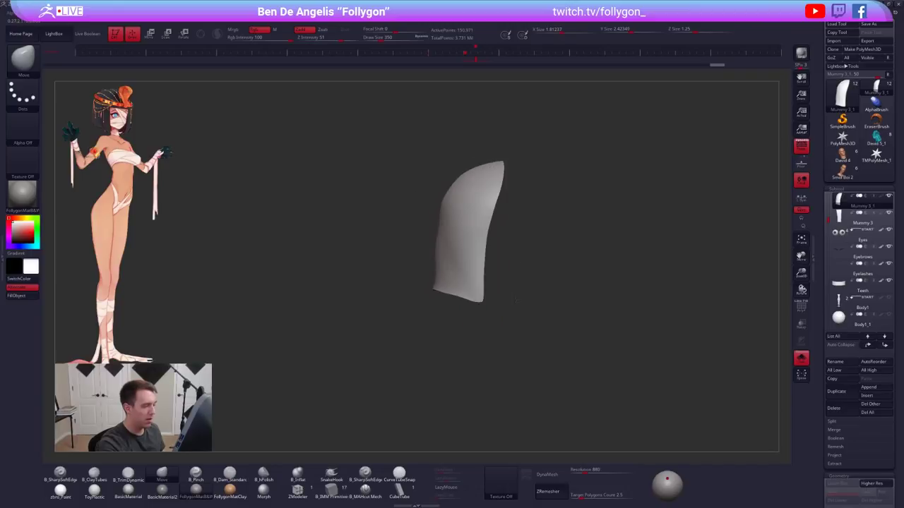
key(alt+shift+s)
key(space)
click(481, 256)
alt+drag(481, 255, 488, 304)
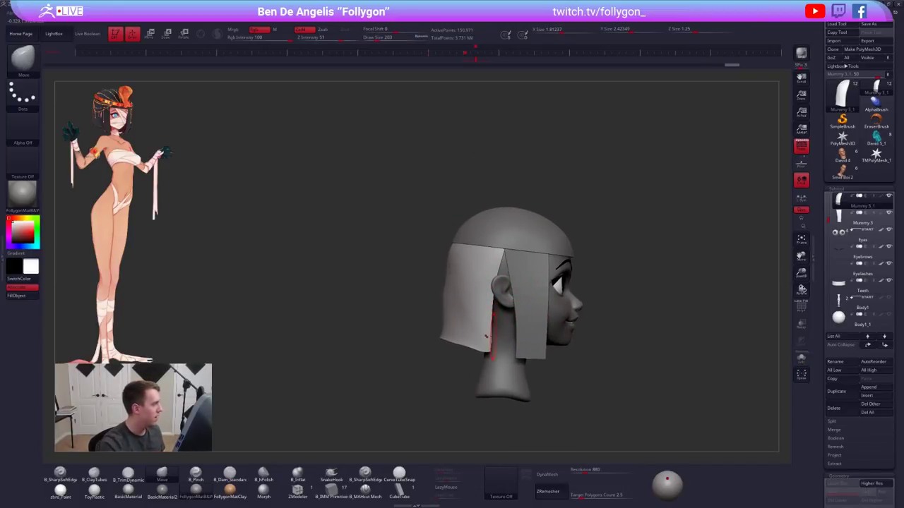
Turn on the wireframe to check the back hair piece's topology, then delete that subtool
key(shift+f)
key(alt+shift+s)
drag(522, 334, 540, 350)
key(alt+shift+s)
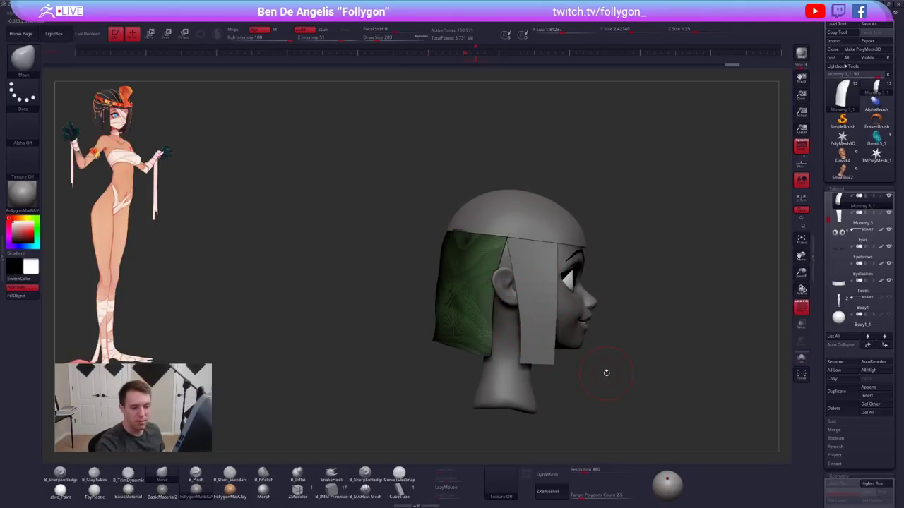
click(844, 411)
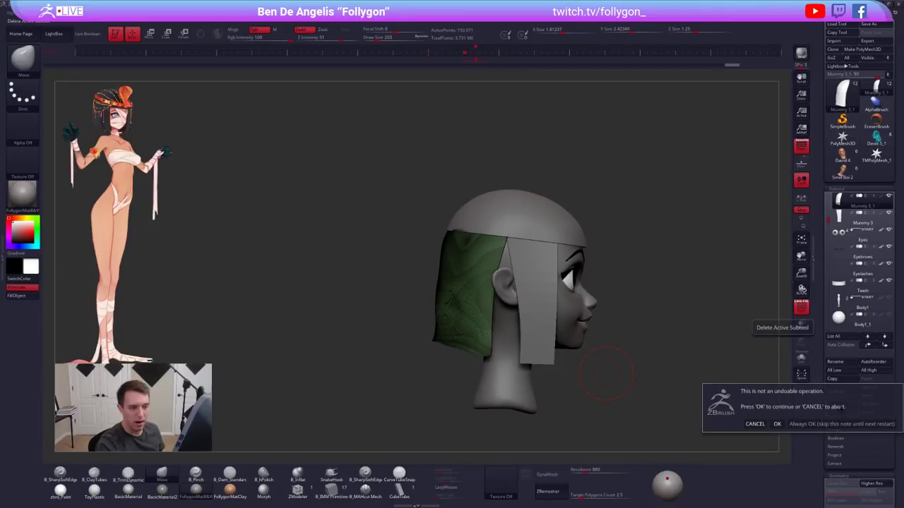
click(777, 424)
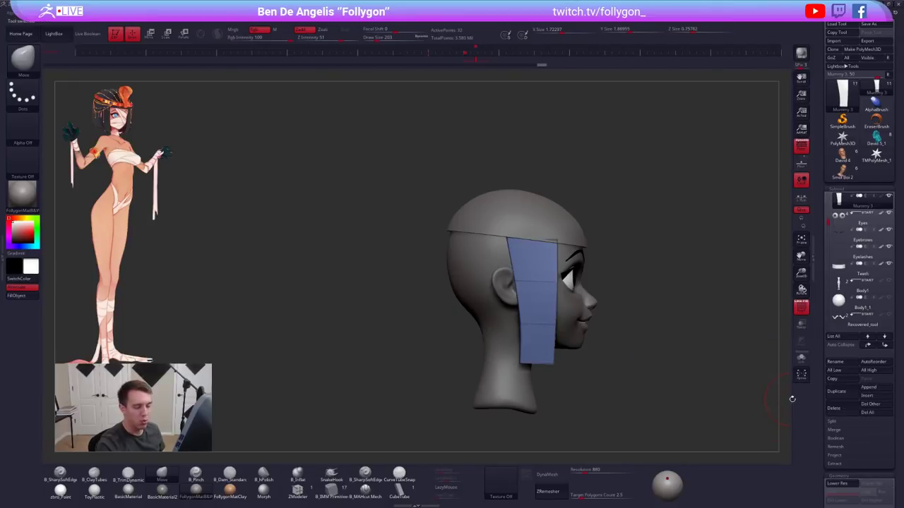
Duplicate the side strands subtool and draw a CubeTube strip along the skull cap's rear edge at draw size 160
click(837, 391)
click(400, 491)
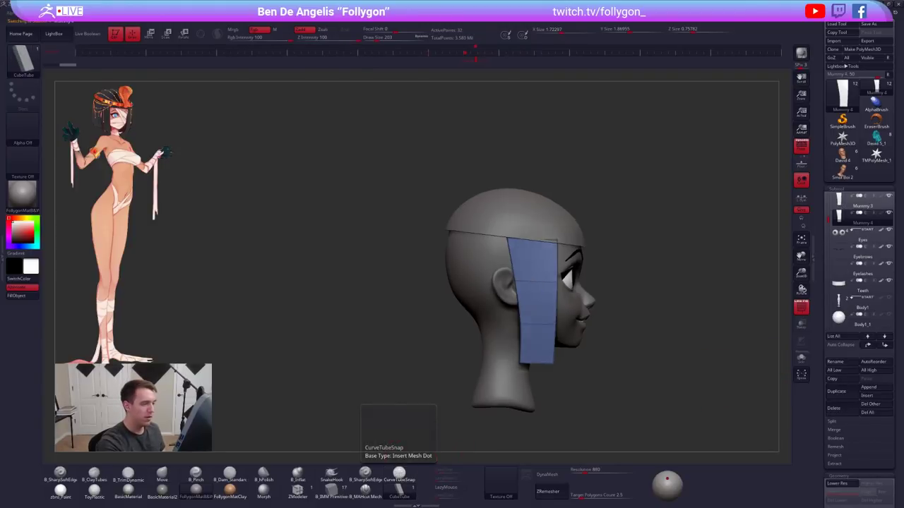
drag(395, 409, 607, 424)
key(space)
drag(491, 324, 486, 324)
right_drag(479, 293, 485, 320)
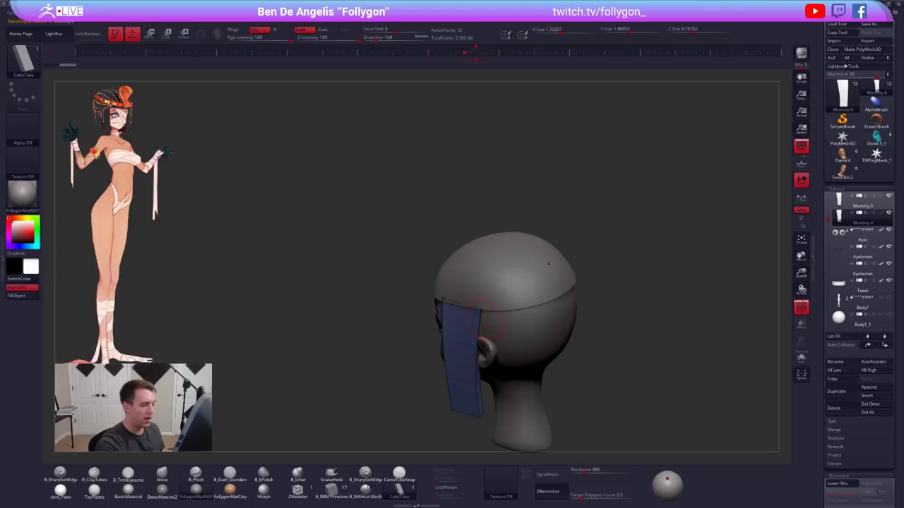
drag(521, 303, 574, 287)
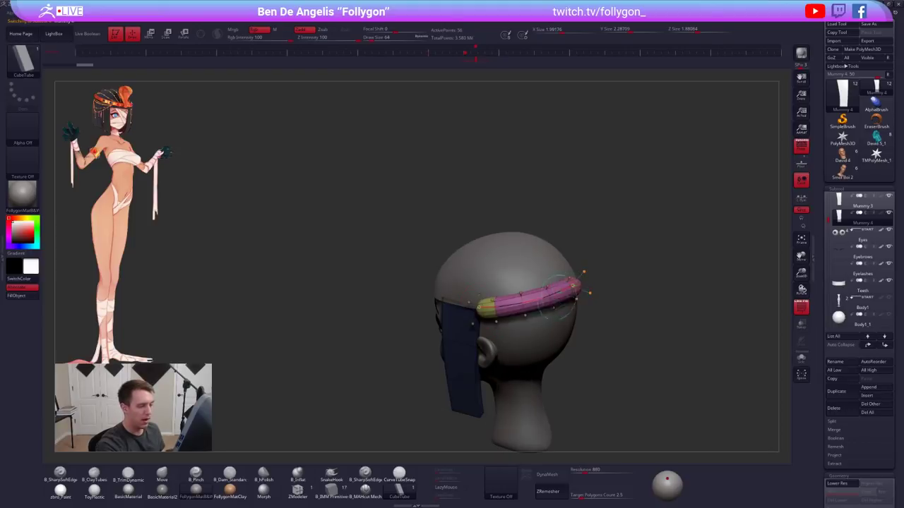
Switch the new tube to its lower subdivision level and view it on the back of the head
right_drag(593, 304, 541, 328)
key(shift+d)
right_drag(600, 328, 536, 331)
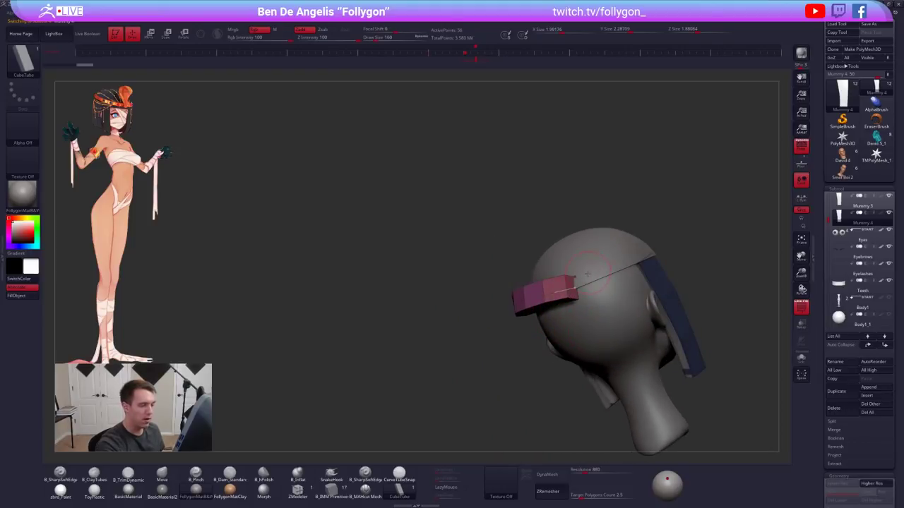
Redraw the CubeTube strip at draw size 160 along the skull cap's rim so it wraps around the back of the head
click(344, 38)
click(556, 291)
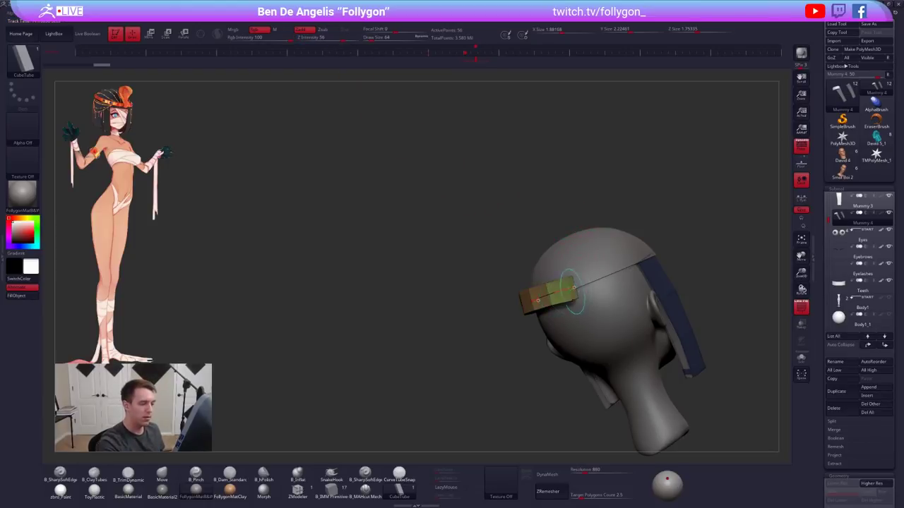
right_drag(567, 297, 584, 276)
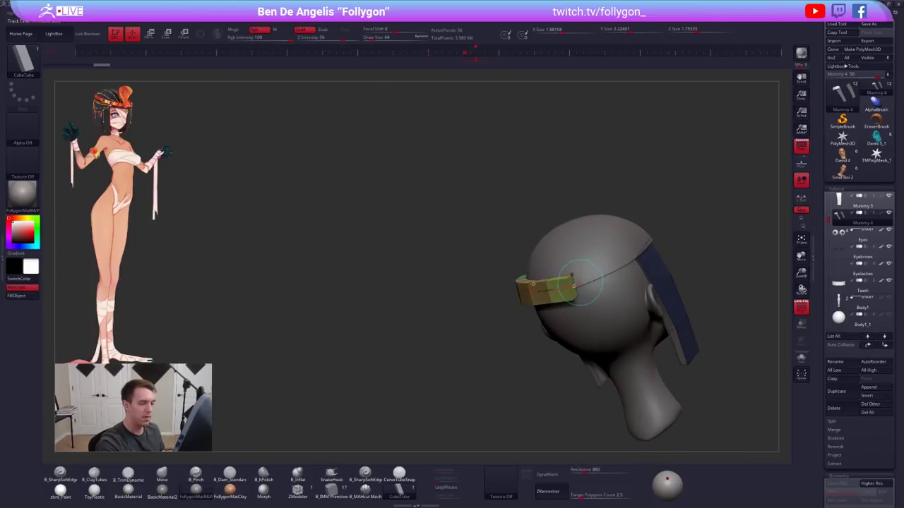
drag(645, 245, 648, 242)
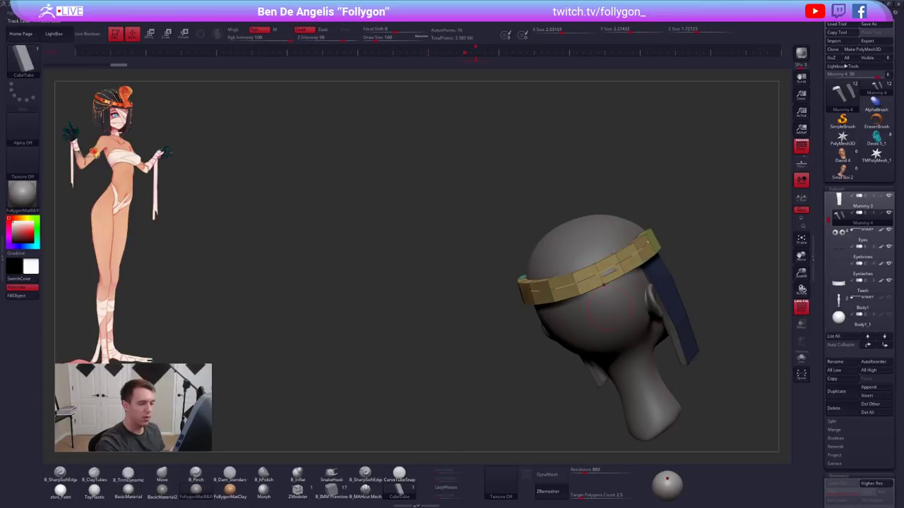
mouse_move(647, 255)
shift+right_down()
mouse_move(610, 317)
mouse_move(524, 319)
shift+right_up()
Give the new hair band its own polygroup, isolate it and delete the hidden copied side strands
click(596, 327)
key(ctrl+w)
ctrl+shift+click(667, 291)
key(space)
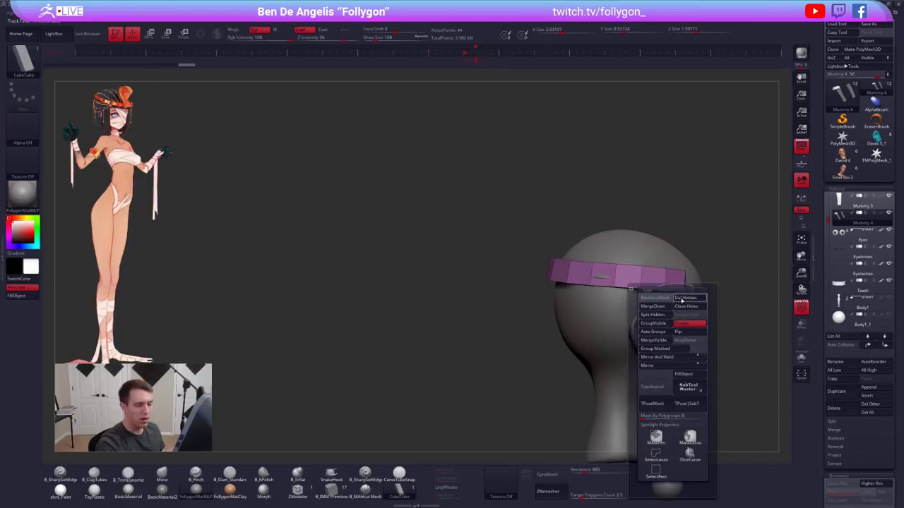
click(682, 298)
right_drag(682, 300, 609, 303)
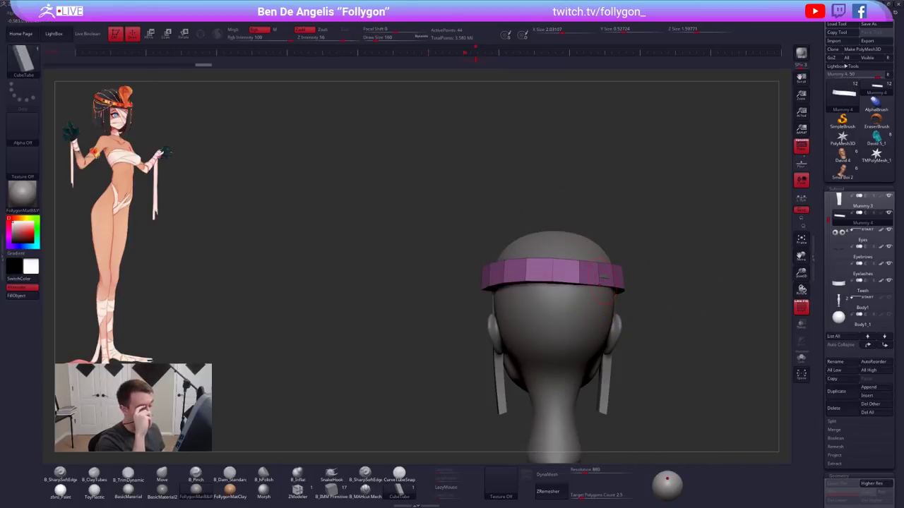
Adjust the band around the back of the head with the Move brush, enlarging the draw size to 465
drag(602, 278, 563, 263)
key(b)
key(m)
key(v)
key(space)
click(533, 211)
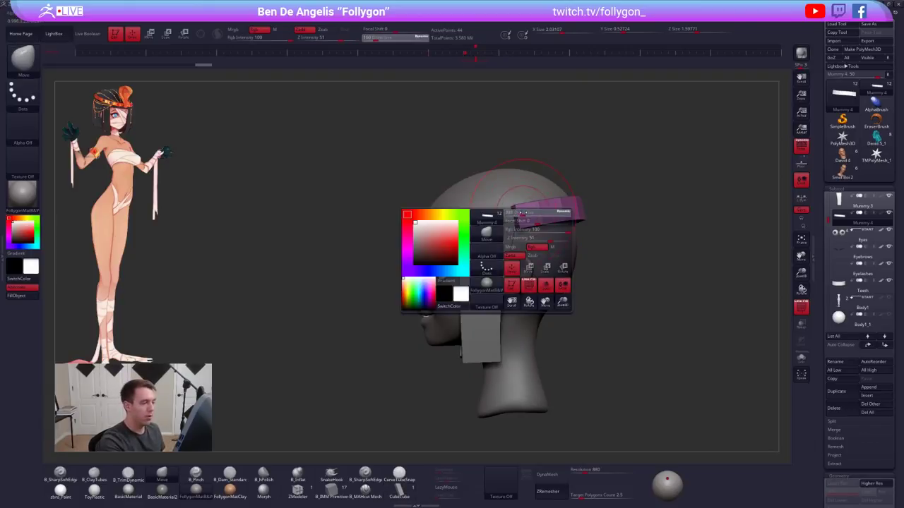
drag(514, 218, 511, 218)
shift+right_drag(494, 211, 537, 195)
right_drag(458, 150, 475, 243)
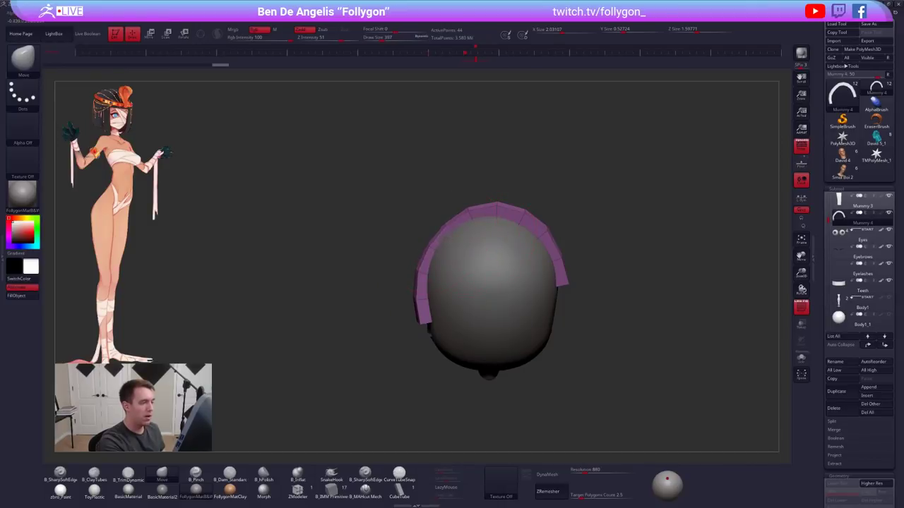
key(space)
click(519, 272)
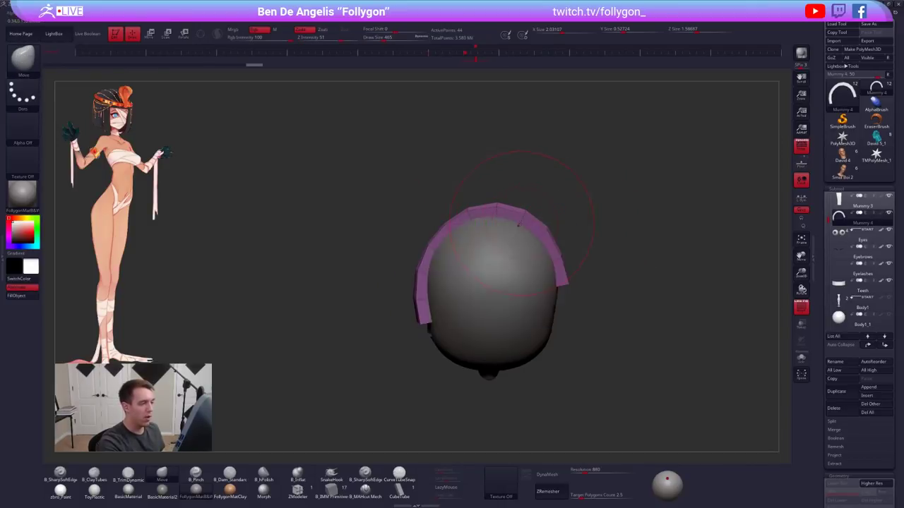
Mask one half of the band, shift the other half outward, clear the mask and mirror the band to make it symmetrical
key(alt+s)
ctrl+drag(488, 197, 658, 224)
ctrl+click(658, 224)
key(alt+s)
key(w)
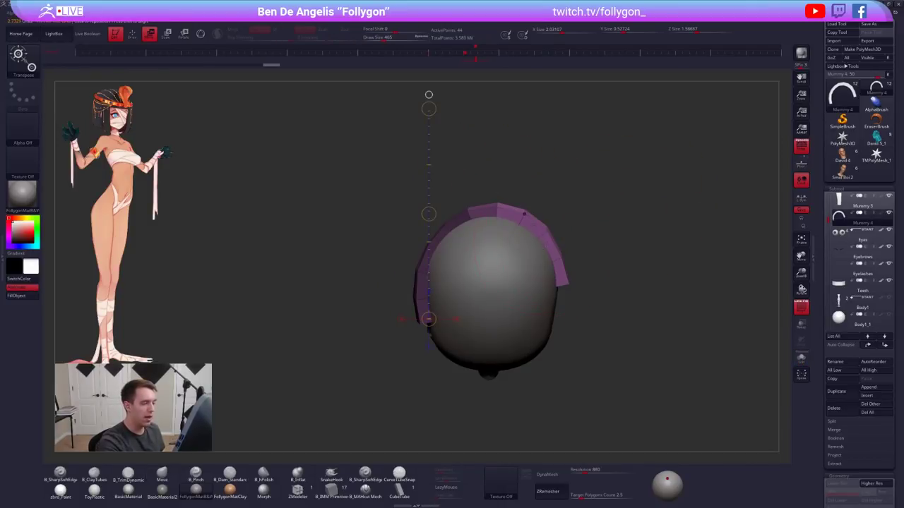
shift+drag(539, 225, 602, 225)
key(q)
ctrl+drag(581, 330, 597, 339)
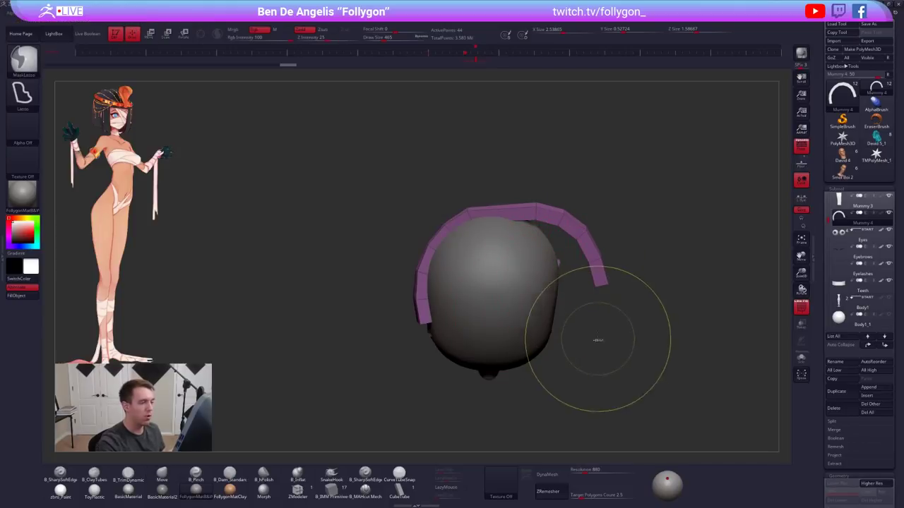
key(ctrl+shift+d)
click(636, 324)
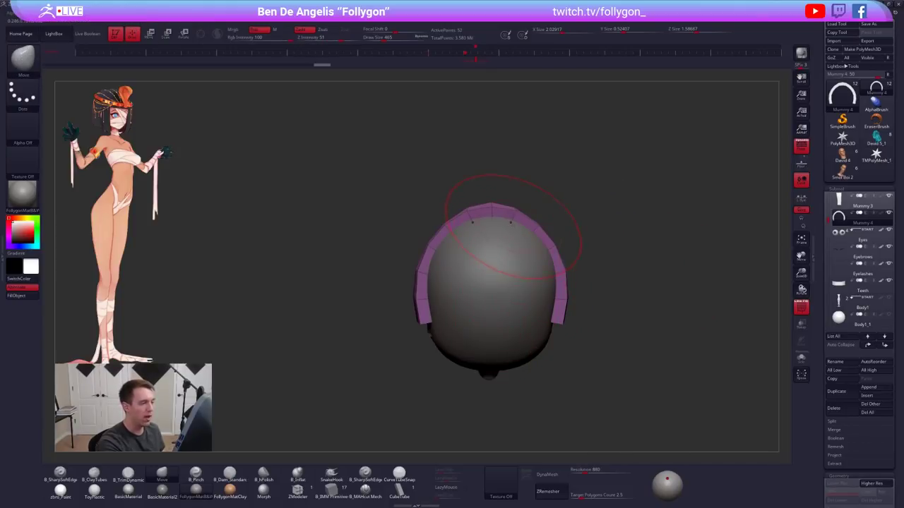
Turn off perspective distortion and reduce the Move brush draw size to 292 while viewing the band from behind
click(800, 153)
key(space)
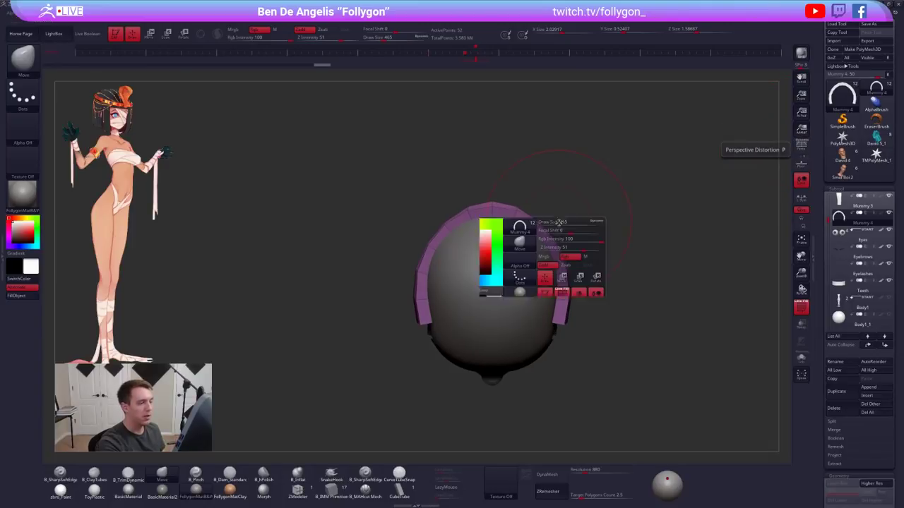
drag(557, 222, 547, 220)
mouse_move(492, 274)
right_down()
mouse_move(485, 219)
mouse_move(531, 233)
mouse_move(491, 264)
right_up()
alt+right_drag(490, 264, 624, 302)
alt+right_drag(468, 342, 592, 327)
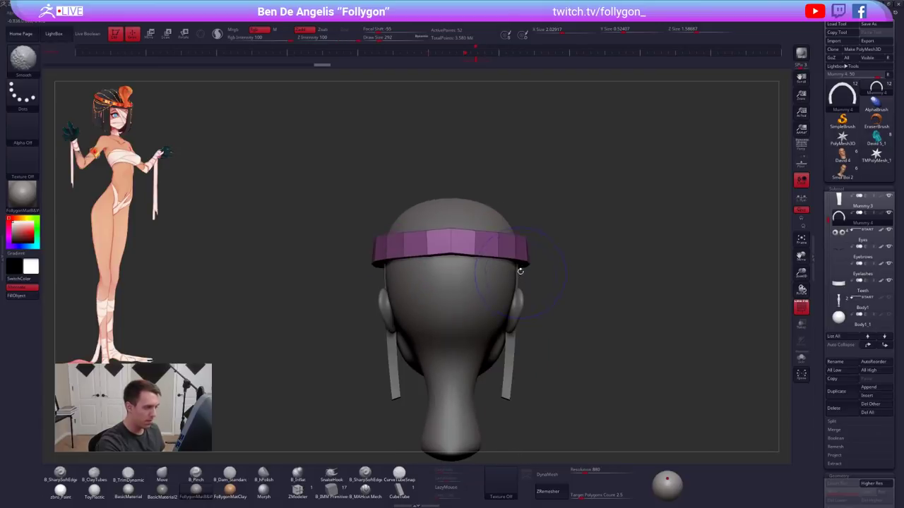
Mask the band's upper edge and move its lower edge down to the length of the side strands
key(alt+s)
right_drag(539, 253, 513, 268)
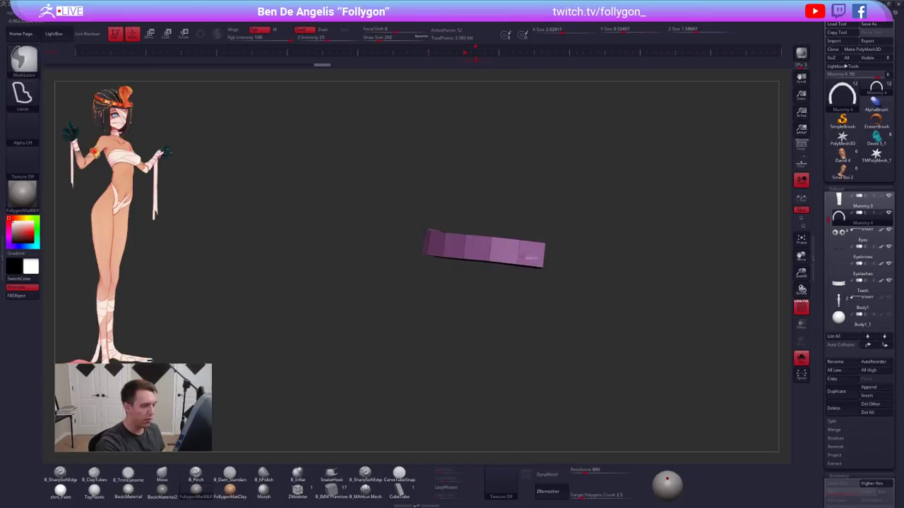
mouse_move(551, 256)
ctrl+mouse_down()
mouse_move(364, 292)
mouse_move(567, 285)
ctrl+mouse_up()
key(alt+s)
alt+right_drag(515, 289, 504, 255)
key(w)
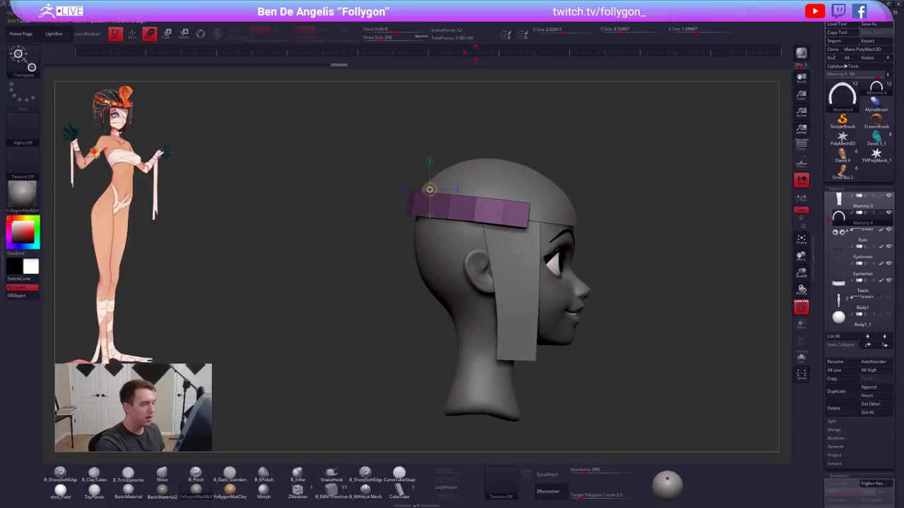
drag(530, 276, 511, 403)
ctrl+drag(530, 353, 529, 359)
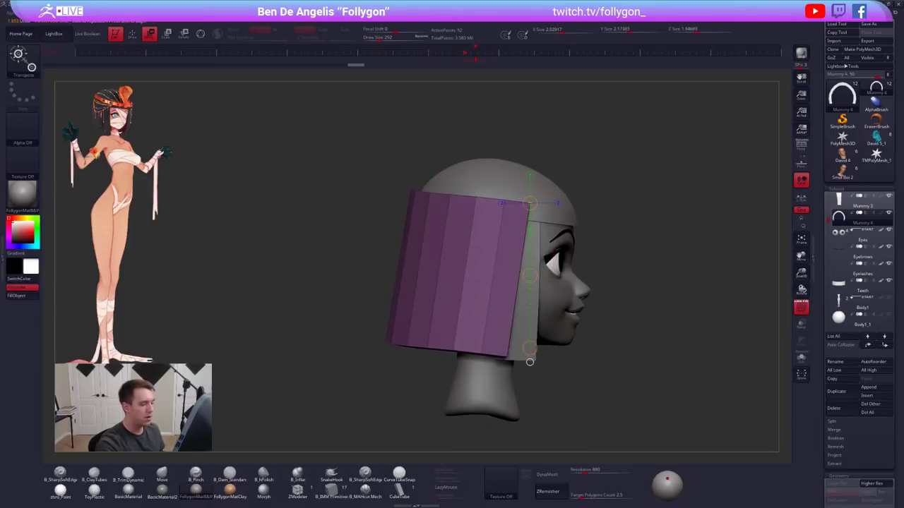
Rotate the lower edge of the back hair piece so the hem slopes down toward the front
key(r)
mouse_move(597, 357)
mouse_down()
mouse_move(598, 366)
mouse_move(549, 361)
mouse_up()
key(w)
key(q)
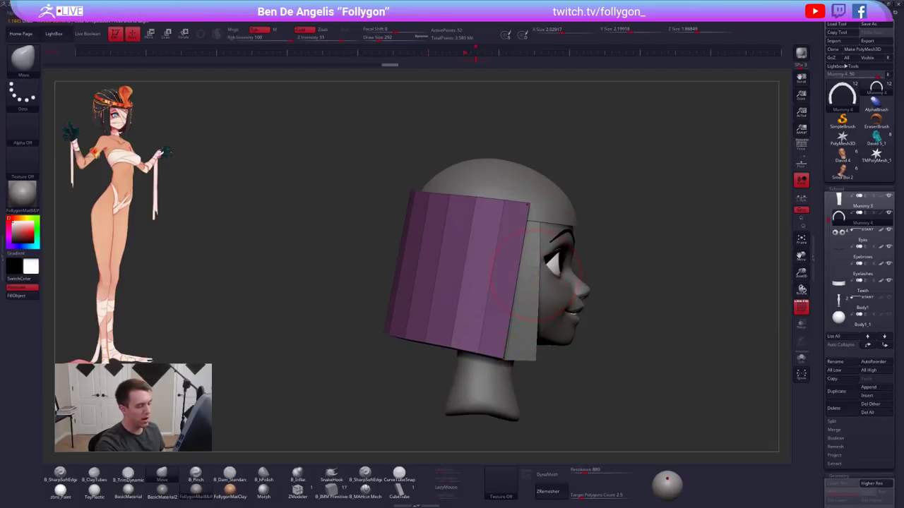
Push the upper rim of the back hair piece in against the head with the Move brush from a top view
key(space)
drag(510, 319, 502, 319)
mouse_move(533, 273)
right_down()
mouse_move(554, 305)
mouse_move(547, 344)
right_up()
key(ctrl+shift+a)
key(space)
drag(465, 223, 480, 223)
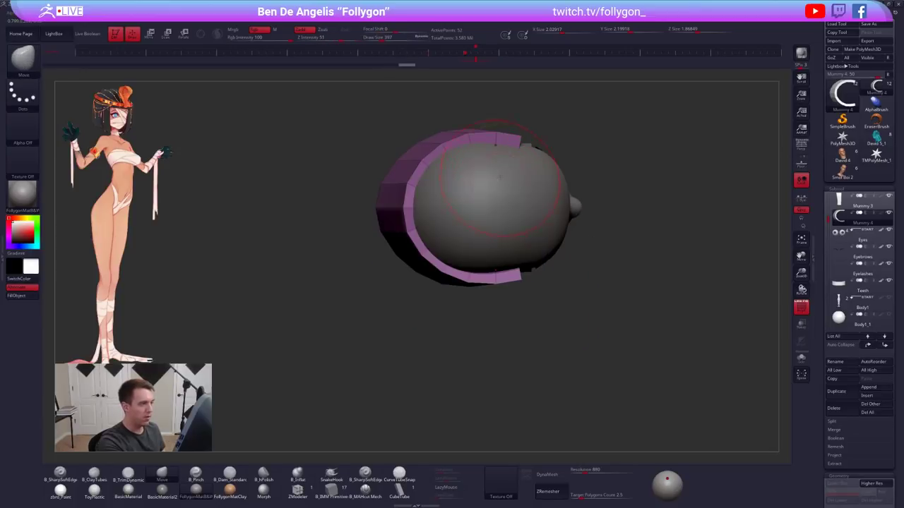
mouse_move(495, 151)
mouse_down()
mouse_move(495, 160)
mouse_move(468, 154)
mouse_up()
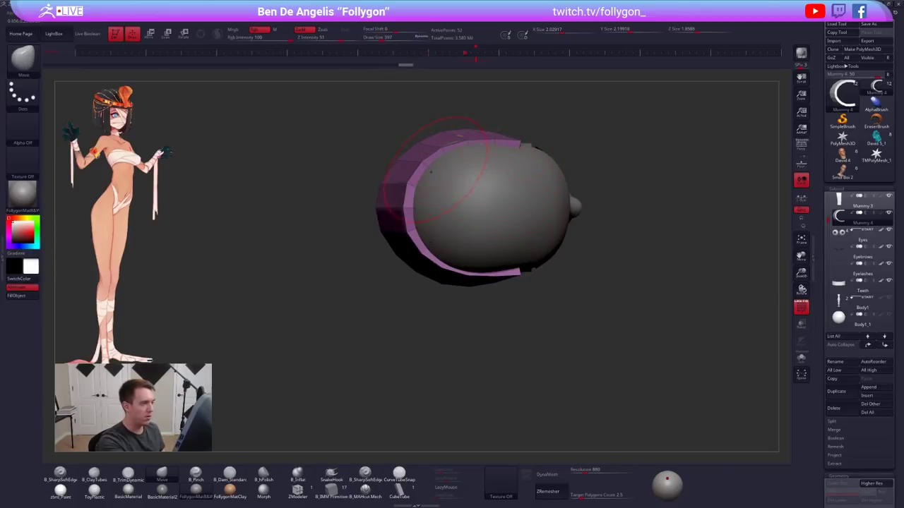
drag(408, 205, 415, 206)
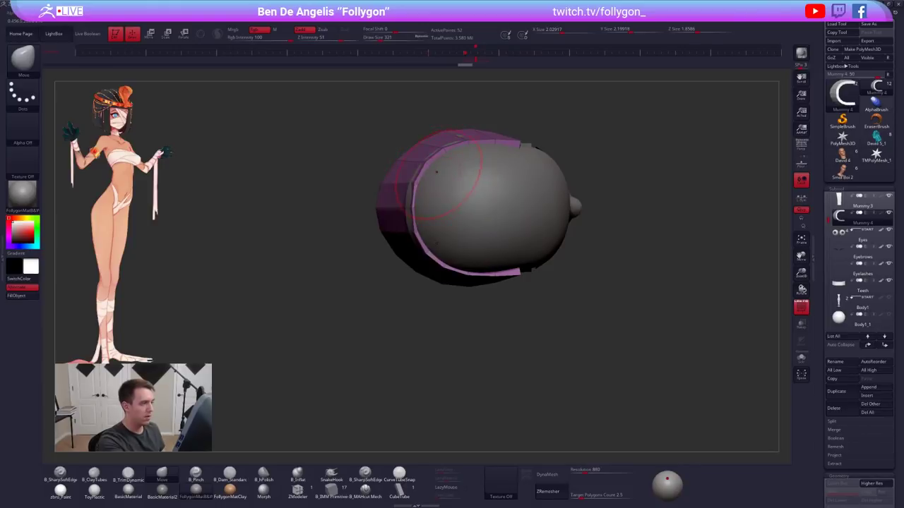
Switch the back hair piece to its lower subdivision level and isolate it
mouse_move(427, 189)
right_down()
mouse_move(502, 214)
mouse_move(501, 187)
right_up()
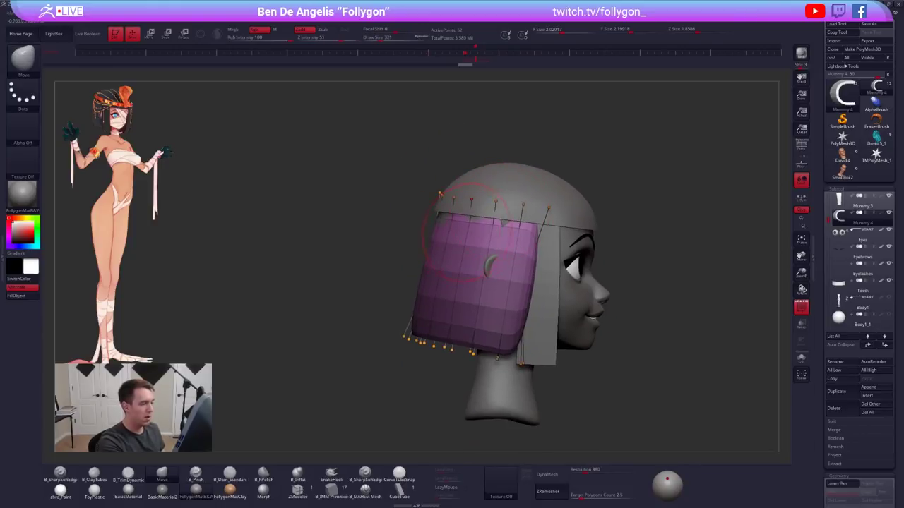
key(shift+d)
ctrl+click(653, 224)
key(alt+s)
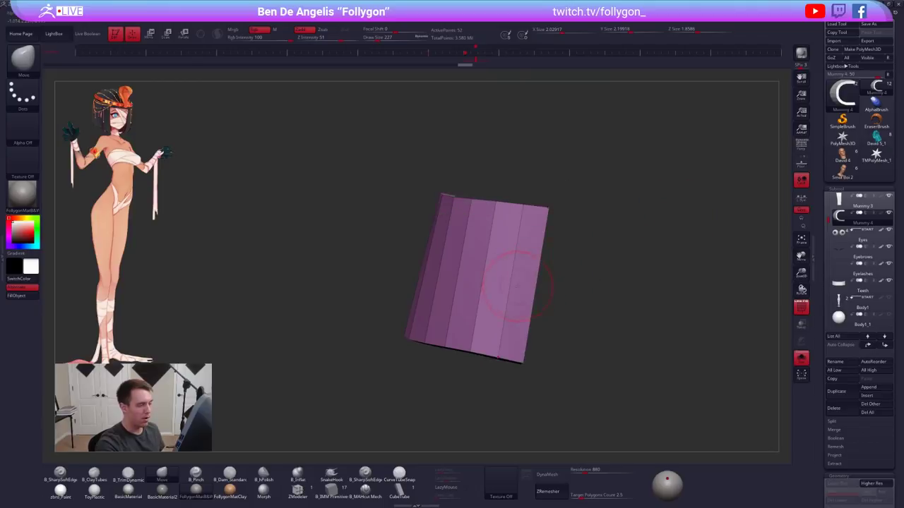
right_drag(529, 277, 382, 462)
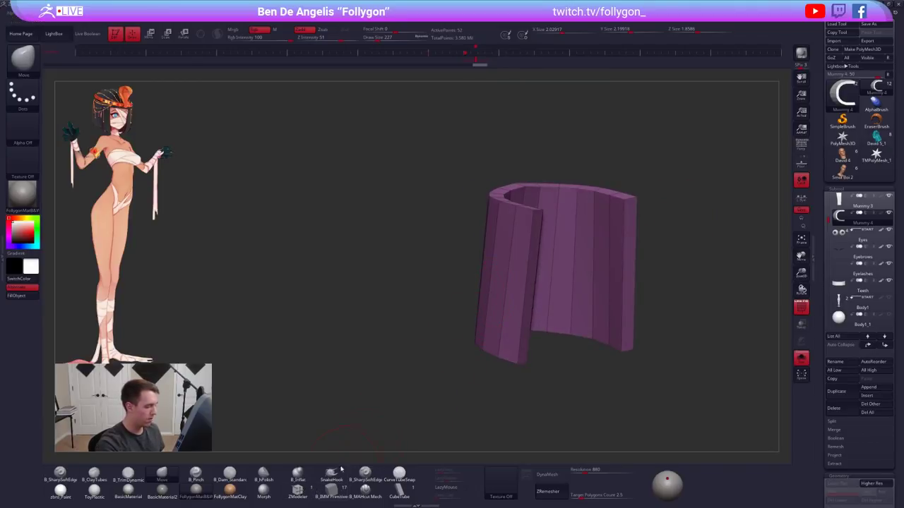
Crease the border edge loops of the back hair piece with ZModeler's Crease EdgeLoop Complete, then show the head again
click(297, 491)
mouse_move(483, 305)
right_down()
mouse_move(522, 271)
mouse_move(531, 282)
right_up()
key(space)
right_drag(527, 233, 463, 273)
right_drag(547, 233, 600, 282)
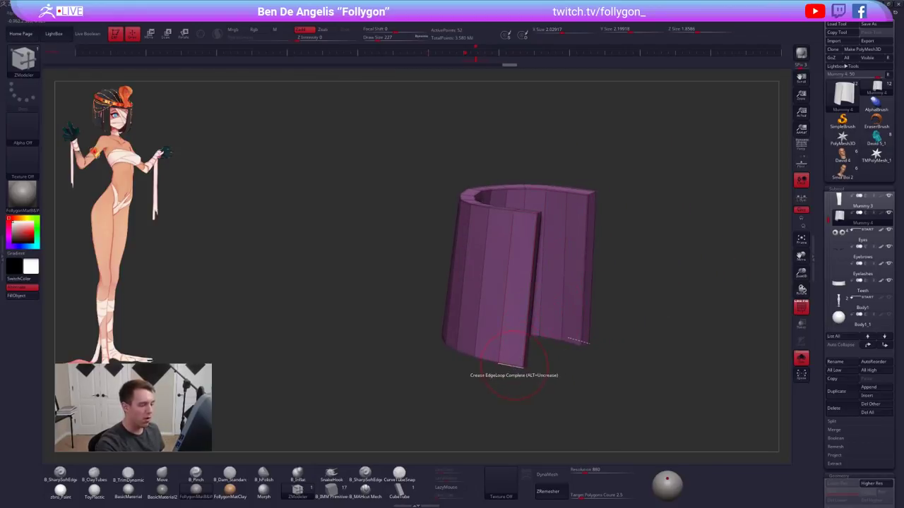
right_drag(563, 311, 521, 359)
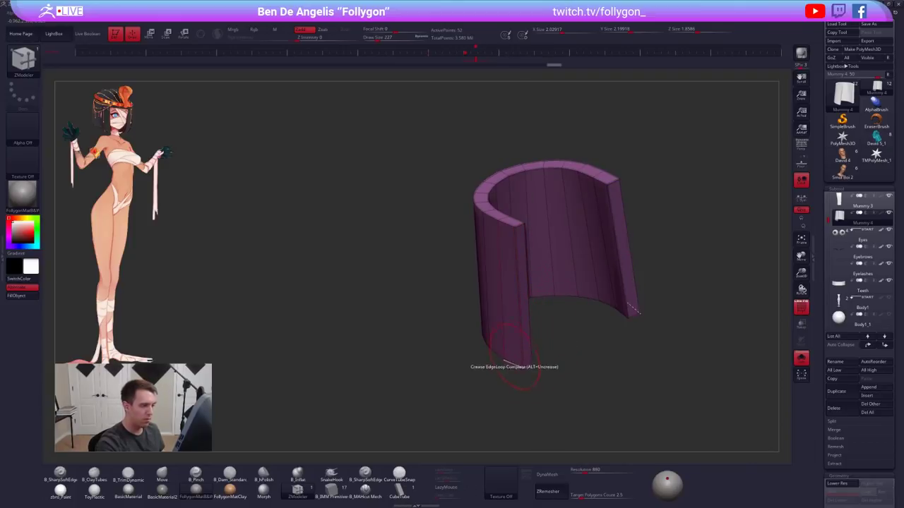
right_drag(527, 360, 565, 321)
key(alt+s)
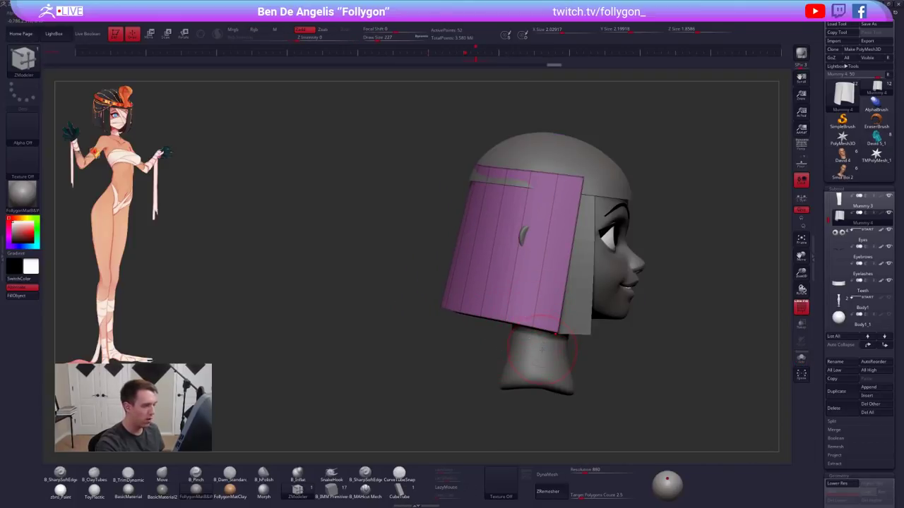
Reshape the upper edge of the back hair piece with the Move brush so it follows the skull cap's rim
key(b)
key(m)
key(v)
key(space)
mouse_move(490, 192)
mouse_down()
mouse_move(539, 185)
mouse_move(577, 193)
mouse_up()
key(space)
key(space)
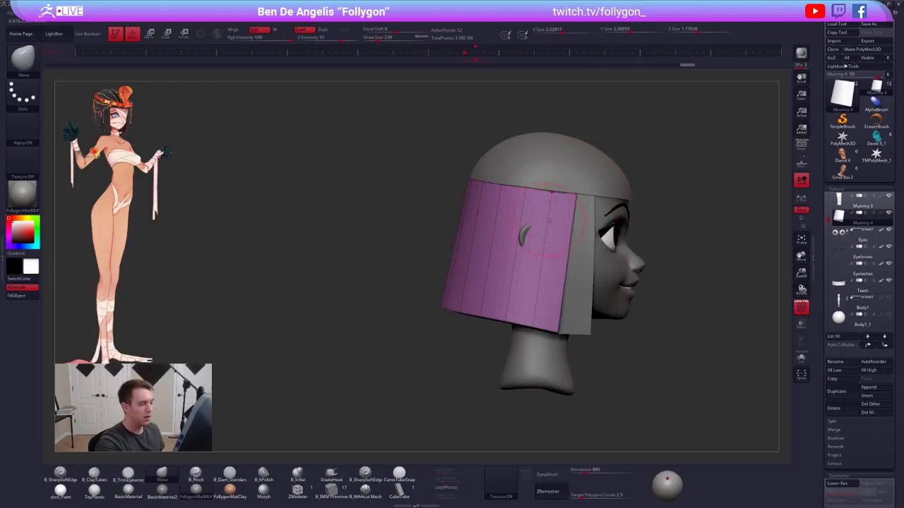
key(space)
drag(556, 259, 552, 260)
mouse_move(670, 282)
mouse_down()
mouse_move(721, 286)
mouse_move(714, 342)
mouse_move(687, 285)
mouse_move(689, 315)
mouse_up()
drag(688, 315, 664, 315)
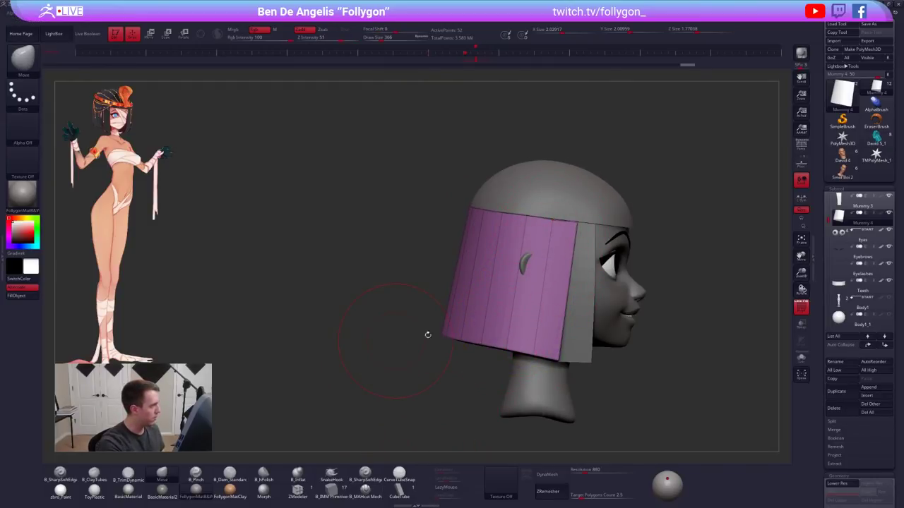
Isolate the back hair piece at its lower subdivision level and insert a horizontal loop around its middle with ZModeler
click(297, 490)
click(802, 358)
key(shift+d)
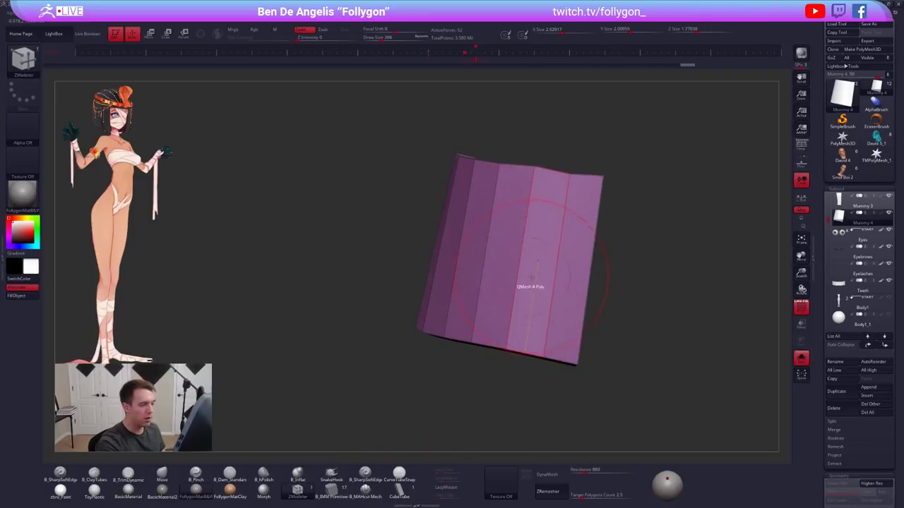
right_drag(530, 278, 531, 263)
key(space)
click(519, 243)
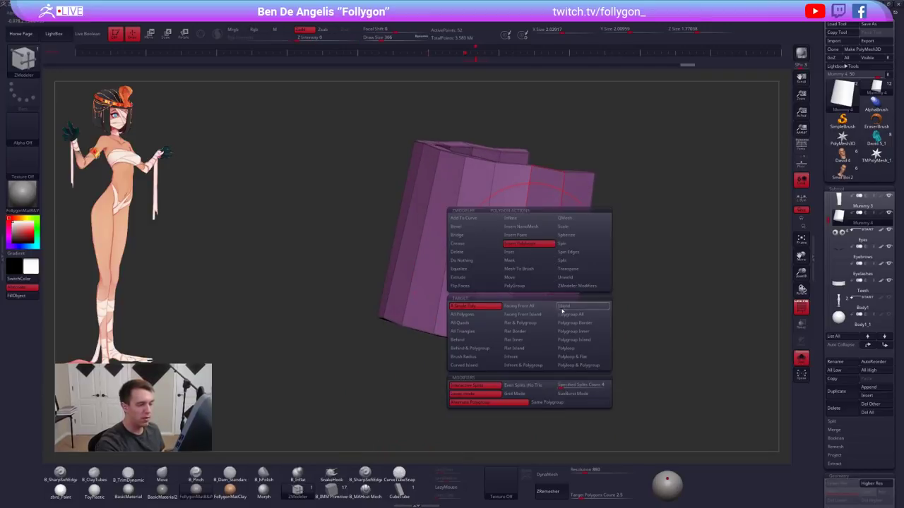
click(574, 358)
click(528, 260)
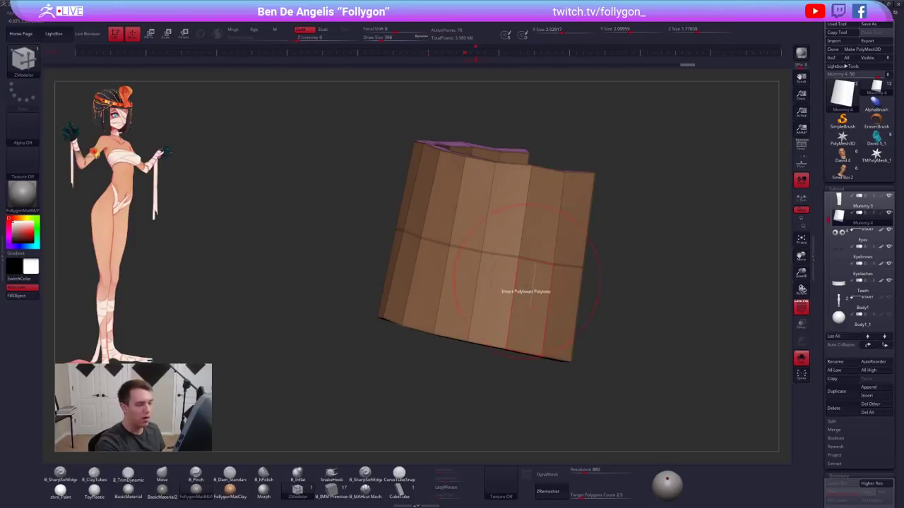
Uncrease the new middle edge loop of the back hair piece using ZModeler's edge Crease action
right_drag(578, 373, 559, 334)
key(space)
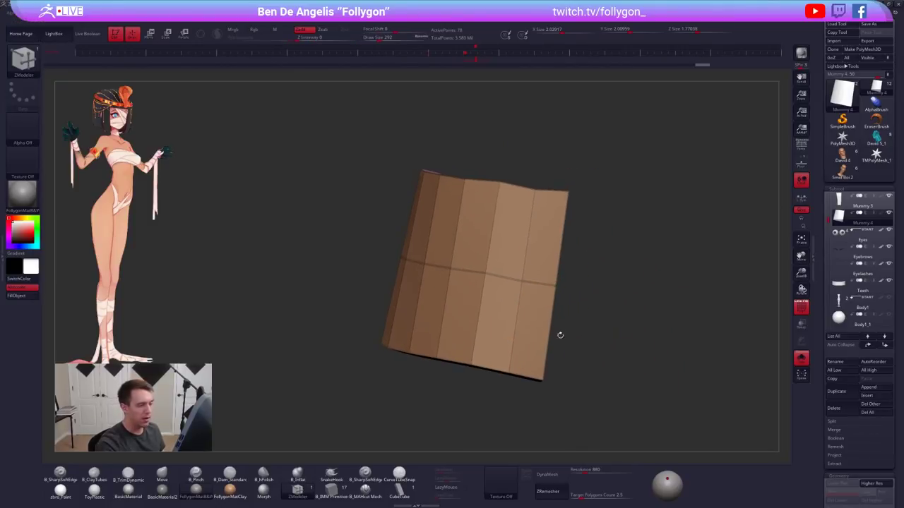
key(space)
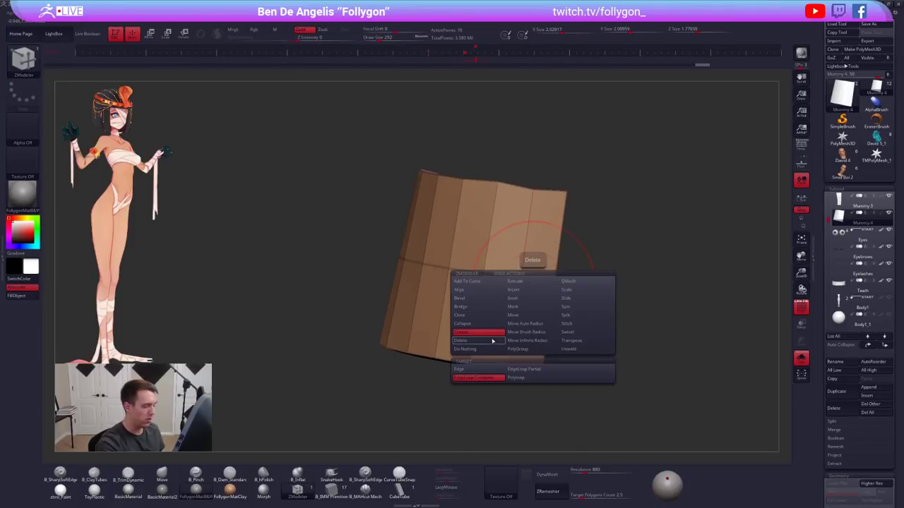
click(497, 378)
click(534, 284)
Show the head around the back hair piece again and try a masked Transpose adjustment of its middle loop, clearing the mask to finish
right_drag(534, 287, 570, 292)
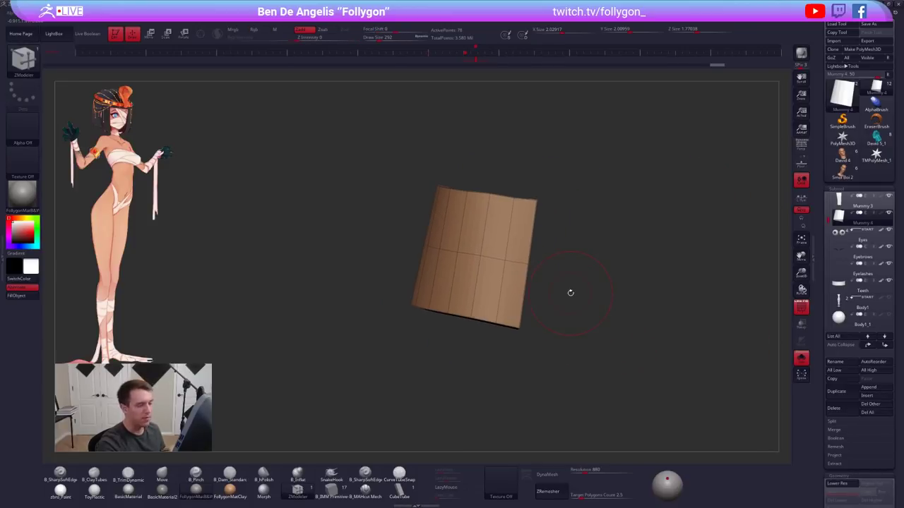
ctrl+drag(540, 248, 559, 264)
key(alt+s)
key(w)
click(801, 325)
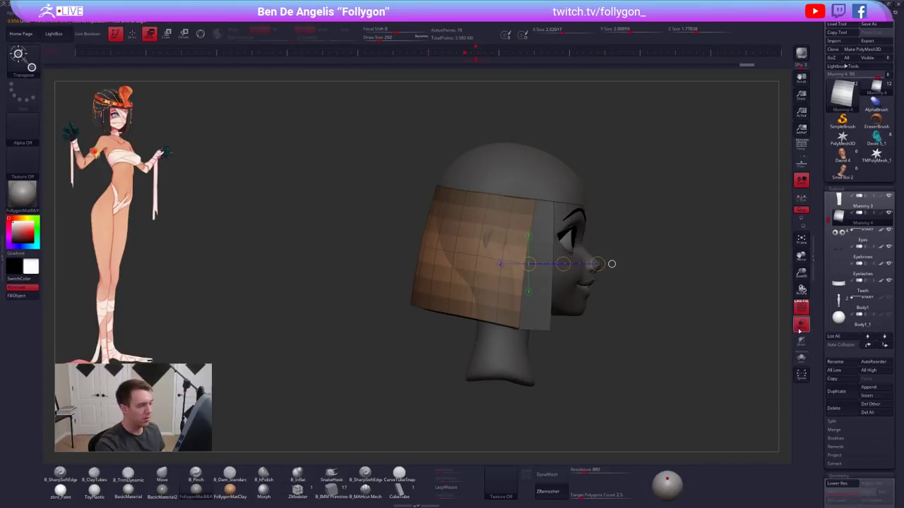
click(800, 330)
key(q)
ctrl+drag(645, 311, 649, 304)
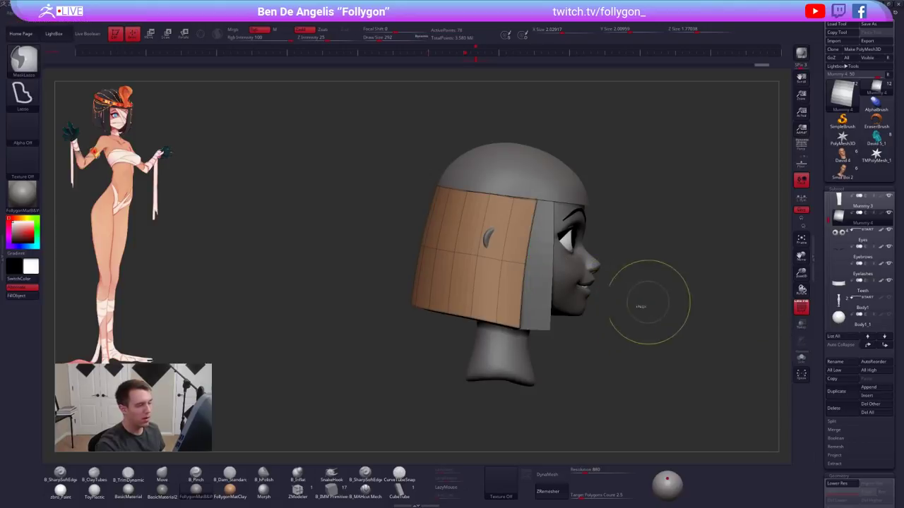
Mask all but the lower part of the back hair piece, move its lower edge forward with Transpose, and clear the mask
key(w)
drag(552, 306, 528, 294)
drag(399, 393, 560, 389)
key(q)
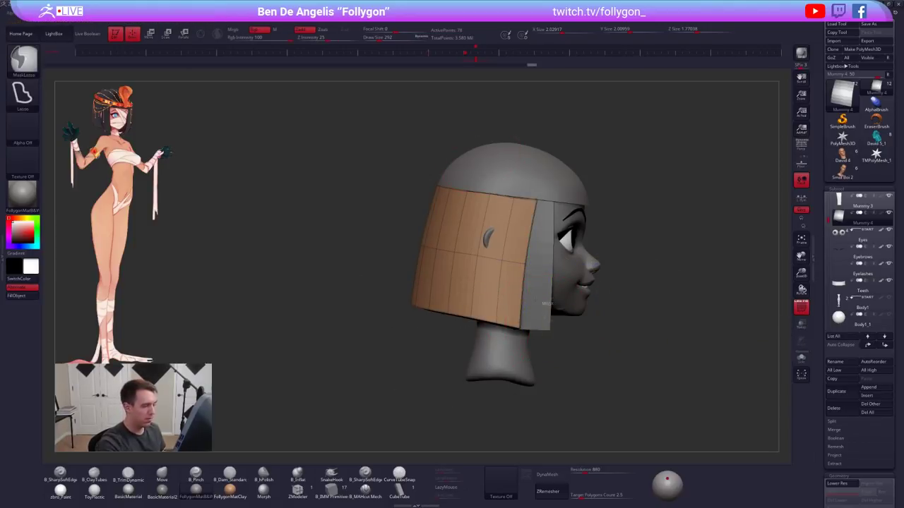
mouse_move(557, 304)
ctrl+alt+mouse_down()
mouse_move(476, 386)
mouse_move(566, 319)
mouse_move(630, 328)
ctrl+alt+mouse_up()
key(w)
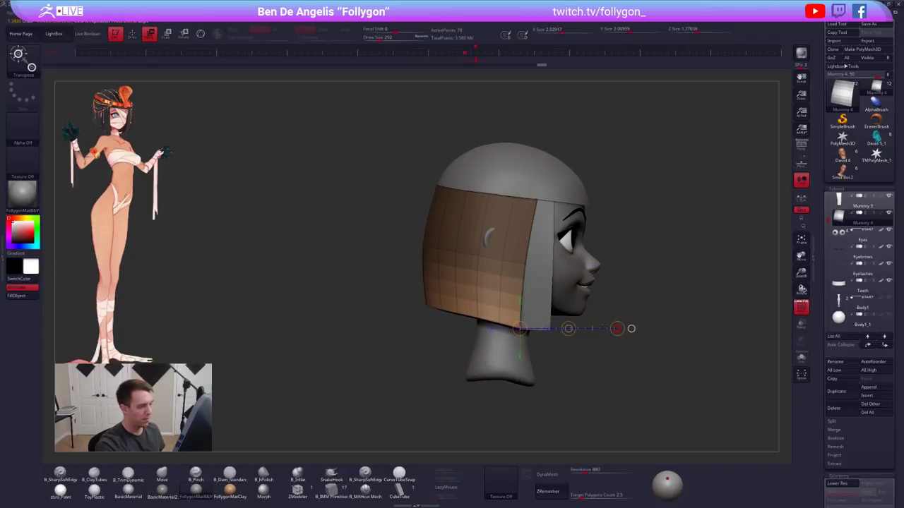
key(q)
ctrl+drag(629, 294, 633, 288)
key(w)
key(q)
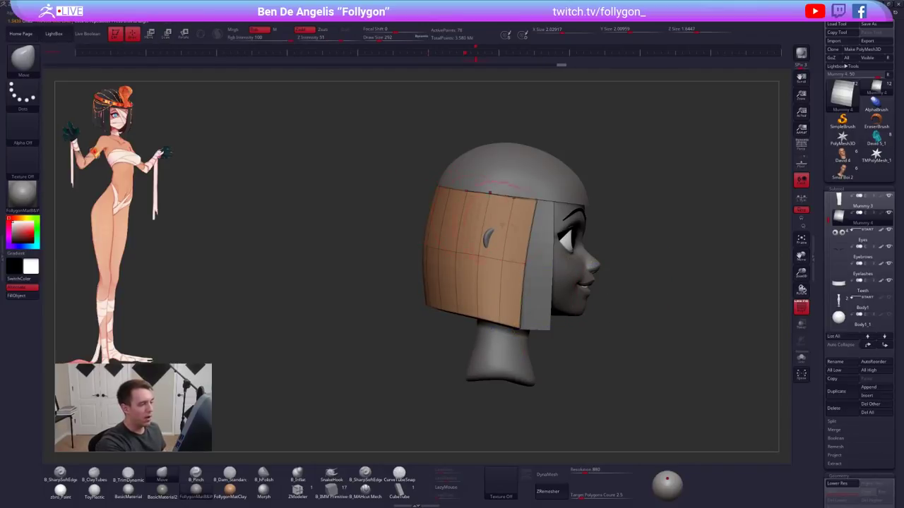
Cut two horizontal loops across the back hair piece at its lowest subdivision with SliceCurve, one above and one below the middle loop
key(ctrl+space)
key(shift+d)
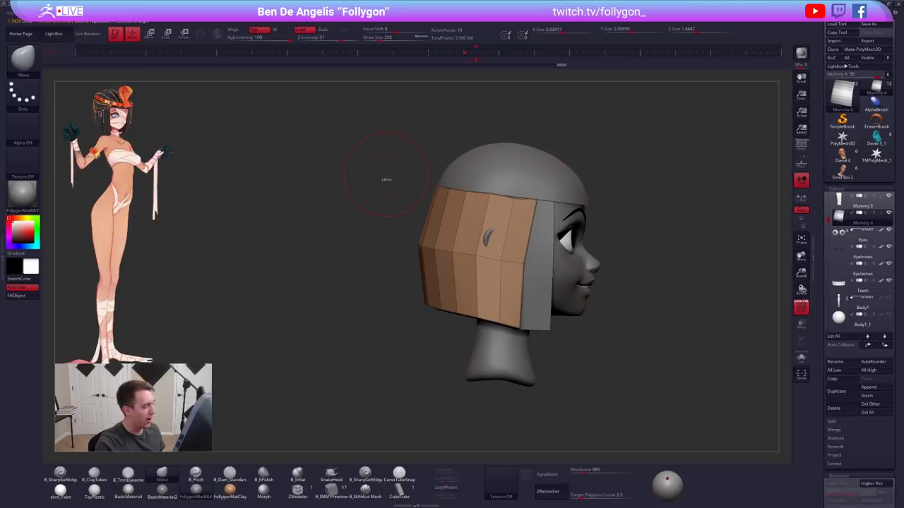
key(ctrl+shift+space)
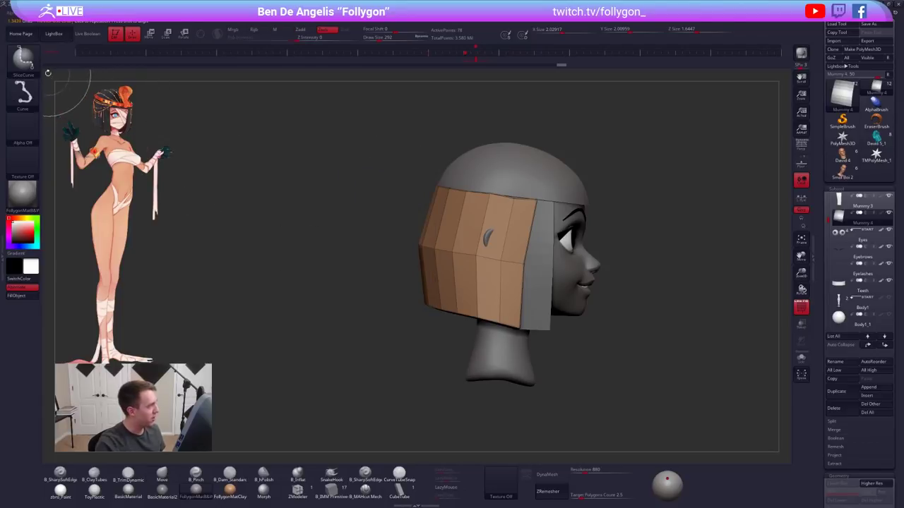
click(22, 58)
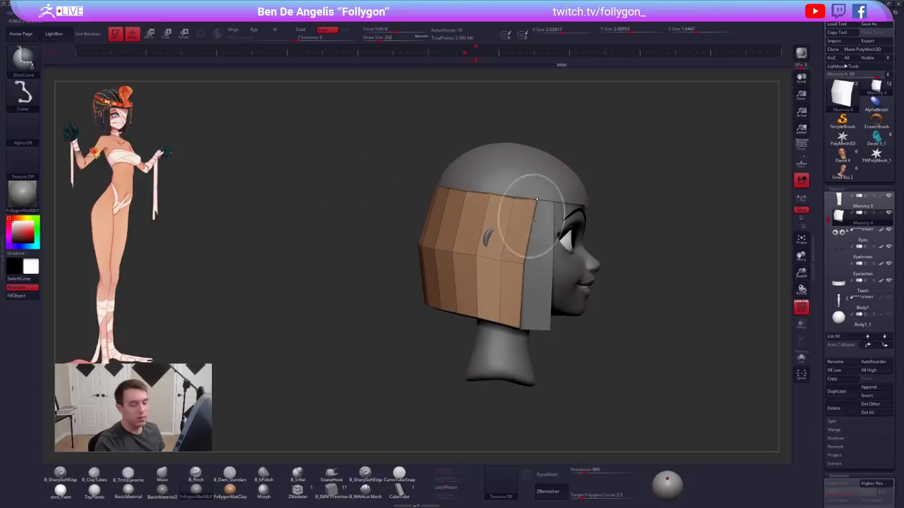
ctrl+shift+drag(339, 199, 656, 244)
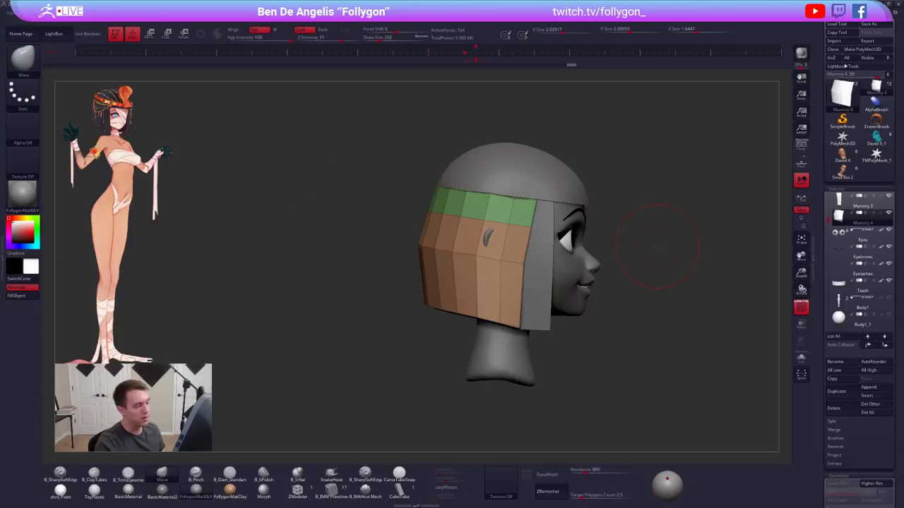
key(shift+s)
right_drag(536, 254, 495, 240)
drag(495, 238, 544, 256)
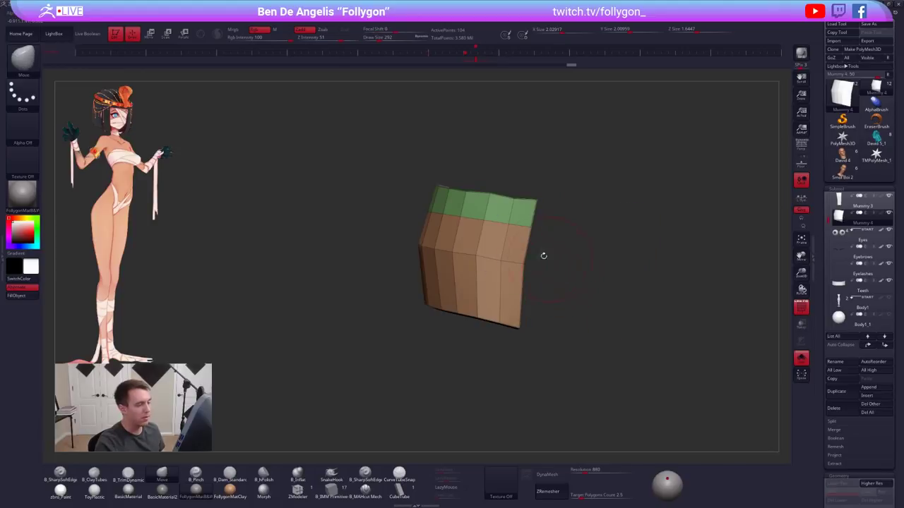
ctrl+shift+drag(382, 274, 617, 308)
key(d)
key(shift+d)
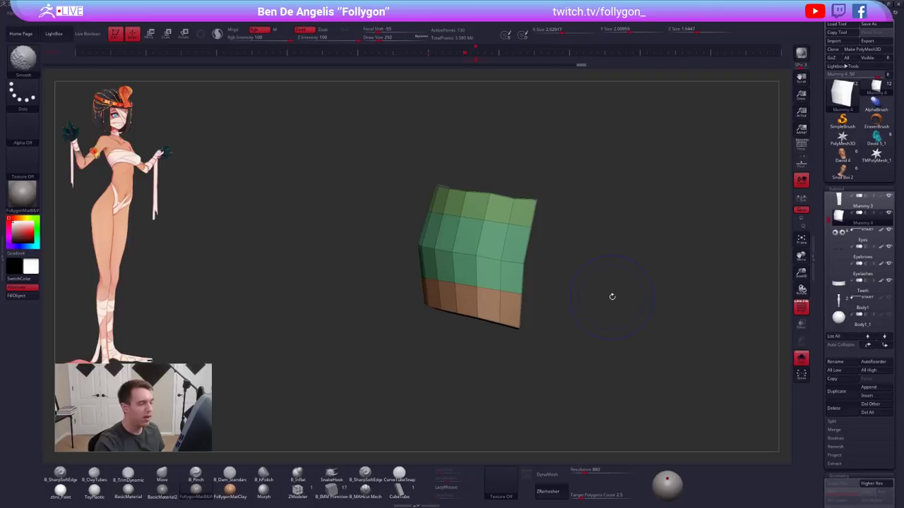
Move the upper new loop of the back hair piece forward with Transpose, with the head shown again and ghost transparency on
mouse_move(554, 212)
alt+mouse_down()
mouse_move(563, 252)
mouse_move(448, 204)
mouse_move(556, 264)
mouse_move(562, 255)
mouse_move(553, 237)
mouse_move(604, 237)
alt+mouse_up()
key(w)
key(d)
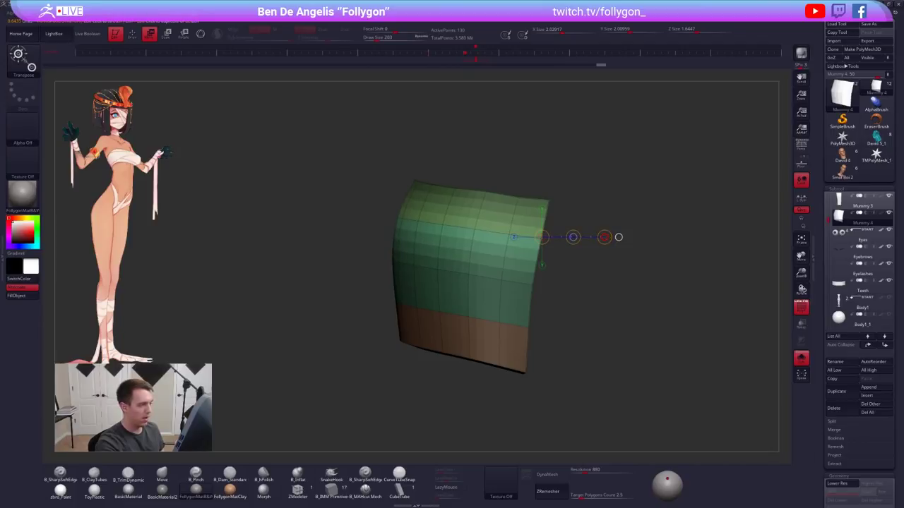
key(alt+s)
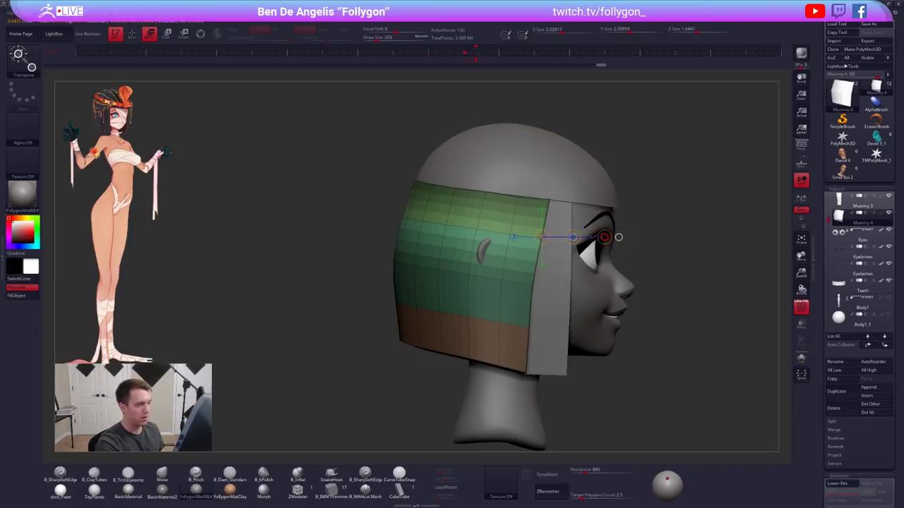
click(800, 323)
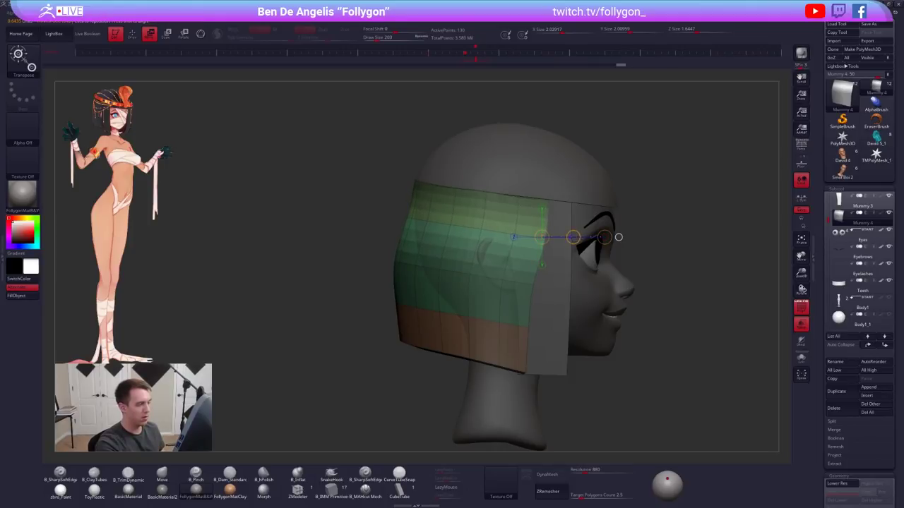
Mask around the middle loop of the back hair piece and move the loop forward, closer to the back of the skull
key(shift+d)
key(q)
mouse_move(561, 285)
ctrl+mouse_down()
mouse_move(370, 288)
mouse_move(600, 296)
ctrl+mouse_up()
key(w)
shift+drag(532, 286, 603, 286)
drag(602, 286, 592, 286)
key(d)
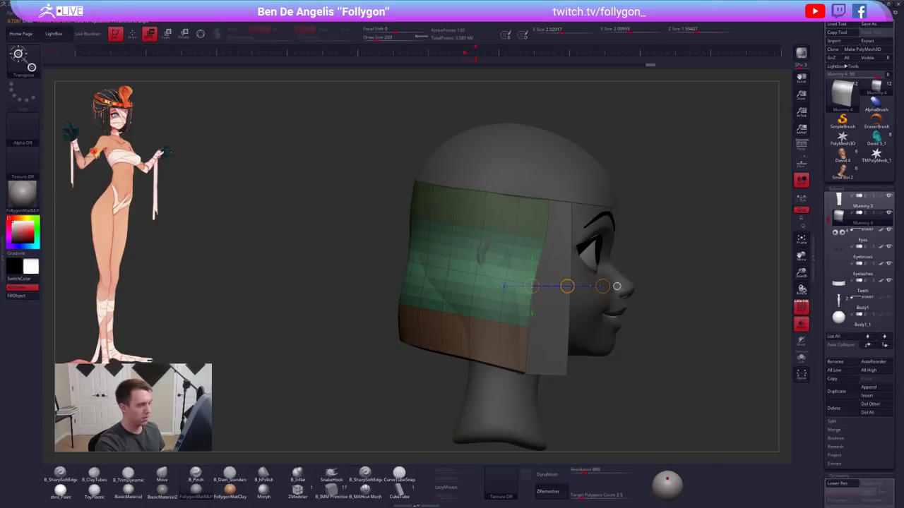
Isolate the lower section of the back hair piece with a mask, move it forward toward the neck, and hide the polyframe
key(q)
mouse_move(542, 322)
ctrl+mouse_down()
mouse_move(553, 323)
mouse_move(334, 356)
mouse_move(563, 360)
mouse_move(592, 373)
mouse_move(584, 373)
ctrl+mouse_up()
ctrl+click(600, 367)
key(w)
key(shift+f)
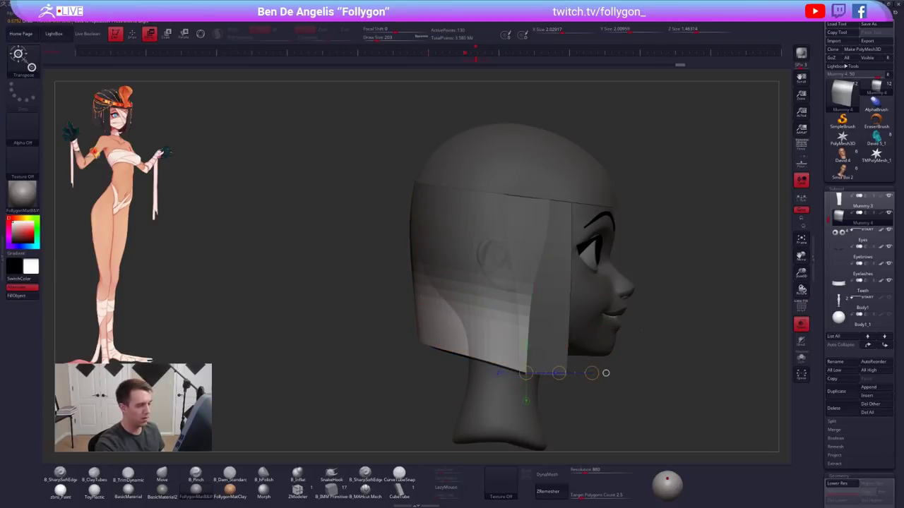
ctrl+right_drag(635, 339, 636, 283)
drag(579, 372, 621, 383)
key(q)
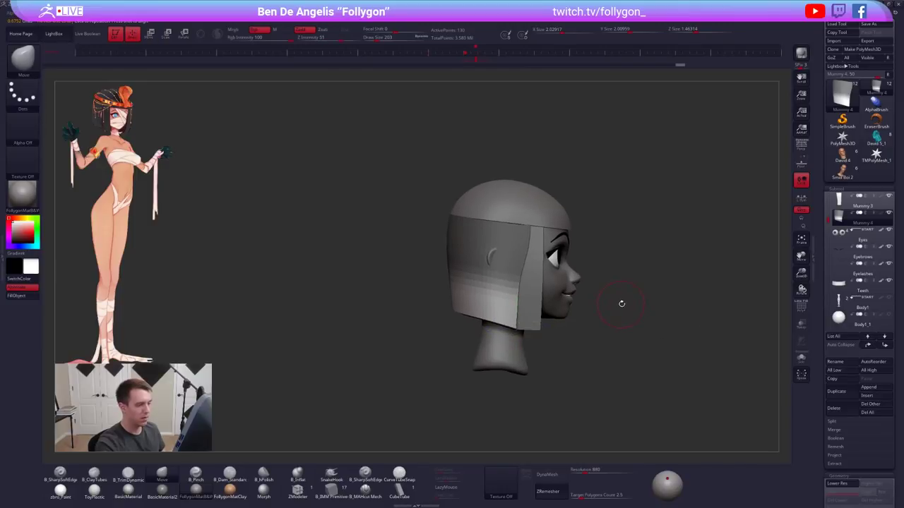
Pull the back of the hair piece slightly outward and tuck its lower side corners inward with the Move brush
key(space)
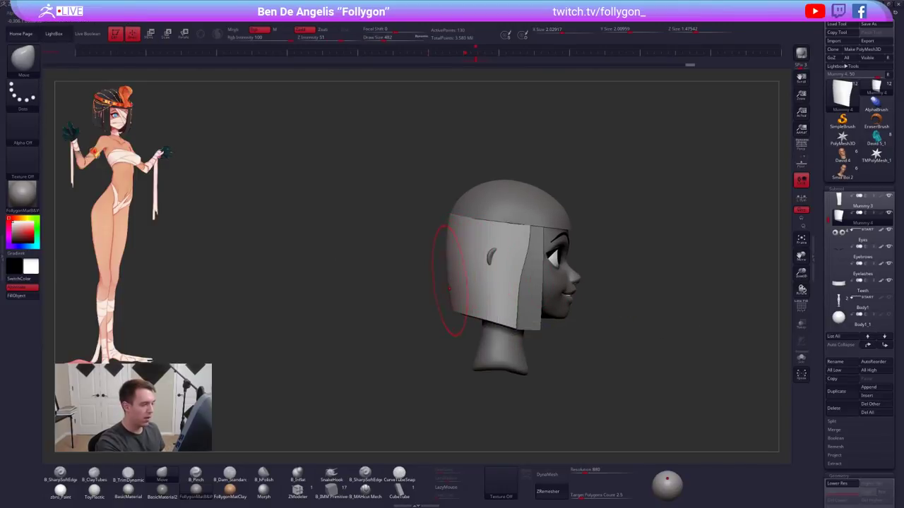
drag(449, 288, 443, 289)
drag(417, 297, 519, 286)
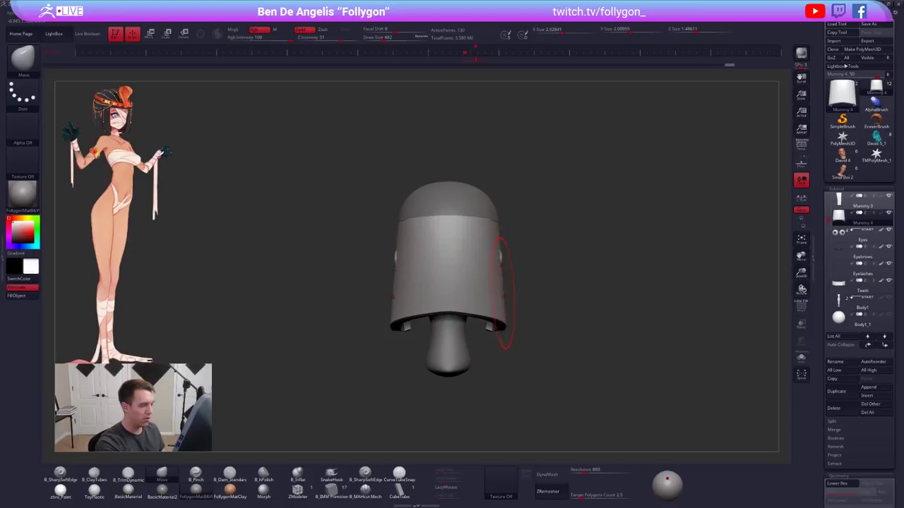
drag(495, 332, 494, 269)
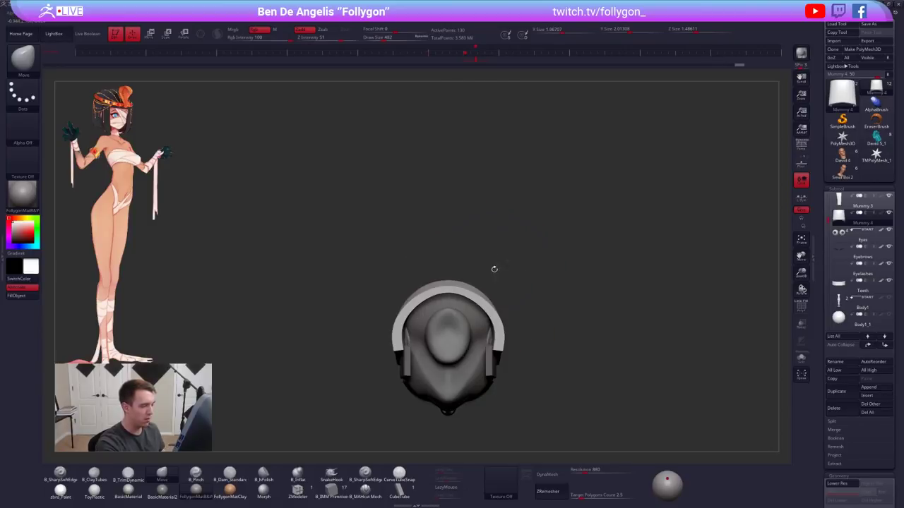
mouse_move(498, 330)
mouse_down()
mouse_move(486, 329)
mouse_move(492, 343)
mouse_move(494, 335)
mouse_up()
right_drag(497, 330, 495, 381)
right_drag(488, 315, 442, 339)
key(space)
drag(508, 322, 506, 320)
Refine the back hair piece's contour with a smaller Move brush, working from the lower to the higher subdivision level
key(shift+d)
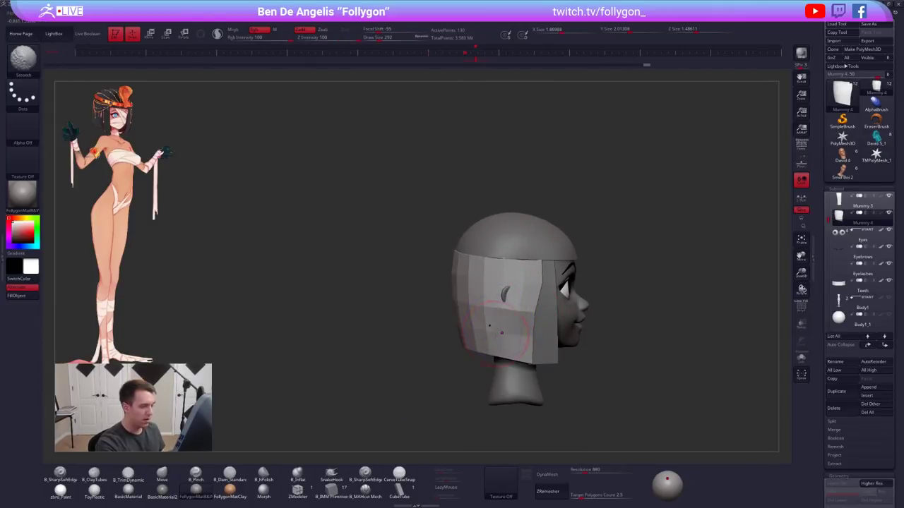
mouse_move(504, 322)
right_down()
mouse_move(544, 324)
mouse_move(509, 336)
right_up()
key(space)
drag(507, 337, 502, 337)
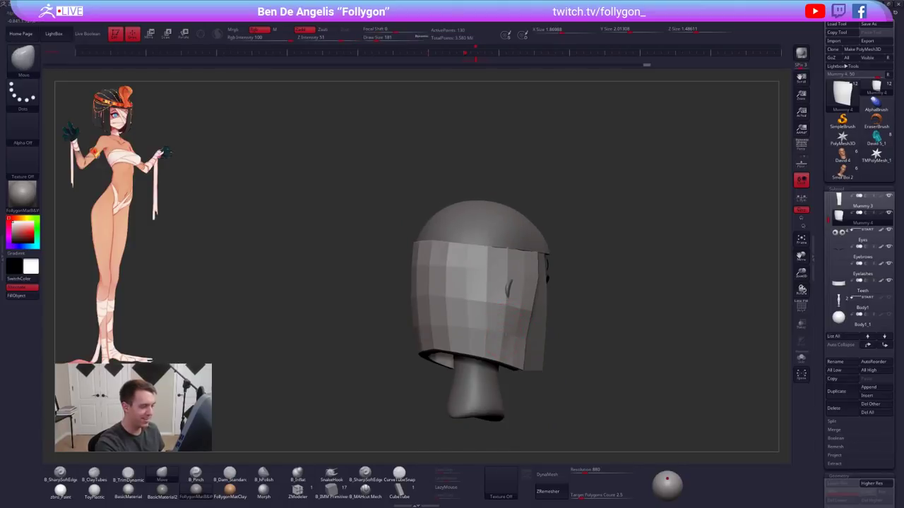
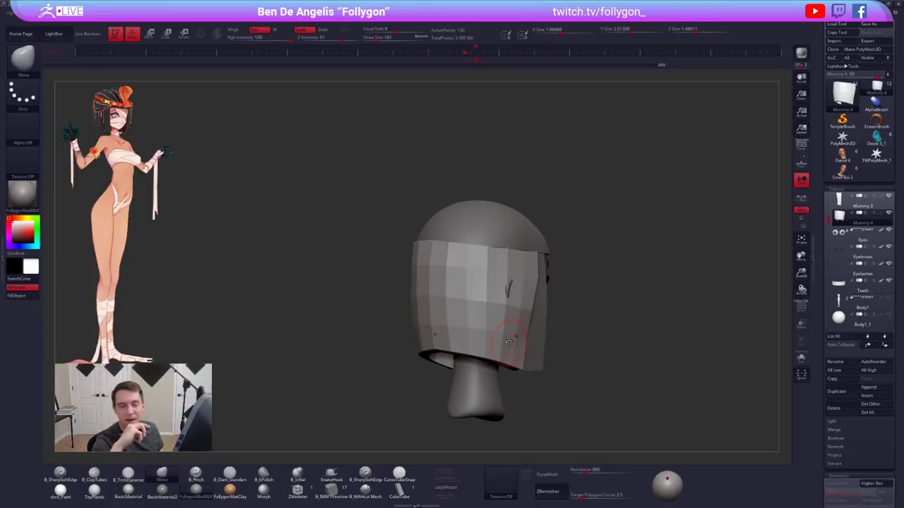
mouse_move(508, 342)
shift+right_down()
mouse_move(514, 303)
mouse_move(492, 260)
shift+right_up()
key(d)
key(s)
drag(452, 282, 469, 282)
mouse_move(475, 238)
right_down()
mouse_move(438, 229)
mouse_move(477, 223)
right_up()
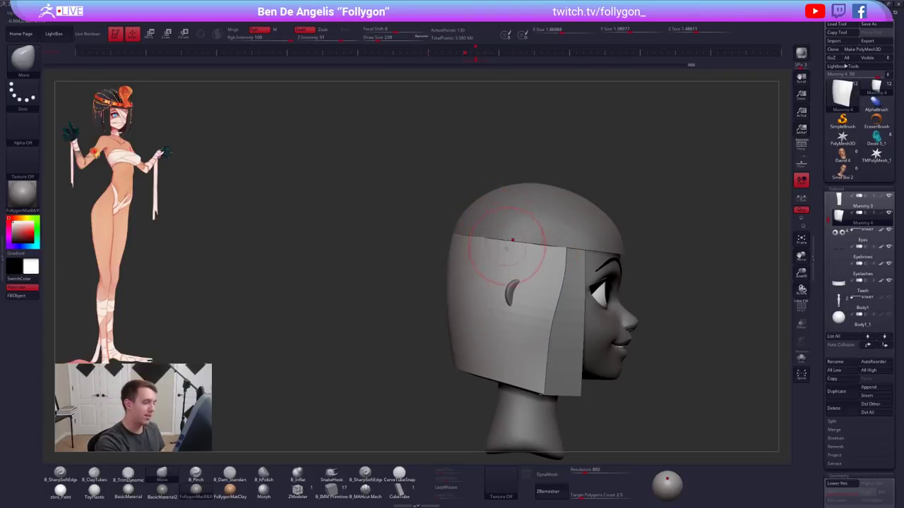
Nudge the upper edge and upper front corner of the back hair piece to fit the skull cap's rim with the Move brush
mouse_move(528, 247)
right_down()
mouse_move(474, 227)
mouse_move(473, 213)
mouse_move(535, 242)
mouse_move(575, 228)
right_up()
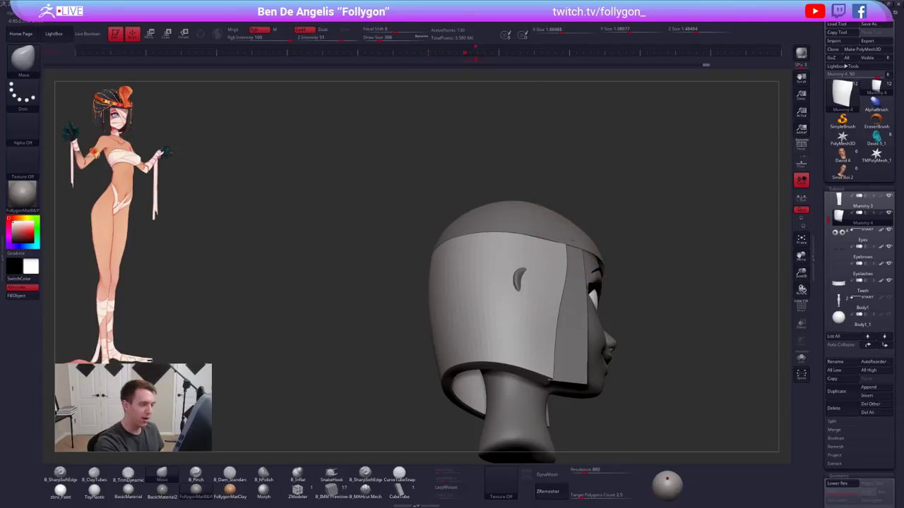
drag(572, 240, 567, 239)
shift+right_drag(567, 237, 554, 249)
key(space)
drag(555, 253, 550, 252)
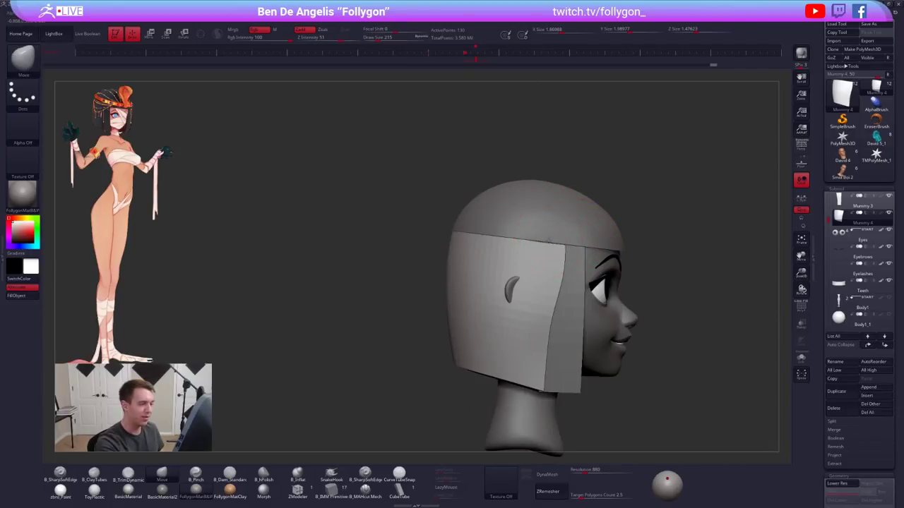
key(space)
drag(542, 295, 547, 296)
alt+right_drag(515, 334, 522, 290)
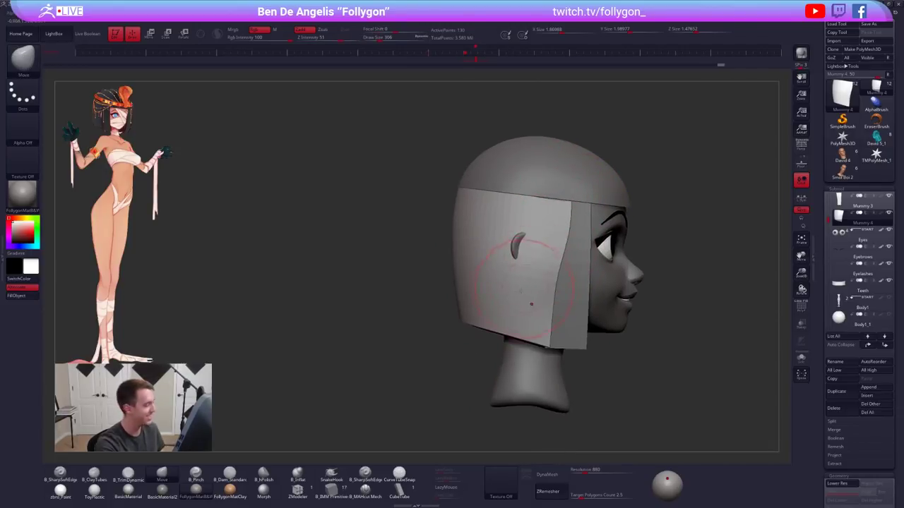
Set the Move brush's draw size to about 430 and display the back hair piece's polyframe at the lower subdivision level
key(space)
drag(518, 295, 525, 292)
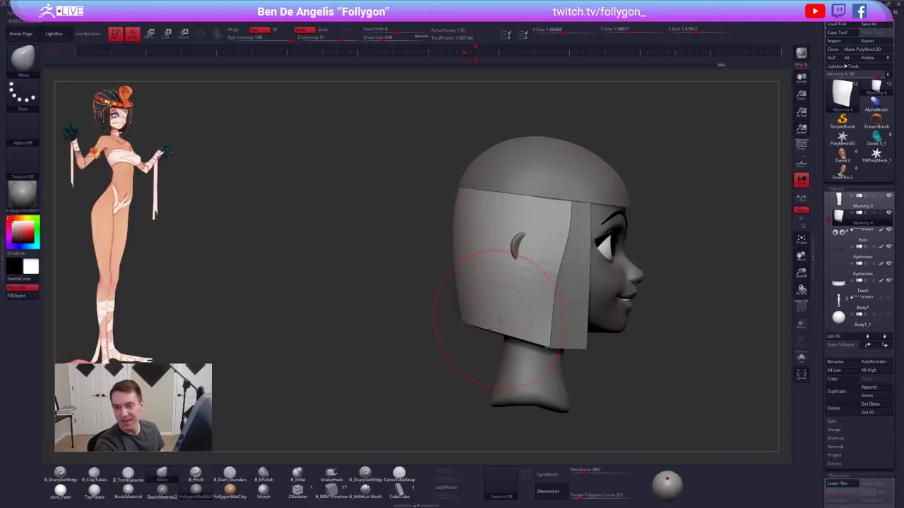
alt+right_drag(521, 322, 482, 315)
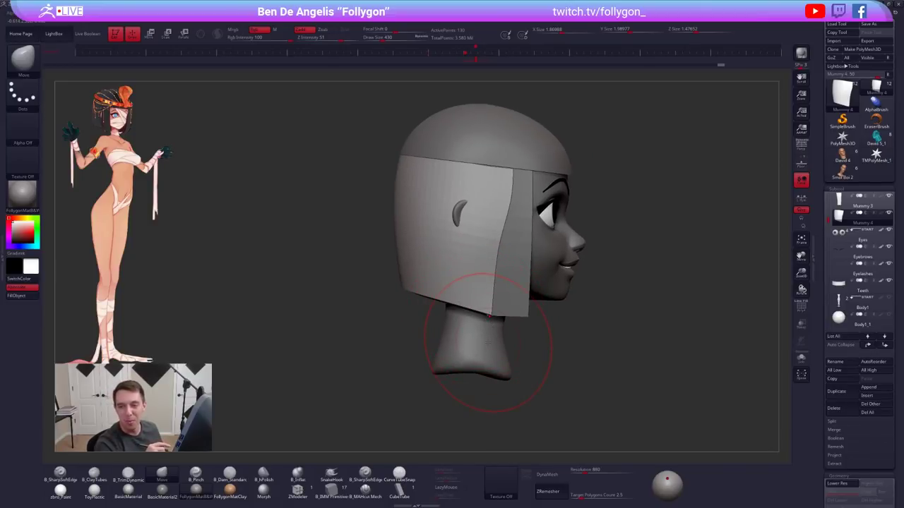
ctrl+right_drag(490, 316, 498, 304)
key(shift+f)
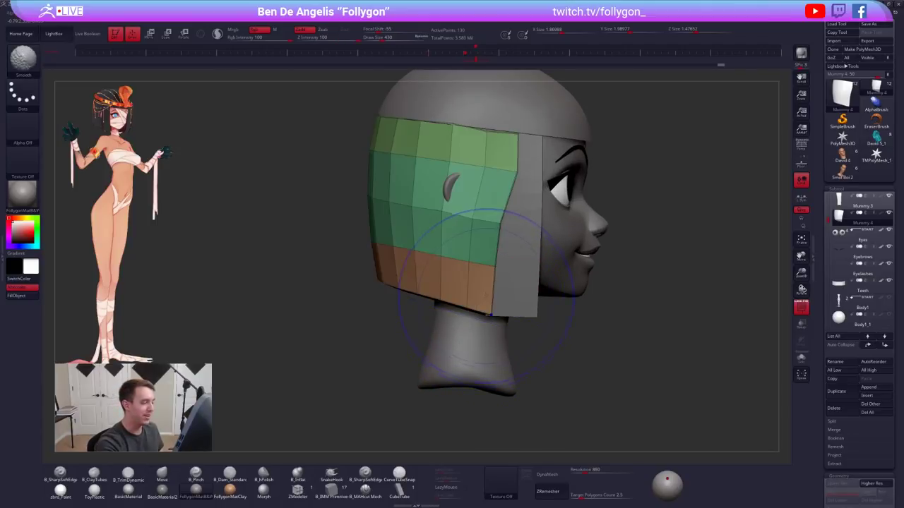
mouse_move(516, 304)
ctrl+mouse_down()
mouse_move(447, 277)
mouse_move(441, 401)
mouse_move(481, 392)
ctrl+mouse_up()
ctrl+click(565, 359)
key(r)
drag(564, 315, 615, 336)
drag(491, 315, 633, 315)
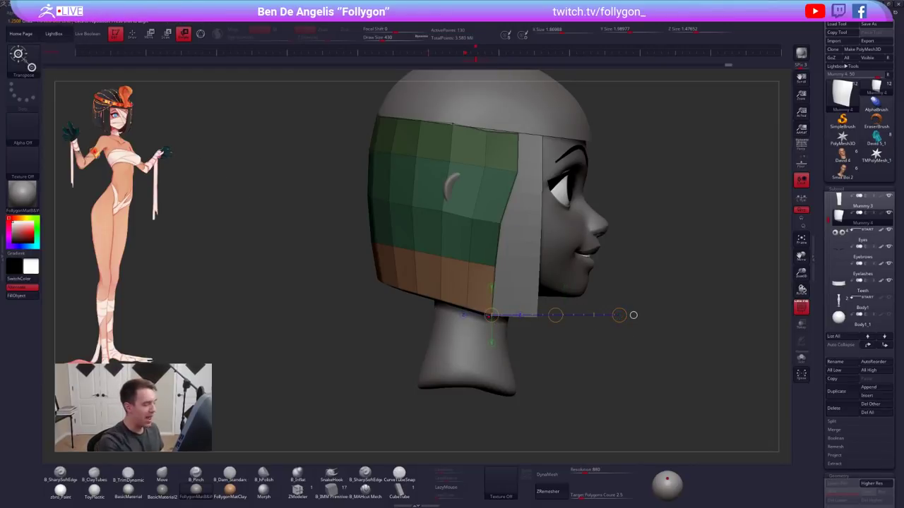
key(q)
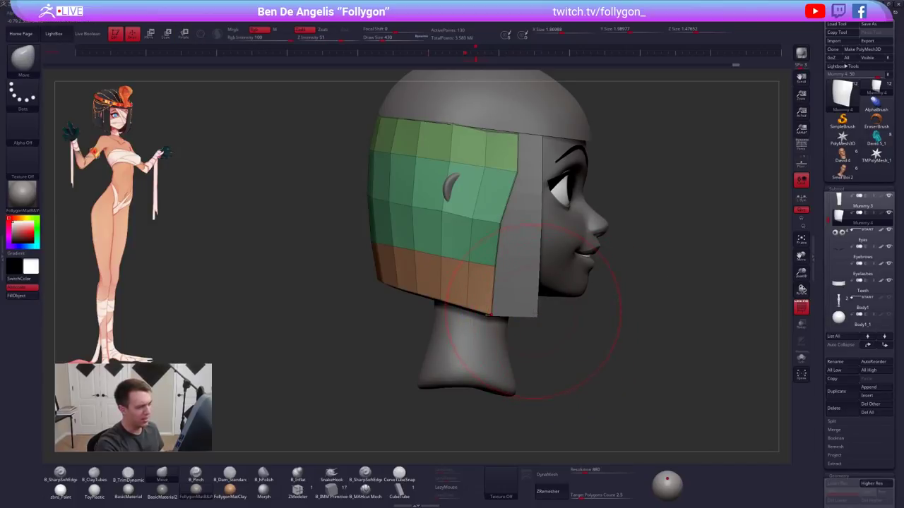
Lengthen the lower end of the side strand slightly with the Move brush and reselect the back hair piece
alt+click(536, 310)
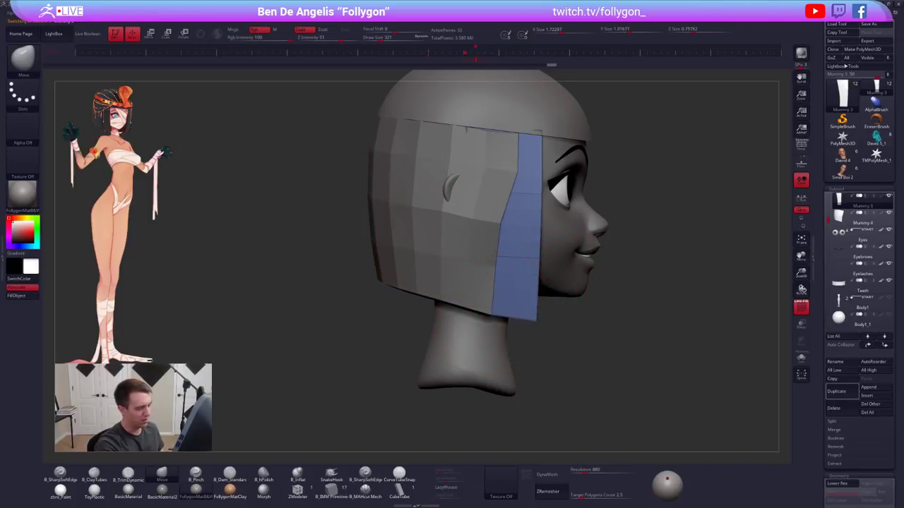
mouse_move(565, 332)
mouse_down()
mouse_move(540, 335)
mouse_move(487, 290)
mouse_up()
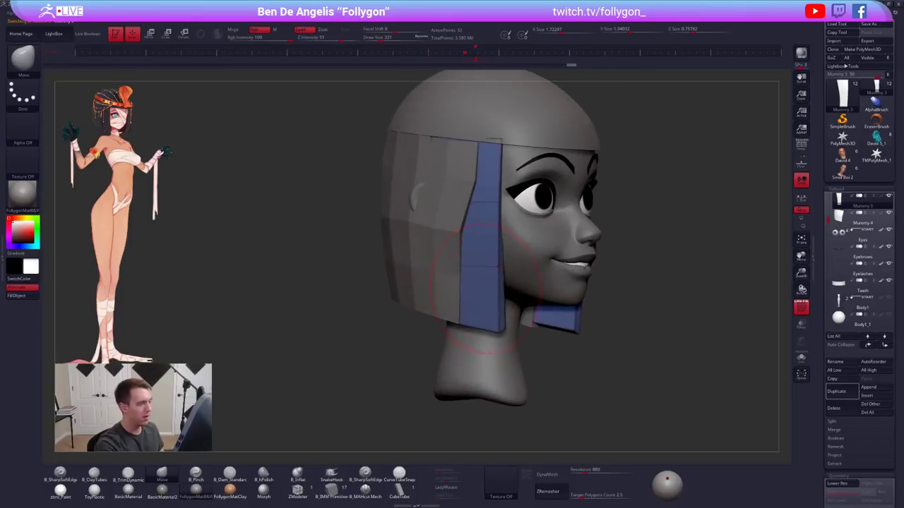
alt+click(453, 265)
Inspect the back hair piece at the higher subdivision level with transparency, and return it to the opaque lower level
right_drag(453, 265, 494, 251)
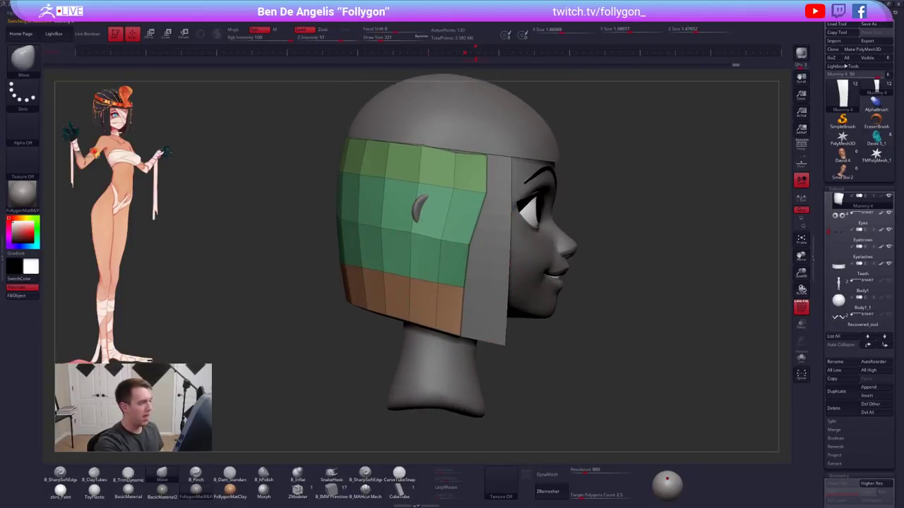
alt+right_drag(454, 218, 499, 262)
key(space)
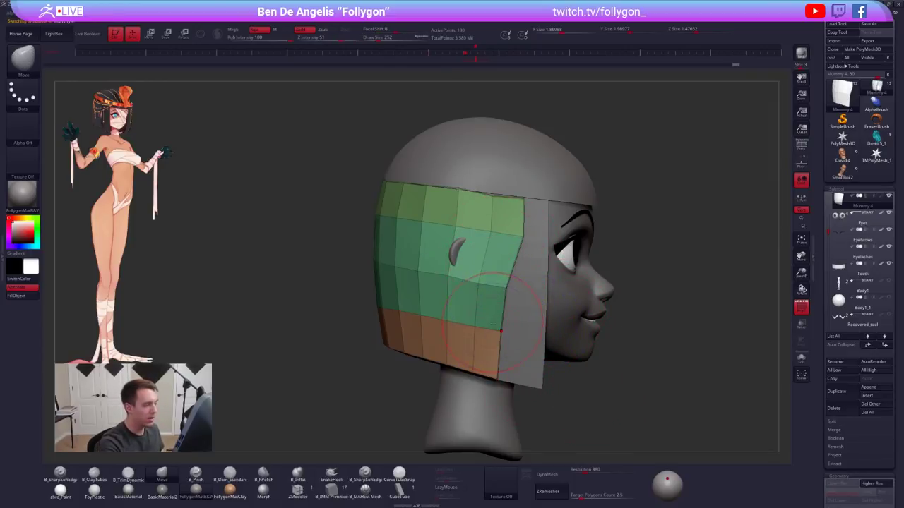
key(d)
click(801, 325)
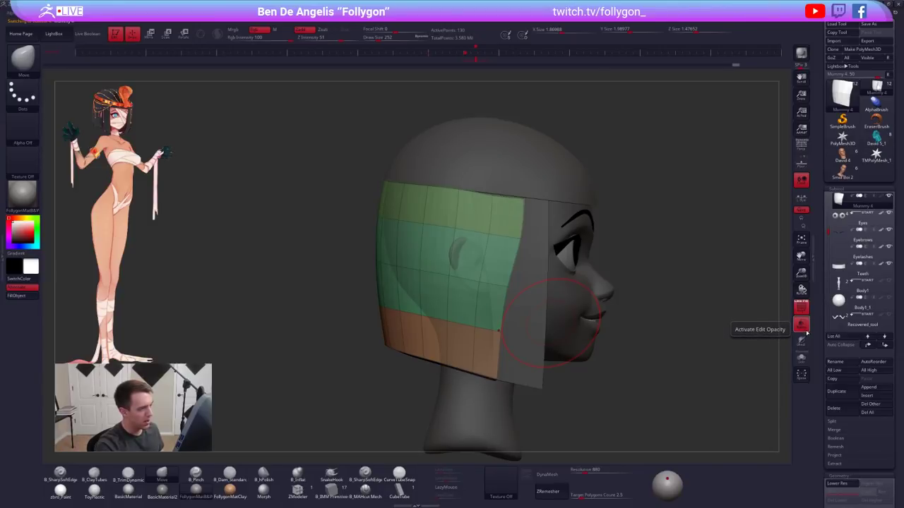
click(801, 326)
key(shift+d)
Isolate the back hair piece and hide its two front polygon columns with the SelectLasso brush
ctrl+shift+drag(482, 182, 466, 403)
key(ctrl+z)
key(space)
click(480, 469)
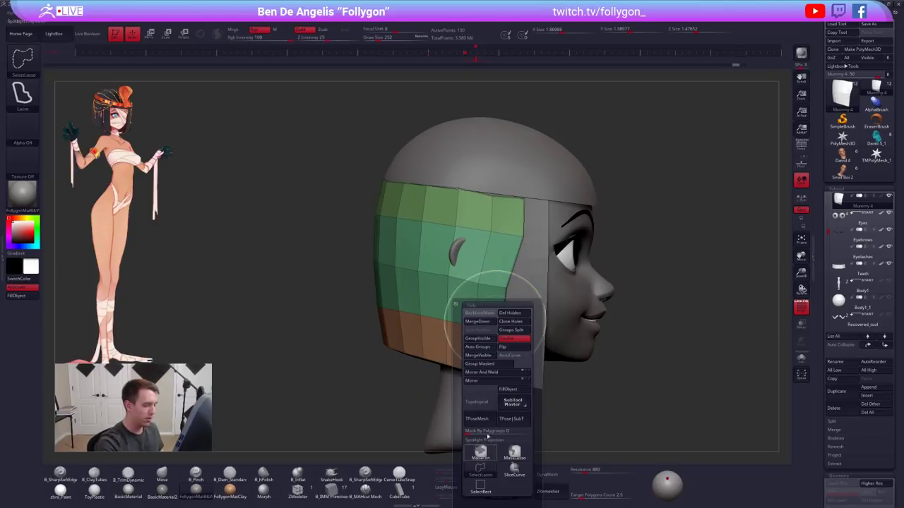
key(alt+s)
mouse_move(481, 180)
ctrl+alt+shift+mouse_down()
mouse_move(508, 414)
mouse_move(665, 177)
ctrl+alt+shift+mouse_up()
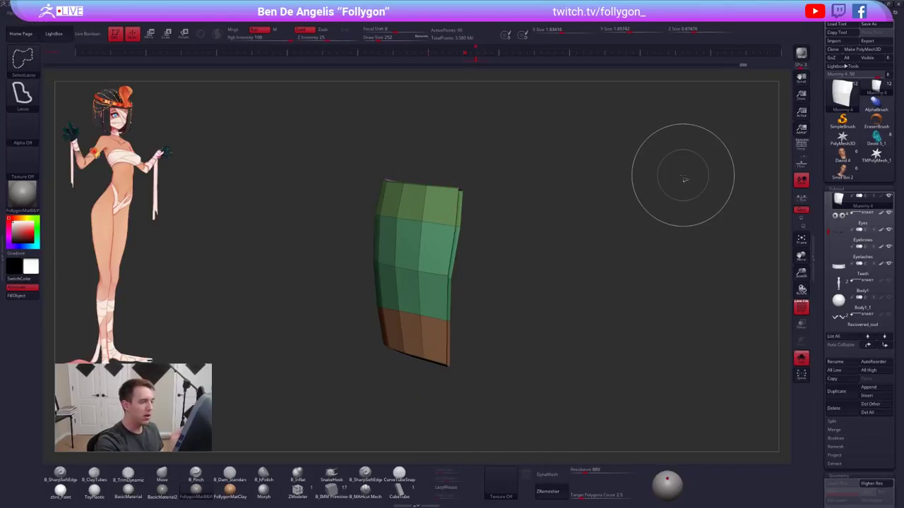
key(space)
click(575, 261)
mouse_move(595, 232)
mouse_down()
mouse_move(505, 236)
mouse_move(521, 273)
mouse_move(560, 247)
mouse_move(551, 283)
mouse_up()
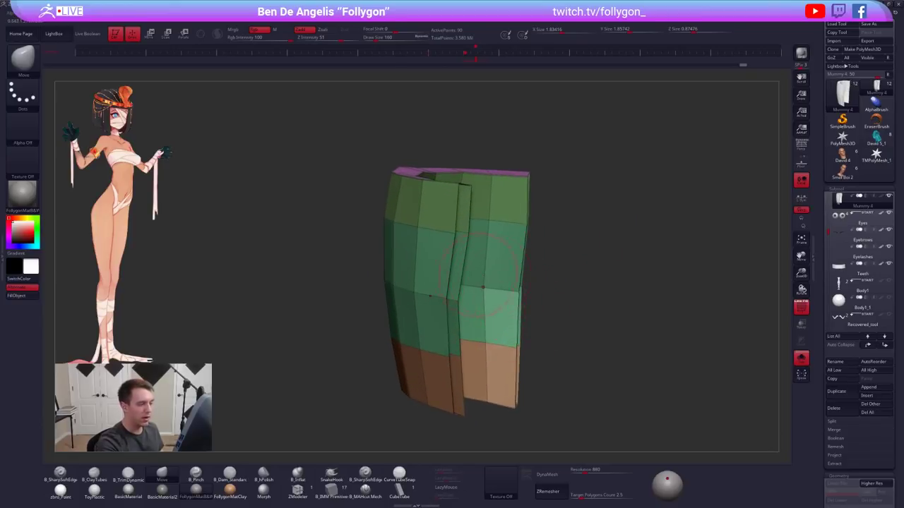
drag(463, 244, 444, 279)
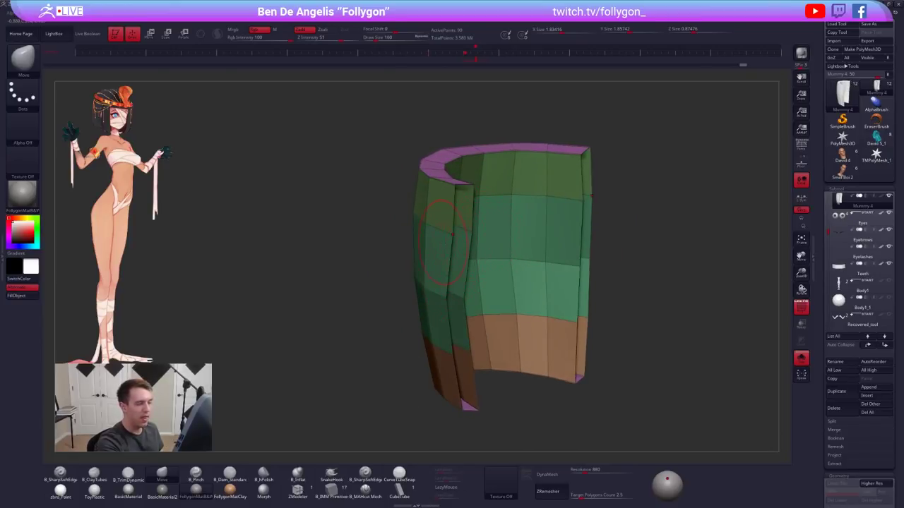
drag(607, 267, 636, 268)
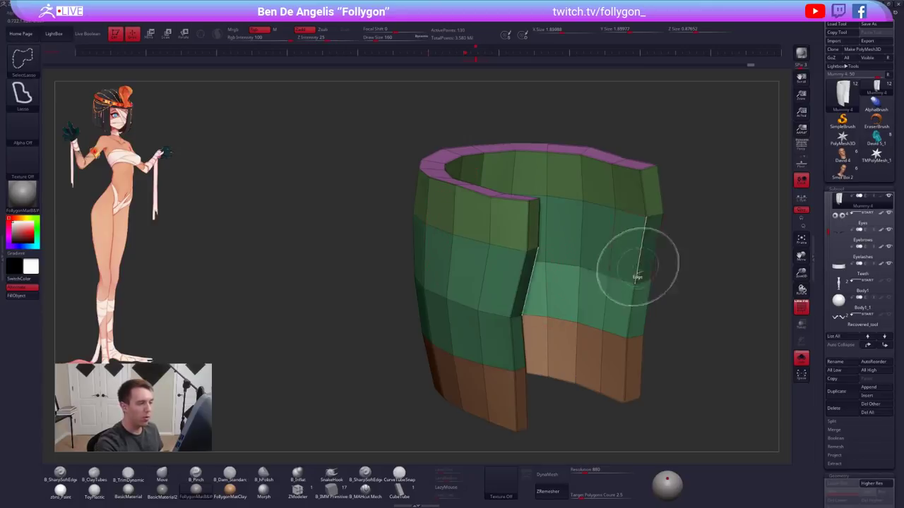
Choose the ZModeler brush and set its polygon action to QMesh
click(298, 489)
key(space)
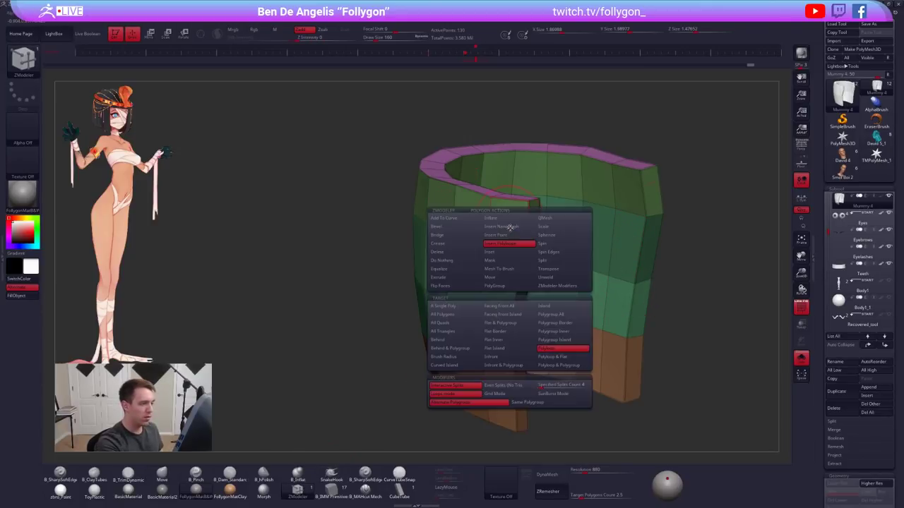
click(555, 220)
Remove the two front polygon columns of the back hair piece one polygon at a time with QMesh
drag(510, 223, 554, 208)
drag(525, 279, 573, 266)
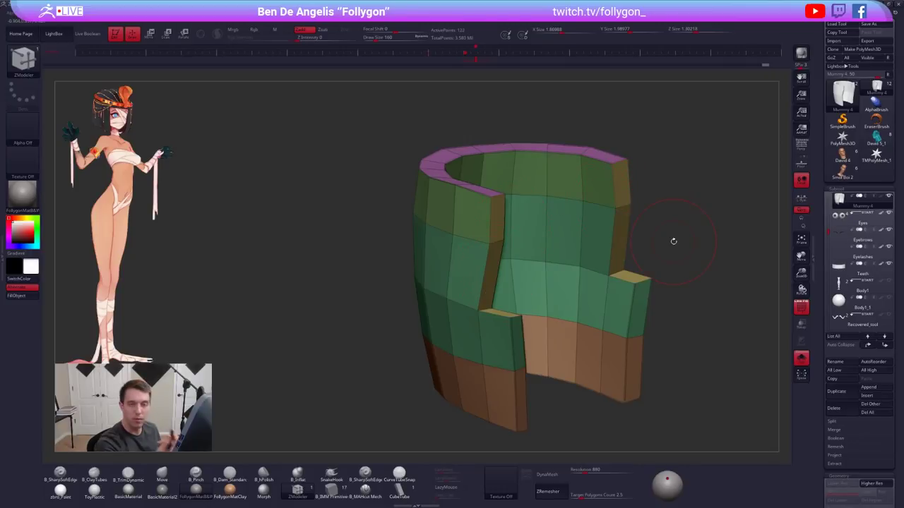
drag(473, 214, 515, 205)
drag(473, 269, 519, 258)
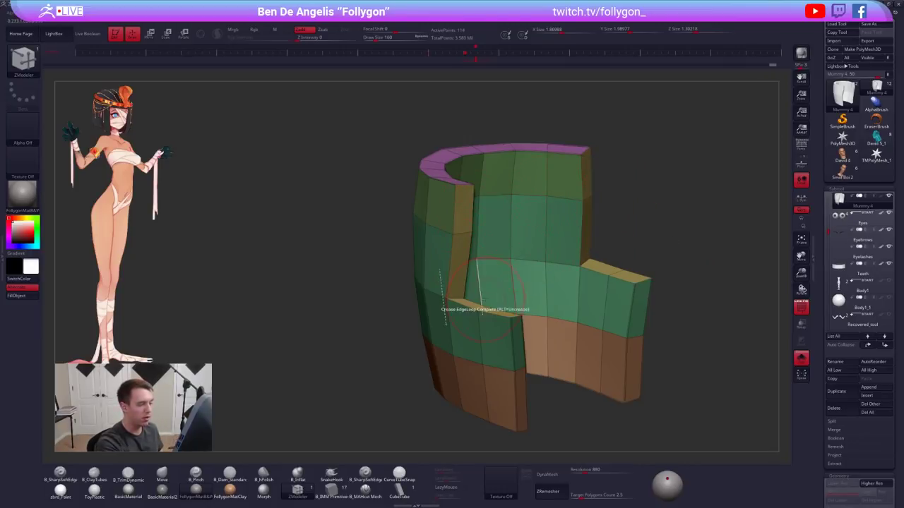
alt+drag(466, 326, 475, 390)
Undo the individual QMesh removals to restore the two front polygon columns
key(ctrl+z)
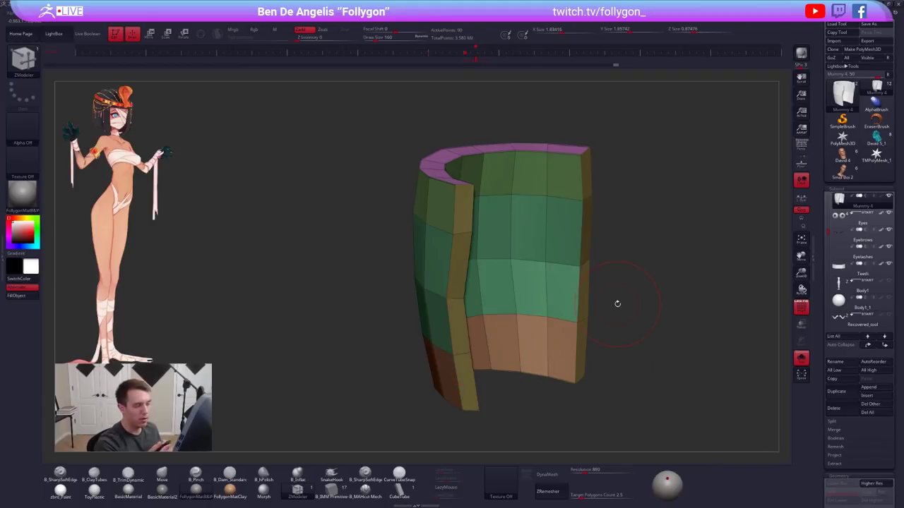
key(ctrl+shift+z)
key(ctrl+shift+z)
key(ctrl+shift+z)
key(ctrl+shift+z)
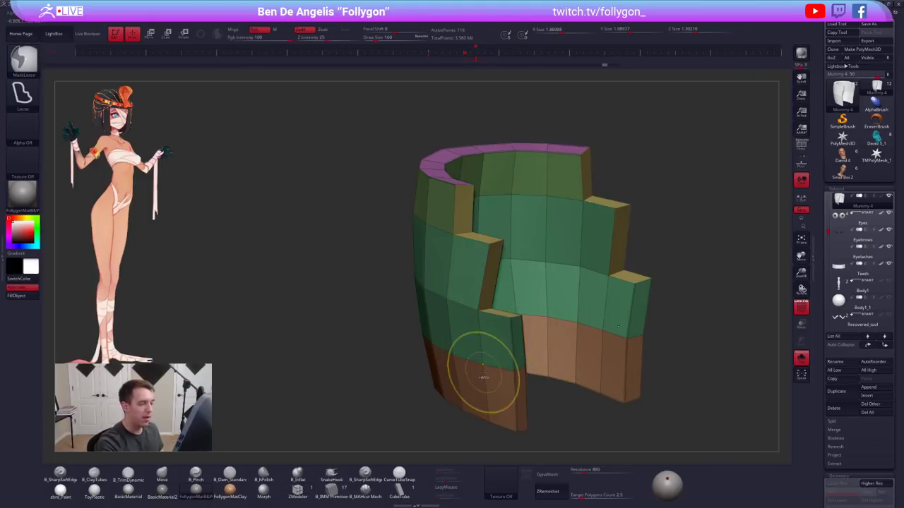
key(ctrl+shift+z)
right_drag(483, 365, 497, 332)
Mark all polygons in the back hair piece's two front columns and remove them together with QMesh
alt+drag(517, 226, 492, 385)
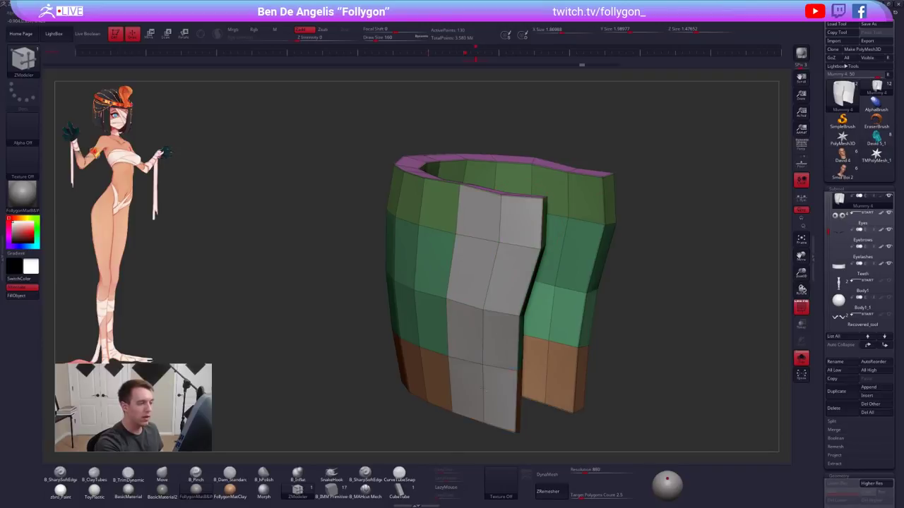
right_drag(486, 323, 466, 318)
drag(473, 284, 614, 288)
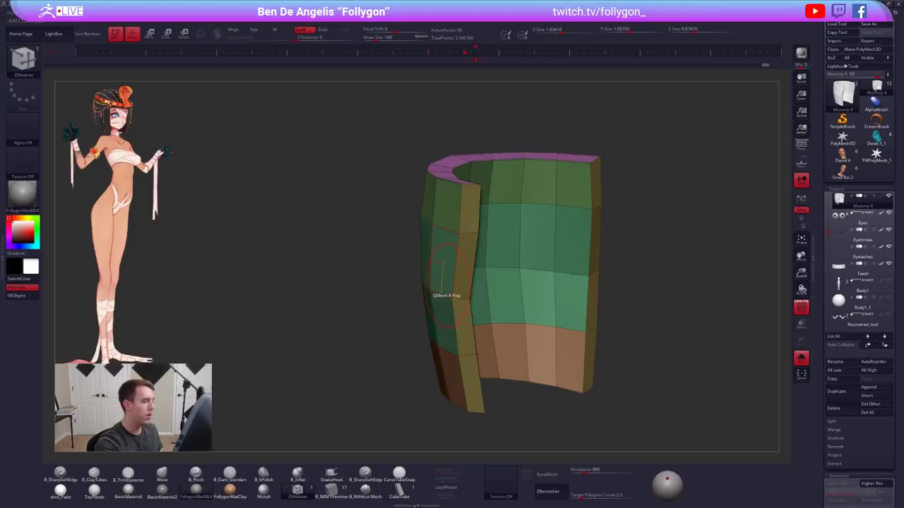
right_drag(445, 295, 461, 287)
Crease the complete edge loops around the back hair piece's new front face with ZModeler
key(space)
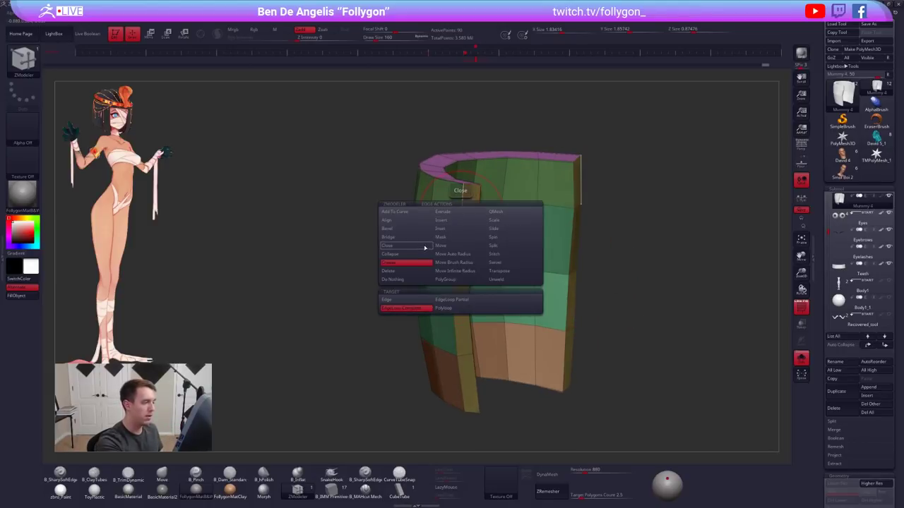
click(453, 261)
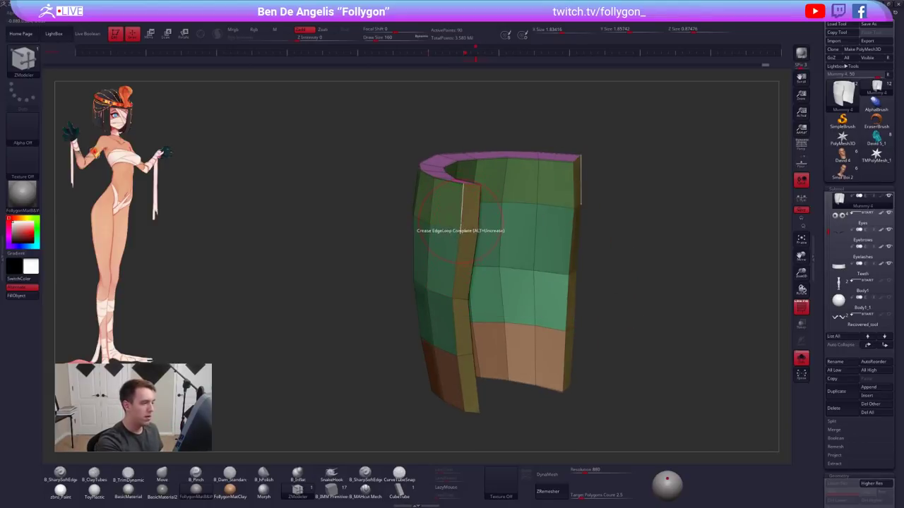
key(d)
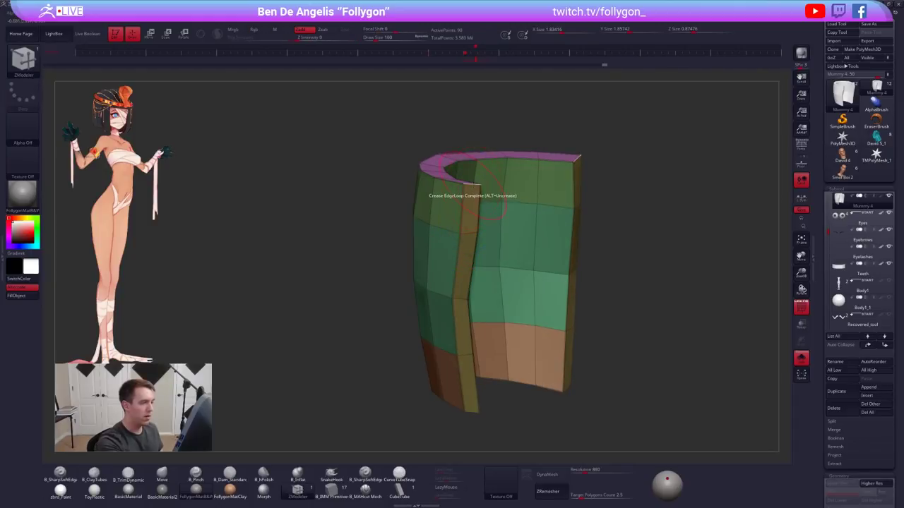
click(470, 311)
key(shift+d)
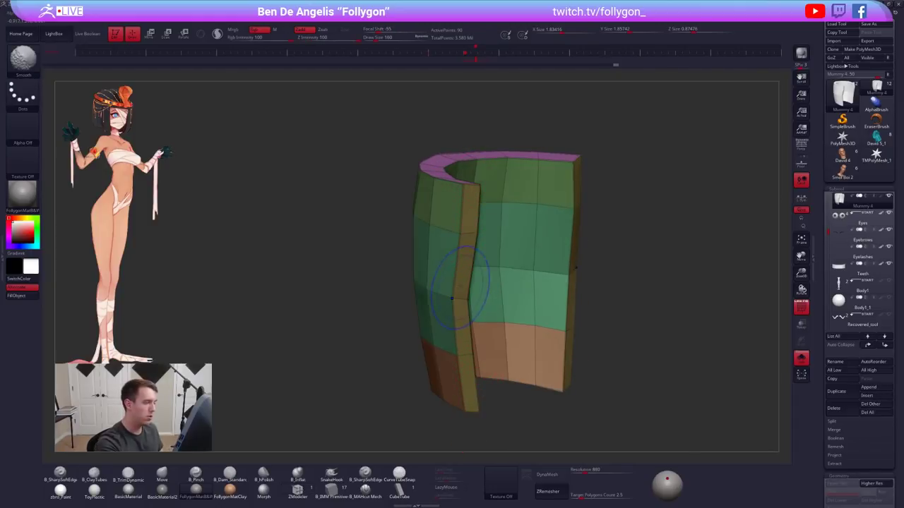
Display all parts again and pull the back hair piece's upper front corner forward to the side strand with the Move brush
right_drag(466, 281, 469, 205)
key(alt+s)
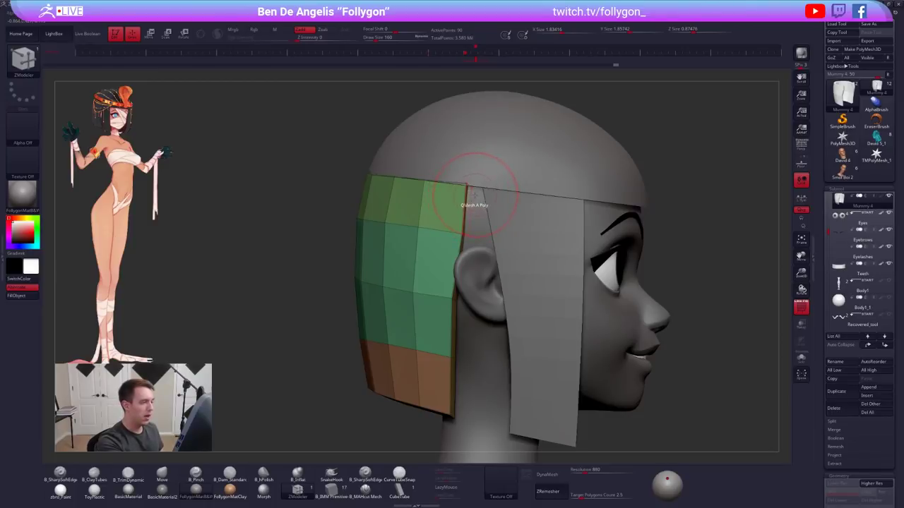
key(b)
key(m)
key(v)
key(d)
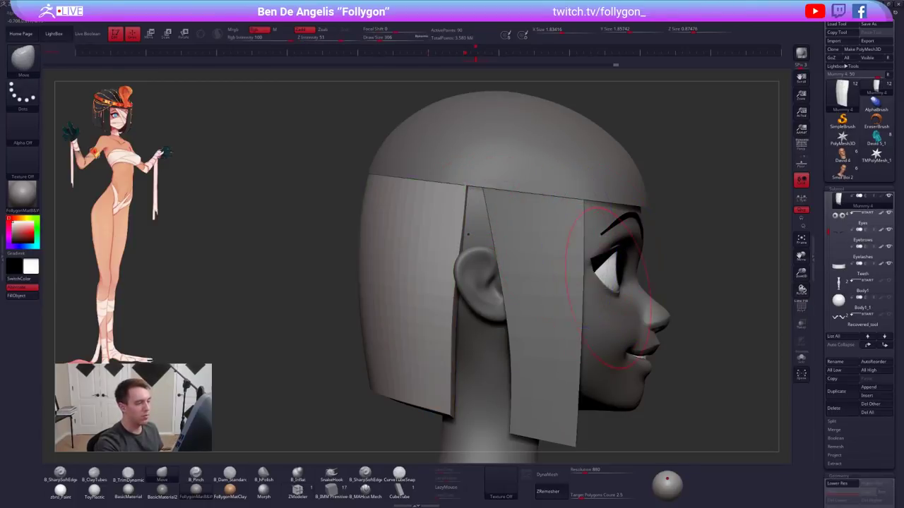
mouse_move(608, 288)
ctrl+right_down()
mouse_move(565, 298)
mouse_move(622, 293)
mouse_move(565, 299)
mouse_move(576, 305)
mouse_move(543, 261)
ctrl+right_up()
key(space)
drag(489, 198, 505, 193)
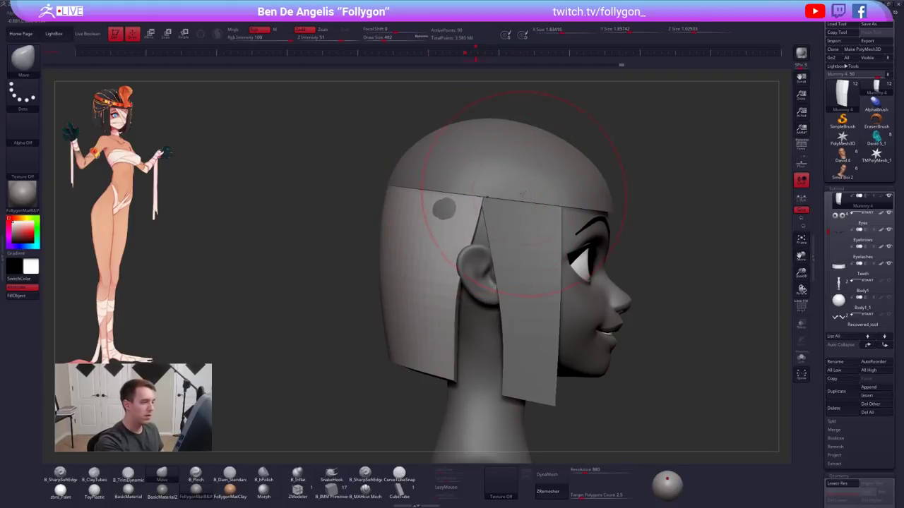
Refine the back hair piece's front edge above and behind the ear with a smaller Move brush
mouse_move(483, 193)
right_down()
mouse_move(479, 303)
mouse_move(471, 249)
mouse_move(459, 243)
right_up()
key(space)
drag(496, 267, 512, 264)
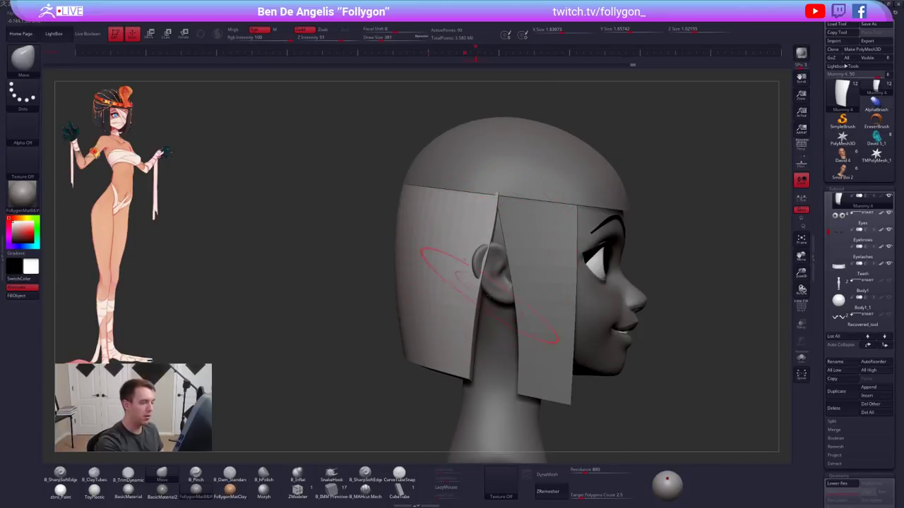
key(space)
drag(519, 194, 513, 201)
right_drag(505, 192, 385, 233)
Isolate the back hair piece at its lower subdivision level and nudge its upper front corner inward with the Move brush at draw size 150
key(shift+d)
alt+right_drag(383, 287, 514, 295)
key(alt+s)
key(space)
drag(485, 266, 472, 266)
mouse_move(452, 233)
right_down()
mouse_move(484, 230)
mouse_move(477, 173)
right_up()
mouse_move(496, 145)
ctrl+mouse_down()
mouse_move(489, 308)
mouse_move(405, 313)
mouse_move(448, 120)
ctrl+mouse_up()
ctrl+click(456, 101)
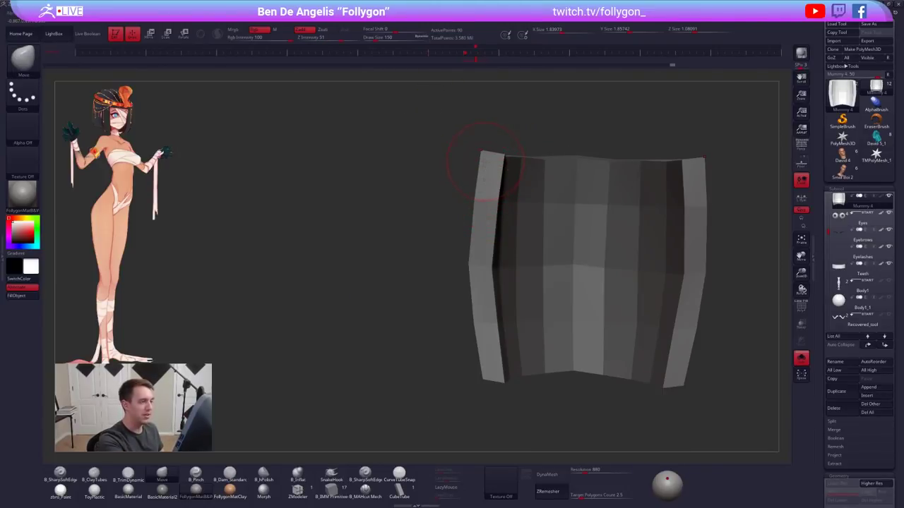
drag(485, 161, 495, 159)
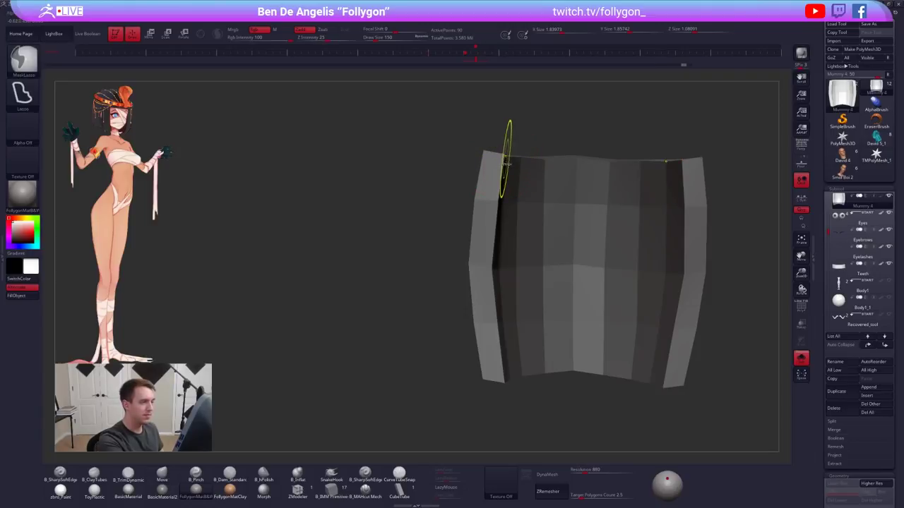
Thin the back hair piece's front face by moving its inner edge outward down to the lower corner, and redisplay all parts
key(ctrl+space)
ctrl+click(526, 124)
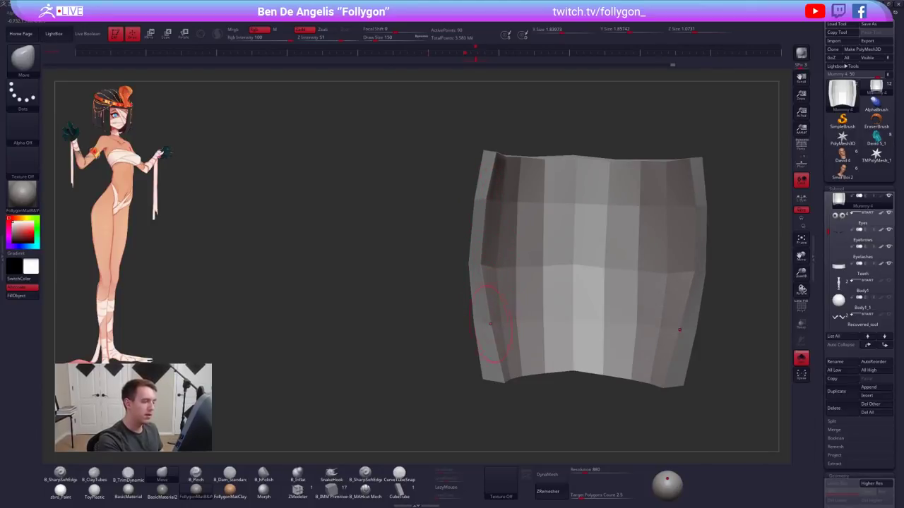
drag(485, 321, 490, 378)
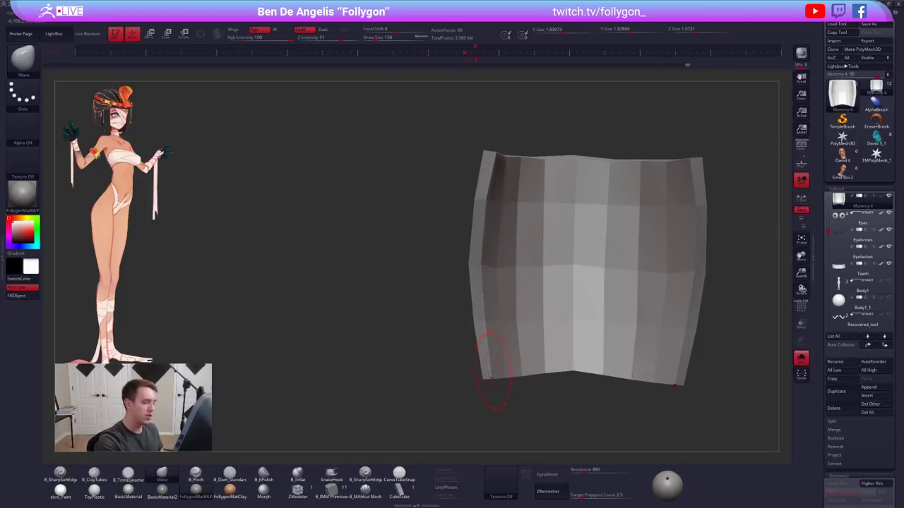
right_drag(493, 369, 514, 364)
key(alt+s)
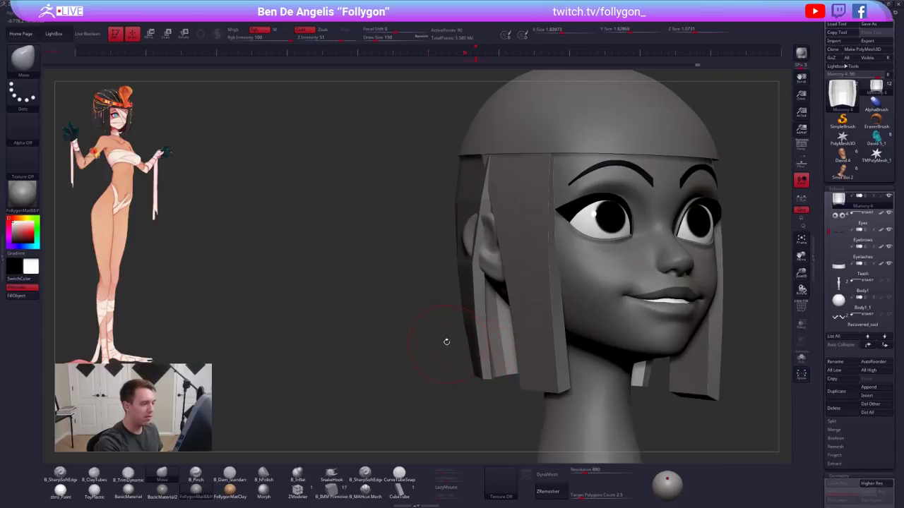
Pull the sides of the back hair piece inward toward the head from the front view with the Move brush at draw size 239
ctrl+drag(426, 346, 439, 364)
key(space)
drag(478, 264, 493, 264)
shift+right_drag(480, 261, 431, 244)
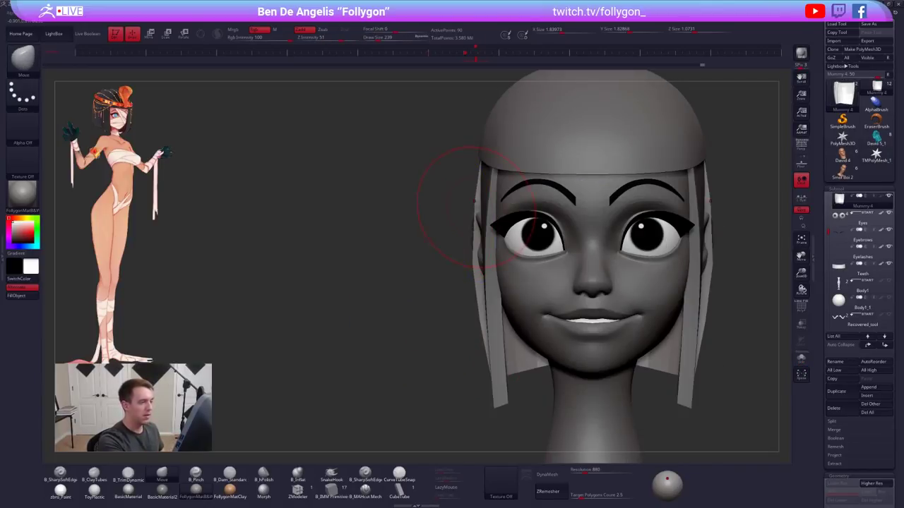
drag(476, 205, 486, 205)
drag(473, 263, 484, 265)
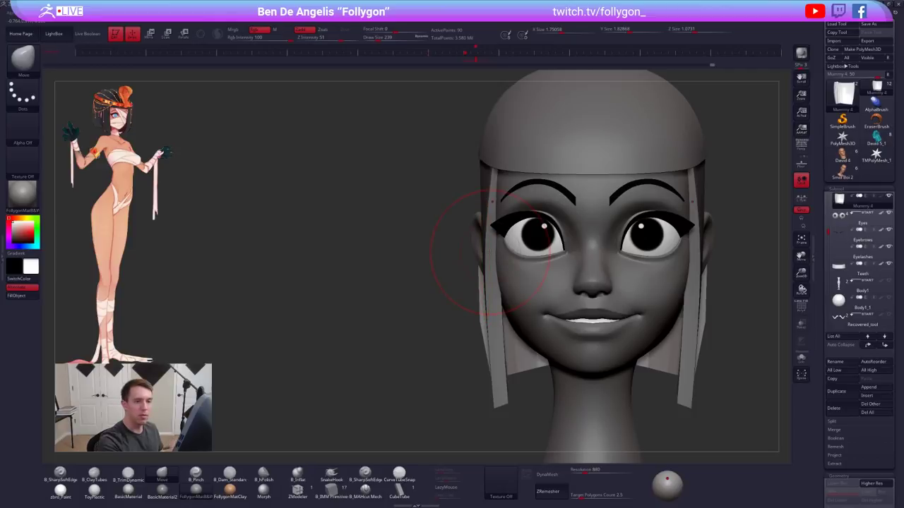
Hide the side strands and display the back hair piece at its higher subdivision level
drag(828, 231, 828, 212)
click(887, 197)
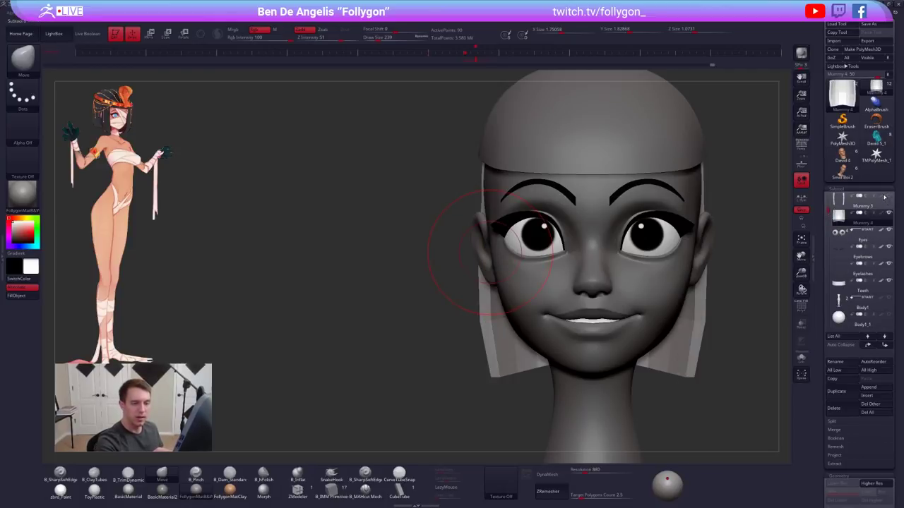
key(d)
mouse_move(431, 262)
mouse_down()
mouse_move(505, 272)
mouse_move(492, 298)
mouse_up()
shift+drag(452, 318, 413, 317)
Pull the lower sides of the back hair piece inward toward the neck with the Move brush, adjusting the draw size between strokes
key(space)
mouse_move(476, 332)
mouse_down()
mouse_move(501, 332)
mouse_move(504, 361)
mouse_up()
key(space)
drag(499, 341, 493, 342)
key(space)
drag(503, 341, 491, 339)
Push the upper side of the back hair piece outward over the part of the head poking through above the ear
drag(422, 310, 519, 290)
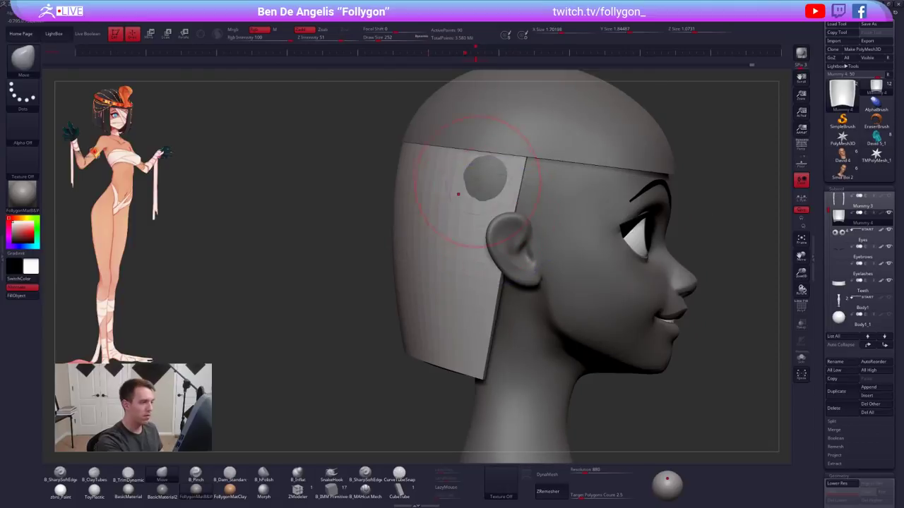
alt+drag(478, 182, 485, 176)
drag(409, 236, 487, 245)
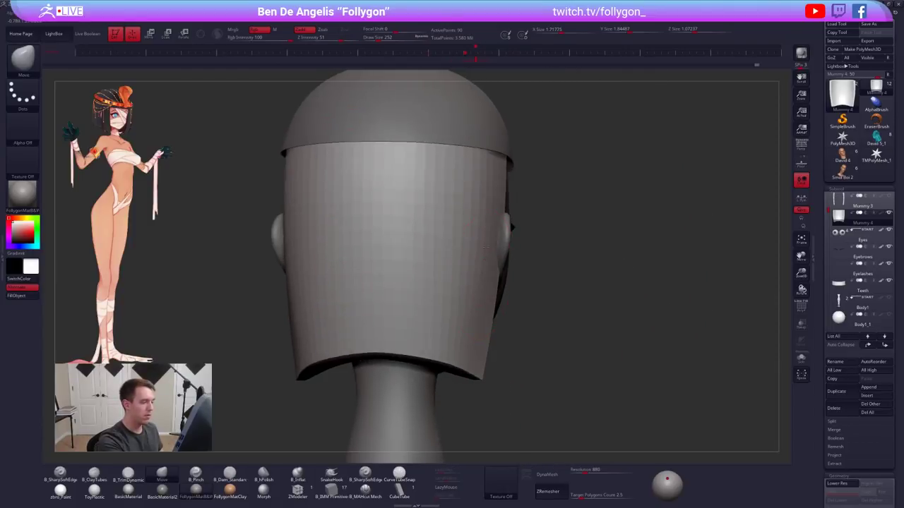
Thin the lower rim of the back hair piece at its lowest subdivision level by moving its inner edge, with the Move brush at draw size 81
right_drag(487, 246, 458, 198)
alt+right_drag(444, 284, 475, 243)
key(space)
key(shift+d)
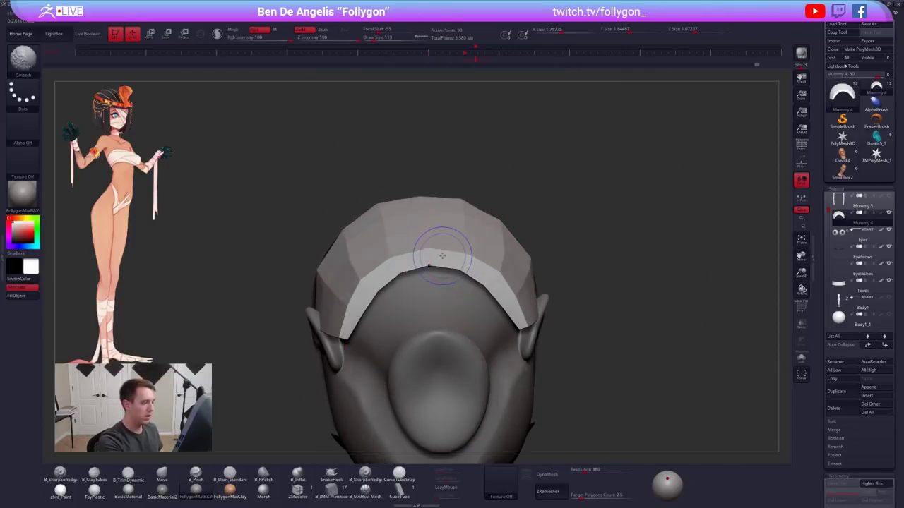
key(shift+f)
key(space)
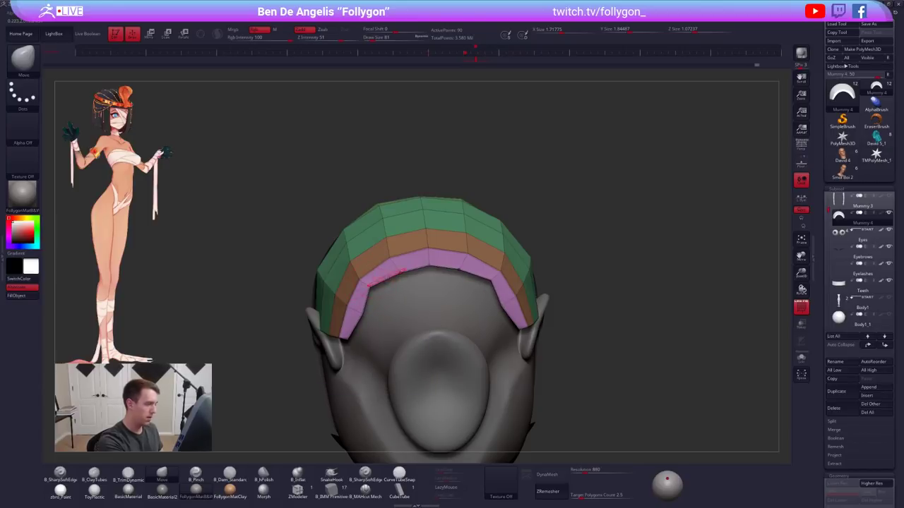
mouse_move(399, 274)
mouse_down()
mouse_move(393, 266)
mouse_move(425, 256)
mouse_up()
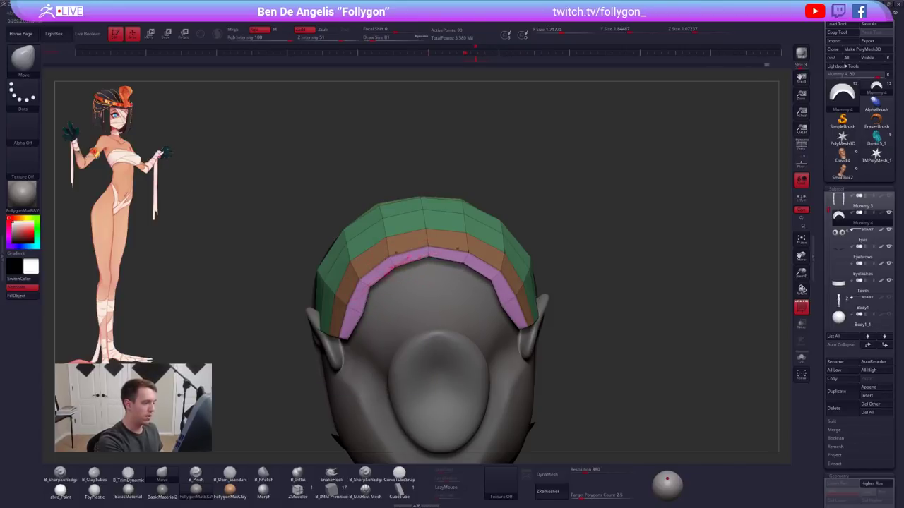
mouse_move(360, 311)
mouse_down()
mouse_move(353, 308)
mouse_move(383, 302)
mouse_up()
Return the back hair piece to a higher subdivision level, hide its polyframe and frame the head from the front
key(d)
key(space)
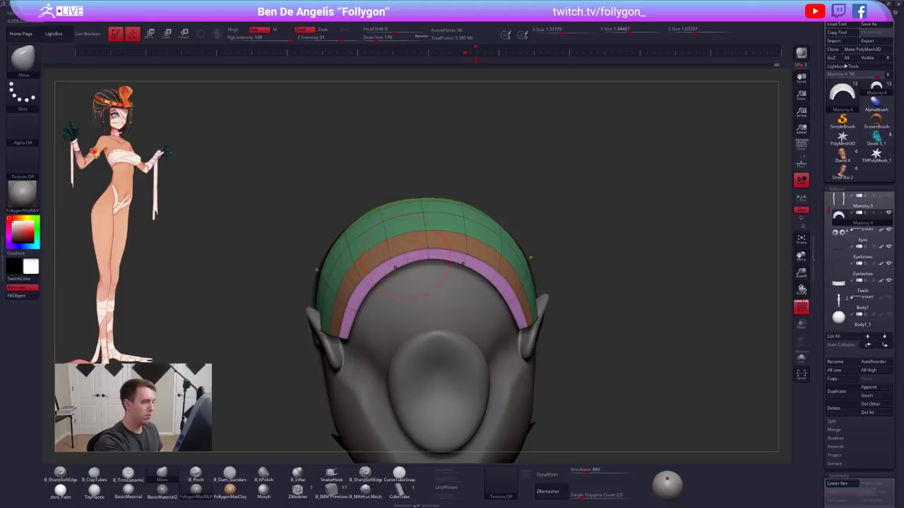
mouse_move(399, 244)
right_down()
mouse_move(415, 299)
mouse_move(459, 274)
mouse_move(514, 303)
right_up()
key(shift+f)
key(f)
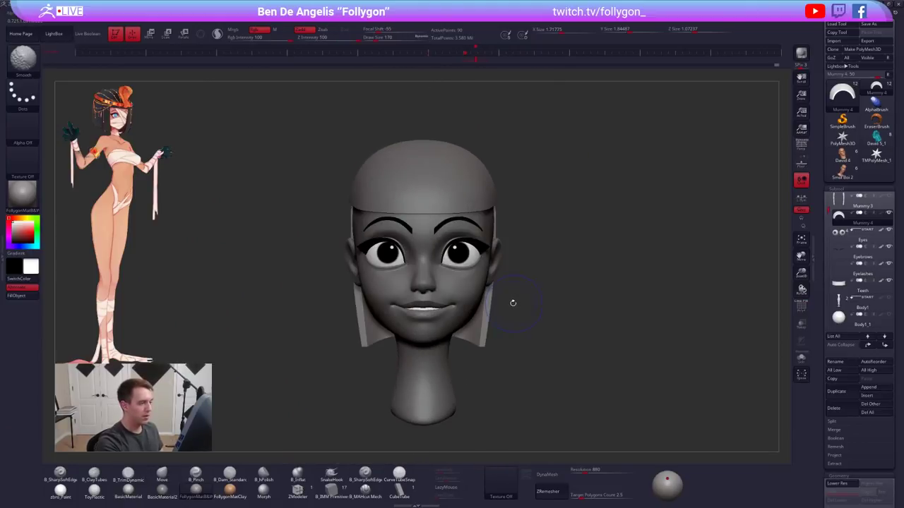
Pull the upper side of the back hair piece outward above the ear with the Move brush at draw size 350
click(844, 202)
right_drag(659, 329, 718, 330)
key(space)
drag(539, 281, 551, 281)
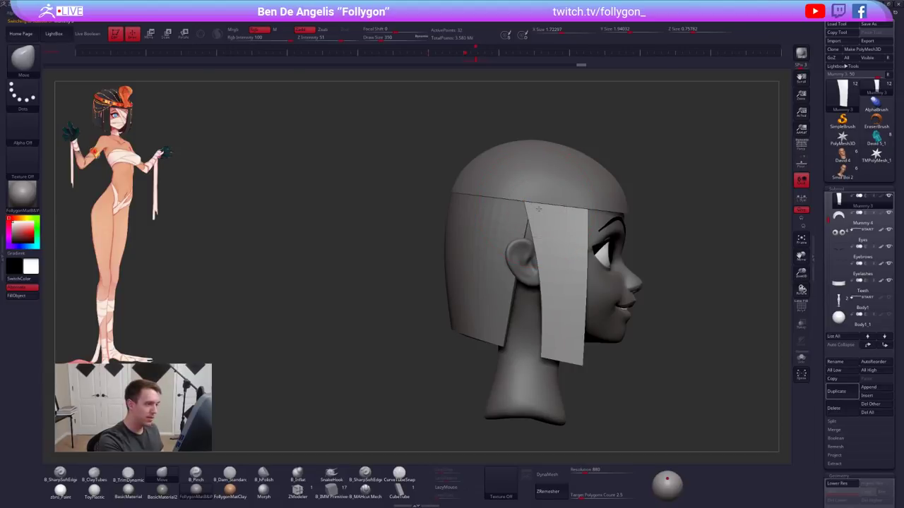
alt+click(497, 227)
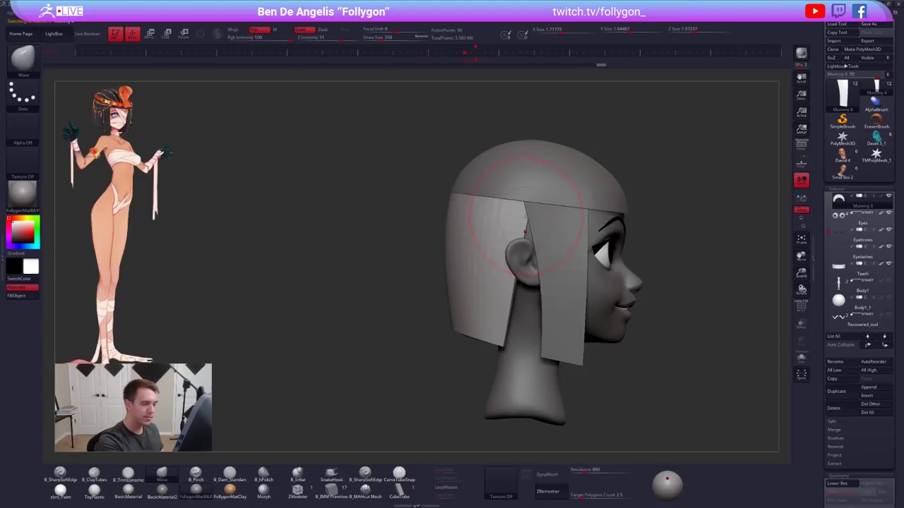
right_drag(416, 241, 450, 231)
Extend the front edges of the back hair piece forward toward the side strands with the Move brush, using draw sizes 203 and 335
key(space)
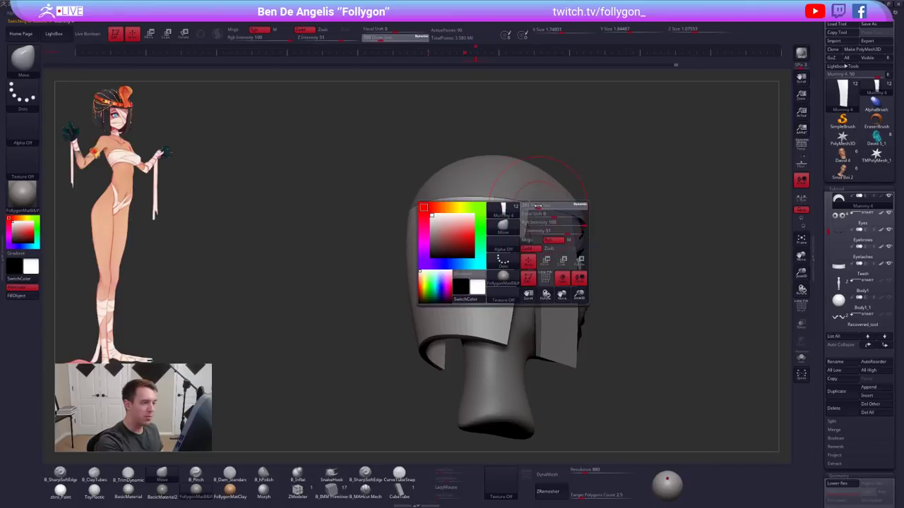
drag(545, 216, 535, 216)
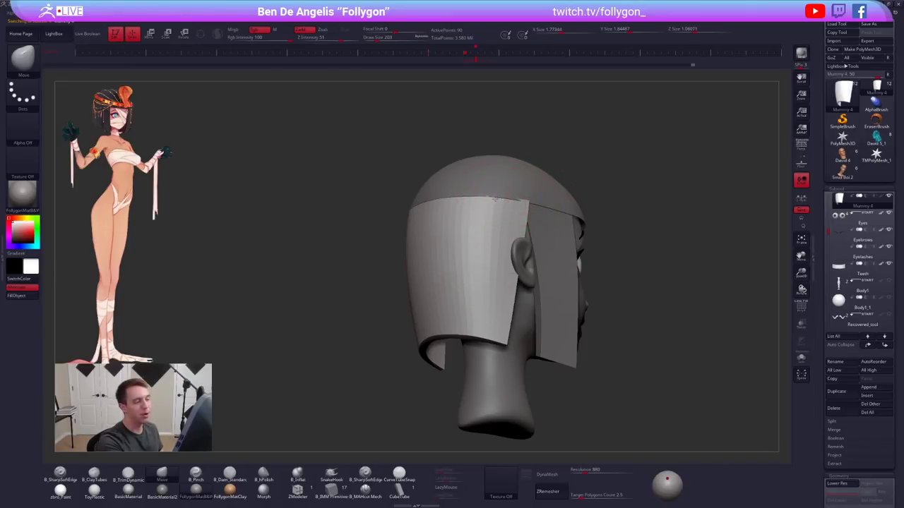
right_drag(530, 180, 473, 203)
key(space)
mouse_move(512, 220)
mouse_down()
mouse_move(521, 220)
mouse_move(504, 267)
mouse_move(551, 268)
mouse_move(608, 304)
mouse_up()
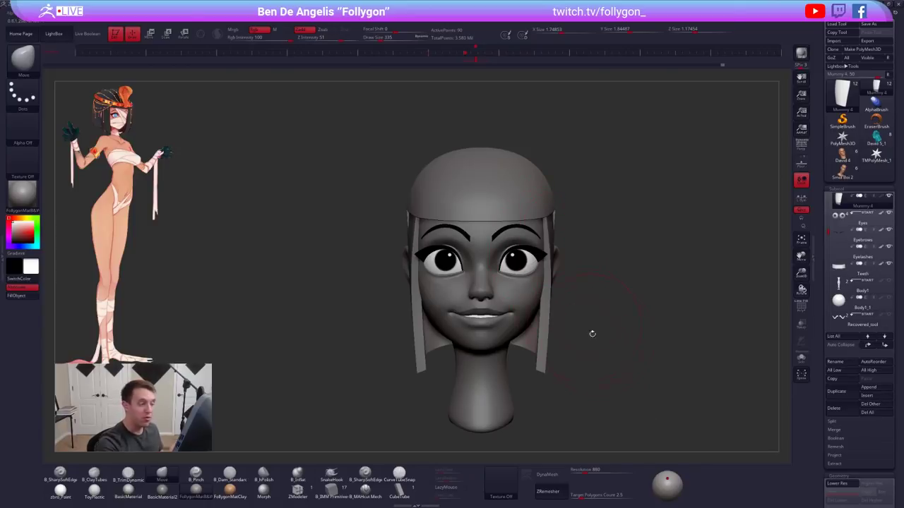
Reshape the side strands in front of the ears with the Move brush, reducing the draw size to 121
alt+click(554, 285)
mouse_move(557, 284)
mouse_down()
mouse_move(549, 194)
mouse_move(552, 208)
mouse_up()
key(space)
mouse_move(611, 201)
mouse_down()
mouse_move(540, 192)
mouse_move(577, 182)
mouse_move(608, 194)
mouse_move(580, 191)
mouse_up()
key(space)
key(space)
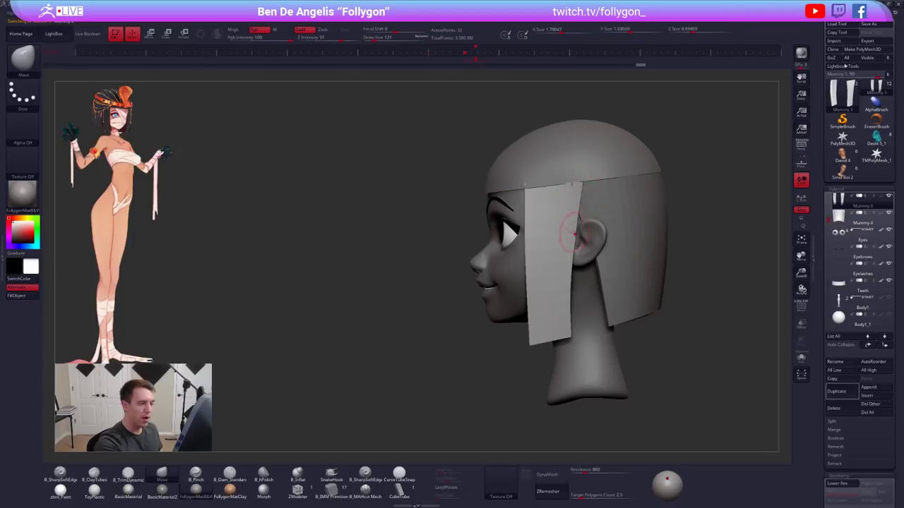
Pull the side strands inward toward the head with the Move brush at draw size 192
key(shift+f)
key(shift+f)
shift+right_drag(558, 234, 598, 237)
drag(598, 238, 568, 272)
key(space)
drag(577, 224, 582, 224)
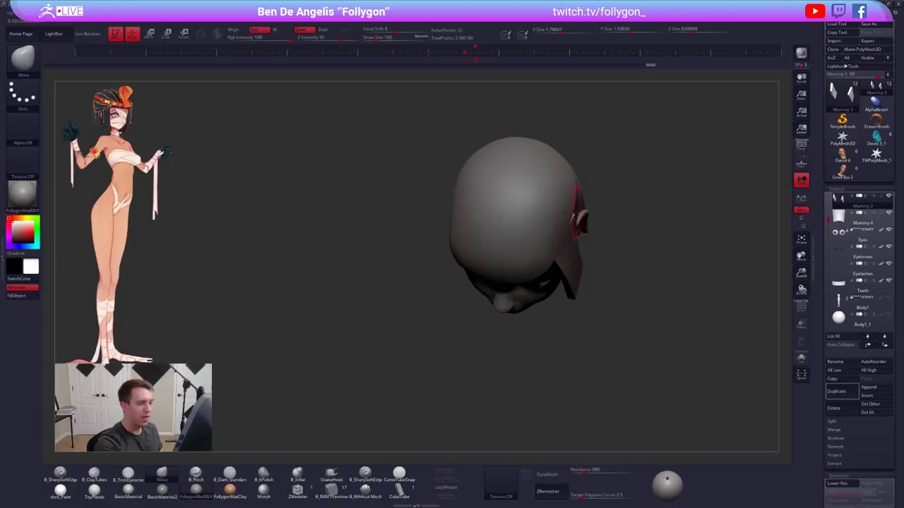
drag(563, 331, 579, 291)
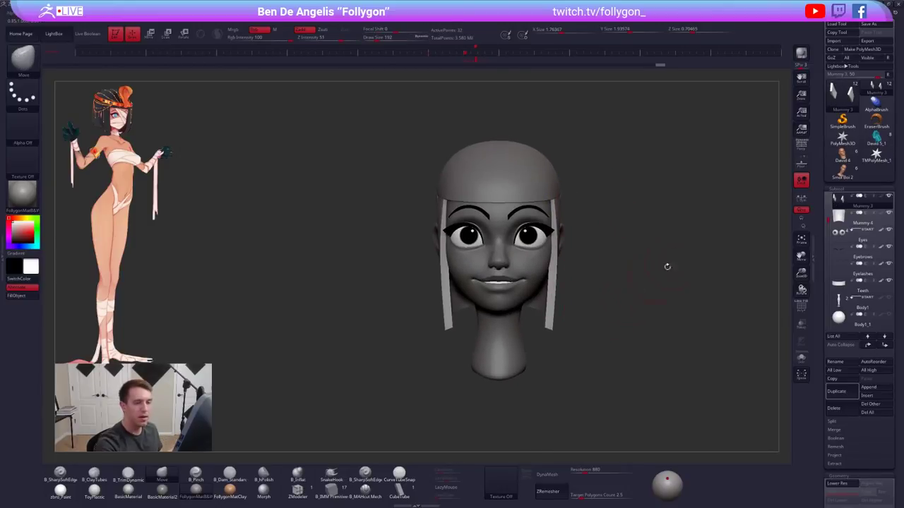
Turn on perspective display and make the skull cap the active subtool
click(801, 147)
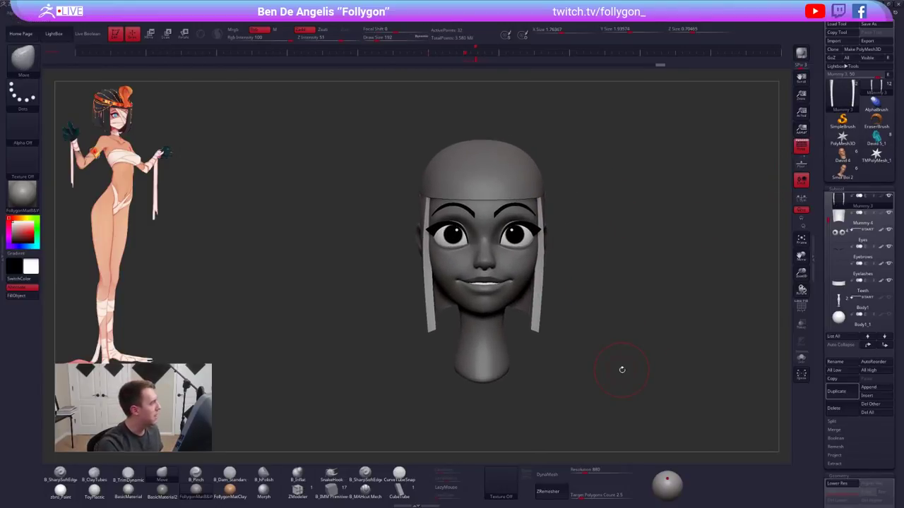
alt+click(490, 154)
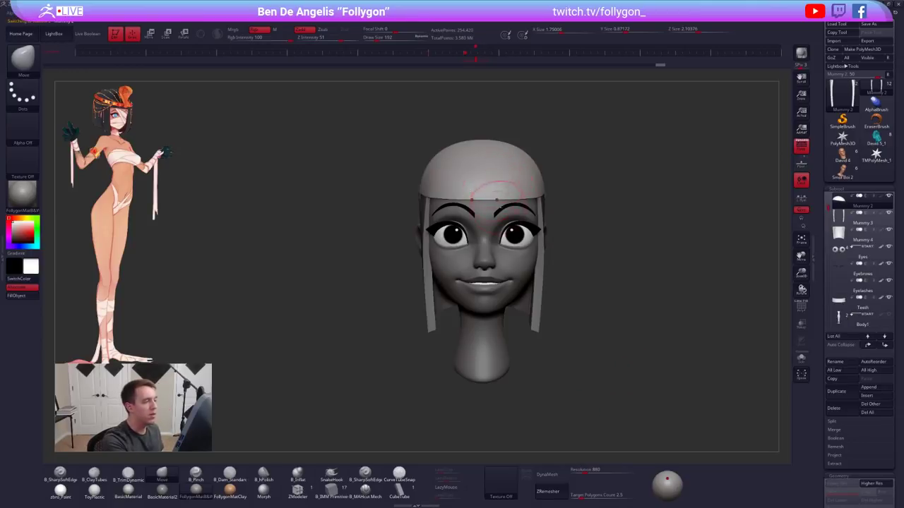
alt+right_drag(489, 192, 499, 262)
mouse_move(438, 269)
right_down()
mouse_move(467, 274)
mouse_move(424, 261)
right_up()
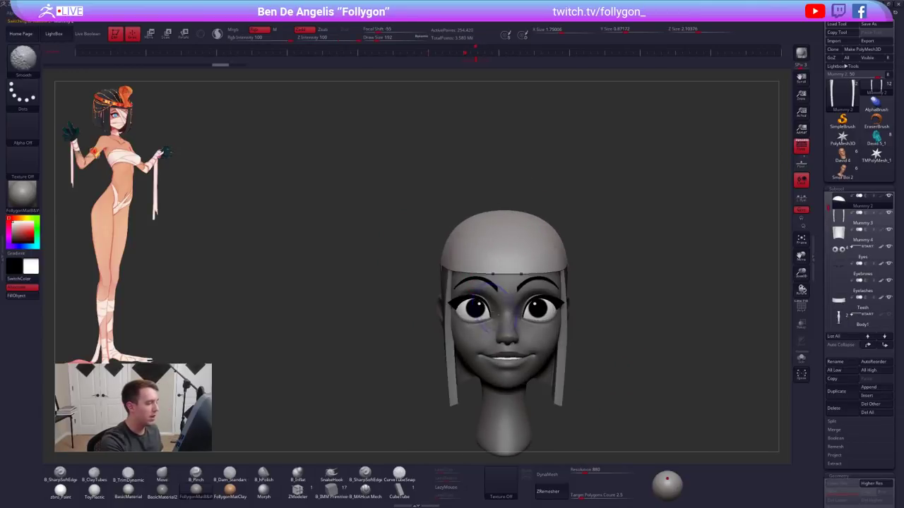
alt+right_drag(501, 311, 500, 265)
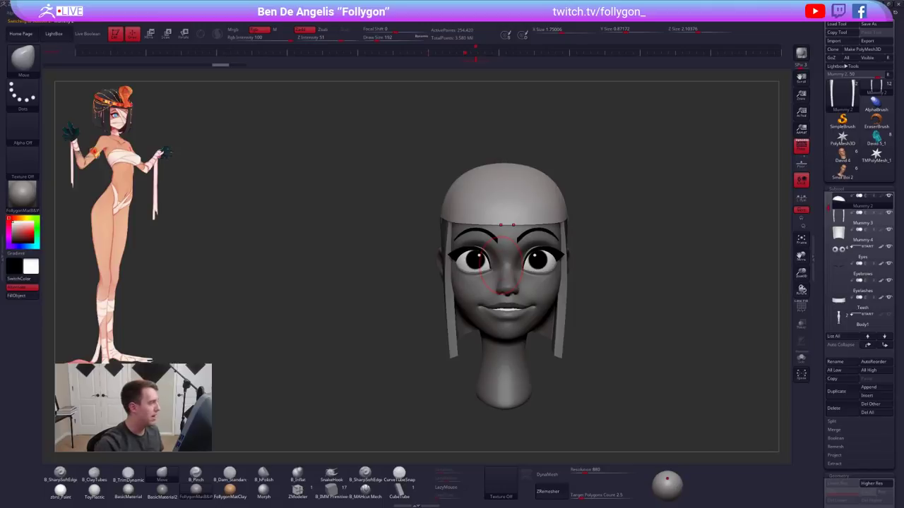
Sample the dark hair colour from the reference image with Spotlight and switch to the Standard brush
key(z)
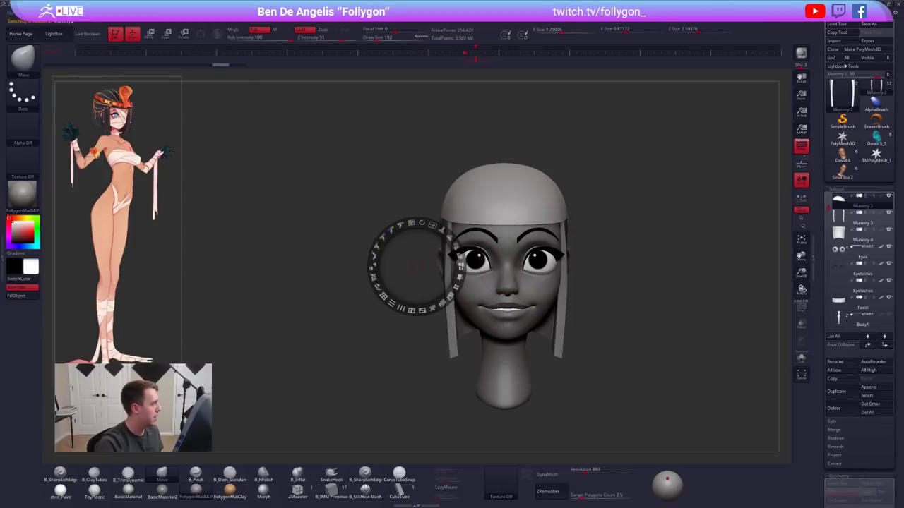
key(c)
key(z)
key(b)
key(s)
key(t)
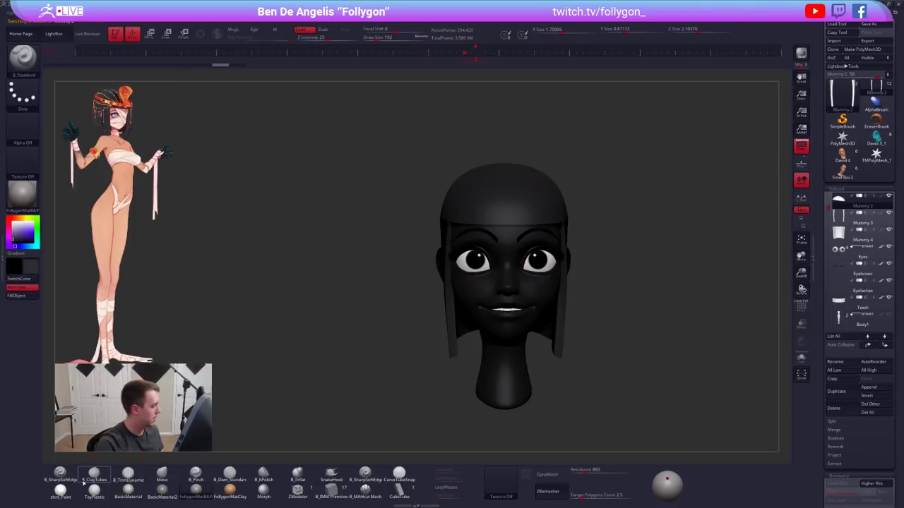
Choose the zbro_Paint material and fill the skull cap with the dark hair colour and material using the Mrgb channel
click(61, 490)
click(260, 30)
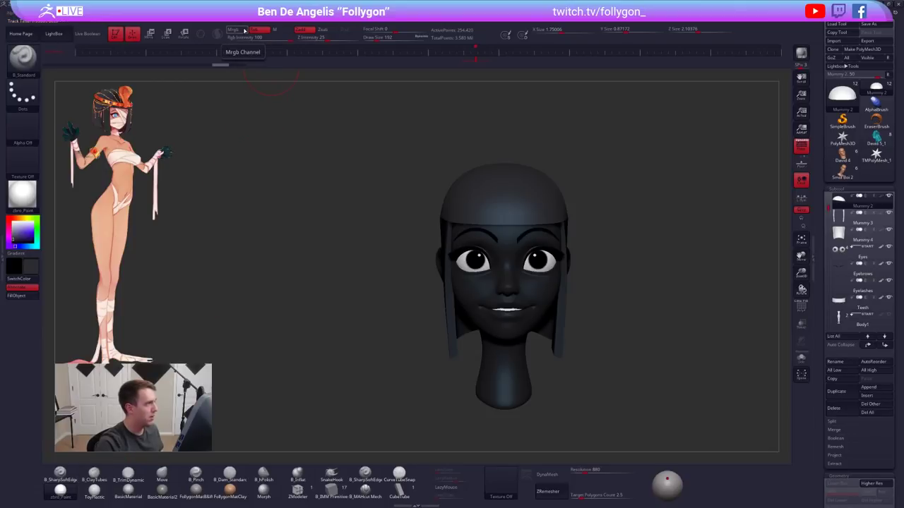
click(243, 31)
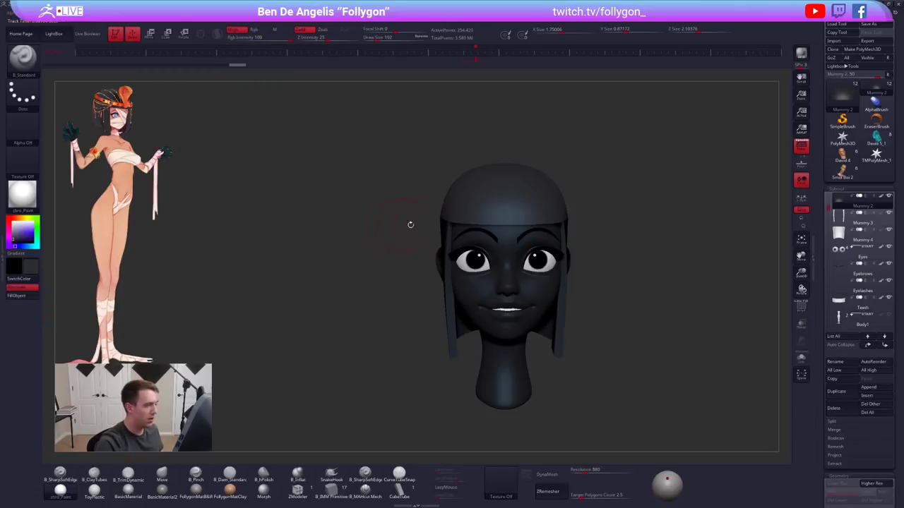
Fill the side strands and the back hair piece with the same dark colour and material
drag(410, 221, 231, 288)
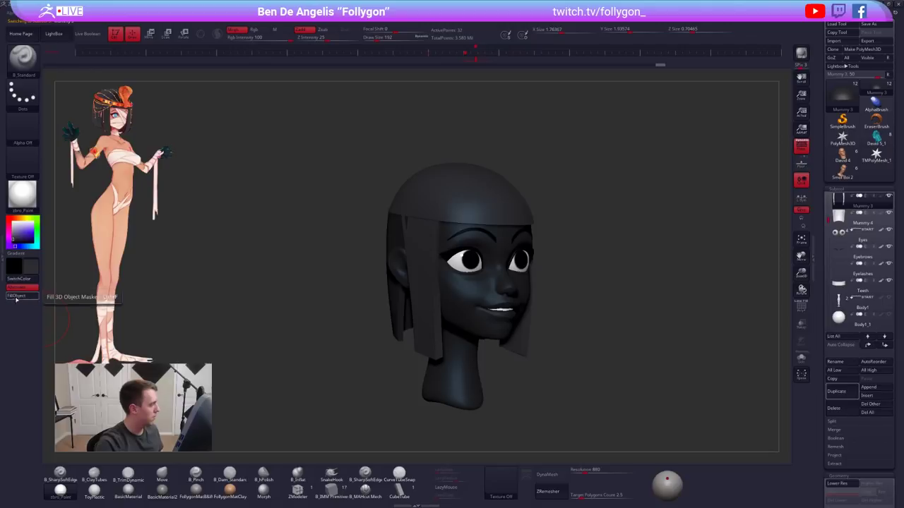
alt+click(392, 235)
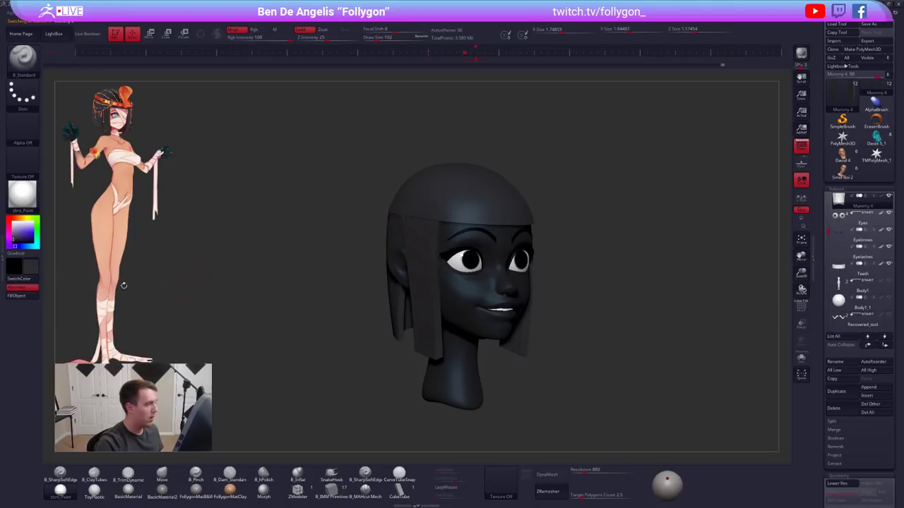
click(27, 296)
alt+drag(309, 289, 305, 228)
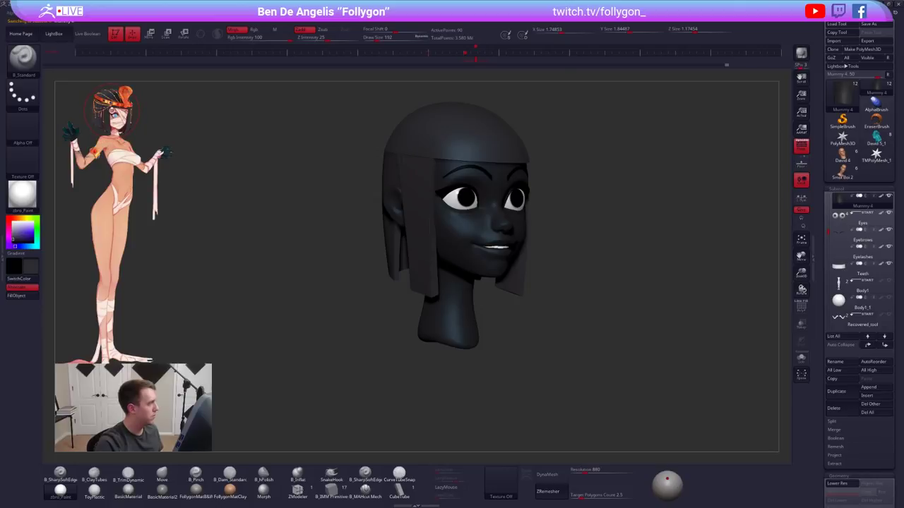
Sample a skin tone from the body of the reference character with Spotlight
key(shift+z)
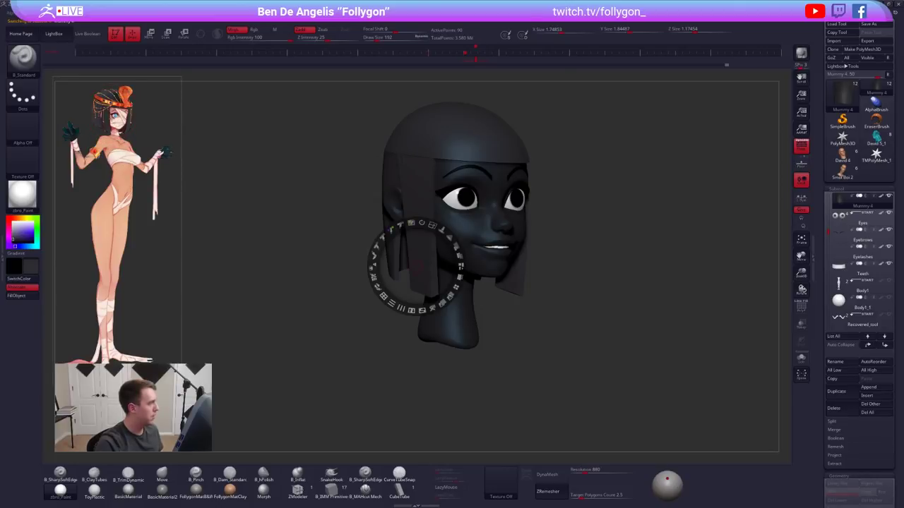
key(c)
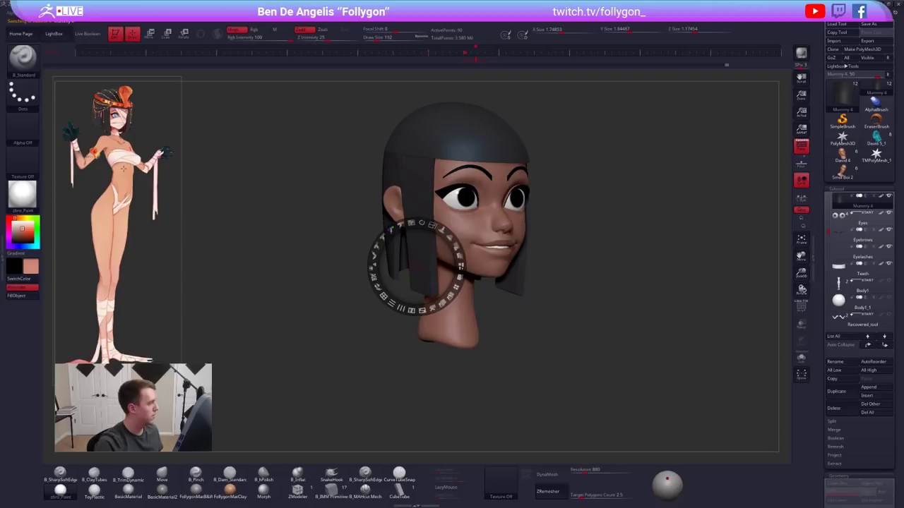
key(c)
key(z)
shift+drag(300, 224, 349, 222)
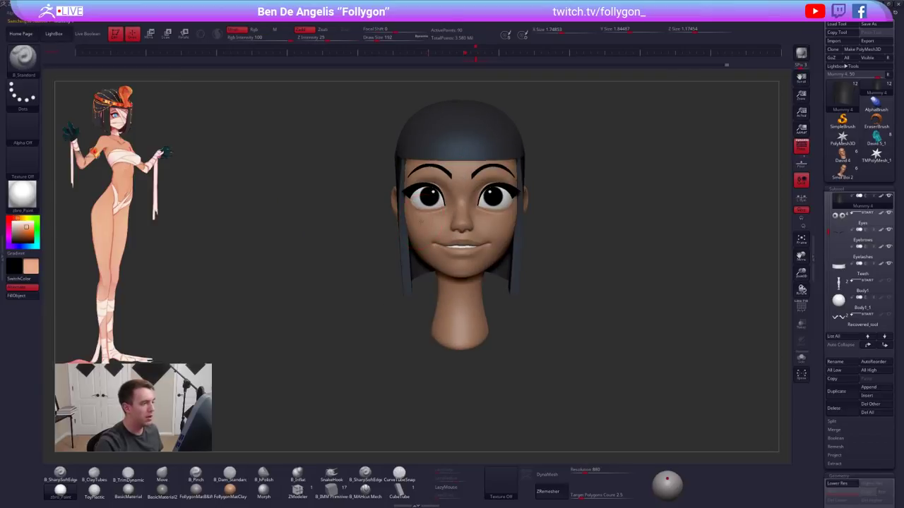
Select the head and resample its skin tone from the reference character with Spotlight
alt+click(420, 221)
alt+drag(665, 225, 666, 250)
key(z)
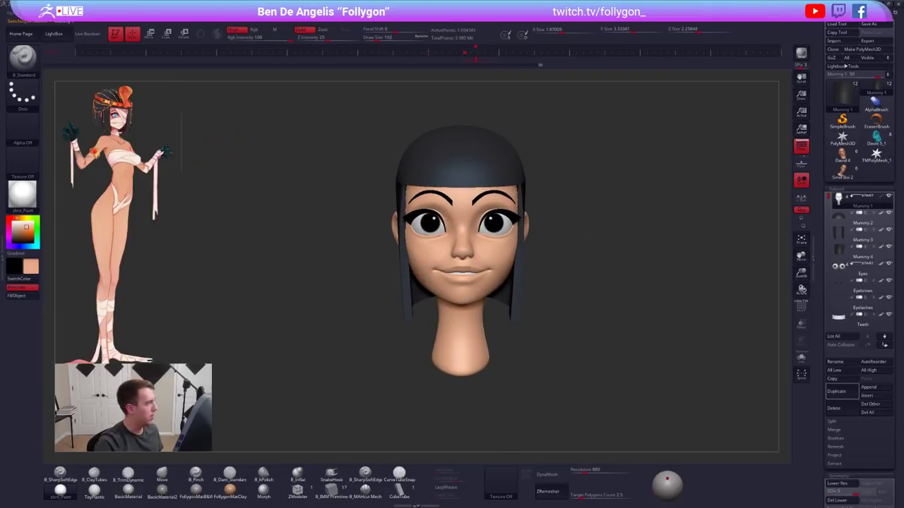
key(c)
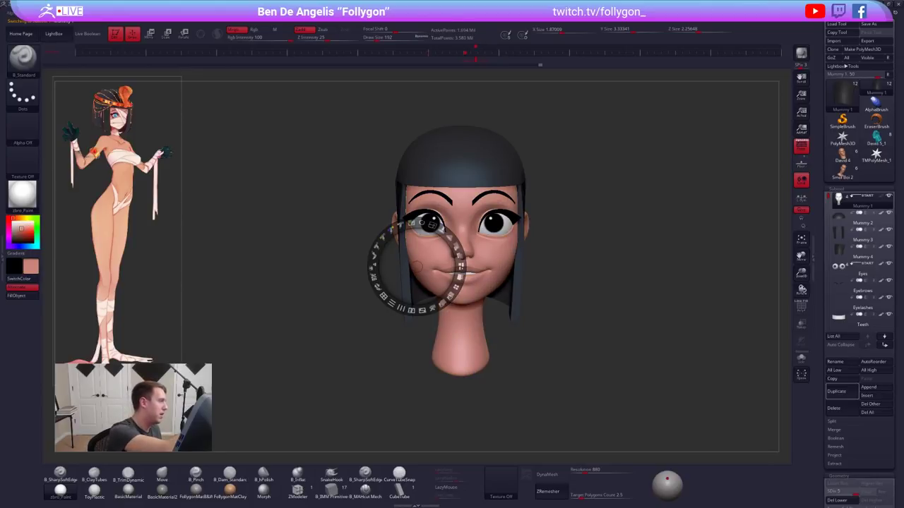
key(z)
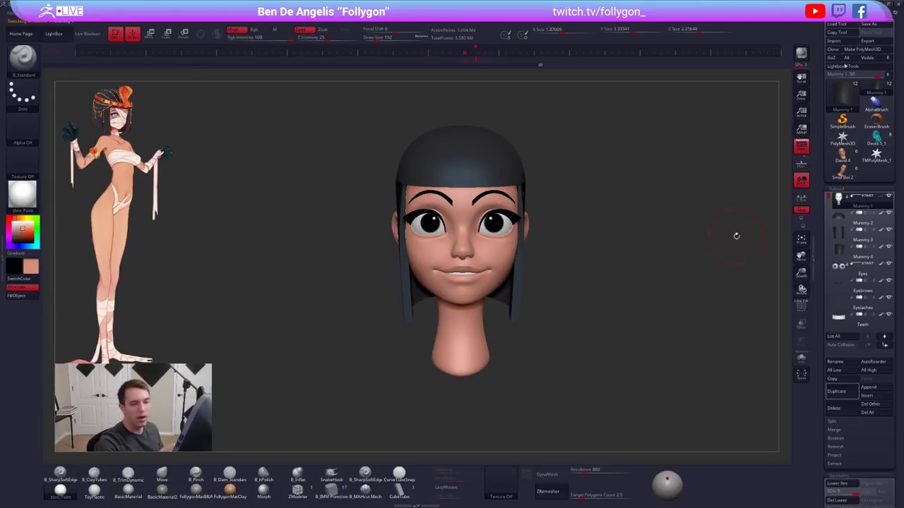
Turn on the head's polypaint display in the subtool list
click(881, 198)
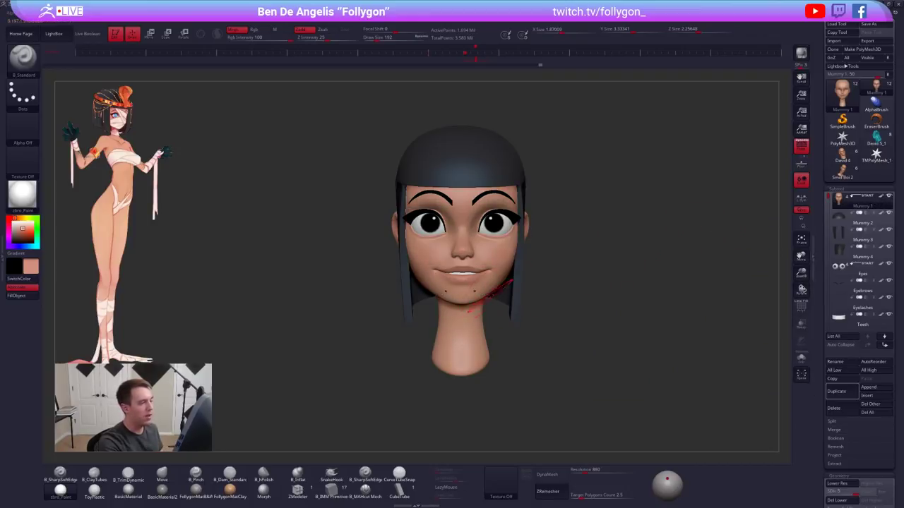
right_drag(474, 291, 483, 332)
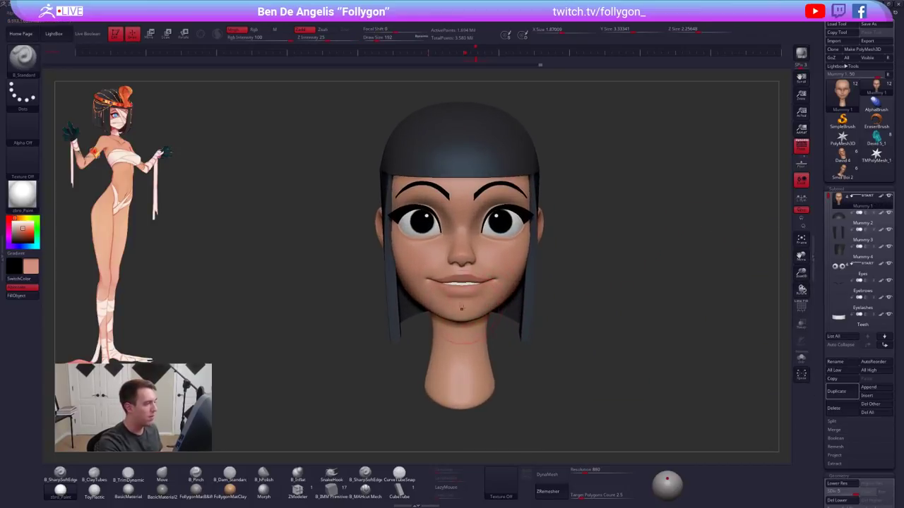
key(alt+s)
key(alt+s)
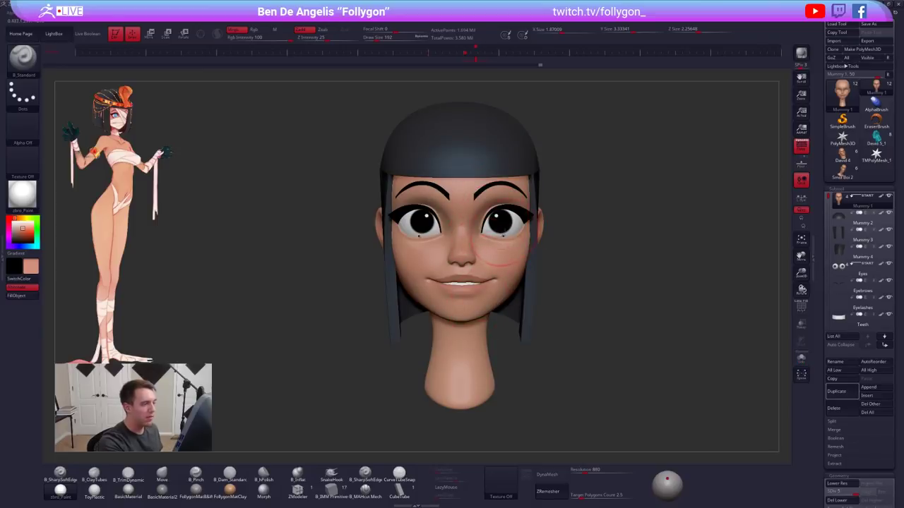
Insert an edge loop running lengthwise down the middle of the side hair strands with the ZModeler brush
key(space)
right_drag(483, 240, 510, 270)
key(space)
drag(500, 280, 510, 281)
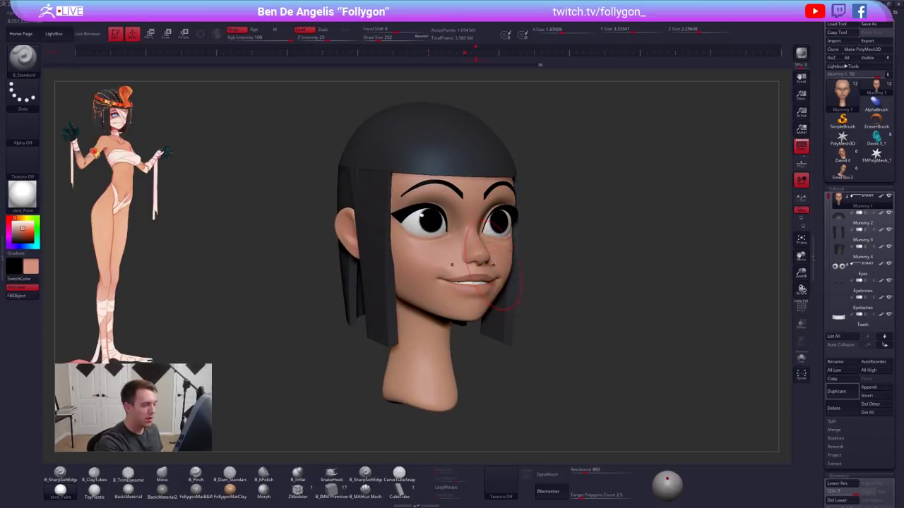
mouse_move(493, 264)
right_down()
mouse_move(472, 304)
mouse_move(485, 329)
mouse_move(406, 319)
mouse_move(454, 328)
right_up()
alt+click(406, 319)
key(shift+d)
click(298, 492)
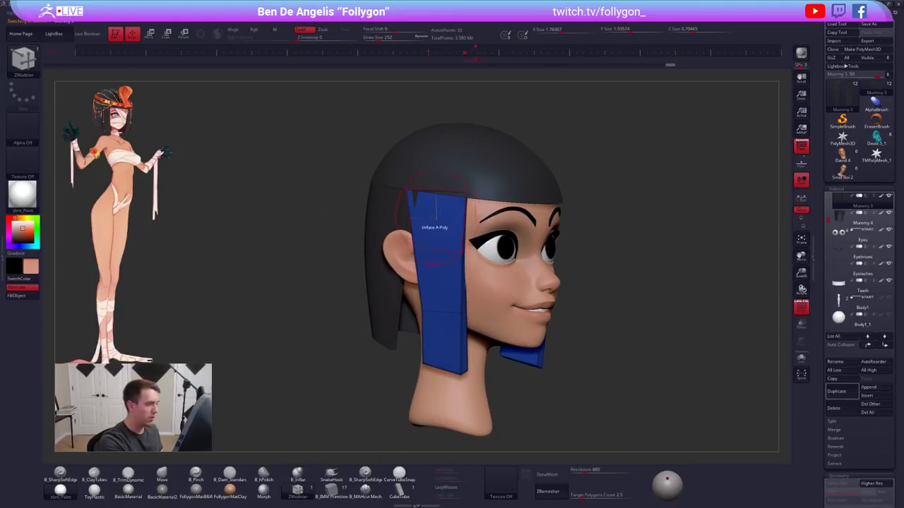
key(space)
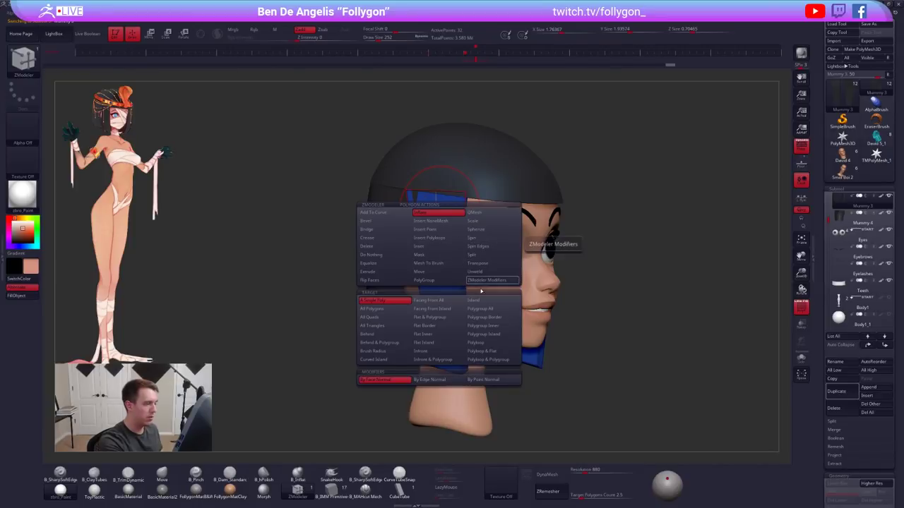
click(487, 346)
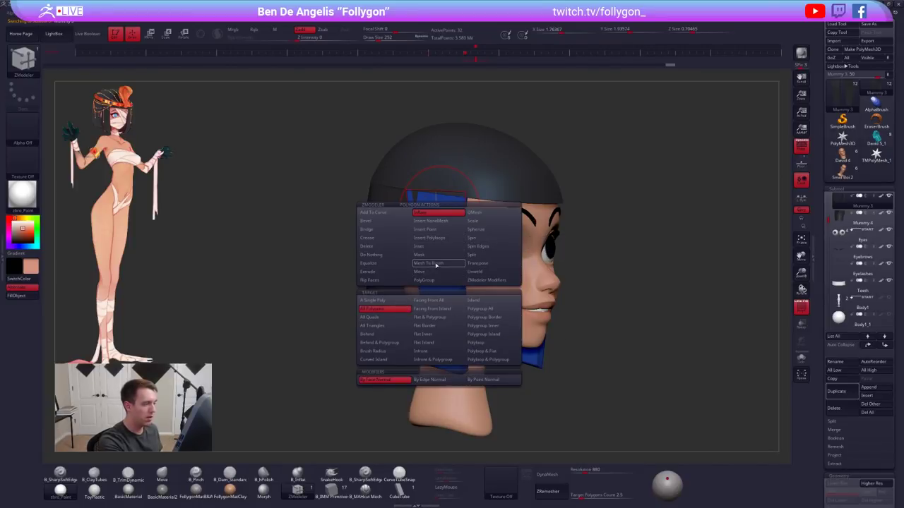
click(441, 238)
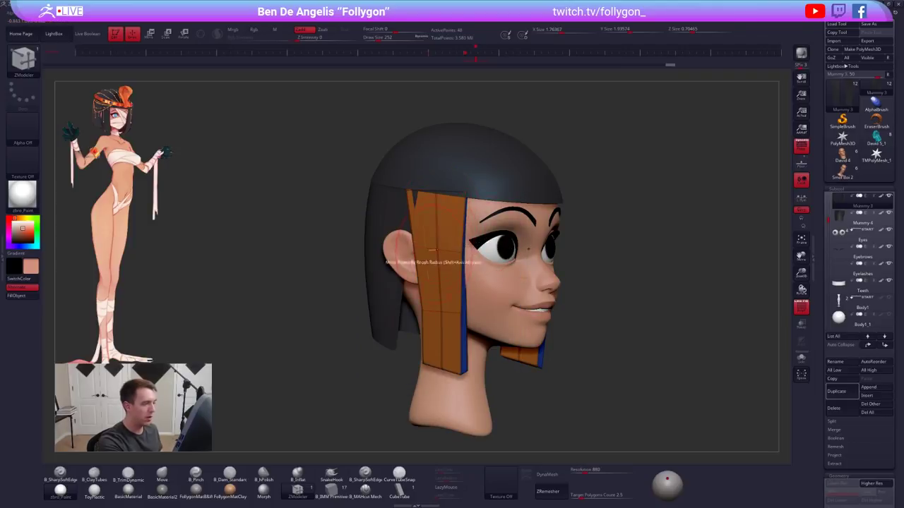
key(space)
key(d)
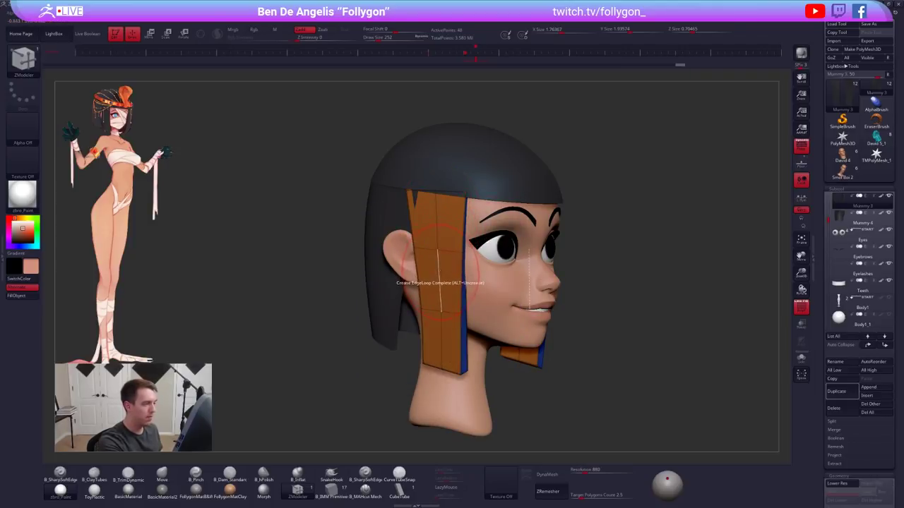
Switch to the Move brush and select the back hair piece with its polyframe display turned off
mouse_move(440, 281)
right_down()
mouse_move(458, 235)
mouse_move(425, 222)
right_up()
key(b)
key(m)
key(v)
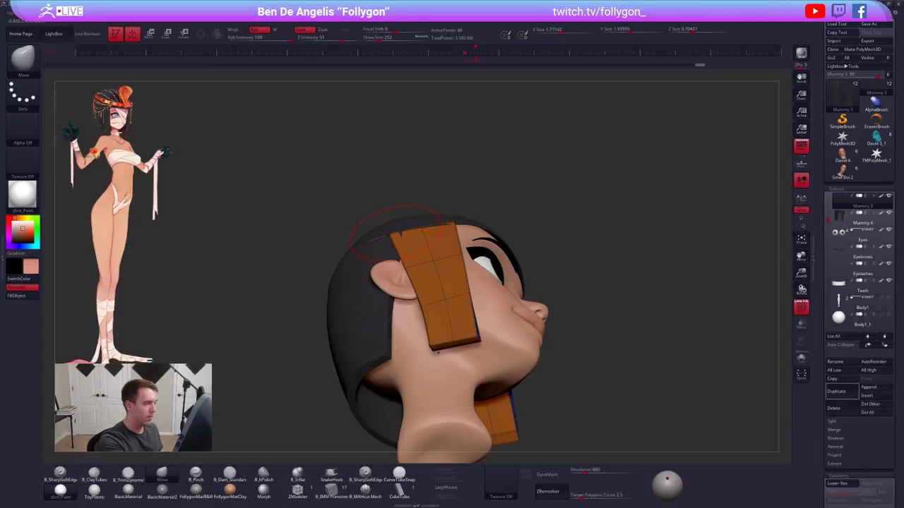
alt+click(373, 243)
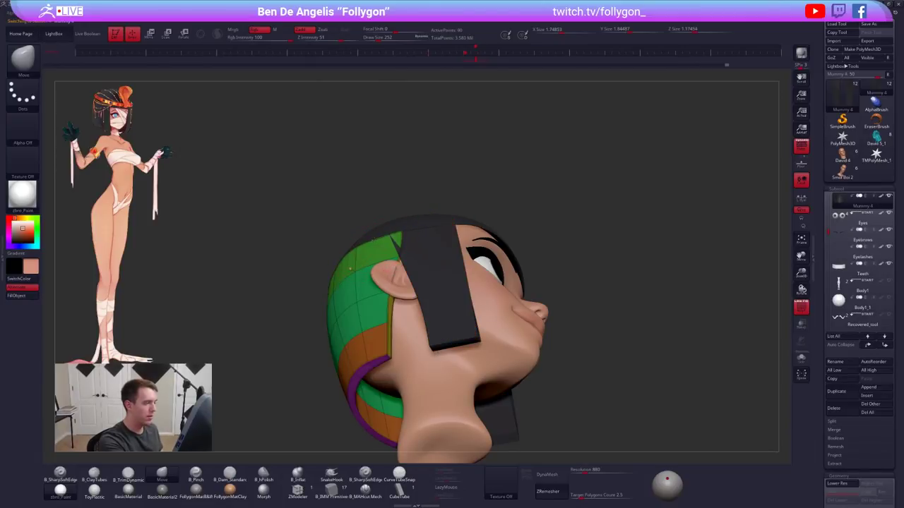
key(shift+f)
Examine the silhouette of the hair around the face and ears from the front, three-quarter and side views
right_drag(405, 247, 346, 318)
ctrl+right_drag(482, 309, 488, 268)
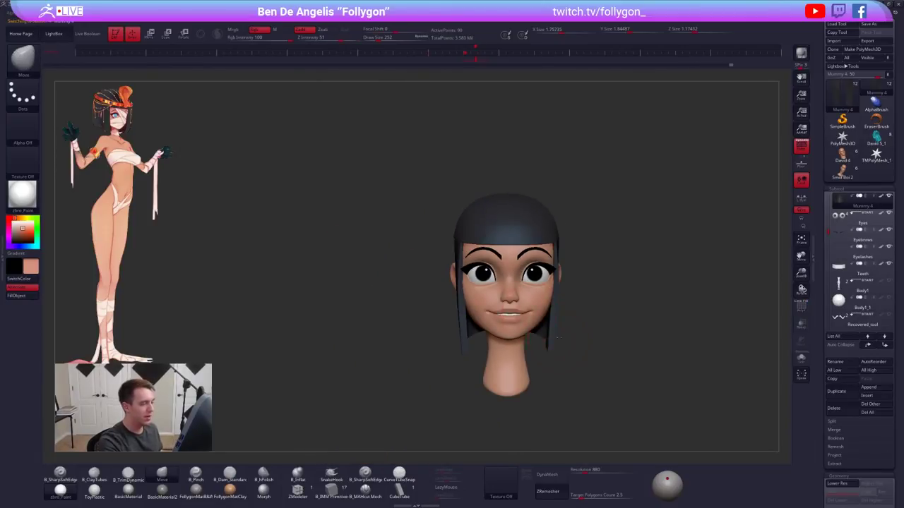
alt+right_drag(519, 370, 522, 283)
right_drag(522, 283, 576, 312)
right_drag(635, 301, 557, 335)
right_drag(501, 337, 523, 344)
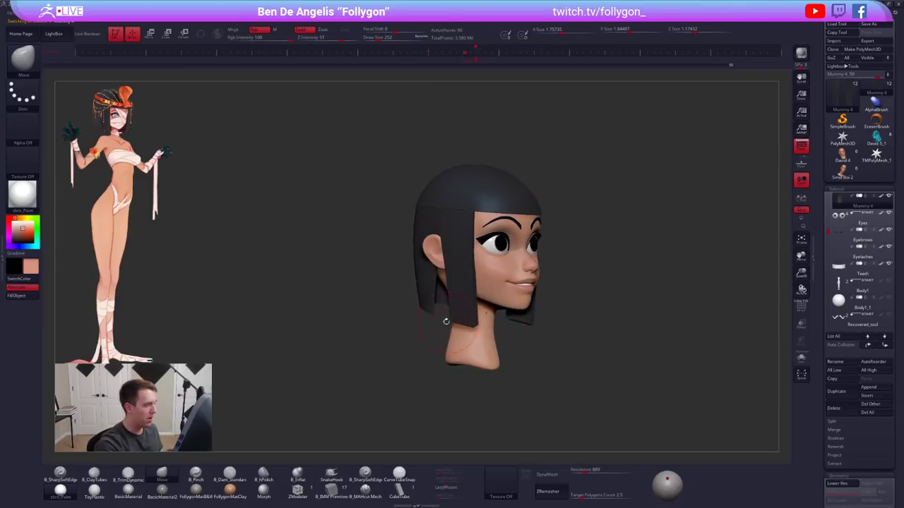
right_drag(461, 317, 516, 315)
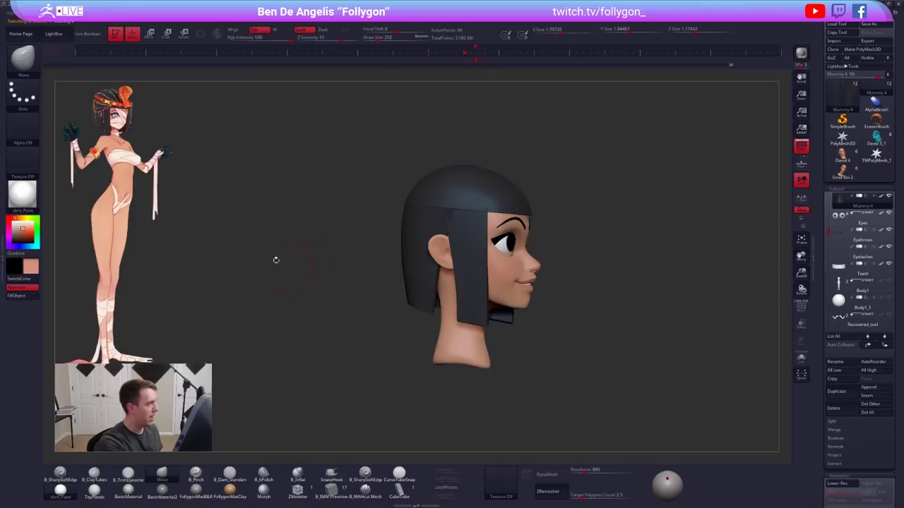
shift+right_drag(421, 293, 449, 288)
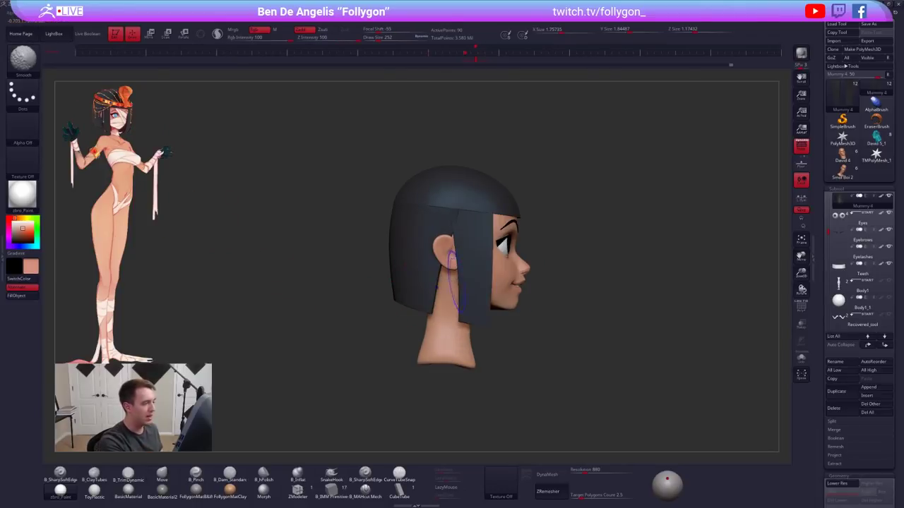
Widen the side hair strands by pulling their back edges towards the ears with the Move brush and adjusting the lower corners
alt+click(474, 285)
key(ctrl+shift+d)
key(s)
drag(464, 269, 454, 264)
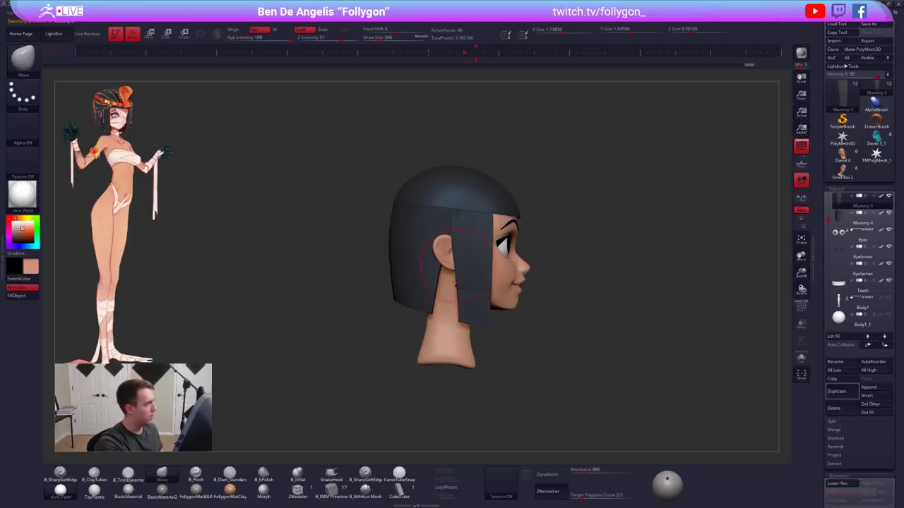
mouse_move(458, 276)
mouse_down()
mouse_move(459, 314)
mouse_move(448, 253)
mouse_up()
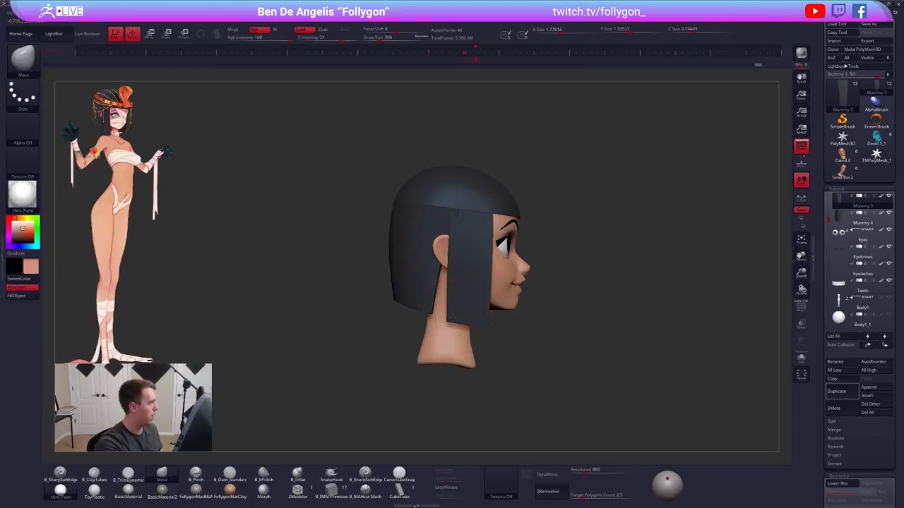
mouse_move(450, 316)
mouse_down()
mouse_move(485, 324)
mouse_move(457, 304)
mouse_up()
key(shift+f)
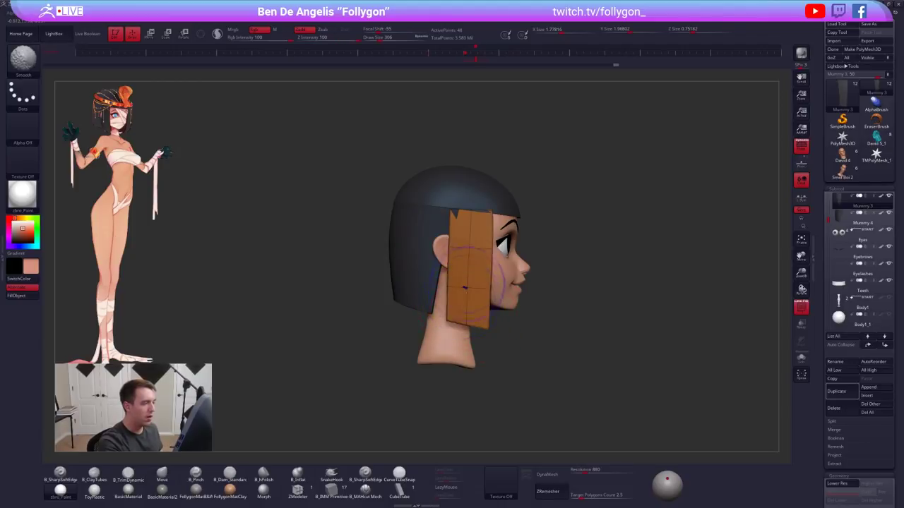
key(shift+f)
key(shift+f)
Pull the front edge of the back hair piece forward below the ear, narrowing the gap to the side strand
alt+click(429, 300)
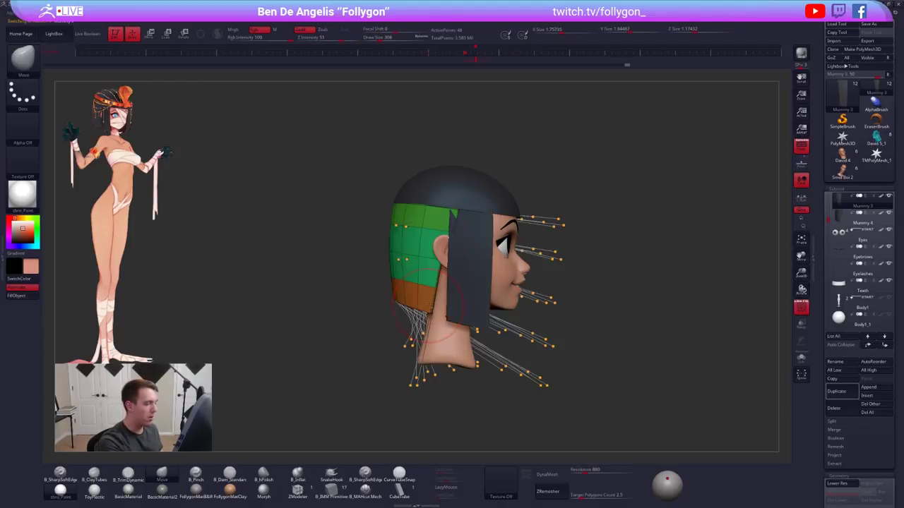
mouse_move(432, 314)
right_down()
mouse_move(459, 327)
mouse_move(433, 314)
right_up()
key(shift+d)
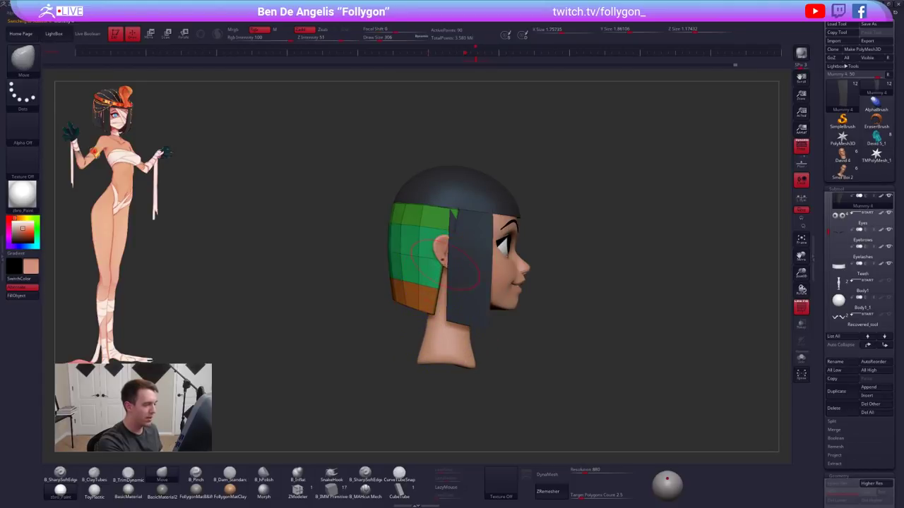
key(s)
drag(441, 313, 446, 298)
key(space)
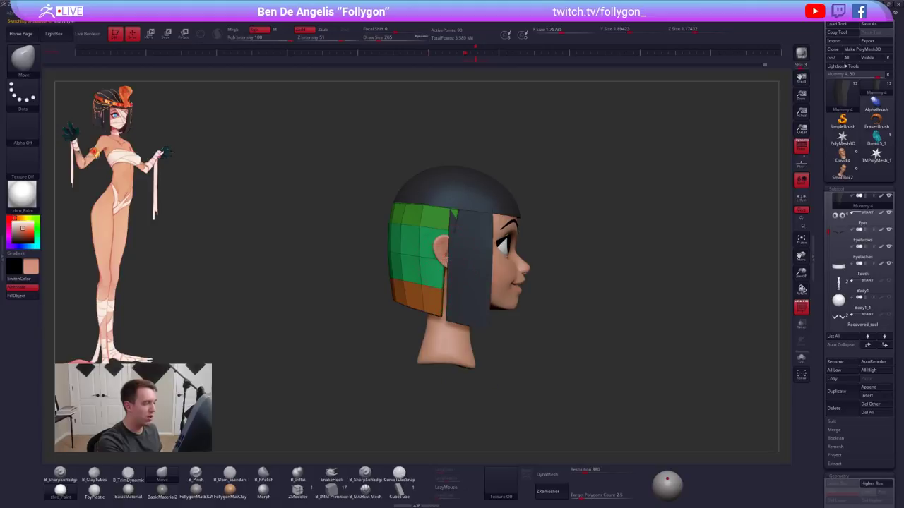
key(d)
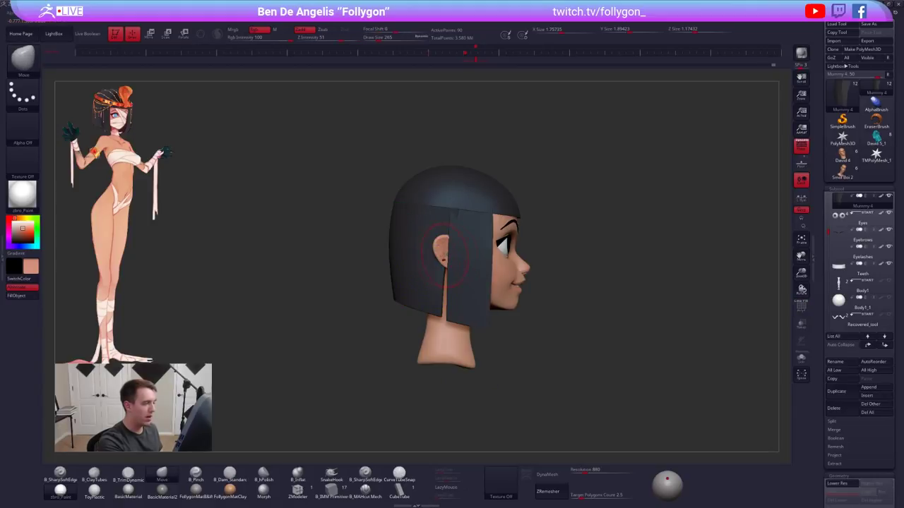
key(space)
drag(443, 320, 449, 320)
Push the sides of the back hair piece outward around the ears from behind with a larger Move brush
mouse_move(400, 335)
mouse_down()
mouse_move(487, 318)
mouse_move(526, 329)
mouse_up()
drag(482, 261, 486, 270)
key(space)
drag(482, 311, 505, 298)
key(space)
drag(481, 268, 484, 268)
drag(521, 302, 542, 302)
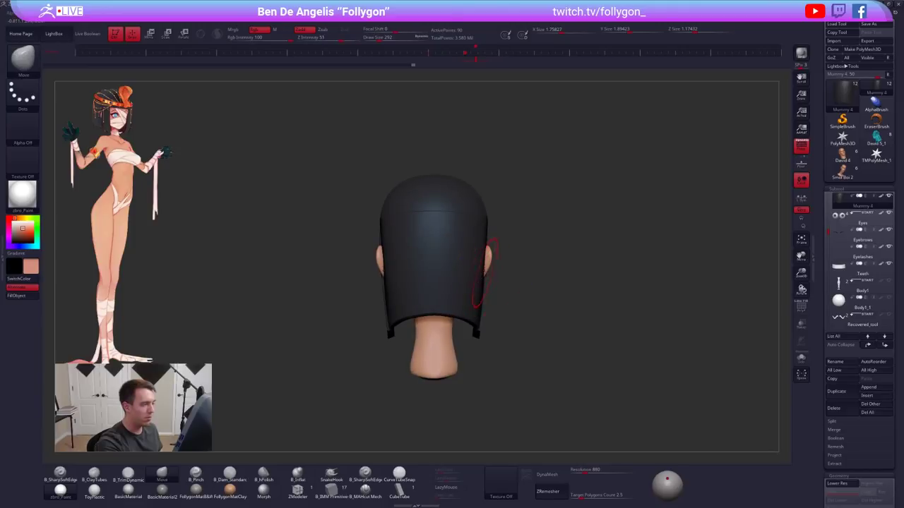
key(space)
drag(482, 264, 485, 264)
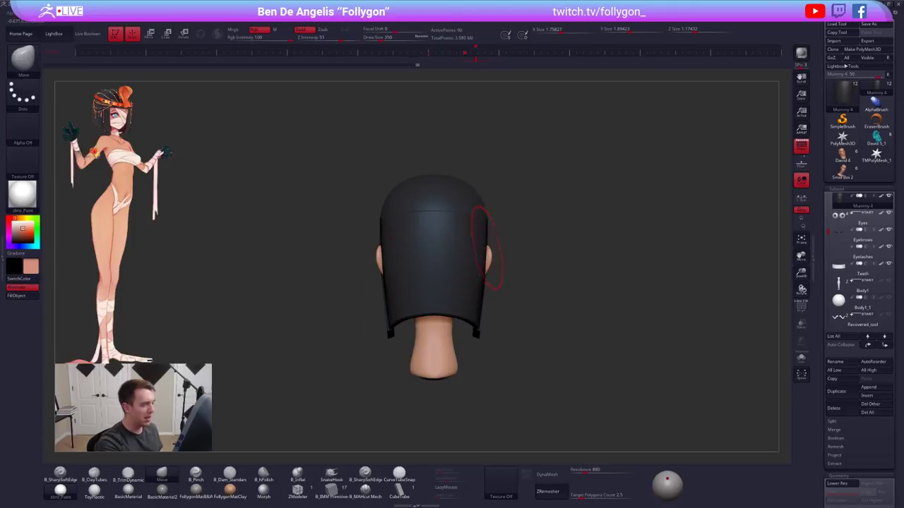
mouse_move(487, 265)
mouse_down()
mouse_move(505, 289)
mouse_move(496, 299)
mouse_move(555, 357)
mouse_move(485, 328)
mouse_up()
key(space)
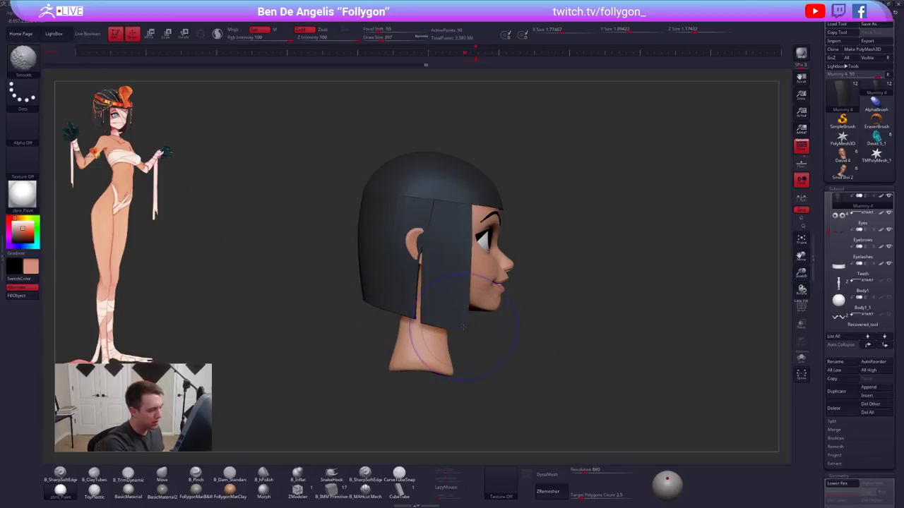
Pull the lower edges of the back hair and the side strands slightly further down with the Move brush
key(shift+f)
key(shift+f)
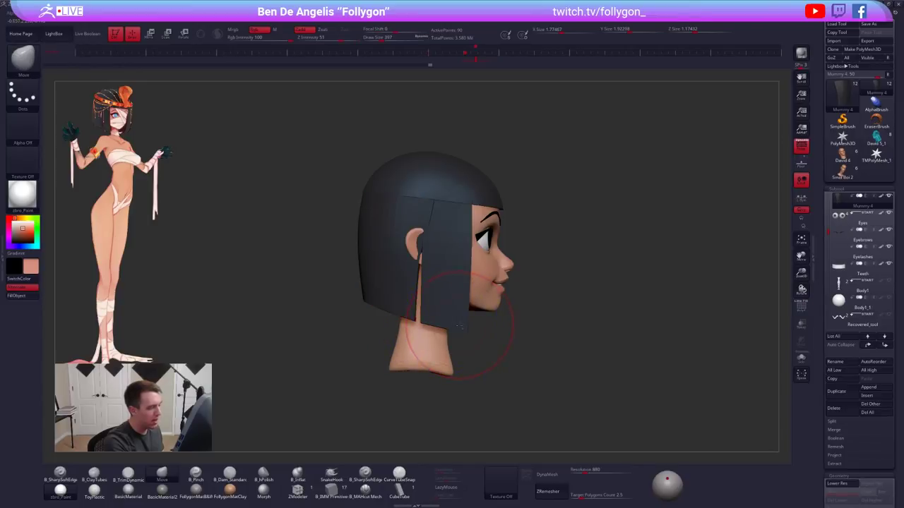
alt+click(461, 329)
drag(428, 318, 428, 324)
drag(544, 335, 462, 333)
mouse_move(572, 268)
alt+mouse_down()
mouse_move(523, 274)
mouse_move(516, 297)
mouse_move(527, 315)
mouse_move(523, 298)
alt+mouse_up()
key(s)
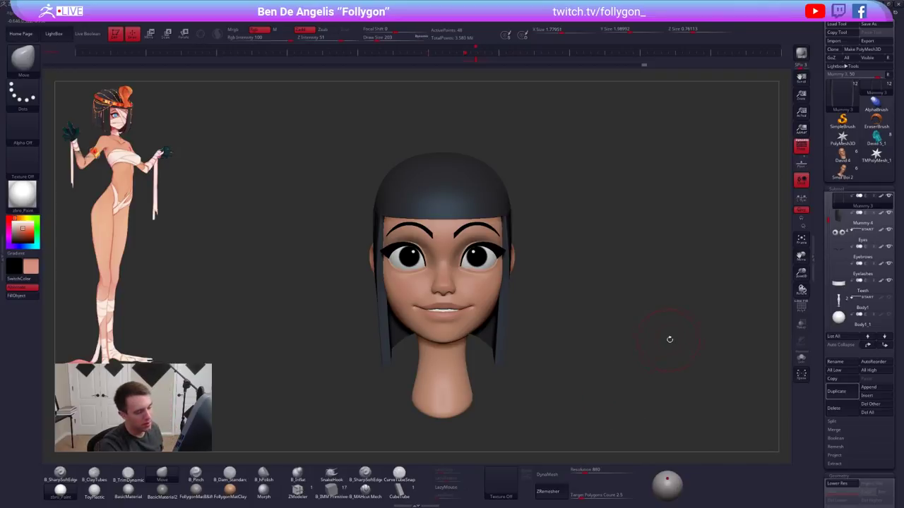
key(space)
drag(670, 339, 664, 339)
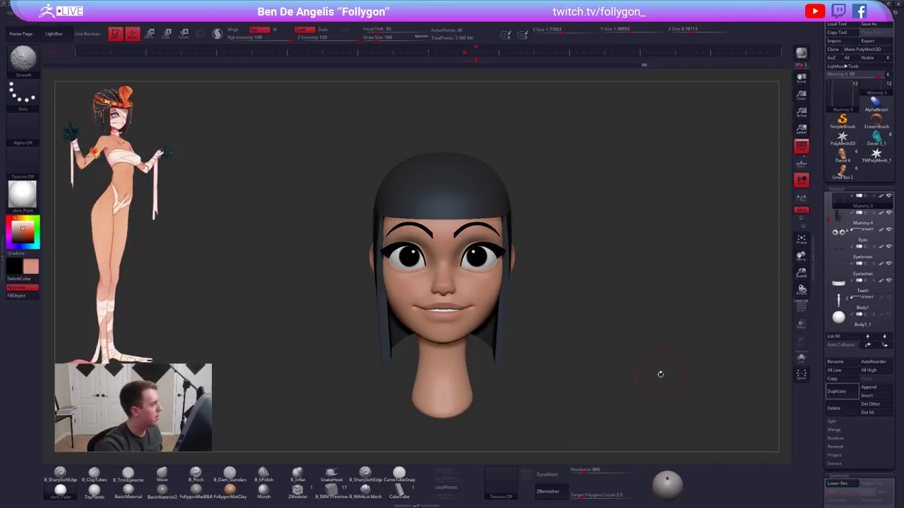
drag(659, 373, 671, 365)
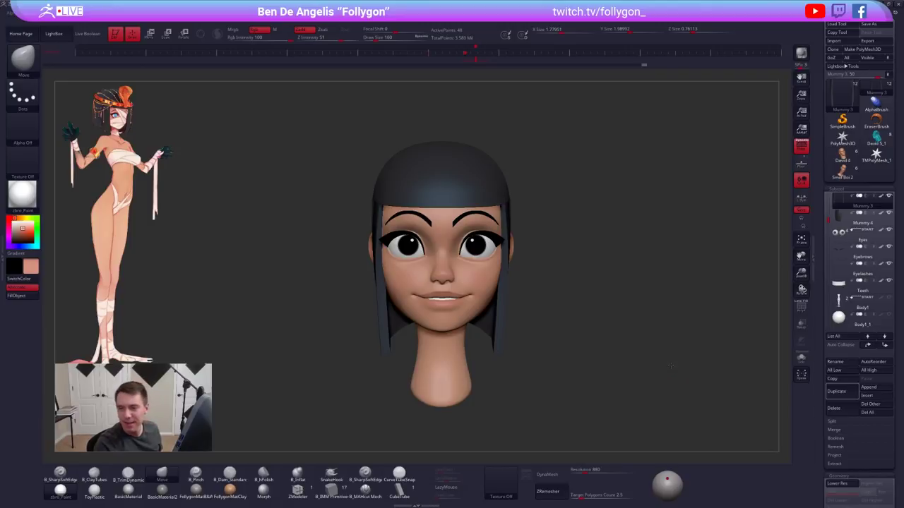
alt+drag(670, 366, 667, 347)
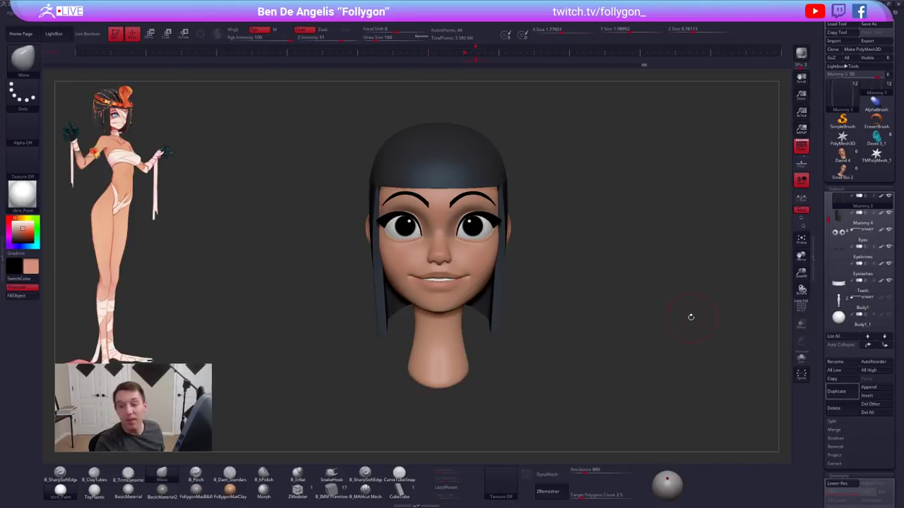
mouse_move(559, 273)
mouse_down()
mouse_move(462, 216)
mouse_move(509, 254)
mouse_move(558, 267)
mouse_up()
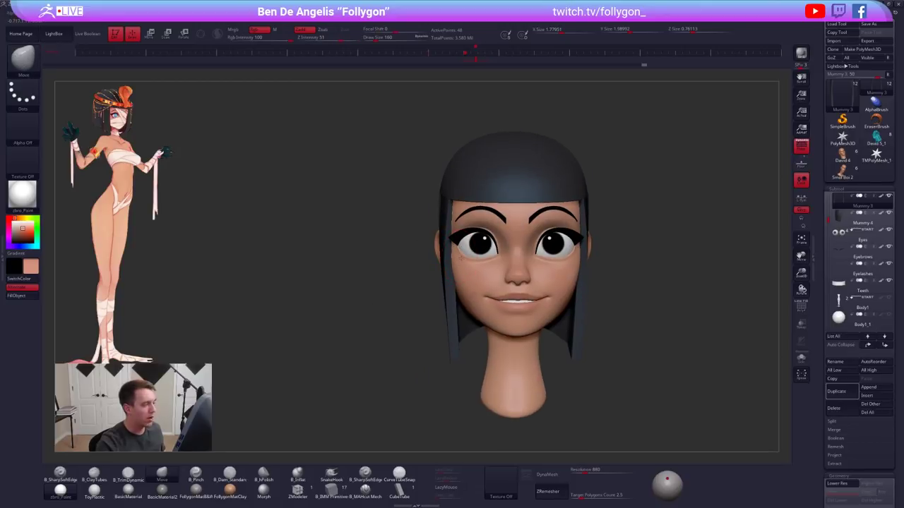
Isolate the head without perspective distortion and switch to the TrimDynamic brush
alt+click(557, 267)
key(alt+s)
right_drag(574, 256, 560, 214)
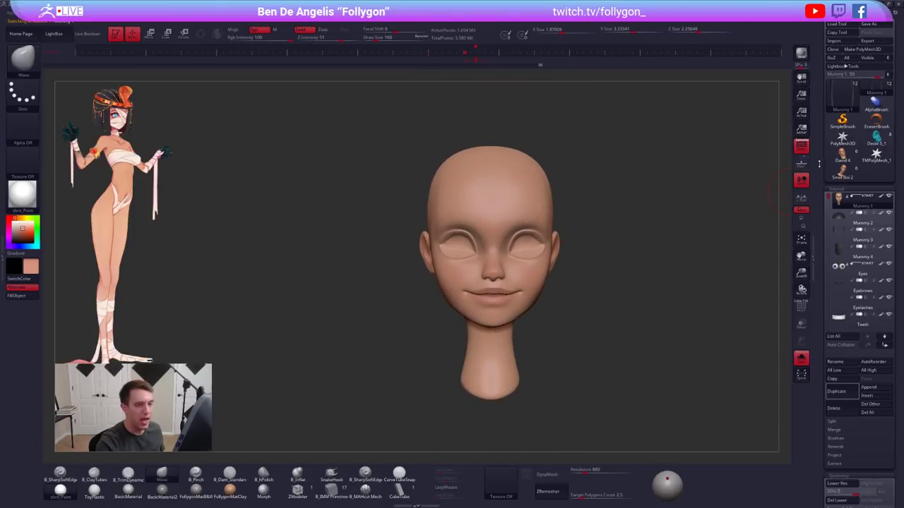
click(802, 146)
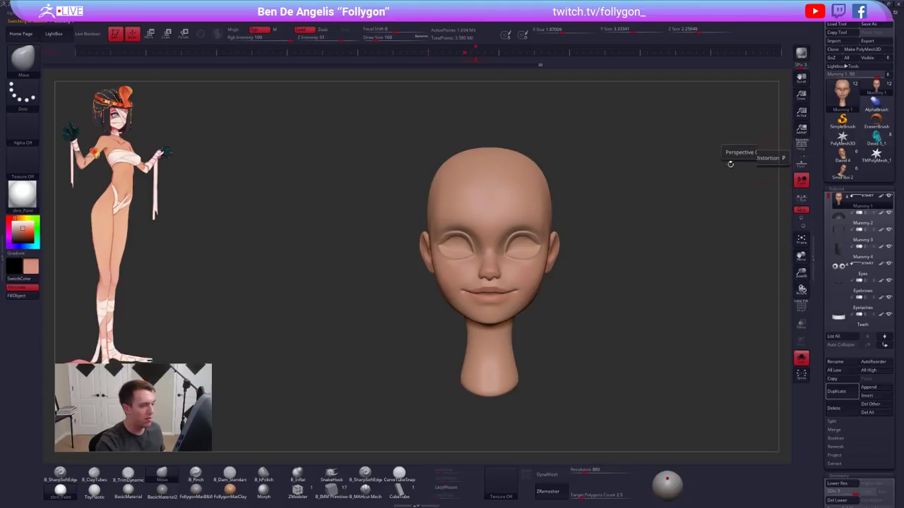
right_drag(604, 204, 566, 277)
drag(564, 279, 587, 284)
mouse_move(607, 277)
mouse_down()
mouse_move(570, 233)
mouse_move(517, 237)
mouse_move(516, 297)
mouse_up()
key(3)
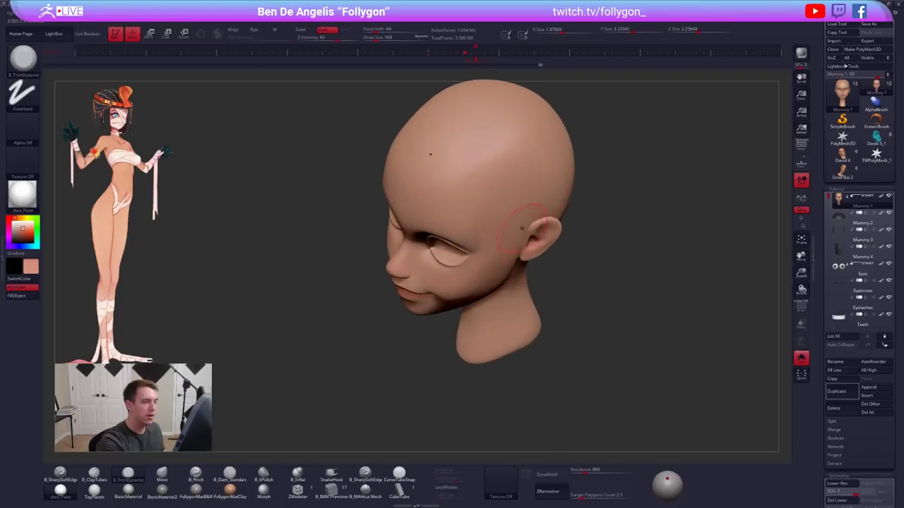
click(381, 37)
Mask the ears with a lasso selection and step the head down to subdivision level 1
mouse_move(593, 212)
alt+mouse_down()
mouse_move(587, 282)
mouse_move(580, 243)
alt+mouse_up()
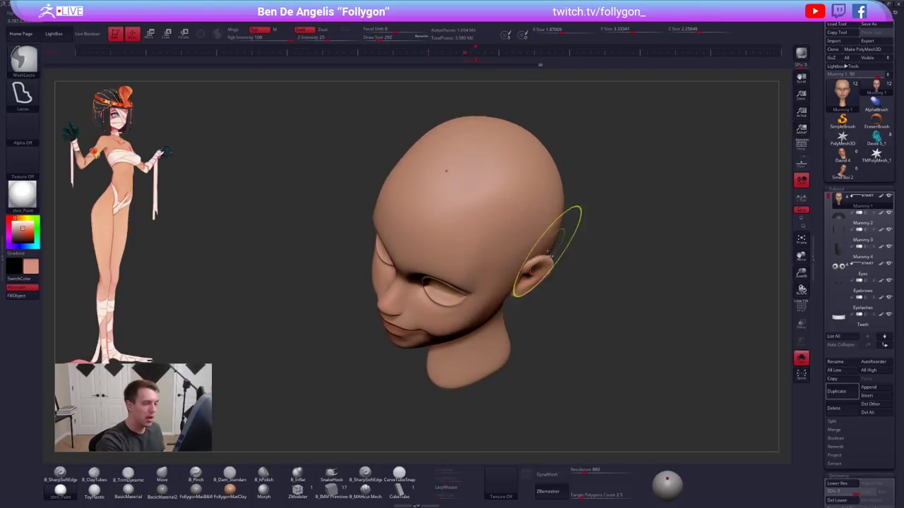
mouse_move(518, 272)
ctrl+mouse_down()
mouse_move(592, 295)
mouse_move(591, 241)
ctrl+mouse_up()
key(shift+d)
key(shift+d)
key(shift+d)
key(shift+d)
Soften the ear mask and check it by inverting it, leaving the ears masked and the skull free
ctrl+click(514, 246)
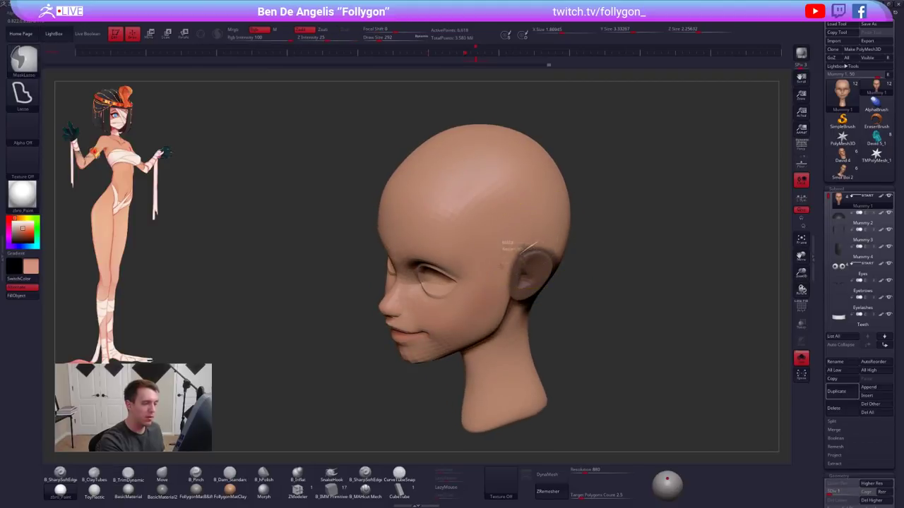
ctrl+click(540, 265)
ctrl+click(580, 260)
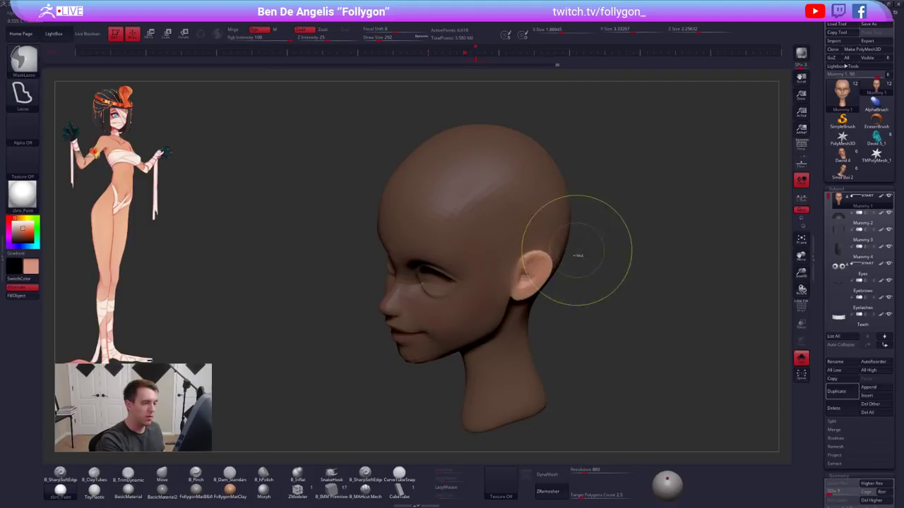
ctrl+click(578, 255)
Flatten the sides of the skull above the masked ears with a large TrimDynamic brush
mouse_move(578, 255)
mouse_down()
mouse_move(598, 246)
mouse_move(542, 224)
mouse_up()
key(s)
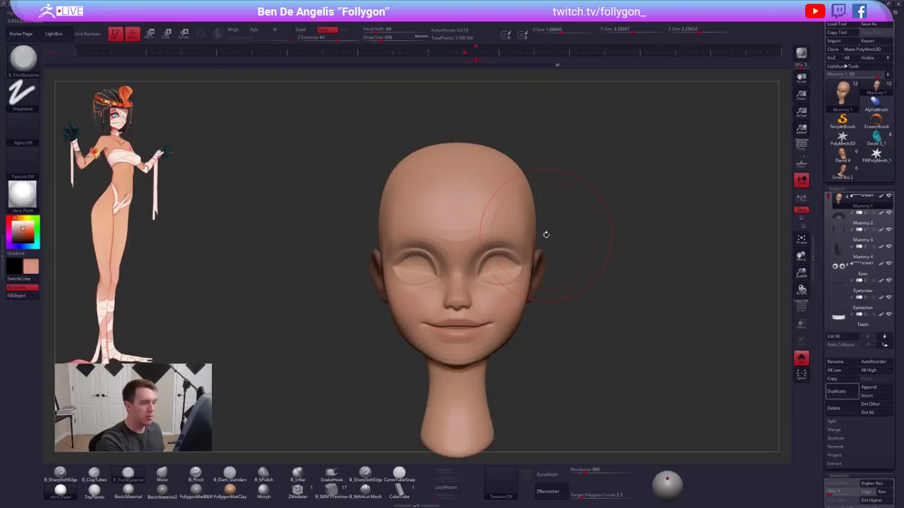
key(space)
mouse_move(555, 267)
mouse_down()
mouse_move(538, 258)
mouse_move(511, 204)
mouse_up()
drag(592, 247, 593, 276)
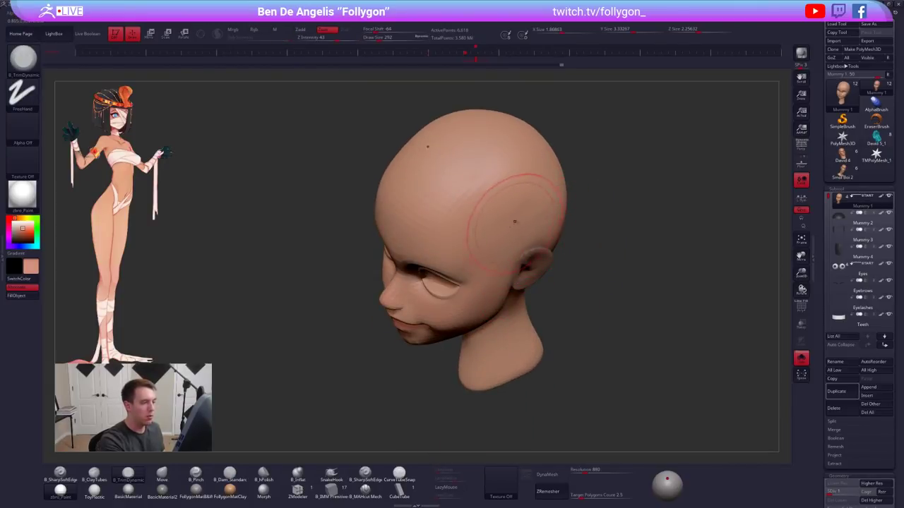
Step the head up to subdivision level 2 and refine the temple area above the ears with smoothing and a smaller TrimDynamic brush
key(ctrl+d)
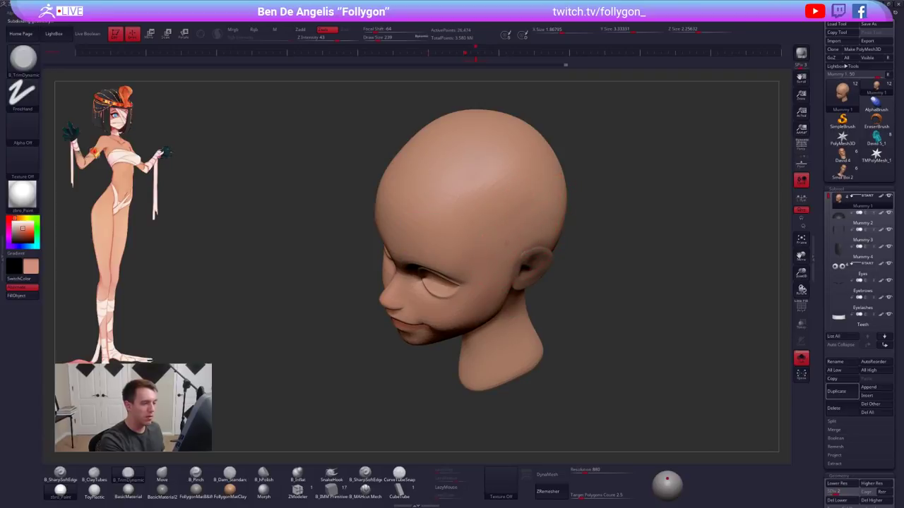
key(shift)
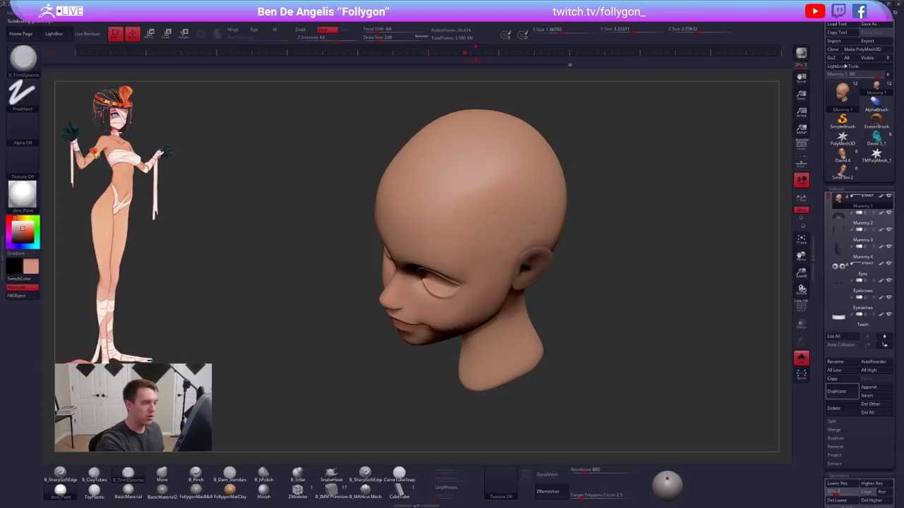
shift+right_drag(519, 217, 524, 236)
right_click(535, 216)
right_click(524, 235)
drag(523, 236, 501, 232)
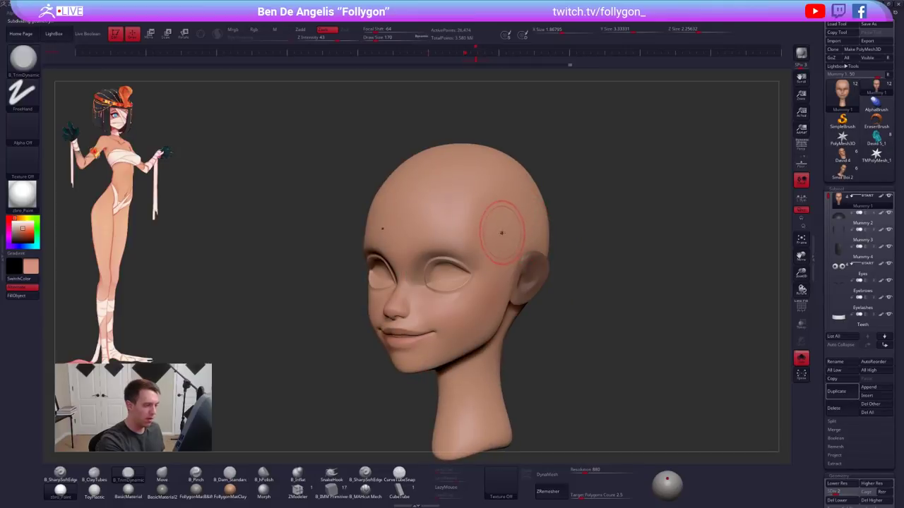
mouse_move(494, 277)
right_down()
mouse_move(507, 278)
mouse_move(490, 289)
mouse_move(549, 267)
right_up()
right_click(549, 261)
drag(551, 257, 559, 256)
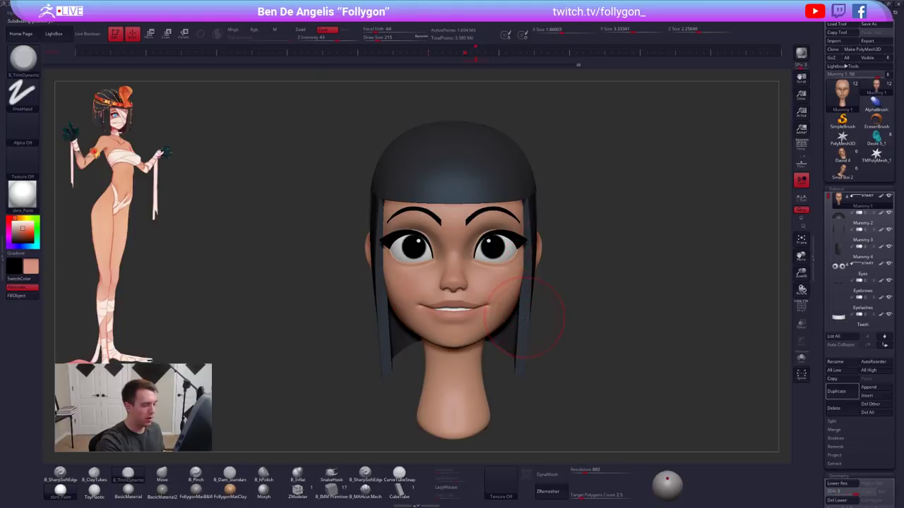
Check the head's wireframe and polygroups, and make the side hair strands the active subtool
alt+right_drag(524, 334, 542, 322)
key(shift+f)
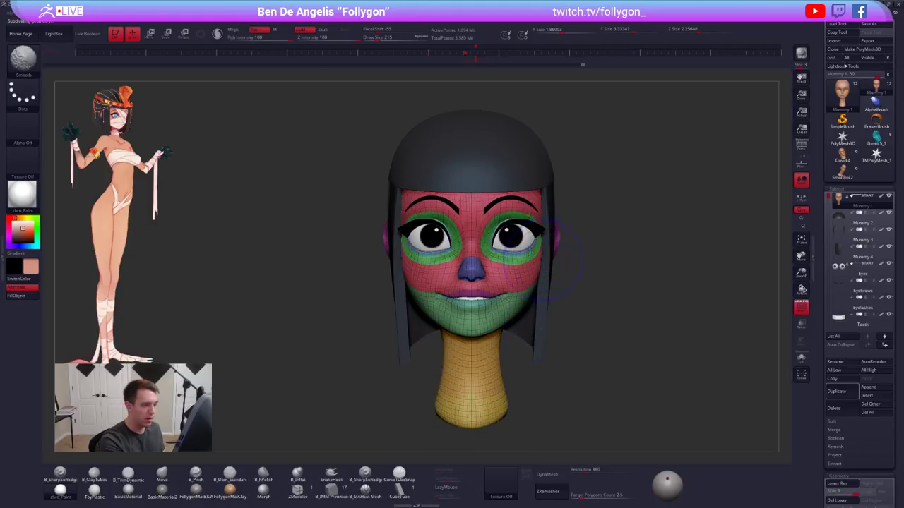
alt+click(543, 290)
key(shift+f)
right_click(546, 244)
right_drag(542, 244, 551, 243)
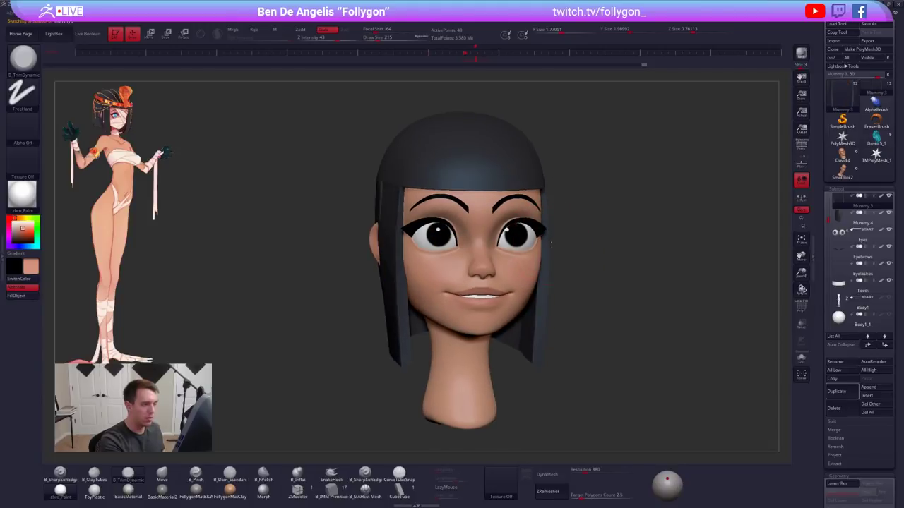
Nudge the side hair strands with the Move brush and reduce the draw size to 181
key(b)
key(m)
key(v)
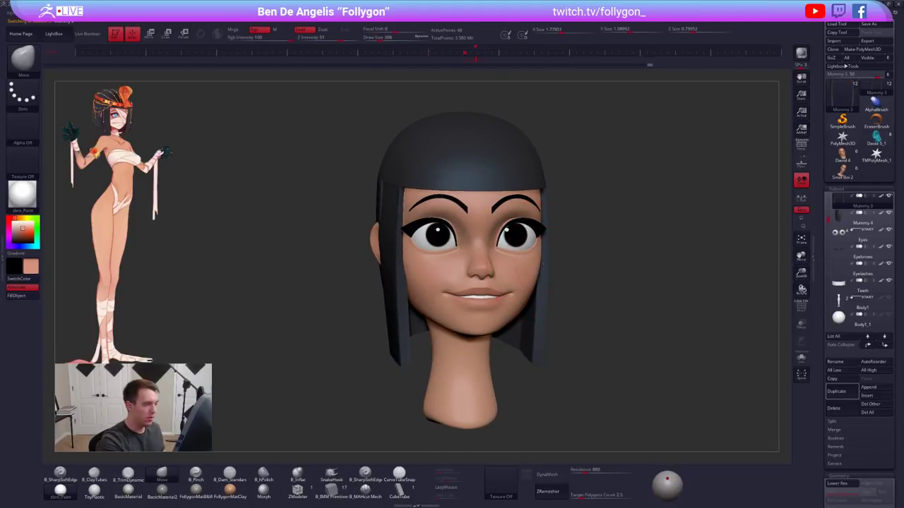
right_drag(548, 281, 507, 300)
key(space)
drag(540, 255, 536, 255)
mouse_move(552, 317)
right_down()
mouse_move(545, 318)
mouse_move(557, 338)
right_up()
key(space)
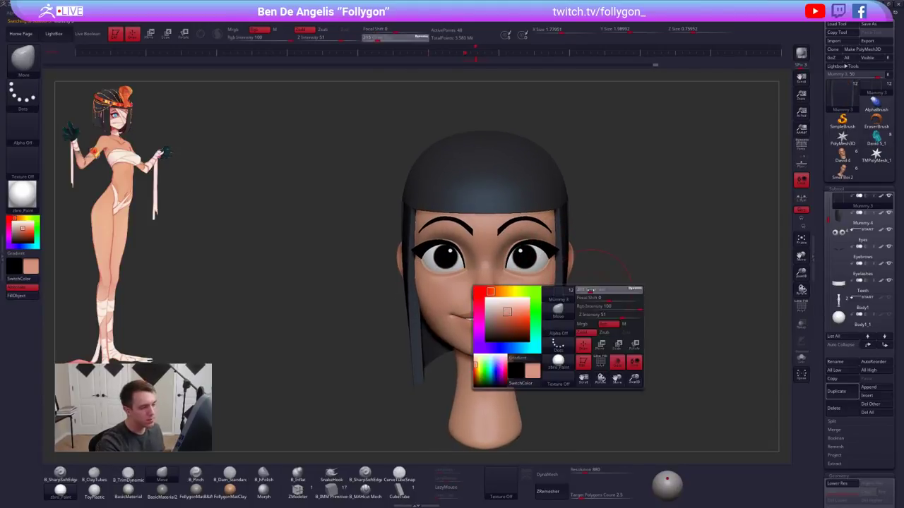
drag(592, 294, 587, 294)
ctrl+right_drag(586, 361, 637, 396)
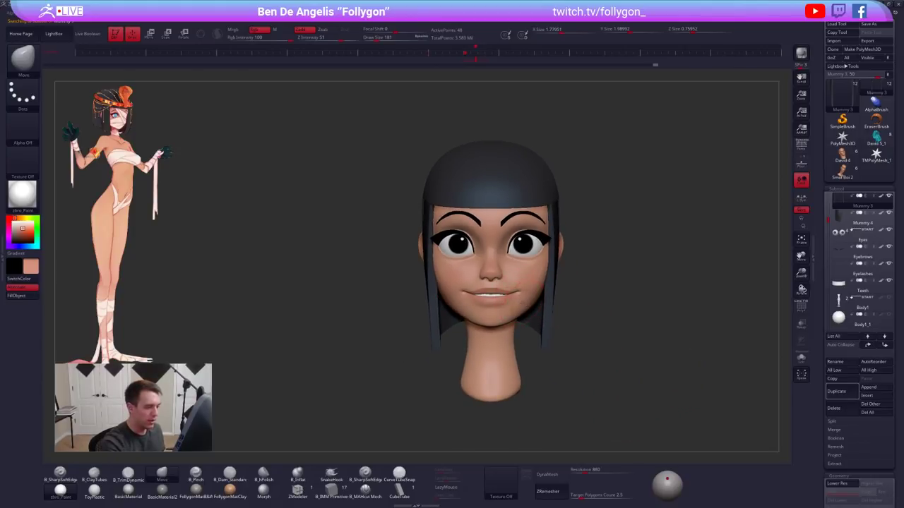
Make the head the active subtool and view it with perspective on from a three-quarter angle
alt+click(519, 292)
right_drag(521, 297, 538, 304)
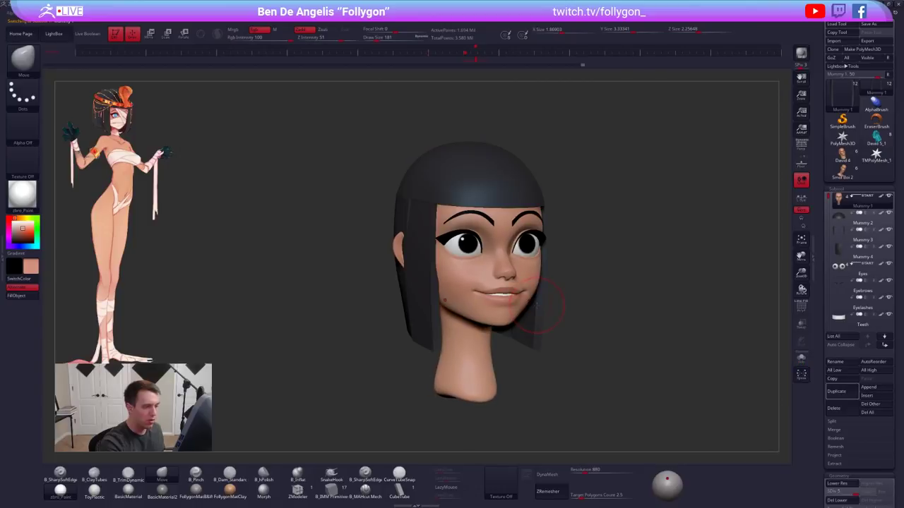
click(802, 145)
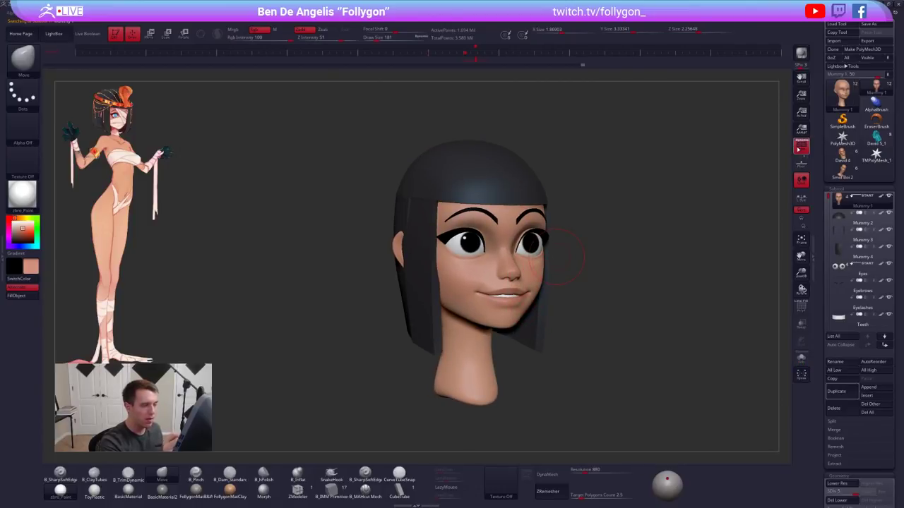
ctrl+right_drag(592, 326, 552, 290)
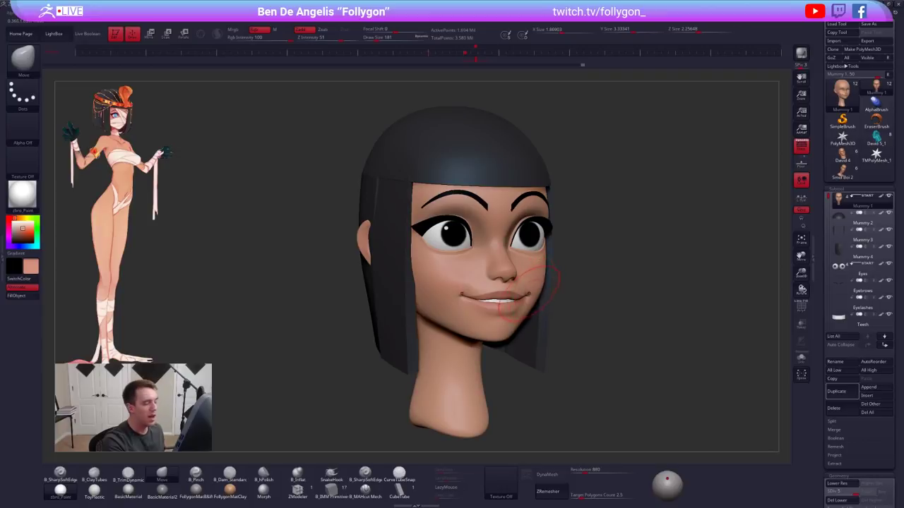
Try reshaping the tip of the nose with TrimDynamic at a draw size of 130, checking it in profile
shift+right_drag(529, 294, 529, 291)
key(s)
drag(528, 290, 519, 288)
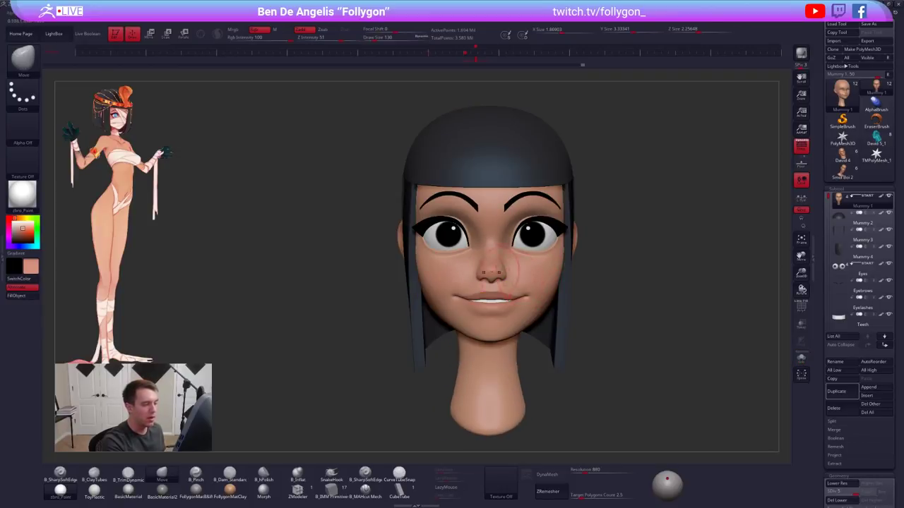
mouse_move(490, 272)
ctrl+right_down()
mouse_move(524, 265)
mouse_move(570, 274)
ctrl+right_up()
key(2)
key(3)
shift+right_drag(521, 310, 517, 308)
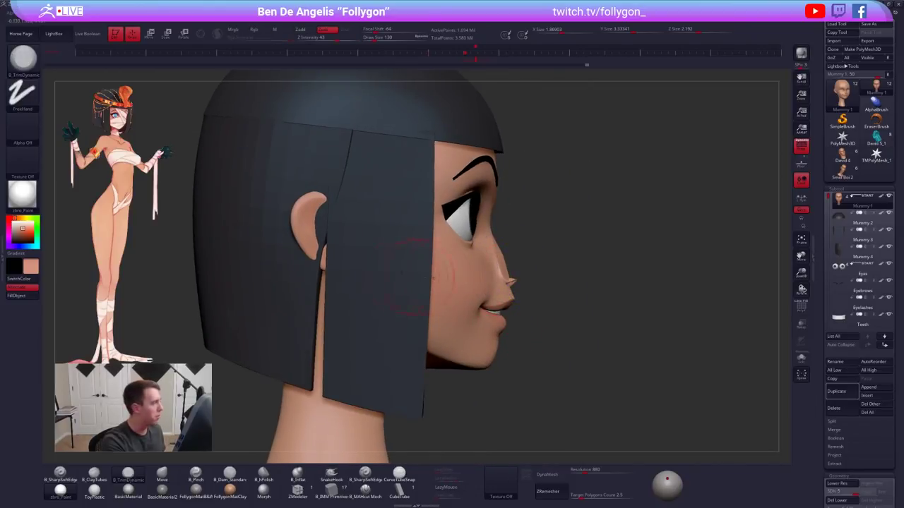
right_drag(571, 317, 540, 318)
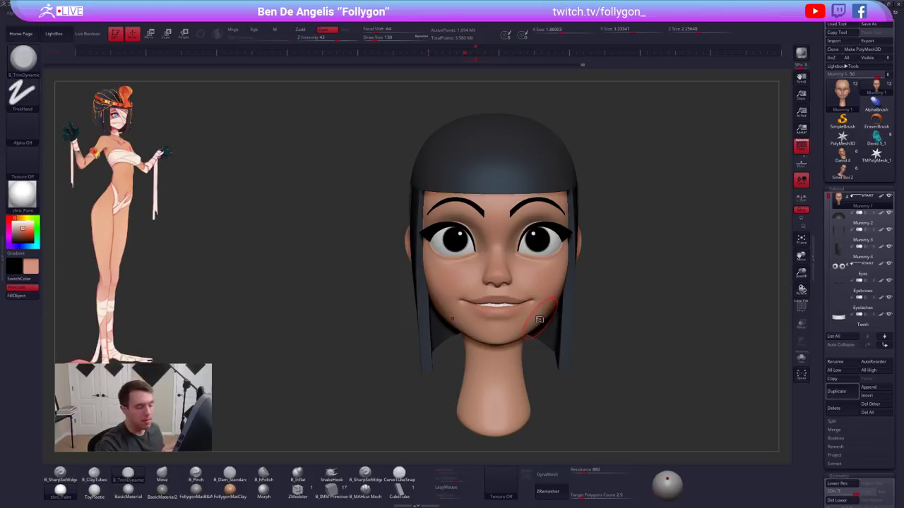
Turn off perspective, and duplicate the hair cap subtool Mummy 2 with its wireframe displayed
alt+right_drag(575, 238, 555, 232)
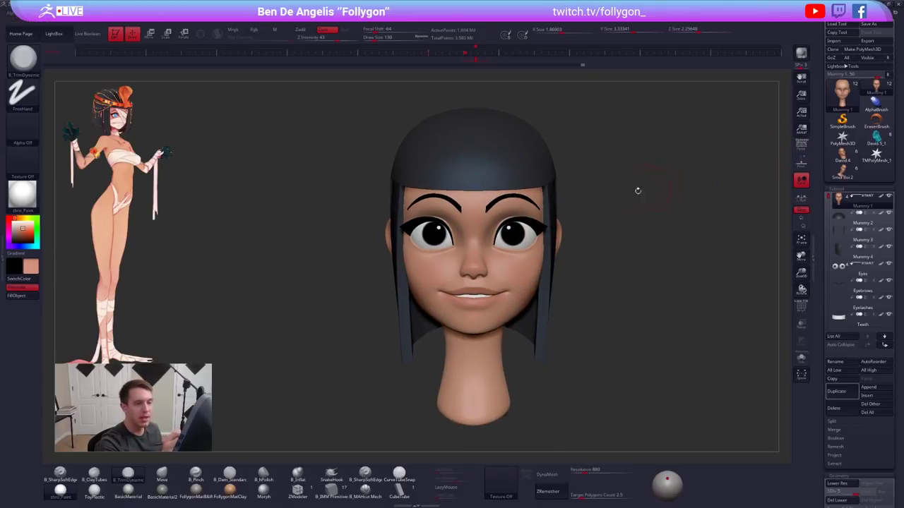
right_drag(638, 191, 597, 226)
click(845, 221)
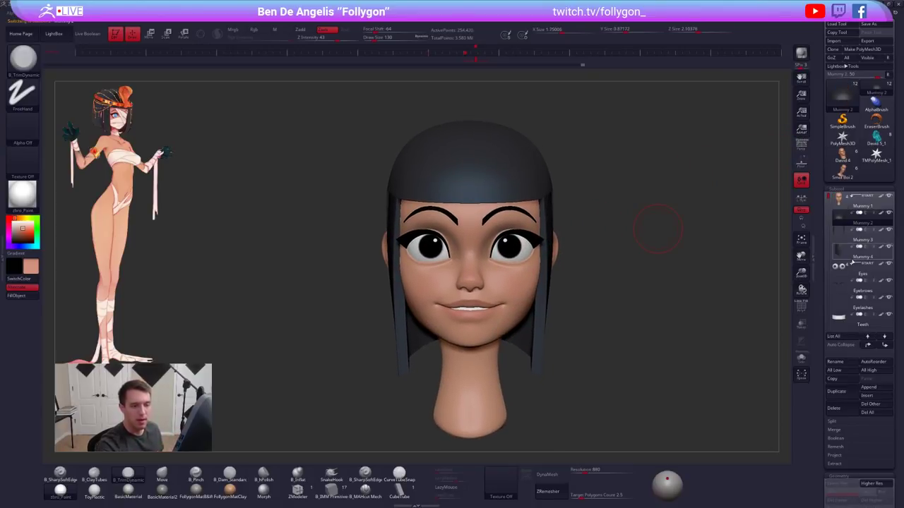
key(shift+f)
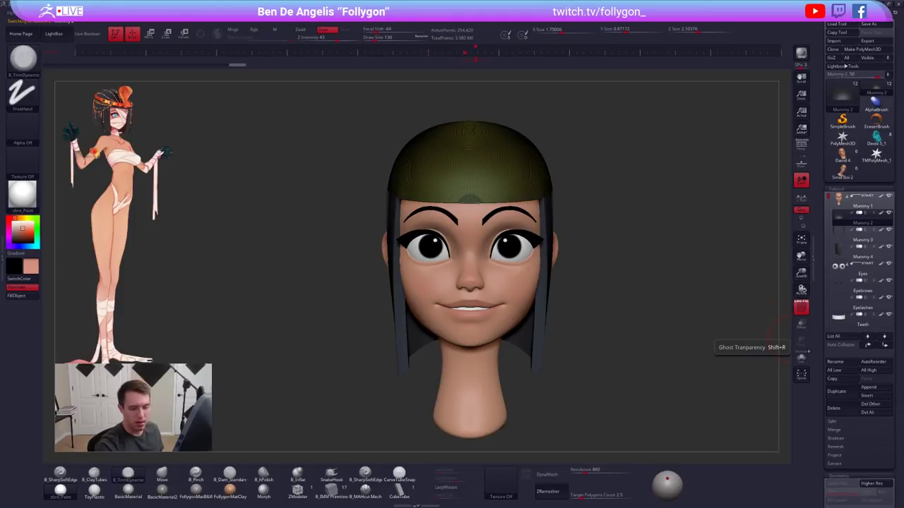
click(837, 392)
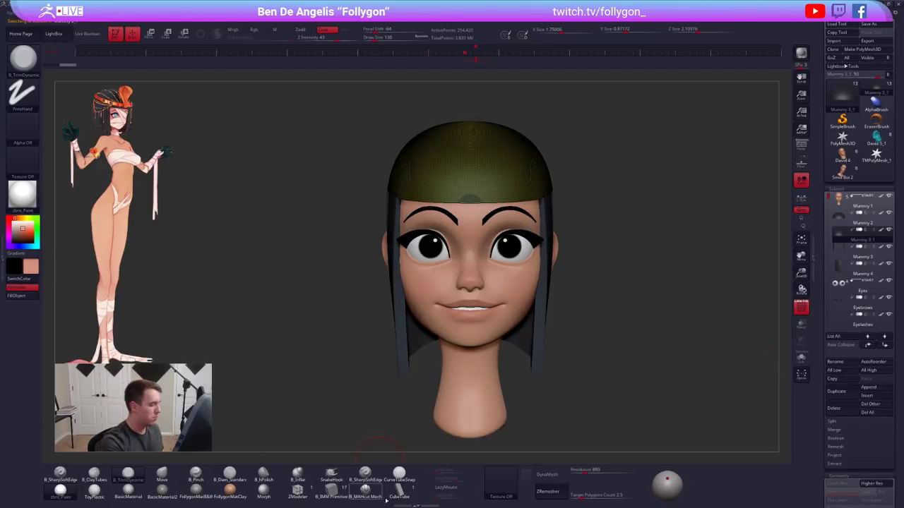
Save the project and group the whole skull cap into a single new polygroup
key(ctrl+s)
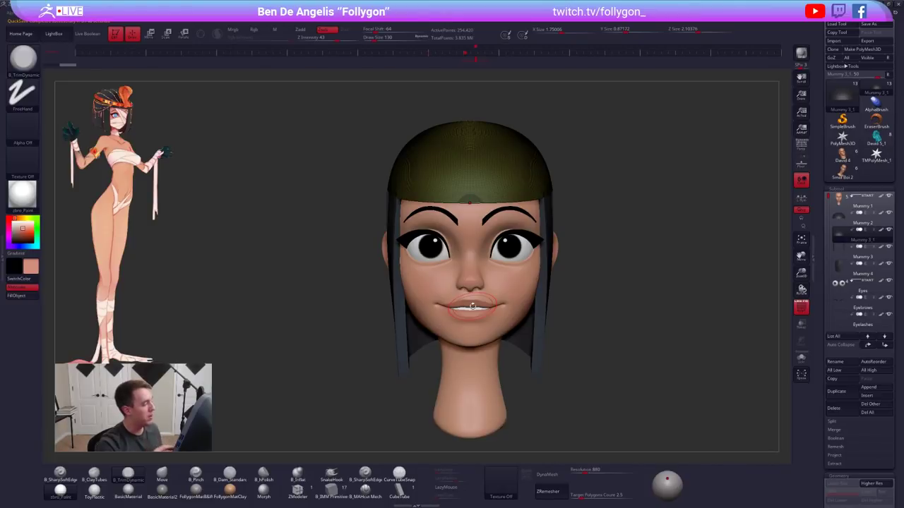
right_drag(495, 295, 586, 276)
alt+right_drag(531, 189, 556, 244)
key(ctrl+w)
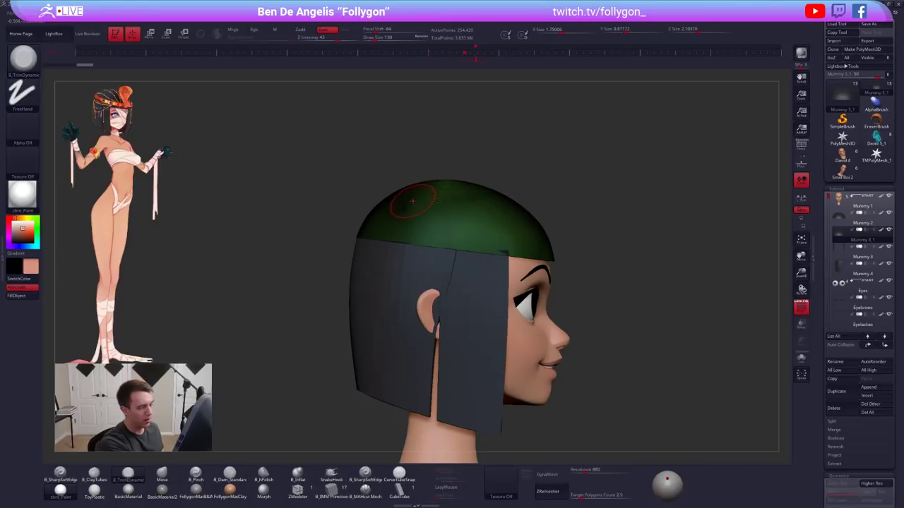
Slice the skull cap with two roughly parallel cuts in side view, marking out a slanted headband strip above its lower edge
mouse_move(561, 262)
ctrl+shift+mouse_down()
mouse_move(343, 238)
mouse_move(355, 278)
ctrl+shift+mouse_up()
key(ctrl+z)
right_click(553, 244)
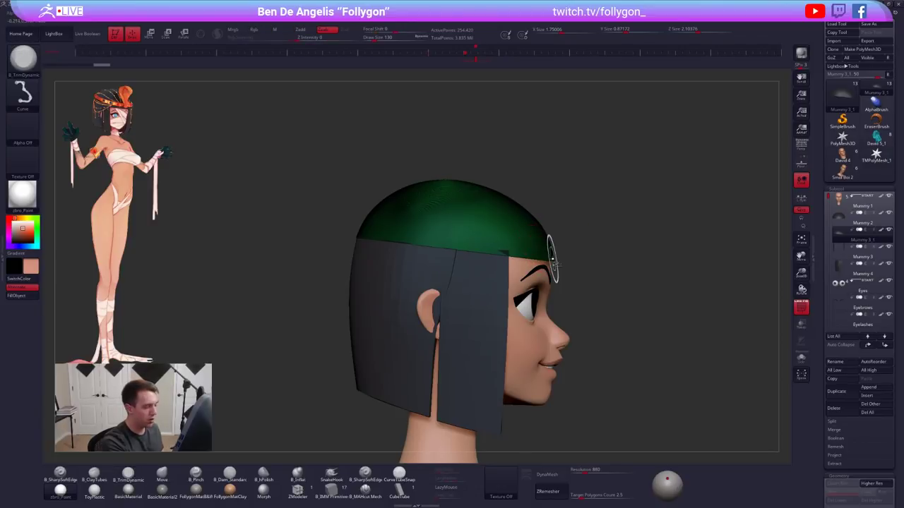
ctrl+shift+drag(560, 258, 313, 228)
ctrl+shift+drag(563, 243, 319, 211)
Isolate the sliced headband strip, delete the rest of the cap copy, and display the band alone without its wireframe
ctrl+shift+click(549, 255)
shift+drag(614, 272, 455, 281)
ctrl+shift+right_click(575, 260)
key(shift+s)
drag(553, 226, 508, 272)
alt+drag(509, 272, 595, 329)
key(shift+f)
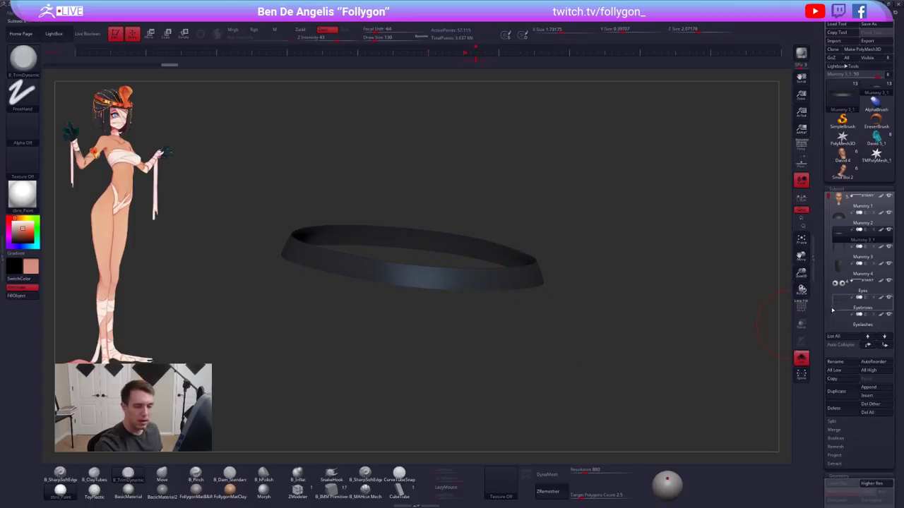
Turn off polypaint display on the headband and give it the FollygonMatB&P material in white
click(881, 230)
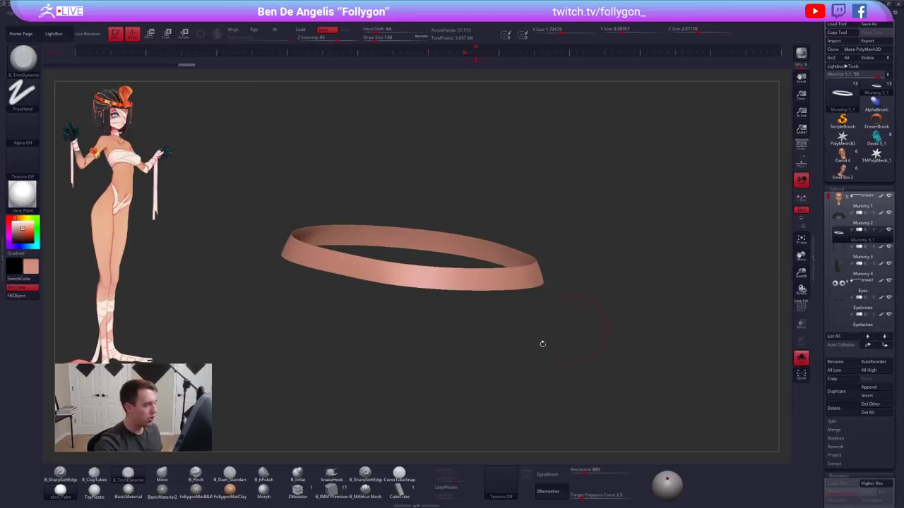
click(195, 491)
drag(16, 230, 12, 222)
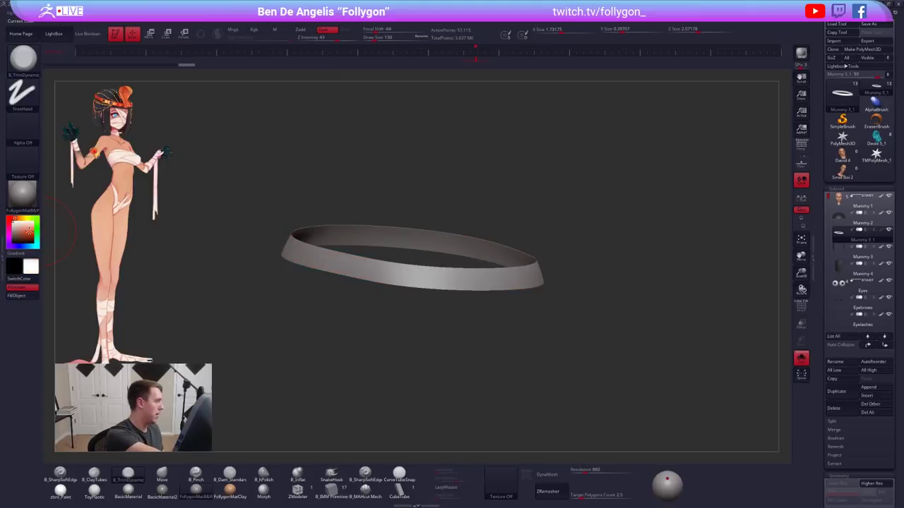
Try to ZRemesh the headband with a target polygon count of 0.1 and Keep Groups disabled, inspecting the resulting wireframe
scroll(844, 242, down, 5)
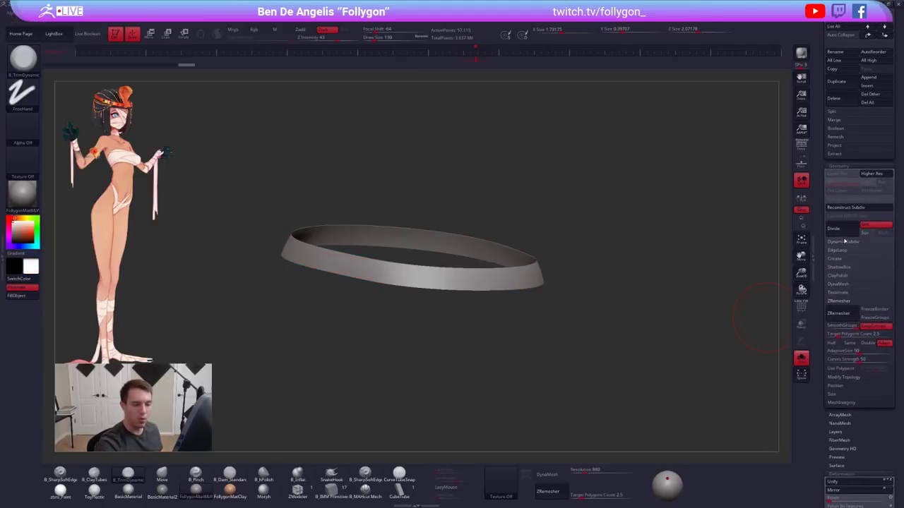
drag(858, 334, 821, 338)
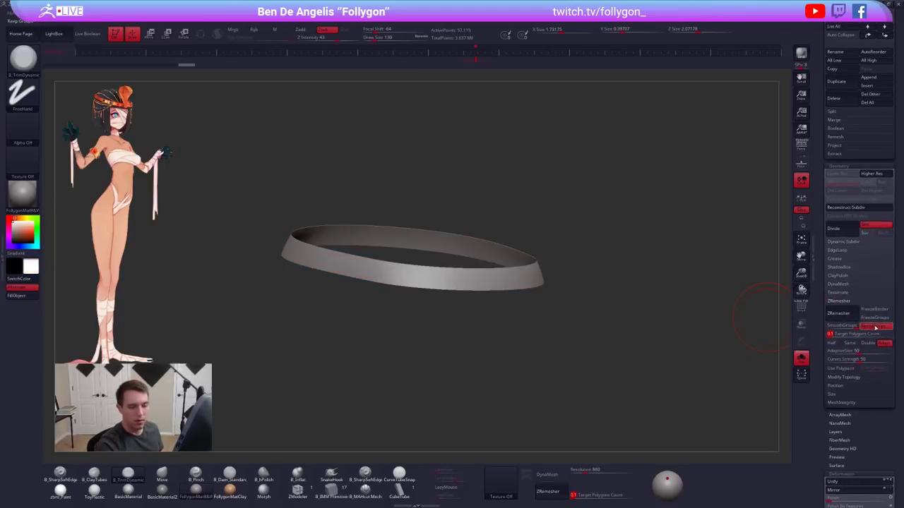
click(848, 315)
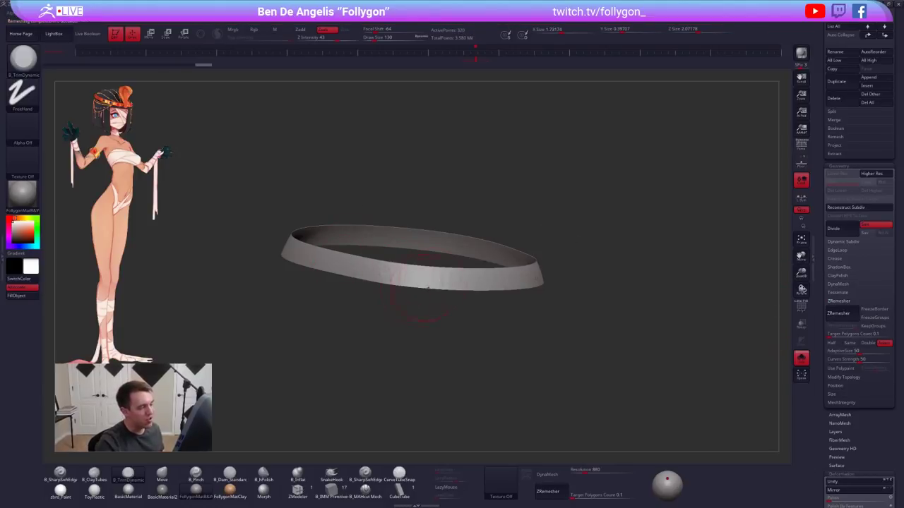
key(shift+f)
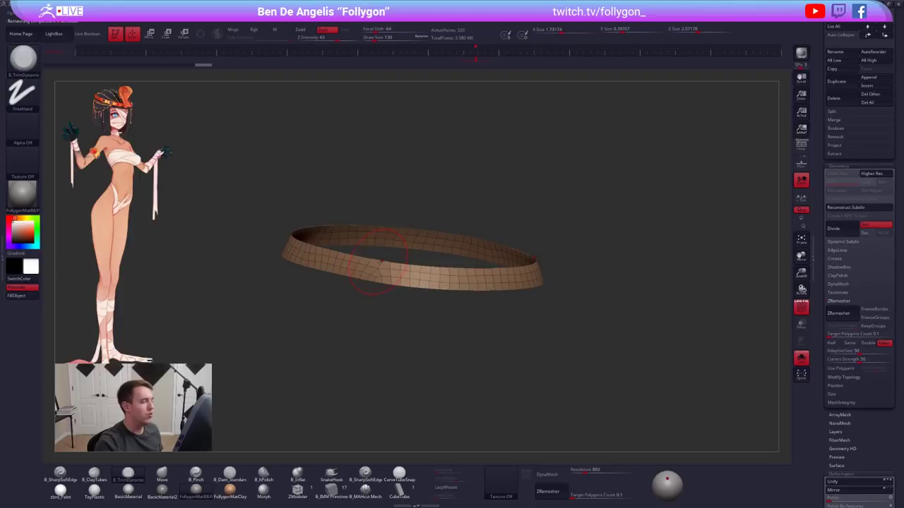
mouse_move(381, 261)
right_down()
mouse_move(516, 250)
mouse_move(494, 264)
mouse_move(530, 269)
right_up()
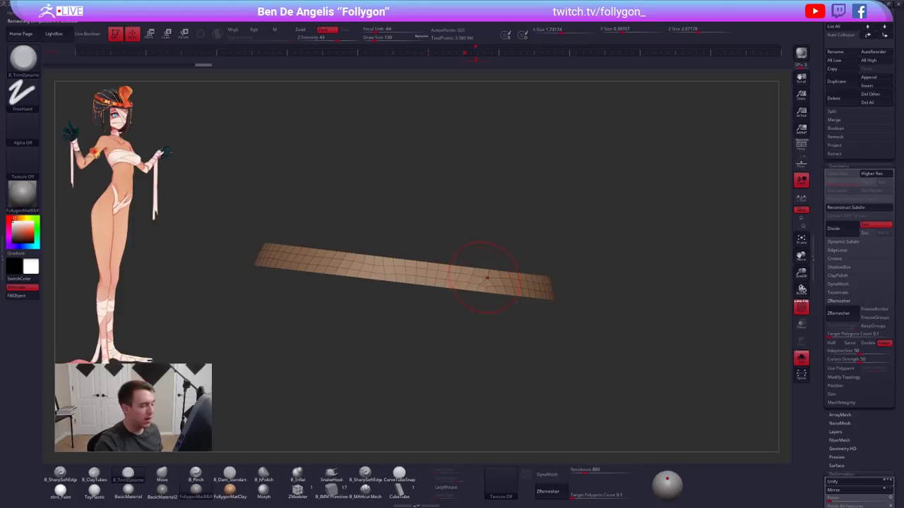
drag(438, 270, 429, 275)
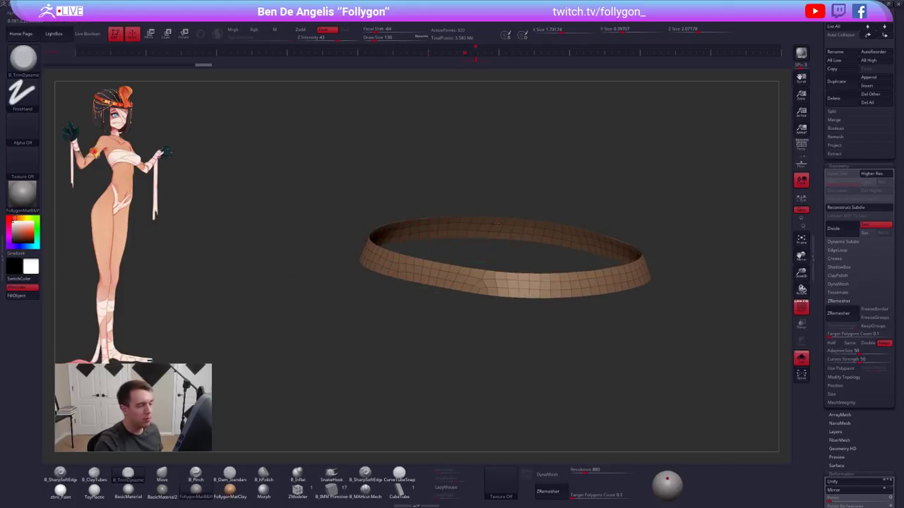
drag(495, 224, 546, 248)
drag(554, 240, 577, 252)
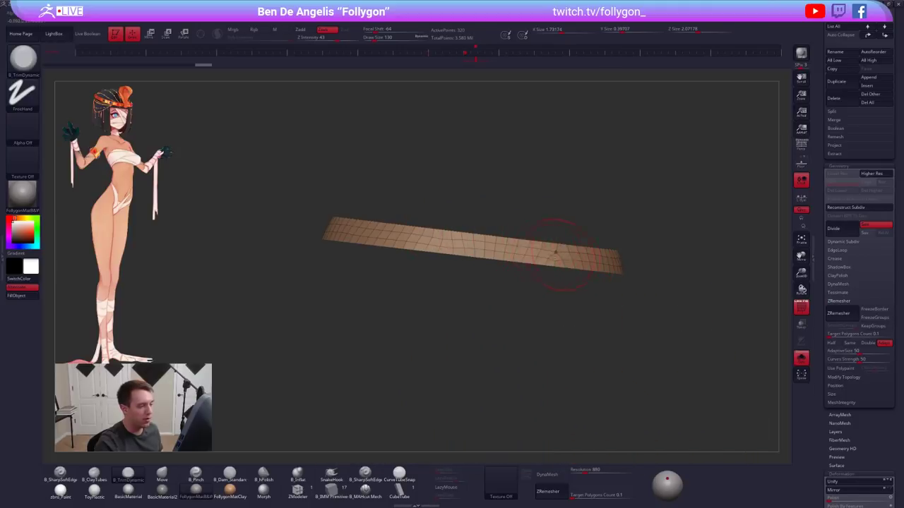
alt+right_drag(555, 253, 529, 272)
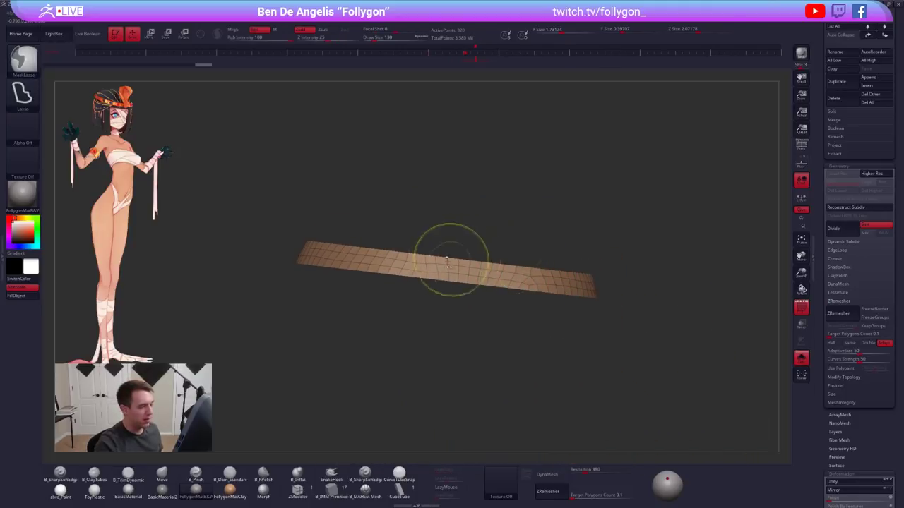
key(ctrl+z)
Enable Keep Groups and ZRemesh the headband again
key(ctrl+shift+space)
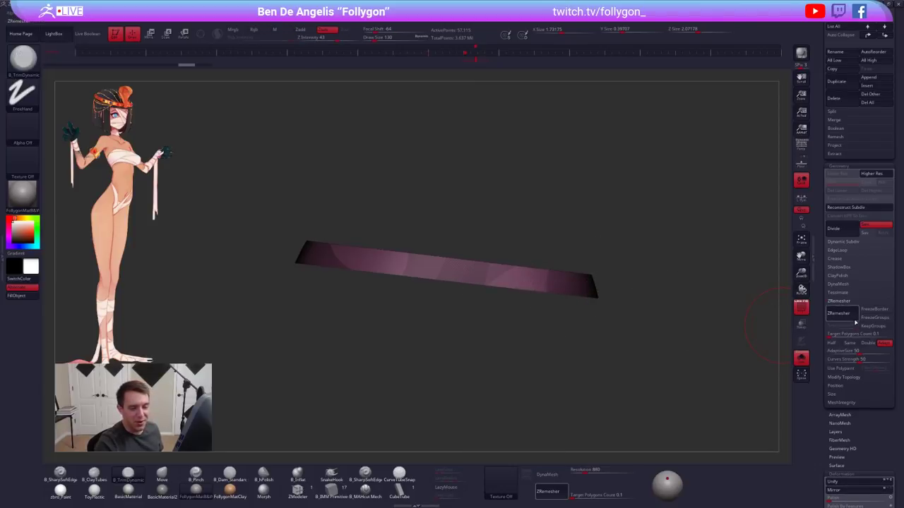
click(874, 325)
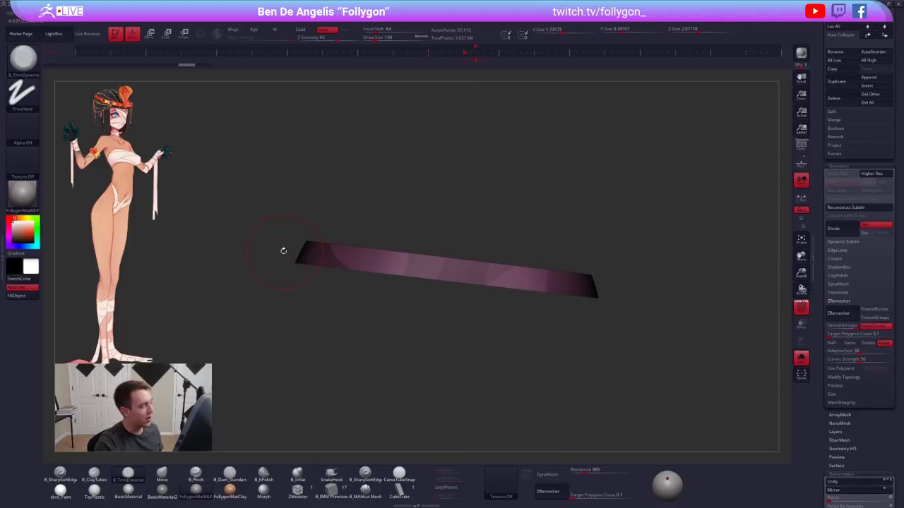
ctrl+shift+drag(283, 250, 678, 298)
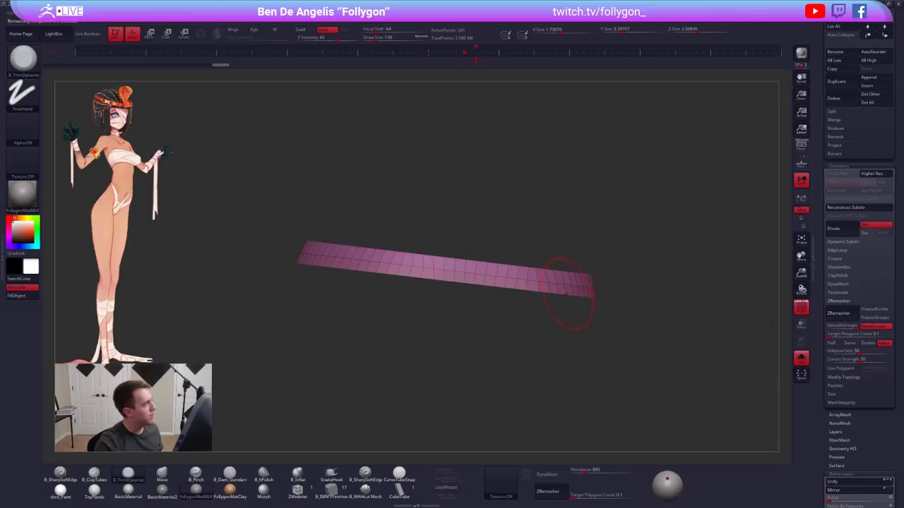
Try to reshape the notch in the headband's lower edge using the Move brush at draw size 14
mouse_move(566, 295)
right_down()
mouse_move(660, 296)
mouse_move(614, 314)
mouse_move(544, 281)
mouse_move(486, 287)
mouse_move(615, 276)
right_up()
key(b)
key(m)
key(v)
key(space)
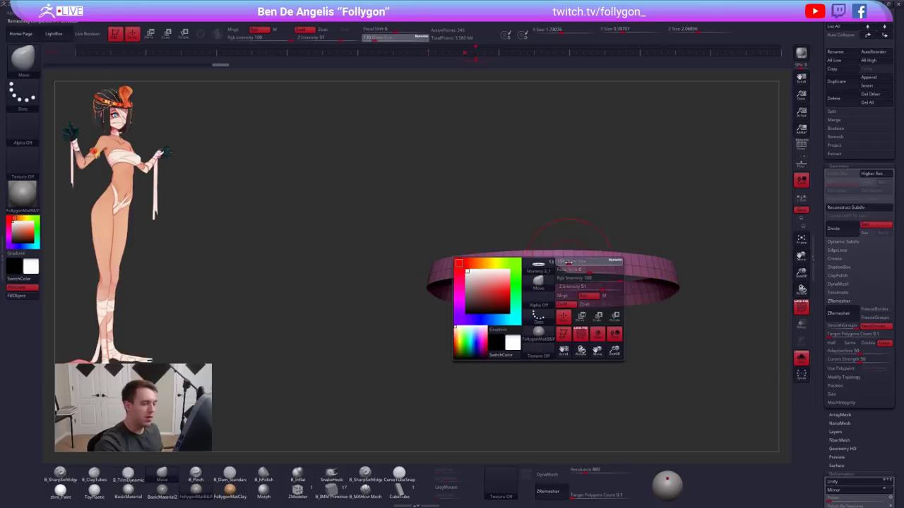
ctrl+right_drag(564, 262, 567, 276)
mouse_move(566, 277)
mouse_down()
mouse_move(531, 279)
mouse_move(550, 280)
mouse_up()
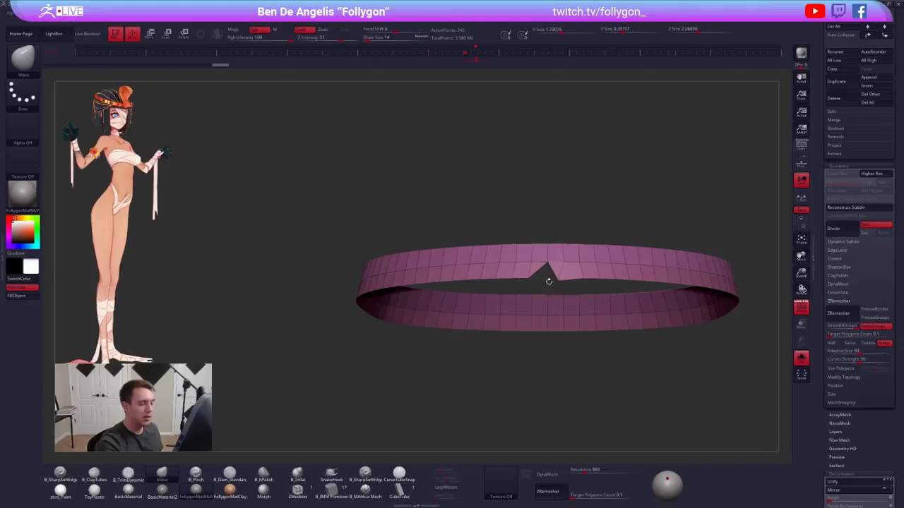
key(ctrl+z)
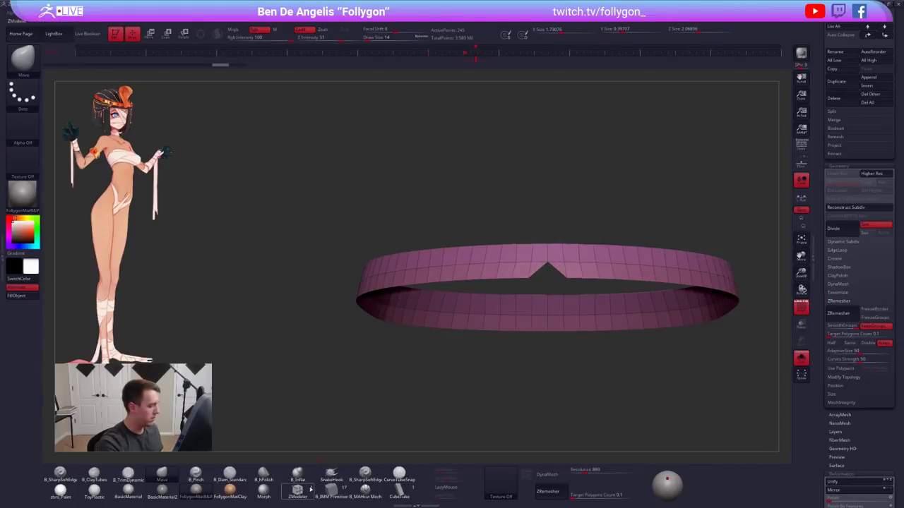
Delete the single polygon beside the notch in the headband's lower edge with ZModeler
click(303, 496)
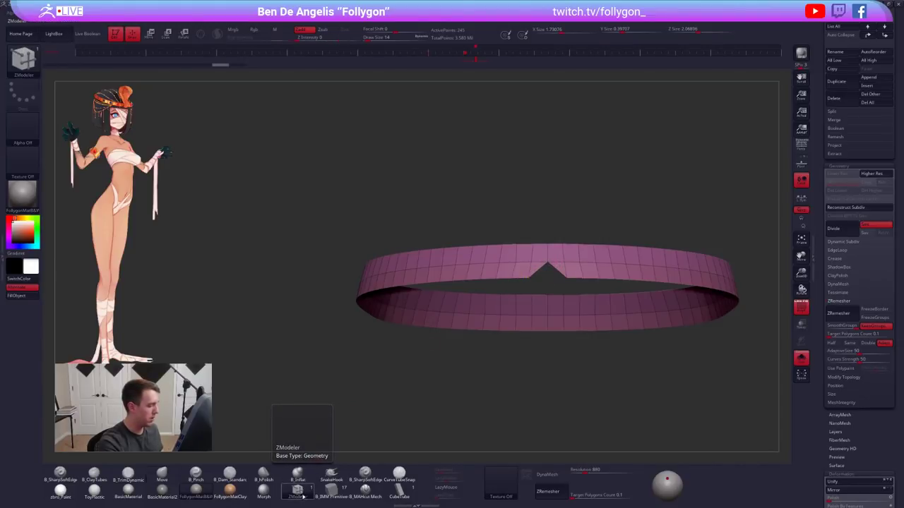
key(space)
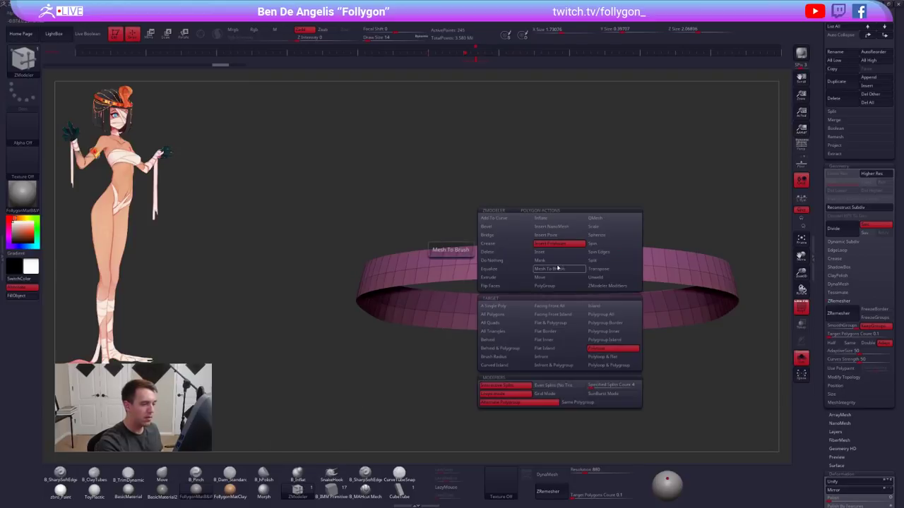
click(505, 253)
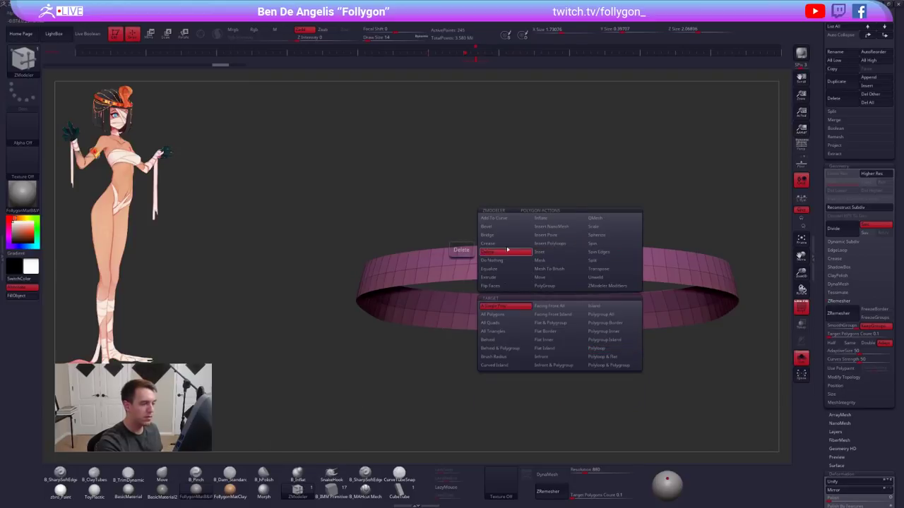
alt+right_drag(536, 244, 556, 258)
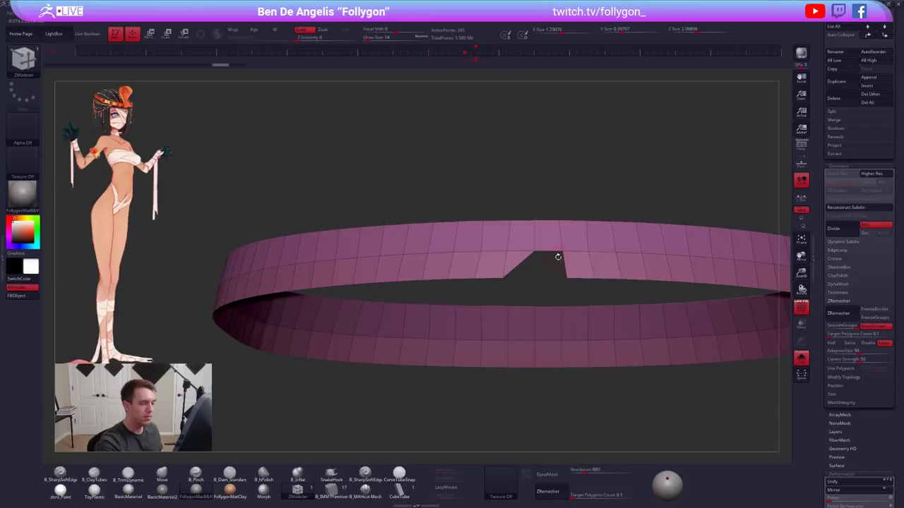
Bridge the two open side edges of the notch to fill the gap in the headband's lower edge
key(space)
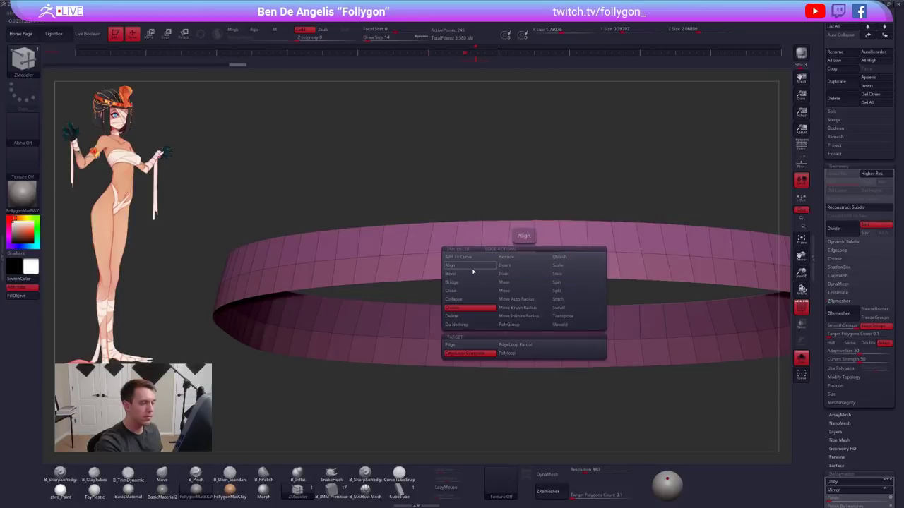
click(469, 283)
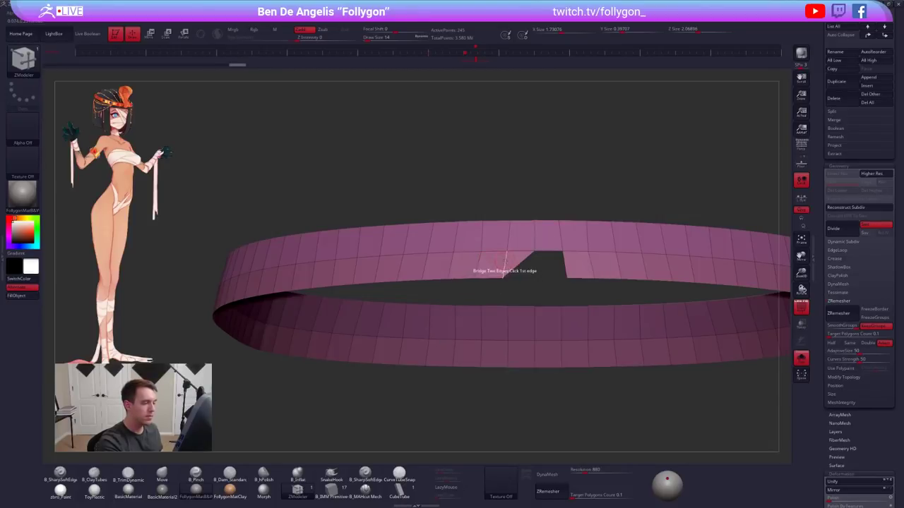
key(ctrl+z)
click(521, 263)
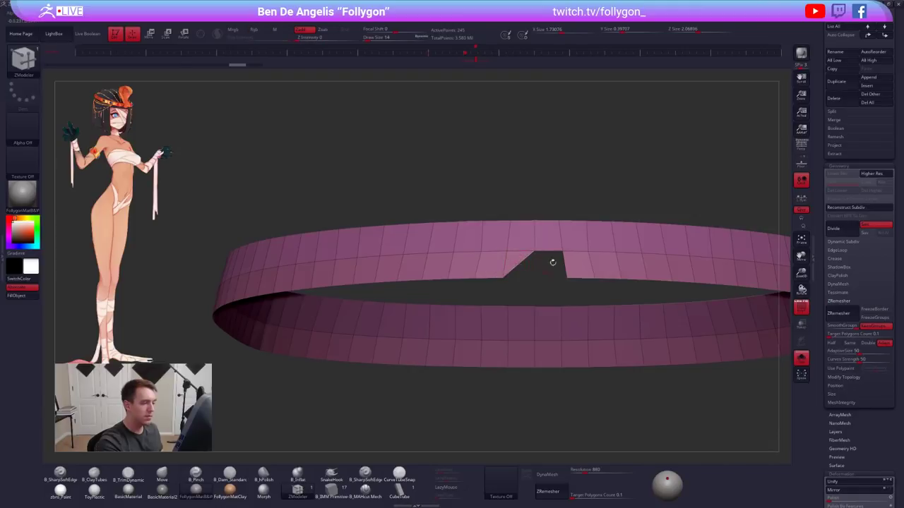
click(566, 263)
Apply Mirror And Weld to make the repaired headband symmetrical
key(ctrl+shift+space)
click(561, 329)
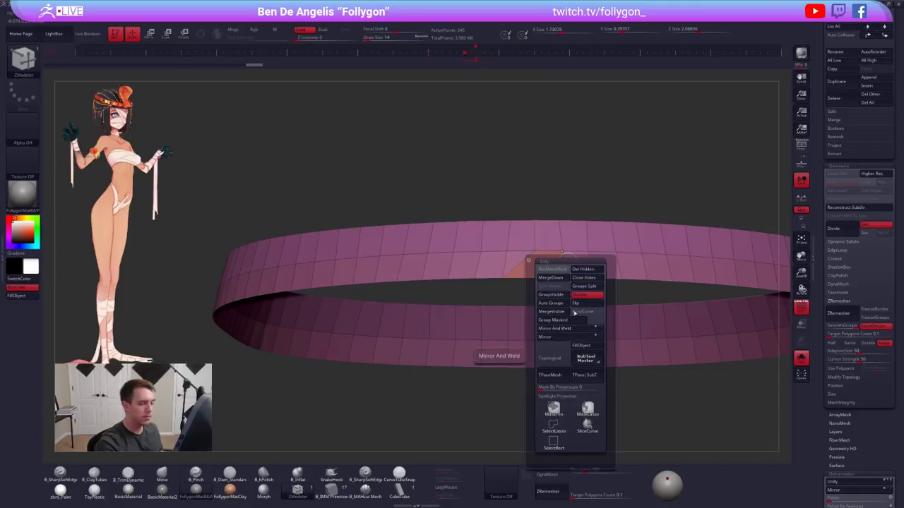
ctrl+right_drag(563, 240, 519, 282)
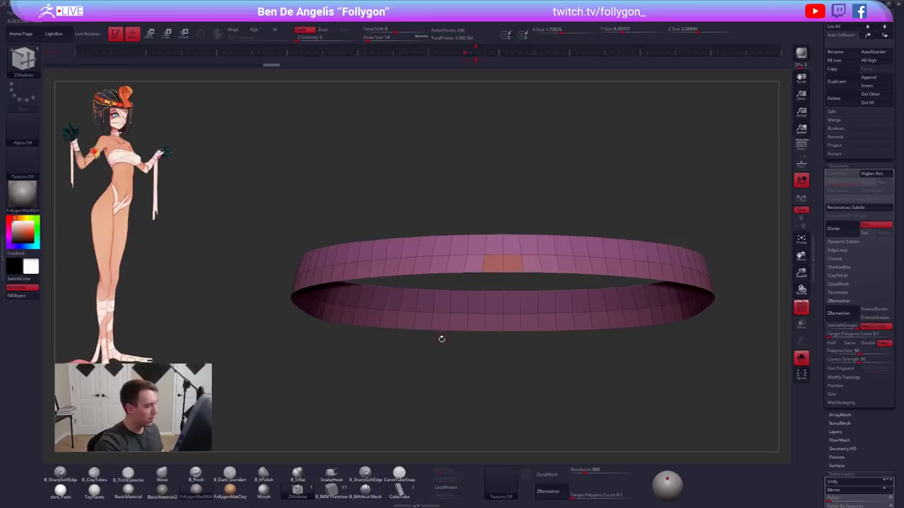
Delete the headband's horizontal middle edge loop and check the band against the full head
key(space)
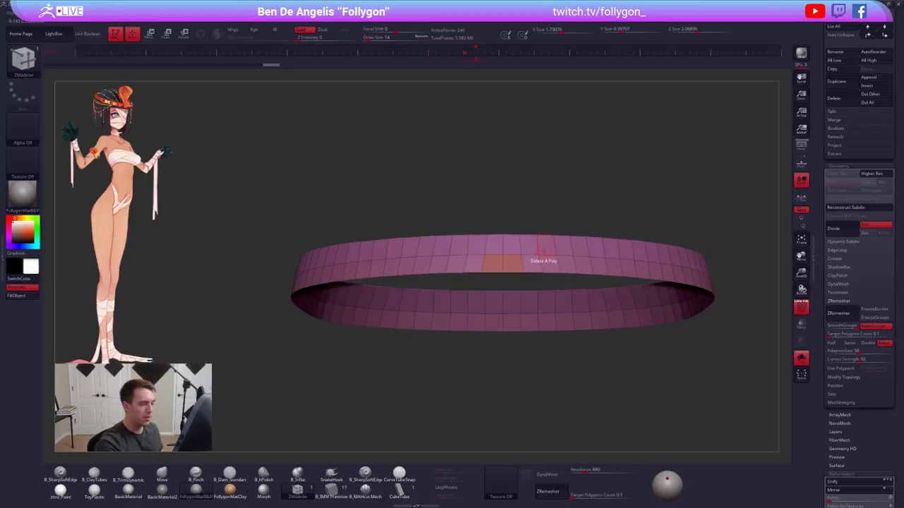
click(523, 256)
ctrl+right_drag(537, 264, 596, 289)
right_drag(596, 290, 558, 301)
key(shift+s)
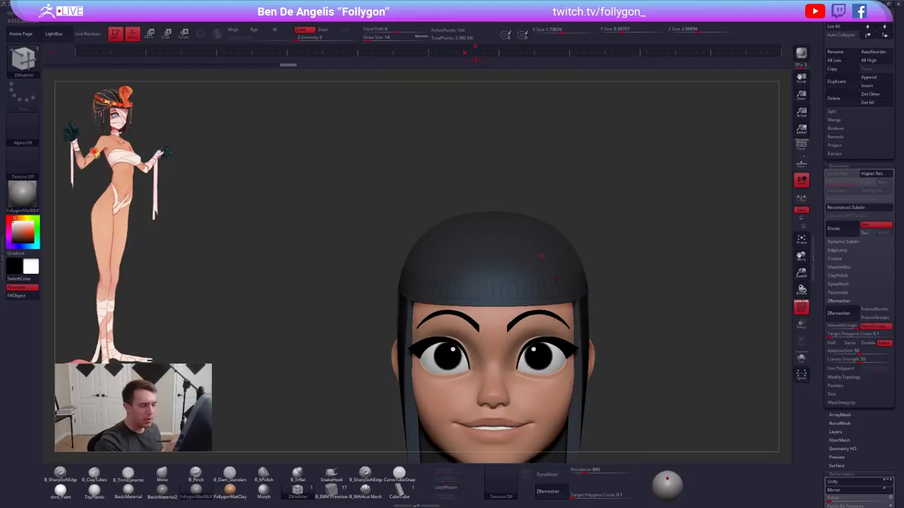
right_drag(541, 256, 622, 262)
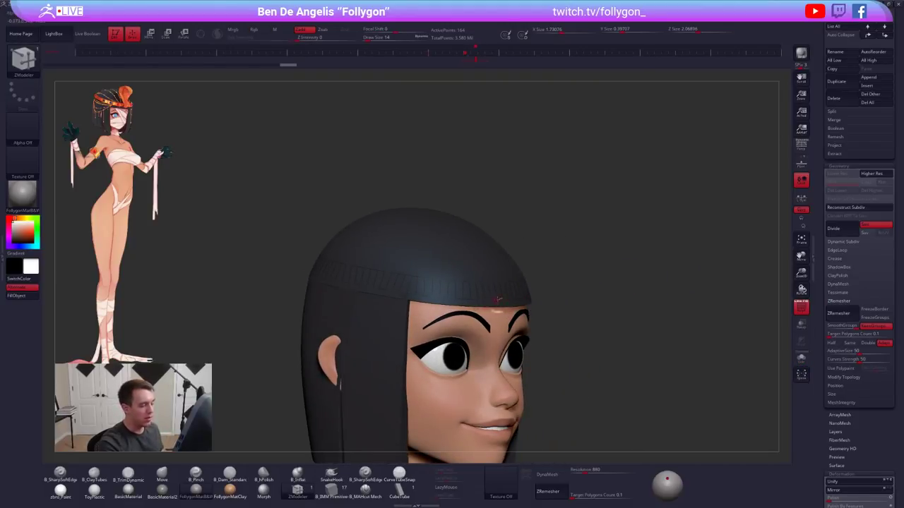
key(shift+s)
Isolate the headband and delete alternate vertical edge loops along its front with ZModeler
ctrl+right_drag(479, 294, 504, 293)
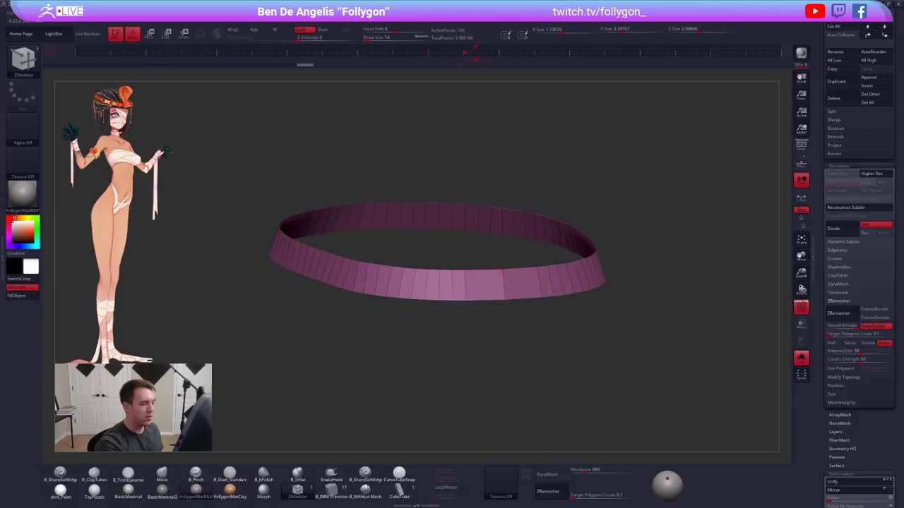
alt+click(535, 298)
right_drag(494, 295, 540, 315)
alt+click(498, 301)
click(532, 313)
click(511, 311)
click(497, 309)
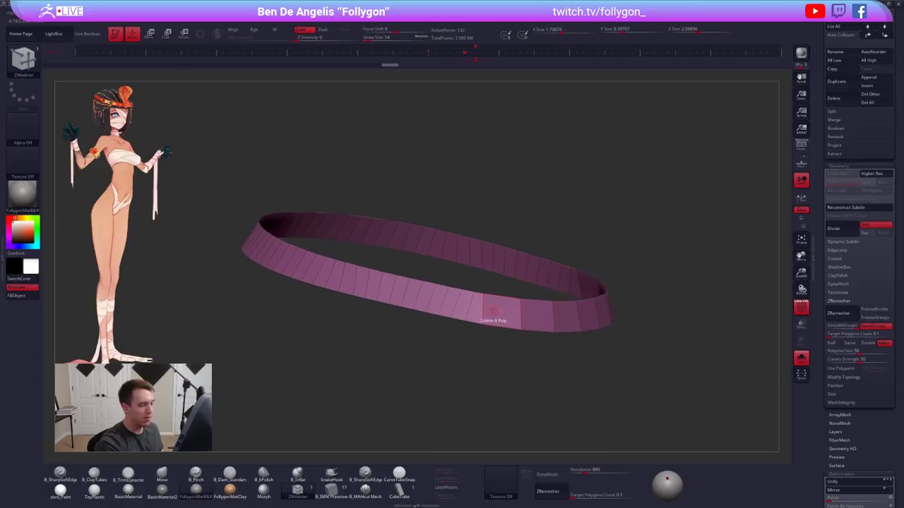
click(468, 306)
click(456, 305)
Continue thinning out every other vertical edge loop along the headband's sides and back until the segments are evenly wide
alt+right_drag(440, 303, 525, 320)
click(497, 309)
click(486, 303)
click(462, 300)
alt+right_drag(453, 299, 492, 312)
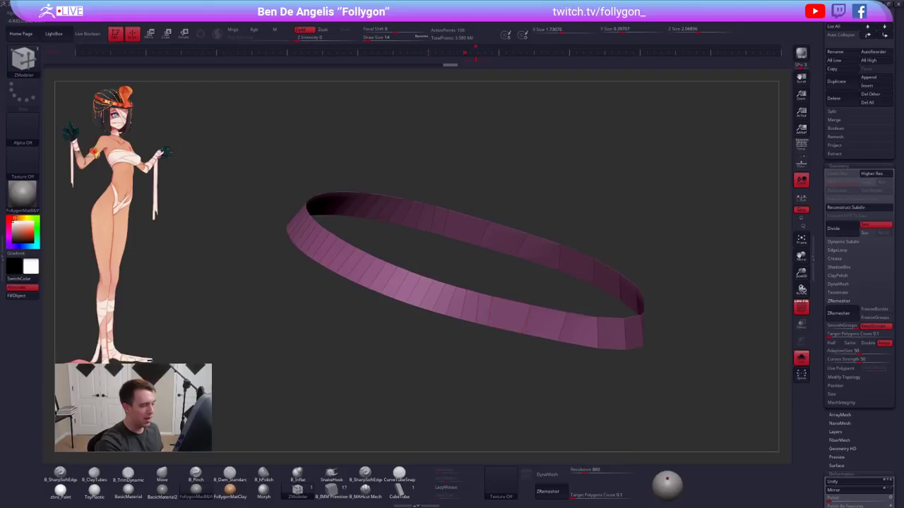
alt+drag(466, 310, 492, 331)
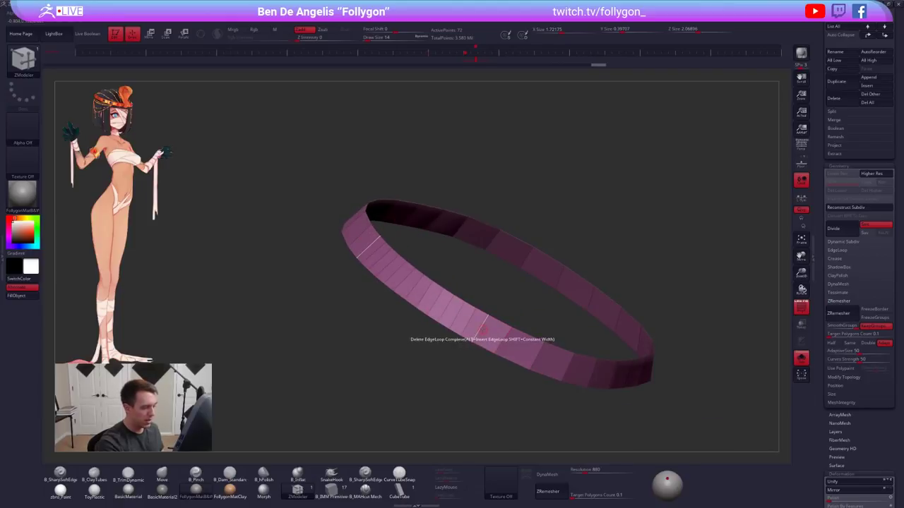
click(483, 330)
click(458, 315)
click(433, 299)
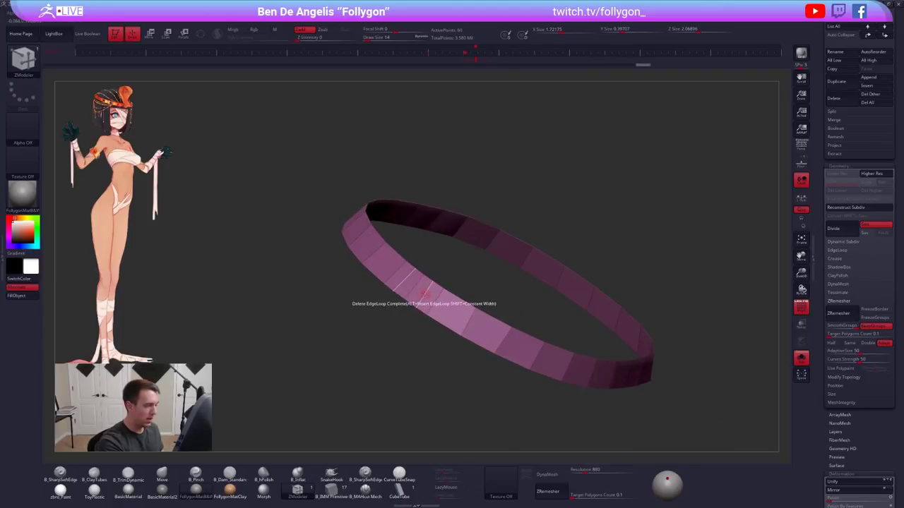
click(425, 293)
alt+drag(449, 312, 508, 343)
drag(566, 368, 518, 339)
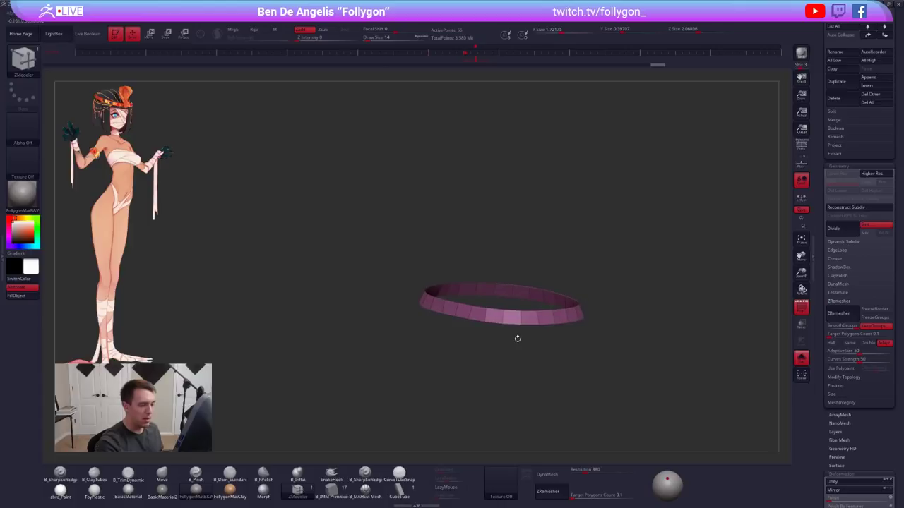
Show the full head and scale the headband up slightly so it sits outside the skull cap
key(shift+s)
mouse_move(636, 339)
shift+mouse_down()
mouse_move(576, 309)
mouse_move(639, 289)
shift+mouse_up()
key(e)
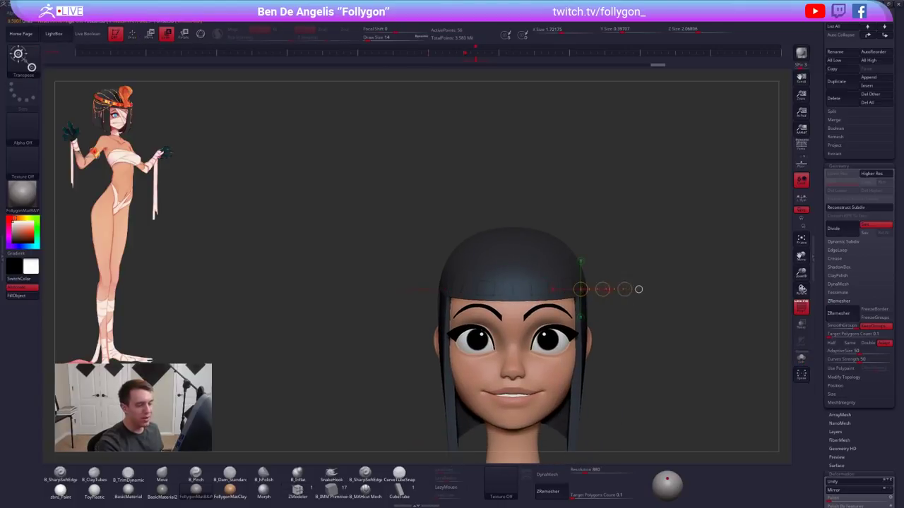
drag(542, 272, 588, 245)
key(shift+f)
drag(628, 353, 644, 370)
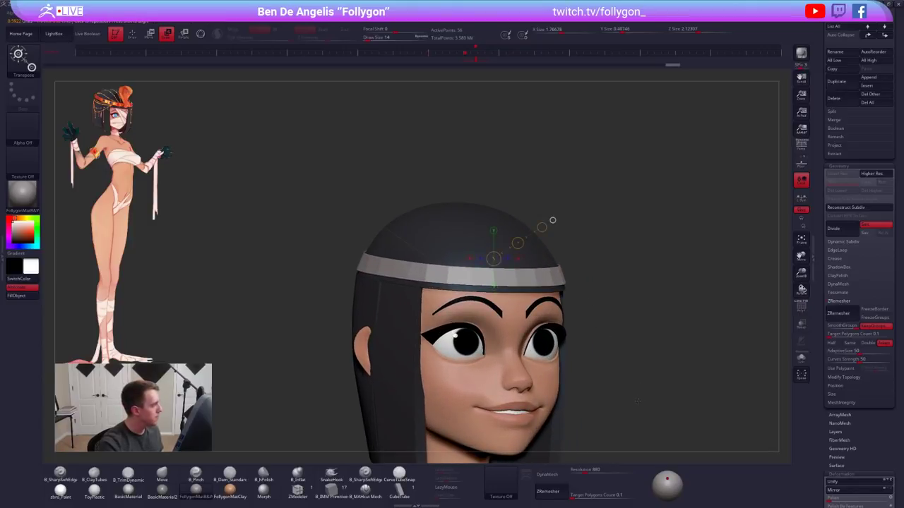
Pull the front of the headband into shape in side view with the Move brush at draw size 239
mouse_move(637, 401)
alt+mouse_down()
mouse_move(602, 432)
mouse_move(649, 430)
alt+mouse_up()
key(q)
alt+right_drag(532, 250, 534, 296)
key(space)
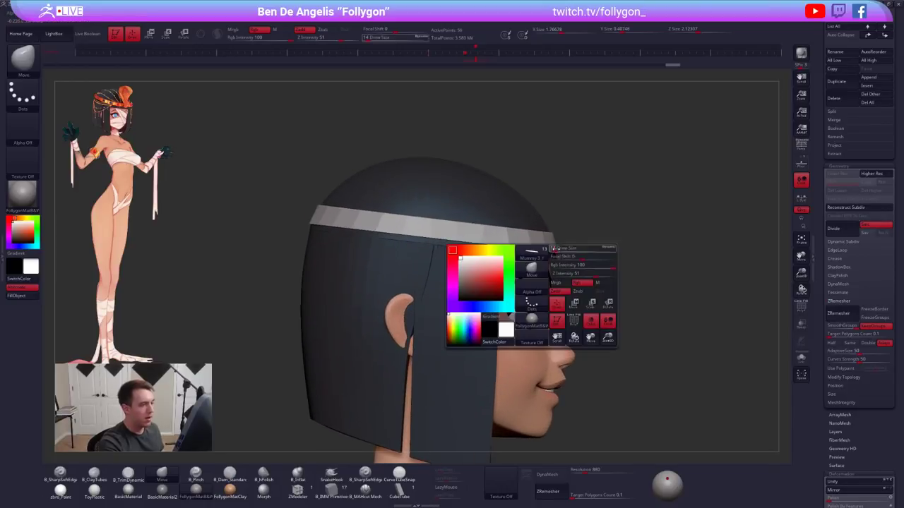
click(562, 254)
alt+right_drag(562, 260, 573, 270)
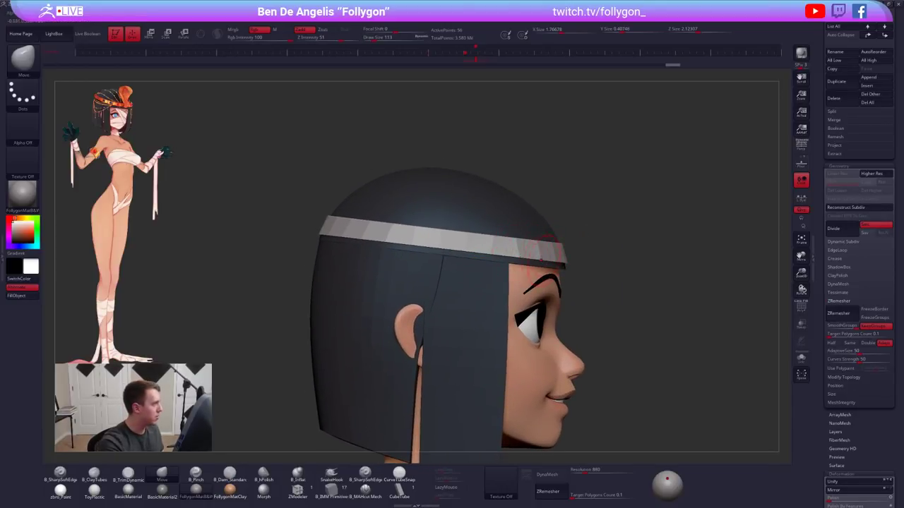
mouse_move(571, 255)
ctrl+mouse_down()
mouse_move(307, 219)
mouse_move(647, 166)
mouse_move(641, 177)
ctrl+mouse_up()
key(space)
click(569, 240)
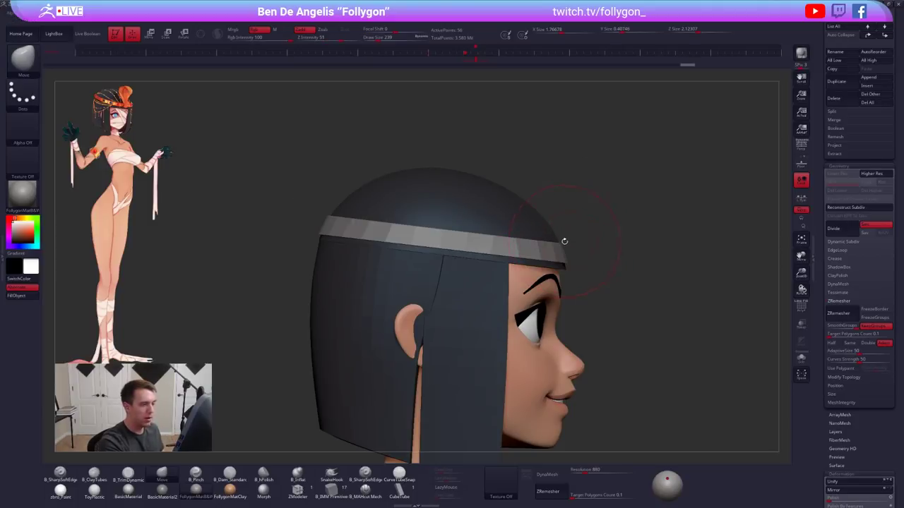
drag(569, 245, 567, 247)
Push the upper edge of the headband's back and rear sides outward from the top view so the band stands more vertical
right_drag(564, 248, 557, 297)
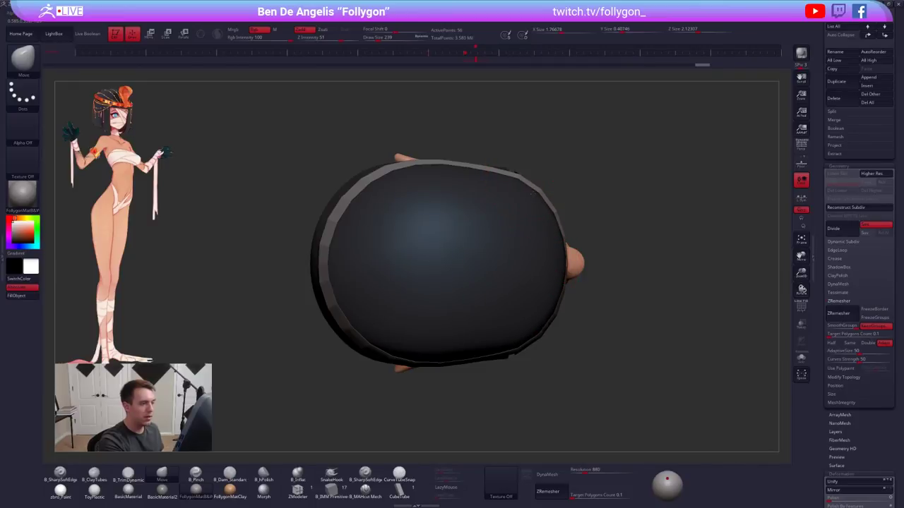
alt+right_drag(487, 202, 523, 249)
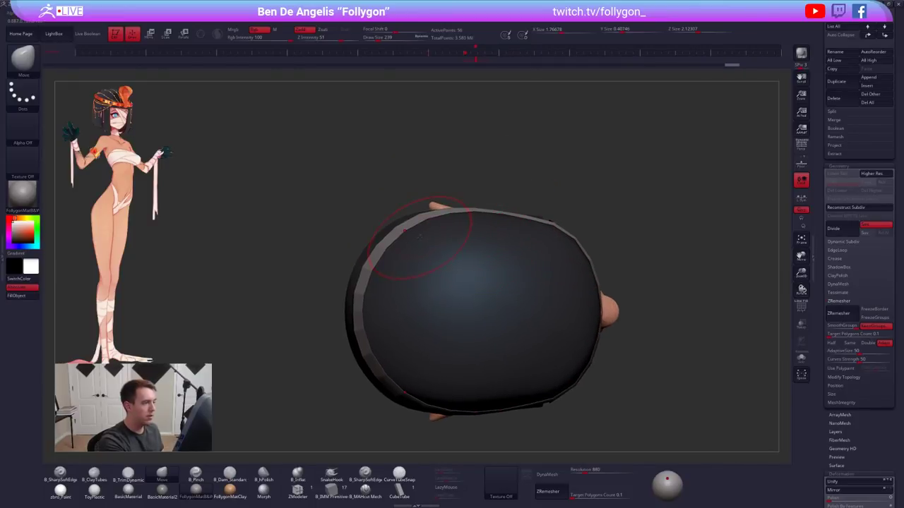
drag(413, 228, 416, 231)
mouse_move(379, 260)
mouse_down()
mouse_move(375, 272)
mouse_move(368, 263)
mouse_move(366, 286)
mouse_move(383, 252)
mouse_move(417, 223)
mouse_move(477, 215)
mouse_up()
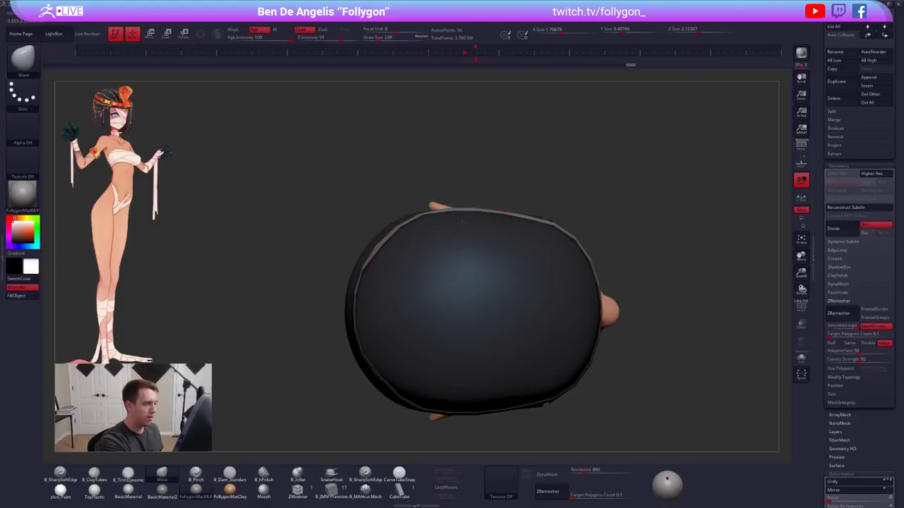
Refine the headband's front and back profile in side view, reducing the Move brush's draw size to 54
mouse_move(536, 427)
right_down()
mouse_move(554, 311)
mouse_move(532, 245)
right_up()
key(s)
drag(551, 265, 542, 265)
alt+right_drag(556, 256, 555, 296)
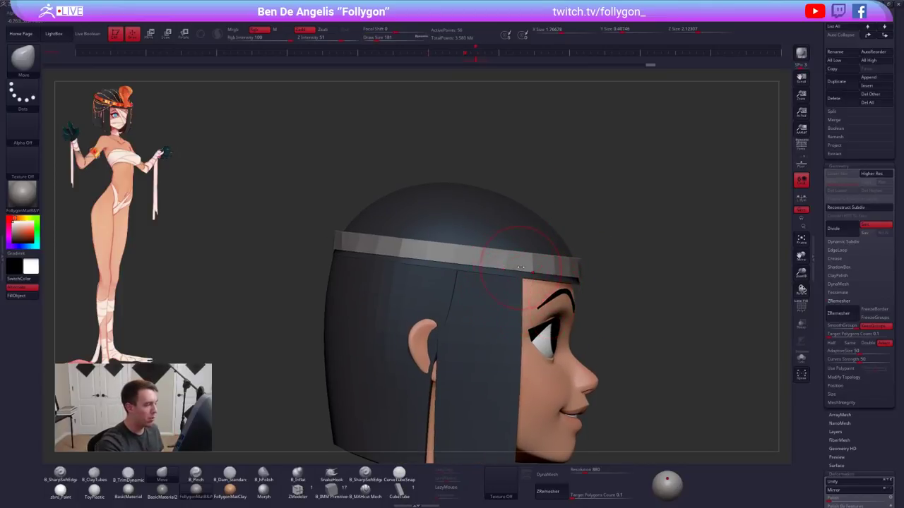
key(space)
drag(516, 265, 510, 266)
alt+right_drag(339, 257, 458, 288)
key(space)
drag(471, 266, 468, 266)
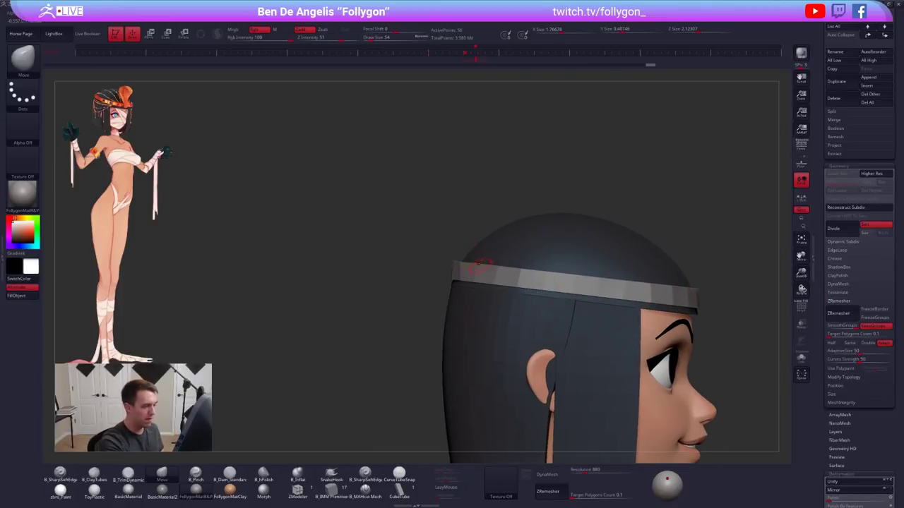
Adjust the headband's fit around the back and sides of the head with the Move brush at draw size 104
right_drag(472, 262, 561, 263)
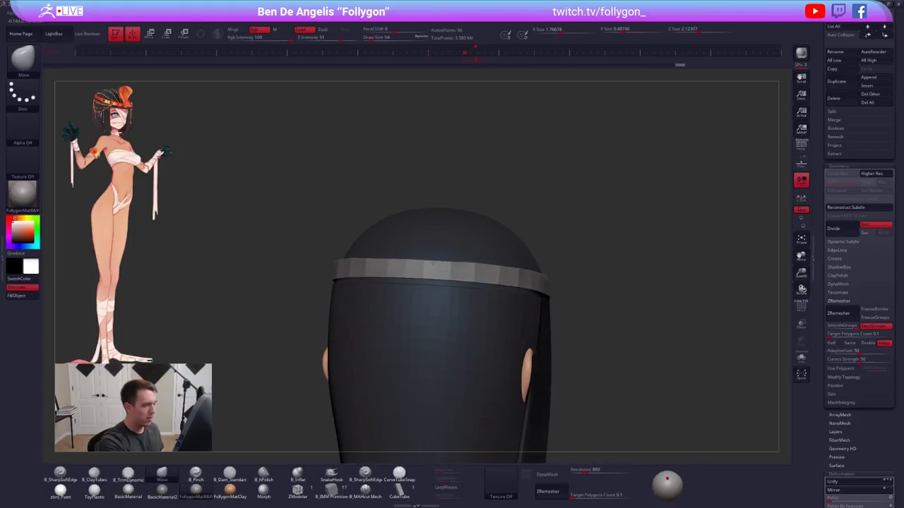
right_drag(432, 264, 353, 266)
alt+right_drag(538, 280, 490, 280)
key(space)
drag(491, 281, 496, 281)
alt+right_drag(496, 280, 411, 269)
right_drag(556, 288, 518, 285)
alt+right_drag(621, 270, 569, 263)
Isolate the headband and give it a thin wall using ZModeler's Extrude on All Polygons
key(alt+s)
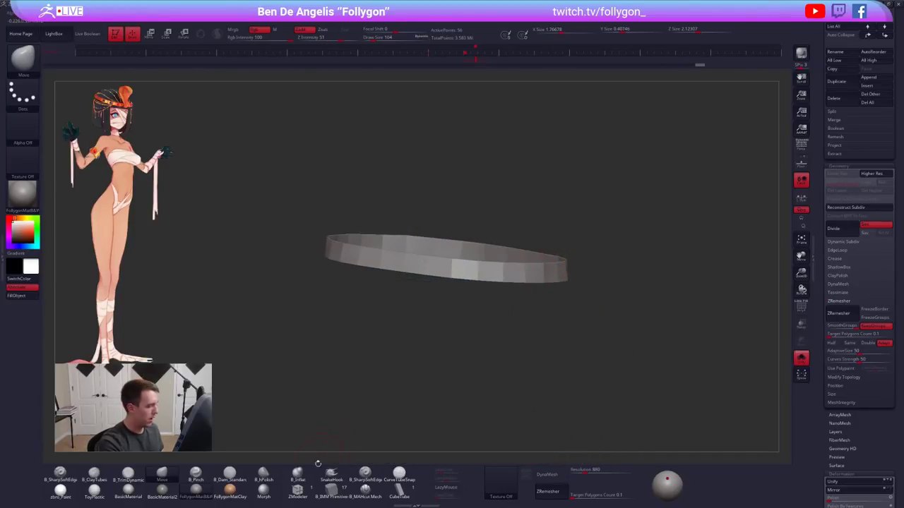
click(298, 489)
mouse_move(448, 312)
right_down()
mouse_move(528, 302)
mouse_move(551, 317)
right_up()
key(space)
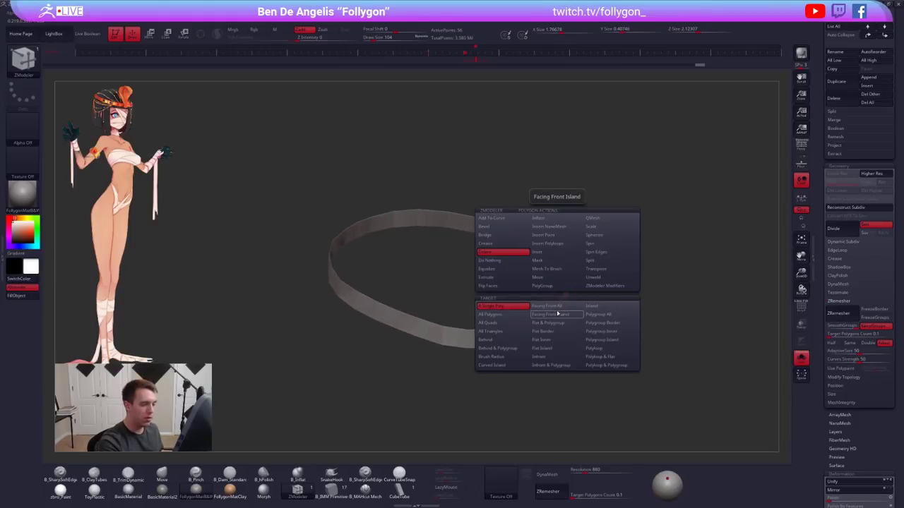
click(502, 278)
click(504, 323)
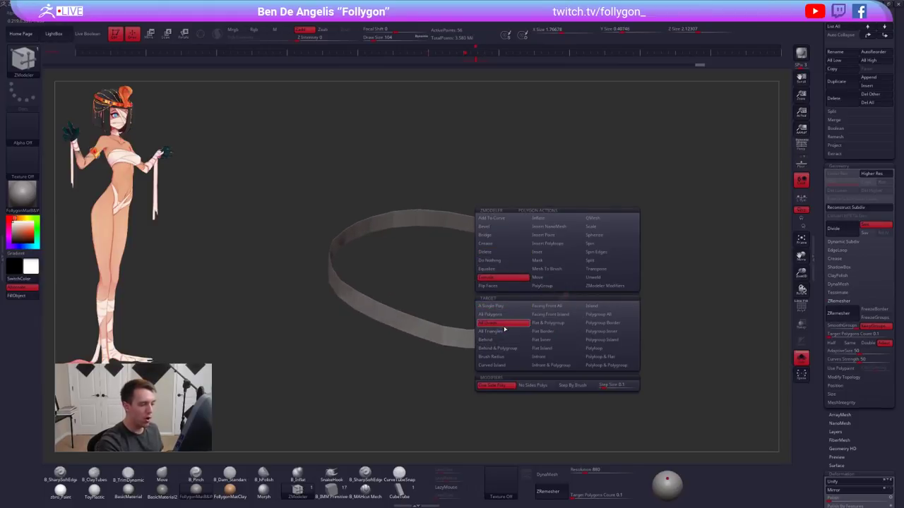
click(507, 315)
alt+right_drag(551, 295, 558, 324)
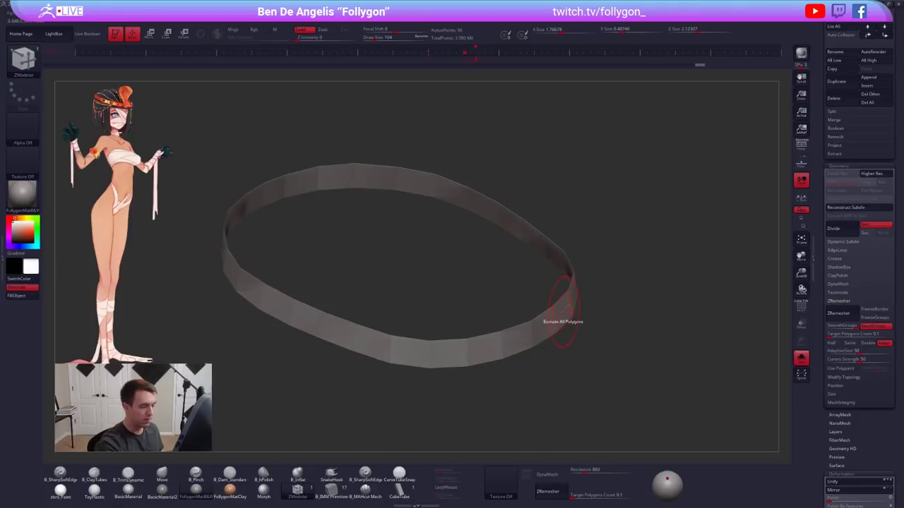
drag(562, 311, 554, 317)
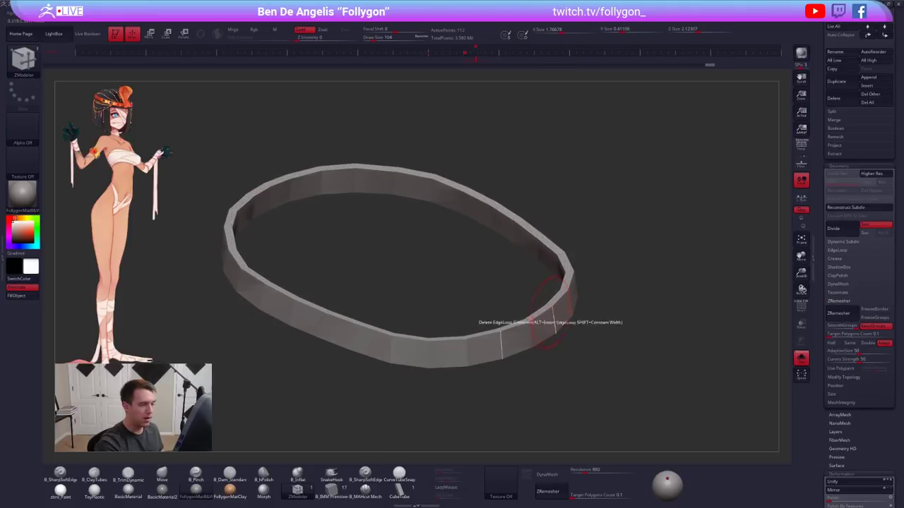
Preview the headband with Dynamic Subdiv smoothing and turn on double-sided display for it
key(d)
key(shift+d)
mouse_move(551, 329)
alt+right_down()
mouse_move(571, 315)
mouse_move(579, 286)
alt+right_up()
drag(819, 308, 846, 223)
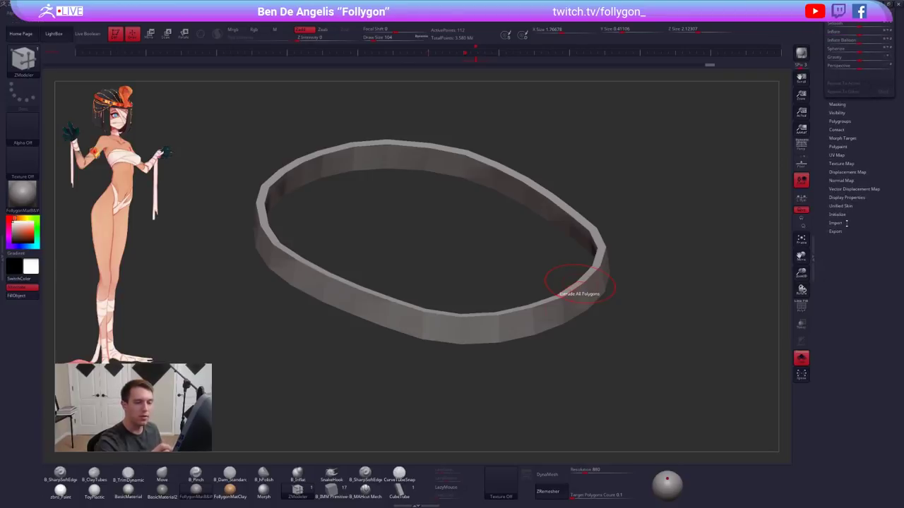
click(850, 198)
click(850, 223)
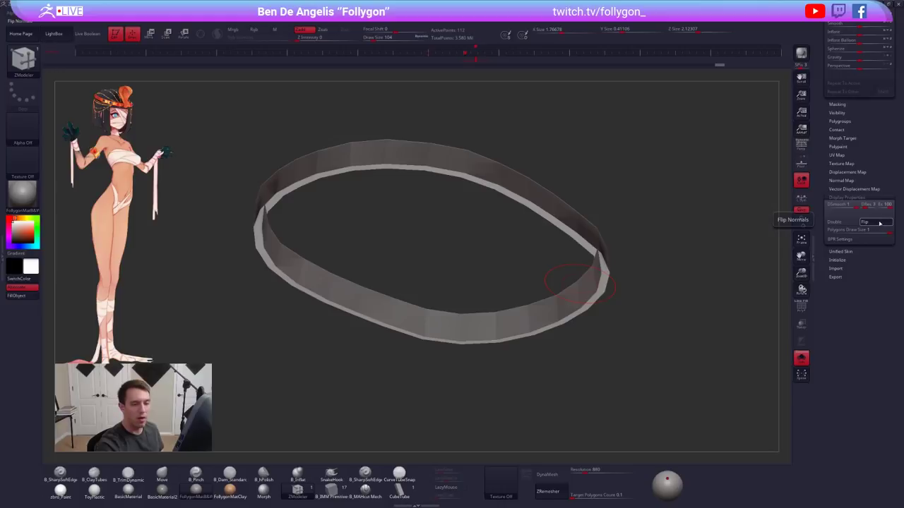
click(864, 222)
click(840, 222)
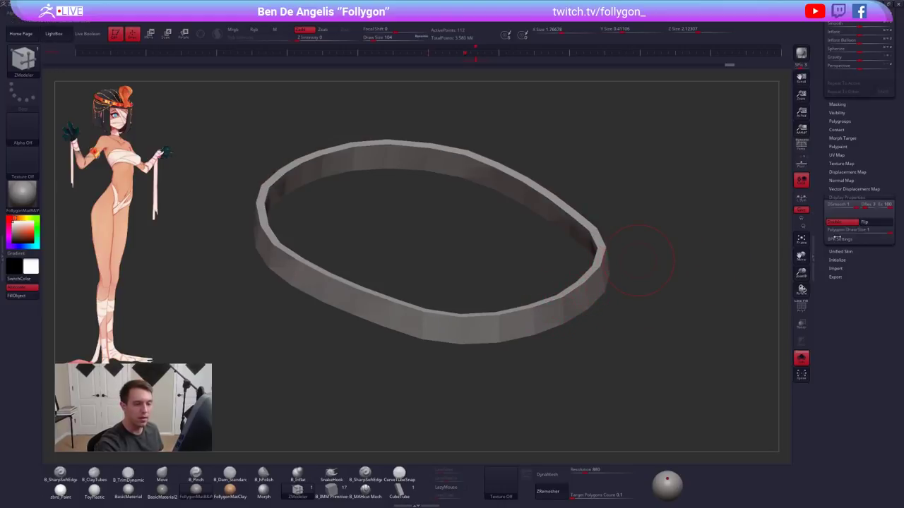
Set ZModeler's edge action to Crease and crease the headband's border edge loops
drag(849, 199, 836, 410)
right_drag(579, 319, 609, 291)
key(d)
key(shift+d)
key(space)
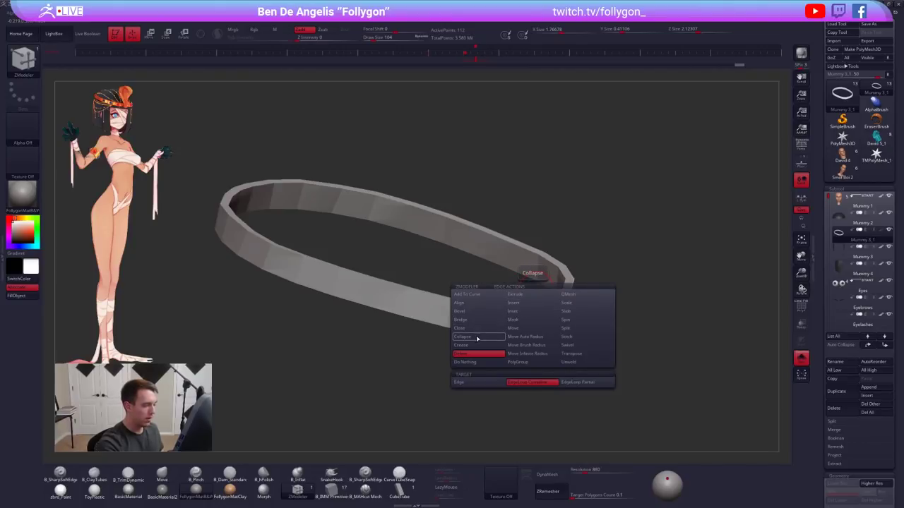
click(477, 347)
click(481, 390)
right_drag(553, 265, 554, 296)
drag(544, 298, 517, 244)
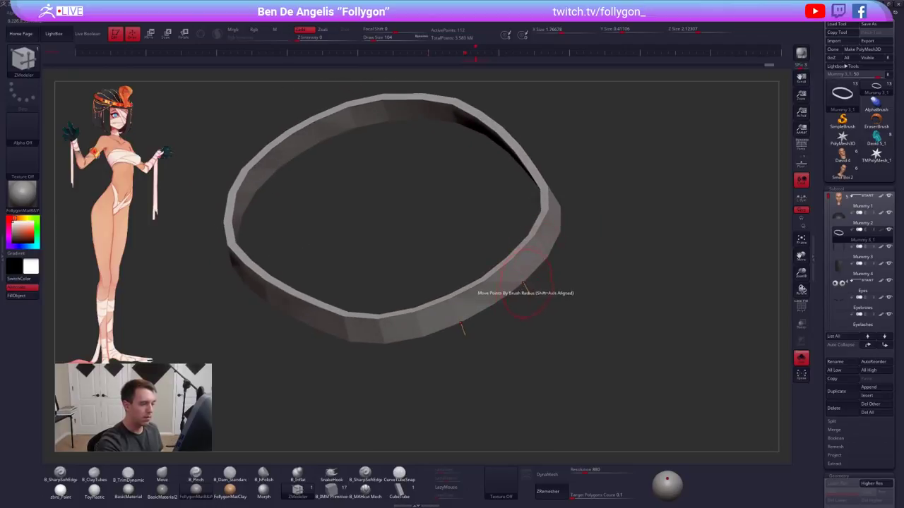
Turn on Dynamic Subdiv smoothing for the headband and show the full head from the front
key(d)
drag(519, 290, 474, 283)
key(alt+s)
shift+drag(519, 302, 480, 311)
alt+drag(547, 330, 564, 309)
Switch to the Move brush and set its draw size to 121
key(b)
key(m)
key(v)
key(space)
mouse_move(589, 260)
mouse_down()
mouse_move(601, 261)
mouse_move(573, 250)
mouse_up()
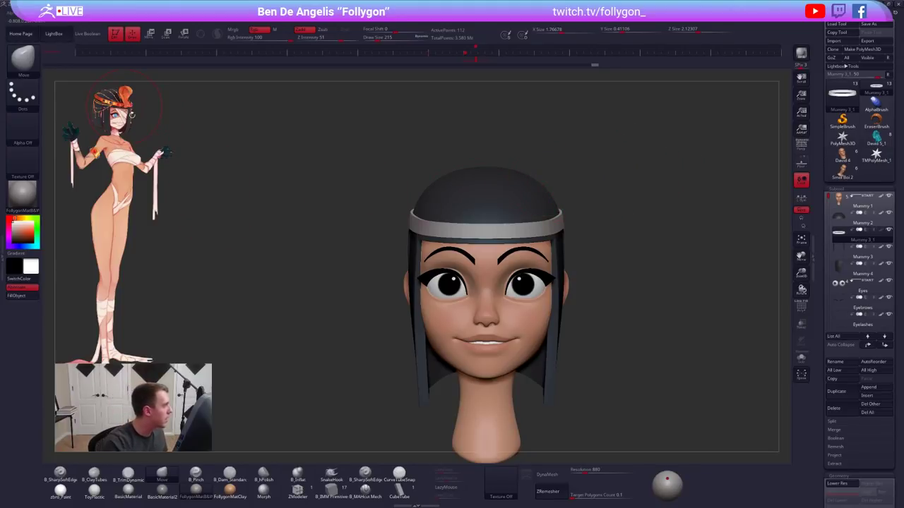
key(space)
drag(341, 172, 304, 159)
key(space)
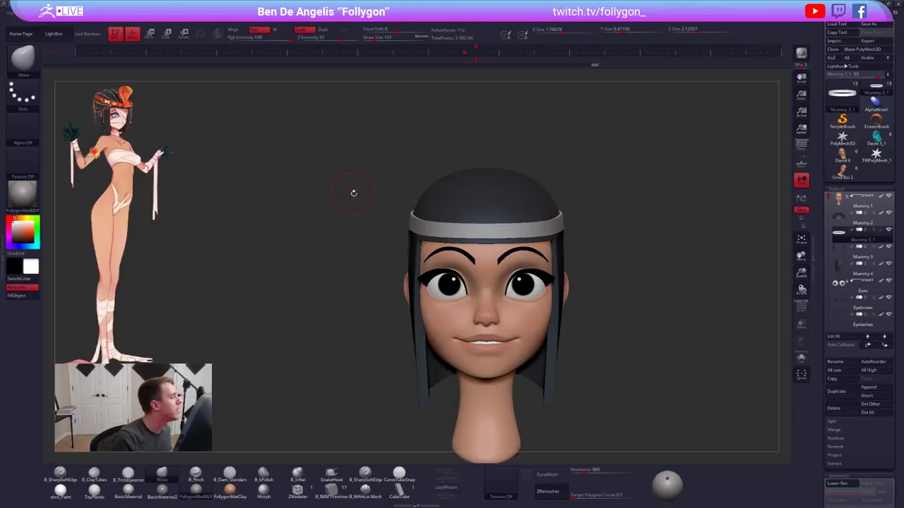
Enlarge the mummy reference image in Spotlight and reposition it so the character's headpiece is clearly readable beside the model
key(shift+z)
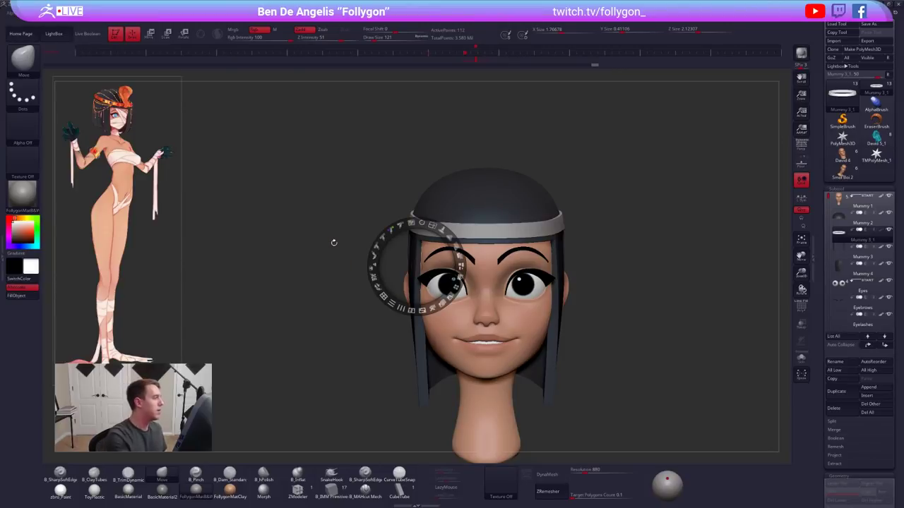
drag(168, 121, 179, 148)
drag(195, 108, 218, 131)
mouse_move(163, 216)
mouse_down()
mouse_move(229, 264)
mouse_move(282, 244)
mouse_move(272, 254)
mouse_move(250, 242)
mouse_move(234, 247)
mouse_up()
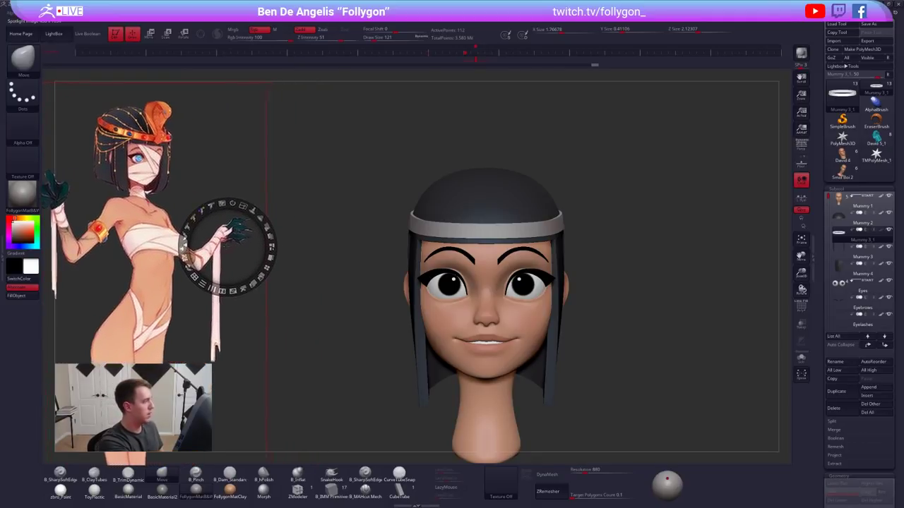
key(z)
key(z)
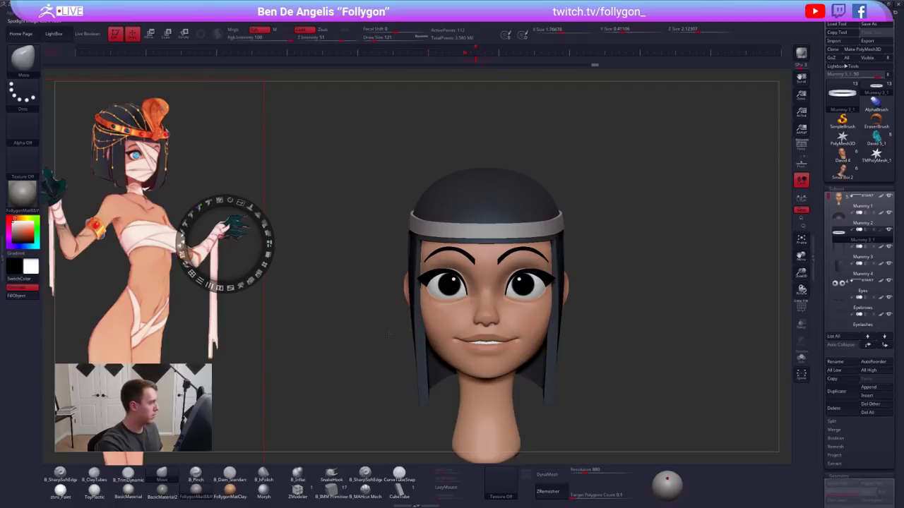
drag(389, 337, 403, 334)
key(z)
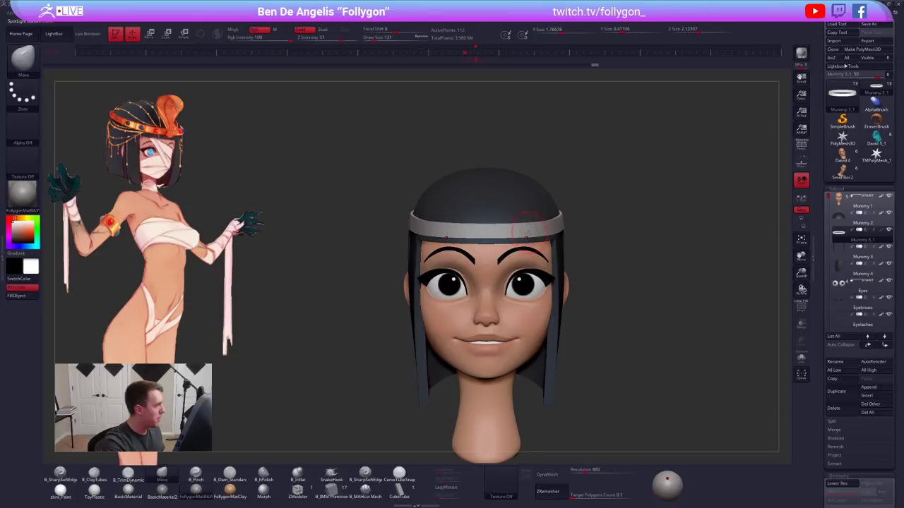
Reshape the headband's outline from above with an enlarged Move brush so it follows the skull cap at the sides and back
right_drag(536, 221, 507, 305)
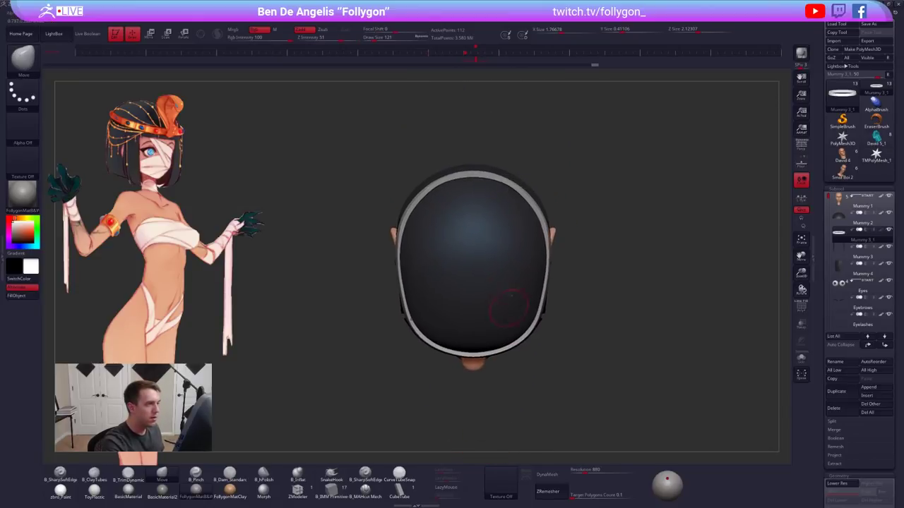
key(space)
drag(499, 206, 510, 207)
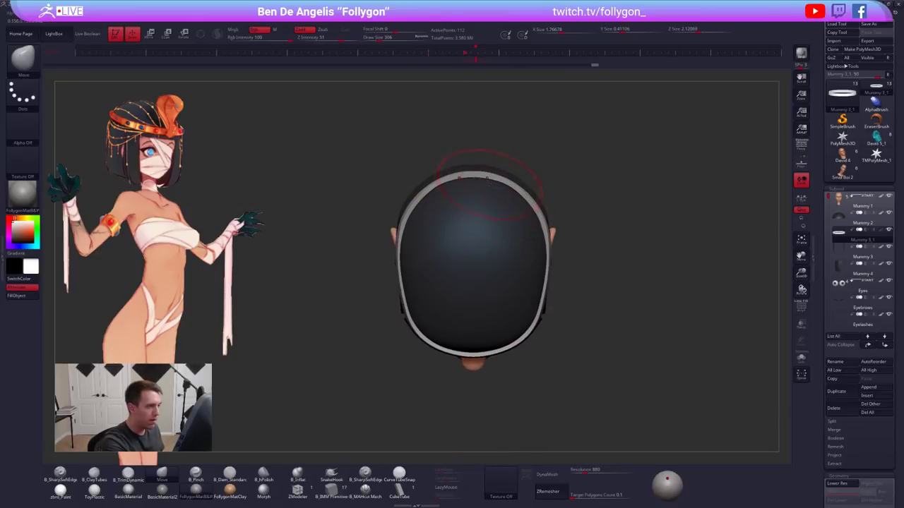
drag(546, 264, 549, 264)
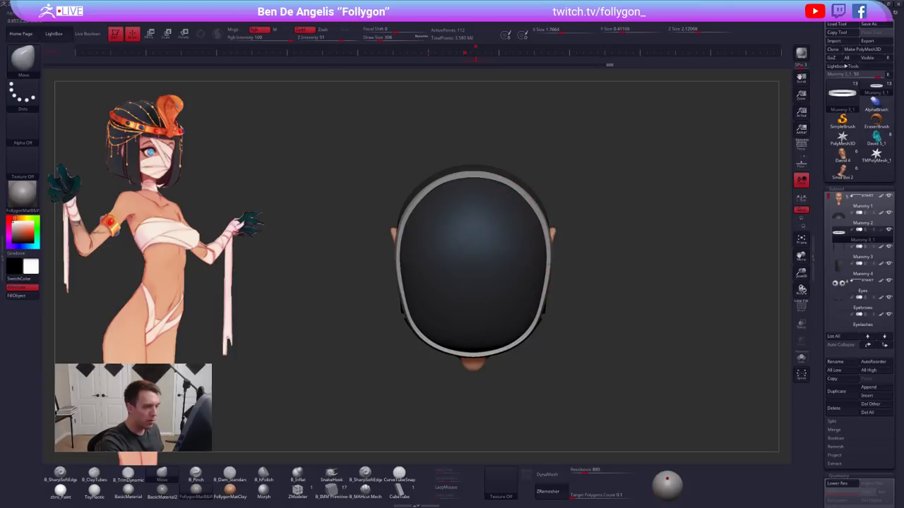
drag(539, 308, 538, 303)
key(space)
drag(549, 262, 550, 262)
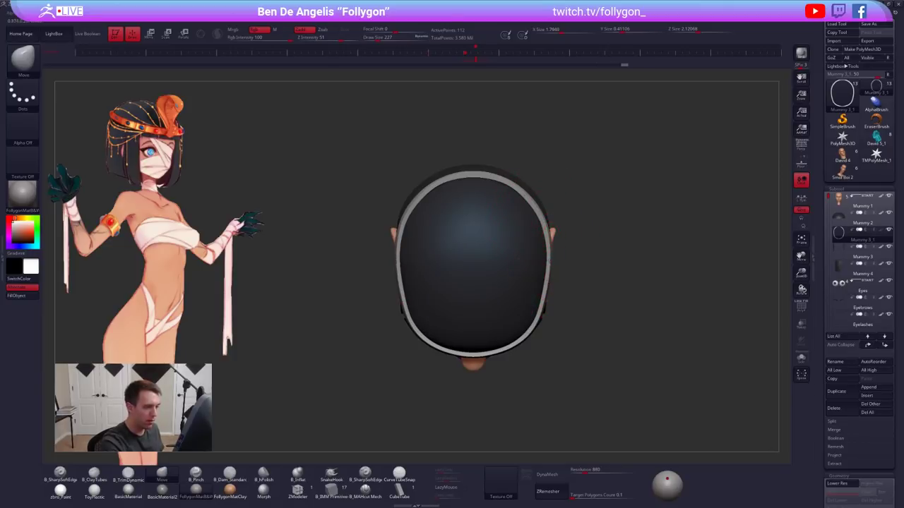
drag(491, 349, 528, 338)
Mask part of the headband from the side, adjust the unmasked part's fit with the Transpose line, and clear the mask
mouse_move(527, 371)
right_down()
mouse_move(510, 278)
mouse_move(523, 268)
mouse_move(510, 262)
mouse_move(516, 252)
mouse_move(540, 257)
right_up()
key(shift+d)
mouse_move(550, 262)
ctrl+mouse_down()
mouse_move(341, 162)
mouse_move(278, 222)
ctrl+mouse_up()
key(w)
drag(528, 247, 638, 248)
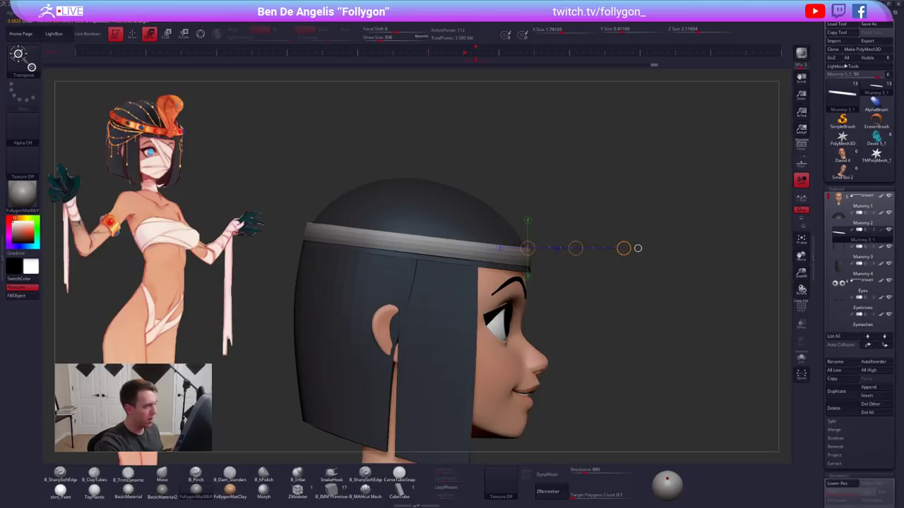
key(q)
ctrl+drag(600, 270, 621, 313)
shift+drag(667, 362, 622, 328)
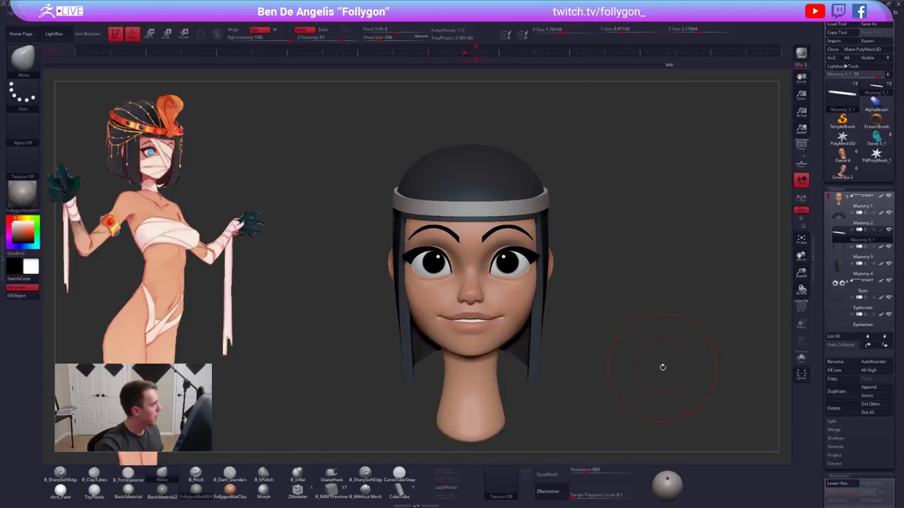
Duplicate the headband subtool and draw a short CurveTubeSnap tube at draw size 140 up the centre front of the skull cap
key(space)
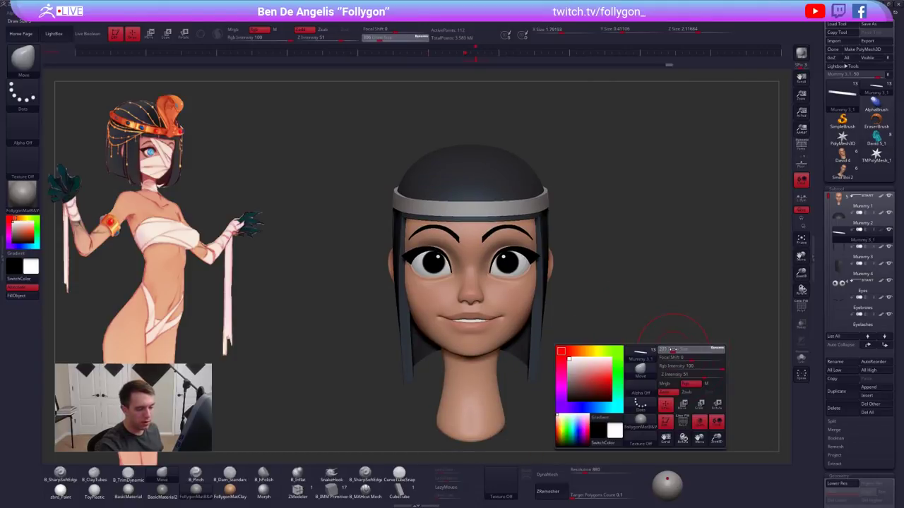
drag(675, 350, 665, 349)
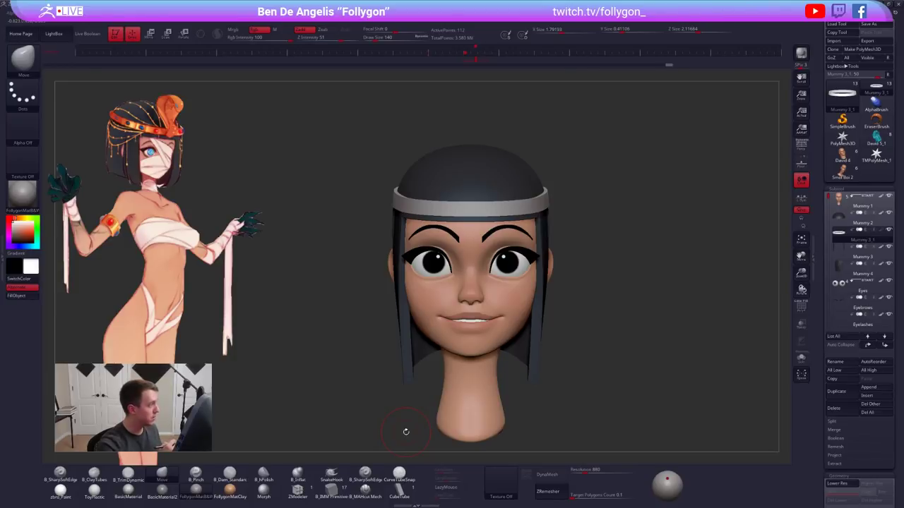
click(844, 391)
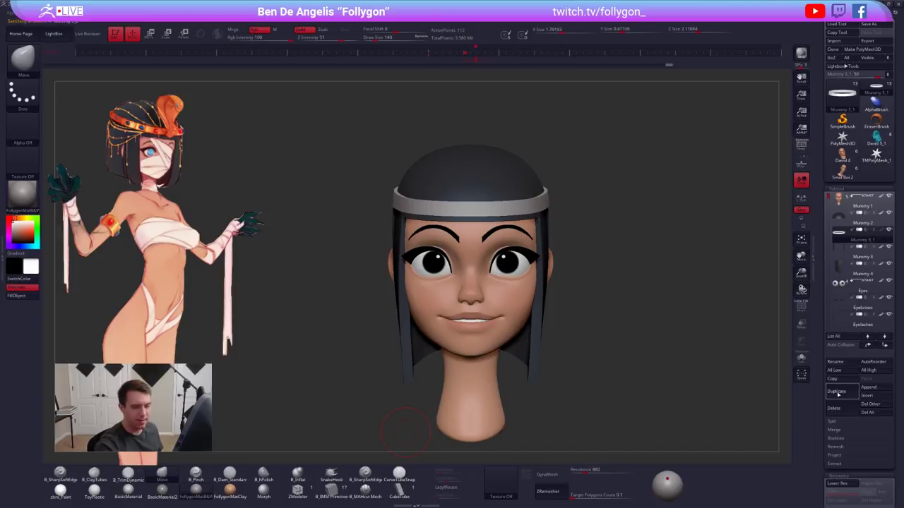
click(400, 478)
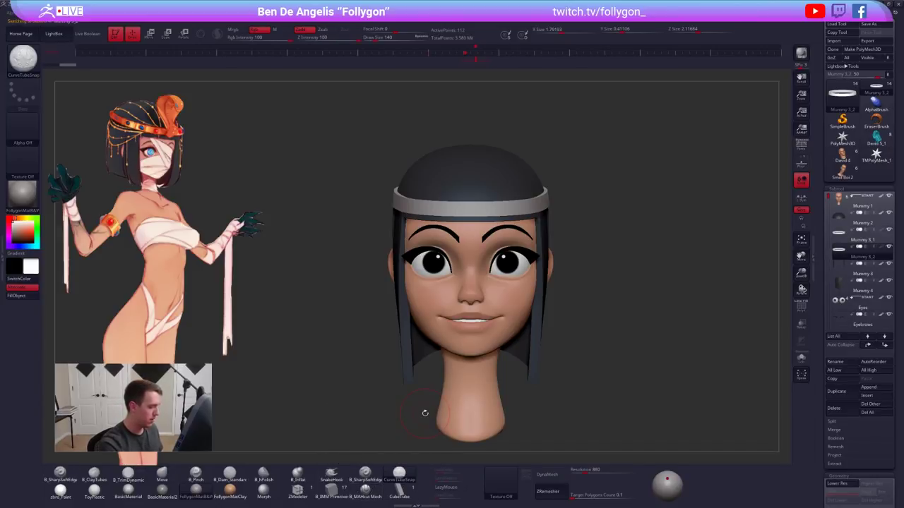
alt+drag(425, 414, 428, 456)
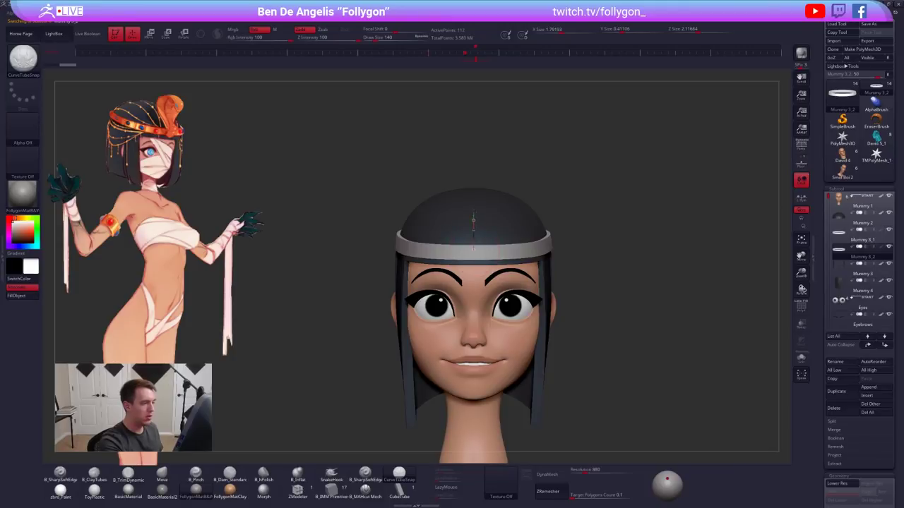
drag(473, 249, 474, 251)
mouse_move(490, 241)
right_down()
mouse_move(524, 245)
mouse_move(536, 222)
mouse_move(497, 223)
mouse_move(507, 237)
right_up()
key(shift+f)
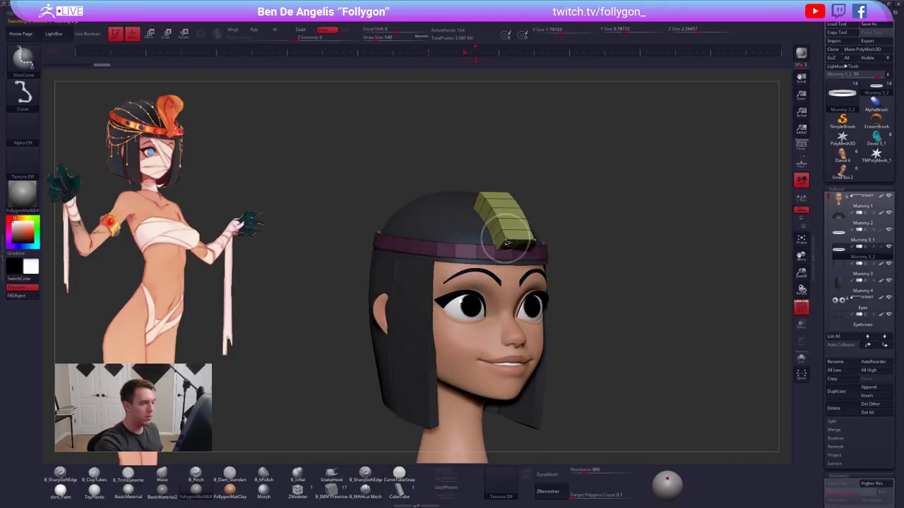
Isolate the new tube and remove the duplicated headband geometry from its subtool
ctrl+shift+click(503, 240)
key(space)
click(553, 245)
Rotate the tube upright at the headband's front, subdivide it, and turn off the polyframe display
right_drag(576, 184, 604, 187)
key(r)
mouse_move(528, 247)
mouse_down()
mouse_move(562, 326)
mouse_move(552, 329)
mouse_move(552, 303)
mouse_up()
key(e)
key(ctrl+d)
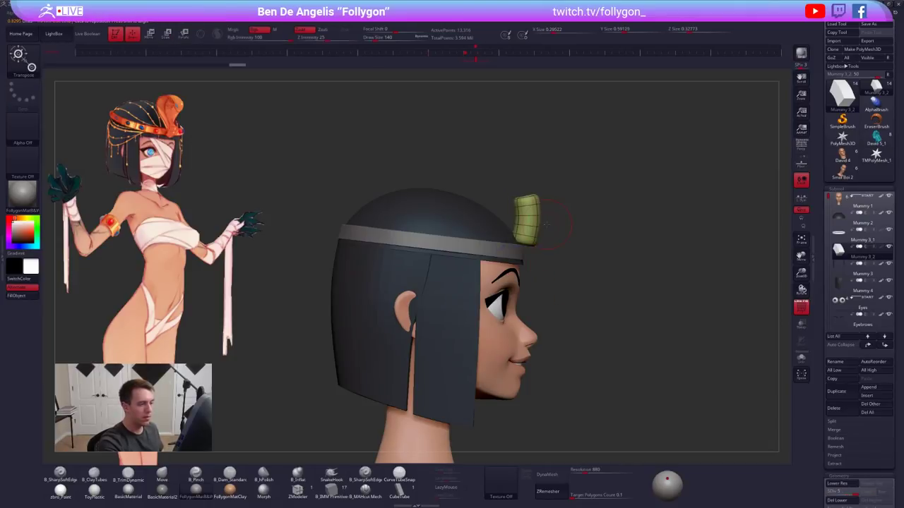
key(q)
key(shift+f)
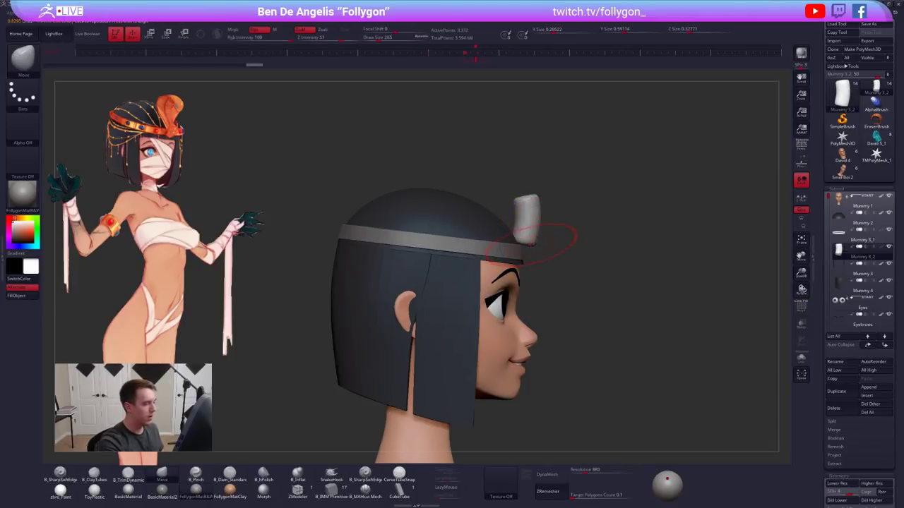
Pull the tube's lower end down and curve it into the headband with the Move brush, reducing the draw size to 160
drag(521, 233, 531, 241)
mouse_move(530, 241)
alt+right_down()
mouse_move(519, 268)
mouse_move(531, 269)
alt+right_up()
key(space)
drag(543, 303, 531, 304)
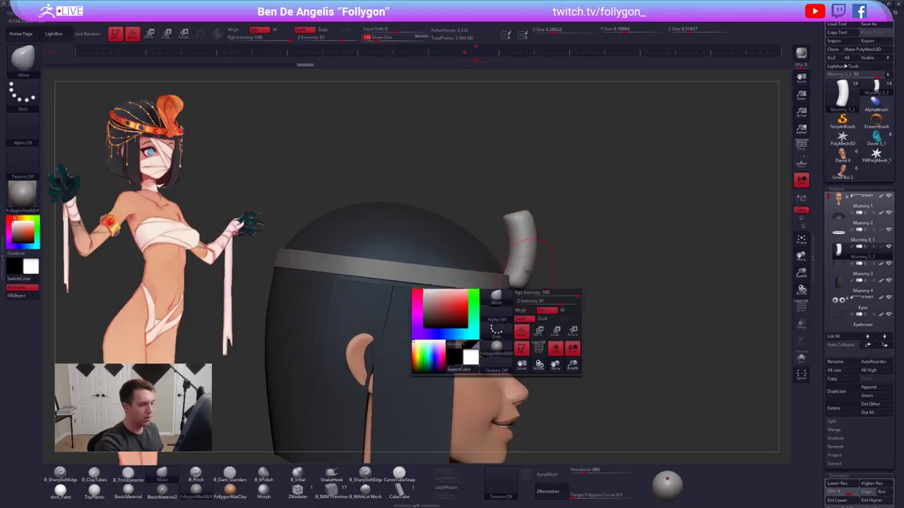
drag(515, 274, 513, 285)
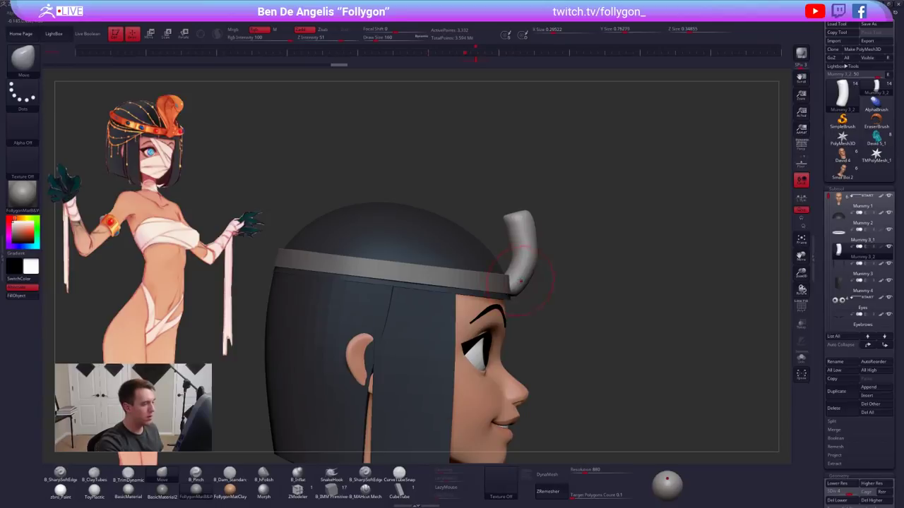
Mask the tube's lower part, soften the mask, bend the free top forward into a cobra head, and subdivide the piece
ctrl+drag(502, 236, 496, 205)
ctrl+click(496, 206)
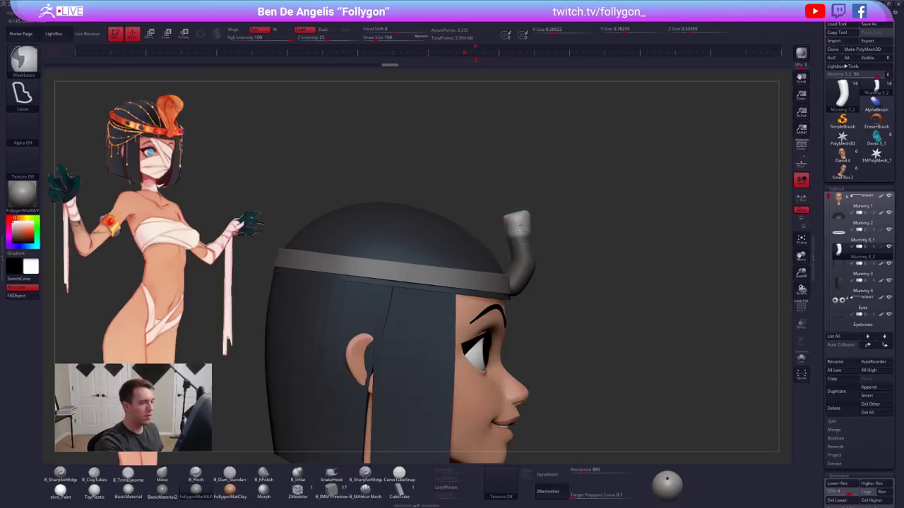
ctrl+click(522, 230)
key(r)
mouse_move(519, 236)
shift+mouse_down()
mouse_move(519, 171)
mouse_move(553, 186)
mouse_move(554, 216)
mouse_move(572, 237)
mouse_move(505, 241)
mouse_move(543, 240)
mouse_move(543, 232)
shift+mouse_up()
key(q)
key(ctrl+d)
key(d)
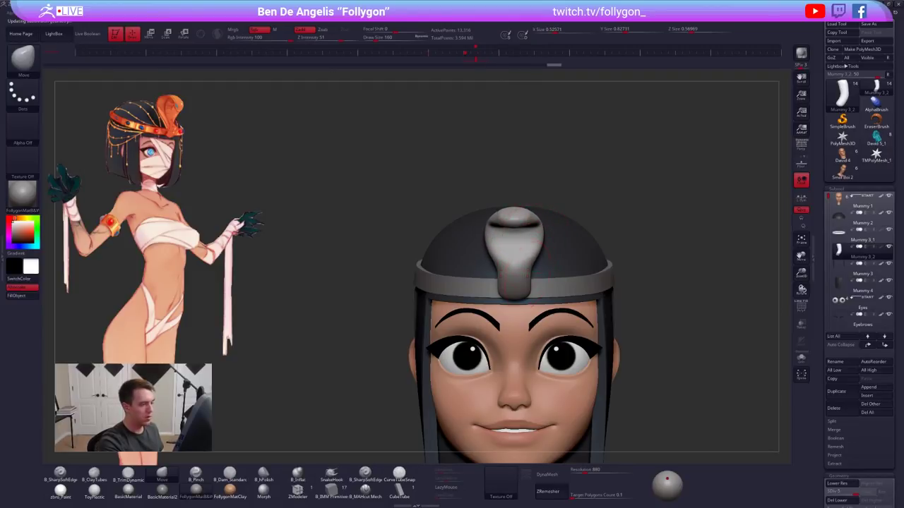
Narrow the cobra's neck below the hood from the front with the Move brush
drag(535, 267, 530, 269)
drag(531, 285, 527, 286)
mouse_move(537, 238)
mouse_down()
mouse_move(542, 227)
mouse_move(681, 244)
mouse_up()
Solo the cobra ornament, build up its head and hood with ClayTubes, smooth the surface, and show the full head again
key(alt+s)
mouse_move(552, 253)
mouse_down()
mouse_move(516, 209)
mouse_move(520, 187)
mouse_up()
key(1)
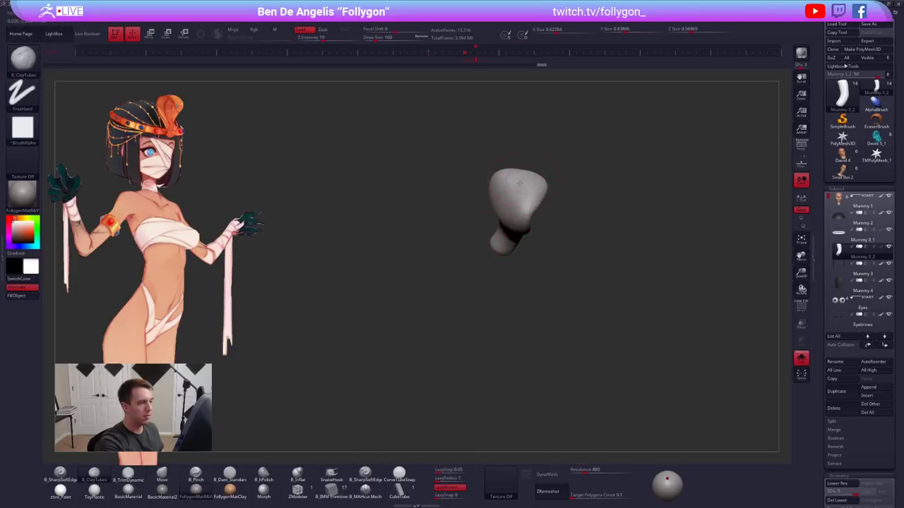
mouse_move(492, 228)
mouse_down()
mouse_move(472, 212)
mouse_move(500, 188)
mouse_move(481, 311)
mouse_move(512, 305)
mouse_up()
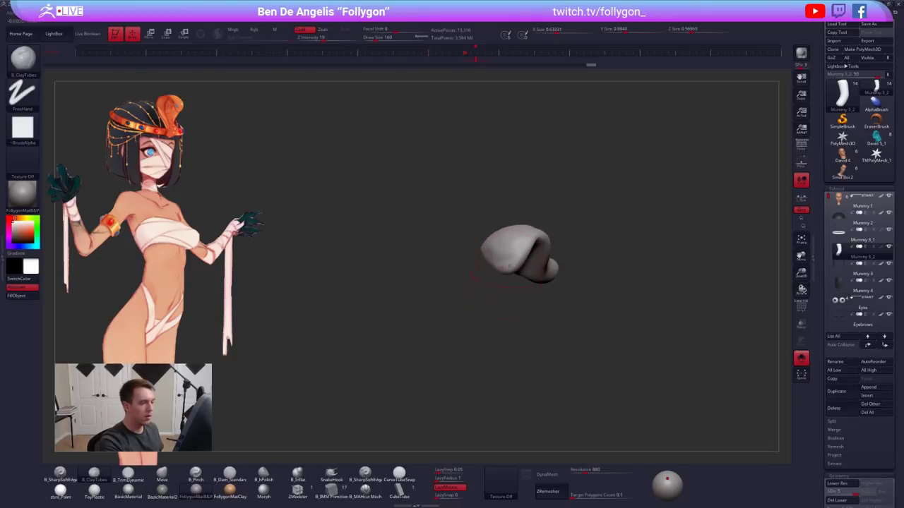
mouse_move(521, 235)
shift+mouse_down()
mouse_move(528, 248)
mouse_move(530, 236)
mouse_move(530, 271)
shift+mouse_up()
key(alt+s)
Return to the Move brush, enlarge its draw size, and stretch the cobra's head and hood upward
key(2)
alt+right_drag(502, 293, 510, 273)
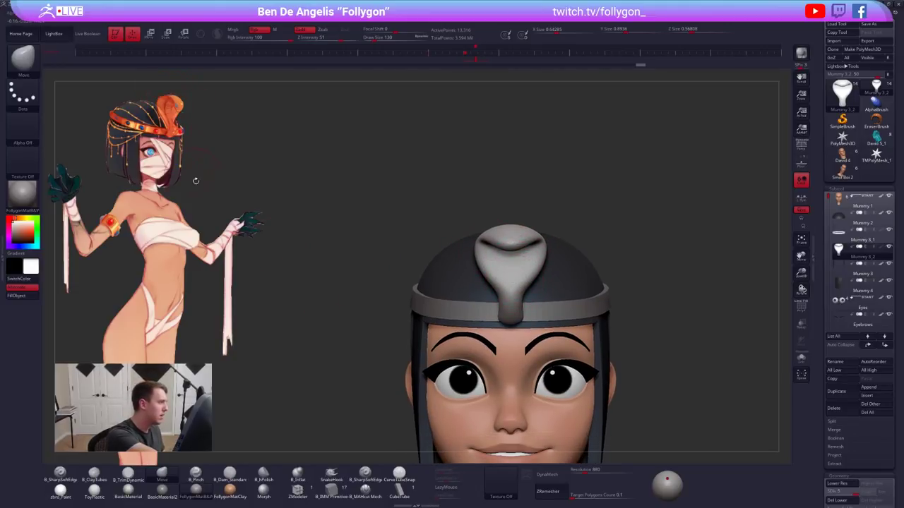
key(space)
key(space)
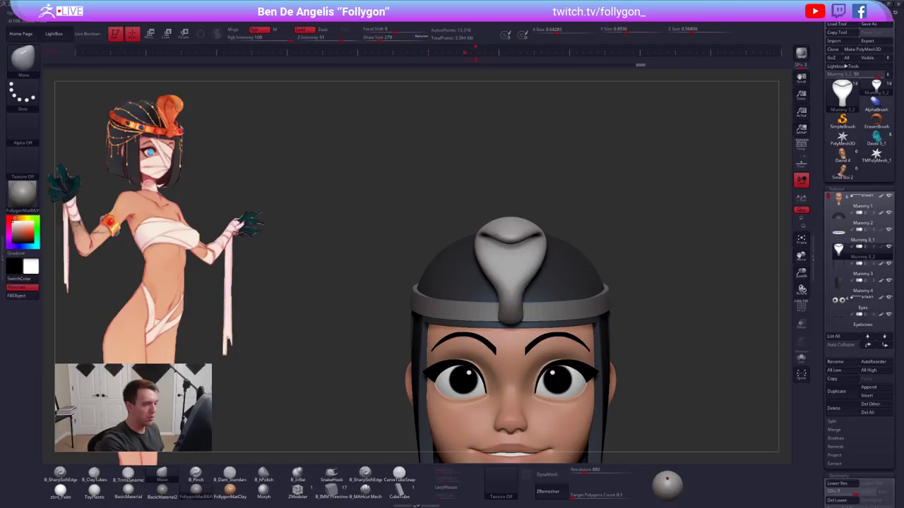
key(space)
key(space)
mouse_move(517, 258)
mouse_down()
mouse_move(529, 258)
mouse_move(529, 244)
mouse_up()
Shape the cobra's side profile into an S-curve with the head reaching forward and the neck curving back, using the Move brush
ctrl+right_drag(545, 247, 498, 250)
right_drag(498, 250, 537, 258)
drag(537, 257, 553, 246)
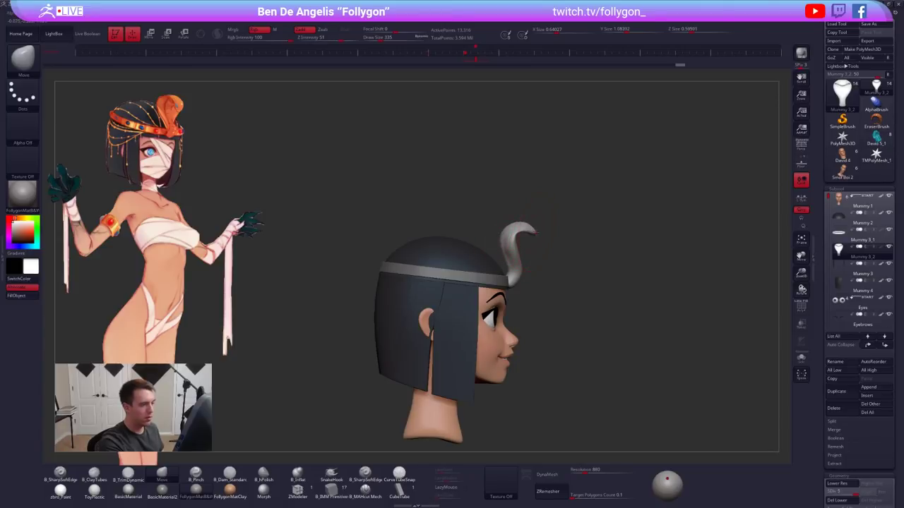
drag(535, 232, 535, 234)
key(space)
drag(530, 240, 510, 250)
ctrl+right_drag(514, 247, 502, 239)
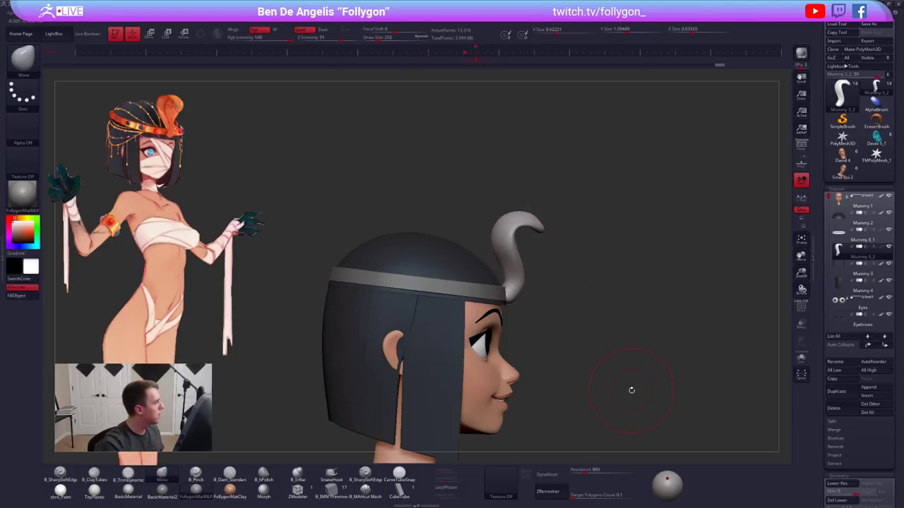
Reduce the Move brush's draw size to 140 and refine the cobra's neck and hood outline from the front
key(space)
drag(523, 302, 514, 302)
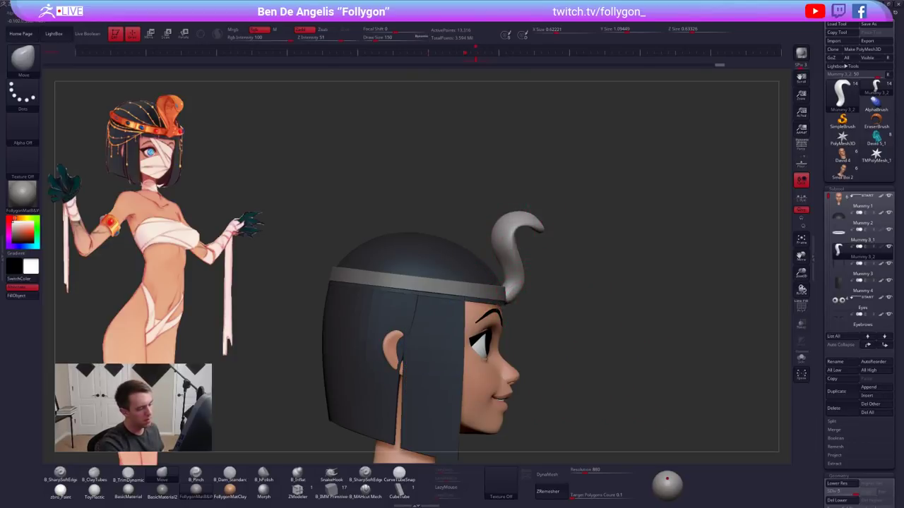
shift+right_drag(531, 296, 470, 296)
key(space)
drag(515, 280, 507, 273)
key(space)
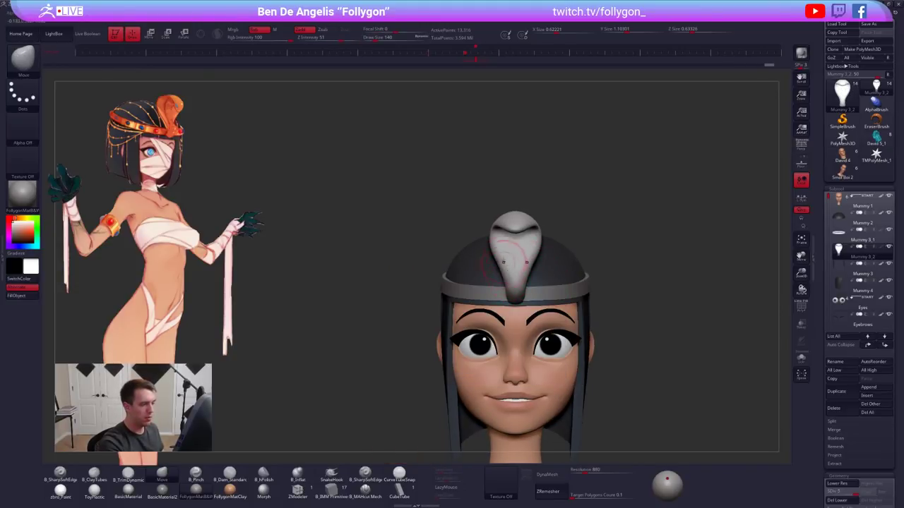
Set the Move brush's draw size to 160 and adjust the edge of the cobra's hood from a three-quarter view
right_drag(492, 264, 522, 257)
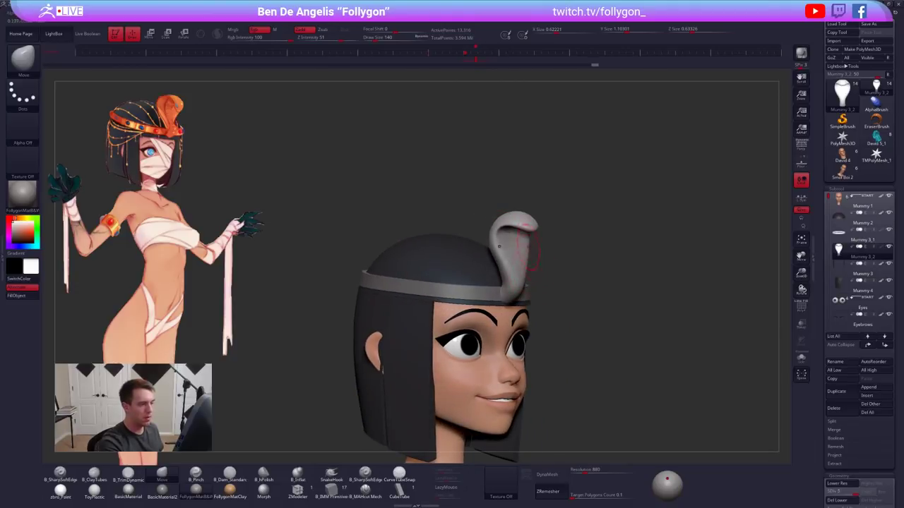
key(space)
drag(521, 253, 527, 252)
right_drag(521, 247, 557, 256)
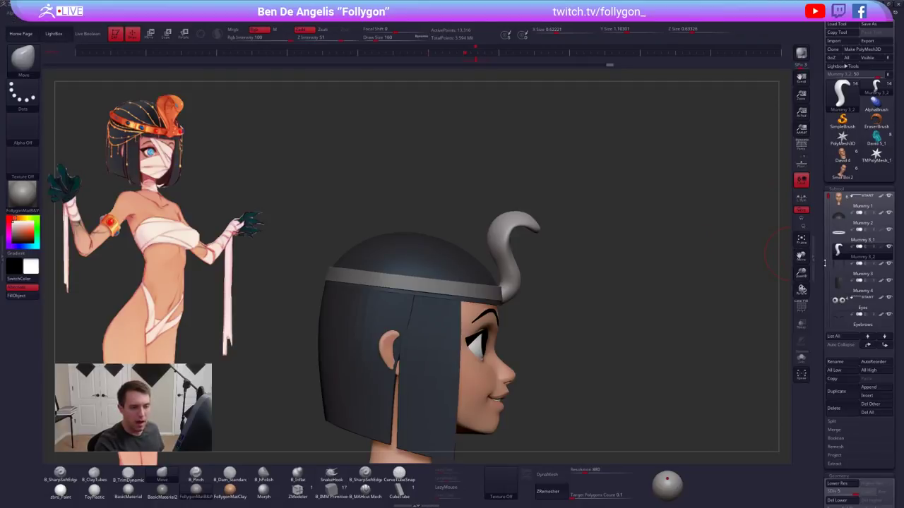
scroll(822, 259, down, 5)
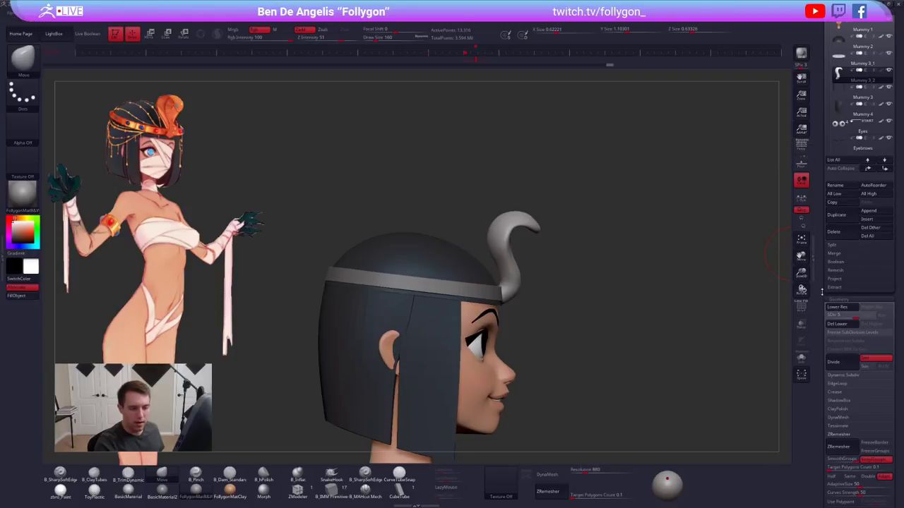
scroll(822, 292, down, 5)
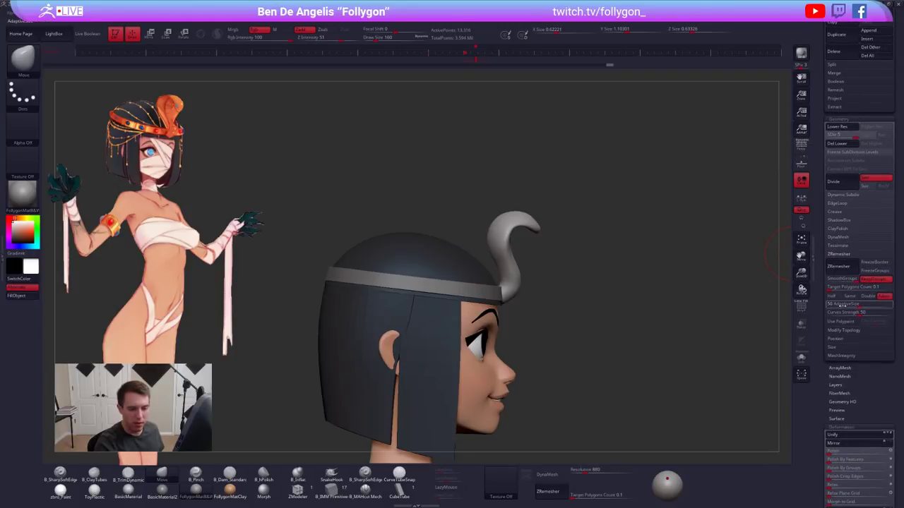
click(840, 254)
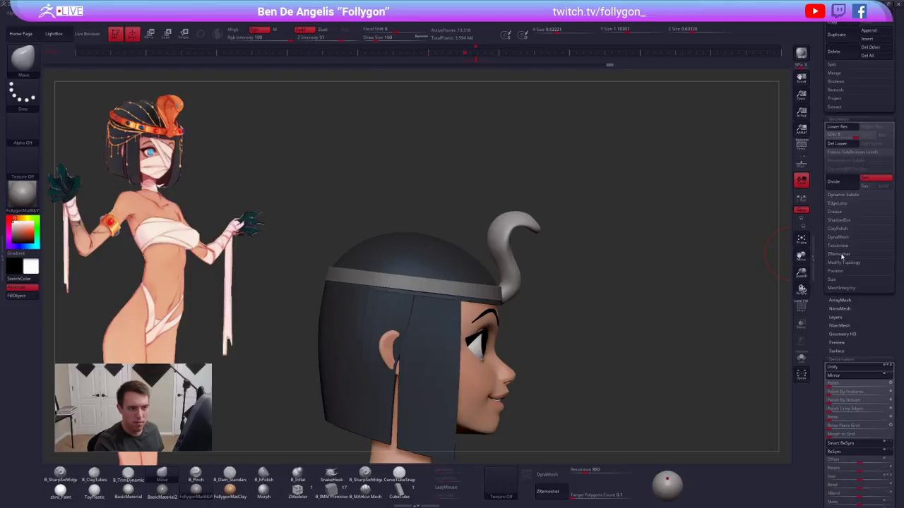
click(843, 262)
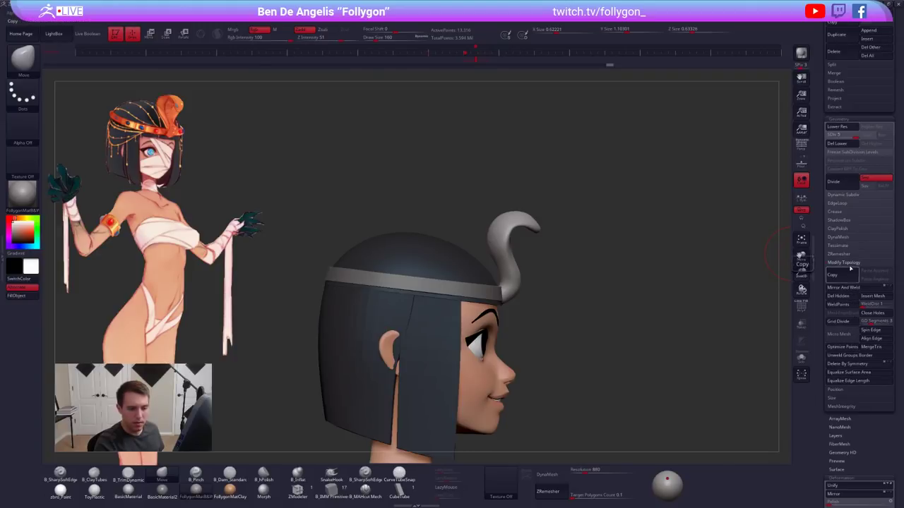
click(846, 263)
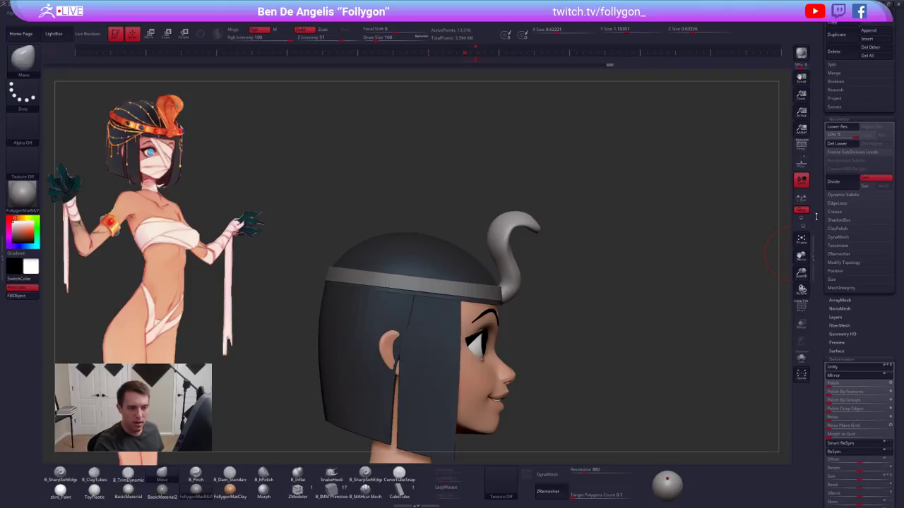
scroll(823, 224, up, 3)
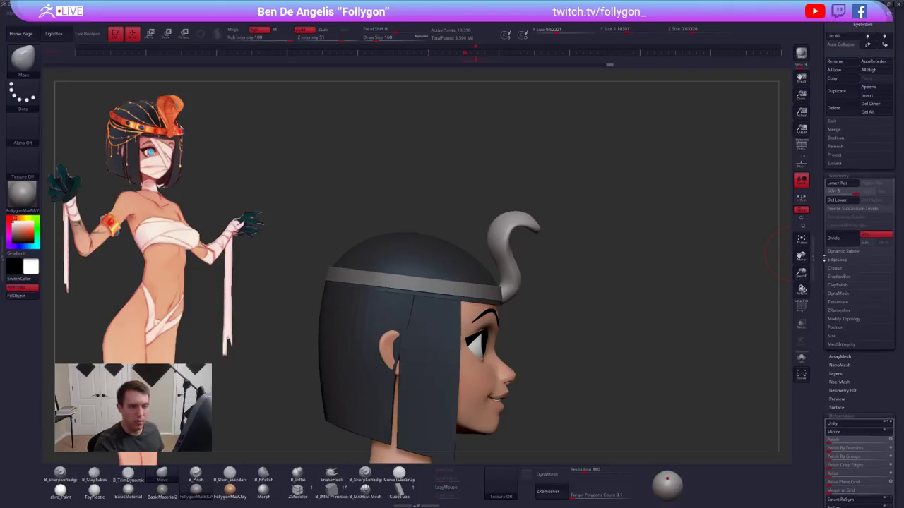
scroll(822, 269, up, 6)
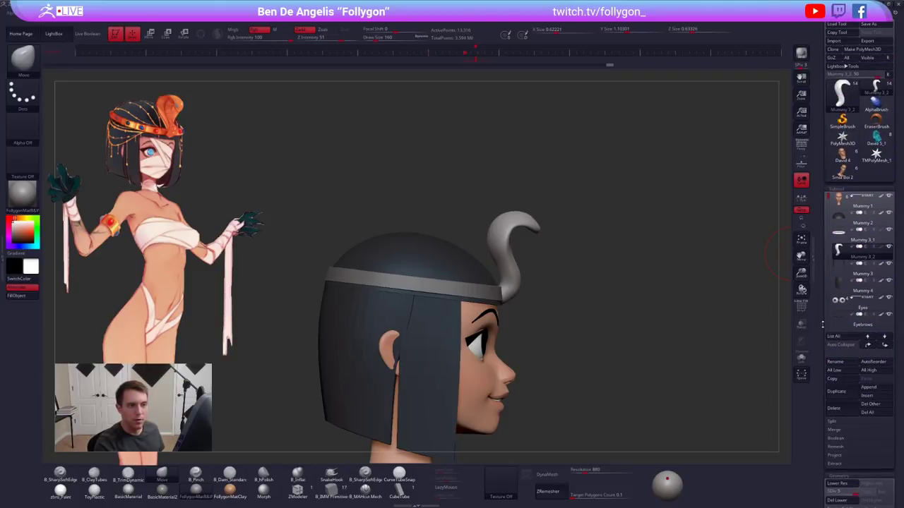
Adjust the lower neck curve of the cobra in profile with the Move brush and smooth it
drag(556, 280, 522, 277)
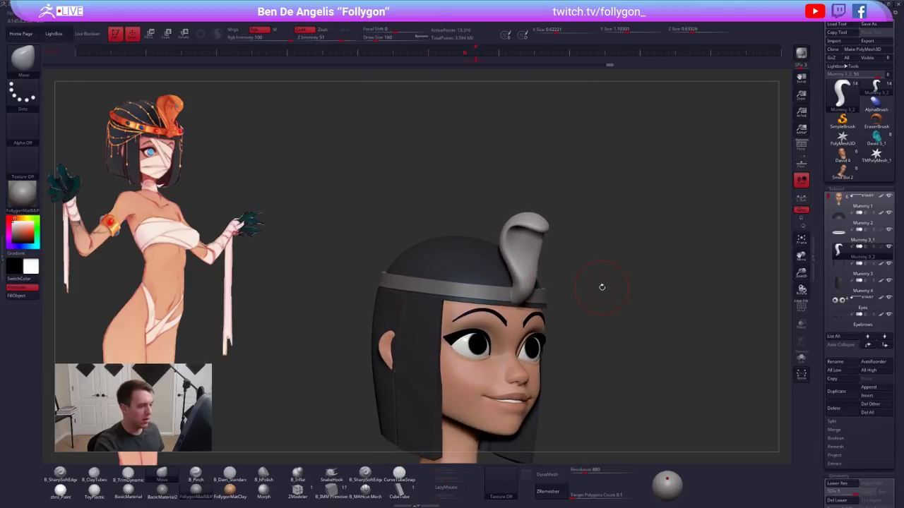
drag(605, 287, 621, 311)
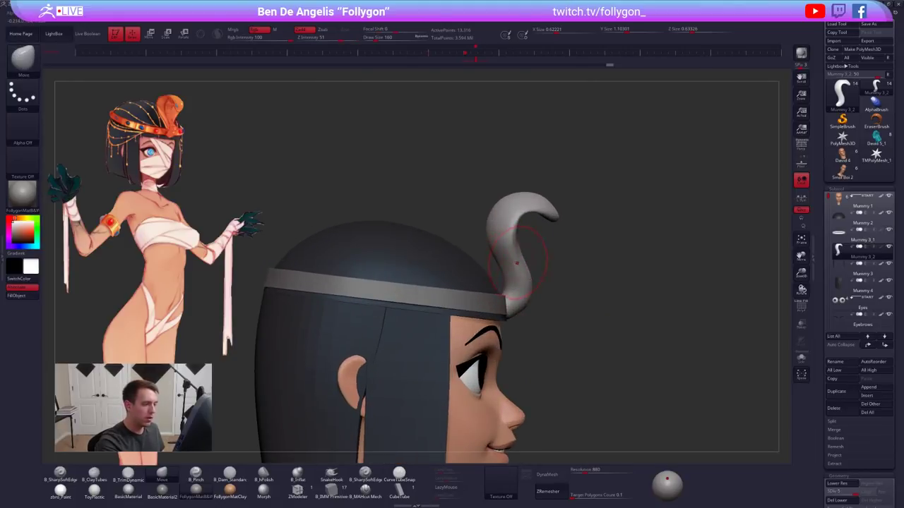
key(s)
drag(511, 276, 516, 298)
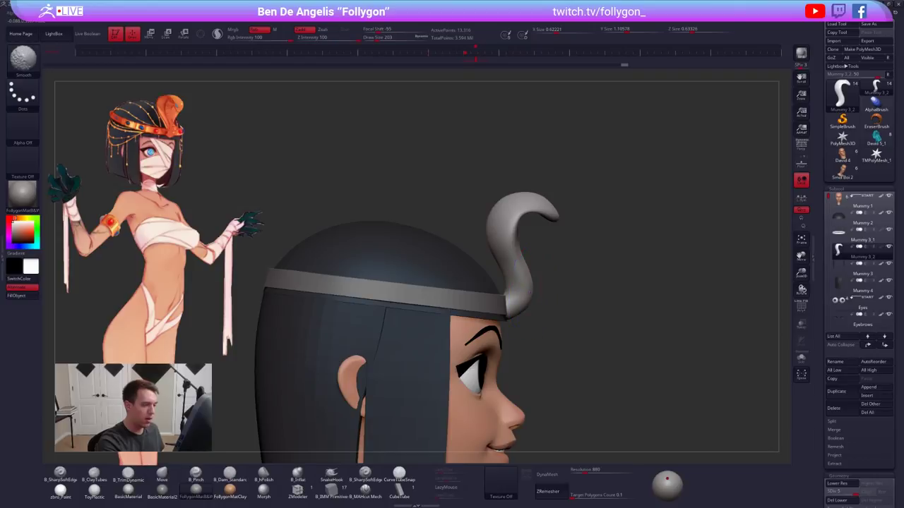
mouse_move(529, 268)
shift+mouse_down()
mouse_move(530, 297)
mouse_move(543, 280)
shift+mouse_up()
key(space)
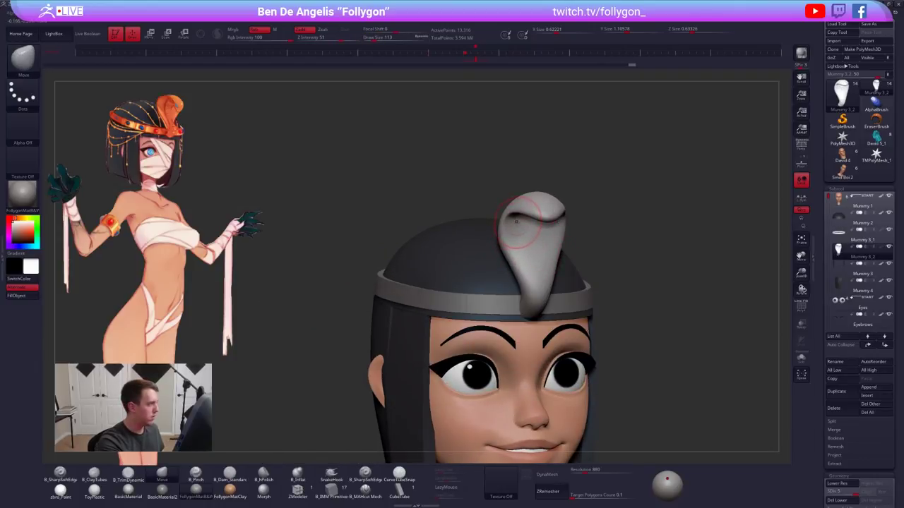
Isolate the cobra and adjust its neck and hood curve with the Move brush at draw size 140
mouse_move(528, 239)
alt+right_down()
mouse_move(535, 263)
mouse_move(561, 245)
mouse_move(572, 263)
alt+right_up()
key(alt+s)
mouse_move(570, 245)
ctrl+mouse_down()
mouse_move(526, 233)
mouse_move(516, 288)
mouse_move(484, 238)
mouse_move(588, 243)
ctrl+mouse_up()
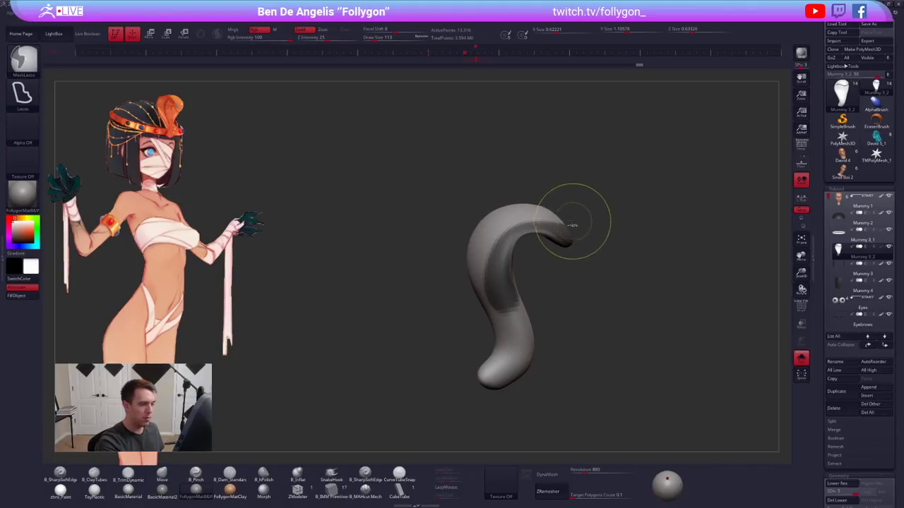
ctrl+click(557, 233)
key(bracketright)
key(bracketright)
key(bracketright)
mouse_move(535, 231)
mouse_down()
mouse_move(535, 217)
mouse_move(505, 241)
mouse_move(497, 268)
mouse_move(549, 271)
mouse_up()
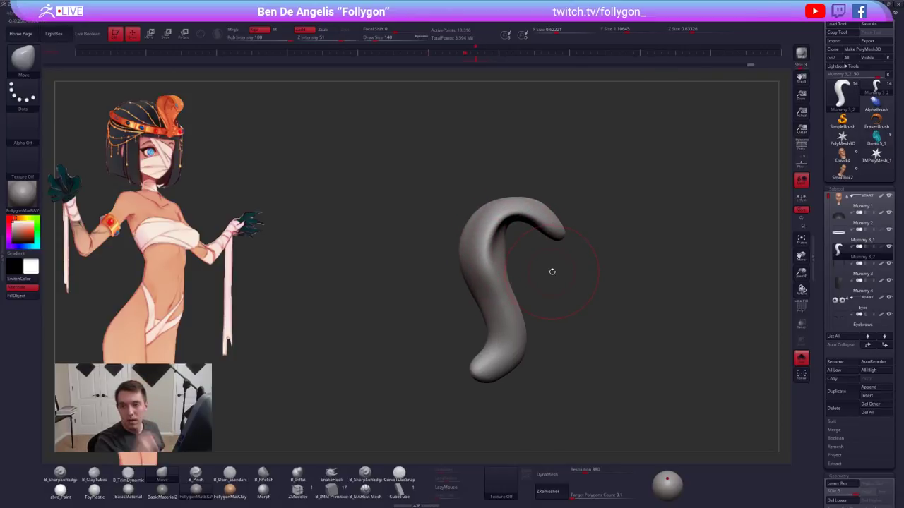
mouse_move(854, 285)
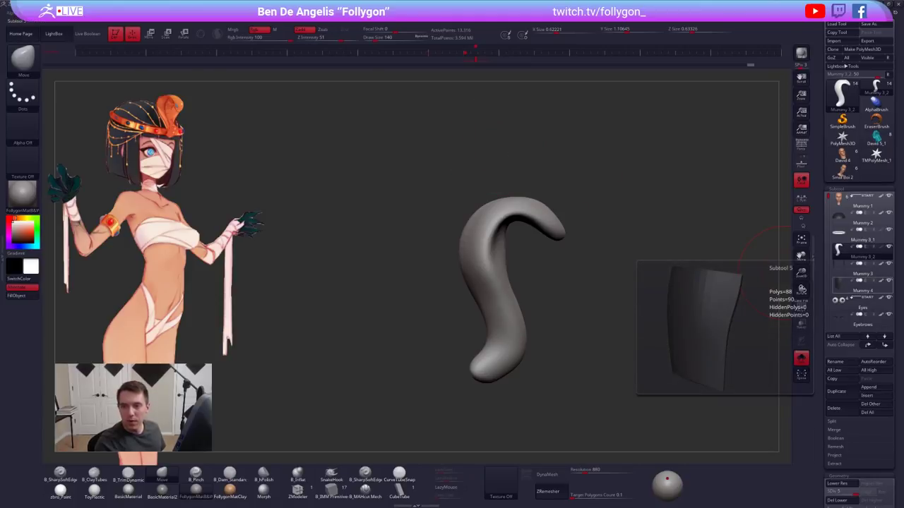
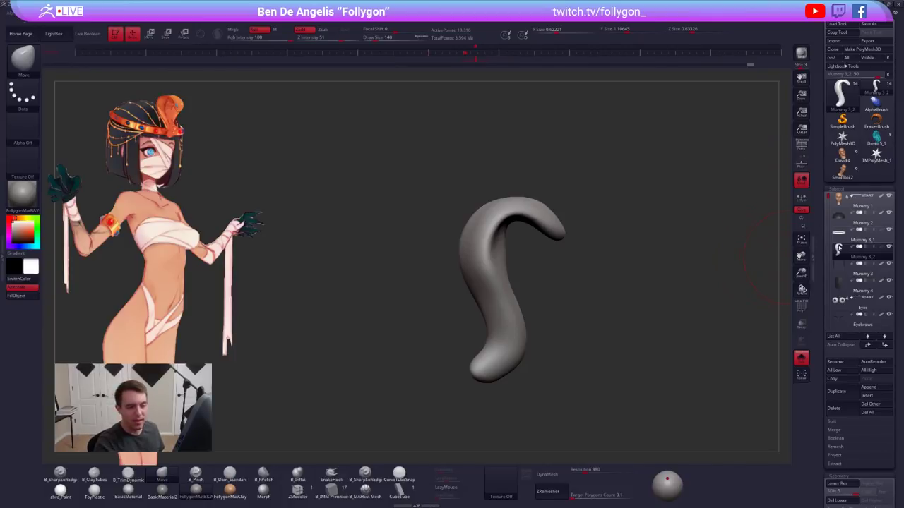
drag(828, 473, 828, 165)
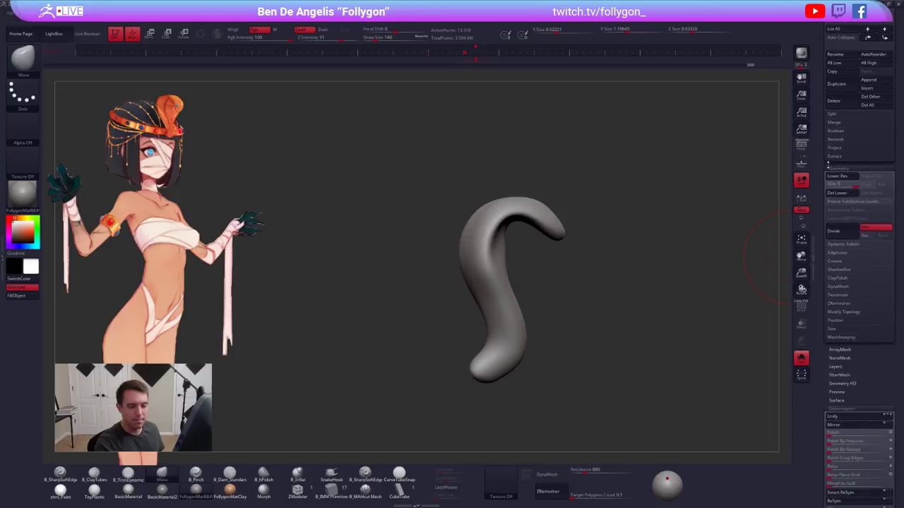
click(860, 306)
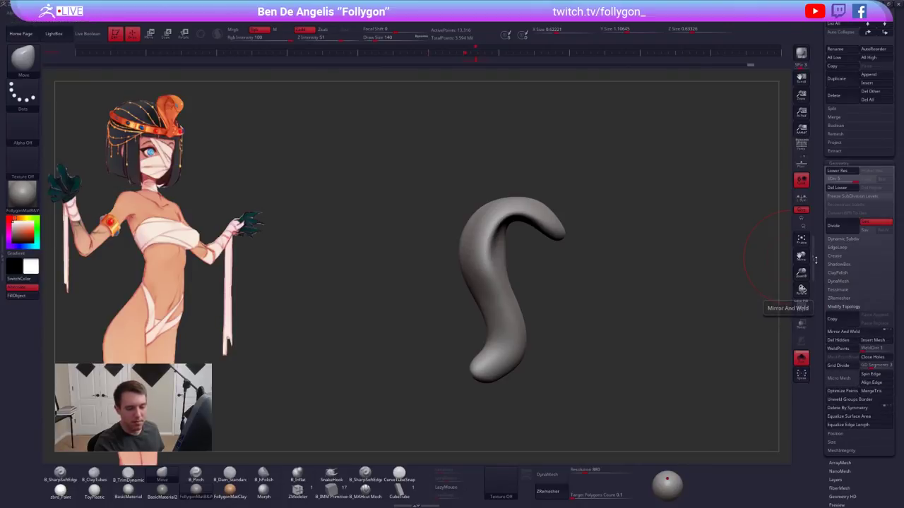
scroll(829, 339, up, 8)
scroll(830, 340, up, 2)
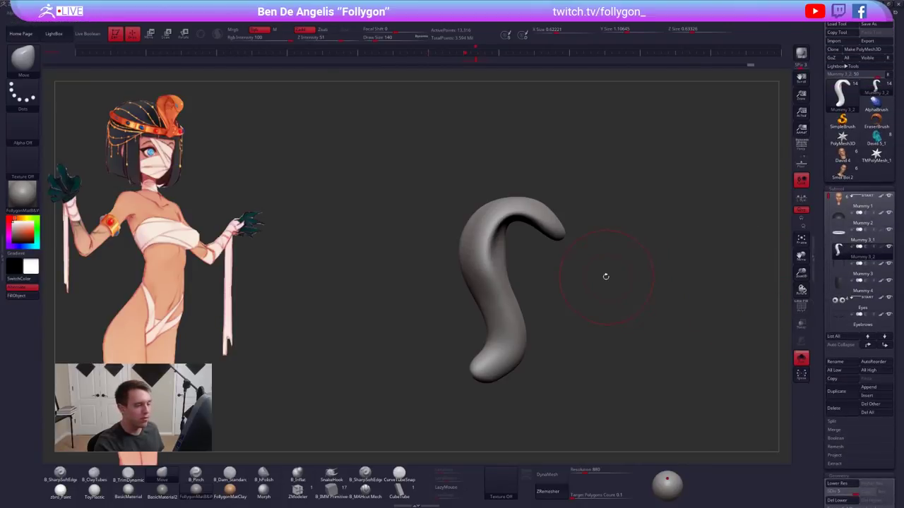
Smooth the hollow beneath the cobra's head and refine the surrounding hood shape with the Move brush
drag(606, 276, 595, 276)
drag(661, 281, 646, 279)
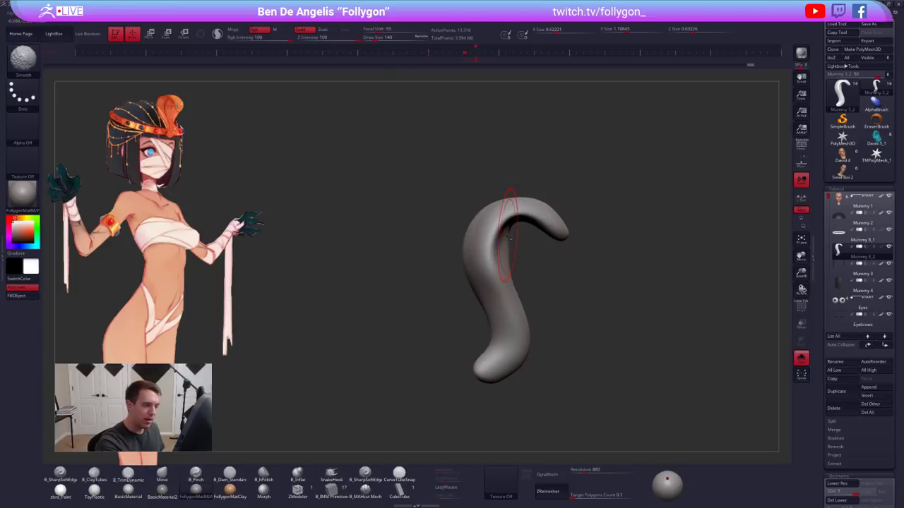
ctrl+right_drag(508, 243, 497, 225)
key(s)
click(498, 221)
mouse_move(494, 228)
mouse_down()
mouse_move(483, 231)
mouse_move(516, 206)
mouse_move(556, 208)
mouse_move(566, 224)
mouse_up()
key(space)
click(563, 218)
mouse_move(596, 230)
right_down()
mouse_move(548, 219)
mouse_move(566, 220)
right_up()
Build up the edge of the cobra's hood with the ClayTubes brush at draw size 113 and smooth it
key(b)
key(c)
key(t)
mouse_move(563, 220)
mouse_down()
mouse_move(533, 251)
mouse_move(558, 234)
mouse_move(576, 245)
mouse_move(564, 233)
mouse_move(566, 243)
mouse_up()
mouse_move(566, 243)
right_down()
mouse_move(570, 280)
mouse_move(551, 267)
right_up()
mouse_move(550, 267)
shift+mouse_down()
mouse_move(562, 255)
mouse_move(535, 259)
mouse_move(539, 236)
shift+mouse_up()
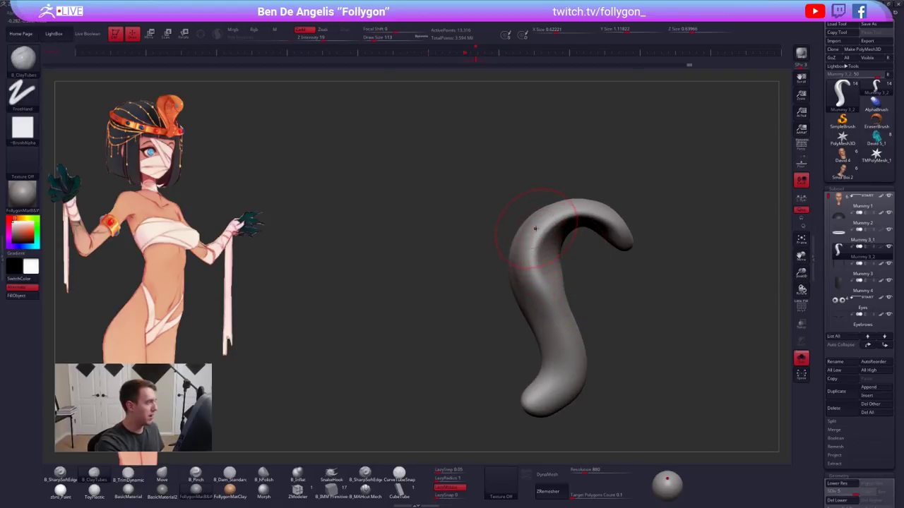
Return to the Move brush, set its draw size to 121, and nudge the tip of the cobra's head
key(b)
key(p)
key(i)
alt+right_drag(627, 238, 604, 261)
key(space)
key(b)
key(m)
key(v)
drag(593, 269, 595, 273)
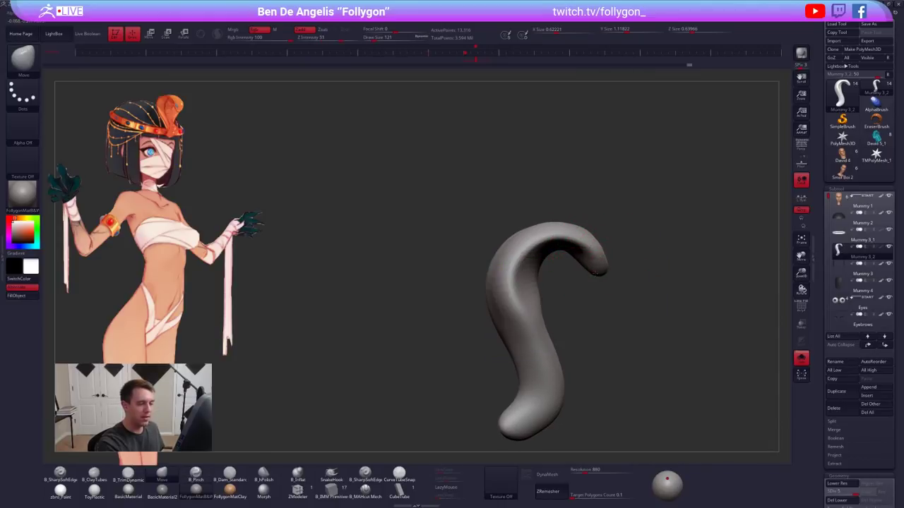
Build up the top of the cobra's head and the back of its hood with ClayTubes, smoothing the strokes
right_drag(605, 270, 536, 270)
key(b)
key(c)
key(t)
drag(613, 258, 620, 246)
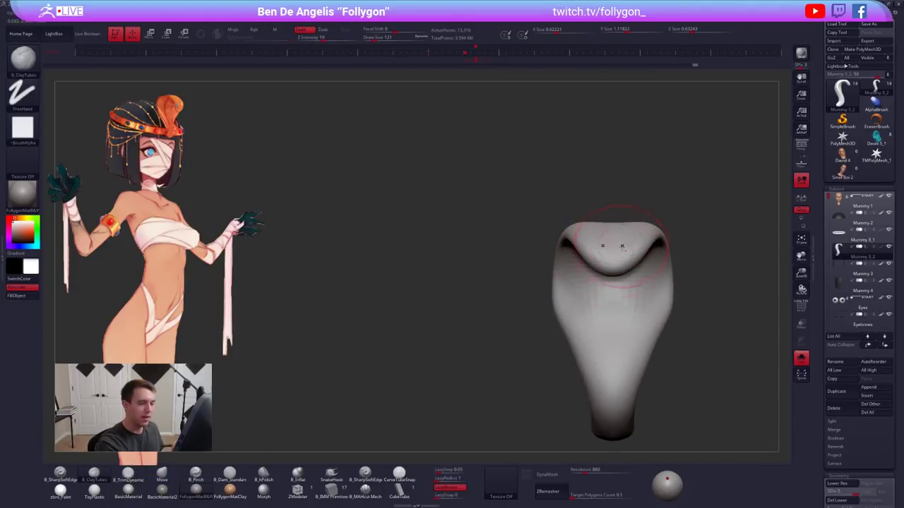
mouse_move(611, 245)
alt+right_down()
mouse_move(578, 278)
mouse_move(567, 271)
alt+right_up()
mouse_move(596, 208)
right_down()
mouse_move(585, 278)
mouse_move(574, 274)
right_up()
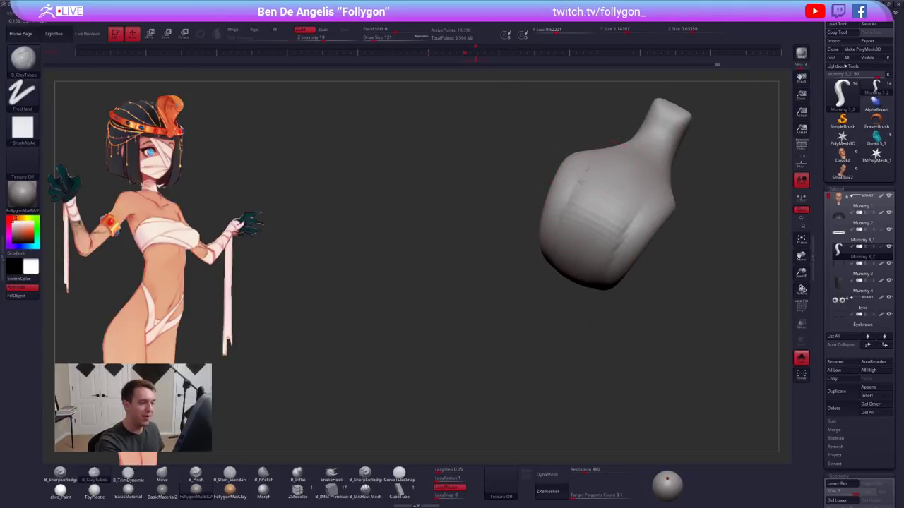
right_drag(600, 180, 572, 310)
shift+drag(570, 291, 599, 212)
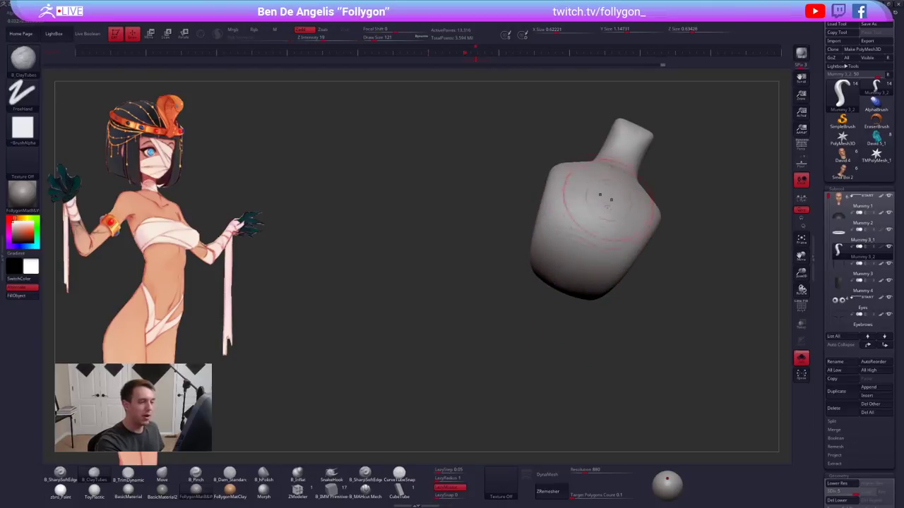
Widen the sides of the cobra's hood symmetrically with the Move brush and smooth its edge
mouse_move(601, 202)
right_down()
mouse_move(592, 233)
mouse_move(596, 202)
right_up()
ctrl+right_drag(577, 277, 576, 247)
right_drag(576, 247, 565, 253)
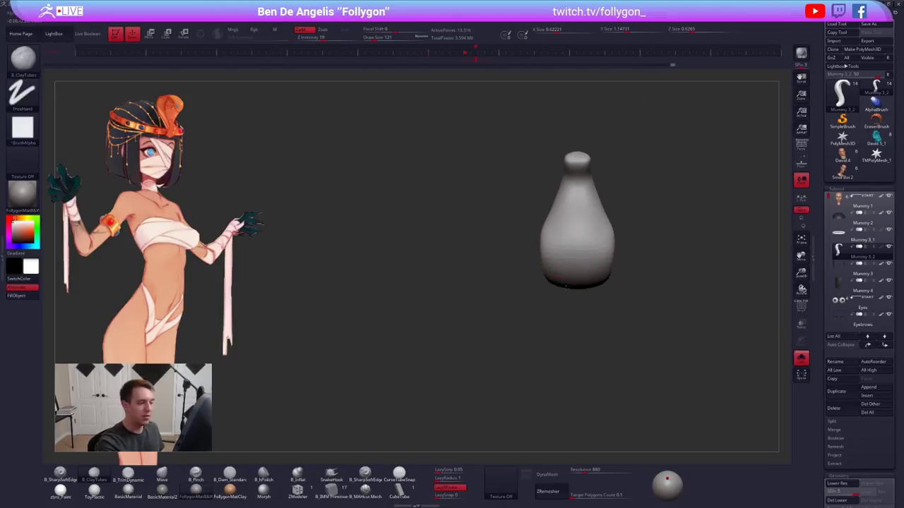
key(b)
key(m)
key(v)
key(space)
drag(556, 249, 534, 239)
right_drag(544, 304, 589, 247)
shift+drag(588, 246, 601, 248)
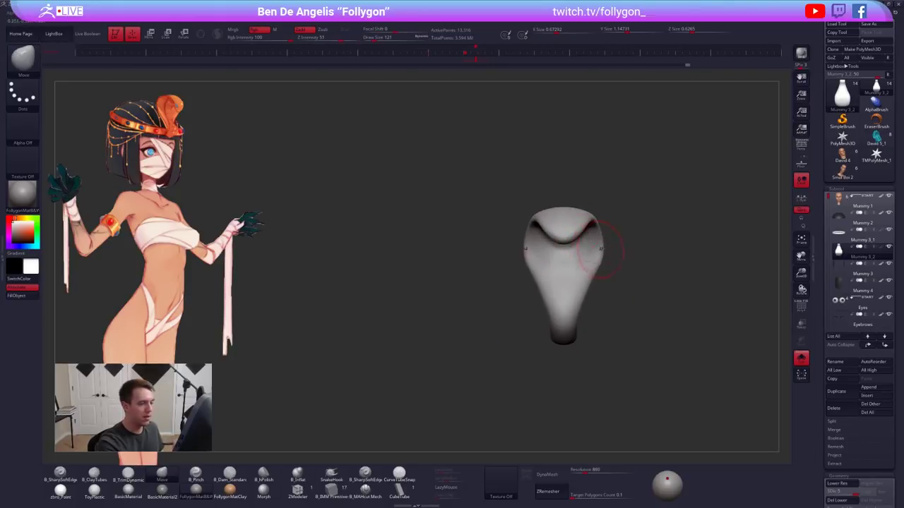
Set the Move brush's draw size to 150, show the full head again, and flare the upper hood outward
key(space)
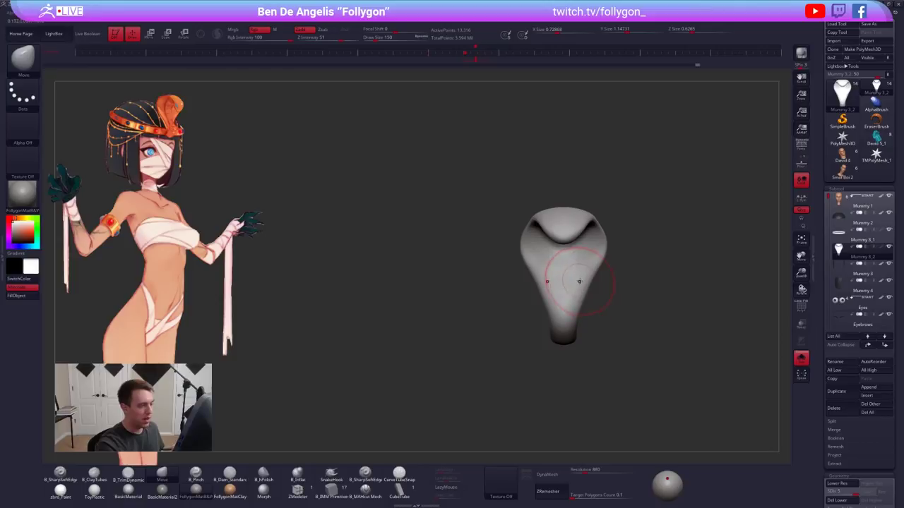
key(alt+s)
alt+right_drag(581, 280, 528, 281)
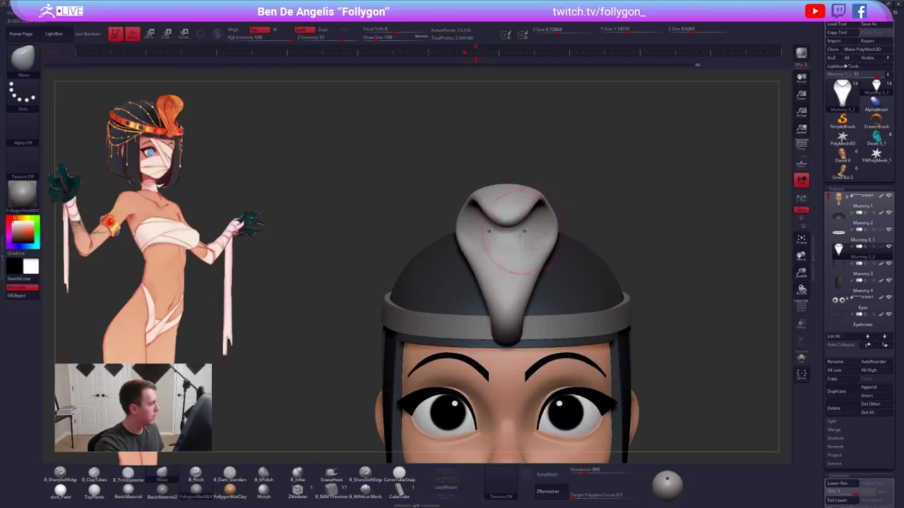
key(space)
mouse_move(485, 229)
mouse_down()
mouse_move(476, 228)
mouse_move(477, 213)
mouse_up()
key(space)
Mask the cobra's body and reposition the unmasked tip of its head with the Transpose Move tool
key(space)
mouse_move(424, 194)
mouse_down()
mouse_move(557, 229)
mouse_move(526, 237)
mouse_move(535, 277)
mouse_up()
ctrl+click(508, 216)
ctrl+click(508, 215)
key(w)
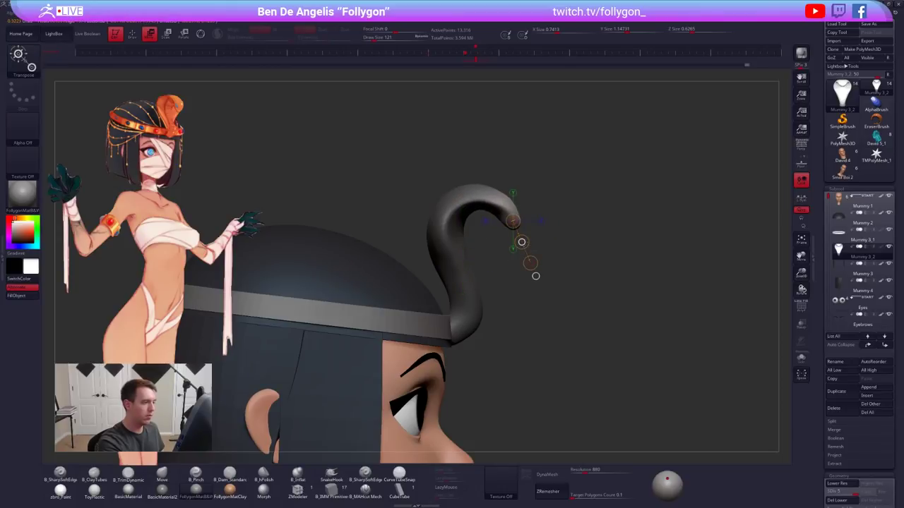
drag(522, 241, 520, 242)
key(q)
Pull the cobra's head forward in profile and adjust its overall placement with an enlarged Move brush
key(space)
mouse_move(501, 212)
mouse_down()
mouse_move(520, 212)
mouse_move(506, 188)
mouse_move(558, 205)
mouse_up()
alt+drag(569, 212, 567, 309)
key(space)
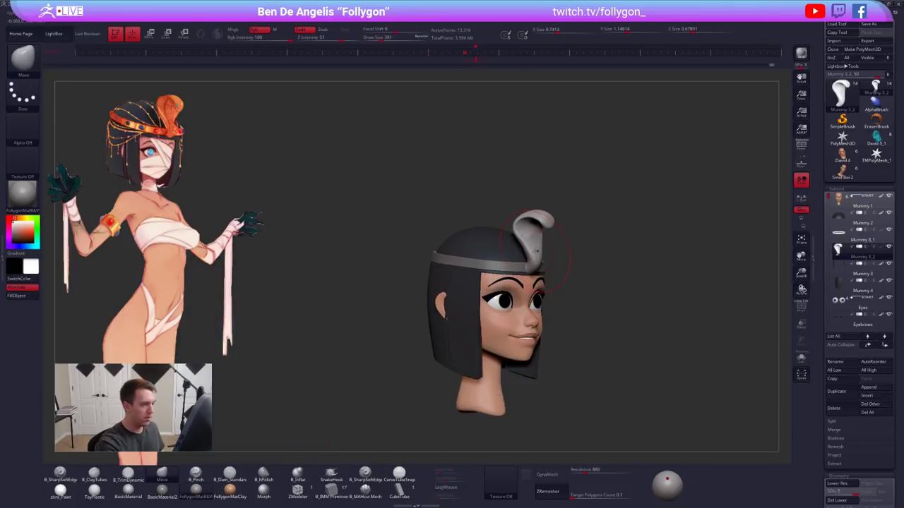
key(space)
drag(534, 252, 537, 252)
mouse_move(531, 253)
alt+right_down()
mouse_move(537, 277)
mouse_move(535, 258)
alt+right_up()
Build up a central ridge on the front of the cobra's hood with ClayTubes at draw size 150
key(2)
key(space)
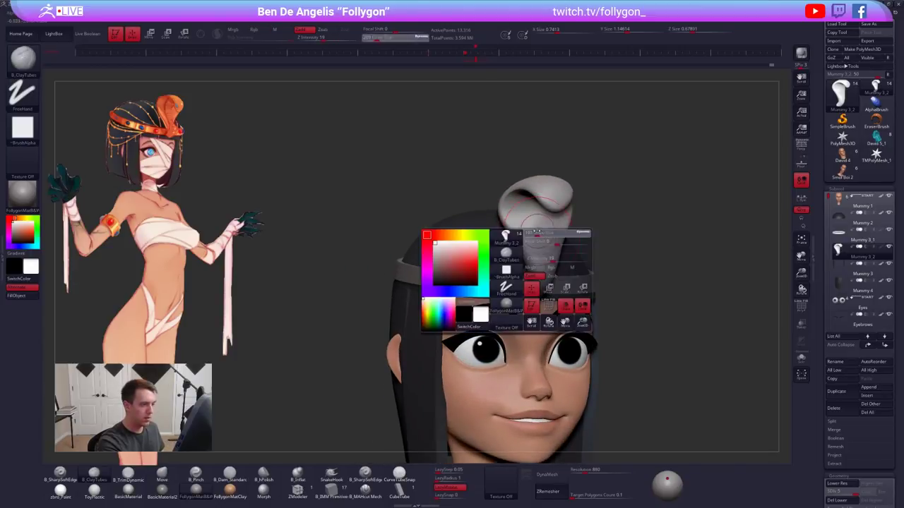
drag(535, 254, 539, 256)
right_drag(538, 256, 579, 247)
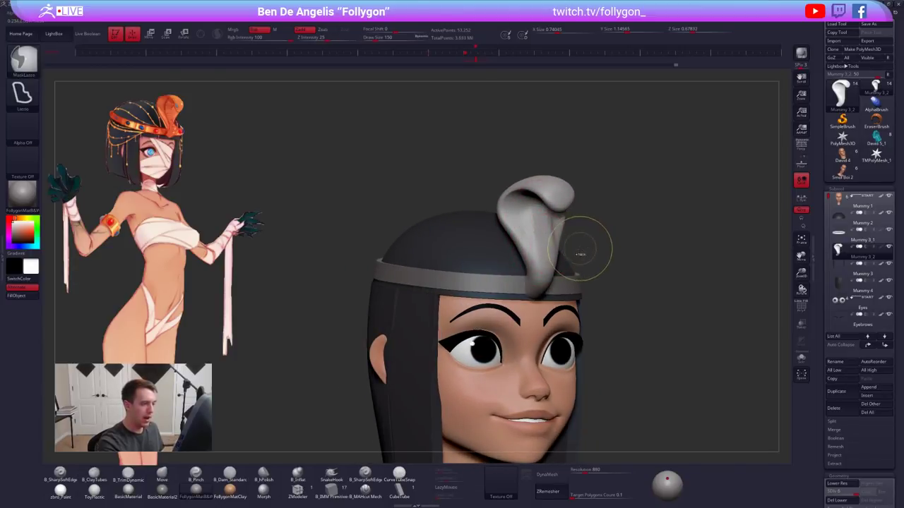
Enable DynaMesh on the cobra at resolution 880 and sculpt the hood front with ClayTubes at draw size 121, smoothing the strokes
click(559, 475)
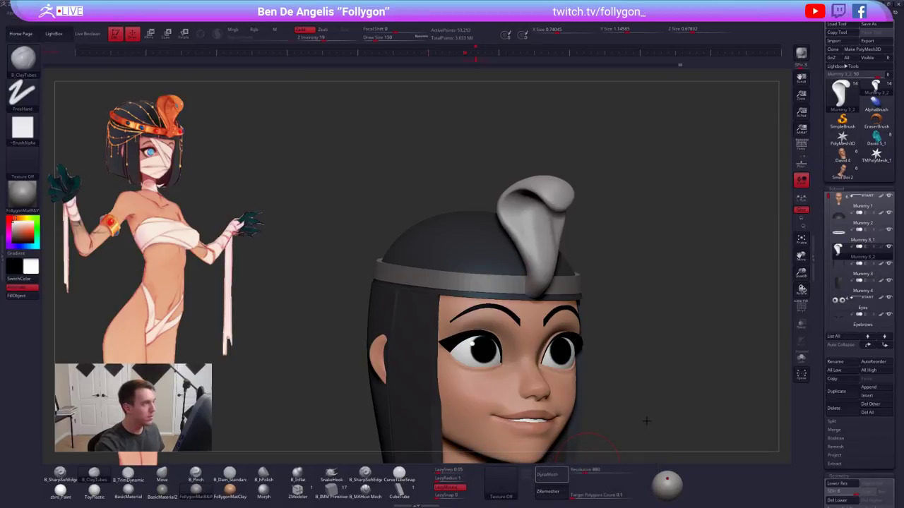
key(space)
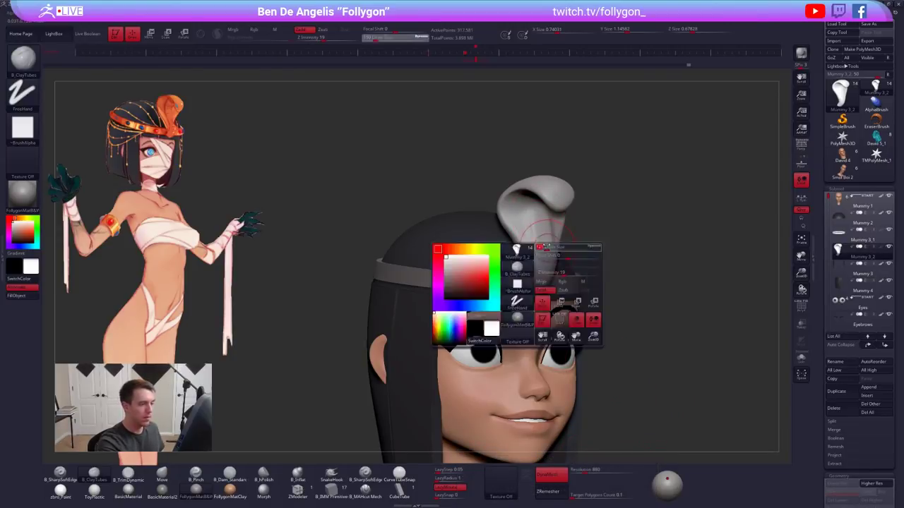
drag(543, 249, 538, 248)
mouse_move(538, 243)
shift+mouse_down()
mouse_move(522, 216)
mouse_move(524, 249)
shift+mouse_up()
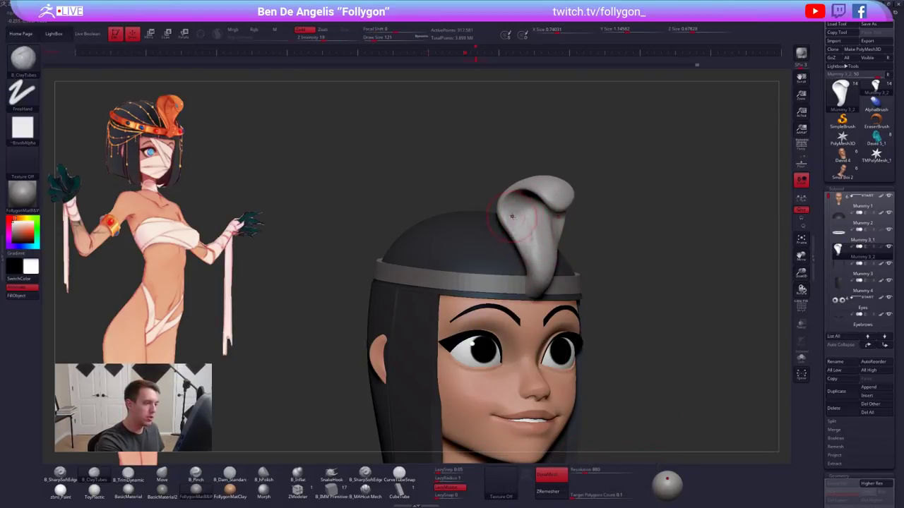
drag(514, 218, 529, 261)
right_drag(529, 261, 576, 260)
right_drag(510, 240, 539, 241)
shift+drag(519, 216, 522, 226)
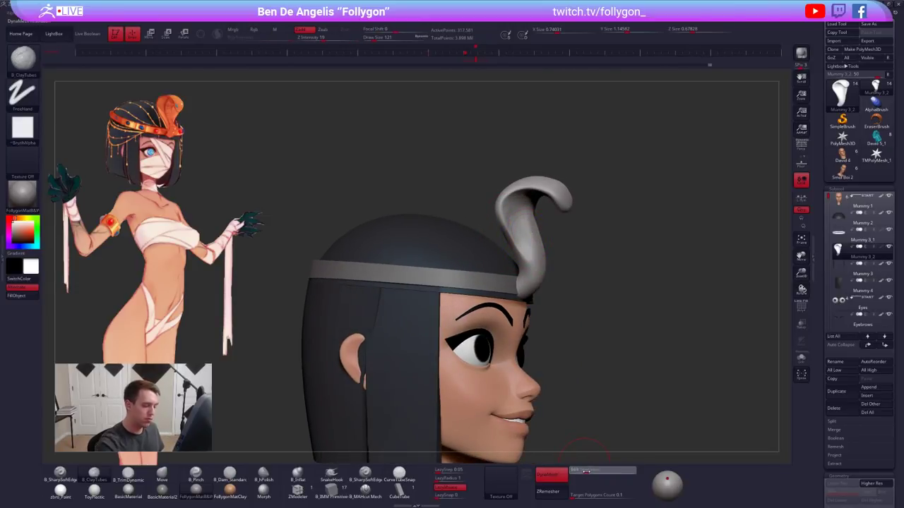
Remesh the cobra at DynaMesh resolution 336 and smooth the front of its hood
drag(578, 472, 576, 471)
ctrl+drag(595, 384, 668, 290)
shift+right_drag(524, 229, 516, 220)
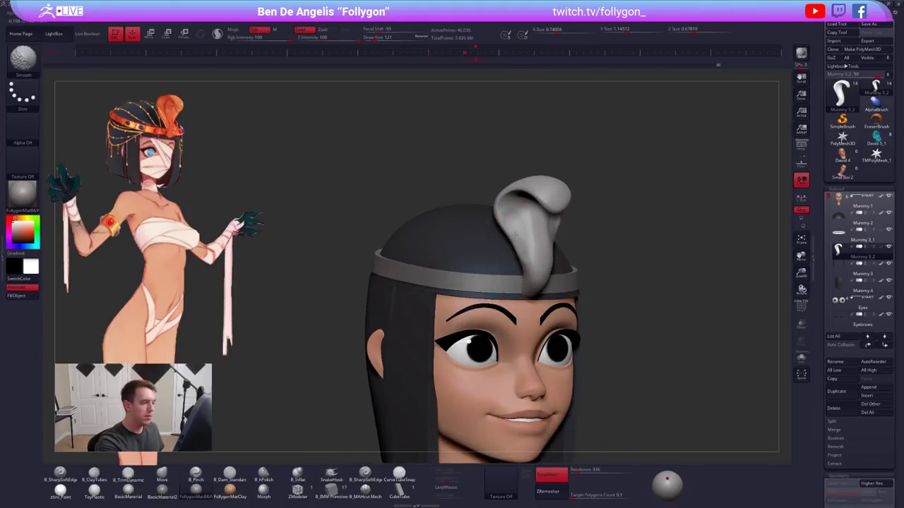
shift+drag(516, 234, 510, 225)
Remesh the cobra at DynaMesh resolution 176 and adjust its shape with the Move brush at draw size 113
key(b)
key(m)
key(v)
drag(577, 471, 574, 471)
ctrl+drag(613, 360, 651, 291)
key(space)
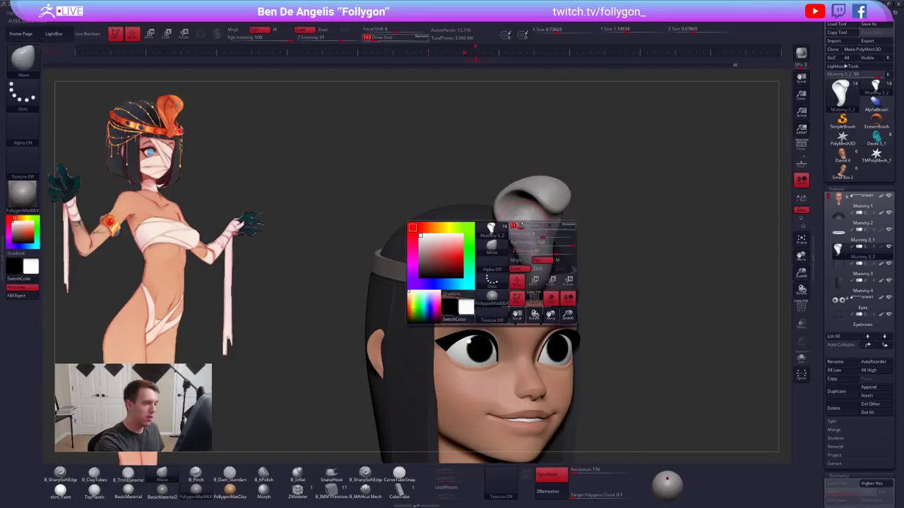
drag(496, 273, 494, 273)
Isolate the cobra and build up the top and back of its head with the ClayTubes brush
key(2)
mouse_move(526, 251)
right_down()
mouse_move(530, 228)
mouse_move(652, 359)
right_up()
mouse_move(651, 394)
right_down()
mouse_move(595, 398)
mouse_move(657, 394)
right_up()
ctrl+right_drag(534, 223, 489, 229)
mouse_move(519, 215)
alt+right_down()
mouse_move(523, 262)
mouse_move(516, 258)
alt+right_up()
key(alt+s)
key([)
mouse_move(515, 234)
mouse_down()
mouse_move(515, 256)
mouse_move(515, 240)
mouse_up()
mouse_move(515, 240)
right_down()
mouse_move(516, 275)
mouse_move(511, 205)
right_up()
key(shift)
key(space)
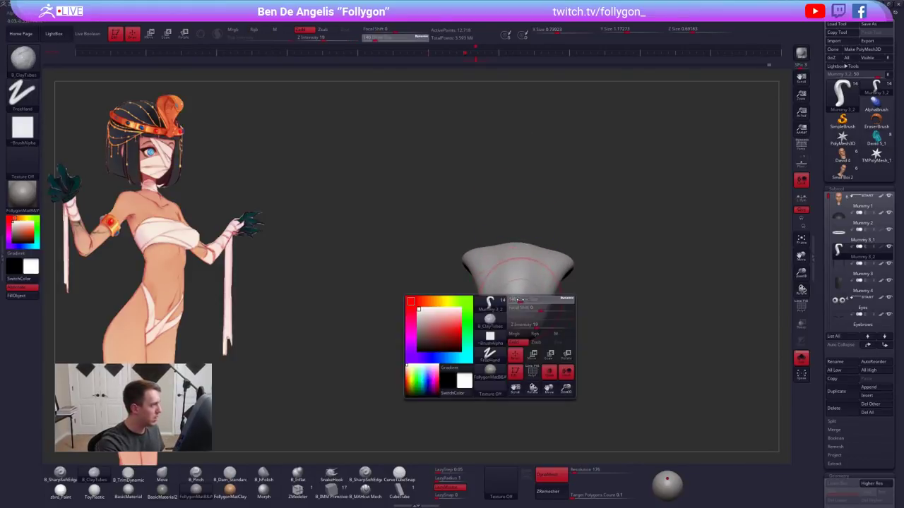
right_drag(516, 298, 516, 264)
Flatten the back of the cobra's hood with the TrimDynamic brush at draw size 96 and smooth it
key(3)
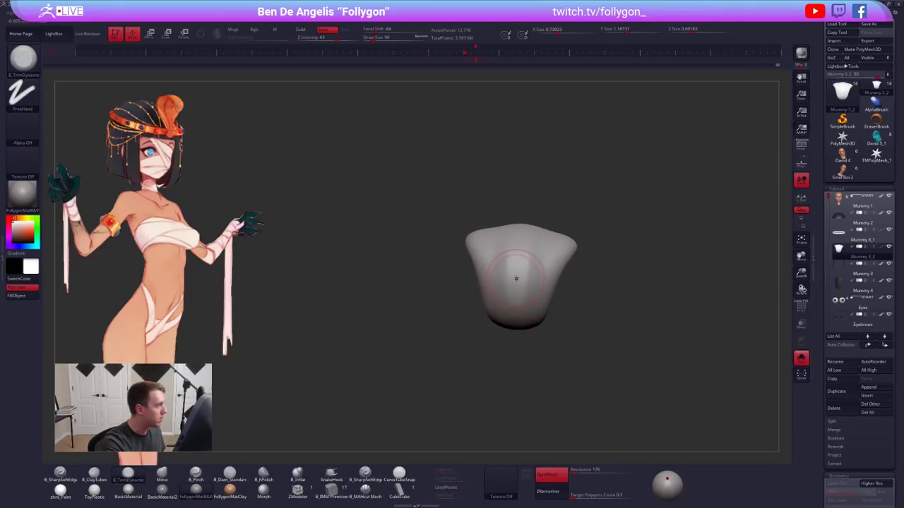
shift+right_drag(514, 314, 519, 304)
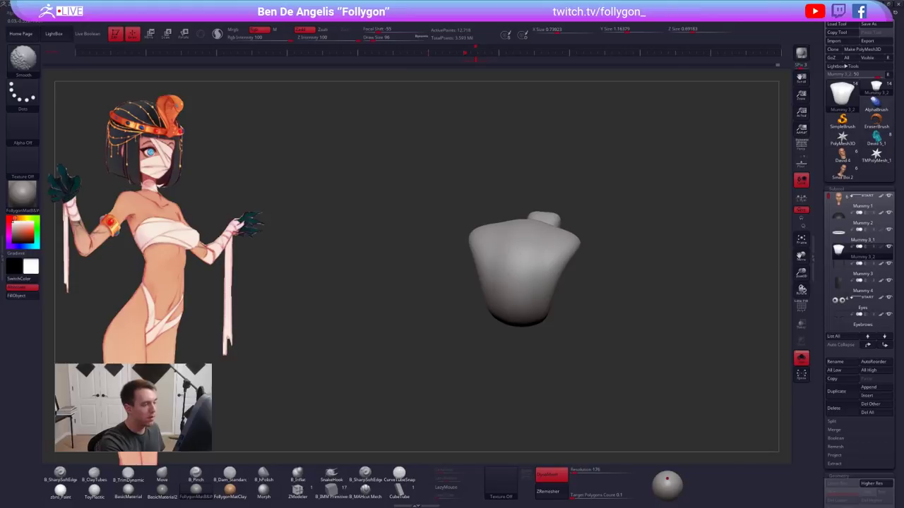
right_drag(177, 102, 155, 160)
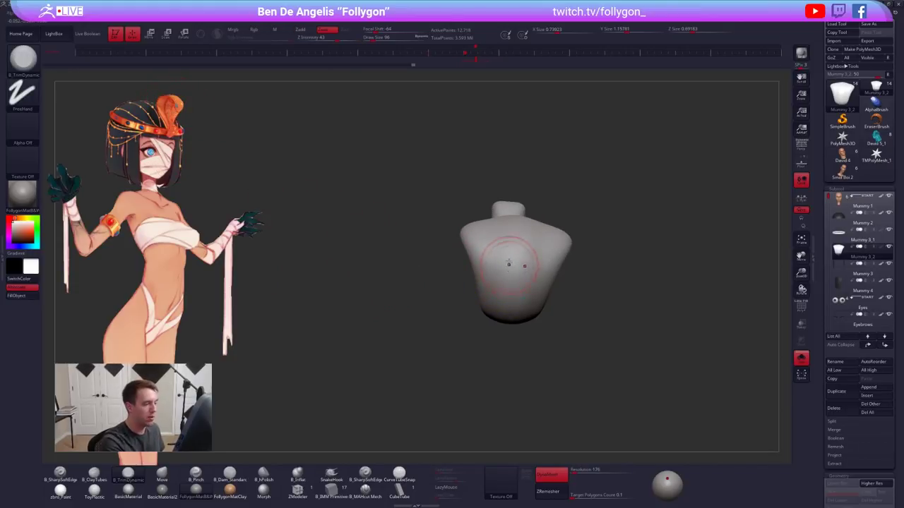
Flatten the upper back of the cobra's hood with the TrimDynamic brush and bring the rest of the head back into view
right_drag(499, 302, 514, 281)
drag(524, 284, 524, 254)
mouse_move(519, 233)
right_down()
mouse_move(529, 317)
mouse_move(520, 269)
right_up()
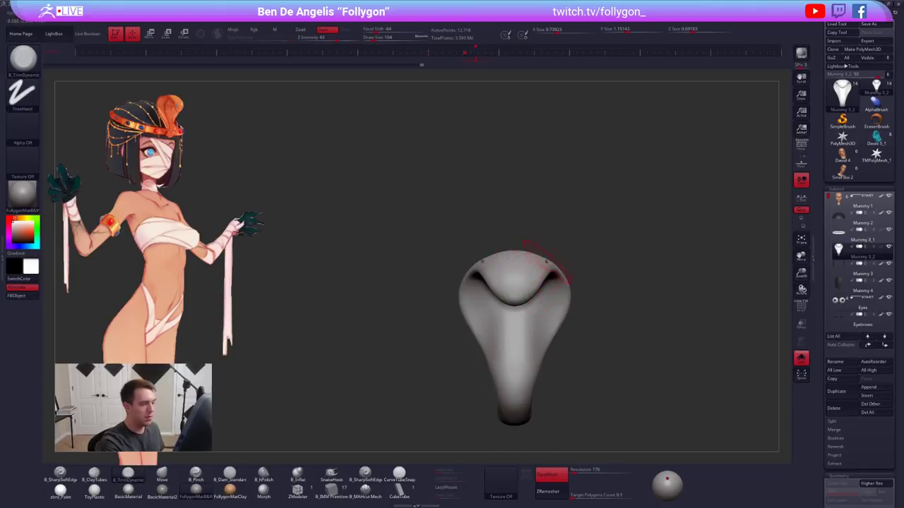
alt+right_drag(516, 331, 614, 311)
key(shift+alt+s)
right_drag(494, 311, 523, 312)
Trim and smooth the top and back of the cobra's hood at draw size 121
key(space)
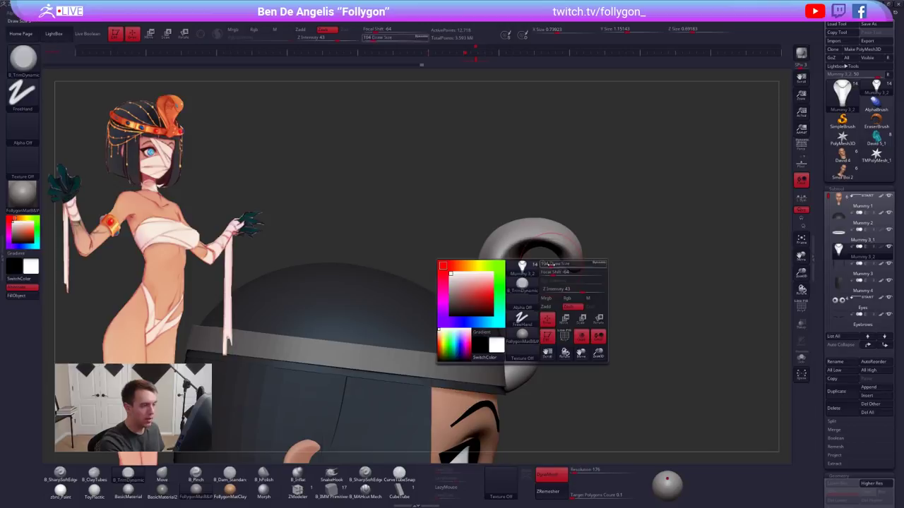
drag(558, 271, 563, 272)
shift+drag(499, 226, 490, 244)
right_drag(494, 244, 551, 254)
drag(497, 245, 499, 265)
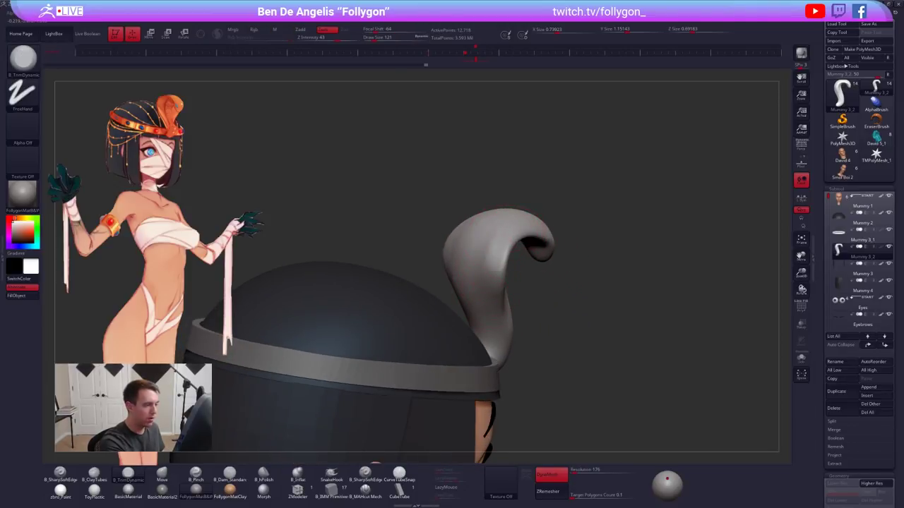
drag(501, 219, 486, 230)
key(2)
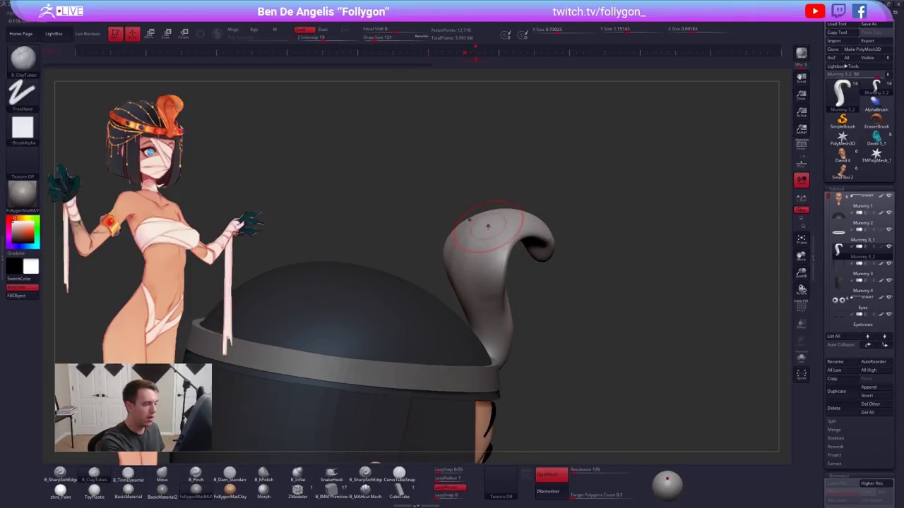
key(shift)
shift+drag(481, 248, 477, 278)
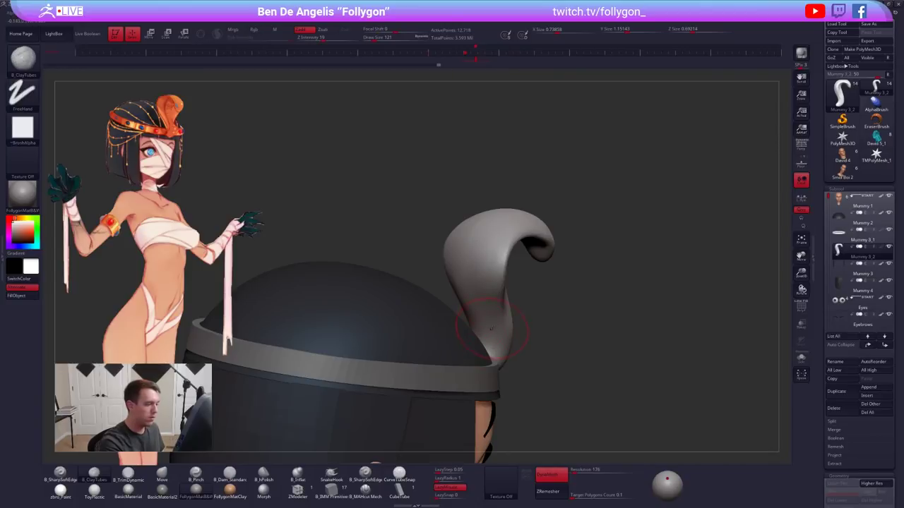
Isolate the cobra and subdivide it once, with the Pinch brush active at a smaller draw size
key(s)
right_drag(487, 330, 477, 319)
key(shift)
key(space)
ctrl+right_drag(530, 237, 533, 267)
key(5)
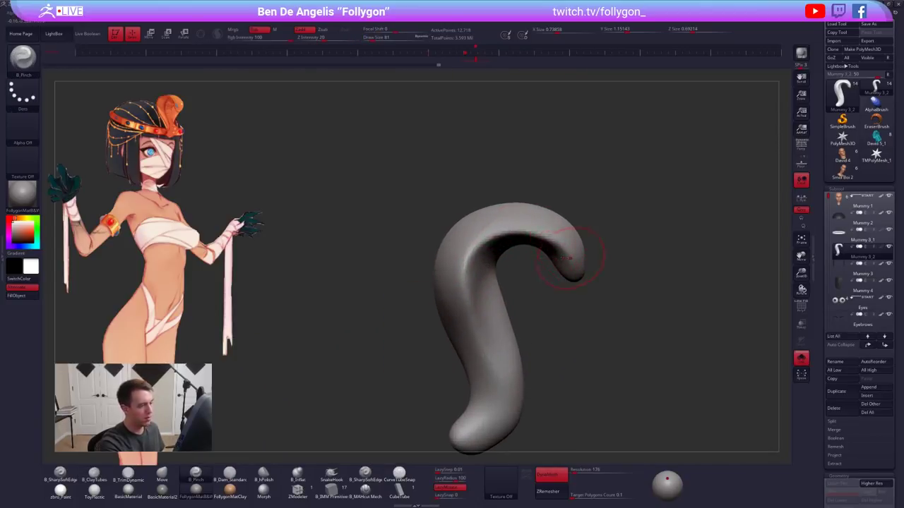
key(space)
drag(581, 262, 573, 262)
key(ctrl+d)
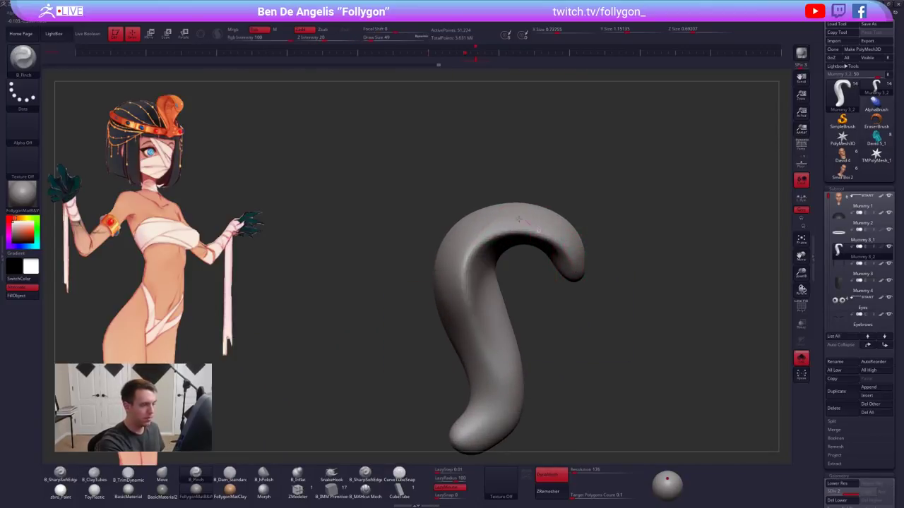
Sharpen the side edge of the cobra from the curved hood down to the tail with the Pinch brush
mouse_move(519, 220)
mouse_down()
mouse_move(483, 234)
mouse_move(469, 253)
mouse_move(466, 306)
mouse_up()
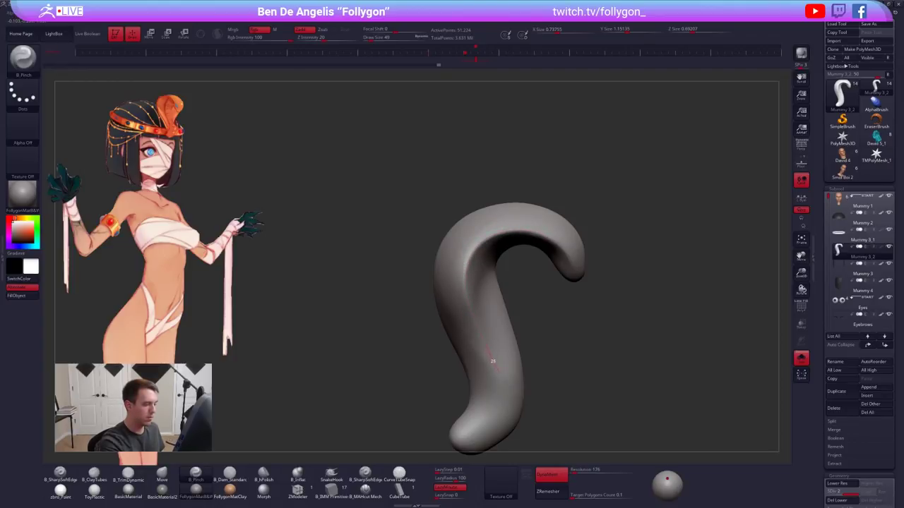
drag(493, 361, 499, 372)
alt+right_drag(428, 444, 456, 380)
key(])
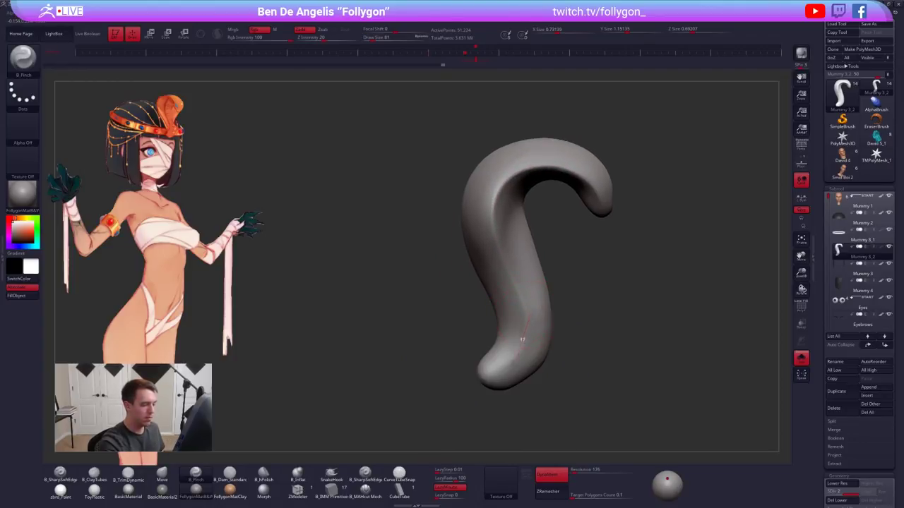
drag(523, 340, 487, 373)
key(space)
drag(606, 221, 599, 221)
alt+right_drag(601, 222, 568, 257)
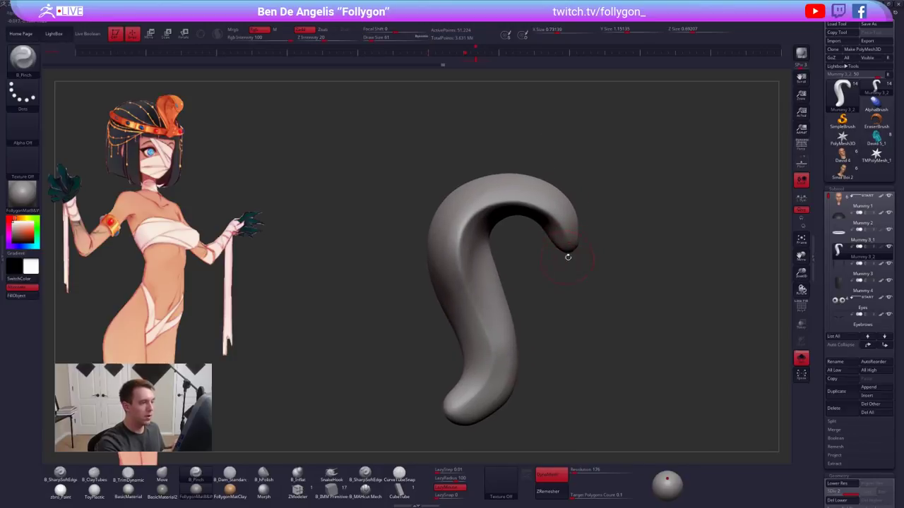
mouse_move(554, 229)
mouse_down()
mouse_move(494, 208)
mouse_move(464, 290)
mouse_move(490, 353)
mouse_up()
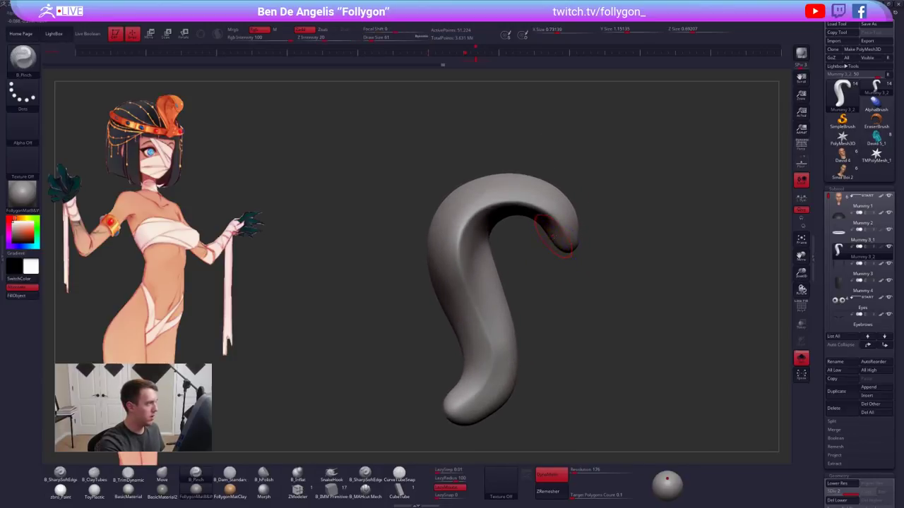
Nudge the cobra's outline with the Move brush at a reduced draw size
key(b)
key(m)
key(v)
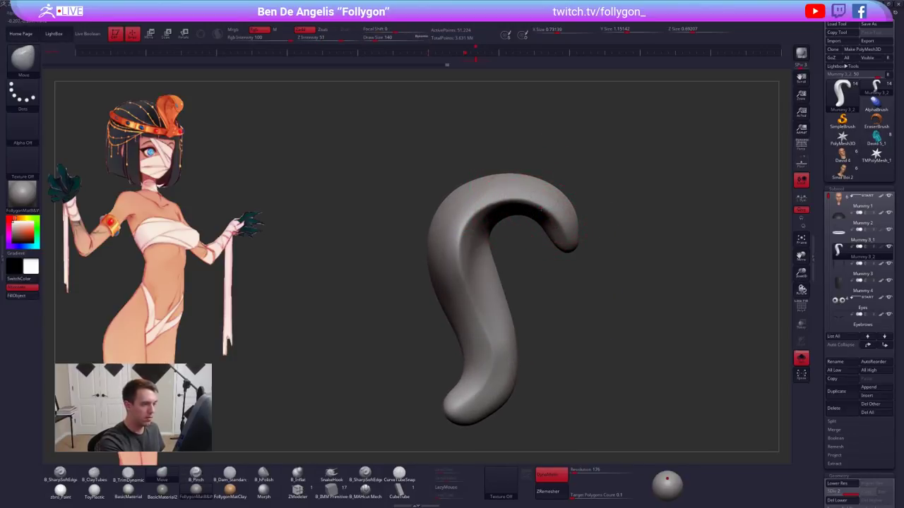
key(space)
drag(538, 260, 524, 260)
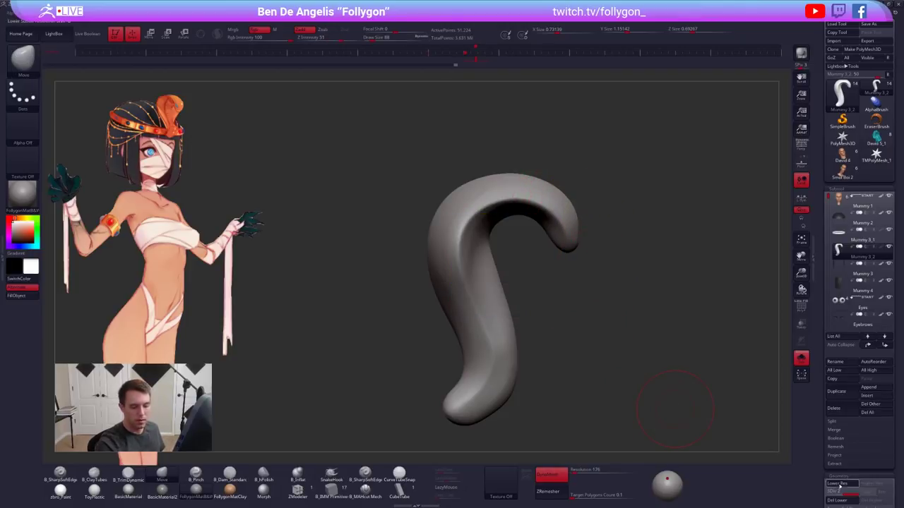
Drop the cobra to its lower subdivision level and lasso-mask its front surface to make it a separate polygroup
click(839, 484)
key(ctrl)
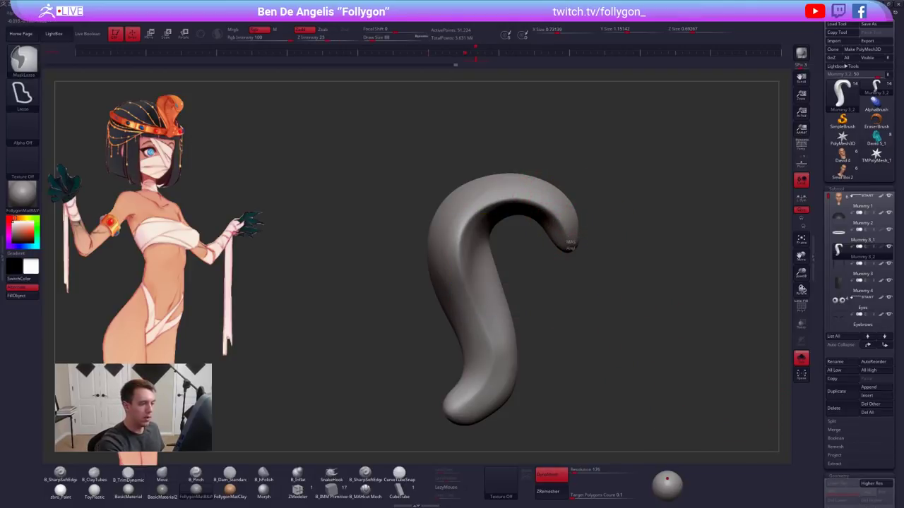
mouse_move(568, 249)
ctrl+mouse_down()
mouse_move(546, 213)
mouse_move(515, 199)
mouse_move(432, 202)
ctrl+mouse_up()
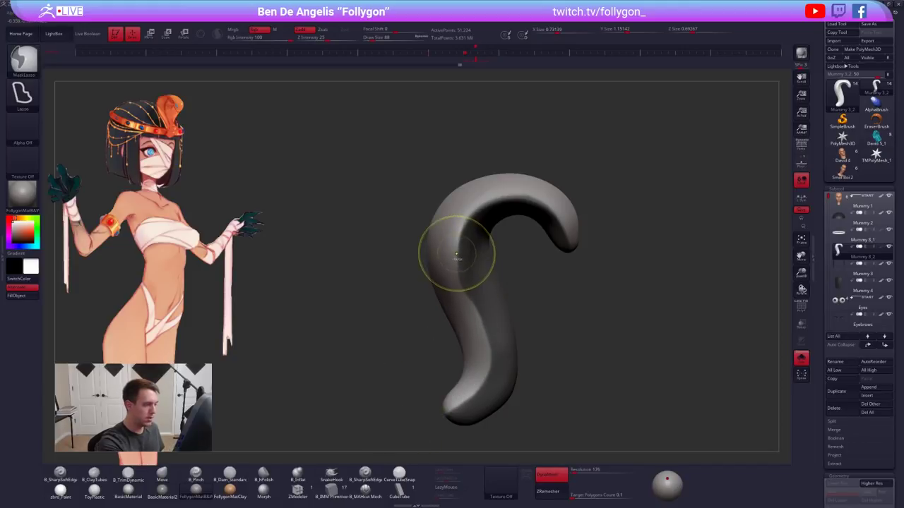
mouse_move(457, 254)
ctrl+alt+mouse_down()
mouse_move(349, 384)
mouse_move(285, 397)
ctrl+alt+mouse_up()
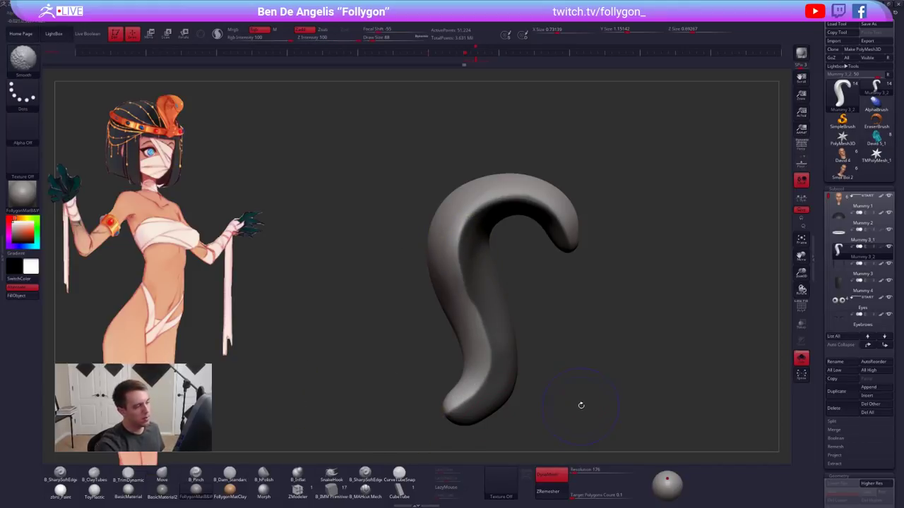
key(shift+f)
key(shift+f)
ctrl+drag(584, 399, 676, 360)
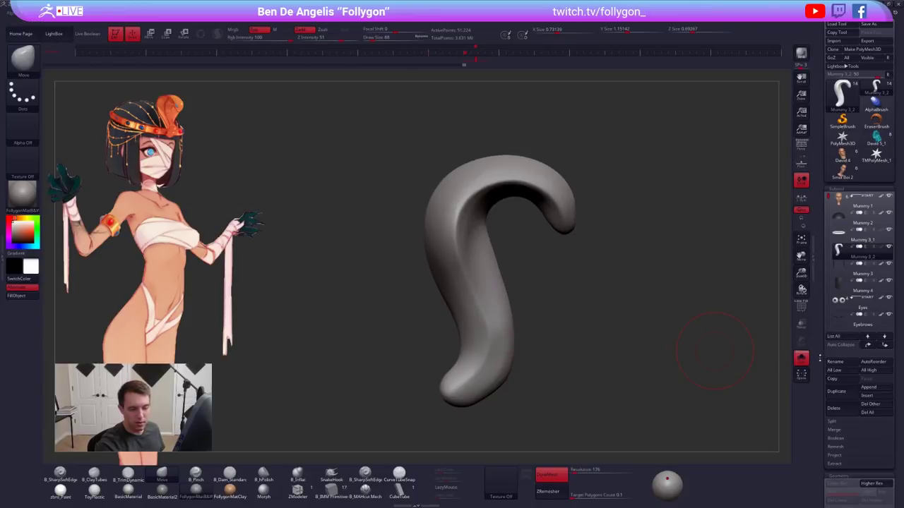
Remesh the cobra with ZRemesher, keeping its polygroups, at a target polygon count of 0.1
scroll(820, 358, down, 5)
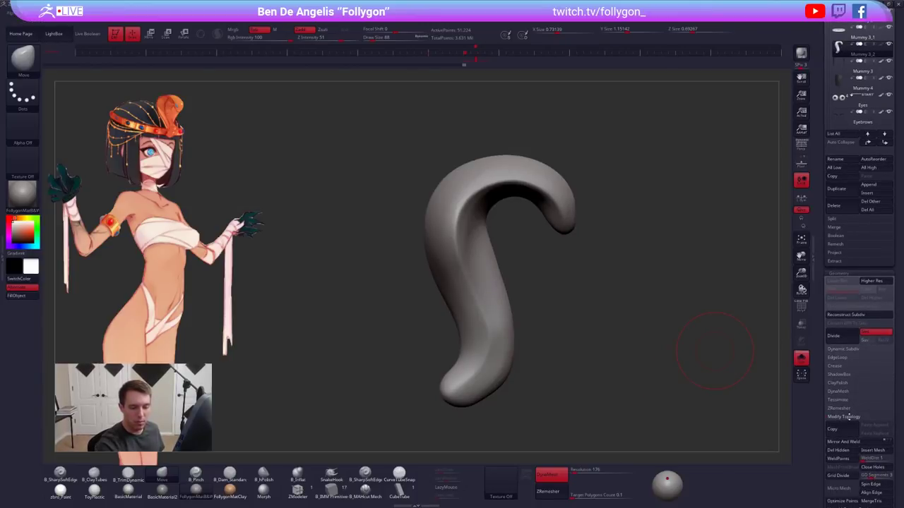
click(849, 417)
click(850, 409)
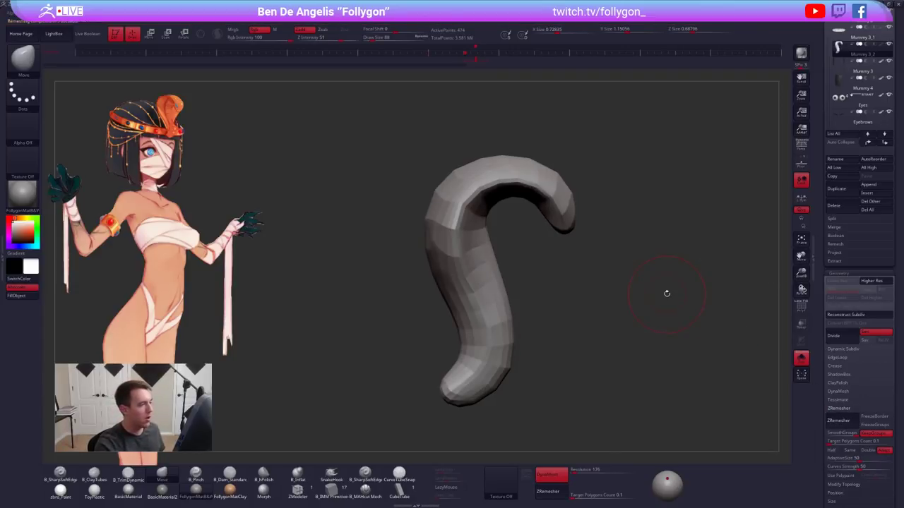
Examine the remeshed cobra's wireframe and its fit on the complete head
key(space)
key(space)
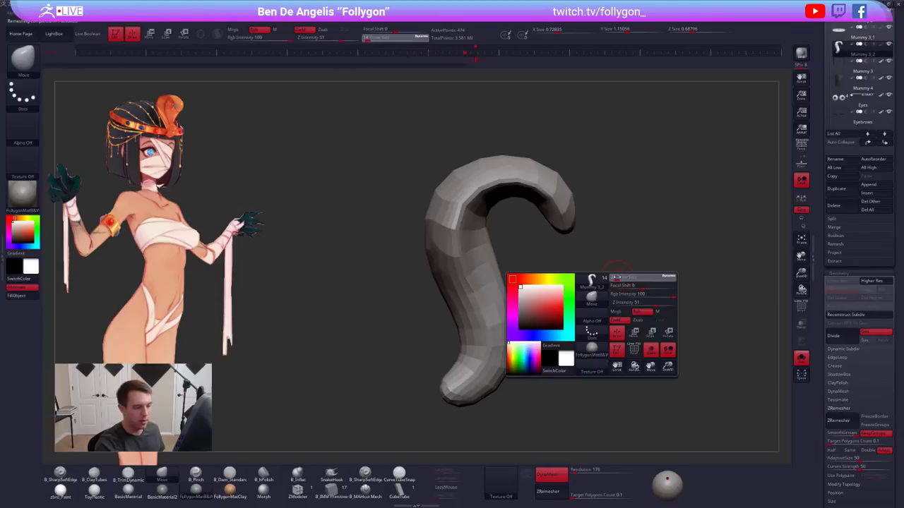
drag(617, 278, 619, 278)
key(shift+f)
shift+right_drag(579, 217, 512, 220)
mouse_move(583, 247)
ctrl+right_down()
mouse_move(580, 222)
mouse_move(480, 202)
mouse_move(539, 209)
ctrl+right_up()
key(shift+f)
key(alt+s)
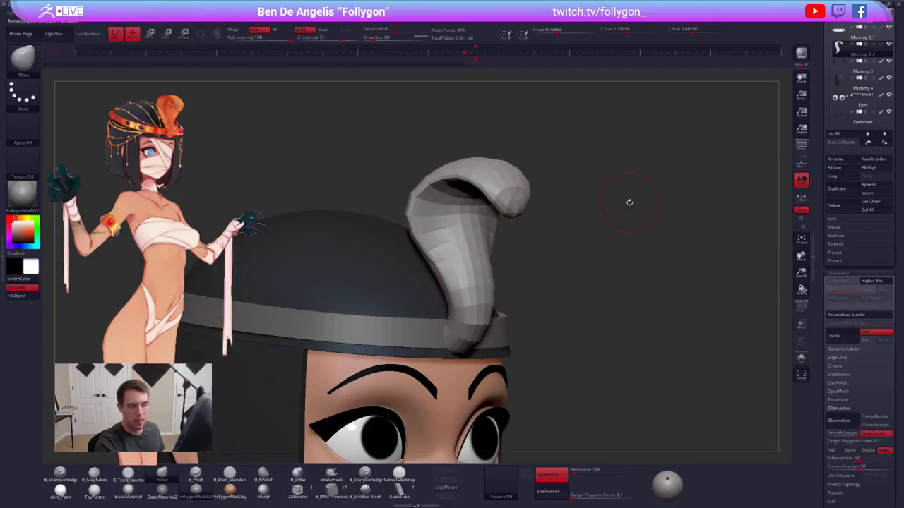
key(f)
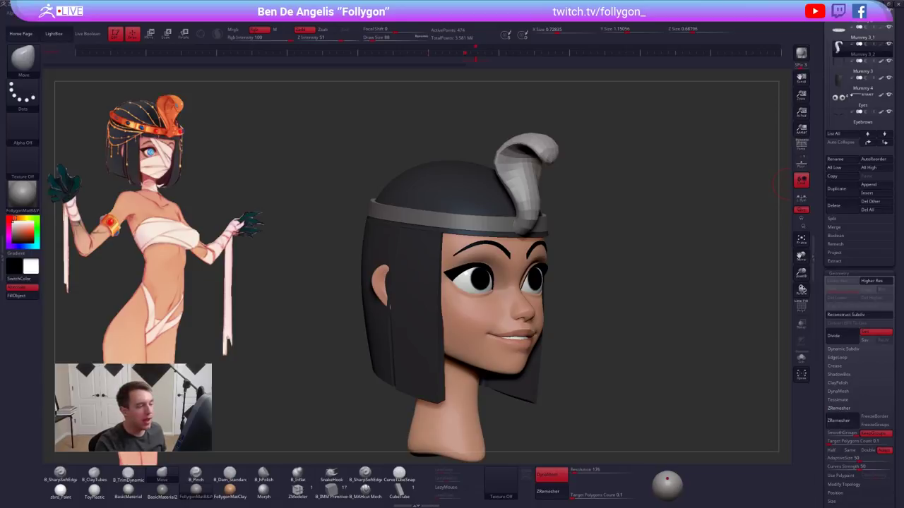
Isolate the headband and examine its topology and polygroups, then bring the full head back into view
alt+click(505, 224)
key(alt+s)
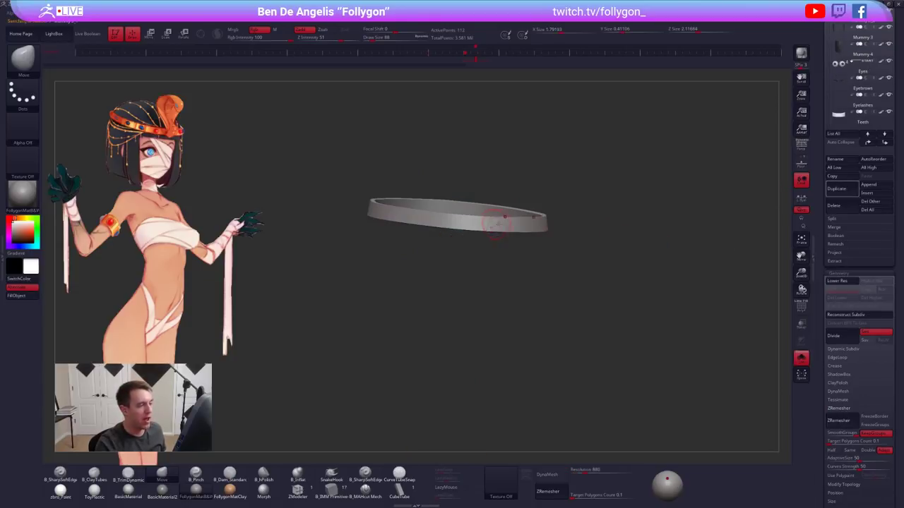
right_drag(497, 216, 499, 250)
key(shift+f)
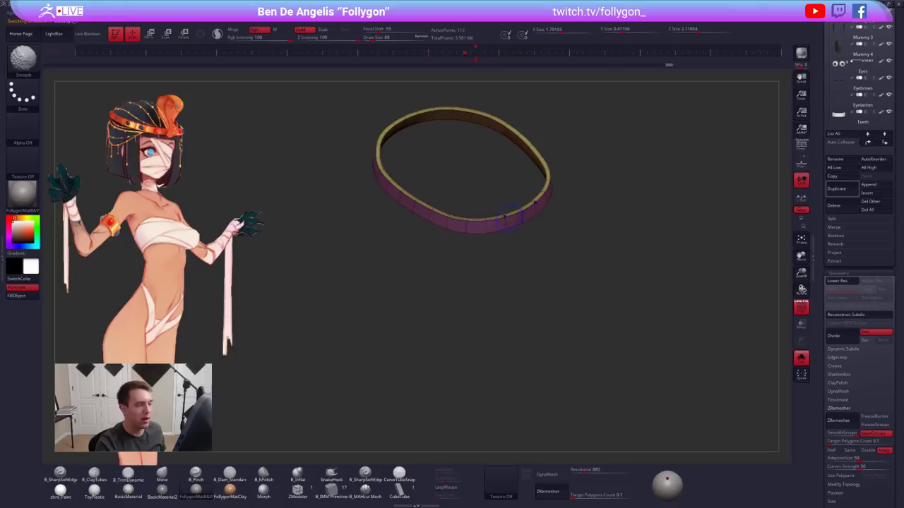
key(b)
key(m)
key(v)
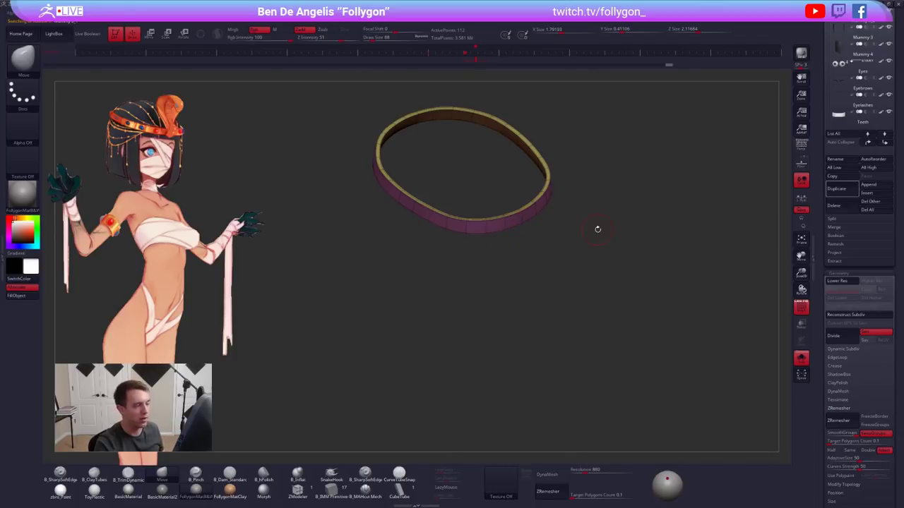
key(alt+s)
alt+right_drag(559, 232, 562, 253)
Select the cobra, turn off its wireframe, and check its low-poly form in isolation and on the head
alt+click(549, 232)
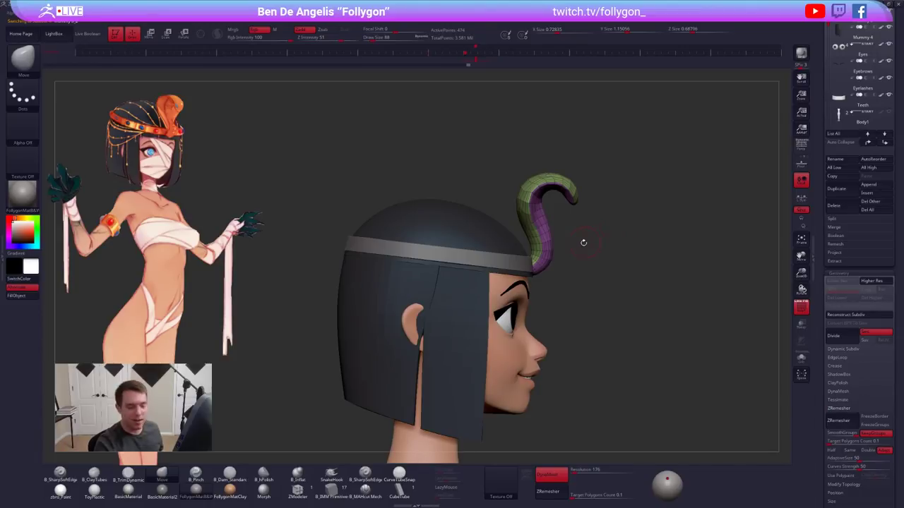
key(shift+s)
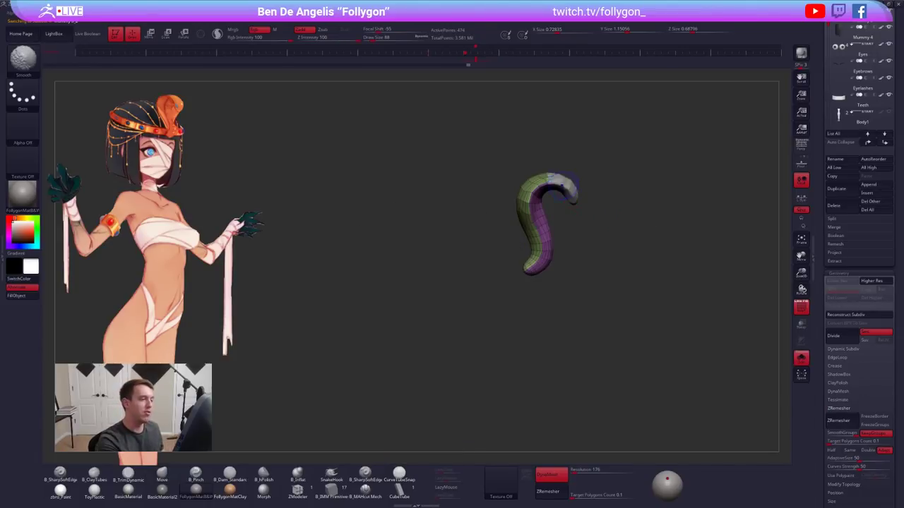
key(shift+f)
mouse_move(567, 187)
ctrl+right_down()
mouse_move(577, 253)
mouse_move(565, 284)
ctrl+right_up()
key(space)
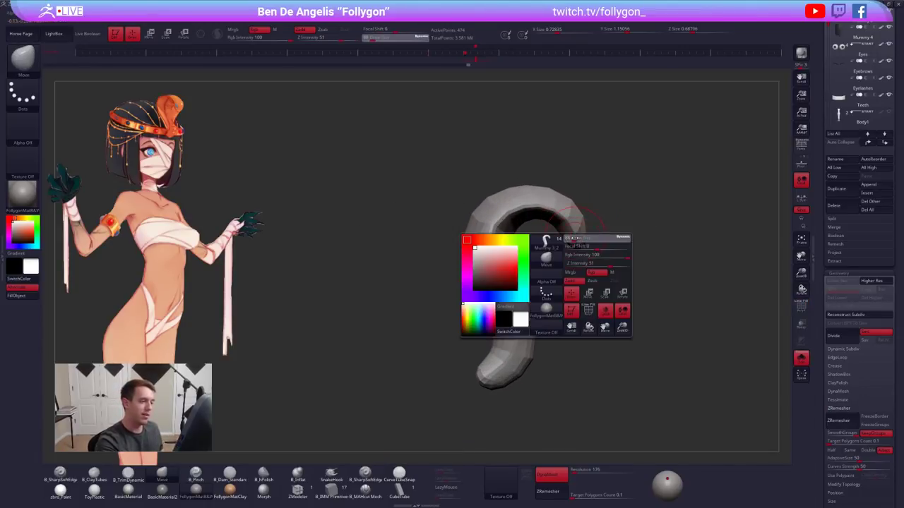
drag(586, 239, 590, 239)
key(d)
alt+right_drag(573, 249, 569, 226)
key(shift+d)
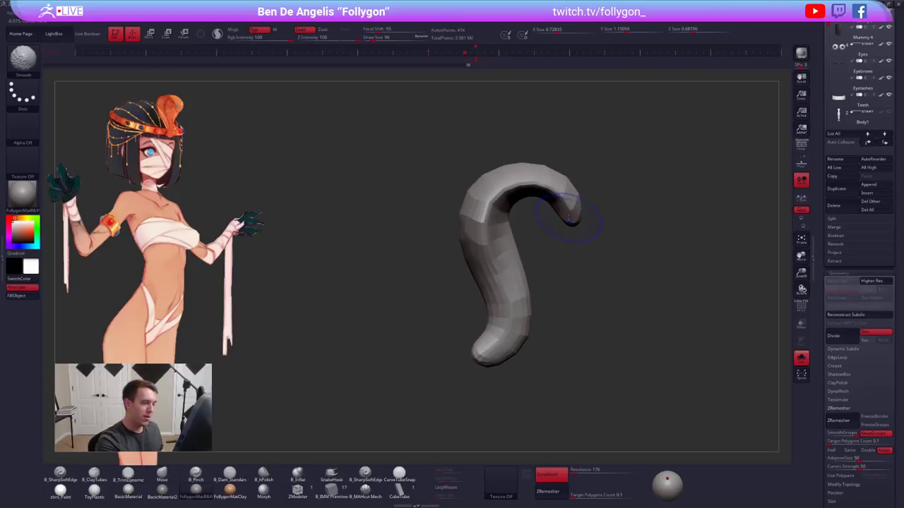
key(space)
drag(567, 216, 565, 216)
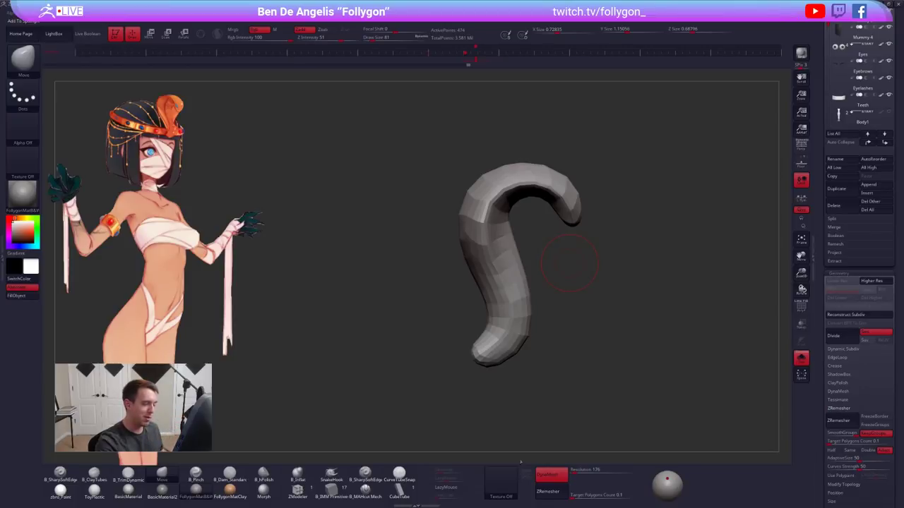
key(alt+s)
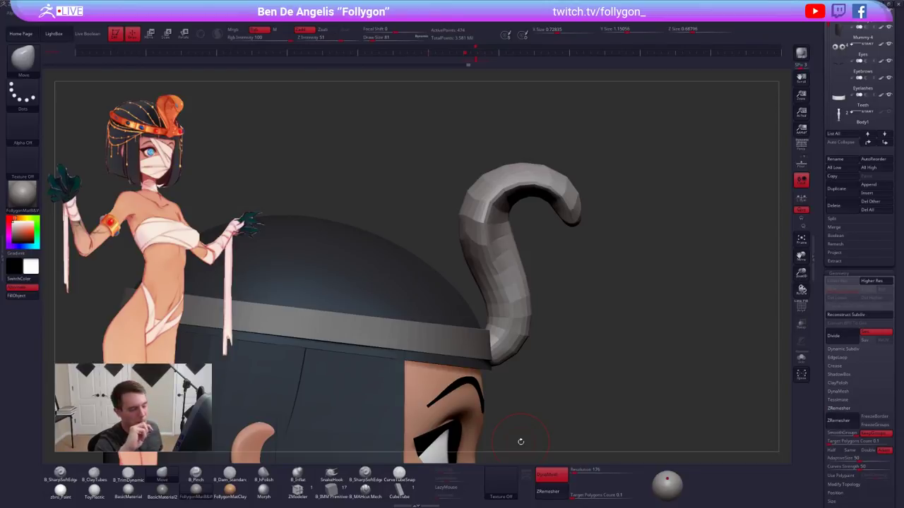
Raise the cobra to its higher subdivision level and smooth the front of its hood down toward the headband
key(d)
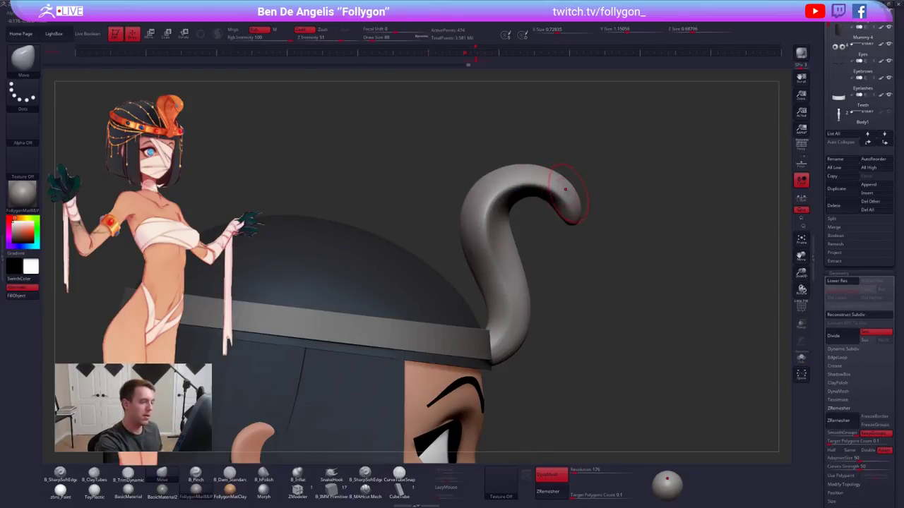
drag(657, 215, 564, 233)
alt+right_drag(544, 246, 522, 242)
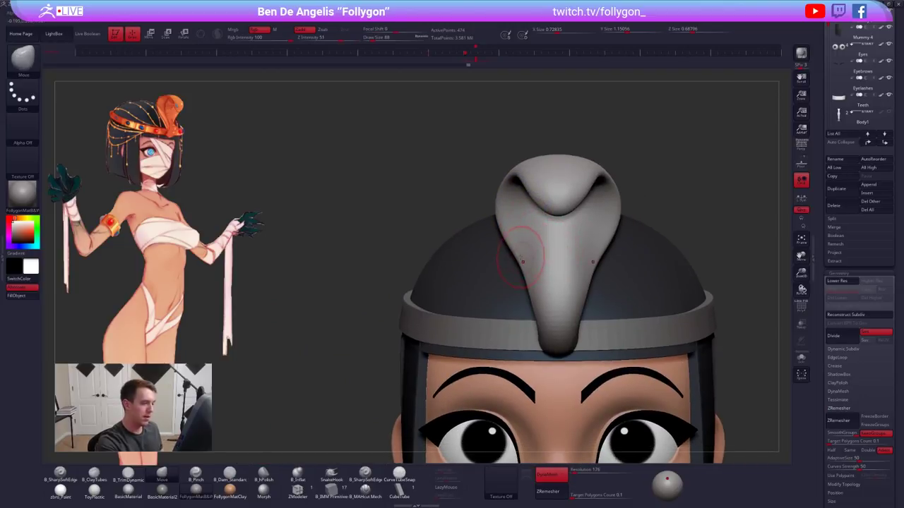
key(space)
drag(519, 259, 518, 259)
key(space)
right_drag(509, 257, 546, 256)
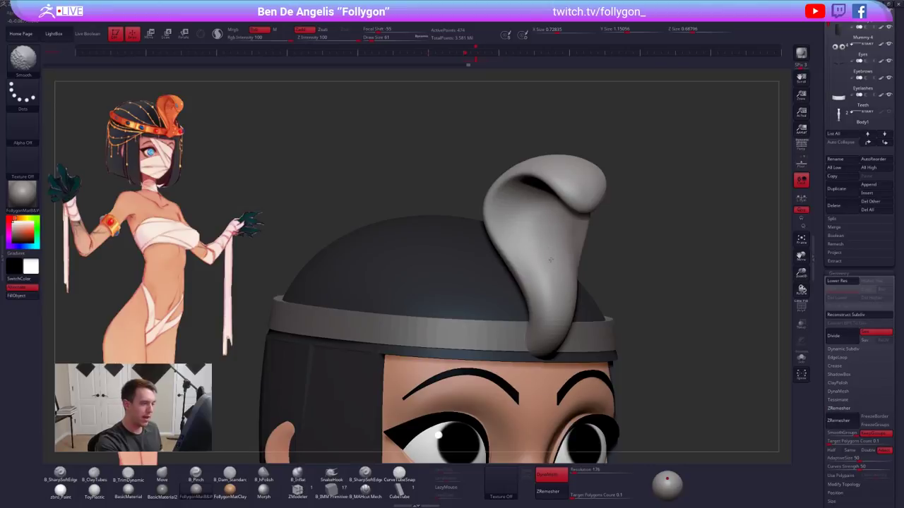
shift+drag(551, 260, 553, 319)
key(space)
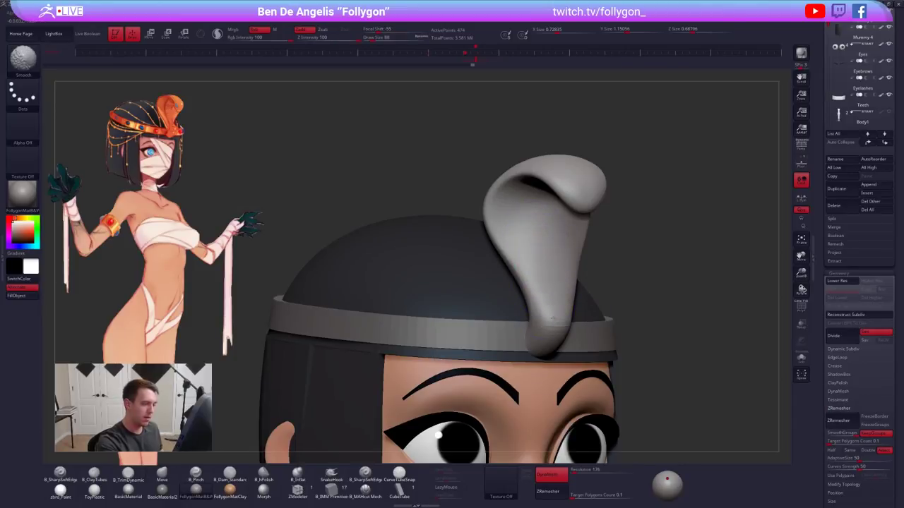
Duplicate the cobra and subdivide the copy several times into a dense mesh
right_drag(545, 303, 565, 280)
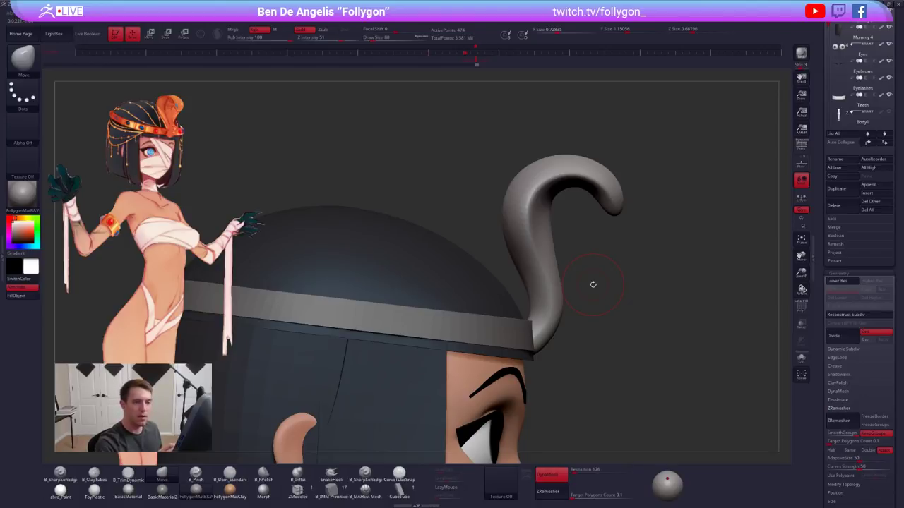
scroll(846, 381, up, 5)
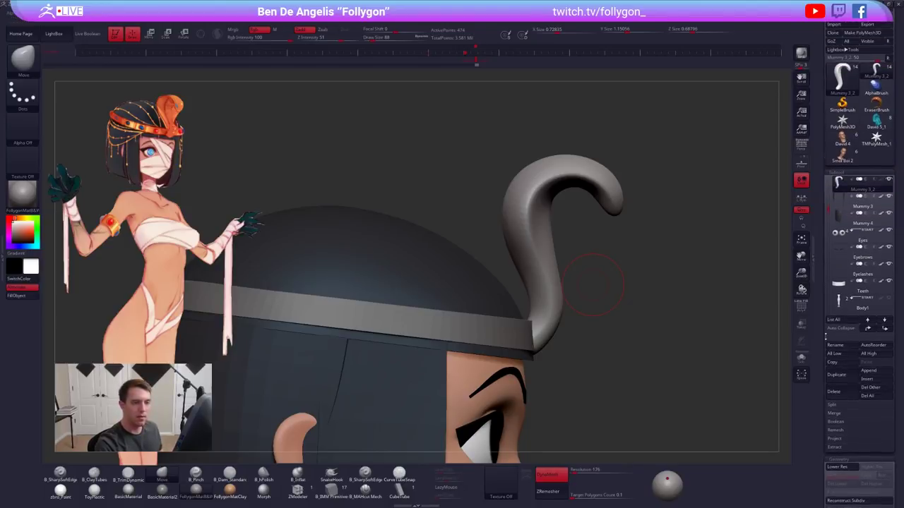
click(842, 384)
key(shift+d)
key(ctrl+d)
key(ctrl+d)
key(ctrl+d)
key(ctrl+d)
key(ctrl+d)
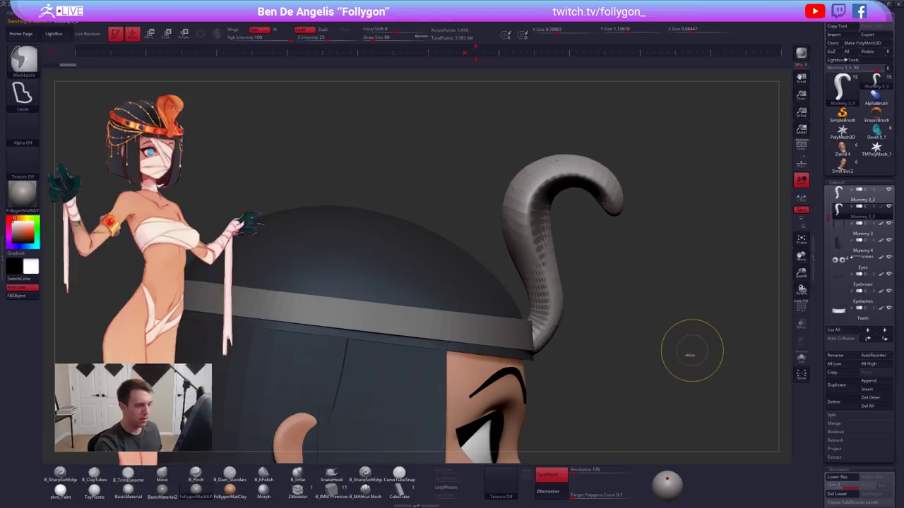
Isolate the cobra copy, check its wireframe and polygroups, and delete its lower subdivision levels
right_drag(574, 264, 551, 264)
key(shift+f)
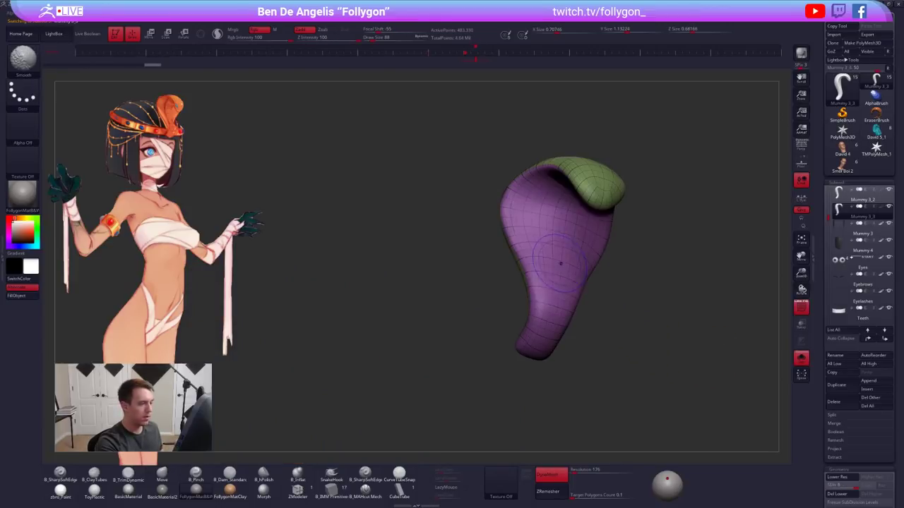
key(shift+f)
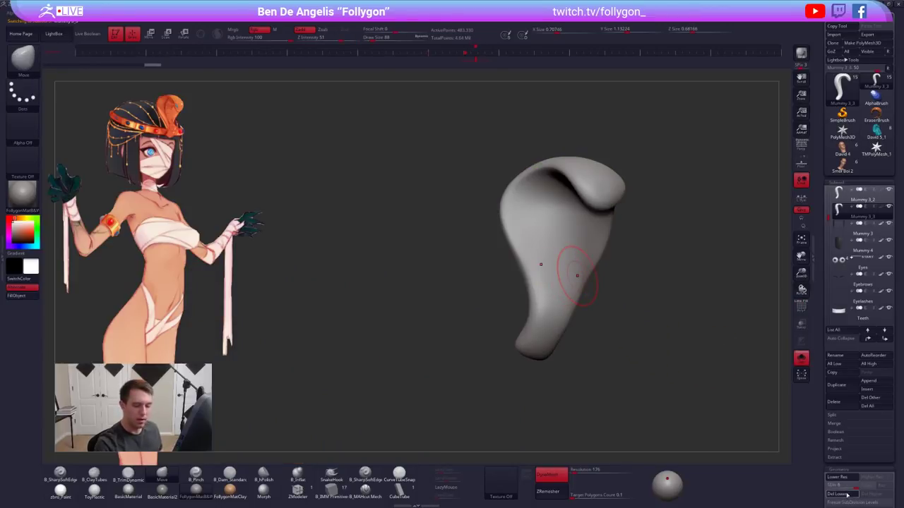
click(838, 494)
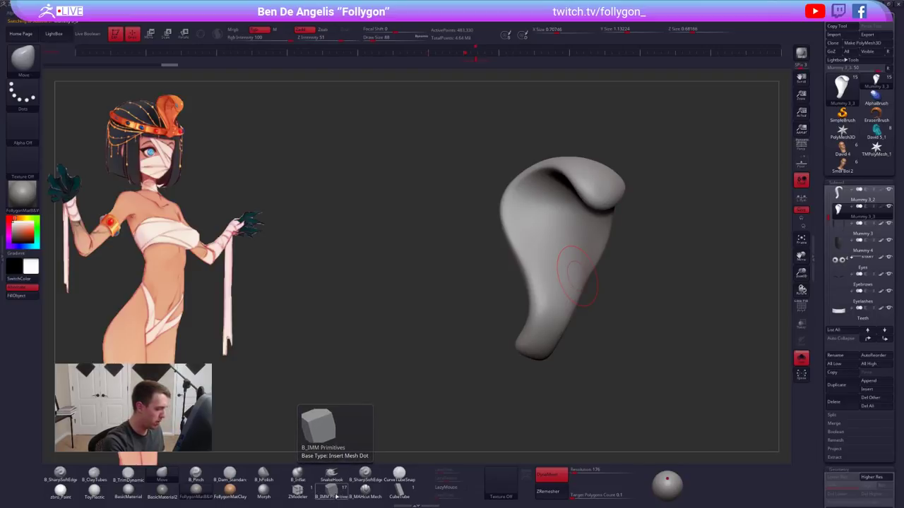
Draw a CurveTubeSnap tube down the centre of the cobra copy's inner front, from under the head to the base
click(399, 477)
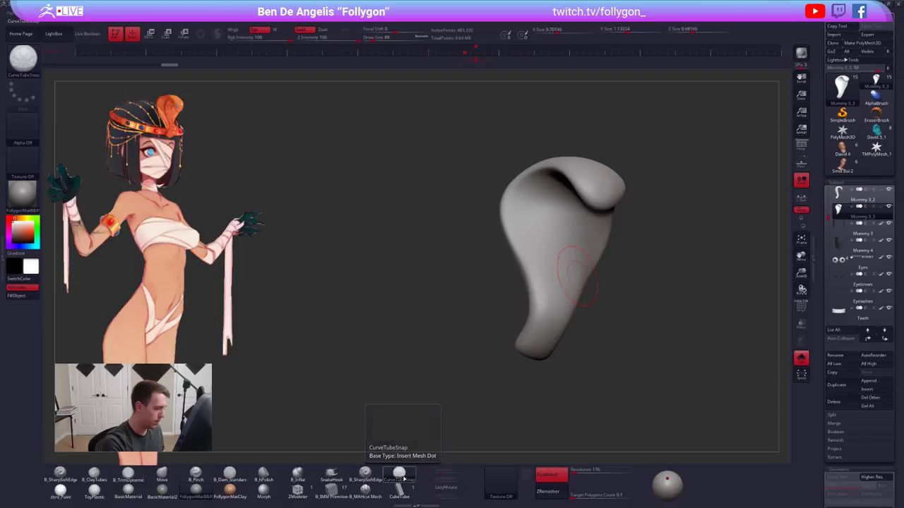
click(31, 23)
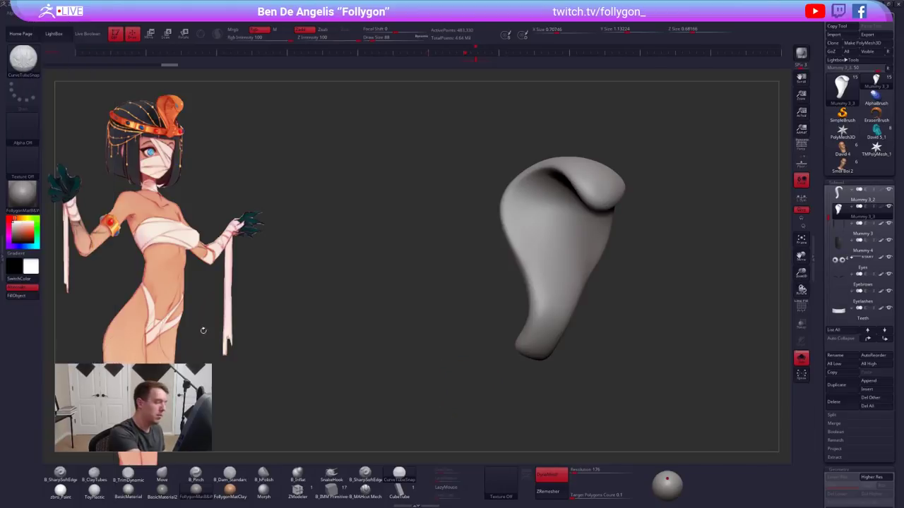
mouse_move(564, 224)
shift+right_down()
mouse_move(529, 258)
mouse_move(524, 192)
shift+right_up()
key(s)
drag(524, 192, 521, 192)
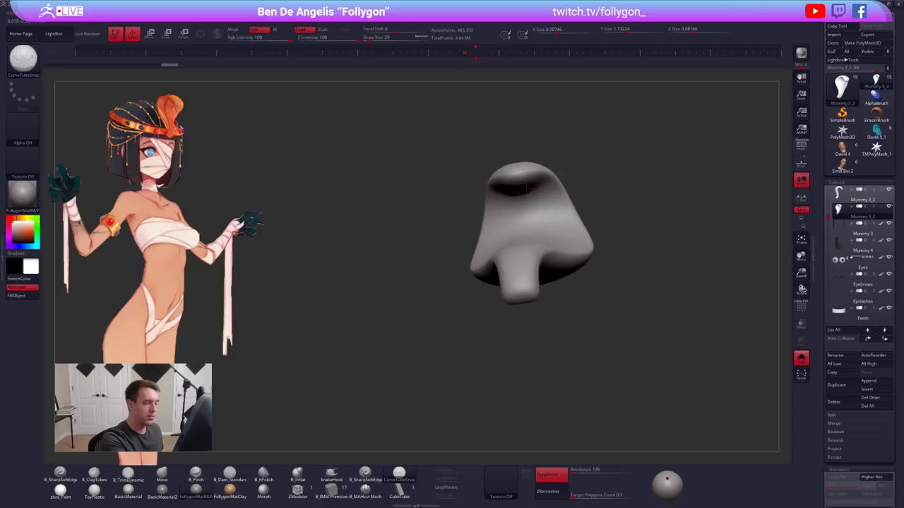
right_drag(521, 200, 515, 173)
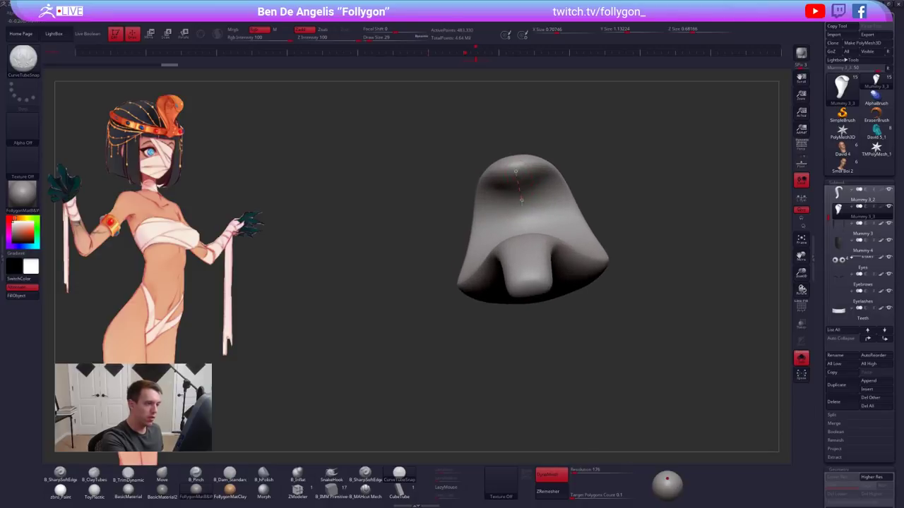
mouse_move(523, 216)
right_down()
mouse_move(518, 202)
mouse_move(529, 258)
right_up()
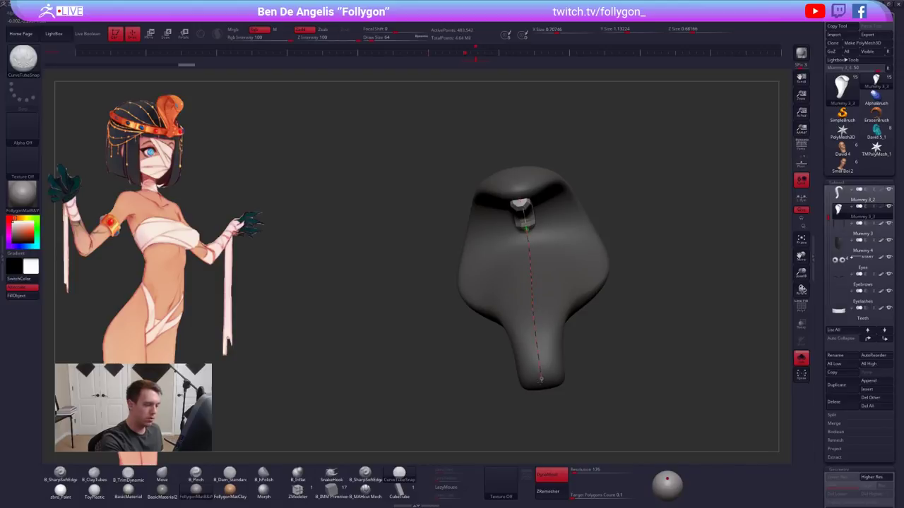
Thicken the curve tube with a draw size of 67, show the full head again and check the tube from the side
mouse_move(541, 379)
right_down()
mouse_move(578, 321)
mouse_move(543, 279)
mouse_move(573, 262)
mouse_move(611, 276)
mouse_move(593, 268)
right_up()
right_click(594, 269)
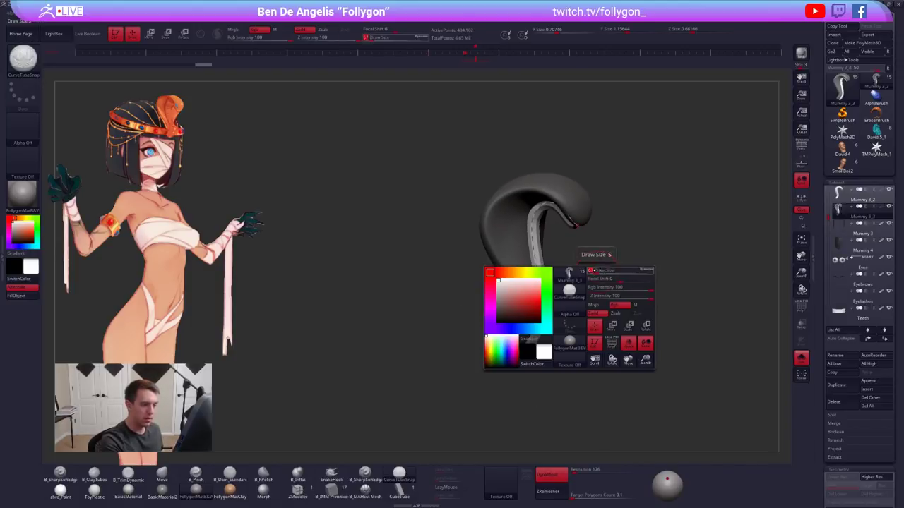
click(547, 283)
key(alt+s)
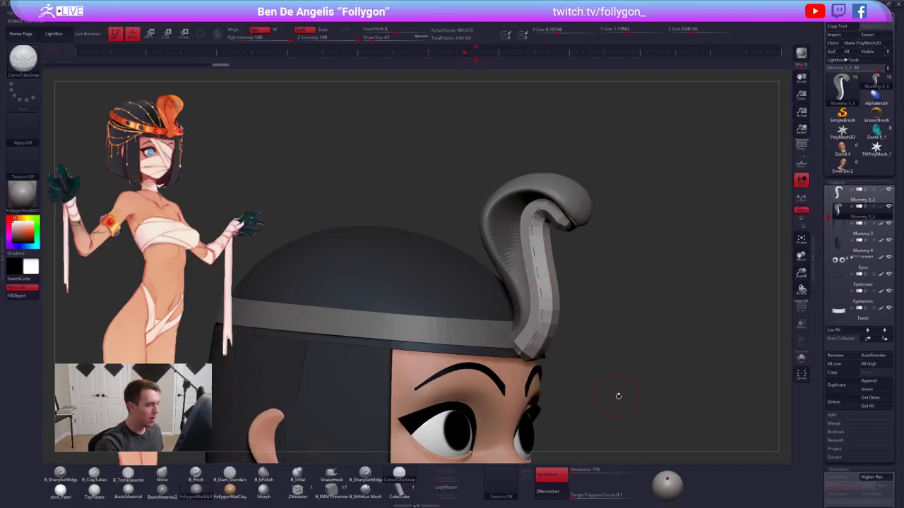
right_drag(618, 396, 608, 376)
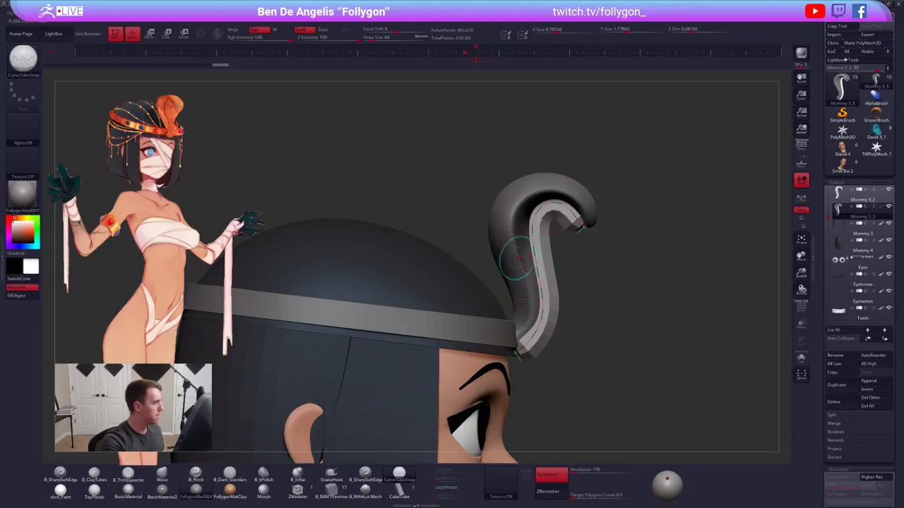
Keep only the tube's polygroup, delete the hidden cobra copy geometry, and subdivide the tube once
key(shift+f)
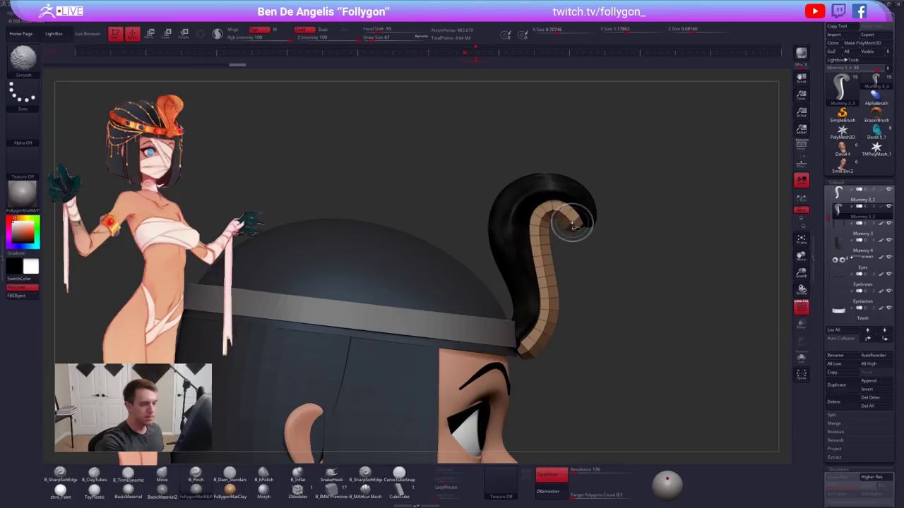
ctrl+shift+click(573, 226)
key(space)
click(622, 245)
key(ctrl+d)
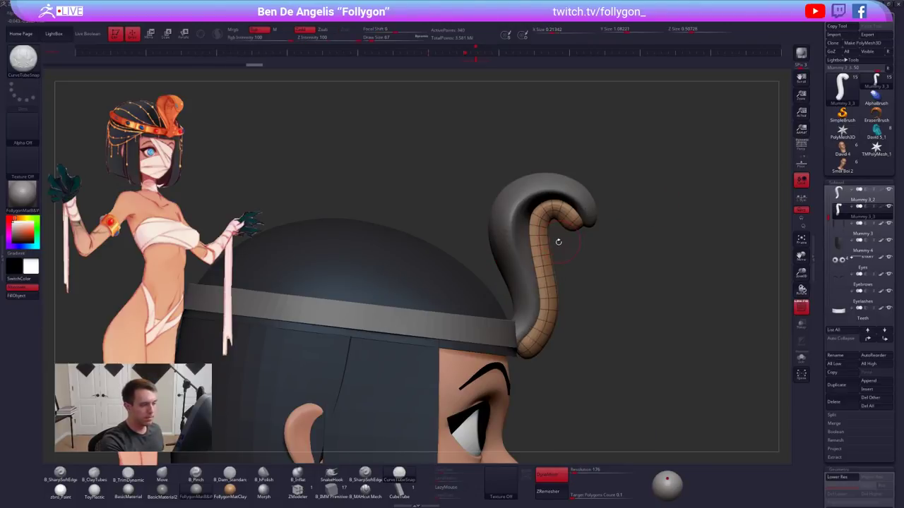
Turn off the tube's wireframe and shape its upper bend against the hood with the Move brush at draw size 130
key(shift+f)
key(space)
mouse_move(570, 243)
mouse_down()
mouse_move(589, 245)
mouse_move(589, 223)
mouse_move(565, 243)
mouse_up()
key(b)
key(m)
key(v)
key(space)
drag(556, 235, 544, 239)
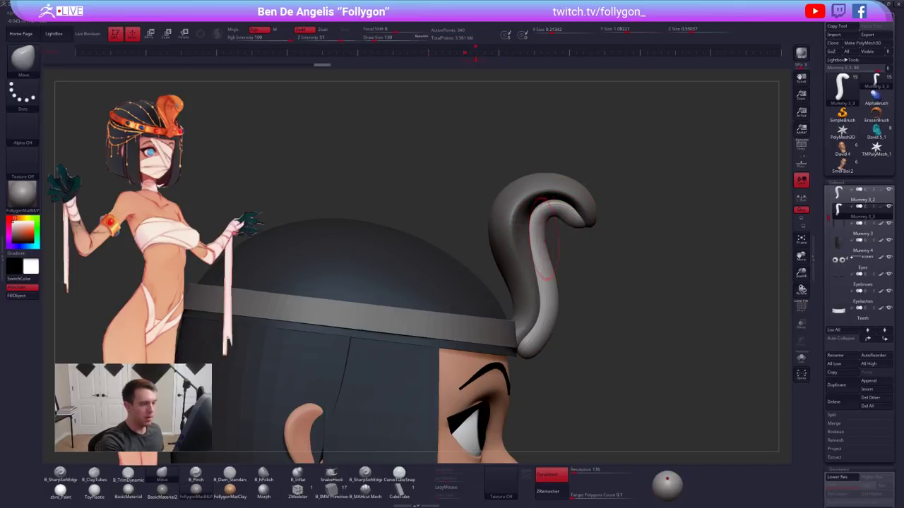
Select and isolate the original cobra, show its polygroups, and mask the outer one so only the inner front stays editable
alt+click(524, 279)
key(alt+s)
key(shift+d)
key(shift+d)
key(shift+d)
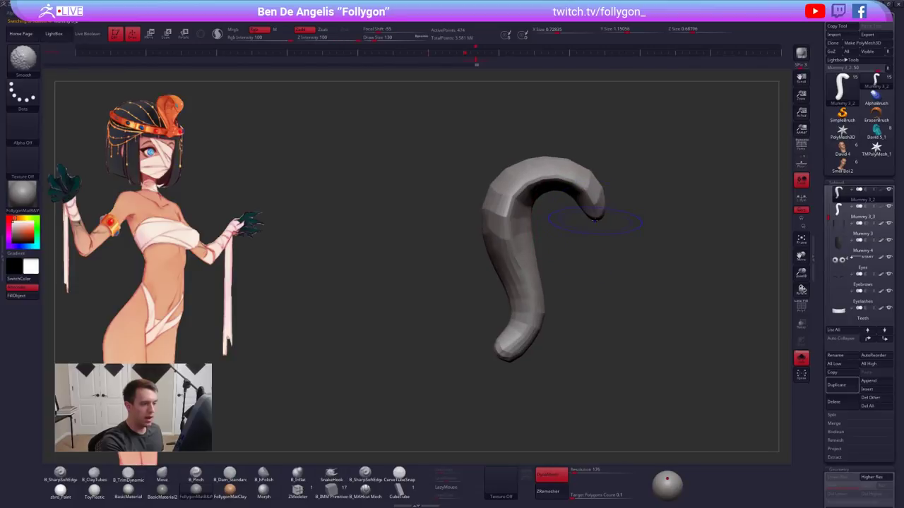
key(shift+f)
key(ctrl)
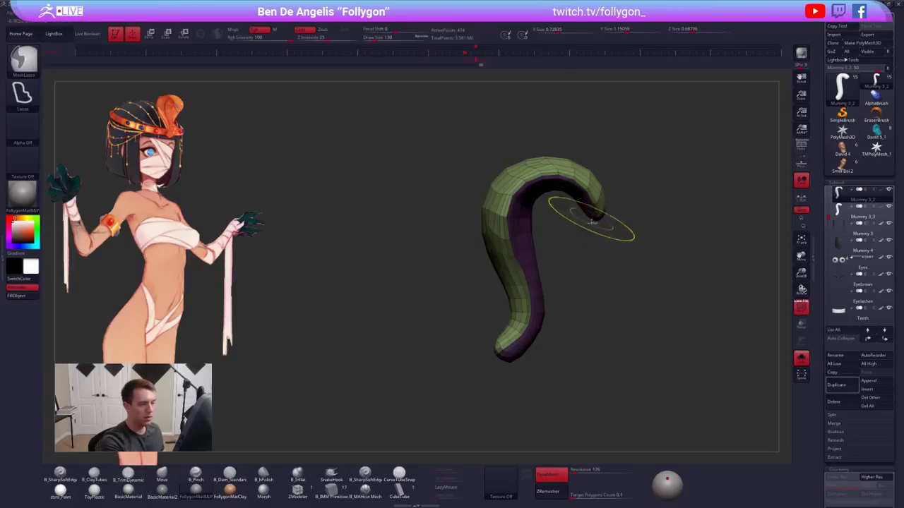
key(d)
ctrl+click(593, 216)
ctrl+click(556, 229)
Push back and smooth the unmasked lower front of the cobra with the Move brush at draw size 113
key(space)
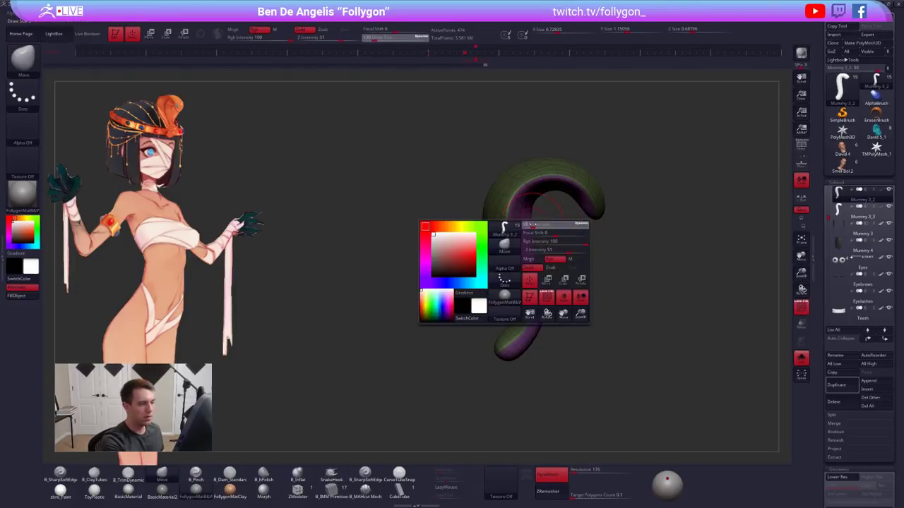
drag(532, 224, 524, 223)
key(space)
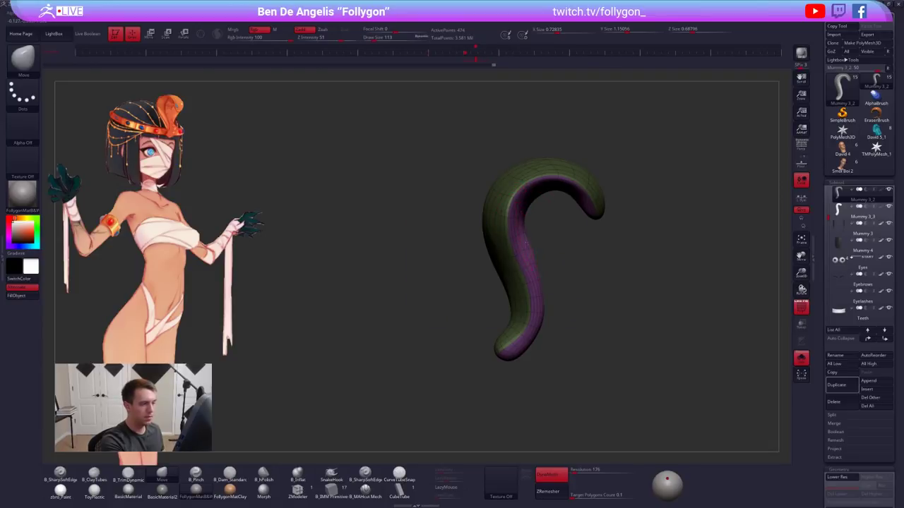
key(shift)
mouse_move(537, 293)
shift+mouse_down()
mouse_move(534, 317)
mouse_move(510, 347)
mouse_move(535, 329)
shift+mouse_up()
key(shift)
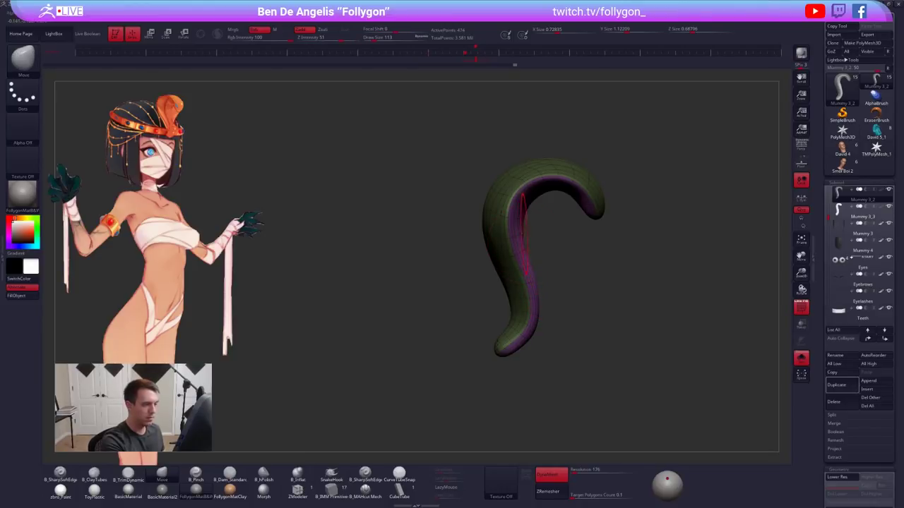
Hide the wireframe, show the full head again, and clear the mask on the cobra
key(shift+f)
key(alt+s)
drag(550, 258, 456, 309)
alt+drag(572, 346, 546, 298)
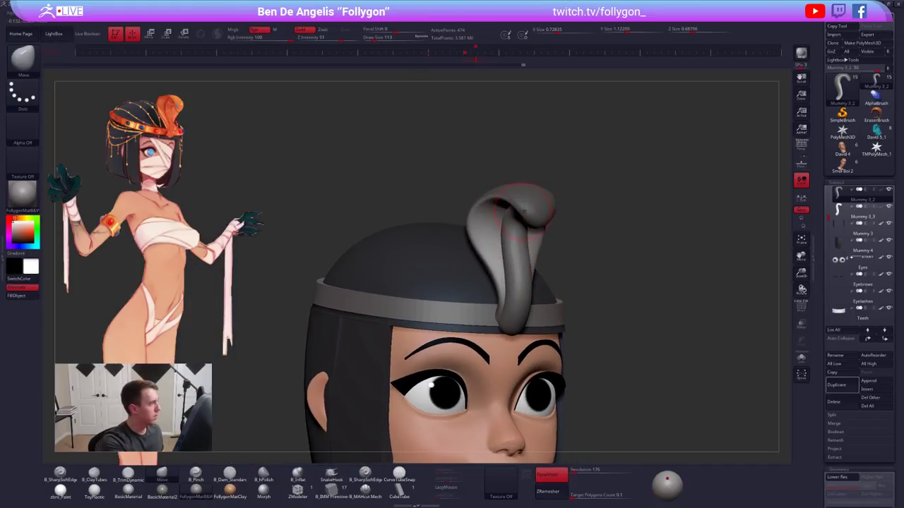
mouse_move(524, 211)
right_down()
mouse_move(478, 249)
mouse_move(476, 267)
right_up()
ctrl+drag(666, 175, 679, 192)
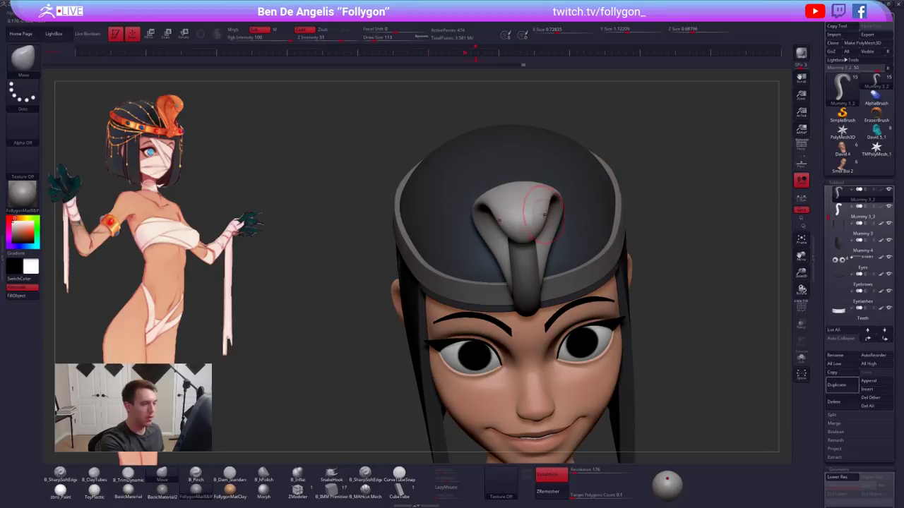
Nudge the side of the cobra's head with the Move brush and check its profile from the side
drag(545, 214, 542, 216)
right_drag(459, 244, 527, 215)
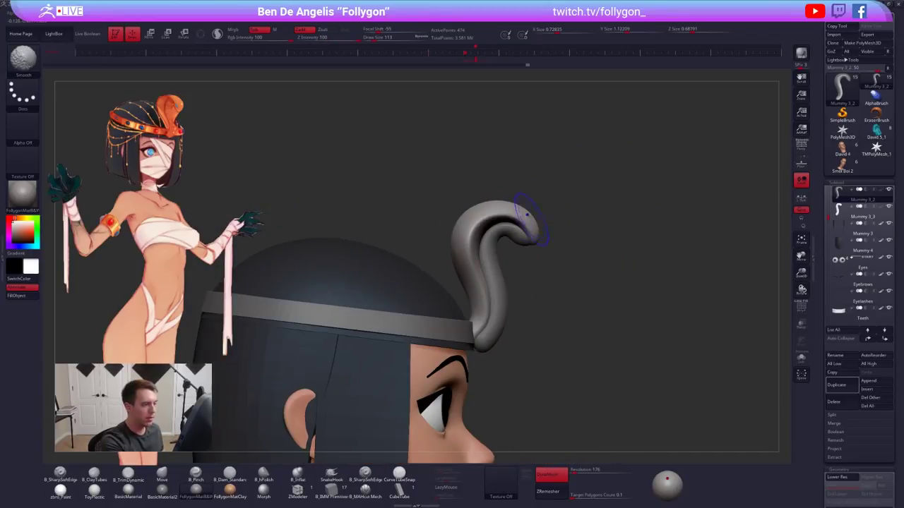
alt+drag(566, 237, 561, 246)
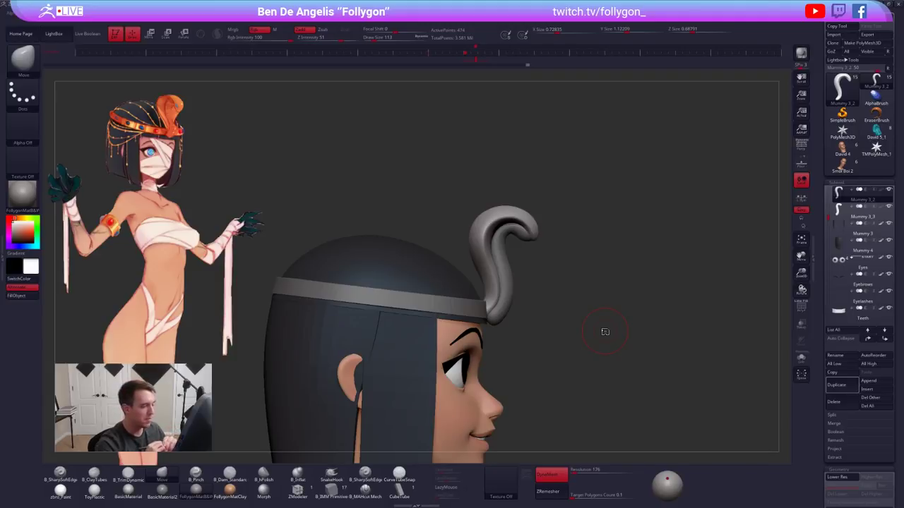
Select the belly tube and pull its lower end in against the headband with the Move brush at draw size 227, then 150
alt+click(499, 309)
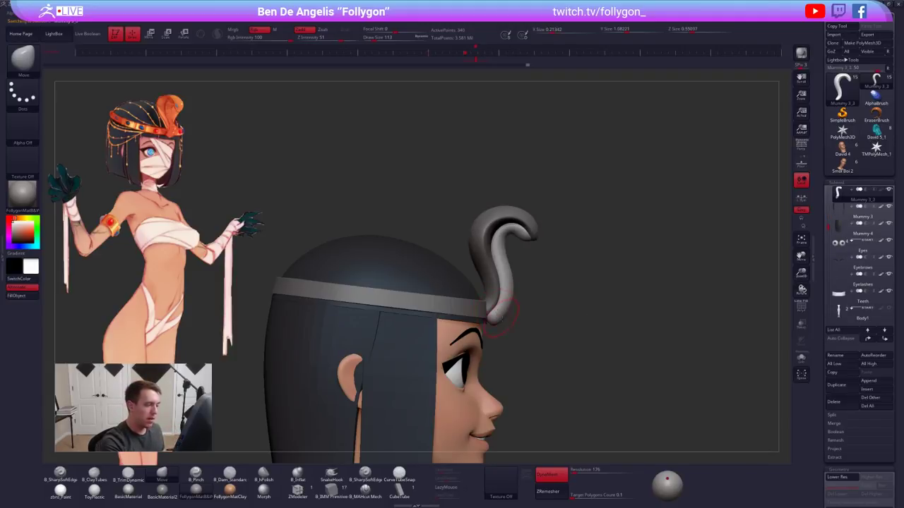
ctrl+right_drag(498, 315, 497, 306)
key(space)
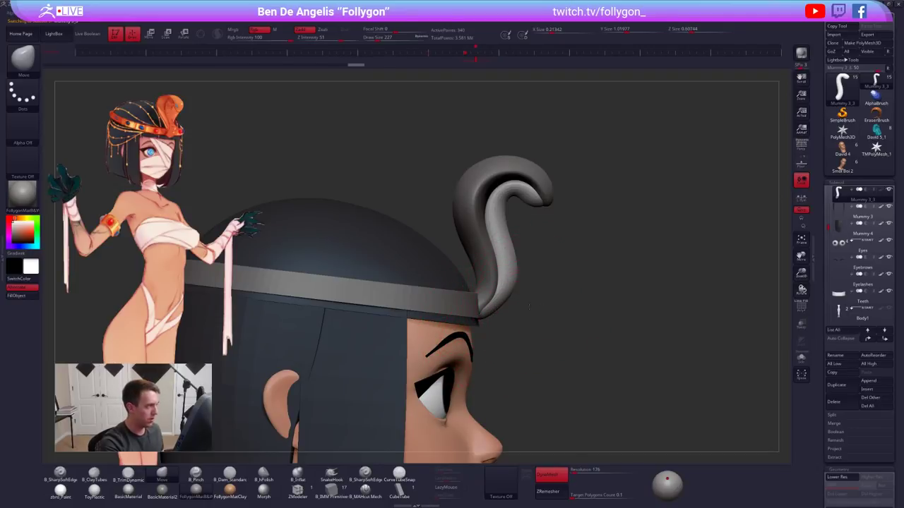
mouse_move(528, 307)
right_down()
mouse_move(494, 326)
mouse_move(488, 343)
right_up()
key(space)
click(520, 296)
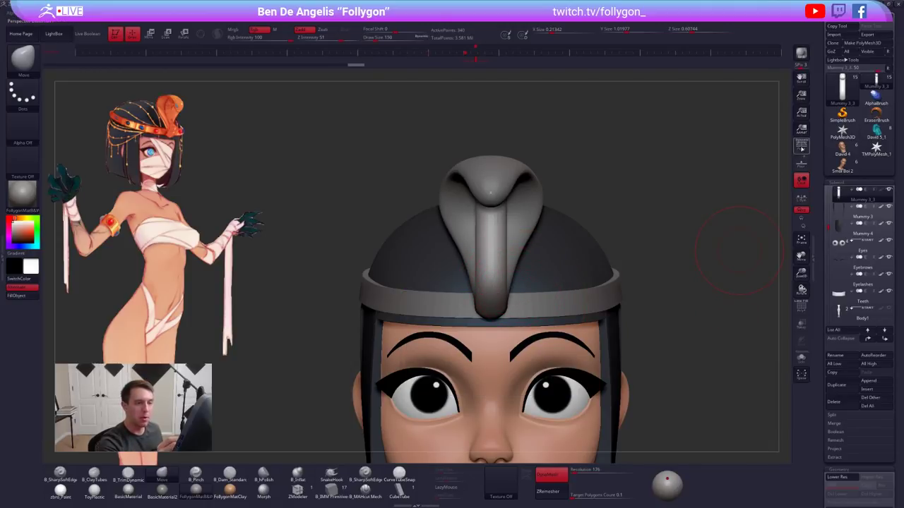
Compare the headpiece's front view with perspective on and off, and inspect the cobra from a low angle
click(802, 147)
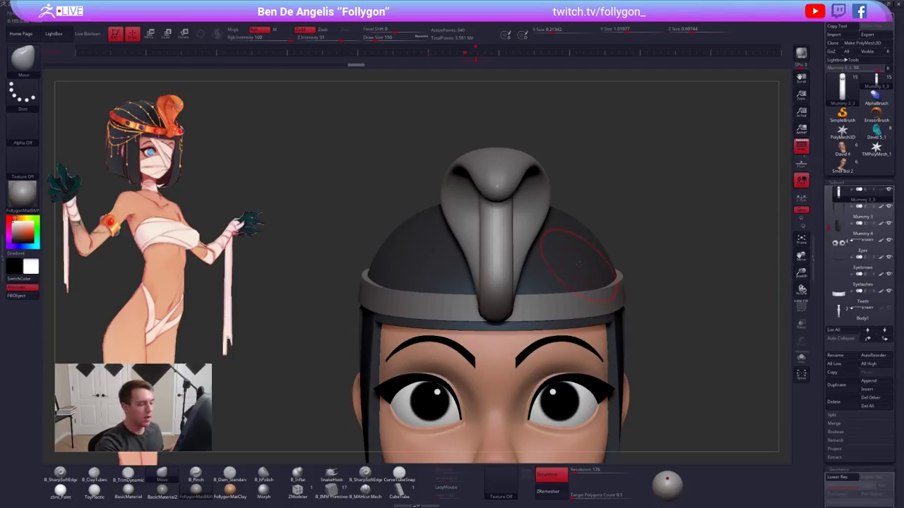
click(804, 152)
right_drag(493, 291, 510, 269)
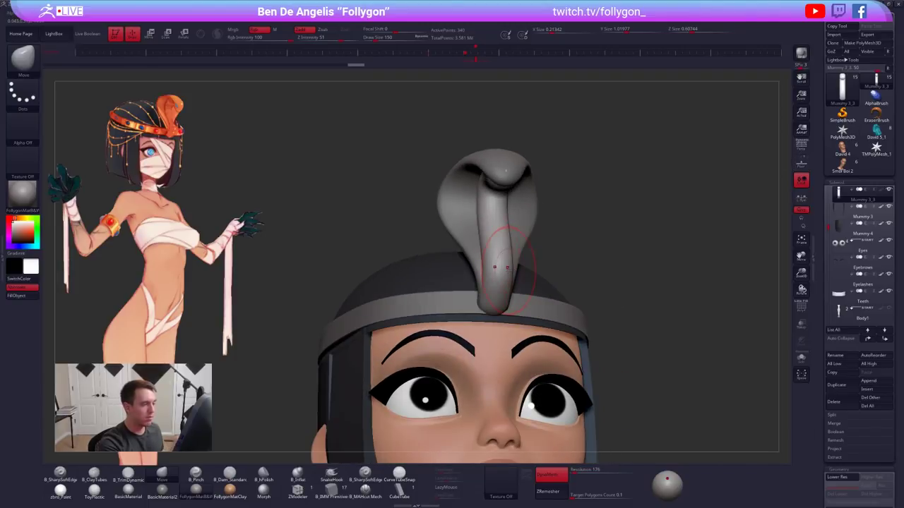
Adjust the belly tube's side profile with the Move brush, undo the last two changes, and set the draw size to 130
right_drag(502, 173, 574, 195)
key(space)
drag(557, 197, 513, 218)
key(shift)
key(space)
key(space)
key(ctrl+z)
key(ctrl+z)
key(space)
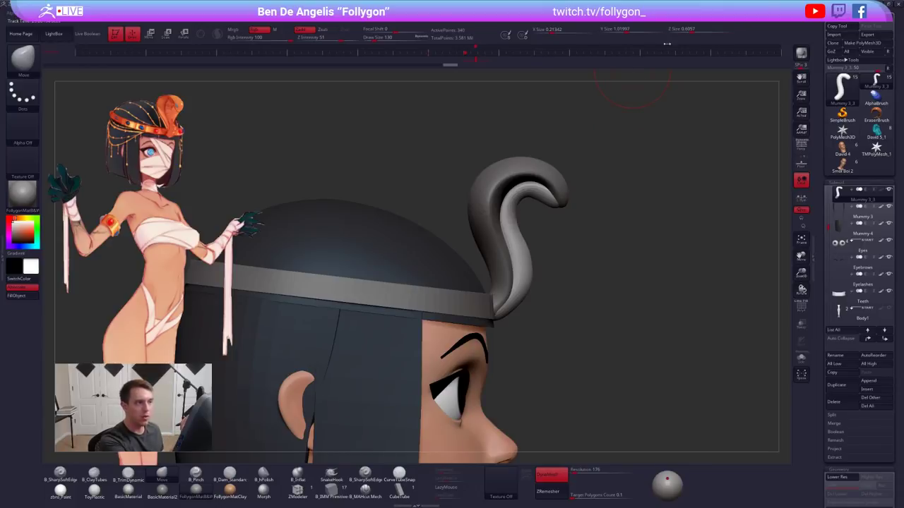
Slim the front of the belly tube's lower bend with the Move brush at draw size 104
alt+drag(572, 240, 579, 261)
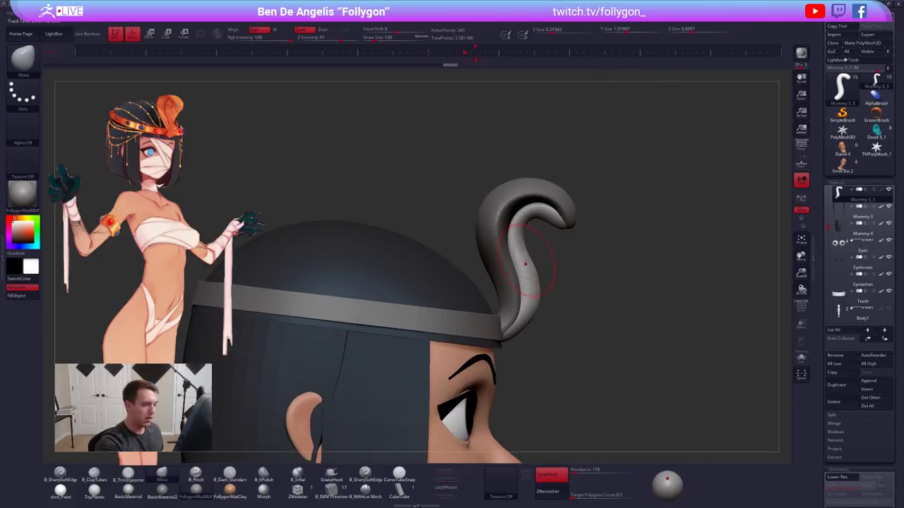
key(bracketright)
key(space)
drag(531, 318, 520, 318)
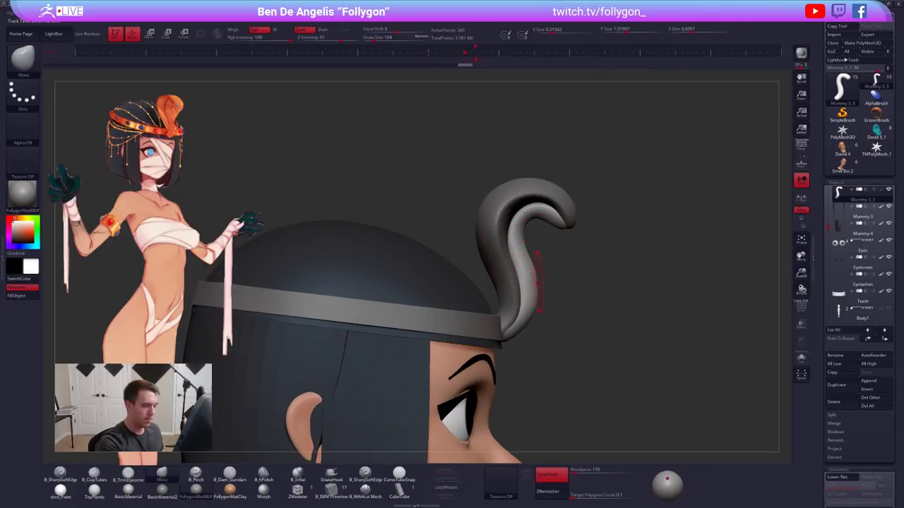
Subdivide the belly tube twice more to give it a smoother surface
key(shift+d)
key(ctrl+d)
key(ctrl+d)
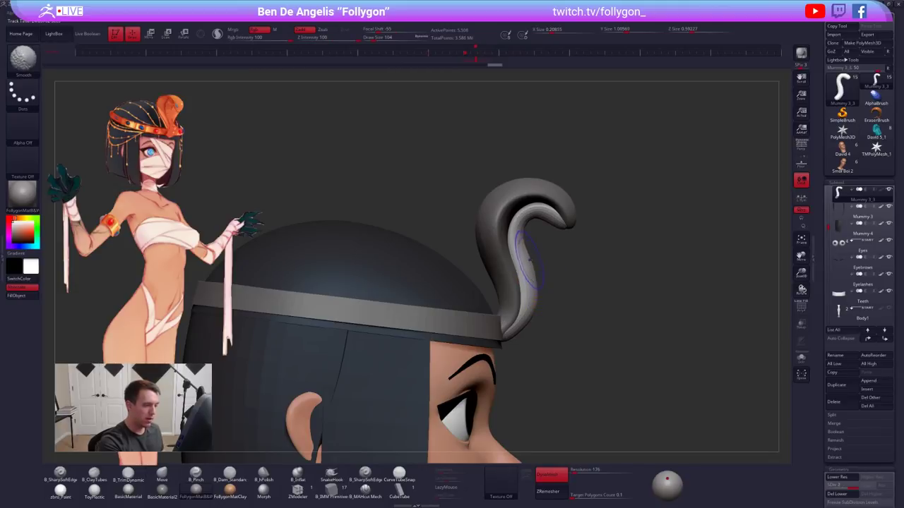
Adjust the belly tube's lower bend from the side with the Move brush and widen its middle from the front
right_drag(537, 294, 535, 289)
key(space)
drag(524, 321, 533, 288)
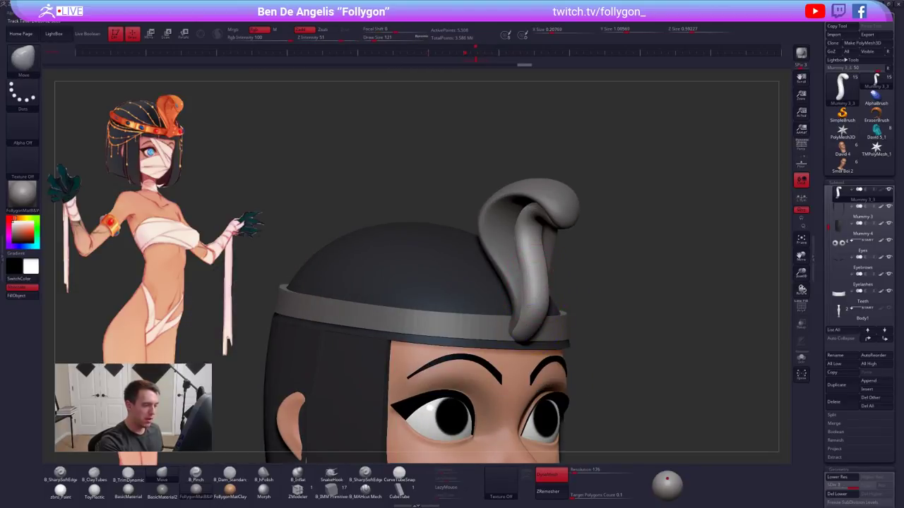
shift+right_drag(533, 296, 537, 333)
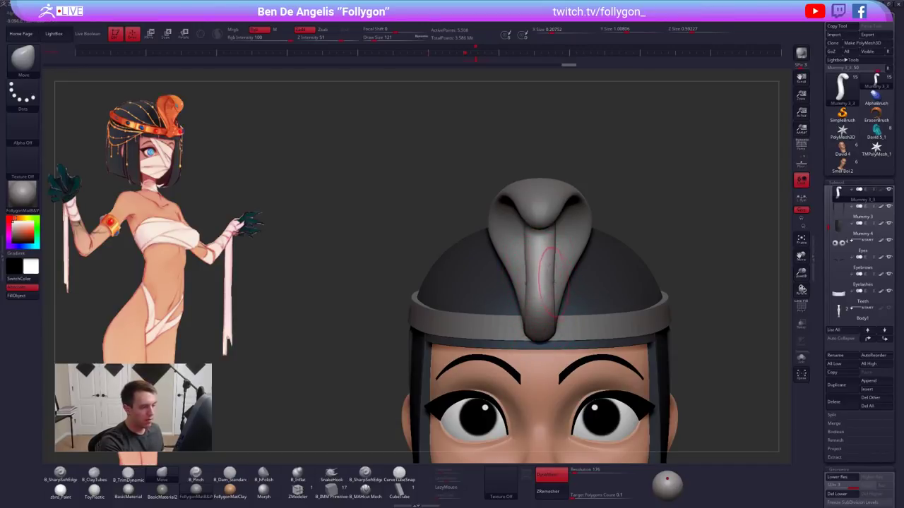
key(space)
mouse_move(553, 283)
mouse_down()
mouse_move(557, 268)
mouse_move(550, 302)
mouse_up()
key(s)
right_drag(556, 269, 565, 192)
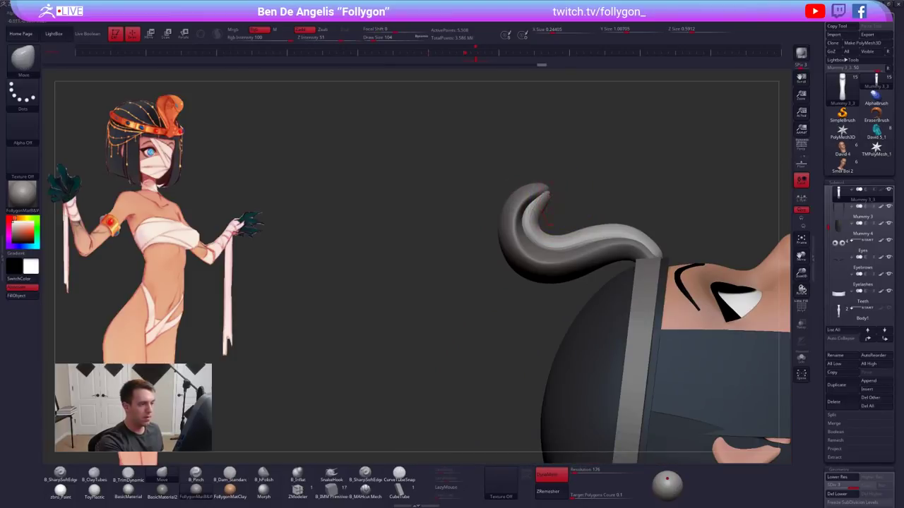
Shape the belly tube's upper end beneath the cobra's head with the Move brush and go up one subdivision level
drag(547, 205, 545, 185)
key(d)
mouse_move(565, 185)
right_down()
mouse_move(522, 180)
mouse_move(538, 271)
mouse_move(505, 241)
mouse_move(577, 273)
right_up()
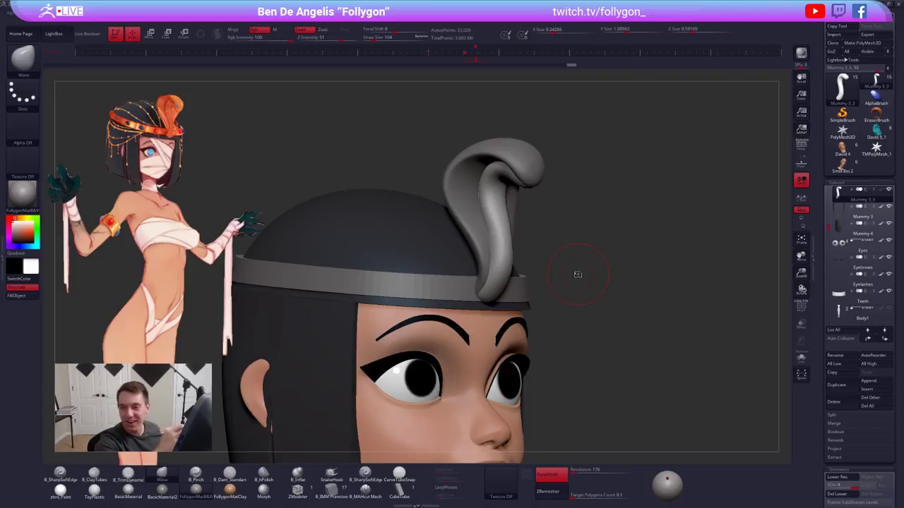
alt+drag(564, 206, 572, 242)
drag(545, 271, 597, 274)
Refine the belly tube's upper curve in side profile with the Move brush, using draw sizes 113, 88 and 104
key(space)
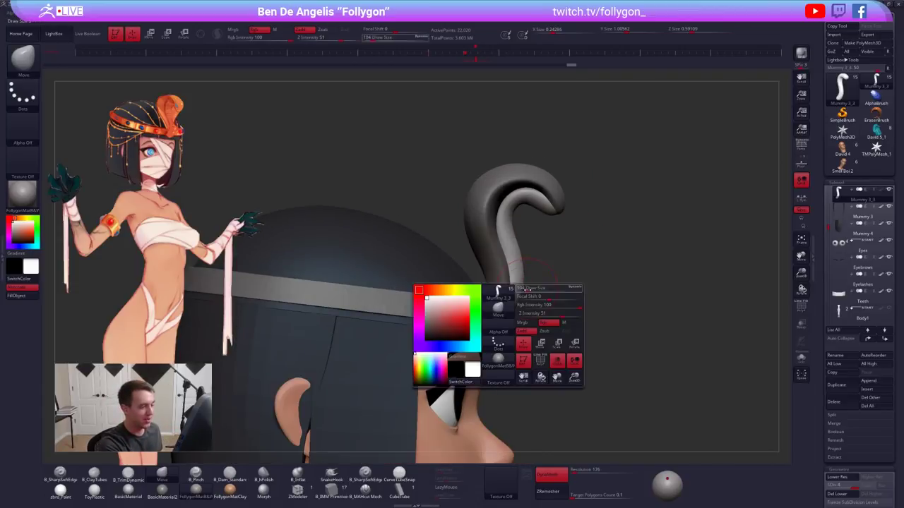
mouse_move(540, 288)
mouse_down()
mouse_move(548, 288)
mouse_move(516, 258)
mouse_move(515, 245)
mouse_up()
key(space)
drag(515, 233, 505, 240)
key(space)
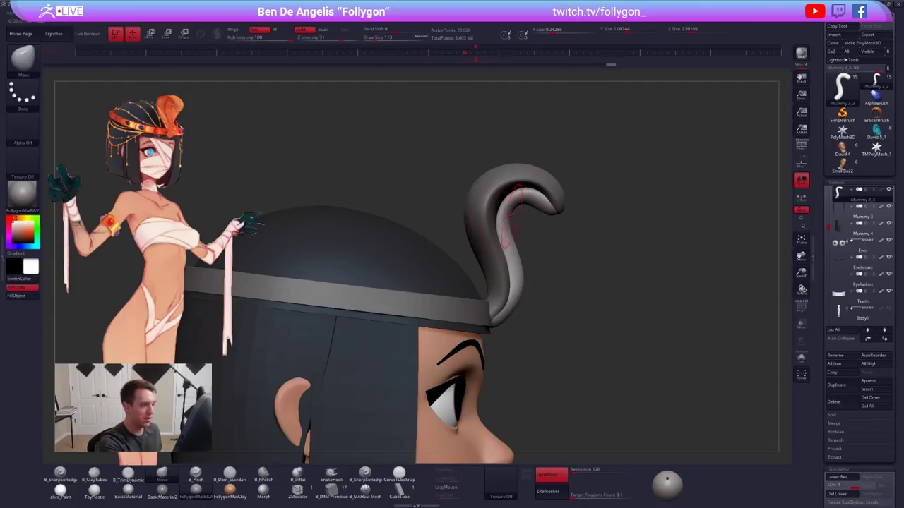
key(space)
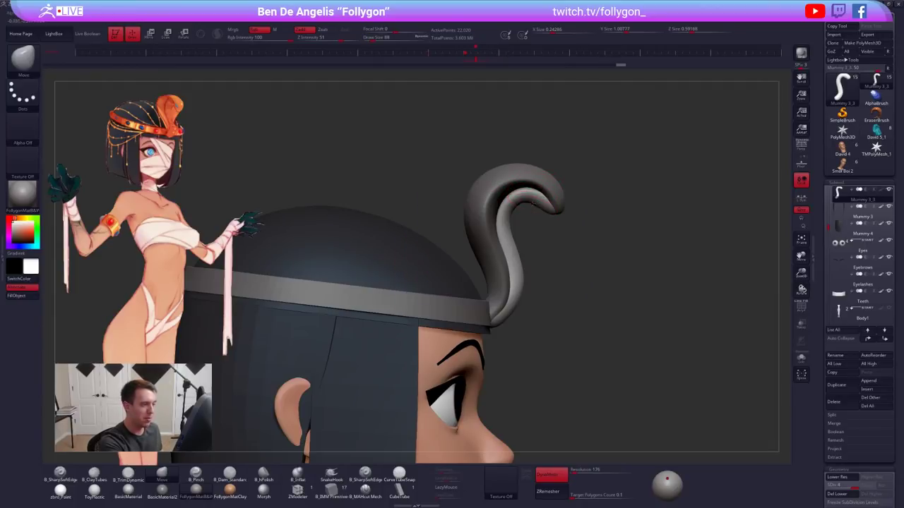
key(space)
drag(527, 201, 526, 197)
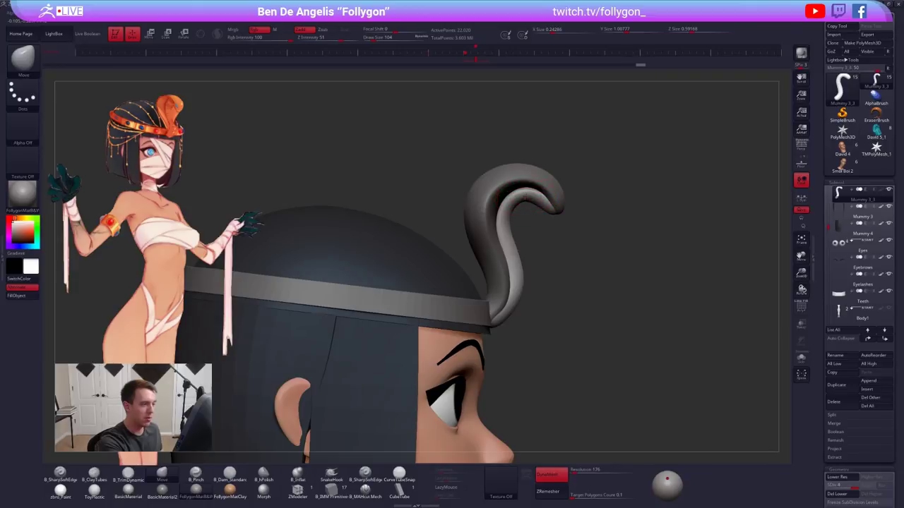
Select the cobra hood and adjust its back with the Move brush at draw size 192
alt+click(494, 210)
right_drag(495, 210, 499, 250)
key(space)
drag(496, 251, 500, 251)
right_drag(499, 251, 487, 228)
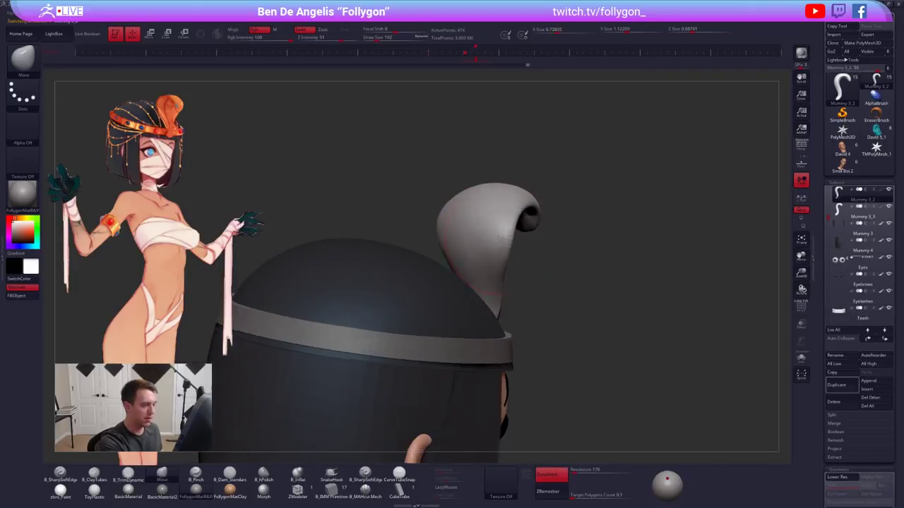
Isolate the cobra hood, choose the TrimDynamic brush, and subdivide the mesh up to level 5
key(alt+s)
key(space)
key(3)
key(ctrl+d)
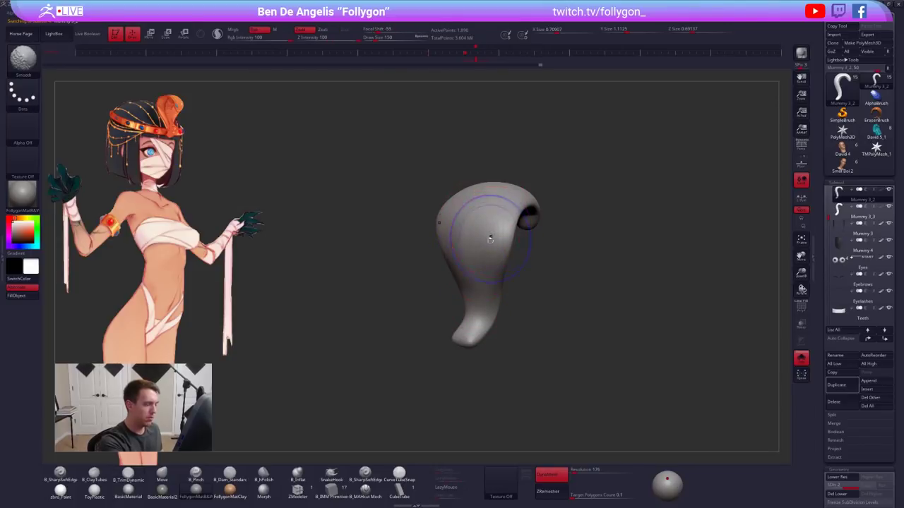
key(shift+d)
drag(858, 501, 859, 346)
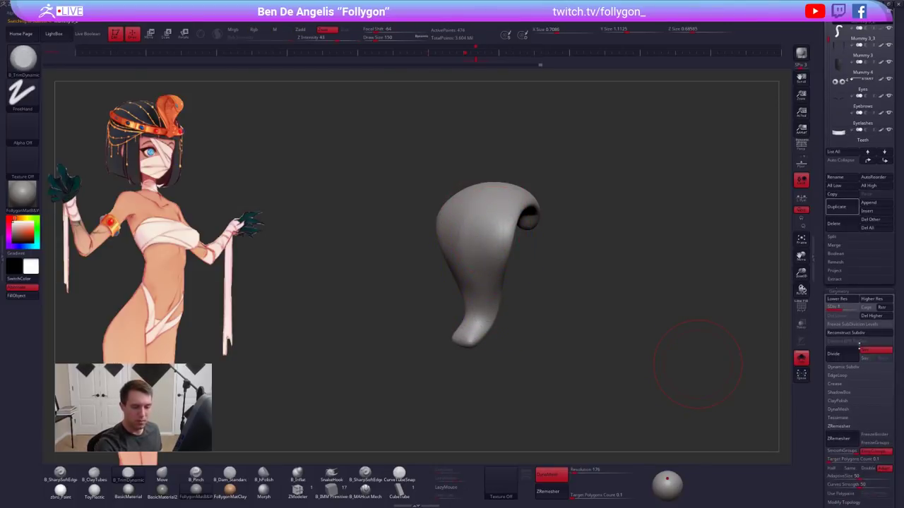
key(d)
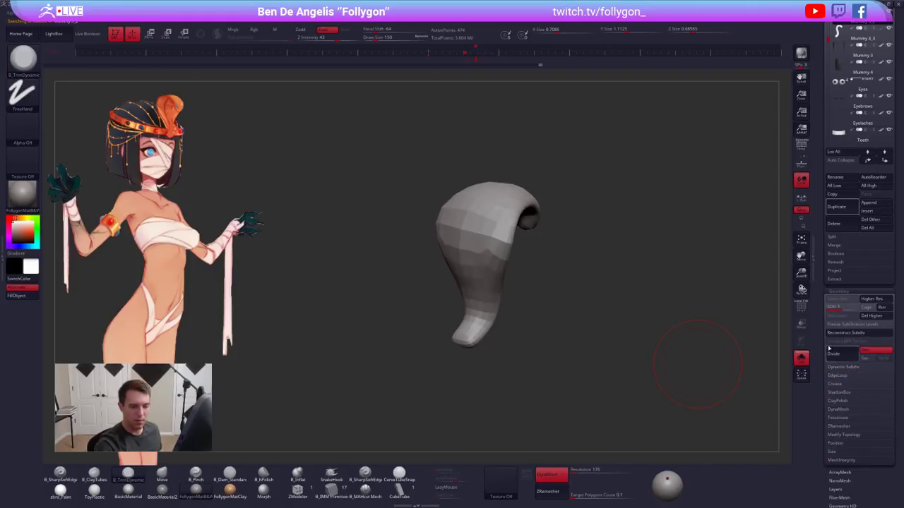
key(ctrl+d)
key(ctrl+d)
key(ctrl+d)
drag(847, 170, 848, 353)
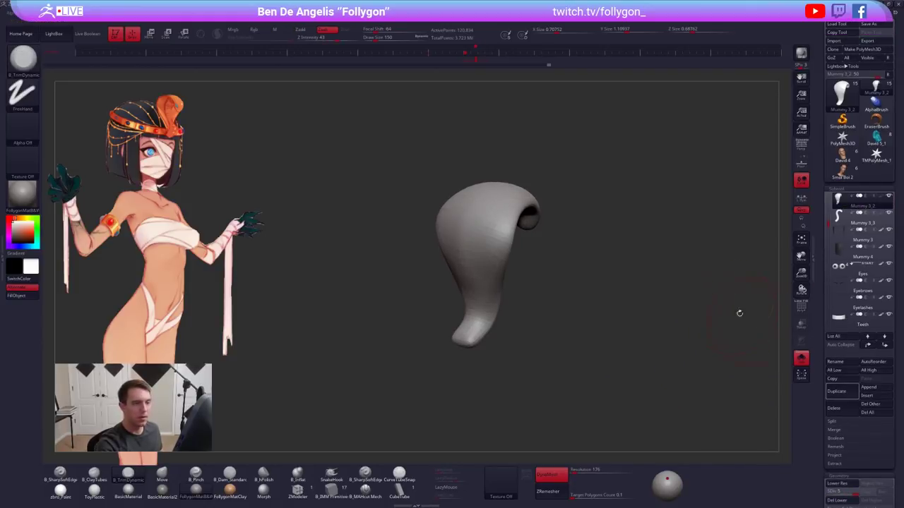
Flatten the back of the cobra hood with the TrimDynamic brush at draw sizes 113 and 104
key(bracketleft)
right_drag(463, 200, 487, 263)
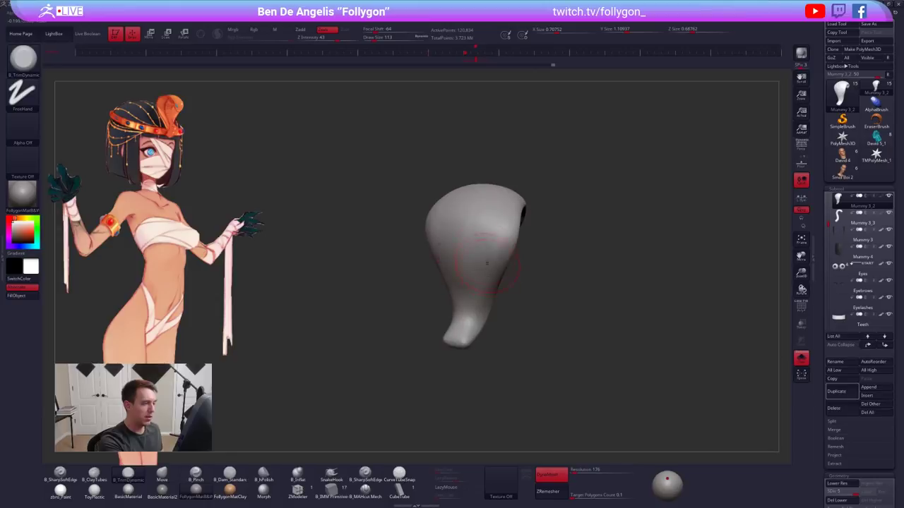
key(space)
drag(470, 288, 467, 254)
key(space)
drag(468, 253, 464, 253)
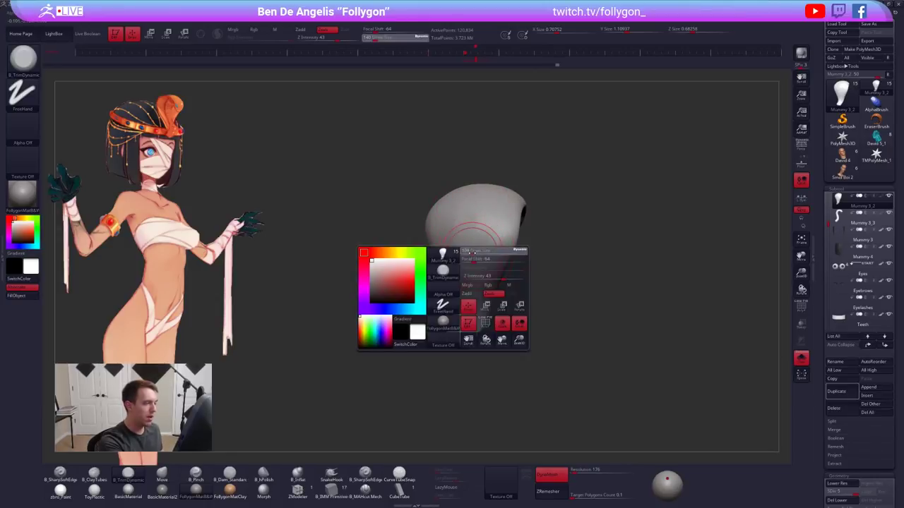
right_drag(472, 278, 466, 221)
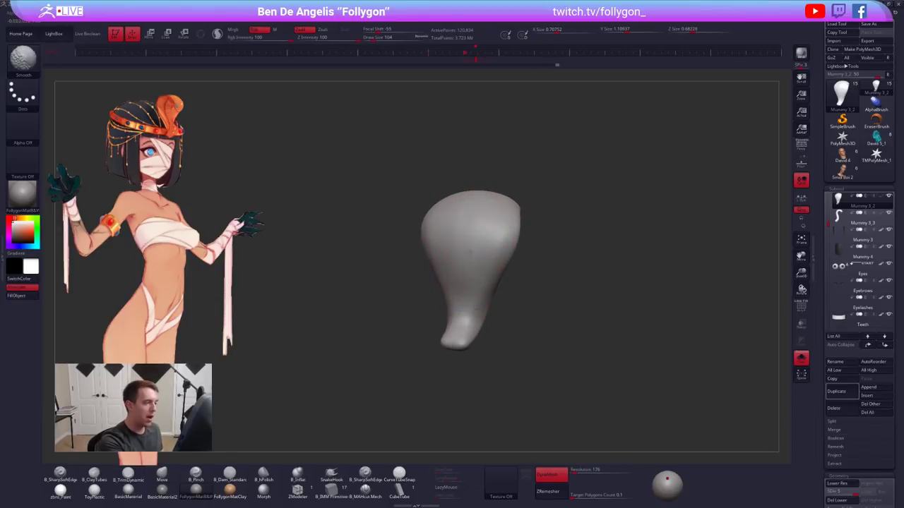
Smooth the back of the cobra hood from its wide part down to the base
shift+drag(470, 252, 464, 286)
right_drag(485, 252, 508, 225)
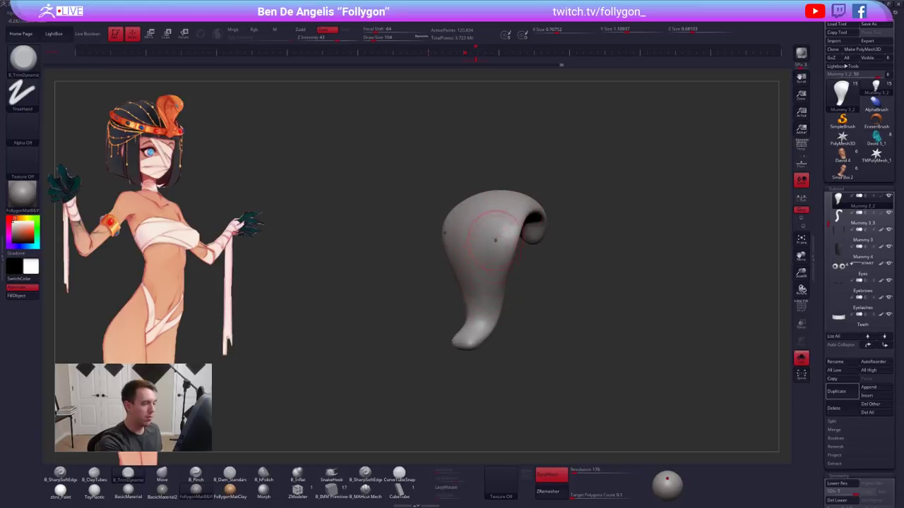
shift+drag(496, 240, 477, 328)
right_drag(487, 310, 438, 311)
key(space)
drag(503, 315, 506, 315)
right_drag(452, 289, 509, 273)
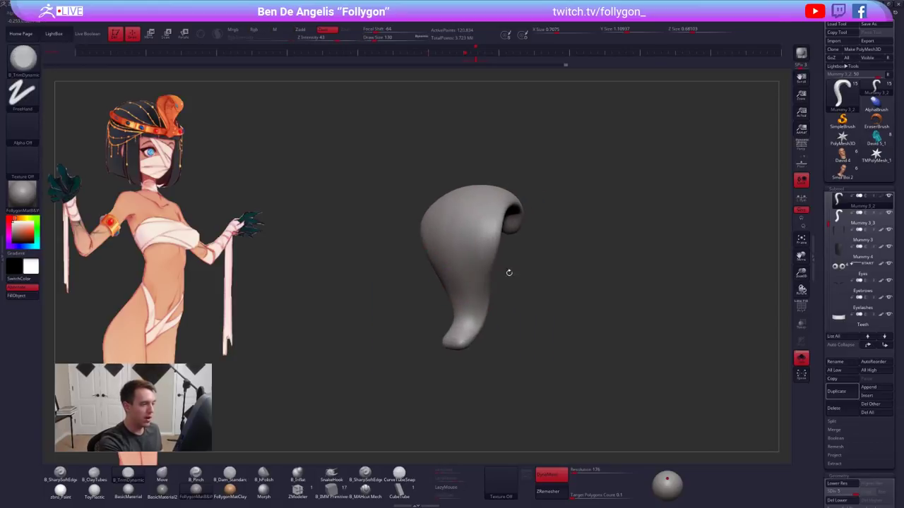
Lower the cobra hood by one subdivision level and smooth its upper back
key(shift+d)
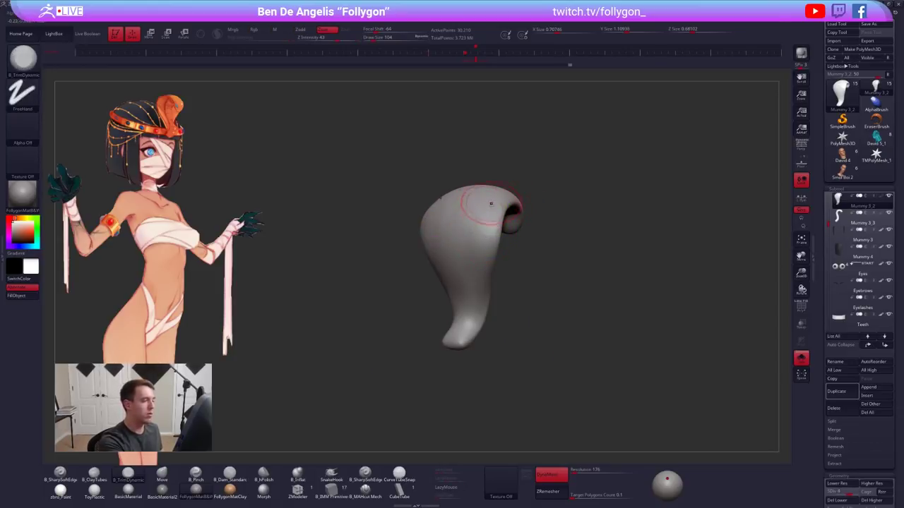
key(shift)
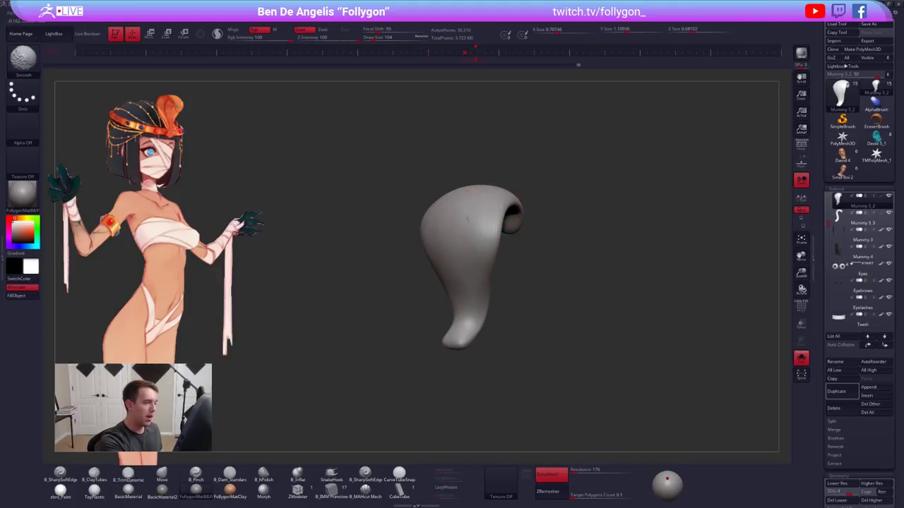
shift+drag(469, 189, 484, 194)
right_drag(502, 242, 478, 244)
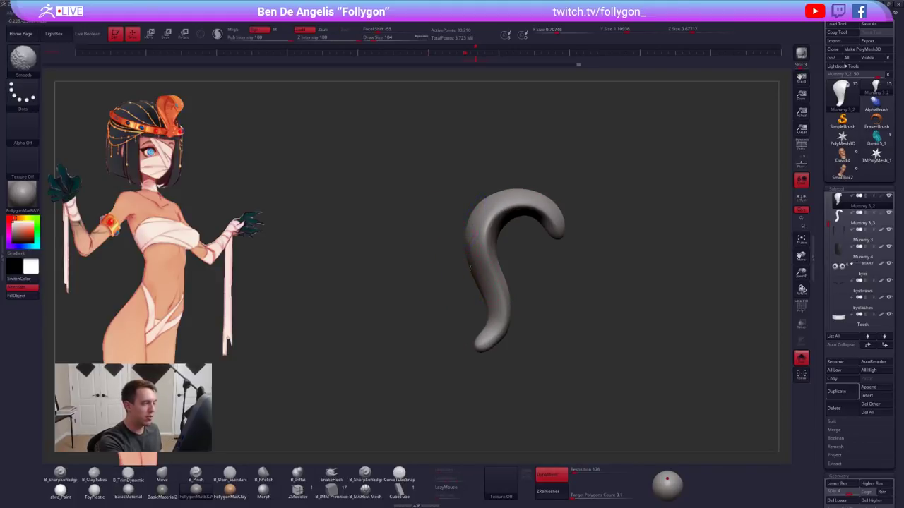
Trim the back of the hood along its side profile with TrimDynamic and enlarge the draw size to 121
drag(439, 272, 511, 262)
key(space)
click(487, 272)
drag(480, 210, 490, 230)
key(bracketright)
key(bracketright)
key(bracketright)
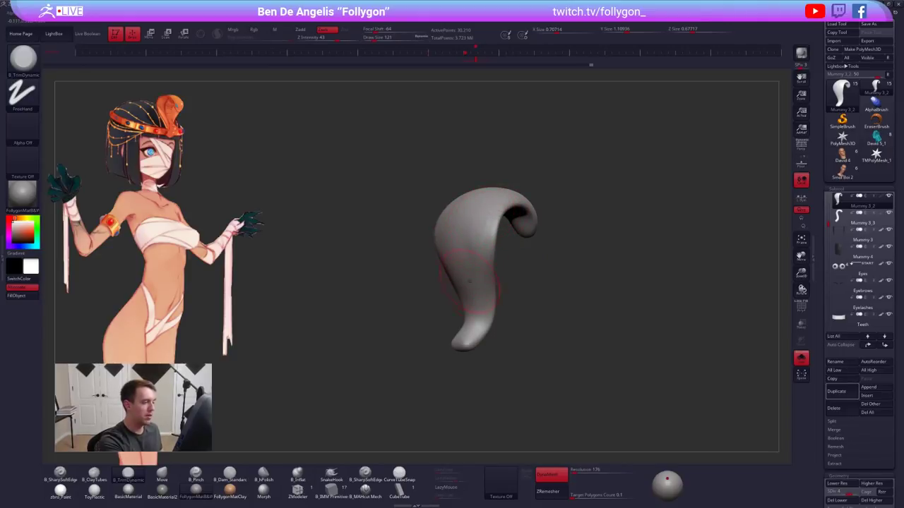
Trim and smooth the hood's upper back at draw size 104, and show the rest of the head again
key(space)
click(488, 245)
drag(484, 225, 488, 223)
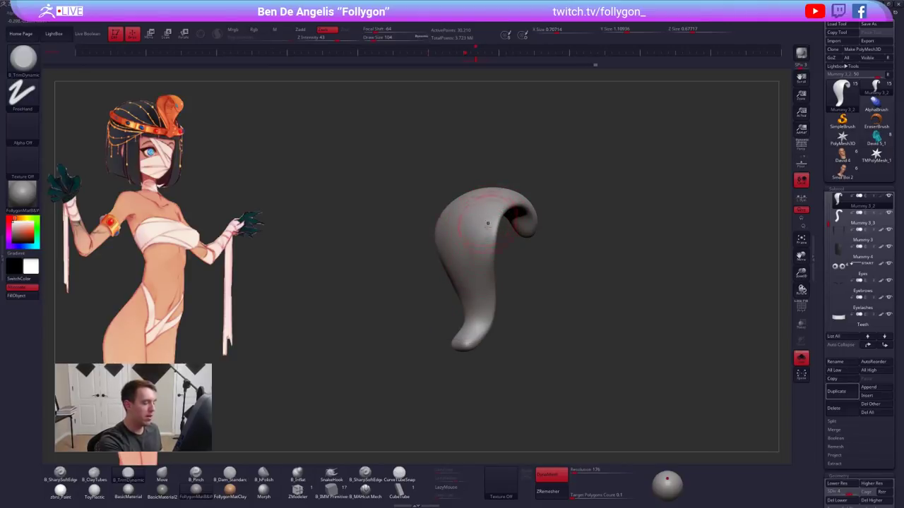
right_drag(487, 231, 459, 229)
mouse_move(474, 220)
shift+mouse_down()
mouse_move(483, 229)
mouse_move(469, 233)
shift+mouse_up()
key(alt+shift+s)
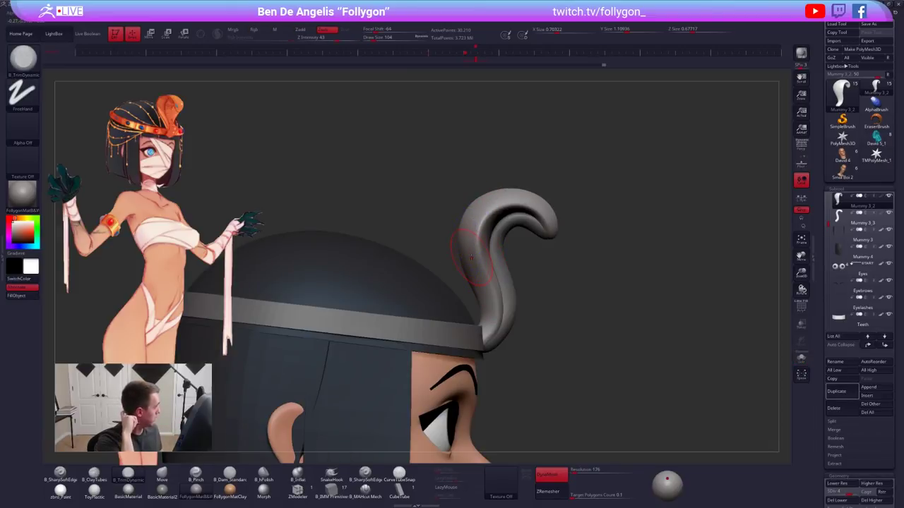
Isolate the cobra hood again, select the Move brush, and drop the mesh two subdivision levels
key(space)
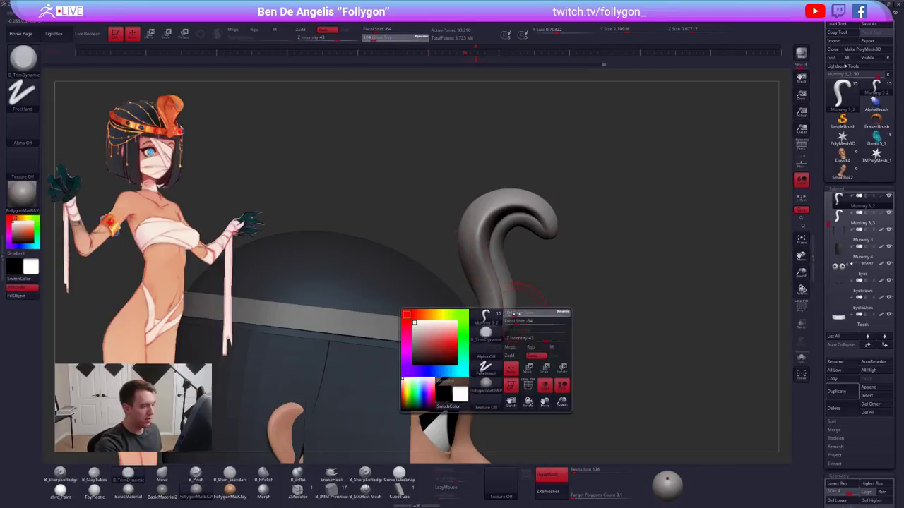
ctrl+shift+click(487, 304)
key(space)
mouse_move(487, 331)
ctrl+right_down()
mouse_move(489, 355)
mouse_move(445, 303)
ctrl+right_up()
key(w)
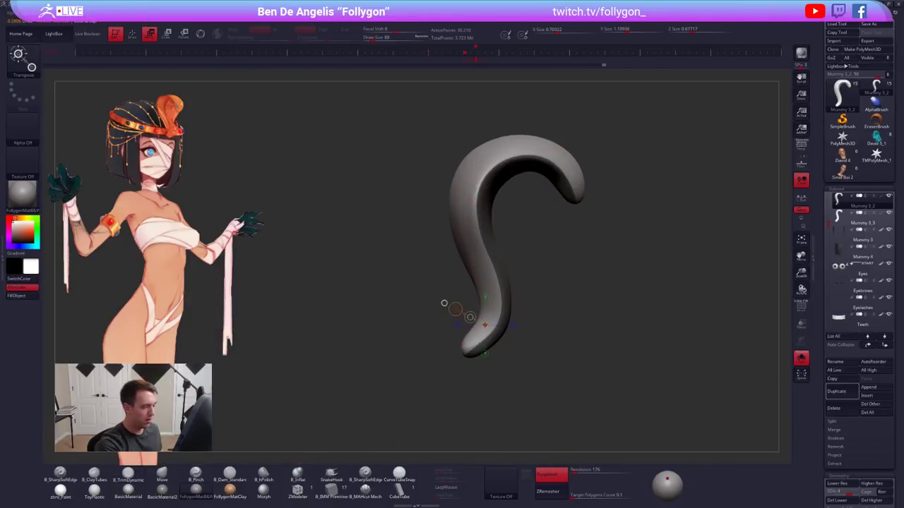
key(b)
key(m)
key(v)
key(shift+d)
key(shift+d)
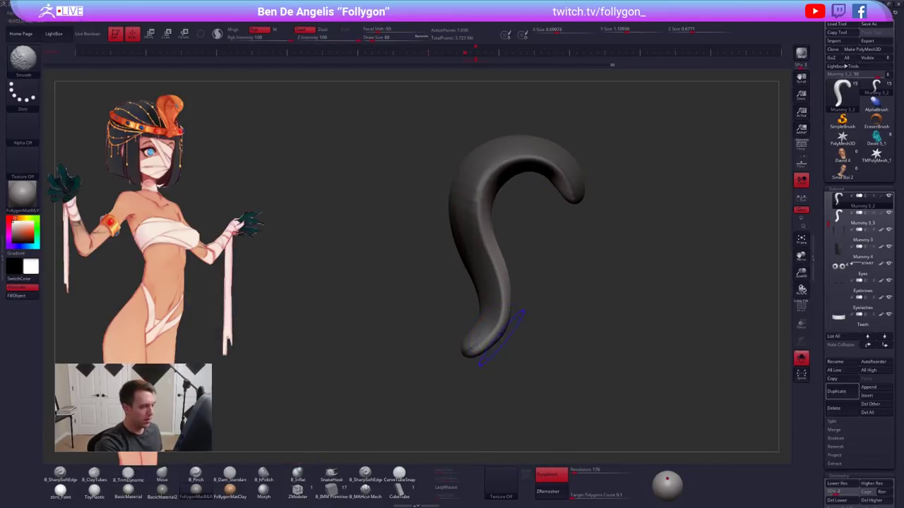
ctrl+click(498, 336)
ctrl+click(498, 336)
ctrl+click(519, 336)
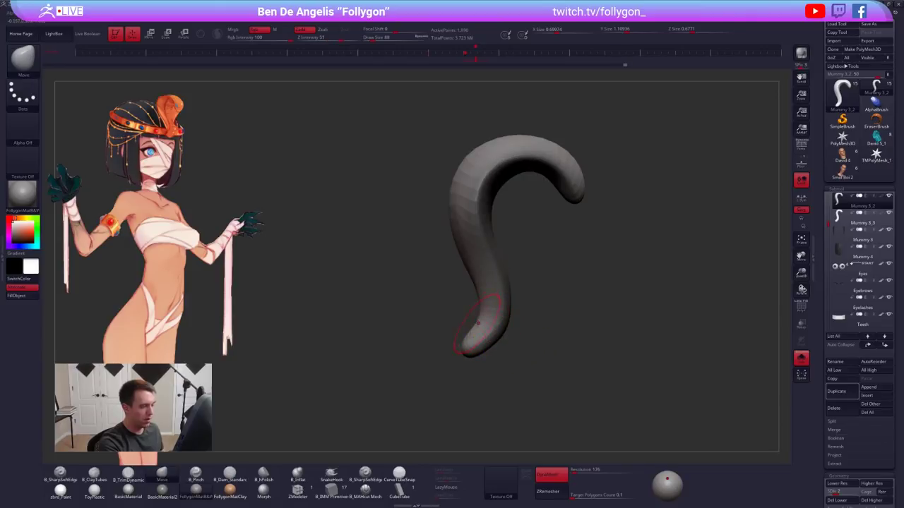
Reshape the inner bend of the cobra's lower neck with the Move brush at draw sizes 88 and 121
key(space)
drag(477, 322, 488, 319)
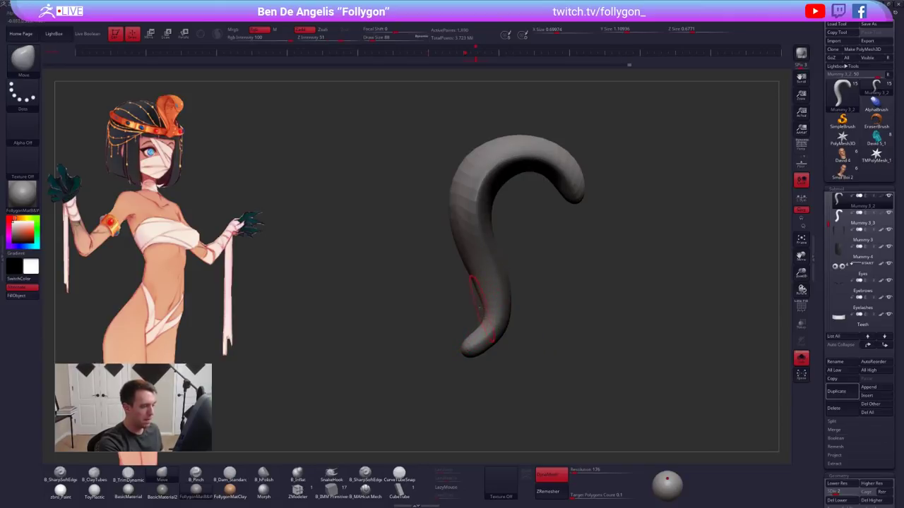
key(s)
click(478, 293)
drag(481, 284, 475, 283)
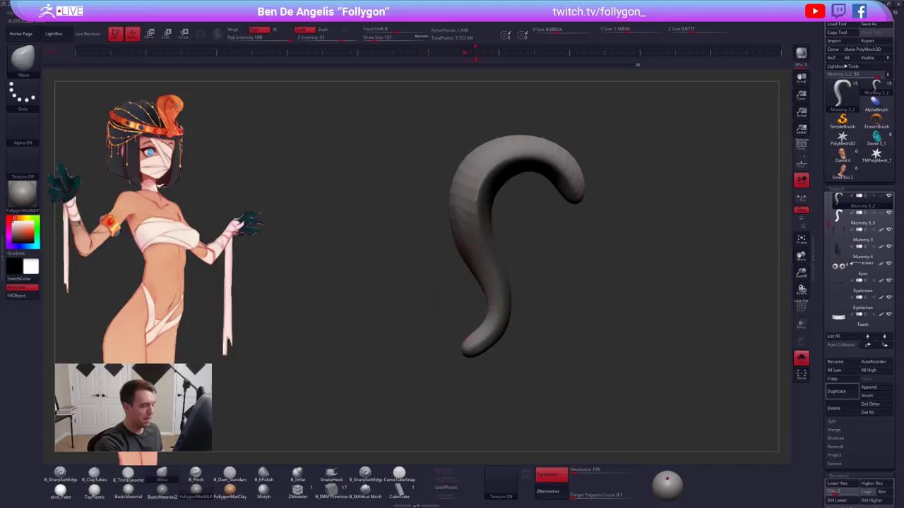
Smooth the rear edge of the cobra hood, undo the last change, and smooth its back again
drag(522, 342, 572, 341)
mouse_move(454, 249)
shift+mouse_down()
mouse_move(482, 178)
mouse_move(480, 154)
shift+mouse_up()
drag(572, 332, 521, 333)
alt+drag(521, 334, 525, 363)
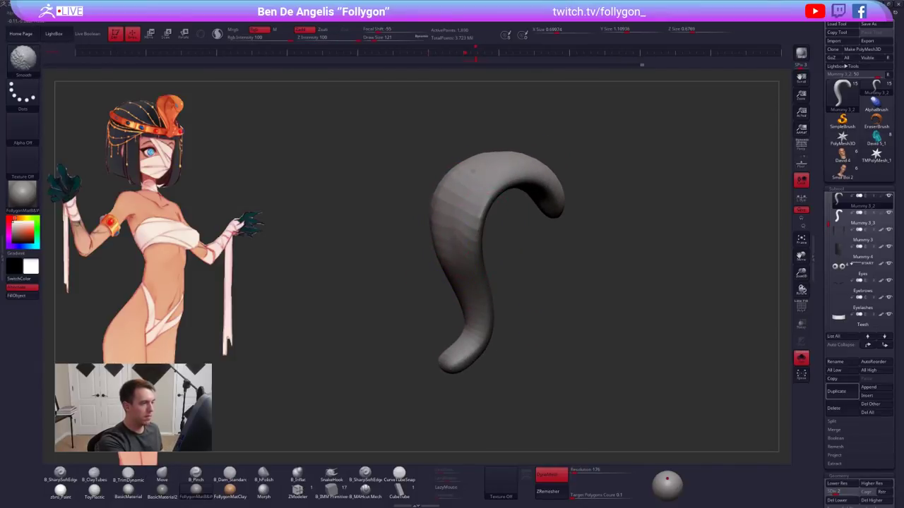
key(ctrl+z)
shift+drag(442, 223, 436, 247)
drag(537, 318, 528, 367)
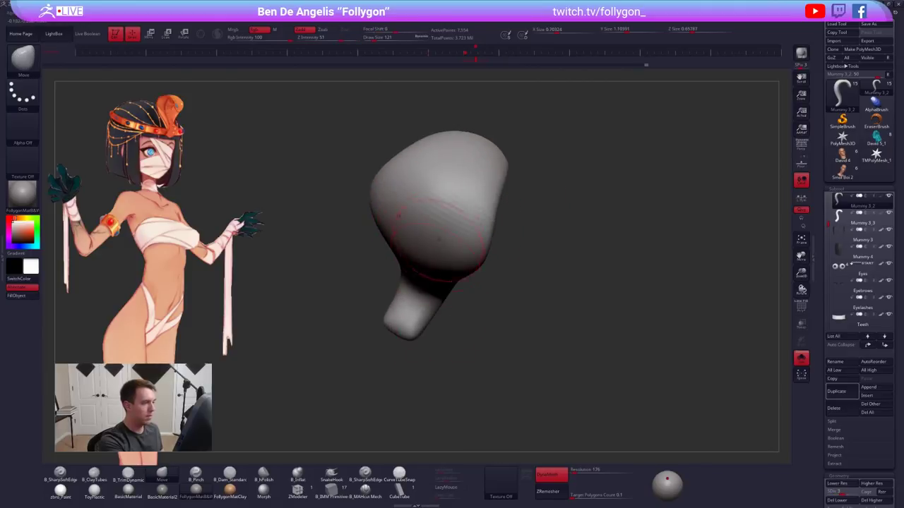
Smooth the hood's upper back from several angles, undoing two changes and redoing one between strokes
shift+drag(440, 232, 438, 247)
drag(558, 346, 523, 296)
key(ctrl+z)
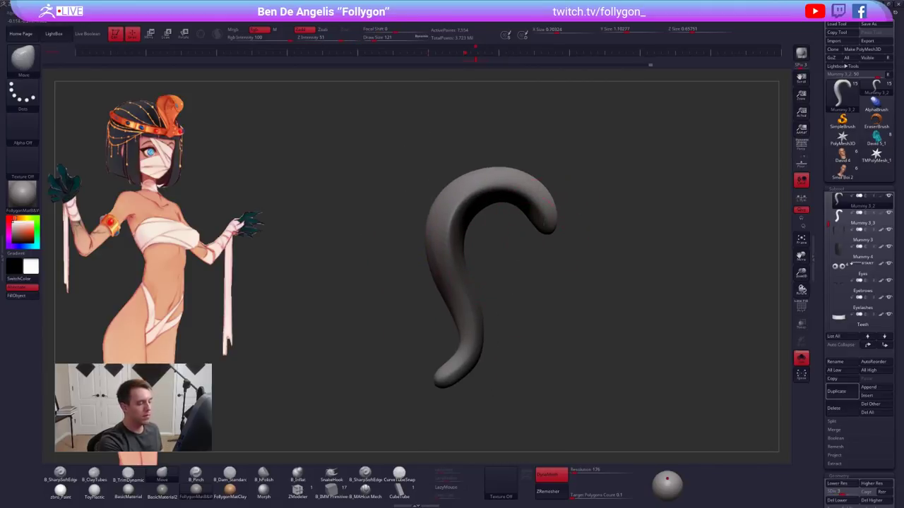
key(ctrl+z)
key(ctrl+shift+z)
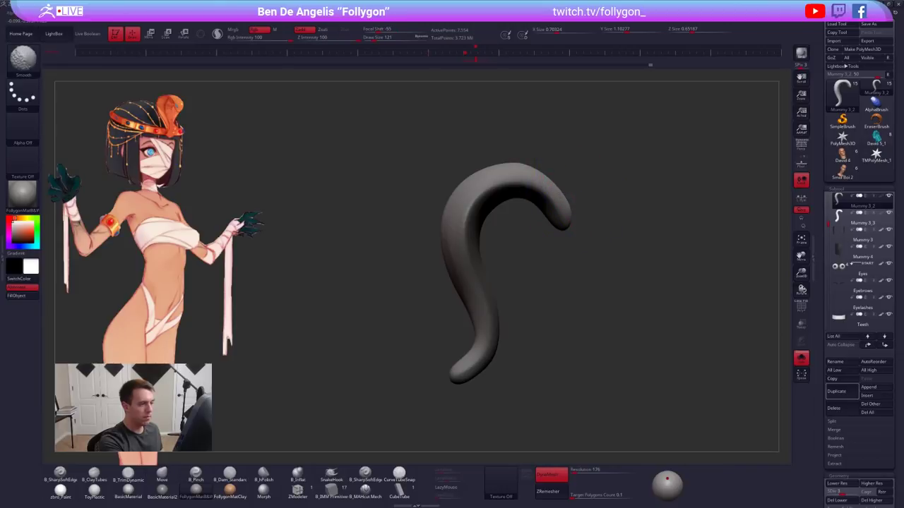
drag(544, 311, 601, 310)
shift+drag(431, 233, 455, 185)
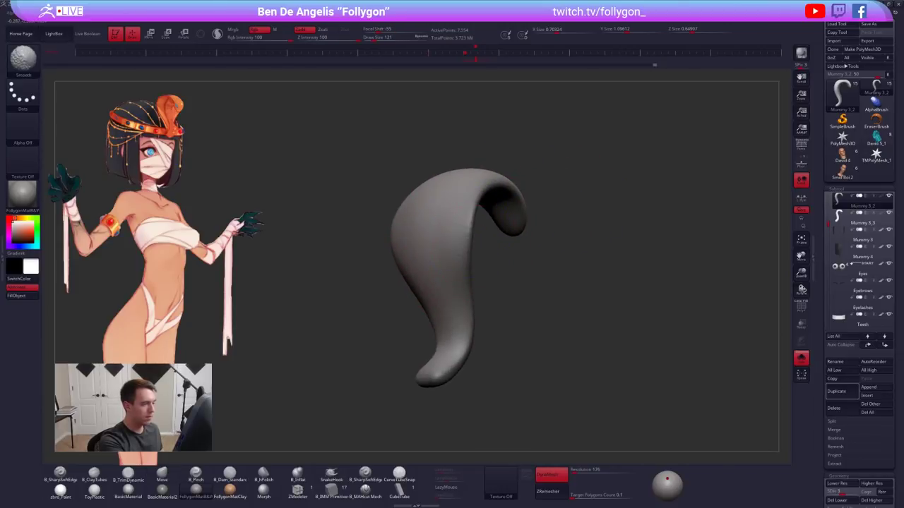
Show the full head again and reshape the cobra hood from the side and front with the Move brush at draw size 88
drag(608, 310, 561, 306)
click(560, 305)
drag(611, 340, 612, 303)
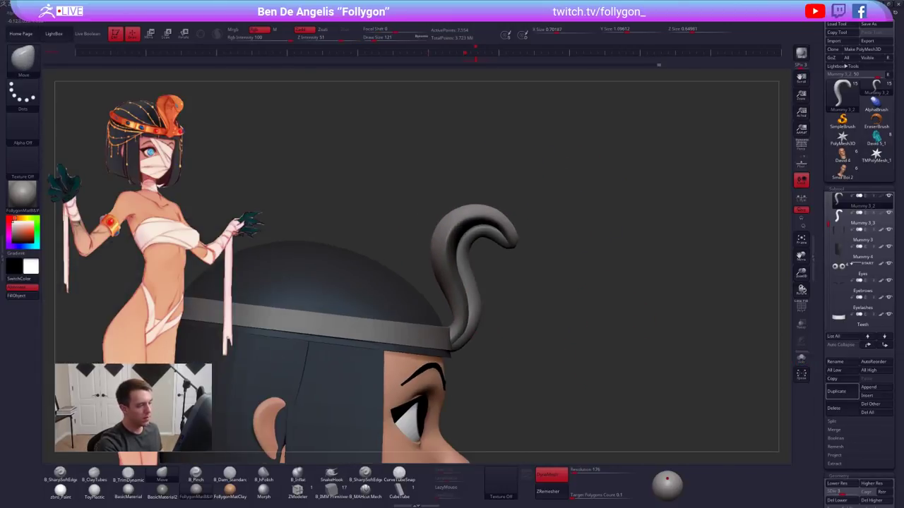
drag(664, 346, 584, 275)
mouse_move(552, 205)
ctrl+mouse_down()
mouse_move(502, 209)
mouse_move(489, 196)
ctrl+mouse_up()
key(space)
key(space)
shift+drag(586, 212, 492, 198)
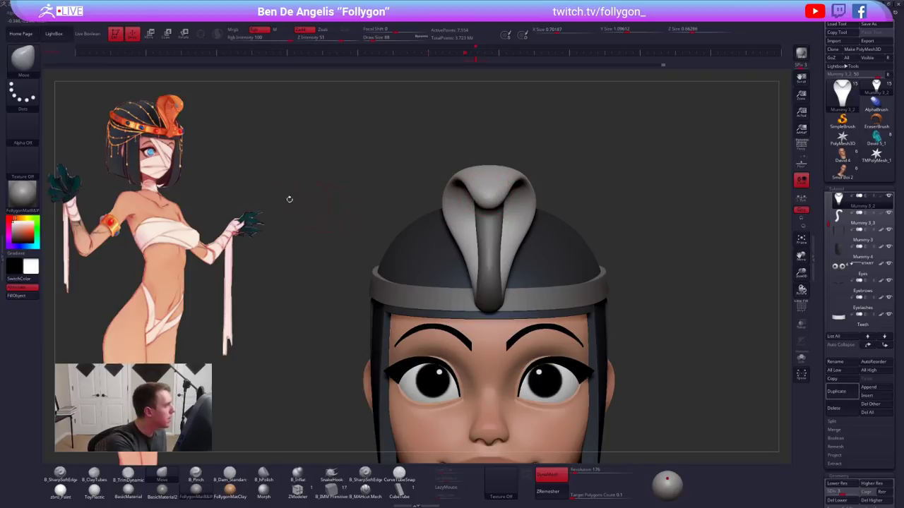
Reshape the cobra hood's upper front from a raised front view with the Move brush at draw size 121
alt+right_drag(494, 192, 487, 233)
key(space)
drag(492, 239, 503, 239)
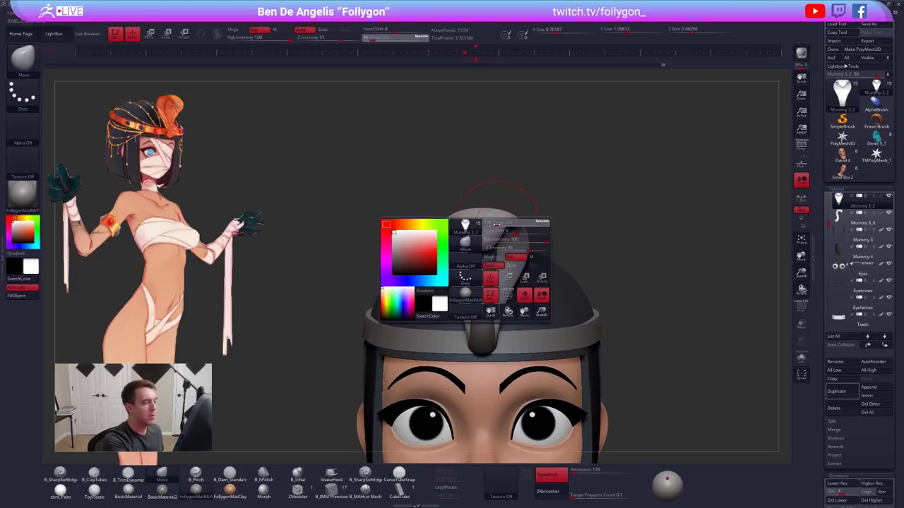
right_drag(501, 212, 503, 254)
key(space)
drag(507, 220, 499, 229)
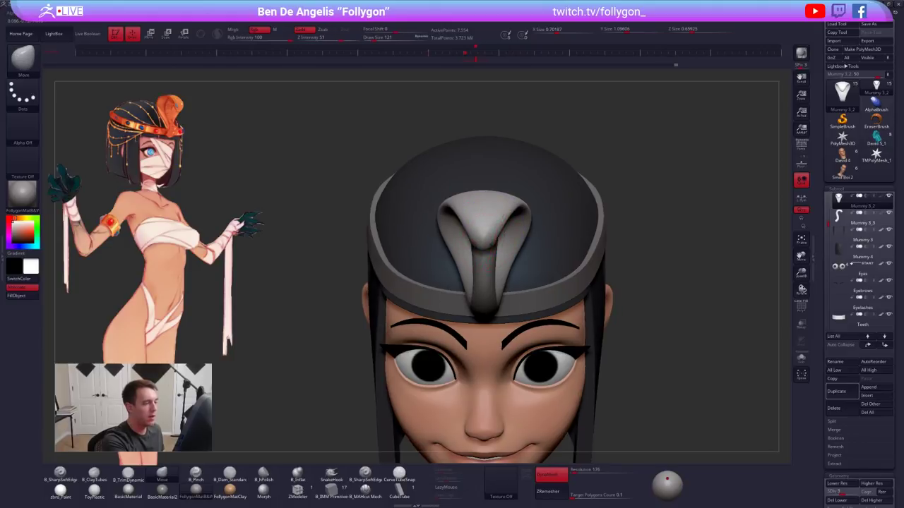
mouse_move(499, 229)
right_down()
mouse_move(525, 223)
mouse_move(501, 230)
right_up()
Select the belly tube, pull its upper tip out past the hood with the Move brush, and reselect the hood
alt+click(501, 235)
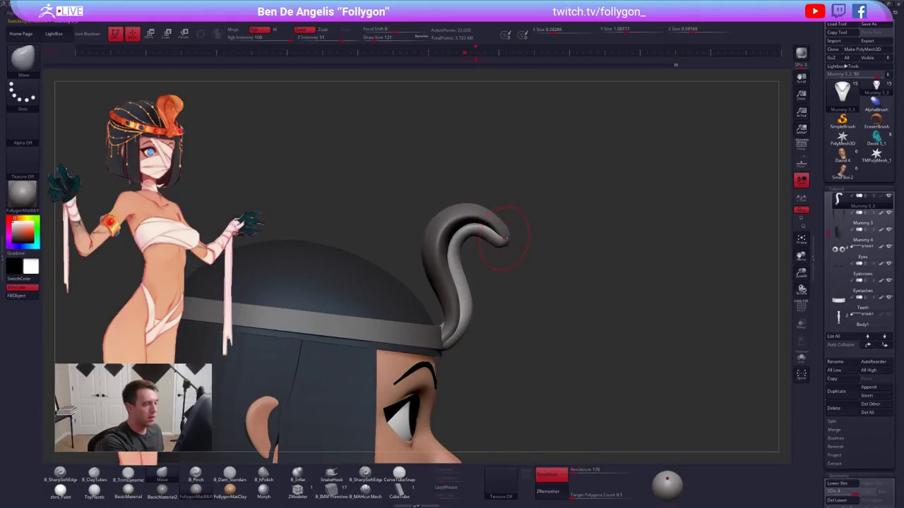
key(space)
mouse_move(502, 236)
mouse_down()
mouse_move(514, 240)
mouse_move(502, 241)
mouse_up()
key(space)
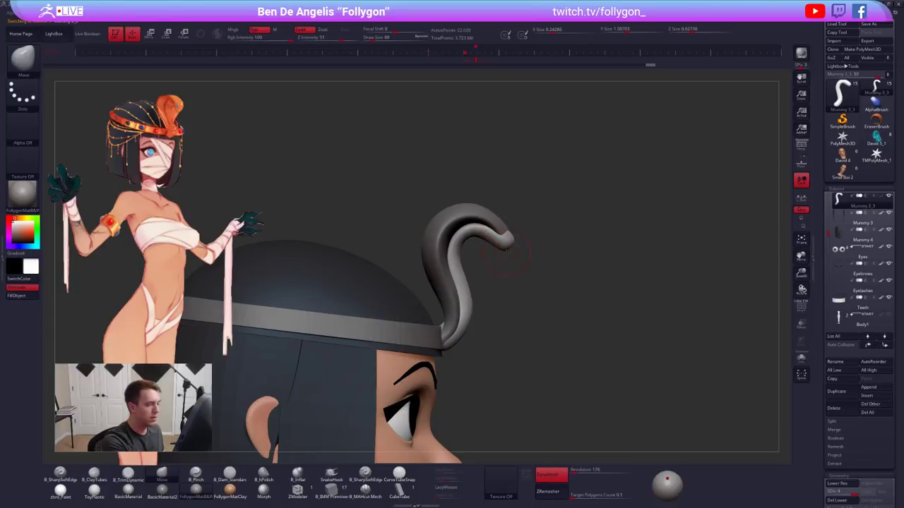
drag(507, 250, 507, 252)
mouse_move(507, 252)
right_down()
mouse_move(505, 266)
mouse_move(517, 240)
mouse_move(562, 267)
mouse_move(540, 290)
mouse_move(655, 396)
mouse_move(643, 423)
mouse_move(534, 327)
right_up()
alt+click(526, 268)
alt+click(534, 266)
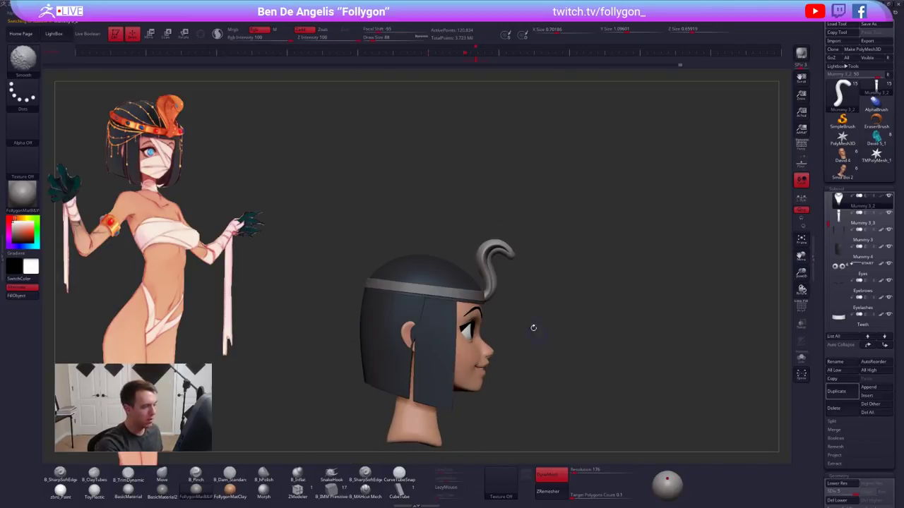
Select the belly tube and adjust its lower curve with the Move brush at draw size 74, checking it in isolation
alt+click(488, 282)
alt+right_drag(488, 282, 496, 306)
key(space)
drag(496, 307, 473, 308)
key(space)
key(space)
key(alt+s)
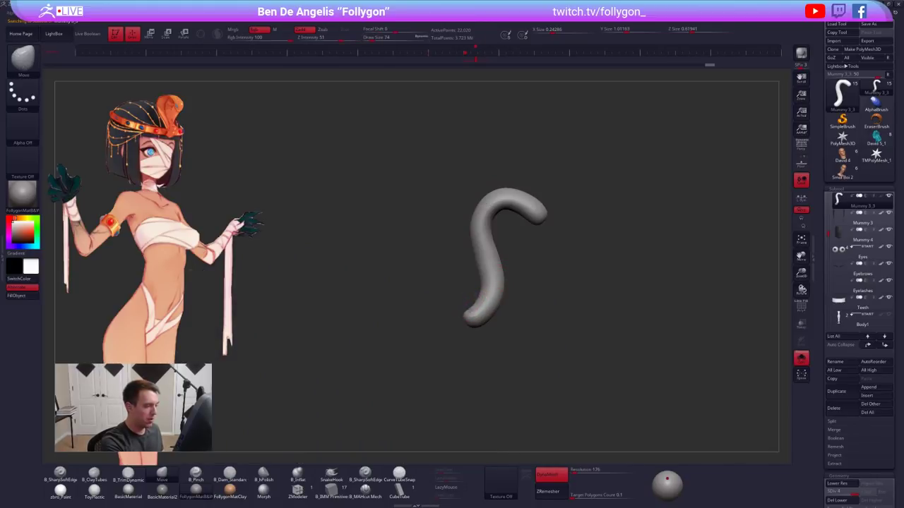
key(alt+s)
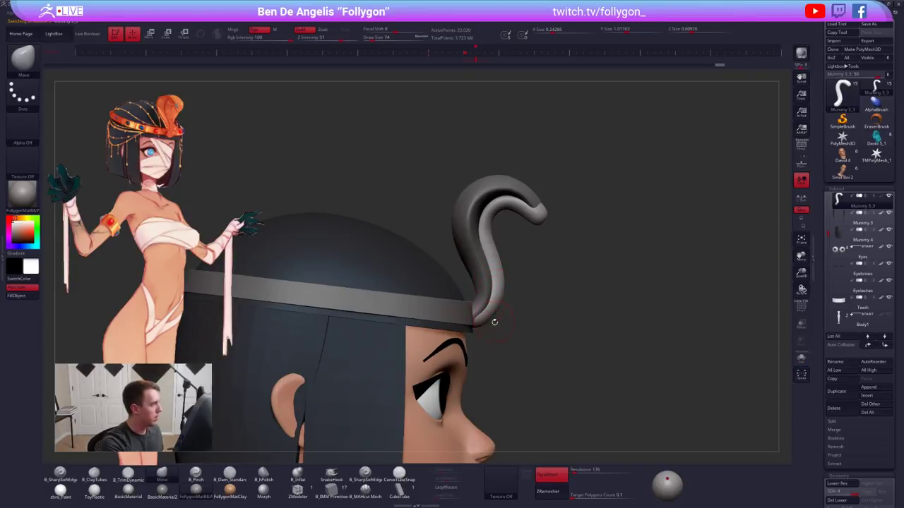
Reshape the belly tube's base where it meets the headband with the Move brush at draw size 104
key(space)
drag(492, 311, 497, 320)
mouse_move(497, 320)
right_down()
mouse_move(443, 329)
mouse_move(445, 300)
right_up()
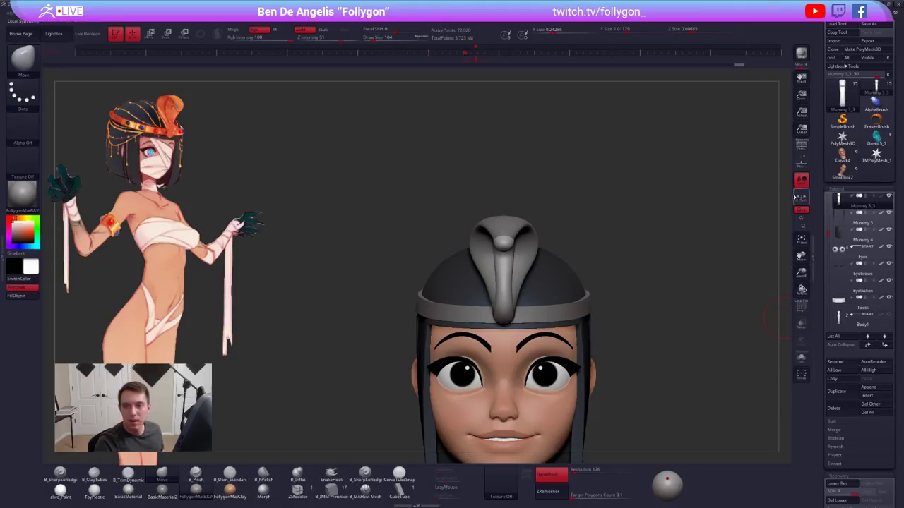
alt+drag(697, 190, 690, 168)
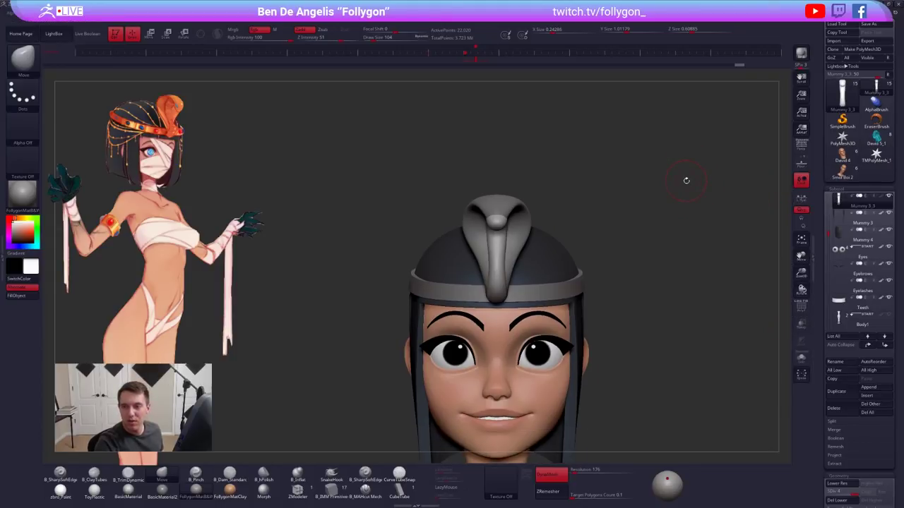
mouse_move(630, 201)
mouse_down()
mouse_move(615, 230)
mouse_move(615, 199)
mouse_up()
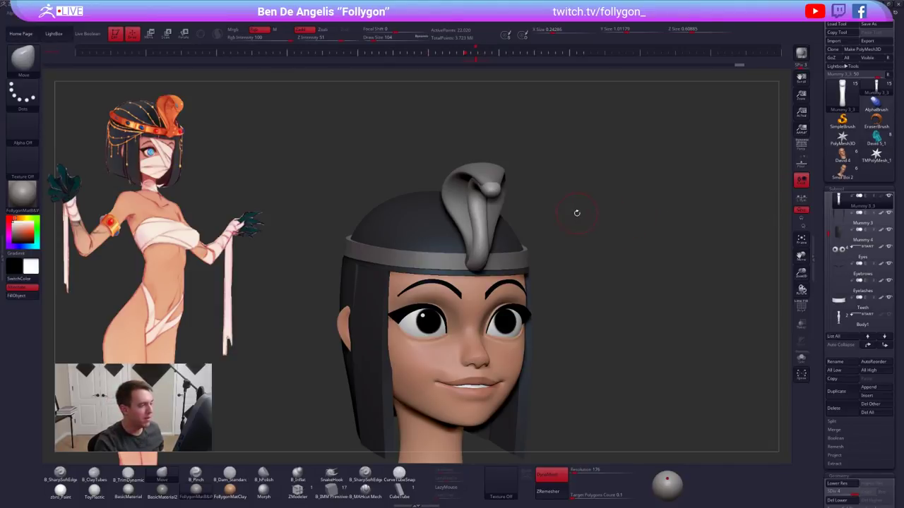
drag(576, 213, 535, 272)
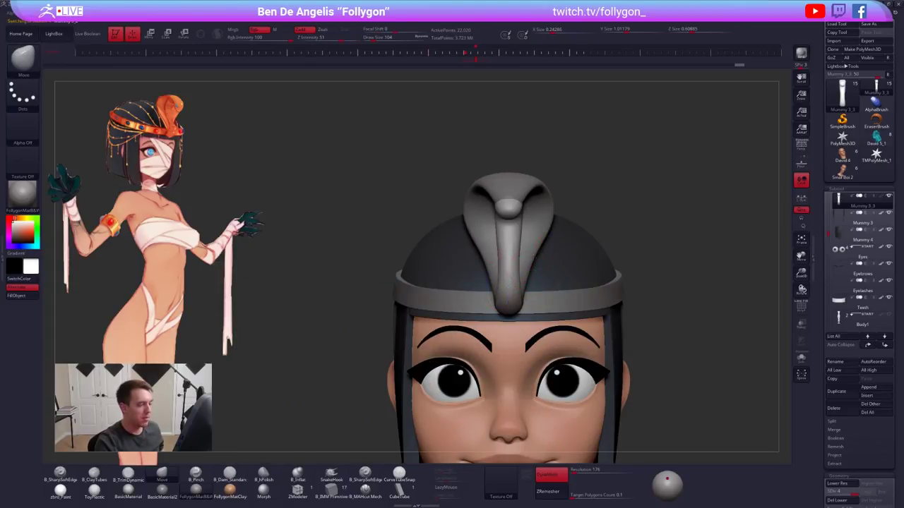
Select the cobra hood and adjust its lower side contours from the front with the Move brush
alt+click(530, 247)
ctrl+right_drag(531, 250, 612, 265)
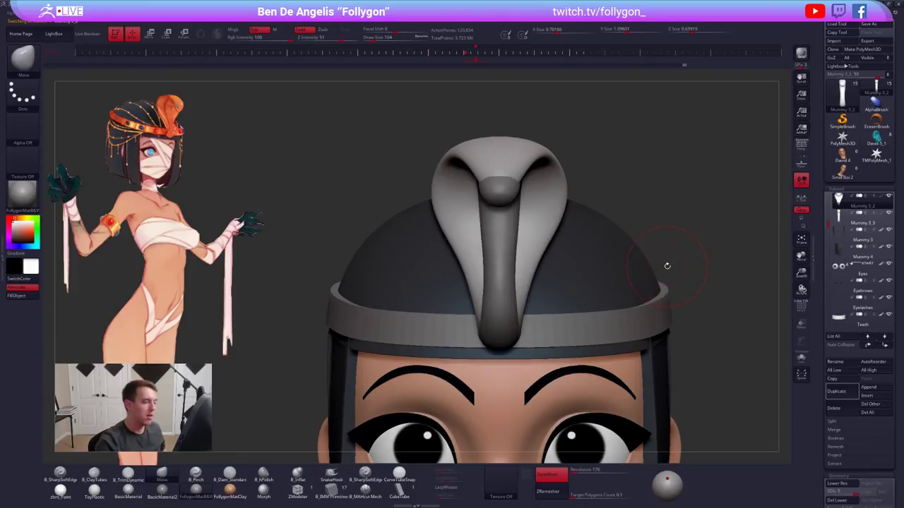
key(space)
mouse_move(524, 304)
mouse_down()
mouse_move(521, 316)
mouse_move(551, 241)
mouse_up()
key(space)
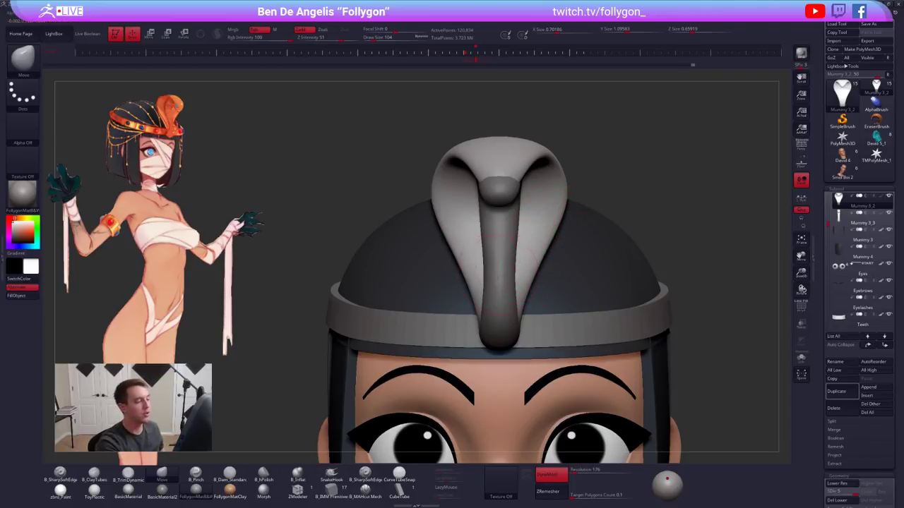
Smooth the front of the belly tube, isolate it, and set up the ClayTubes brush with a new draw size
alt+click(506, 244)
shift+drag(513, 243, 508, 280)
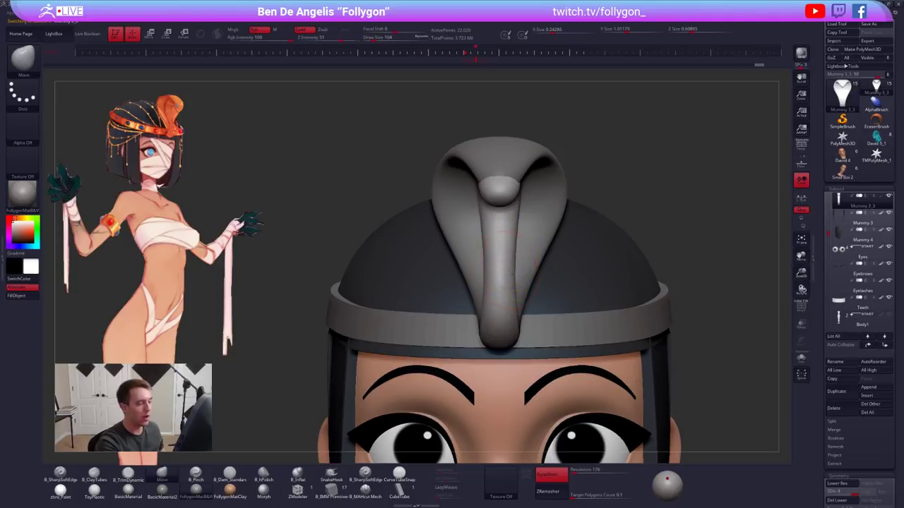
mouse_move(451, 272)
right_down()
mouse_move(499, 258)
mouse_move(501, 225)
mouse_move(486, 221)
mouse_move(500, 238)
mouse_move(525, 221)
right_up()
right_click(503, 234)
key(alt+shift+s)
key(b)
key(c)
key(t)
key(space)
drag(525, 220, 540, 220)
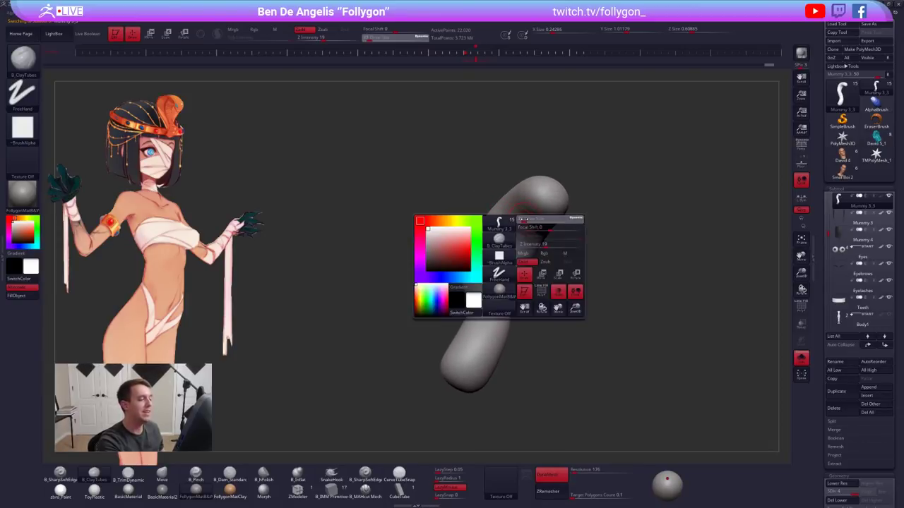
Build up the belly tube's front below the head bend with ClayTubes and smooth the strokes
key(space)
mouse_move(506, 245)
mouse_down()
mouse_move(522, 245)
mouse_move(516, 272)
mouse_up()
drag(538, 238, 518, 260)
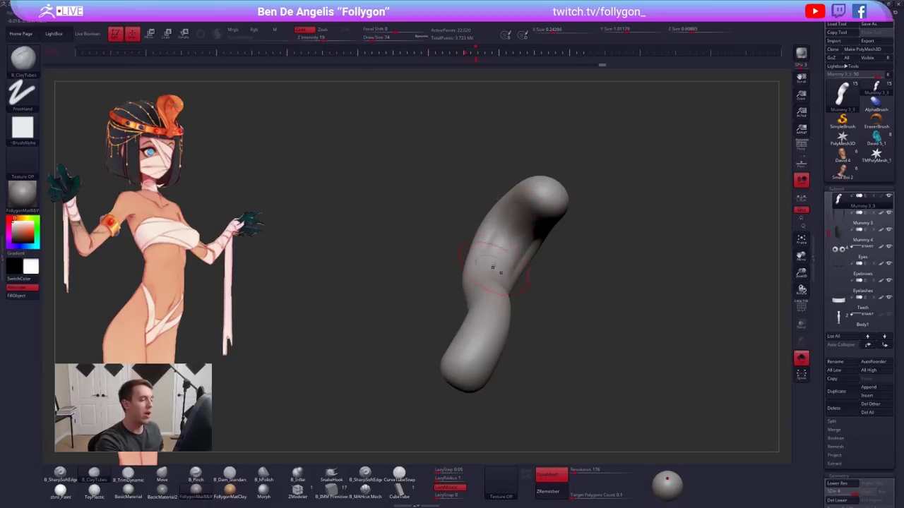
right_drag(498, 270, 501, 256)
mouse_move(500, 256)
shift+mouse_down()
mouse_move(497, 265)
mouse_move(500, 257)
shift+mouse_up()
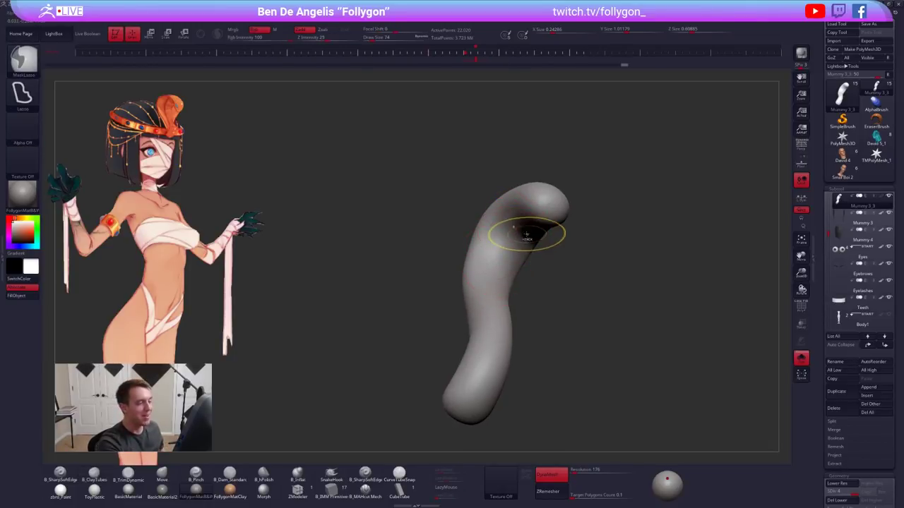
Divide the belly tube mesh one more level and smooth the front of its upper bend
key(ctrl+d)
right_drag(528, 236, 510, 222)
drag(505, 220, 494, 273)
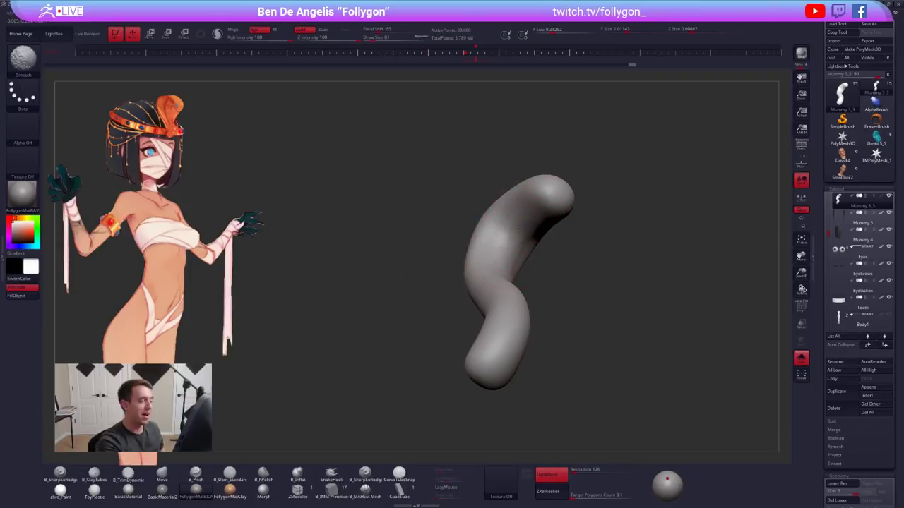
Look through the QuickSave files in LightBox, then close LightBox
key(comma)
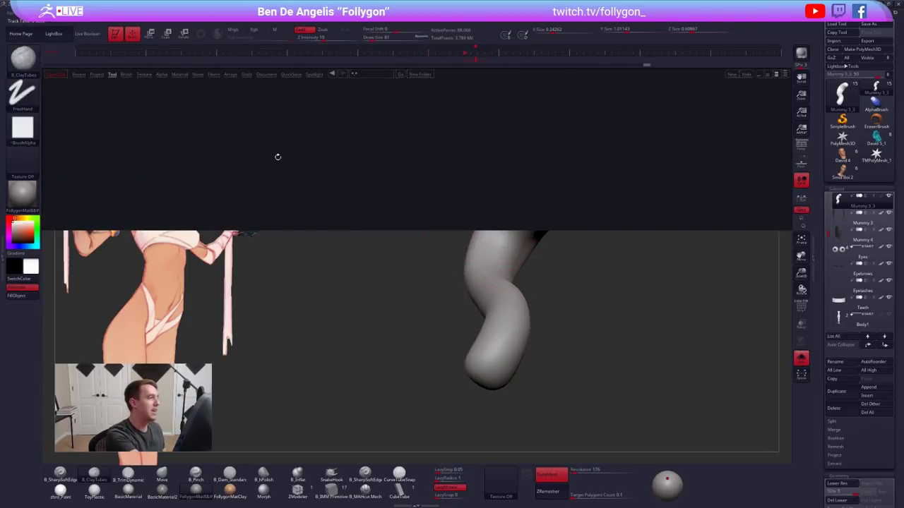
click(292, 75)
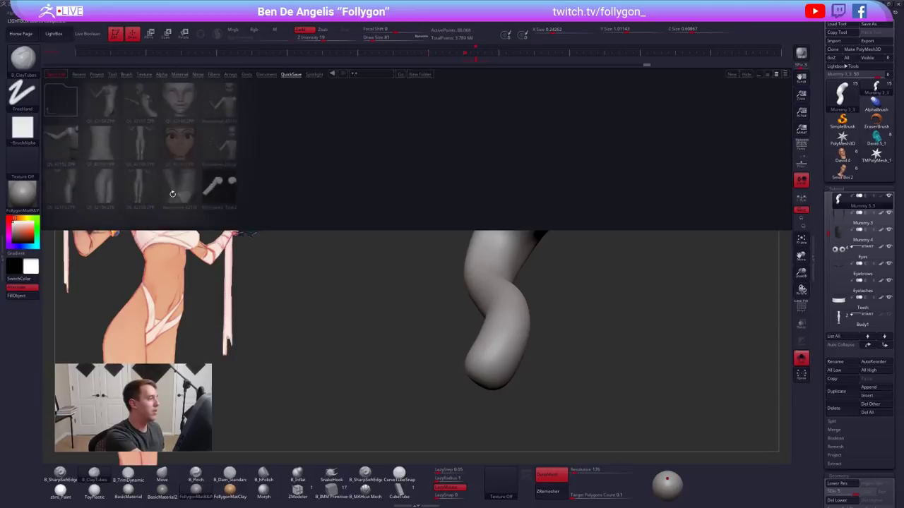
click(225, 187)
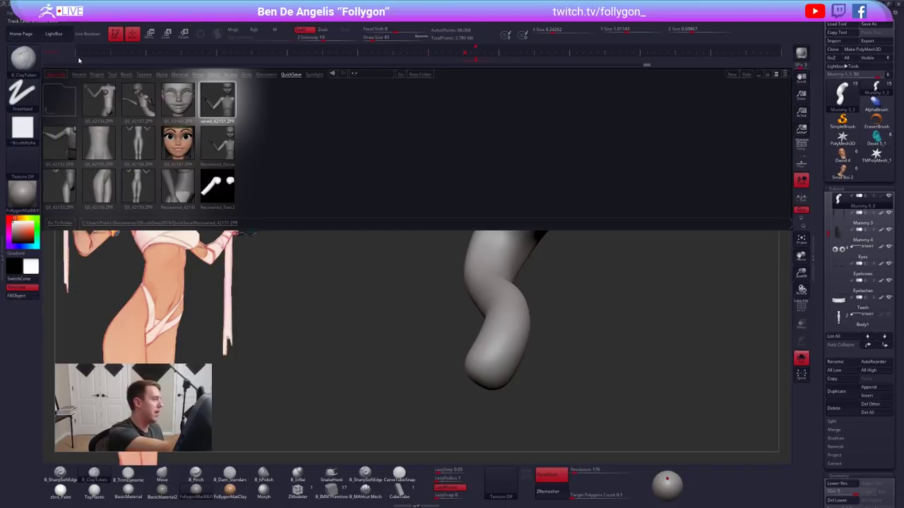
click(53, 33)
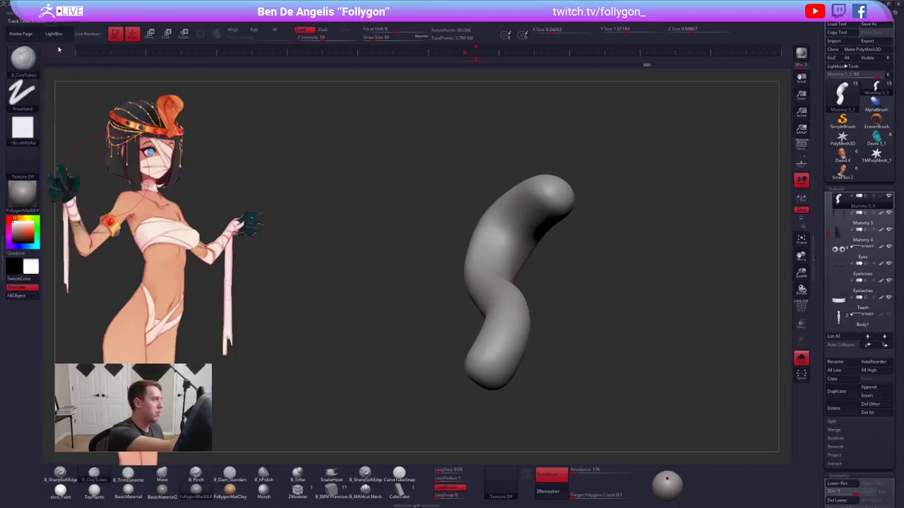
Add volume to the belly tube's front beneath the head with the ClayTubes brush
mouse_move(525, 273)
right_down()
mouse_move(513, 315)
mouse_move(525, 314)
mouse_move(510, 269)
right_up()
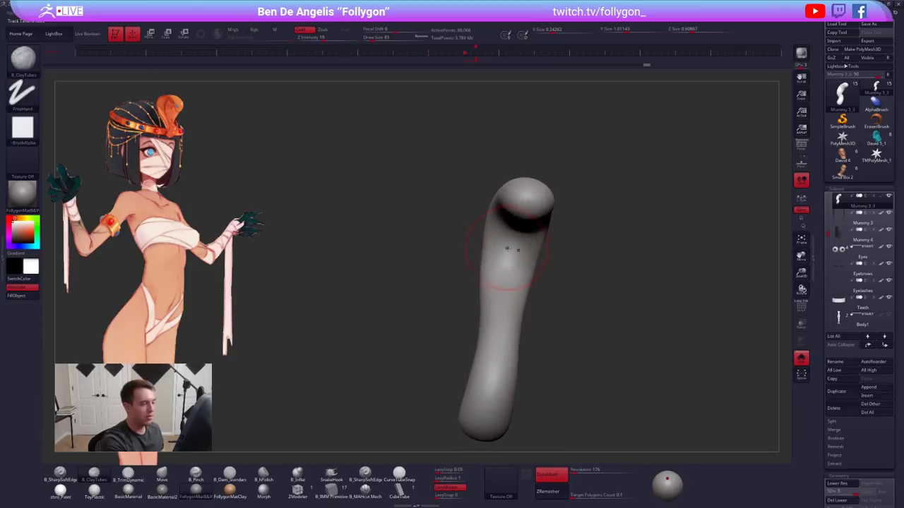
key(space)
drag(518, 248, 525, 213)
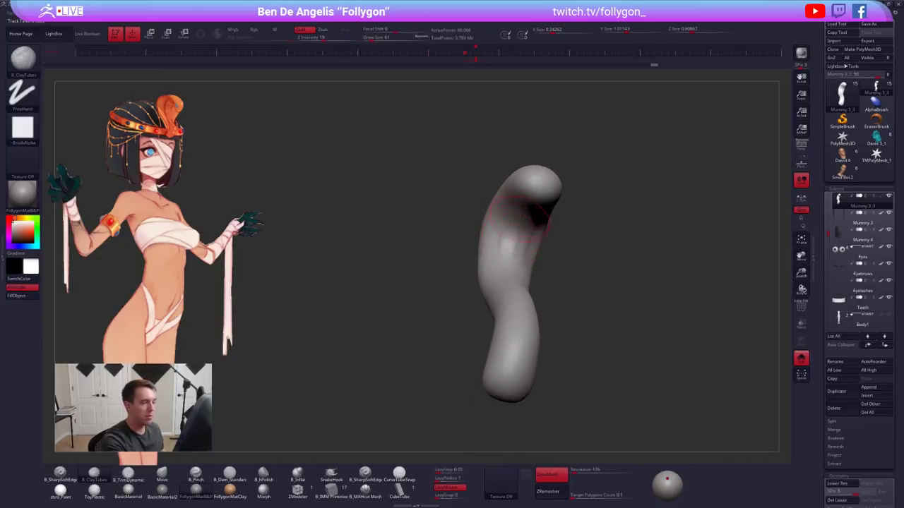
drag(715, 238, 712, 202)
View the loaded brown-haired and teal-haired character busts for comparison and return to the mummy model
click(843, 174)
key(alt+s)
key(f)
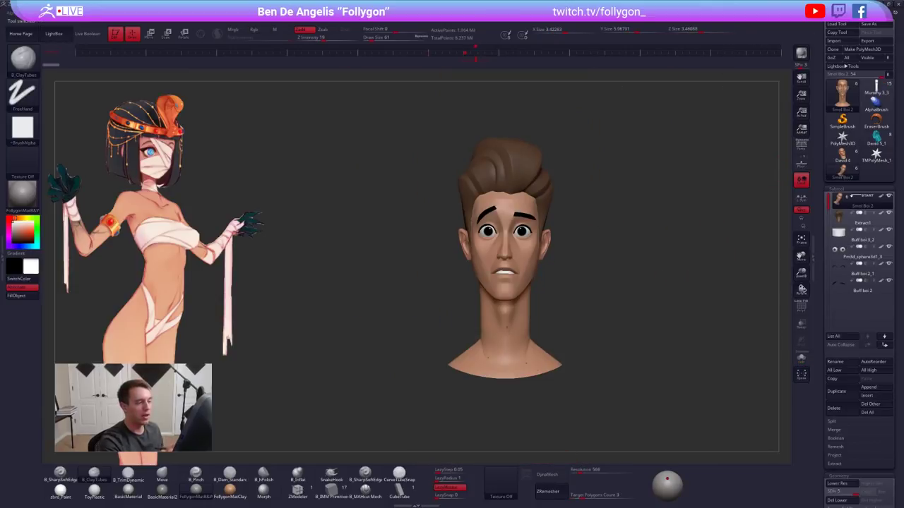
click(841, 153)
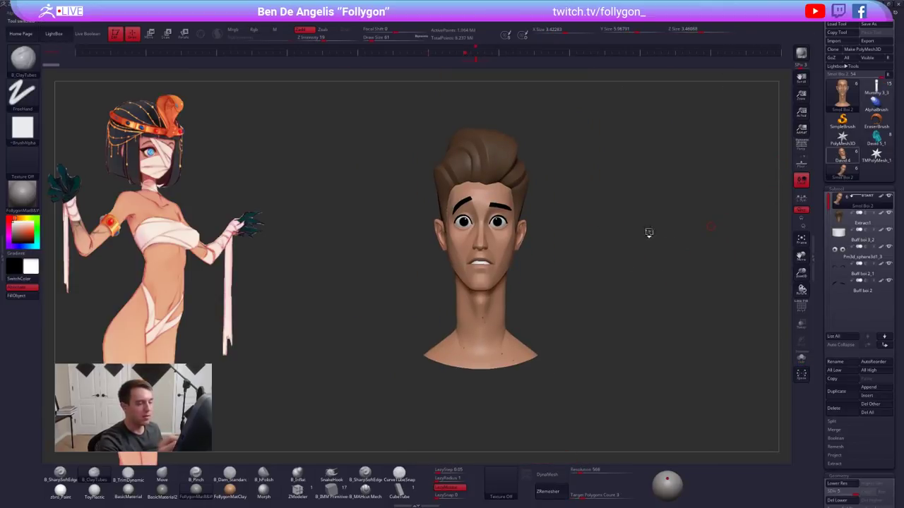
click(871, 139)
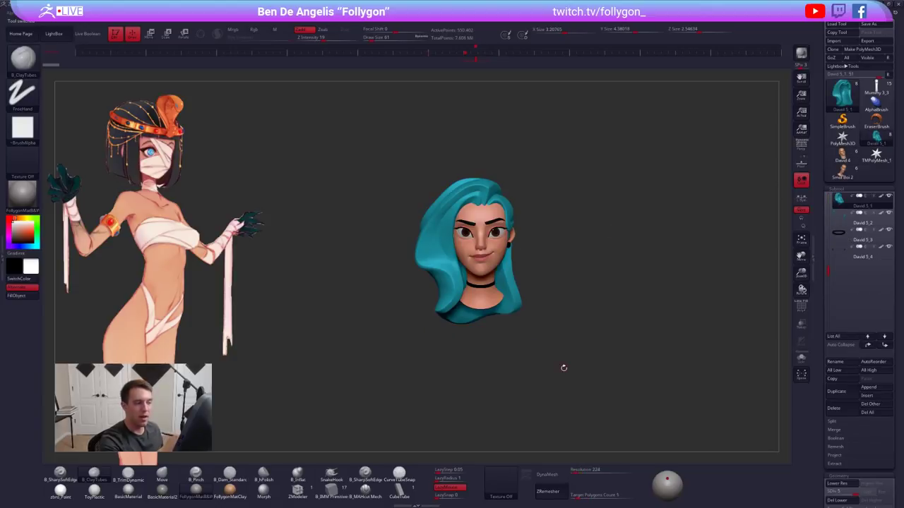
click(875, 88)
Sculpt the belly tube's upper front from a low angle on the full head with the ClayTubes brush
drag(583, 346, 609, 389)
mouse_move(558, 236)
mouse_down()
mouse_move(590, 233)
mouse_move(601, 304)
mouse_move(589, 284)
mouse_move(590, 241)
mouse_up()
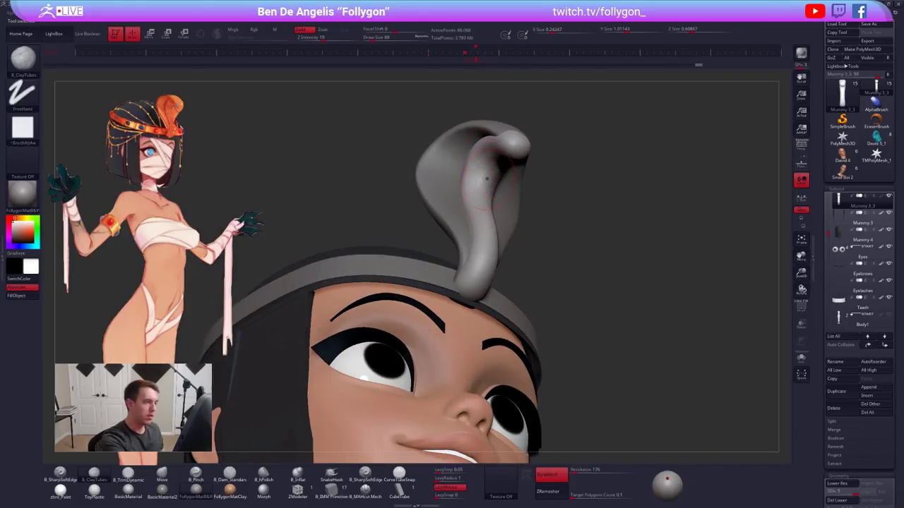
drag(479, 200, 503, 175)
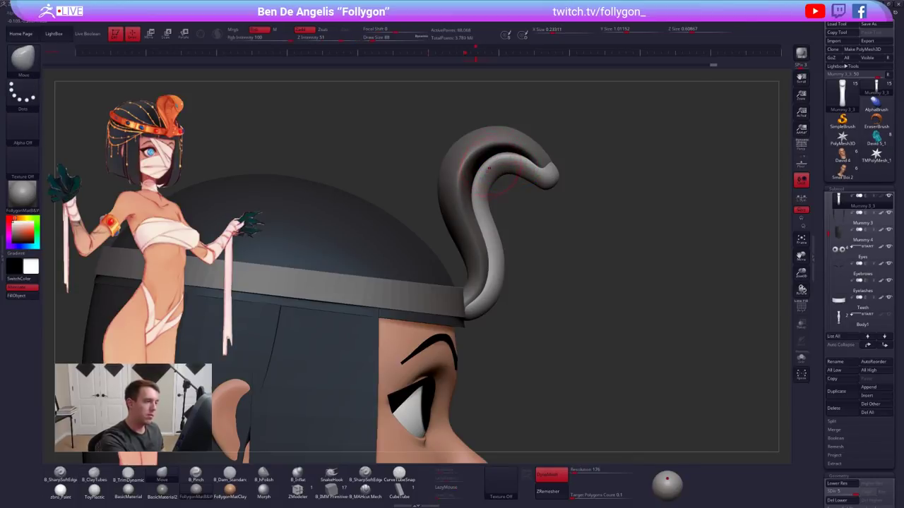
Reshape the belly tube's inner neck bend in side view with the Move brush at draw size 96
key(space)
click(487, 209)
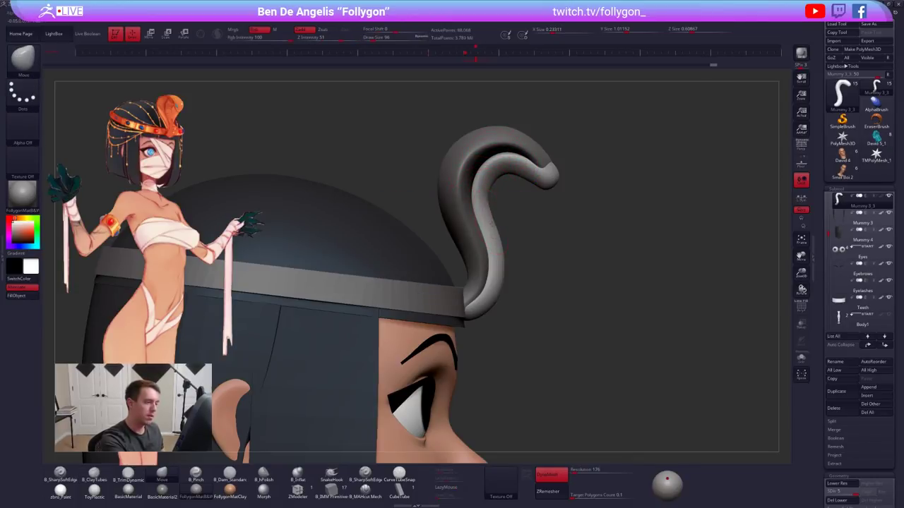
drag(505, 218, 509, 215)
mouse_move(584, 270)
alt+mouse_down()
mouse_move(569, 303)
mouse_move(583, 304)
alt+mouse_up()
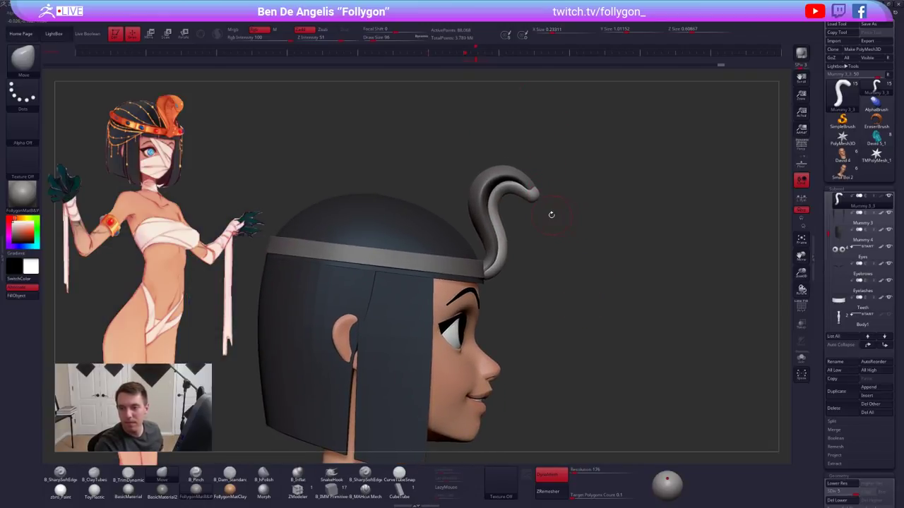
mouse_move(576, 197)
mouse_down()
mouse_move(562, 199)
mouse_move(588, 206)
mouse_up()
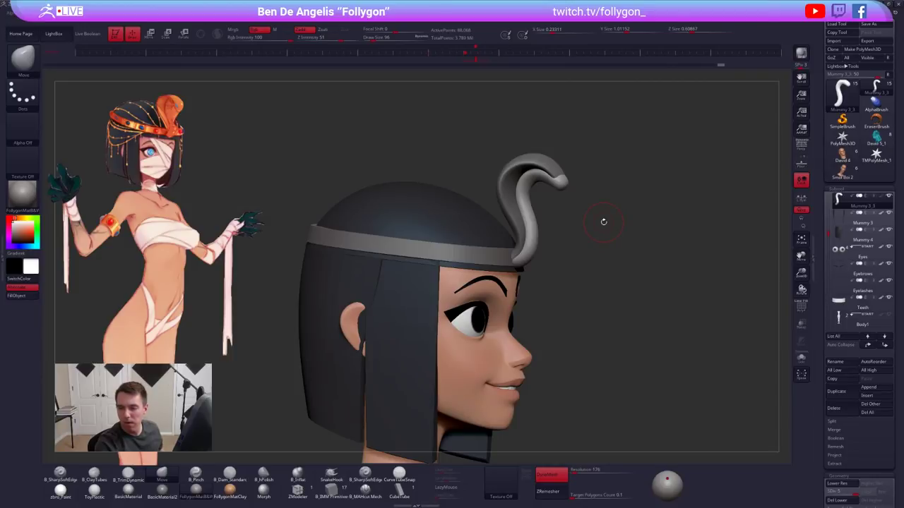
right_drag(603, 221, 556, 223)
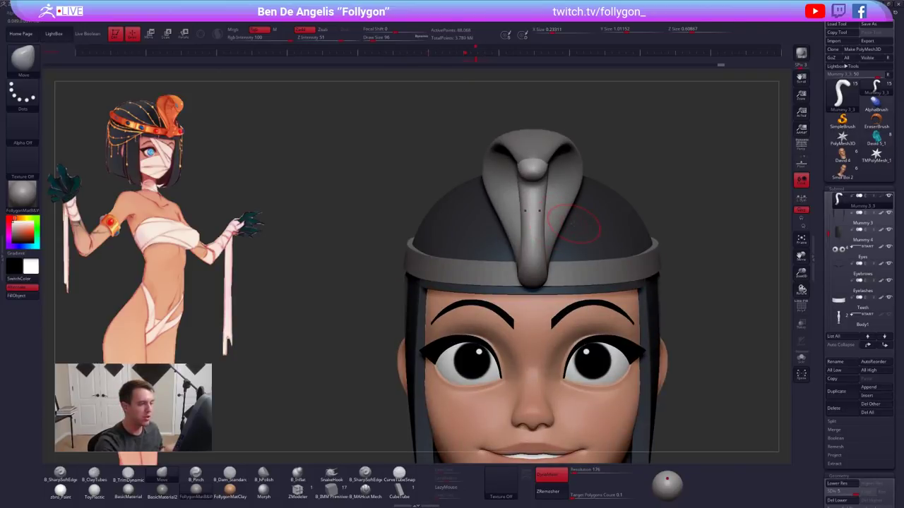
Reshape the belly tube from the front and from below with the Move brush at draw size 113
key(space)
drag(540, 248, 545, 249)
right_drag(545, 259, 542, 223)
key(space)
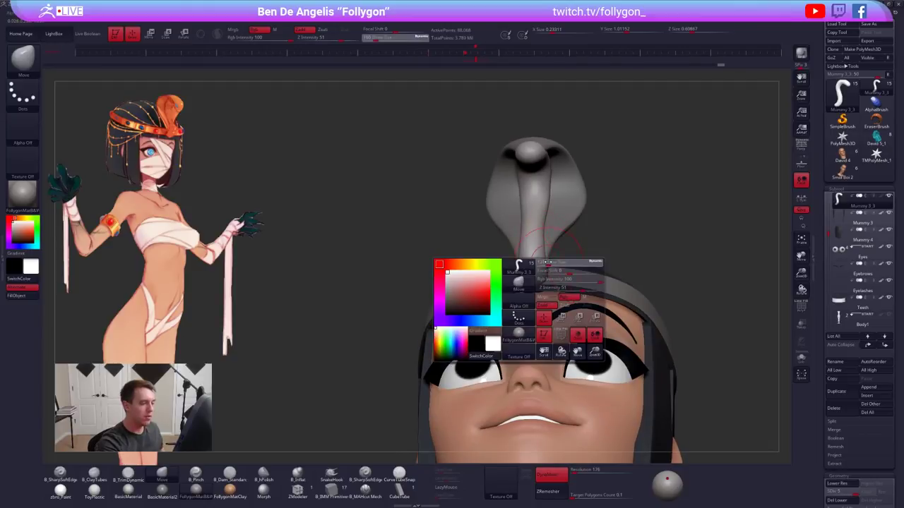
drag(545, 264, 541, 264)
shift+right_drag(538, 228, 538, 250)
alt+right_drag(538, 209, 530, 255)
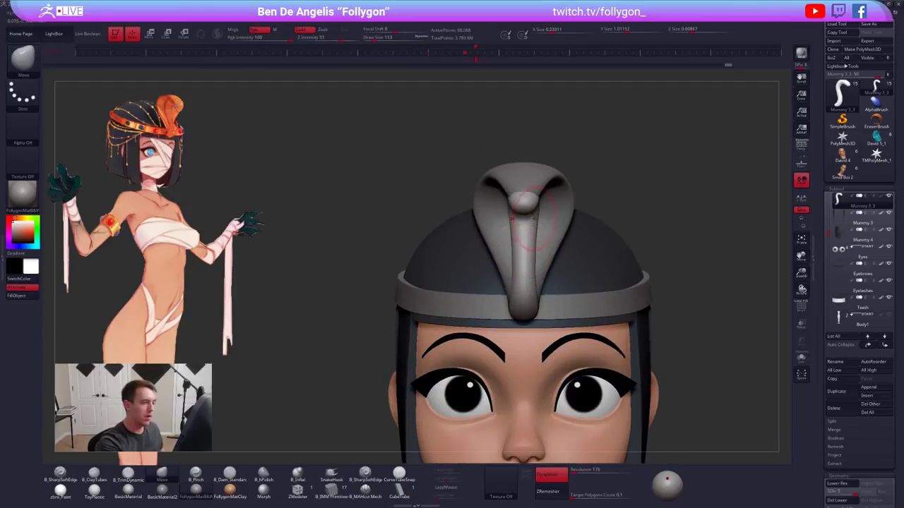
key(space)
drag(540, 251, 545, 252)
right_drag(542, 254, 541, 210)
key(space)
drag(545, 206, 540, 206)
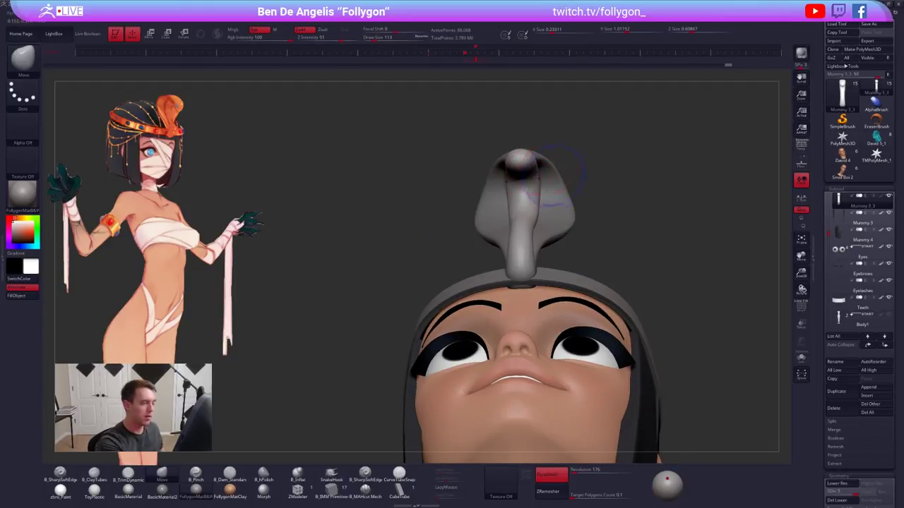
Lower the belly tube by two subdivision levels and inspect its wireframe
key(shift+f)
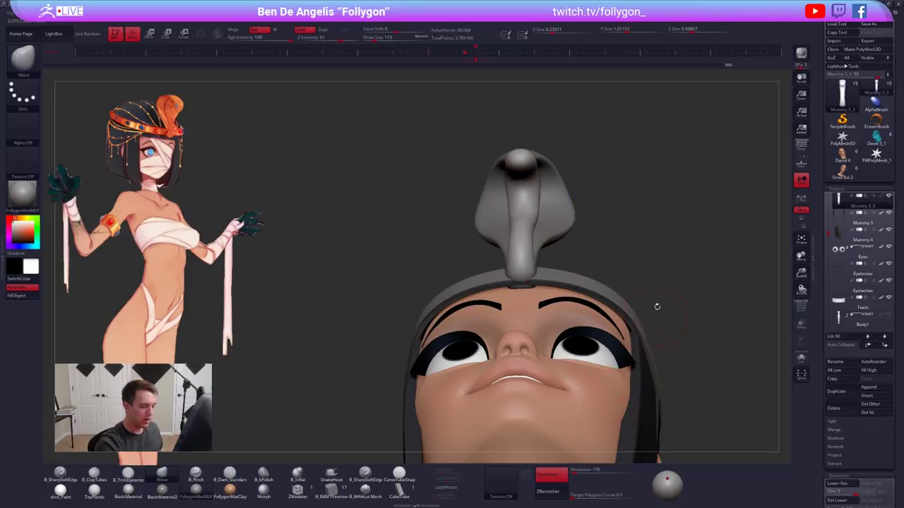
key(shift+d)
key(shift+d)
key(shift+f)
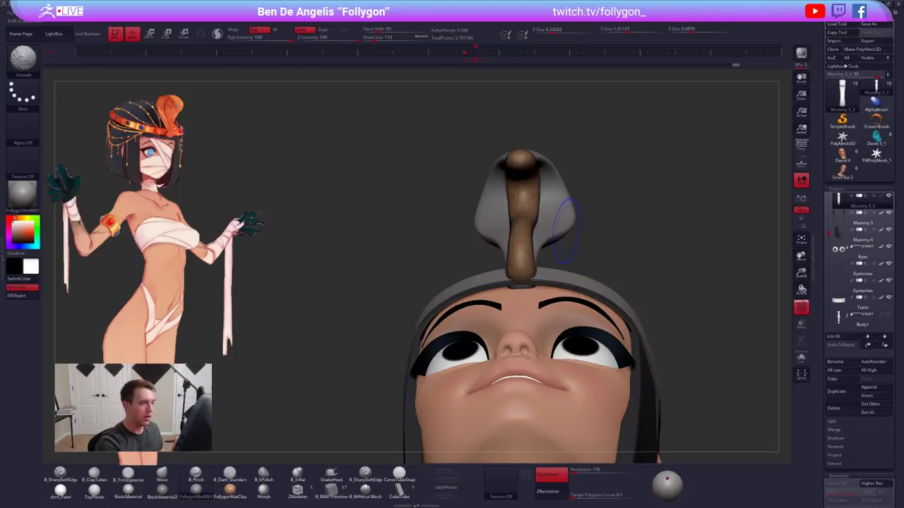
key(shift+f)
shift+right_drag(548, 202, 532, 296)
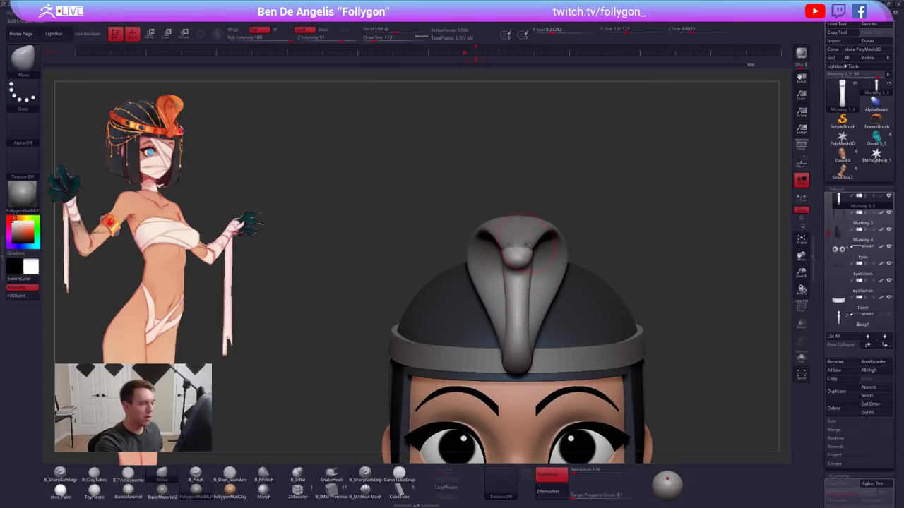
Flatten the hood's head tip with TrimDynamic at draw size 67 and adjust it with the Move brush at draw size 121
alt+click(528, 244)
right_drag(524, 248, 505, 292)
right_click(498, 292)
key(alt+s)
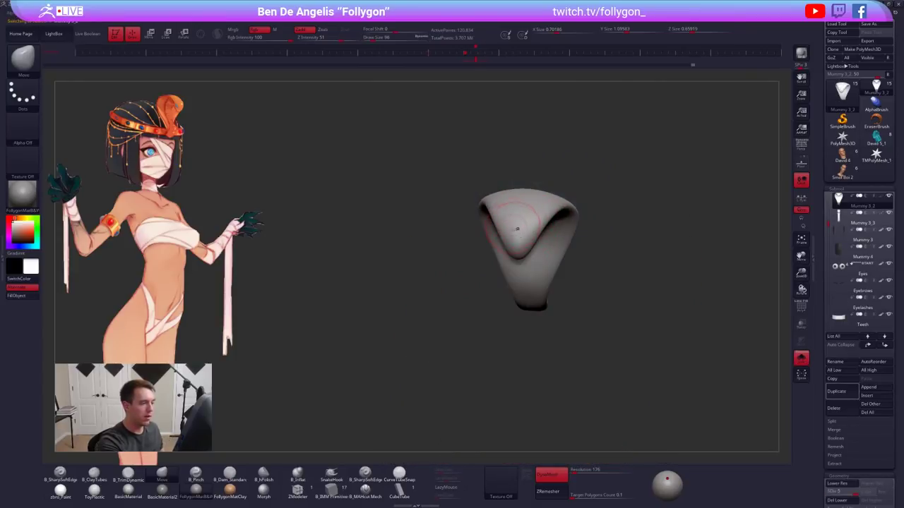
ctrl+right_drag(518, 229, 516, 259)
key(3)
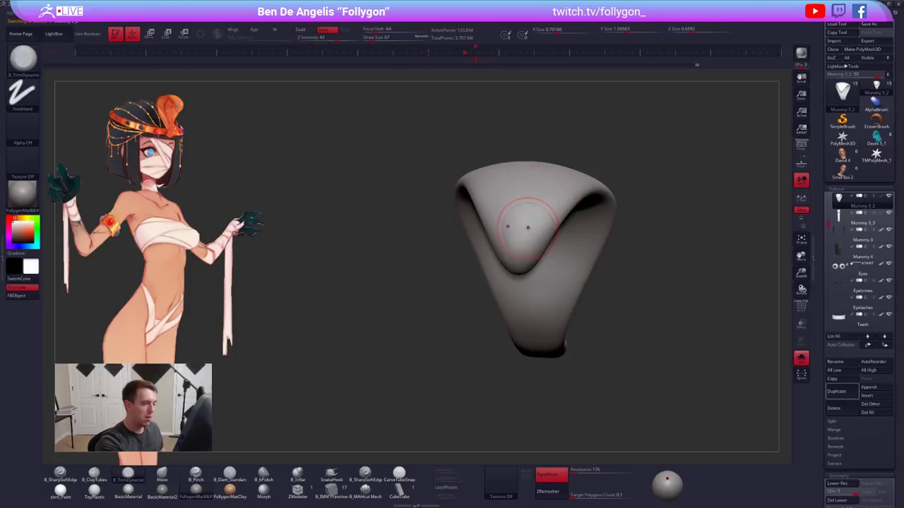
ctrl+shift+click(522, 240)
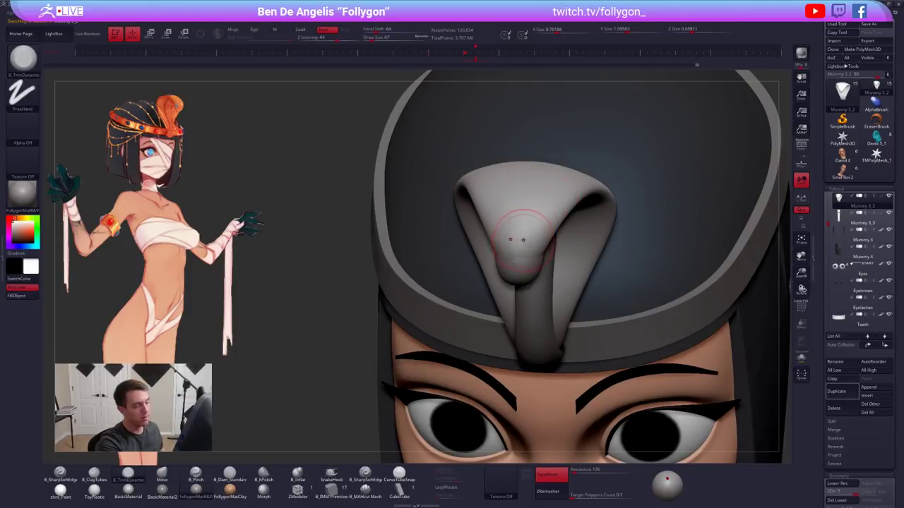
key(space)
click(516, 250)
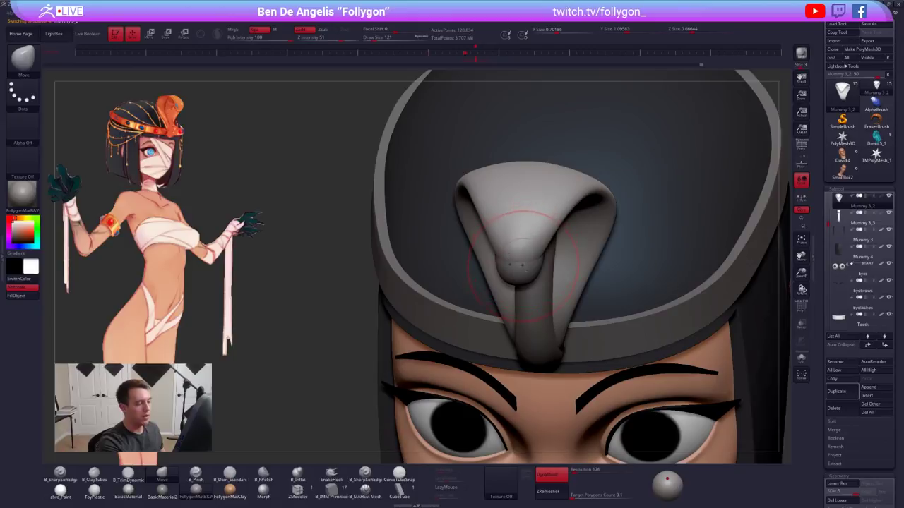
Widen the belly tube beneath the head from a low angle with the Move brush at draw size 121
alt+click(536, 300)
right_drag(544, 266, 551, 236)
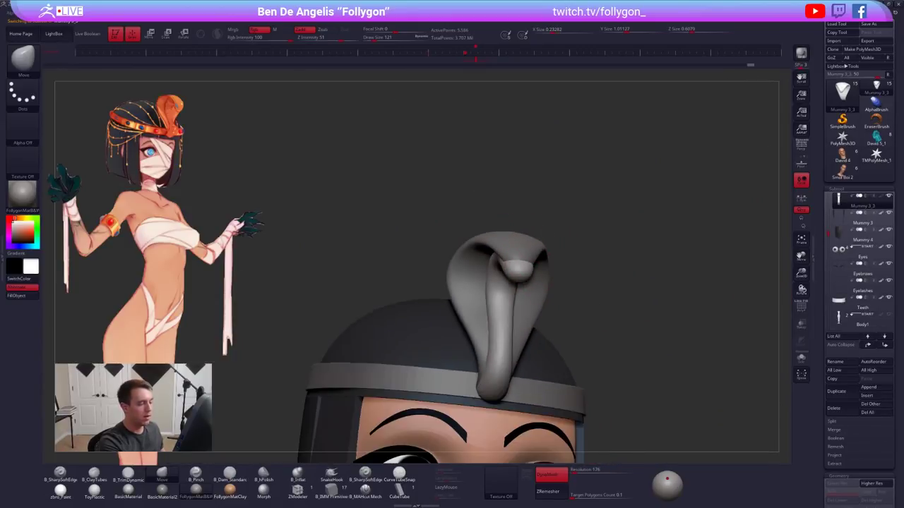
shift+right_drag(543, 283, 522, 256)
key(space)
drag(533, 273, 535, 273)
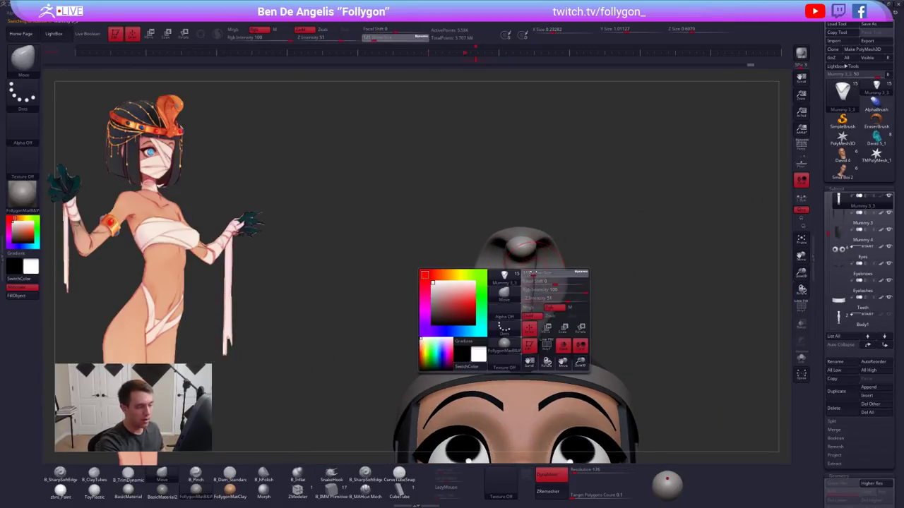
right_drag(535, 290, 535, 263)
key(space)
mouse_move(533, 271)
mouse_down()
mouse_move(550, 274)
mouse_move(538, 274)
mouse_up()
key(space)
right_drag(538, 268, 529, 339)
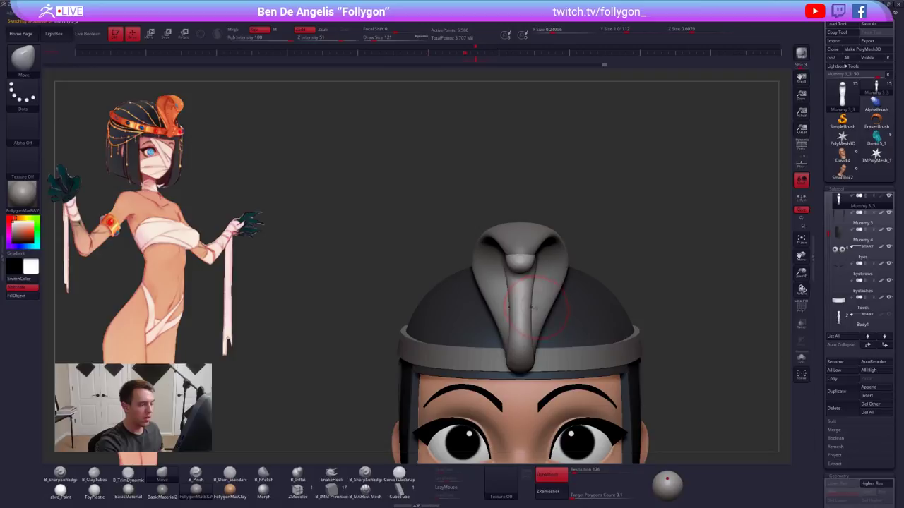
Refine and smooth the belly tube's outline at draw size 104, save the project and check the tube's wireframe
key(space)
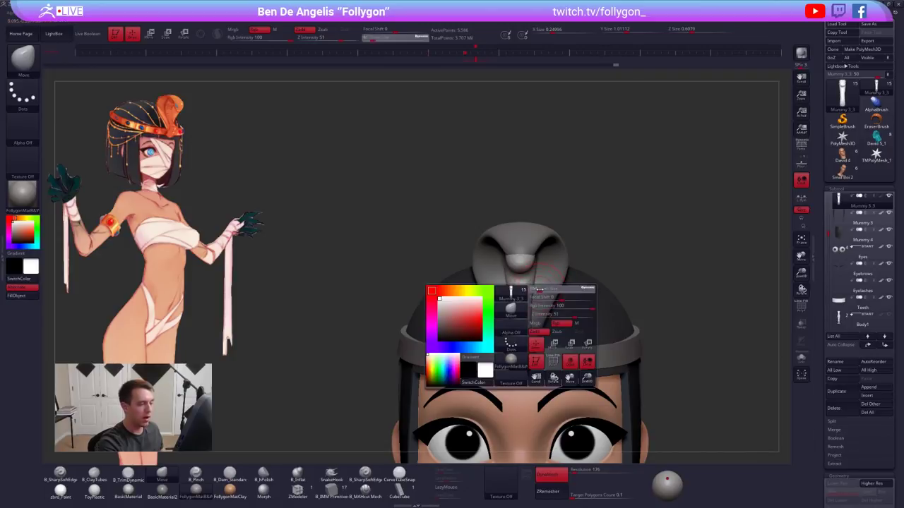
right_drag(541, 291, 542, 252)
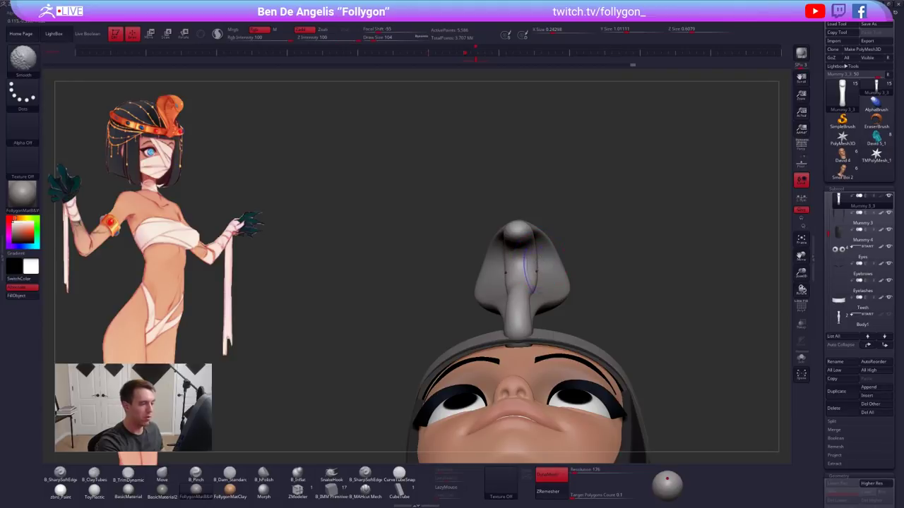
right_drag(522, 269, 540, 308)
key(ctrl+s)
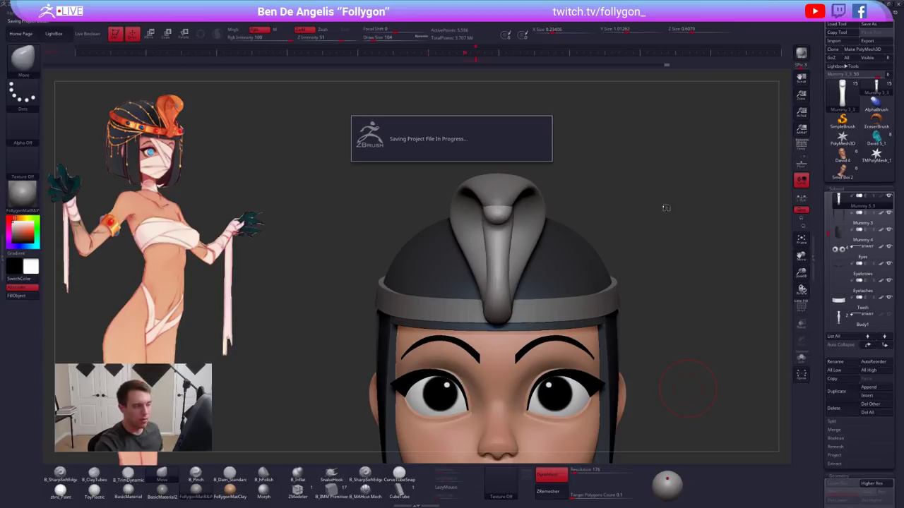
key(shift+f)
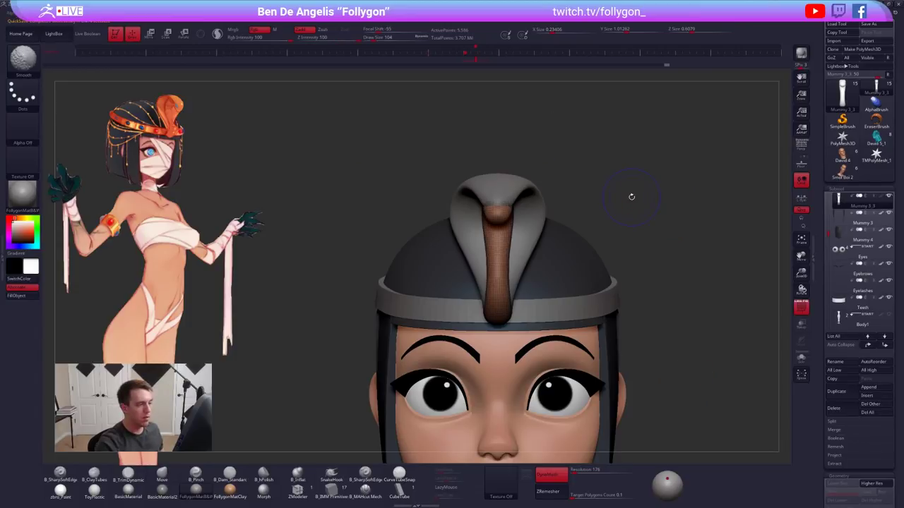
key(shift+f)
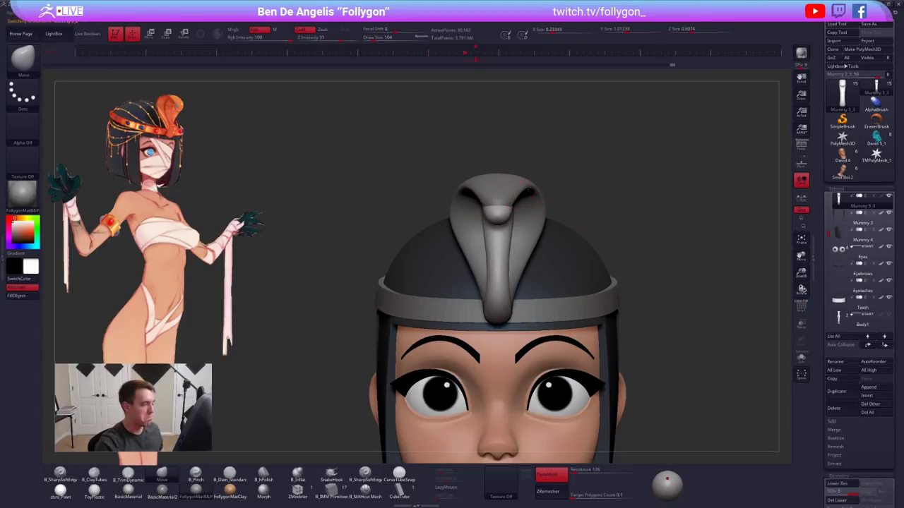
Isolate the hood and trim and smooth the side of its head with the TrimDynamic brush at draw size 54
alt+click(528, 189)
right_drag(528, 189, 594, 185)
ctrl+right_drag(534, 186, 565, 203)
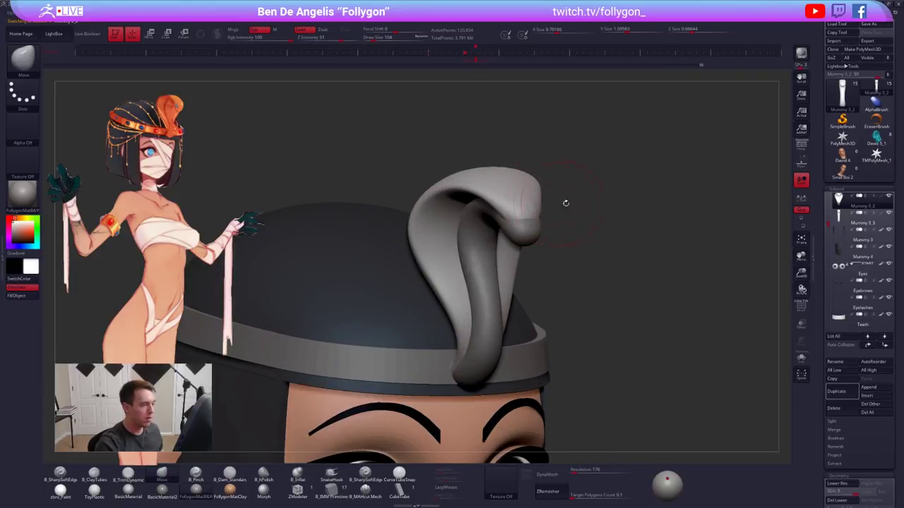
key(3)
key(shift+s)
ctrl+right_drag(519, 187, 515, 206)
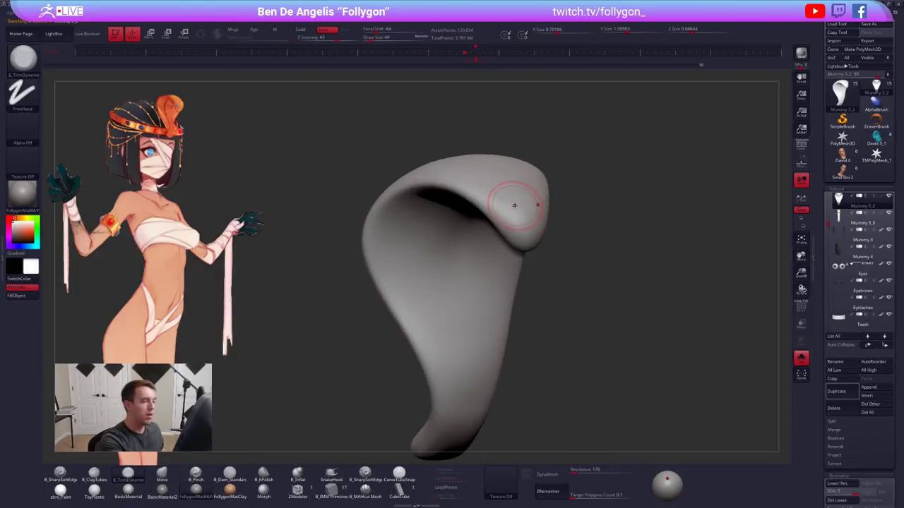
key(space)
key(space)
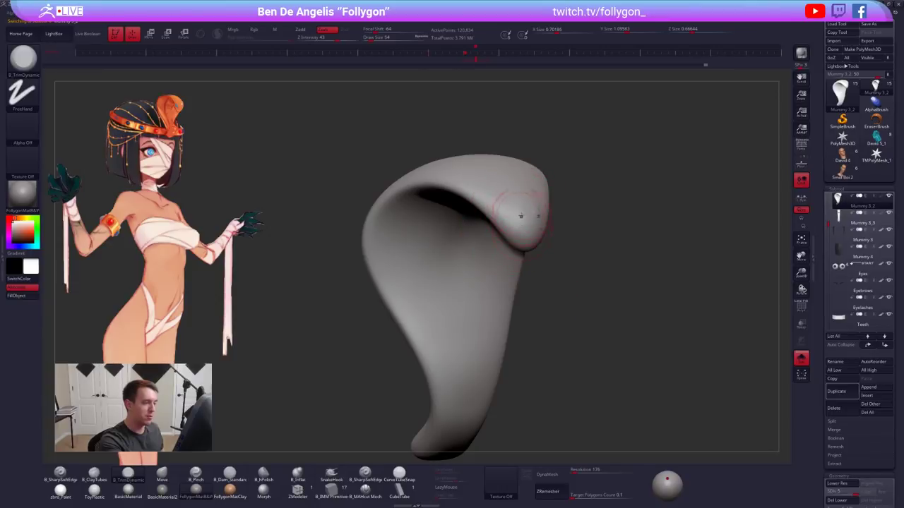
shift+drag(528, 218, 538, 227)
ctrl+right_drag(541, 228, 542, 210)
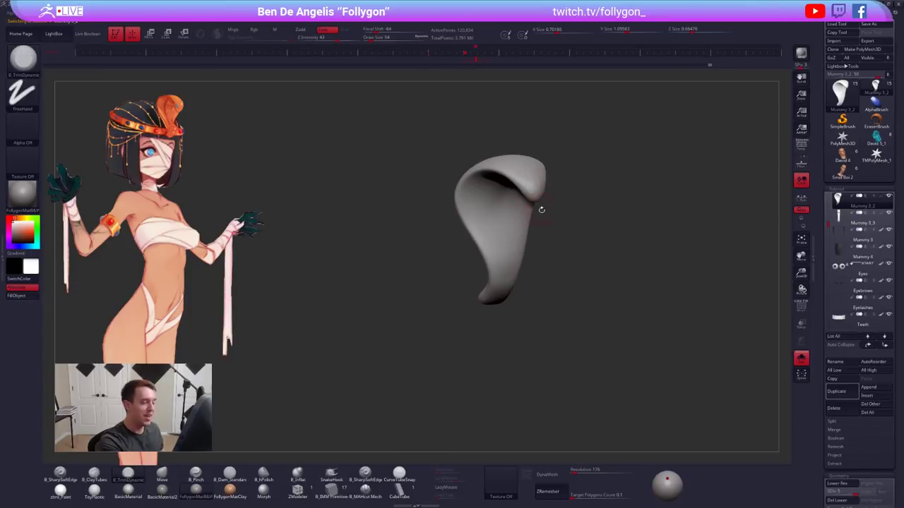
key(shift+s)
Turn off DynaMesh for the belly tube and remesh it with ZRemesher
right_drag(527, 275, 555, 262)
alt+click(528, 254)
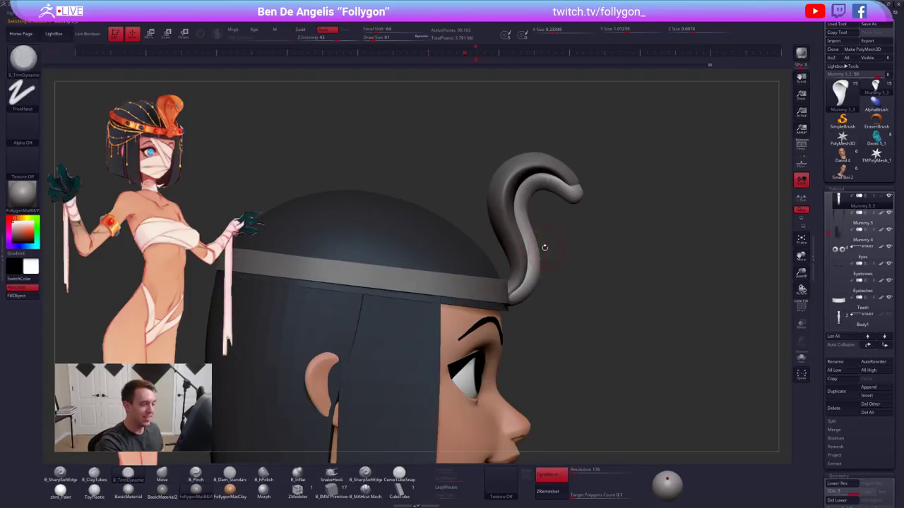
click(559, 475)
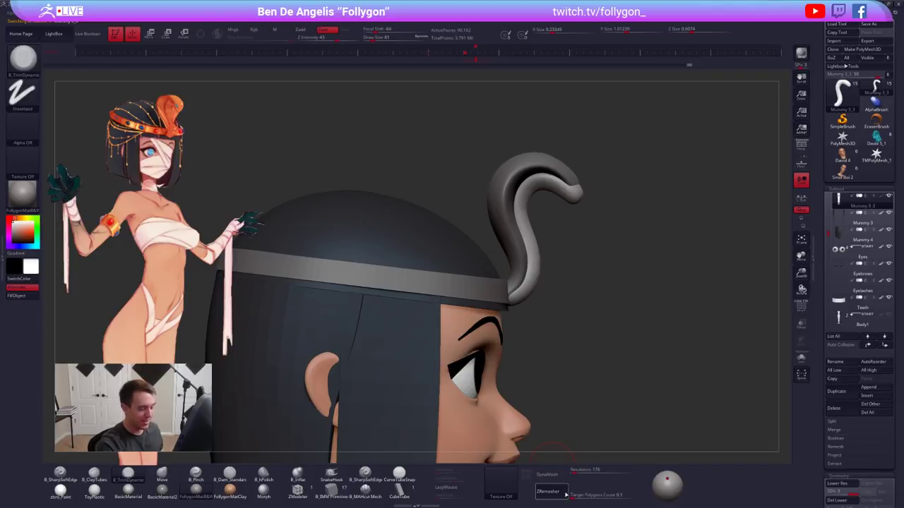
click(564, 492)
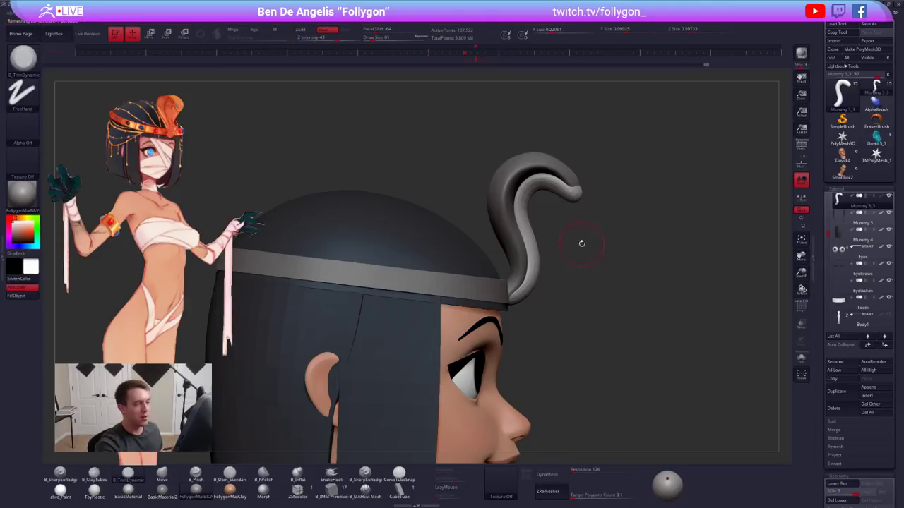
Reshape the hood's curve and head in side view with the Move brush at draw size 104
drag(583, 244, 555, 220)
alt+click(526, 200)
key(space)
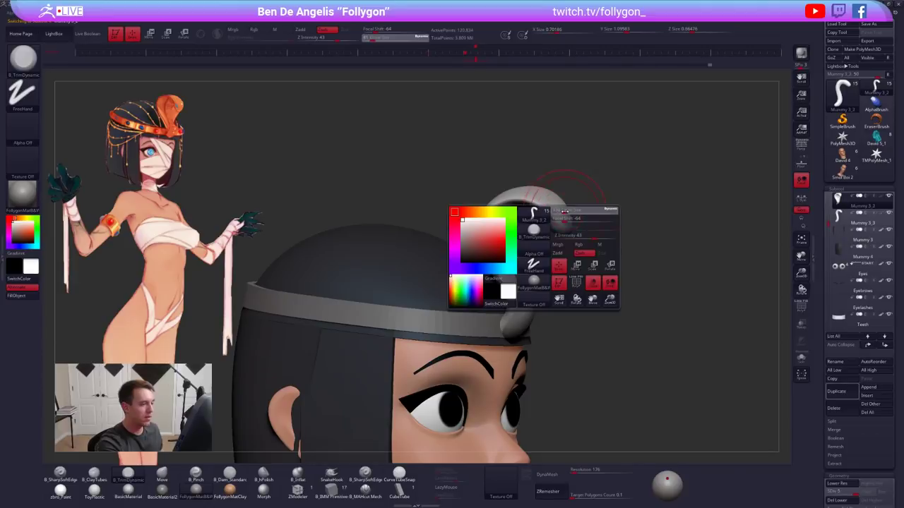
shift+drag(564, 261, 600, 244)
key(b)
key(m)
key(v)
mouse_move(566, 219)
mouse_down()
mouse_move(557, 198)
mouse_move(589, 228)
mouse_move(591, 248)
mouse_move(568, 237)
mouse_move(670, 241)
mouse_move(566, 247)
mouse_up()
key(space)
key(space)
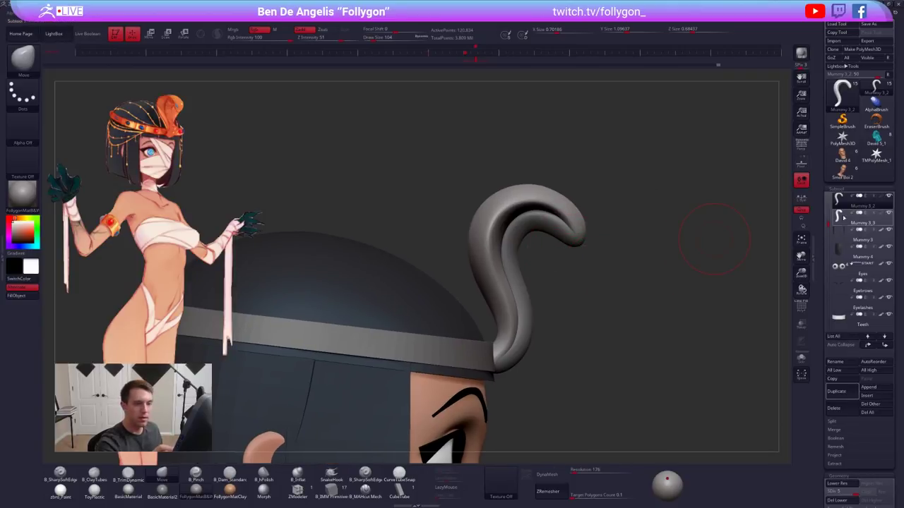
Merge the hood and the belly tube into a single subtool
key(space)
click(702, 251)
key(Return)
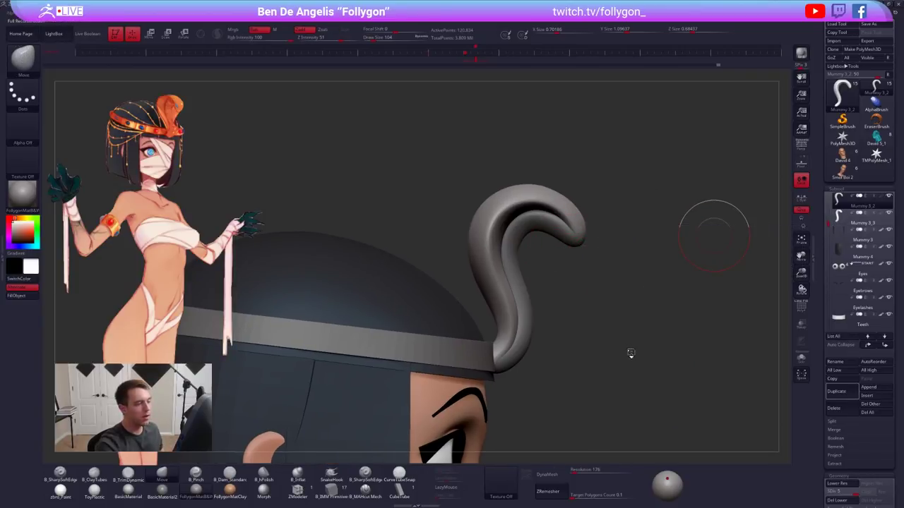
click(843, 501)
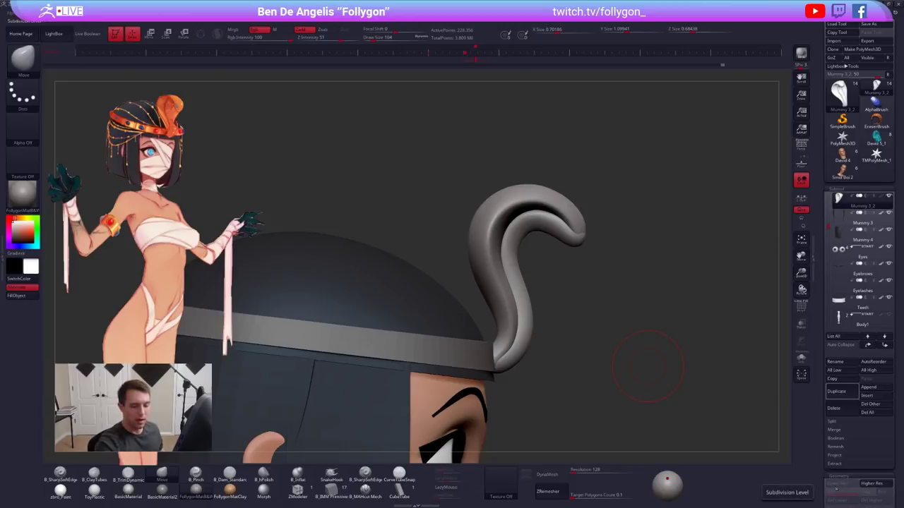
Inspect the merged cobra in isolation, set the draw size to 160 and lower the cobra by three subdivision levels
drag(615, 314, 585, 323)
mouse_move(585, 323)
right_down()
mouse_move(561, 319)
mouse_move(558, 297)
right_up()
key(alt+shift+s)
key(space)
drag(552, 310, 561, 310)
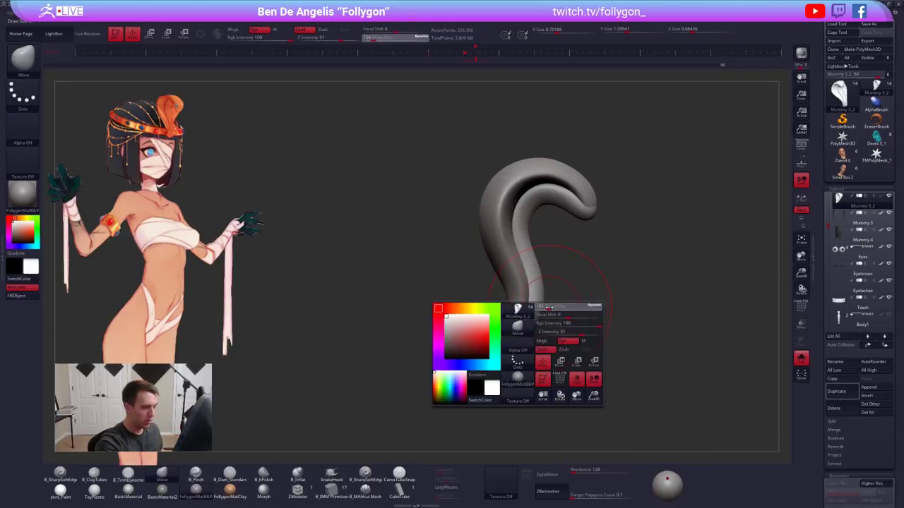
key(ctrl+shift+s)
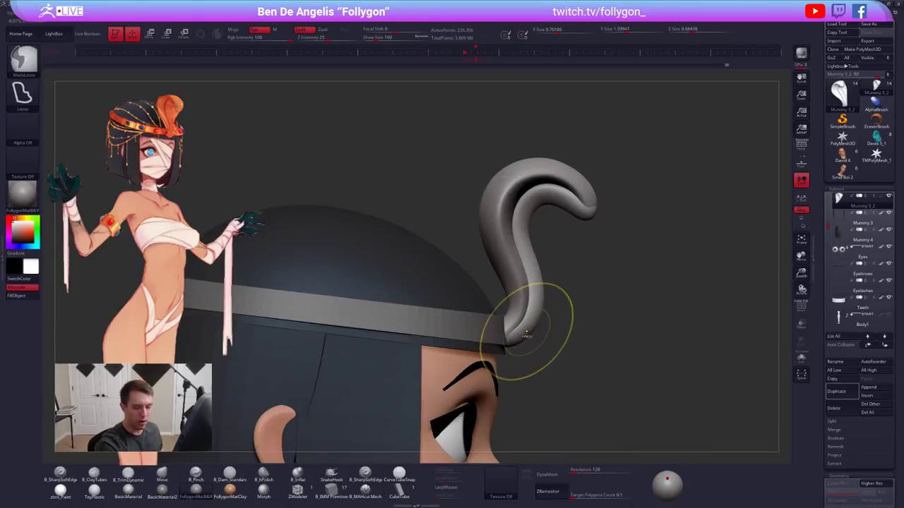
key(shift)
key(shift+d)
key(shift+d)
key(shift+d)
Reshape the cobra's base where it meets the headband with the Move brush at draw size 279
key(b)
key(m)
key(v)
drag(526, 316, 537, 315)
key(space)
mouse_move(539, 327)
mouse_down()
mouse_move(537, 308)
mouse_move(529, 327)
mouse_up()
key(space)
alt+right_drag(528, 323, 529, 308)
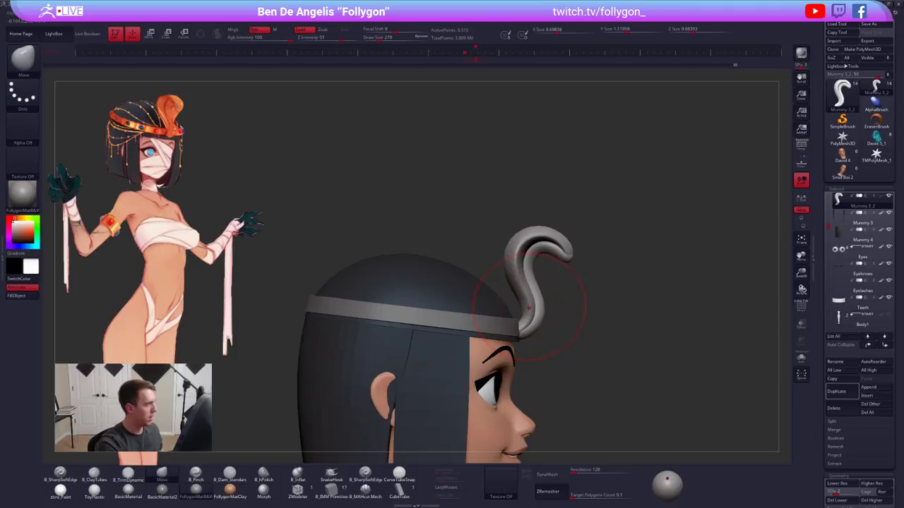
Reshape the cobra's upper curve and hood with the Move brush, enlarging the draw size to 397
mouse_move(534, 265)
mouse_down()
mouse_move(524, 257)
mouse_move(542, 239)
mouse_move(560, 249)
mouse_up()
key(space)
shift+right_drag(572, 255, 530, 259)
key(space)
drag(561, 267, 572, 266)
Adjust the whole cobra's placement on the headband with the transform gizmo
key(w)
mouse_move(576, 337)
mouse_down()
mouse_move(576, 180)
mouse_move(580, 209)
mouse_up()
mouse_move(580, 209)
alt+right_down()
mouse_move(598, 198)
mouse_move(607, 268)
mouse_move(627, 330)
mouse_move(638, 334)
mouse_move(587, 302)
alt+right_up()
key(q)
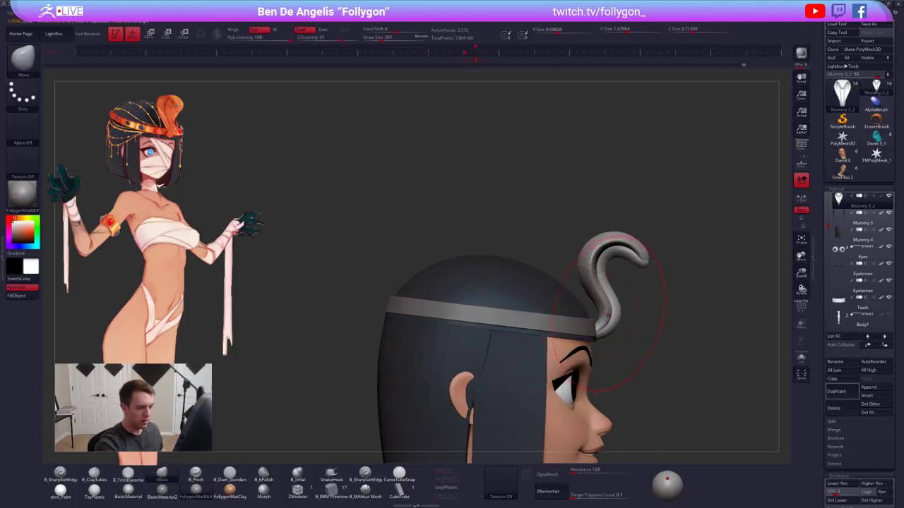
Mask the cobra's upper curve with a lasso, soften the mask and adjust the cobra's tilt with the rotate gizmo
mouse_move(555, 295)
ctrl+mouse_down()
mouse_move(539, 209)
mouse_move(542, 220)
ctrl+mouse_up()
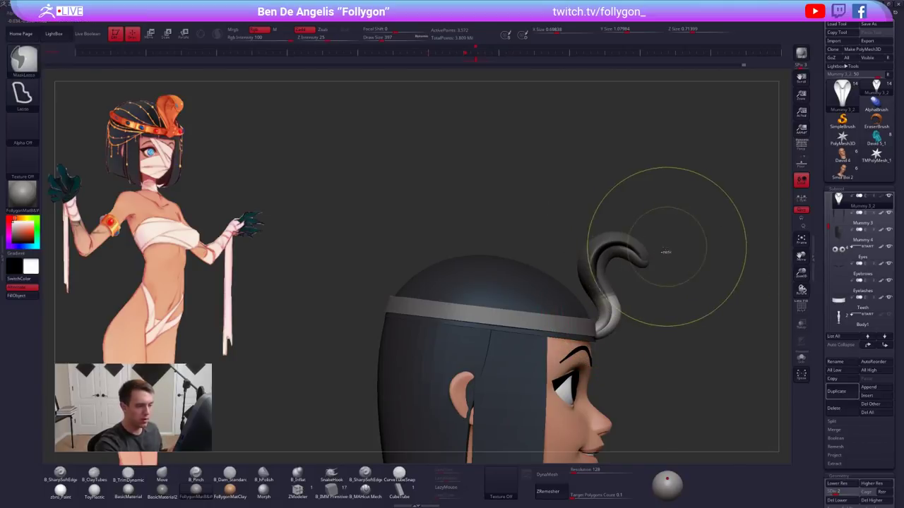
ctrl+click(644, 249)
ctrl+click(650, 250)
key(r)
drag(608, 298, 683, 289)
key(q)
Shift the cobra's upper curve with an enlarged Move brush and clear the mask
key(space)
drag(613, 291, 619, 291)
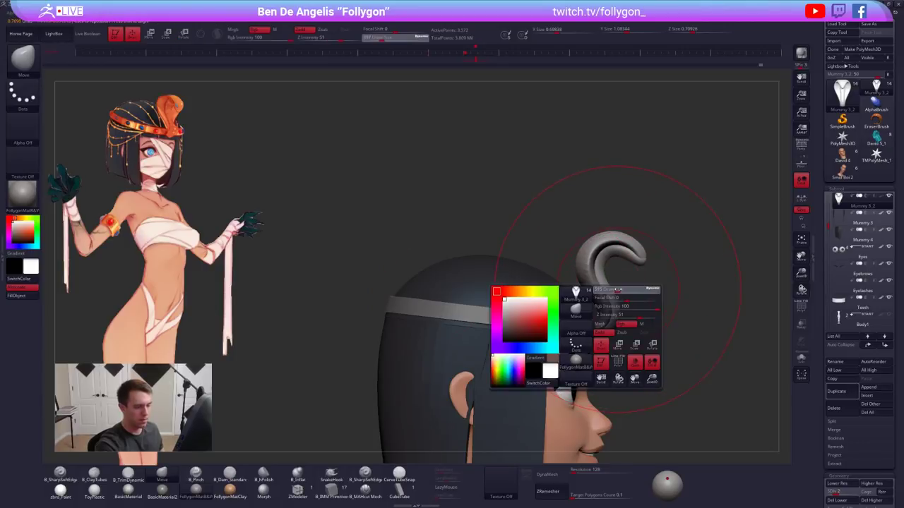
drag(612, 252, 614, 247)
ctrl+drag(646, 303, 654, 311)
Turn on perspective display to judge the cobra against the whole head
mouse_move(639, 283)
ctrl+right_down()
mouse_move(616, 305)
mouse_move(534, 284)
ctrl+right_up()
click(800, 146)
right_drag(589, 277, 618, 274)
mouse_move(618, 274)
ctrl+right_down()
mouse_move(629, 254)
mouse_move(631, 283)
ctrl+right_up()
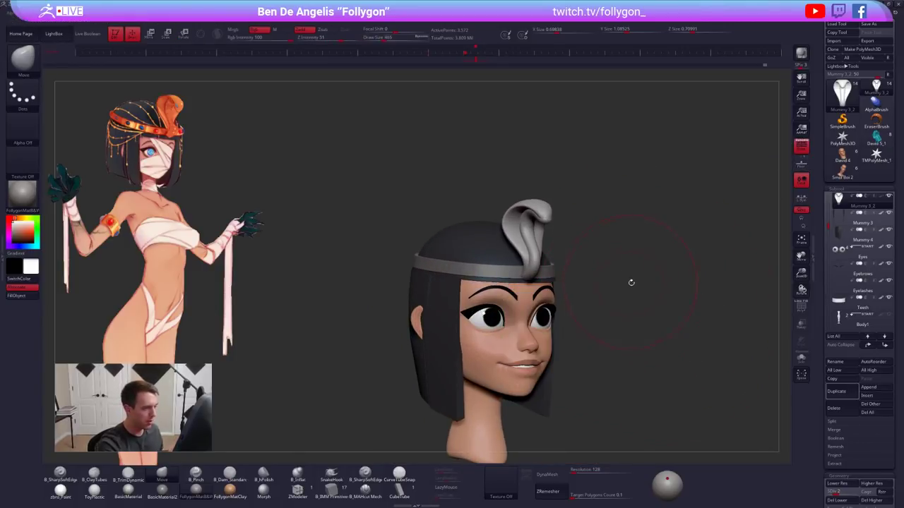
mouse_move(660, 377)
mouse_down()
mouse_move(651, 377)
mouse_move(670, 381)
mouse_up()
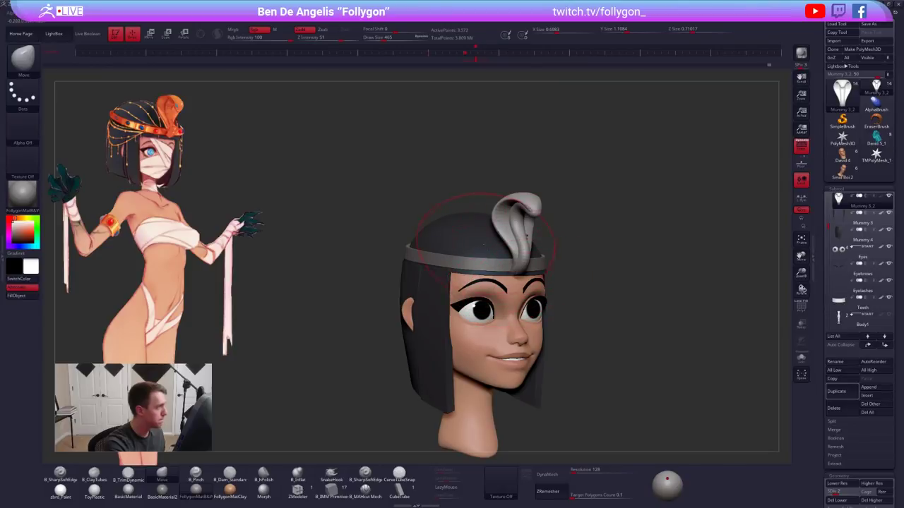
Reshape the top of the cobra's hood with the Move brush, reducing the draw size to 130
key(space)
drag(531, 246, 526, 245)
mouse_move(528, 204)
mouse_down()
mouse_move(515, 214)
mouse_move(512, 202)
mouse_up()
key(space)
key(space)
drag(510, 201, 510, 199)
key(space)
drag(491, 196, 504, 204)
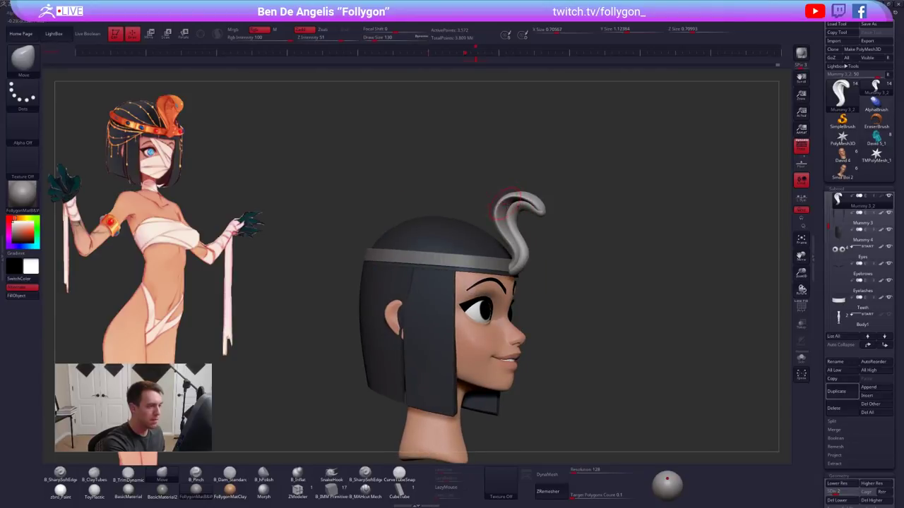
Refine the hood's width and upper bend from the side and front with the Move brush at draw size 160
right_drag(503, 204, 507, 201)
key(space)
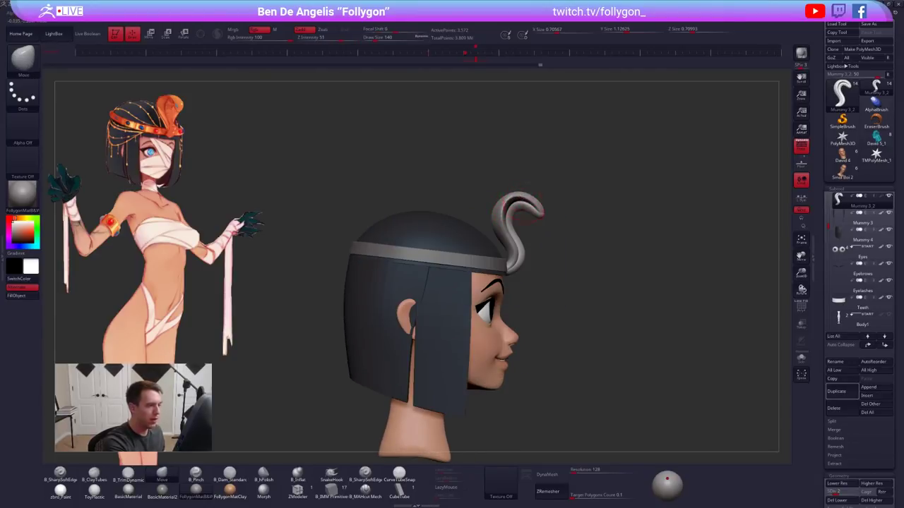
shift+right_drag(524, 207, 487, 207)
key(space)
drag(547, 242, 555, 242)
key(space)
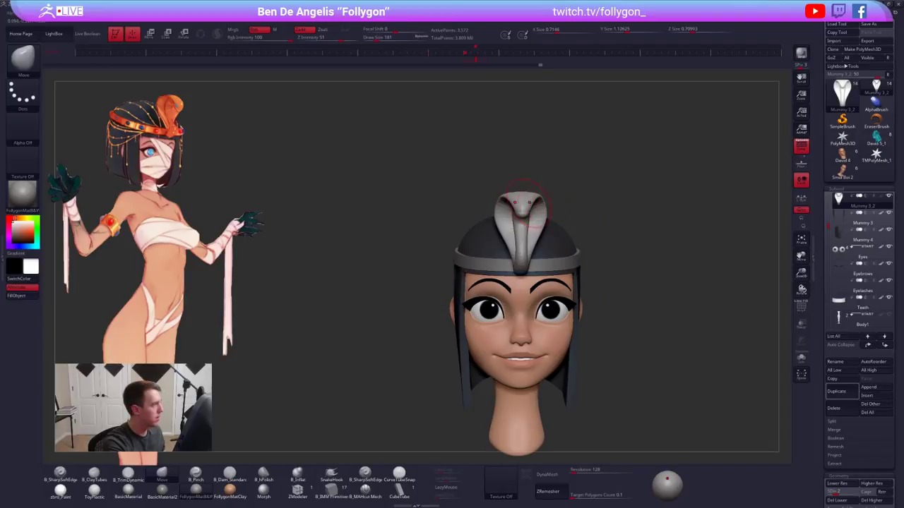
key(space)
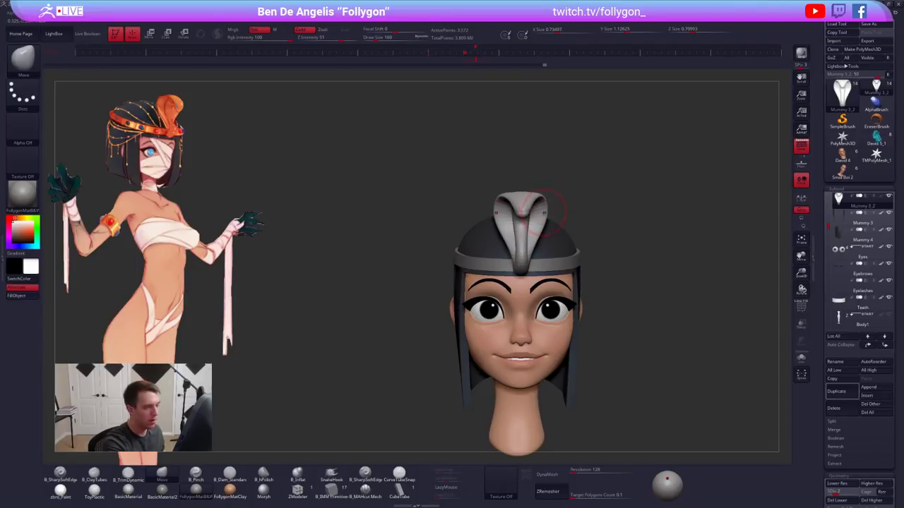
right_drag(541, 216, 567, 216)
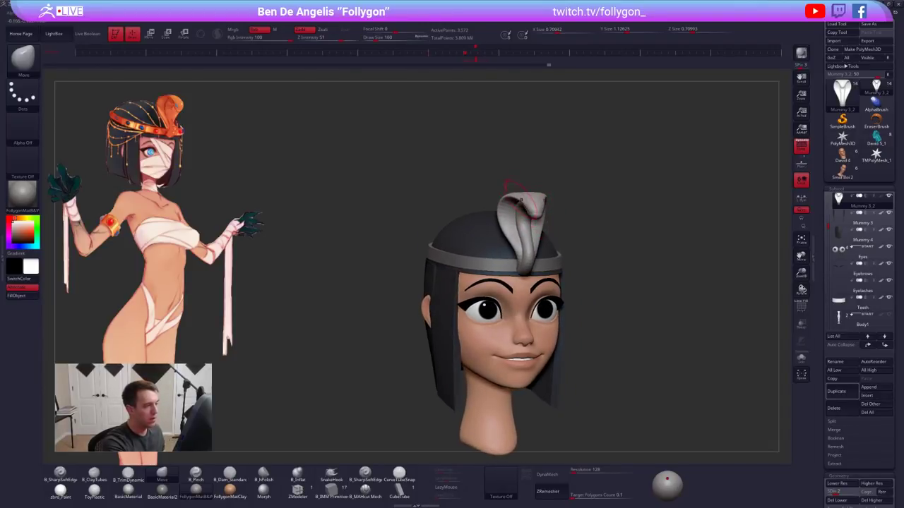
mouse_move(503, 201)
right_down()
mouse_move(517, 199)
mouse_move(494, 210)
mouse_move(533, 211)
mouse_move(521, 195)
mouse_move(536, 168)
mouse_move(538, 183)
mouse_move(529, 170)
right_up()
Isolate the cobra and compare its form at higher and lower subdivision levels
key(space)
key(alt+s)
key(b)
key(c)
key(t)
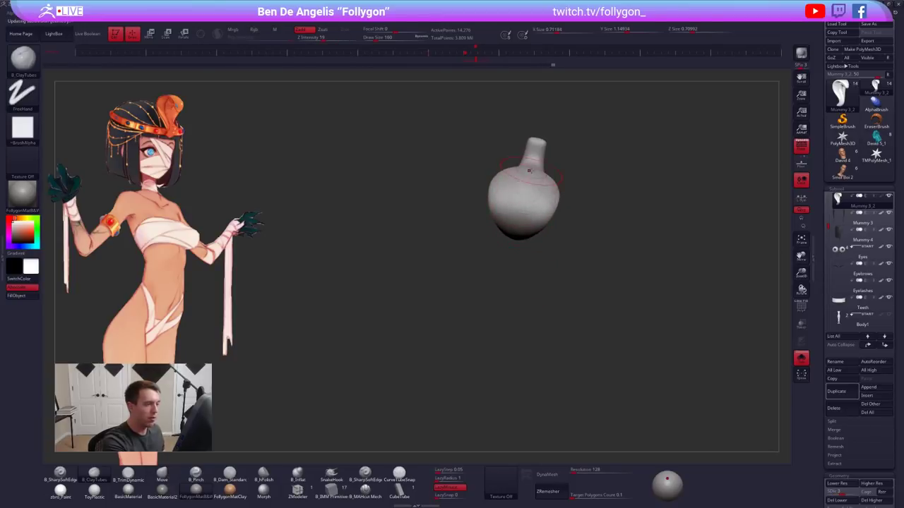
mouse_move(519, 238)
right_down()
mouse_move(511, 185)
mouse_move(545, 169)
mouse_move(528, 209)
mouse_move(548, 274)
mouse_move(563, 258)
mouse_move(616, 279)
right_up()
key(d)
key(d)
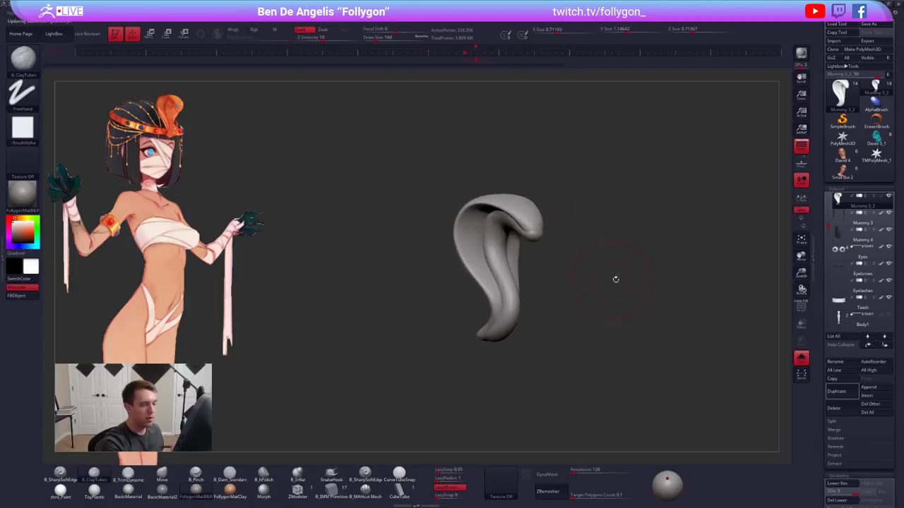
right_drag(561, 458, 606, 413)
key(shift+d)
key(shift+d)
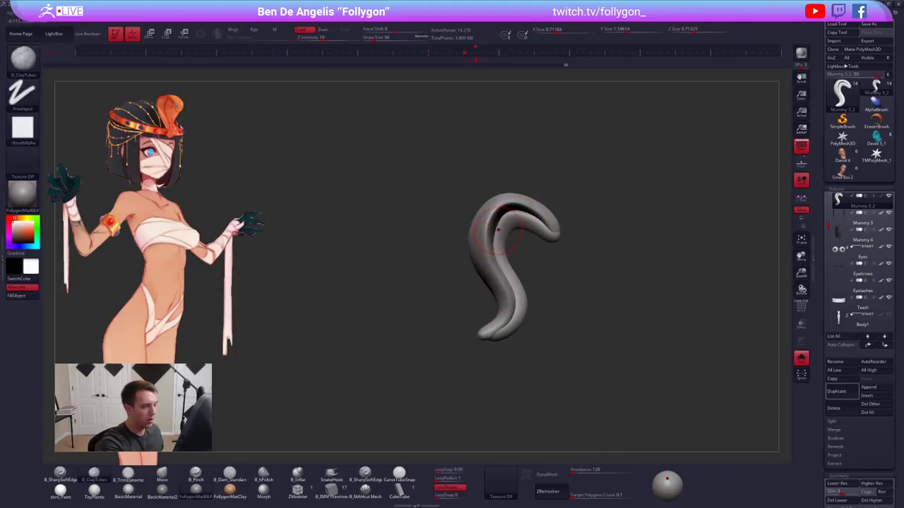
Raise the cobra by two subdivision levels and convert it to a DynaMesh at resolution 448
key(b)
key(m)
key(v)
right_drag(583, 263, 535, 234)
key(d)
key(d)
key(space)
ctrl+click(532, 172)
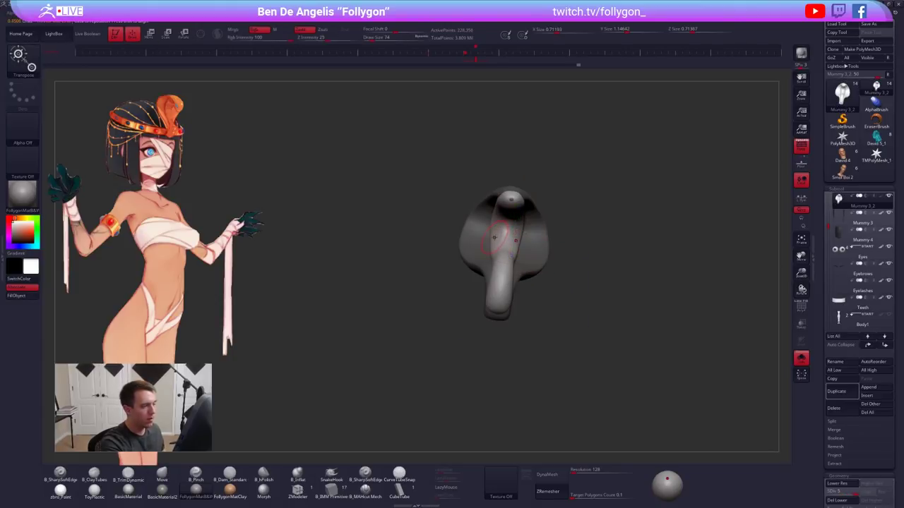
ctrl+right_drag(507, 232, 539, 255)
ctrl+click(602, 296)
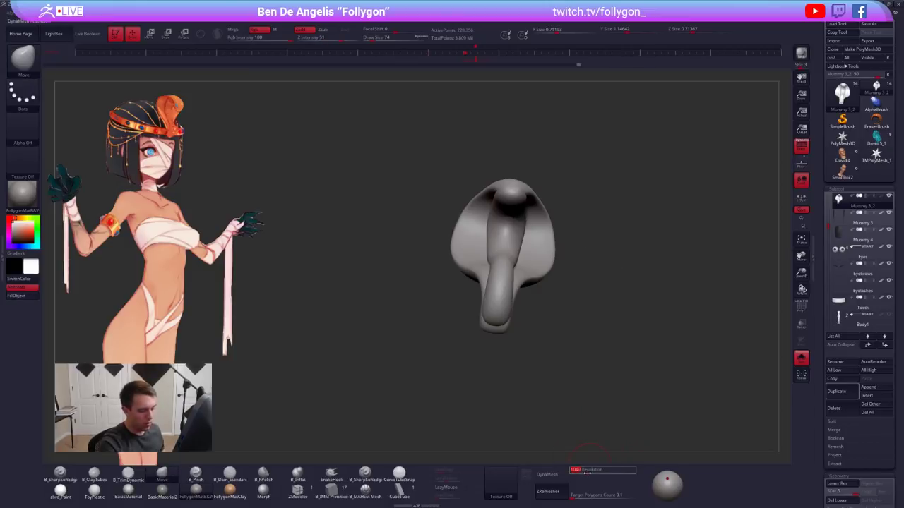
click(546, 475)
click(530, 492)
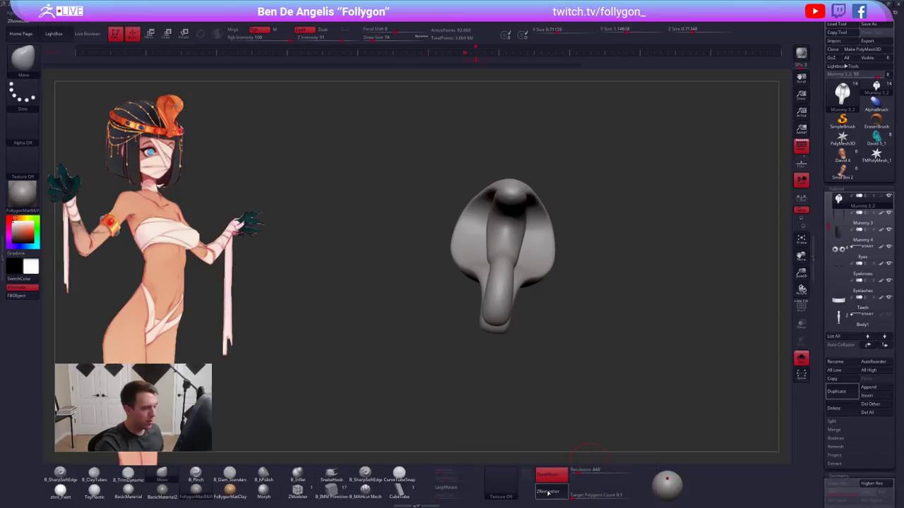
Work over and smooth the tip of the cobra's head using the ClayTubes brush at draw size 67
right_drag(489, 260, 520, 266)
key(shift+f)
key(shift+f)
mouse_move(514, 220)
right_down()
mouse_move(487, 223)
mouse_move(476, 251)
mouse_move(459, 255)
mouse_move(509, 244)
mouse_move(513, 297)
right_up()
key(space)
drag(502, 249, 494, 249)
mouse_move(473, 220)
alt+right_down()
mouse_move(494, 246)
mouse_move(485, 245)
alt+right_up()
key(2)
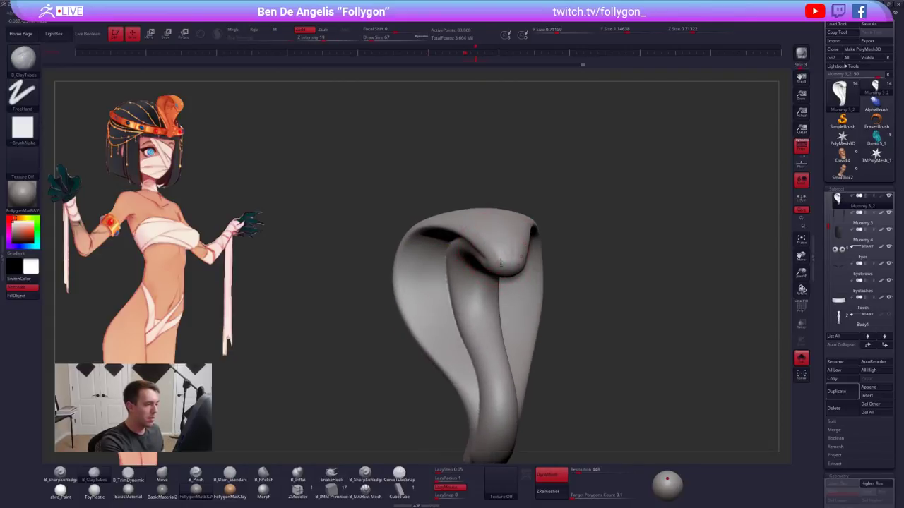
shift+drag(495, 251, 504, 255)
key(s)
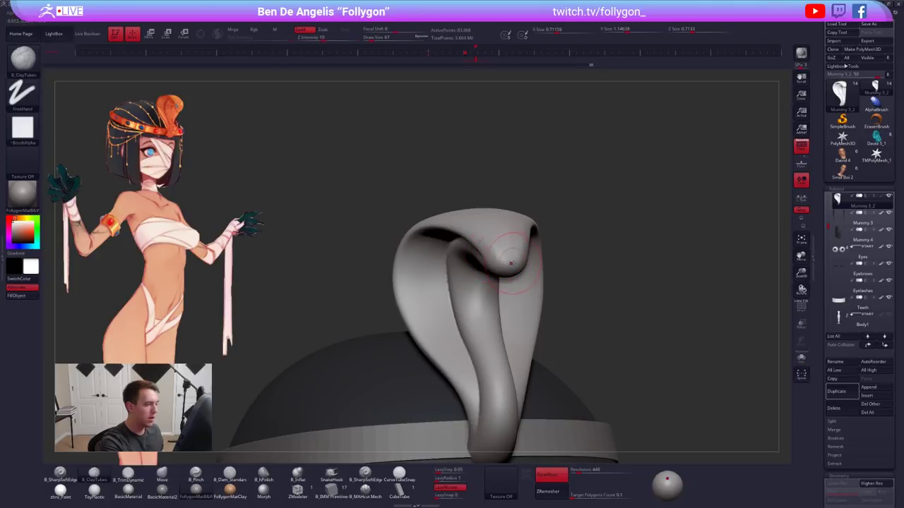
right_drag(497, 269, 586, 262)
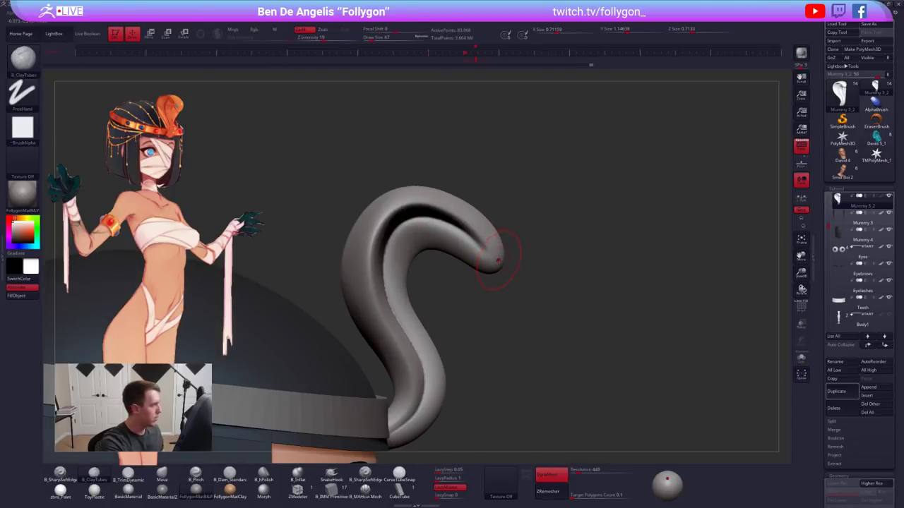
Pull the cobra's snout forward and down with the Move brush, keeping the cobra isolated
key(s)
mouse_move(481, 263)
right_down()
mouse_move(472, 254)
mouse_move(535, 266)
mouse_move(519, 264)
right_up()
key(b)
key(m)
key(v)
key(space)
key(space)
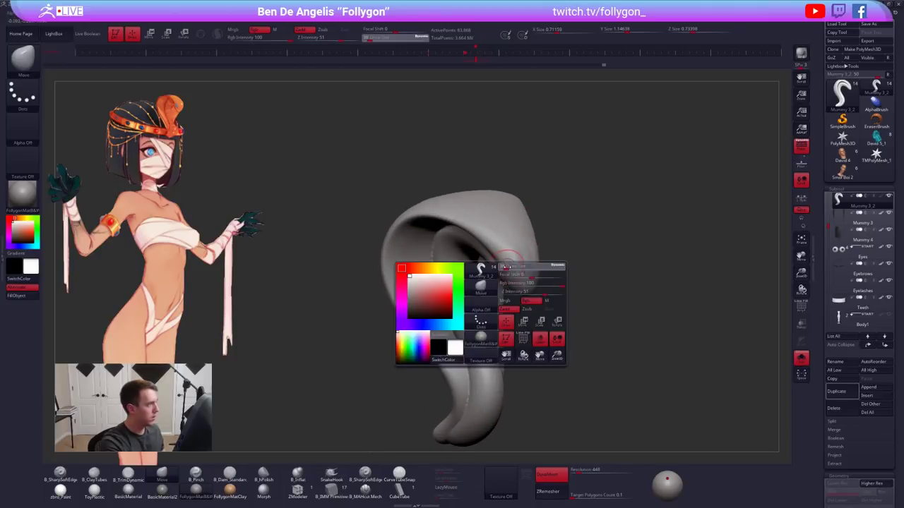
drag(524, 265, 517, 264)
key(space)
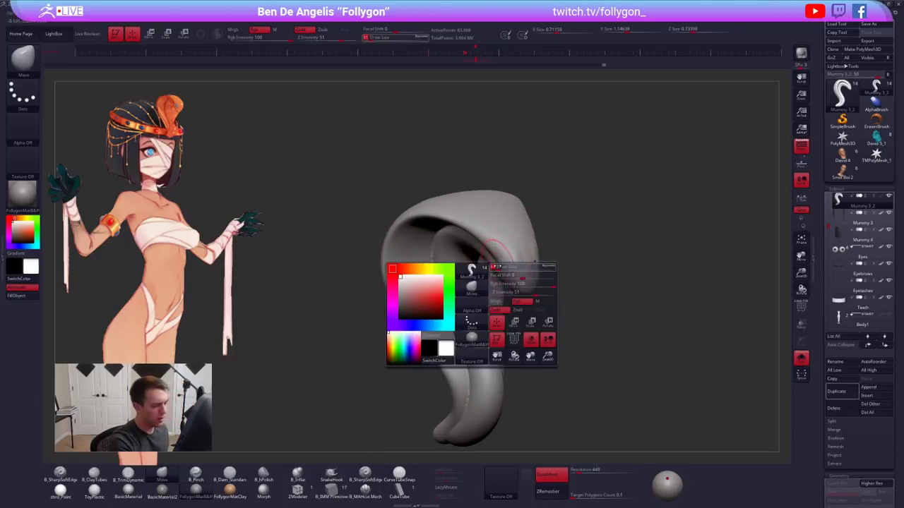
right_drag(496, 252, 508, 293)
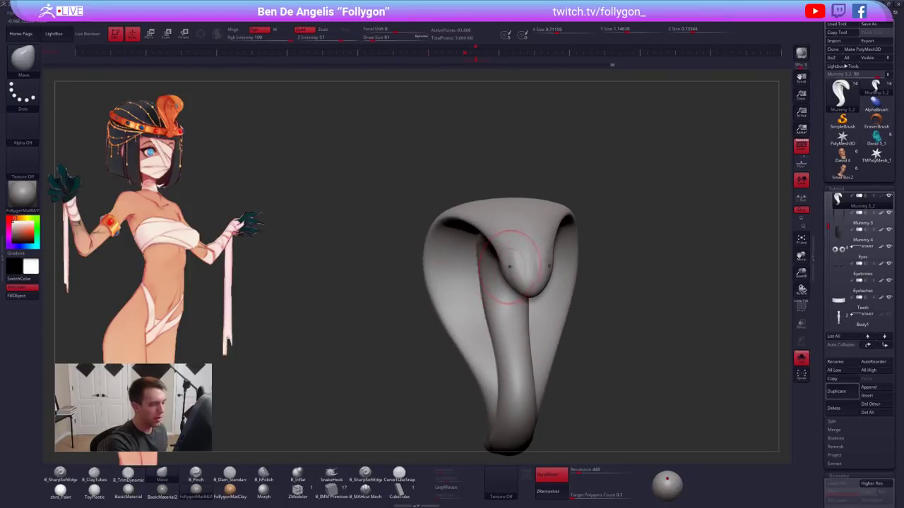
Refine the sides and underside of the cobra's snout with a smaller Move brush
key(space)
drag(519, 267, 516, 267)
right_drag(530, 271, 545, 262)
key(space)
drag(547, 264, 552, 264)
right_drag(514, 267, 528, 266)
drag(529, 264, 515, 262)
right_drag(515, 262, 530, 268)
key(space)
drag(530, 269, 496, 278)
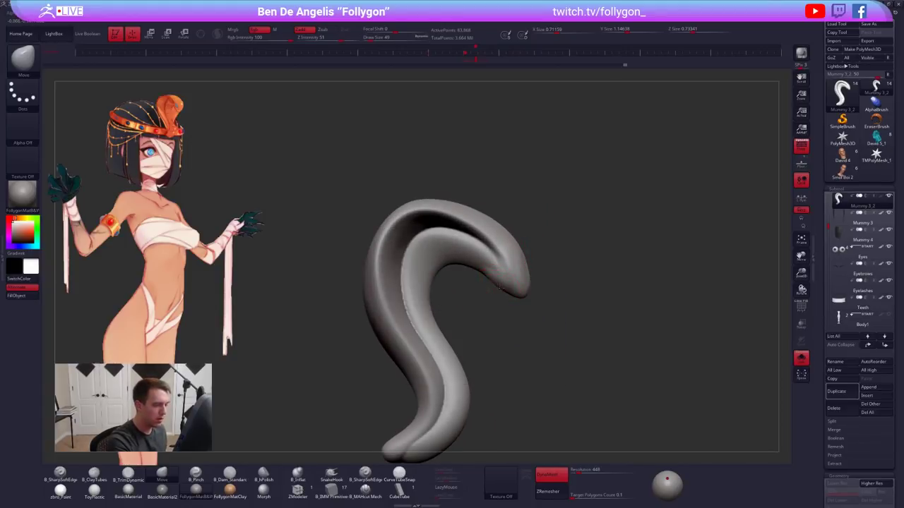
Flatten and smooth the side of the cobra's head with the TrimDynamic brush, touching up its profile with the Move brush
right_drag(523, 268, 514, 289)
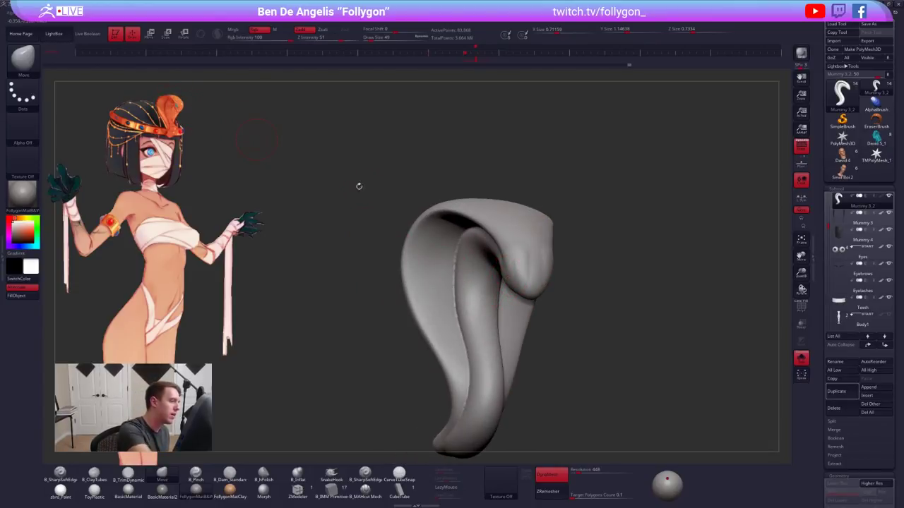
key(space)
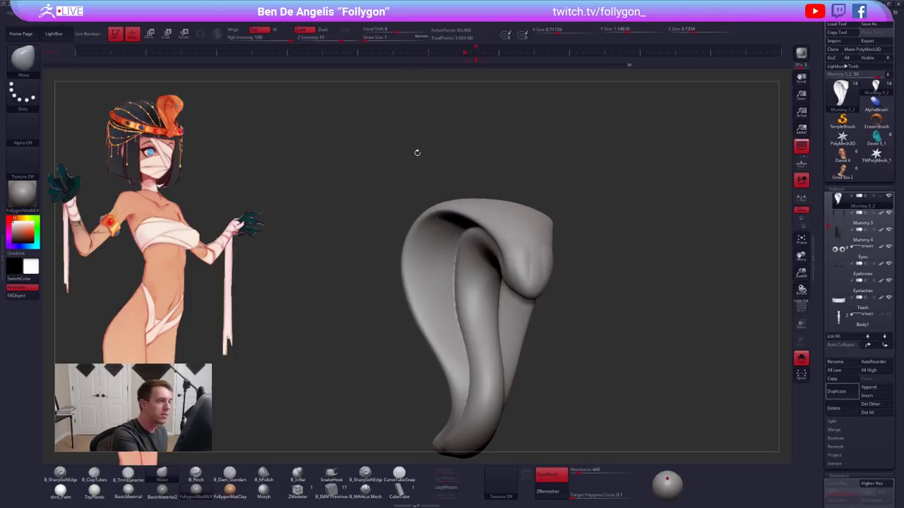
key(space)
drag(418, 153, 425, 153)
drag(514, 160, 528, 163)
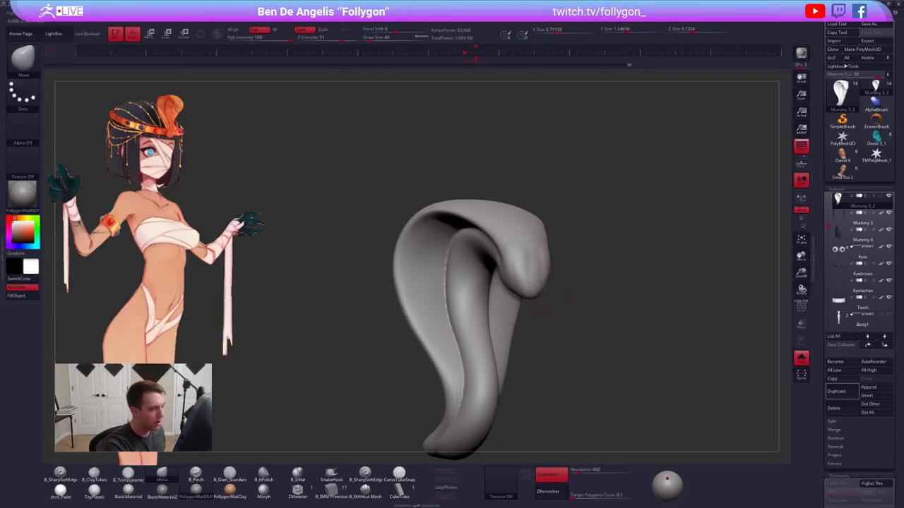
key(3)
drag(528, 252, 523, 276)
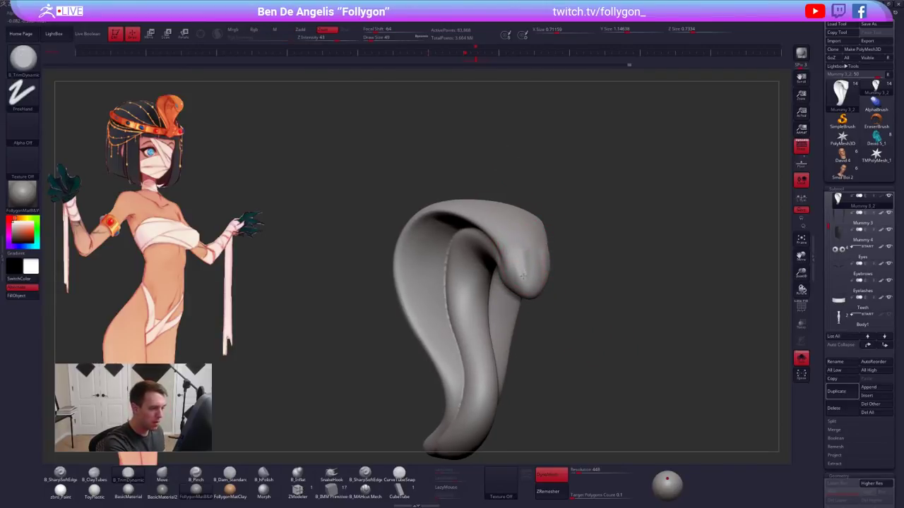
key(shift)
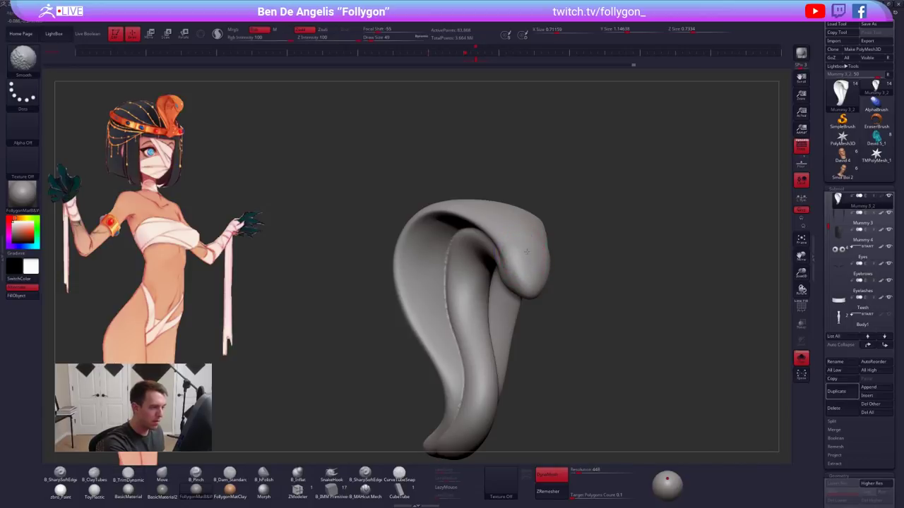
drag(586, 282, 639, 284)
key(4)
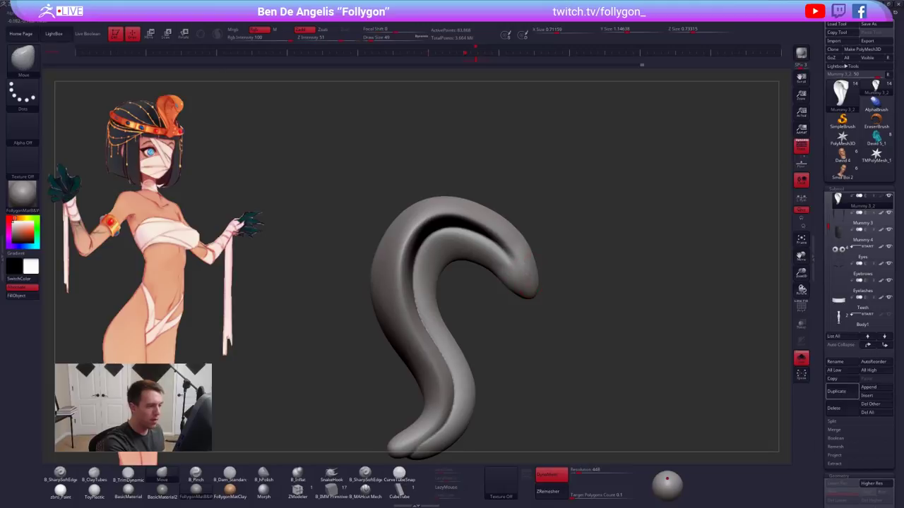
right_drag(524, 255, 544, 278)
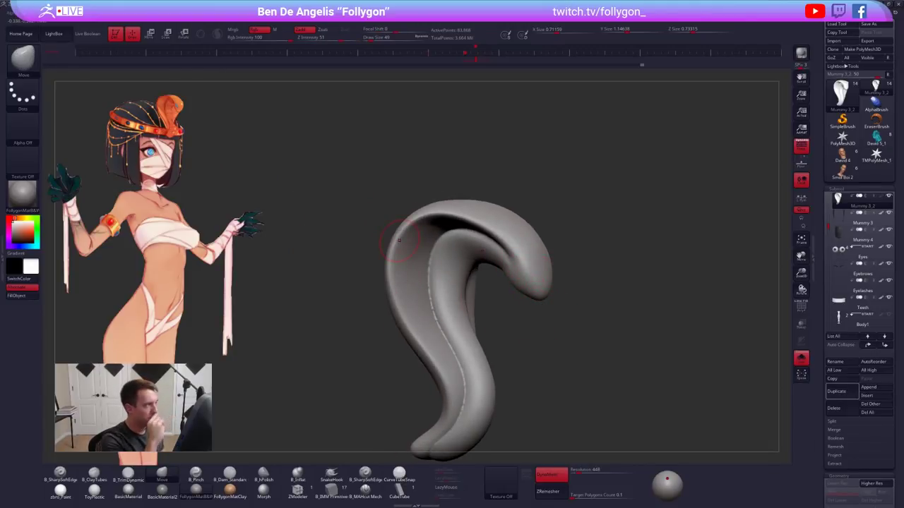
Show the rest of the character again and duplicate the cobra subtool
ctrl+right_drag(399, 240, 612, 387)
key(alt+s)
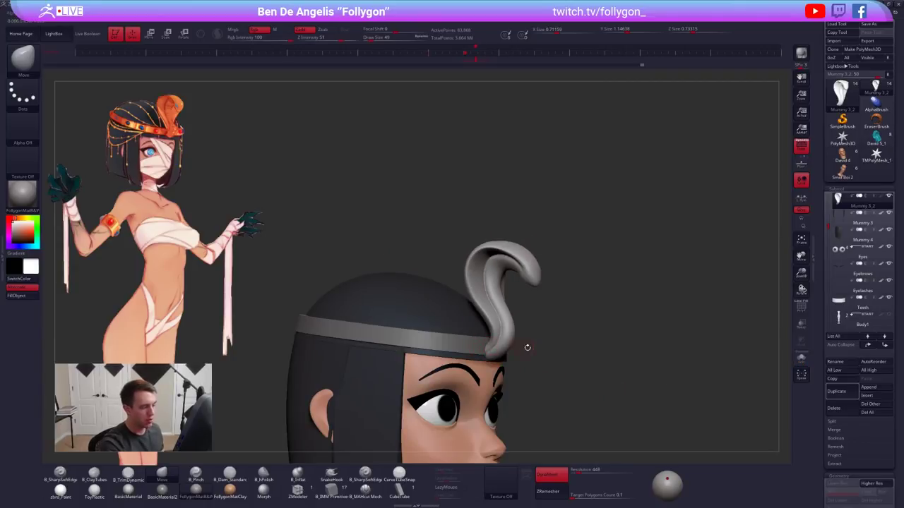
click(836, 391)
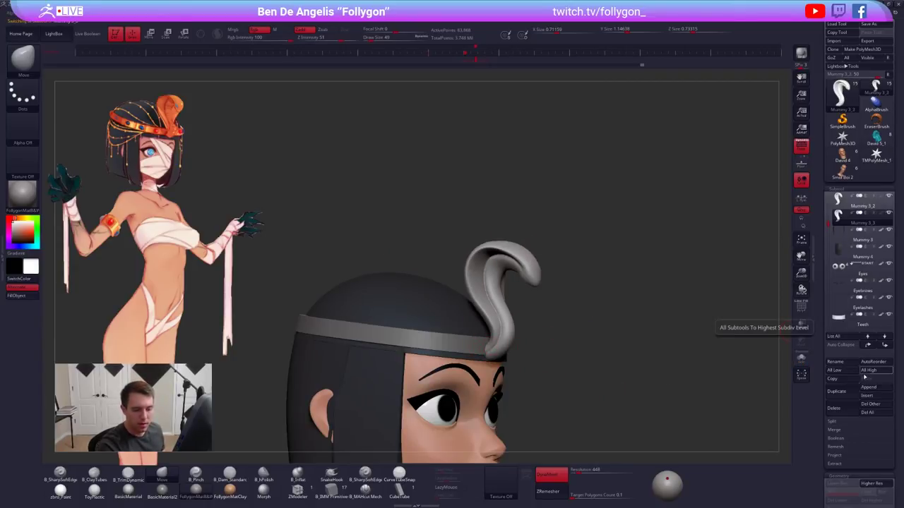
Insert a mirrored pair of small spheres as eyes on the sides of the cobra's head with the IMM Primitives brush
click(331, 489)
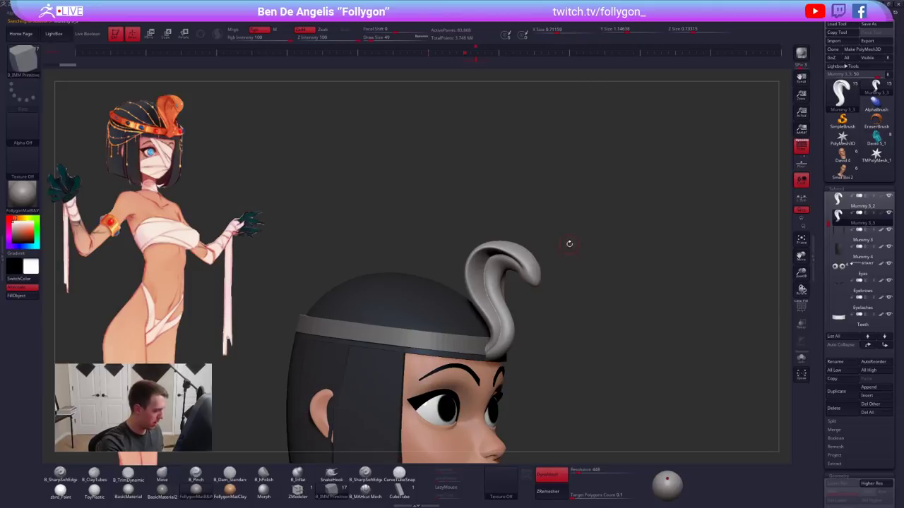
key(m)
click(719, 250)
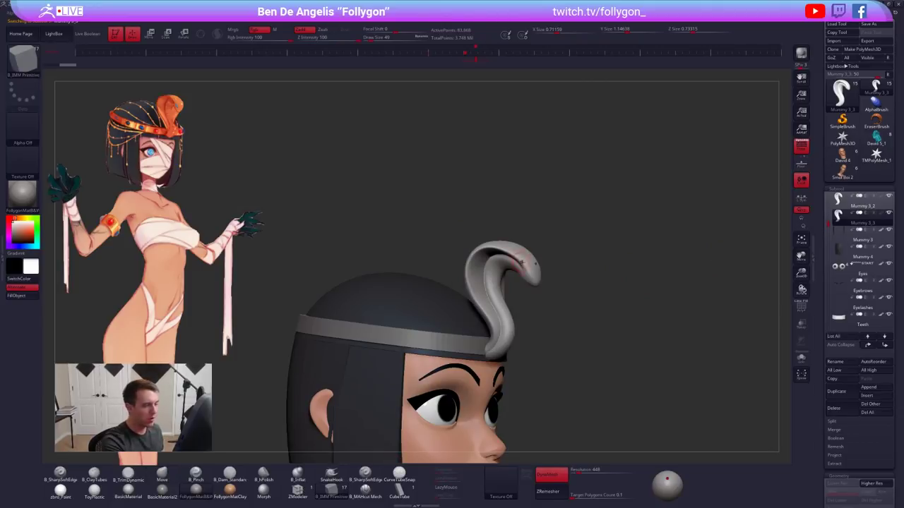
key(f)
drag(528, 281, 530, 288)
Remove the duplicated cobra mesh from the new subtool, keeping only the two eye spheres
ctrl+shift+click(530, 288)
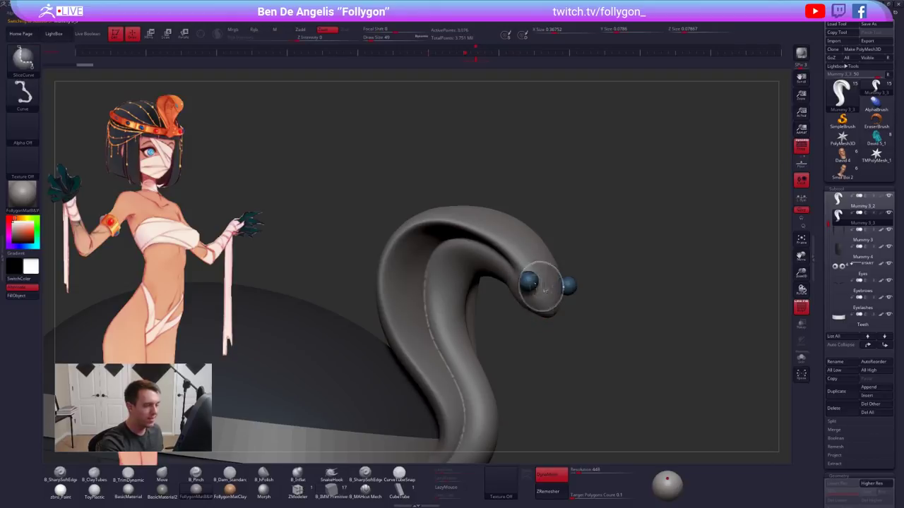
key(space)
click(618, 270)
shift+drag(565, 263, 519, 300)
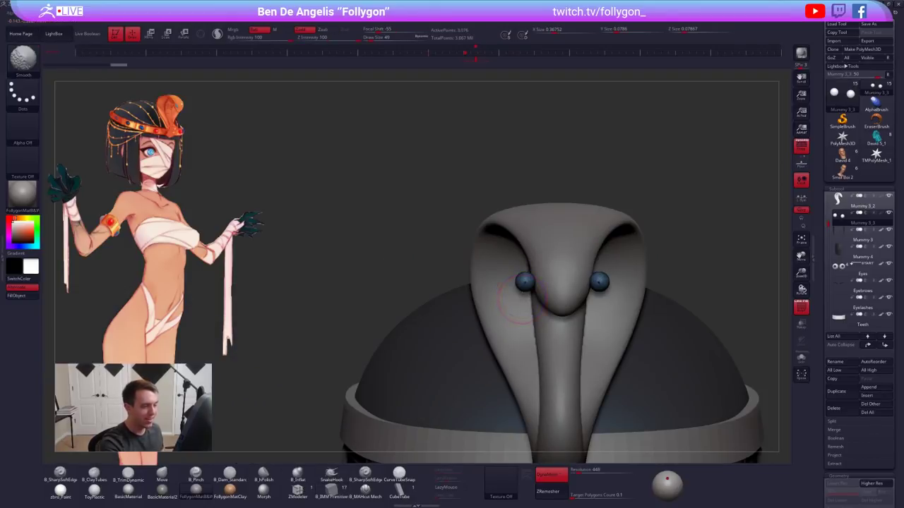
Move the mirrored eye spheres back and slightly up along the sides of the cobra's head
ctrl+right_drag(376, 264, 375, 296)
key(w)
mouse_move(520, 284)
mouse_down()
mouse_move(572, 284)
mouse_move(554, 284)
mouse_up()
key(shift+f)
shift+right_drag(498, 283, 546, 282)
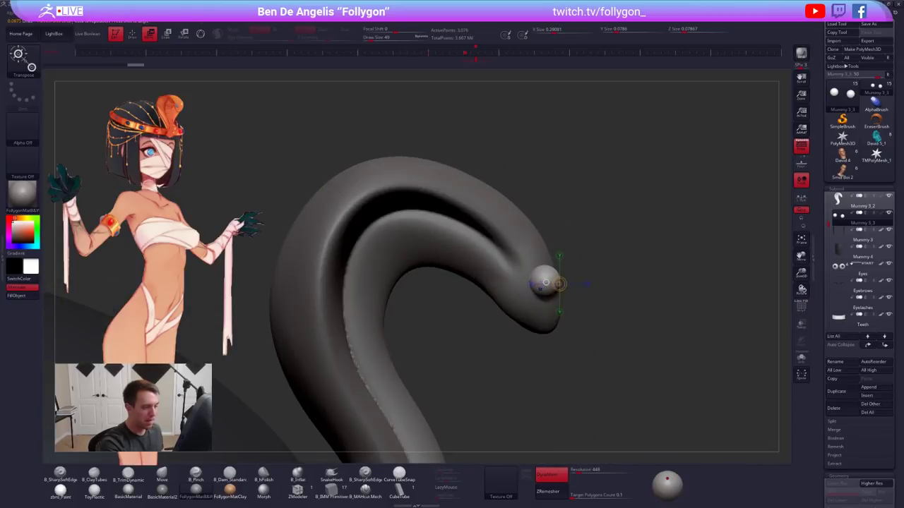
mouse_move(543, 289)
mouse_down()
mouse_move(554, 316)
mouse_move(531, 296)
mouse_up()
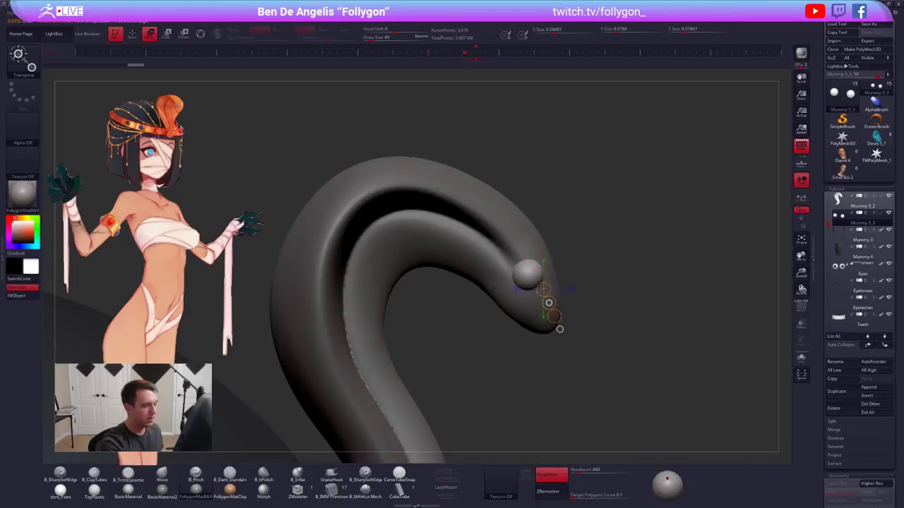
ctrl+right_drag(531, 243, 531, 273)
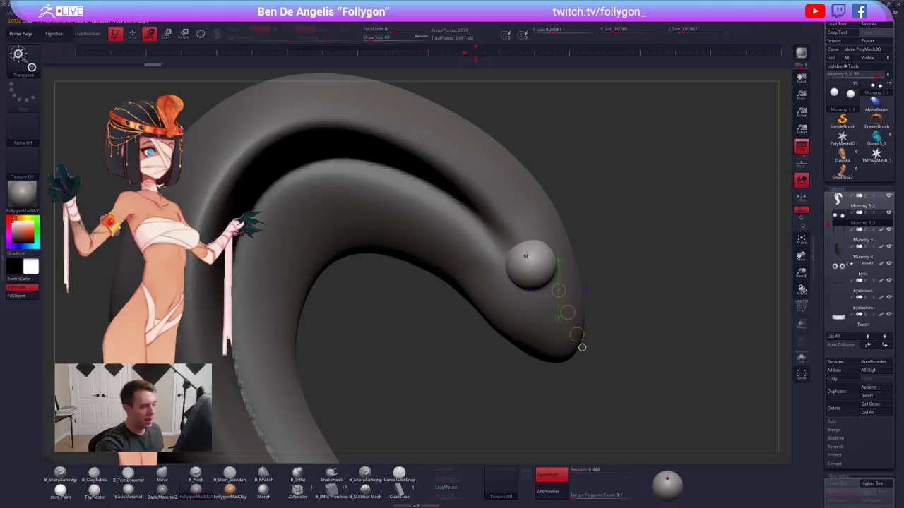
Stretch the eye spheres into ovals slanted along the slope of the cobra's head
drag(581, 347, 641, 408)
key(e)
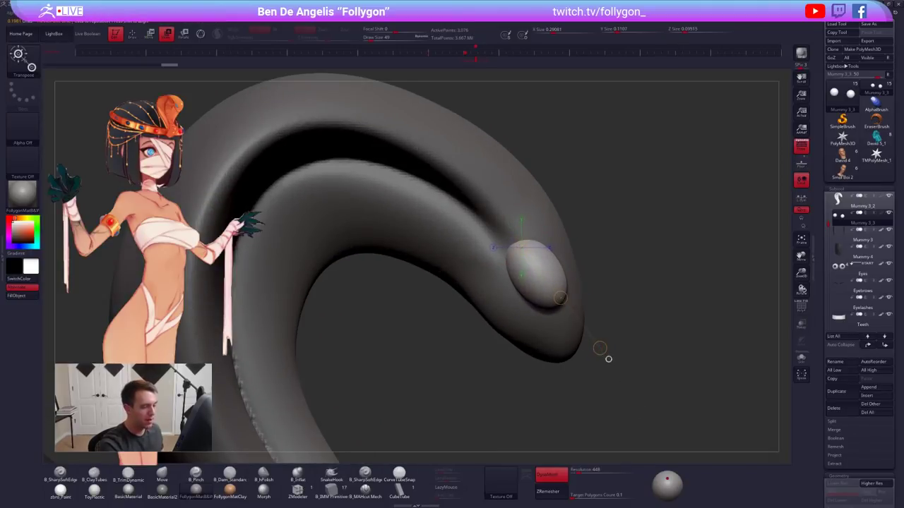
shift+drag(510, 273, 676, 272)
shift+right_drag(577, 339, 585, 303)
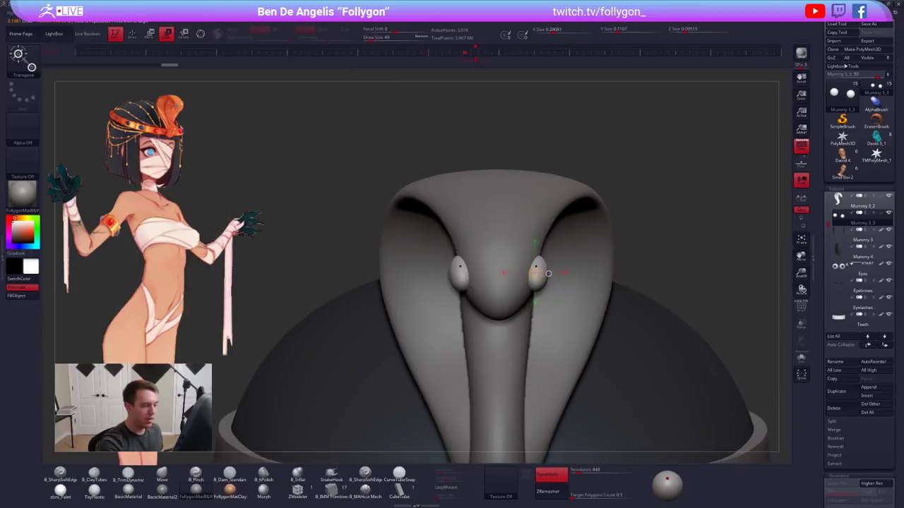
Turn on local symmetry and scale both cobra eyes down in place
drag(602, 274, 558, 273)
key(shift+s)
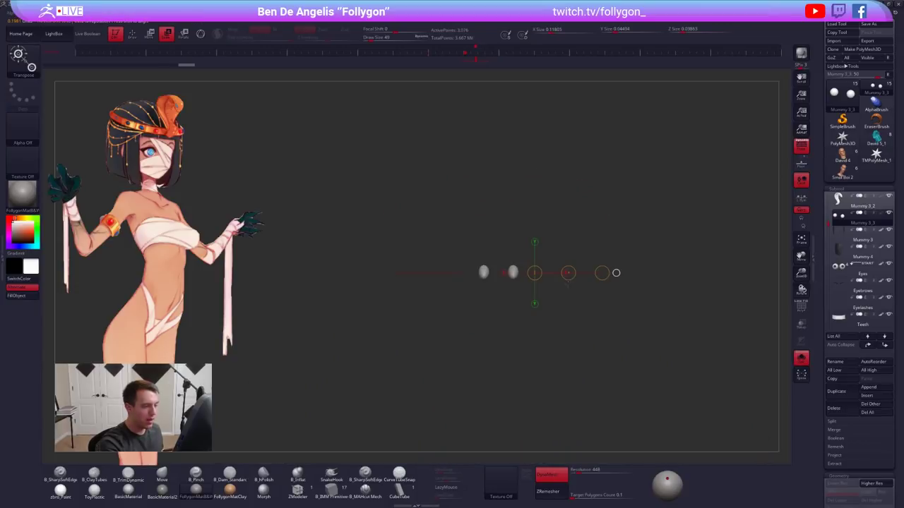
key(ctrl+z)
click(799, 202)
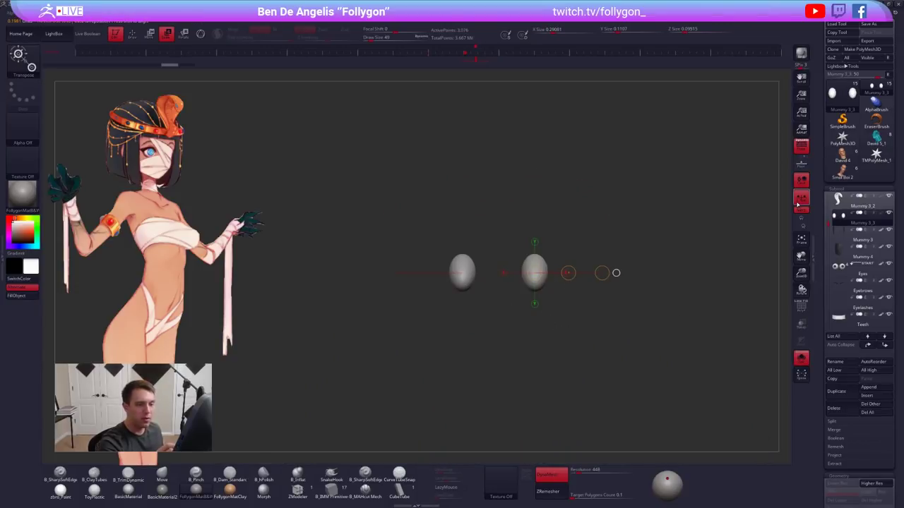
key(shift+s)
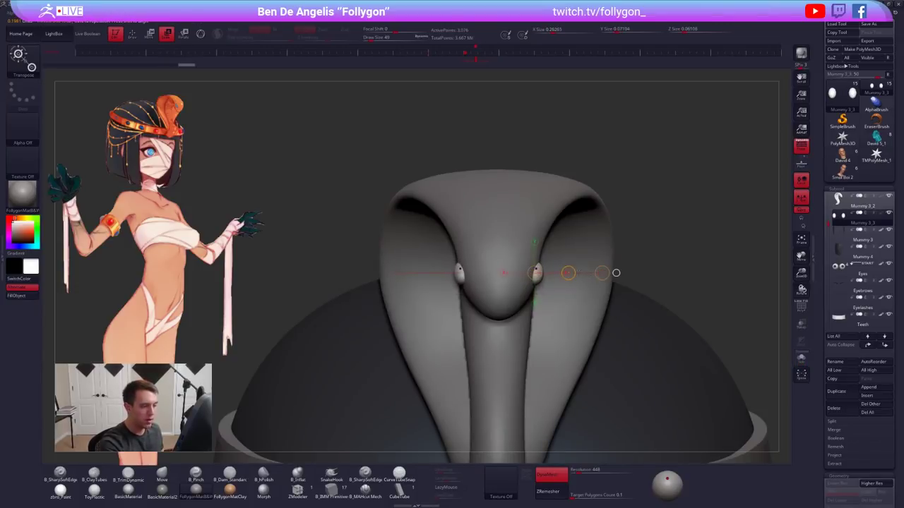
Rotate the mirrored eyes so they sit against the sides of the cobra's head
key(alt+s)
key(alt+s)
key(r)
right_drag(565, 276, 589, 279)
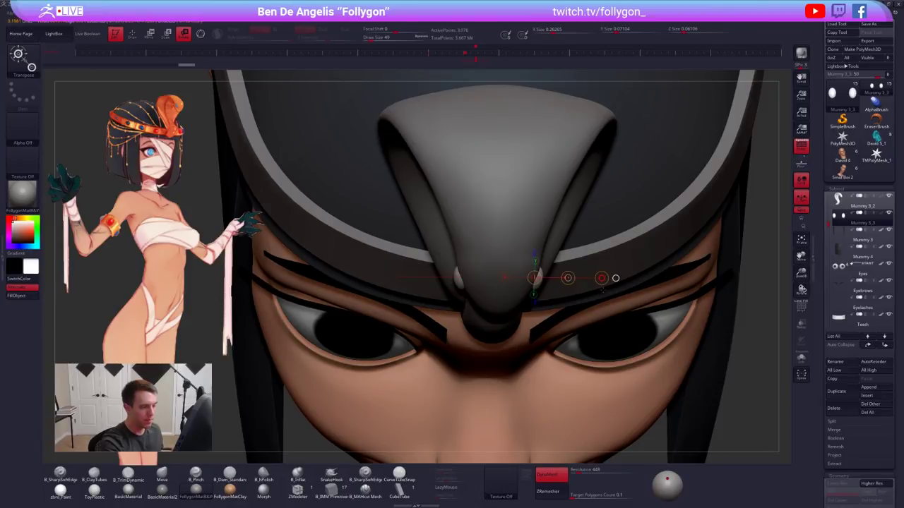
drag(602, 290, 603, 291)
right_drag(603, 291, 602, 251)
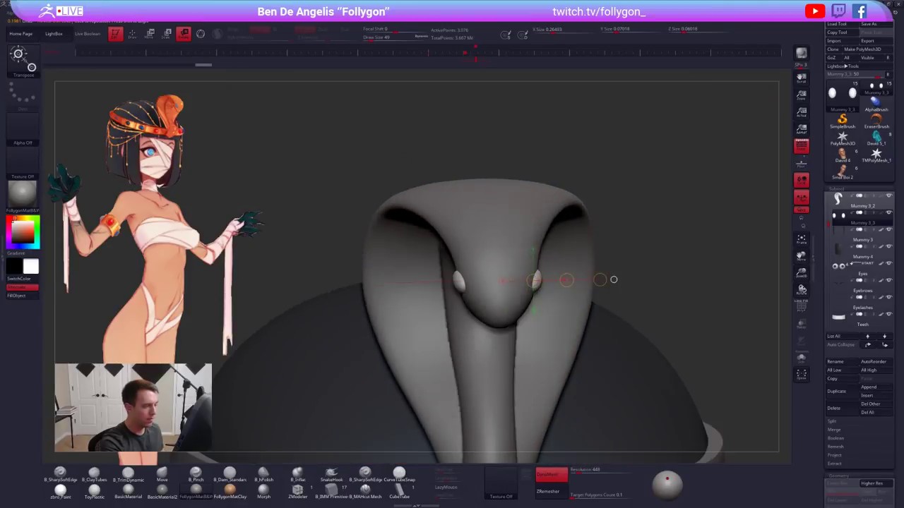
drag(614, 280, 510, 279)
ctrl+right_drag(510, 279, 514, 291)
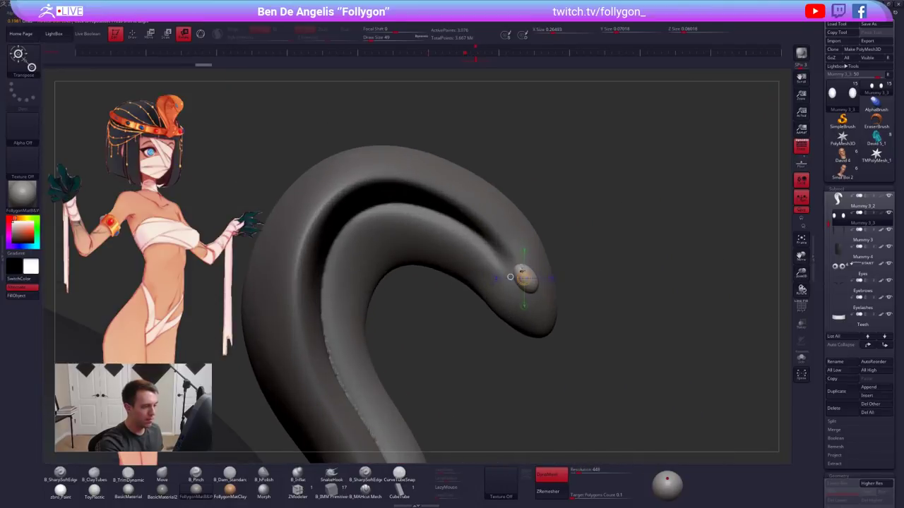
Narrow the eye ovals in profile and shift them slightly up the cobra's head
drag(519, 267, 575, 324)
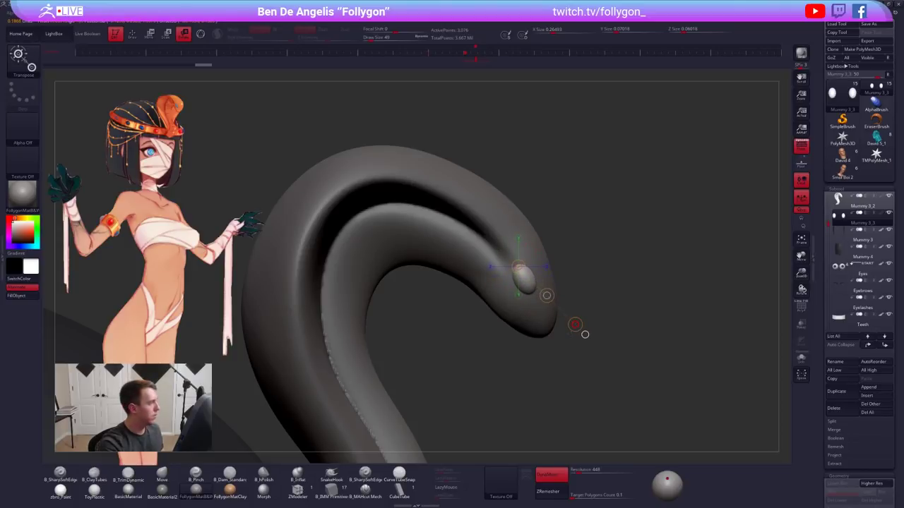
key(w)
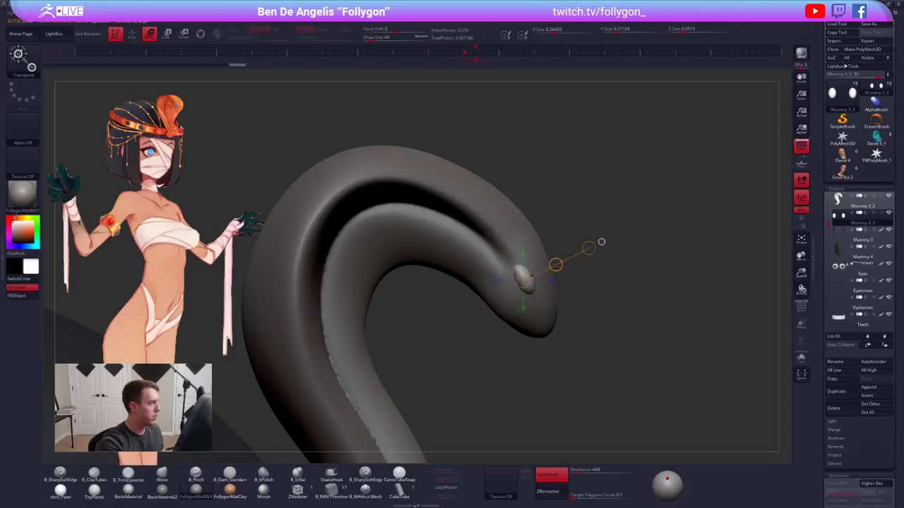
key(q)
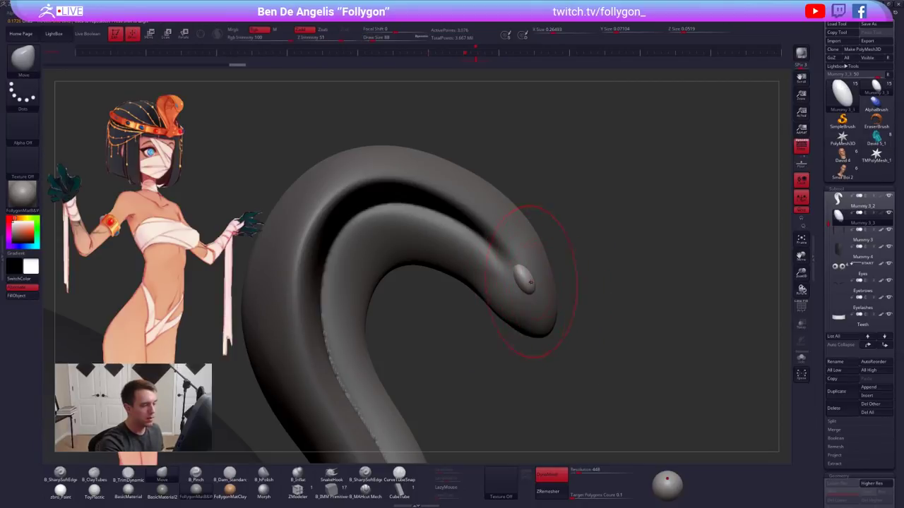
key(w)
drag(529, 291, 530, 336)
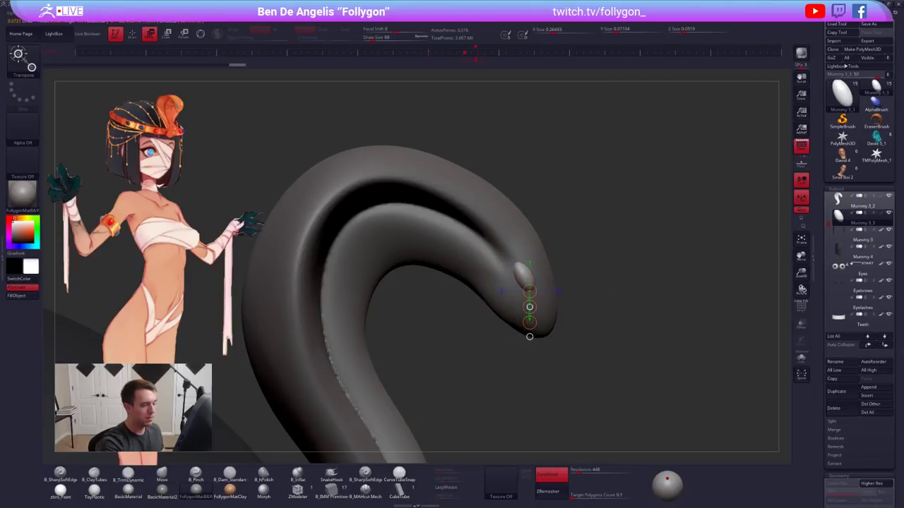
Select the cobra mesh and adjust the tip of its snout with the Move brush, reducing the draw size to 54
key(q)
alt+click(552, 326)
mouse_move(622, 339)
mouse_down()
mouse_move(551, 332)
mouse_move(692, 315)
mouse_up()
key(s)
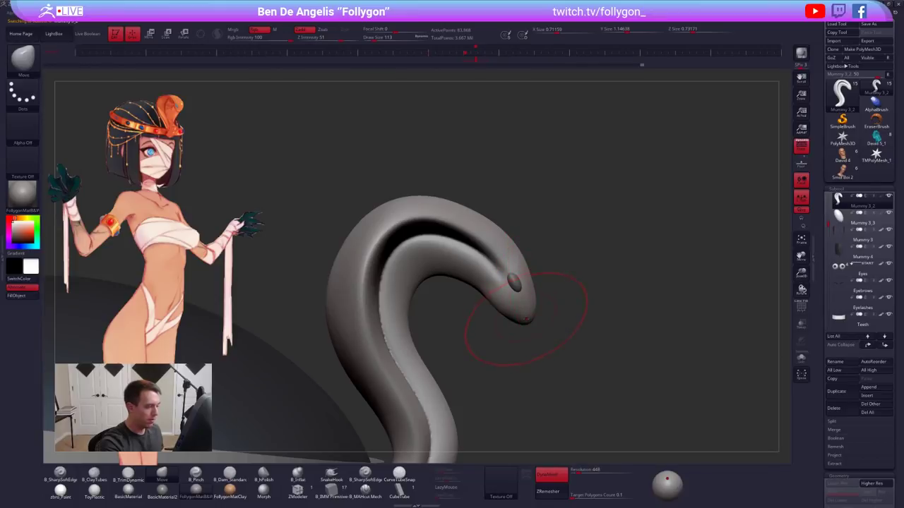
key(space)
mouse_move(528, 317)
mouse_down()
mouse_move(543, 325)
mouse_move(516, 318)
mouse_up()
key(space)
key(space)
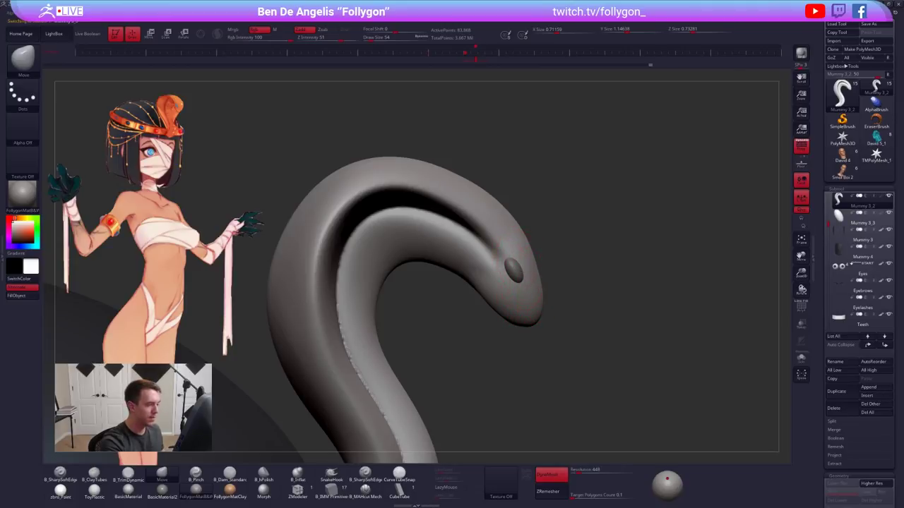
Select the eyes again and rotate them to a slightly more upright angle in profile
alt+click(515, 272)
key(r)
drag(519, 325, 546, 189)
key(q)
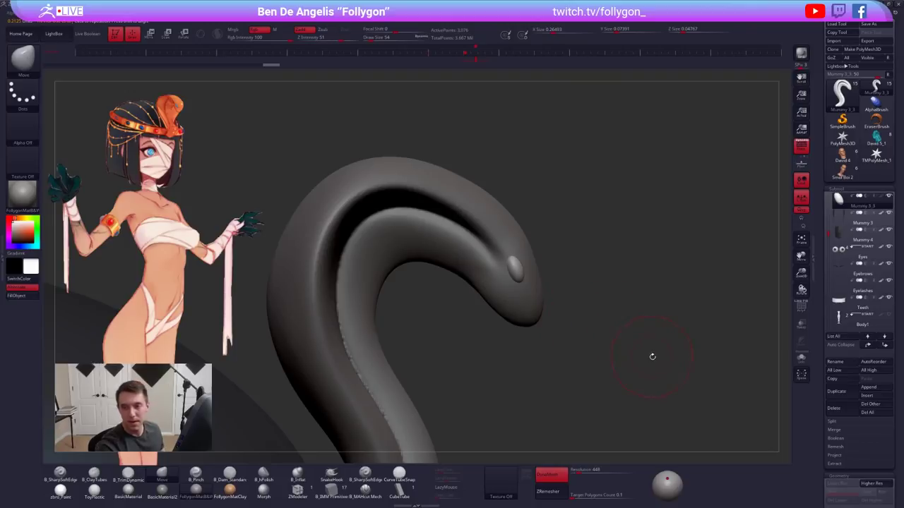
Select the cobra mesh and adjust the shape of its snout with the Move brush
drag(652, 356, 619, 353)
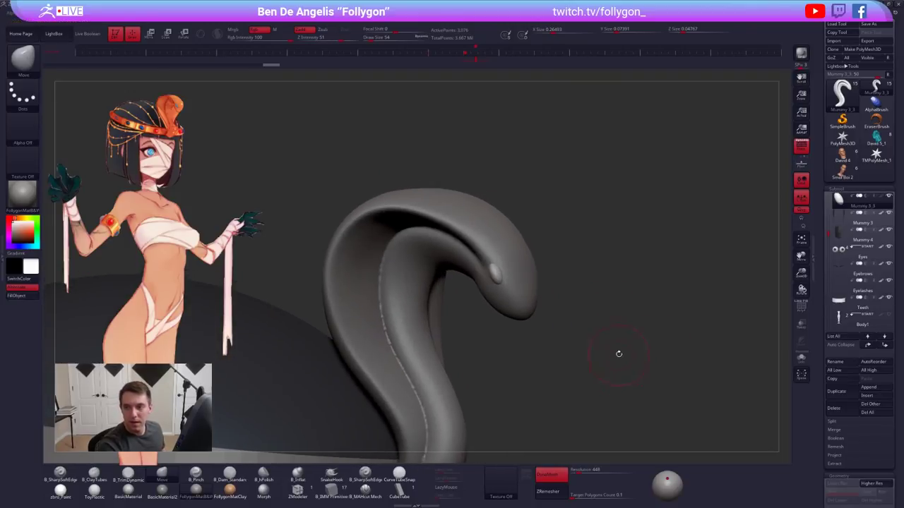
drag(557, 284, 459, 287)
alt+click(537, 288)
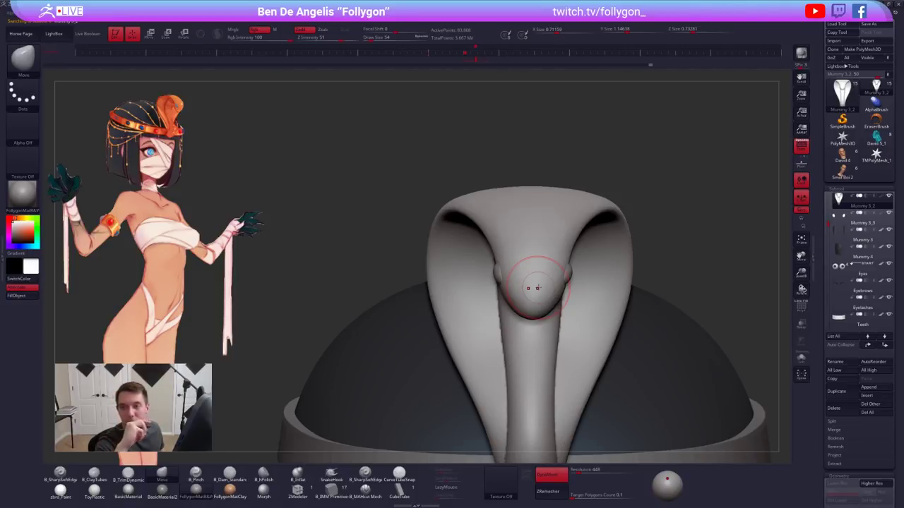
key(space)
drag(551, 266, 544, 266)
mouse_move(639, 259)
mouse_down()
mouse_move(534, 264)
mouse_move(534, 274)
mouse_move(560, 266)
mouse_move(535, 261)
mouse_up()
key(3)
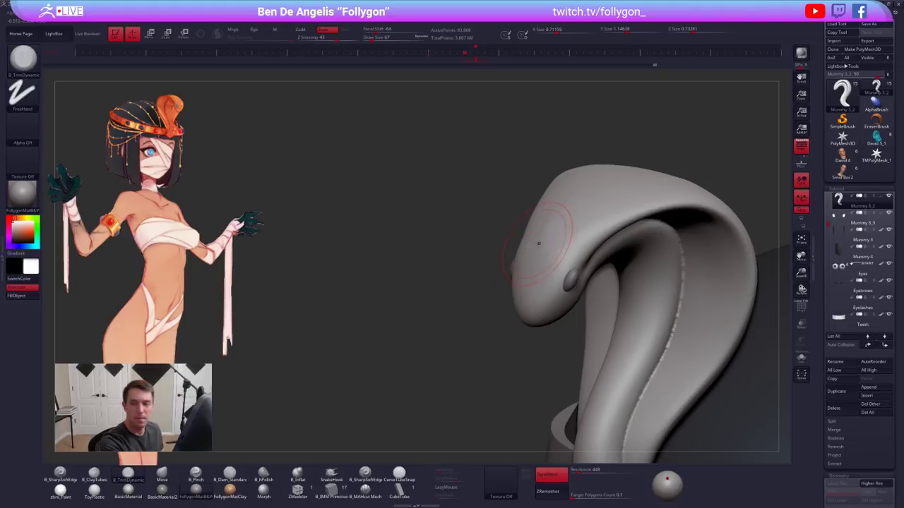
mouse_move(586, 288)
alt+right_down()
mouse_move(549, 263)
mouse_move(682, 349)
mouse_move(682, 367)
mouse_move(650, 338)
alt+right_up()
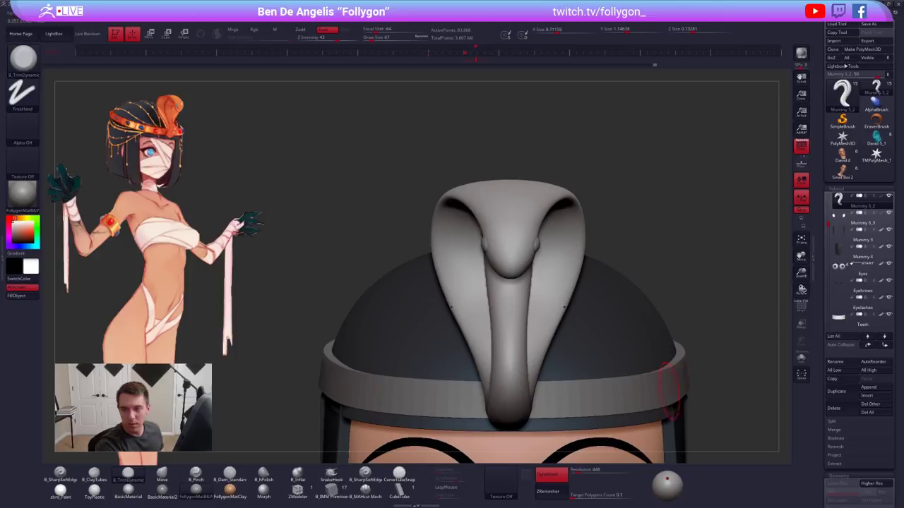
alt+drag(670, 388, 653, 370)
mouse_move(666, 379)
right_down()
mouse_move(681, 373)
mouse_move(666, 355)
mouse_move(567, 295)
mouse_move(549, 247)
right_up()
Isolate the cobra and adjust the sides of its neck with the Move brush
key(alt+s)
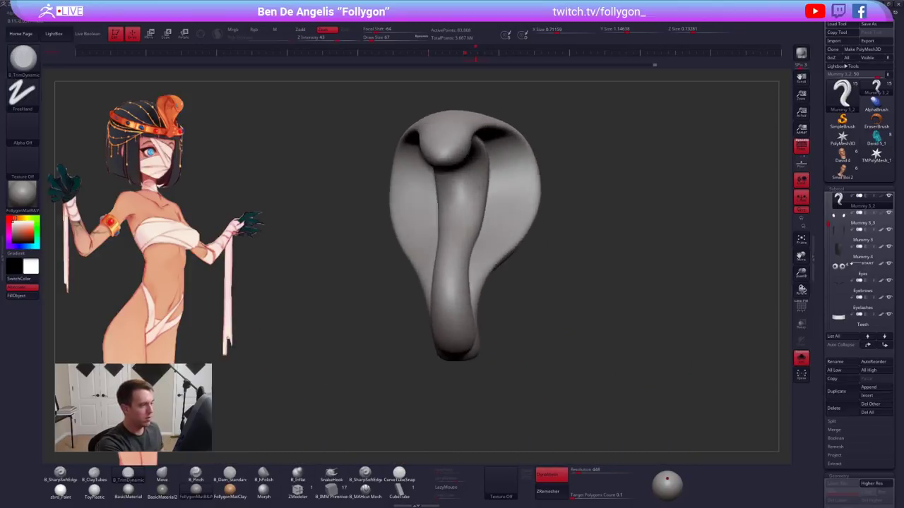
key(b)
key(m)
key(v)
key(space)
drag(485, 199, 489, 199)
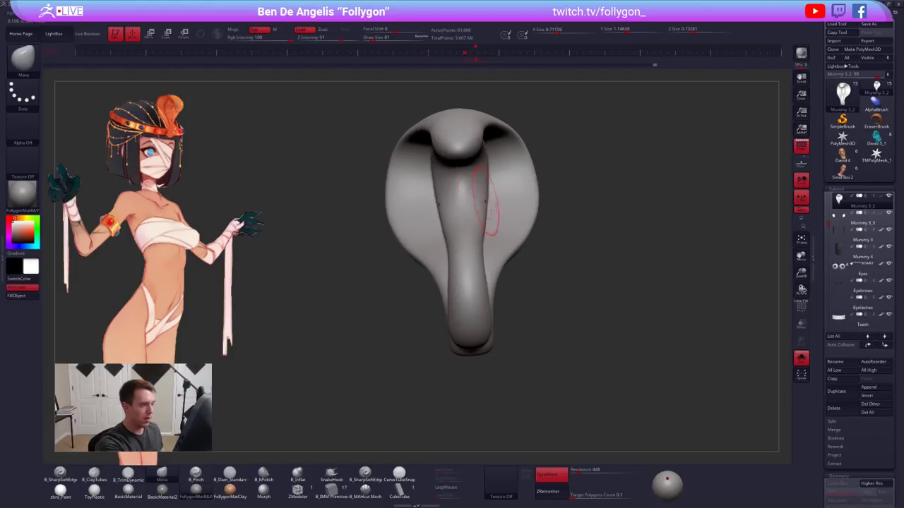
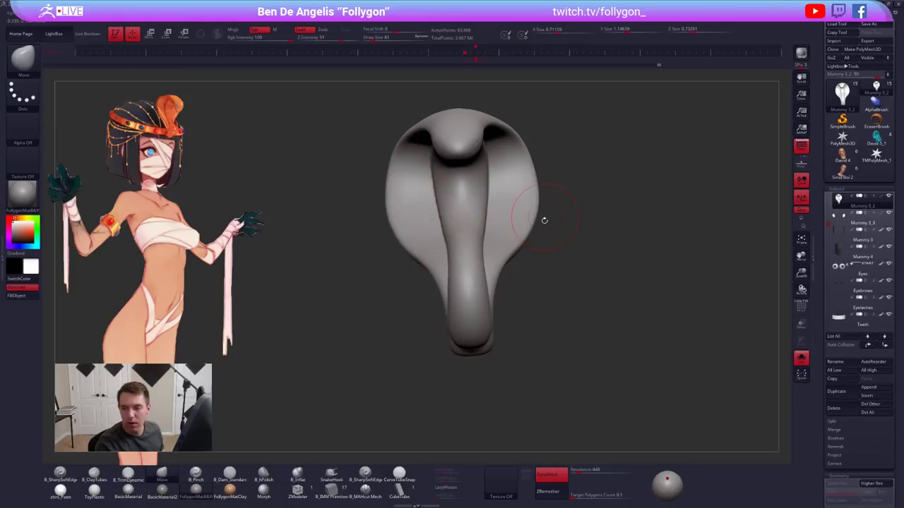
Examine the cobra's polygroups and its fit on the head from front, side and three-quarter views
right_drag(561, 232, 502, 230)
key(alt+s)
key(shift+f)
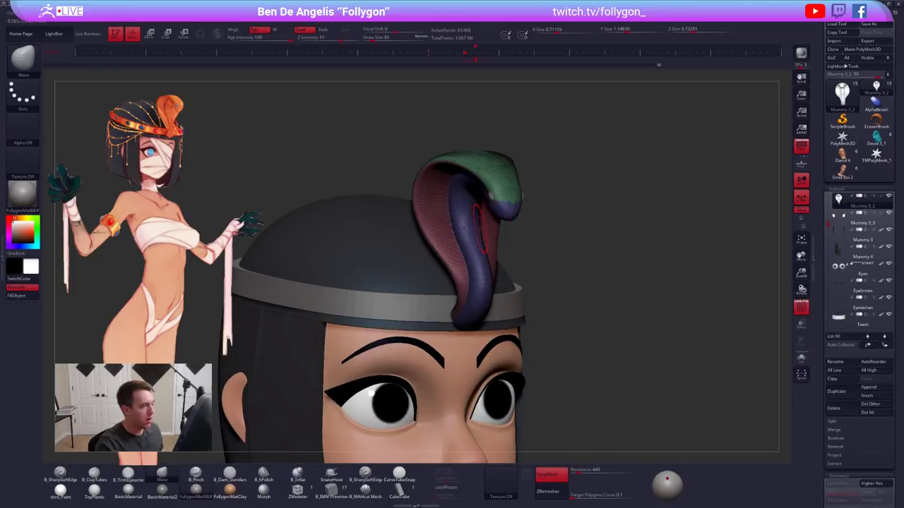
key(space)
drag(514, 200, 507, 200)
mouse_move(508, 201)
right_down()
mouse_move(528, 205)
mouse_move(477, 264)
mouse_move(499, 226)
mouse_move(468, 236)
right_up()
key(shift+f)
alt+click(481, 235)
key(shift+f)
key(shift+f)
alt+right_drag(531, 232, 481, 258)
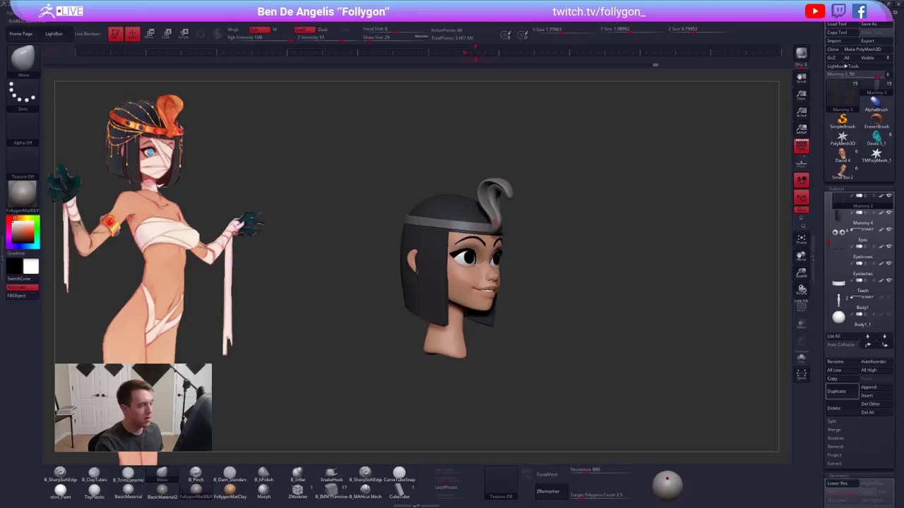
alt+click(496, 223)
alt+right_drag(494, 215, 490, 247)
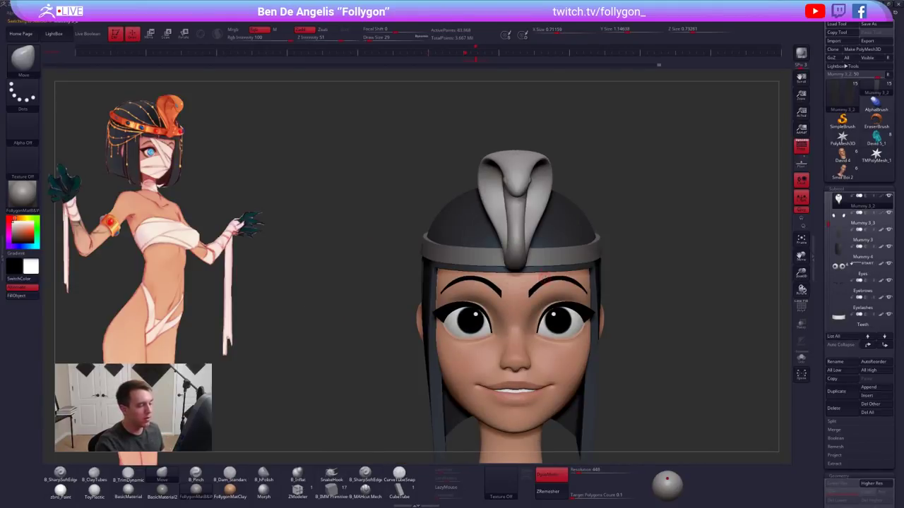
alt+right_drag(544, 278, 495, 276)
Isolate the headband and the cobra in turn and examine the cobra's profile against the head
alt+click(507, 231)
alt+click(455, 209)
key(alt+s)
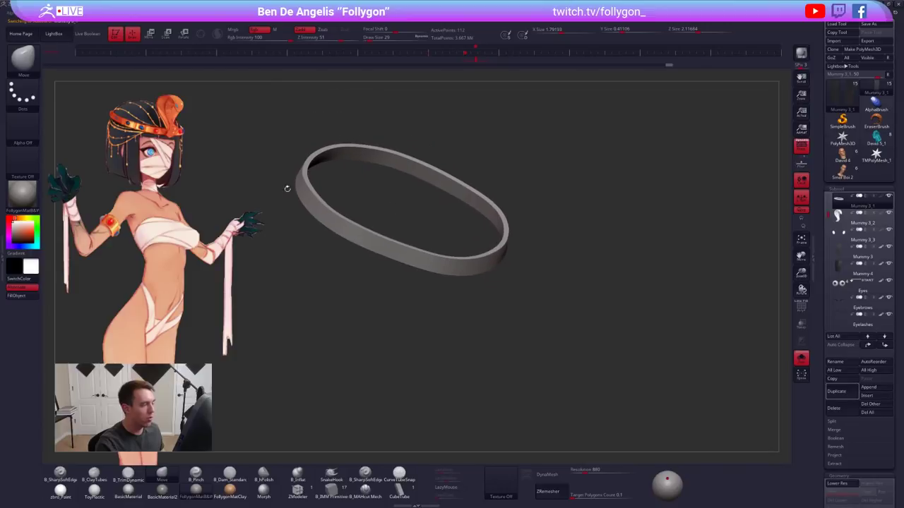
key(alt+s)
right_drag(486, 202, 490, 185)
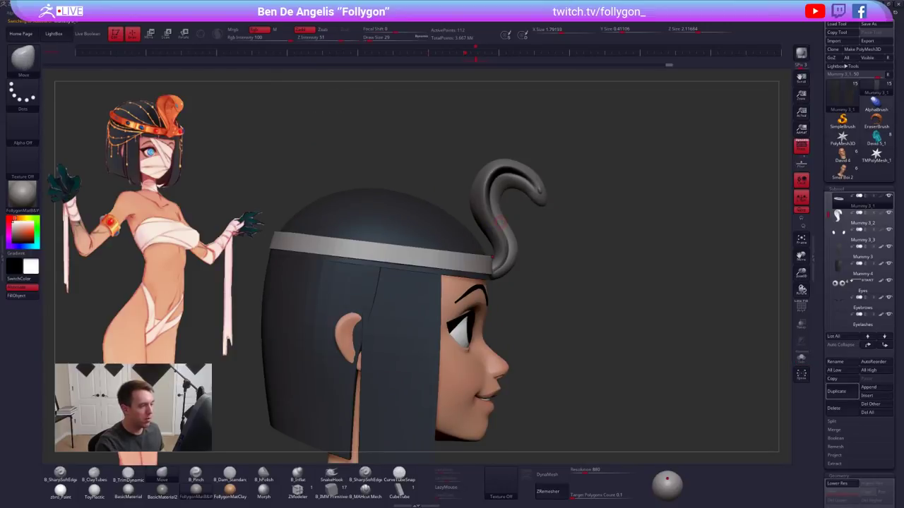
alt+click(488, 225)
key(alt+s)
key(f)
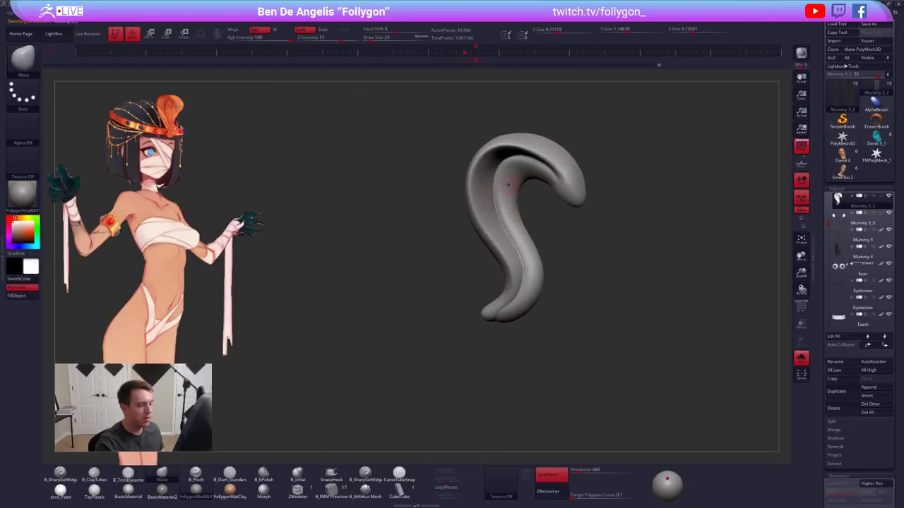
key(shift+f)
key(shift+f)
mouse_move(510, 212)
right_down()
mouse_move(466, 240)
mouse_move(485, 213)
mouse_move(517, 212)
right_up()
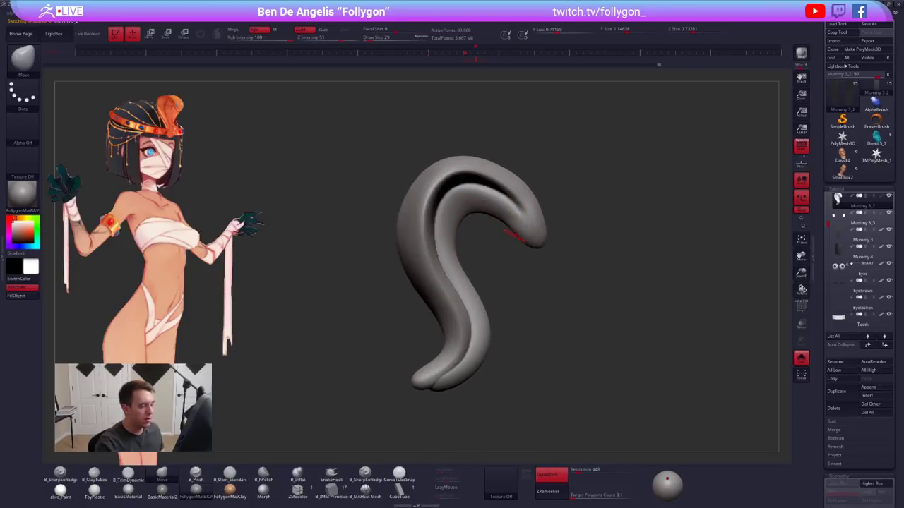
key(alt+s)
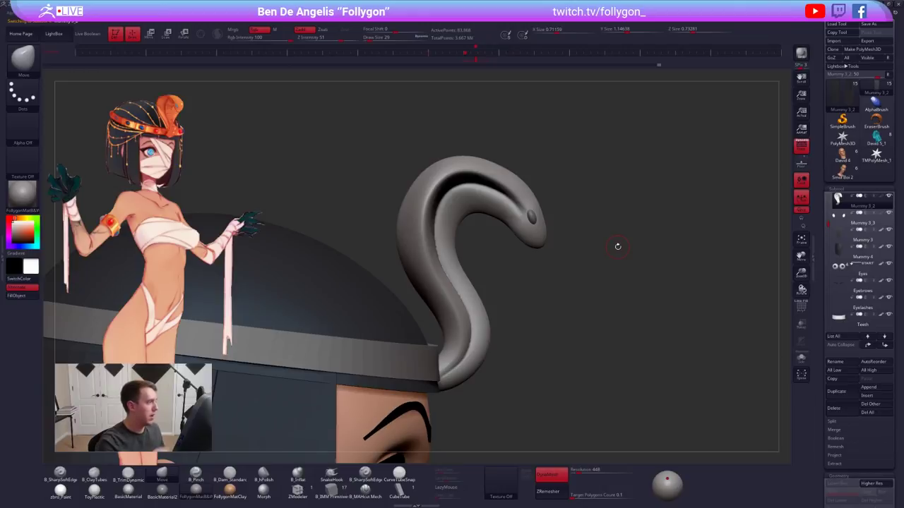
Isolate the cobra and define the jaw edges at both sides of its snout with the Pinch brush
key(bracketright)
key(bracketright)
key(bracketright)
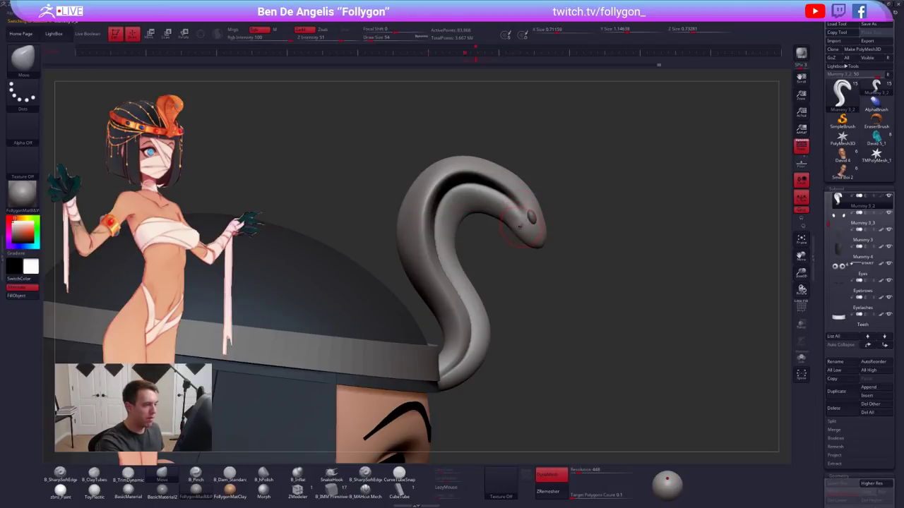
key(alt+s)
mouse_move(525, 216)
ctrl+right_down()
mouse_move(527, 229)
mouse_move(505, 217)
mouse_move(515, 216)
ctrl+right_up()
key(5)
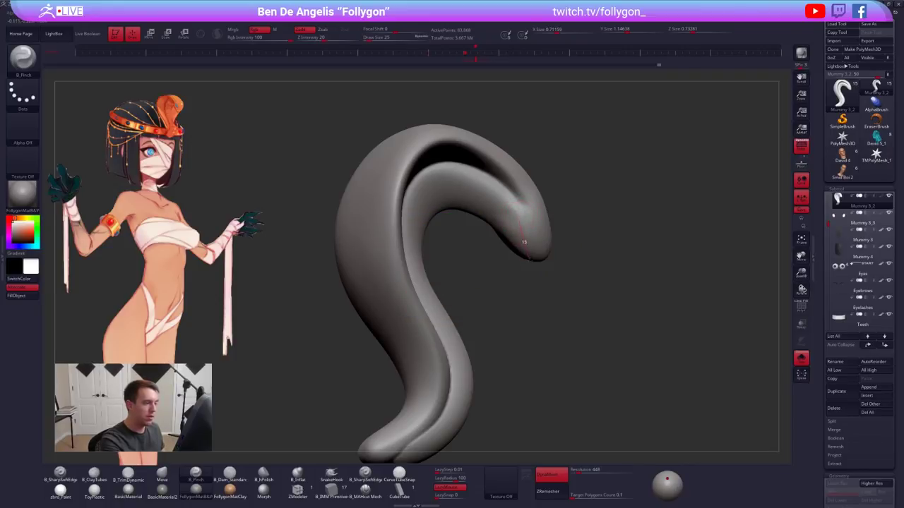
drag(543, 263, 523, 221)
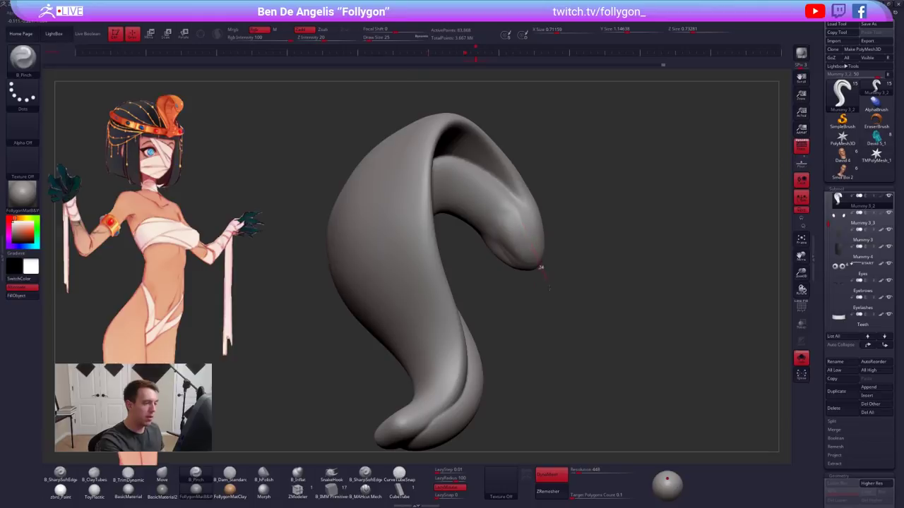
mouse_move(541, 267)
mouse_down()
mouse_move(536, 233)
mouse_move(513, 234)
mouse_move(525, 242)
mouse_move(524, 234)
mouse_up()
key(shift)
right_drag(524, 234, 513, 203)
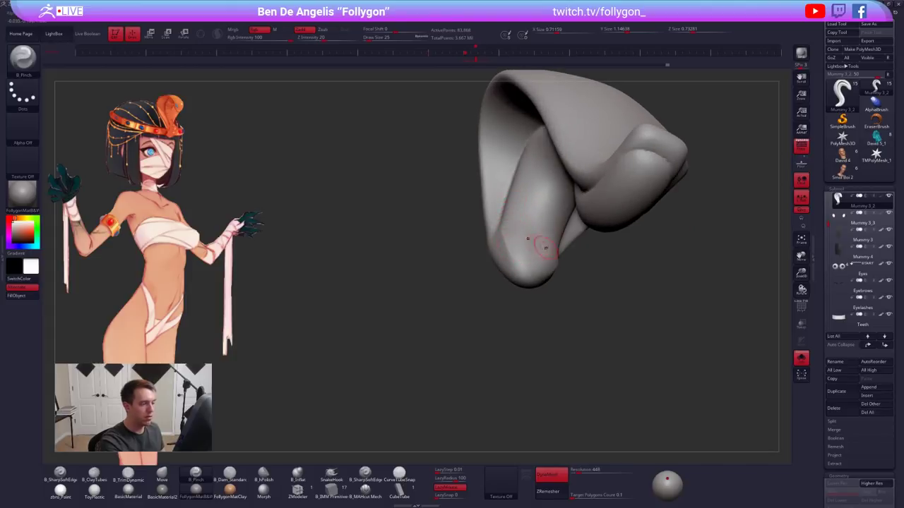
Hide the cobra's lower body, keeping only the head and upper hood displayed
mouse_move(546, 248)
ctrl+right_down()
mouse_move(550, 216)
mouse_move(526, 221)
ctrl+right_up()
mouse_move(595, 233)
ctrl+shift+mouse_down()
mouse_move(542, 222)
mouse_move(511, 290)
ctrl+shift+mouse_up()
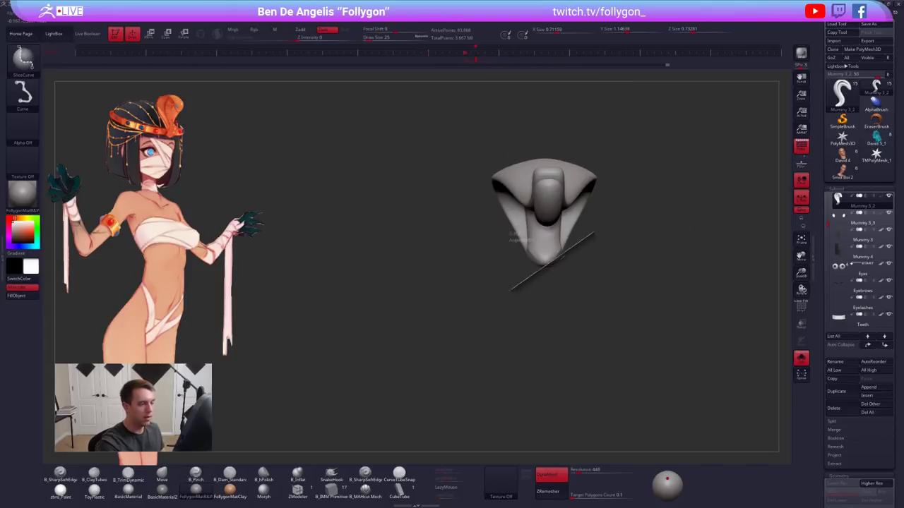
key(ctrl+shift+g)
click(605, 322)
right_drag(605, 310, 593, 268)
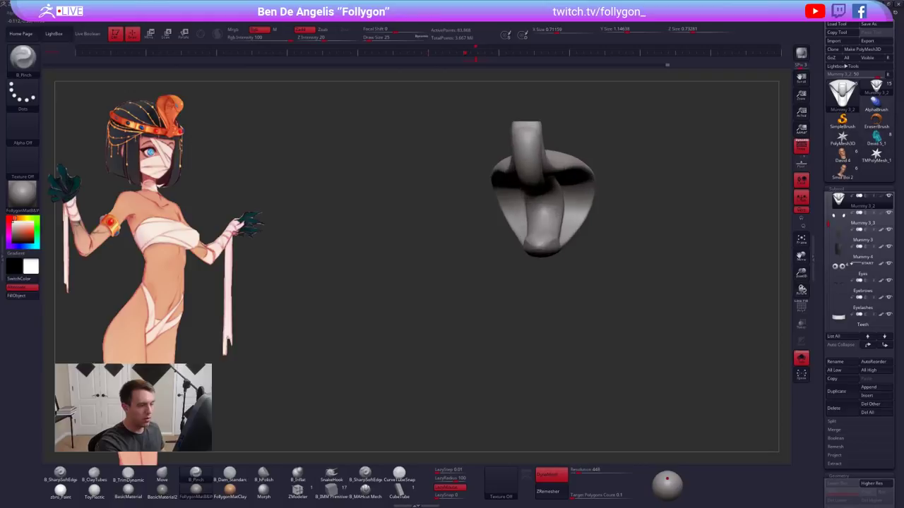
mouse_move(615, 200)
ctrl+shift+mouse_down()
mouse_move(445, 204)
mouse_move(452, 212)
ctrl+shift+mouse_up()
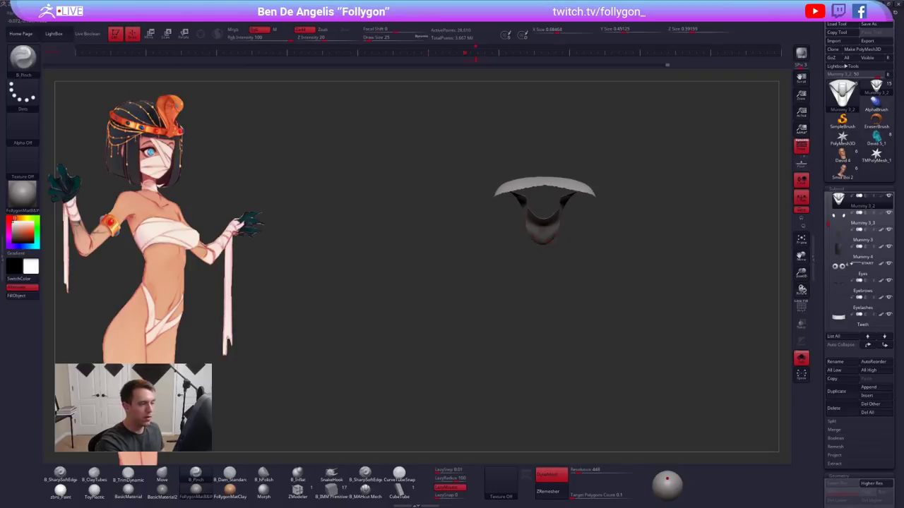
ctrl+right_drag(553, 239, 554, 262)
right_drag(554, 261, 558, 212)
Reshape the underside of the cobra's snout with the Move brush and smooth the side of the jaw
key(b)
key(m)
key(v)
key(space)
drag(545, 229, 551, 229)
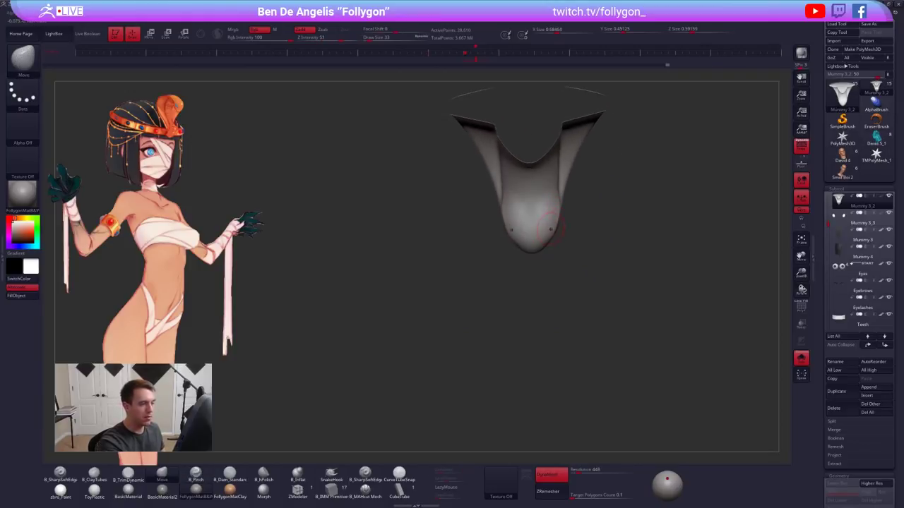
key(space)
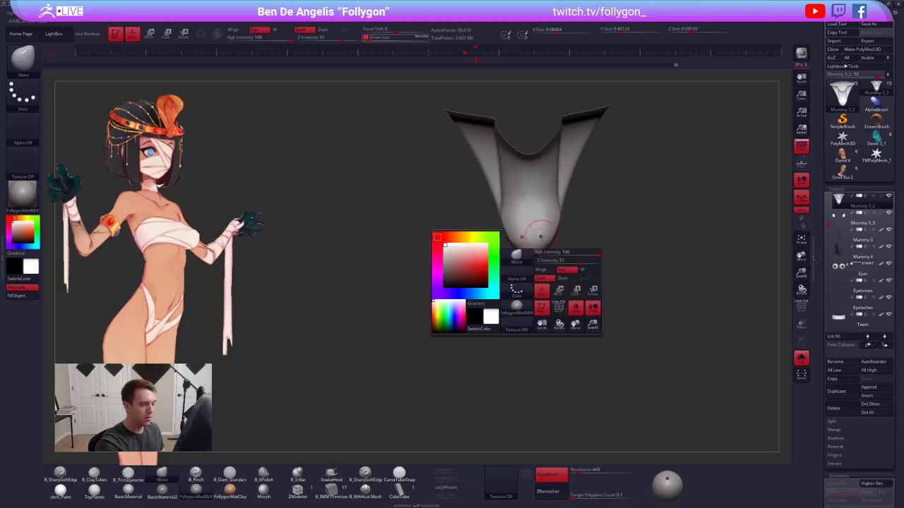
key(space)
drag(535, 247, 538, 247)
mouse_move(538, 247)
right_down()
mouse_move(557, 213)
mouse_move(548, 236)
right_up()
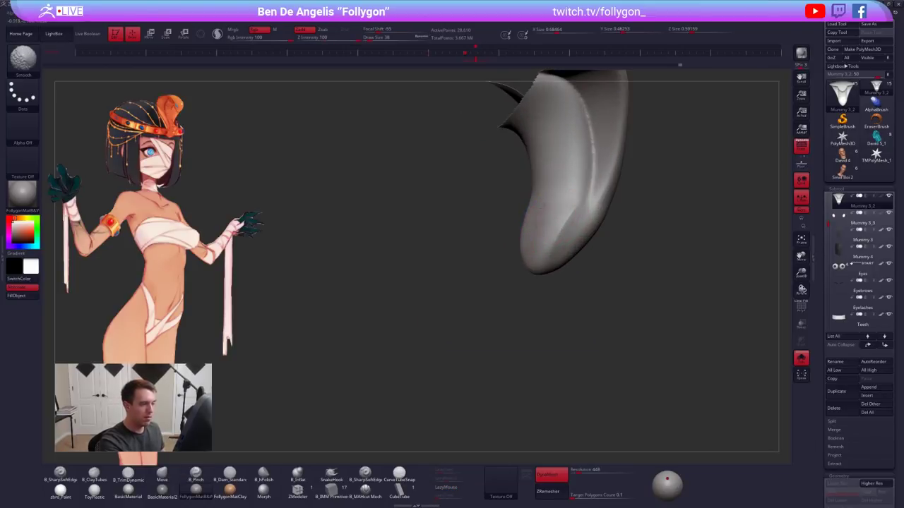
shift+drag(549, 233, 573, 210)
Sharpen the ridge along the cobra's lower jaw with the Pinch brush at a draw size of 18
key(space)
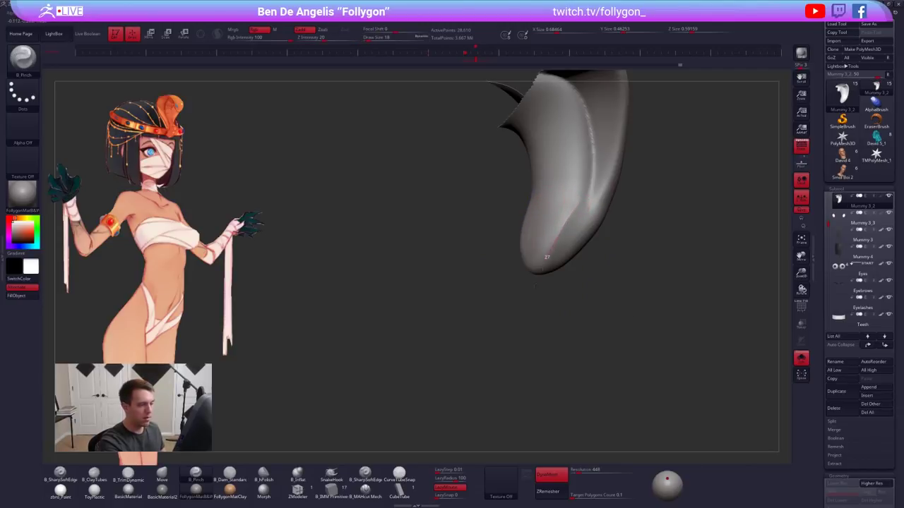
drag(546, 257, 535, 285)
right_drag(535, 285, 563, 227)
drag(519, 272, 571, 257)
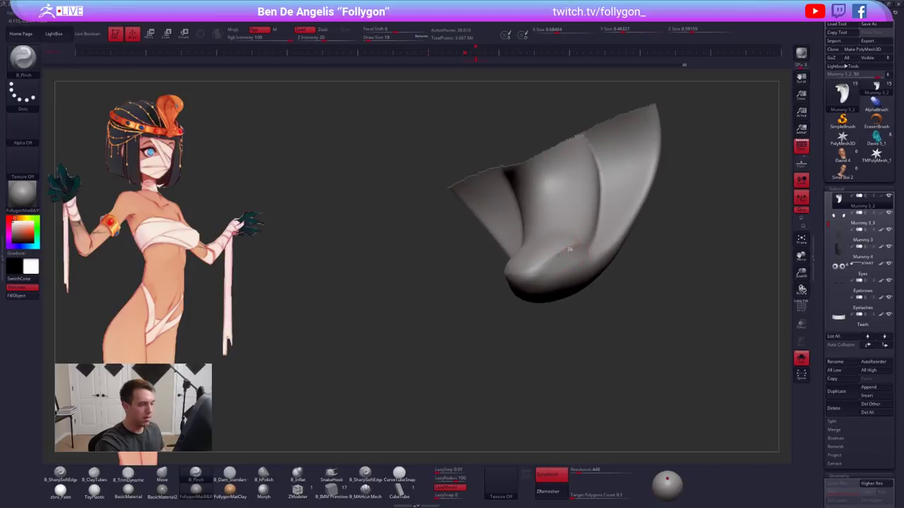
mouse_move(436, 303)
mouse_down()
mouse_move(558, 315)
mouse_move(545, 307)
mouse_move(559, 265)
mouse_up()
Adjust the tip of the cobra's snout in side view with the Move brush at a draw size of 54
key(shift+s)
key(s)
key(b)
key(m)
key(v)
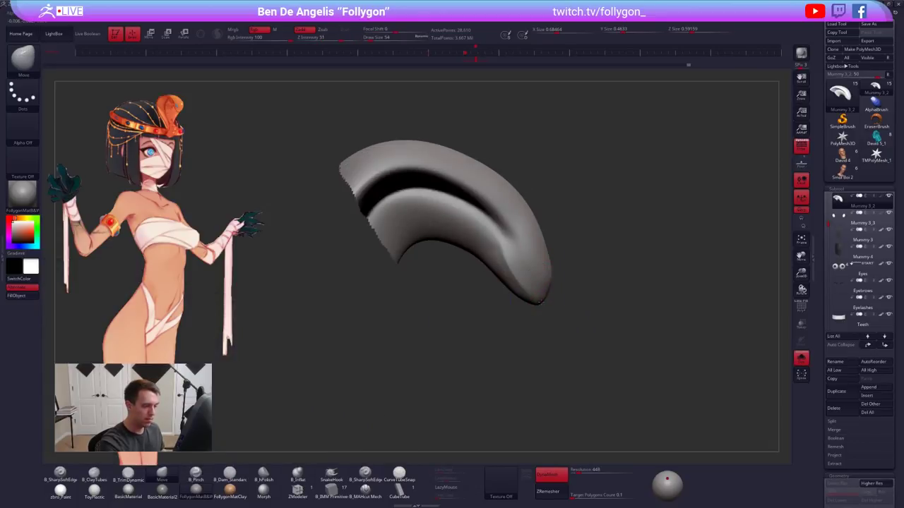
key(space)
drag(573, 303, 538, 241)
Flatten the underside of the snout with TrimDynamic and tighten its edges with the Pinch brush
key(b)
key(t)
key(d)
key(shift)
key(b)
key(p)
key(i)
drag(566, 323, 524, 288)
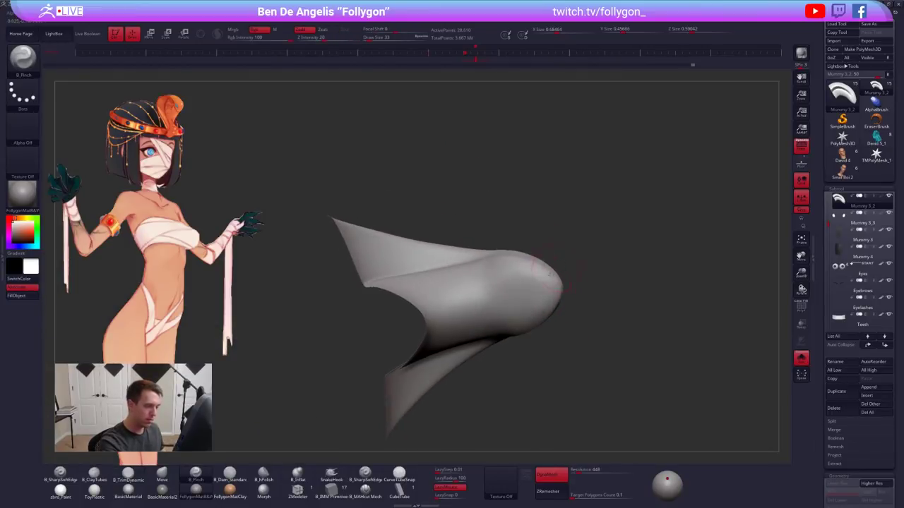
Flip the visible mesh's normals and refine the underside of the snout with TrimDynamic and smoothing
key(b)
key(t)
key(d)
mouse_move(562, 332)
mouse_down()
mouse_move(534, 358)
mouse_move(545, 292)
mouse_up()
key(space)
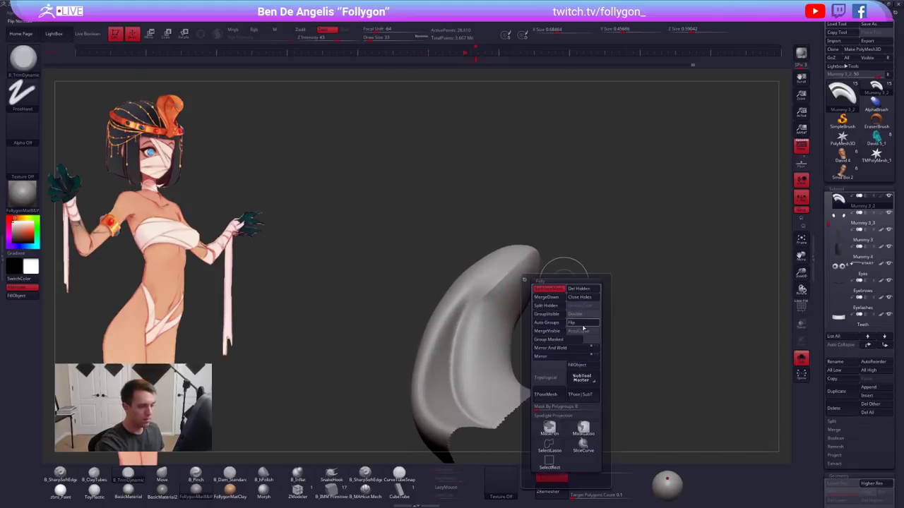
click(585, 326)
drag(600, 246, 542, 271)
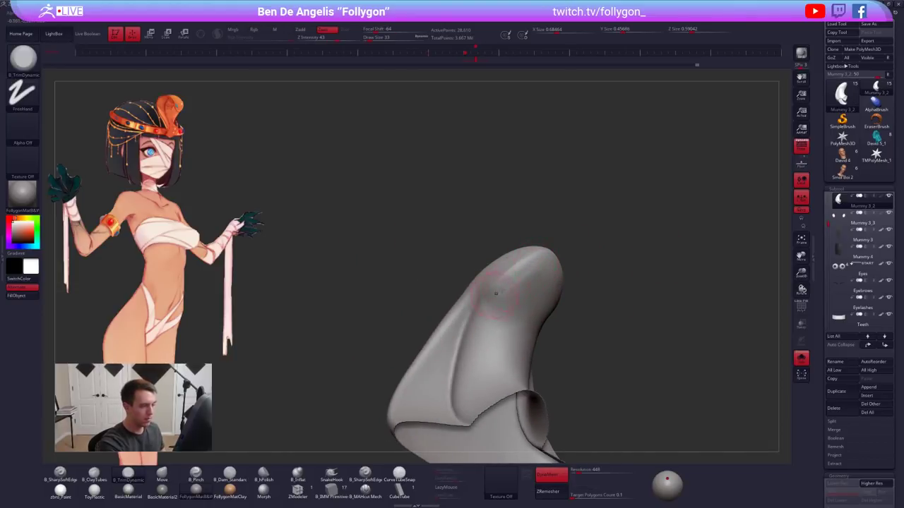
shift+drag(527, 280, 519, 286)
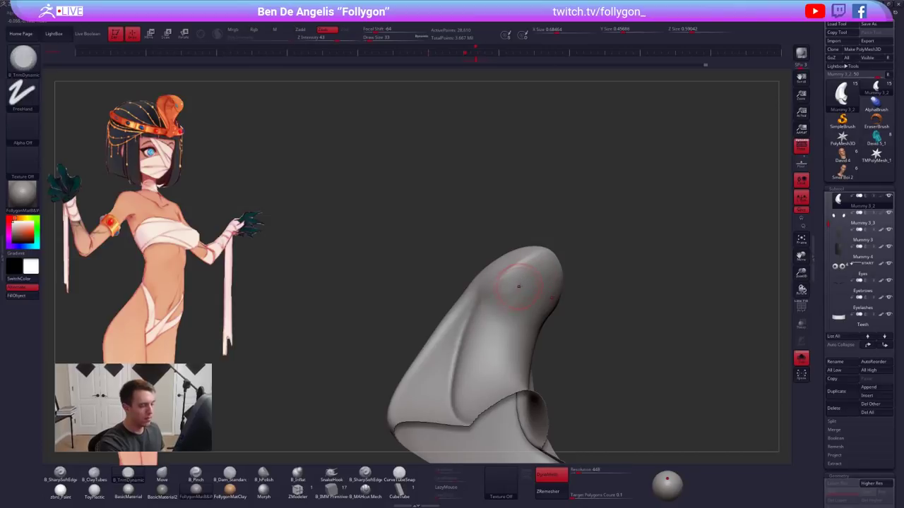
Crease the edge of the jaw around the snout's underside with the Pinch brush
key(b)
key(p)
key(i)
drag(573, 304, 521, 294)
drag(530, 258, 476, 267)
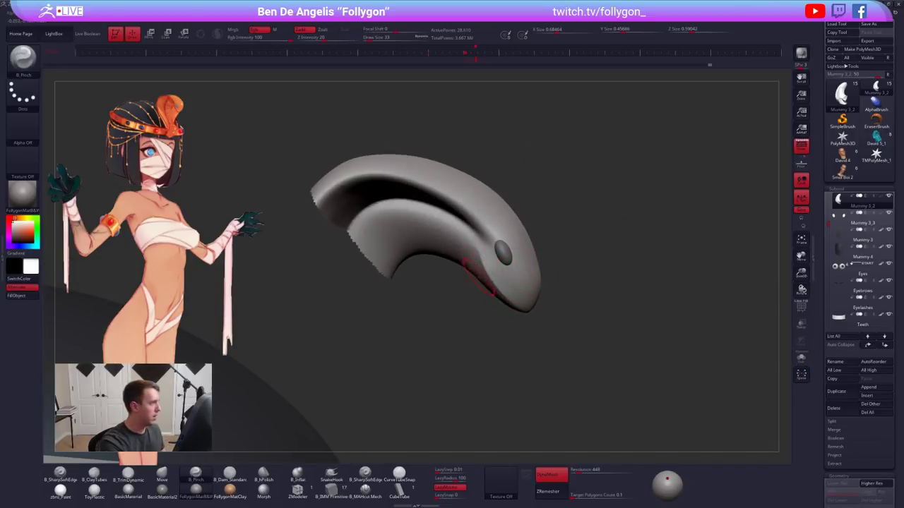
Adjust the jaw corner below the cobra's eye with the Move brush and smooth it
key(b)
key(m)
key(v)
key(s)
click(486, 268)
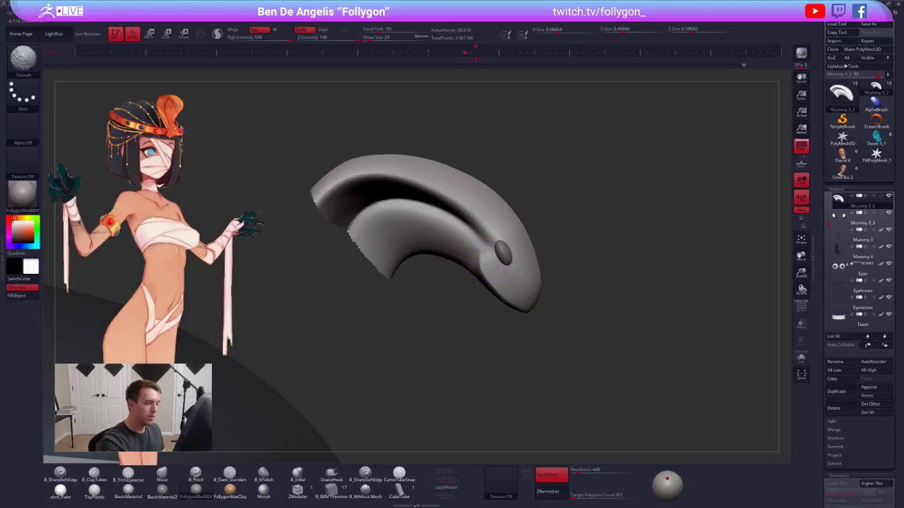
shift+drag(485, 258, 489, 267)
Unhide the rest of the cobra mesh and display it together with the headdress
mouse_move(493, 272)
right_down()
mouse_move(475, 254)
mouse_move(557, 291)
right_up()
key(alt+s)
ctrl+shift+click(558, 293)
key(alt+s)
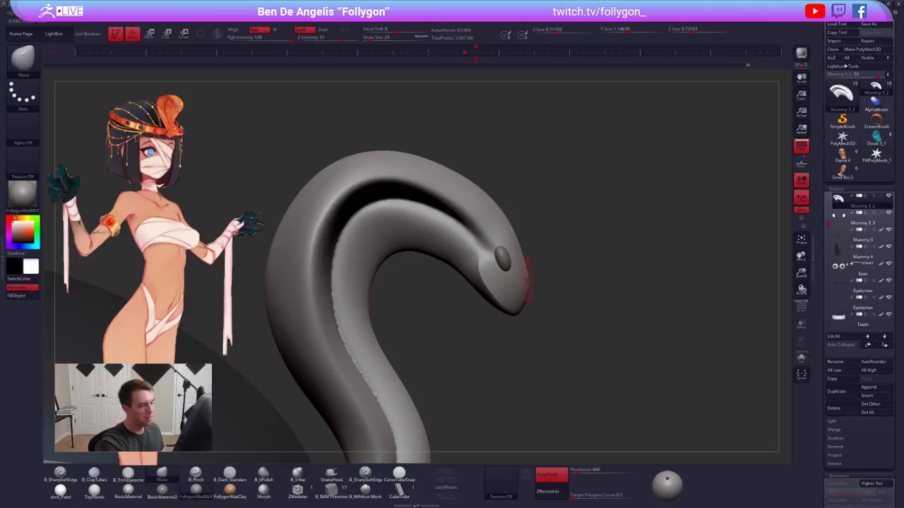
Isolate the cobra and build up the top of its snout with the ClayTubes brush
right_drag(609, 281, 570, 284)
key(space)
drag(573, 281, 616, 279)
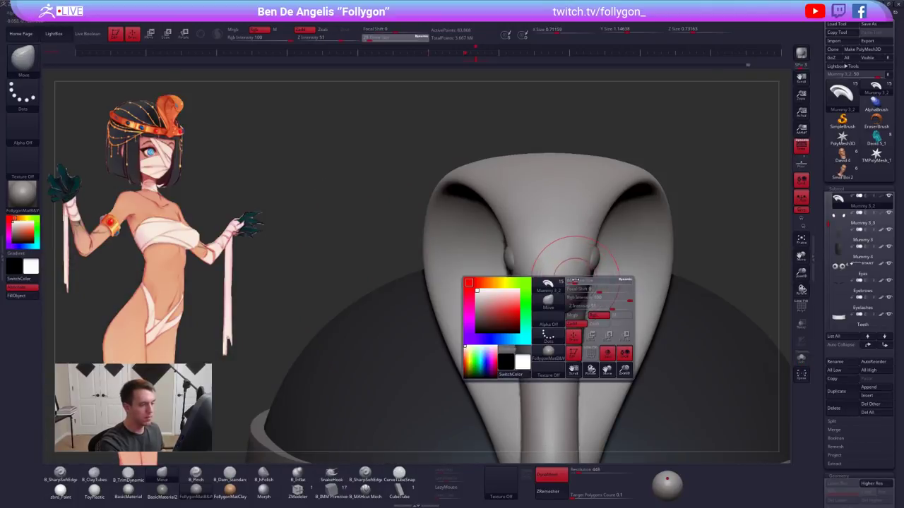
mouse_move(570, 274)
right_down()
mouse_move(585, 273)
mouse_move(542, 253)
mouse_move(564, 244)
right_up()
key(alt+s)
key(2)
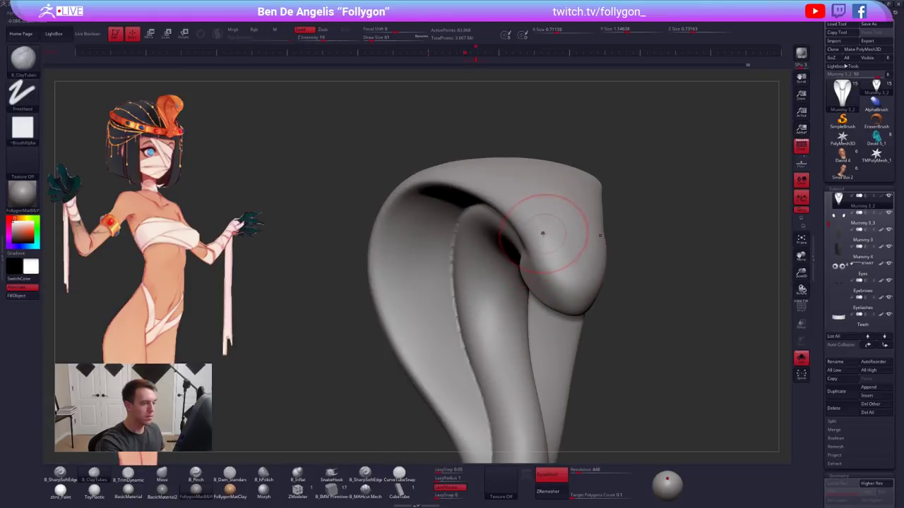
drag(542, 234, 538, 269)
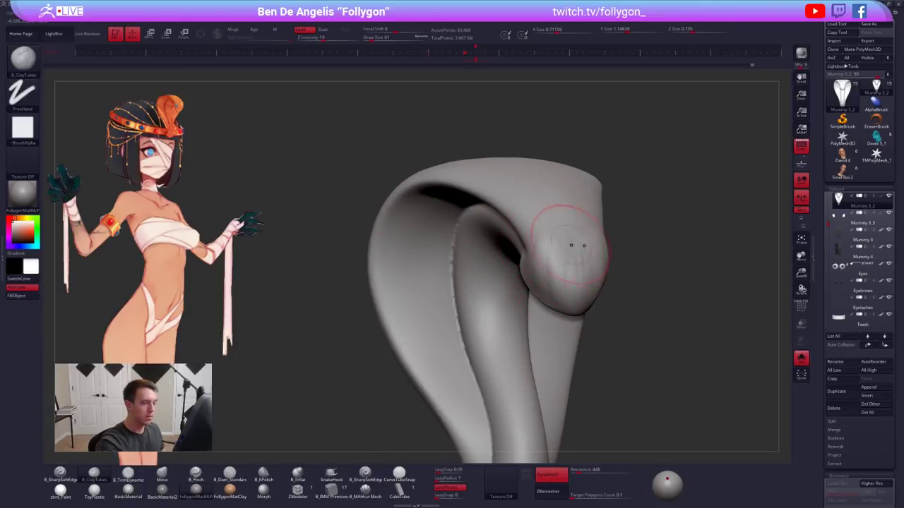
Show the headdress again and refine the surface of the cobra's snout with the TrimDynamic brush and smoothing
key(alt+s)
shift+right_drag(579, 258, 583, 257)
key(space)
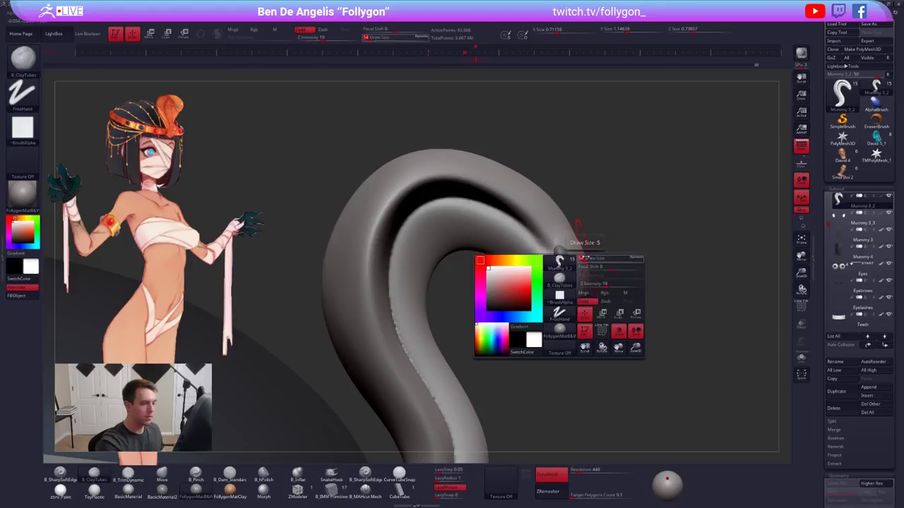
drag(583, 251, 578, 252)
mouse_move(582, 254)
right_down()
mouse_move(576, 279)
mouse_move(571, 268)
mouse_move(597, 315)
mouse_move(545, 305)
mouse_move(552, 327)
right_up()
key(b)
key(t)
key(d)
key(shift)
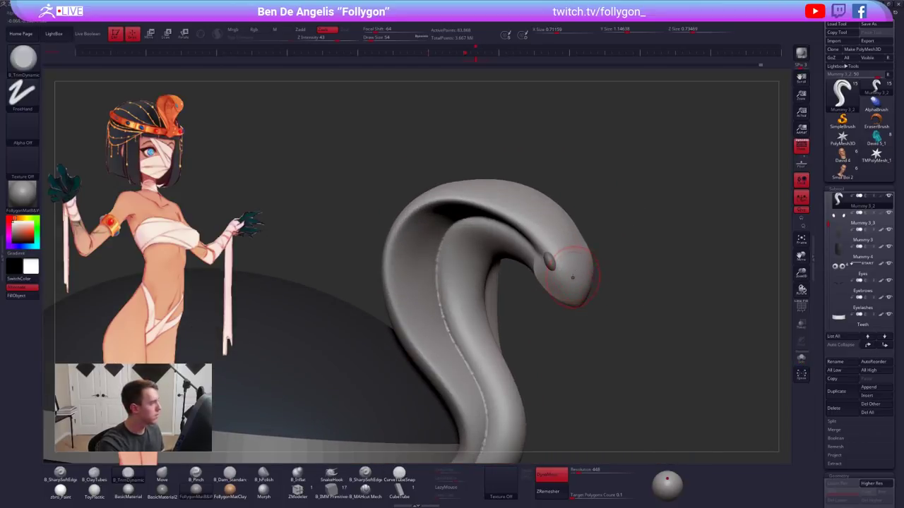
Mask everything but the cobra's head, rotate the head slightly with Transpose around the eye area, and clear the mask
mouse_move(556, 255)
ctrl+right_down()
mouse_move(562, 284)
mouse_move(591, 262)
mouse_move(595, 274)
ctrl+right_up()
key(b)
key(m)
key(v)
key(bracketright)
mouse_move(597, 314)
right_down()
mouse_move(601, 291)
mouse_move(571, 306)
right_up()
mouse_move(525, 300)
ctrl+mouse_down()
mouse_move(640, 307)
mouse_move(547, 333)
ctrl+mouse_up()
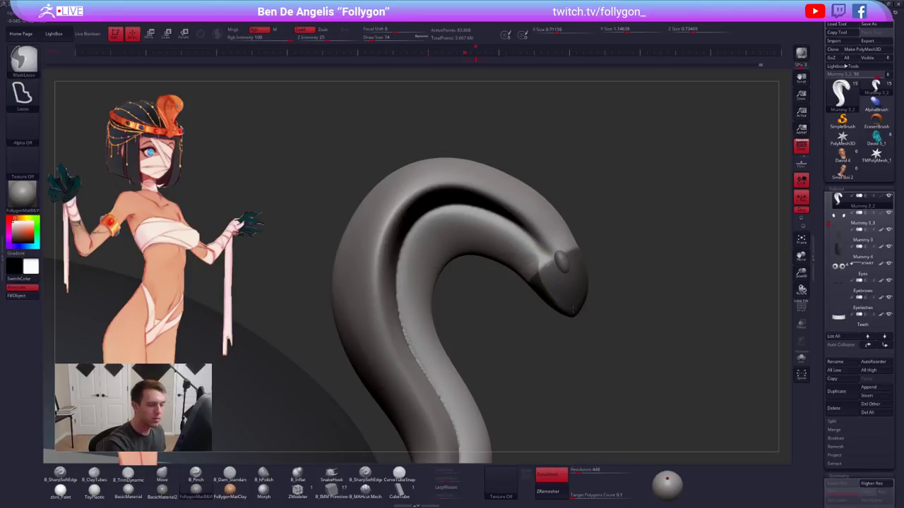
ctrl+click(586, 303)
key(w)
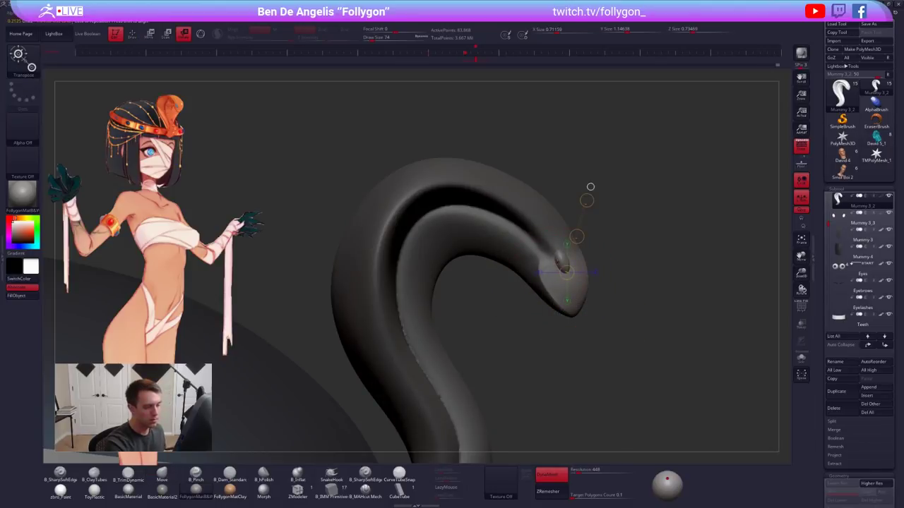
drag(552, 259, 611, 341)
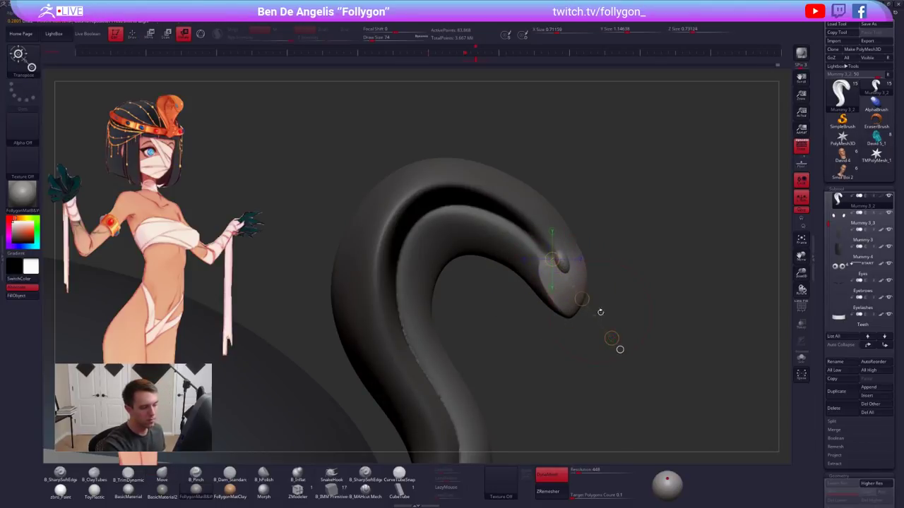
key(q)
mouse_move(607, 296)
ctrl+mouse_down()
mouse_move(579, 239)
mouse_move(480, 251)
ctrl+mouse_up()
Isolate the cobra and mask its hood, leaving the belly strip and the front of the head unmasked
key(space)
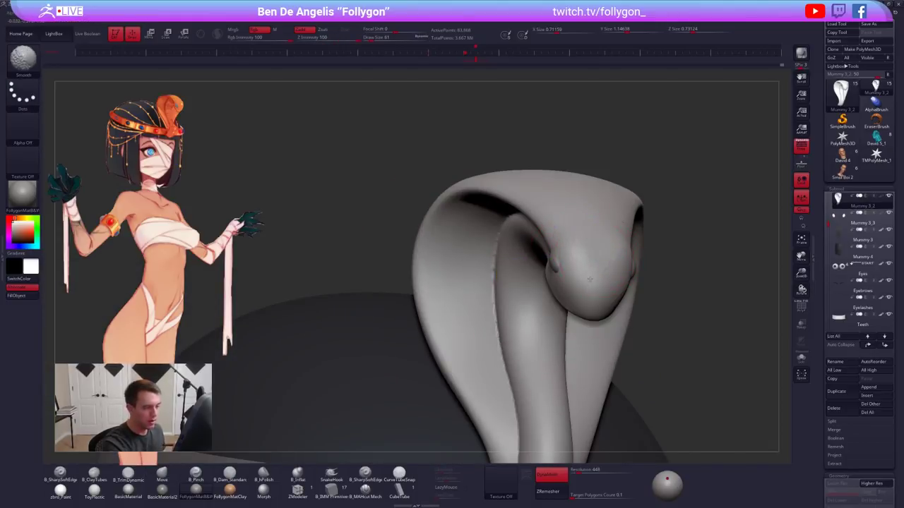
key(space)
key(alt+s)
alt+drag(595, 283, 586, 311)
key(shift+f)
drag(519, 311, 622, 250)
key(shift+f)
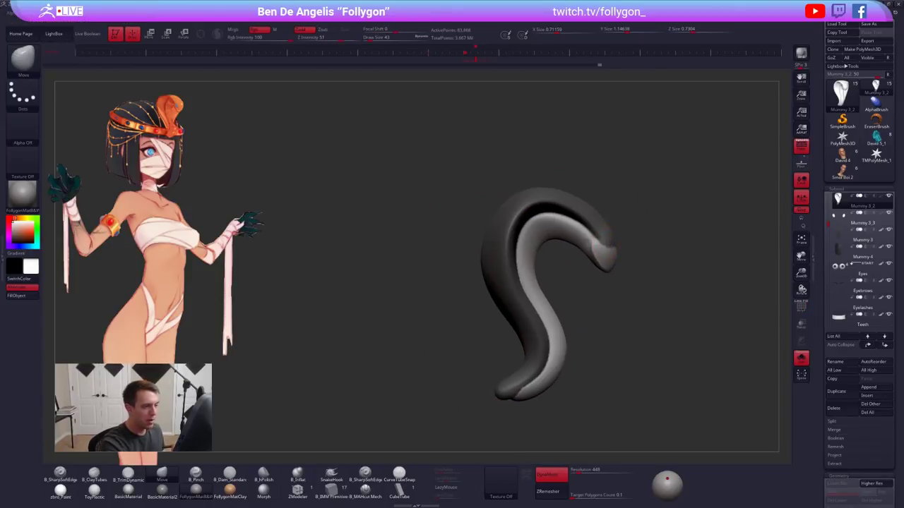
key(f)
drag(583, 286, 543, 303)
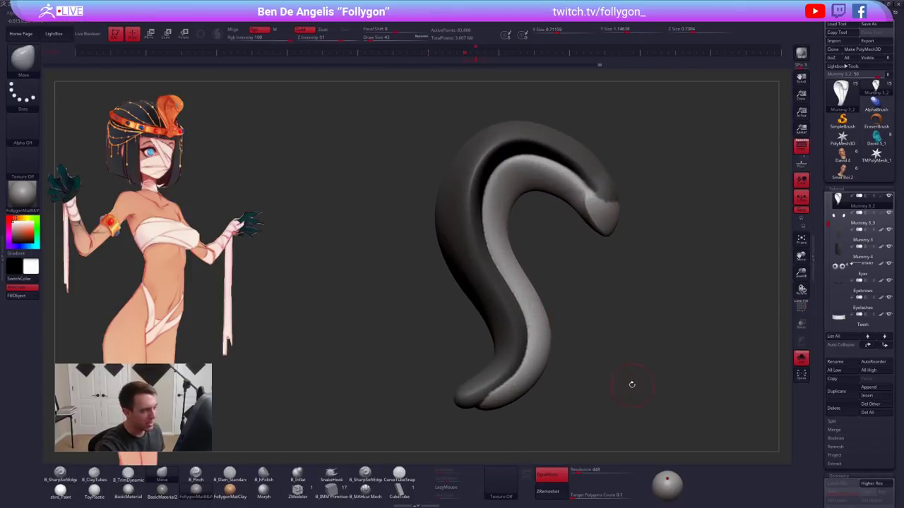
key(shift+f)
key(shift+f)
alt+drag(614, 298, 612, 332)
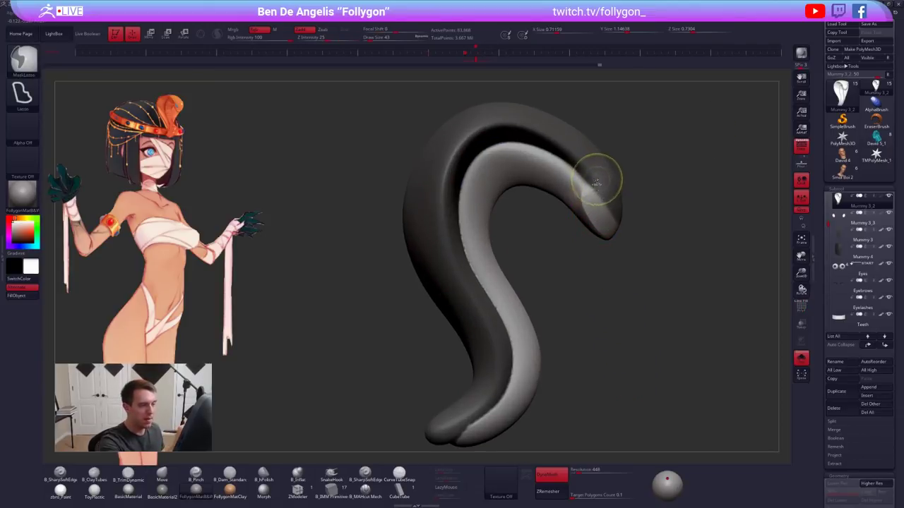
Extend the mask over the upper part of the cobra's head and merge the visible mesh into one polygroup
ctrl+drag(588, 177, 719, 188)
alt+drag(638, 267, 635, 234)
key(shift+f)
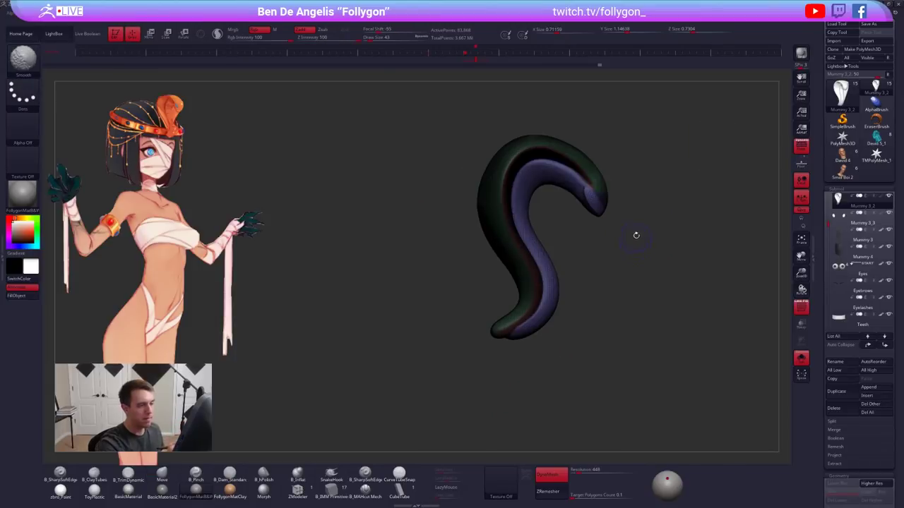
key(ctrl+space)
click(638, 258)
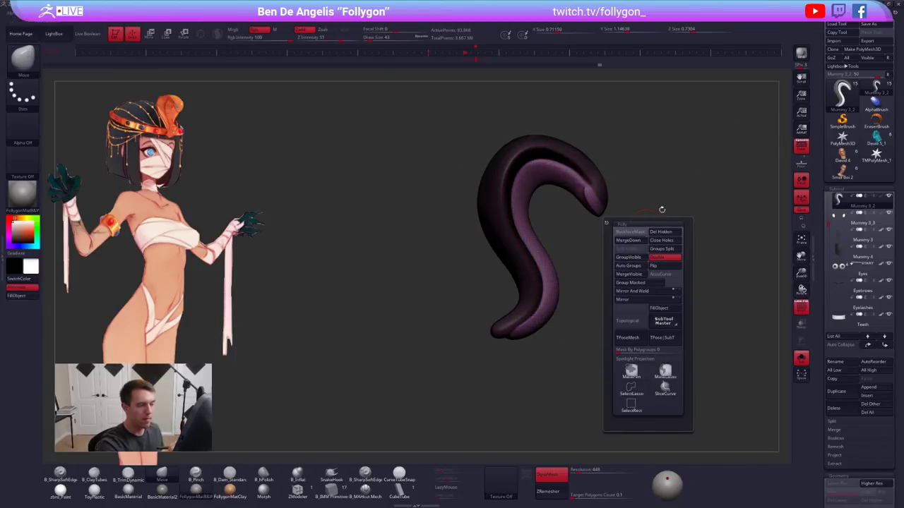
Try to turn the masked hood and upper head into a separate polygroup
key(ctrl+w)
alt+drag(662, 218, 598, 206)
key(shift+f)
key(shift+f)
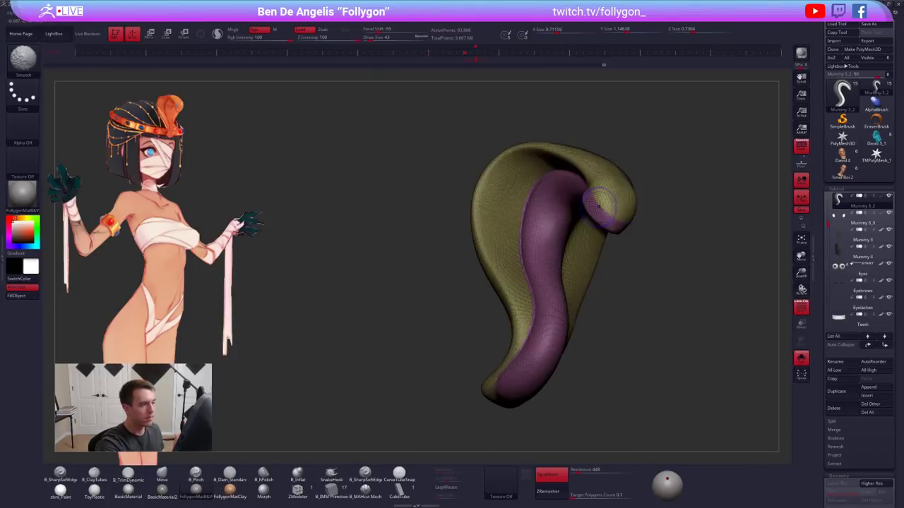
drag(621, 275, 623, 186)
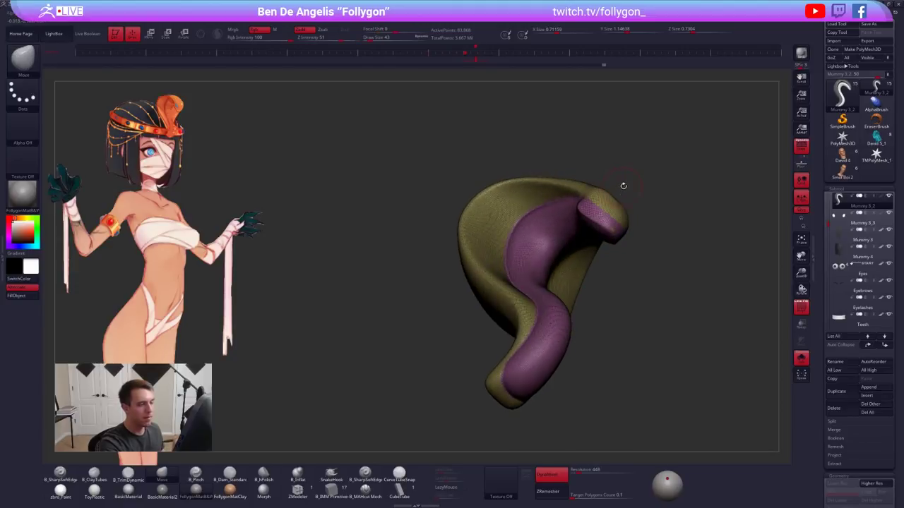
key(ctrl+z)
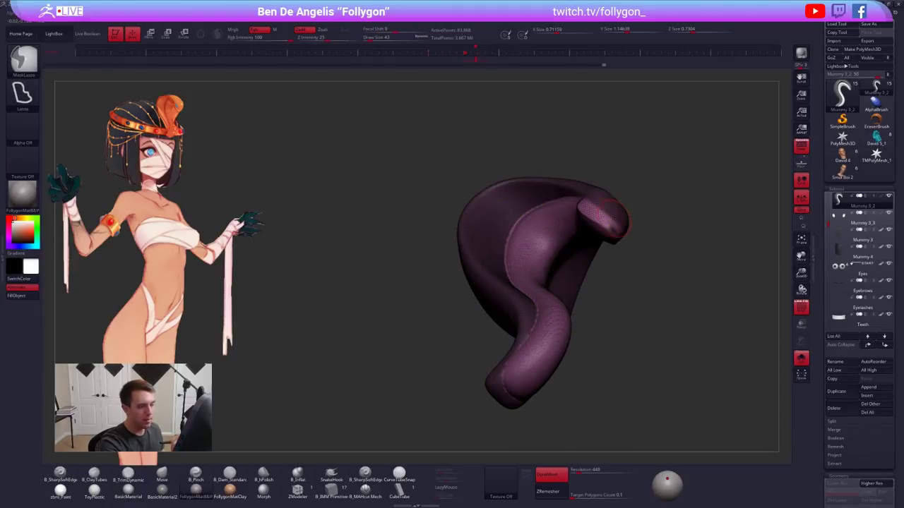
Touch up the mask on the cobra's head and assign the masked hood and upper head to their own polygroup
mouse_move(641, 217)
alt+mouse_down()
mouse_move(627, 260)
mouse_move(628, 247)
mouse_move(582, 214)
mouse_move(651, 339)
mouse_move(651, 400)
mouse_move(682, 374)
alt+mouse_up()
key(ctrl+w)
key(shift+f)
key(shift+f)
key(shift+f)
drag(669, 407, 592, 353)
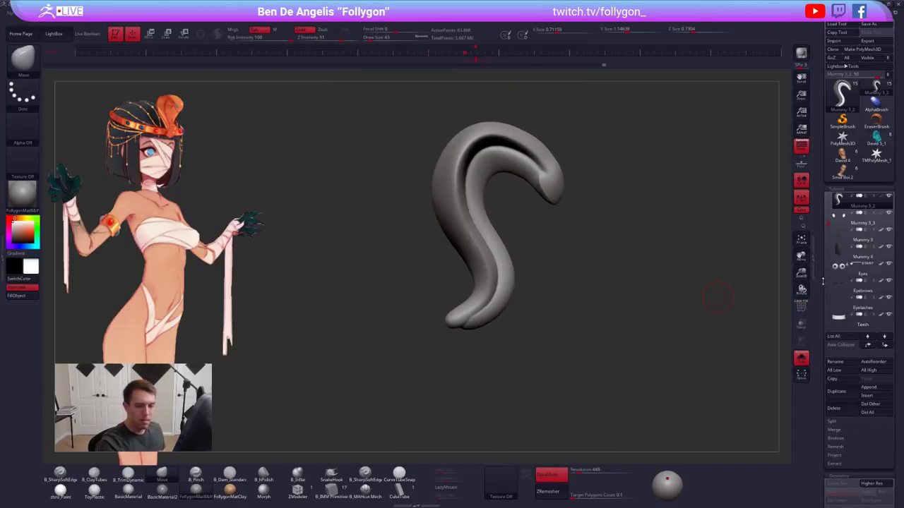
ZRemesh the cobra with a target polygon count of 1 and bring the rest of the head back into view
mouse_move(590, 243)
alt+mouse_down()
mouse_move(587, 221)
mouse_move(589, 232)
alt+mouse_up()
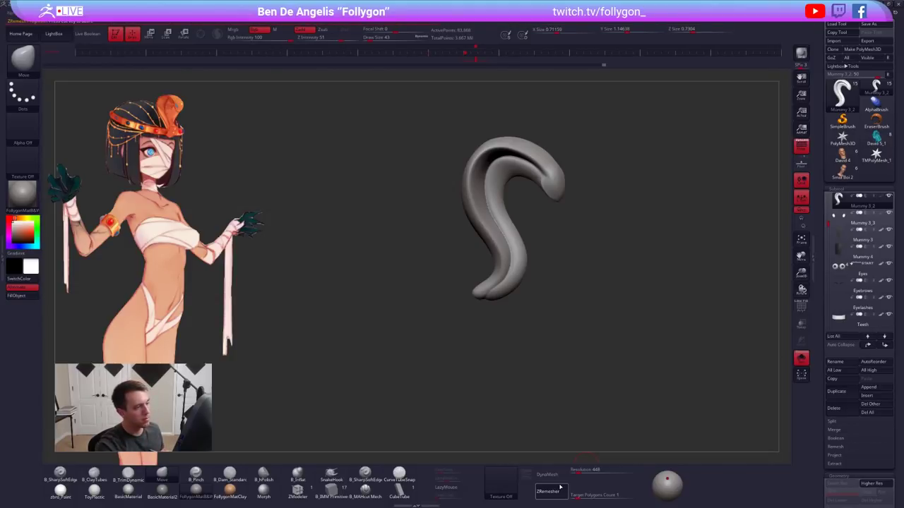
click(560, 488)
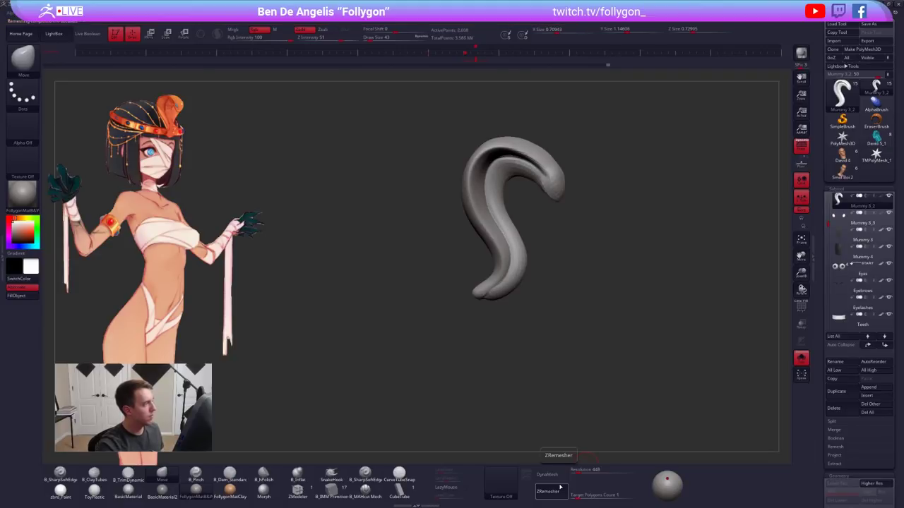
key(shift+f)
key(shift+s)
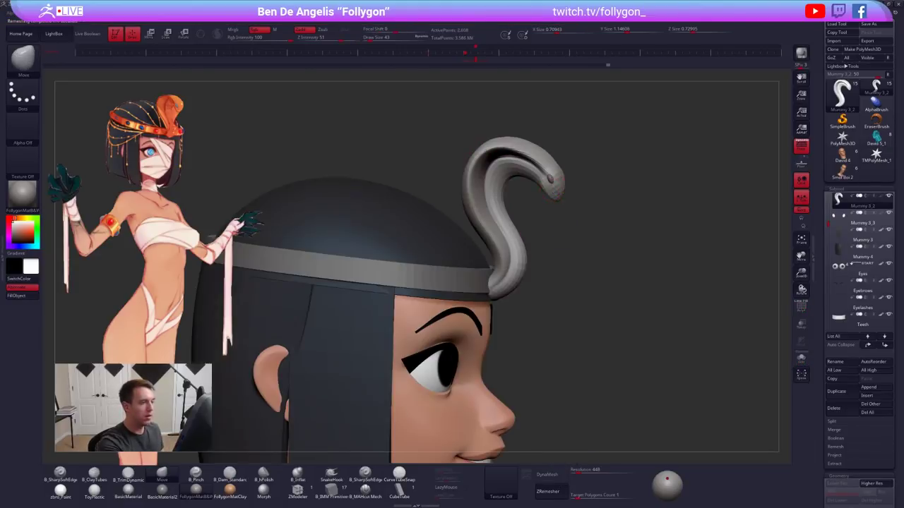
Examine the remeshed cobra's topology and polygroups with dynamic subdivision and the wireframe display
right_drag(614, 198, 565, 181)
key(d)
key(ctrl+shift+s)
key(f)
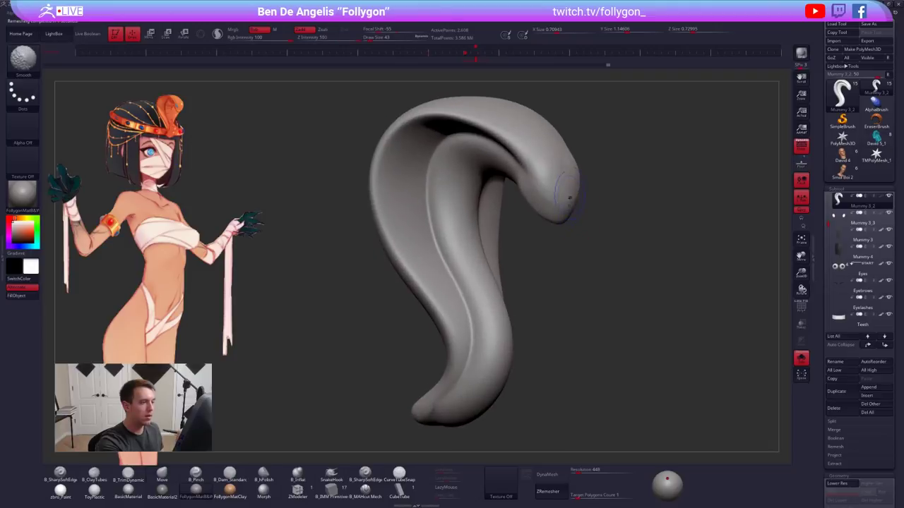
key(shift+f)
key(shift+d)
key(ctrl+shift+s)
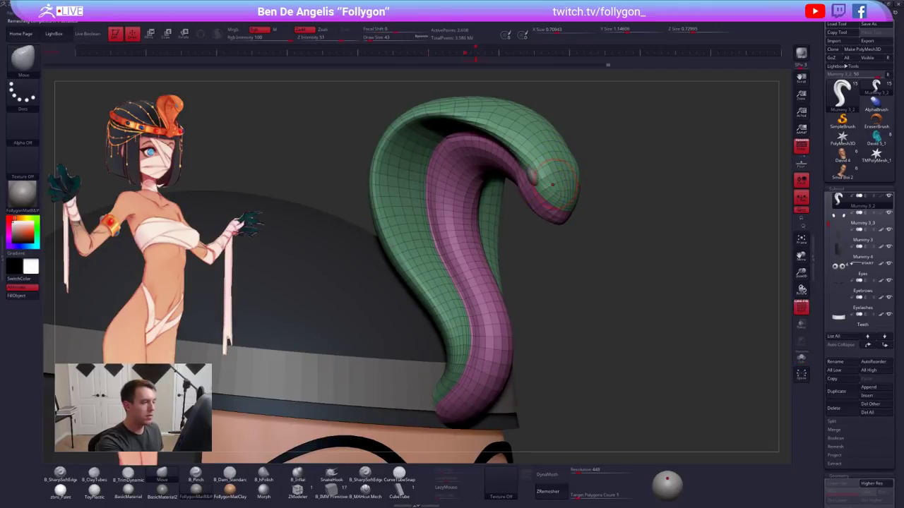
ctrl+right_drag(551, 187, 589, 253)
key(ctrl+shift+s)
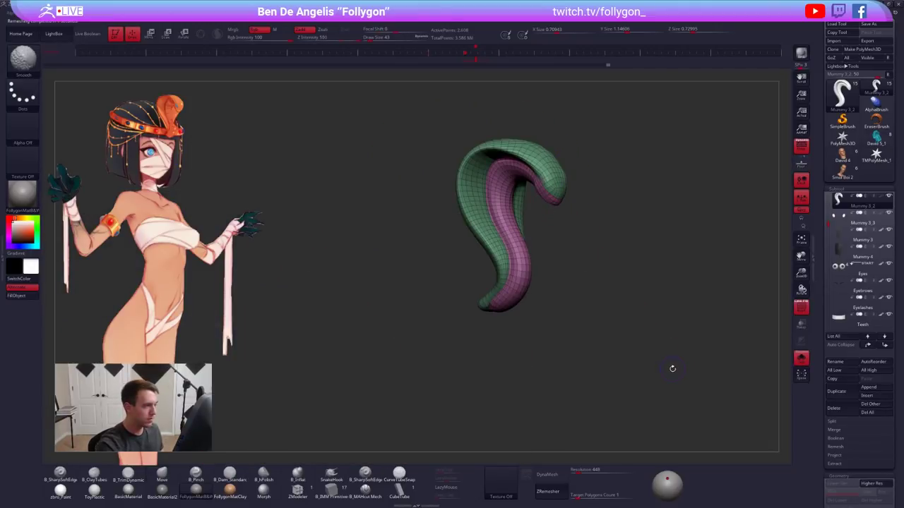
Hide the wireframe and check the cobra's proportions against the whole head
key(shift+f)
shift+drag(674, 367, 690, 374)
key(ctrl+shift+s)
ctrl+right_drag(702, 379, 663, 396)
alt+right_drag(663, 397, 611, 341)
right_drag(611, 341, 642, 397)
drag(631, 391, 603, 392)
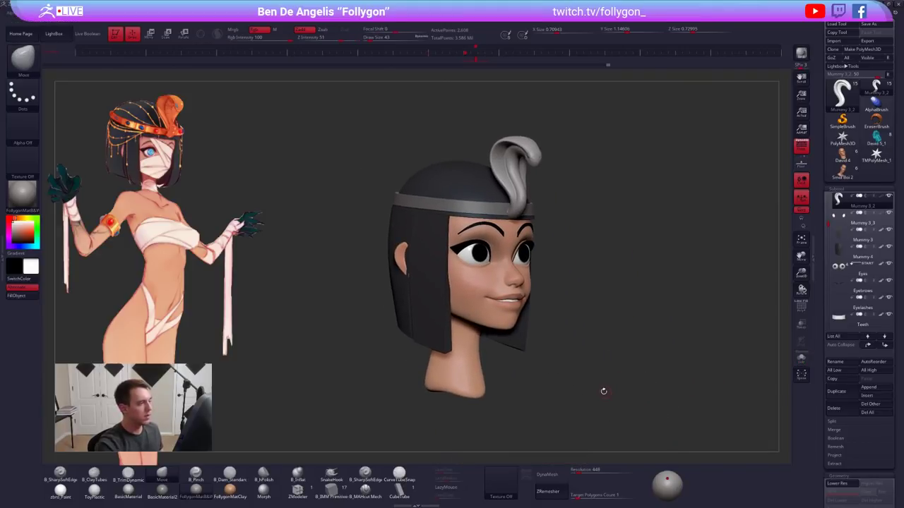
Reshape the cobra's overall profile above the headband with a large Move brush
key(space)
drag(567, 212, 579, 213)
mouse_move(584, 267)
alt+right_down()
mouse_move(597, 278)
mouse_move(579, 275)
alt+right_up()
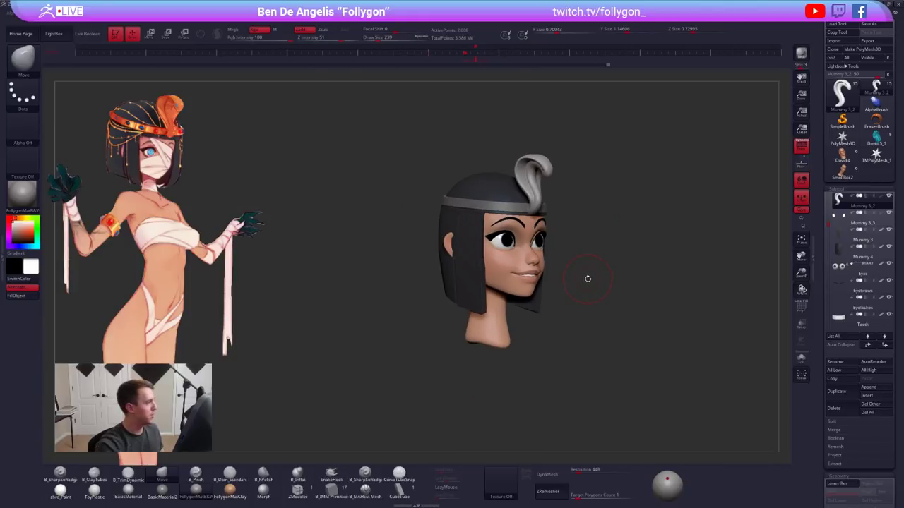
key(space)
drag(538, 181, 547, 182)
shift+right_drag(549, 183, 566, 185)
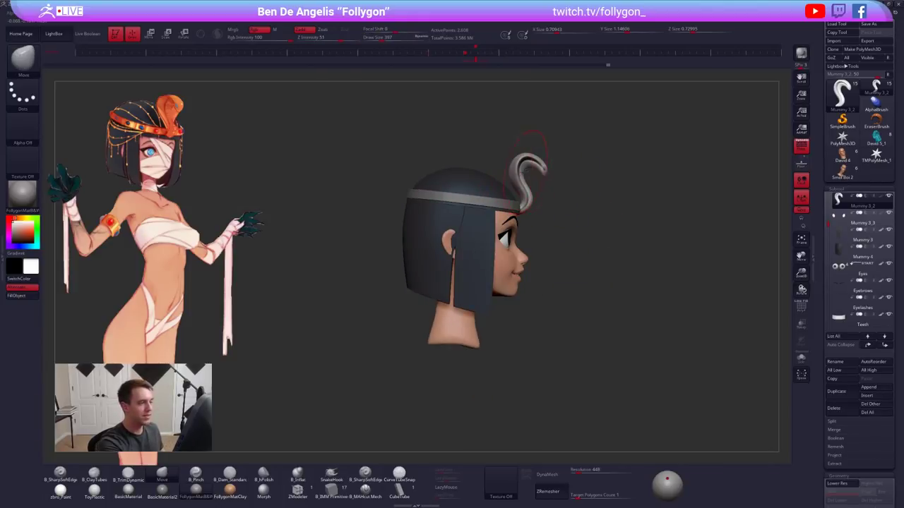
key([)
key(shift+d)
drag(528, 153, 515, 168)
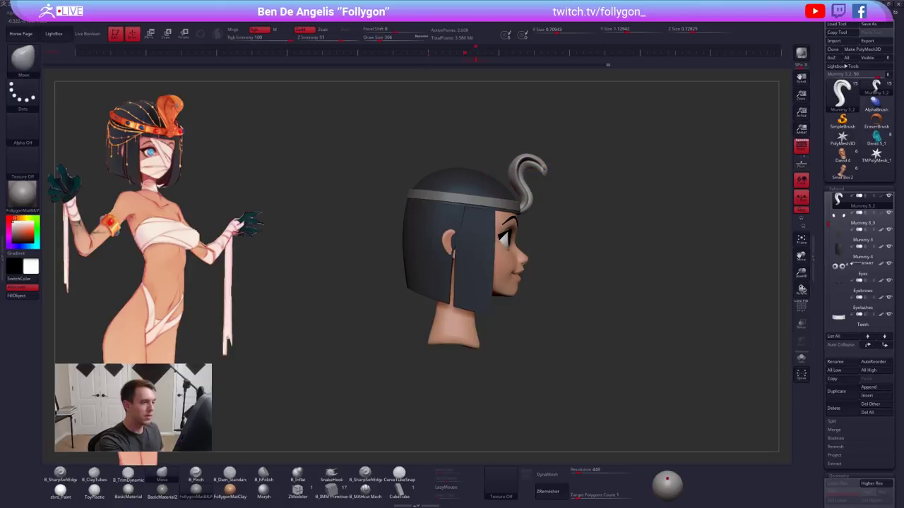
right_drag(565, 165, 556, 195)
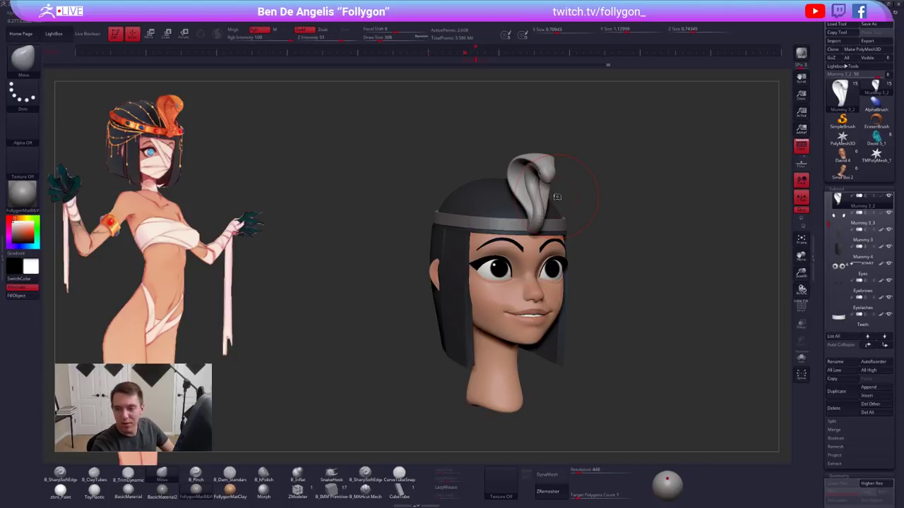
key(space)
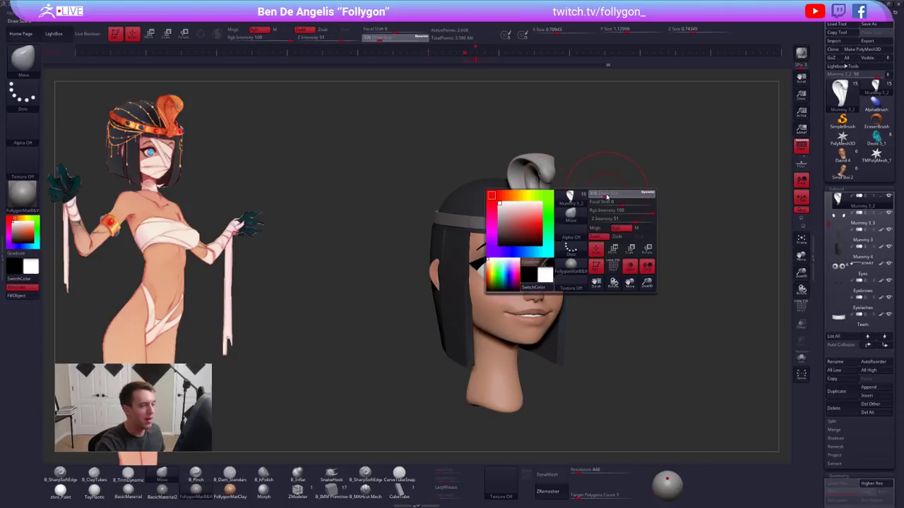
mouse_move(605, 194)
mouse_down()
mouse_move(622, 205)
mouse_move(594, 194)
mouse_up()
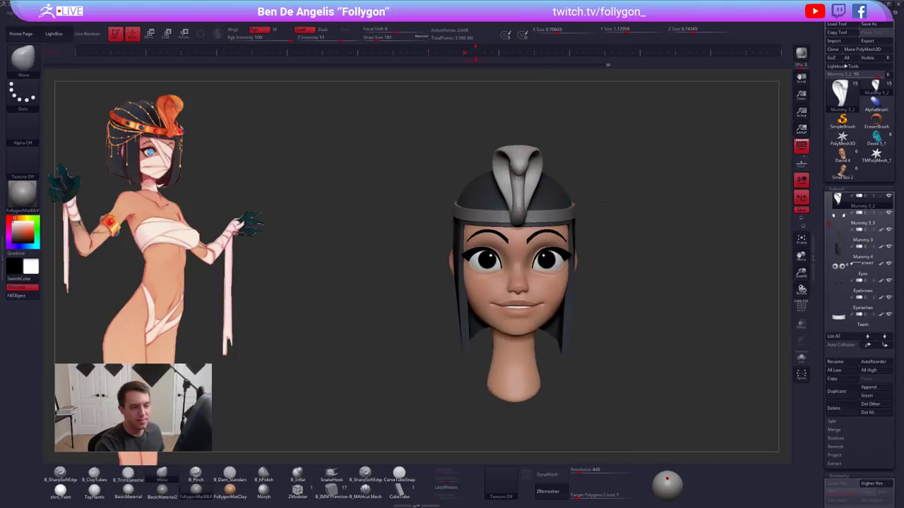
Switch to the male head model, select its hair subtool and examine the sculpted hair from the front and side
alt+drag(734, 193, 704, 183)
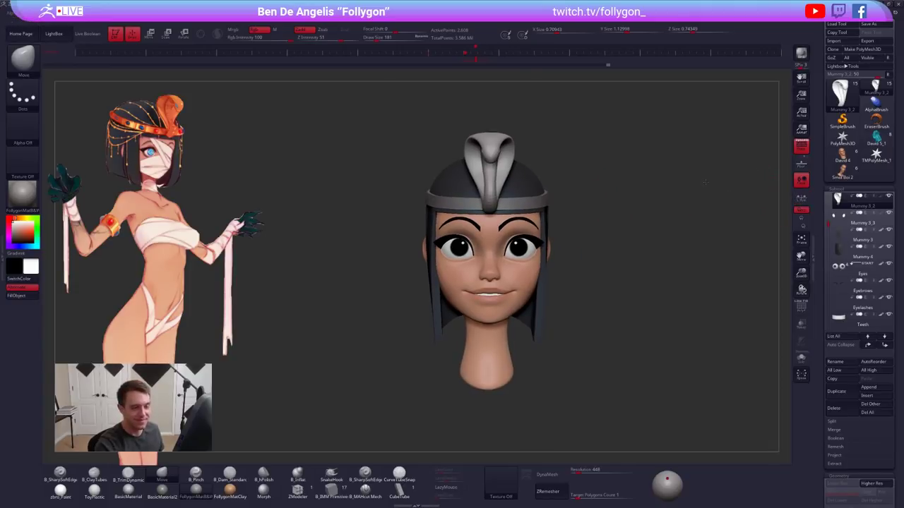
click(841, 170)
alt+drag(681, 179, 785, 132)
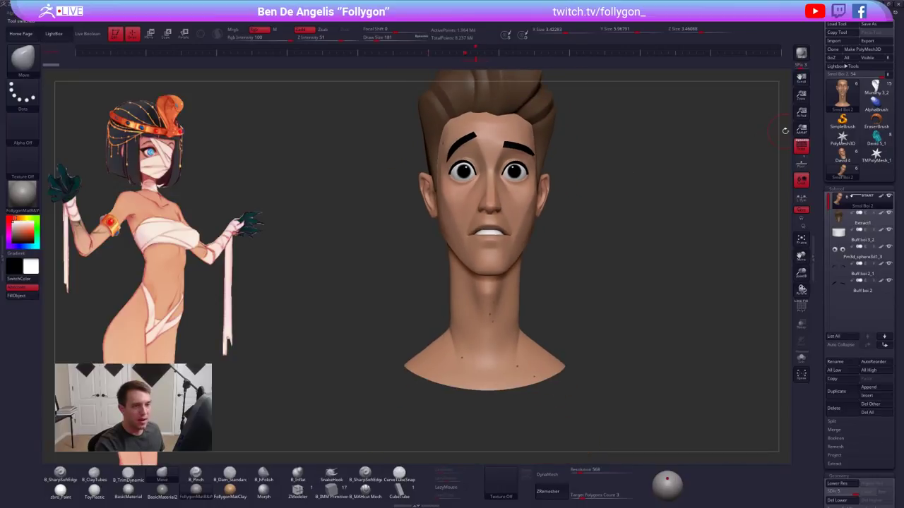
alt+drag(575, 169, 566, 230)
alt+click(528, 143)
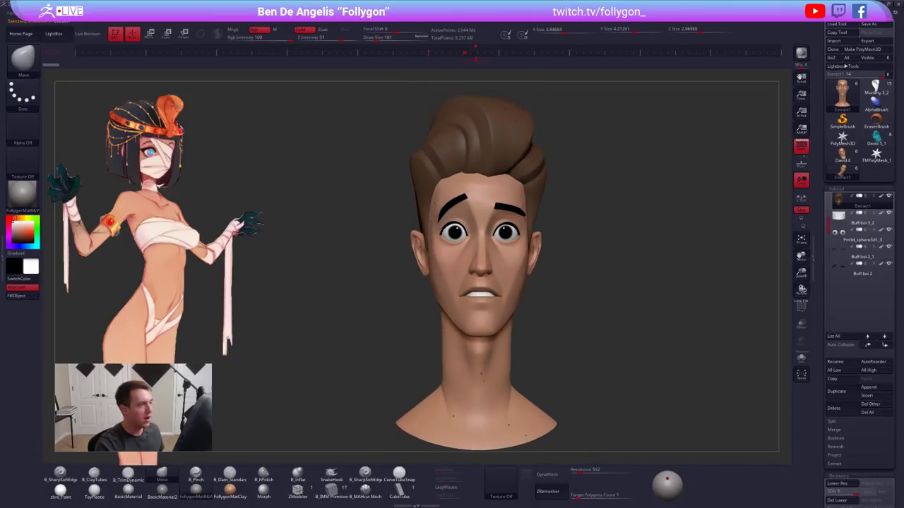
drag(400, 128, 487, 165)
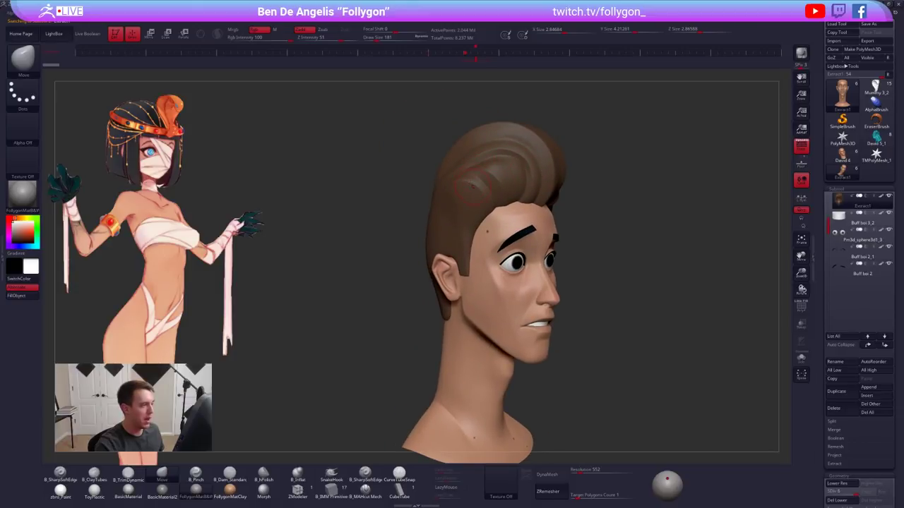
Fill the hair with its sampled brown colour using the zbro_Paint material, and make FollygonMat the active material again
key(c)
key(b)
key(s)
key(t)
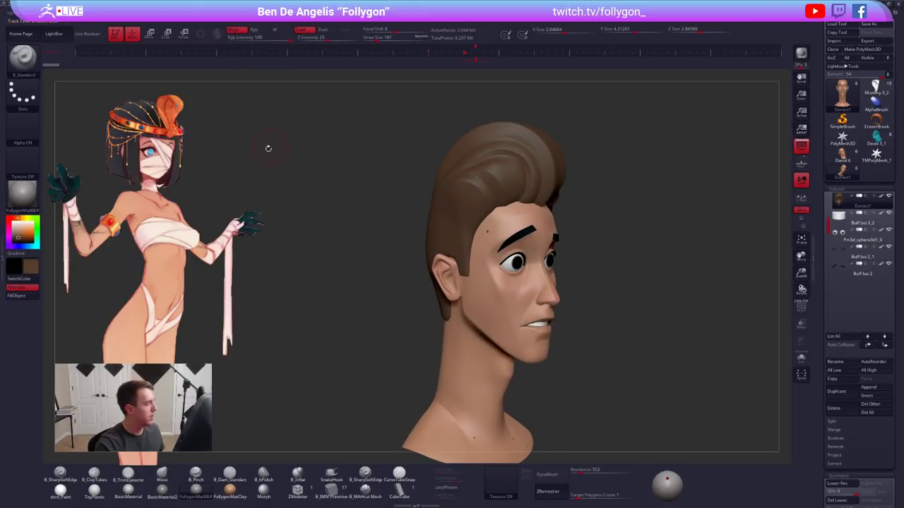
click(60, 489)
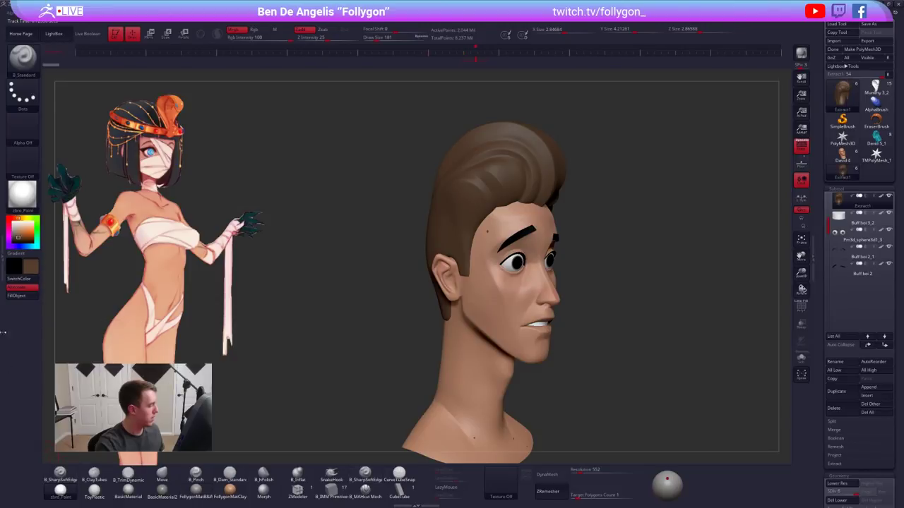
click(29, 297)
drag(437, 237, 403, 235)
click(195, 490)
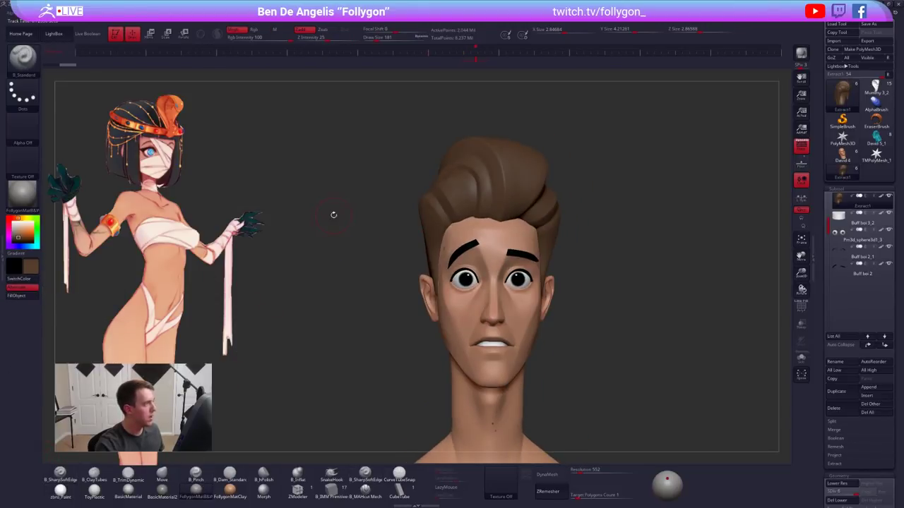
Choose the Move brush and examine the hair's shape from the front, side and back
alt+drag(333, 215, 418, 228)
key(b)
key(m)
key(v)
mouse_move(591, 224)
mouse_down()
mouse_move(622, 224)
mouse_move(635, 162)
mouse_move(665, 179)
mouse_up()
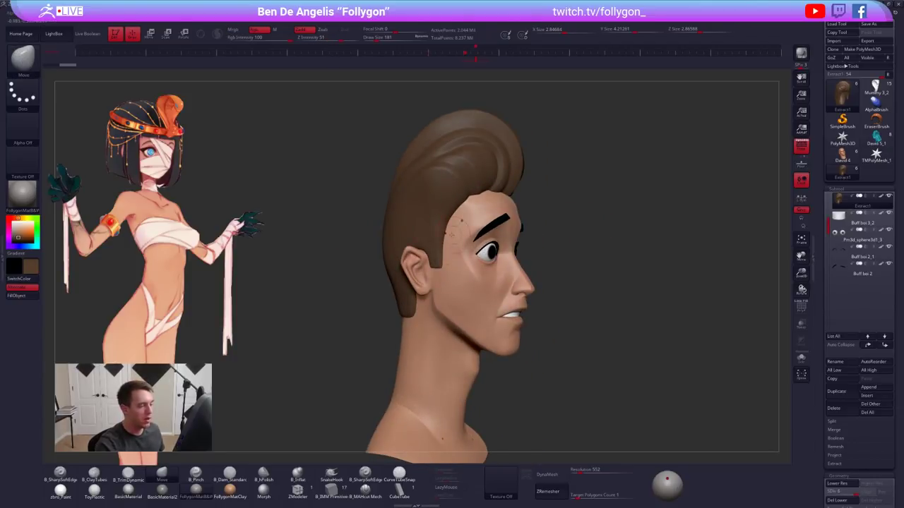
drag(342, 304, 480, 246)
drag(612, 214, 561, 184)
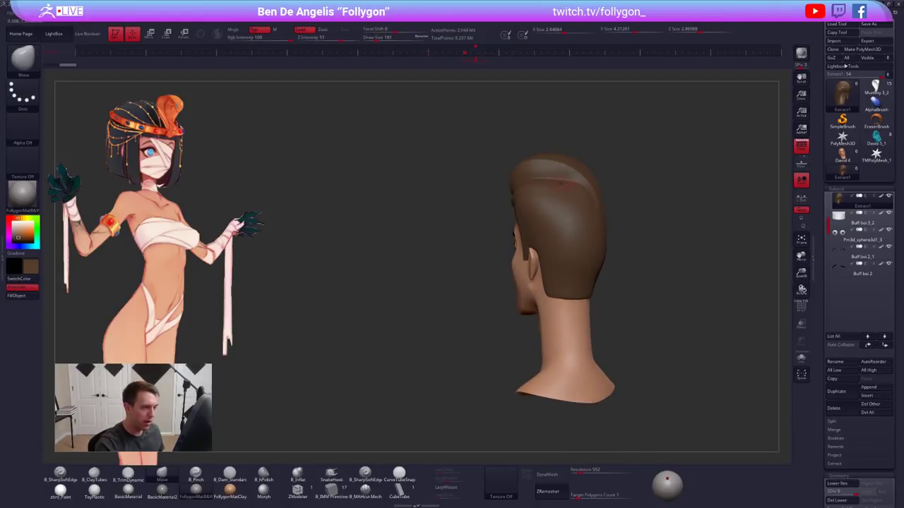
Smooth and reshape the back of the hair's crown at lower subdivision levels with a larger brush, and step the subdivision back up
mouse_move(597, 219)
right_down()
mouse_move(583, 216)
mouse_move(583, 189)
right_up()
key(space)
key(shift+d)
key(shift+d)
key(shift+d)
key(shift+space)
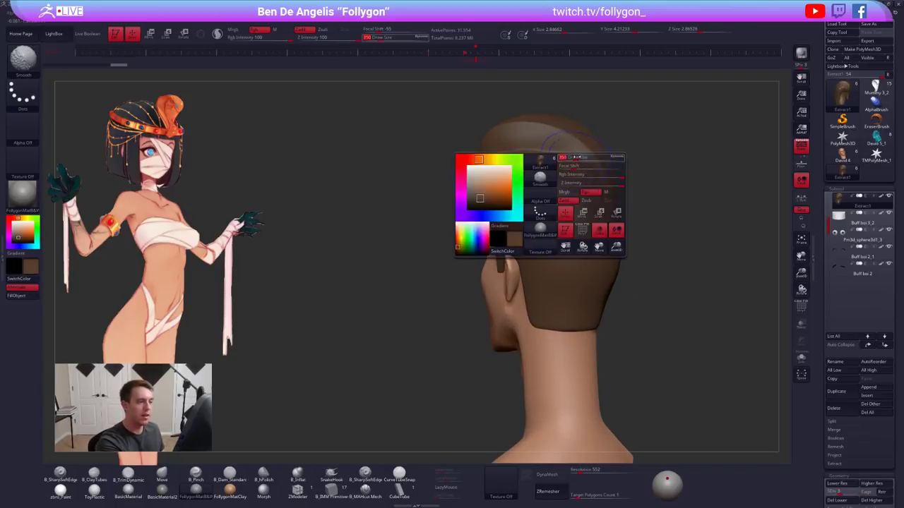
key(shift+d)
key(shift+d)
right_drag(570, 159, 577, 160)
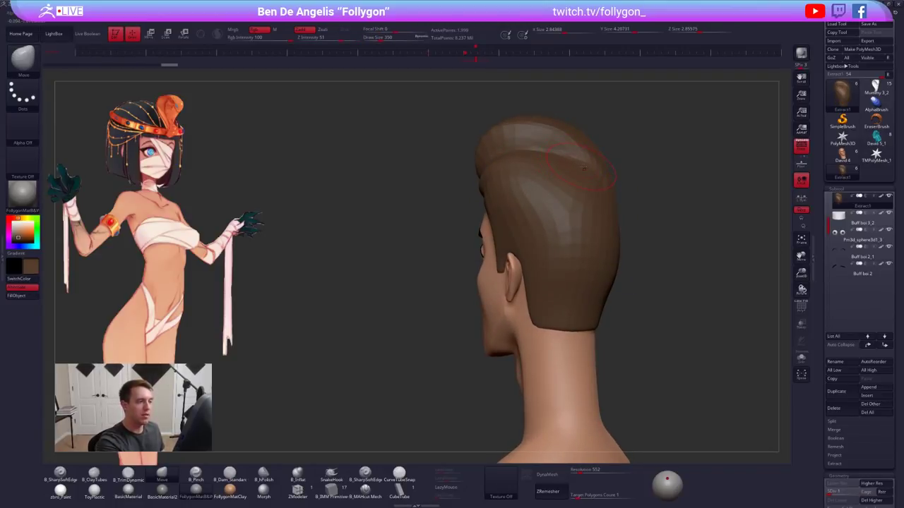
shift+drag(576, 162, 599, 180)
ctrl+right_drag(591, 177, 588, 189)
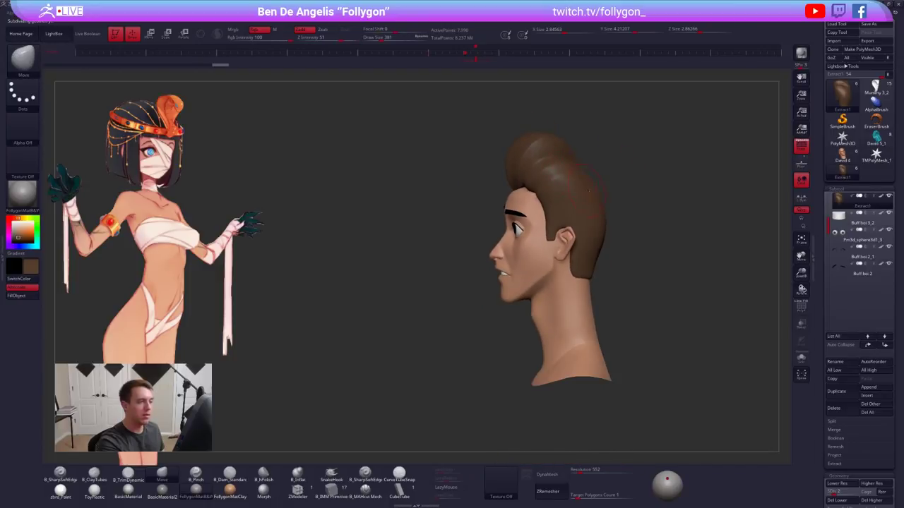
key(d)
Examine the large hair shapes on the male head from the front, three-quarter and side views
right_drag(605, 285, 650, 288)
alt+right_drag(650, 287, 563, 309)
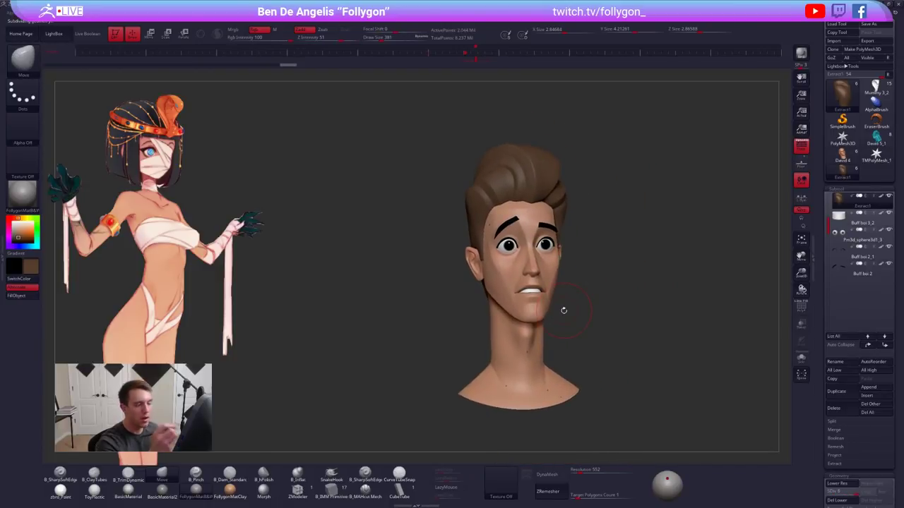
shift+right_drag(629, 356, 649, 379)
alt+drag(649, 378, 619, 382)
right_drag(555, 277, 519, 266)
key(alt+s)
right_drag(489, 233, 552, 242)
key(alt+s)
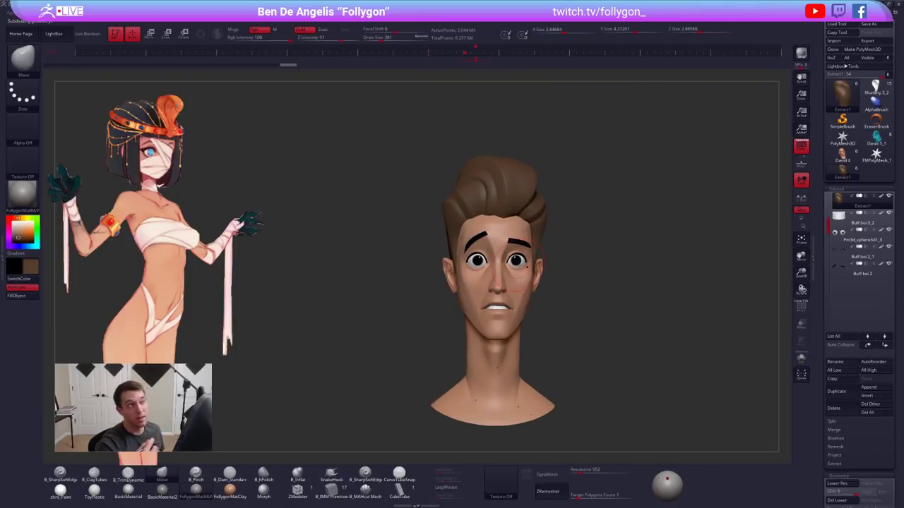
right_drag(551, 265, 526, 259)
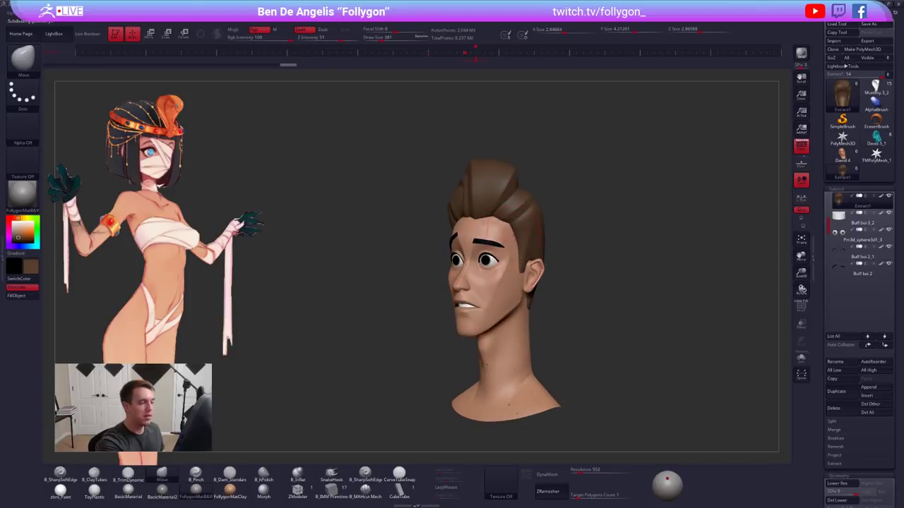
drag(536, 250, 517, 208)
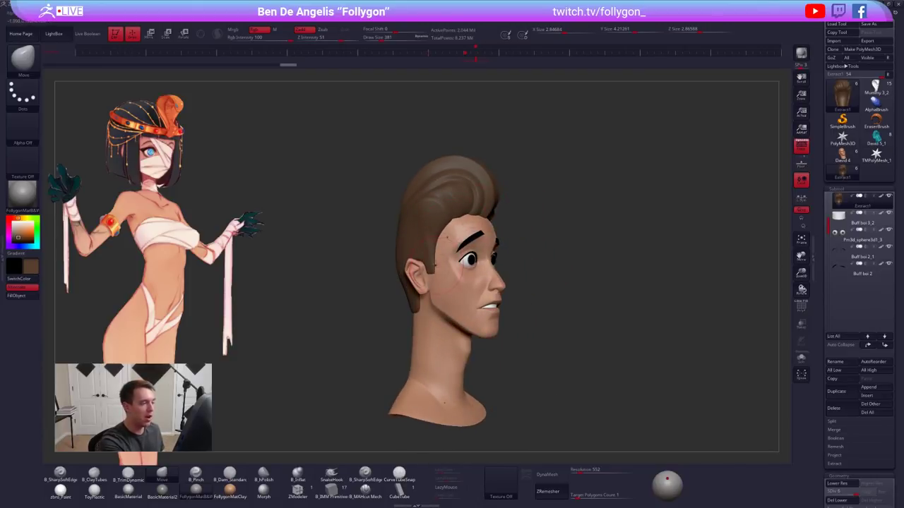
drag(461, 283, 513, 242)
Lasso-mask the hair along the back of the head and clear the mask
key(ctrl)
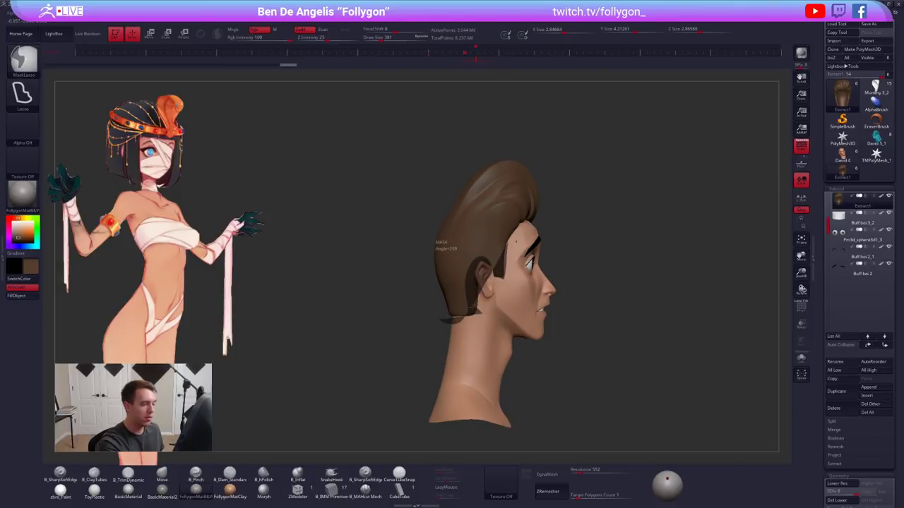
mouse_move(449, 316)
ctrl+mouse_down()
mouse_move(473, 316)
mouse_move(491, 274)
mouse_move(497, 278)
mouse_move(449, 230)
mouse_move(449, 168)
mouse_move(466, 182)
ctrl+mouse_up()
ctrl+drag(587, 214, 624, 205)
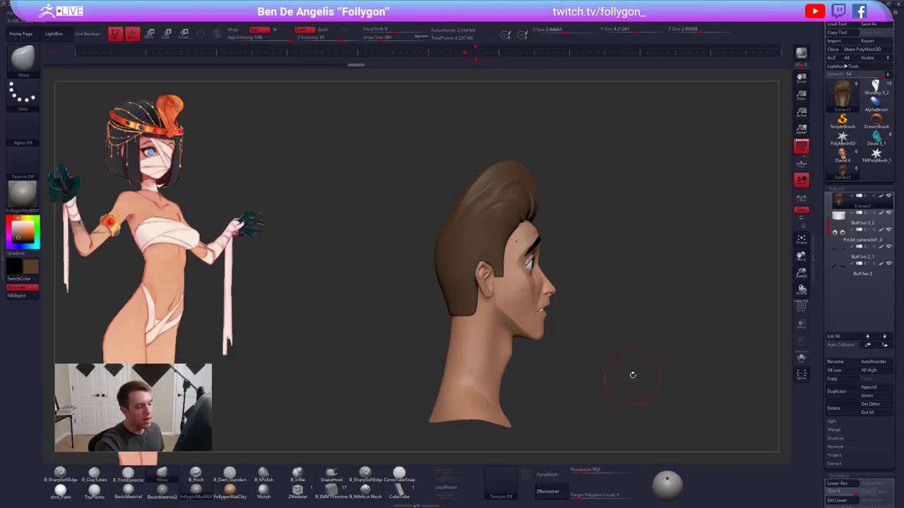
Examine the hair's front volume and side profile with the Move brush enlarged to a draw size of 414
mouse_move(634, 376)
mouse_down()
mouse_move(624, 376)
mouse_move(608, 313)
mouse_up()
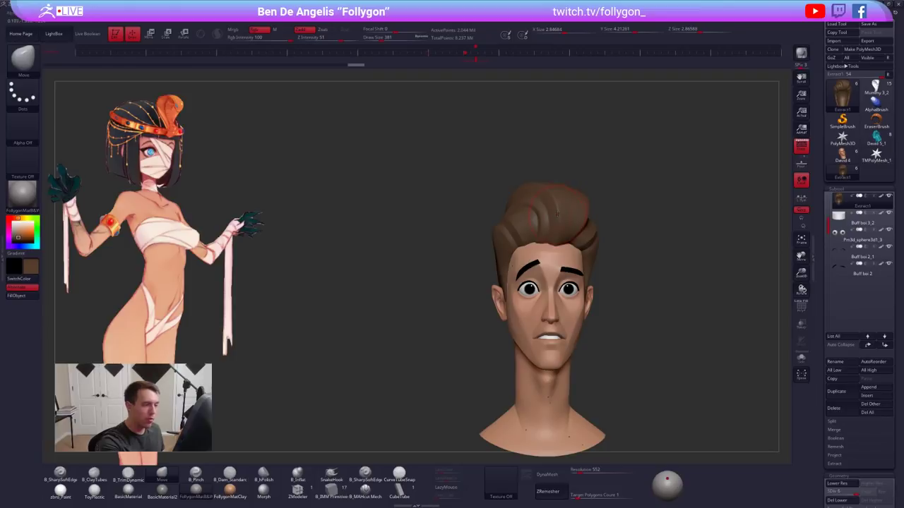
mouse_move(547, 238)
alt+mouse_down()
mouse_move(529, 226)
mouse_move(550, 214)
alt+mouse_up()
key(space)
mouse_move(529, 196)
right_down()
mouse_move(546, 216)
mouse_move(510, 197)
mouse_move(467, 244)
mouse_move(555, 264)
mouse_move(548, 248)
right_up()
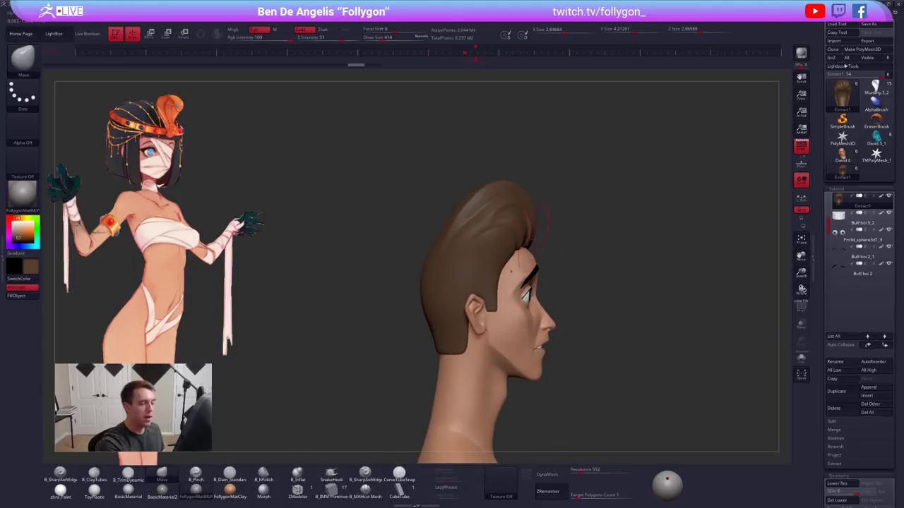
shift+right_drag(542, 213, 462, 254)
mouse_move(569, 223)
alt+right_down()
mouse_move(548, 212)
mouse_move(537, 233)
alt+right_up()
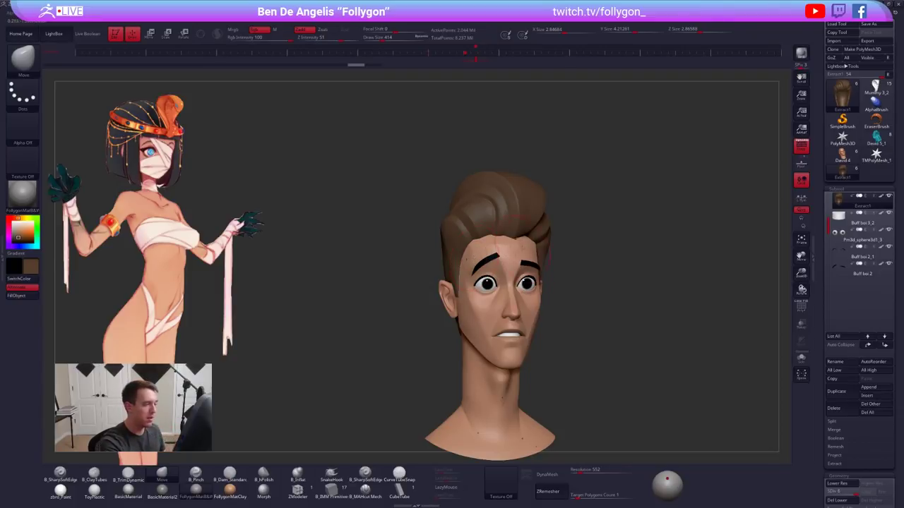
right_drag(519, 246, 542, 244)
right_drag(520, 212, 594, 272)
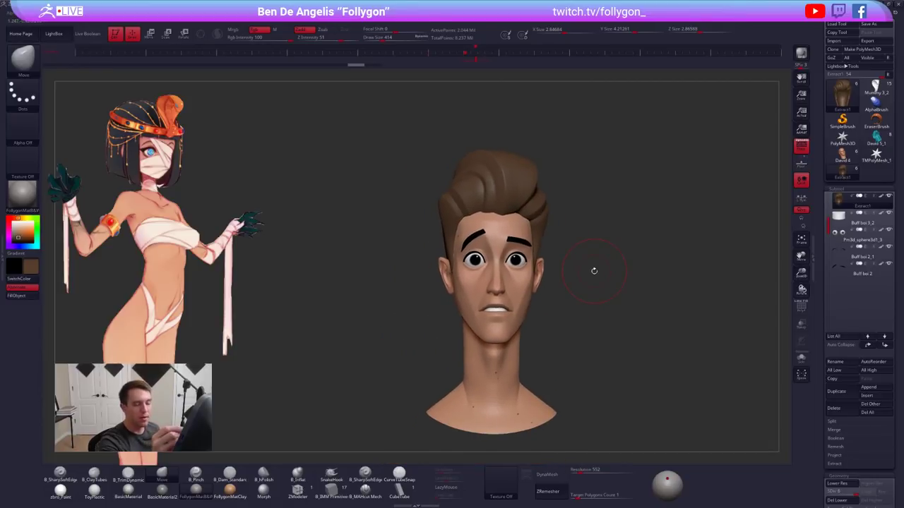
Switch back to the mummy head model and set the active colour to white
click(876, 88)
ctrl+right_drag(523, 268, 521, 283)
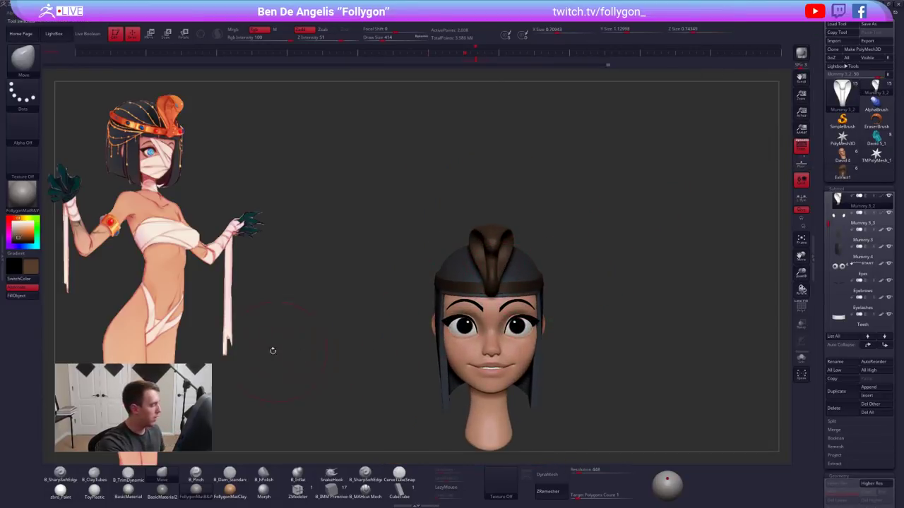
click(19, 247)
click(23, 240)
click(13, 223)
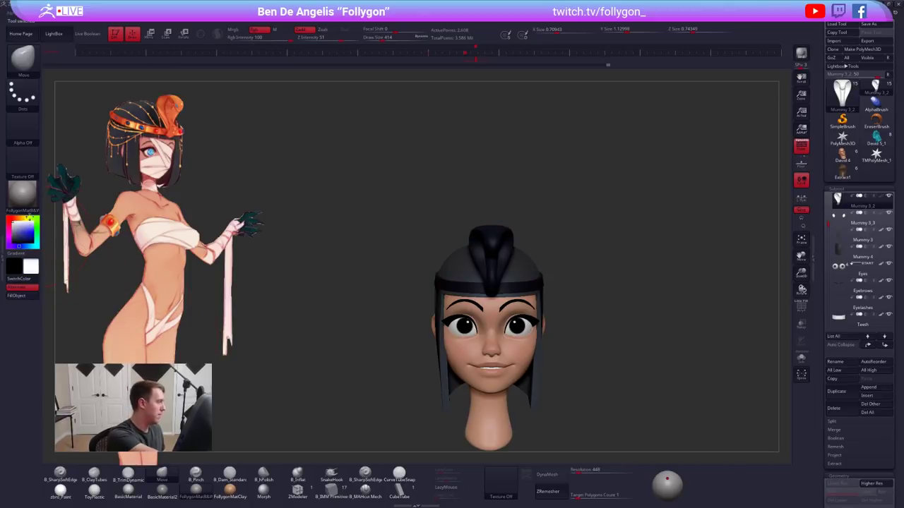
Set the Move brush's draw size to 104 and isolate the cobra ornament
mouse_move(460, 263)
right_down()
mouse_move(511, 260)
mouse_move(510, 279)
mouse_move(452, 269)
right_up()
key(space)
click(512, 260)
key(space)
click(504, 284)
key(space)
click(490, 269)
key(alt+s)
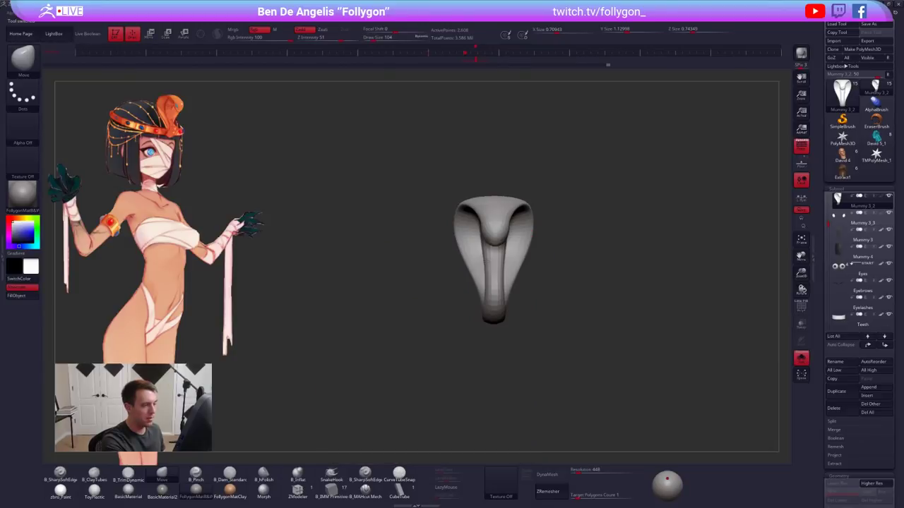
ctrl+right_drag(506, 264, 512, 276)
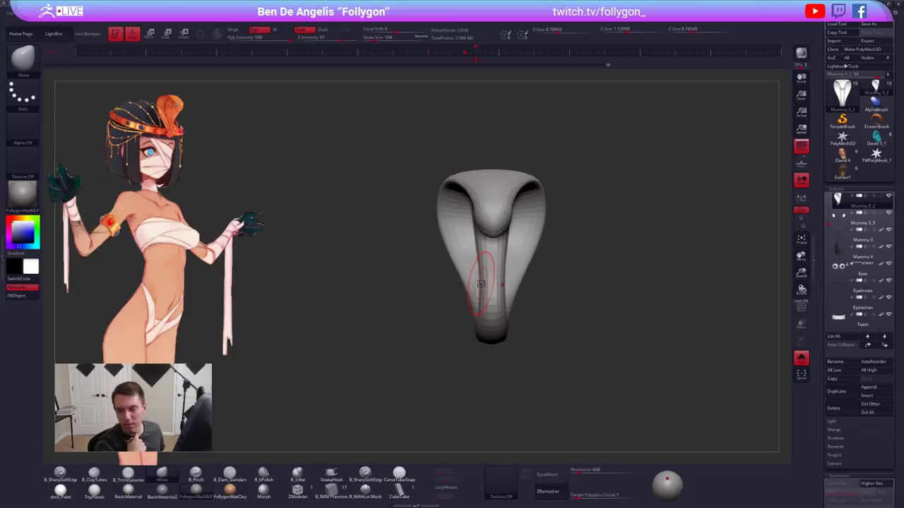
Adjust the cobra's head and upper hood with a smaller Move brush, checking it against the full head
key(alt+s)
ctrl+right_drag(510, 243, 496, 213)
key(s)
drag(497, 212, 485, 211)
key(alt+s)
right_drag(484, 192, 474, 205)
Subdivide the cobra and refine its hood with short Move and Smooth strokes
key(ctrl+d)
key(space)
mouse_move(474, 206)
mouse_down()
mouse_move(471, 194)
mouse_move(483, 209)
mouse_up()
key(space)
shift+drag(474, 191, 471, 191)
key(alt+s)
right_drag(496, 200, 505, 220)
ctrl+right_drag(519, 268, 533, 243)
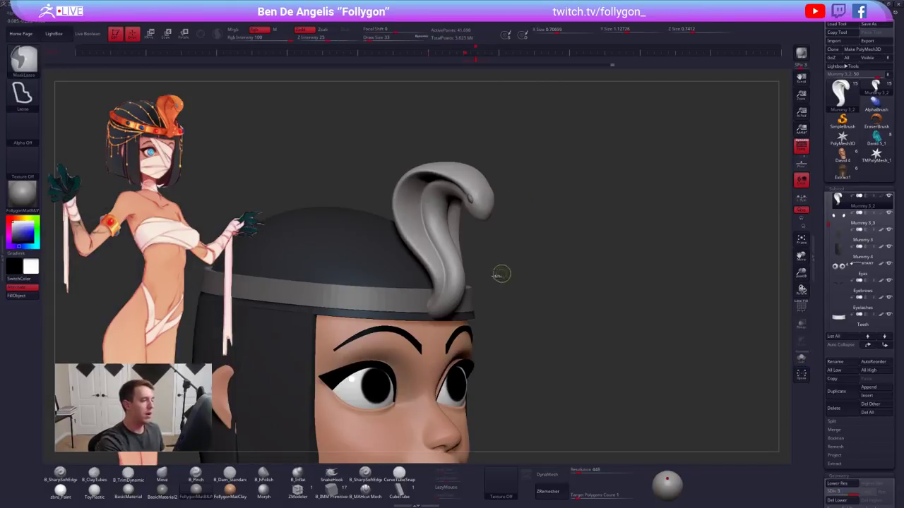
key(ctrl+d)
Check the cobra against the headband from the front and side, selecting the headband and reselecting the cobra
right_drag(477, 271, 436, 262)
alt+right_drag(497, 247, 532, 244)
mouse_move(531, 284)
right_down()
mouse_move(573, 288)
mouse_move(533, 296)
mouse_move(517, 284)
right_up()
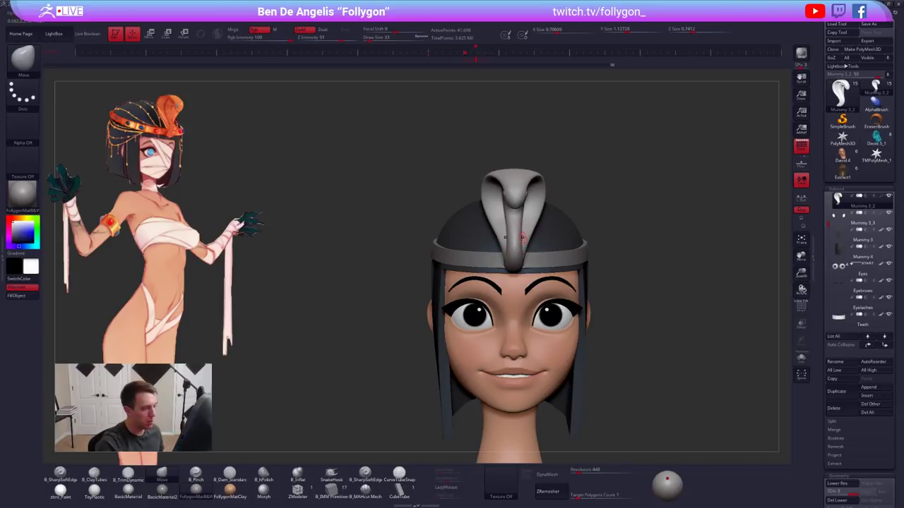
alt+click(488, 263)
mouse_move(488, 277)
right_down()
mouse_move(517, 286)
mouse_move(485, 268)
right_up()
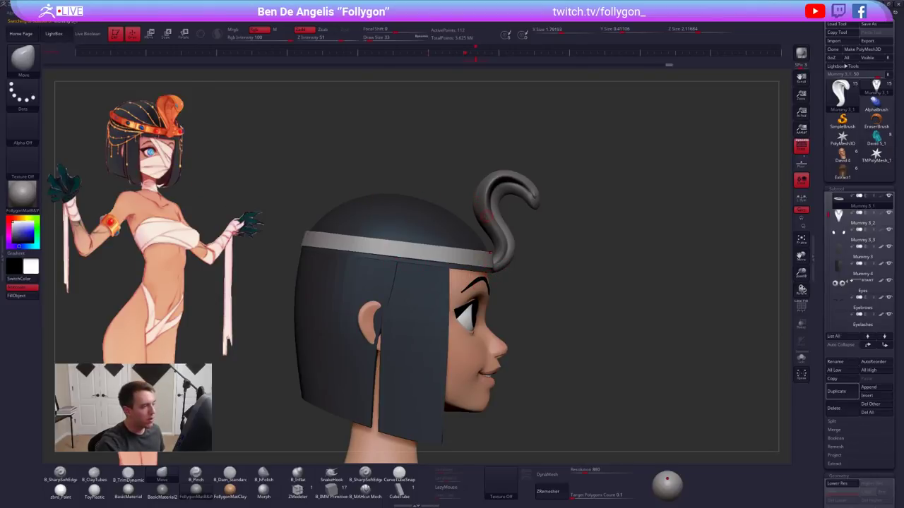
alt+click(487, 213)
right_drag(518, 227, 425, 247)
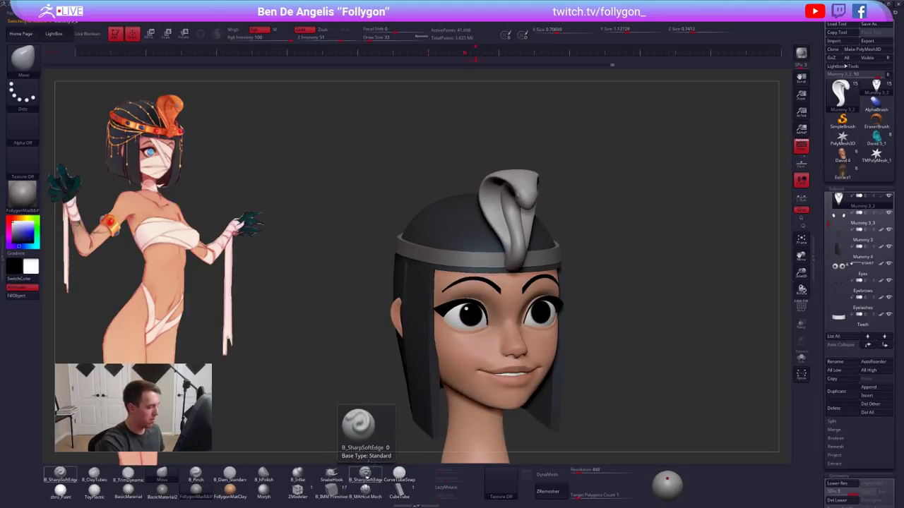
Isolate the cobra and mask everything except its front belly polygroup
key(alt+s)
key(f)
key(w)
ctrl+click(526, 267)
key(q)
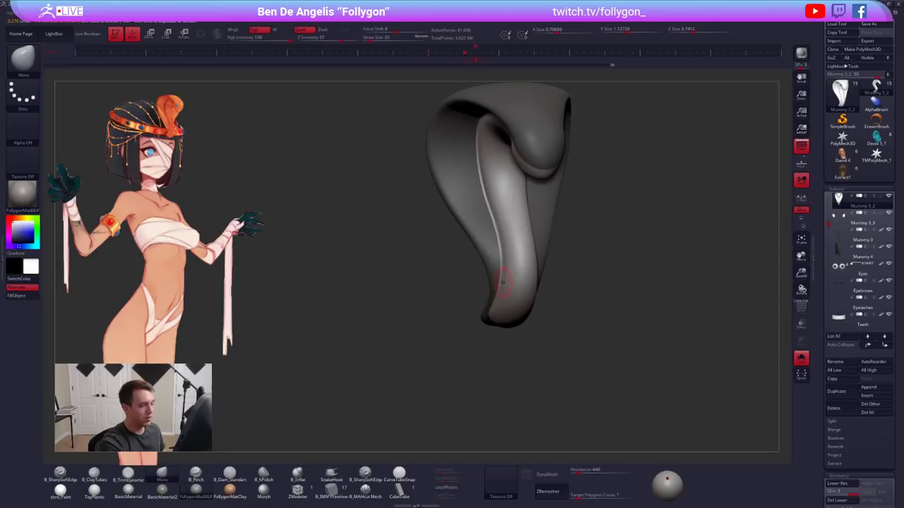
Test crease strokes across the cobra's belly with the B_SharpSoftEdge brush, subdividing the mesh once, and show the full head again
click(365, 472)
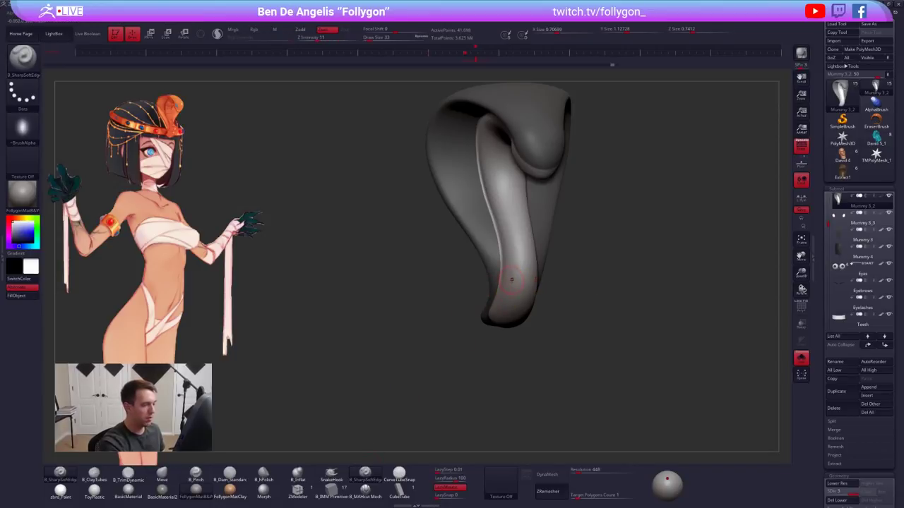
drag(515, 285, 547, 286)
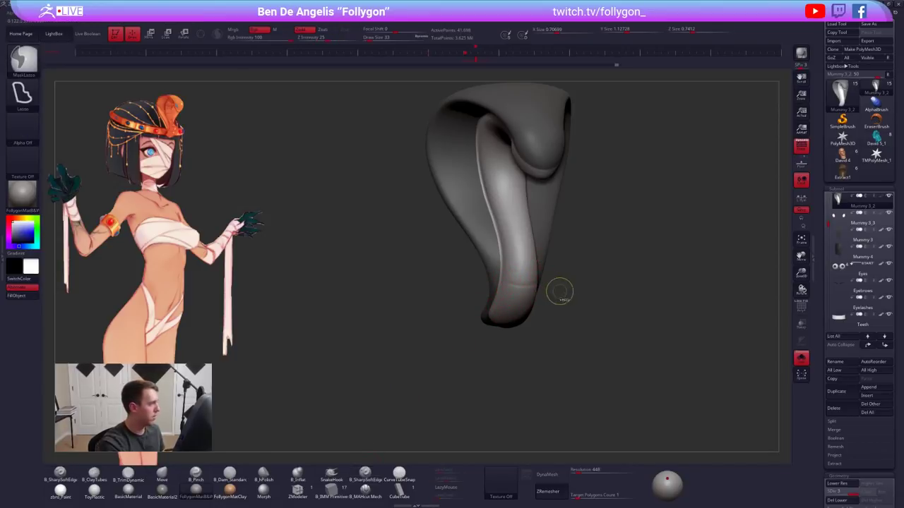
key(ctrl+d)
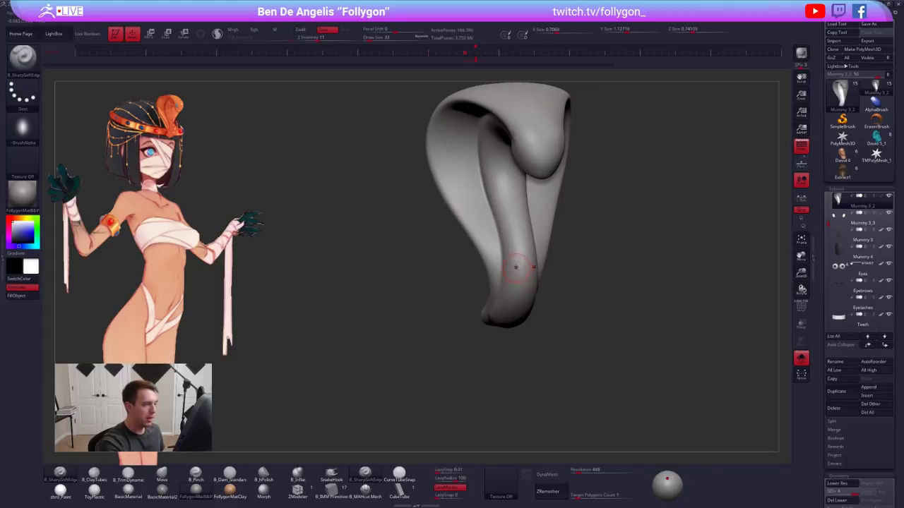
drag(492, 204, 532, 201)
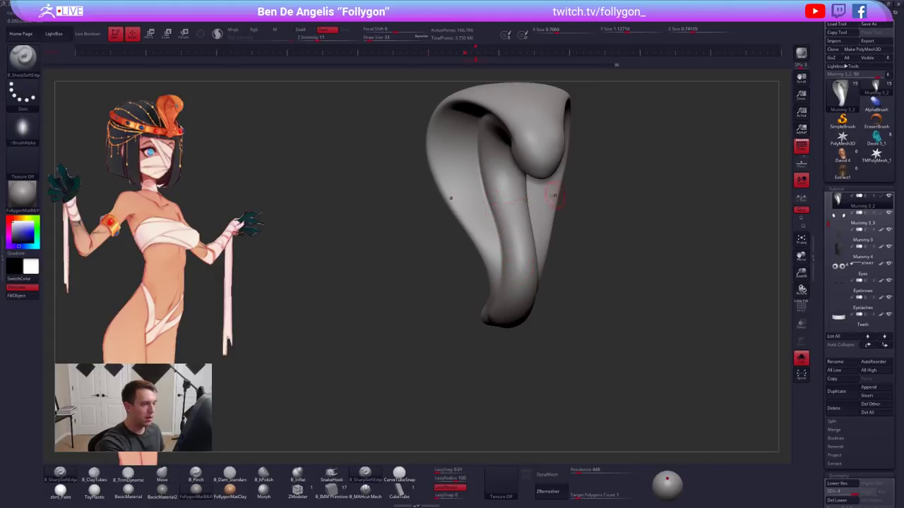
right_drag(555, 195, 577, 272)
key(alt+shift+s)
right_drag(619, 333, 628, 355)
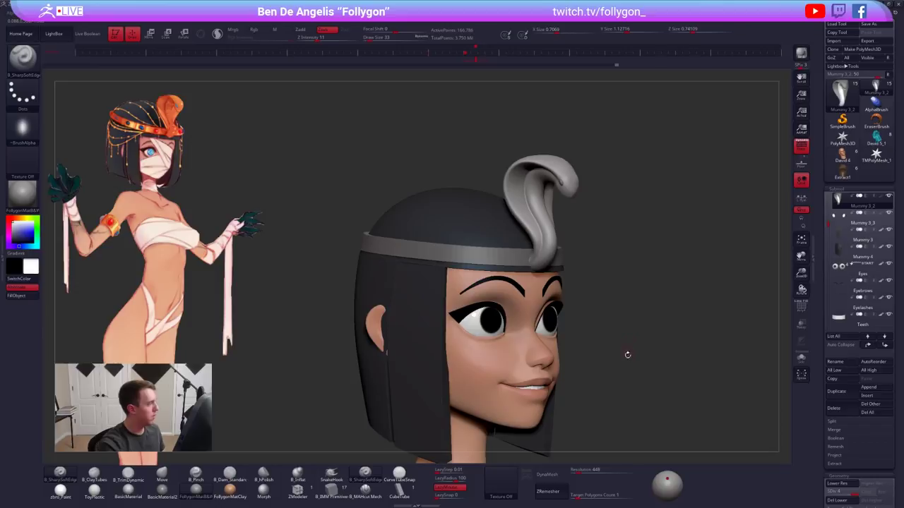
Duplicate the headband subtool and choose the Insert Sphere mesh from the B_IMM Primitives brush
alt+click(518, 250)
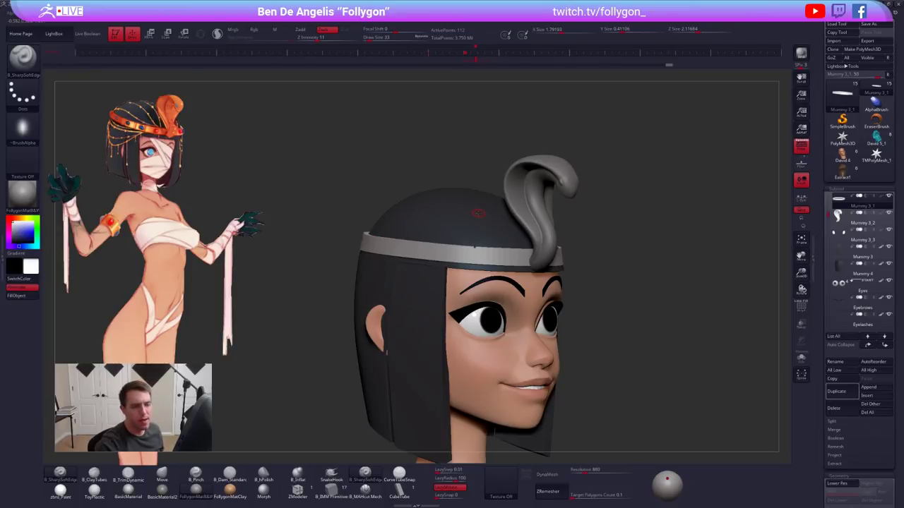
click(837, 392)
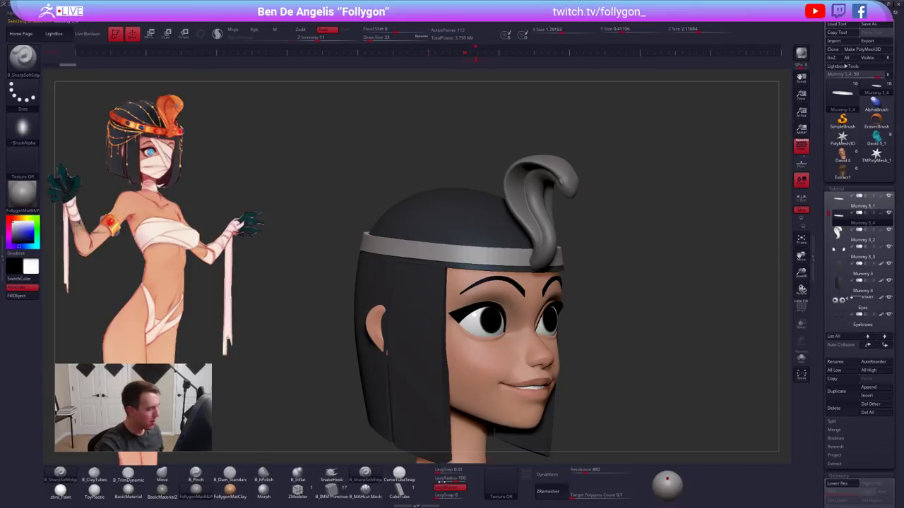
click(331, 489)
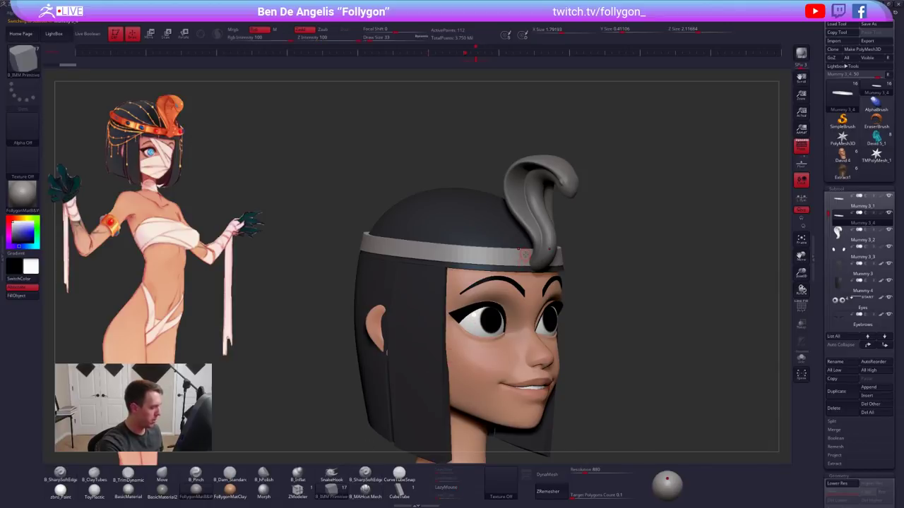
key(b)
key(m)
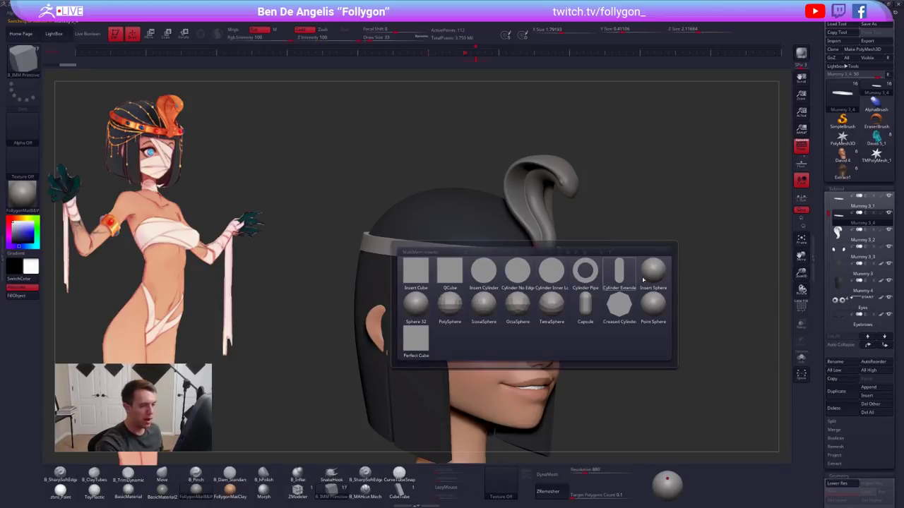
click(653, 269)
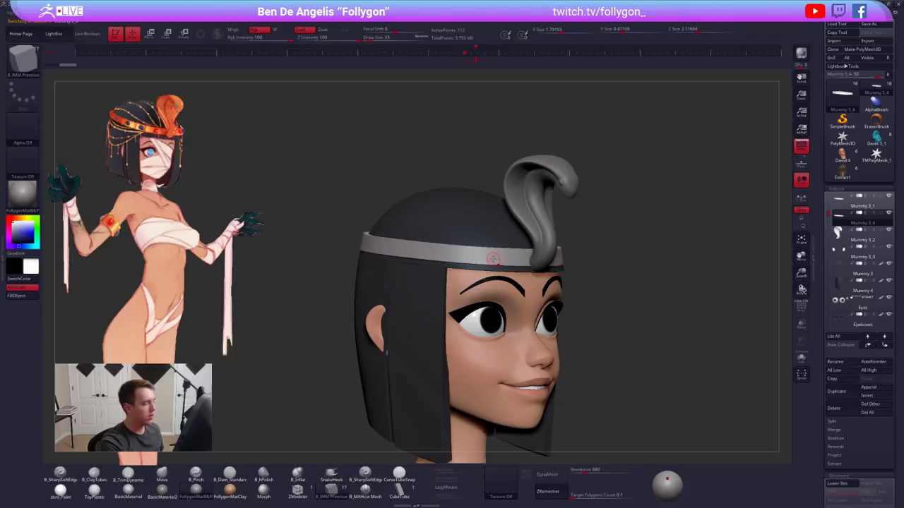
Try inserting a mirrored pair of spheres on the duplicated headband beside the cobra
ctrl+right_drag(493, 259, 498, 298)
key(alt+s)
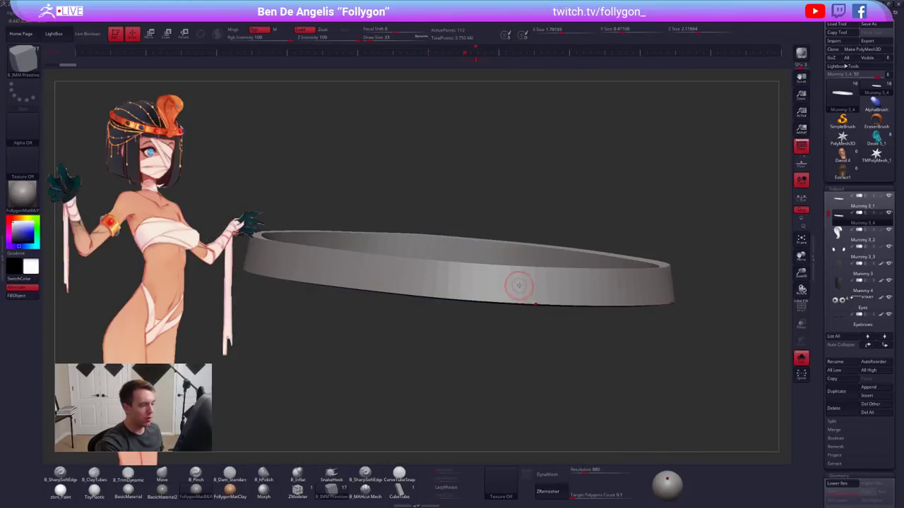
key(ctrl+d)
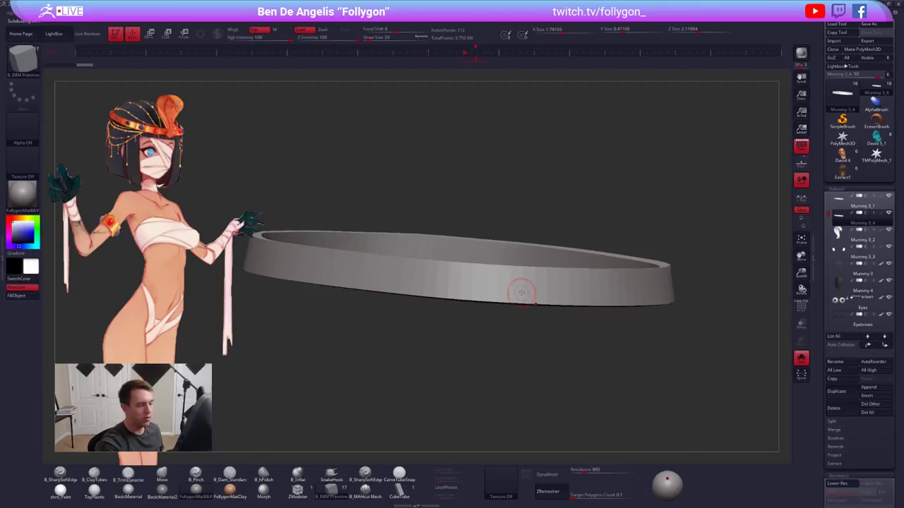
key(ctrl+shift+alt+s)
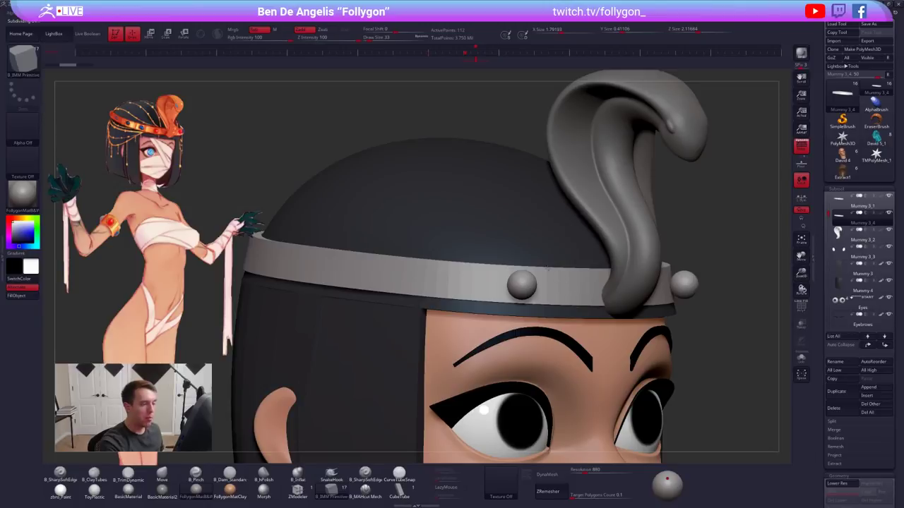
drag(496, 321, 496, 322)
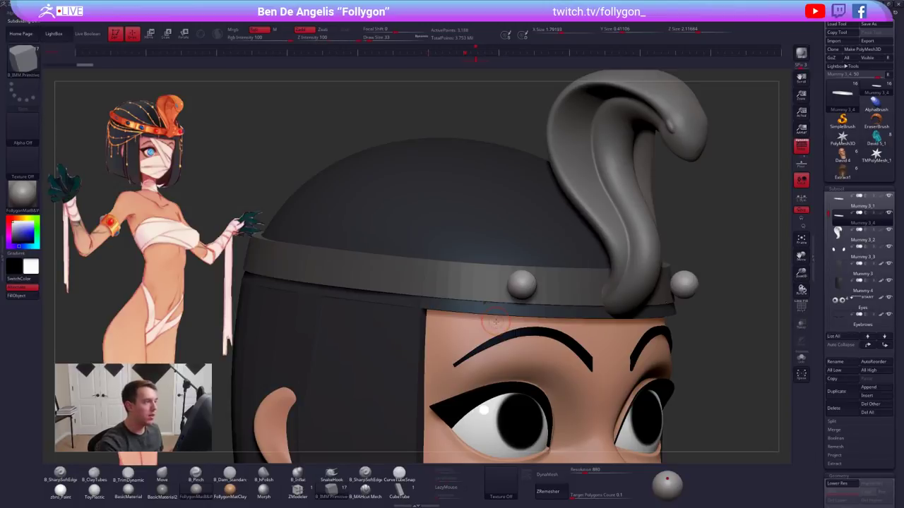
Set the draw size to 25, try a smaller sphere farther along the headband, and undo the inserted spheres
key(space)
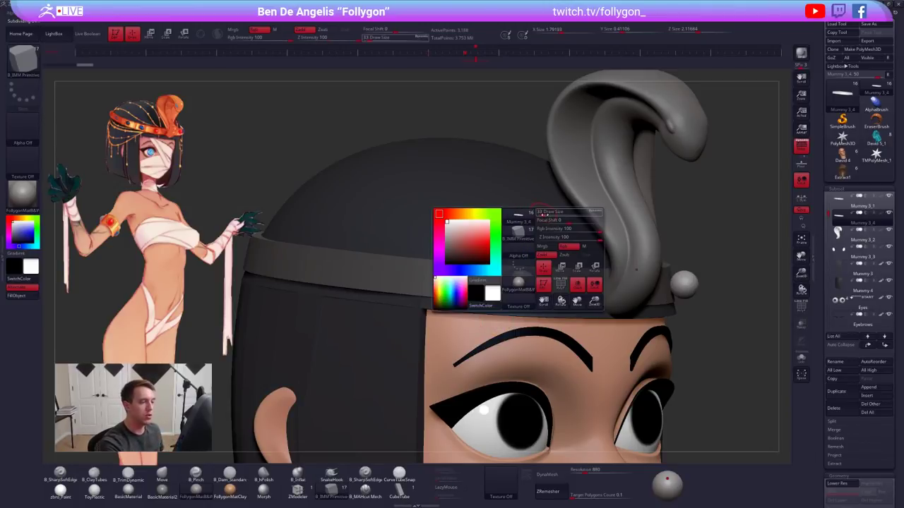
click(542, 212)
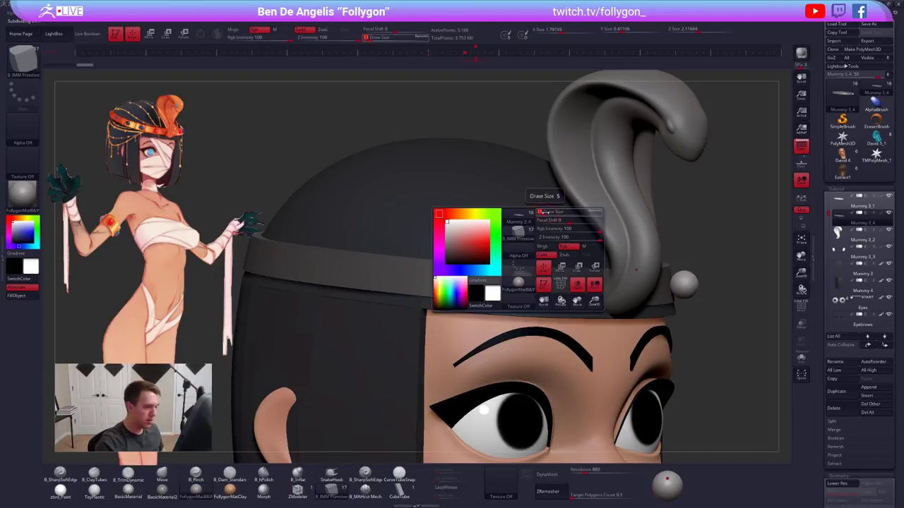
key(ctrl+z)
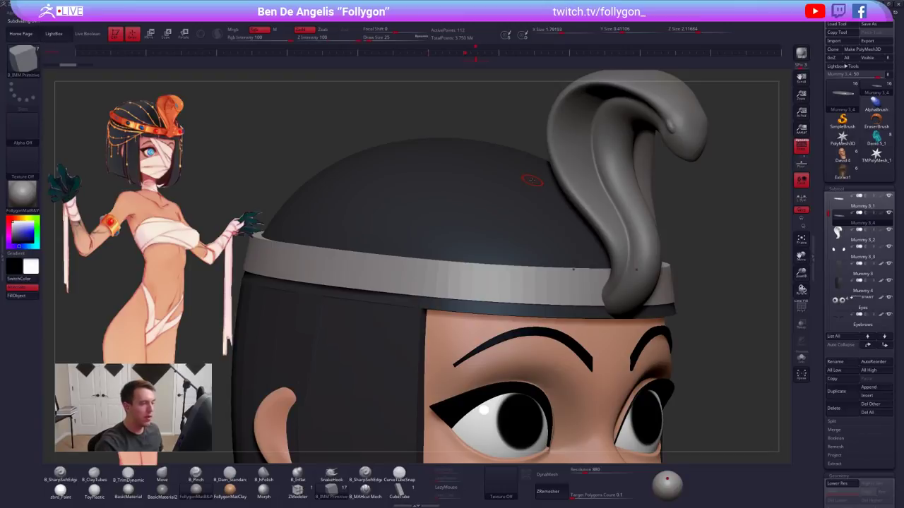
key(ctrl+shift+z)
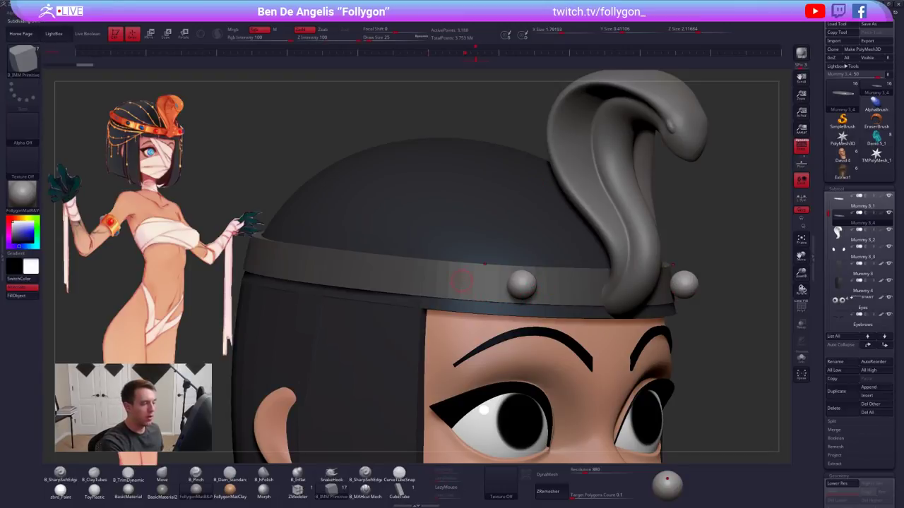
drag(460, 281, 465, 291)
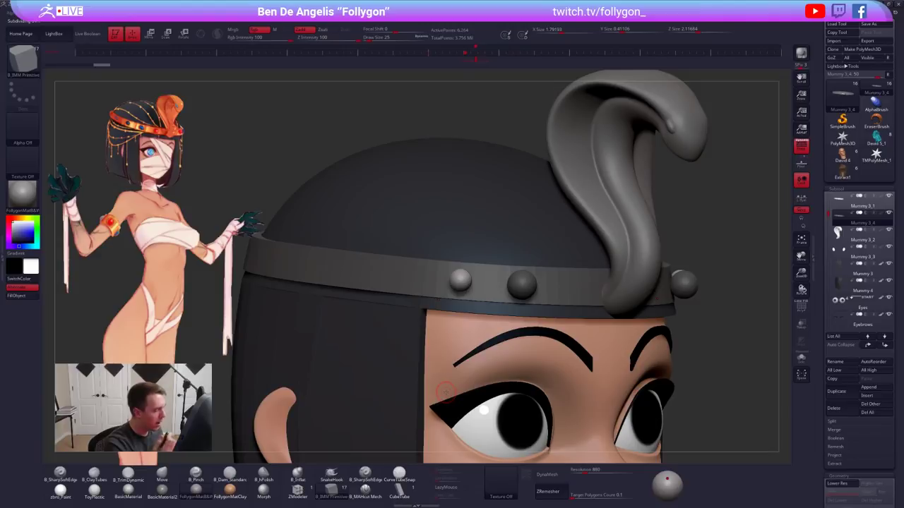
key(ctrl+z)
key(ctrl+z)
key(ctrl+z)
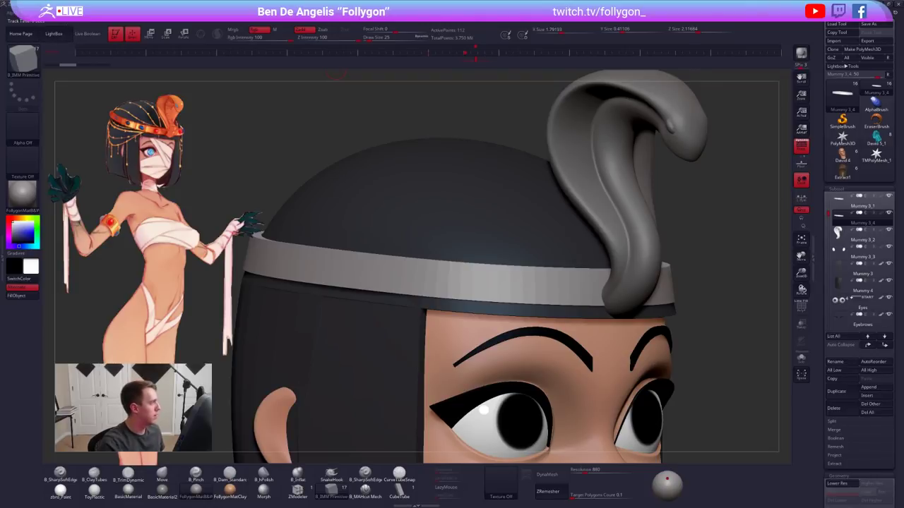
Adjust the Imbed depth of the B_IMM Primitives brush
mouse_move(41, 13)
drag(69, 335, 59, 286)
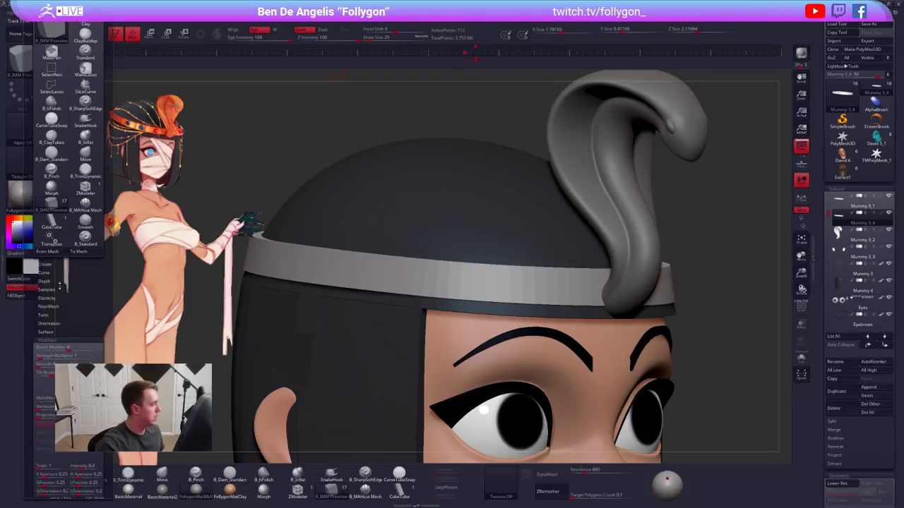
click(54, 281)
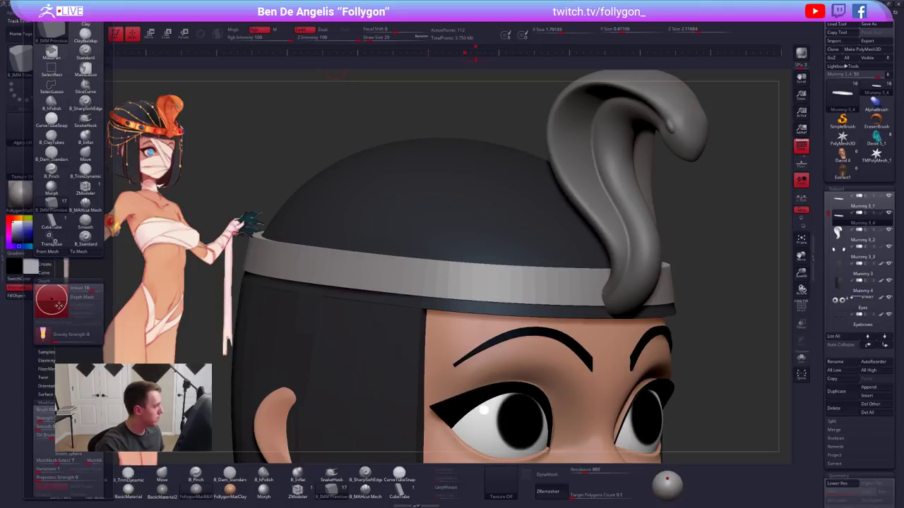
drag(59, 309, 57, 308)
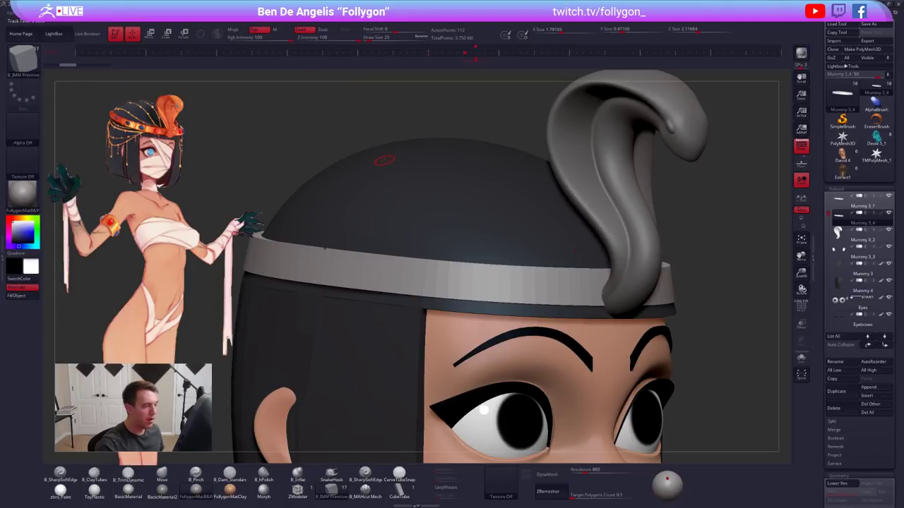
Test a mirrored sphere pair on the headband with the adjusted depth and inspect how it sits from the side and front
key(alt+s)
key(alt+s)
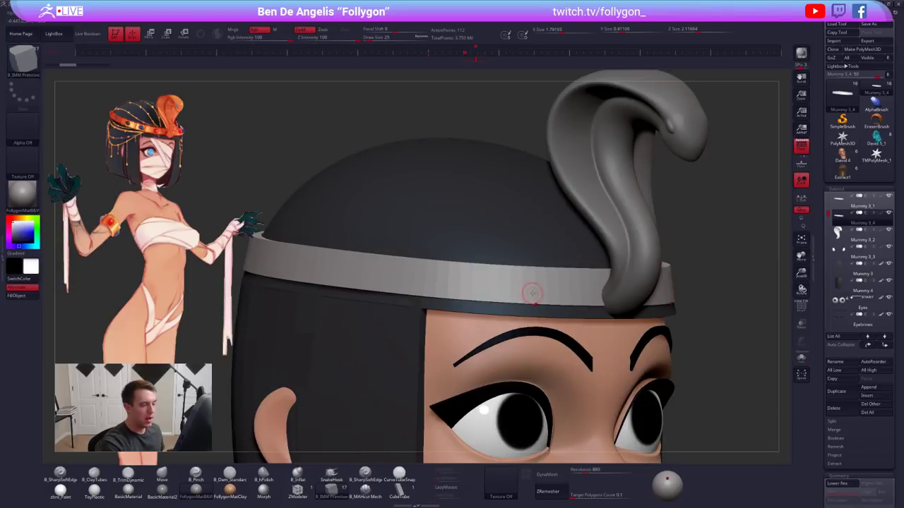
key(ctrl+d)
drag(530, 288, 531, 301)
right_drag(498, 307, 554, 311)
drag(555, 312, 537, 286)
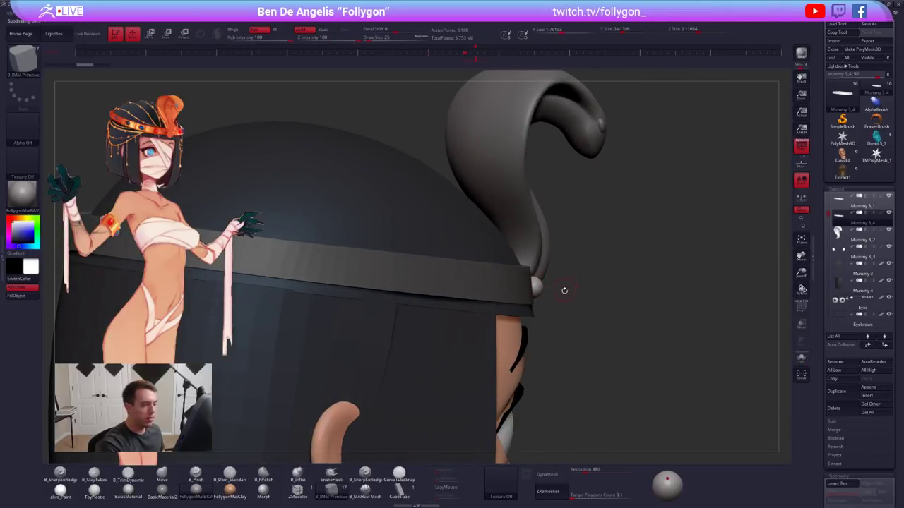
key(ctrl+shift+s)
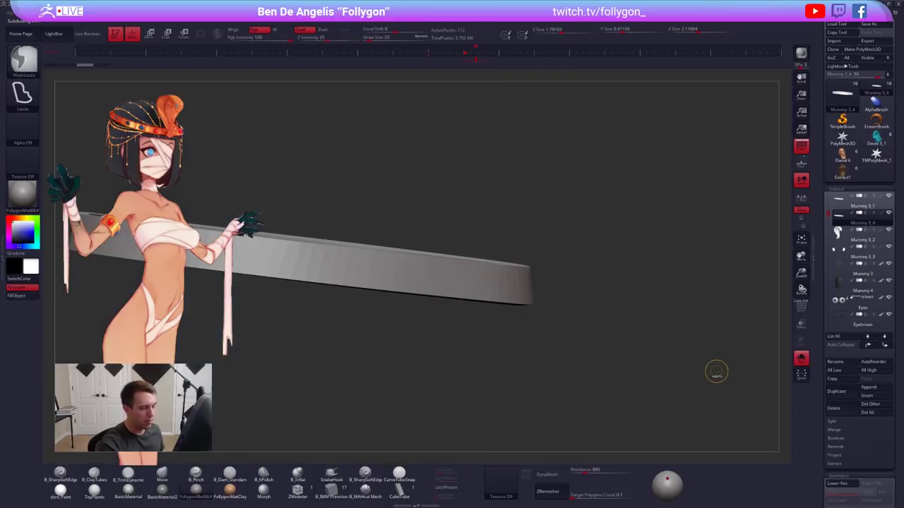
ctrl+shift+click(716, 374)
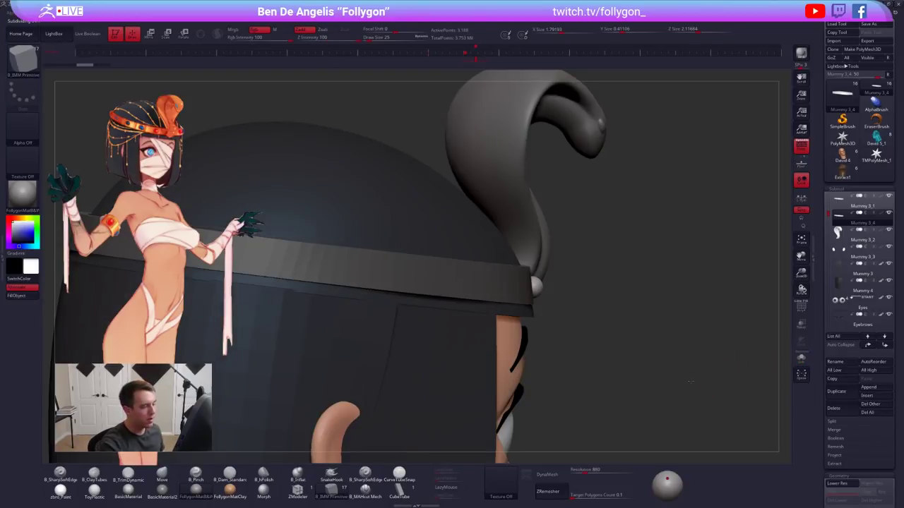
right_drag(690, 382, 600, 378)
alt+right_drag(694, 377, 656, 356)
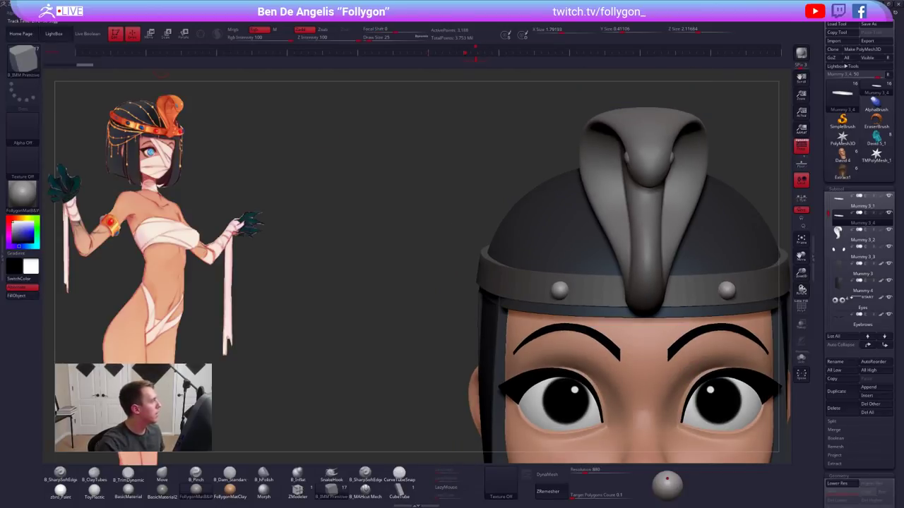
Readjust the brush's Imbed depth and insert a mirrored pair of spheres on the headband on either side of the cobra
mouse_move(31, 14)
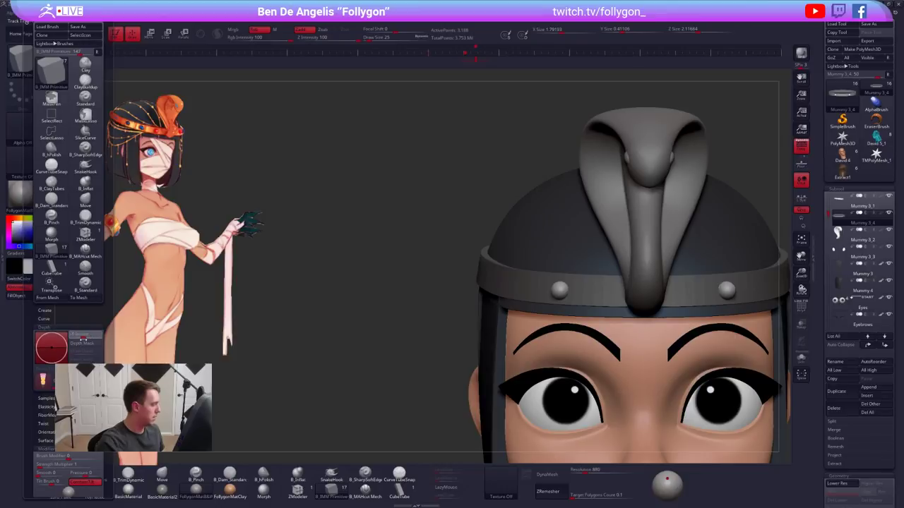
drag(82, 339, 80, 341)
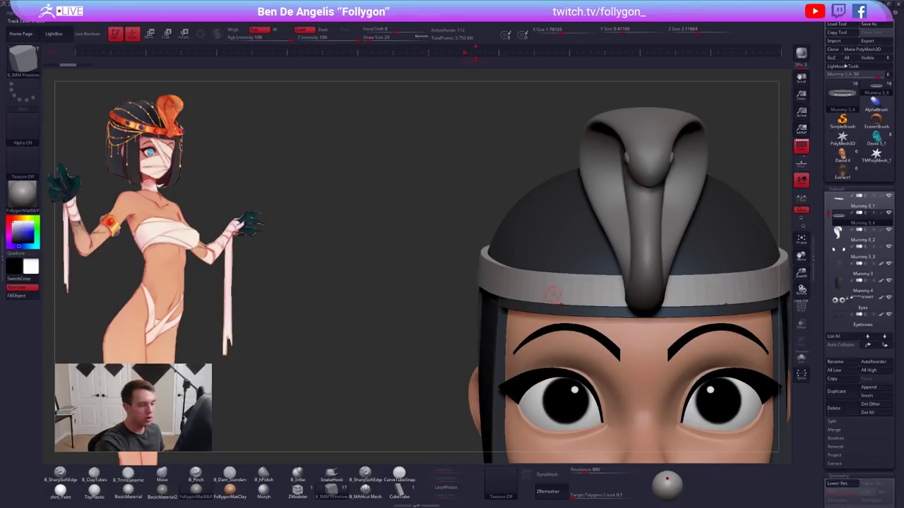
drag(331, 294, 560, 292)
right_drag(571, 293, 564, 295)
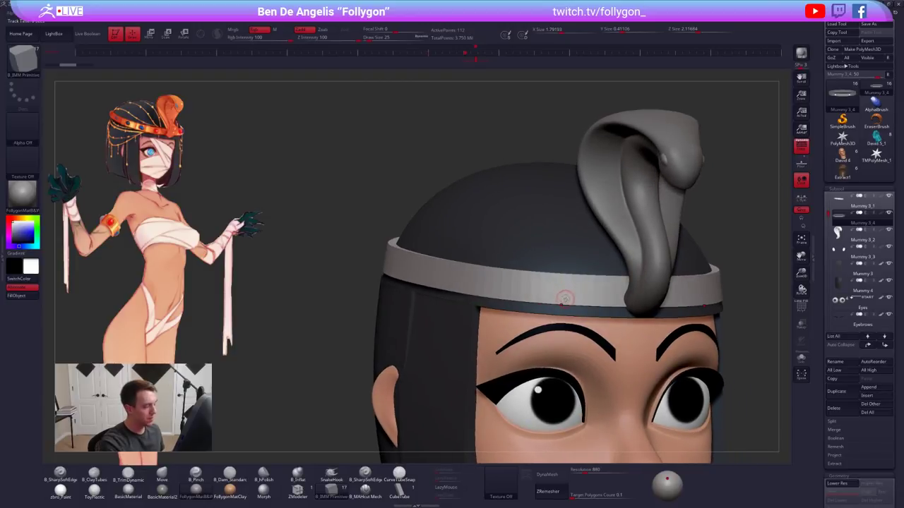
drag(557, 290, 553, 311)
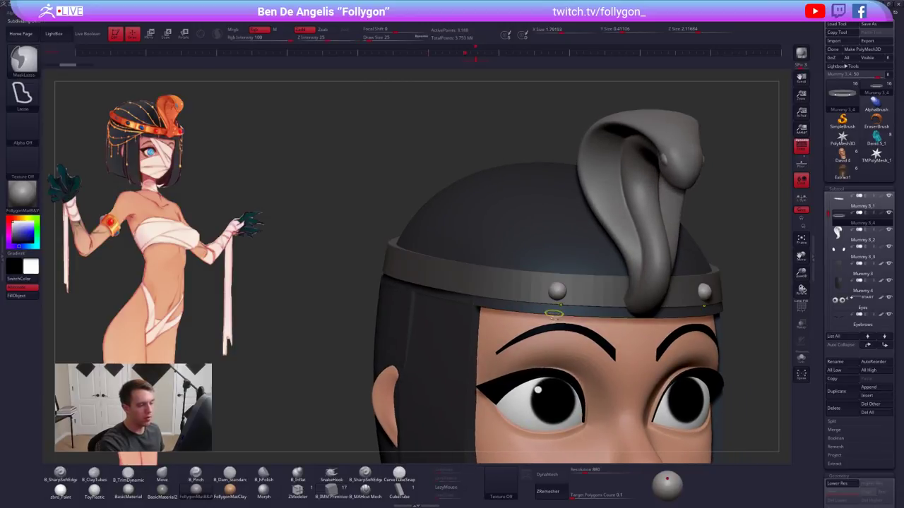
Insert more mirrored spheres at regular intervals along the headband's sides and around to its back
right_drag(500, 303, 520, 302)
alt+right_drag(459, 284, 493, 304)
right_drag(493, 304, 512, 305)
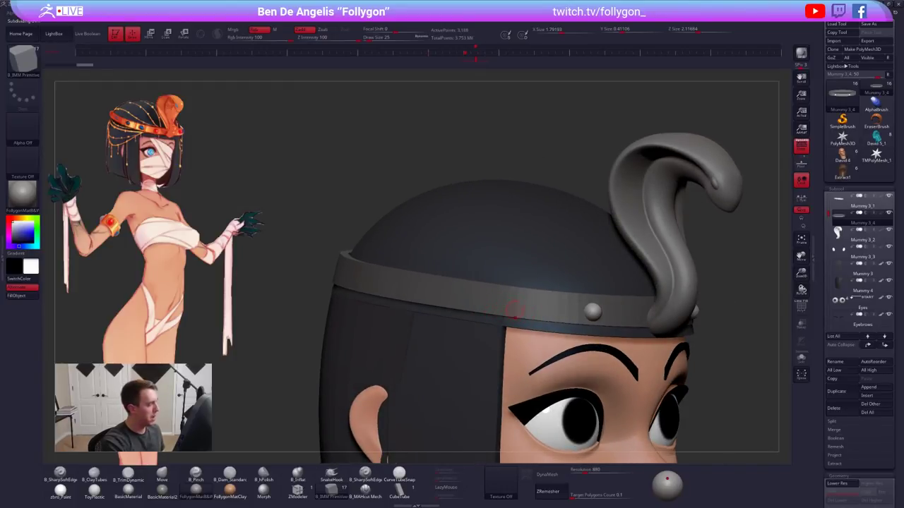
mouse_move(515, 303)
mouse_down()
mouse_move(434, 295)
mouse_move(463, 308)
mouse_move(443, 312)
mouse_up()
alt+right_drag(404, 322, 543, 334)
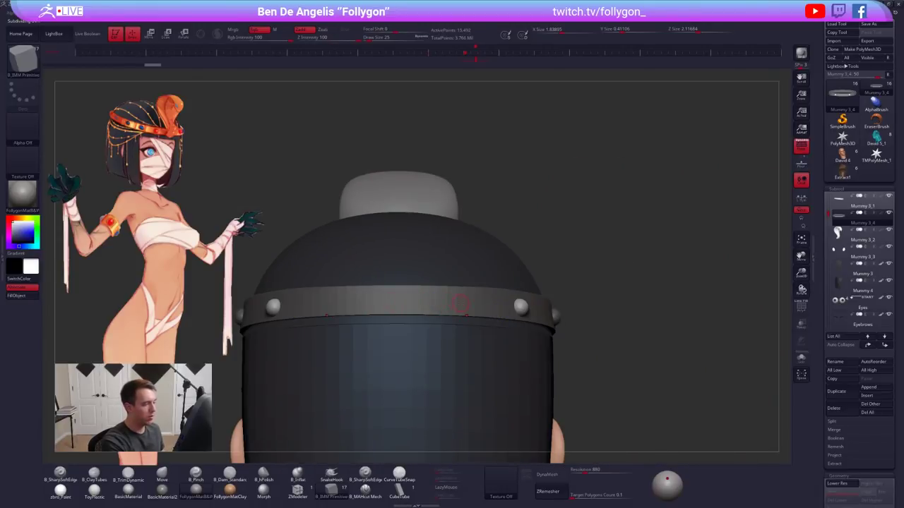
drag(461, 302, 465, 312)
mouse_move(469, 318)
ctrl+right_down()
mouse_move(520, 343)
mouse_move(493, 345)
mouse_move(569, 340)
mouse_move(534, 327)
mouse_move(542, 357)
mouse_move(506, 332)
ctrl+right_up()
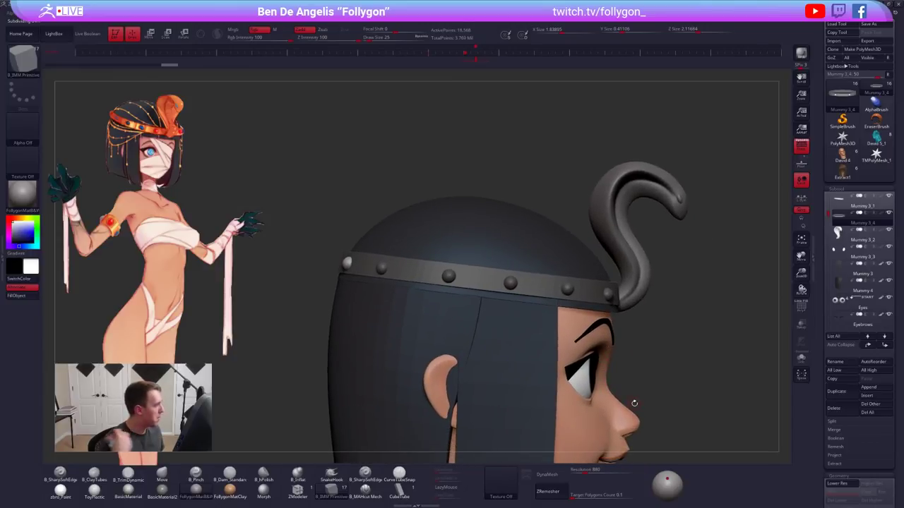
Isolate the beaded headband and adjust the position of a back sphere with the Transpose move line
key(alt+s)
alt+right_drag(346, 265, 475, 387)
drag(474, 387, 490, 341)
ctrl+right_drag(492, 343, 487, 349)
key(w)
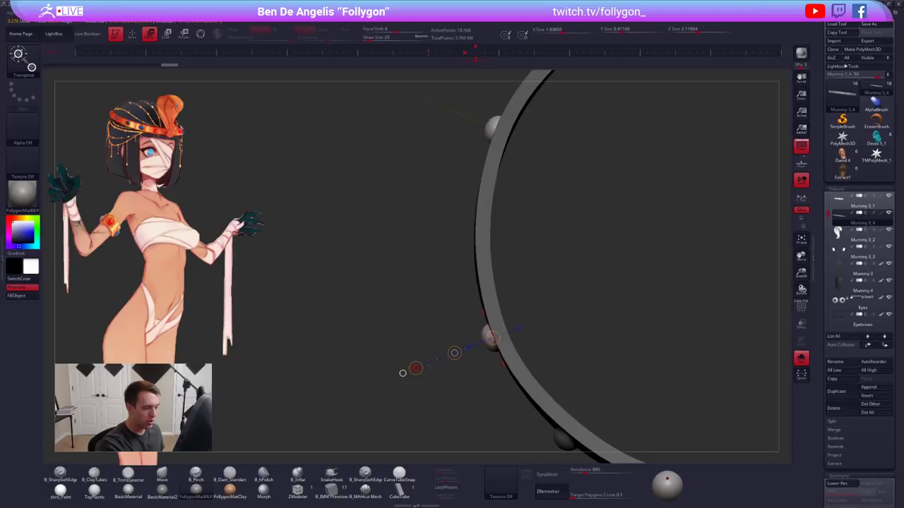
drag(402, 374, 401, 374)
key(q)
right_drag(530, 374, 554, 337)
drag(554, 336, 578, 331)
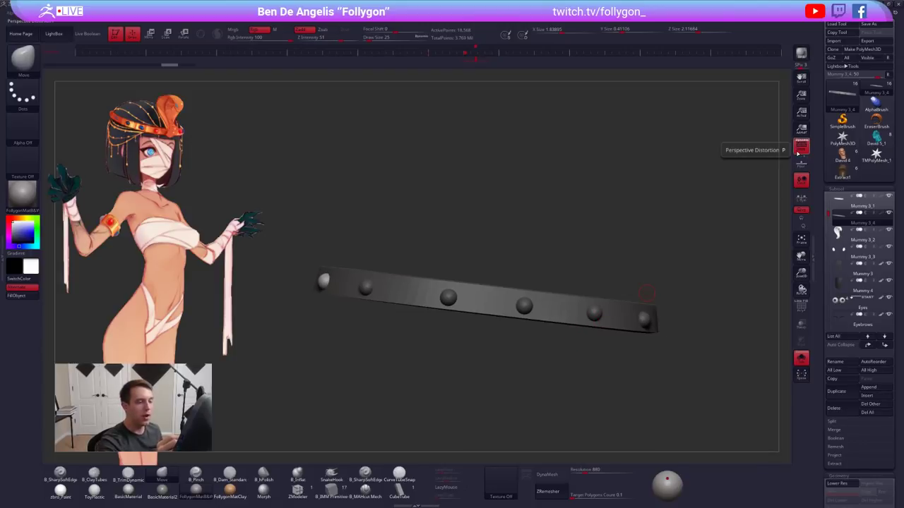
drag(699, 257, 621, 388)
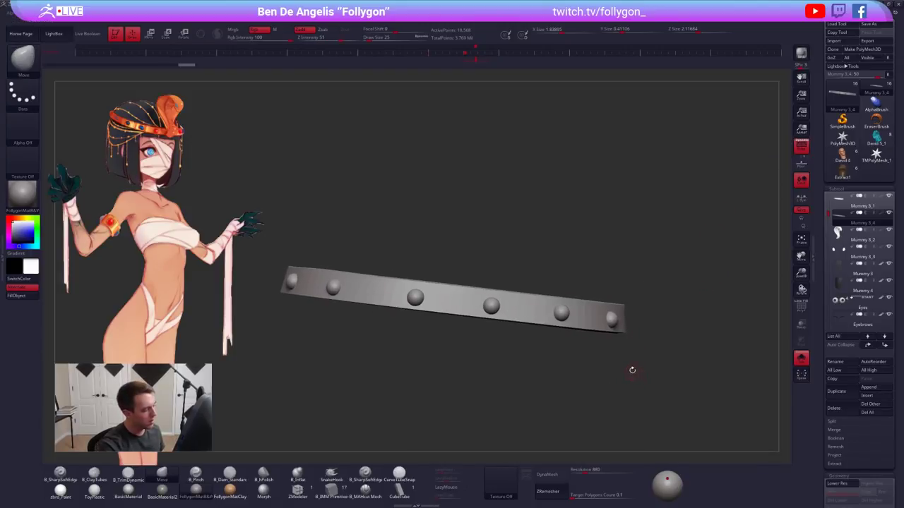
key(w)
click(612, 320)
key(q)
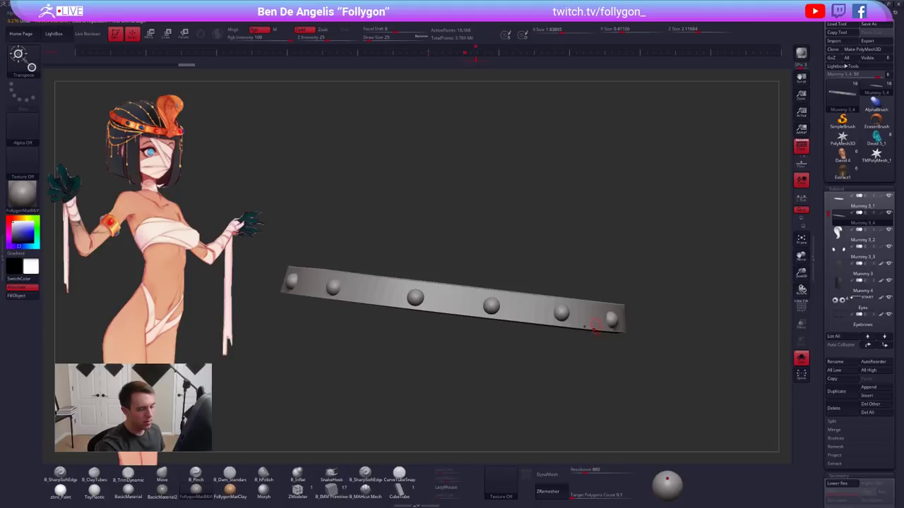
Show the polygroups, hide the band parts of the beaded headband, and delete the hidden geometry so only the spheres remain
key(shift+f)
drag(599, 347, 595, 374)
key(w)
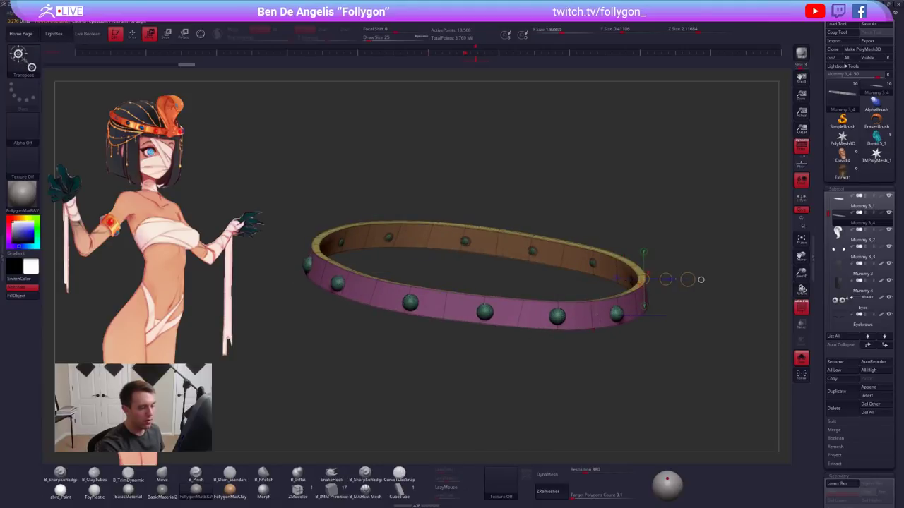
key(q)
ctrl+shift+click(612, 322)
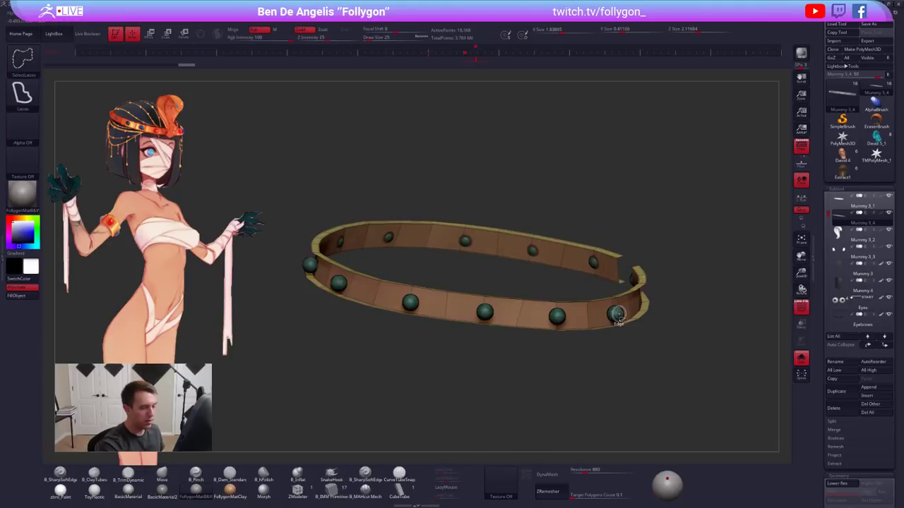
ctrl+shift+click(626, 348)
ctrl+shift+click(615, 315)
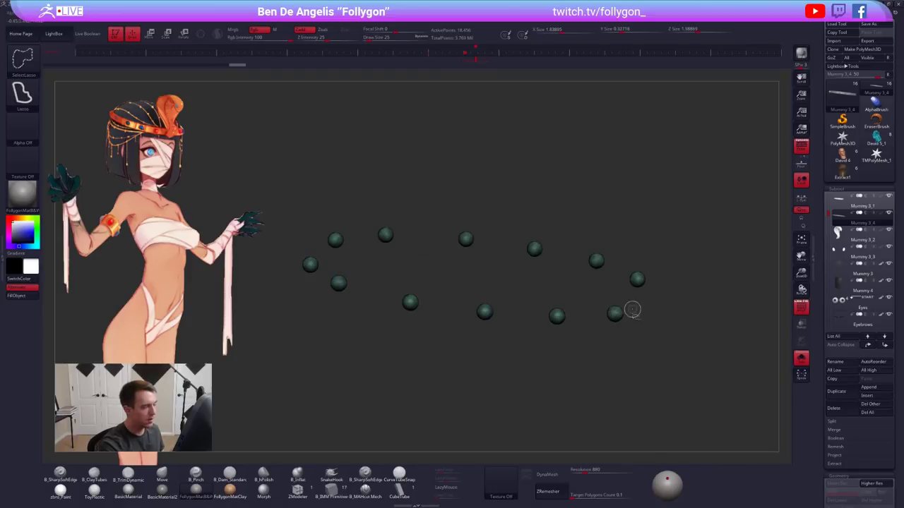
key(space)
click(656, 315)
drag(679, 277, 646, 288)
key(alt+s)
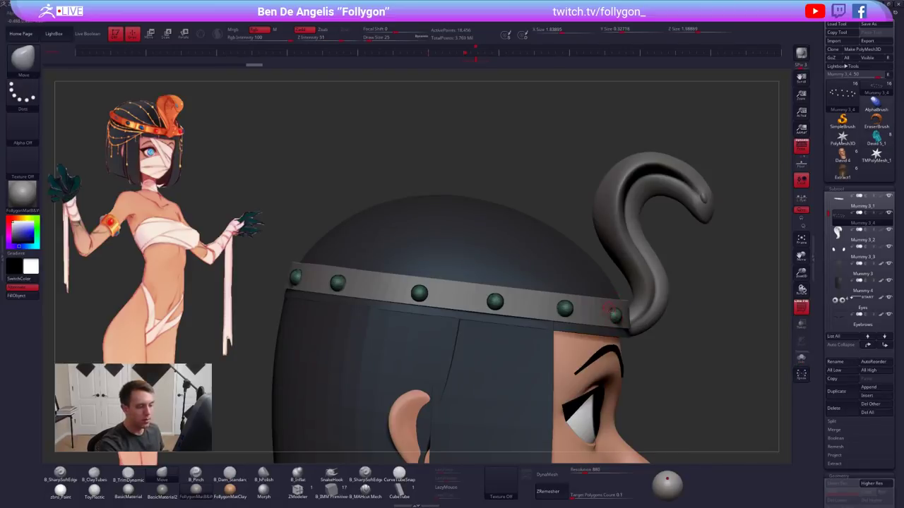
Mask all the spheres except the side one nearest the cobra and nudge it slightly upward on the headband
alt+right_drag(608, 308, 581, 298)
key(shift+f)
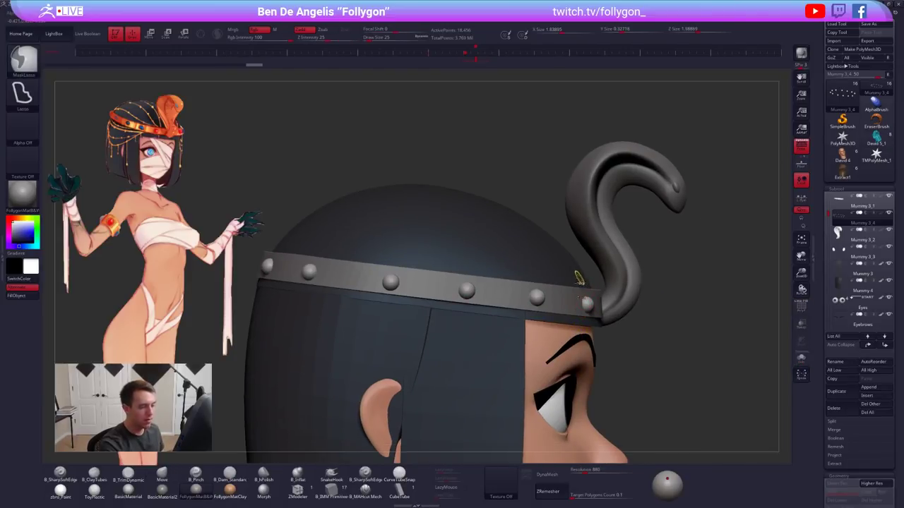
ctrl+alt+drag(579, 279, 654, 298)
key(w)
shift+drag(583, 310, 583, 381)
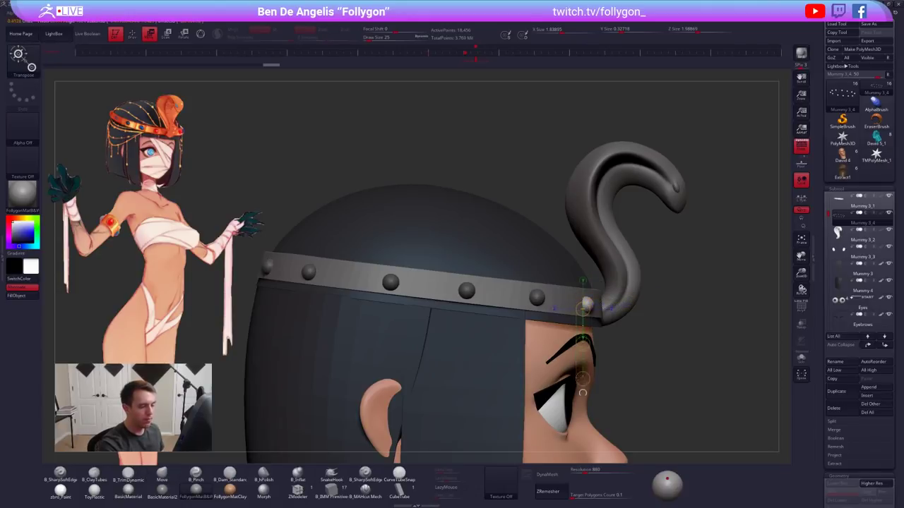
drag(583, 346, 583, 342)
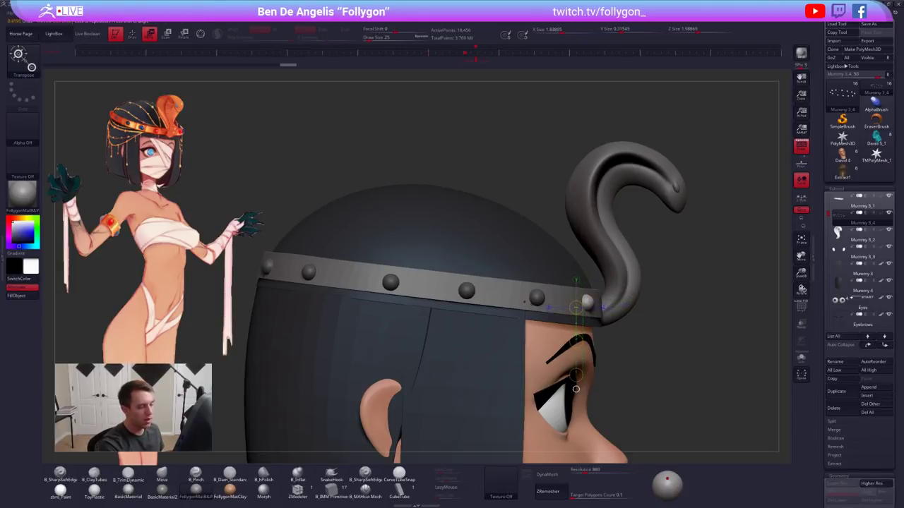
Set the draw size to 121, switch the mask to leave the sphere above the ear free, and adjust its height
key(q)
key(space)
drag(519, 309, 526, 309)
key(alt+s)
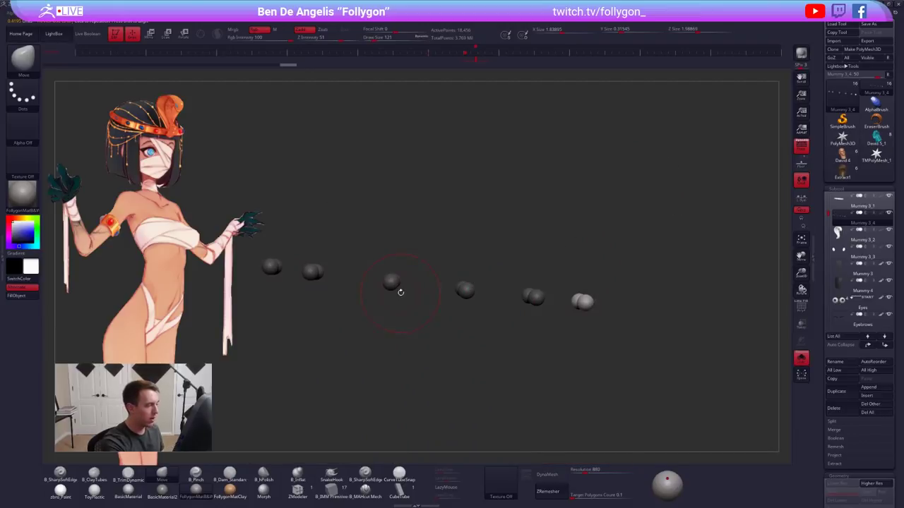
mouse_move(403, 309)
ctrl+mouse_down()
mouse_move(412, 299)
mouse_move(390, 331)
ctrl+mouse_up()
key(alt+s)
key(w)
key(q)
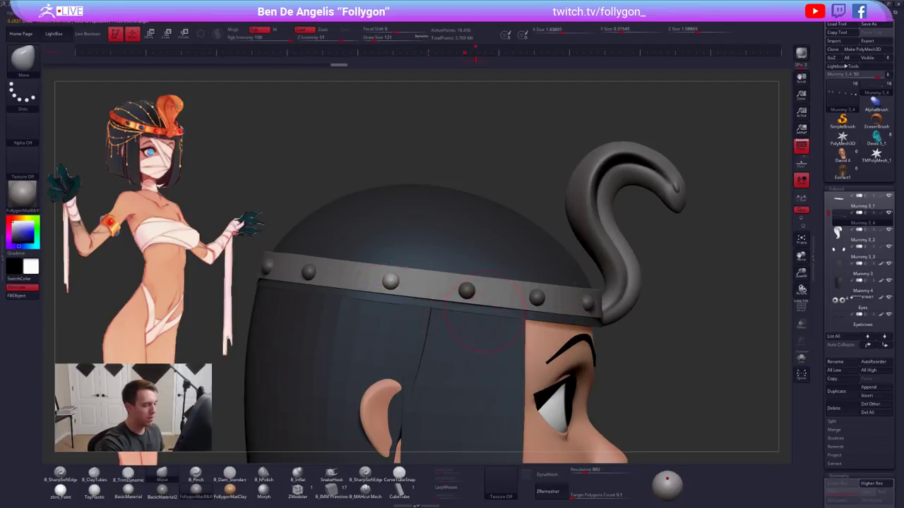
Free the next sphere toward the face from the mask, adjust its position on the band, and clear the mask
ctrl+drag(492, 268, 498, 281)
mouse_move(495, 284)
ctrl+alt+mouse_down()
mouse_move(455, 275)
mouse_move(472, 321)
mouse_move(470, 299)
mouse_move(470, 353)
mouse_move(470, 319)
ctrl+alt+mouse_up()
key(w)
key(q)
ctrl+right_drag(530, 302, 531, 272)
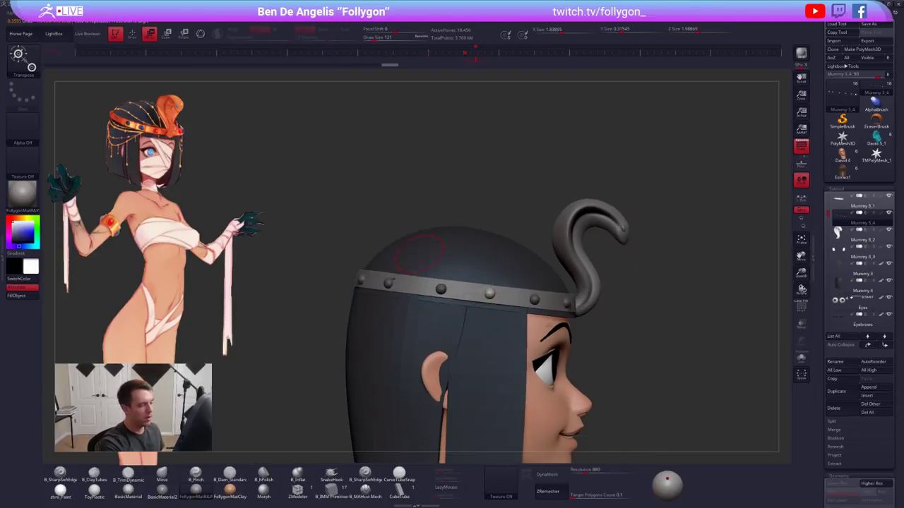
key(q)
ctrl+drag(606, 309, 591, 324)
Select the plain headband subtool, isolate it, and turn off perspective
alt+click(528, 304)
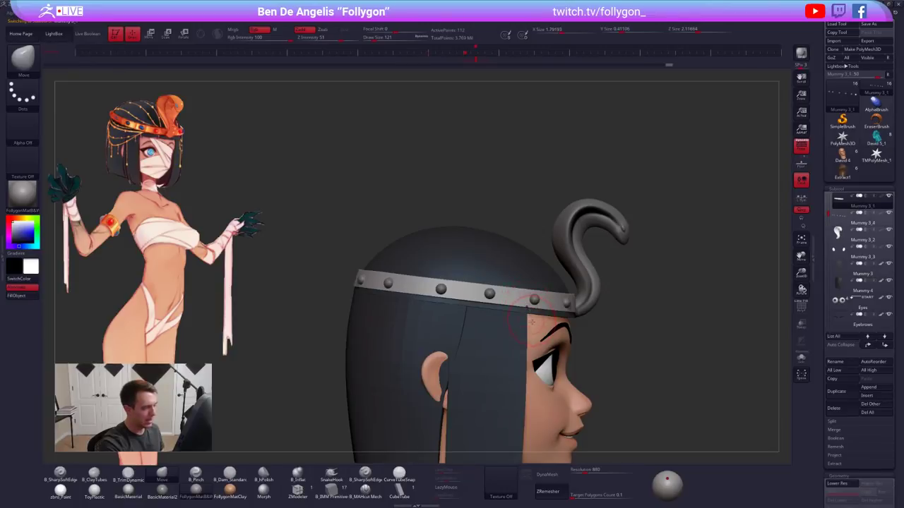
key(shift+d)
key(alt+s)
key(d)
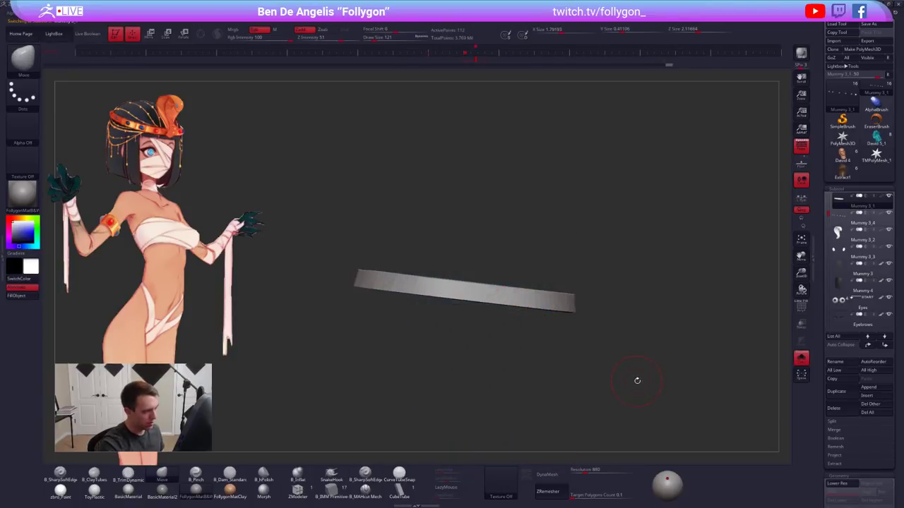
click(802, 150)
alt+right_drag(542, 287, 578, 312)
Try to flatten the headband's upper edge with a Transpose line drawn upward from the band, and undo it
key(w)
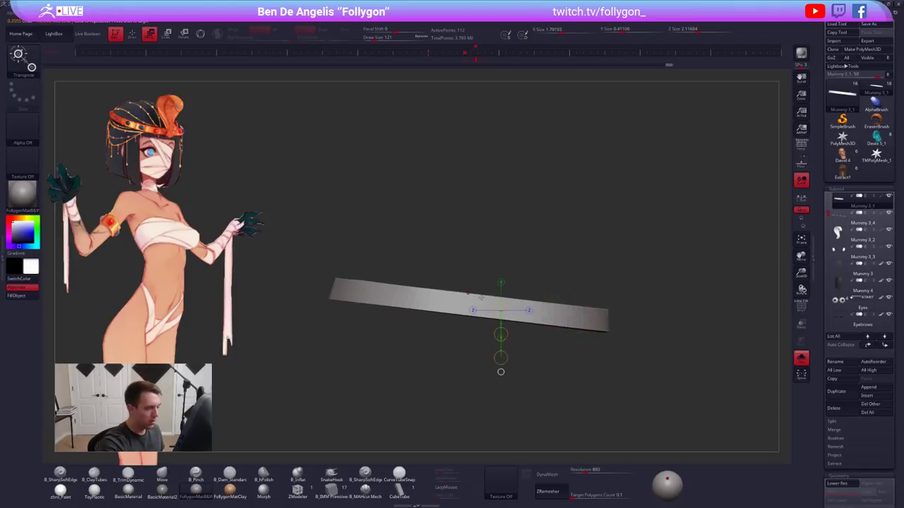
drag(481, 296, 497, 134)
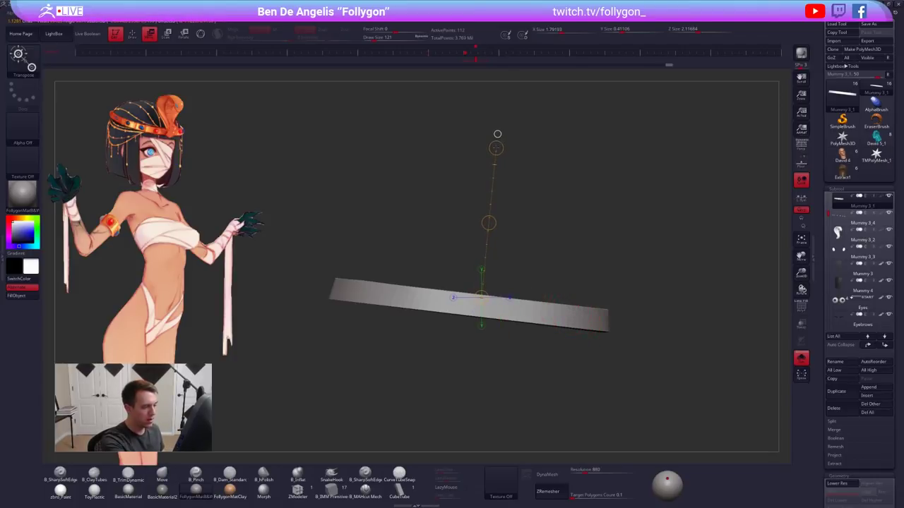
right_drag(488, 240, 488, 300)
drag(487, 298, 495, 221)
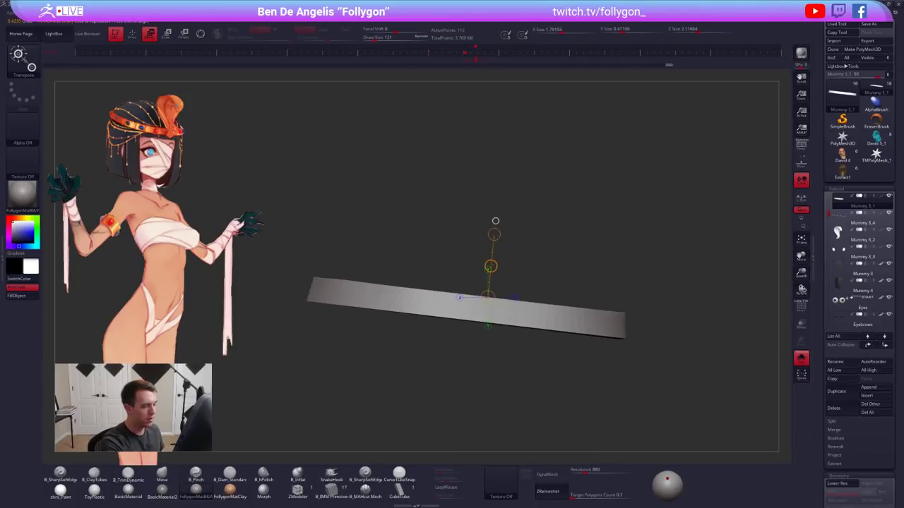
drag(491, 266, 488, 267)
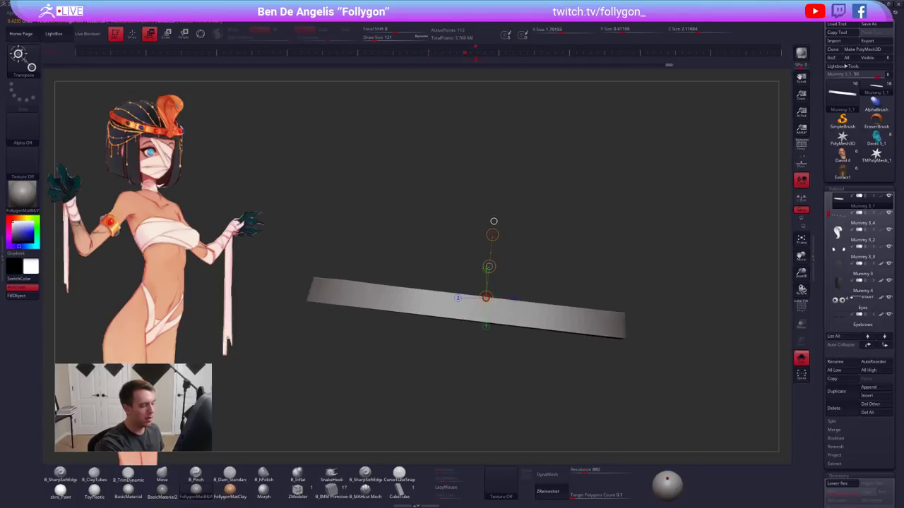
drag(485, 298, 446, 377)
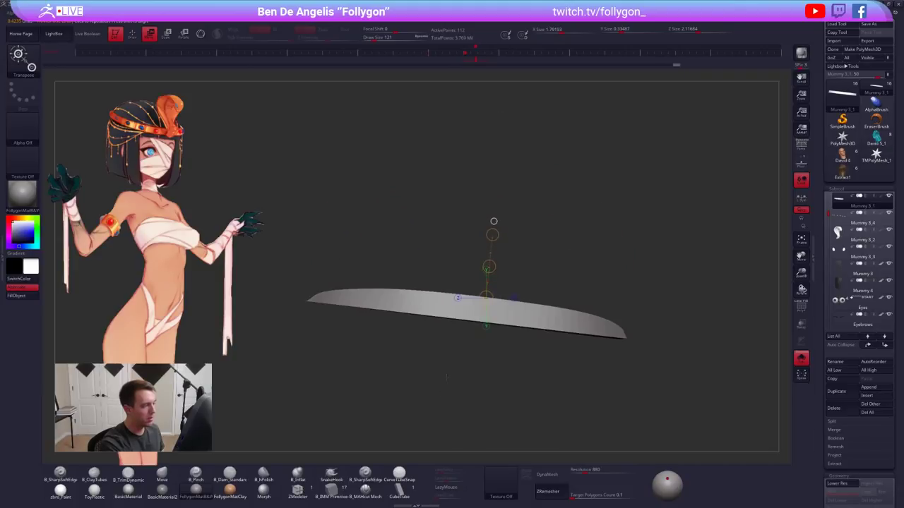
key(ctrl+z)
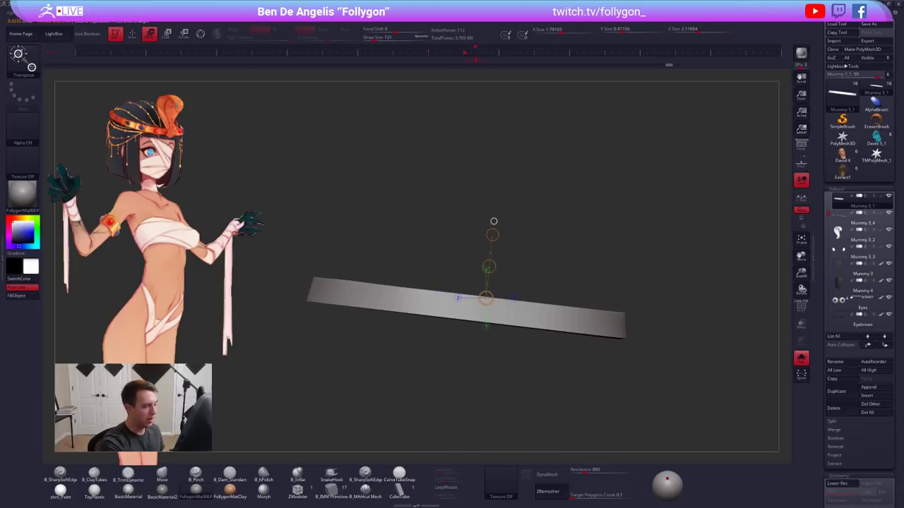
Realign the Transpose line perpendicular to the band, try flattening the upper edge again, and undo it
shift+drag(470, 248, 419, 249)
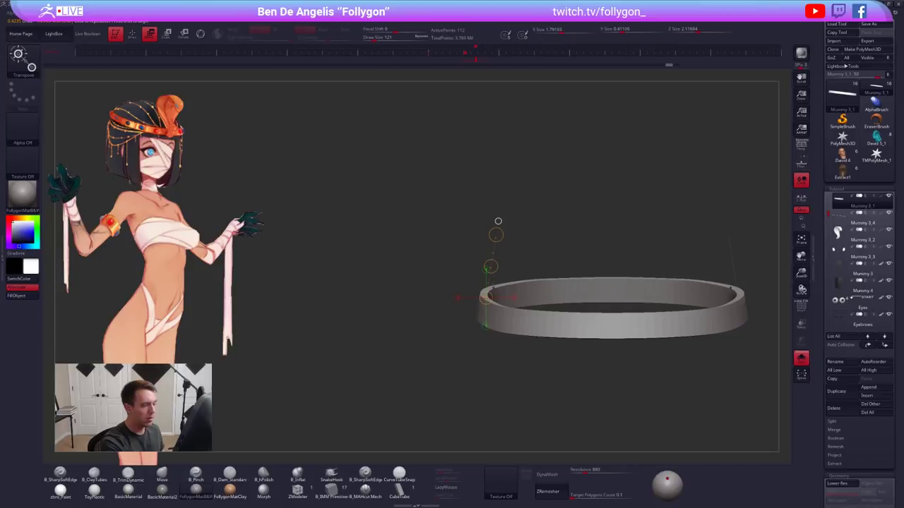
mouse_move(495, 235)
shift+mouse_down()
mouse_move(464, 248)
mouse_move(491, 251)
shift+mouse_up()
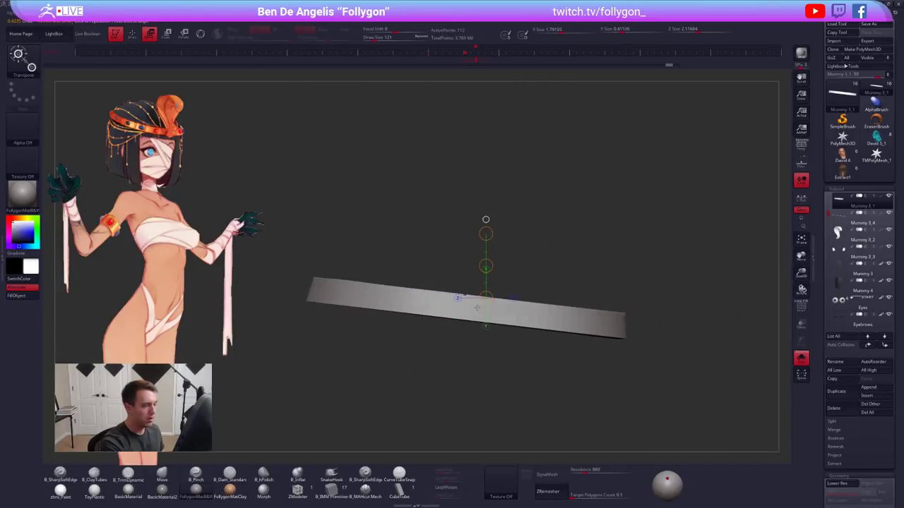
drag(486, 219, 494, 219)
drag(451, 243, 487, 272)
click(484, 305)
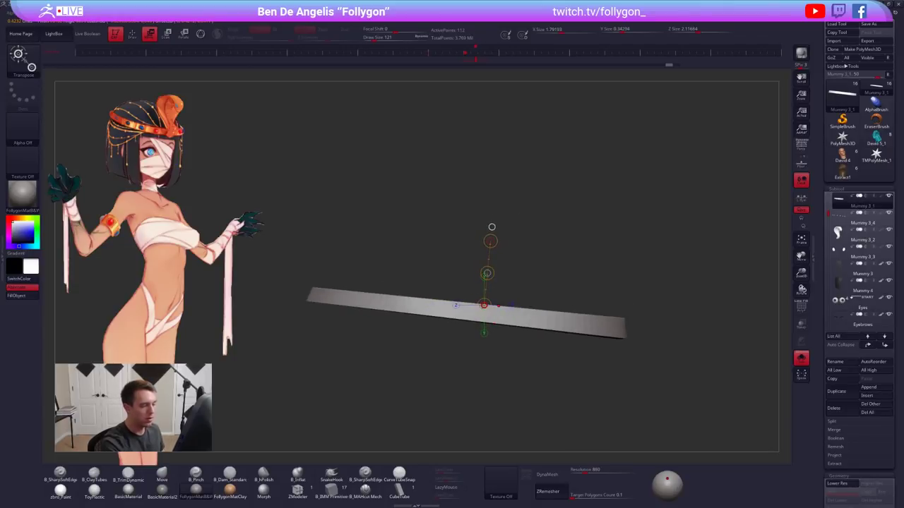
drag(492, 228, 489, 227)
key(ctrl+z)
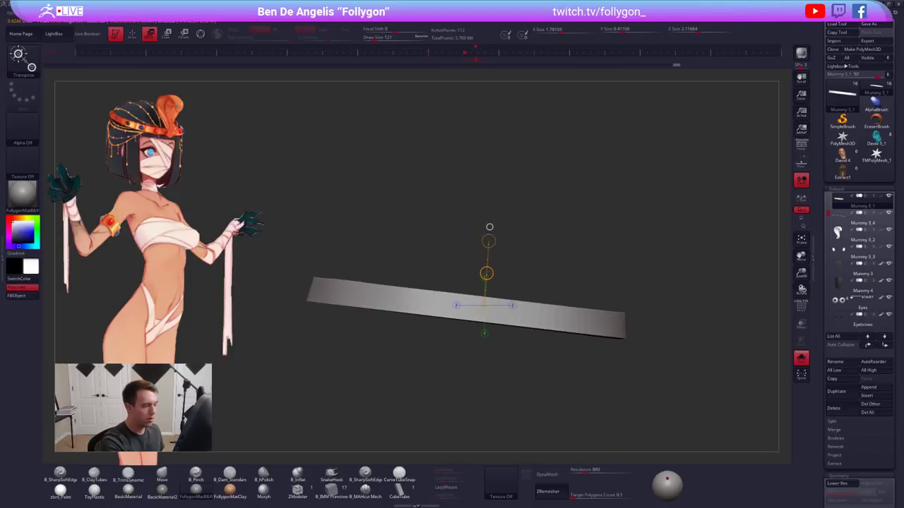
Try one more flattening of the headband with the shifted Transpose line, undo it, and return to drawing
drag(486, 272, 486, 269)
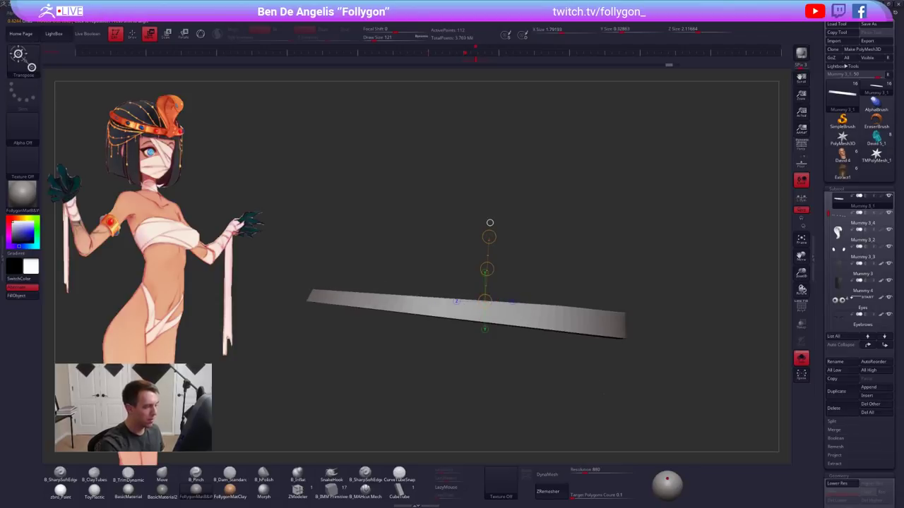
key(ctrl)
mouse_move(587, 392)
alt+mouse_down()
mouse_move(648, 381)
mouse_move(605, 383)
mouse_move(615, 399)
alt+mouse_up()
key(q)
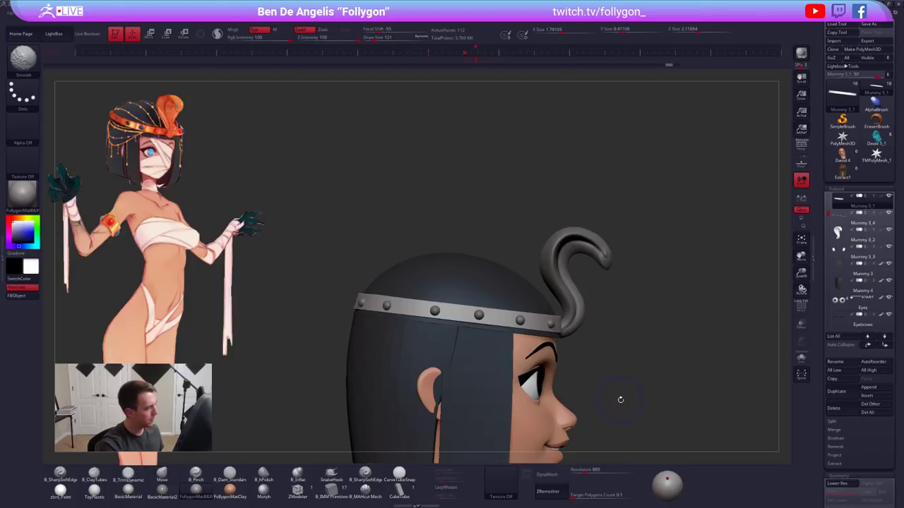
Check the headband's subdivision display and choose the ClipCurve brush for clipping
key(shift+d)
drag(620, 395, 629, 399)
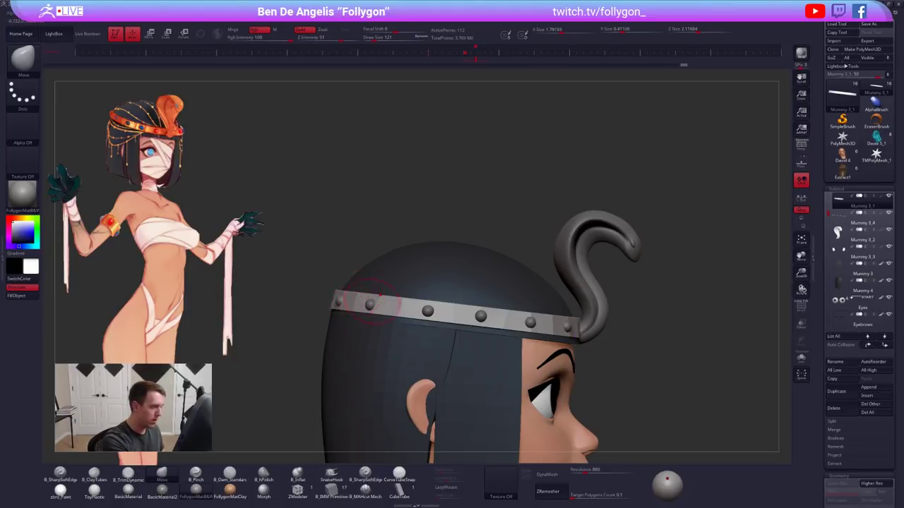
key(d)
click(436, 311)
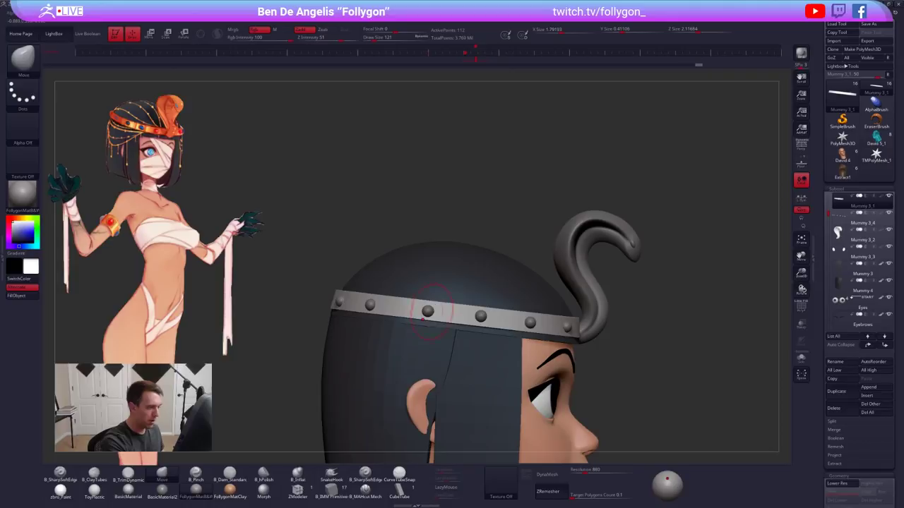
key(ctrl+shift+f)
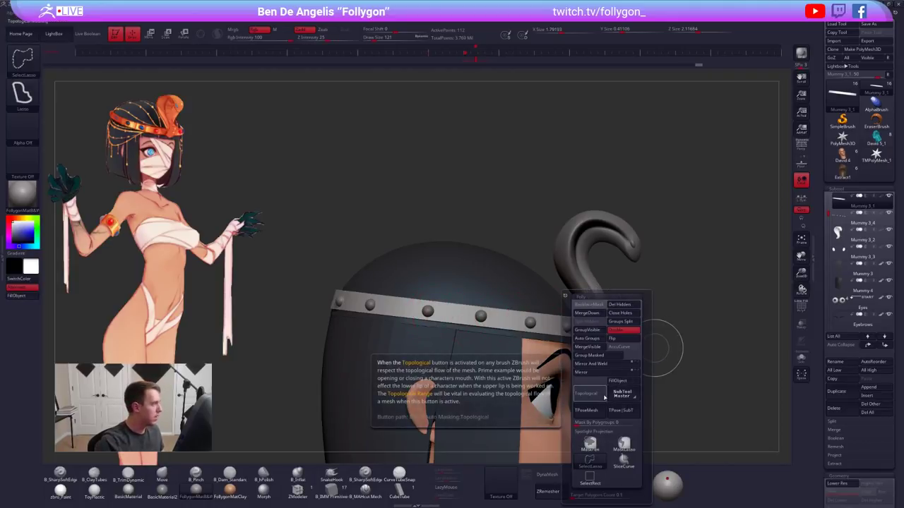
ctrl+shift+click(33, 60)
key(b)
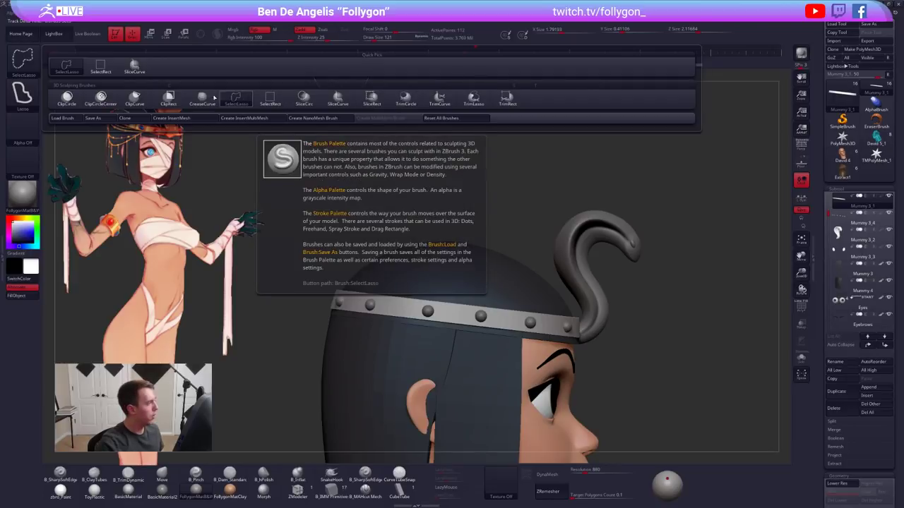
click(134, 98)
Isolate the headband and clip a thin strip off its upper edge with a straight ClipCurve stroke
key(alt+s)
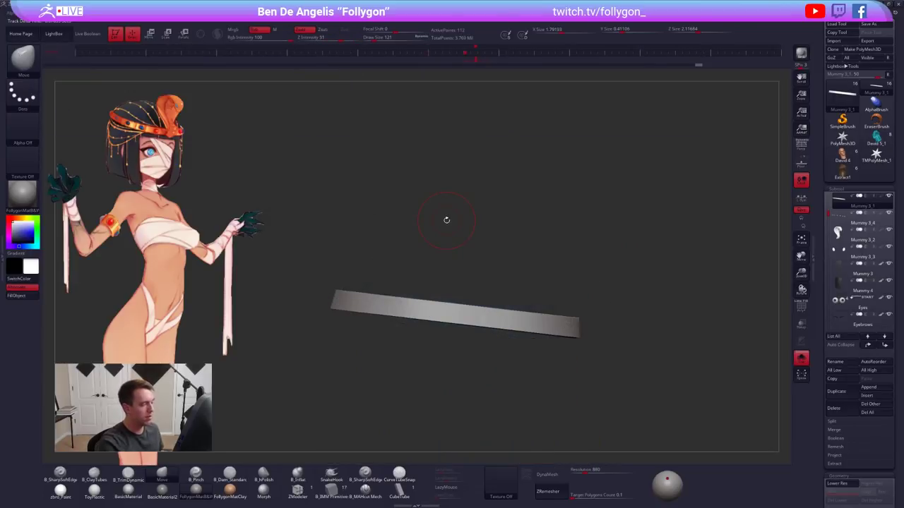
key(shift+d)
ctrl+shift+drag(325, 289, 657, 324)
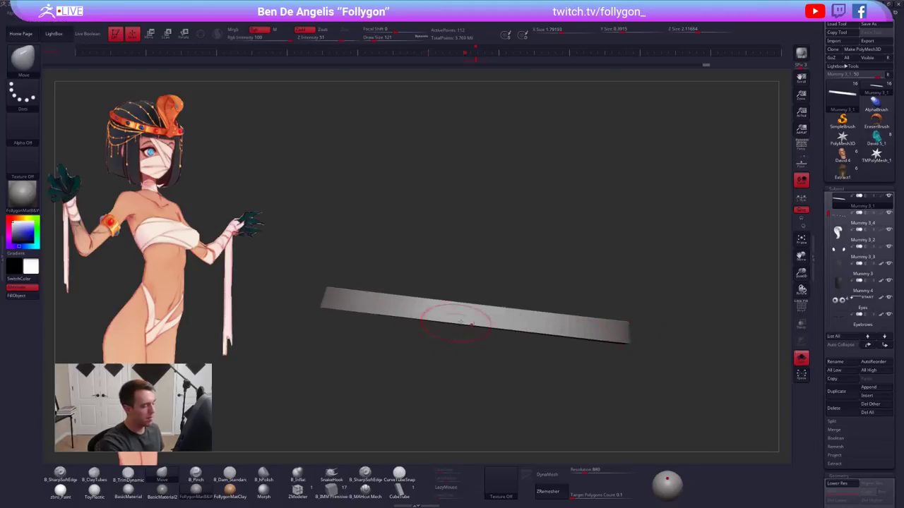
Clip the headband's lower edge with a straight ClipCurve stroke along the band, and show the whole head again
mouse_move(454, 325)
right_down()
mouse_move(466, 335)
mouse_move(484, 321)
right_up()
key(shift+f)
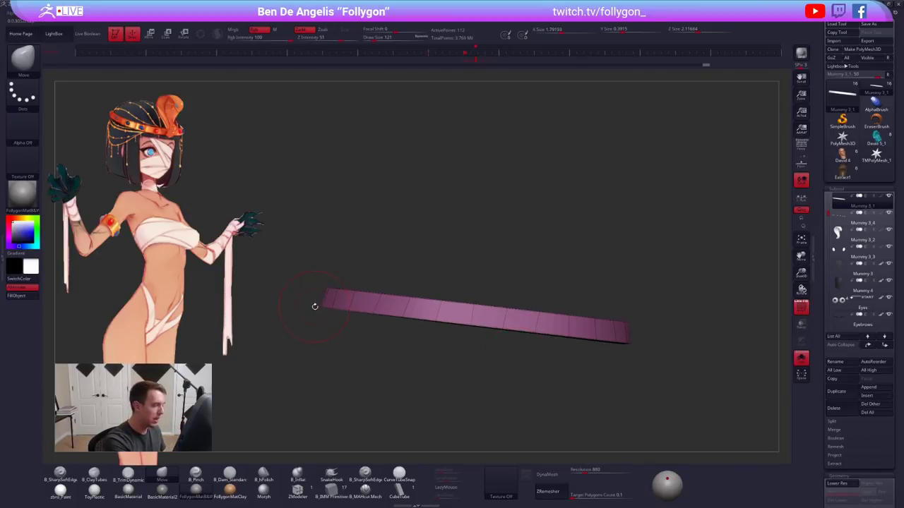
mouse_move(312, 304)
ctrl+shift+mouse_down()
mouse_move(574, 335)
mouse_move(360, 311)
ctrl+shift+mouse_up()
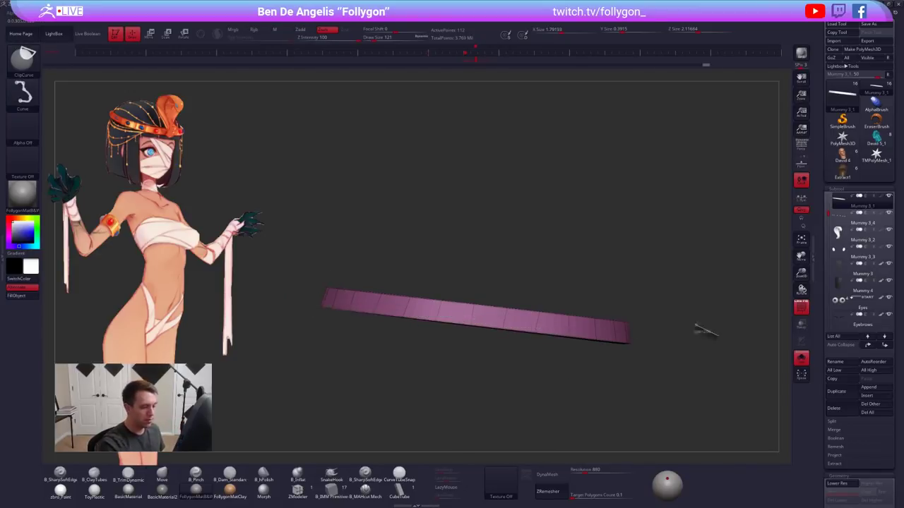
mouse_move(706, 332)
ctrl+shift+mouse_down()
mouse_move(346, 258)
mouse_move(333, 288)
mouse_move(292, 317)
mouse_move(293, 301)
ctrl+shift+mouse_up()
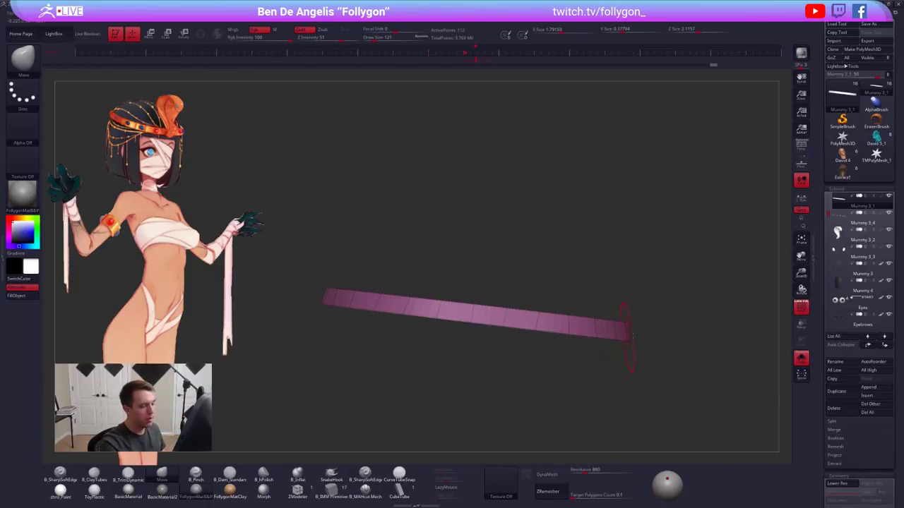
key(alt+s)
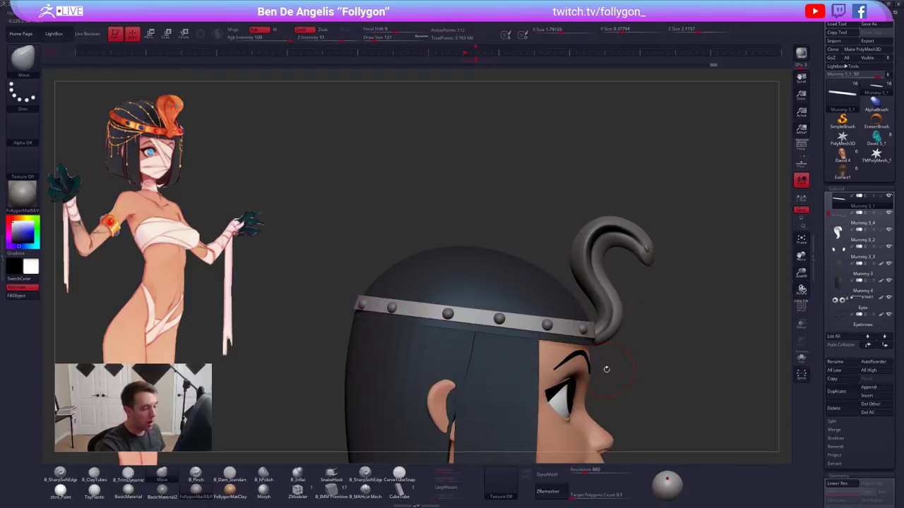
Select the dark cap above the headband, isolate it with its polygroups displayed, and try closing its open holes
alt+click(573, 311)
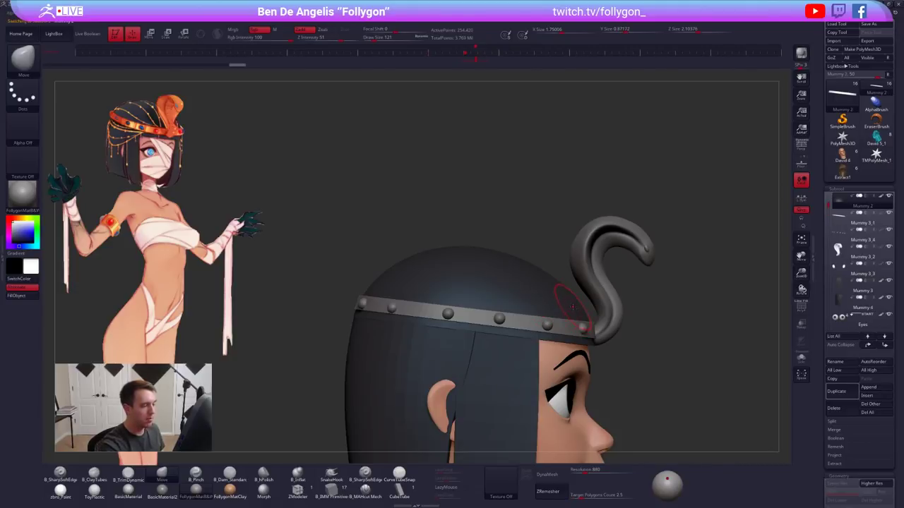
key(alt+s)
key(shift+f)
key(shift+f)
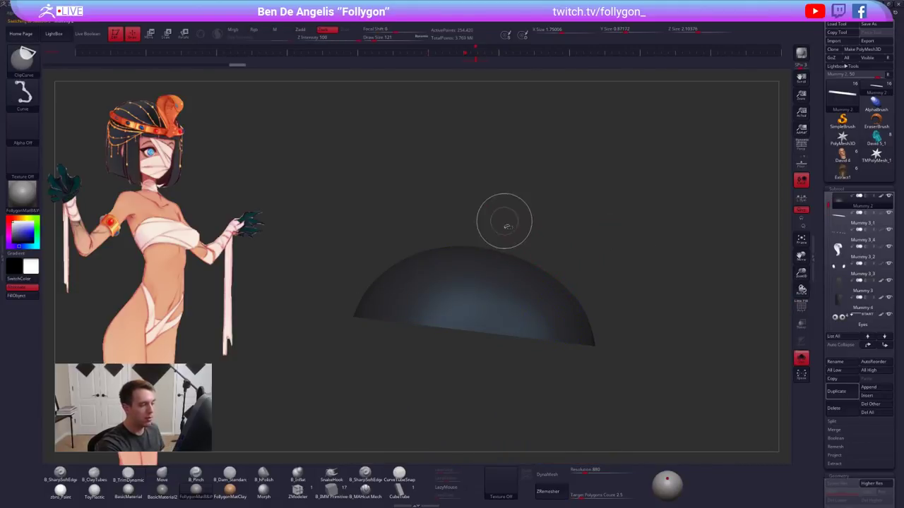
mouse_move(503, 225)
ctrl+shift+mouse_down()
mouse_move(483, 397)
mouse_move(521, 374)
mouse_move(518, 330)
mouse_move(508, 347)
mouse_move(516, 309)
ctrl+shift+mouse_up()
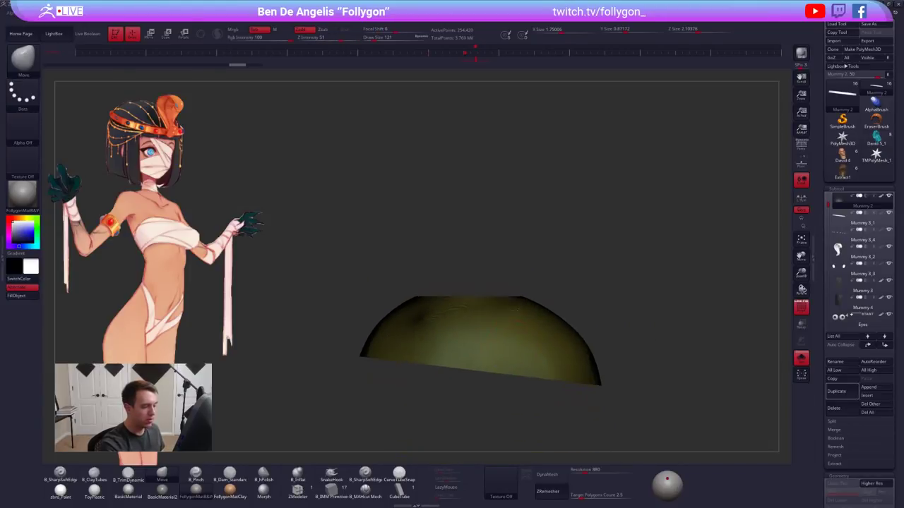
alt+drag(593, 345, 592, 318)
key(ctrl+f)
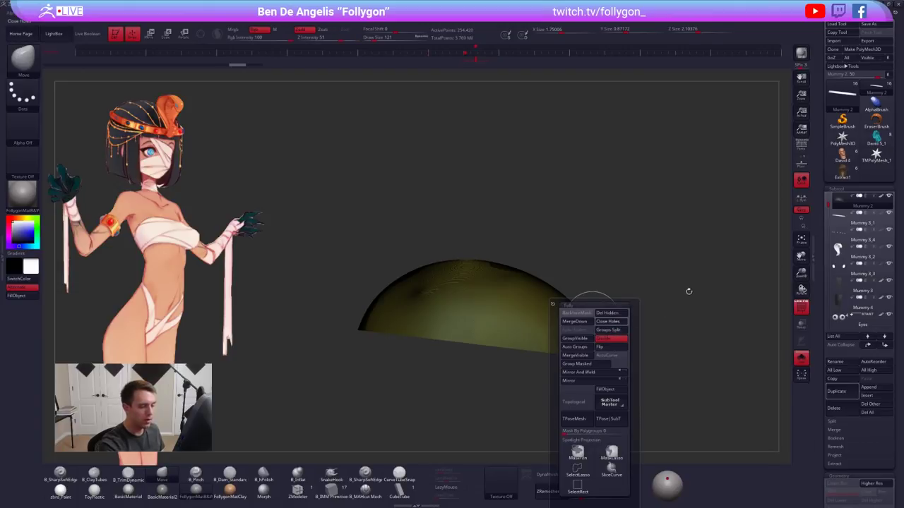
Hide the front half of the cap, draw a Transpose line across it, and examine its cross-section and underside
ctrl+shift+drag(490, 231, 492, 410)
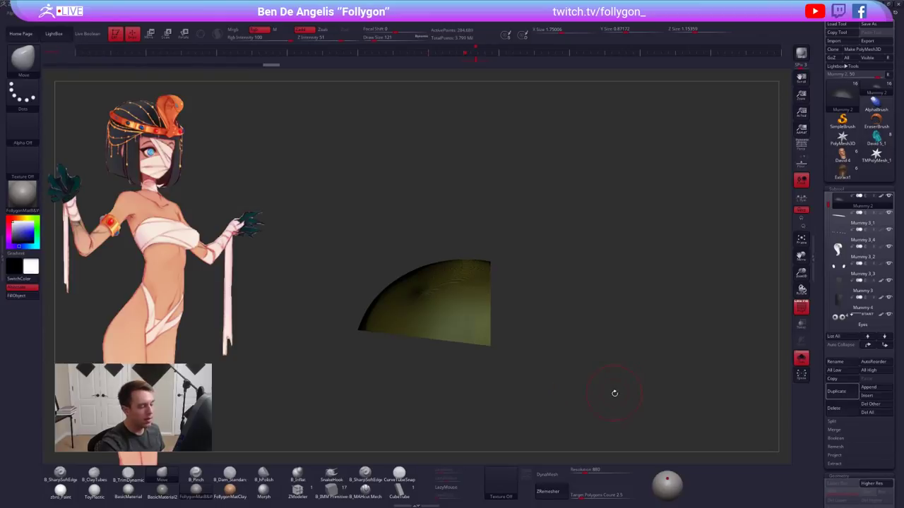
mouse_move(605, 396)
mouse_down()
mouse_move(620, 393)
mouse_move(575, 389)
mouse_move(516, 359)
mouse_move(558, 379)
mouse_move(600, 367)
mouse_move(528, 386)
mouse_move(518, 331)
mouse_up()
key(w)
mouse_move(519, 259)
mouse_down()
mouse_move(653, 259)
mouse_move(607, 252)
mouse_move(298, 278)
mouse_up()
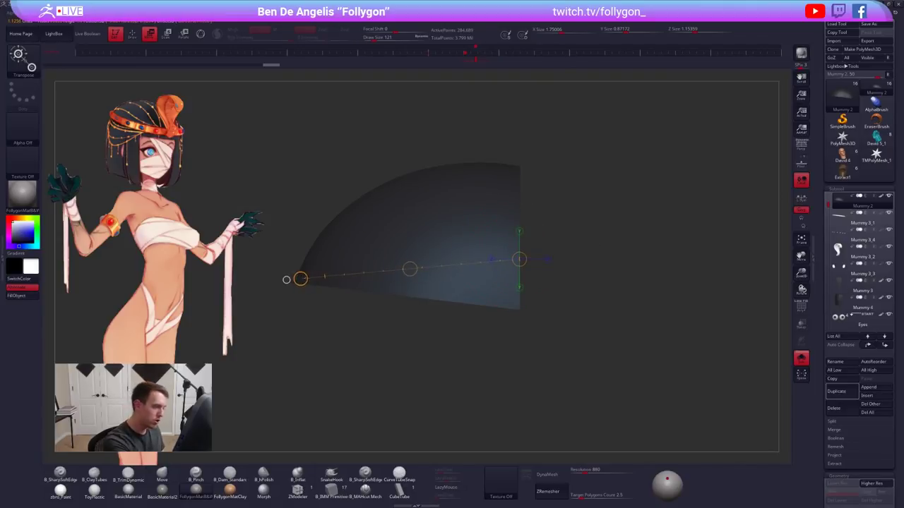
key(q)
ctrl+shift+click(641, 364)
key(shift+f)
ctrl+shift+click(651, 378)
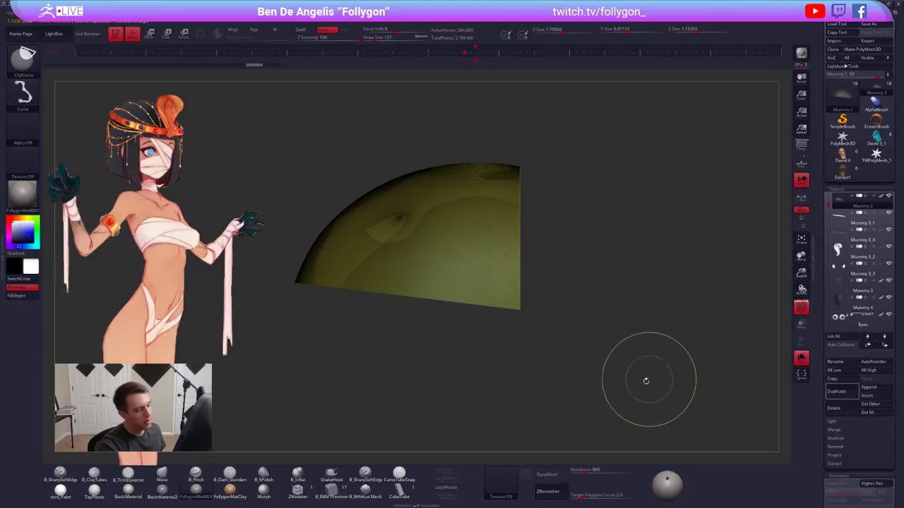
drag(648, 380, 659, 336)
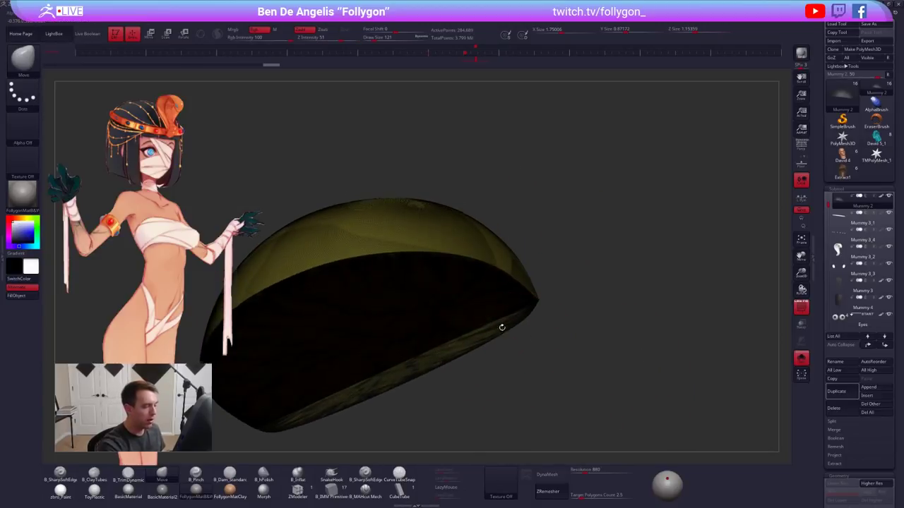
Show the whole cap and the rest of the head again, and undo the hole closing
key(f)
ctrl+shift+click(619, 389)
drag(619, 390, 648, 365)
key(shift+f)
key(shift+s)
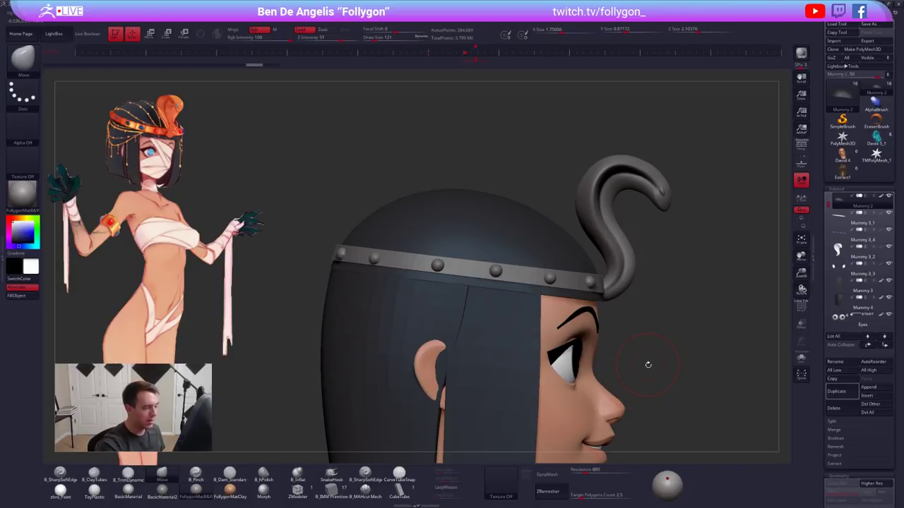
key(ctrl+z)
key(shift+f)
drag(662, 381, 642, 375)
key(shift+s)
key(shift+f)
key(shift+s)
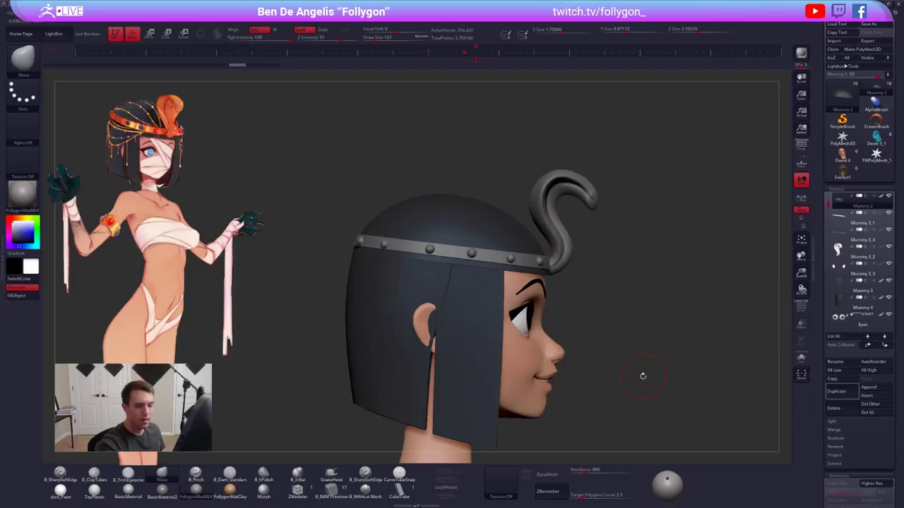
Remesh the cap with ZRemesher at a target polygon count of 1
scroll(821, 292, down, 5)
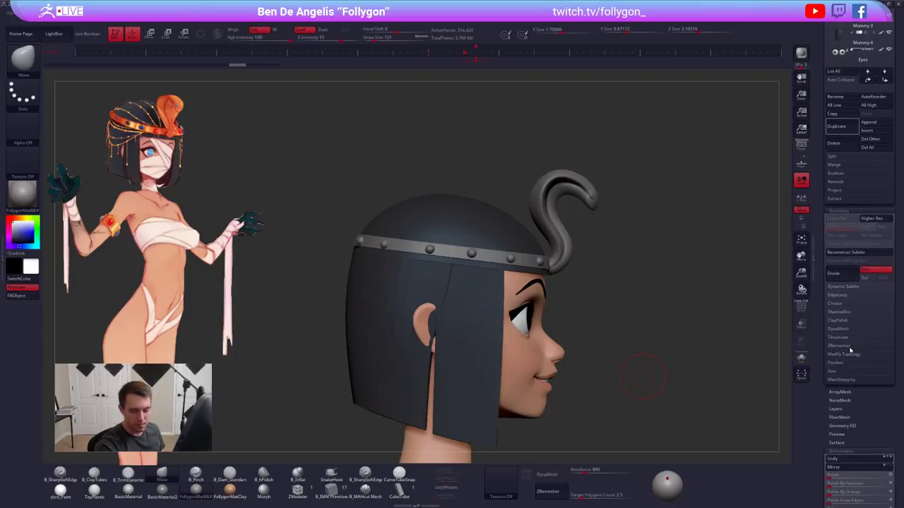
click(850, 347)
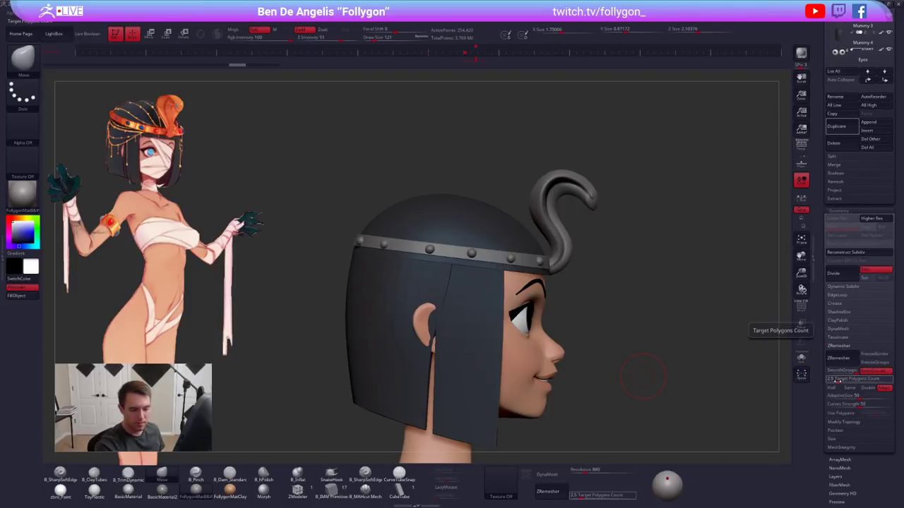
click(839, 380)
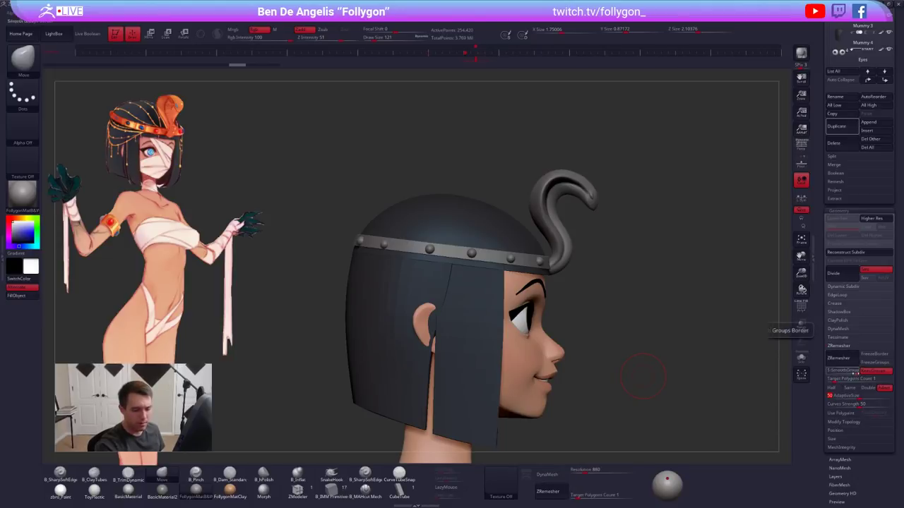
click(847, 363)
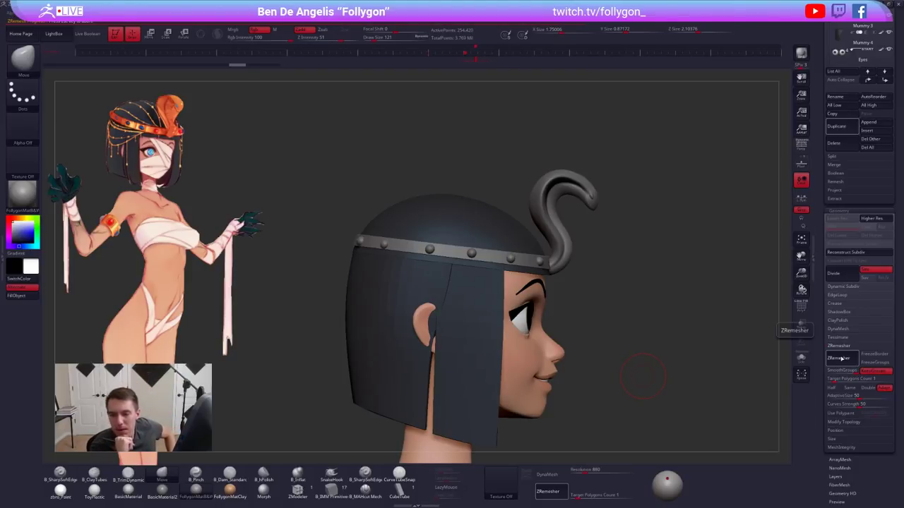
click(838, 358)
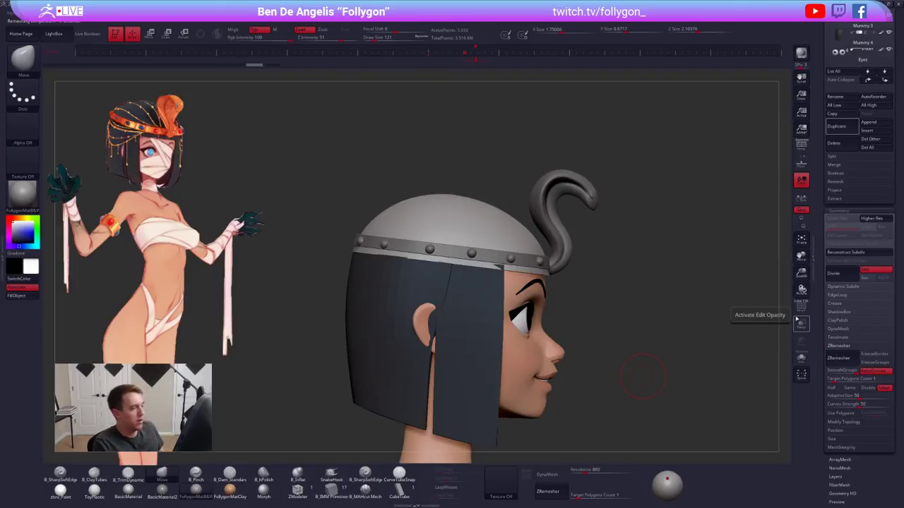
Nudge the cap's crown slightly with an enlarged Move brush in side view and turn on perspective
mouse_move(686, 240)
mouse_down()
mouse_move(592, 281)
mouse_move(539, 355)
mouse_up()
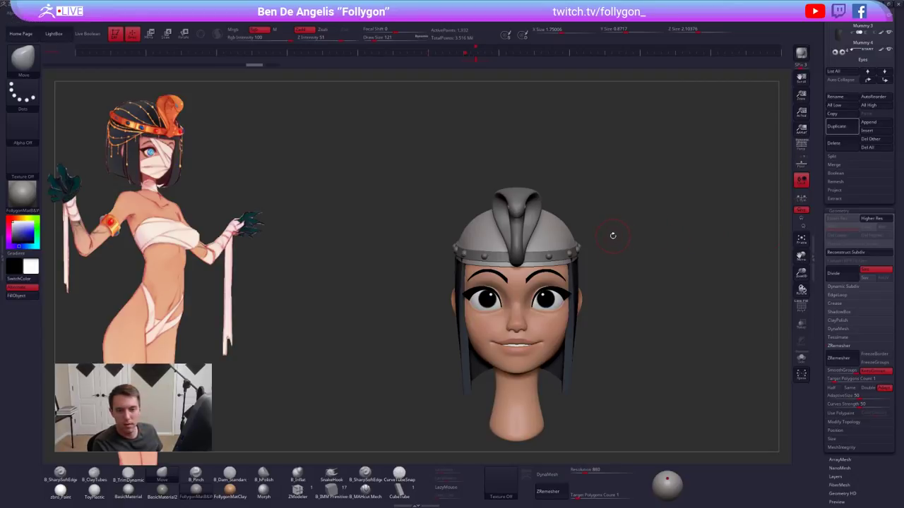
mouse_move(613, 235)
mouse_down()
mouse_move(537, 240)
mouse_move(606, 275)
mouse_up()
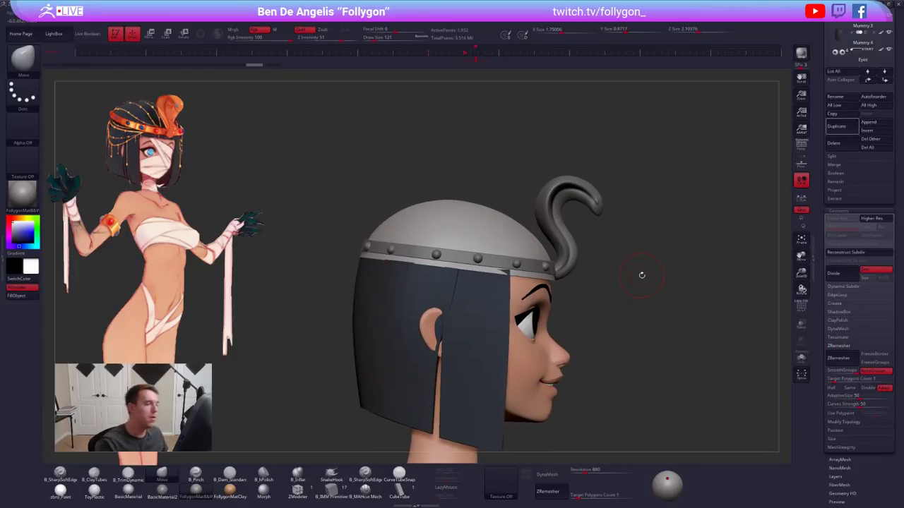
key(shift+f)
key(shift+f)
key(space)
drag(516, 238, 526, 236)
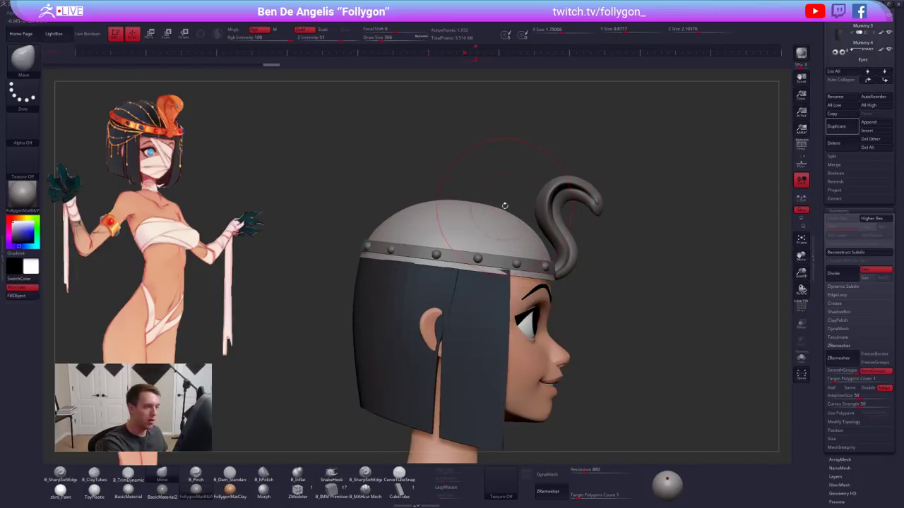
drag(482, 195, 482, 202)
mouse_move(696, 236)
mouse_down()
mouse_move(652, 247)
mouse_move(627, 234)
mouse_up()
key(p)
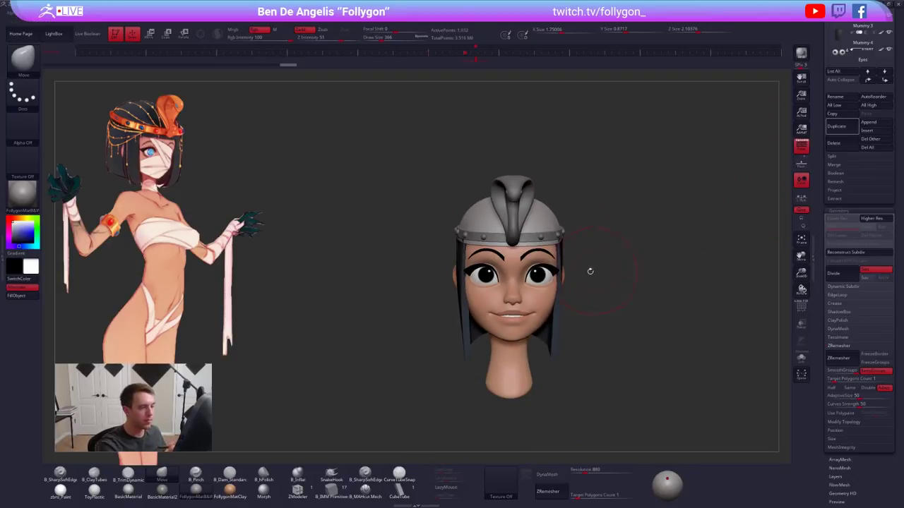
Pick a dark colour with the B_Standard brush, compare FollygonMatB&P with zbro_Paint, and keep the zbro_Paint material
key(c)
key(1)
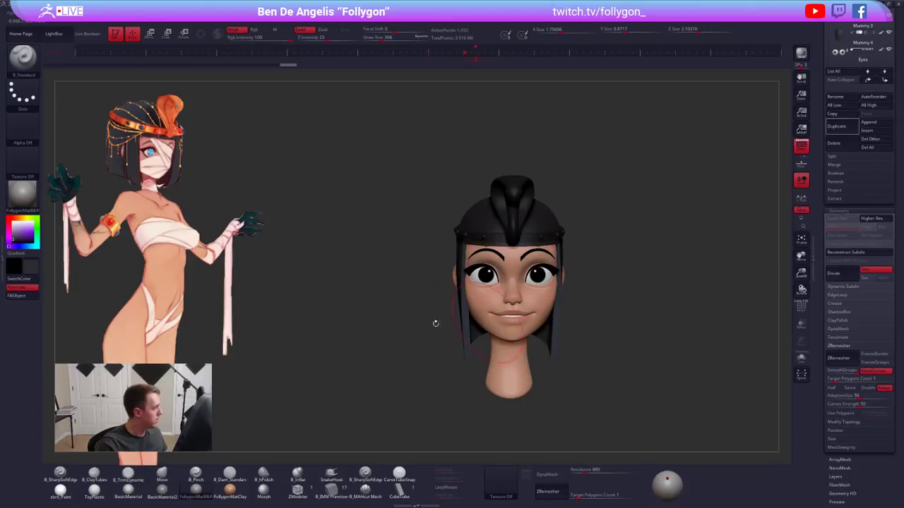
click(64, 492)
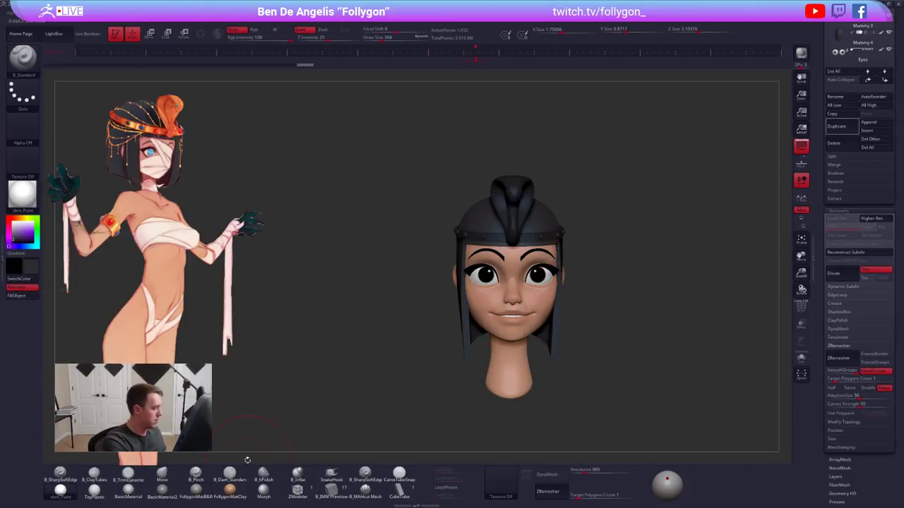
click(196, 490)
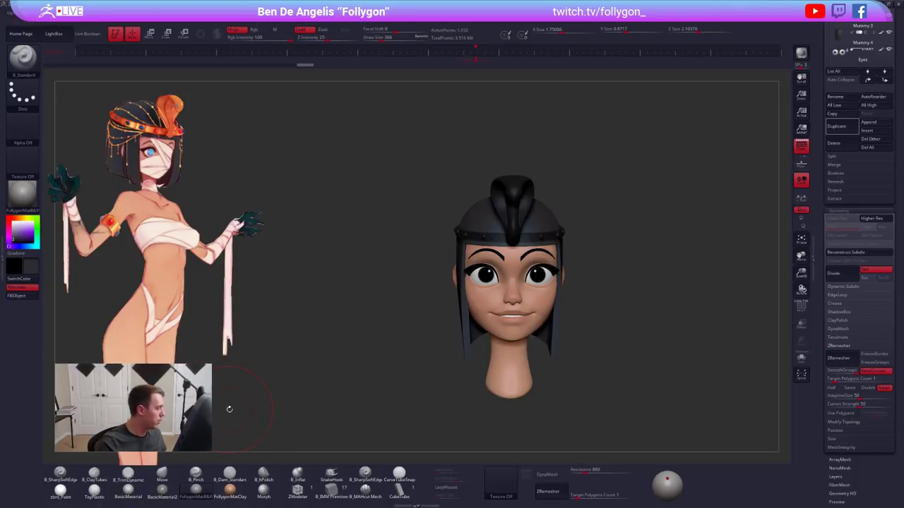
click(61, 491)
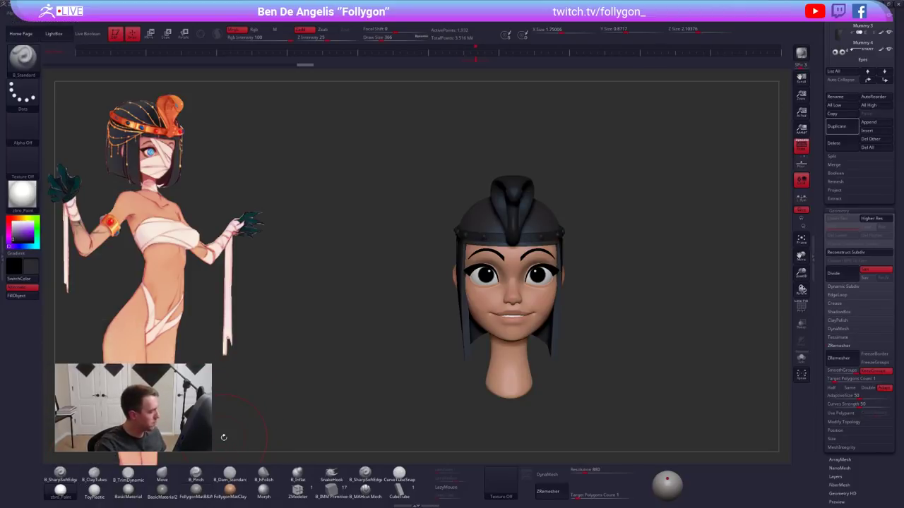
Select the headband, sample orange from the reference art, and fill the headband with it
drag(263, 407, 353, 367)
alt+click(449, 235)
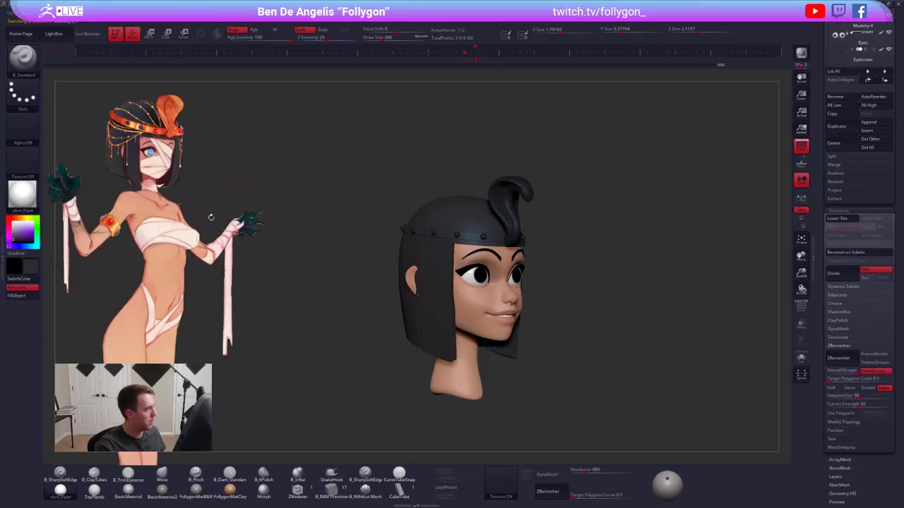
key(z)
key(c)
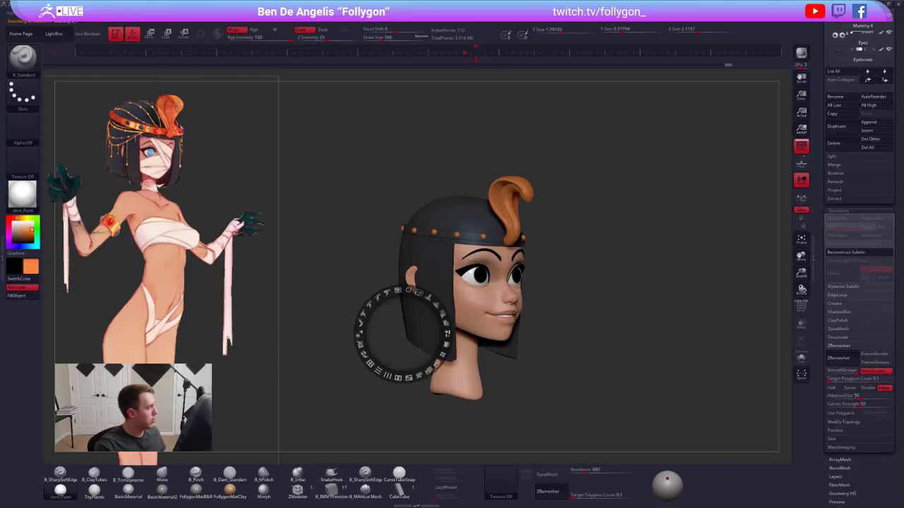
key(z)
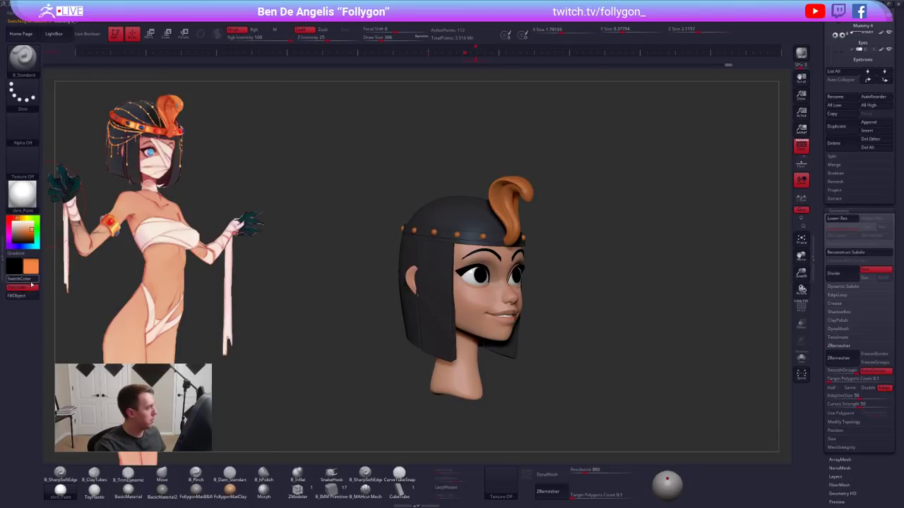
click(30, 296)
Select the cobra ornament and colour it with a deeper orange sampled from the reference art
alt+click(503, 202)
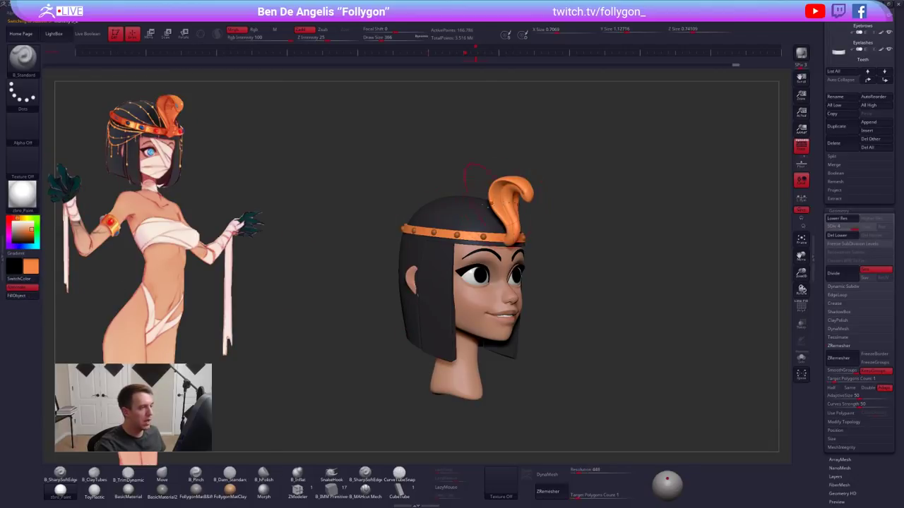
key(shift+z)
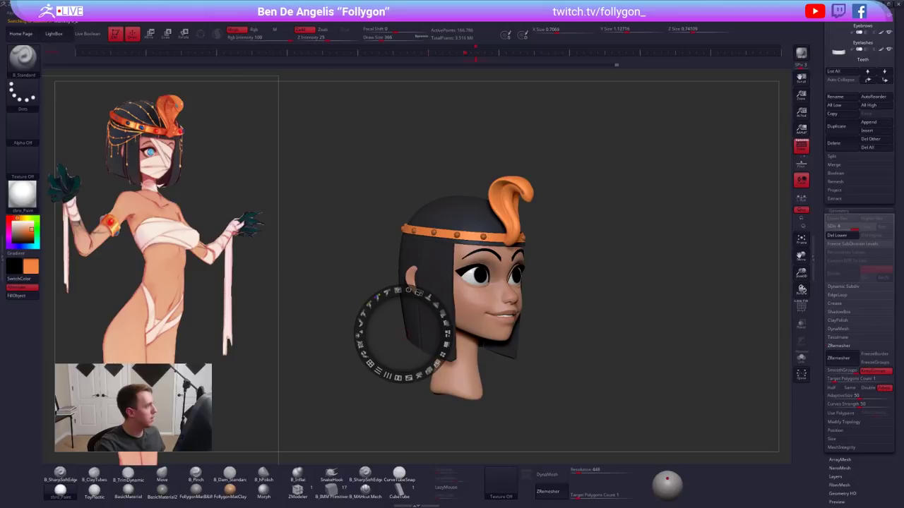
key(shift+z)
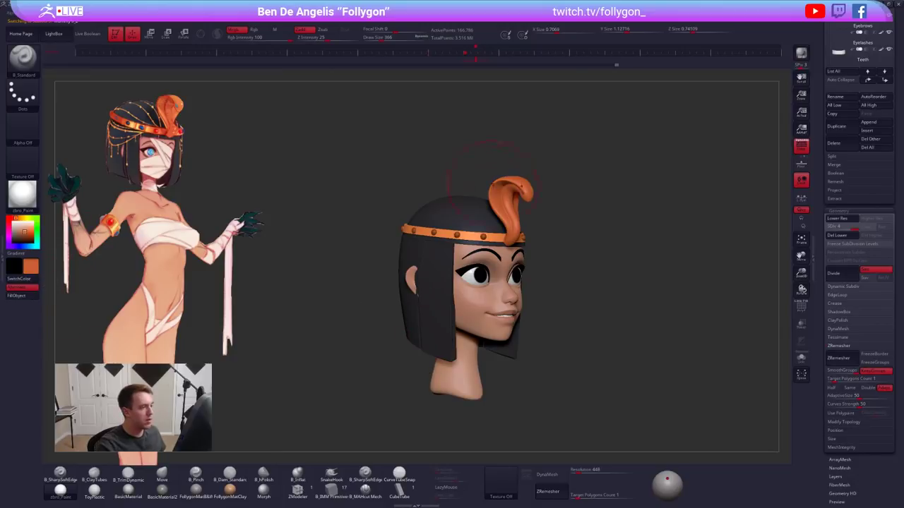
Set the brush to draw size 130, Rgb only without Zadd at intensity 8, and sample a lighter orange from the reference
mouse_move(492, 233)
alt+right_down()
mouse_move(493, 303)
mouse_move(506, 273)
alt+right_up()
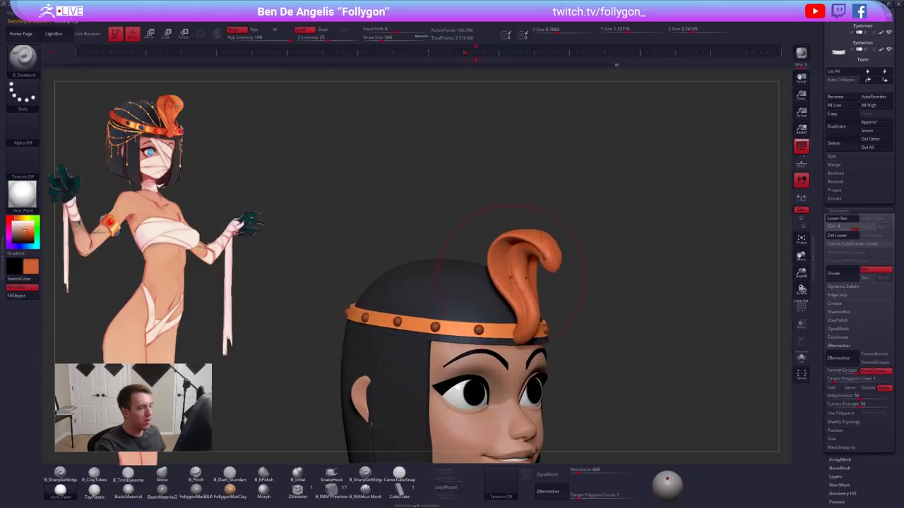
key(space)
key(shift+z)
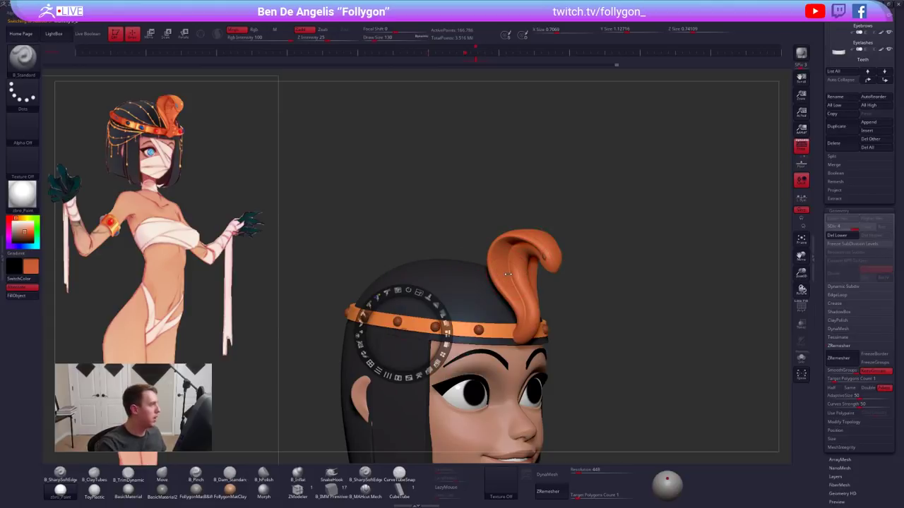
click(265, 31)
click(305, 31)
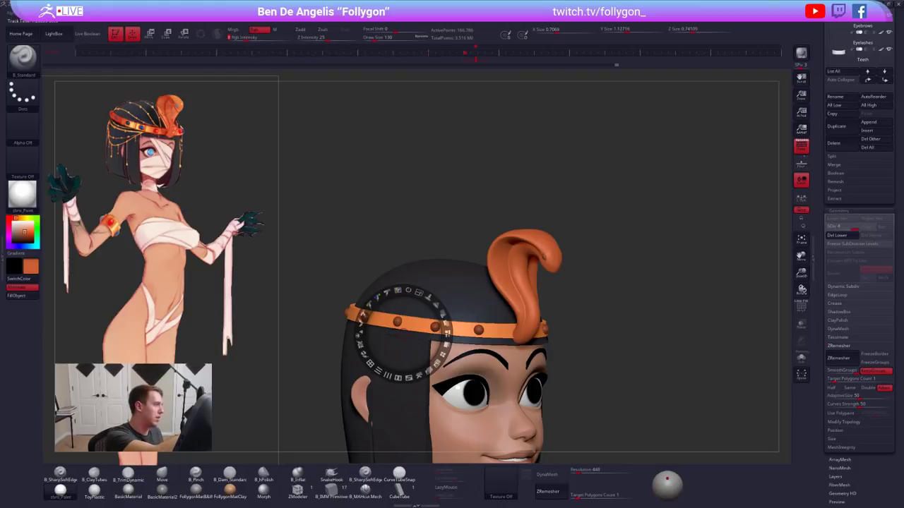
key(shift+z)
Brush the lighter orange over the cobra ornament's hood, head and body with a draw size of about 203
ctrl+right_drag(514, 262, 506, 259)
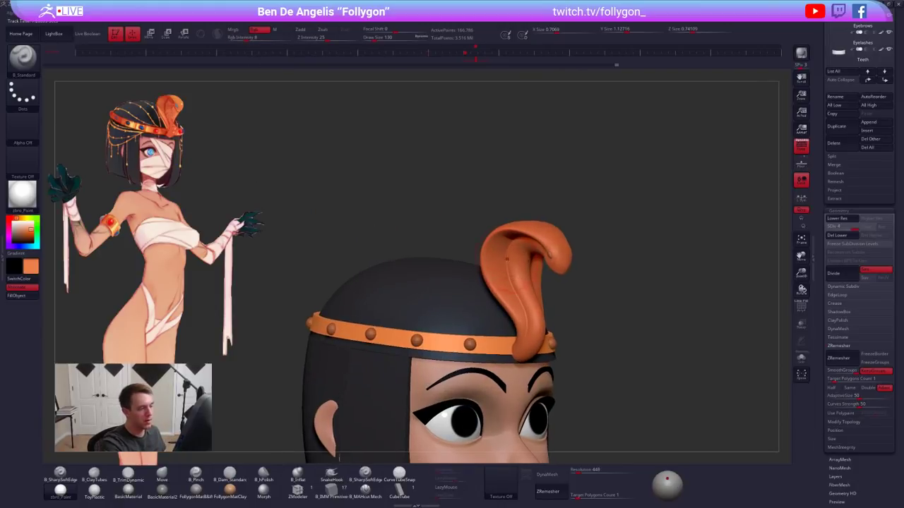
key(space)
drag(477, 306, 530, 321)
right_drag(530, 277, 547, 256)
drag(535, 238, 557, 255)
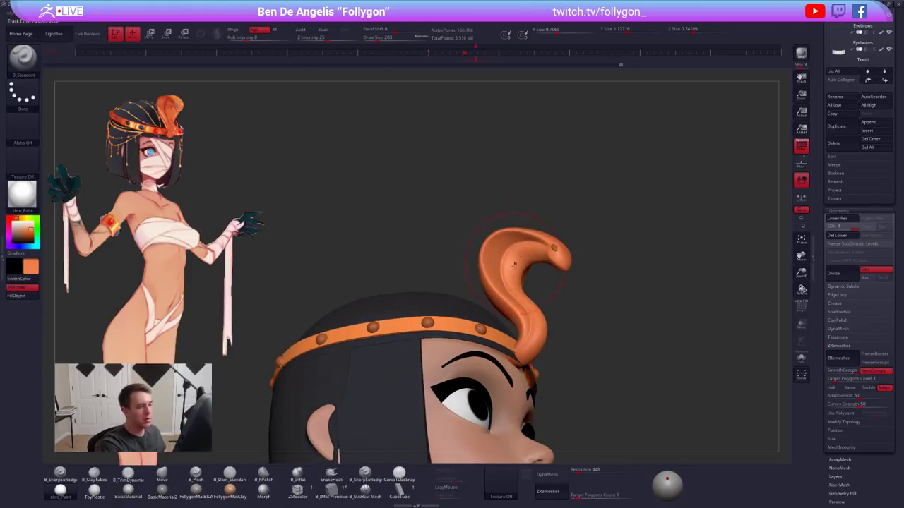
right_drag(547, 248, 517, 280)
drag(500, 274, 521, 283)
right_drag(514, 293, 524, 304)
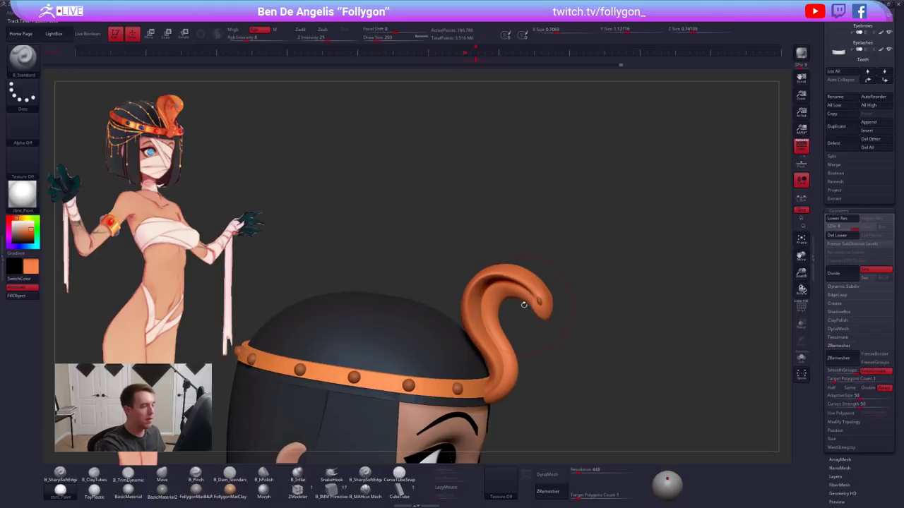
alt+right_drag(490, 346, 493, 301)
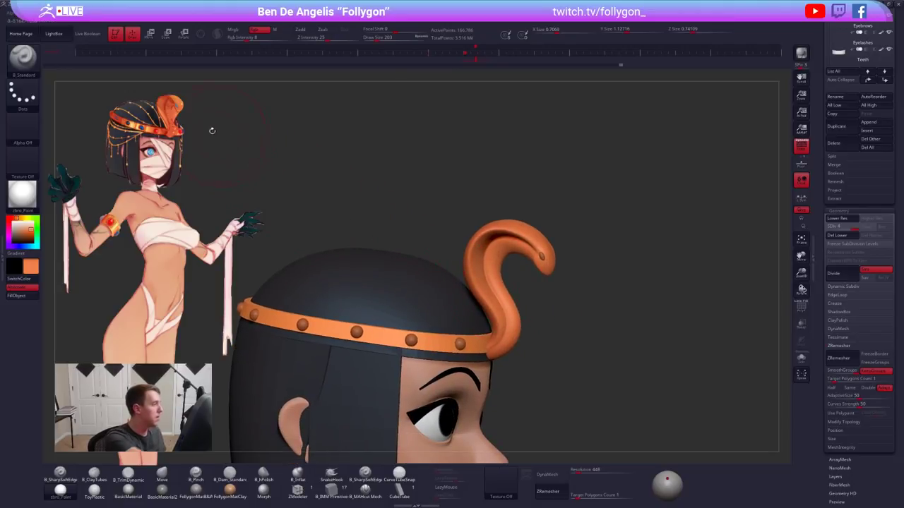
Sample the light blue from the reference art and fill the cobra's eye with it
key(shift+z)
key(c)
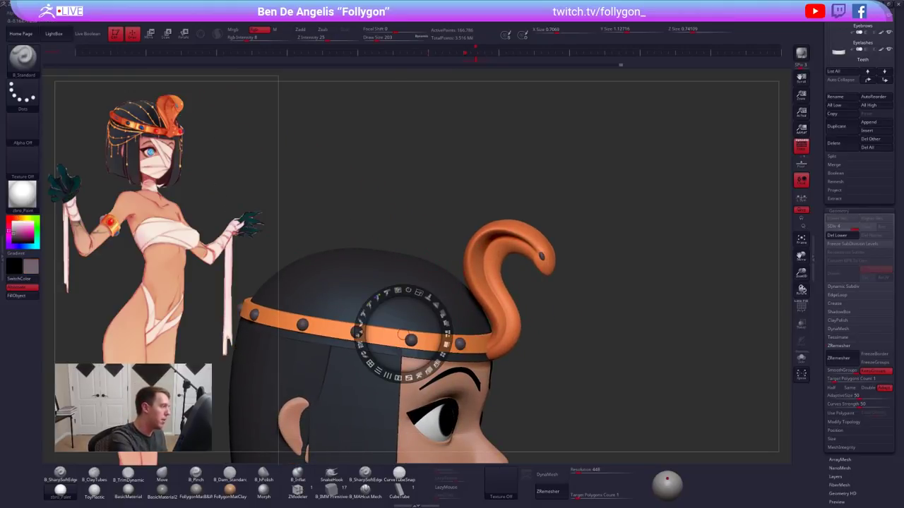
key(c)
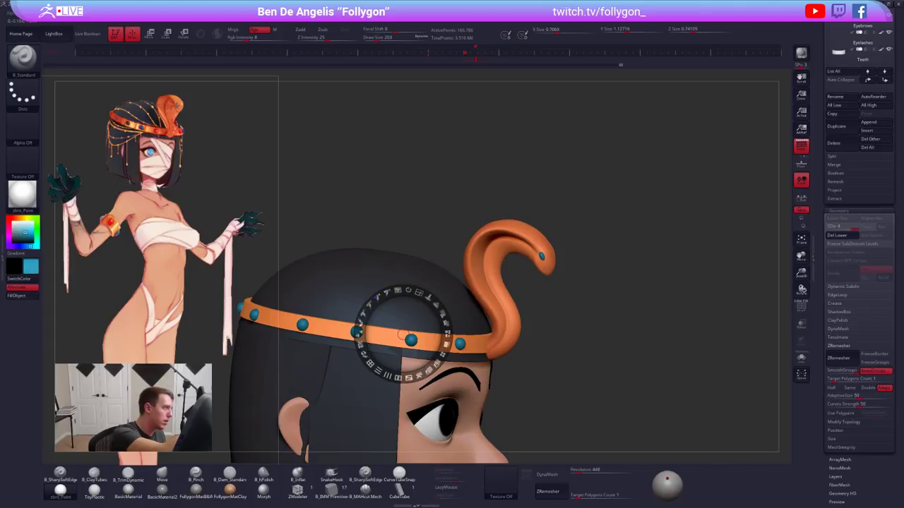
key(shift+z)
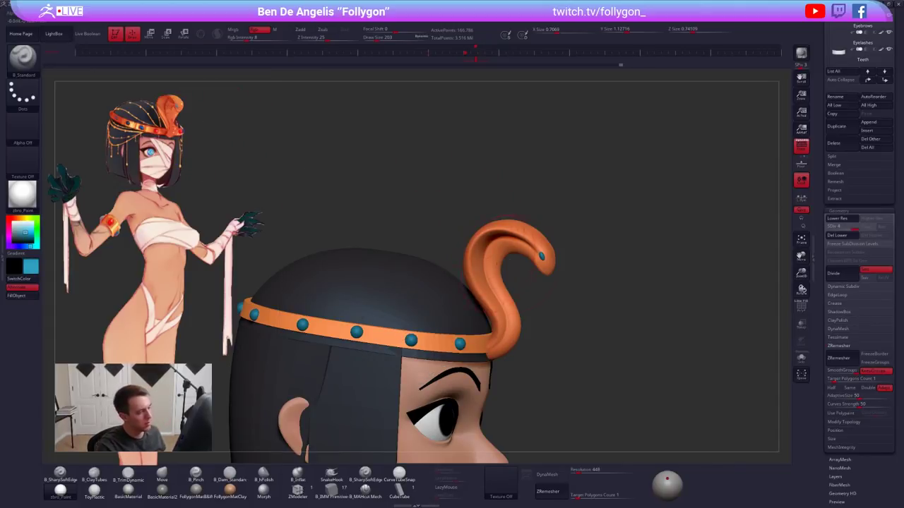
alt+click(544, 255)
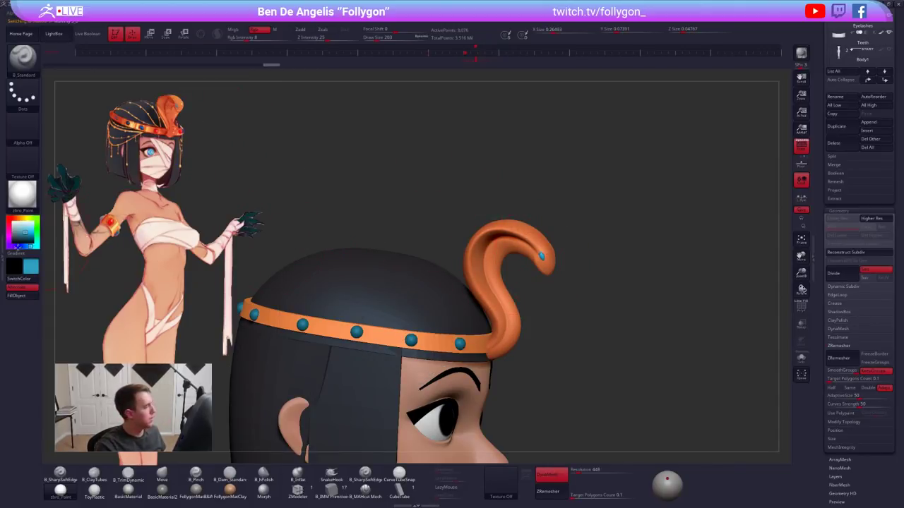
click(16, 296)
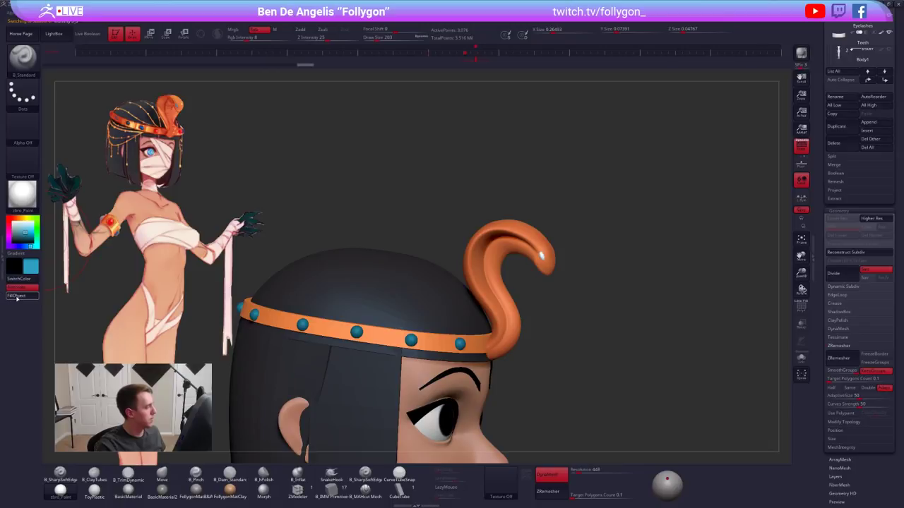
Select the headband gems and sample red and blue from the reference as the main and secondary colours
alt+click(459, 343)
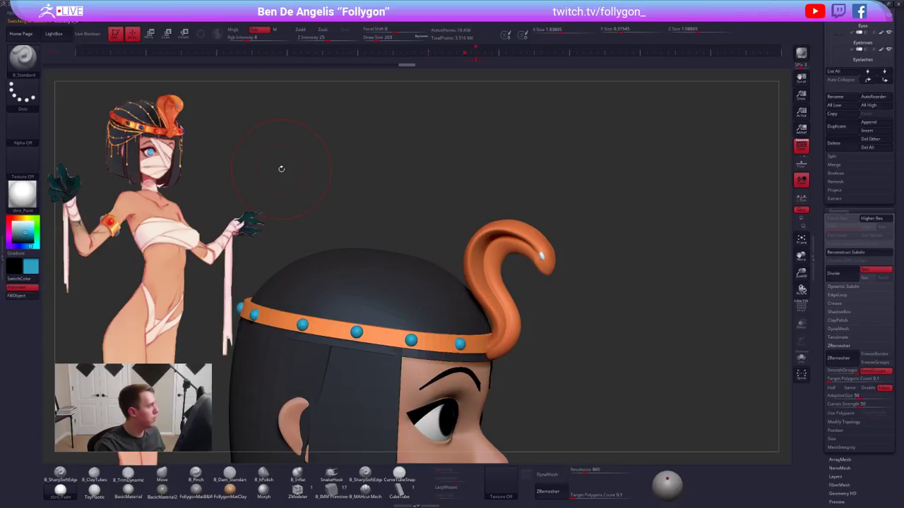
key(w)
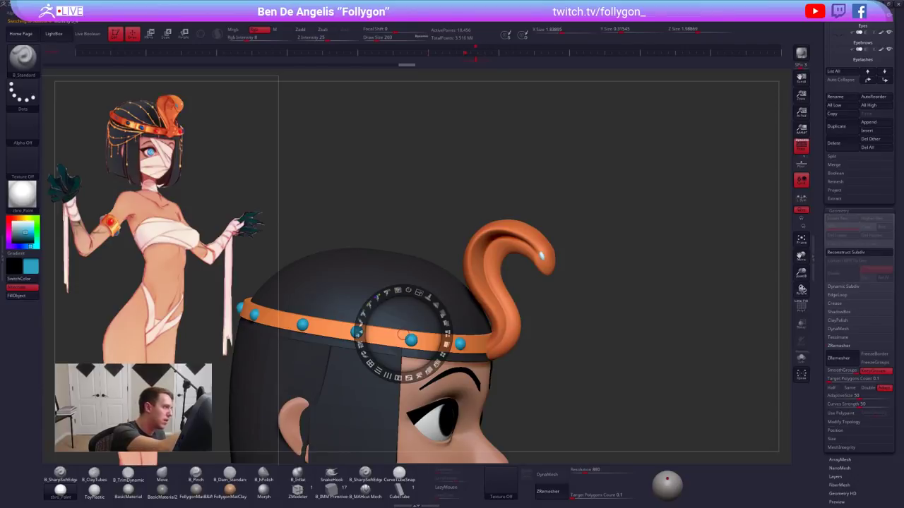
key(c)
key(v)
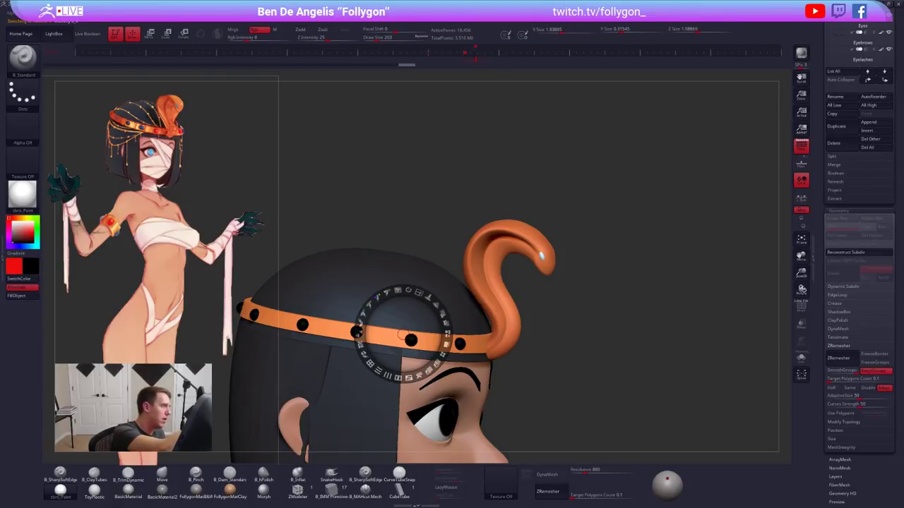
key(c)
key(q)
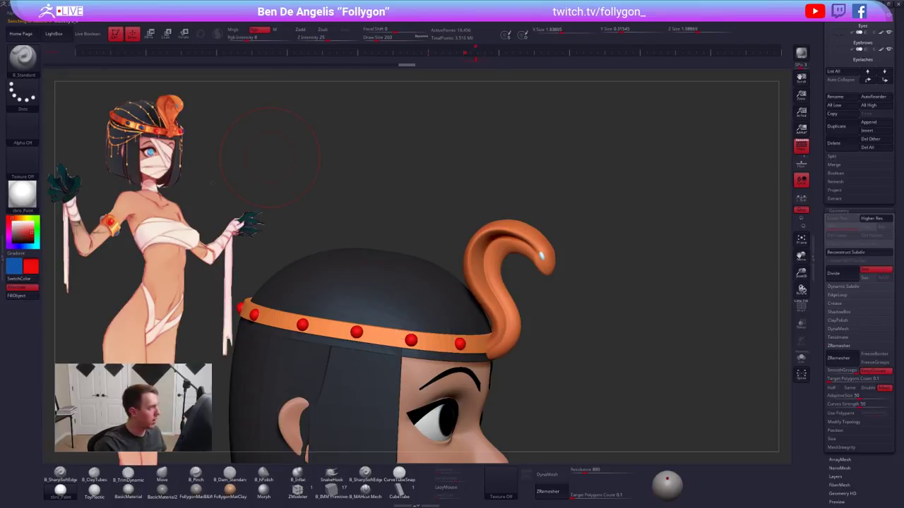
Isolate the gems without perspective, mask all but the front one, and fill it red at Rgb intensity 100
key(alt+s)
mouse_move(391, 304)
mouse_down()
mouse_move(483, 324)
mouse_move(461, 286)
mouse_move(513, 326)
mouse_move(504, 312)
mouse_up()
click(804, 149)
ctrl+click(505, 313)
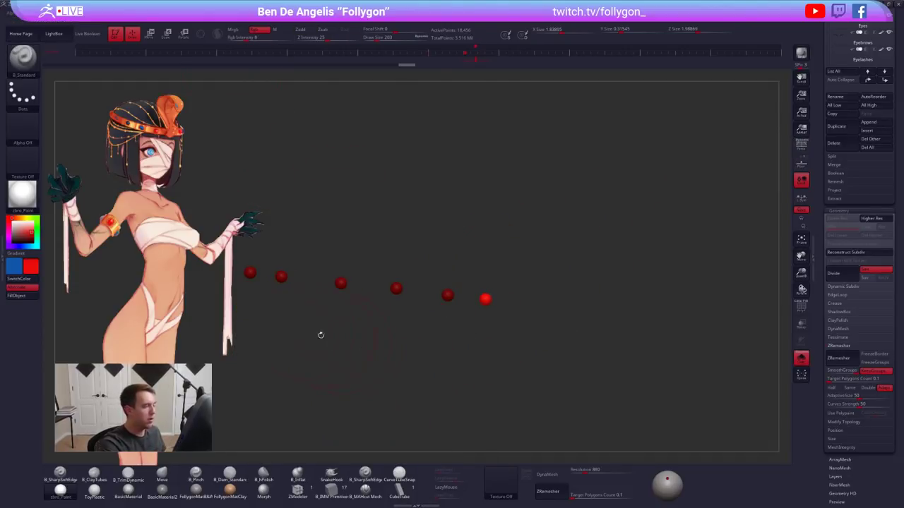
click(20, 296)
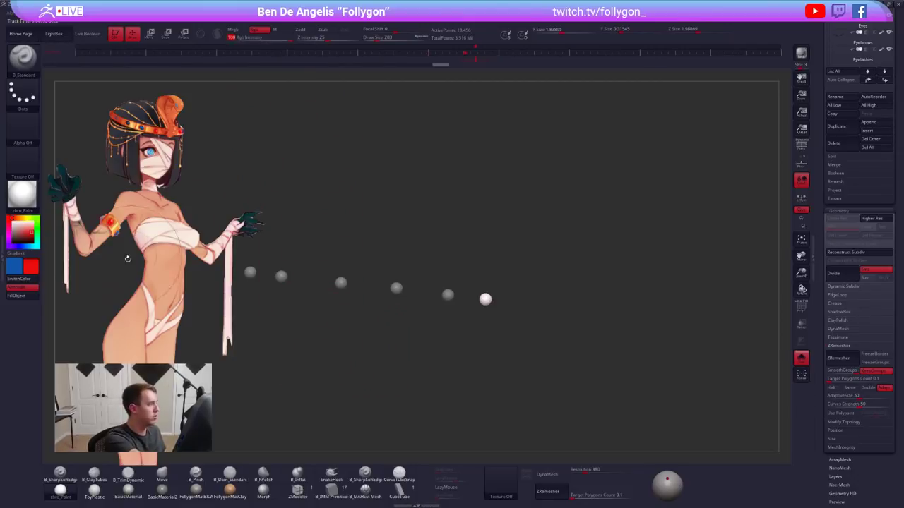
click(23, 296)
key(alt+s)
key(shift+s)
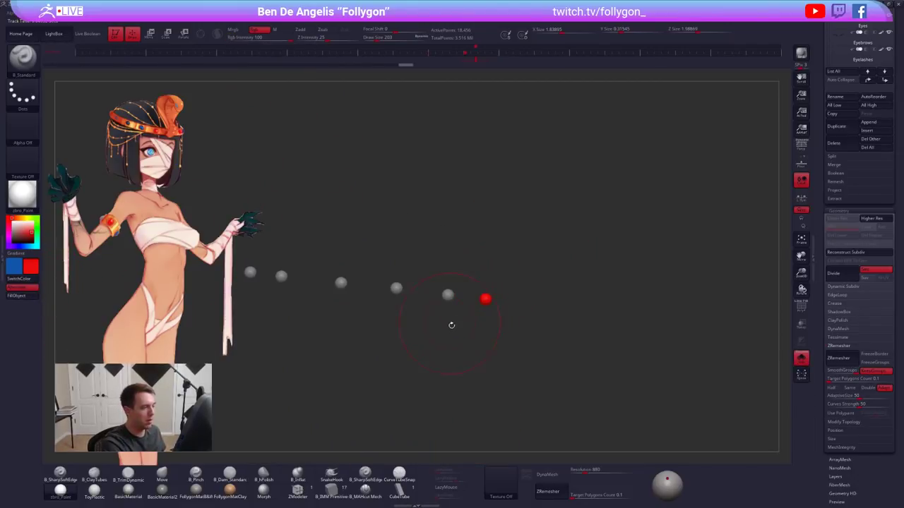
Leave only the second gem from the front unmasked and fill it with blue
ctrl+drag(455, 309, 439, 309)
ctrl+click(416, 334)
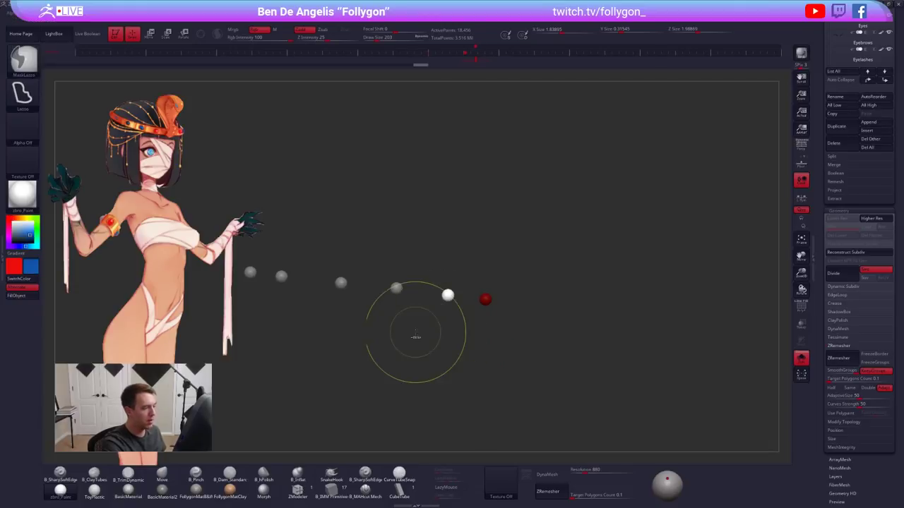
click(23, 296)
Unmask only the third gem, sample dark navy and muted red from the reference, and fill the gem with the navy
ctrl+drag(392, 330, 411, 318)
mouse_move(419, 301)
ctrl+mouse_down()
mouse_move(414, 268)
mouse_move(374, 310)
mouse_move(426, 322)
ctrl+mouse_up()
ctrl+click(379, 312)
key(z)
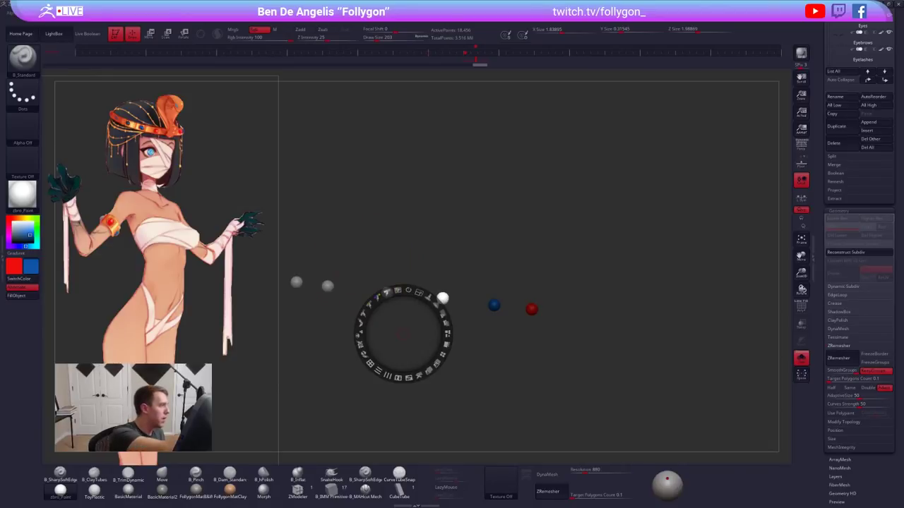
key(c)
key(v)
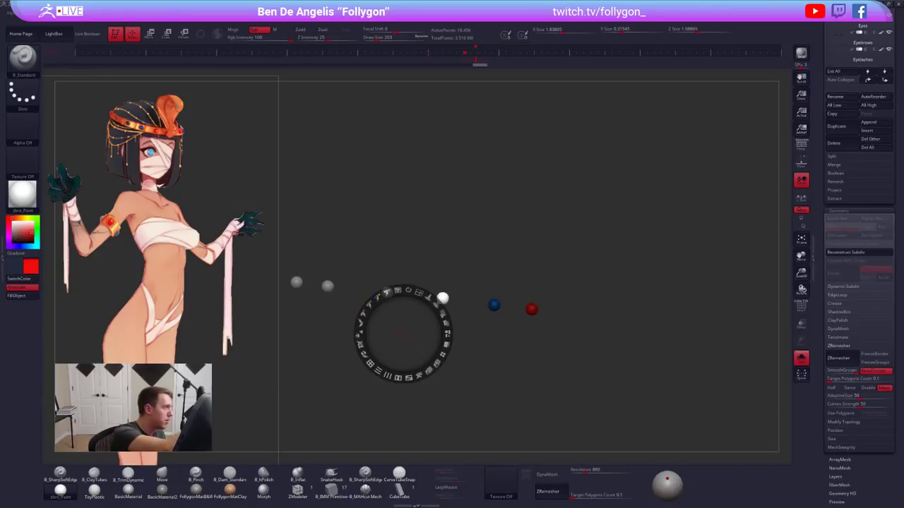
key(v)
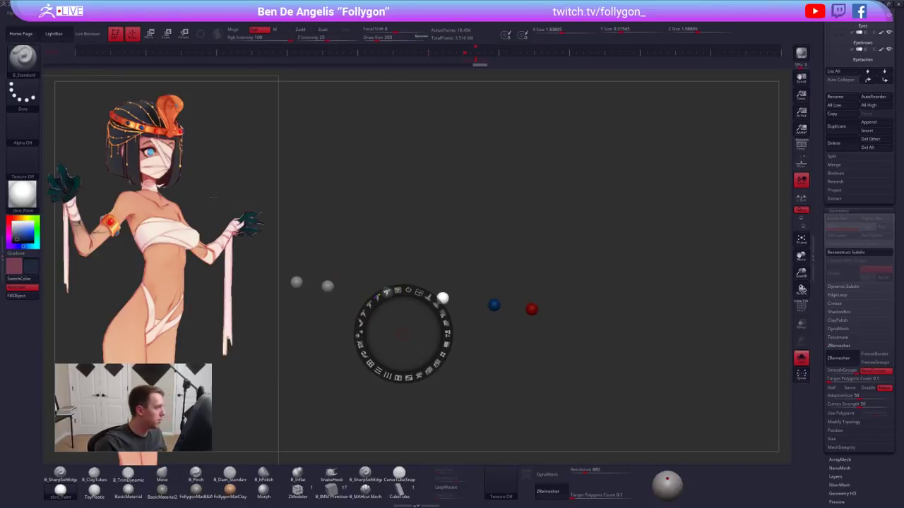
key(z)
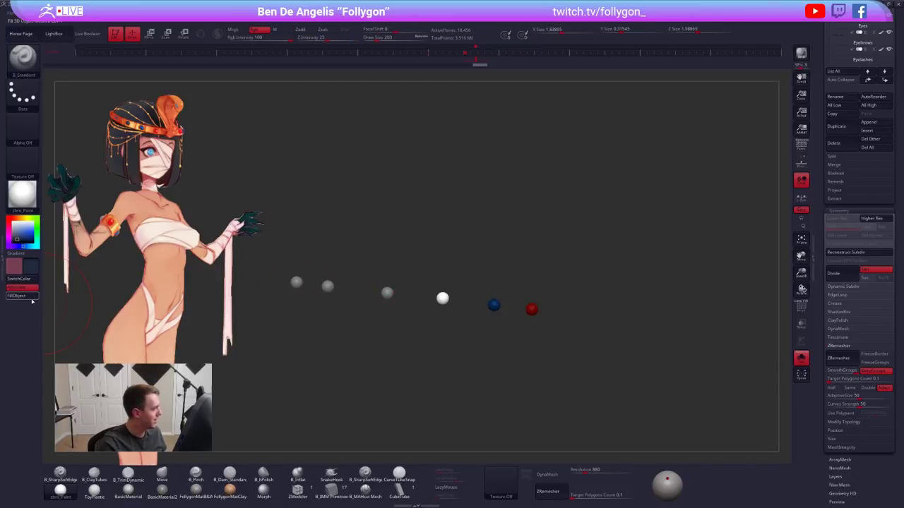
click(20, 297)
Leave only the fourth gem unmasked, fill it with the muted dark red, and show the whole head again
ctrl+drag(422, 377, 418, 354)
key(v)
mouse_move(405, 322)
ctrl+mouse_down()
mouse_move(400, 295)
mouse_move(343, 331)
ctrl+mouse_up()
ctrl+click(343, 334)
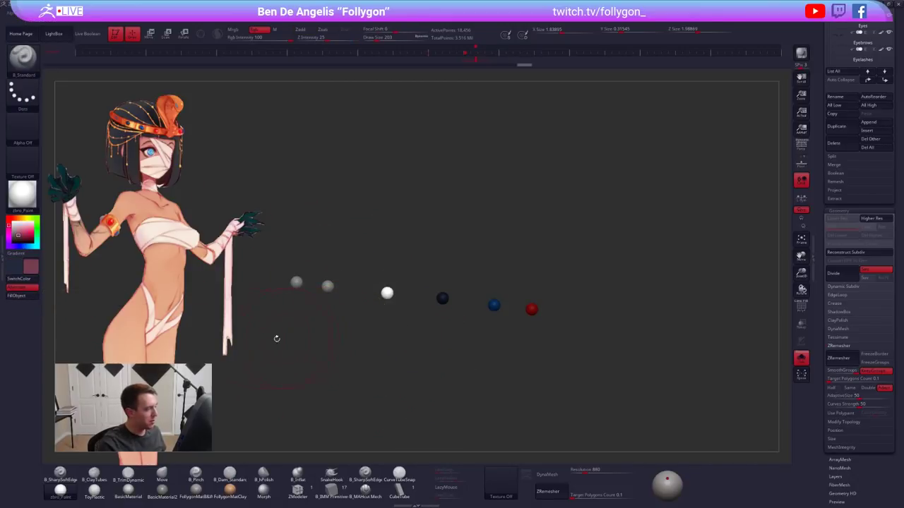
click(19, 298)
key(alt+s)
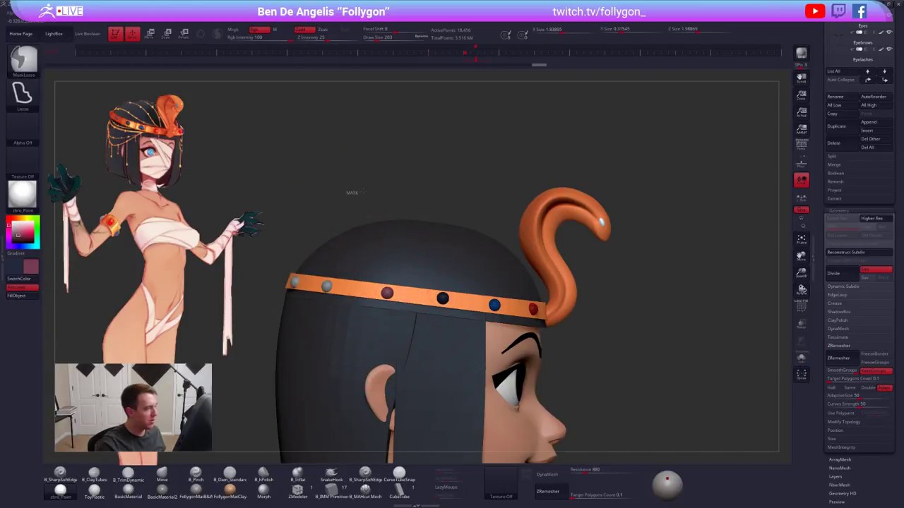
Sample the bright red and blue again as the two active colours and hide the reference art
key(shift+z)
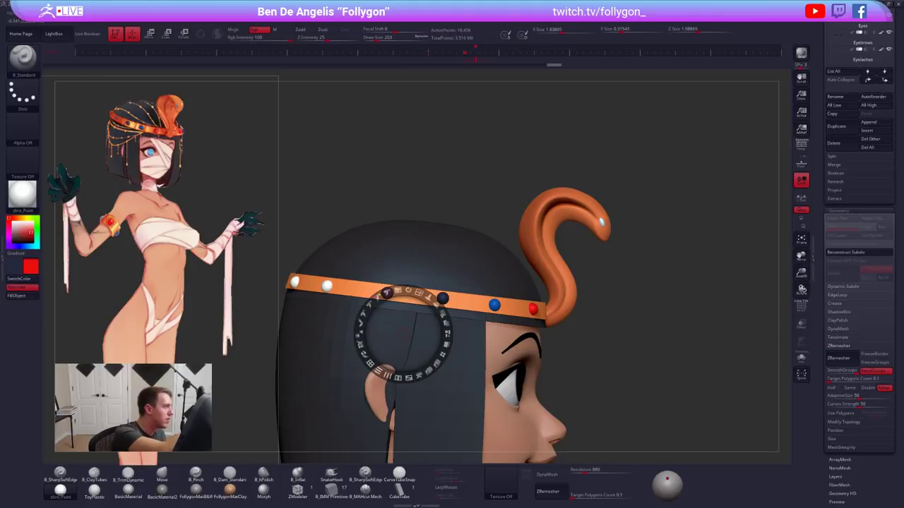
key(z)
key(shift+z)
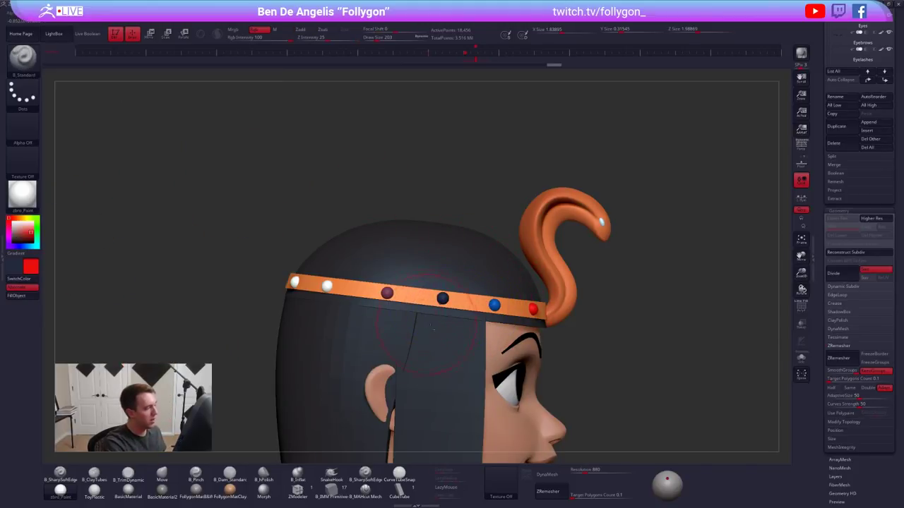
alt+right_drag(417, 333, 491, 340)
key(v)
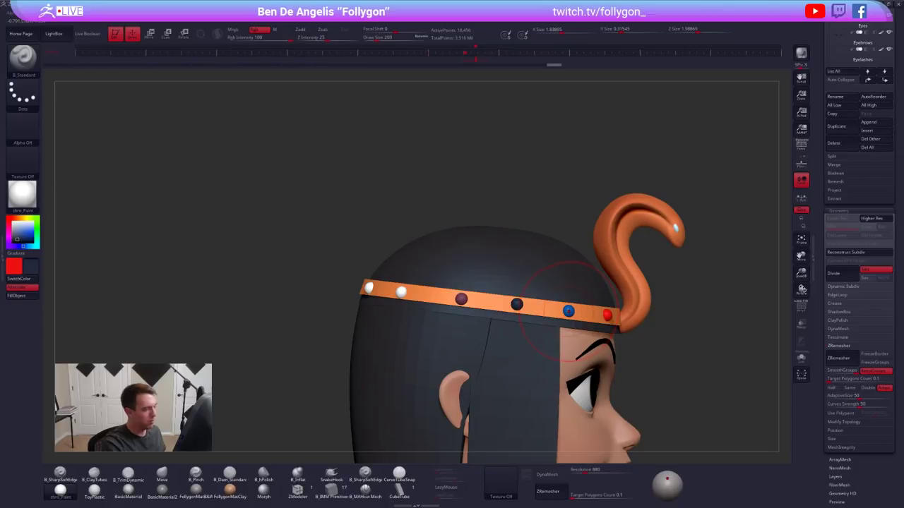
key(c)
key(v)
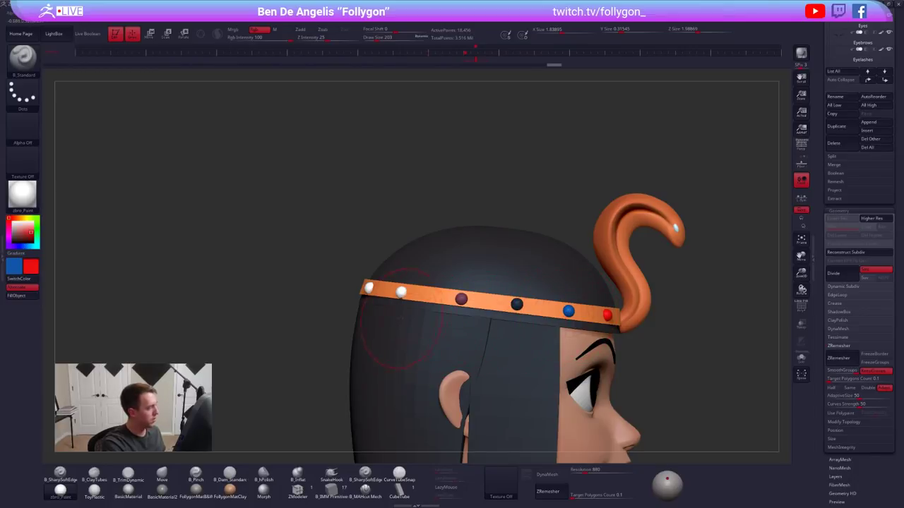
Isolate the gems in a view showing both sides and fill the fifth pair from the front with red
mouse_move(409, 306)
right_down()
mouse_move(424, 309)
mouse_move(415, 329)
mouse_move(455, 353)
mouse_move(450, 400)
right_up()
key(alt+s)
alt+drag(446, 383, 458, 284)
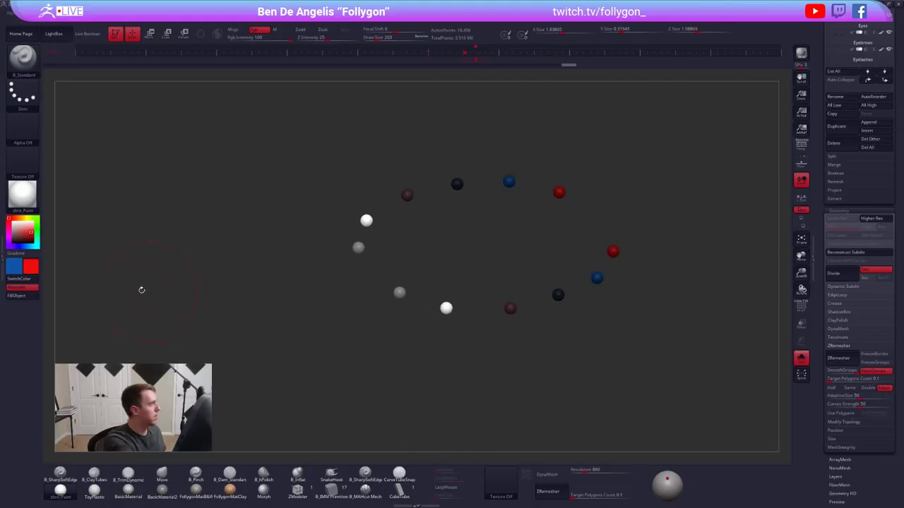
click(15, 295)
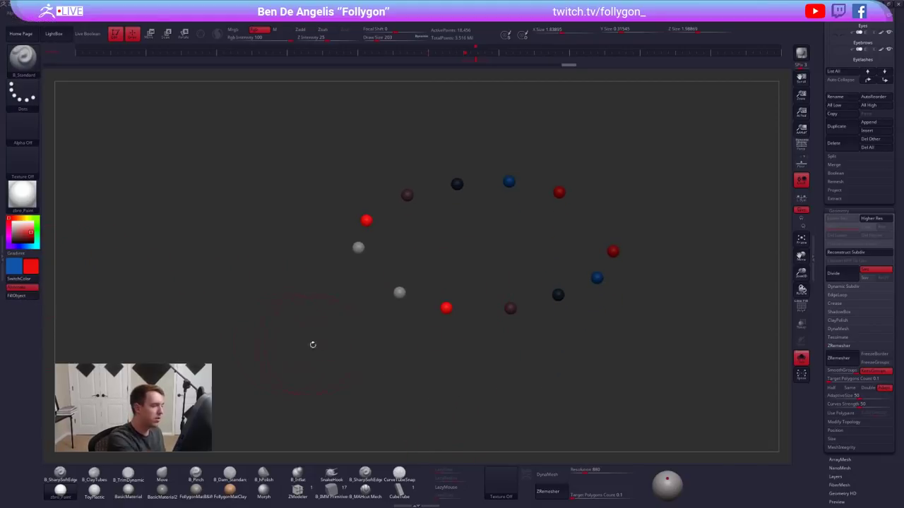
Unmask only the rearmost pair of gems, fill them with blue, then clear the mask and show the whole head
key(v)
mouse_move(407, 320)
ctrl+mouse_down()
mouse_move(414, 310)
mouse_move(396, 319)
ctrl+mouse_up()
ctrl+click(395, 325)
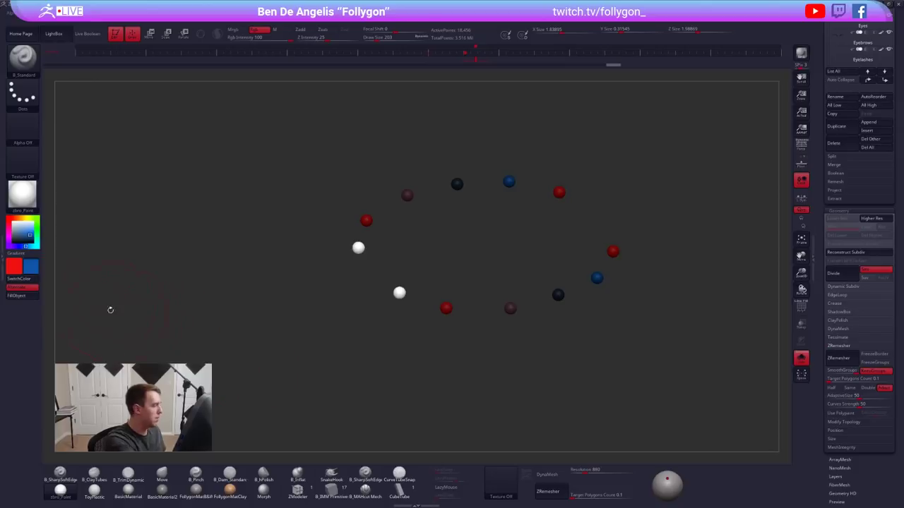
drag(111, 309, 481, 305)
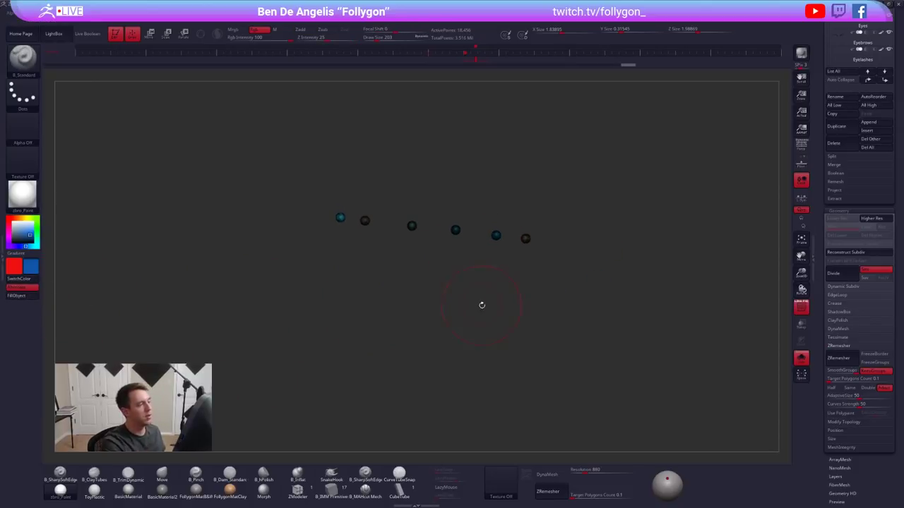
key(shift+f)
key(shift+s)
ctrl+drag(607, 181, 604, 207)
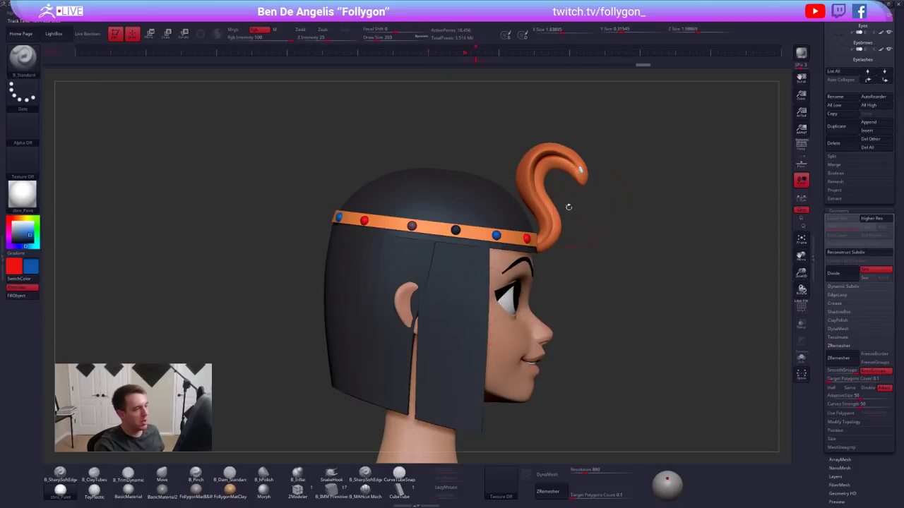
Bring back the reference art, select the cobra's eye and recolour it with a lighter teal blue sampled from the art
key(shift+z)
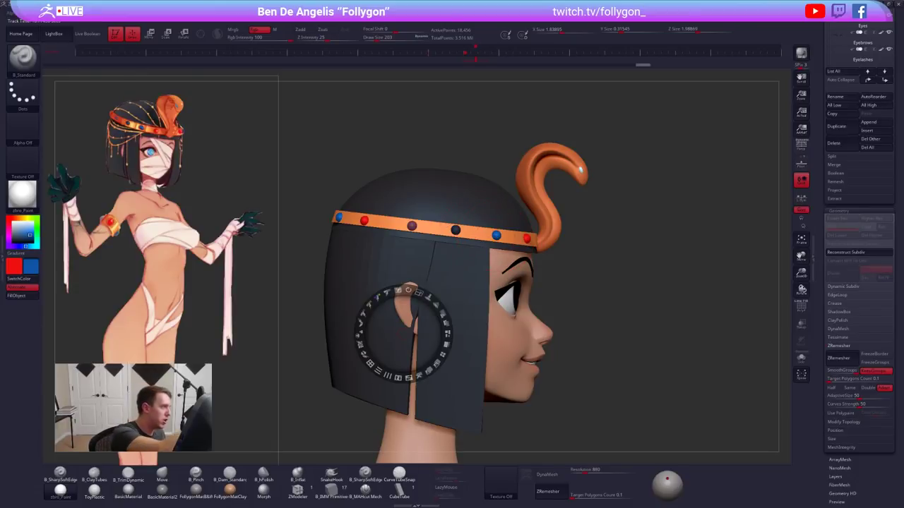
key(z)
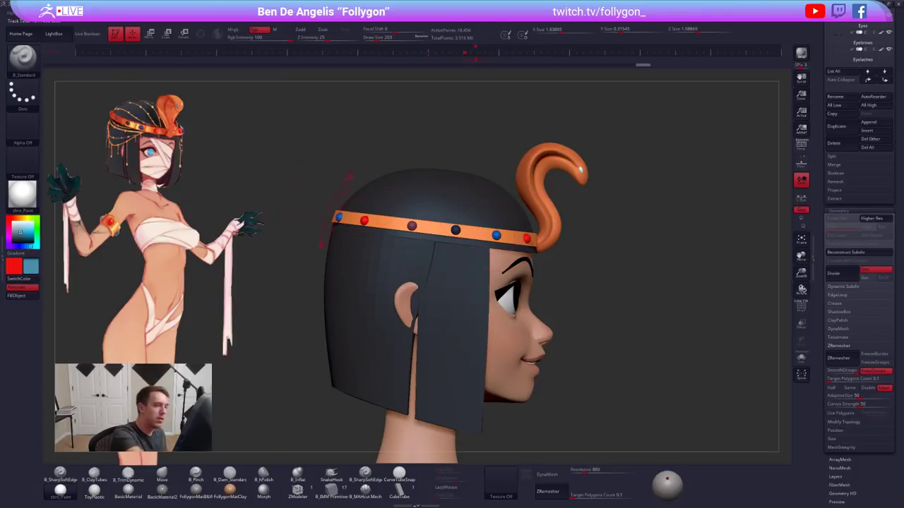
alt+click(580, 170)
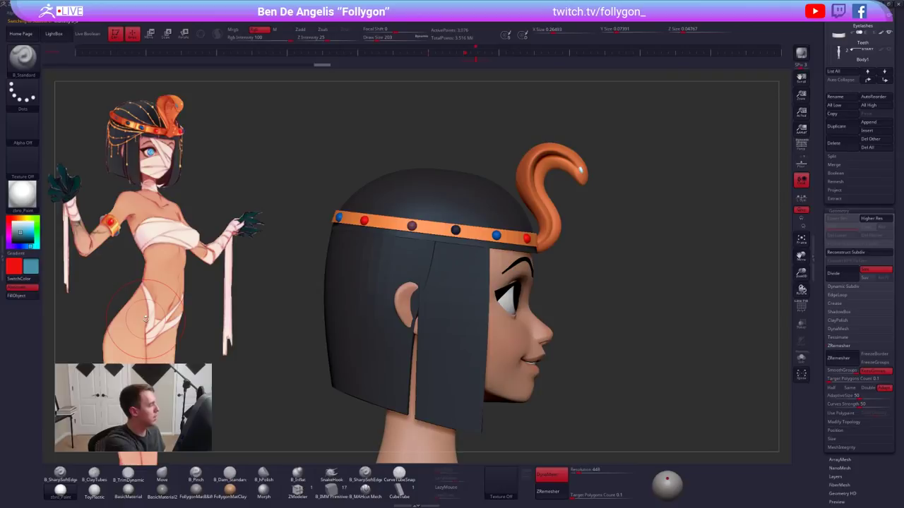
key(shift+z)
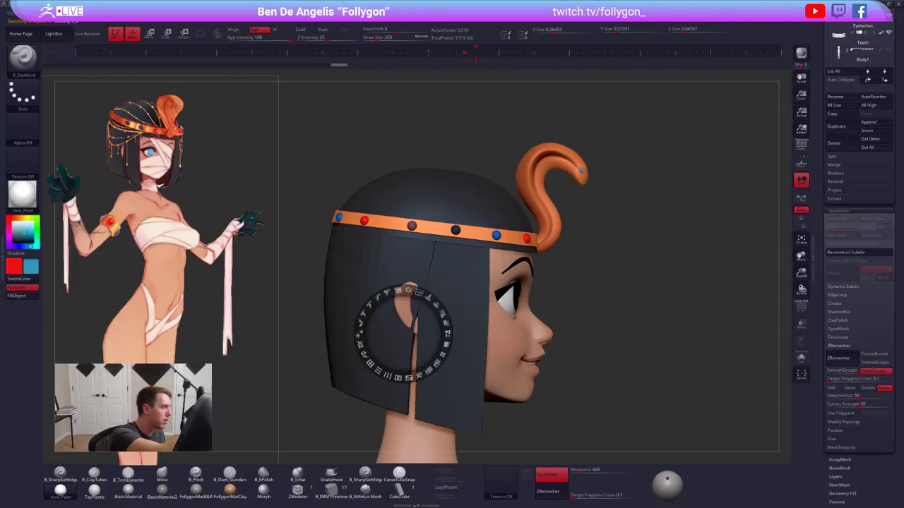
key(z)
drag(624, 308, 529, 314)
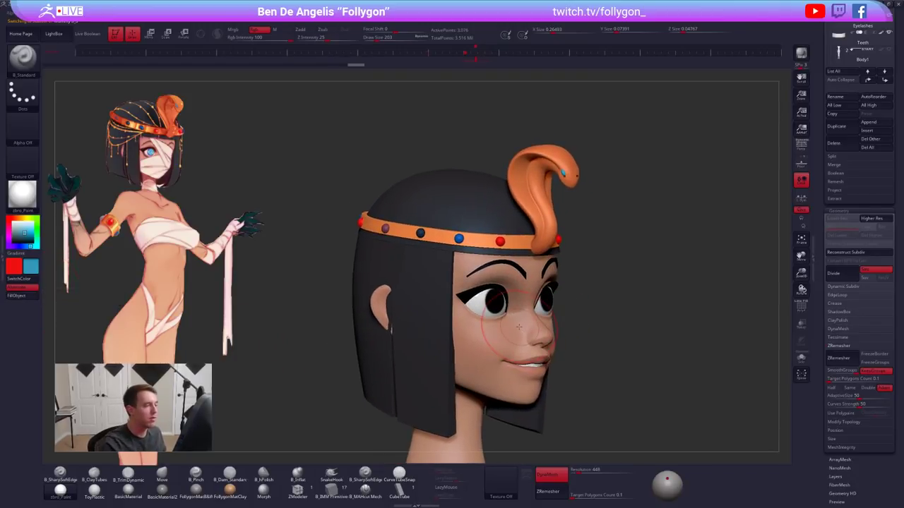
Select the headband gems and fill them with the JellyBean material, applying material only and no colour
alt+click(421, 234)
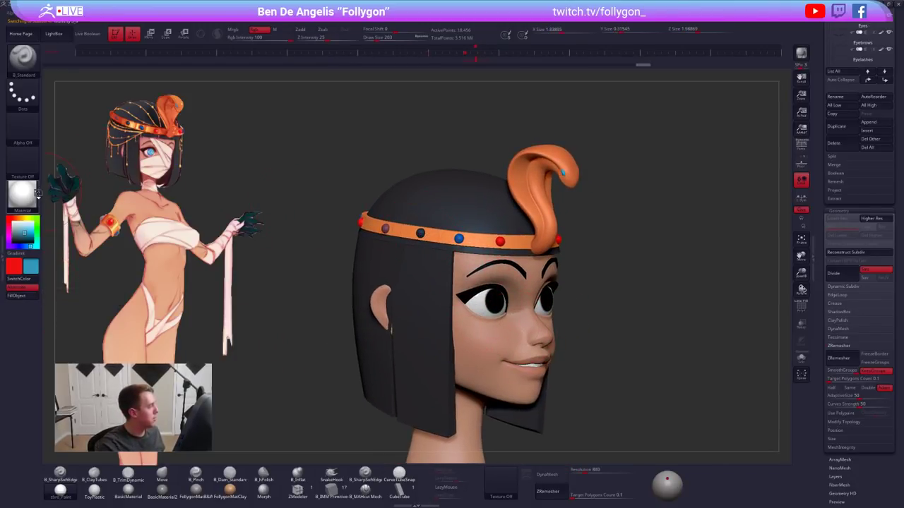
click(36, 192)
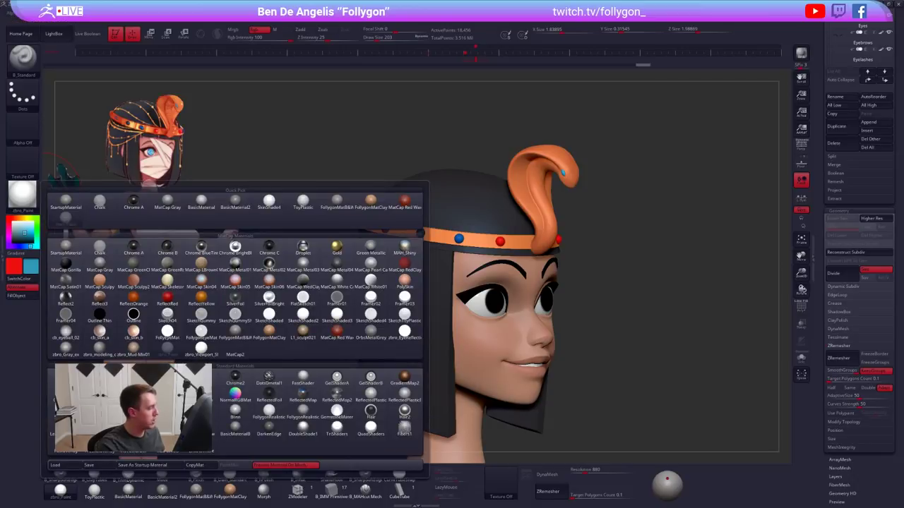
click(100, 396)
click(282, 30)
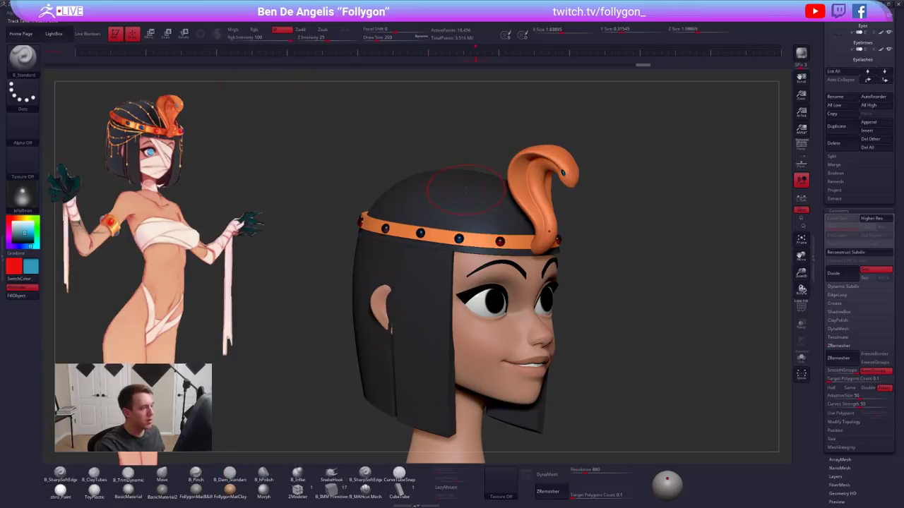
click(31, 298)
Isolate the gems, hide the reference art and adjust the JellyBean material's modifiers to make the gem colours brighter
key(alt+s)
drag(480, 244, 572, 264)
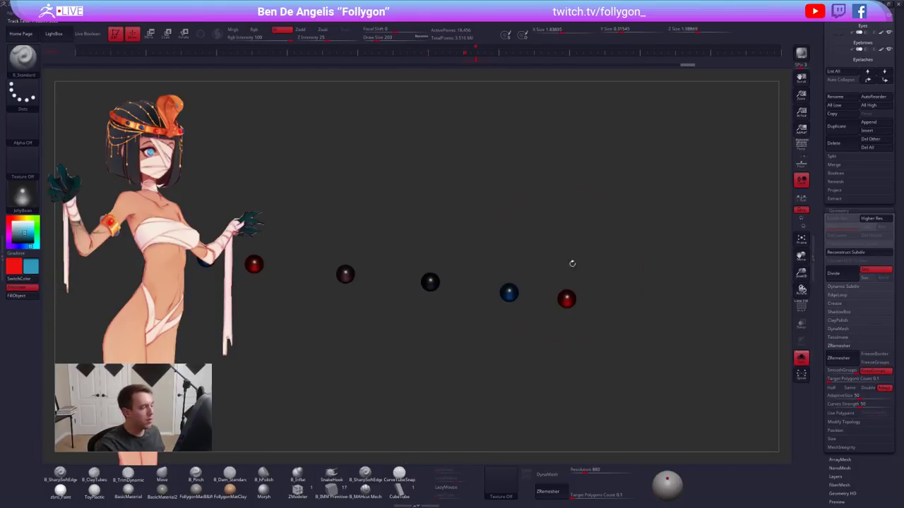
key(space)
alt+drag(519, 245, 542, 238)
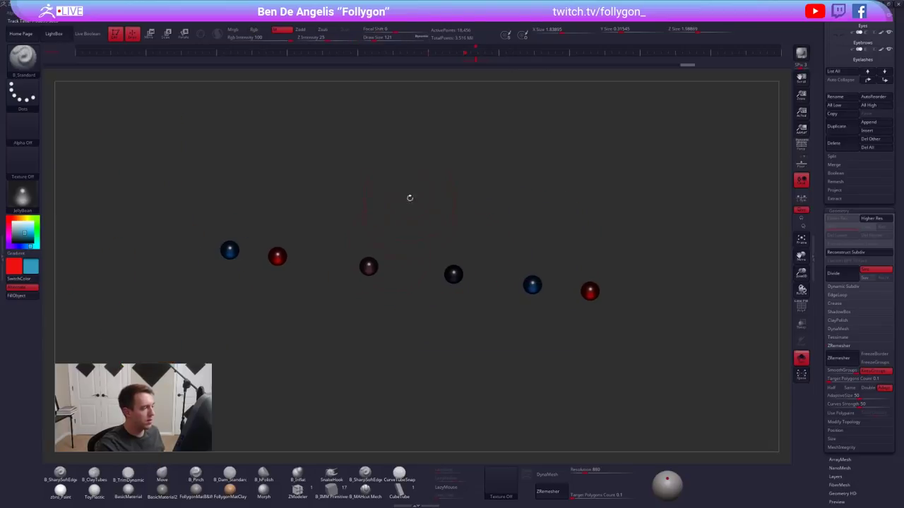
mouse_move(234, 14)
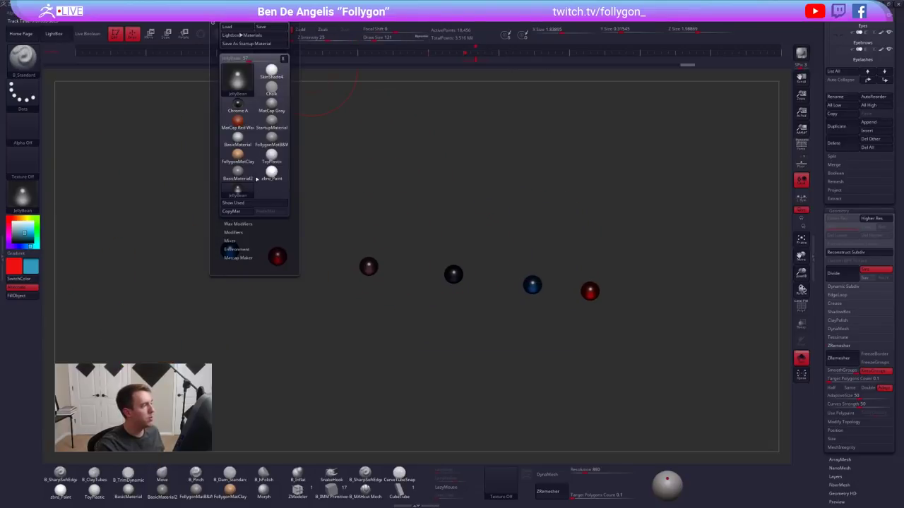
click(243, 232)
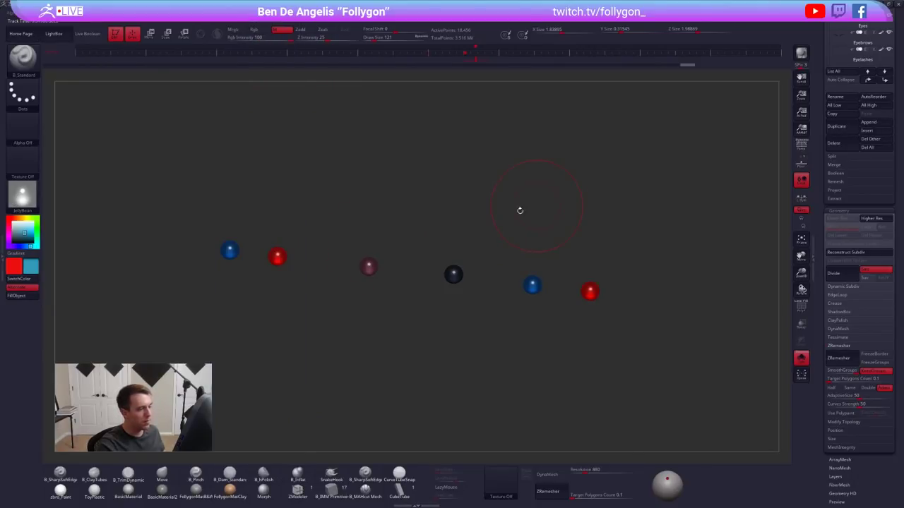
Show the whole head again and carry the JellyBean material over to the cobra's eye
mouse_move(512, 228)
ctrl+right_down()
mouse_move(617, 270)
mouse_move(526, 286)
mouse_move(447, 276)
mouse_move(411, 282)
mouse_move(481, 276)
mouse_move(519, 256)
ctrl+right_up()
alt+click(395, 203)
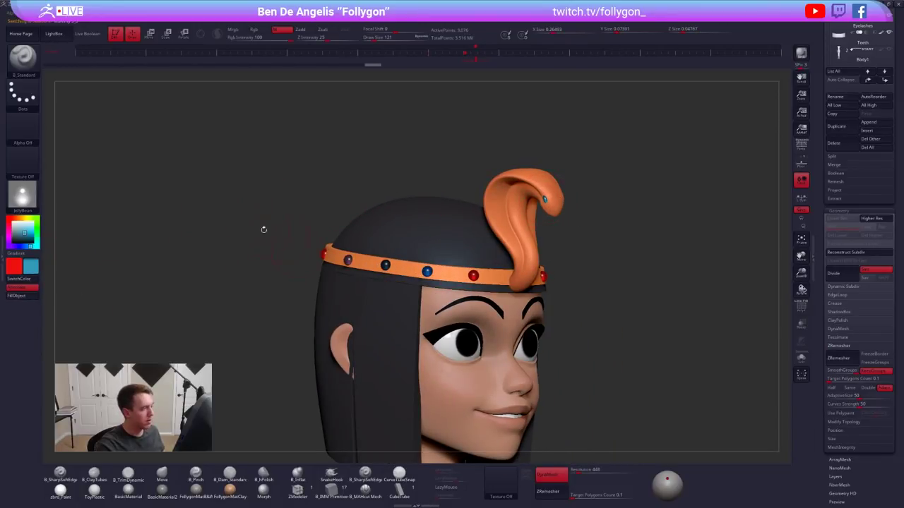
mouse_move(20, 204)
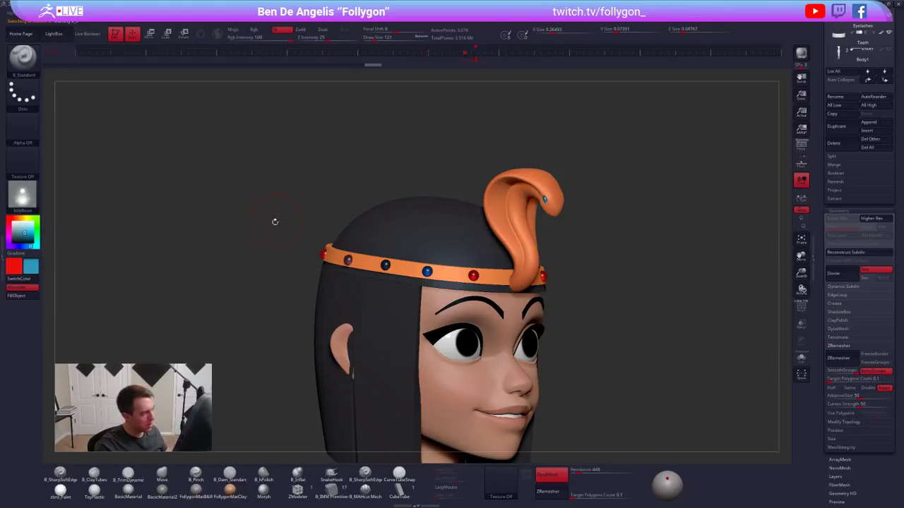
mouse_move(401, 263)
right_down()
mouse_move(487, 274)
mouse_move(462, 280)
right_up()
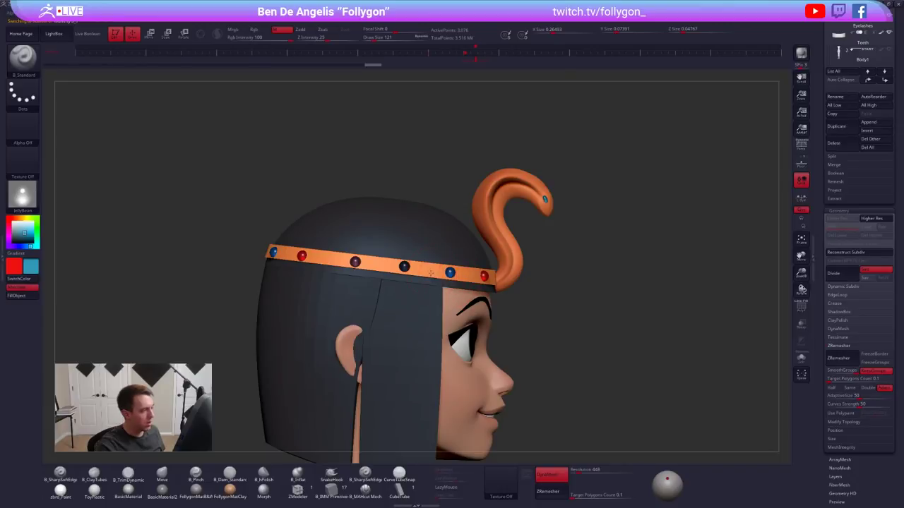
Select the headband and switch to the Move brush with a draw size of 321
alt+click(430, 272)
key(b)
key(m)
key(v)
key(space)
drag(416, 291, 425, 291)
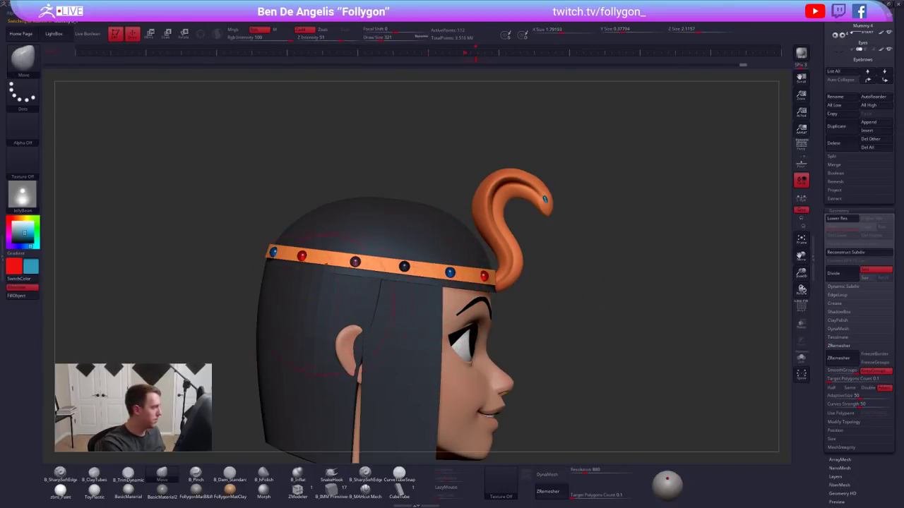
Try the ReflectedMap material on the headband and reposition the light to test its reflections
key(m)
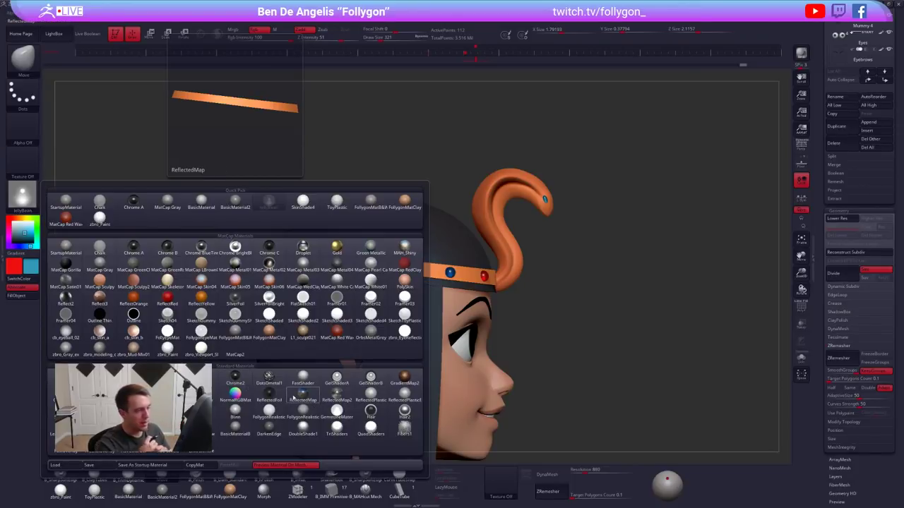
click(293, 395)
click(662, 484)
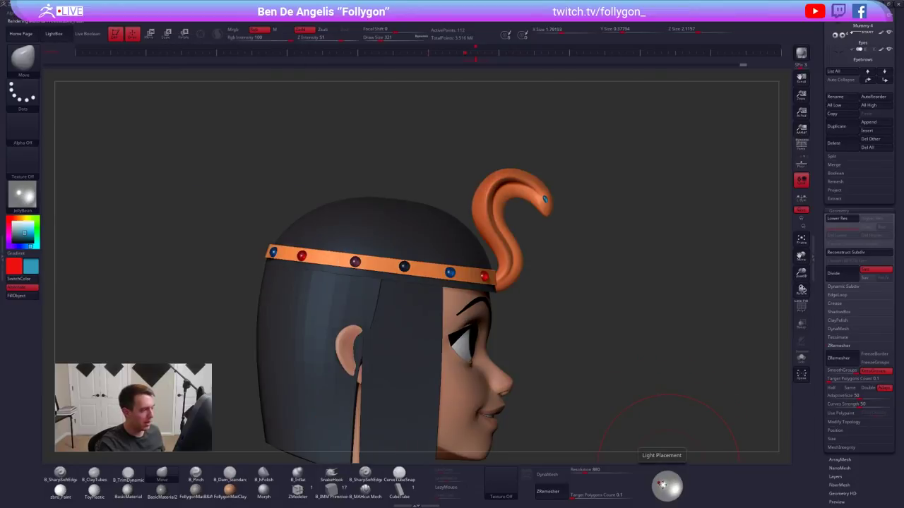
drag(663, 485, 666, 478)
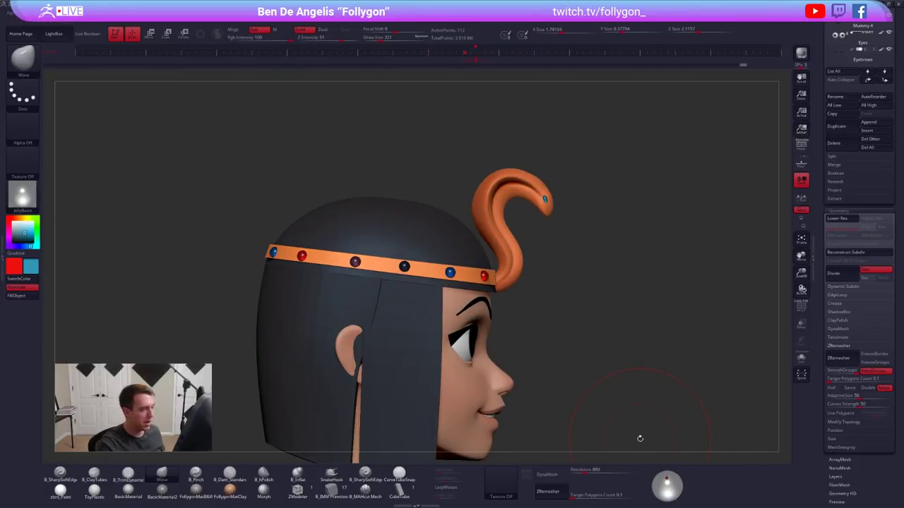
drag(613, 382, 565, 343)
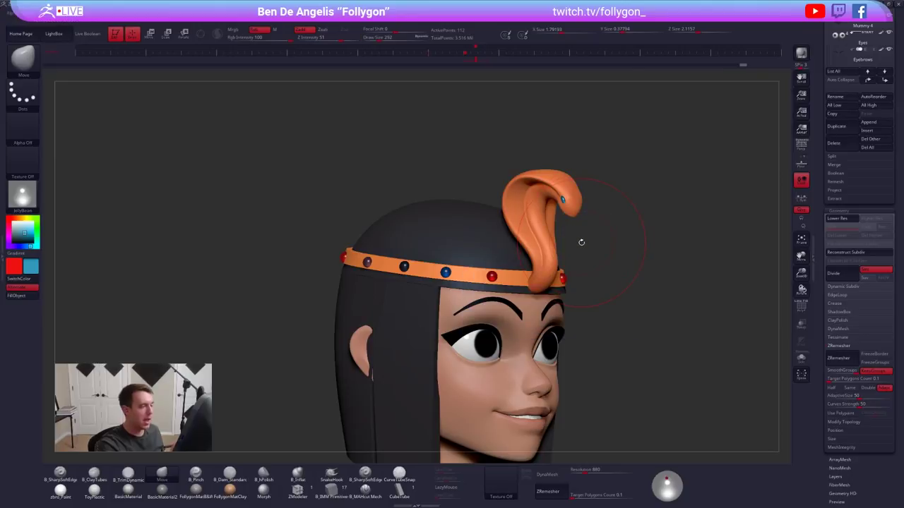
Preview MatCap materials such as MatCap Metal01 on the headband, save the project and view the head from the front
click(30, 195)
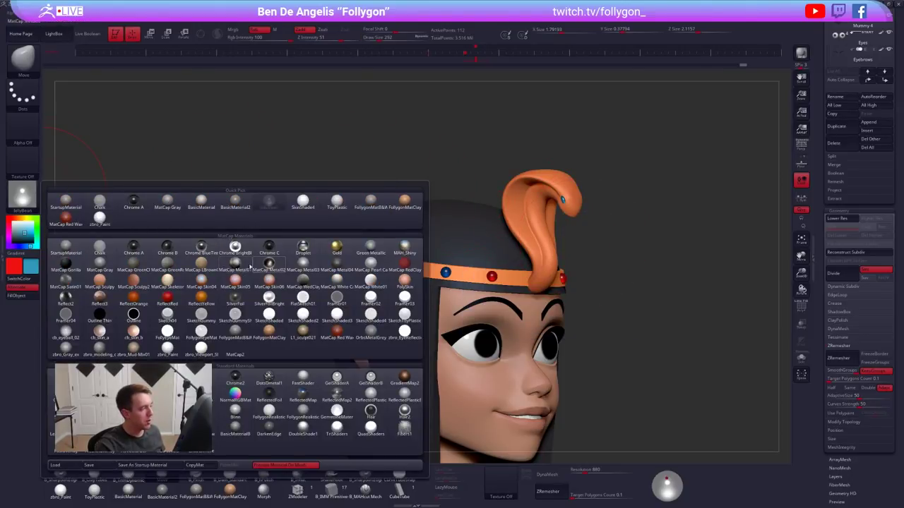
mouse_move(271, 286)
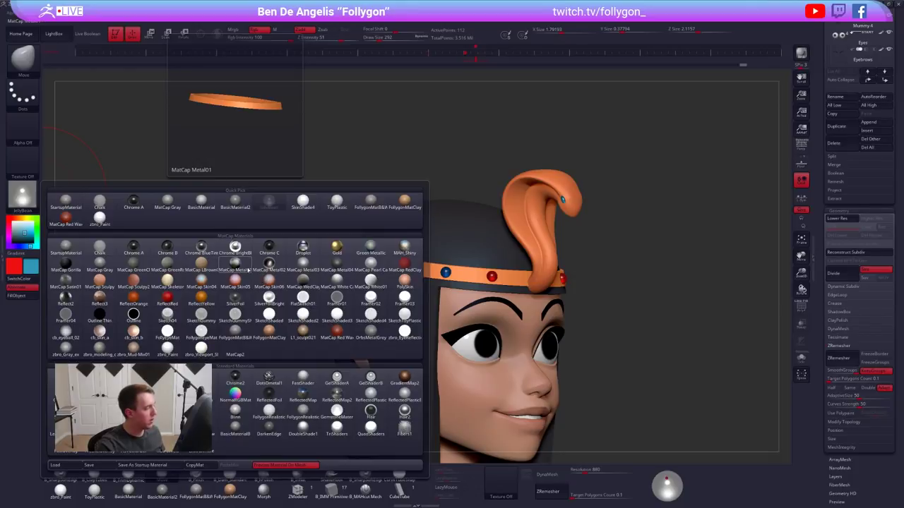
key(ctrl+s)
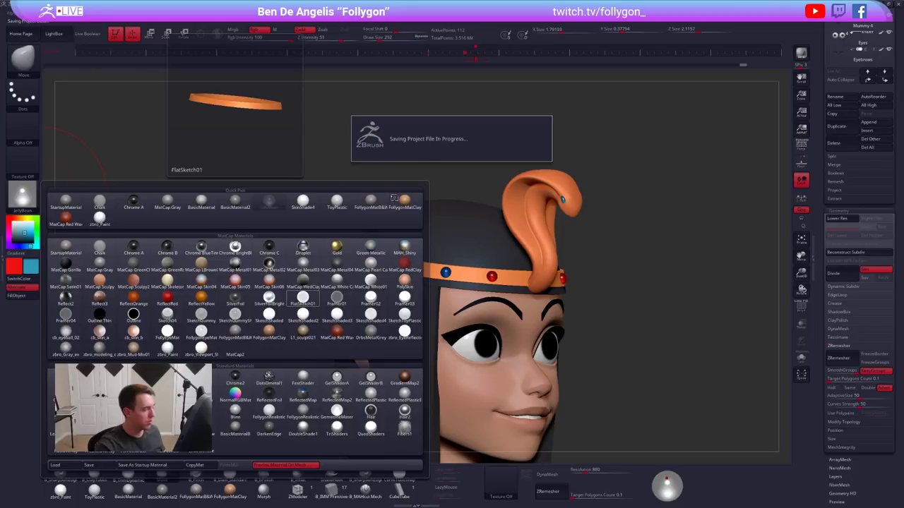
alt+drag(289, 217, 226, 161)
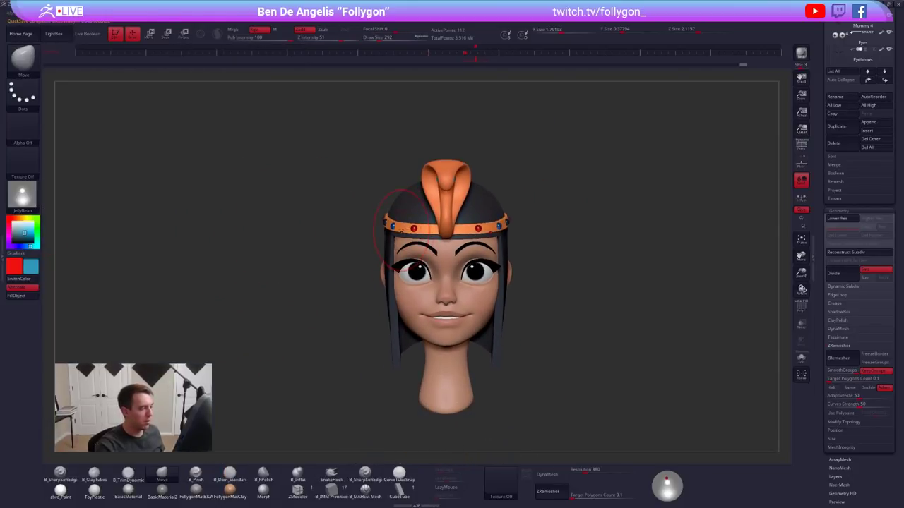
key(shift+s)
key(shift+s)
Select the cobra, make FollygonMatB&W the active material, turn off the cobra's polypaint and set the active colour to white
drag(448, 181, 457, 179)
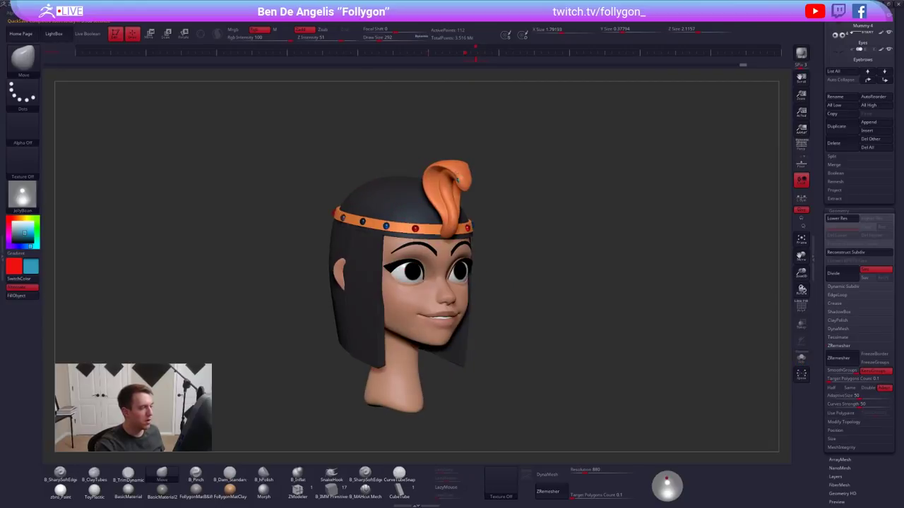
alt+click(457, 178)
click(21, 198)
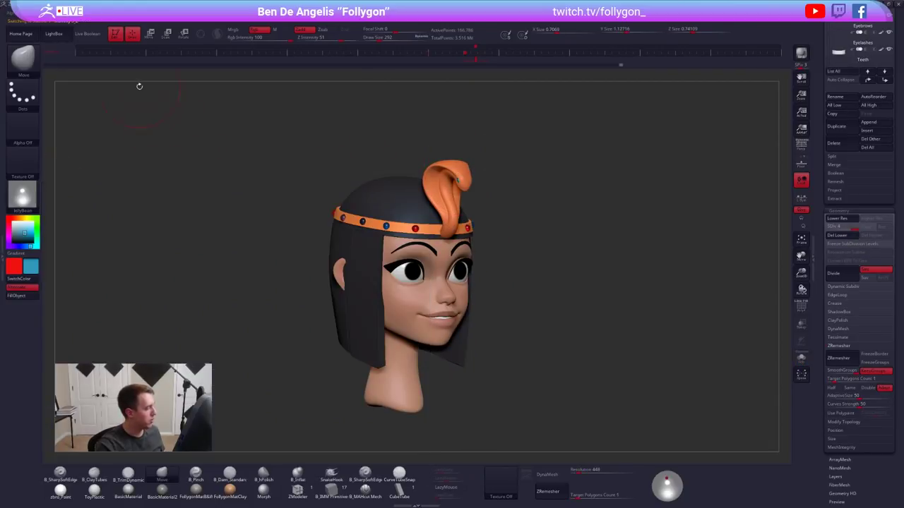
click(195, 489)
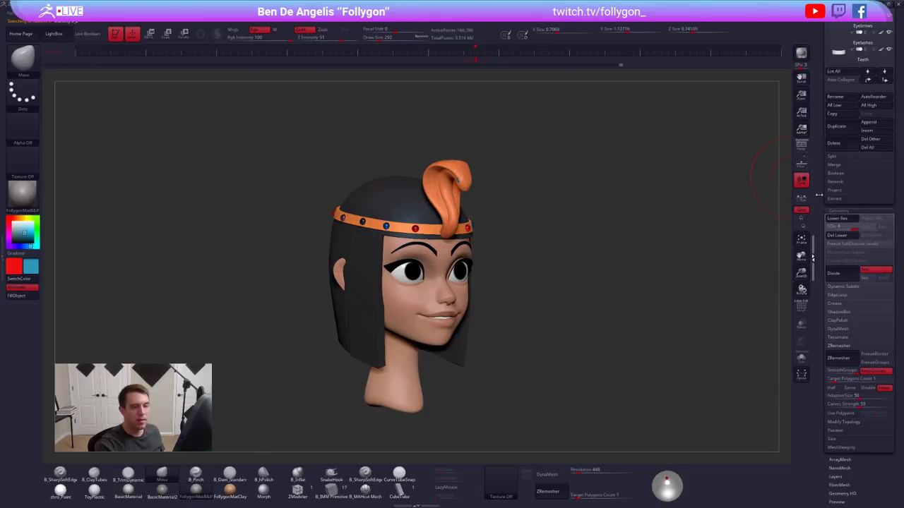
scroll(832, 263, up, 3)
scroll(832, 263, up, 3)
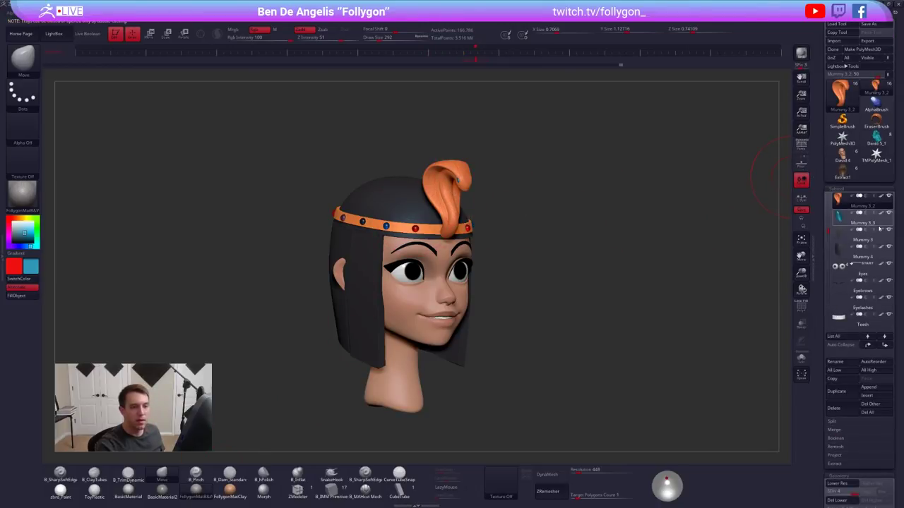
click(881, 198)
drag(22, 232, 13, 219)
Reduce the draw size to 96 and compare the uncoloured cobra with the reference art in a front view
ctrl+right_drag(450, 182, 438, 240)
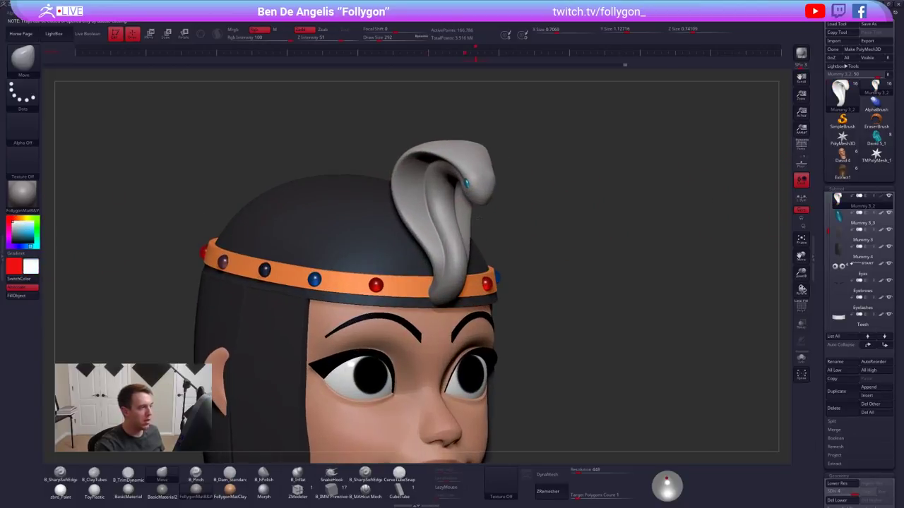
key(space)
drag(495, 196, 469, 196)
key(shift)
mouse_move(473, 247)
ctrl+right_down()
mouse_move(478, 201)
mouse_move(459, 259)
mouse_move(474, 267)
ctrl+right_up()
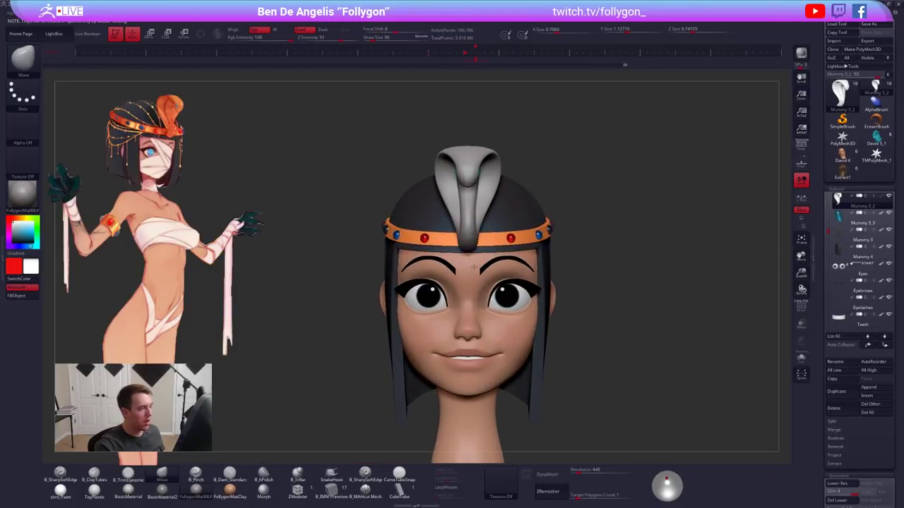
Select the headband and fill it with the deeper red-orange sampled from the reference art, using the Standard brush with colour only
alt+click(436, 241)
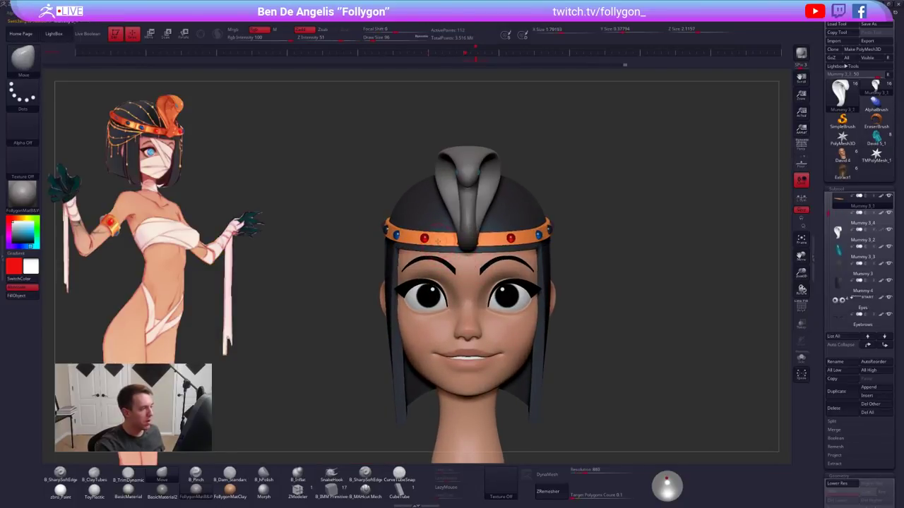
key(z)
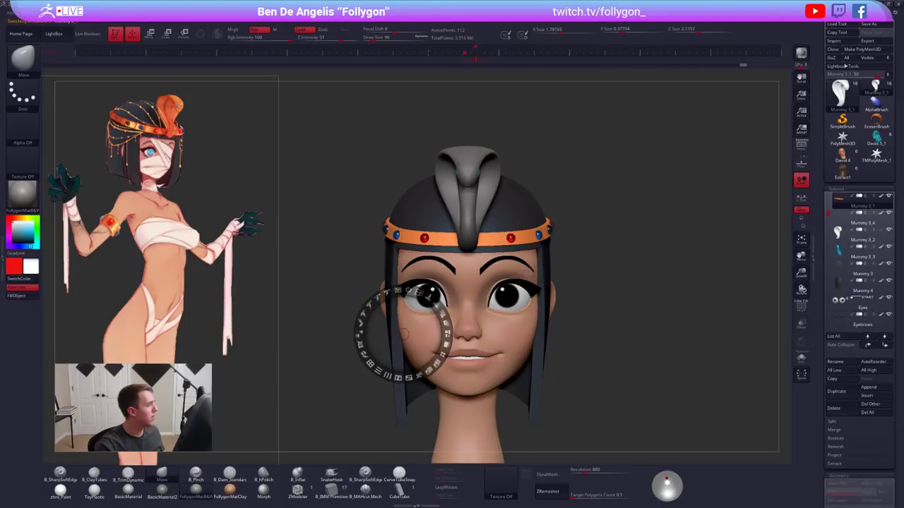
click(173, 122)
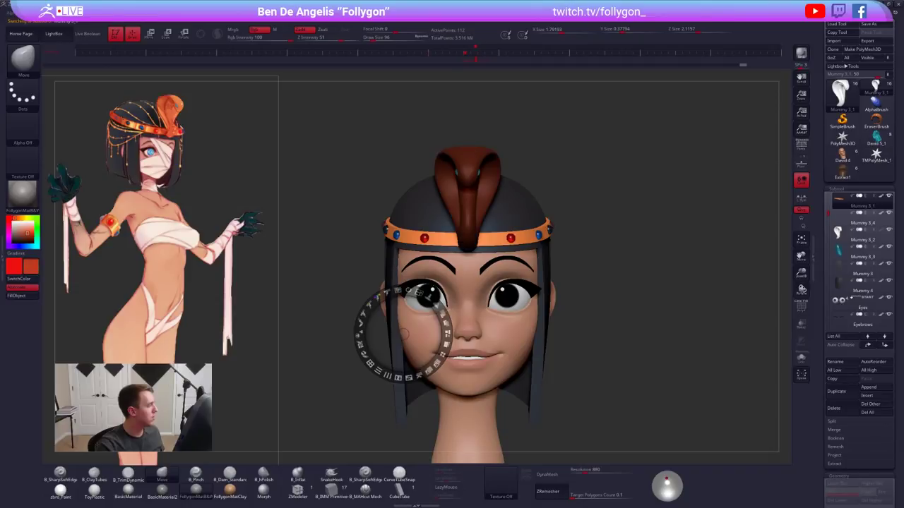
key(z)
key(b)
key(s)
key(t)
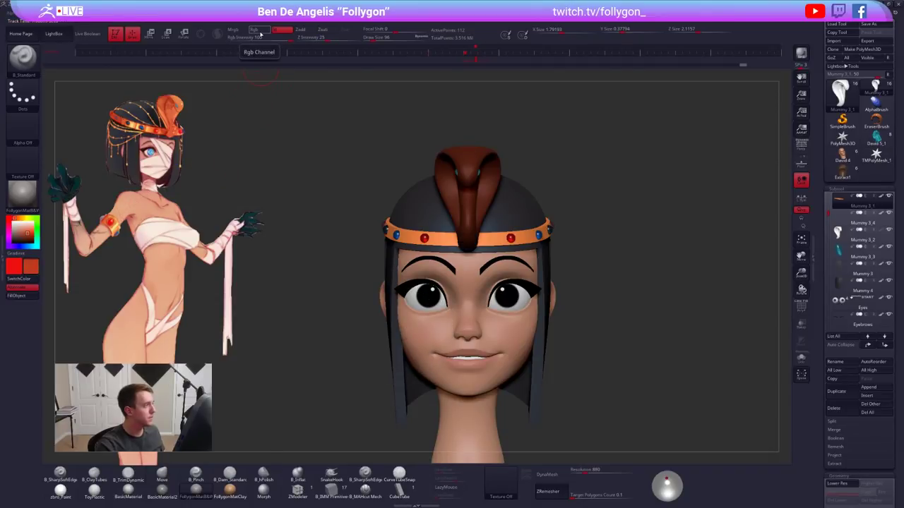
click(259, 29)
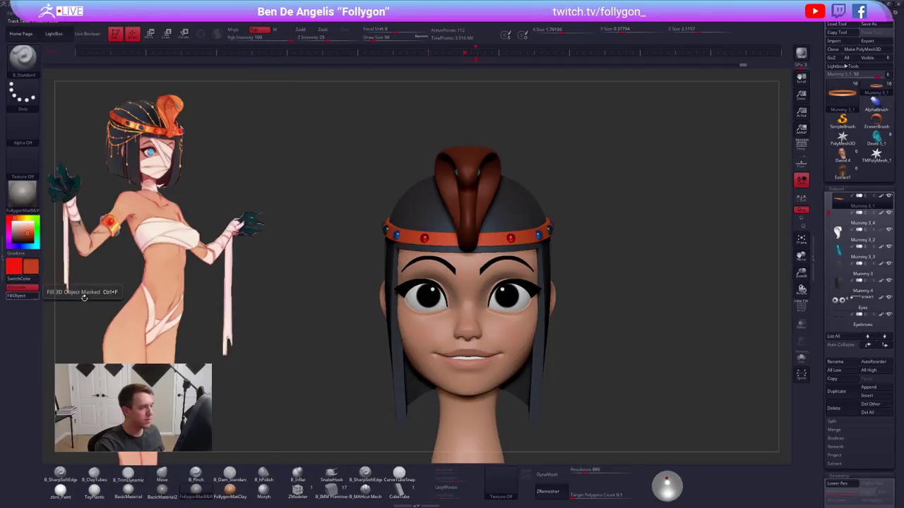
Undo the red-orange fill on the headband and check its colour in a three-quarter view
right_drag(378, 231, 450, 227)
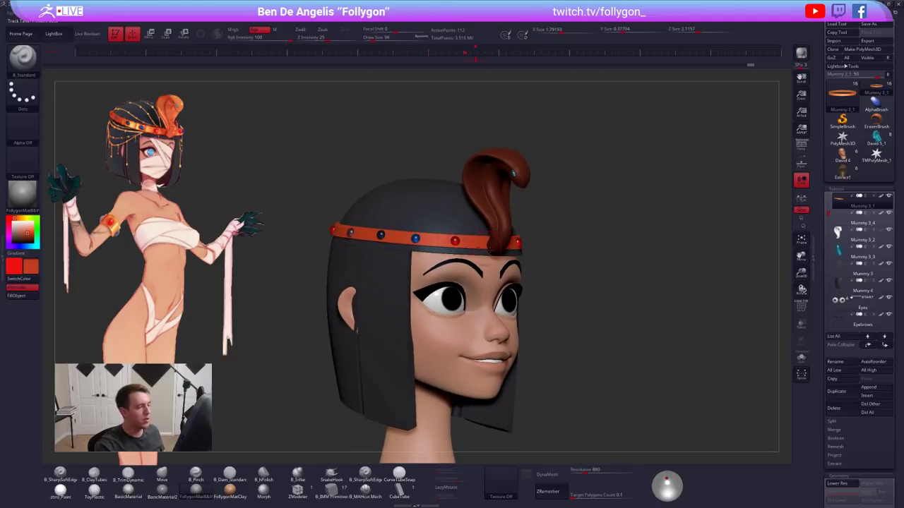
key(ctrl+z)
alt+right_drag(380, 215, 397, 224)
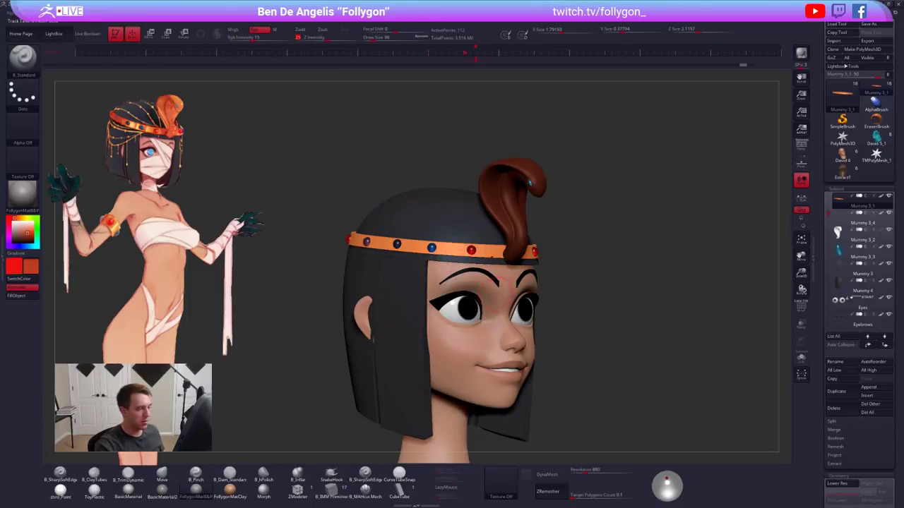
ctrl+right_drag(499, 295, 452, 286)
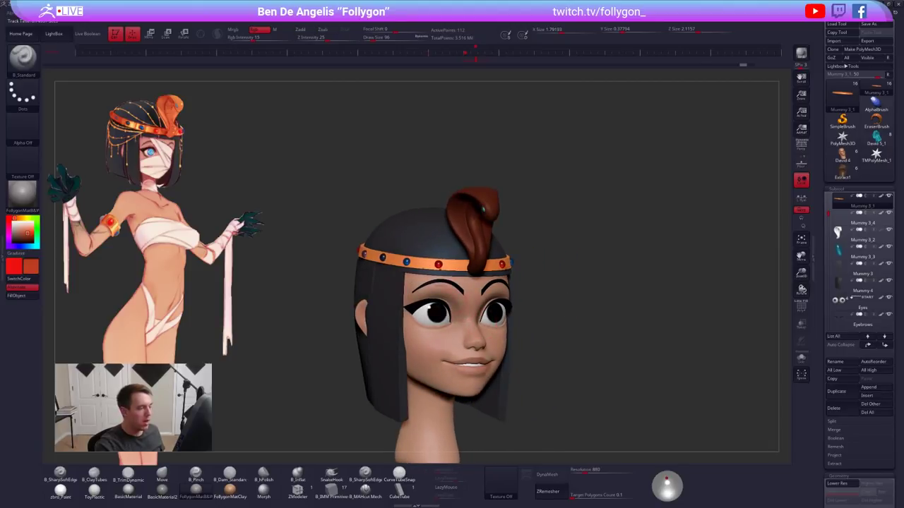
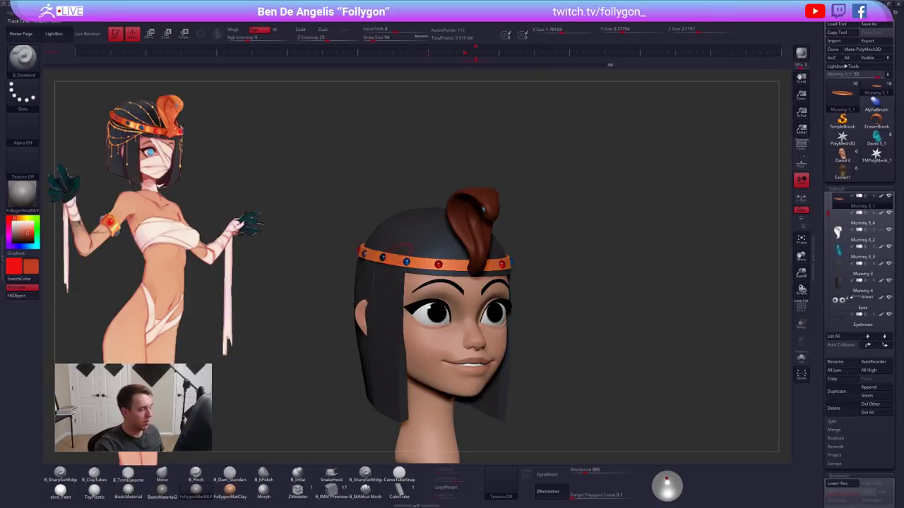
Try darkening the headband with black fills at low RGB intensity
drag(25, 228, 12, 246)
click(22, 296)
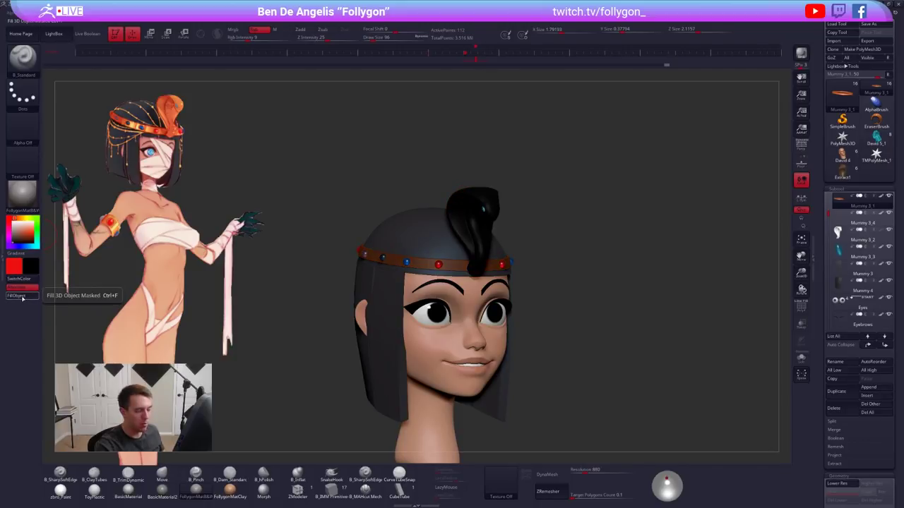
key(ctrl)
key(ctrl+z)
key(ctrl+z)
key(ctrl+z)
key(ctrl+z)
key(ctrl+z)
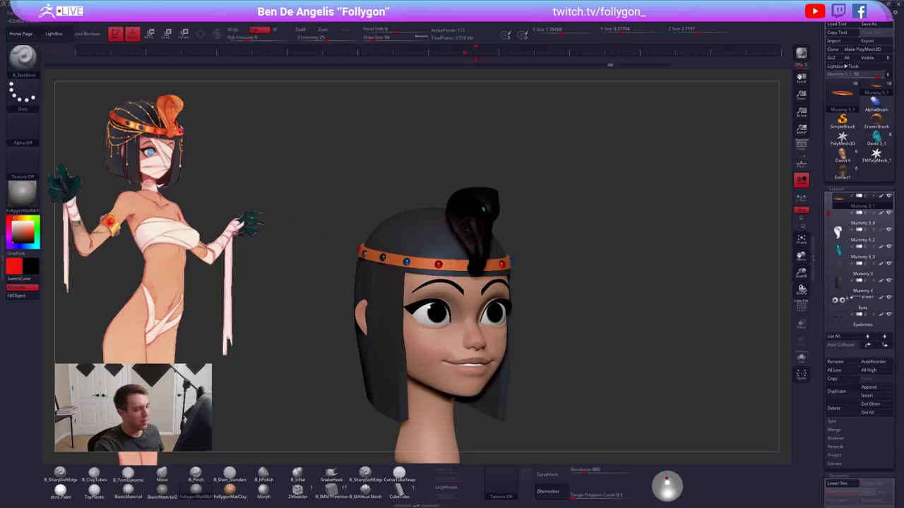
Reset the active colour to white and select the head mesh
drag(13, 229, 5, 218)
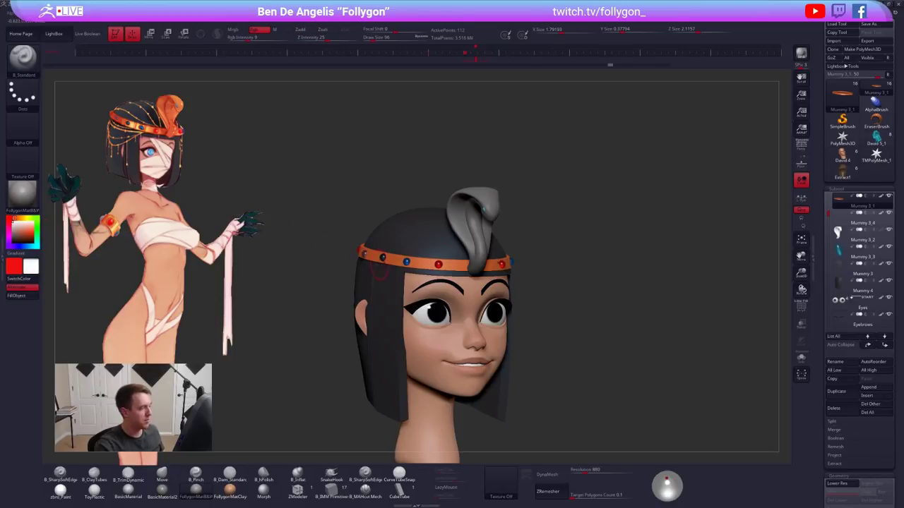
shift+right_drag(379, 272, 465, 274)
alt+click(442, 287)
key(f)
key(shift+alt+s)
key(shift+alt+s)
alt+right_drag(480, 290, 493, 314)
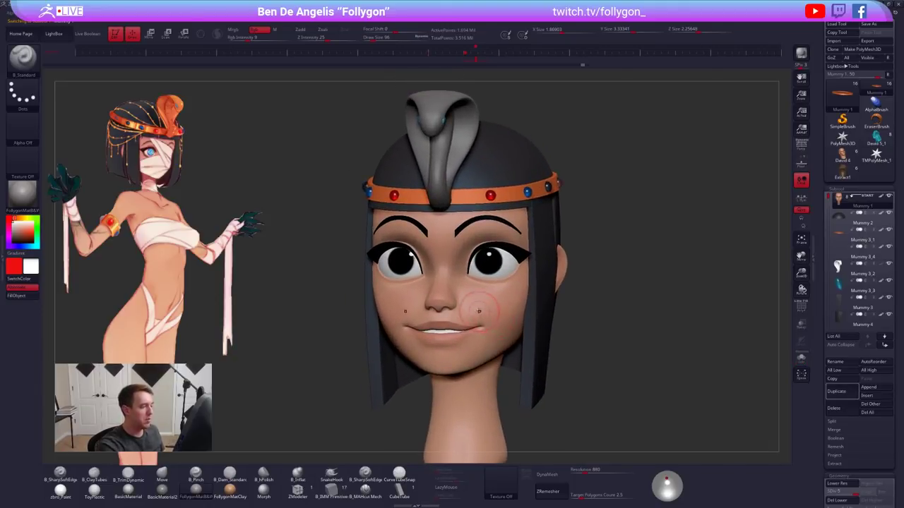
Sample the face's skin tone and shift it to a soft red for the blush
key(c)
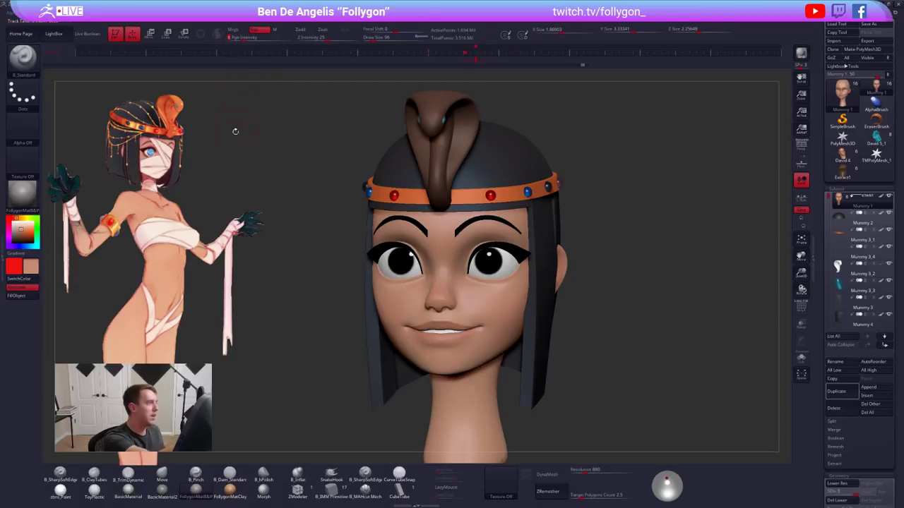
key(space)
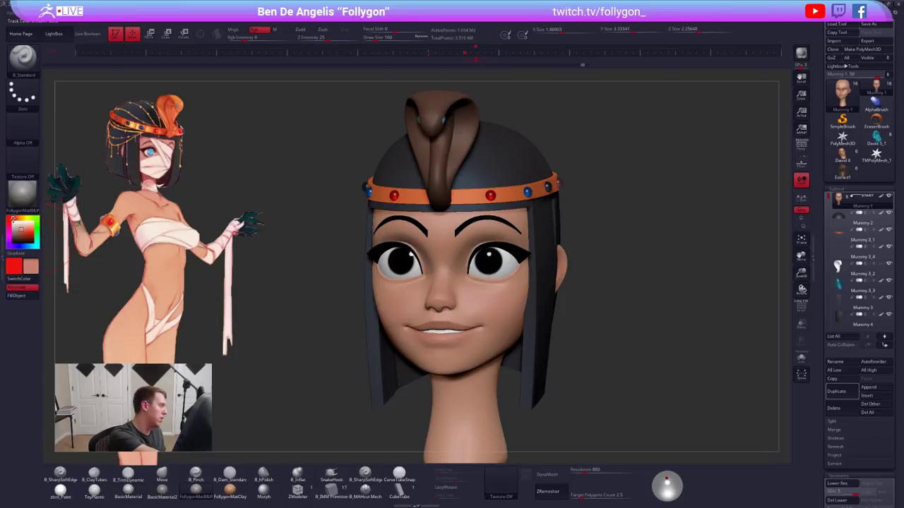
drag(26, 229, 25, 232)
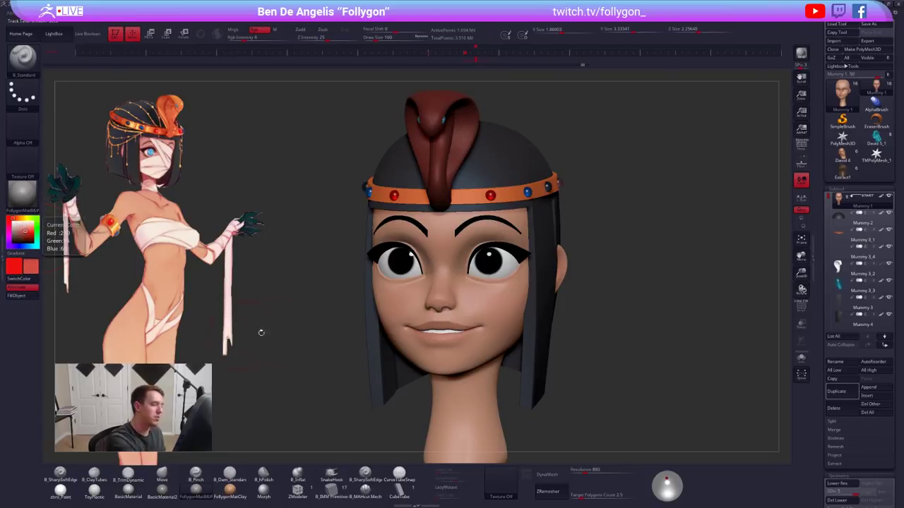
Set the draw size to 252 and paint soft red blush on the nose and cheeks
key(alt+shift+v)
key(alt+s)
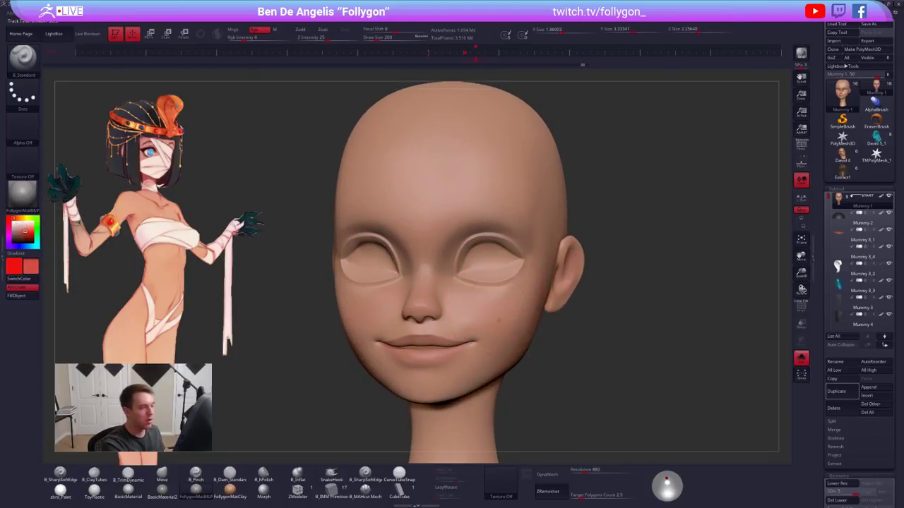
key(space)
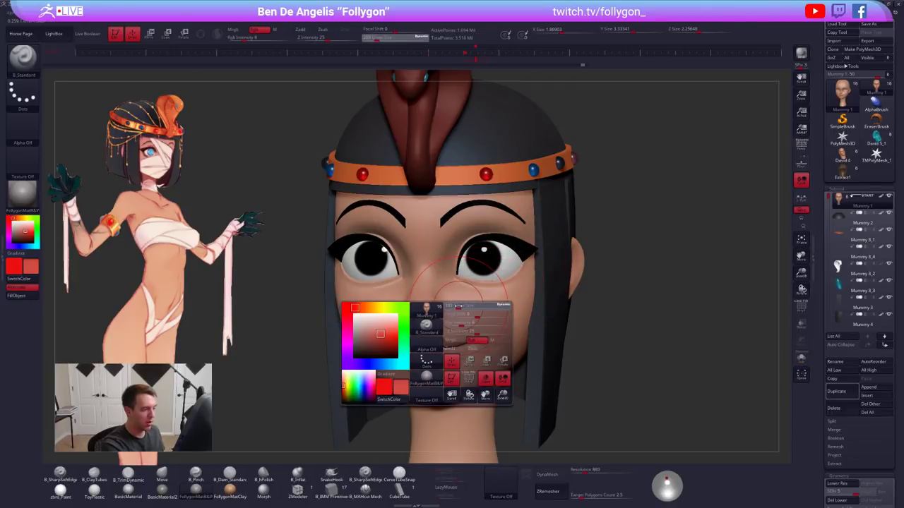
mouse_move(471, 311)
mouse_down()
mouse_move(427, 309)
mouse_move(478, 309)
mouse_up()
key(space)
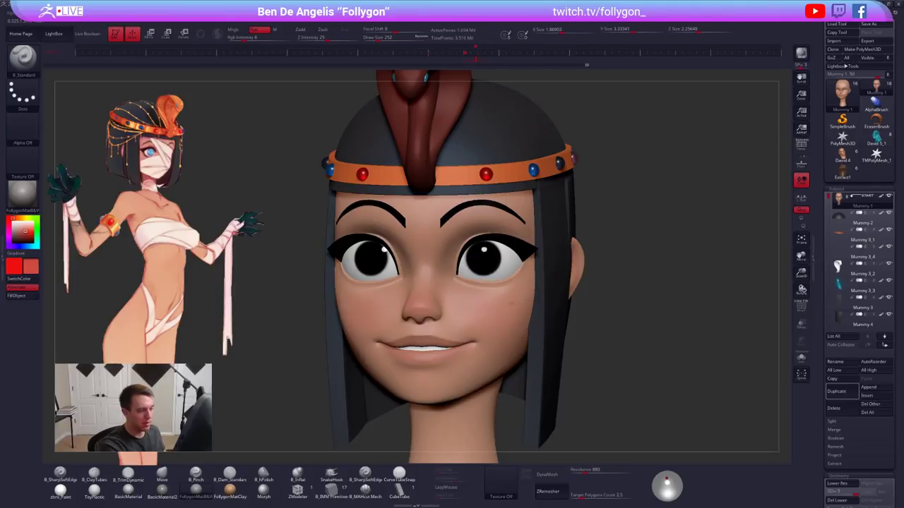
right_drag(483, 332, 558, 332)
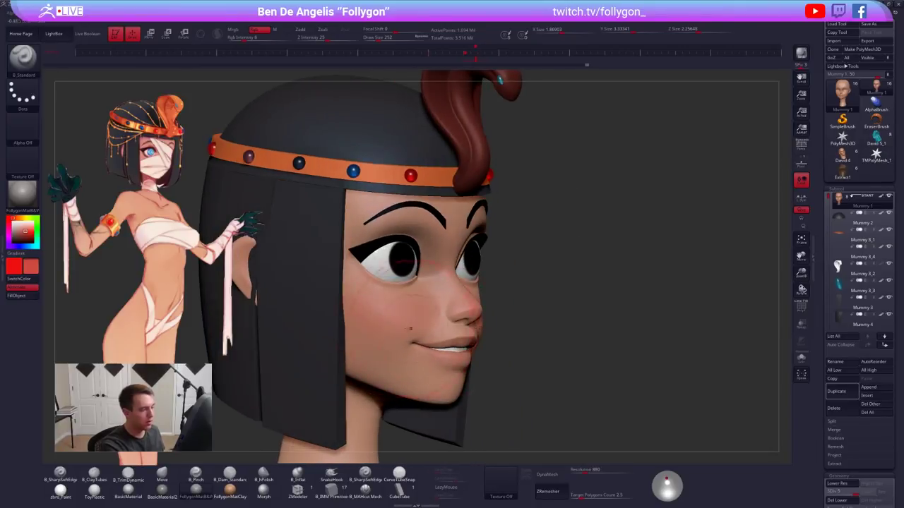
drag(502, 358, 430, 353)
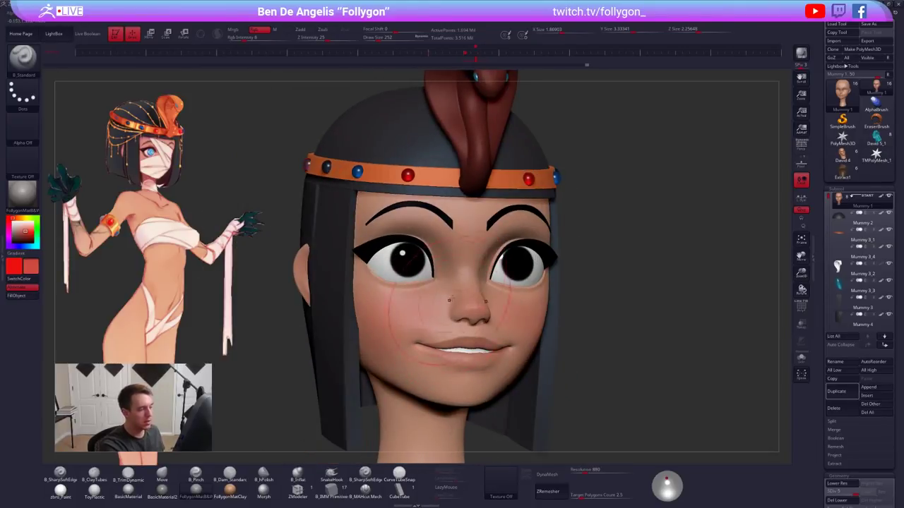
Adjust the draw size to 265 and build up the blush with the head isolated
key(space)
mouse_move(487, 304)
mouse_down()
mouse_move(469, 302)
mouse_move(487, 300)
mouse_up()
key(space)
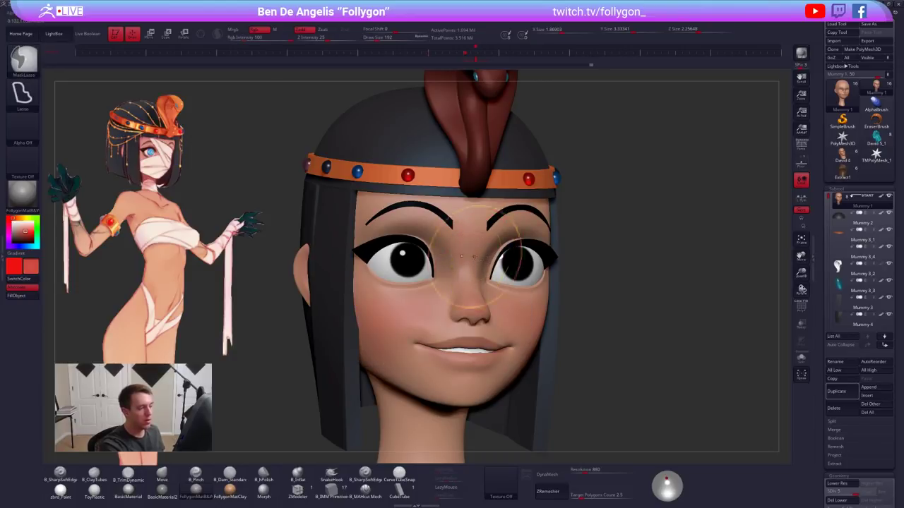
key(ctrl+shift+s)
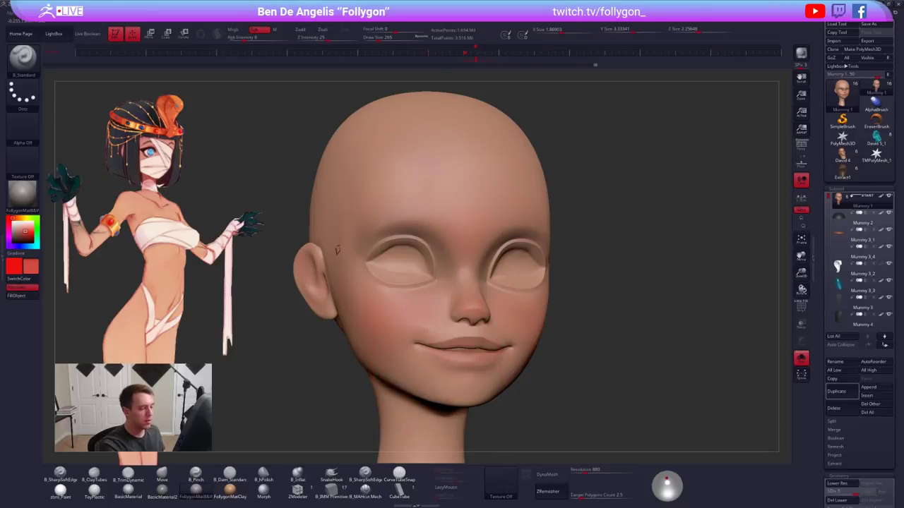
key(alt+s)
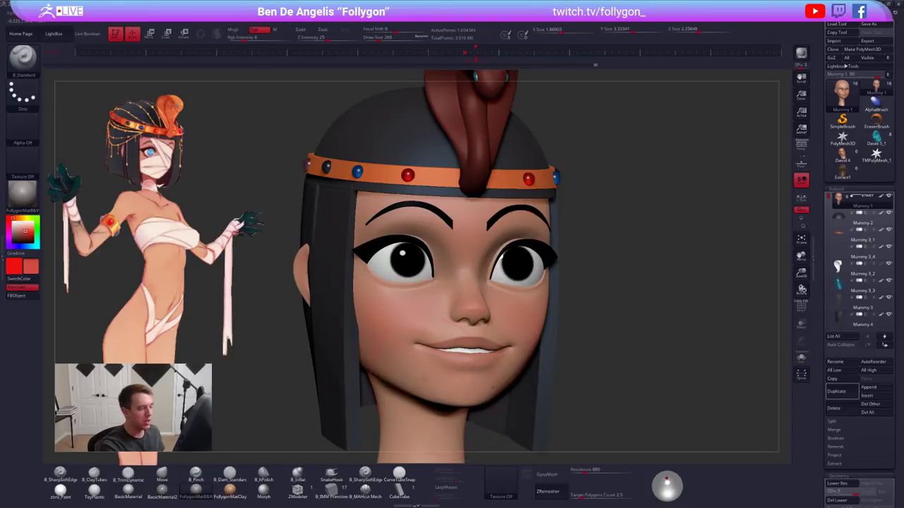
Isolate the head, sample its base skin tone and soften the edges of the cheek blush
mouse_move(445, 354)
shift+right_down()
mouse_move(405, 353)
mouse_move(516, 346)
shift+right_up()
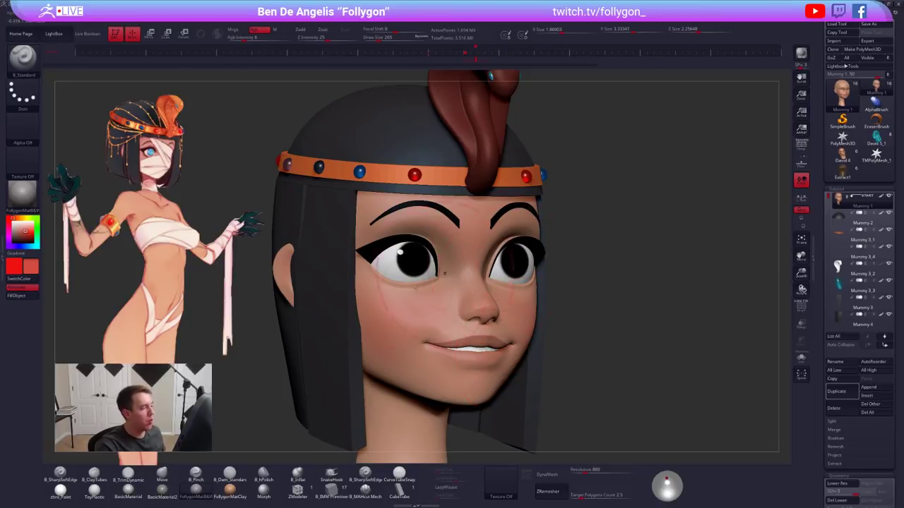
key(alt+s)
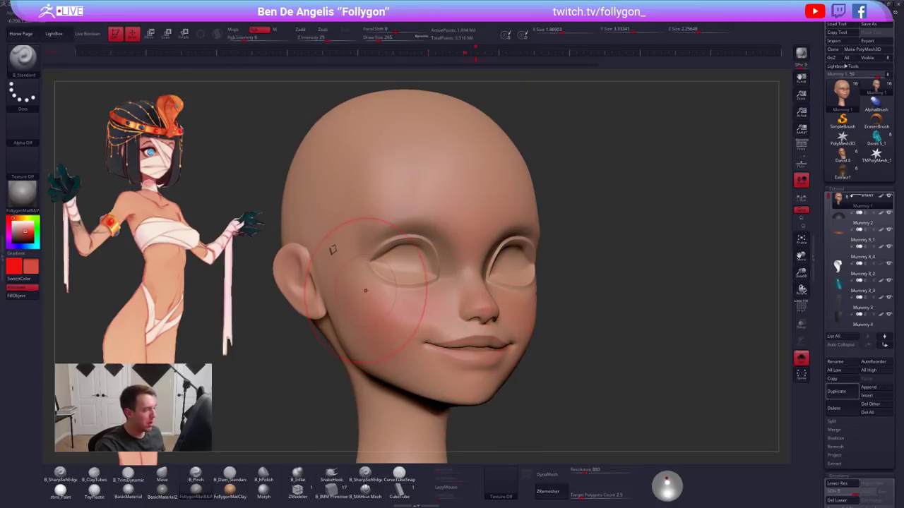
key(c)
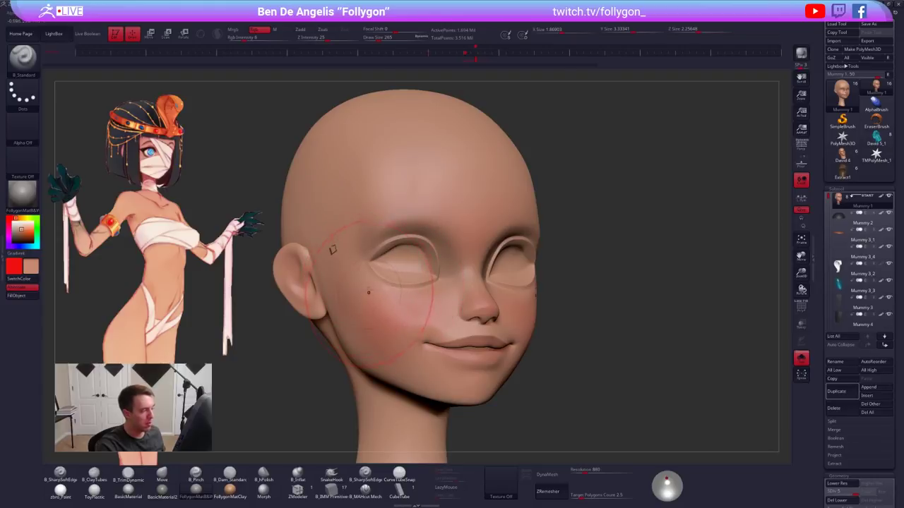
key(alt+s)
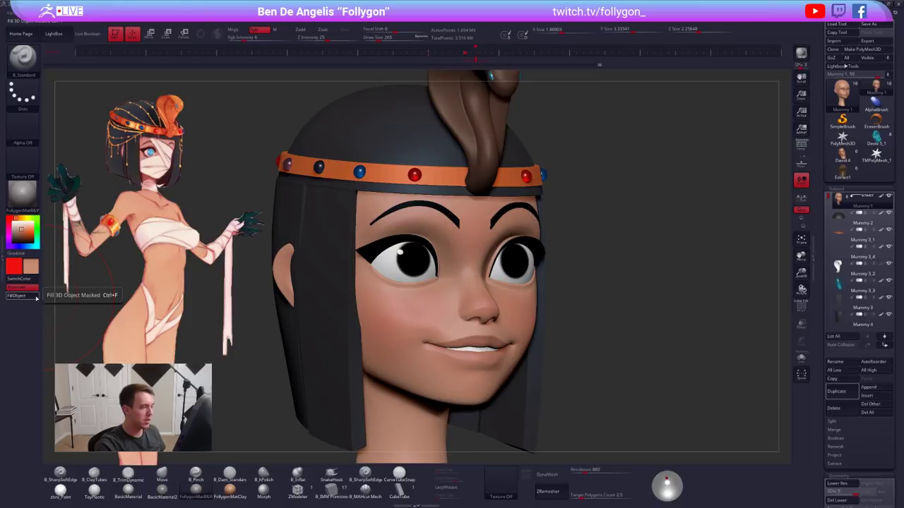
key(f)
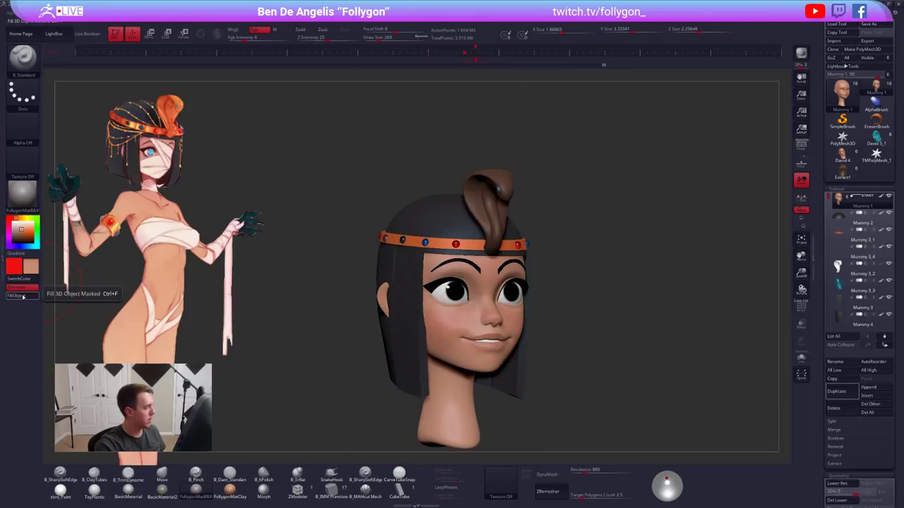
Compare the face from the front and at an angle while switching the head's subdivision levels
mouse_move(432, 339)
shift+right_down()
mouse_move(408, 341)
mouse_move(416, 350)
shift+right_up()
key(ctrl)
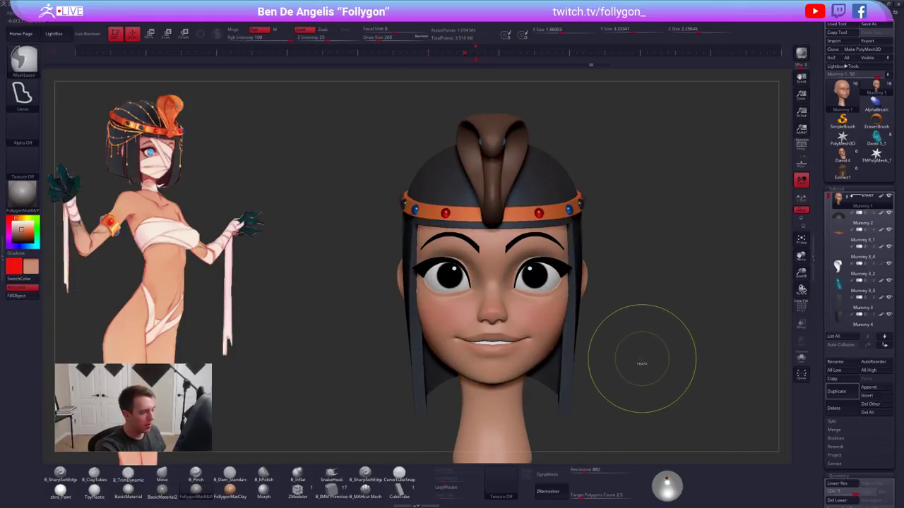
key(shift+d)
key(shift+d)
key(d)
key(d)
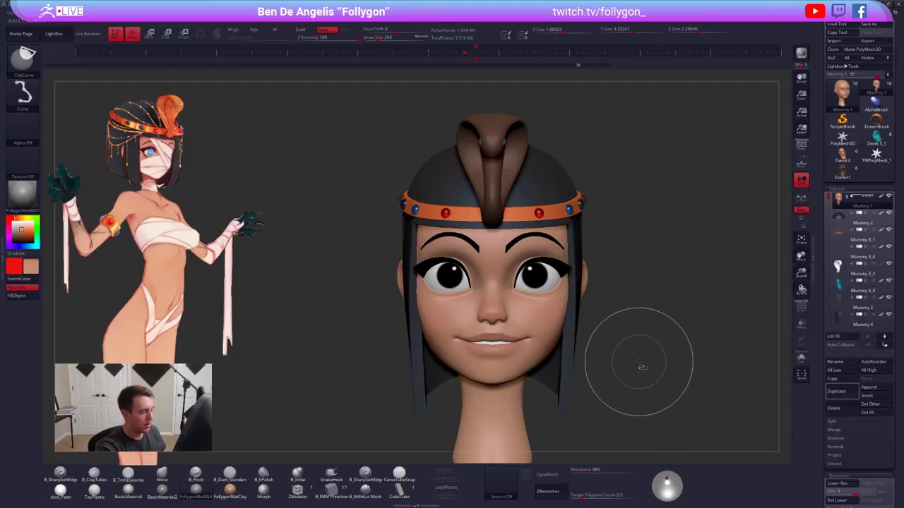
mouse_move(580, 361)
mouse_down()
mouse_move(635, 365)
mouse_move(642, 355)
mouse_up()
Isolate the head, reduce the draw size to 121 and fill the head with the zbro_Paint material, material channel only
key(alt+s)
key(s)
drag(585, 318, 568, 315)
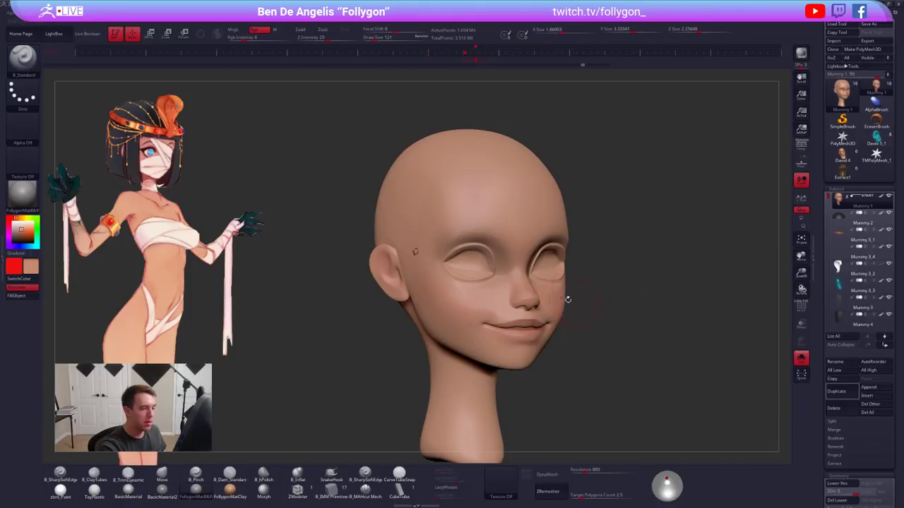
alt+drag(353, 283, 388, 305)
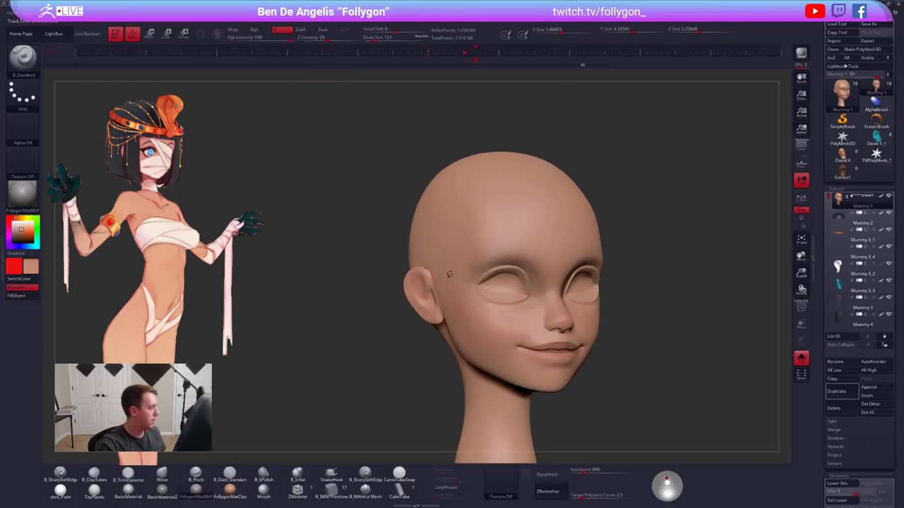
click(61, 490)
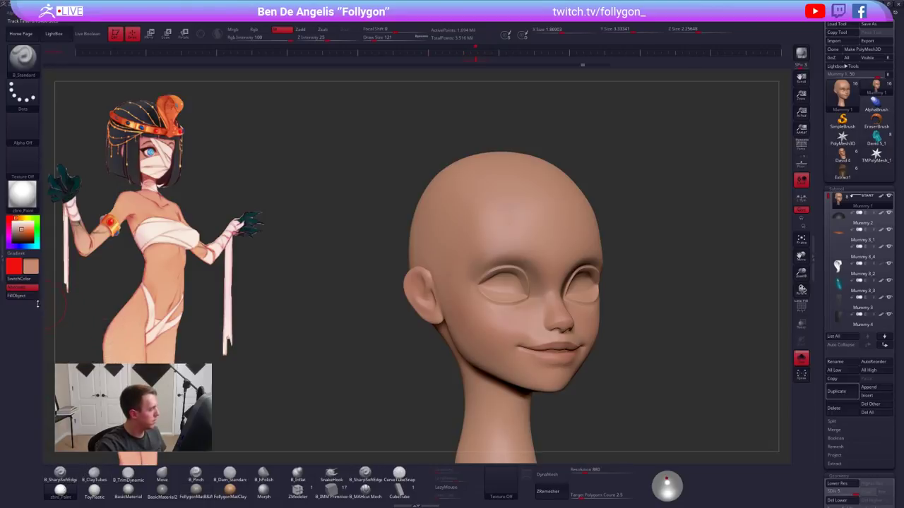
click(15, 296)
key(alt+s)
right_drag(607, 274, 454, 294)
Select the black hair cap and switch to the Move brush with a draw size of 519
alt+click(490, 210)
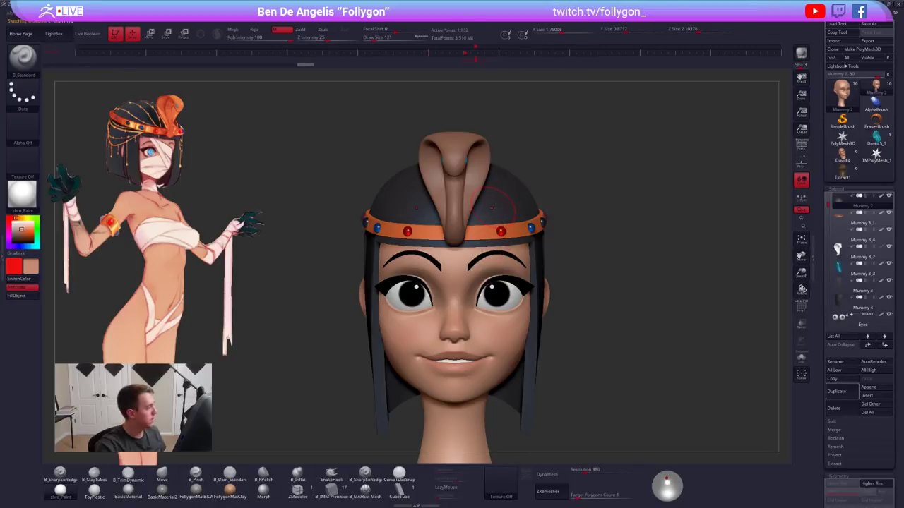
key(b)
key(m)
key(v)
key(space)
drag(468, 253, 493, 252)
right_drag(593, 248, 519, 242)
key(space)
drag(519, 241, 556, 246)
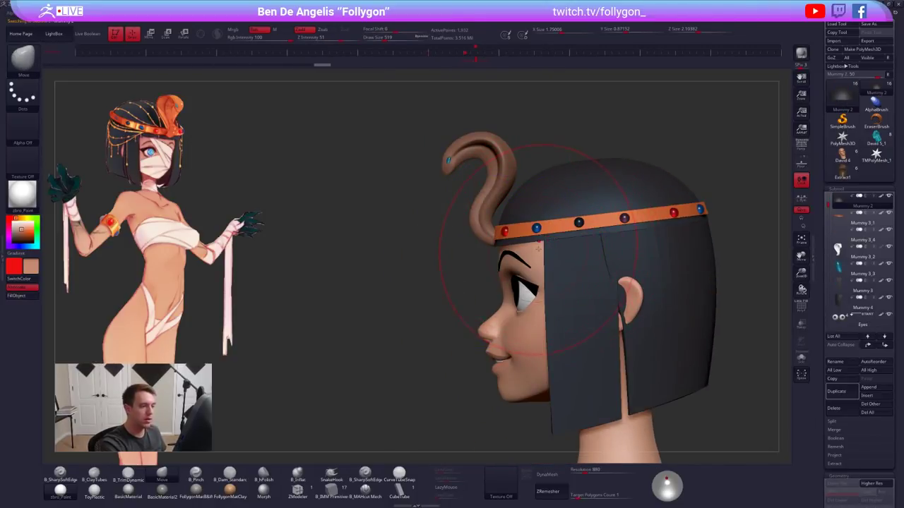
Turn on perspective, restore white with FollygonMatB&W as the active colour and material, and view the head from the front
ctrl+right_drag(610, 256, 628, 354)
click(12, 223)
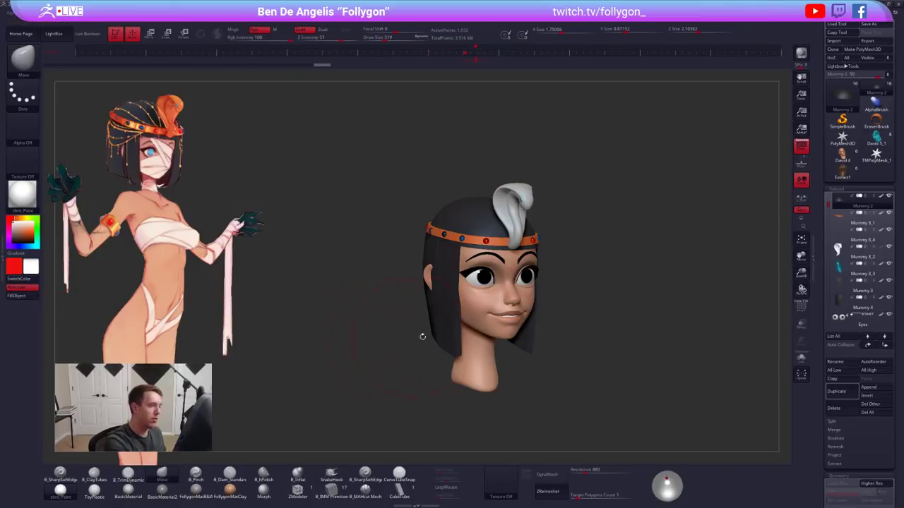
click(208, 490)
key(space)
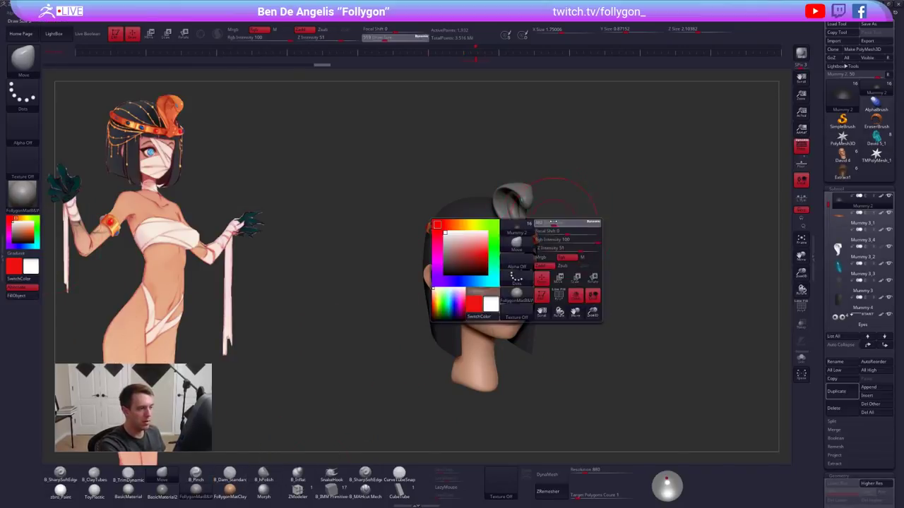
drag(553, 222, 546, 223)
alt+right_drag(546, 223, 549, 264)
alt+right_drag(564, 298, 543, 281)
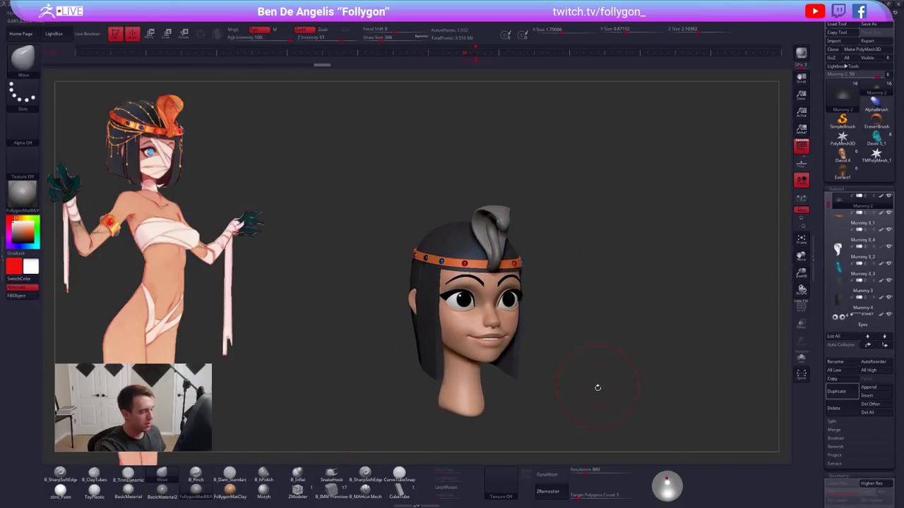
shift+right_drag(600, 415, 601, 403)
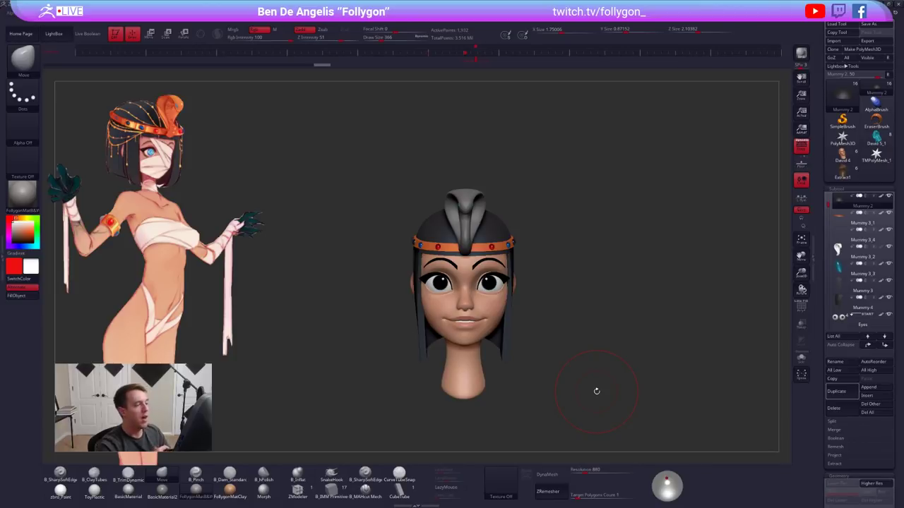
Set the draw size to 252 and move the black hair cap below the gems in the subtool list
key(space)
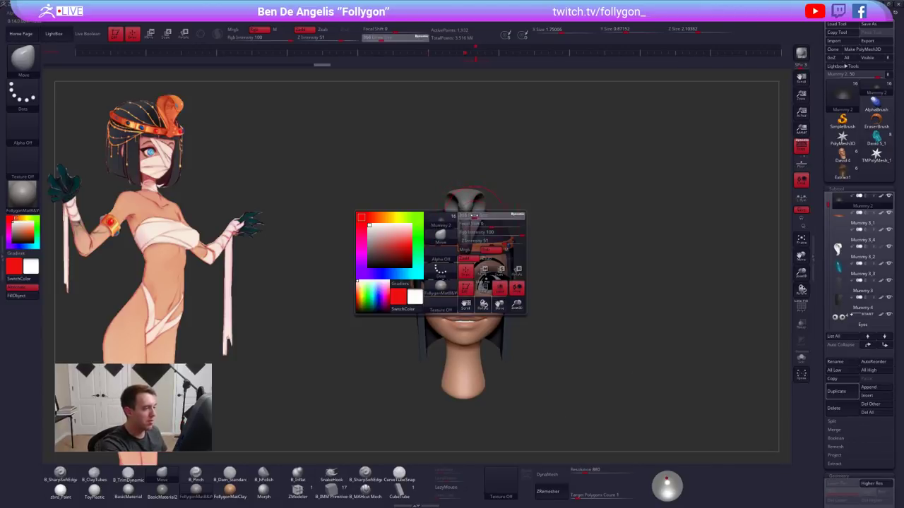
drag(481, 218, 476, 218)
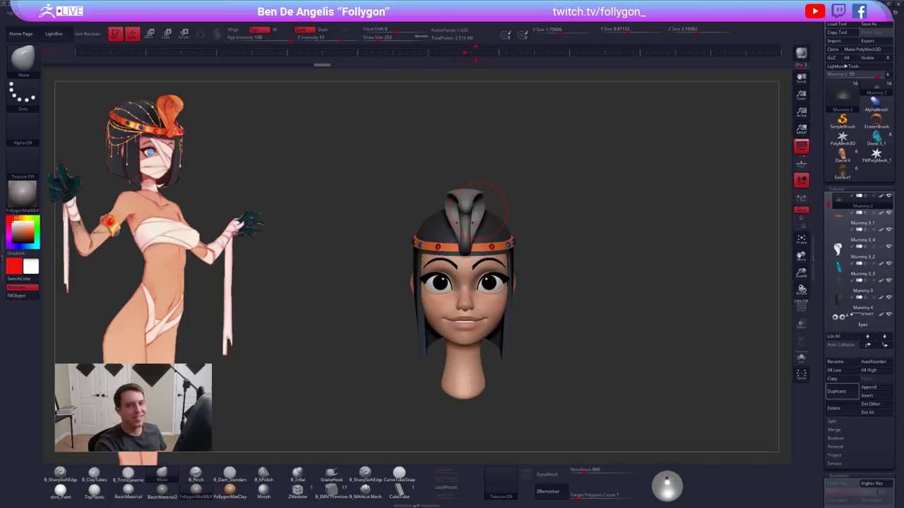
mouse_move(478, 210)
alt+right_down()
mouse_move(503, 196)
mouse_move(514, 270)
alt+right_up()
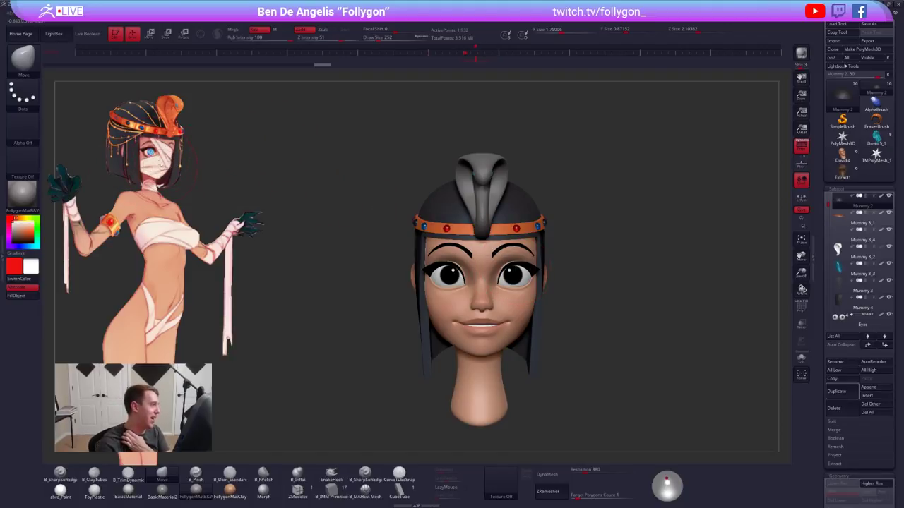
mouse_move(870, 229)
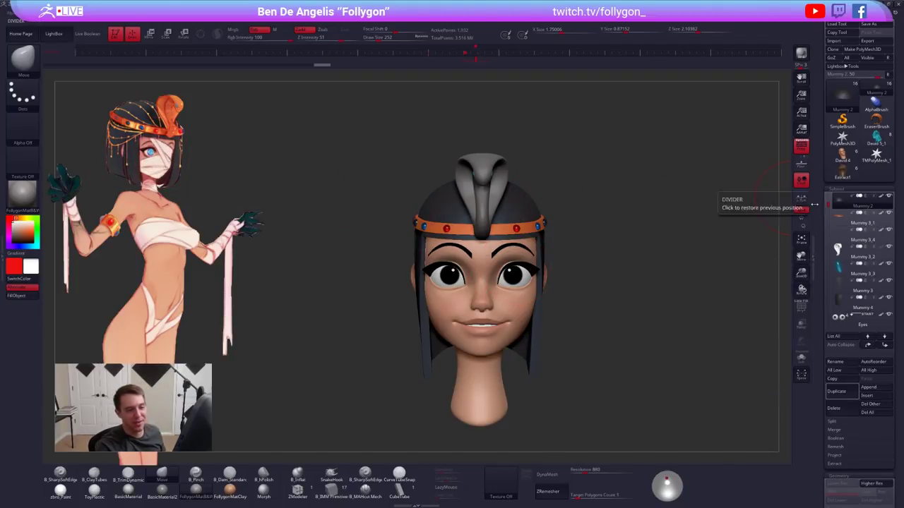
drag(827, 205, 824, 190)
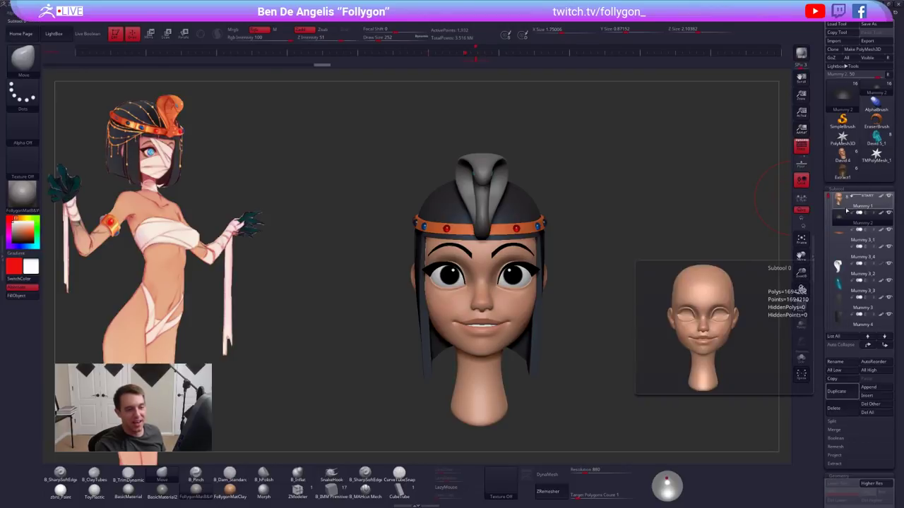
mouse_move(849, 262)
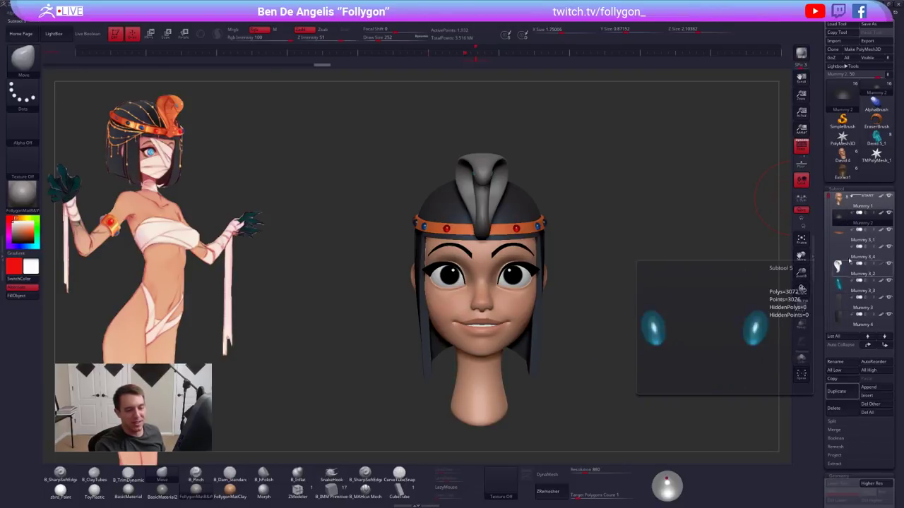
click(884, 345)
click(884, 345)
click(883, 345)
click(884, 345)
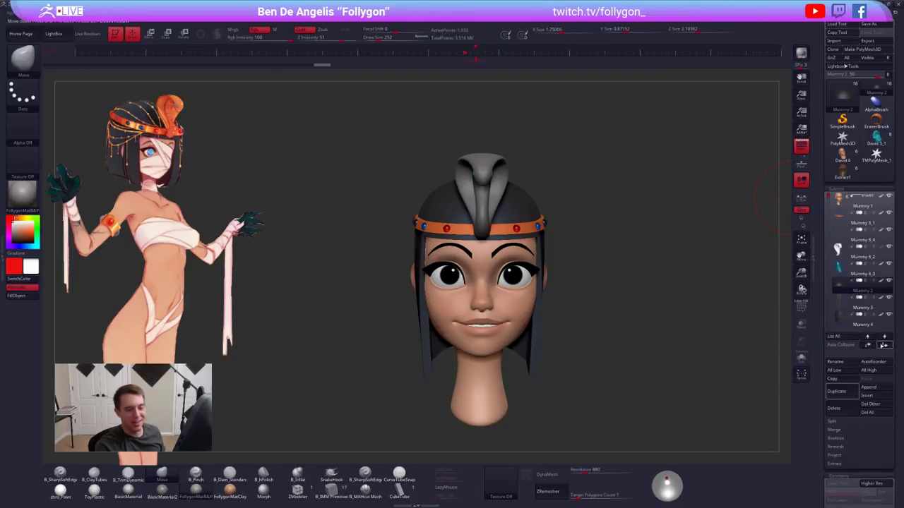
Hide the hair pieces, cobra, gems and headband, and select the Mummy 1 head subtool
click(840, 304)
click(840, 316)
click(840, 286)
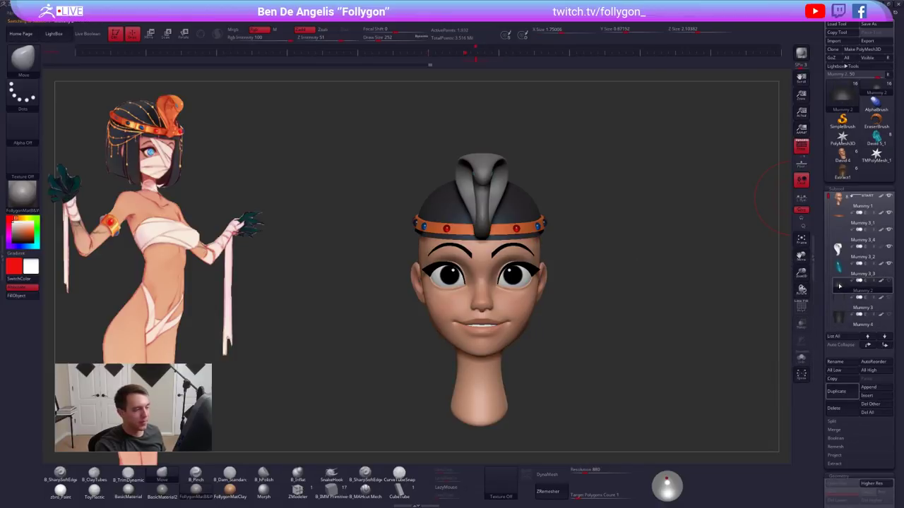
click(838, 272)
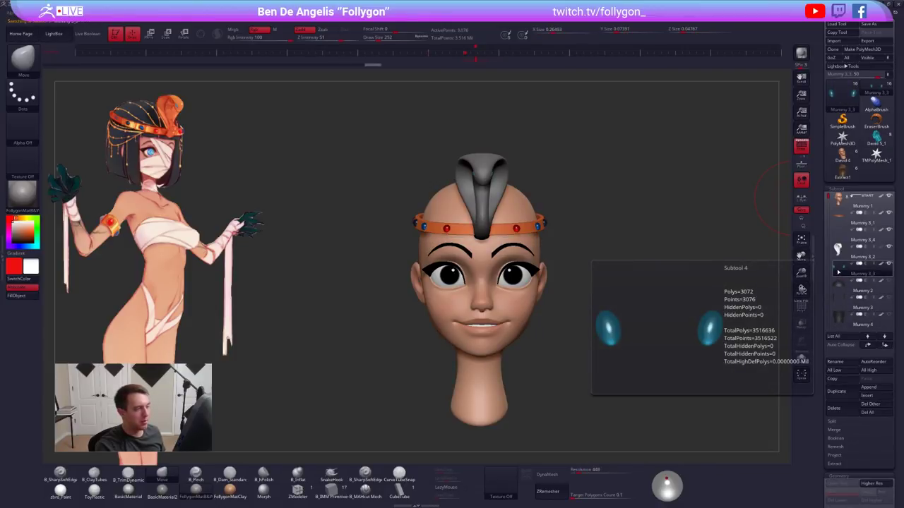
click(838, 254)
click(838, 237)
click(838, 219)
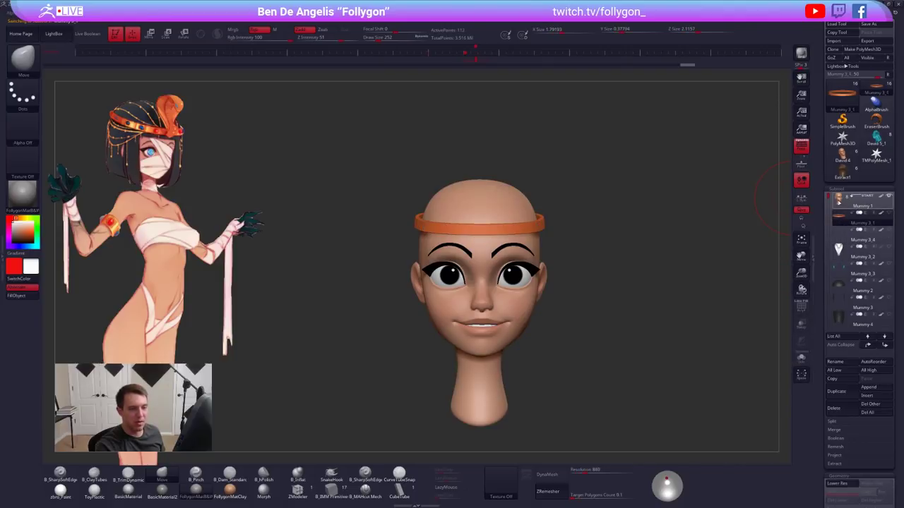
click(838, 202)
Set the draw size to 160, duplicate the head and delete the duplicate's lower subdivision levels
alt+drag(686, 271, 650, 234)
key(space)
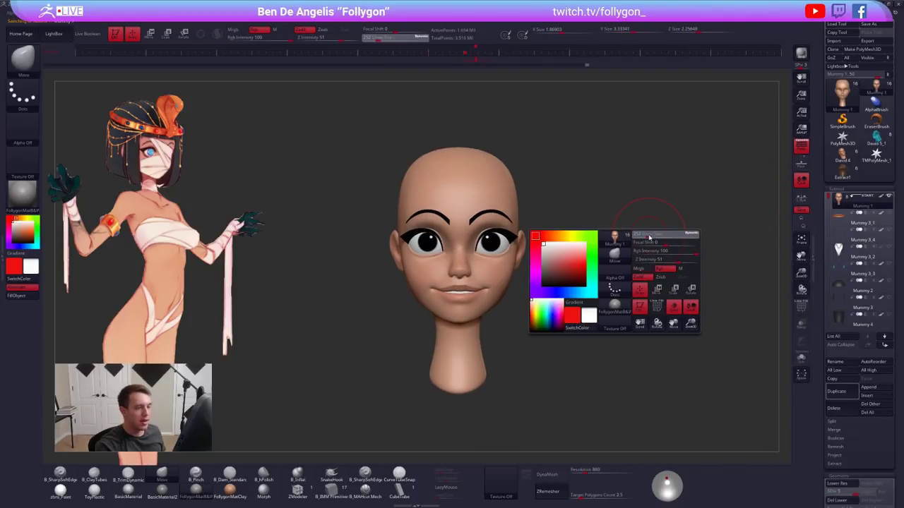
click(836, 391)
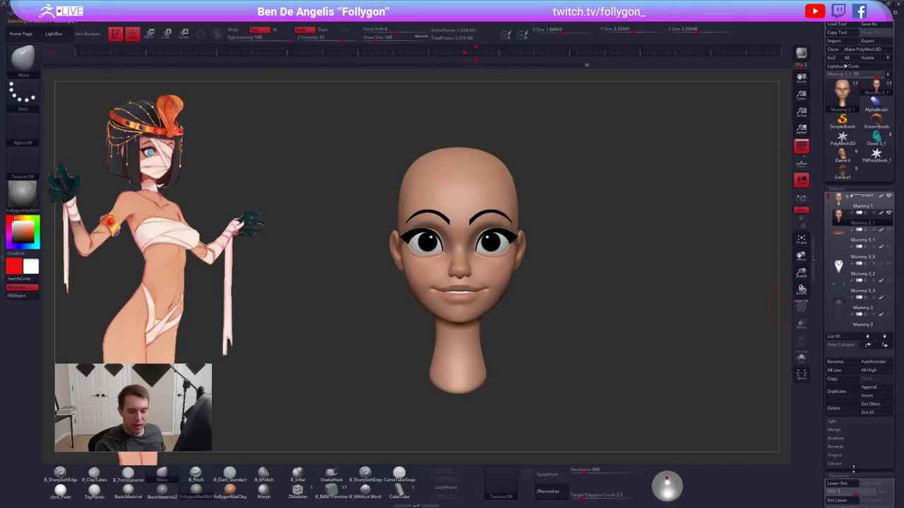
click(840, 500)
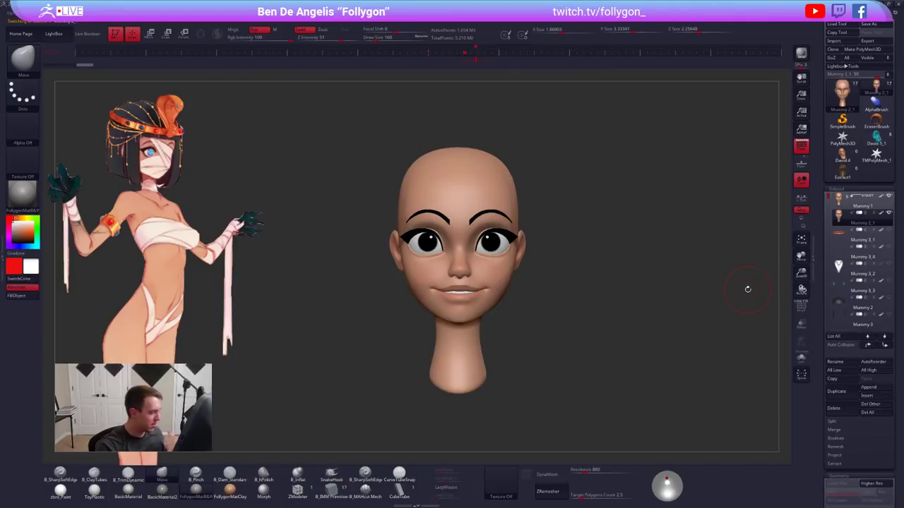
Try a CubeTube bandage strip at draw size 104 running diagonally from the forehead over one eye, and undo it
click(400, 492)
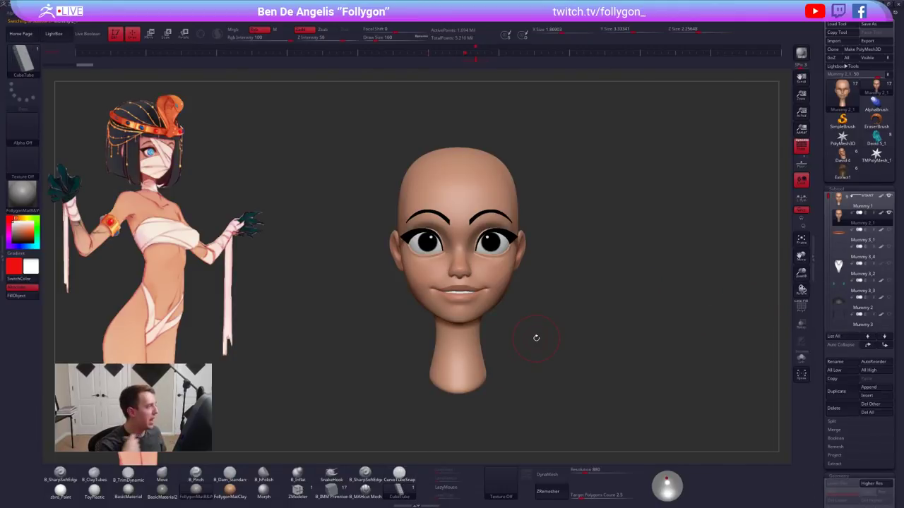
key(bracketleft)
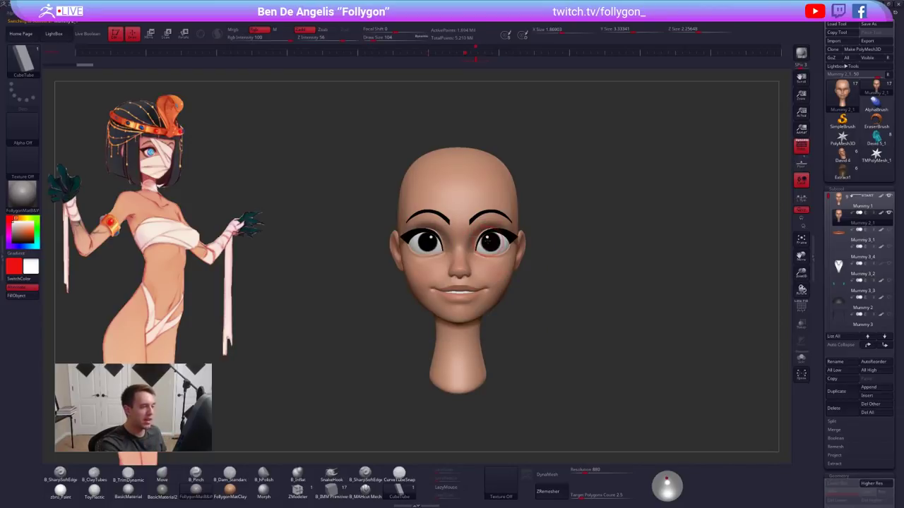
right_drag(475, 230, 449, 218)
drag(443, 183, 501, 268)
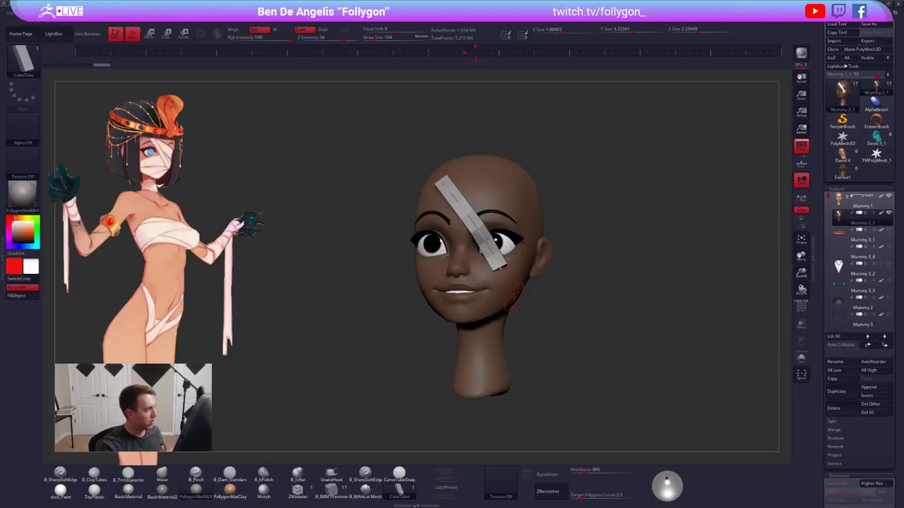
shift+drag(649, 402, 665, 412)
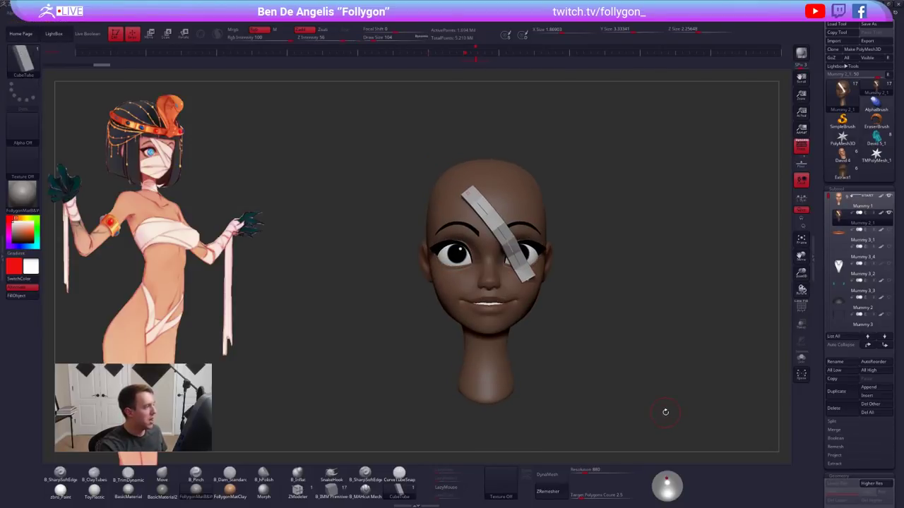
key(ctrl+z)
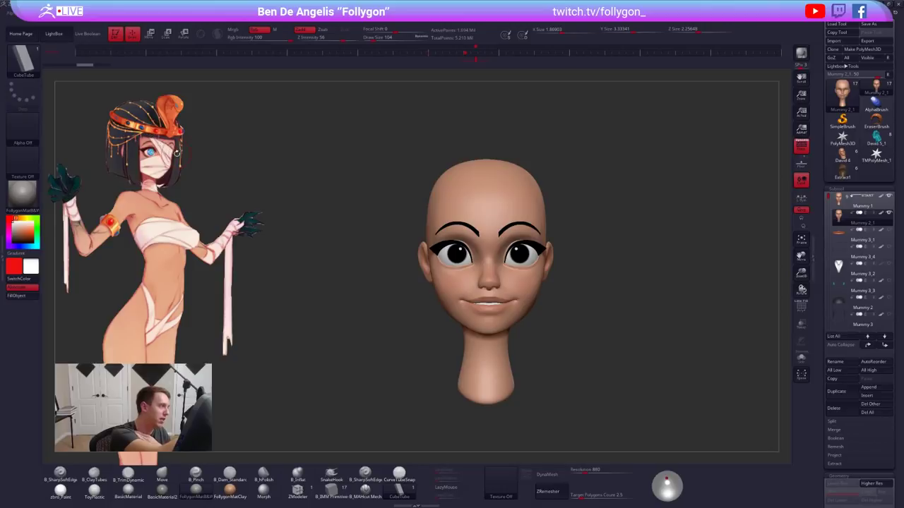
Isolate the duplicated head, set the draw size to 140 and switch to the Move brush
drag(177, 153, 122, 143)
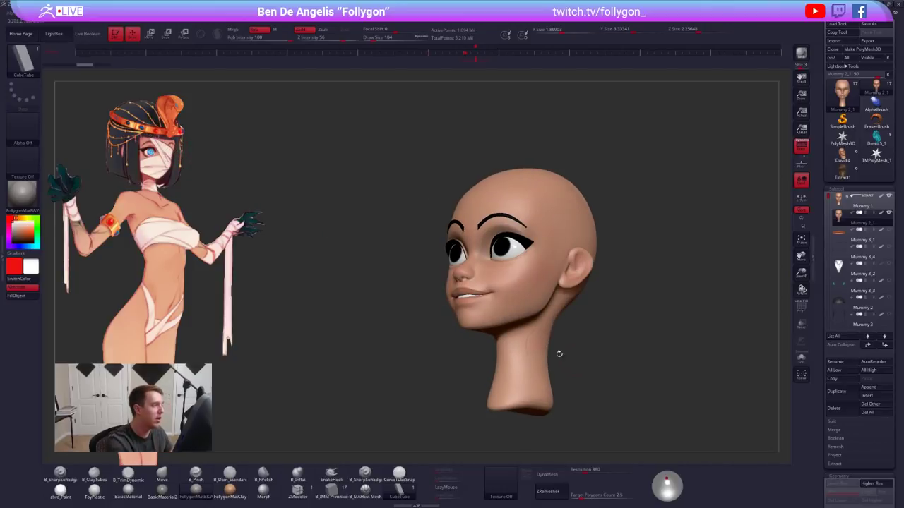
drag(646, 396, 626, 401)
click(590, 379)
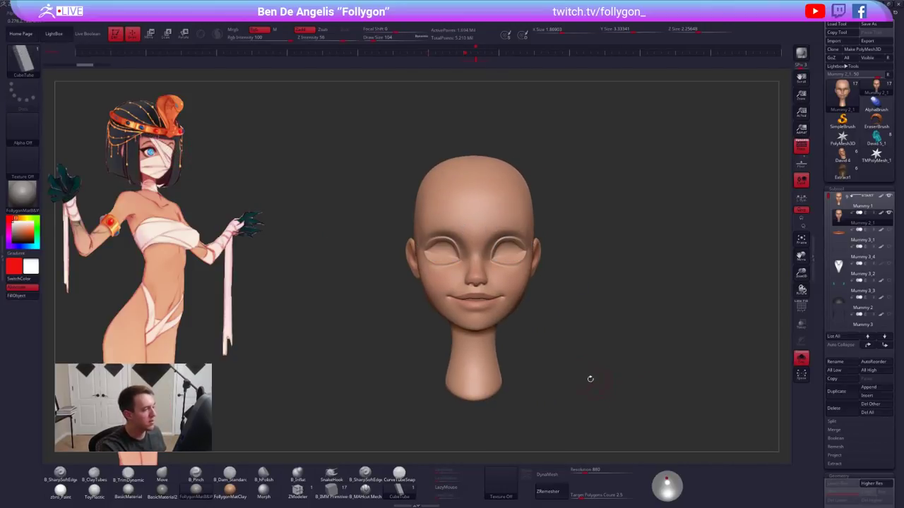
alt+right_drag(508, 246, 520, 271)
key(space)
drag(520, 271, 524, 267)
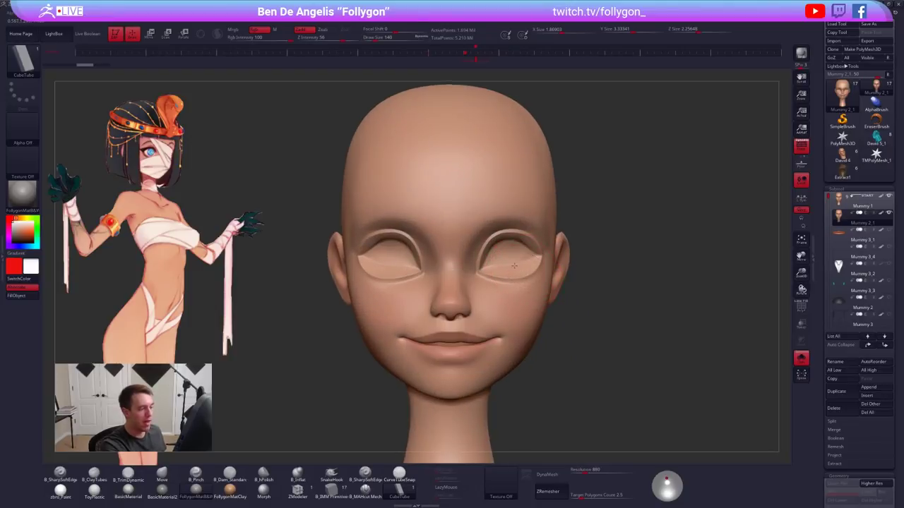
alt+right_drag(519, 266, 507, 242)
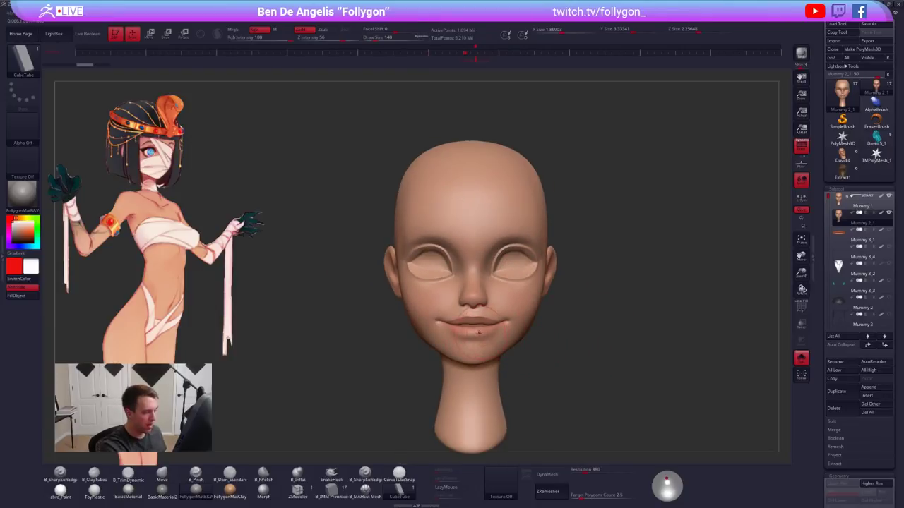
key(b)
key(m)
key(v)
key(space)
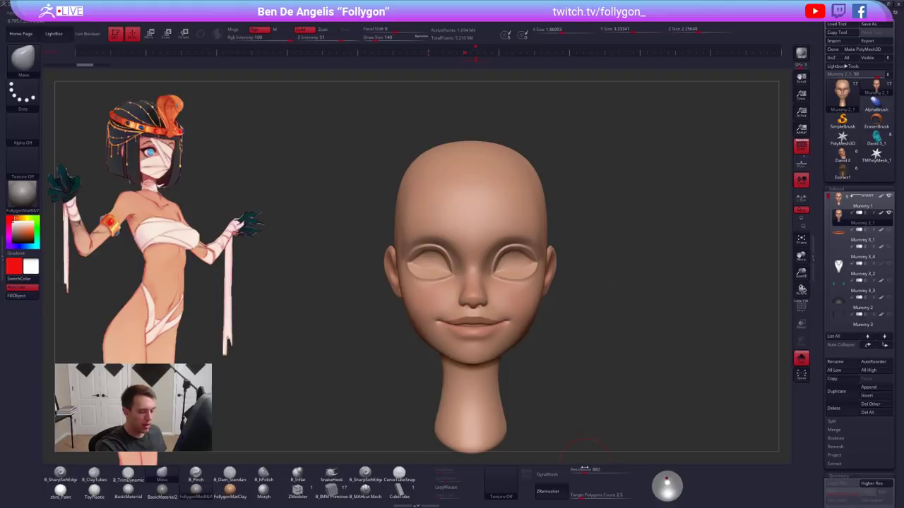
DynaMesh the duplicated head at resolution 224 and turn off its polypaint display
click(586, 471)
text(224)
key(Return)
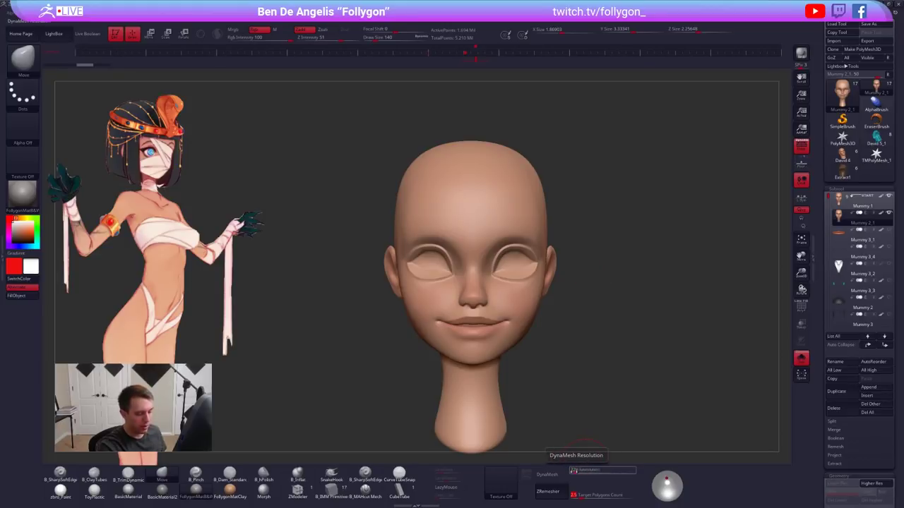
click(543, 481)
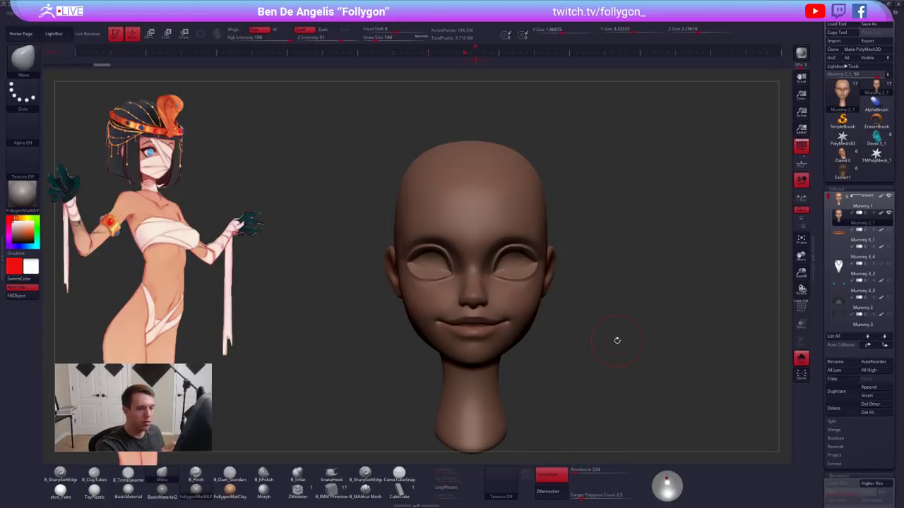
click(880, 213)
key(shift+f)
key(shift+f)
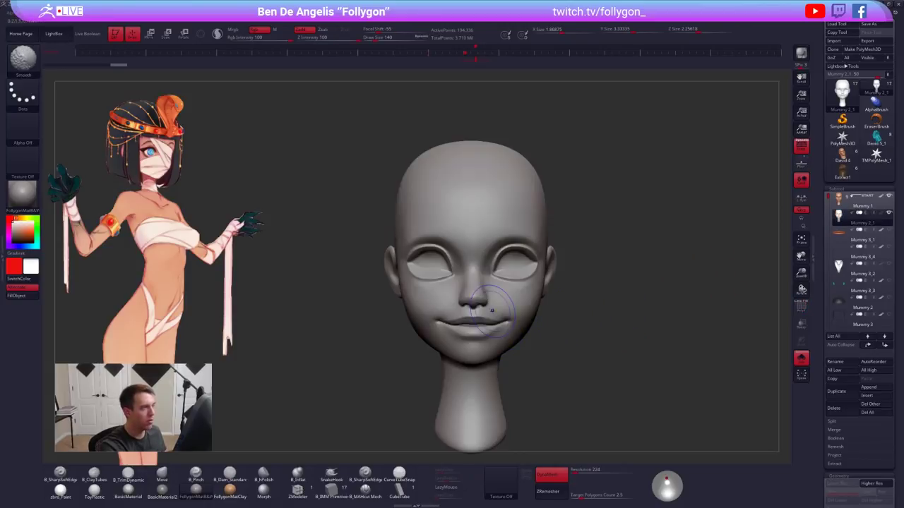
Fill in and soften the gap between the duplicated head's lips with the Move and Smooth brushes
key(ctrl+space)
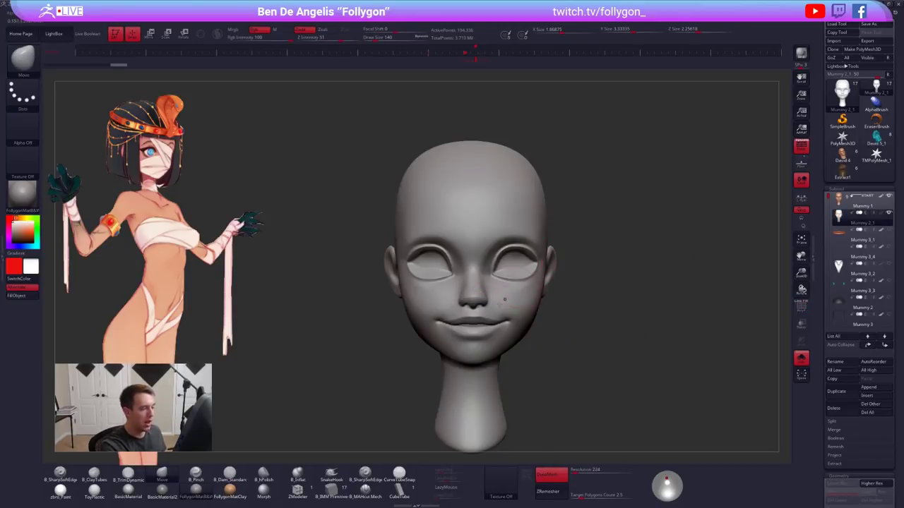
drag(467, 326, 481, 328)
shift+drag(474, 325, 476, 329)
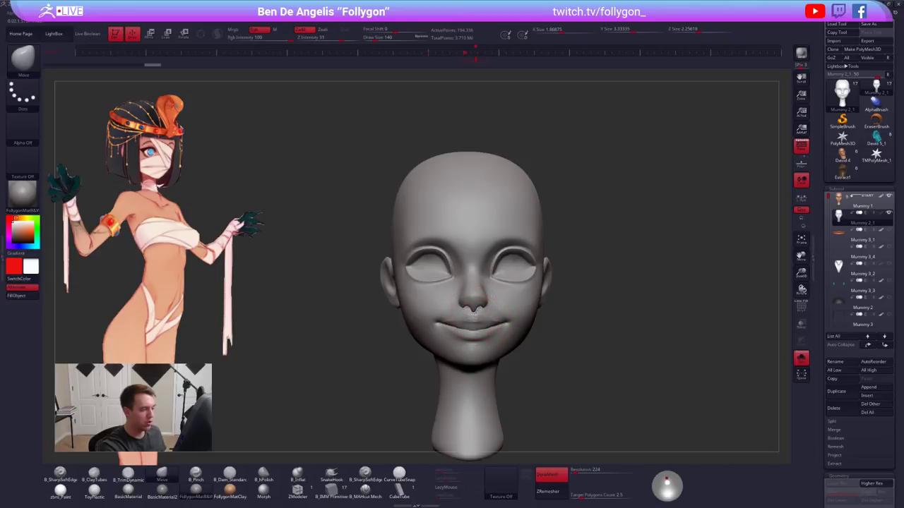
key(ctrl+shift+z)
key(ctrl+shift+z)
key(ctrl+shift+z)
key(ctrl+shift+z)
key(ctrl+shift+z)
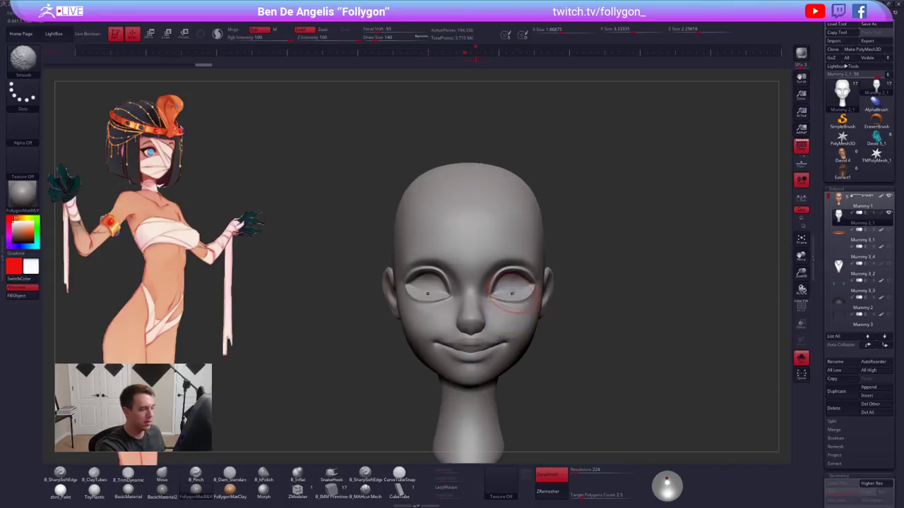
Pull the eye areas forward to fill the sockets, remesh the head and set the DynaMesh resolution to 120
mouse_move(514, 285)
mouse_down()
mouse_move(495, 286)
mouse_move(519, 288)
mouse_up()
right_click(518, 269)
ctrl+drag(588, 255, 672, 204)
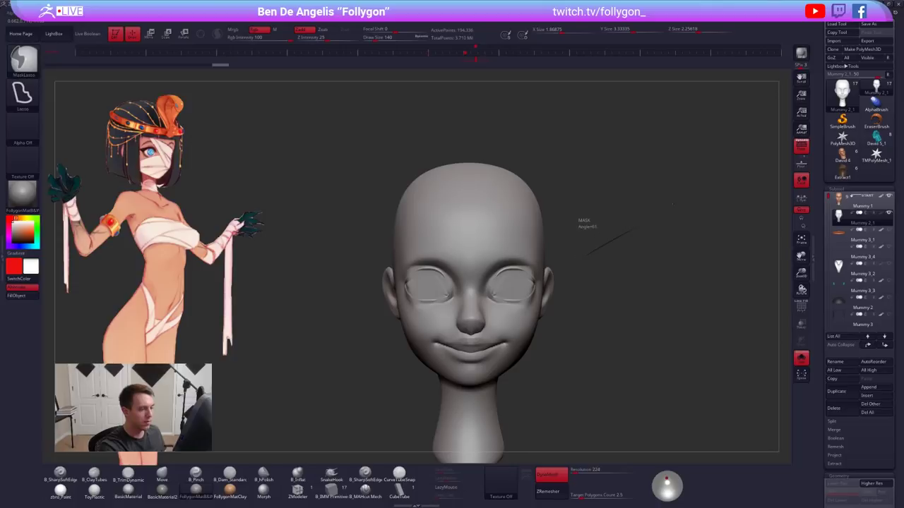
click(584, 471)
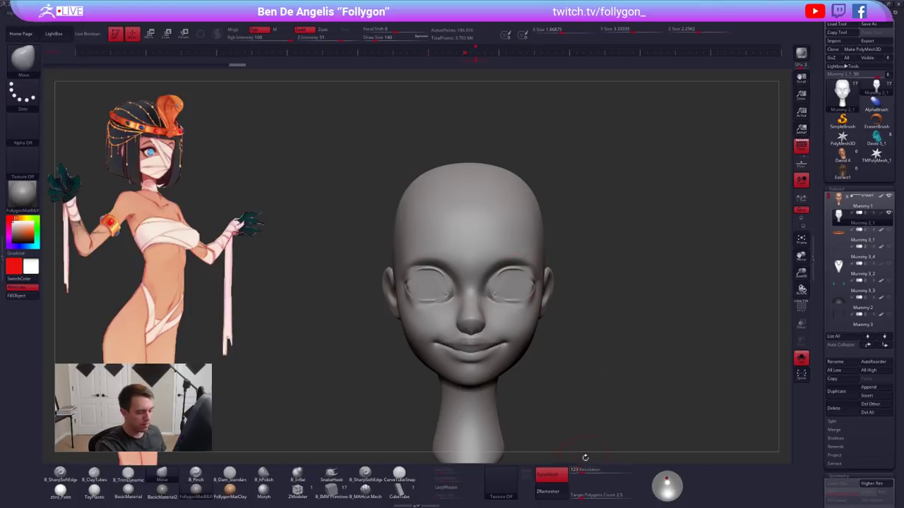
Smooth the lips, nose and eyelid creases of the duplicated head into soft, simplified forms
mouse_move(503, 339)
shift+mouse_down()
mouse_move(474, 349)
mouse_move(487, 349)
mouse_move(472, 327)
shift+mouse_up()
right_drag(487, 325, 415, 325)
shift+drag(478, 324, 480, 326)
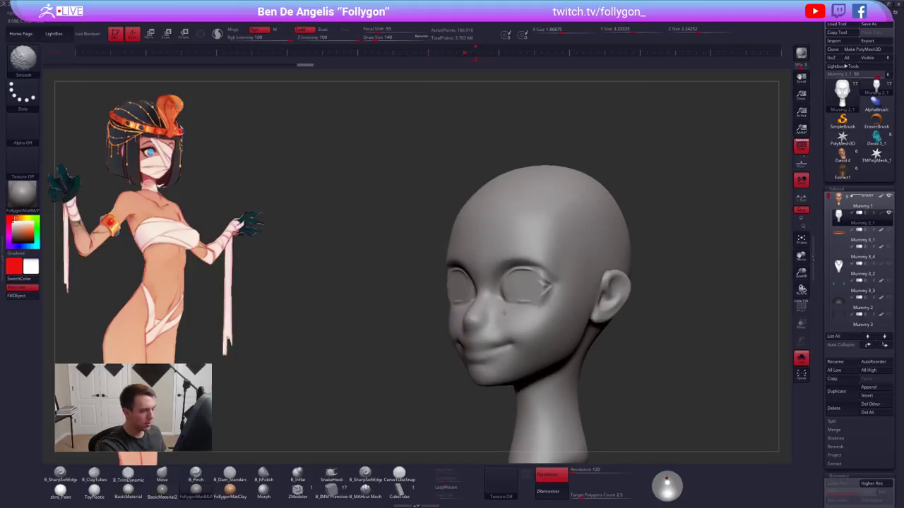
key(space)
mouse_move(543, 283)
shift+mouse_down()
mouse_move(515, 302)
mouse_move(540, 322)
shift+mouse_up()
shift+drag(524, 275, 525, 301)
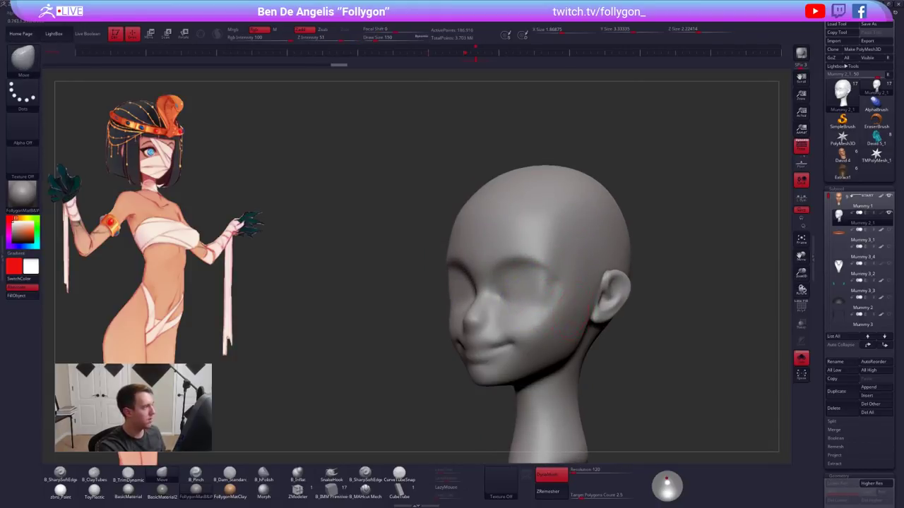
Fill in the mouth corners of the simplified head with ClayTubes and smooth the mouth and eye areas into the face
alt+right_drag(587, 312, 560, 312)
shift+drag(588, 302, 480, 328)
key(space)
right_drag(455, 330, 490, 335)
key(3)
key(2)
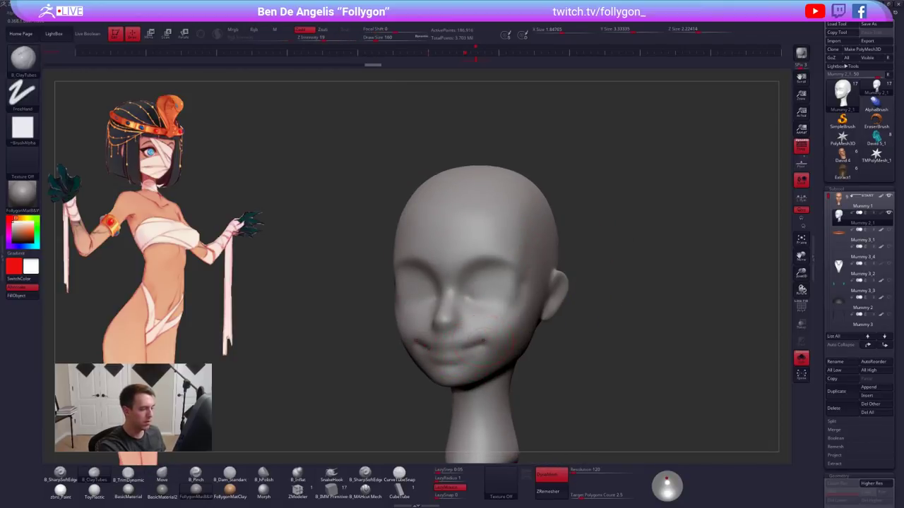
mouse_move(481, 345)
mouse_down()
mouse_move(465, 348)
mouse_move(480, 345)
mouse_up()
shift+drag(476, 305, 510, 297)
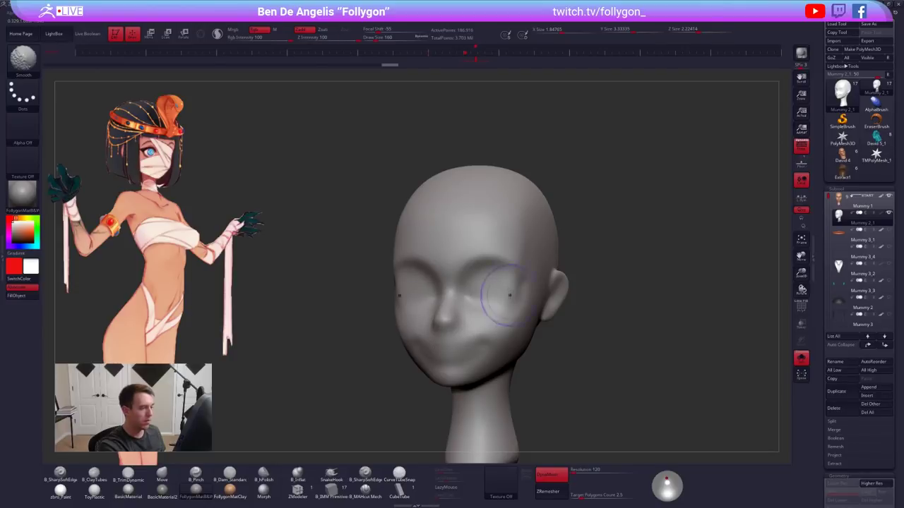
ZRemesh the simplified head with a target polygon count of 1
mouse_move(522, 310)
right_down()
mouse_move(589, 344)
mouse_move(592, 318)
right_up()
shift+right_drag(606, 392, 582, 460)
key(b)
key(s)
key(t)
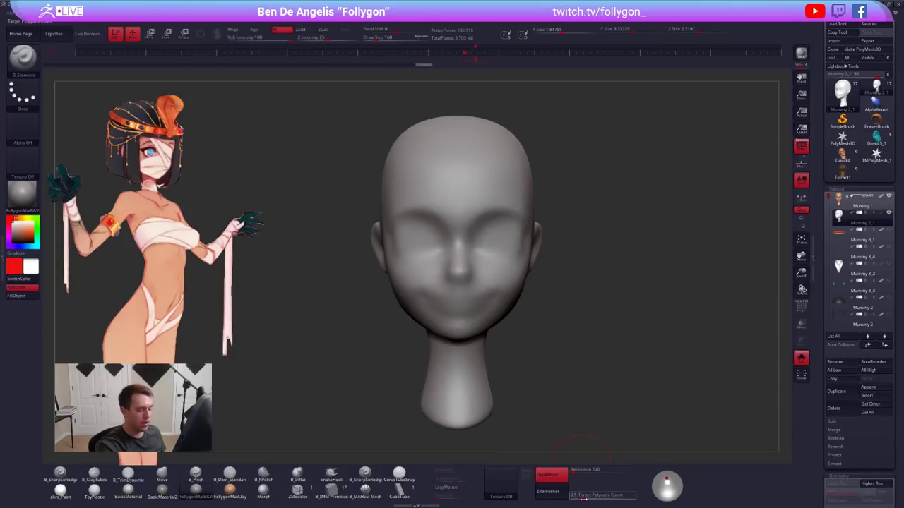
click(566, 482)
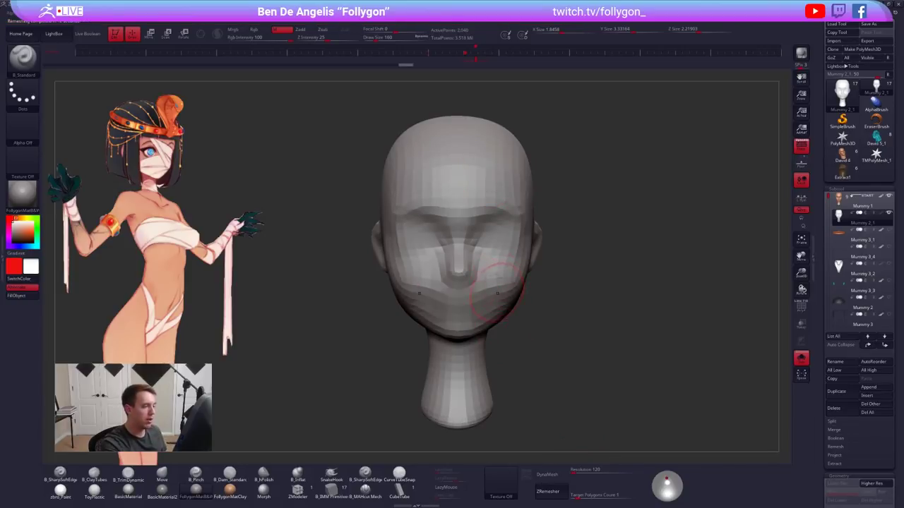
Subdivide the remeshed head up to subdivision level 5 for a smooth bandage base
key(space)
key(b)
key(c)
key(t)
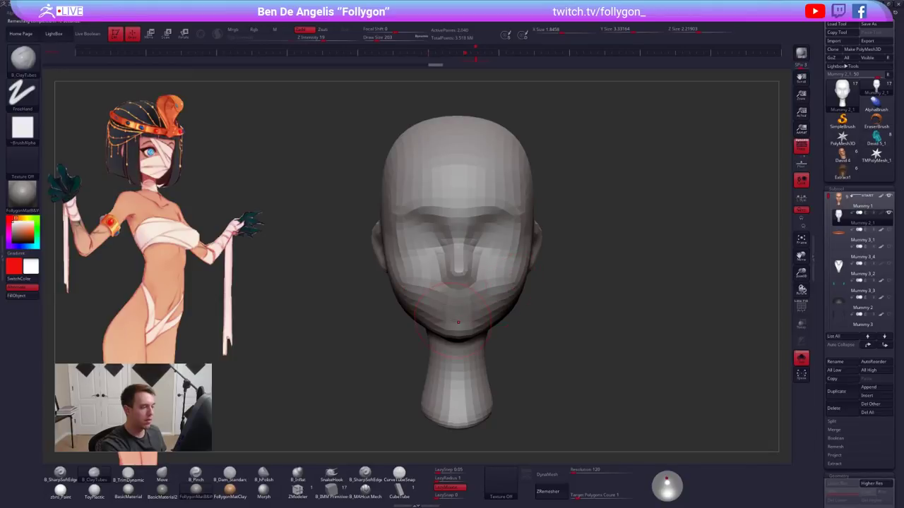
key(ctrl+d)
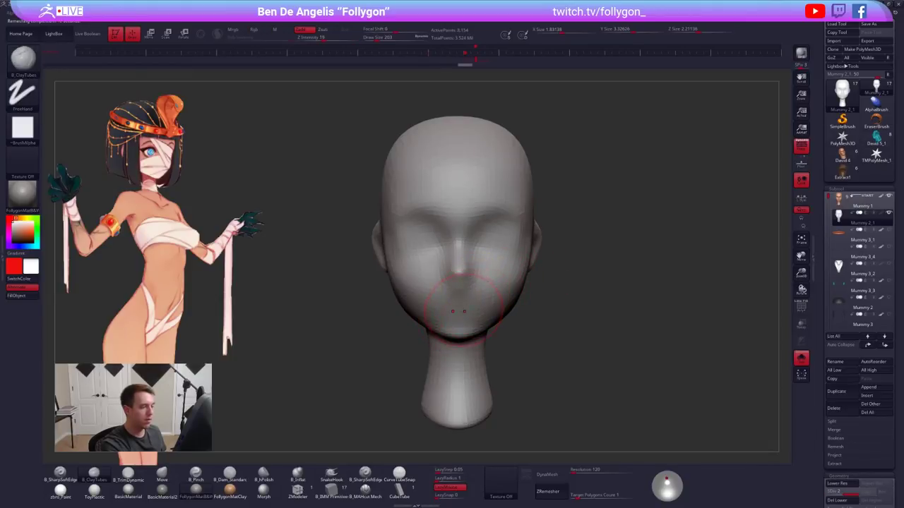
key(ctrl+d)
key(ctrl+d)
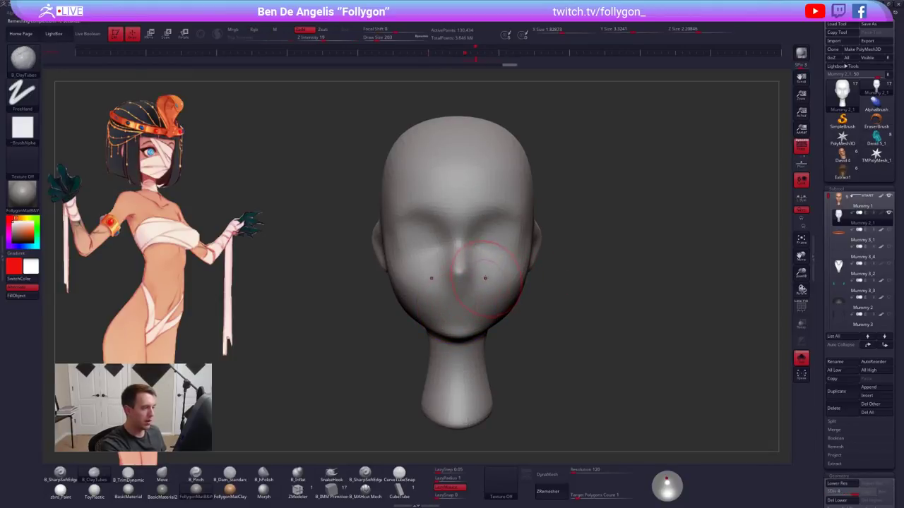
key(shift)
key(ctrl+d)
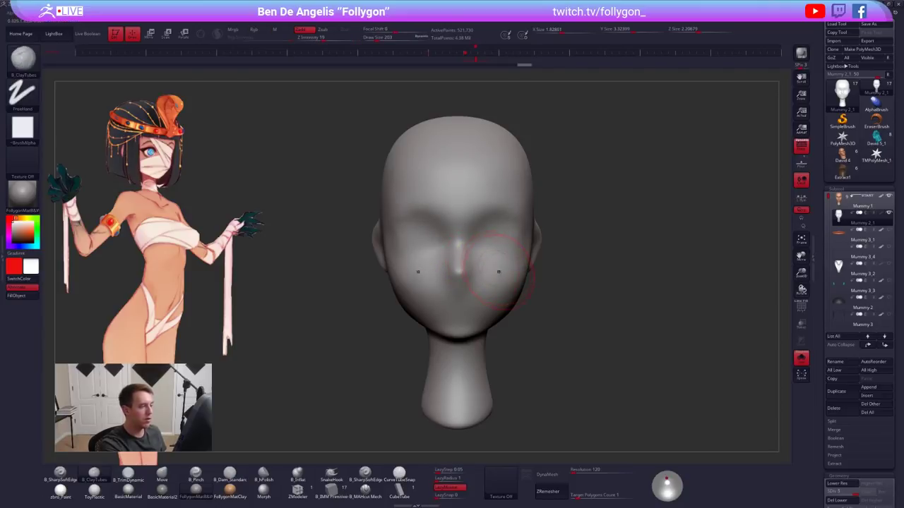
Duplicate the simplified head subtool and turn off perspective for a straight front view
alt+right_drag(502, 273, 510, 289)
key(s)
mouse_move(525, 298)
mouse_down()
mouse_move(514, 298)
mouse_move(558, 256)
mouse_up()
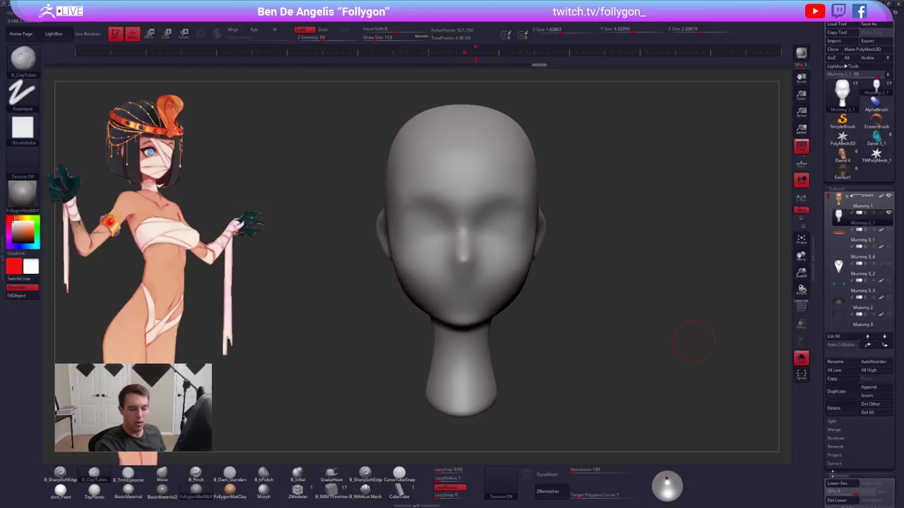
click(835, 390)
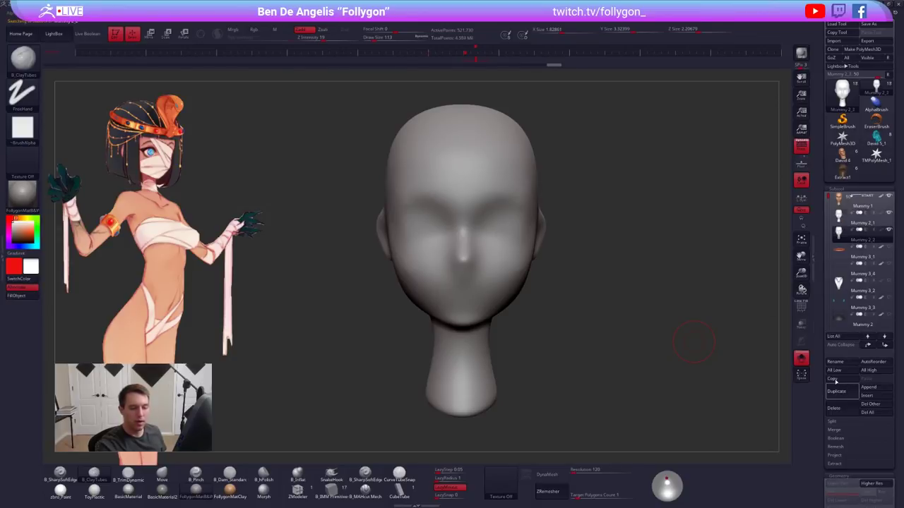
mouse_move(535, 290)
alt+mouse_down()
mouse_move(529, 302)
mouse_move(534, 293)
alt+mouse_up()
key(ctrl+space)
click(536, 425)
ctrl+drag(601, 307, 593, 309)
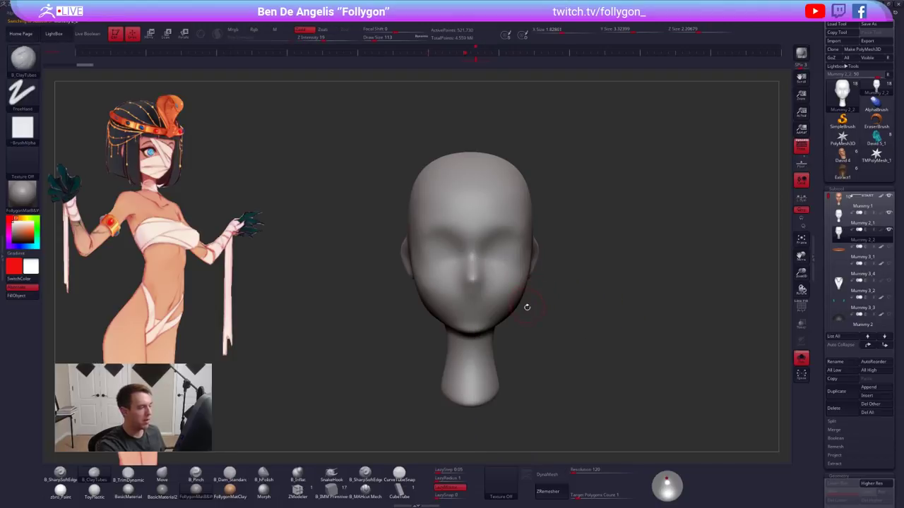
click(801, 148)
ctrl+right_drag(493, 269, 474, 286)
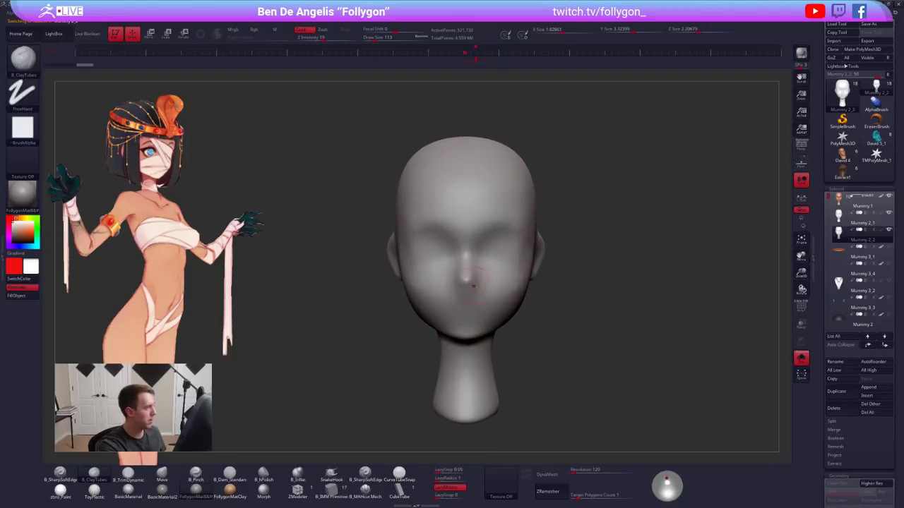
Slice the duplicate with a diagonal curve from the upper forehead past the nose to the neck, and delete the part with the neck
mouse_move(399, 153)
ctrl+shift+mouse_down()
mouse_move(485, 306)
mouse_move(549, 392)
mouse_move(518, 359)
mouse_move(452, 233)
mouse_move(527, 401)
mouse_move(522, 439)
ctrl+shift+mouse_up()
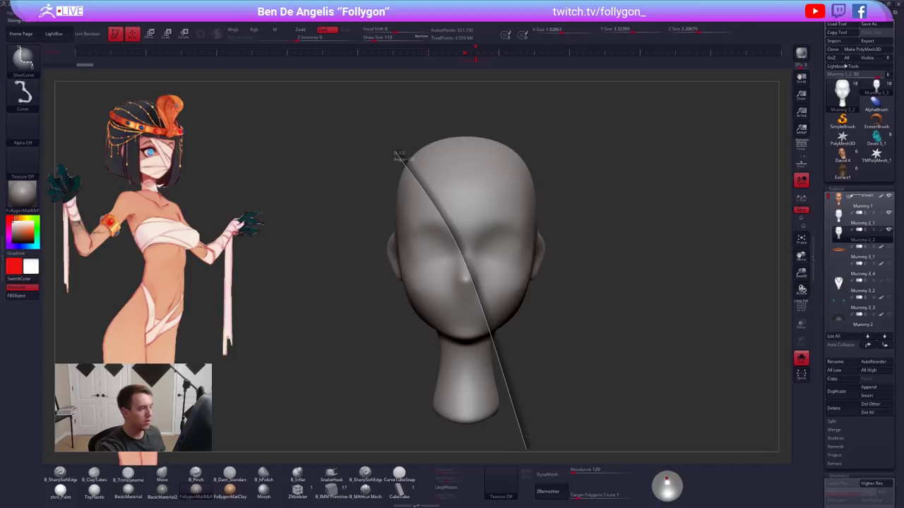
ctrl+shift+drag(529, 434, 530, 434)
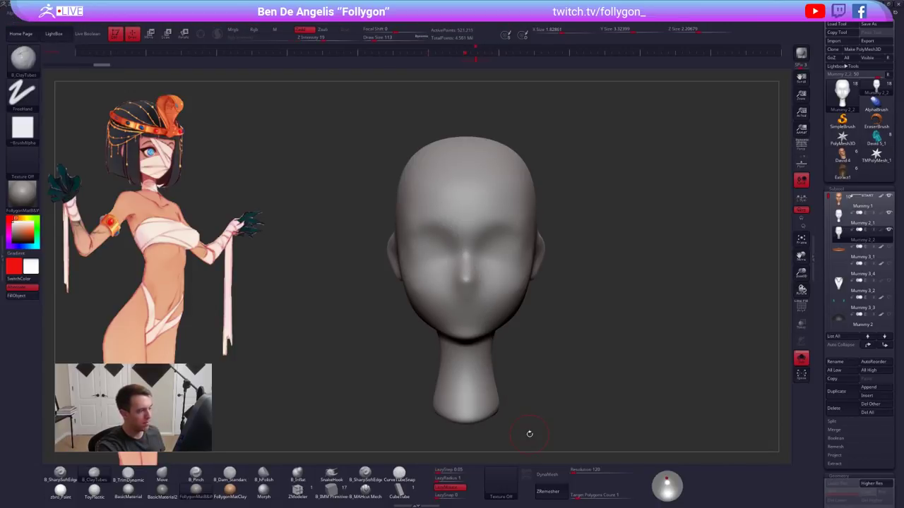
key(shift+f)
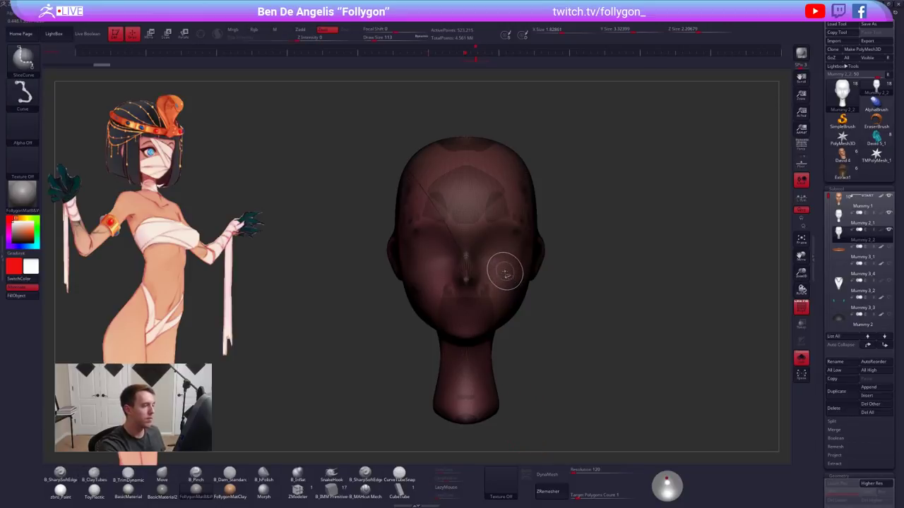
ctrl+shift+click(510, 276)
key(space)
click(565, 278)
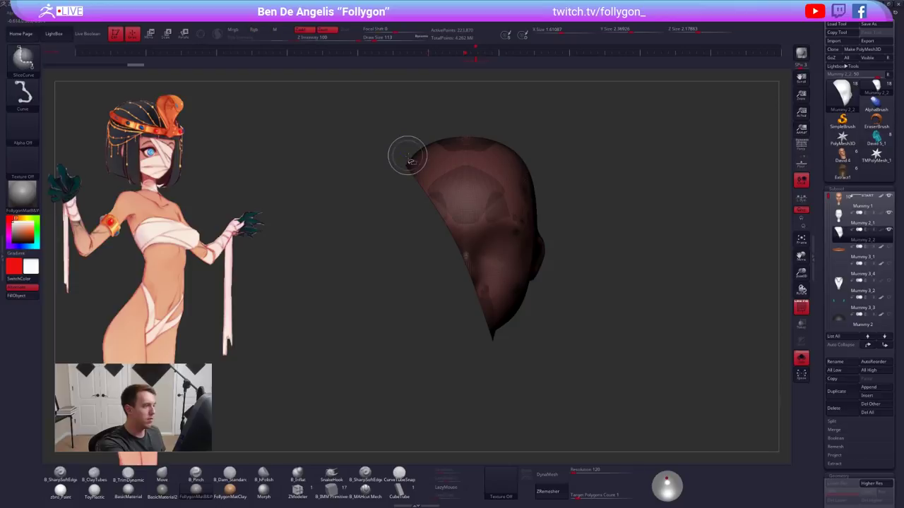
Slice the remaining piece diagonally from its upper tip to the ear and delete the cranium part, keeping the cheek wedge
mouse_move(406, 161)
ctrl+shift+mouse_down()
mouse_move(525, 273)
mouse_move(593, 364)
mouse_move(620, 378)
mouse_move(555, 339)
mouse_move(641, 329)
mouse_move(567, 280)
mouse_move(545, 253)
mouse_move(716, 309)
mouse_move(667, 322)
ctrl+shift+mouse_up()
mouse_move(604, 400)
mouse_down()
mouse_move(547, 394)
mouse_move(574, 381)
mouse_move(657, 396)
mouse_move(615, 386)
mouse_up()
ctrl+shift+click(516, 287)
key(space)
click(575, 283)
key(shift+f)
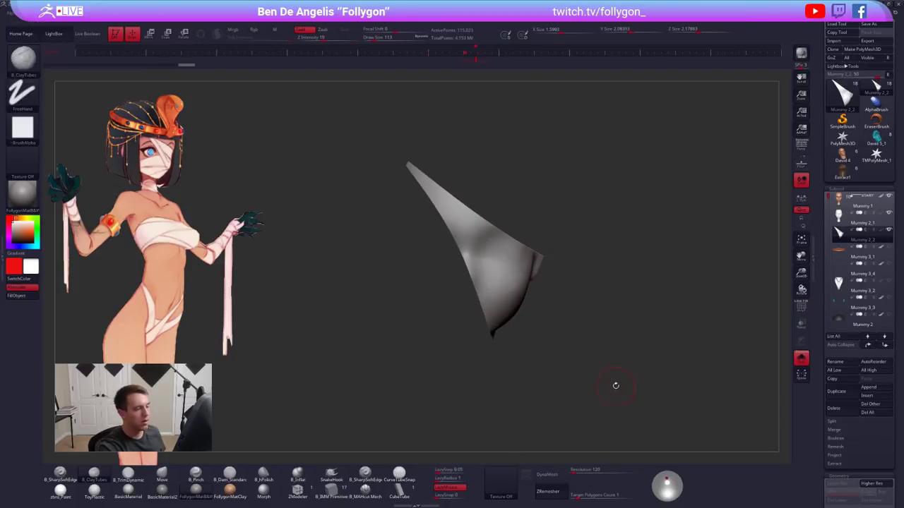
Hide the uncut simplified head subtool and isolate the bandage wedge
key(alt+s)
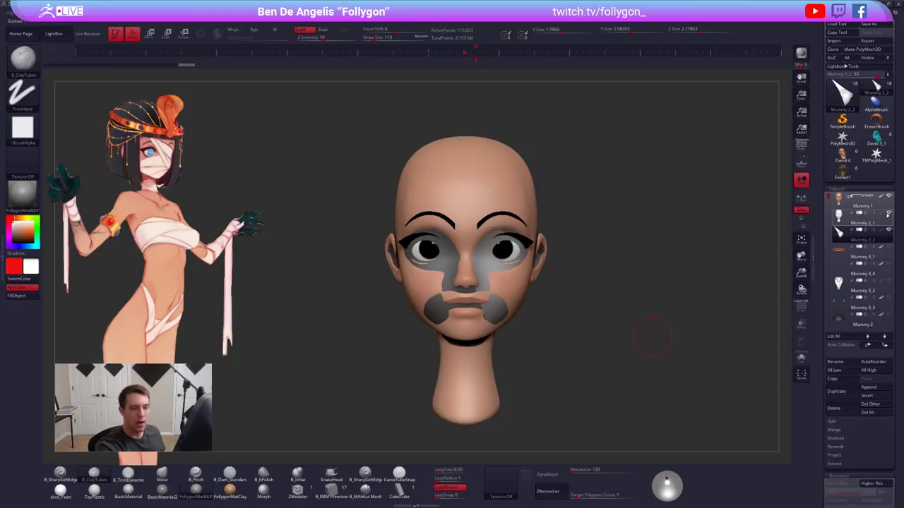
click(888, 213)
key(alt+s)
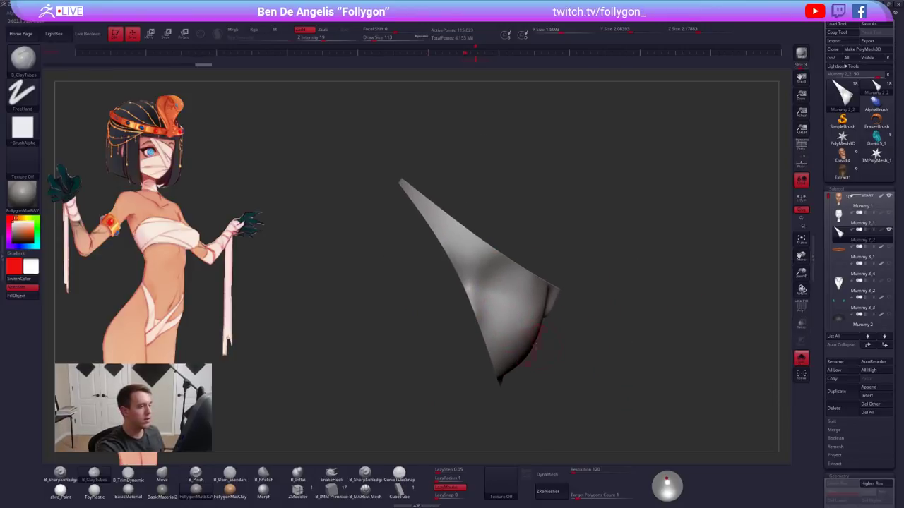
mouse_move(603, 384)
mouse_down()
mouse_move(590, 377)
mouse_move(636, 384)
mouse_move(583, 367)
mouse_move(559, 377)
mouse_move(538, 354)
mouse_move(588, 363)
mouse_up()
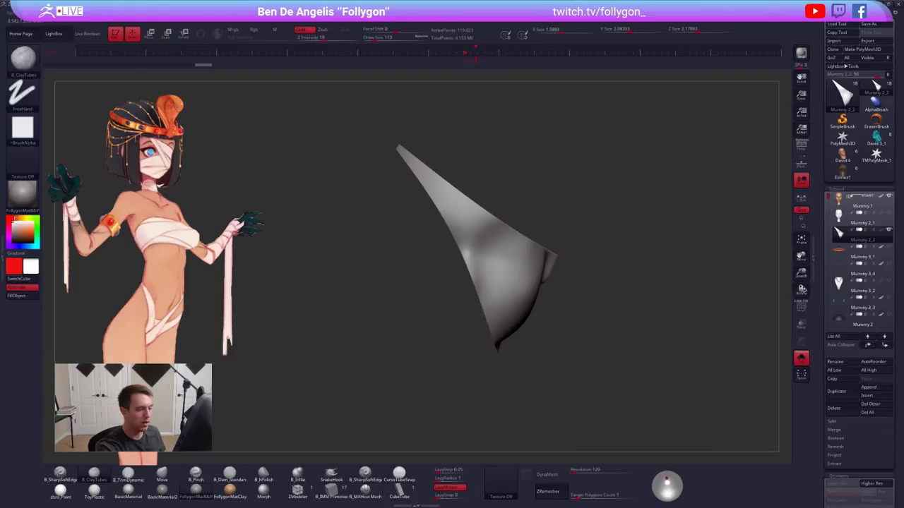
Slice the wedge lengthwise from its upper tip to the jaw edge, splitting it into two polygroups
key(shift+f)
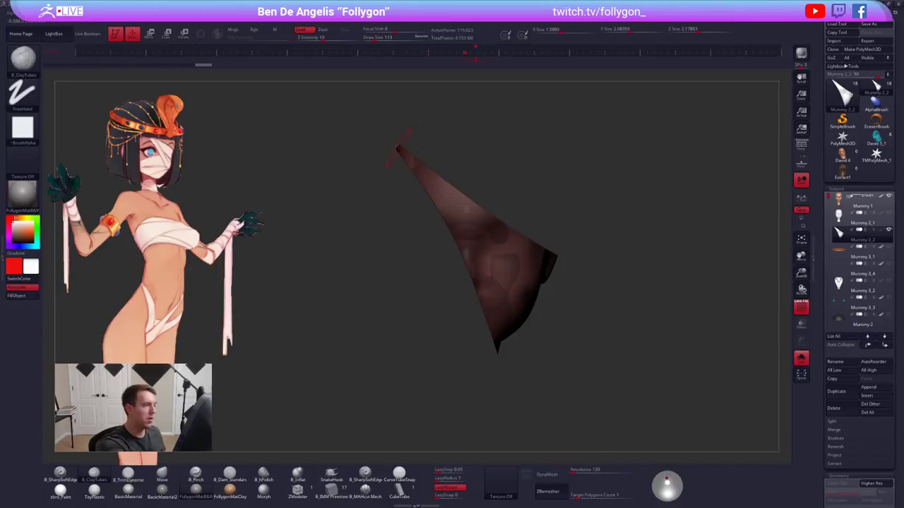
mouse_move(396, 144)
ctrl+shift+mouse_down()
mouse_move(568, 360)
mouse_move(561, 368)
ctrl+shift+mouse_up()
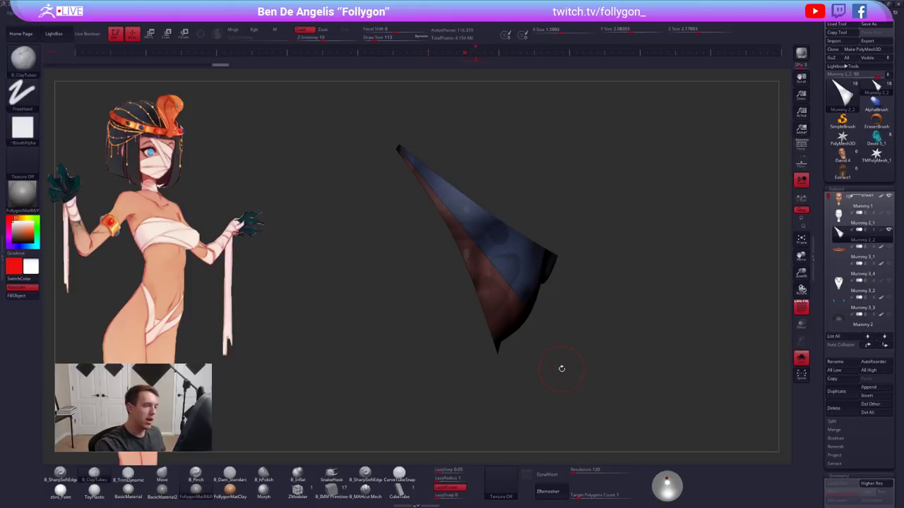
drag(519, 345, 483, 318)
scroll(858, 395, down, 5)
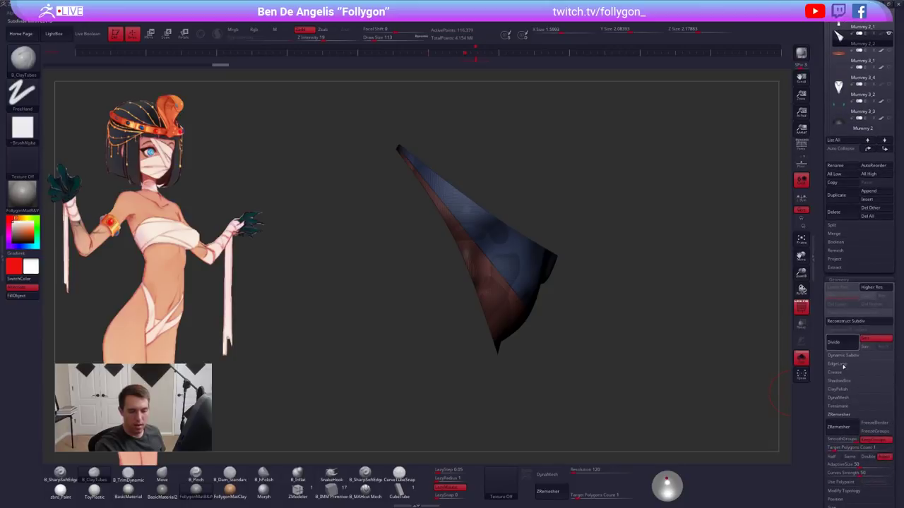
Try to ZRemesh the face wrap with a target polygon count of 1 and compare its surface with and without polyframe
click(840, 427)
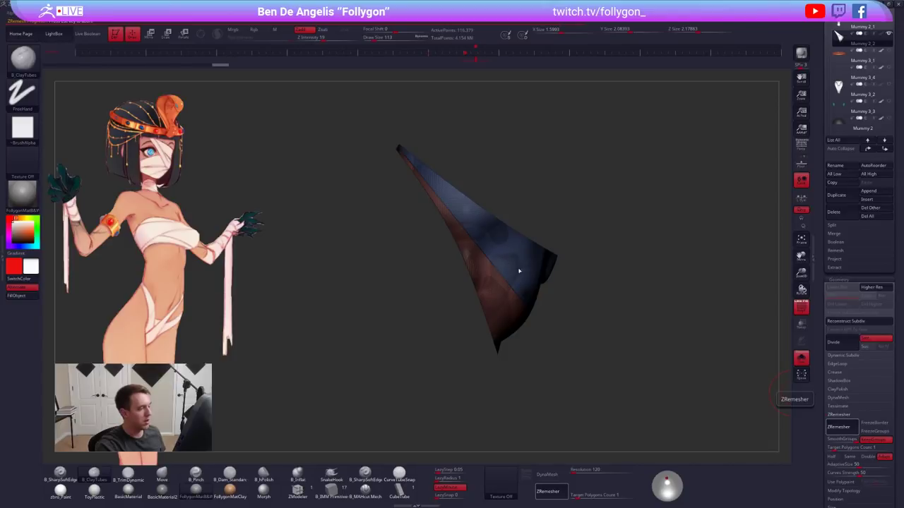
mouse_move(552, 296)
mouse_down()
mouse_move(532, 276)
mouse_move(551, 309)
mouse_up()
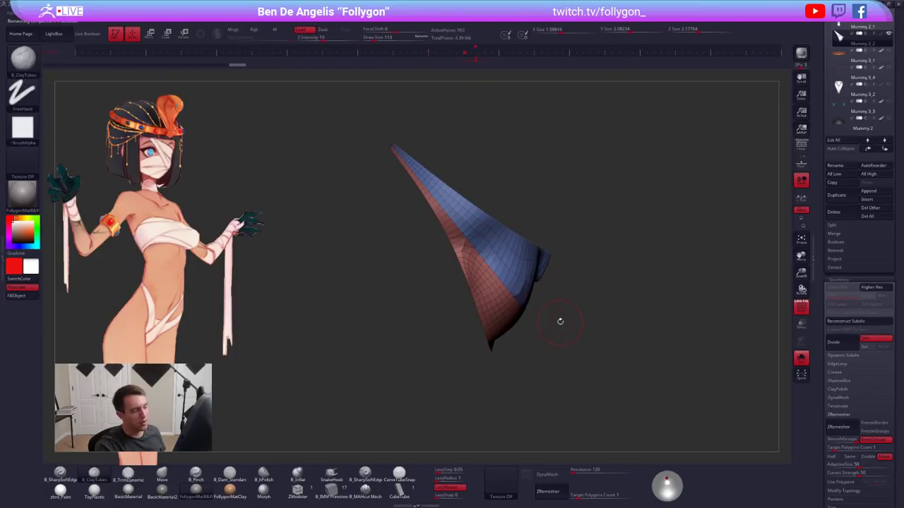
key(shift+f)
key(shift+f)
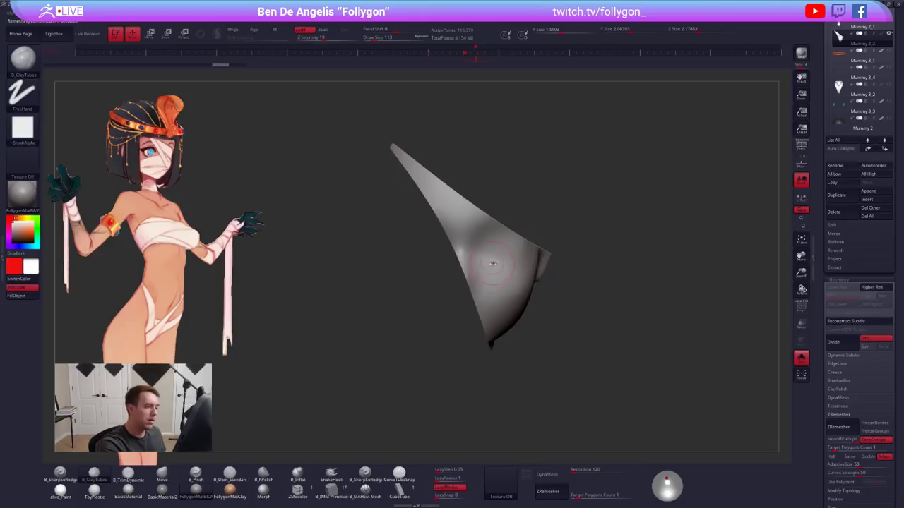
Try a coarser ZRemesh of the face wrap with a target polygon count of 0.1, and undo it
right_drag(493, 264, 486, 262)
key(s)
click(486, 261)
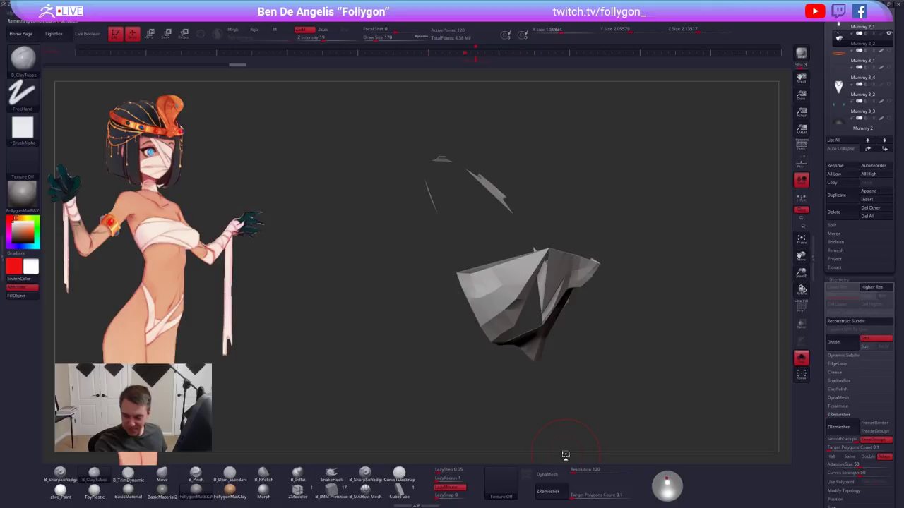
mouse_move(648, 401)
mouse_down()
mouse_move(680, 408)
mouse_move(591, 424)
mouse_move(588, 414)
mouse_up()
key(ctrl+z)
Try to close the open holes of the face wrap, inspect its polygroups, and undo the closing
right_drag(598, 294, 625, 284)
key(ctrl+space)
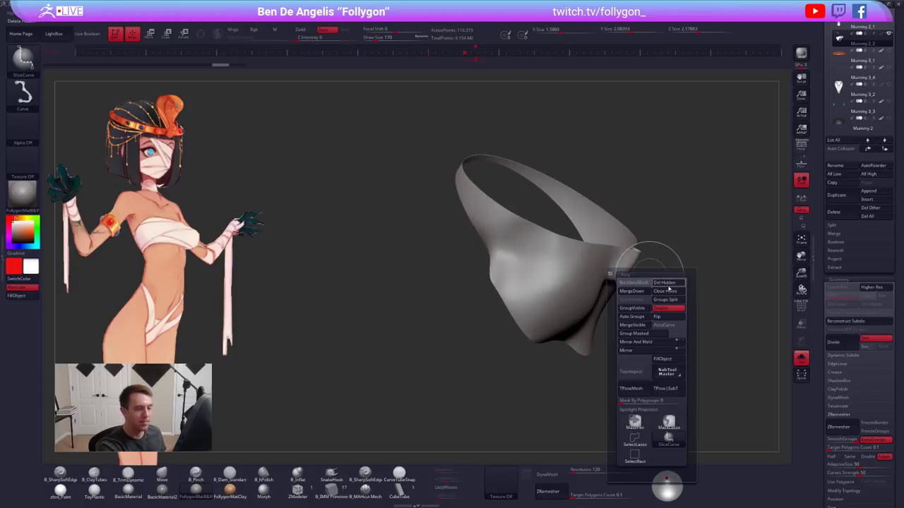
click(664, 291)
drag(679, 271, 590, 269)
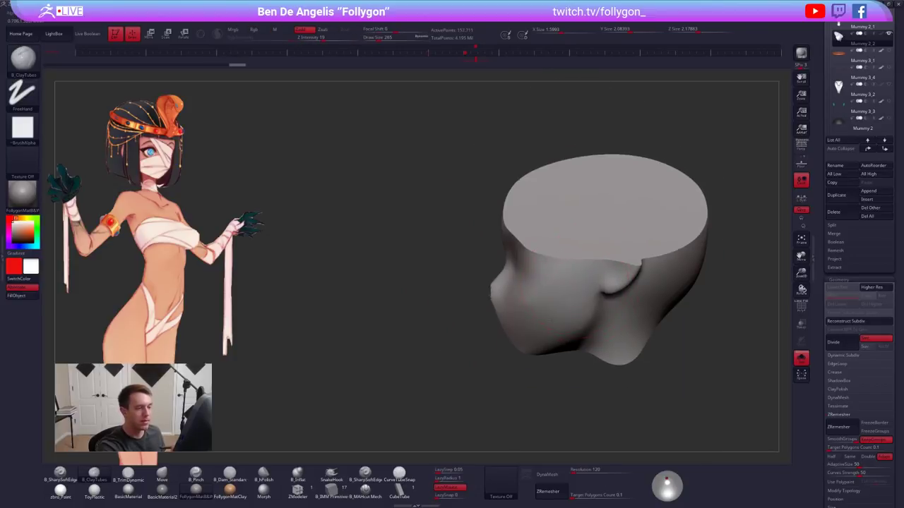
key(shift+f)
mouse_move(592, 291)
right_down()
mouse_move(610, 304)
mouse_move(569, 299)
right_up()
key(shift+f)
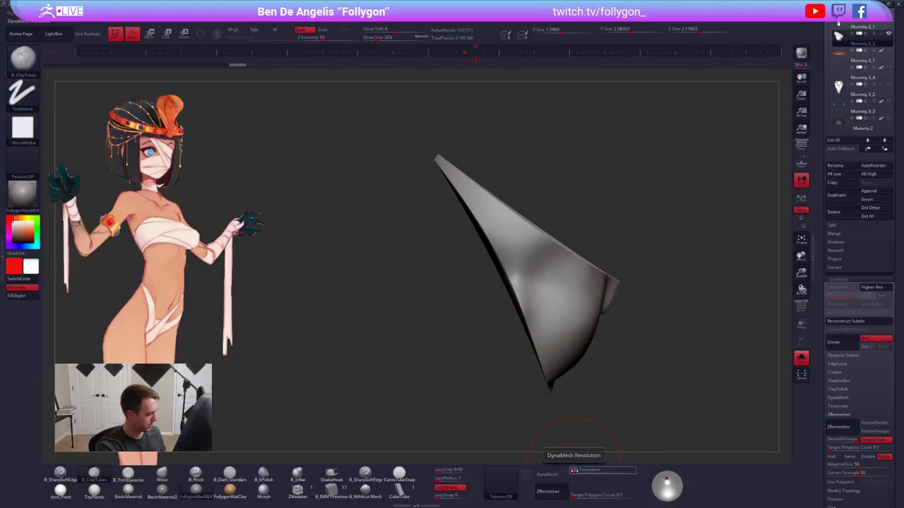
key(ctrl+z)
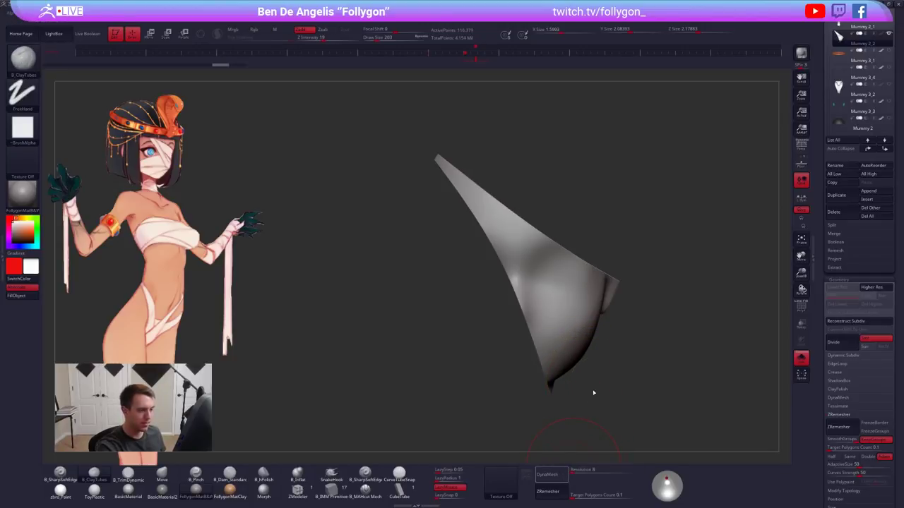
Try to DynaMesh the face wrap at a very low resolution, and undo it
drag(593, 393, 636, 418)
key(shift+f)
key(ctrl+z)
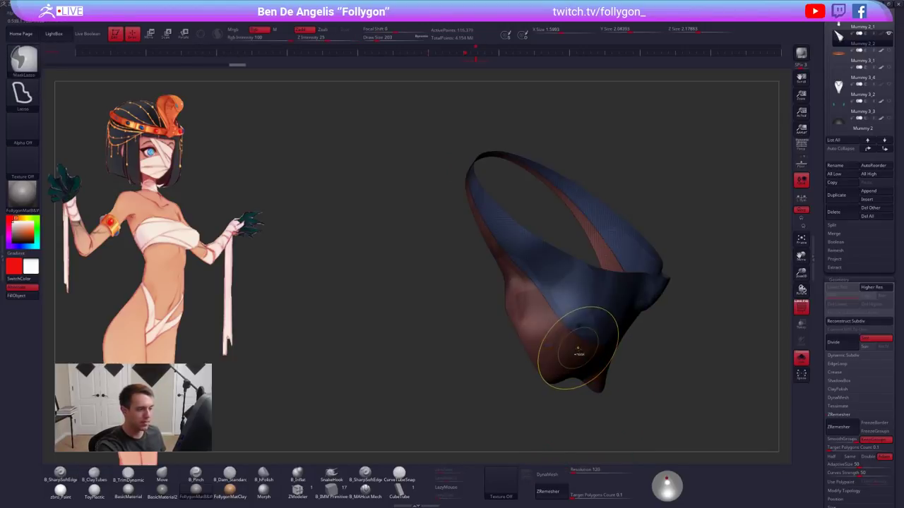
Merge the face wrap into one polygroup and DynaMesh it at a resolution of 50
key(ctrl+w)
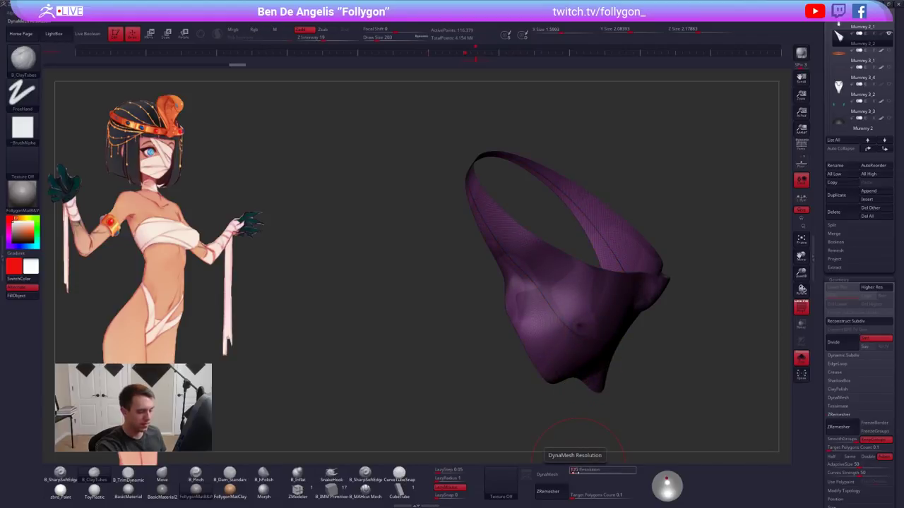
click(551, 474)
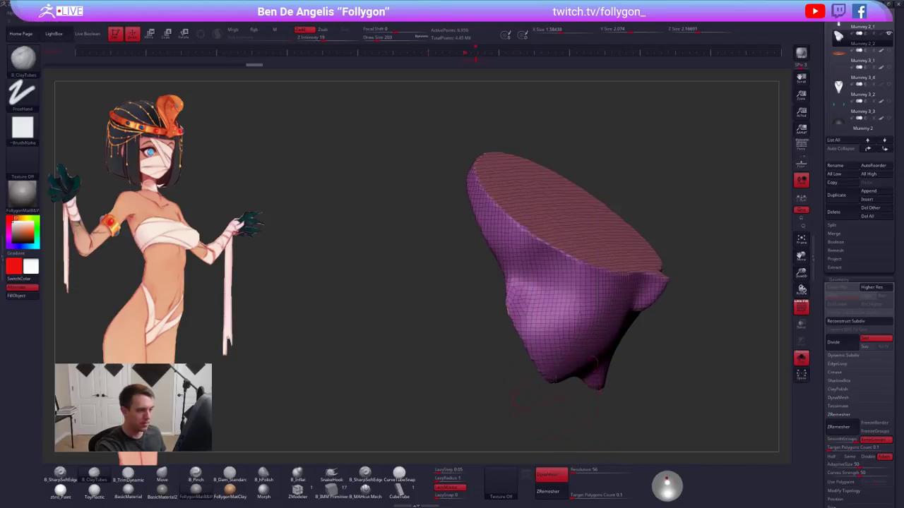
key(space)
shift+drag(636, 353, 600, 318)
key(space)
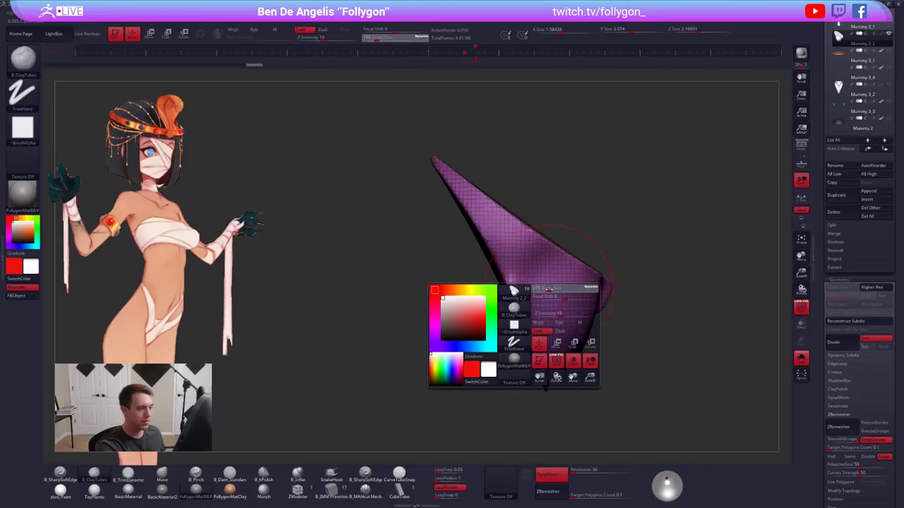
Try to isolate the wrap's outer polygroup, delete the hidden cap faces, and smooth the remaining strip
ctrl+shift+click(553, 292)
key(space)
key(ctrl+space)
click(567, 301)
key(shift+f)
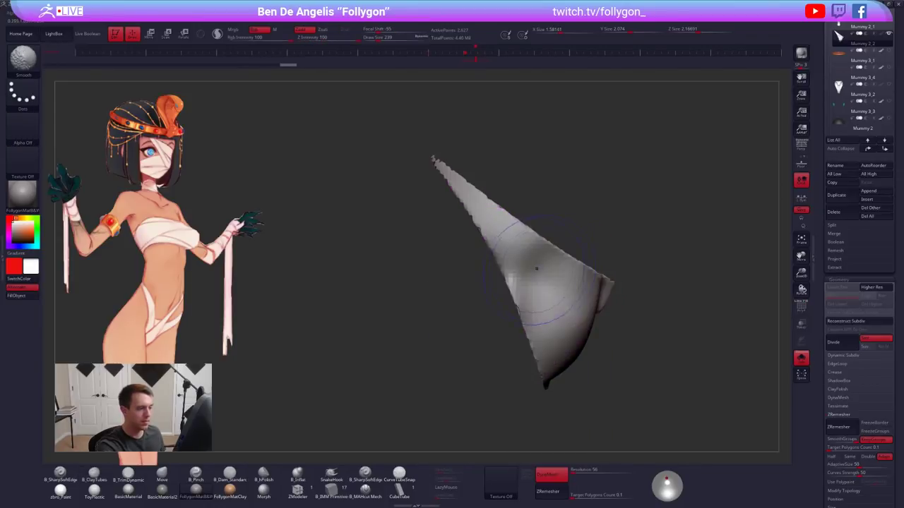
shift+drag(514, 247, 549, 317)
key(ctrl+z)
right_drag(536, 284, 557, 292)
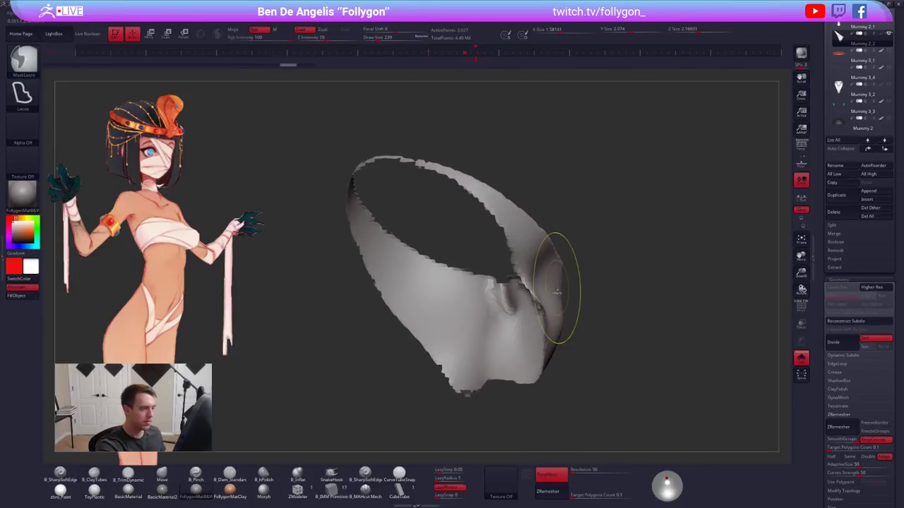
mouse_move(557, 291)
mouse_down()
mouse_move(565, 292)
mouse_move(534, 262)
mouse_up()
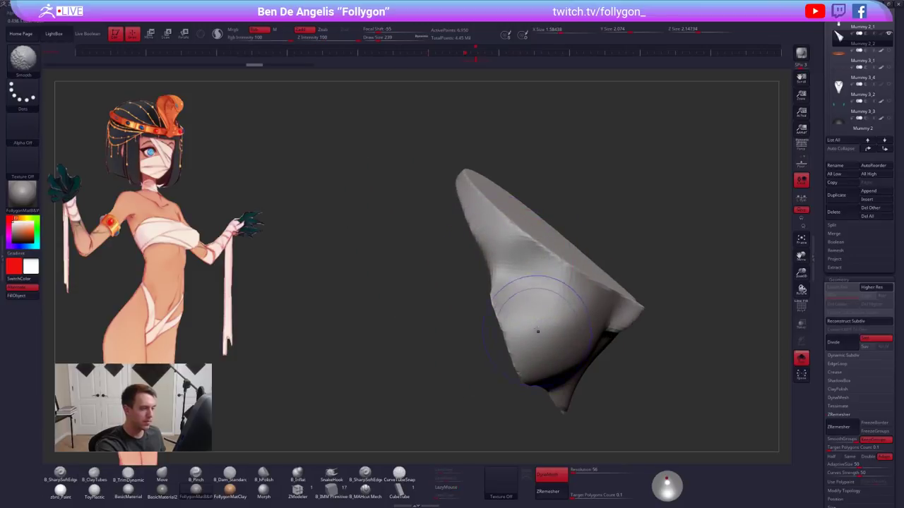
Smooth the front of the wrap around the nose and cheek, and flatten it with the TrimDynamic brush
drag(516, 370, 517, 308)
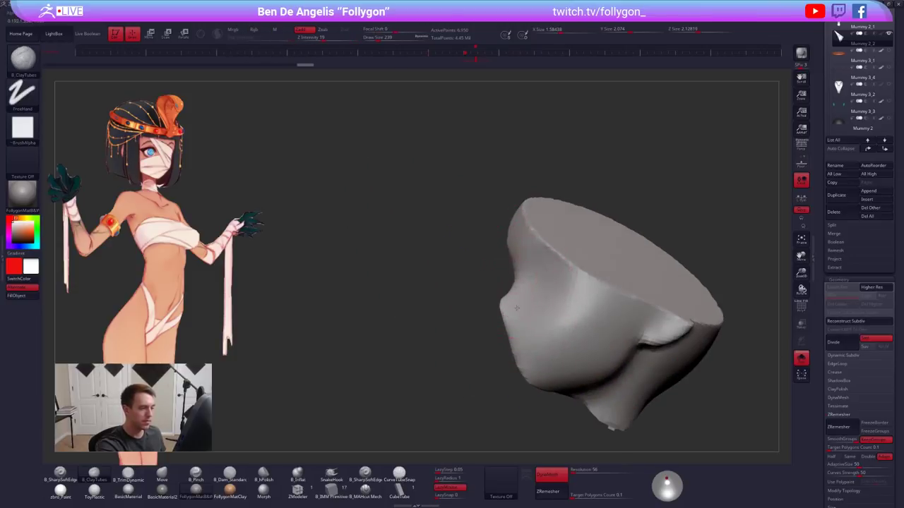
key(alt+s)
mouse_move(517, 308)
shift+right_down()
mouse_move(528, 317)
mouse_move(607, 317)
shift+right_up()
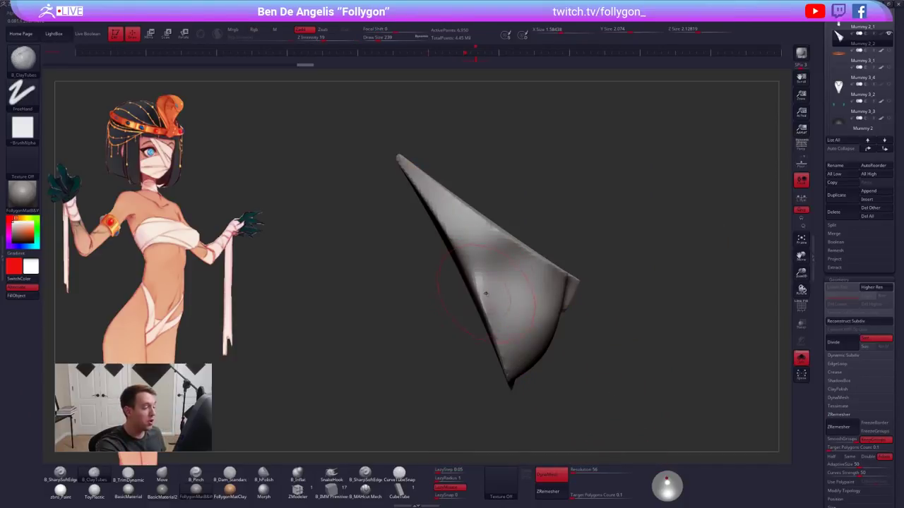
key(3)
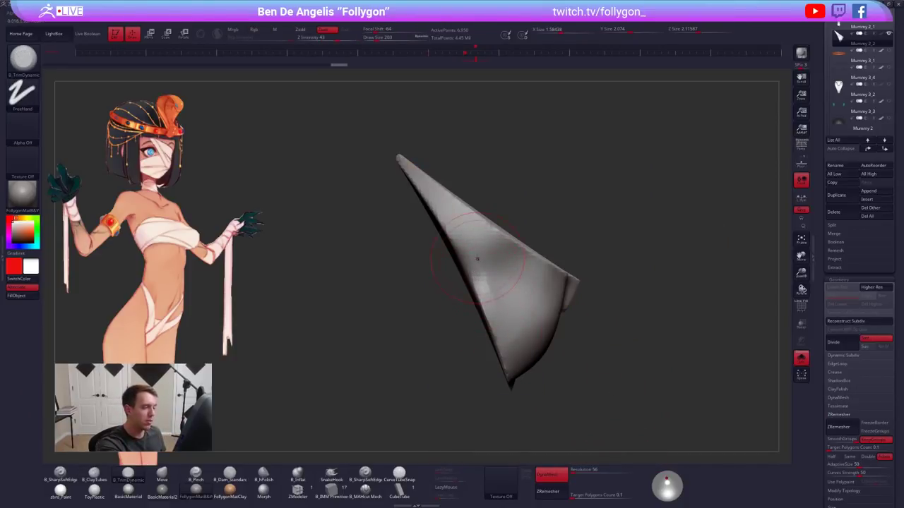
right_drag(511, 295, 506, 333)
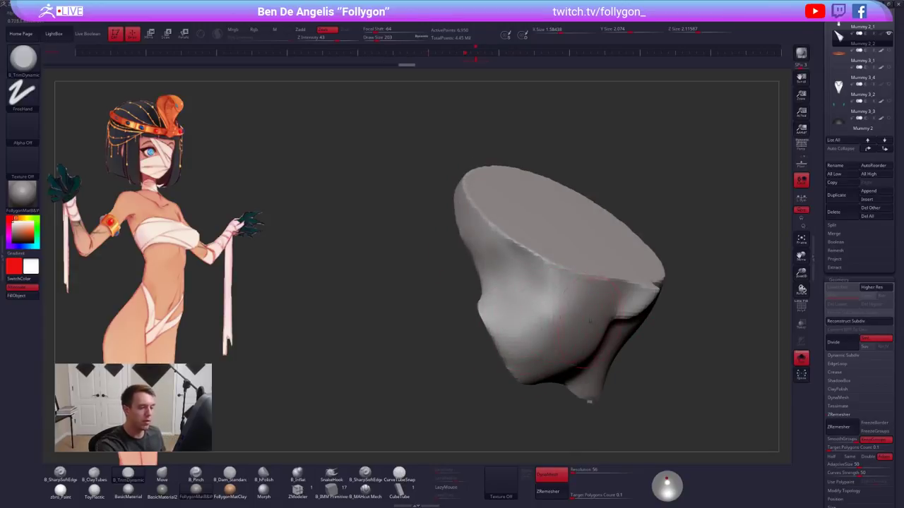
Smooth away the ear shape and lower neck edge of the wrap, and bring the whole head back into view
right_drag(590, 321, 497, 341)
shift+drag(591, 319, 606, 308)
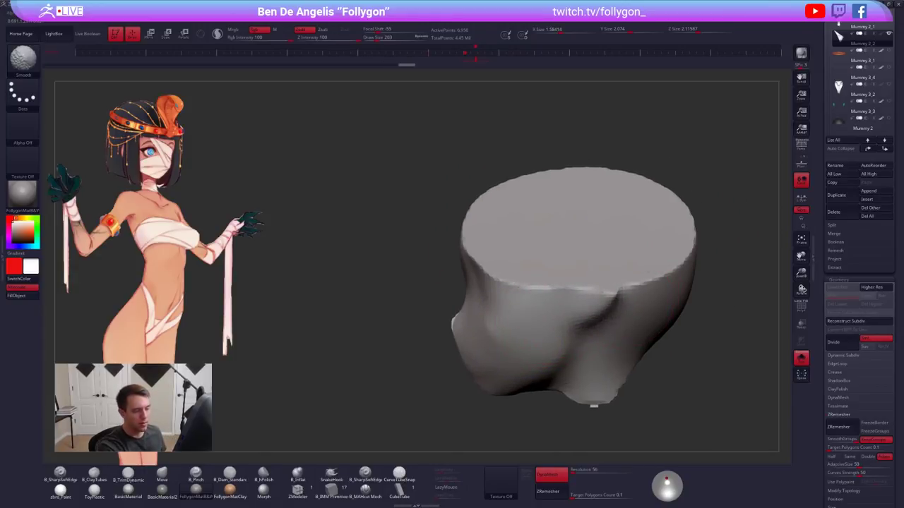
shift+drag(594, 403, 592, 399)
ctrl+right_drag(593, 400, 591, 367)
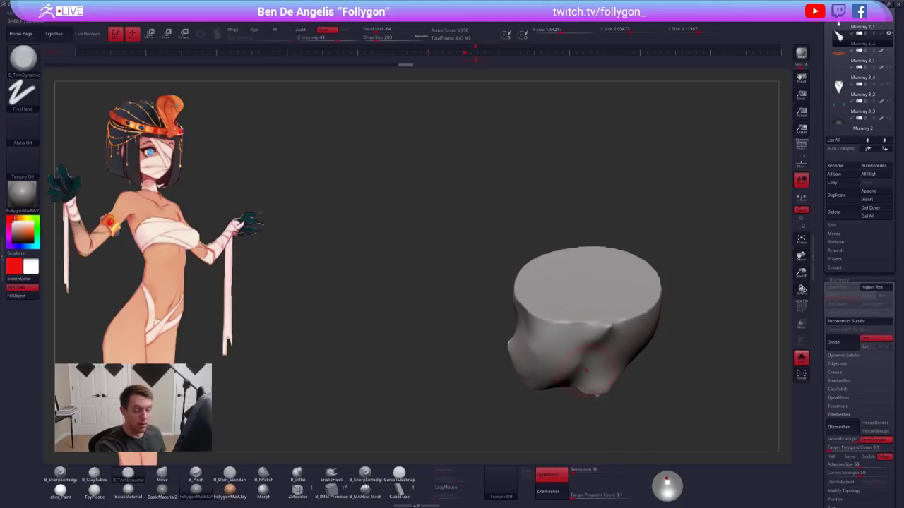
shift+drag(586, 370, 590, 382)
right_drag(591, 381, 581, 374)
right_drag(614, 326, 614, 353)
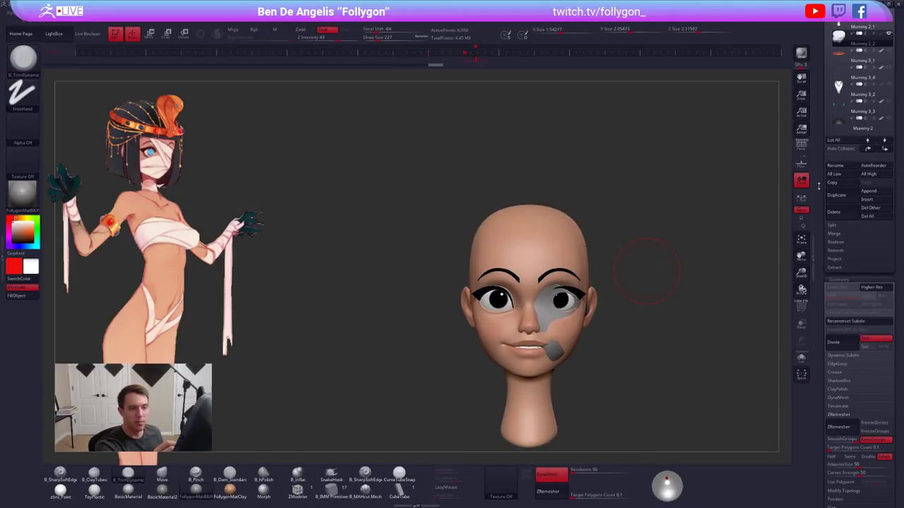
drag(819, 186, 815, 252)
click(839, 250)
right_drag(644, 381, 691, 385)
key(shift+f)
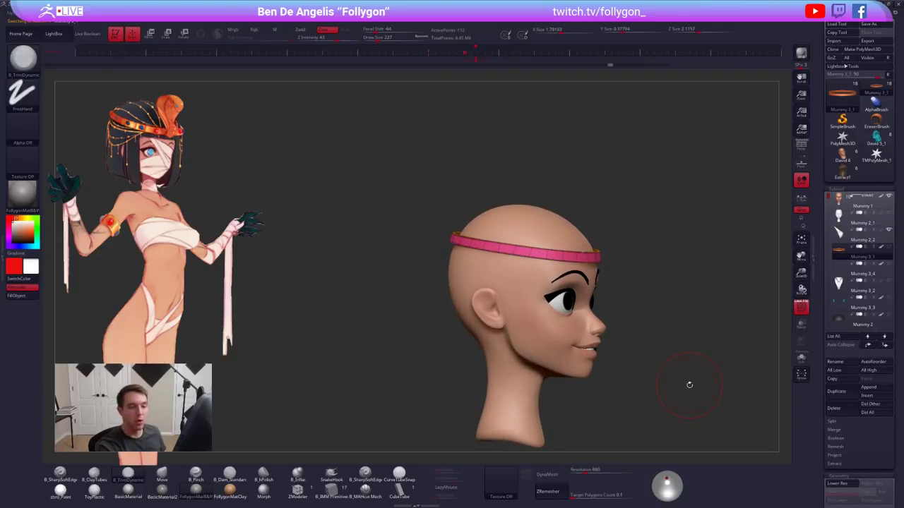
Select the Mummy 2_2 face wrap and scale it up slightly so it sits outside the face
click(843, 240)
shift+drag(652, 361, 593, 329)
key(space)
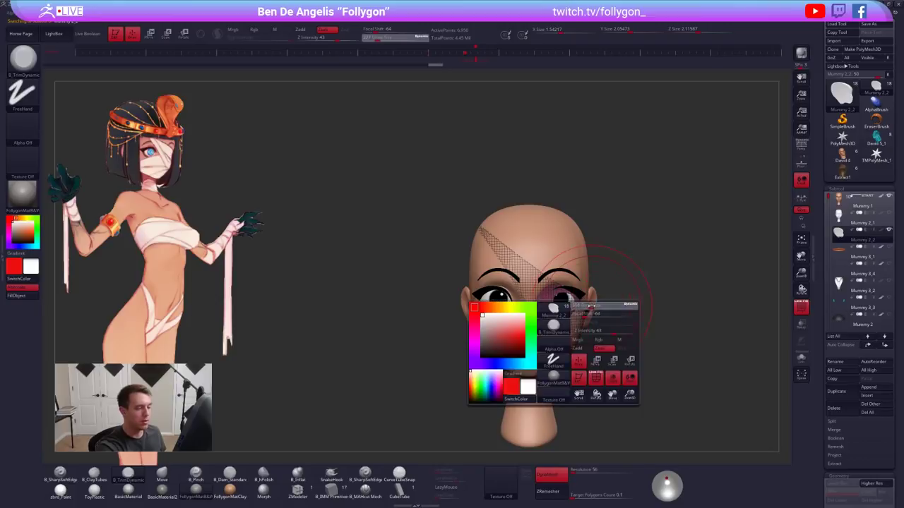
key(e)
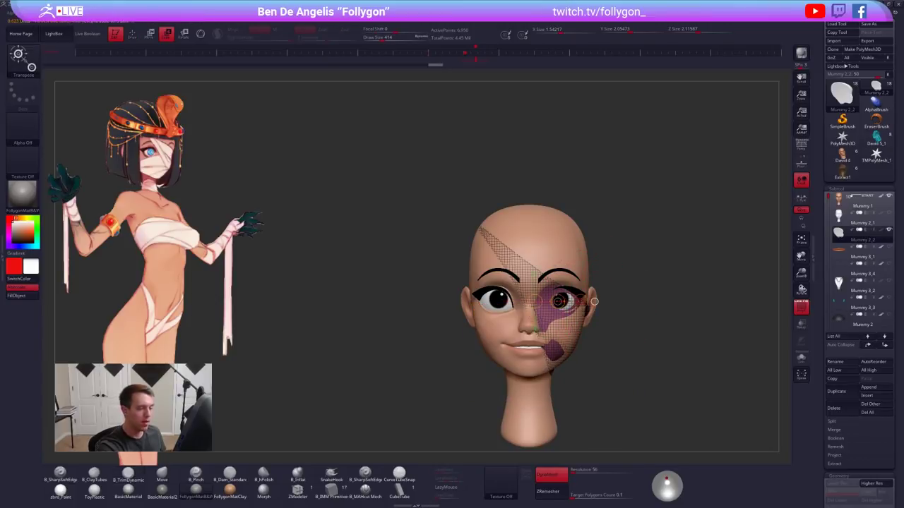
drag(579, 302, 581, 301)
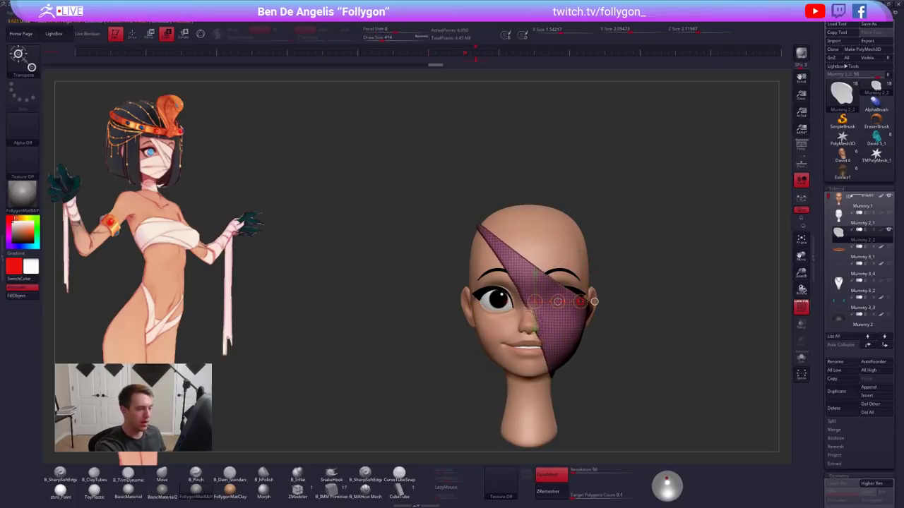
Pull the wrap outward around the nose and mouth using the Move brush with a draw size of 321
key(q)
key(space)
mouse_move(445, 374)
mouse_down()
mouse_move(522, 374)
mouse_move(512, 368)
mouse_up()
key(space)
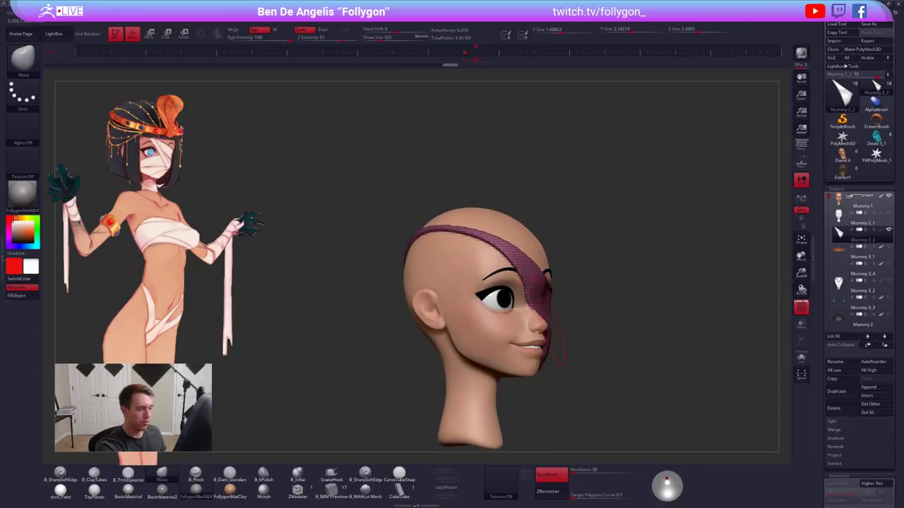
mouse_move(554, 322)
right_down()
mouse_move(565, 321)
mouse_move(562, 331)
right_up()
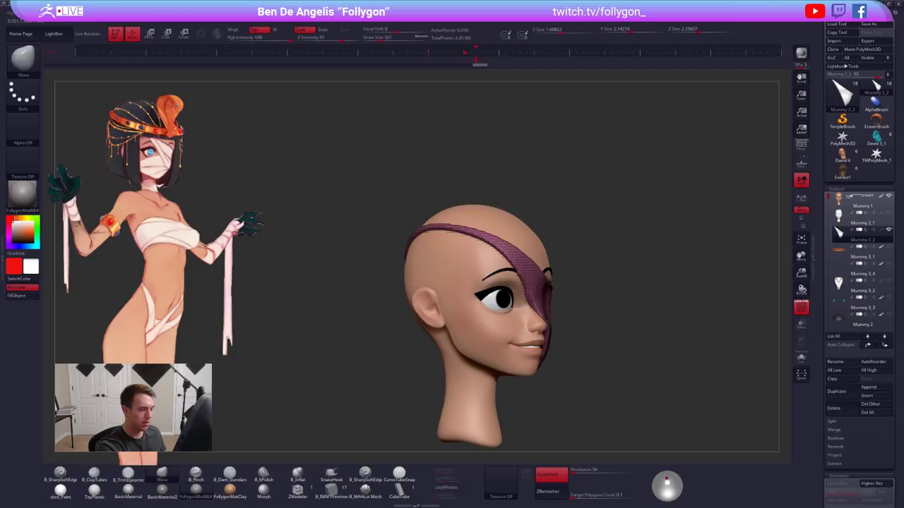
right_drag(657, 353, 484, 360)
Turn off polyframe and reshape the wrap around the cheek and ear with the Move brush
key(shift+f)
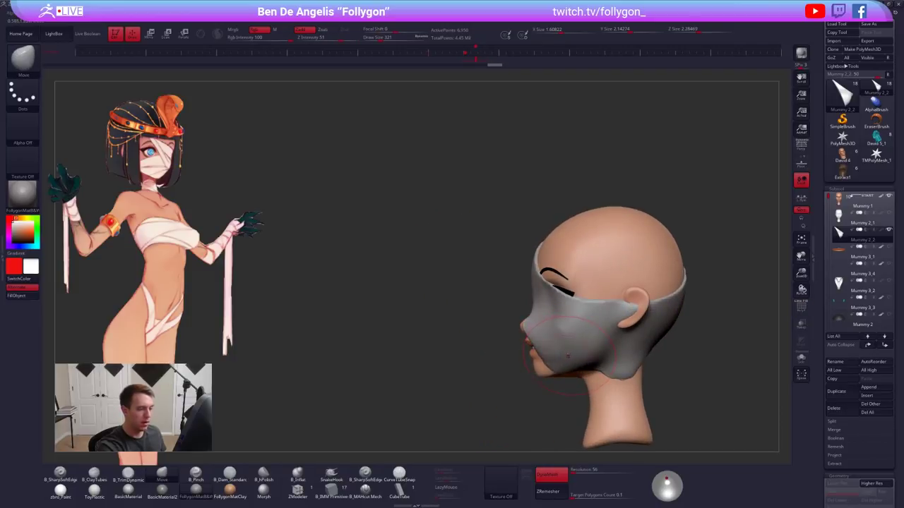
mouse_move(572, 364)
right_down()
mouse_move(613, 364)
mouse_move(574, 373)
right_up()
key(space)
drag(619, 323, 623, 323)
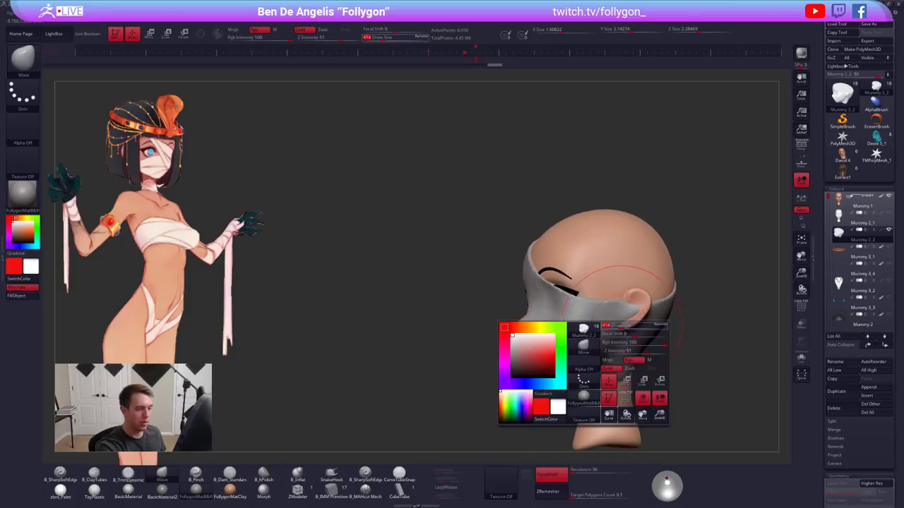
key(space)
right_drag(636, 323, 642, 299)
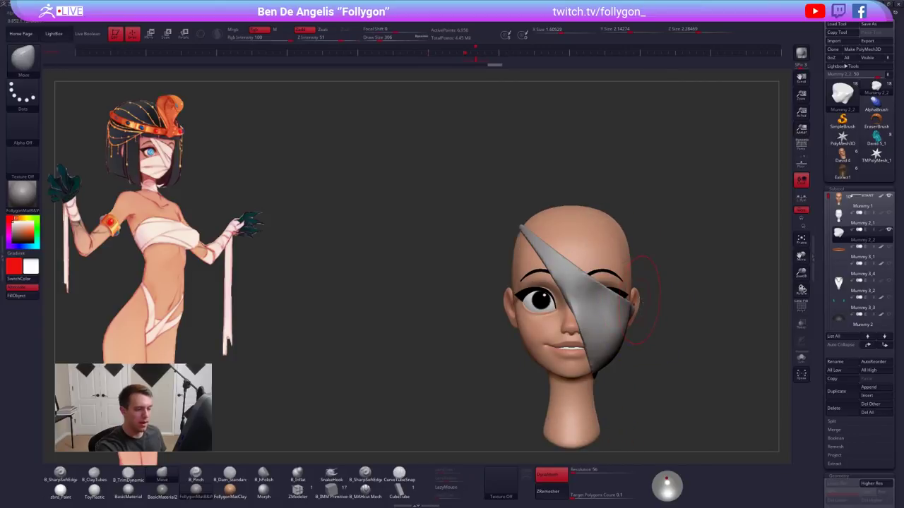
Select the Mummy 1 head, isolate it in Solo mode, and step down four subdivision levels
alt+right_drag(667, 353, 626, 372)
alt+click(595, 321)
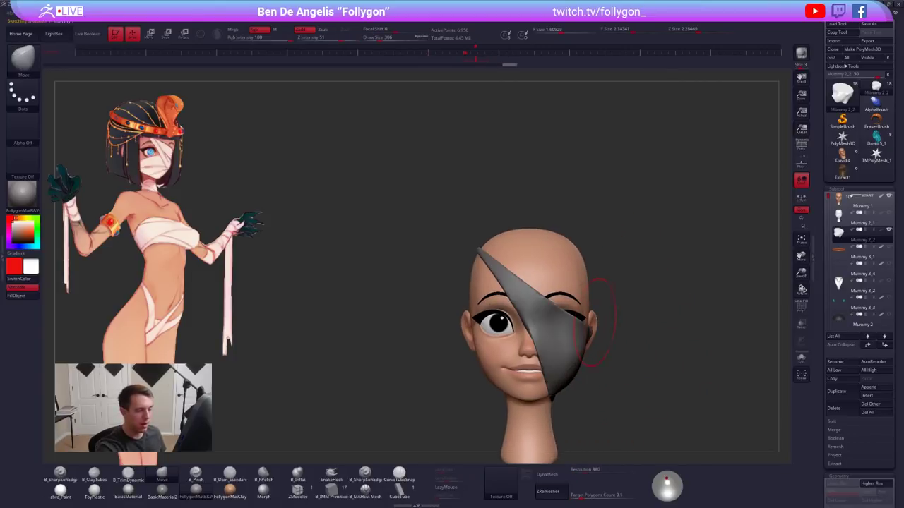
key(alt+s)
key(shift+d)
key(shift+d)
key(shift+d)
key(shift+d)
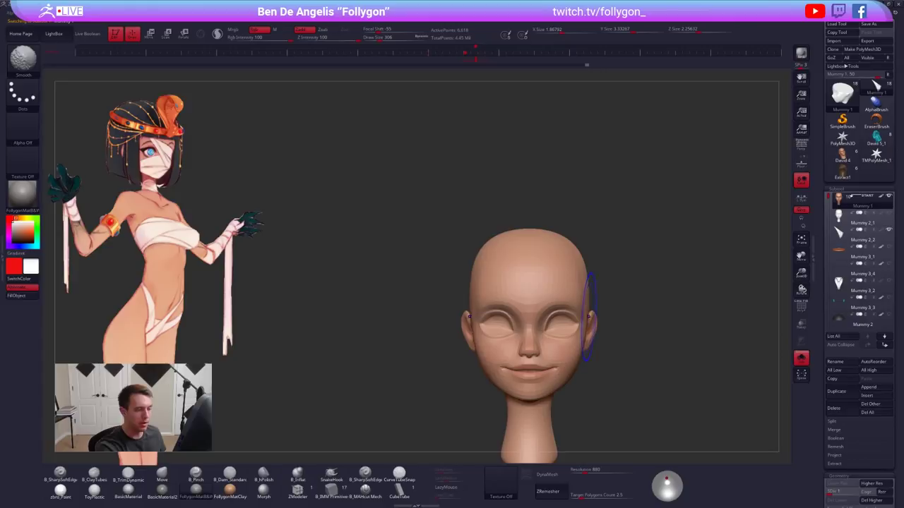
Switch the selection brush to SelectLasso and reduce the brush draw size to 43 around the head's ear
right_drag(597, 319, 584, 319)
right_drag(644, 339, 554, 354)
key(space)
drag(591, 326, 585, 325)
mouse_move(586, 319)
right_down()
mouse_move(572, 318)
mouse_move(598, 312)
right_up()
alt+right_drag(597, 312, 542, 232)
mouse_move(542, 231)
ctrl+shift+mouse_down()
mouse_move(518, 227)
mouse_move(547, 226)
ctrl+shift+mouse_up()
key(ctrl+shift+space)
ctrl+shift+click(580, 405)
key(space)
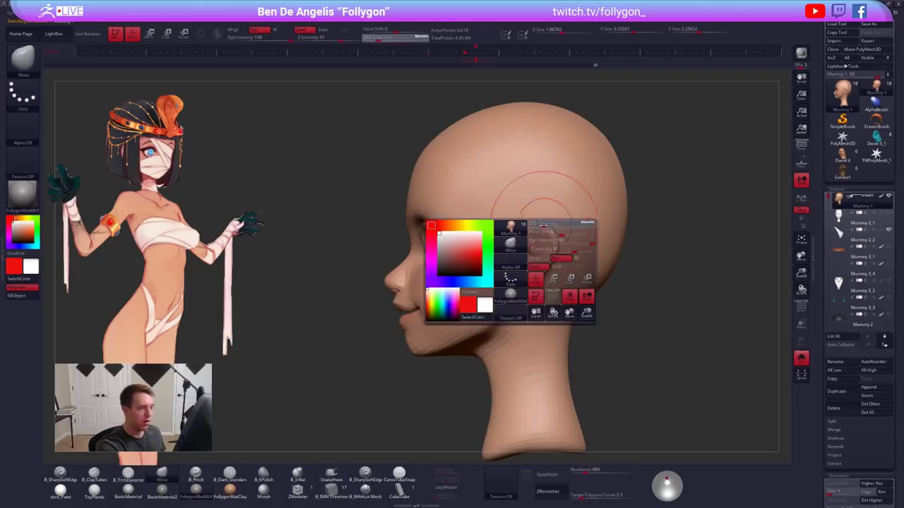
right_drag(546, 226, 538, 271)
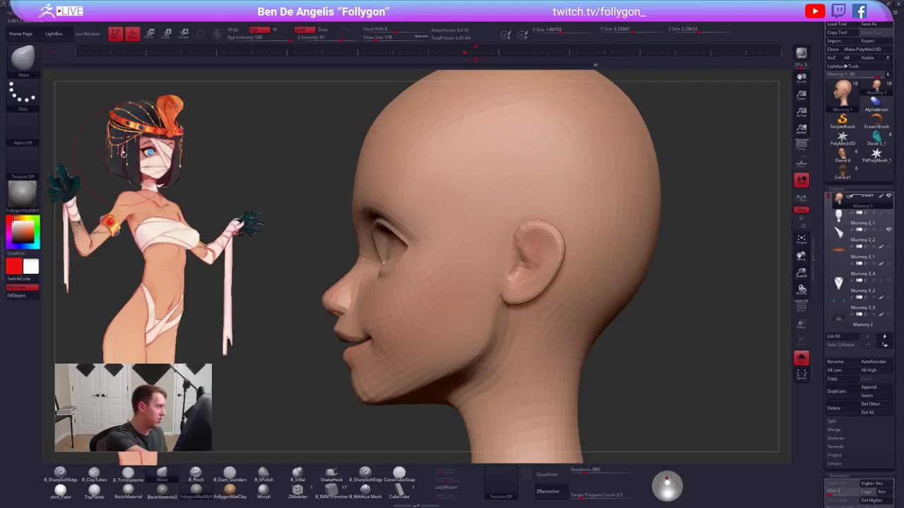
key(space)
mouse_move(541, 227)
mouse_down()
mouse_move(504, 224)
mouse_move(526, 320)
mouse_move(557, 212)
mouse_up()
mouse_move(557, 205)
right_down()
mouse_move(545, 315)
mouse_move(511, 304)
mouse_move(519, 321)
right_up()
Hide the polygroups bordering the ears, mask the remaining ear polygroup, and show the whole head again with polyframe off
key(shift+f)
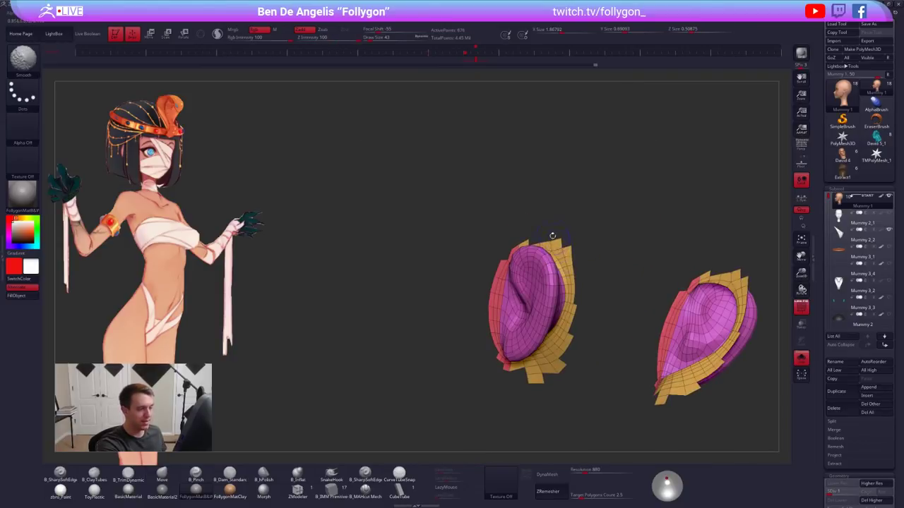
right_drag(565, 236, 550, 234)
ctrl+shift+click(564, 261)
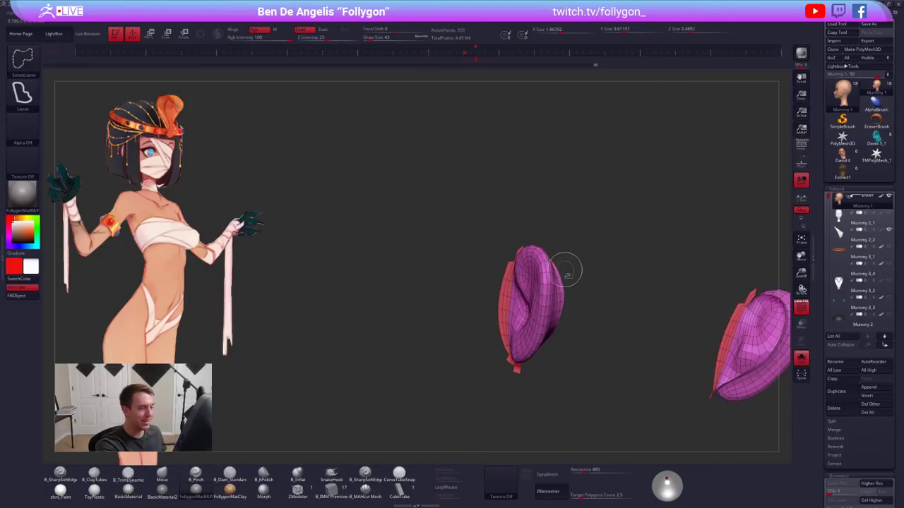
right_drag(570, 267, 492, 280)
ctrl+shift+click(495, 291)
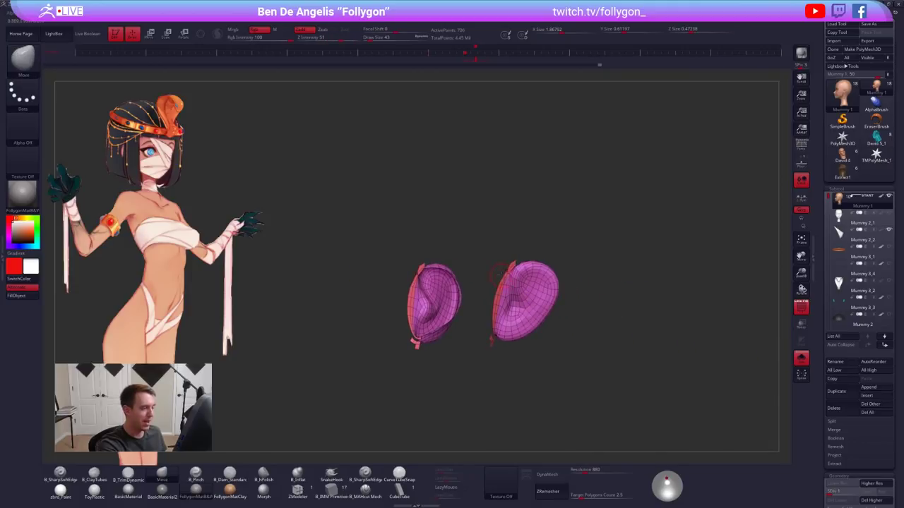
ctrl+click(581, 277)
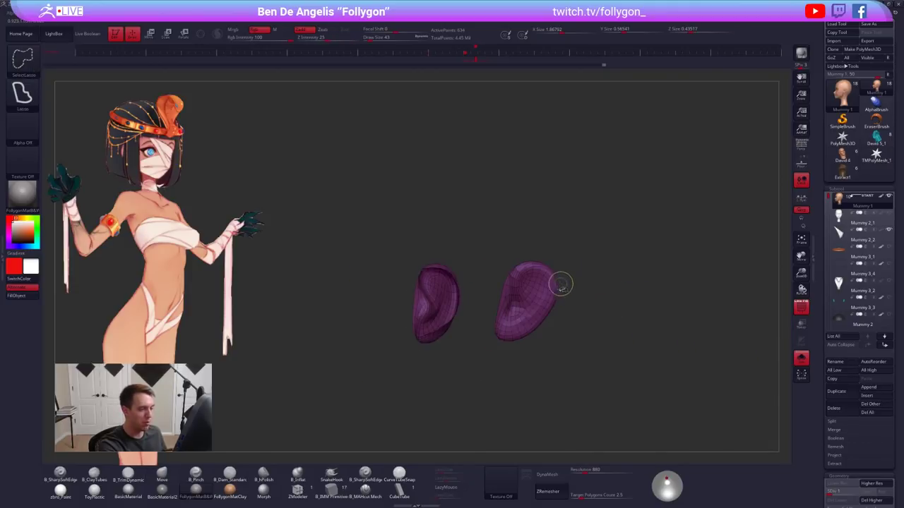
ctrl+shift+click(577, 282)
key(shift+f)
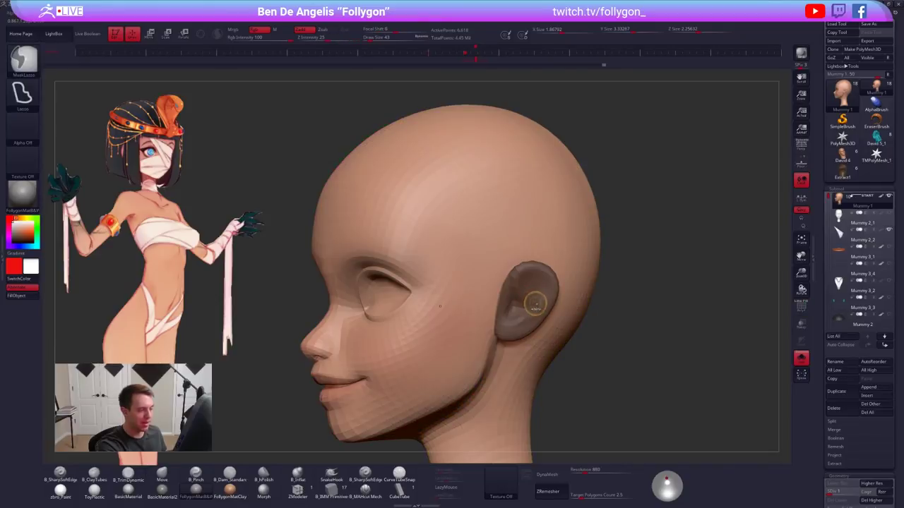
Soften and invert the ear mask, then rotate the ears inward toward the skull with the transpose line
ctrl+click(534, 302)
right_drag(535, 302, 452, 310)
ctrl+click(555, 309)
key(r)
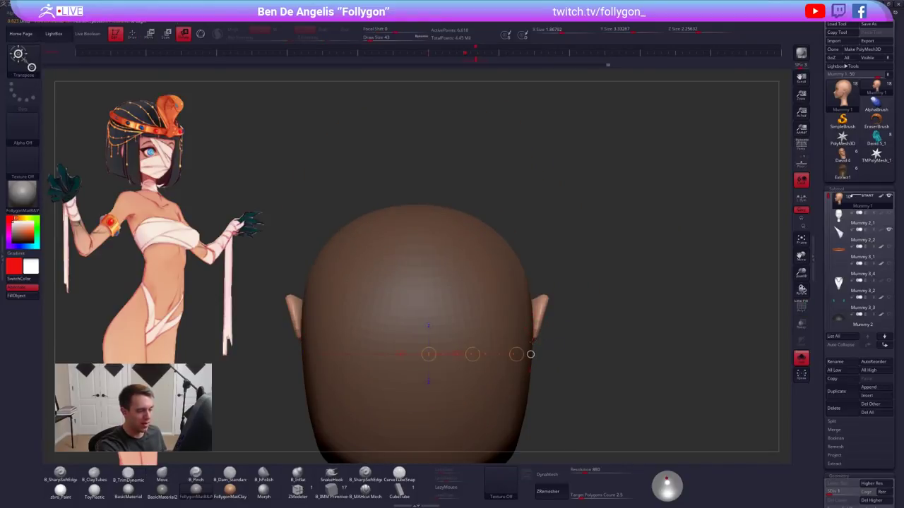
drag(531, 345, 556, 254)
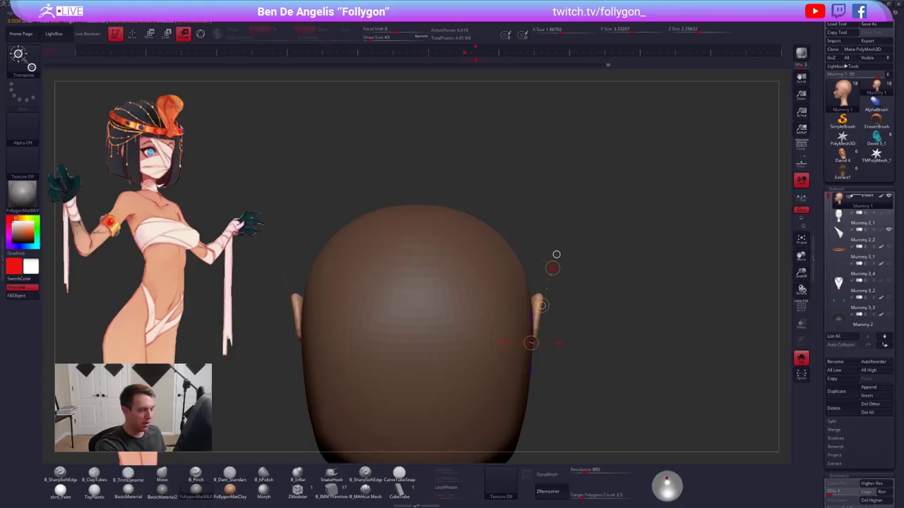
key(q)
Nudge the unmasked ears closer to the head from behind using the Move brush with a draw size of 113
mouse_move(565, 346)
shift+mouse_down()
mouse_move(590, 315)
mouse_move(409, 304)
shift+mouse_up()
alt+drag(635, 452, 406, 279)
drag(656, 410, 623, 409)
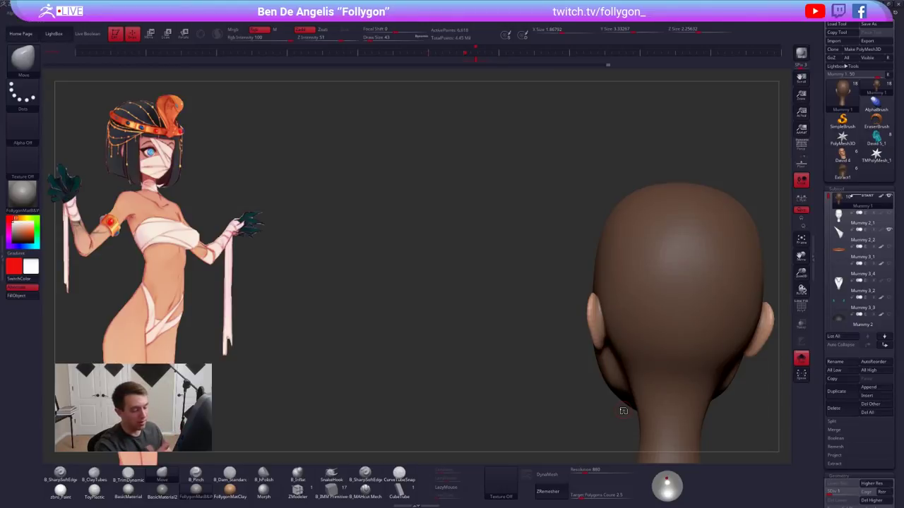
drag(624, 410, 537, 275)
key(space)
drag(462, 323, 513, 327)
key(space)
drag(544, 280, 541, 280)
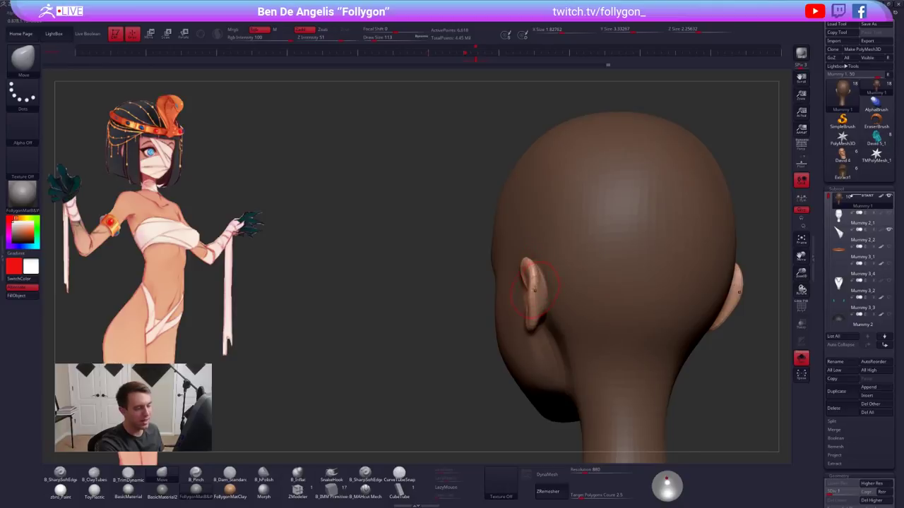
right_drag(535, 291, 505, 335)
Refine the ears' shape and tilt from behind using the Move brush with a draw size of 121
key(space)
drag(538, 291, 541, 290)
right_drag(526, 300, 518, 301)
mouse_move(531, 307)
mouse_down()
mouse_move(538, 295)
mouse_move(534, 303)
mouse_up()
key(space)
key(space)
right_drag(536, 297, 546, 316)
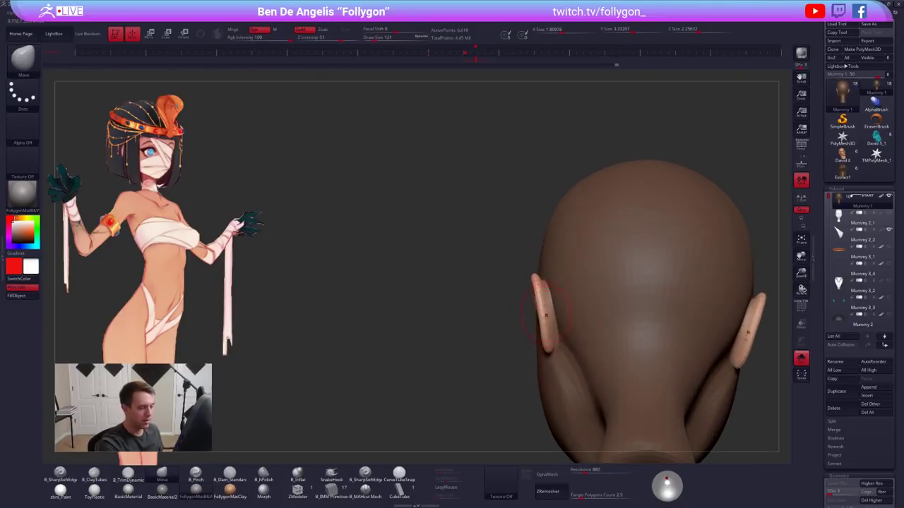
mouse_move(543, 332)
mouse_down()
mouse_move(549, 337)
mouse_move(555, 317)
mouse_move(588, 322)
mouse_up()
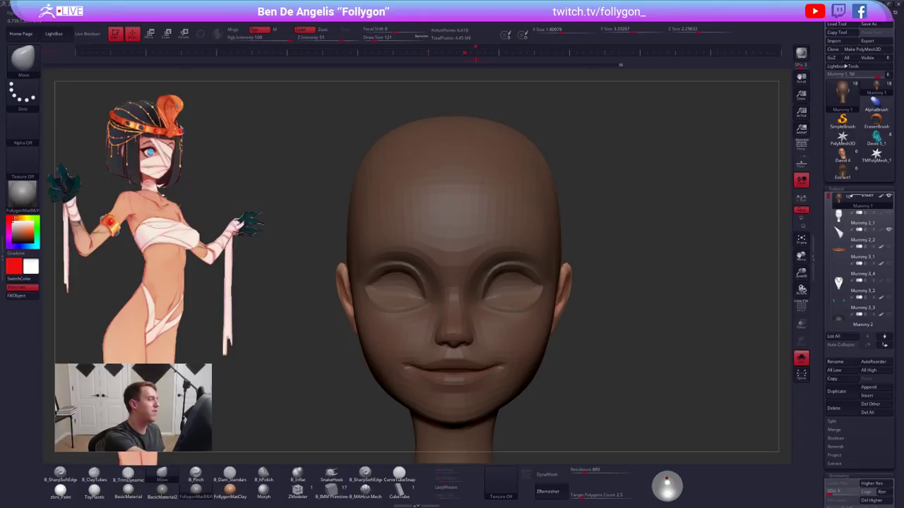
Rotate and reposition the ears with transpose, leave Solo mode, and return the head to its highest subdivision level
drag(561, 307, 583, 266)
key(alt+s)
key(r)
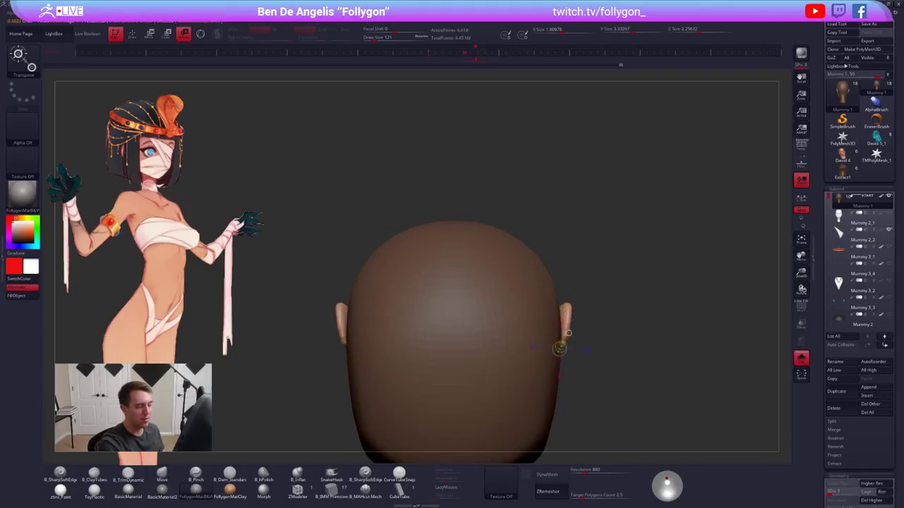
drag(580, 278, 582, 283)
key(w)
mouse_move(622, 311)
mouse_down()
mouse_move(678, 315)
mouse_move(628, 297)
mouse_up()
drag(555, 276, 571, 277)
key(alt+s)
key(d)
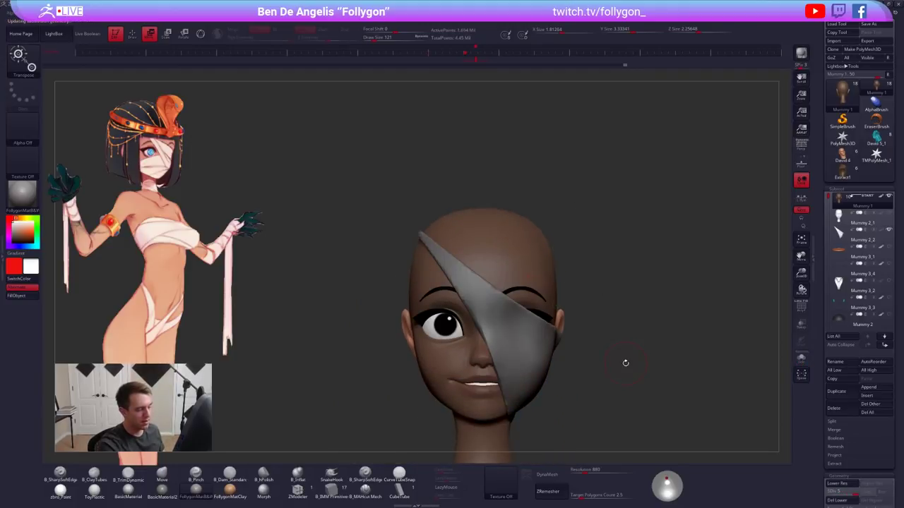
Select the Mummy 2_2 face wrap and pull it over the ear with the Move brush, reducing the draw size to 170
drag(626, 365, 604, 378)
key(q)
key(space)
alt+click(579, 349)
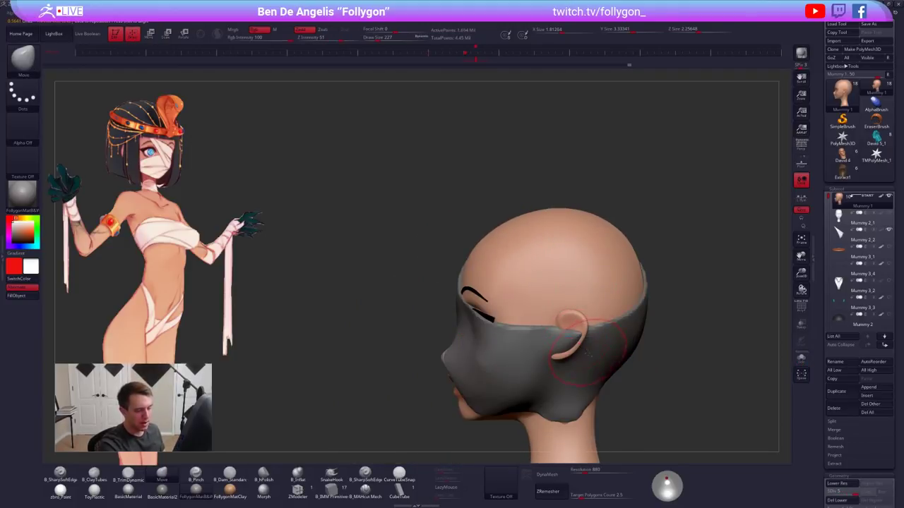
key(space)
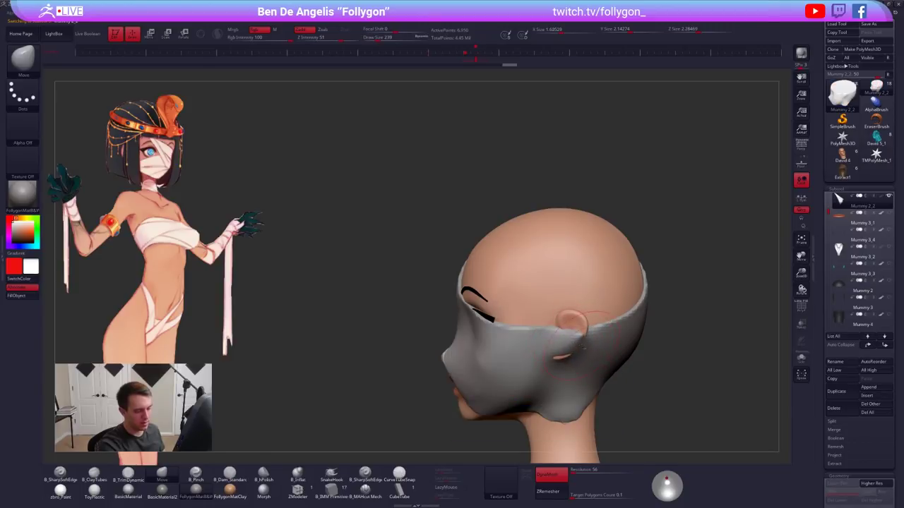
key(space)
drag(592, 342, 585, 342)
key(space)
mouse_move(587, 325)
right_down()
mouse_move(579, 346)
mouse_move(587, 330)
right_up()
key(shift+f)
key(alt+s)
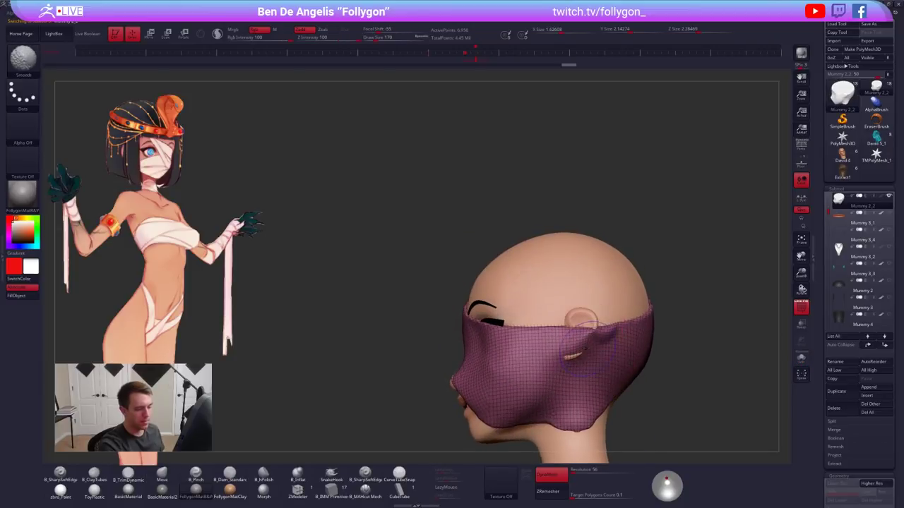
Build up the wrap over the ear with B_ClayTubes and flatten the area with B_TrimDynamic
key(shift+f)
key(2)
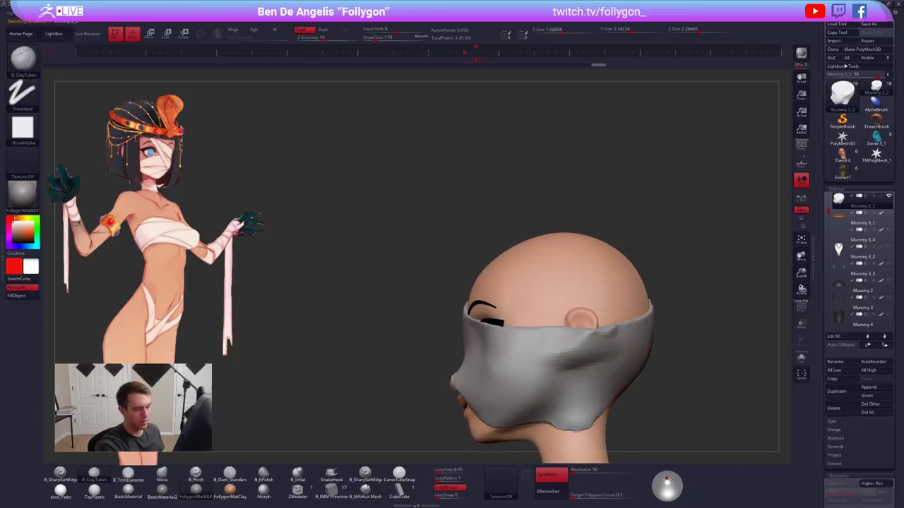
drag(616, 350, 555, 353)
key(b)
key(t)
key(d)
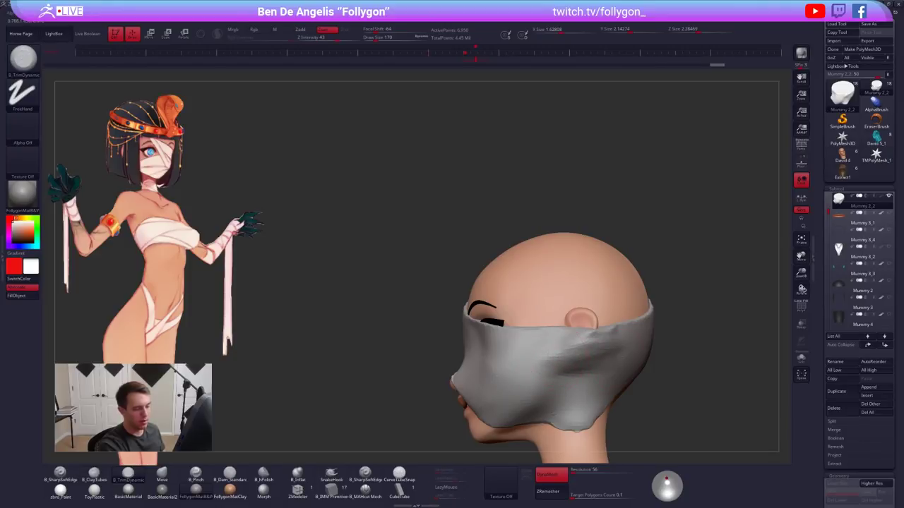
drag(604, 355, 555, 363)
right_drag(511, 366, 579, 327)
Set the selection brush to SliceCurve and subdivide the face wrap twice
key(ctrl+shift+f)
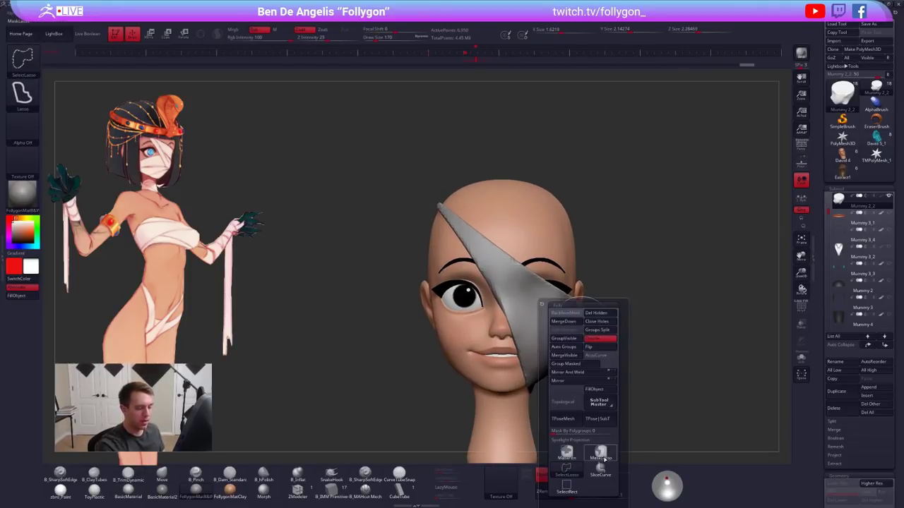
click(604, 460)
alt+right_drag(641, 347, 601, 326)
key(ctrl+d)
key(ctrl+d)
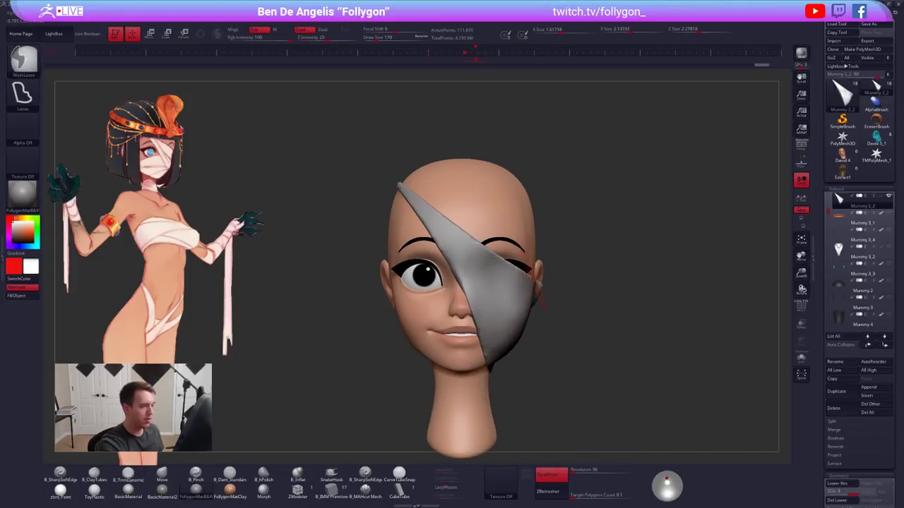
key(shift+d)
key(shift+d)
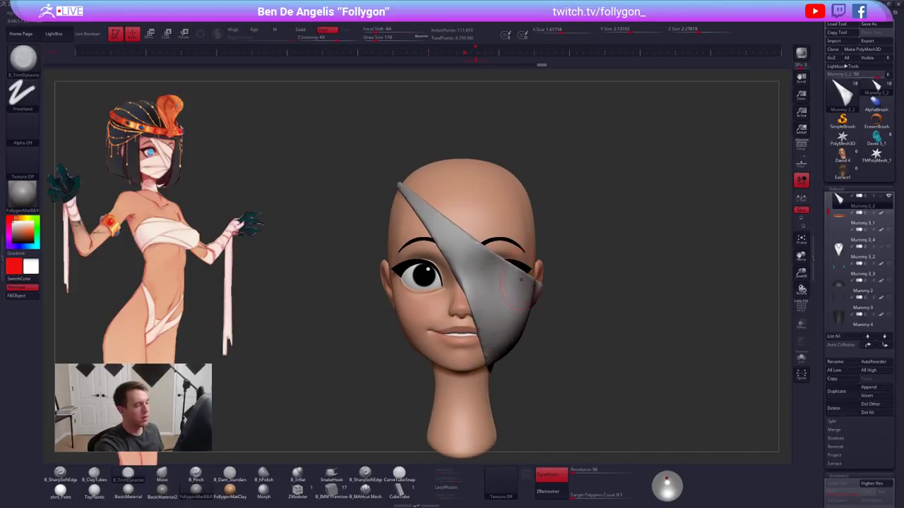
Isolate the wrap in Solo mode, slice along its upper diagonal edge, and delete the rough strip outside the cut
alt+right_drag(518, 276, 466, 260)
key(alt+s)
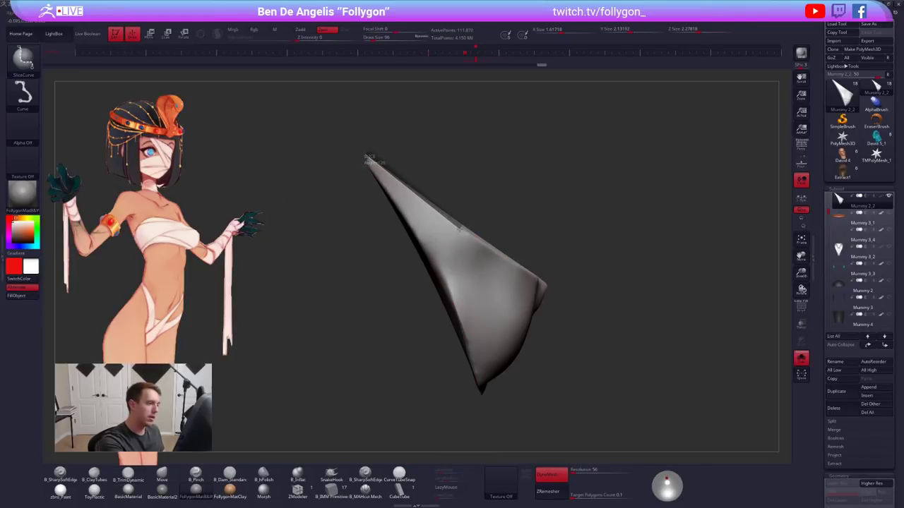
ctrl+shift+drag(470, 233, 574, 305)
ctrl+shift+click(516, 283)
key(space)
click(556, 288)
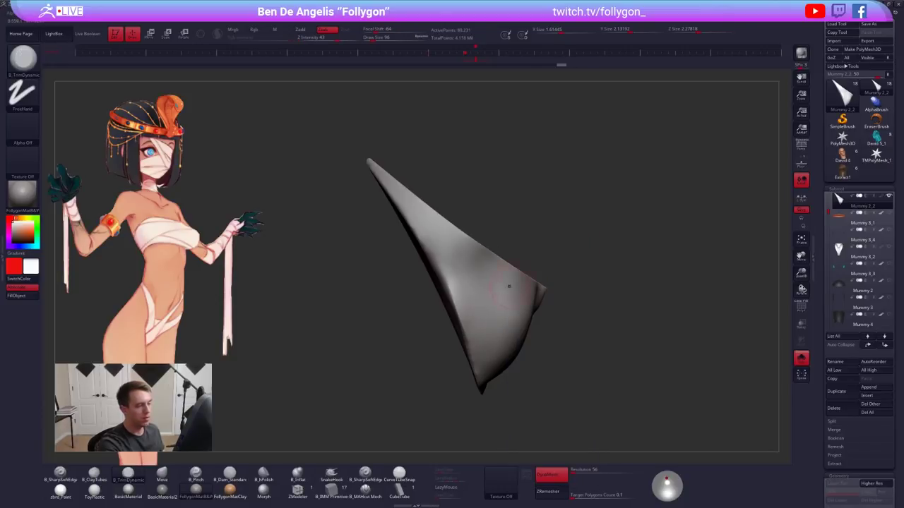
Slice along the wrap's lower edge from behind, keep the main piece, and delete the hidden offcut
right_drag(509, 286, 569, 310)
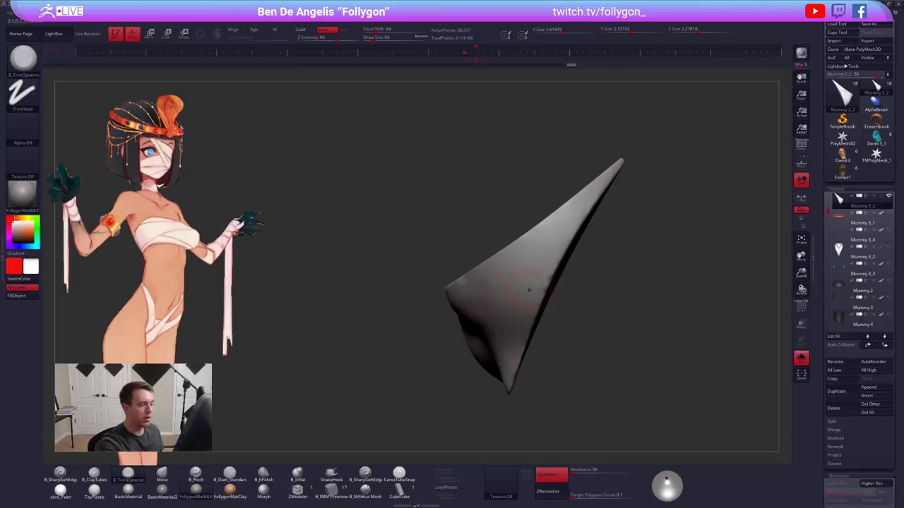
key(ctrl+shift)
ctrl+shift+drag(605, 185, 506, 403)
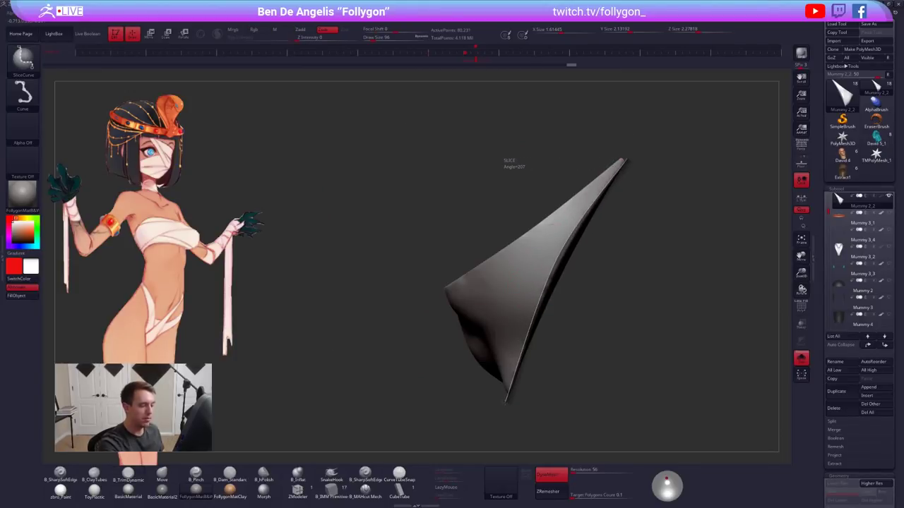
key(shift+f)
ctrl+shift+click(516, 294)
drag(423, 311, 635, 304)
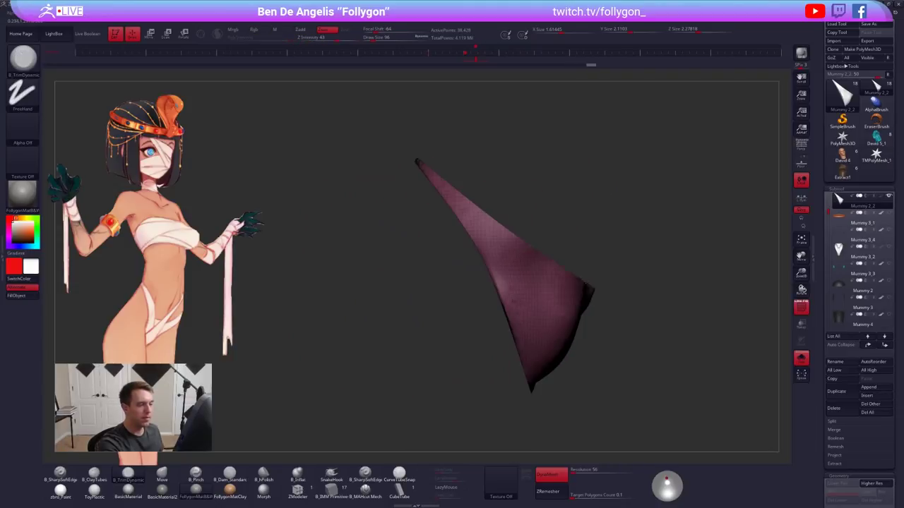
key(space)
click(592, 302)
Slice a cleaner curve along the wrap's lower edge from the front and delete the hidden offcut
key(alt+s)
drag(339, 321, 524, 324)
key(alt+s)
right_drag(523, 325, 475, 261)
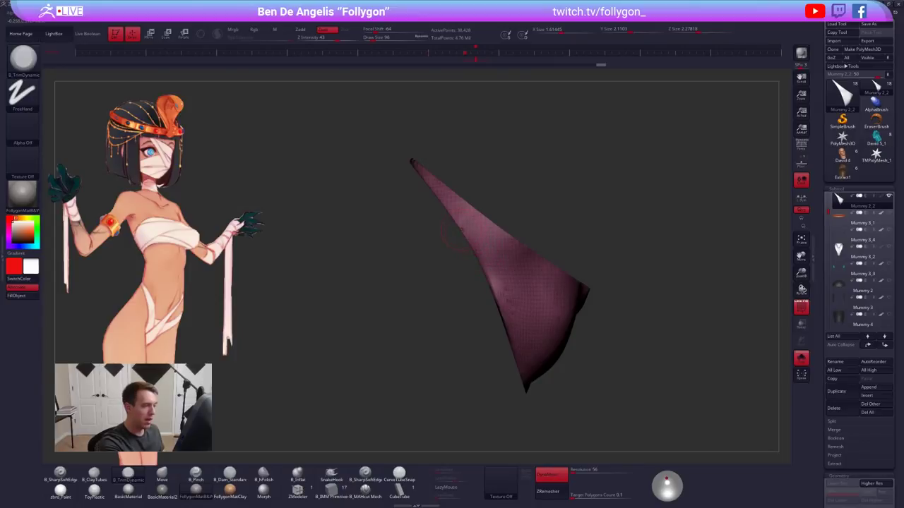
key(ctrl+shift)
ctrl+shift+drag(457, 231, 535, 402)
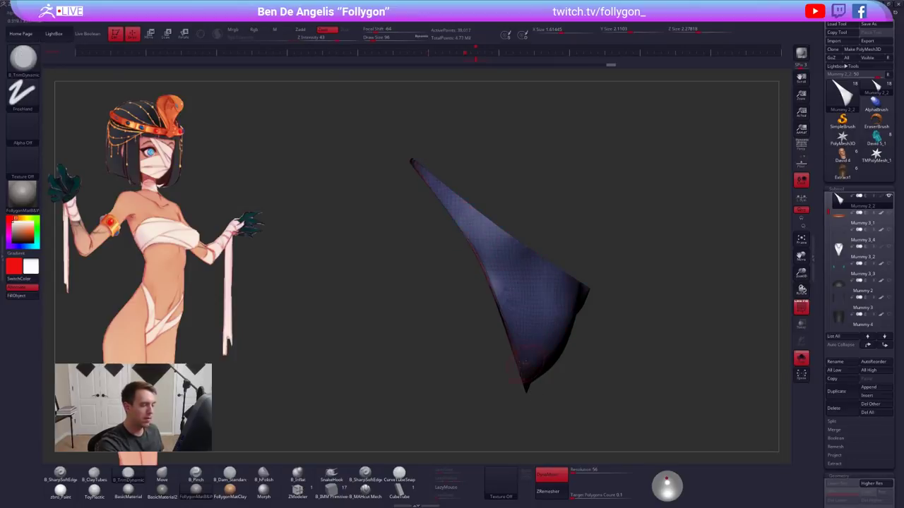
ctrl+shift+click(539, 340)
key(space)
click(574, 324)
Bring the full head back into view and group the trimmed wrap into a single polygroup
key(s)
drag(624, 269, 585, 412)
drag(627, 392, 565, 378)
key(ctrl+shift+q)
click(598, 316)
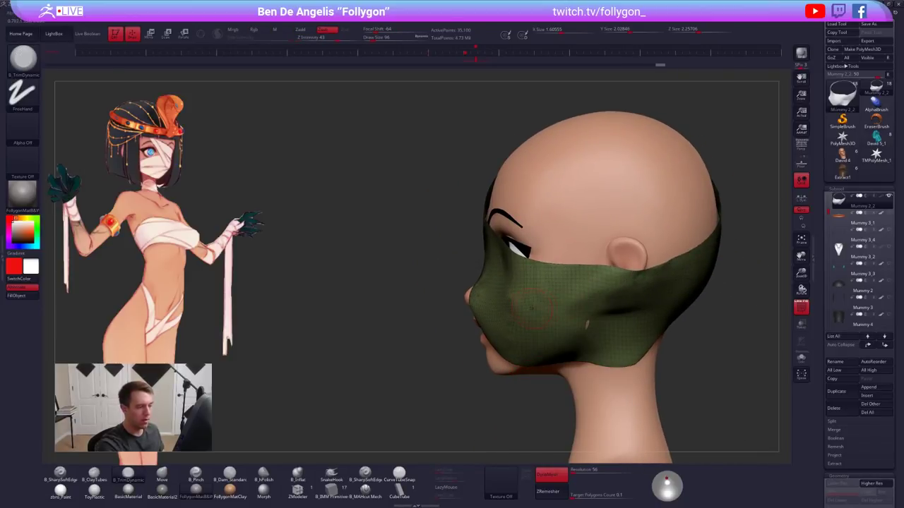
drag(509, 387, 595, 325)
key(ctrl+w)
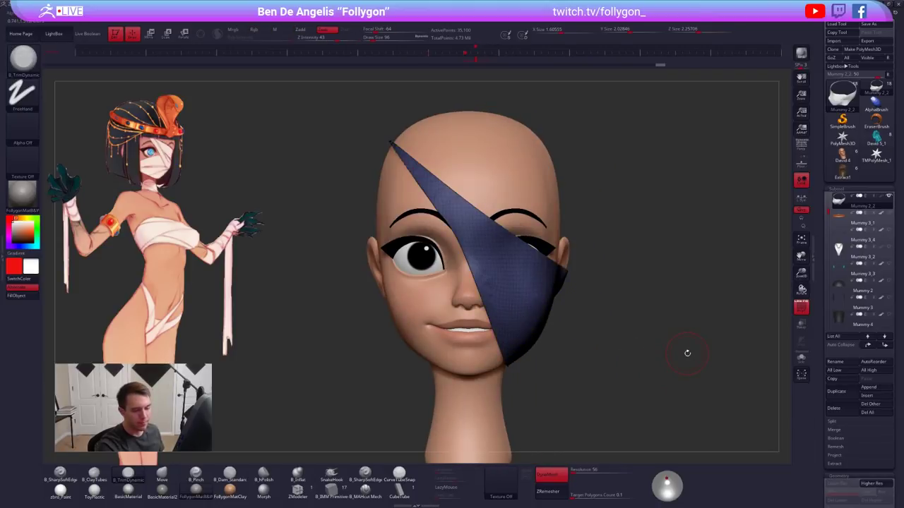
Remesh the wrap using ZRemesher with a target polygons count of 1
drag(823, 474, 822, 284)
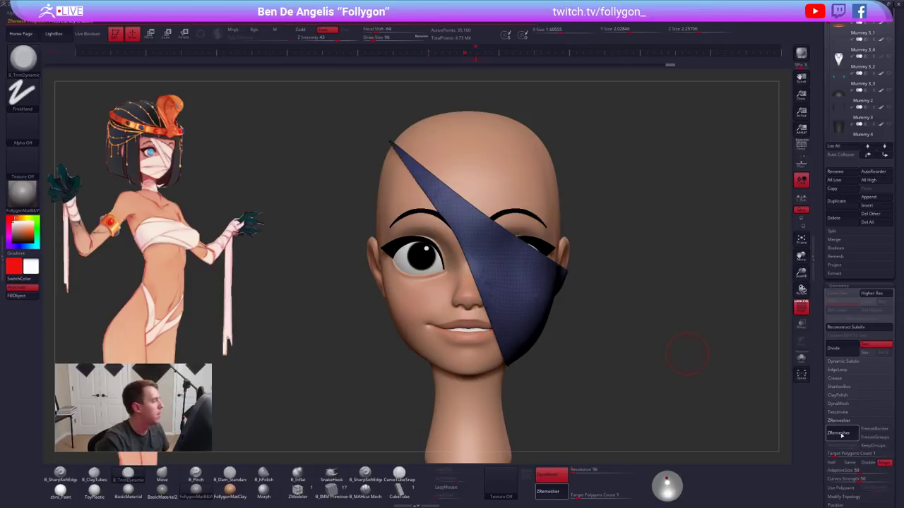
click(841, 435)
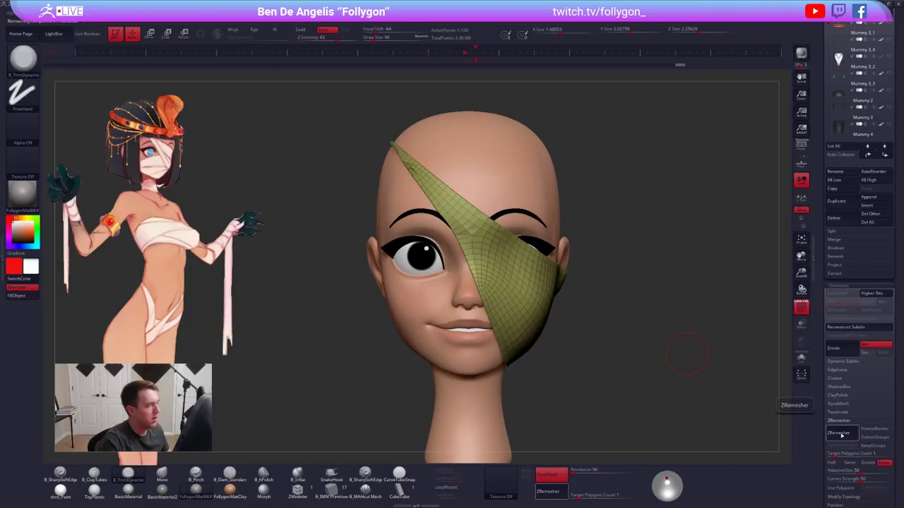
right_drag(396, 220, 493, 246)
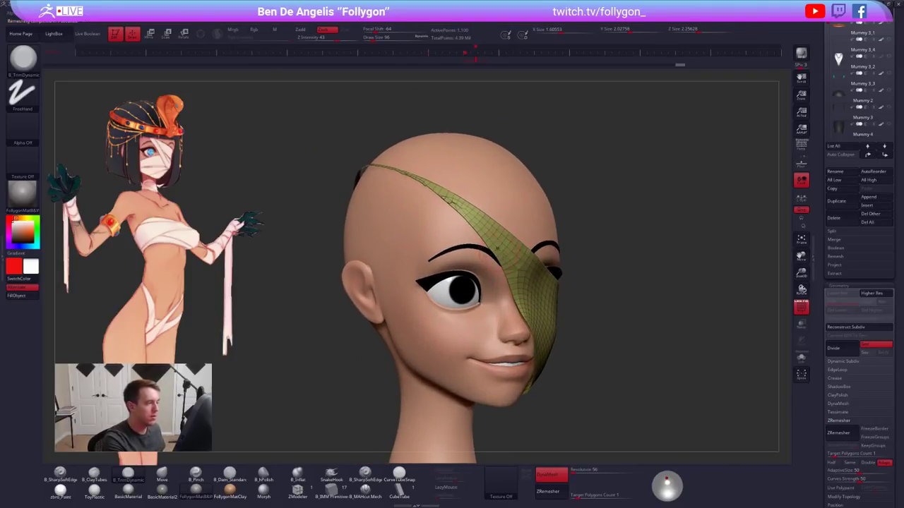
Undo the wrap's remesh, regrouping and last lower-edge trim, and hide the wireframe
key(ctrl+z)
key(ctrl+z)
key(ctrl+z)
key(ctrl+z)
key(ctrl+z)
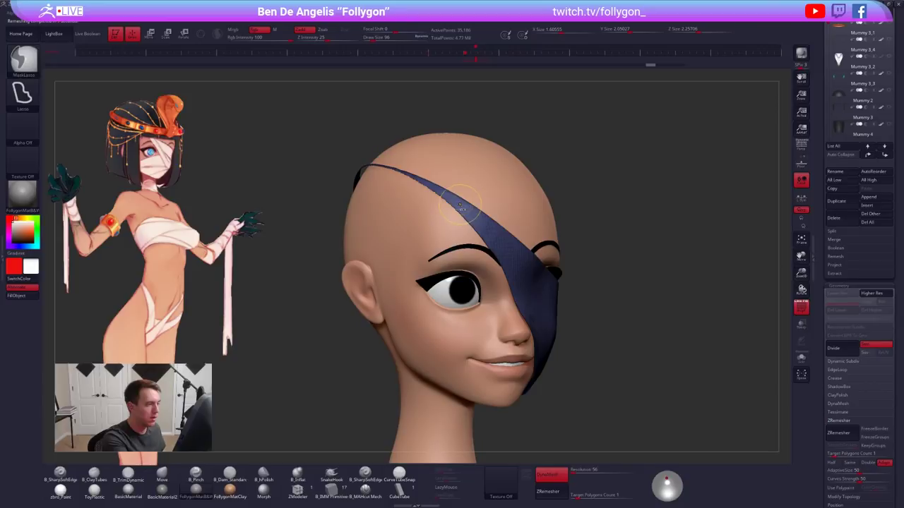
key(ctrl+z)
key(shift+f)
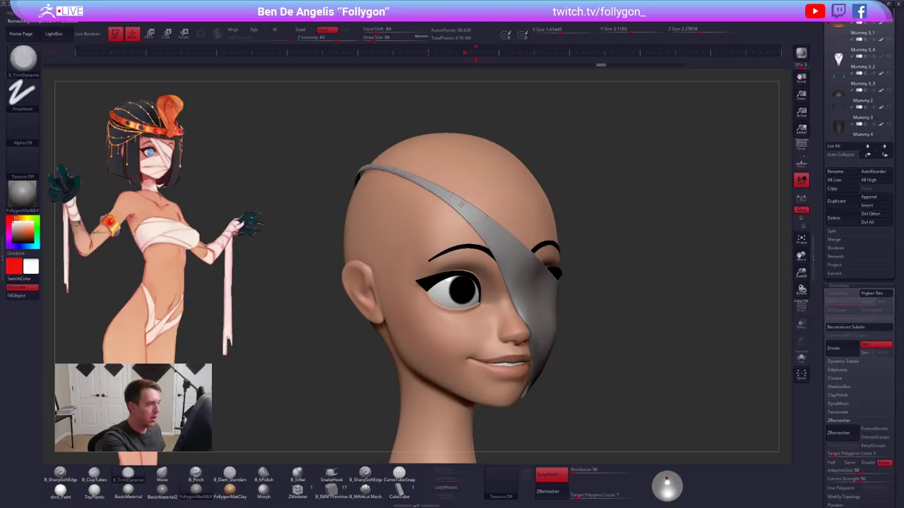
Slice a smoother curve along the wrap's lower edge from the front, past the nose to the jaw, and delete the offcut
right_drag(463, 205, 494, 228)
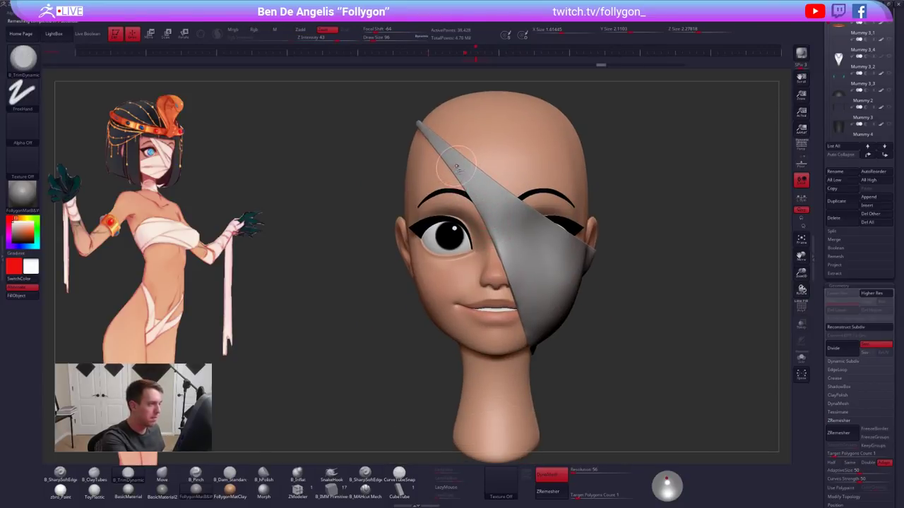
key(space)
key(ctrl+shift)
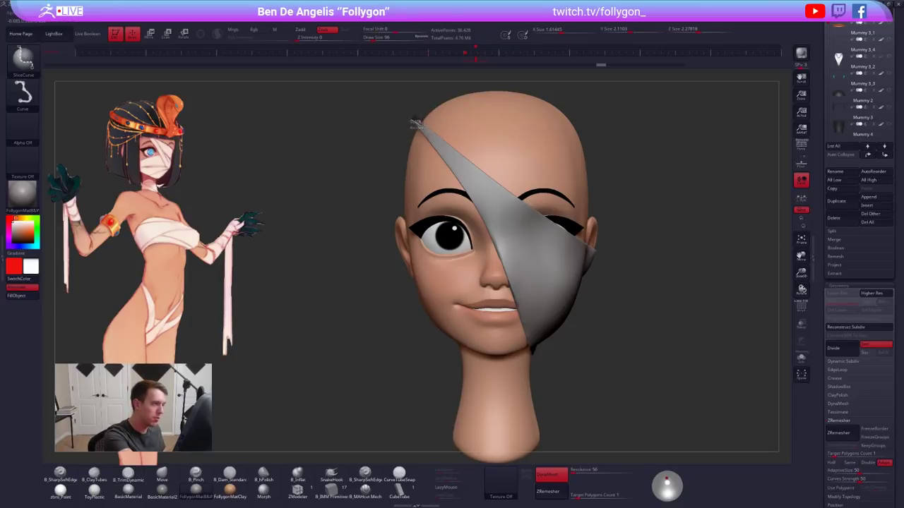
ctrl+shift+drag(454, 164, 479, 203)
ctrl+shift+drag(496, 225, 552, 379)
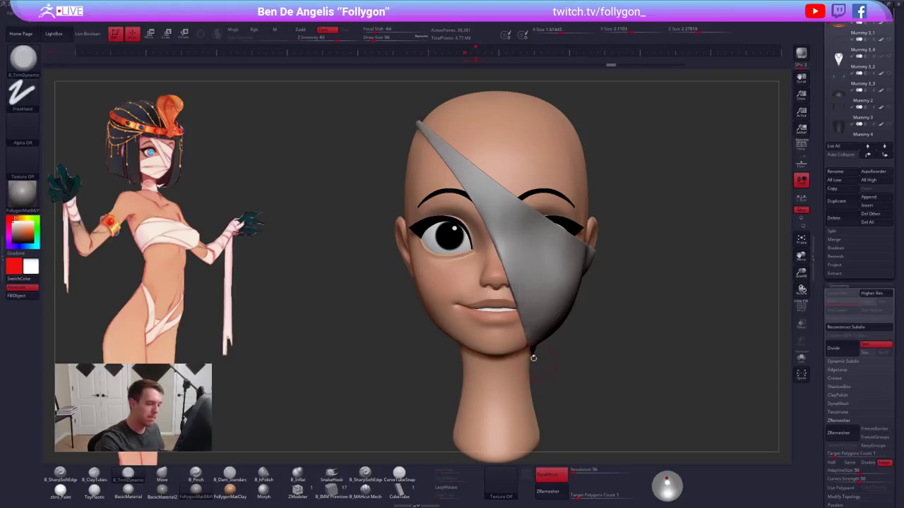
ctrl+shift+click(558, 257)
key(space)
click(571, 259)
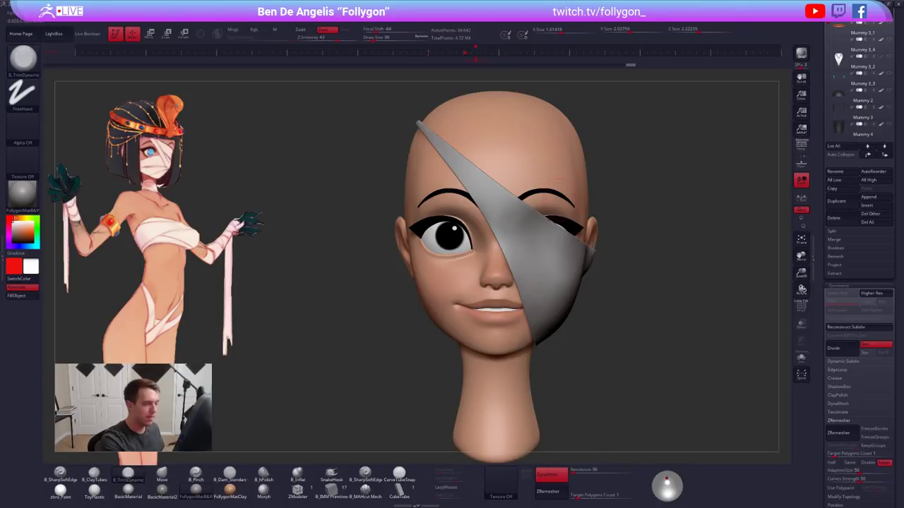
Remesh the trimmed wrap with ZRemesher at a target polygons count of 1 and switch to the Move brush
drag(360, 249, 541, 244)
shift+drag(589, 351, 610, 381)
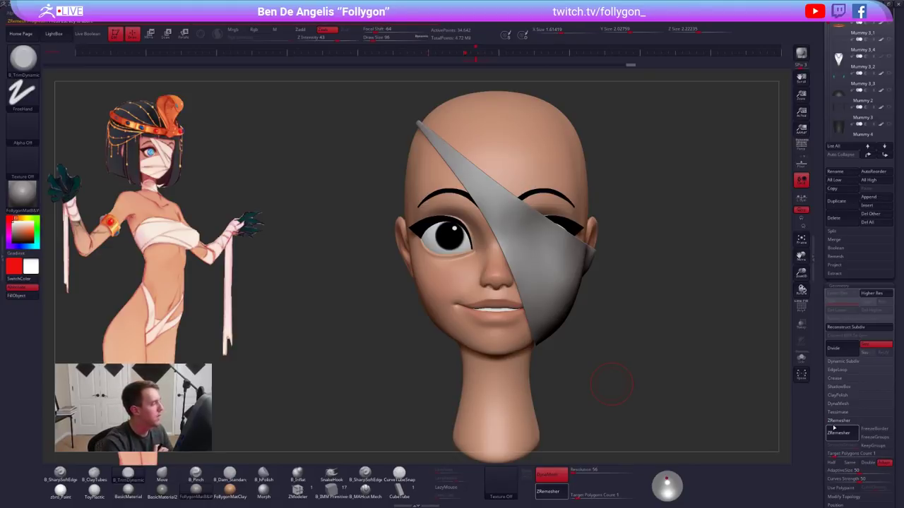
click(834, 428)
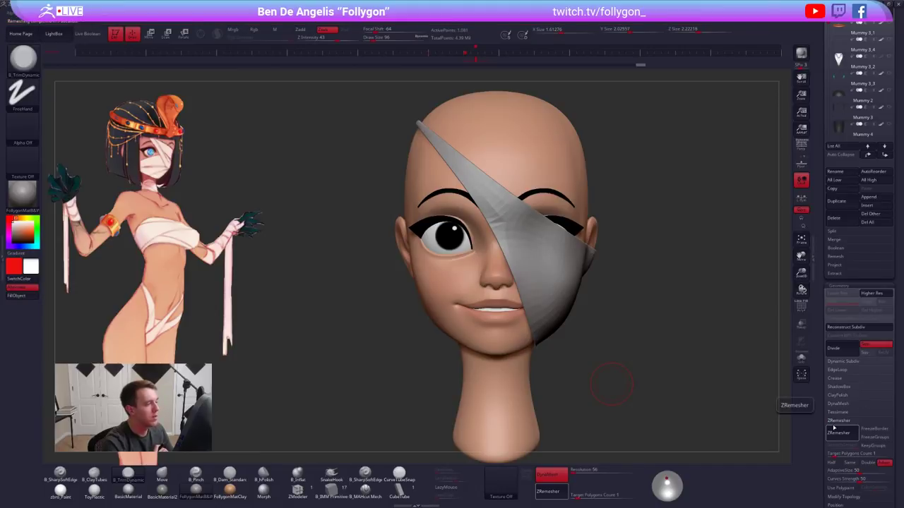
key(shift+f)
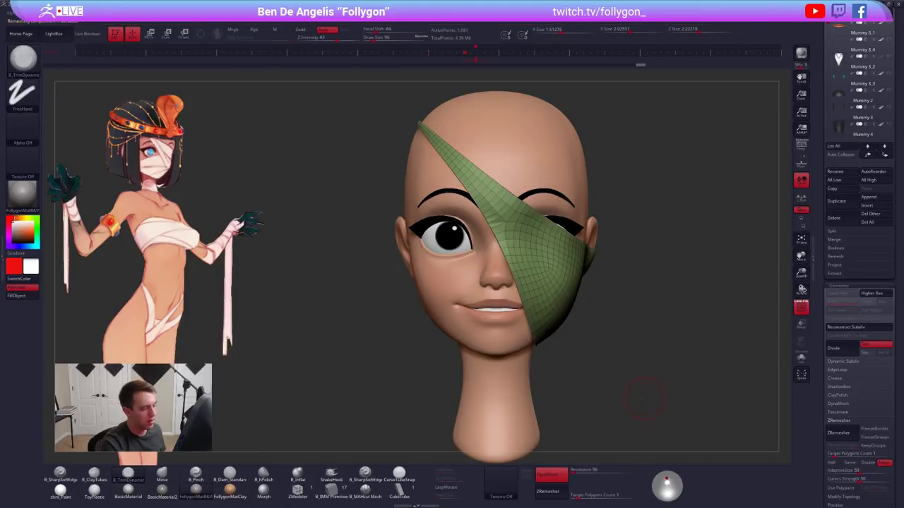
mouse_move(635, 392)
mouse_down()
mouse_move(574, 309)
mouse_move(560, 310)
mouse_up()
key(b)
key(m)
key(v)
key(s)
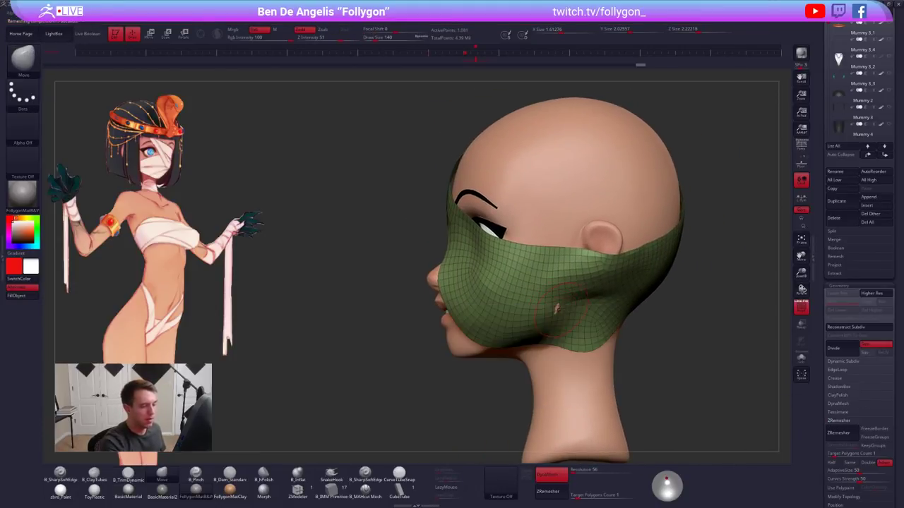
Try remeshing the wrap with the target polygons count lowered to 0.1, inspect it in isolation and undo the remesh
alt+right_drag(604, 321, 543, 325)
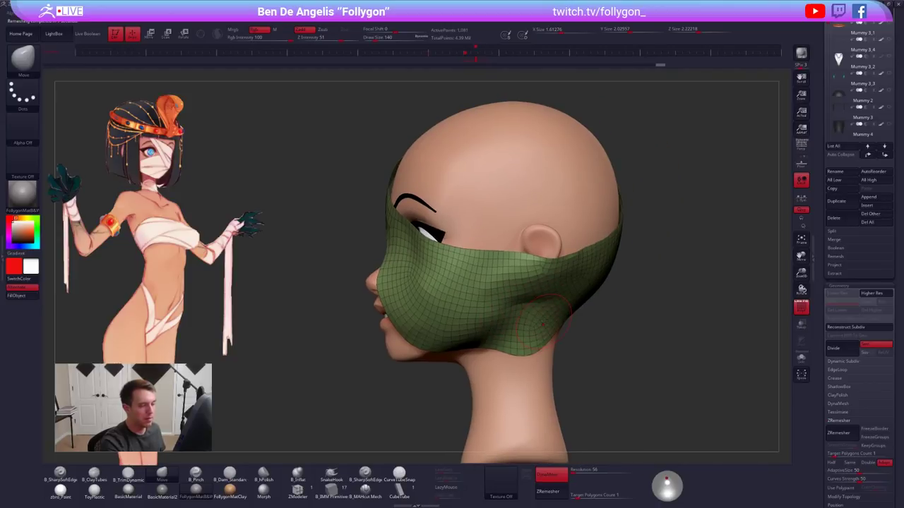
drag(839, 453, 816, 459)
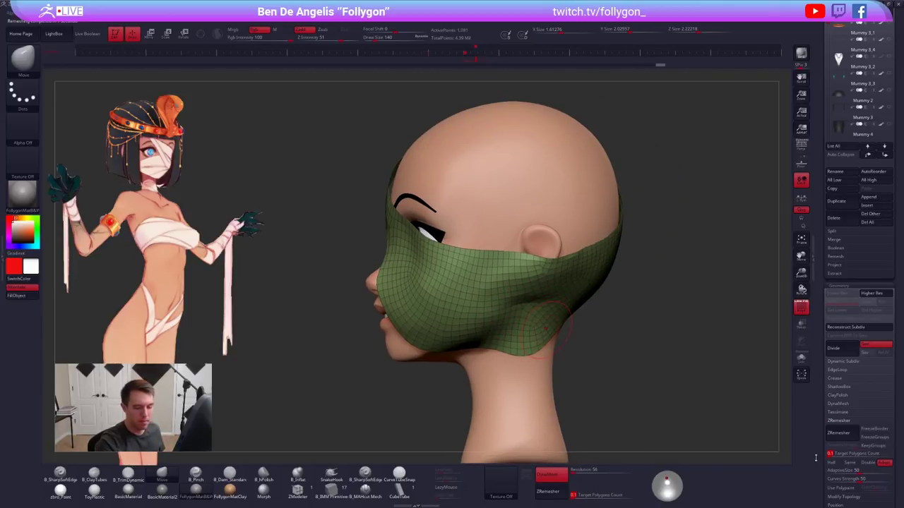
click(834, 435)
mouse_move(511, 307)
right_down()
mouse_move(469, 314)
mouse_move(472, 292)
mouse_move(421, 296)
mouse_move(500, 329)
right_up()
key(alt+s)
key(space)
key(ctrl+z)
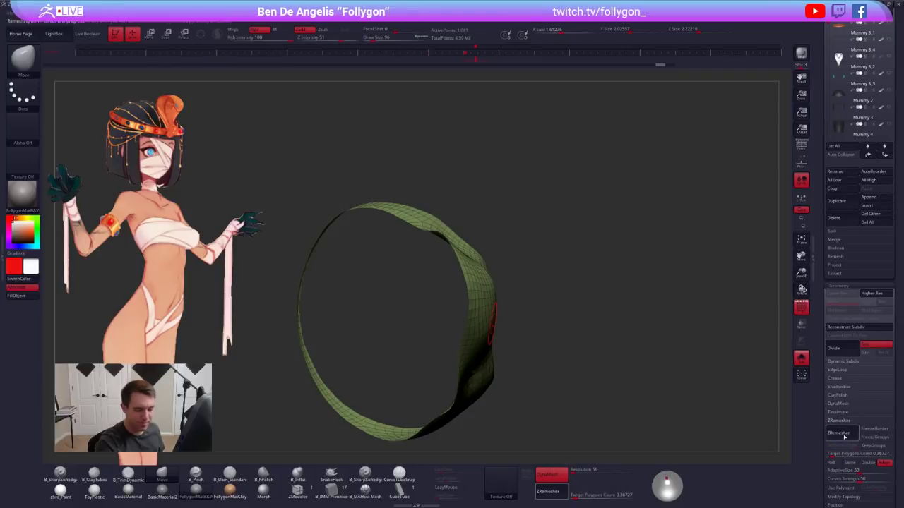
Remesh the wrap with ZRemesher at a target polygons count of 0.36727 and bring the head back into view
click(840, 435)
right_drag(477, 397, 536, 367)
key(alt+s)
Smooth and pull the wrap outward along the jaw and below the ear so that it covers the skin
mouse_move(474, 291)
alt+right_down()
mouse_move(512, 321)
mouse_move(594, 288)
mouse_move(583, 291)
alt+right_up()
mouse_move(452, 346)
shift+mouse_down()
mouse_move(444, 352)
mouse_move(457, 379)
shift+mouse_up()
key(space)
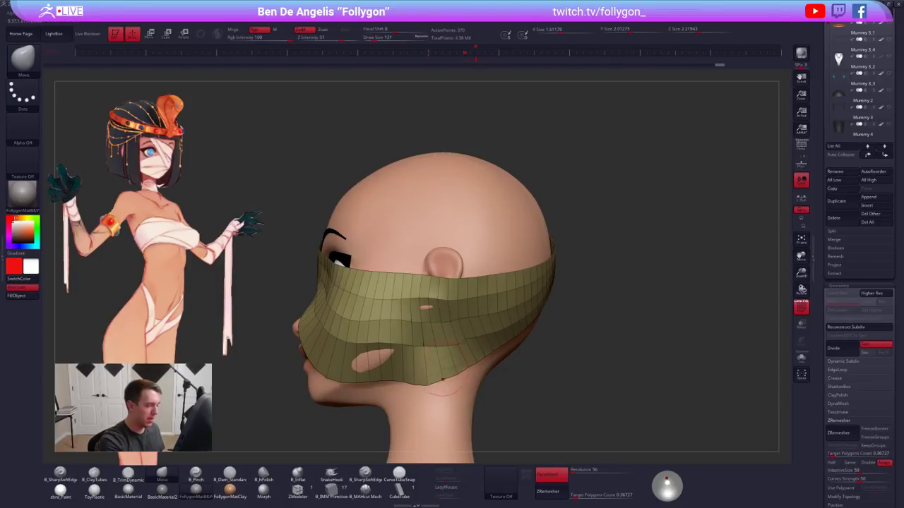
alt+right_drag(442, 380, 482, 356)
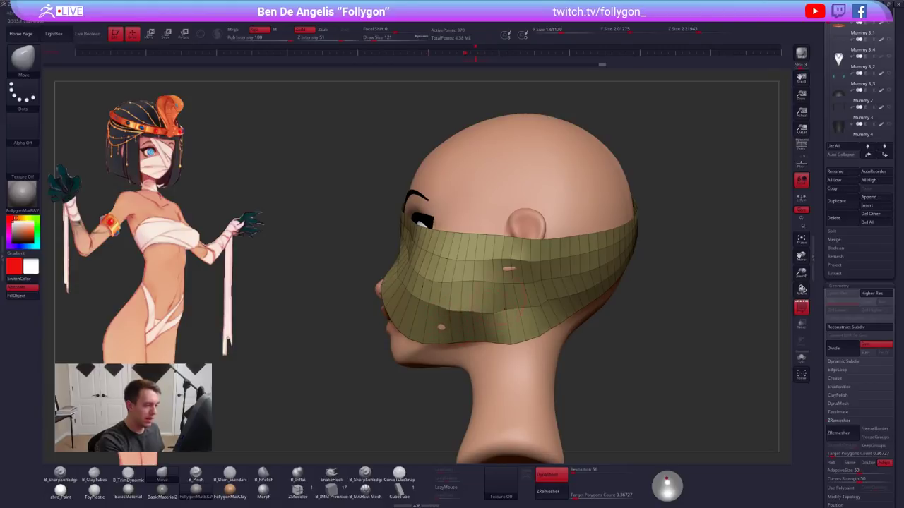
right_drag(441, 327, 524, 330)
key(space)
drag(524, 331, 541, 329)
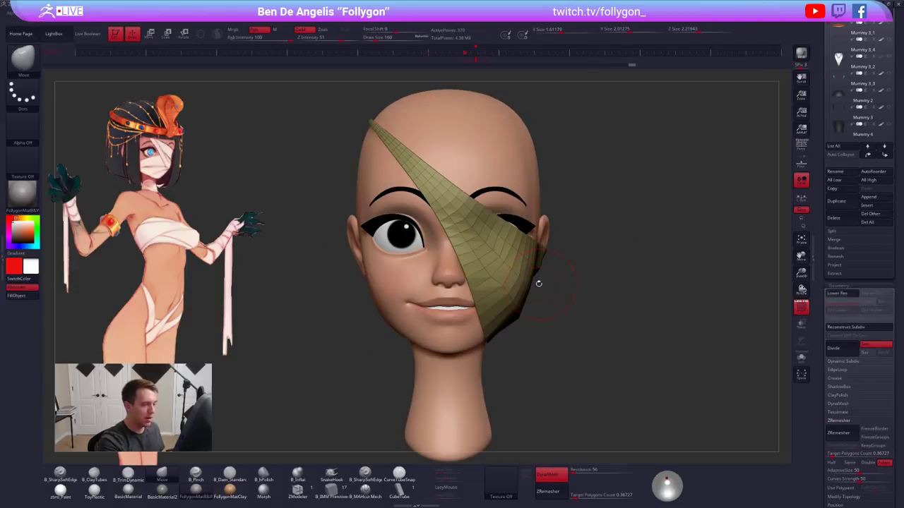
Examine the wrap with smoothed subdivision and no wireframe from the front and side, then return to the low-resolution display
key(d)
mouse_move(548, 307)
right_down()
mouse_move(475, 317)
mouse_move(502, 309)
mouse_move(597, 346)
mouse_move(562, 323)
right_up()
key(shift+d)
key(shift+f)
key(space)
drag(563, 322, 567, 323)
key(d)
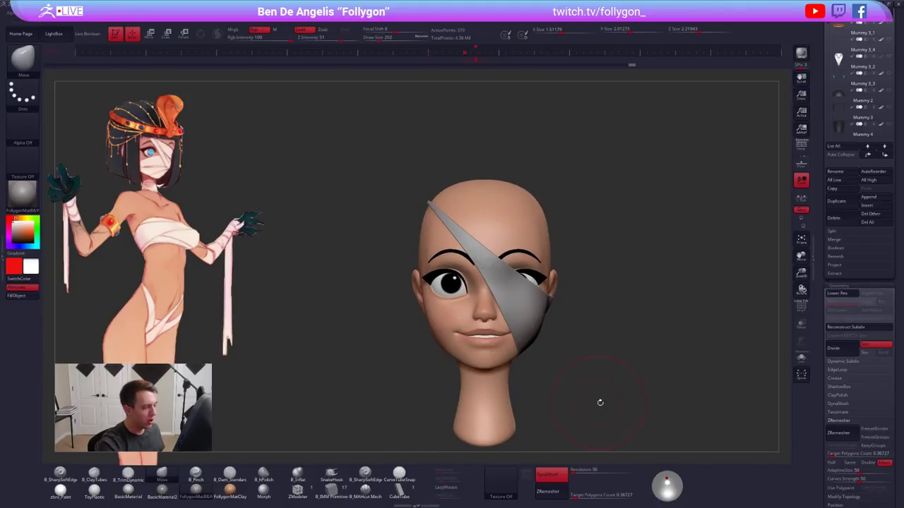
mouse_move(601, 402)
right_down()
mouse_move(635, 406)
mouse_move(604, 402)
right_up()
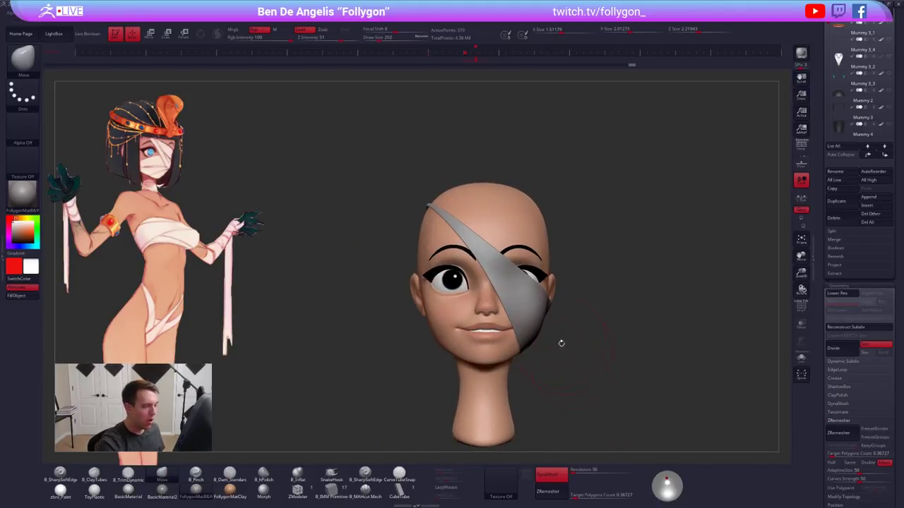
right_drag(461, 305, 502, 291)
mouse_move(502, 291)
ctrl+right_down()
mouse_move(511, 299)
mouse_move(501, 286)
ctrl+right_up()
key(shift+d)
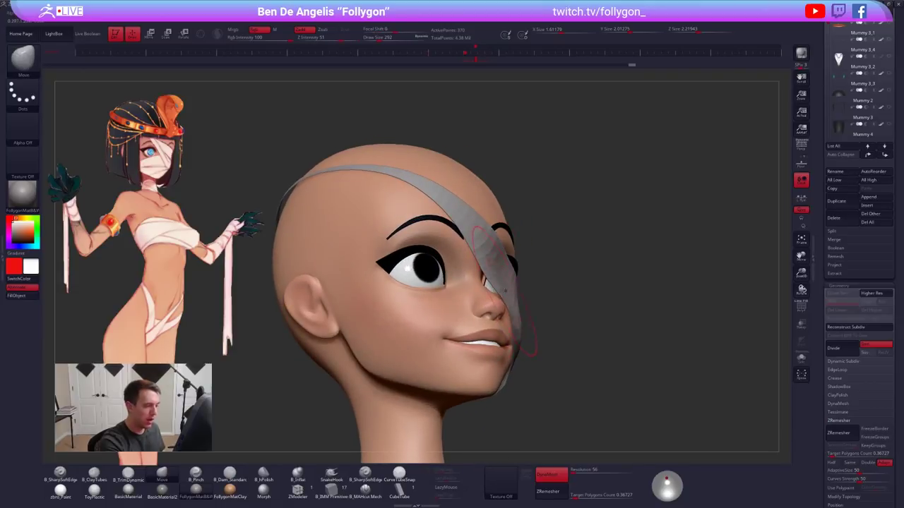
Reshape the wrap across the nose bridge and cheek with the Move brush at a draw size of about 203
key(space)
drag(501, 286, 498, 286)
right_drag(555, 305, 478, 302)
key(space)
drag(478, 301, 467, 302)
mouse_move(468, 302)
right_down()
mouse_move(460, 311)
mouse_move(484, 304)
right_up()
key(space)
drag(484, 304, 488, 304)
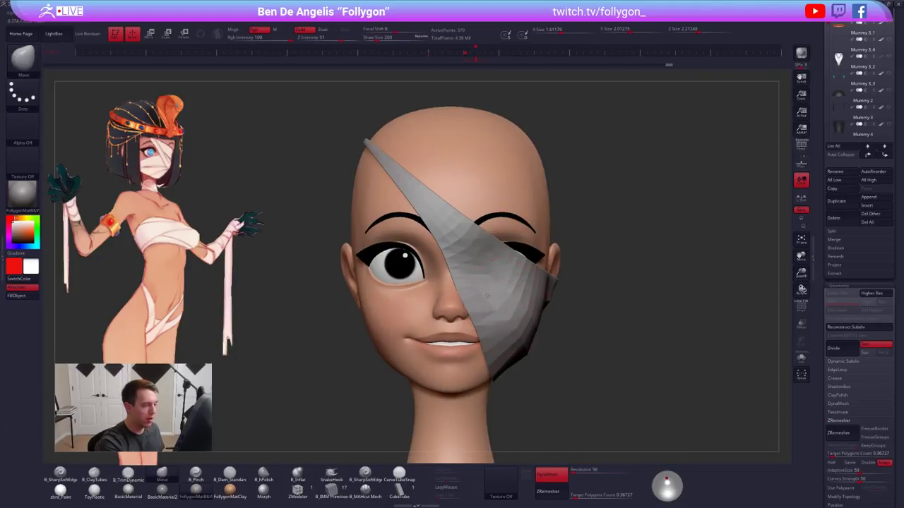
ctrl+right_drag(488, 296, 461, 251)
drag(459, 256, 465, 266)
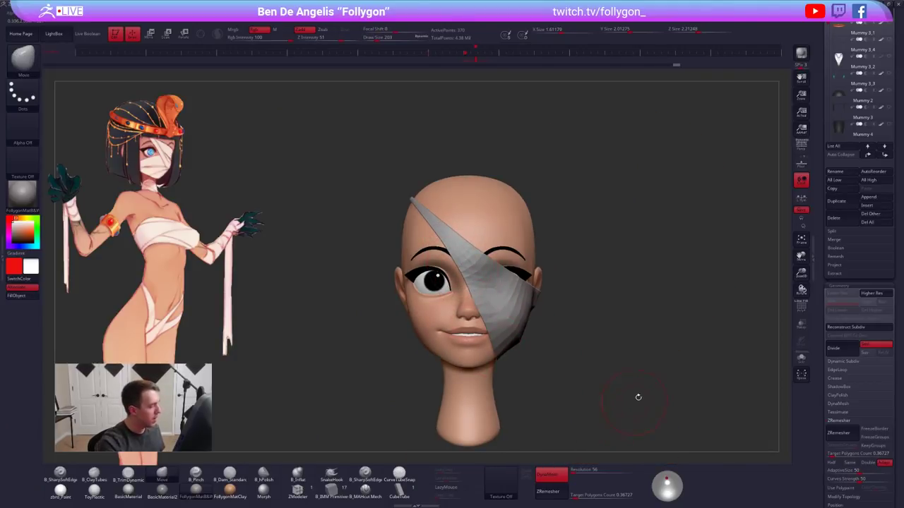
alt+right_drag(638, 396, 655, 392)
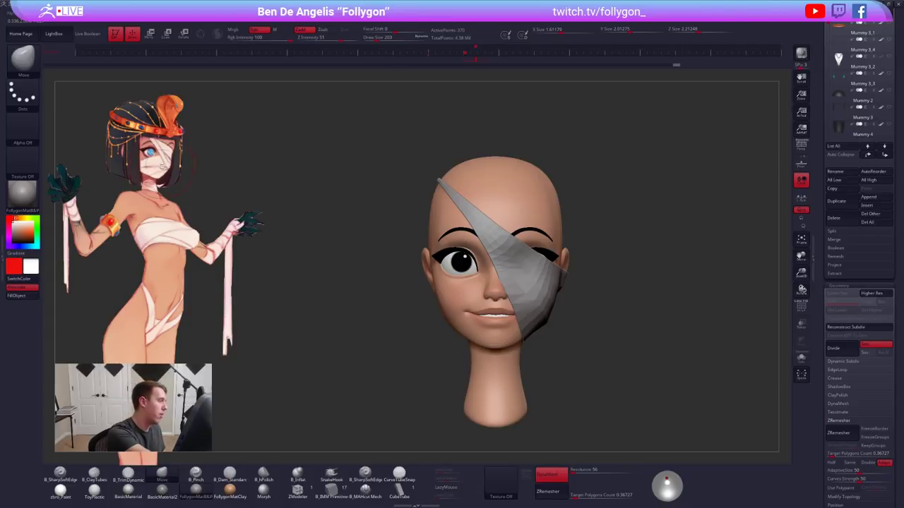
Refine the wrap's front beside the nose with the Move brush at draw size 170
key(s)
drag(625, 296, 613, 296)
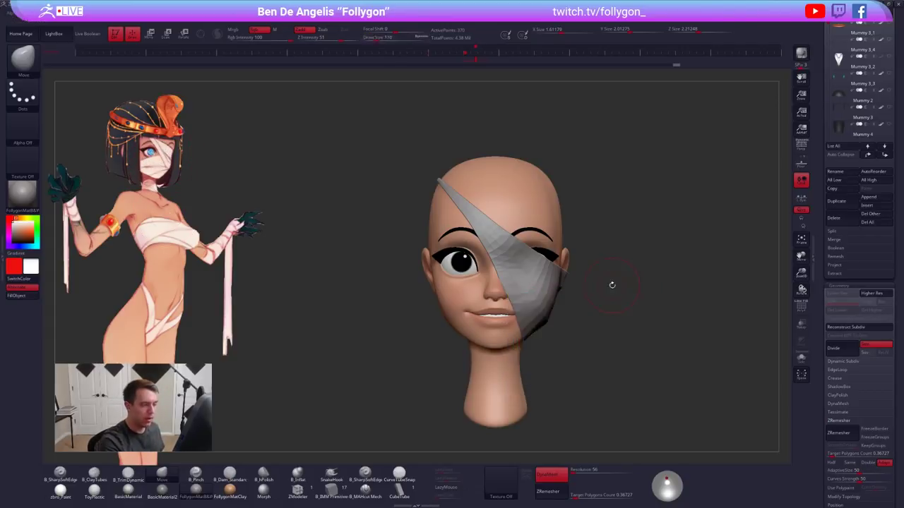
drag(503, 285, 499, 285)
mouse_move(487, 291)
right_down()
mouse_move(583, 294)
mouse_move(466, 295)
right_up()
alt+right_drag(613, 282, 606, 310)
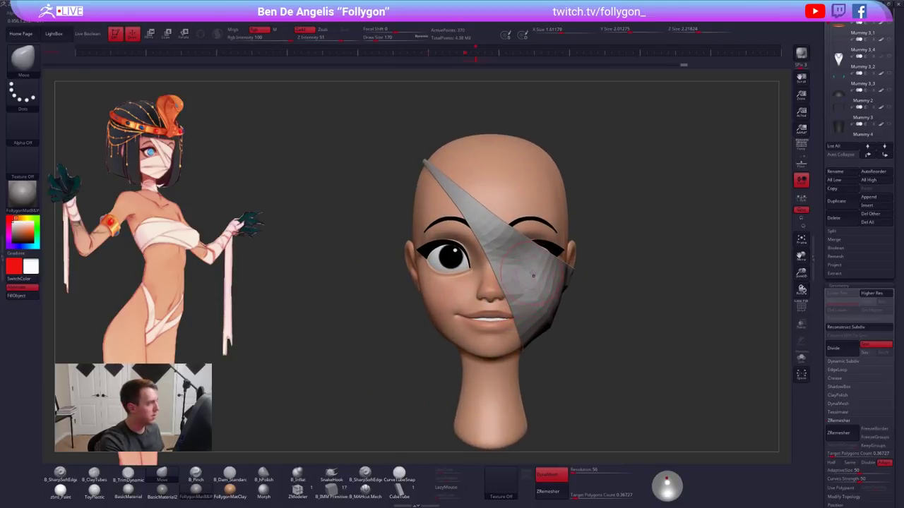
Raise the wrap's upper edge over the covered eye and toward the ear with the Move brush enlarged to draw size 252
key(bracketright)
key(bracketright)
key(bracketright)
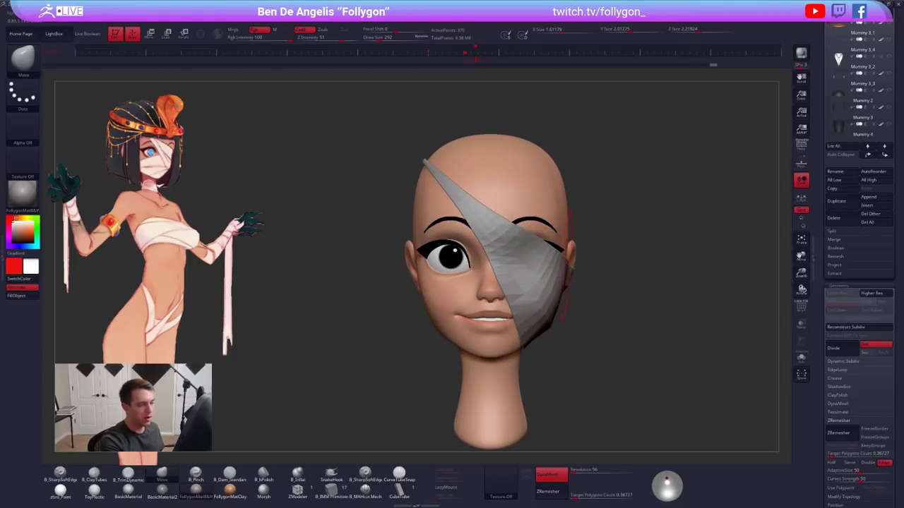
right_drag(573, 267, 526, 268)
drag(563, 247, 562, 259)
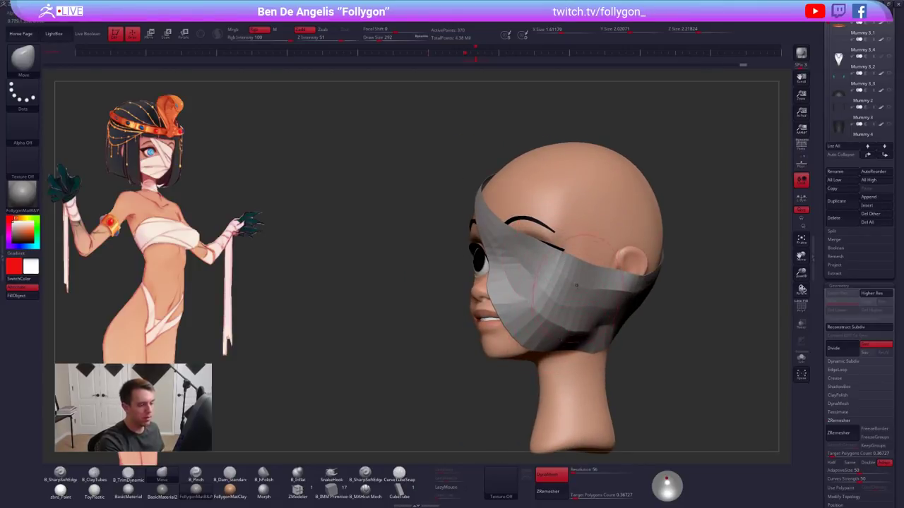
right_drag(576, 284, 605, 265)
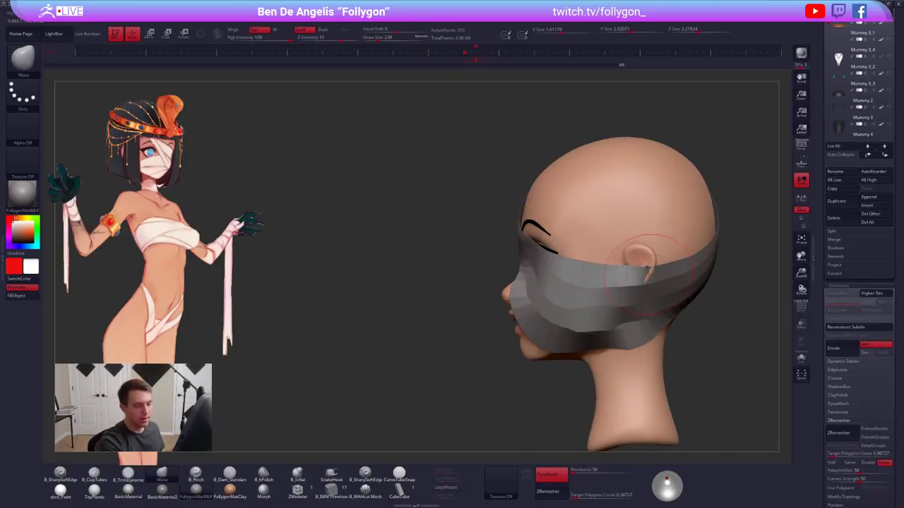
right_drag(646, 266, 577, 265)
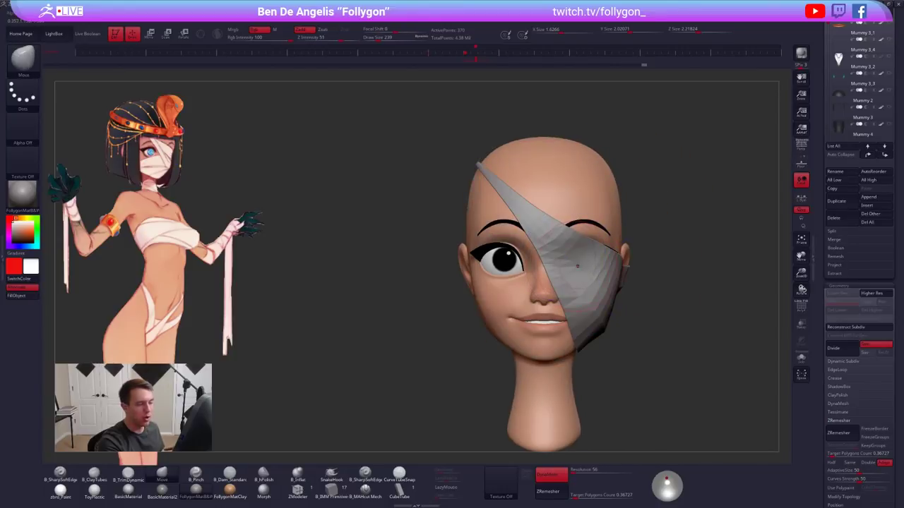
alt+right_drag(544, 292, 498, 293)
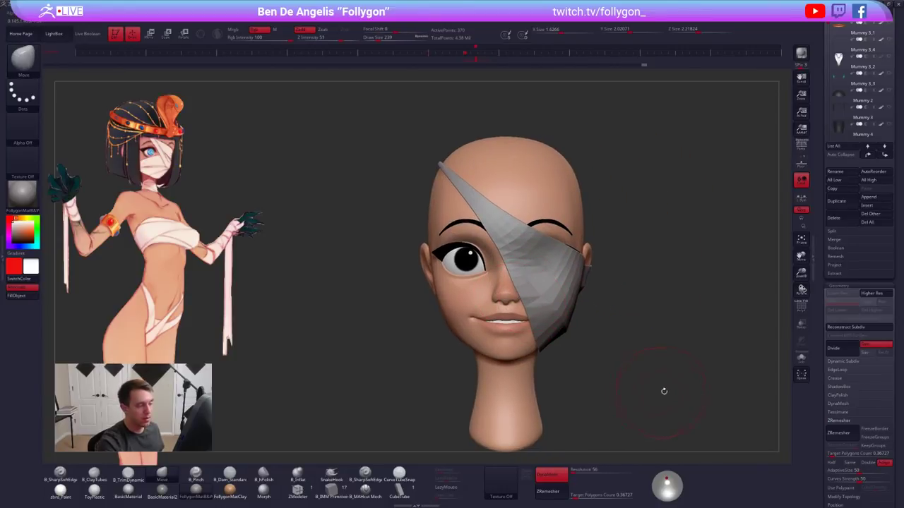
Group the wrap into a single polygroup and reduce the Move brush's draw size to 104
ctrl+right_drag(663, 391, 656, 417)
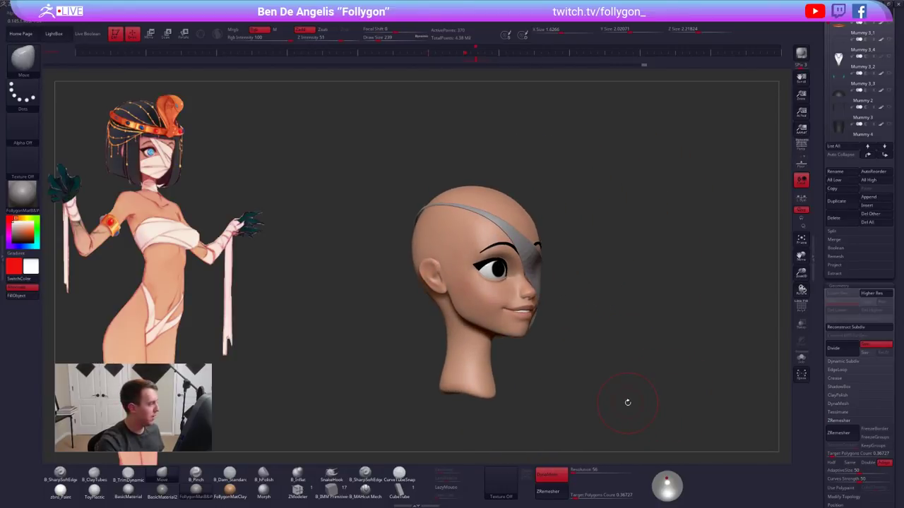
mouse_move(613, 397)
shift+right_down()
mouse_move(617, 414)
mouse_move(609, 387)
mouse_move(570, 372)
shift+right_up()
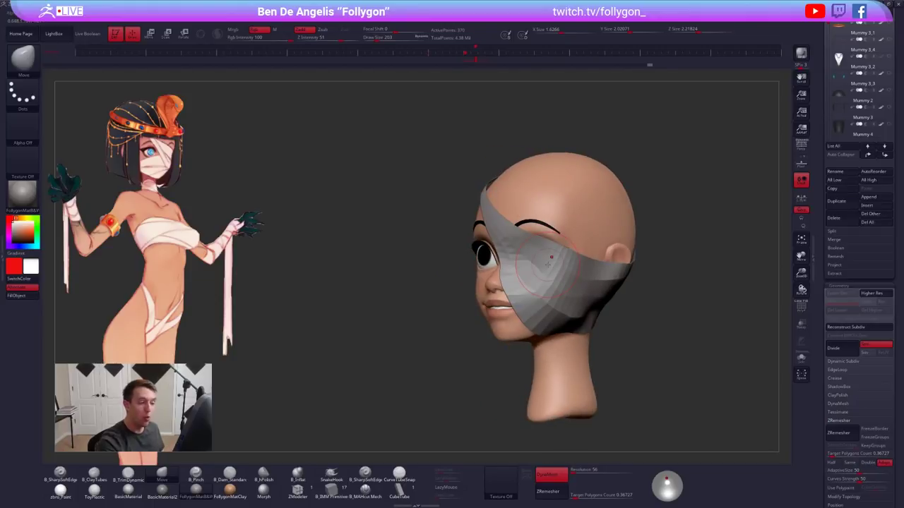
mouse_move(572, 282)
right_down()
mouse_move(557, 235)
mouse_move(653, 247)
right_up()
key(shift+f)
key(ctrl+w)
key(shift+f)
right_drag(635, 310, 560, 344)
key(space)
drag(603, 306, 594, 307)
alt+right_drag(593, 308, 560, 306)
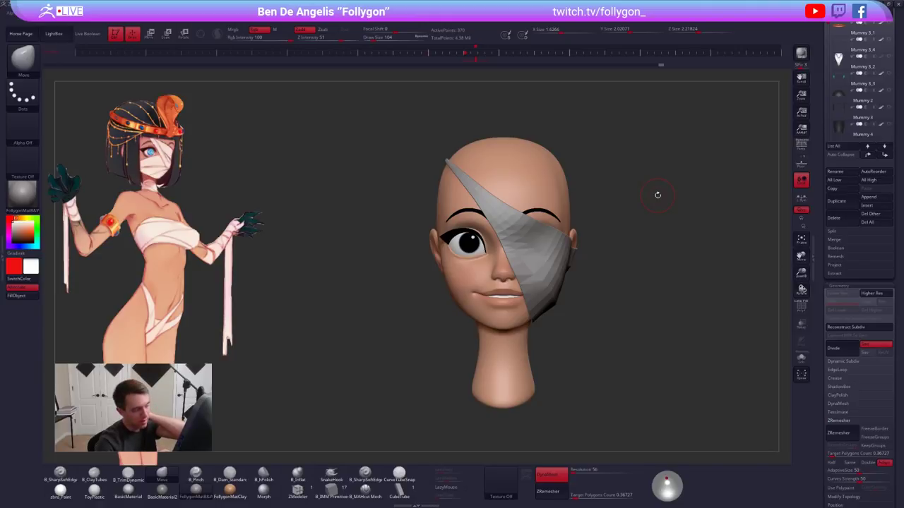
Isolate the orange headband subtool and frame it with its polygon wireframe shown
key(shift+f)
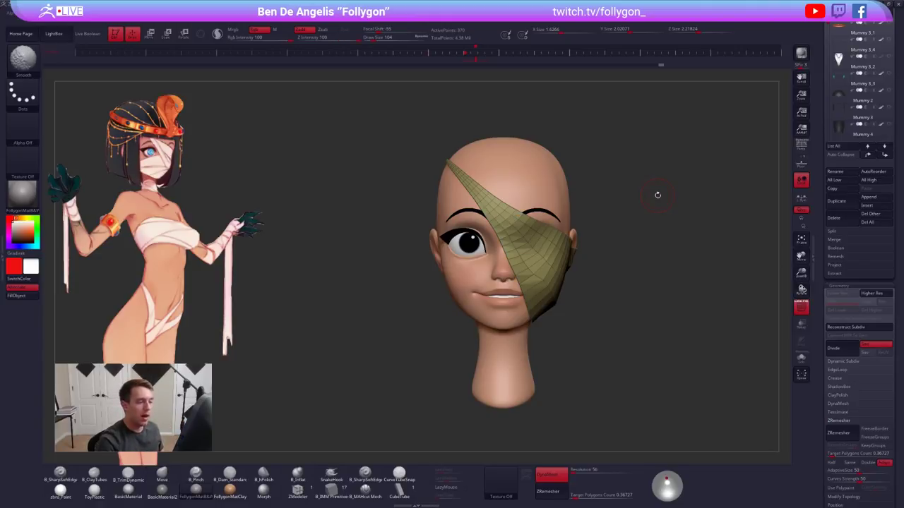
key(alt+s)
scroll(833, 199, up, 5)
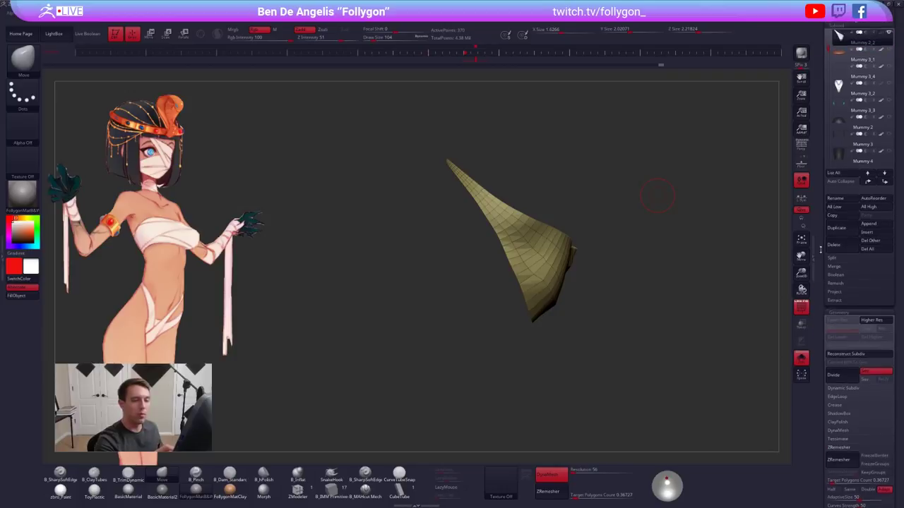
drag(832, 196, 832, 190)
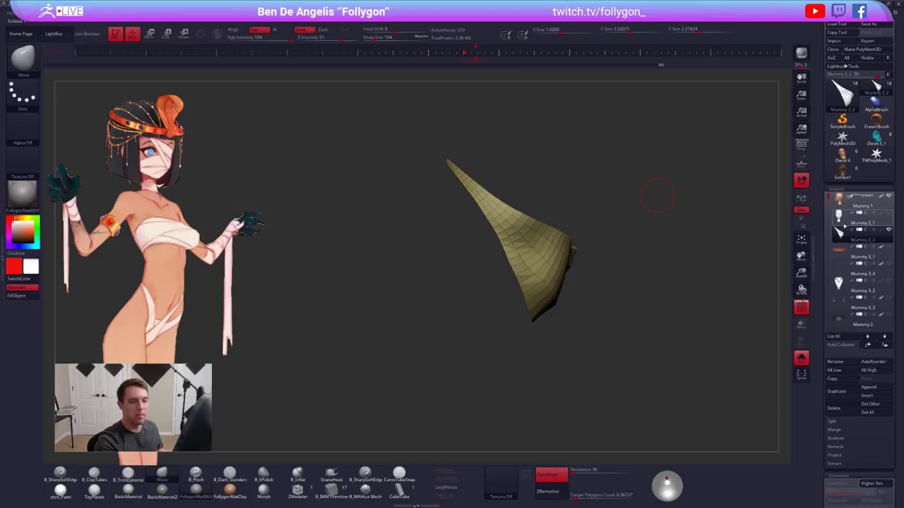
click(843, 221)
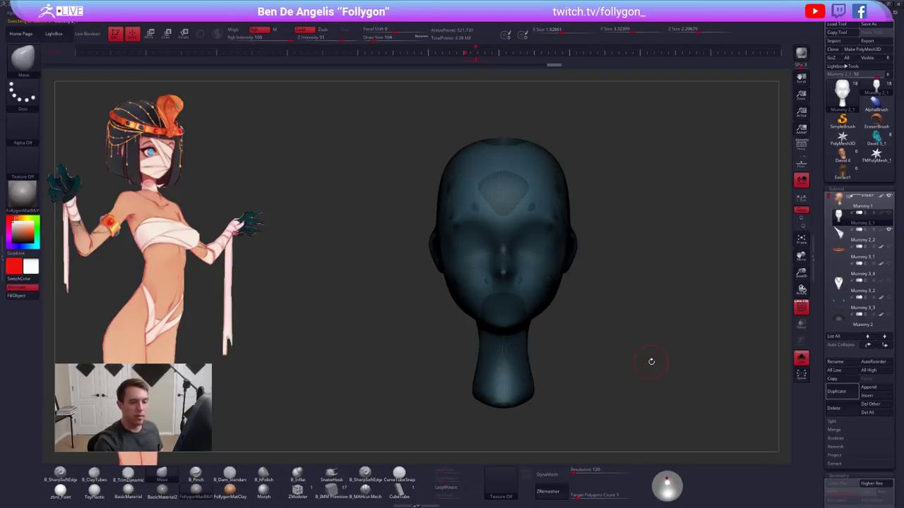
click(824, 253)
key(f)
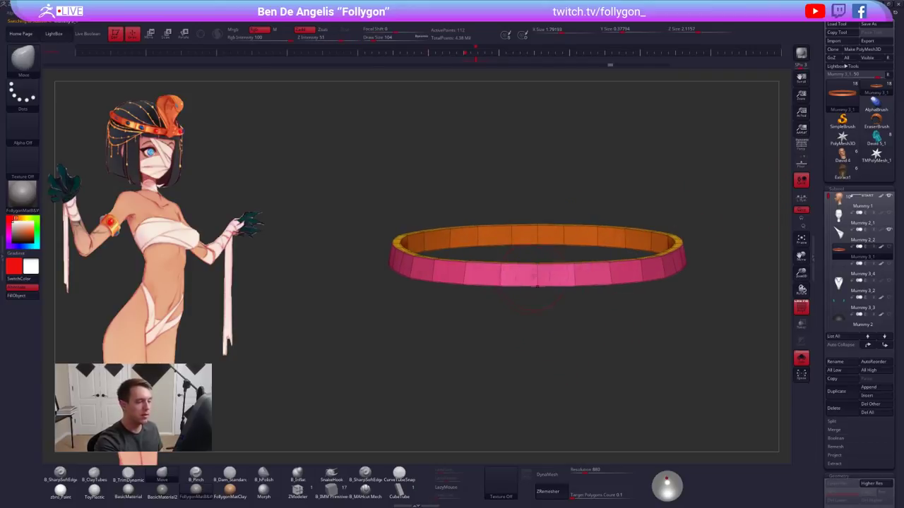
Slice a vertical edge loop through the front and back of the headband with SliceCurve
ctrl+right_drag(598, 250, 542, 290)
key(ctrl+shift+space)
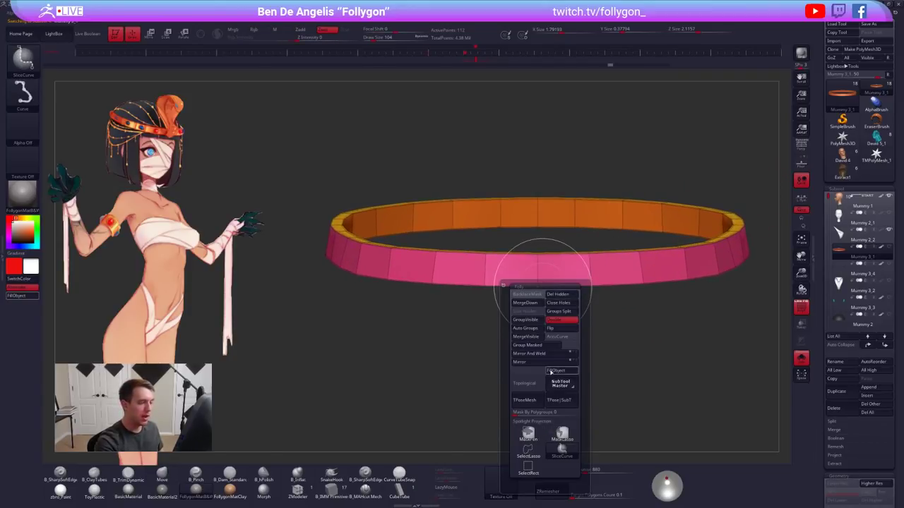
ctrl+shift+drag(516, 177, 512, 418)
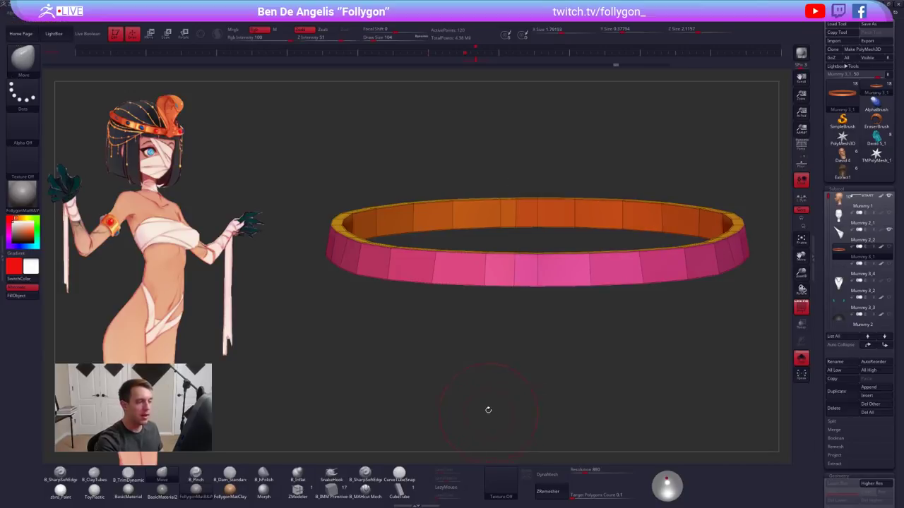
ctrl+right_drag(519, 263, 527, 325)
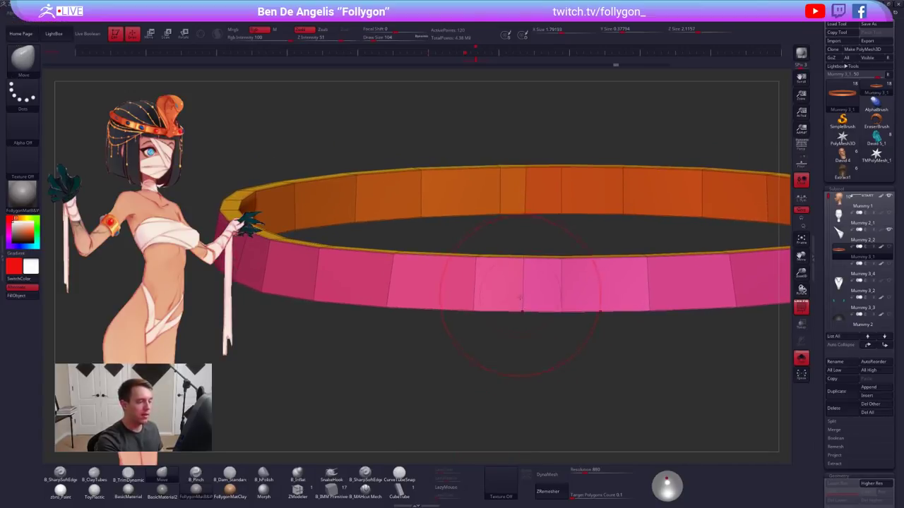
Set the ZModeler edge action to Bevel and bevel the sliced edges on the headband's front and back
click(297, 489)
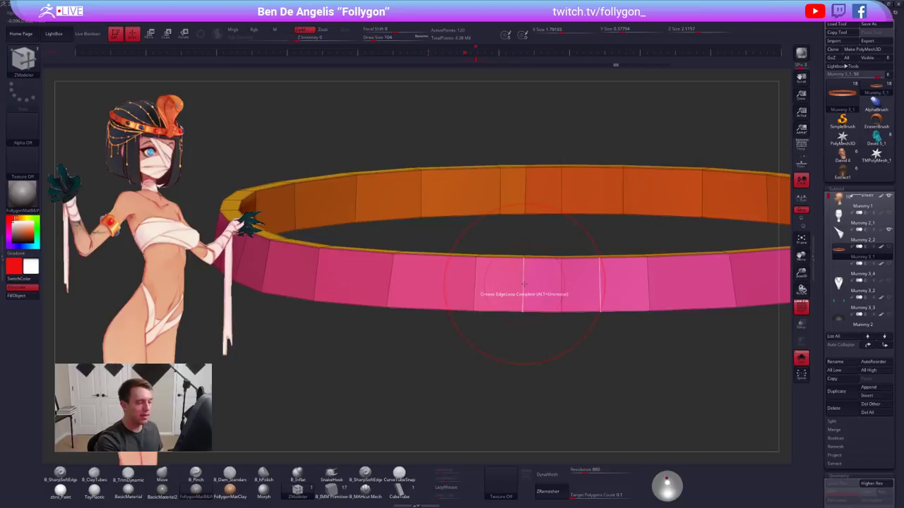
key(space)
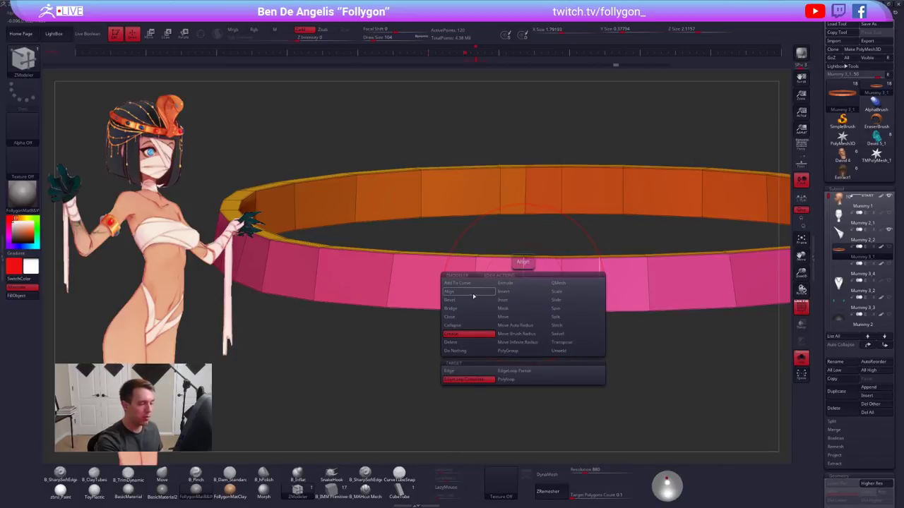
click(470, 301)
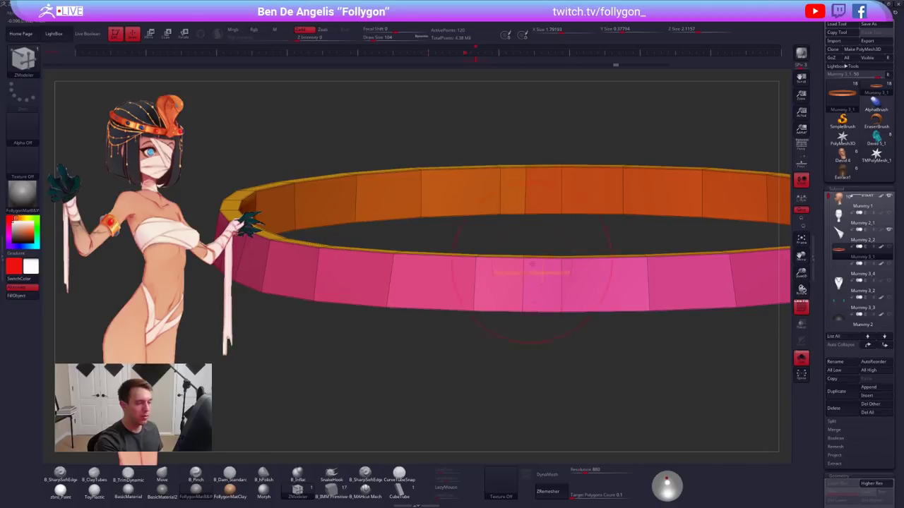
drag(524, 272, 526, 305)
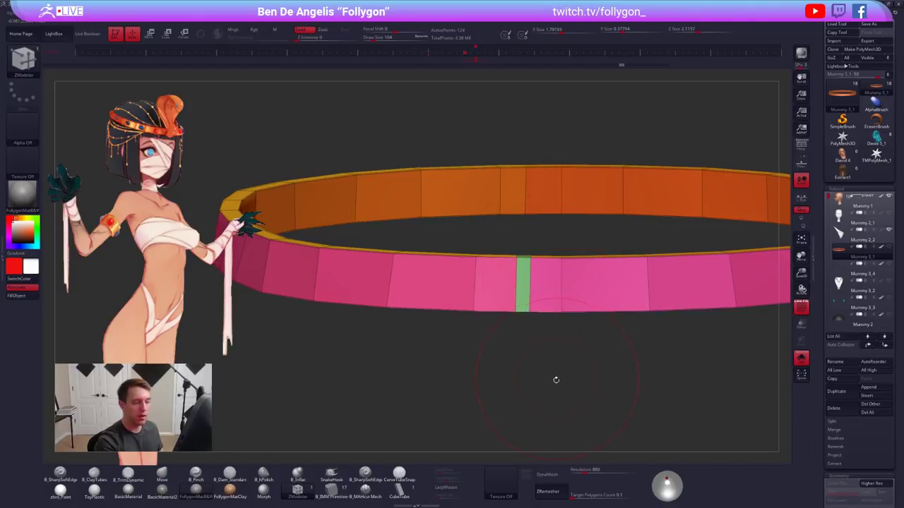
click(523, 198)
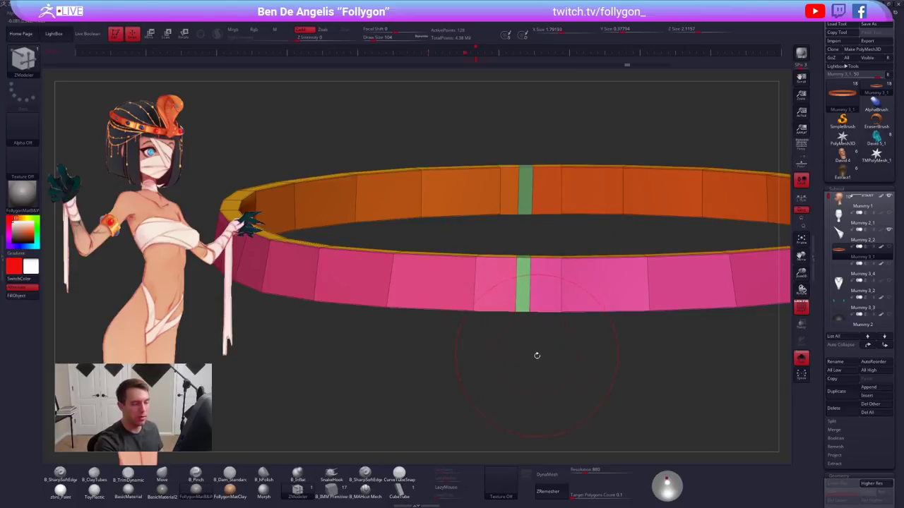
Bevel further vertical edges along the headband's front and back with ZModeler
click(648, 282)
click(620, 191)
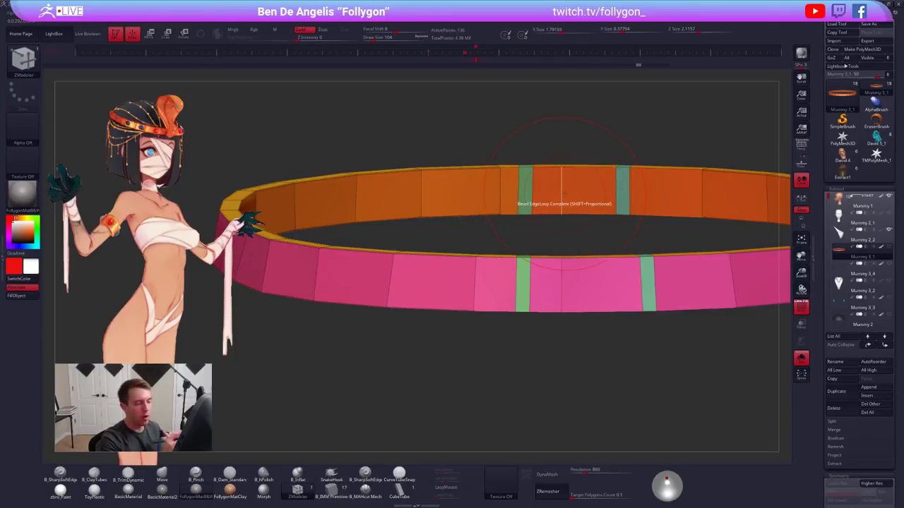
click(732, 280)
drag(735, 276, 734, 301)
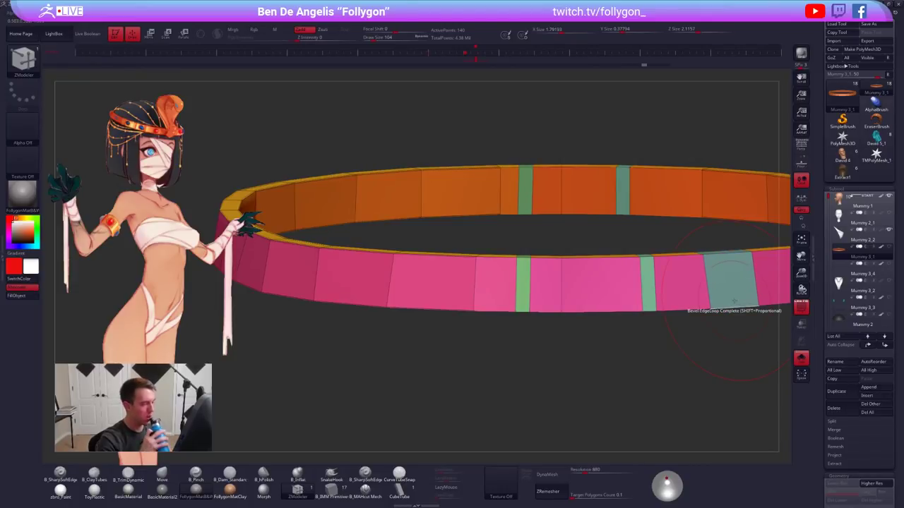
Undo all the bevels and the slice on the headband
key(ctrl+z)
key(ctrl+z)
key(ctrl+z)
key(ctrl+z)
key(ctrl+z)
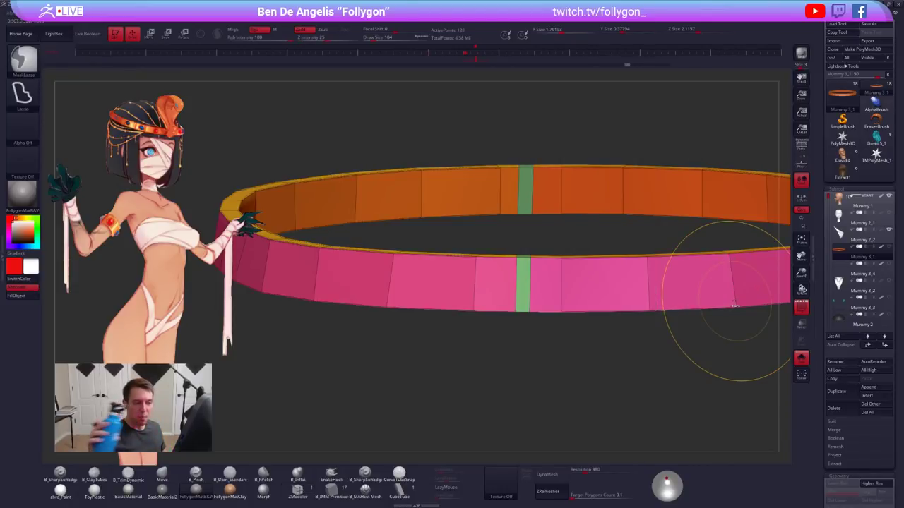
key(ctrl+z)
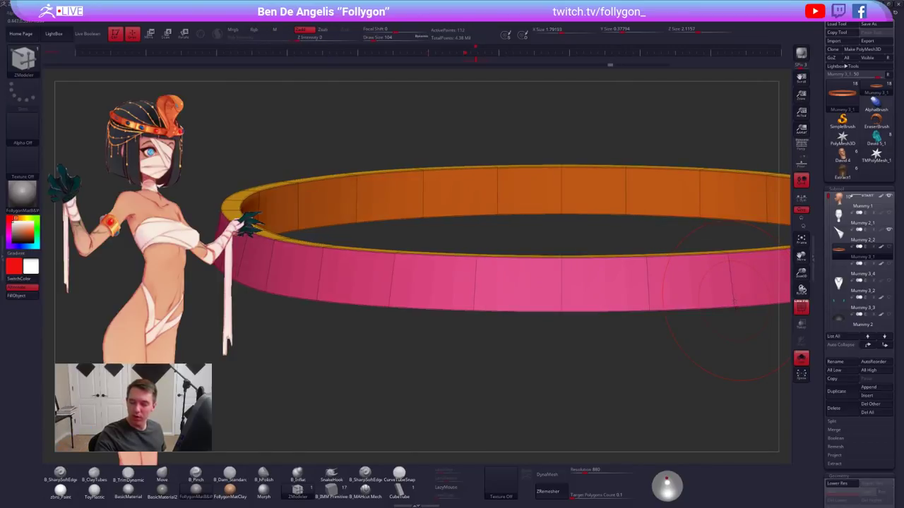
Show the full head again without wireframe, reselect the face wrap and switch back to the Move brush
alt+drag(629, 348, 667, 314)
key(shift+f)
alt+drag(656, 364, 551, 352)
key(alt+s)
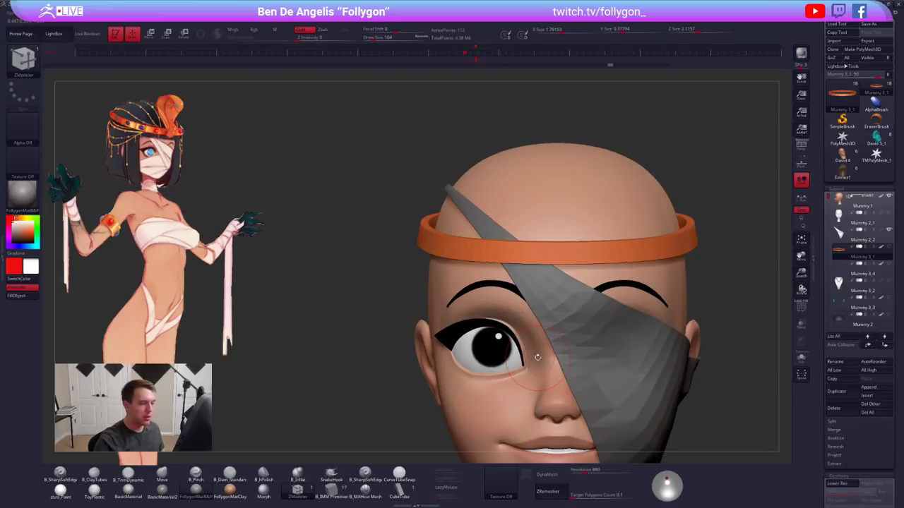
alt+drag(564, 322, 540, 229)
click(863, 241)
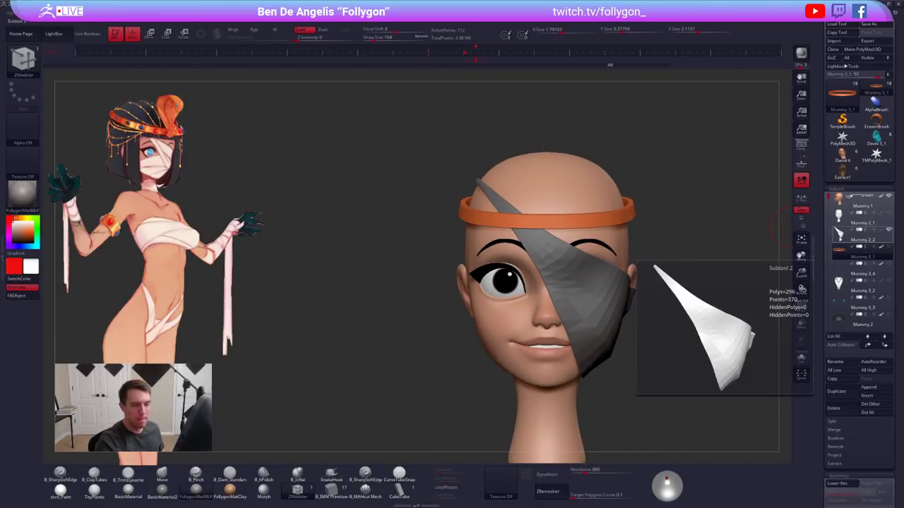
click(839, 238)
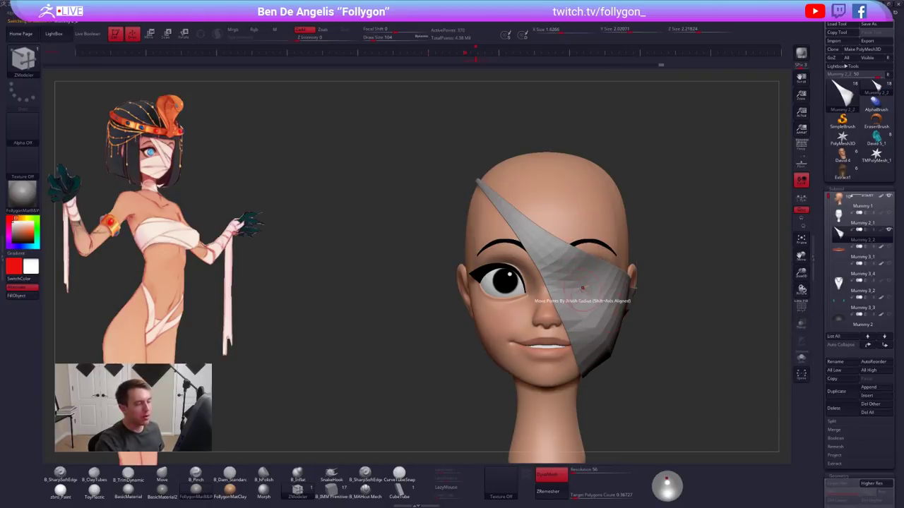
key(b)
key(m)
key(v)
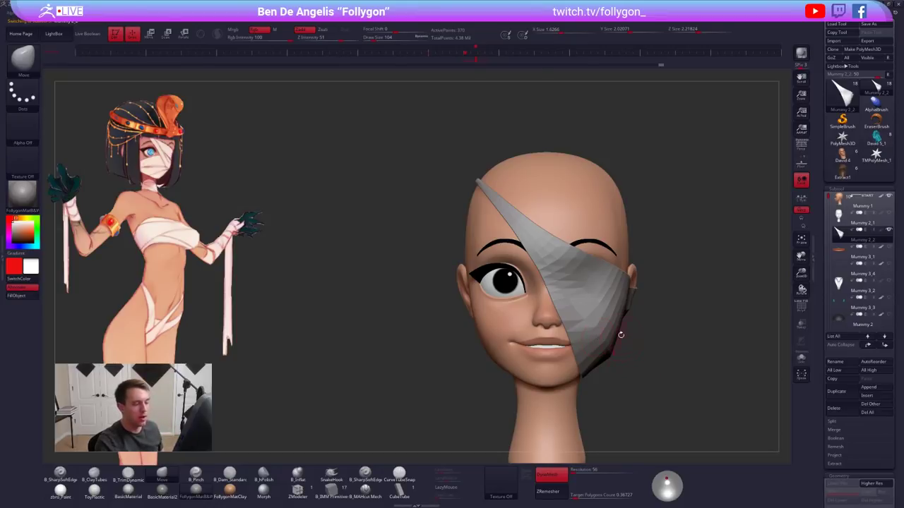
alt+drag(629, 351, 607, 321)
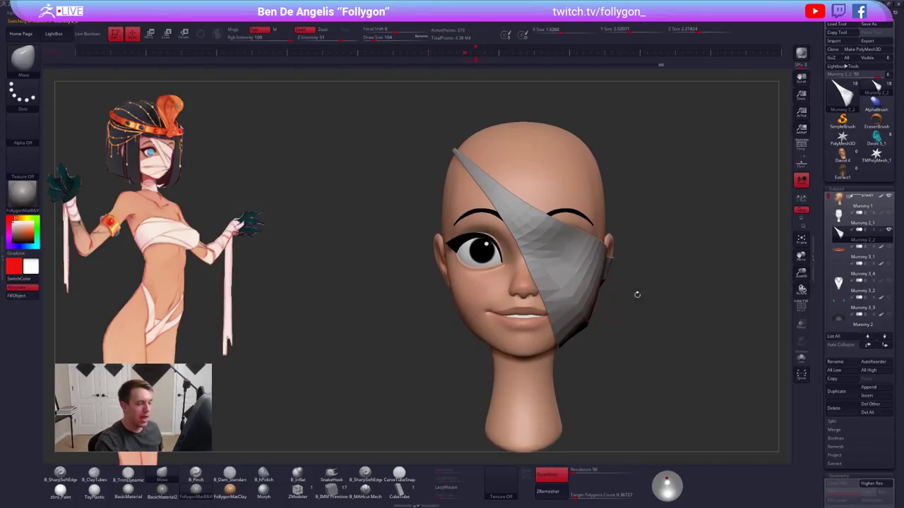
Show the headdress, hair and jeweled headband around the head and check the face wrap against them
click(801, 290)
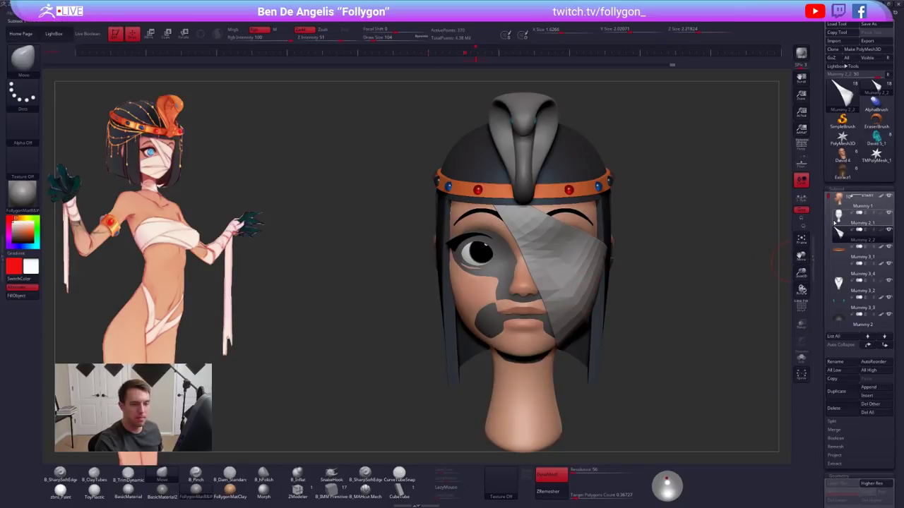
click(840, 218)
click(839, 234)
ctrl+right_drag(581, 304, 487, 279)
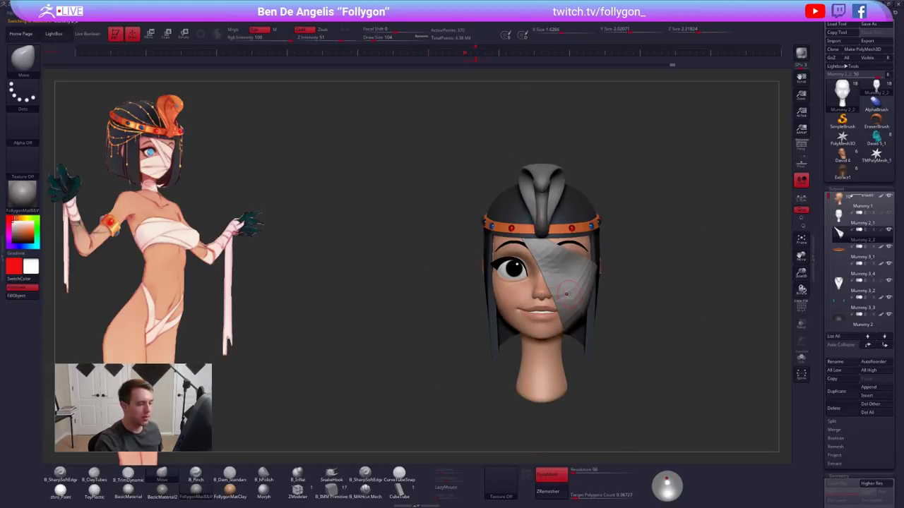
ctrl+right_drag(576, 272, 576, 301)
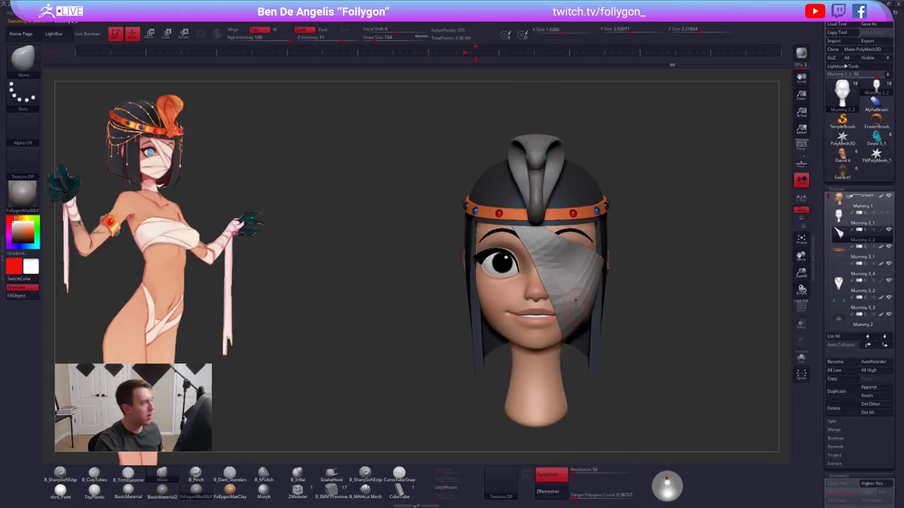
Choose the CurveTubeSnap brush and isolate the smooth featureless head copy, Mummy 2_1, in a three-quarter view
click(851, 219)
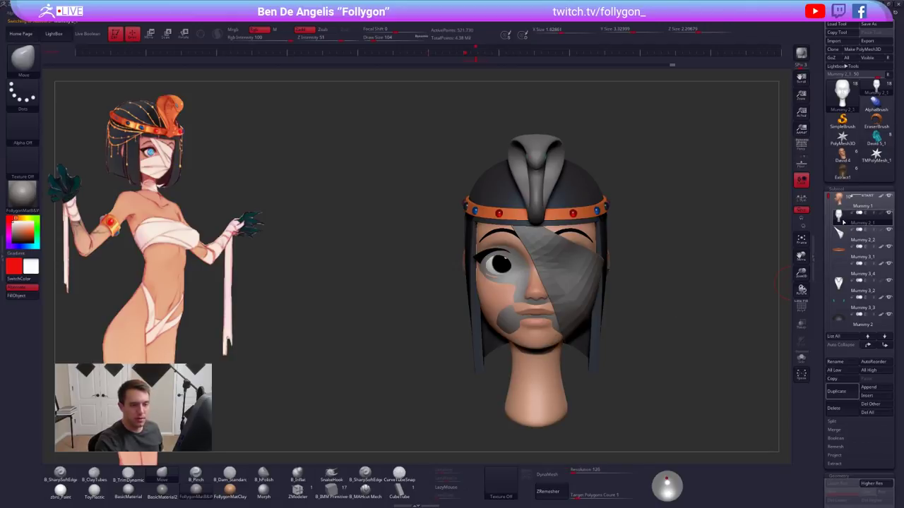
click(399, 473)
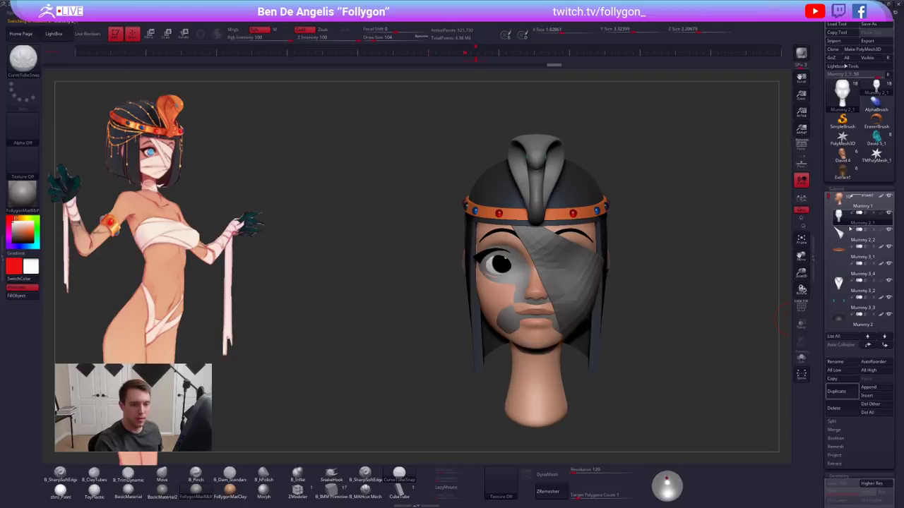
shift+click(889, 213)
click(833, 207)
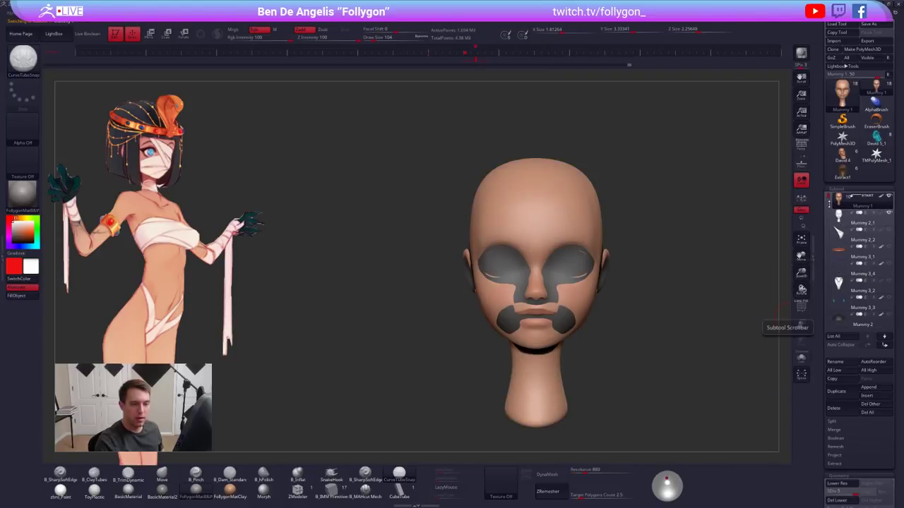
scroll(837, 268, down, 3)
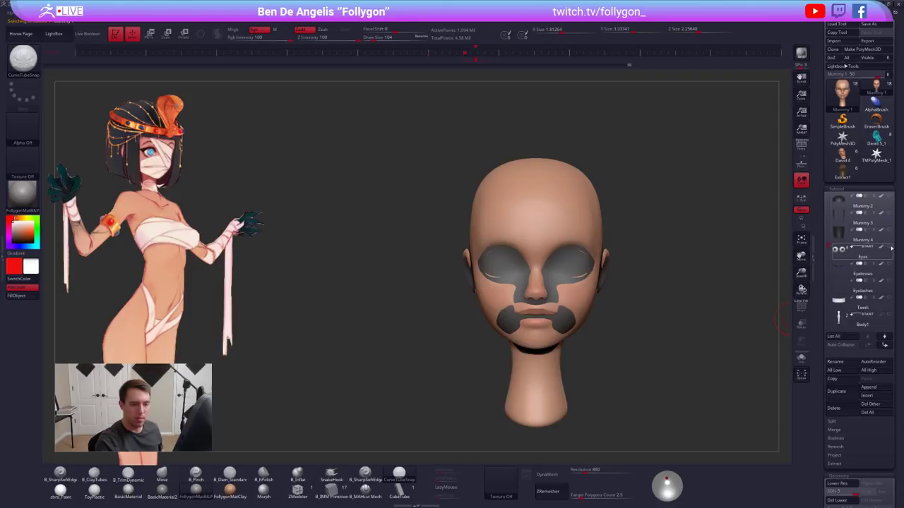
click(839, 248)
drag(610, 276, 554, 295)
click(828, 203)
click(843, 219)
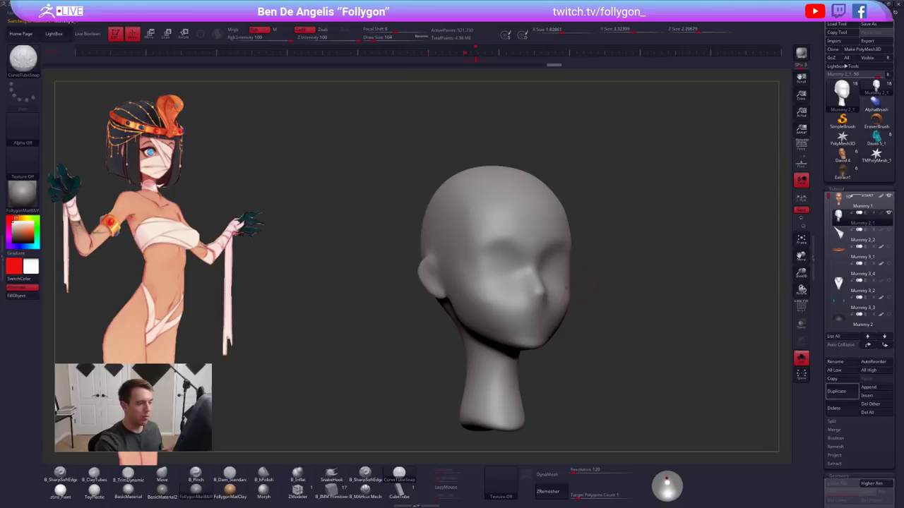
Try a CurveTubeSnap strip across the lower cheek at draw size 64 and undo it
ctrl+right_drag(495, 312, 499, 362)
key(space)
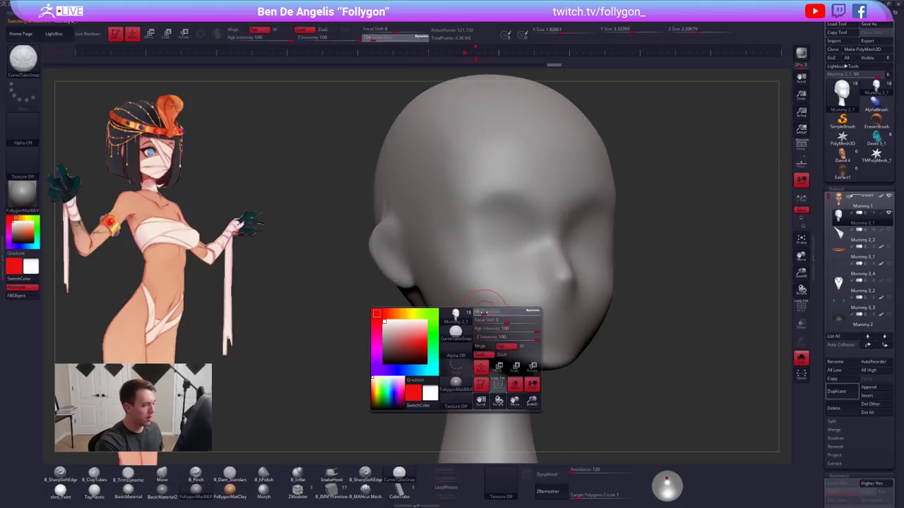
drag(484, 313, 537, 294)
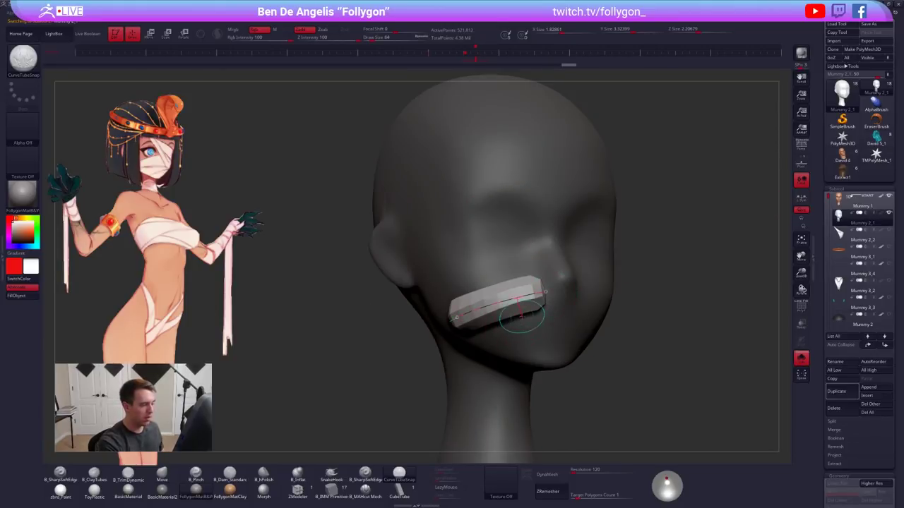
click(398, 476)
key(ctrl+z)
Draw a CubeTube strip from below the nose to the jaw on the head copy and set its Z Intensity to 27
click(398, 479)
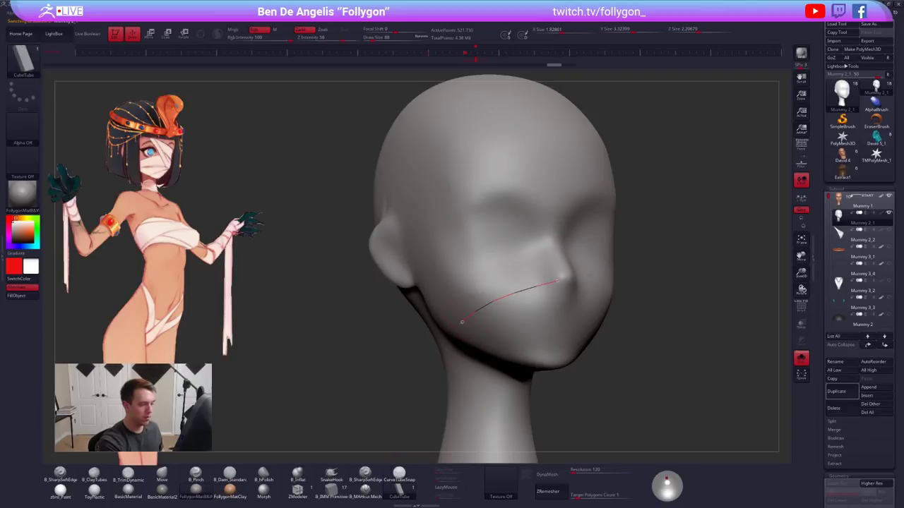
drag(462, 322, 460, 323)
right_drag(466, 166, 416, 144)
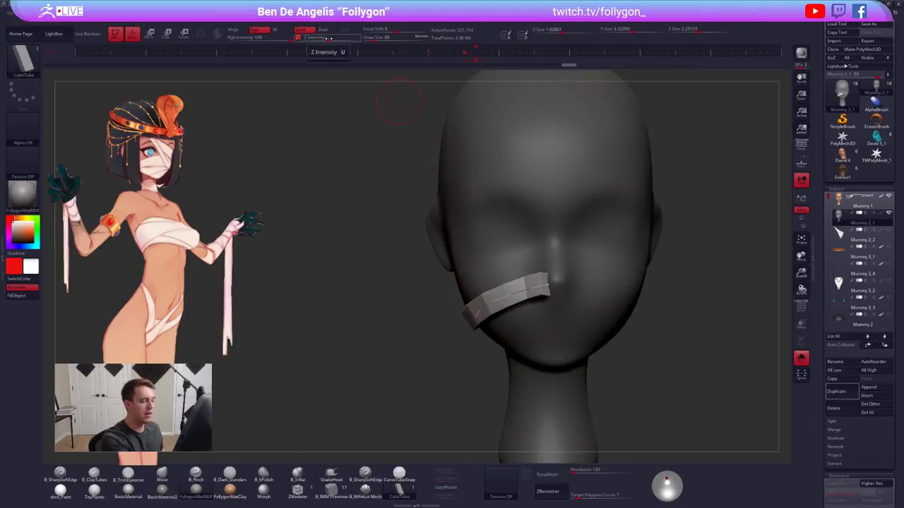
click(521, 293)
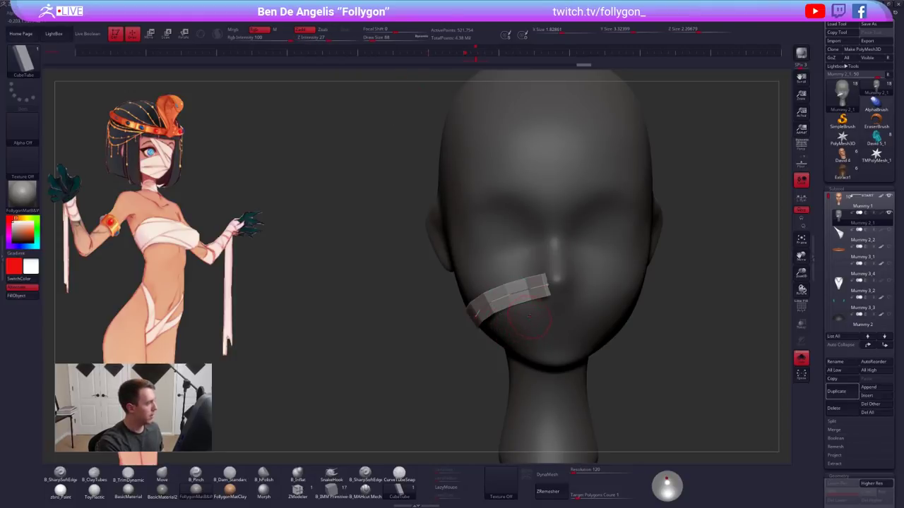
Widen the CubeTube strip across the lower cheek with a draw size of 181, and rebuild it at a smaller draw size
key(space)
drag(544, 316, 549, 317)
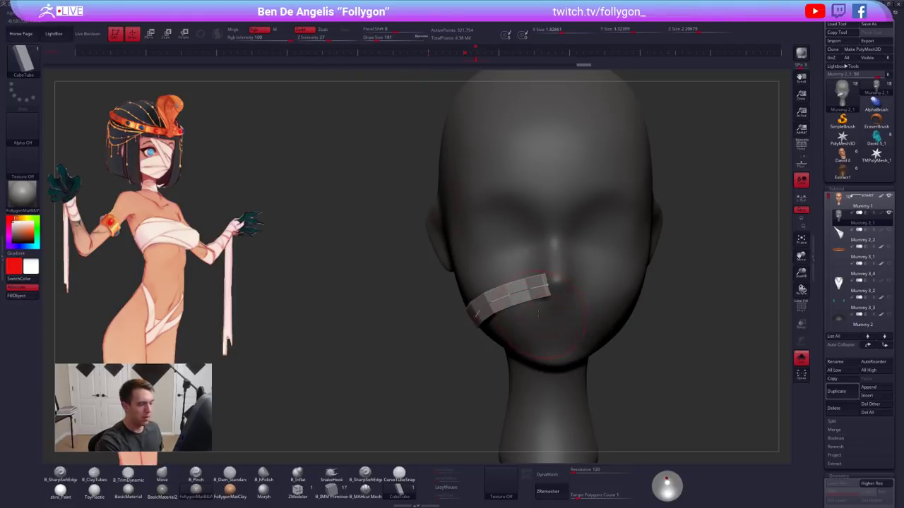
click(521, 291)
right_drag(535, 327, 550, 309)
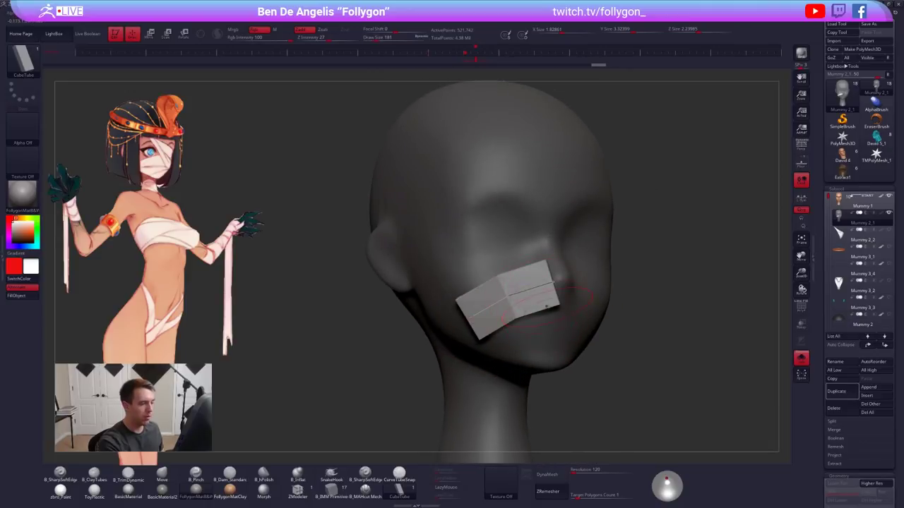
key(space)
mouse_move(571, 322)
mouse_down()
mouse_move(516, 309)
mouse_move(535, 304)
mouse_up()
click(505, 298)
key(space)
click(521, 295)
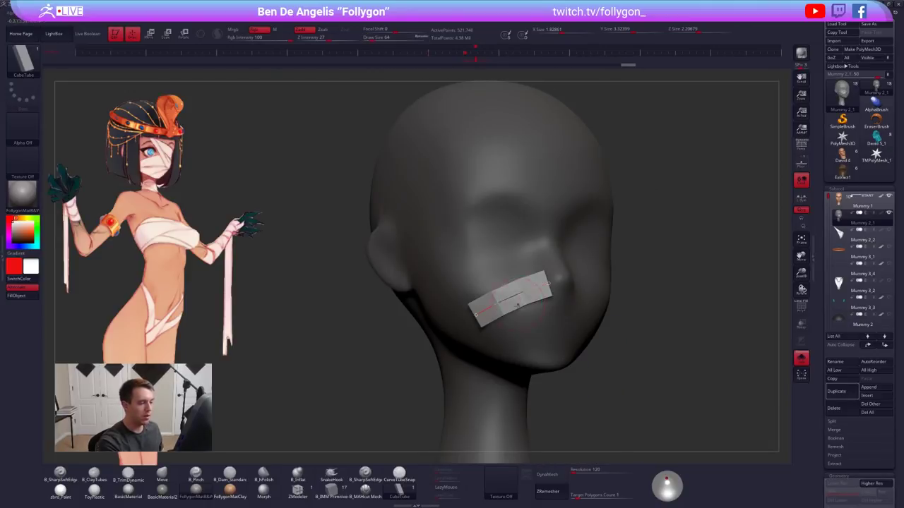
Try other draw sizes for the cheek strip, ending with a wider version at draw size 140
key(space)
drag(537, 317, 535, 319)
click(510, 308)
key(ctrl+z)
key(space)
click(511, 302)
key(ctrl+z)
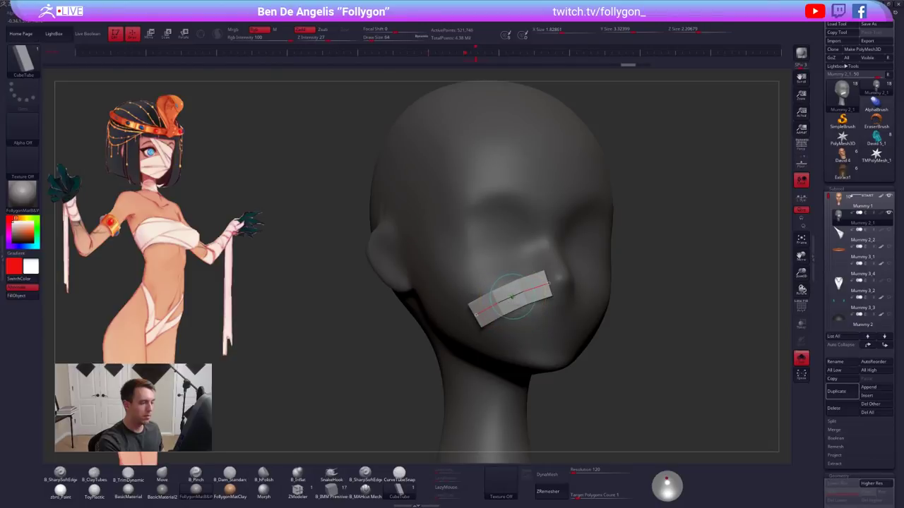
click(513, 300)
key(space)
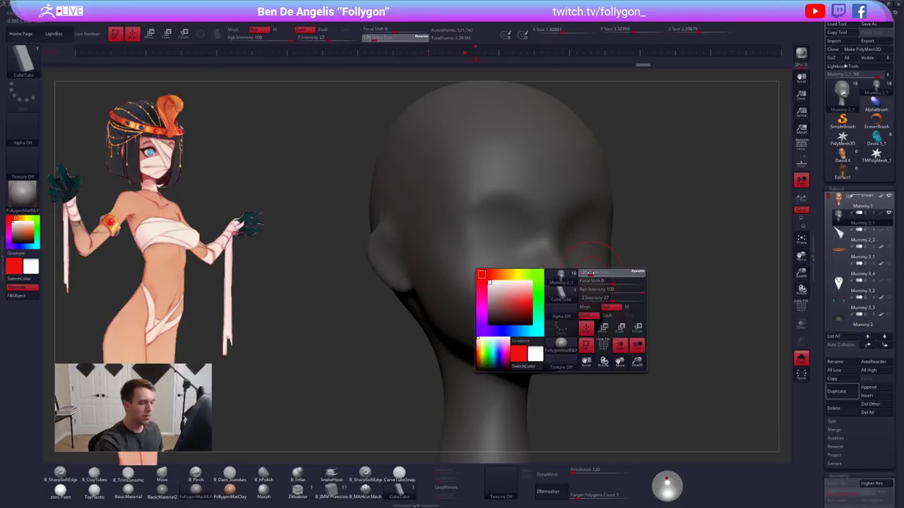
drag(589, 273, 593, 272)
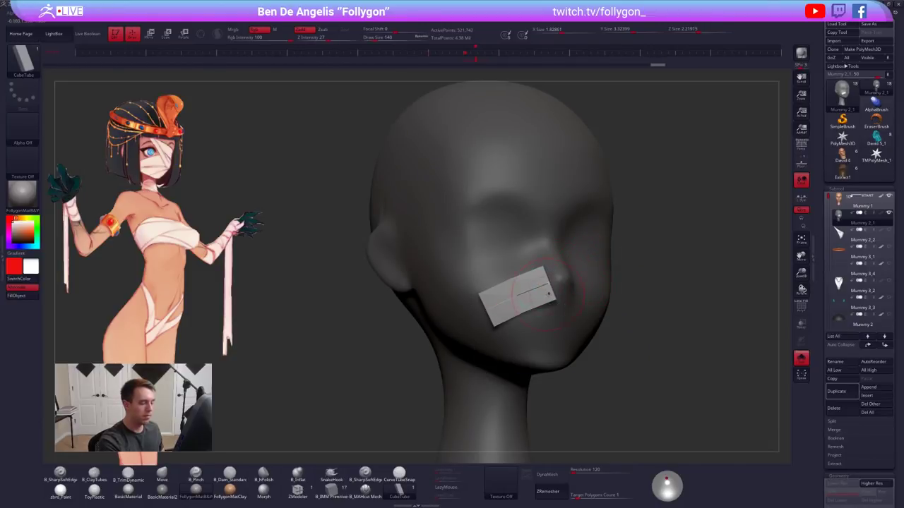
drag(570, 166, 471, 201)
Undo the cheek strip's width changes and the strip itself, leaving the head copy bare
key(ctrl+z)
key(space)
key(ctrl+z)
key(ctrl+z)
key(ctrl+z)
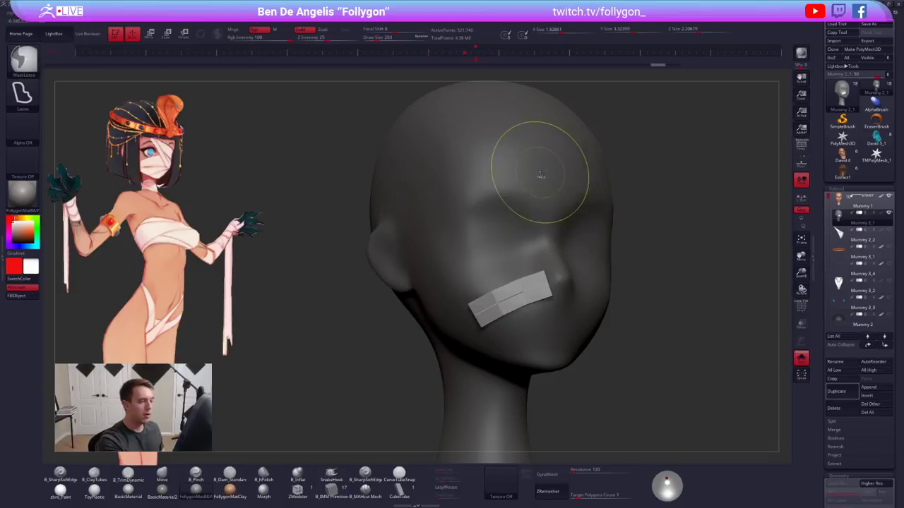
key(ctrl+z)
key(ctrl+z)
key(ctrl+z)
key(ctrl+z)
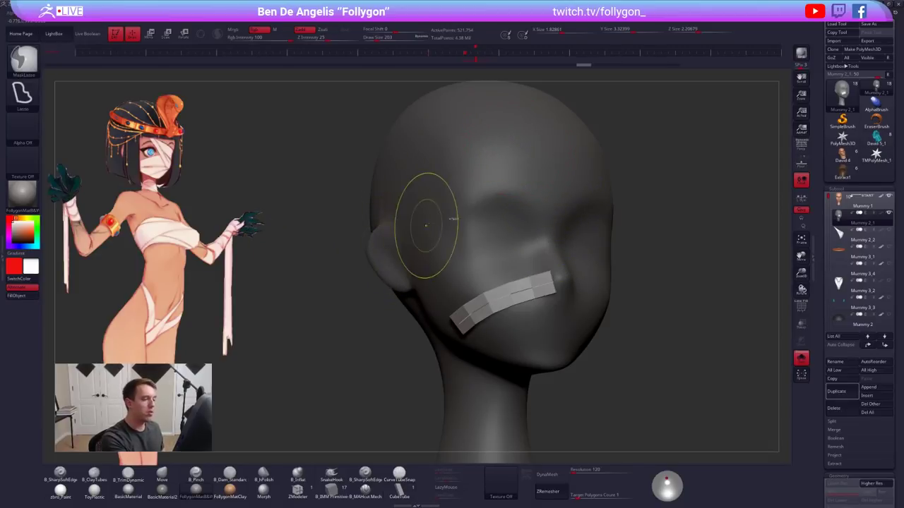
key(ctrl+shift+z)
Draw a CubeTube strip at draw size 203 from the forehead around the temple and down to the jaw
alt+right_drag(514, 210, 534, 282)
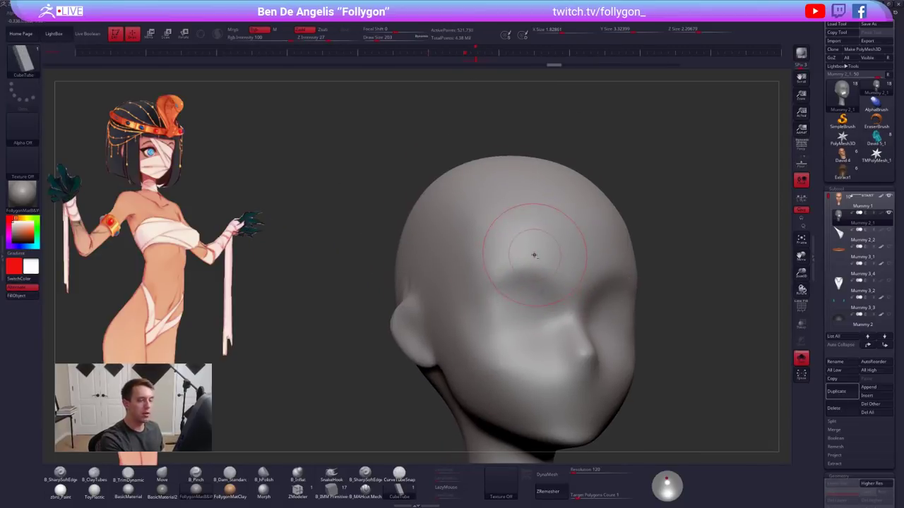
mouse_move(546, 194)
right_down()
mouse_move(546, 209)
mouse_move(557, 181)
right_up()
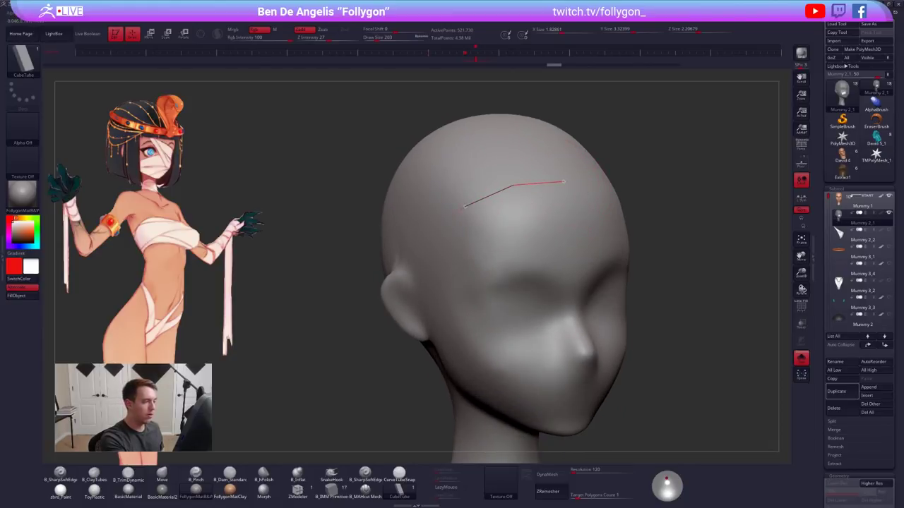
click(563, 181)
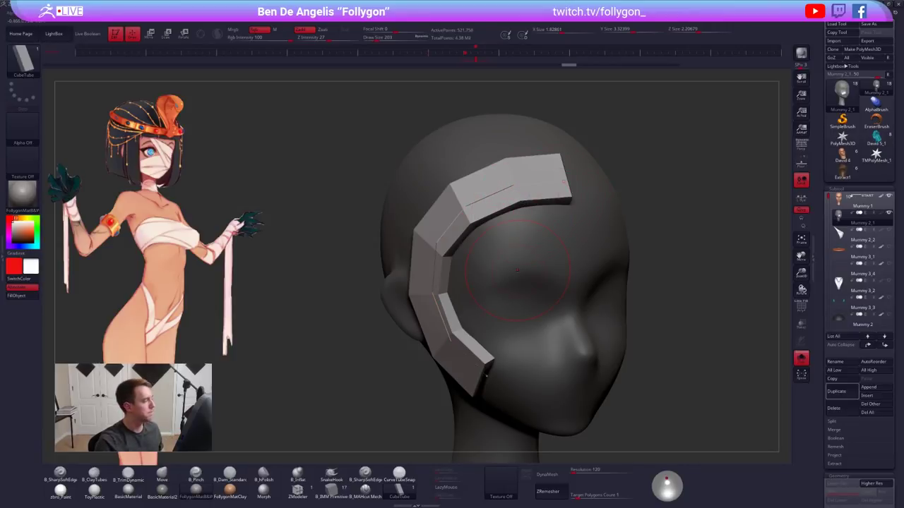
Expand the stroke's curve settings and set CurveStep to 0.25
click(2, 249)
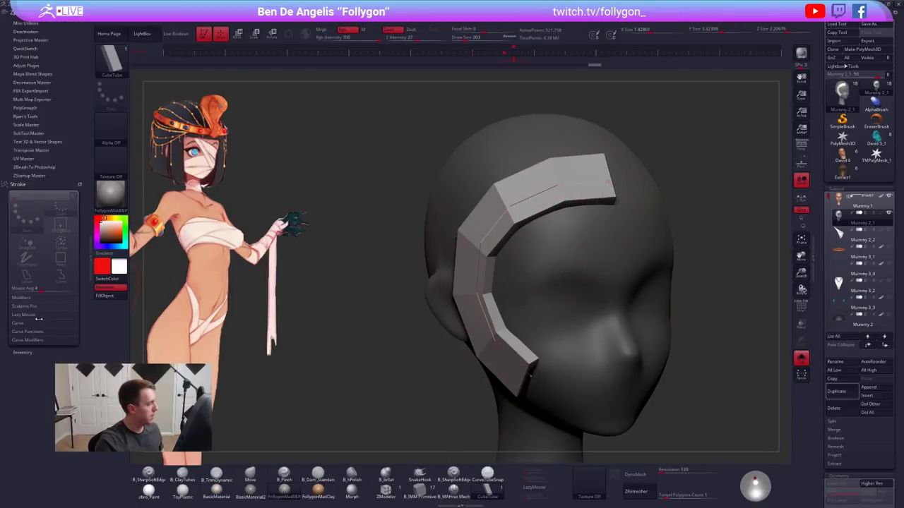
key(shift)
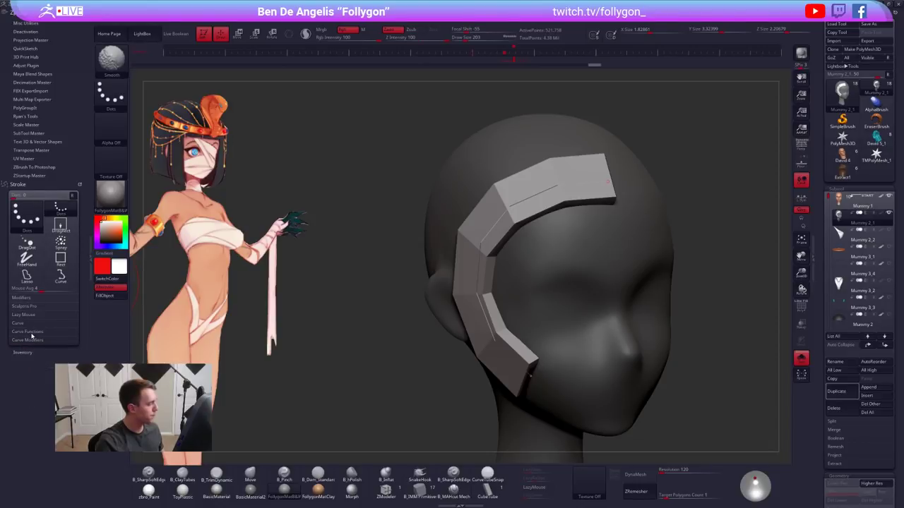
click(34, 341)
click(27, 331)
click(19, 323)
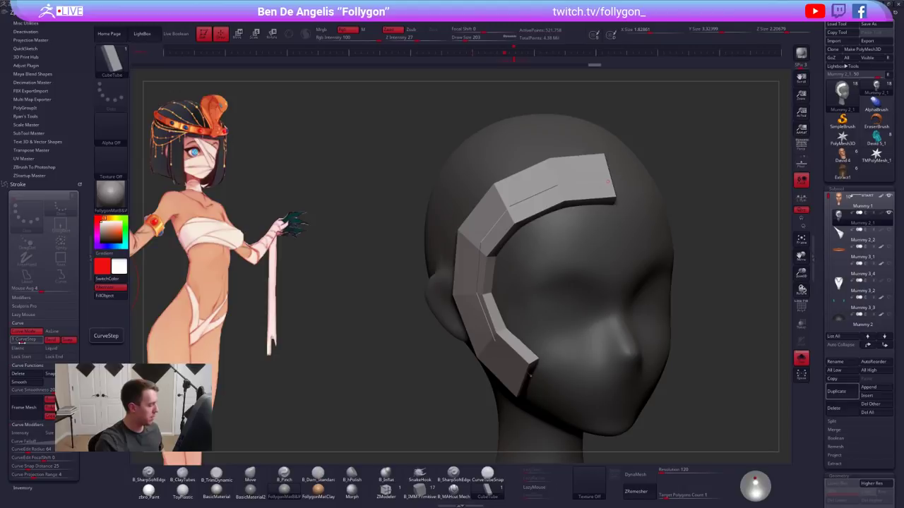
click(18, 341)
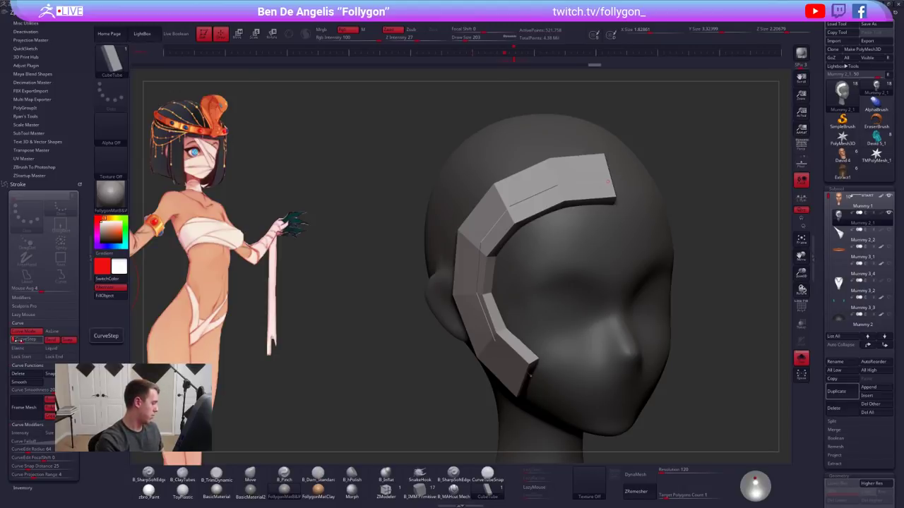
key(Return)
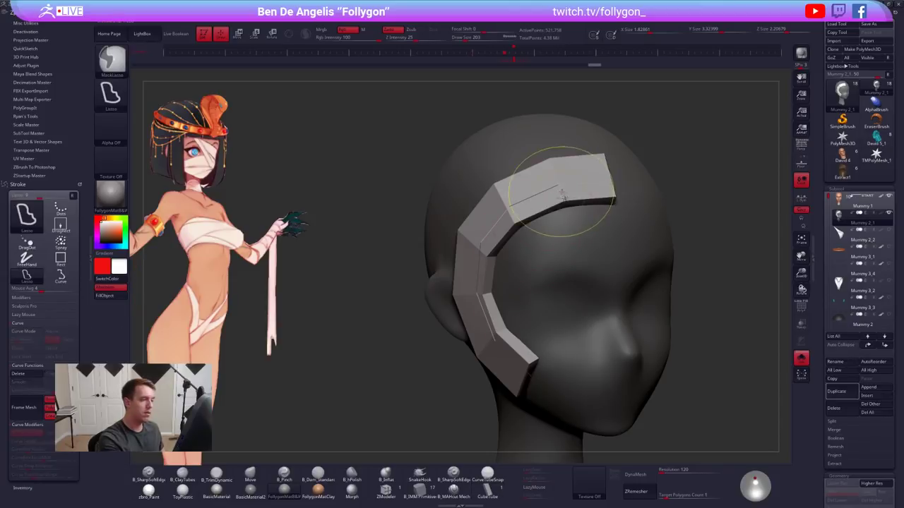
Undo the coarse forehead strip, try a smoother one from the forehead past the temple to the cheek, and undo it
key(ctrl+z)
right_drag(581, 195, 593, 189)
mouse_move(588, 186)
mouse_down()
mouse_move(555, 190)
mouse_move(488, 248)
mouse_up()
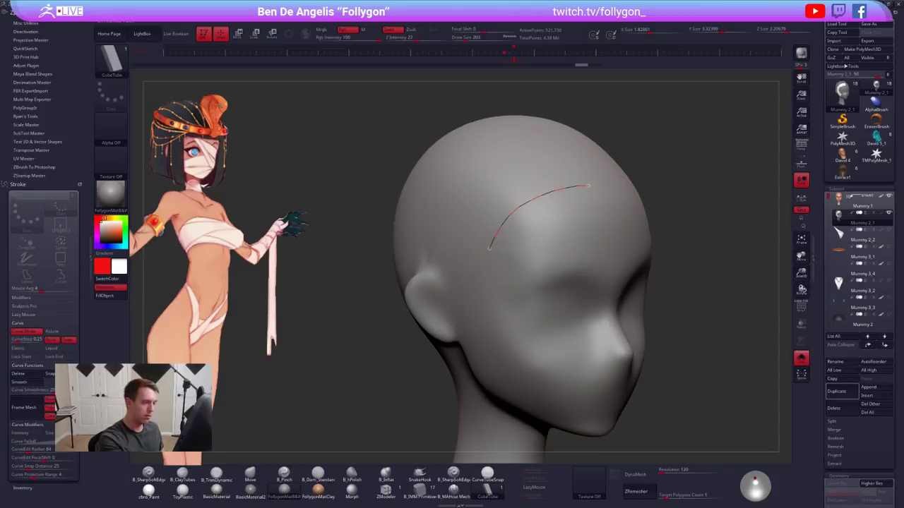
drag(494, 337, 493, 337)
alt+right_drag(541, 399, 506, 354)
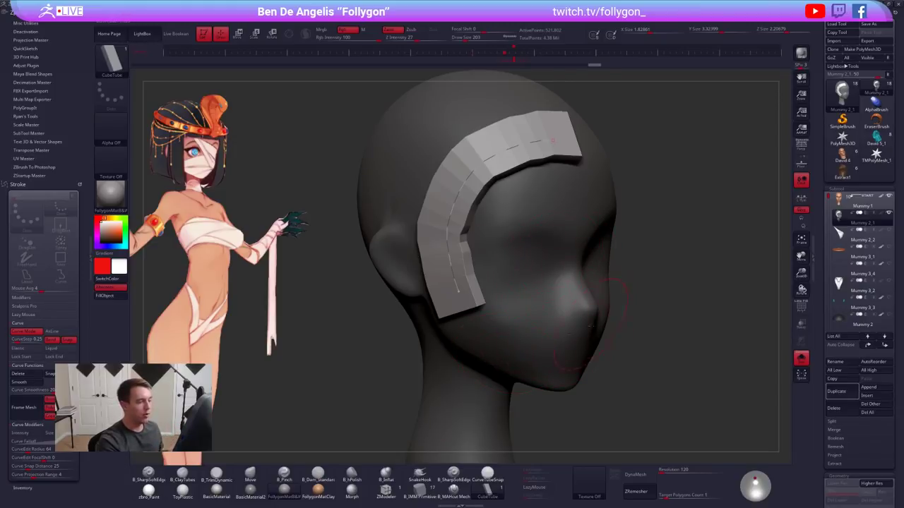
key(ctrl+z)
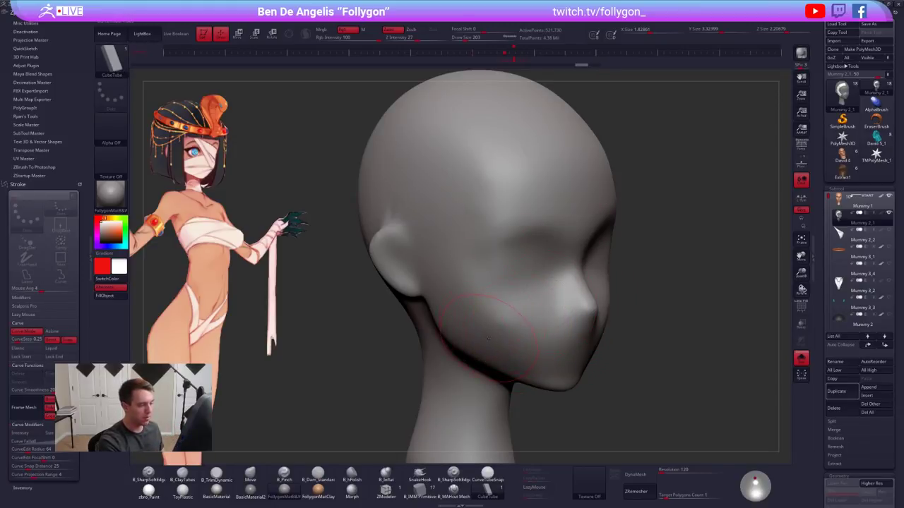
Draw a CubeTube strip at draw size 203 from below the ear across the cheek to the nose
right_drag(487, 339, 501, 305)
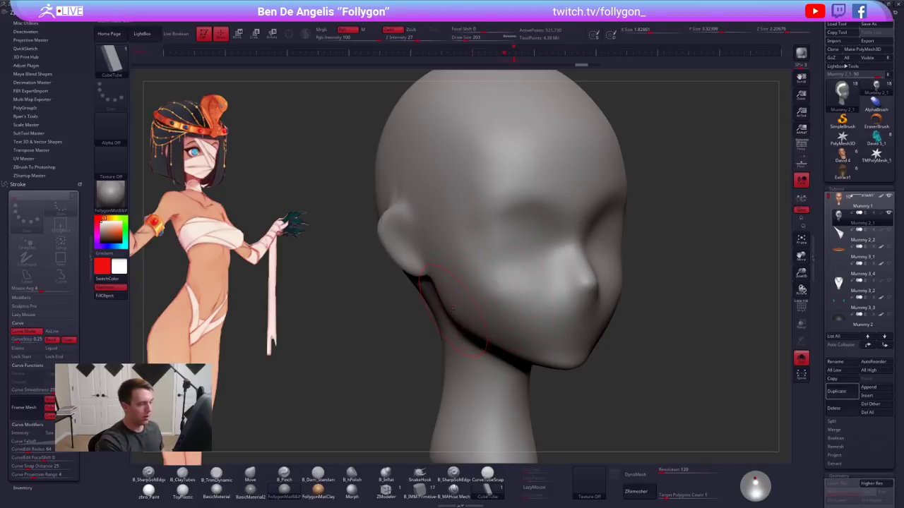
mouse_move(452, 309)
mouse_down()
mouse_move(504, 286)
mouse_move(565, 279)
mouse_up()
right_drag(547, 318, 525, 297)
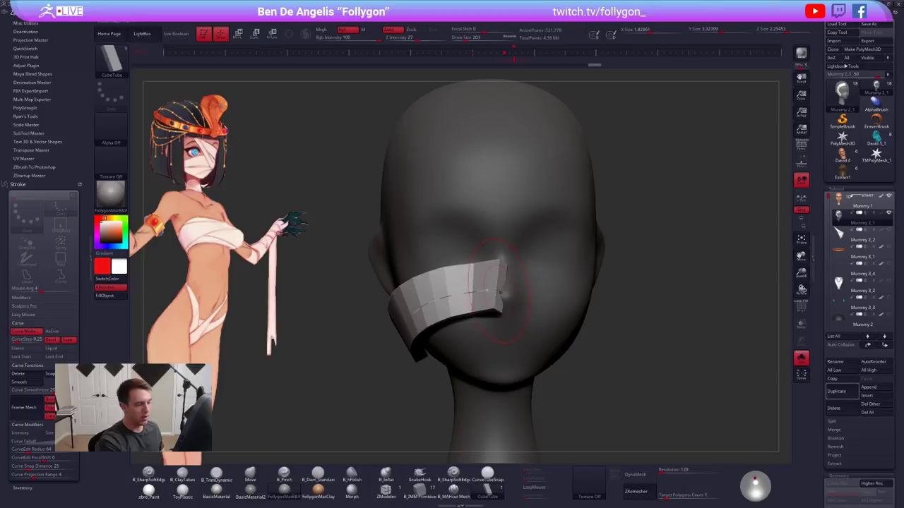
key(ctrl)
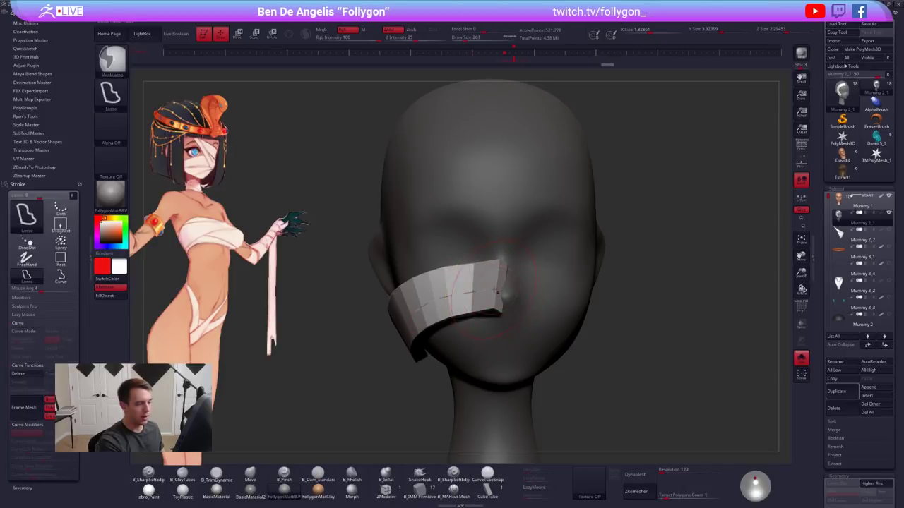
key(ctrl+z)
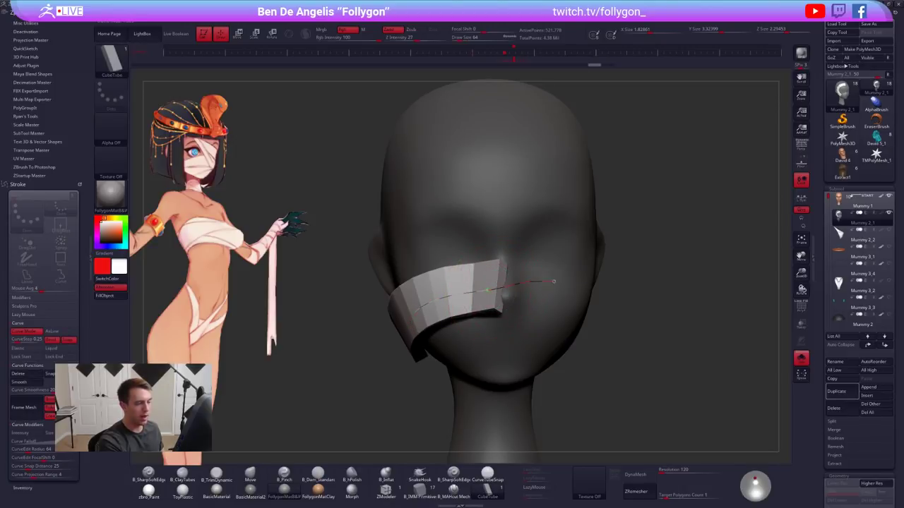
Extend the strip's curve past the nose and across the opposite cheek to below the other ear
drag(554, 281, 590, 281)
right_drag(542, 305, 486, 323)
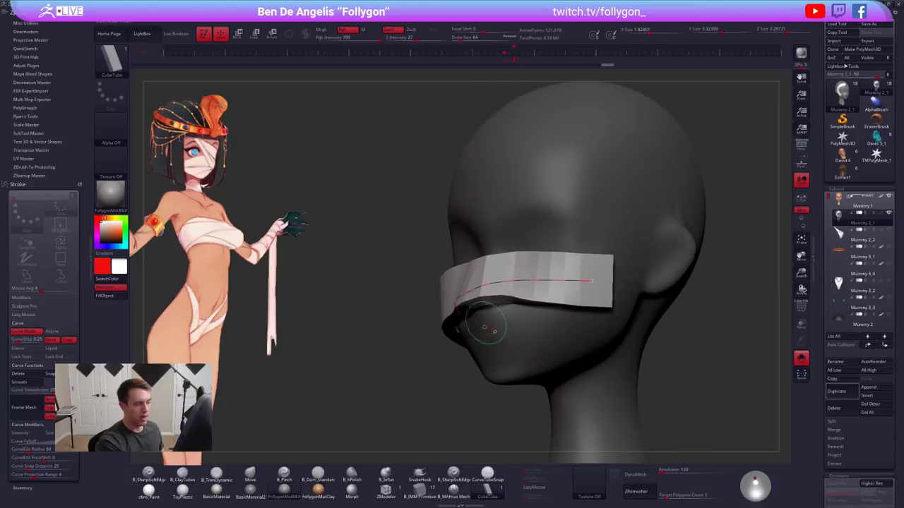
alt+right_drag(554, 337, 474, 322)
alt+right_drag(539, 279, 510, 277)
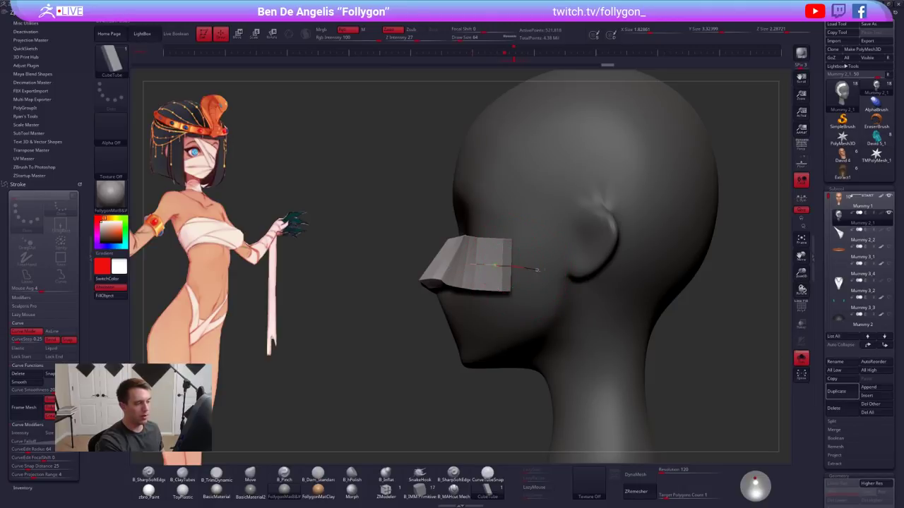
drag(657, 290, 671, 293)
Continue the strip's curve around the back of the head toward the end where the strip started
right_drag(671, 292, 608, 290)
mouse_move(609, 291)
alt+right_down()
mouse_move(452, 274)
mouse_move(591, 302)
mouse_move(554, 301)
mouse_move(499, 260)
alt+right_up()
drag(488, 269, 494, 268)
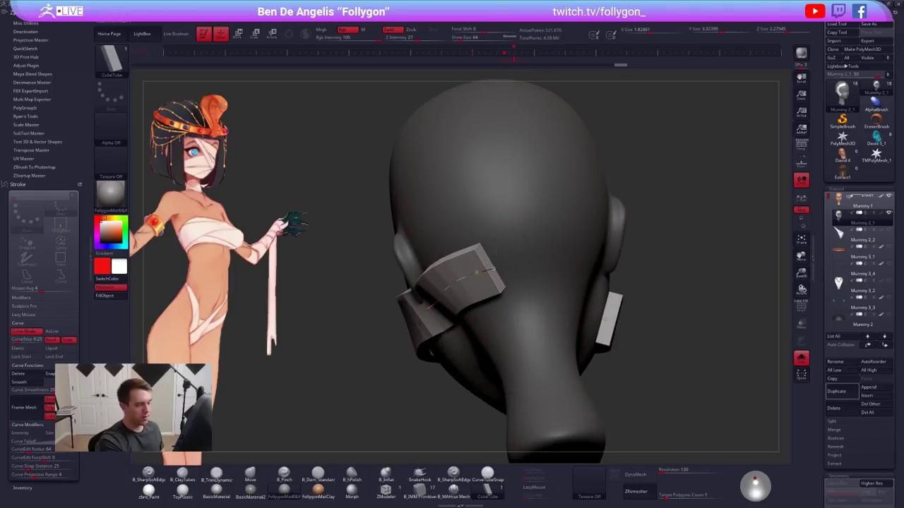
drag(565, 282, 592, 298)
right_drag(592, 298, 480, 291)
alt+right_drag(664, 414, 579, 400)
Show the polygroup wireframe, select the CurveTubeSnap brush and browse its brush modifier settings
key(shift+f)
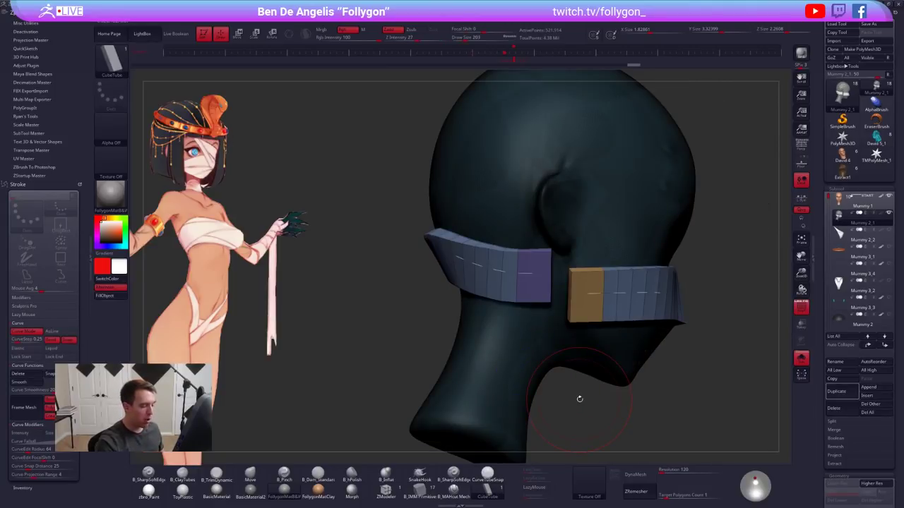
click(488, 474)
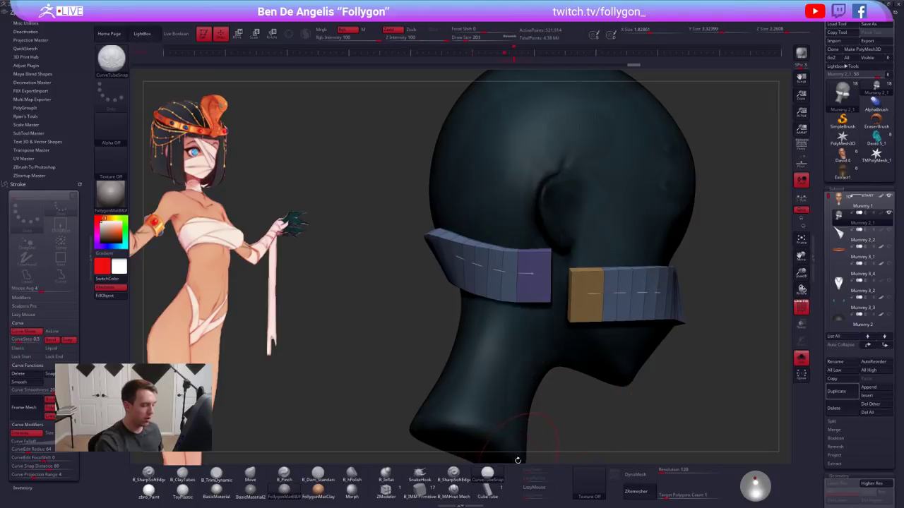
click(125, 13)
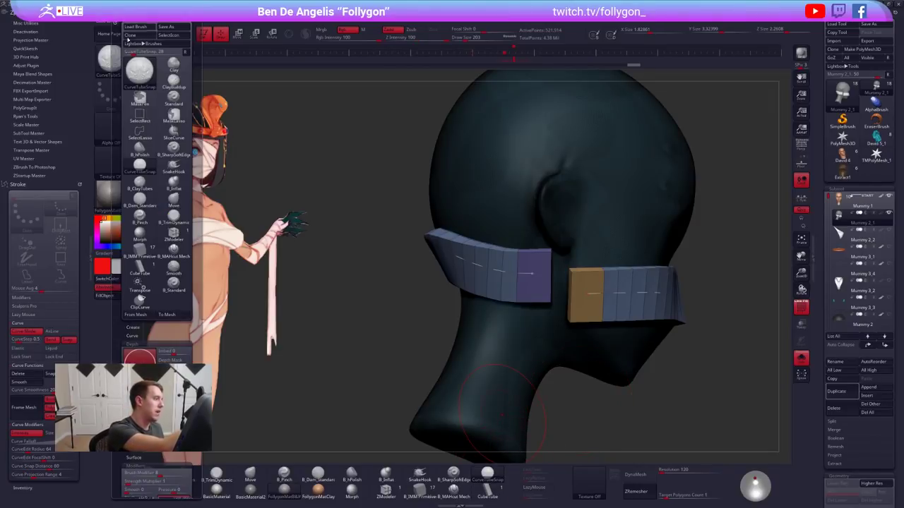
scroll(160, 305, down, 3)
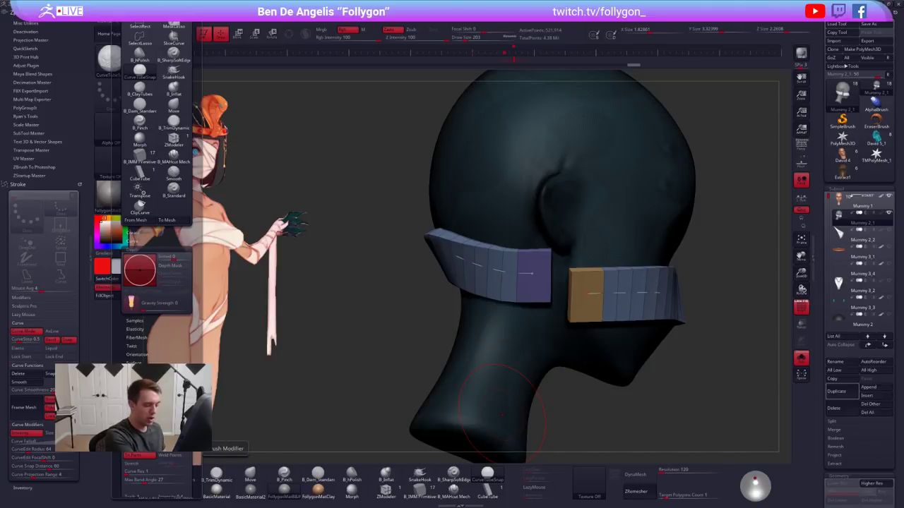
Undo a trial CurveTubeSnap on the wrap's curve at draw size 203, and rebuild the wrap at draw size 104
click(613, 293)
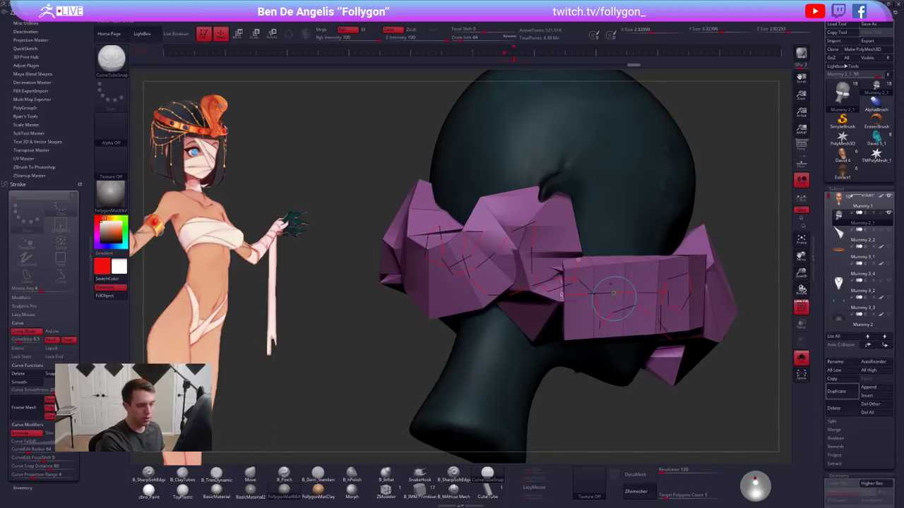
key(ctrl+z)
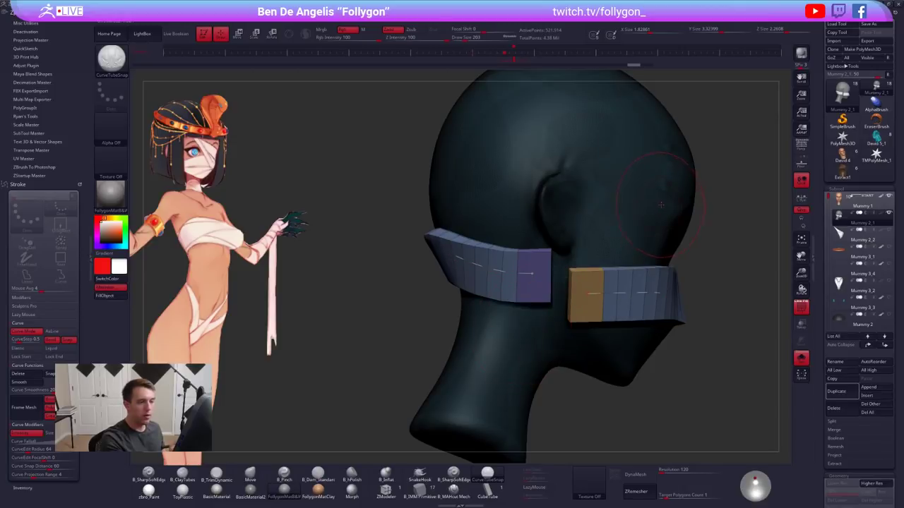
key(space)
drag(662, 204, 655, 205)
click(620, 300)
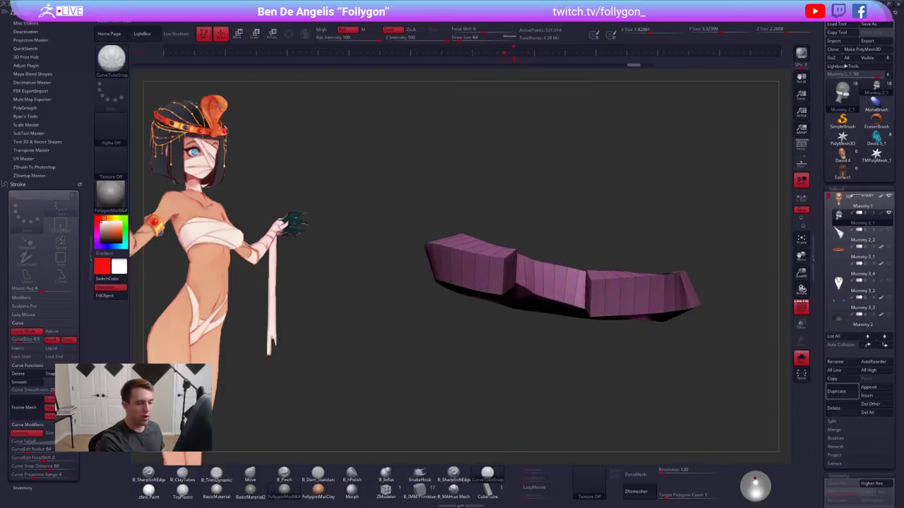
right_drag(540, 326, 577, 323)
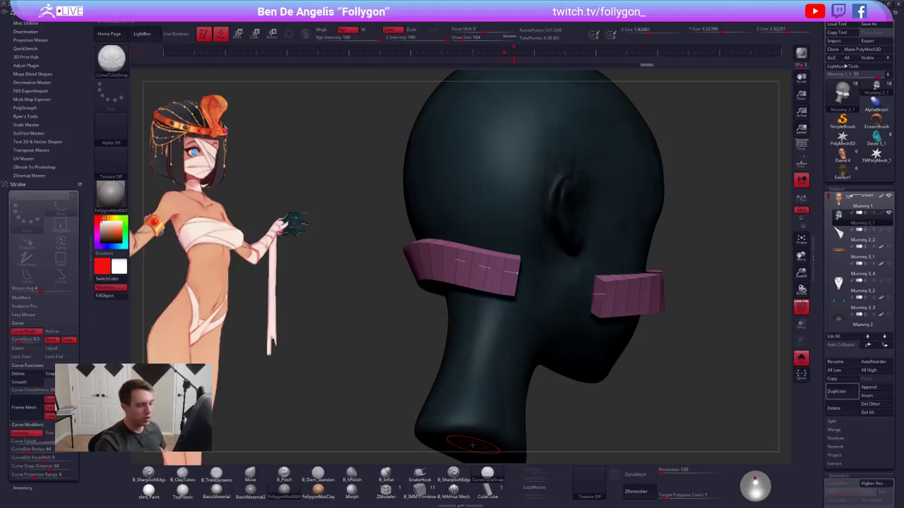
Select the IMM Gun insert-mesh brush and choose its B 08 part
key(b)
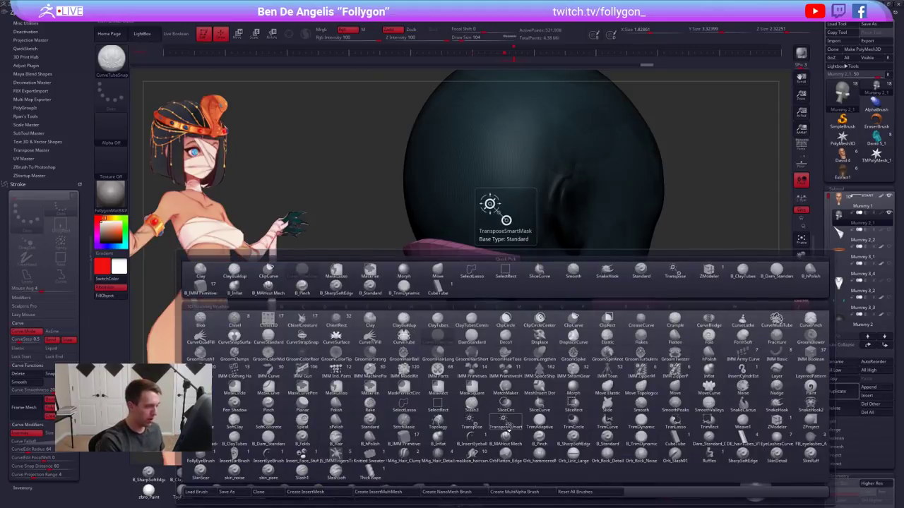
key(i)
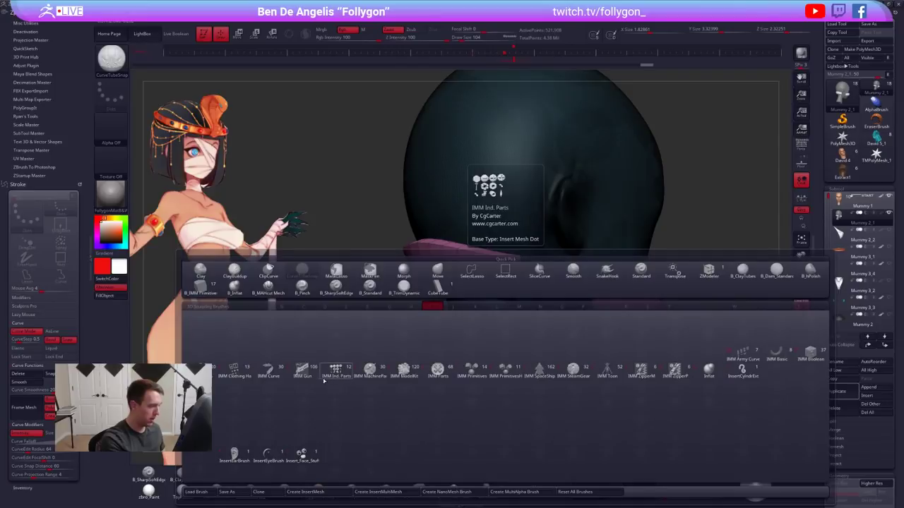
click(307, 372)
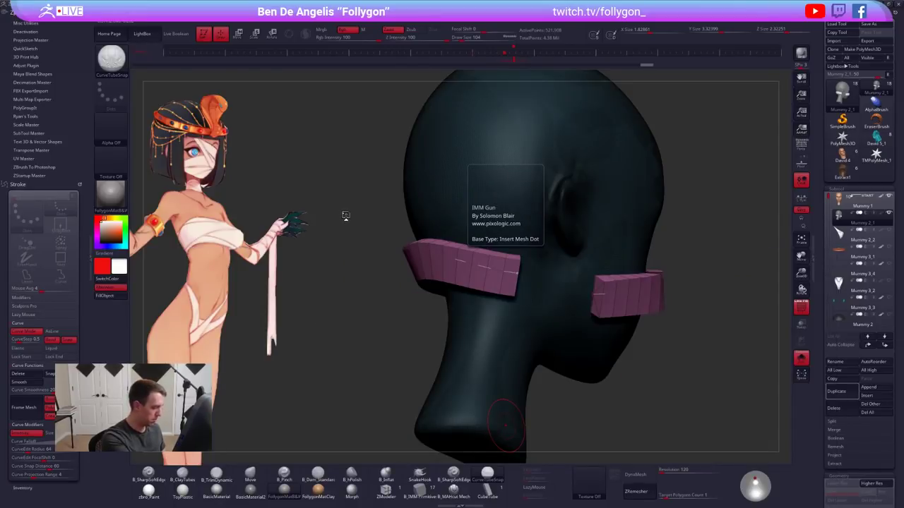
key(m)
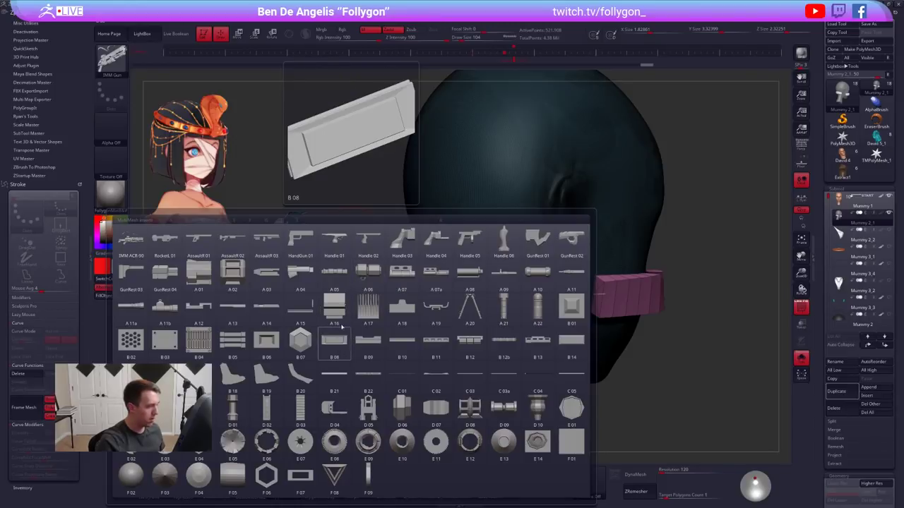
click(342, 329)
Choose the IMM Gun's D 03 part, enable Curve Mode and try it on the wrap's existing curve
key(b)
key(i)
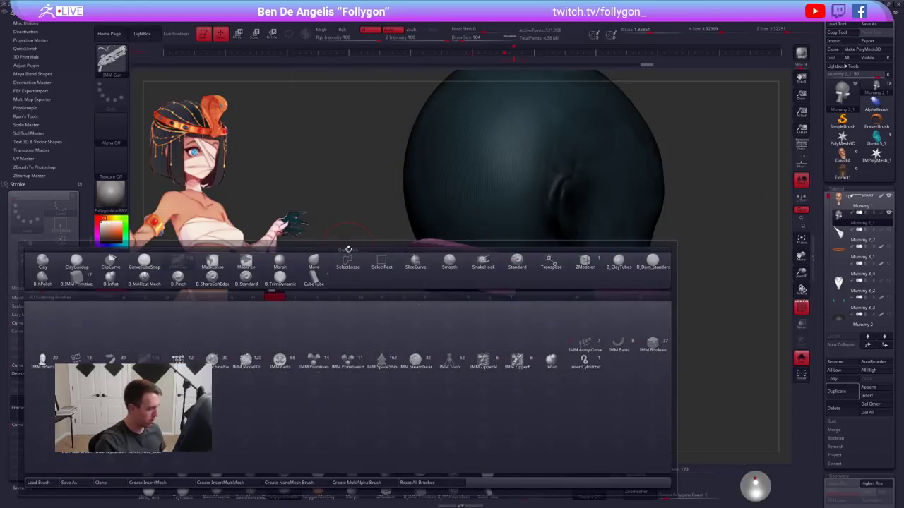
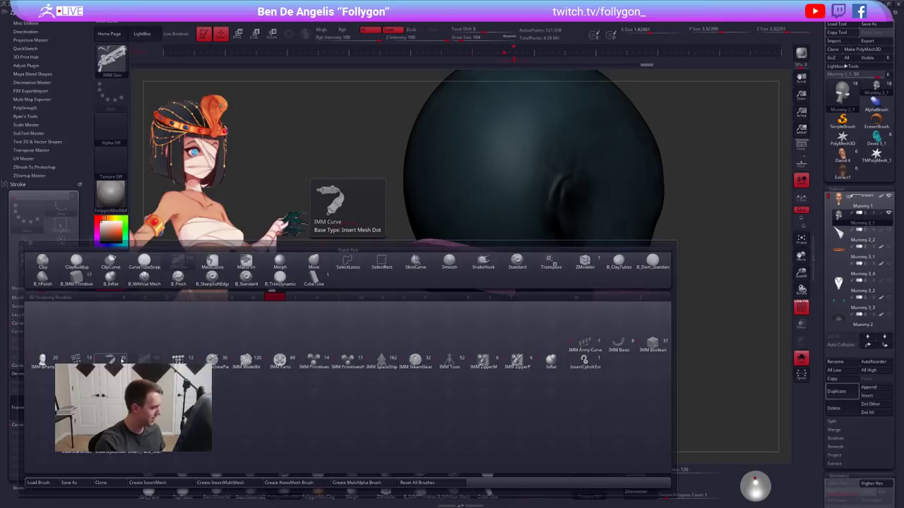
click(113, 358)
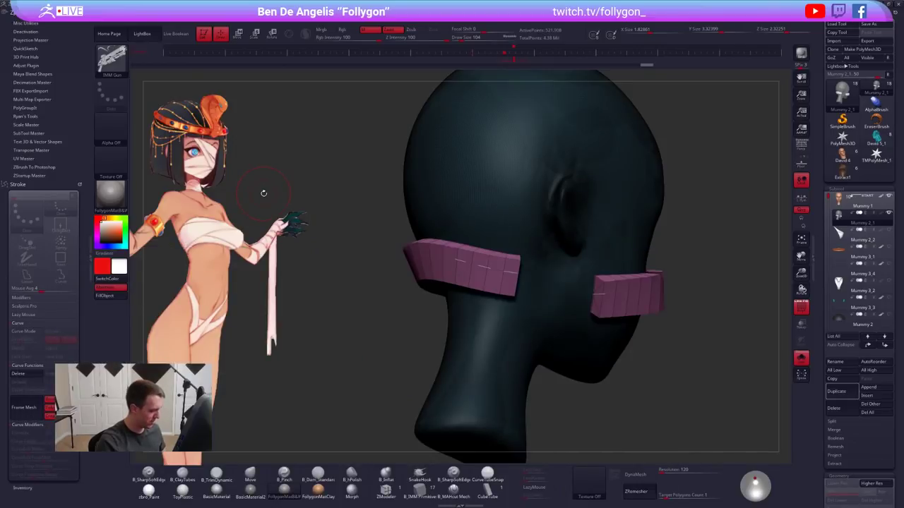
key(m)
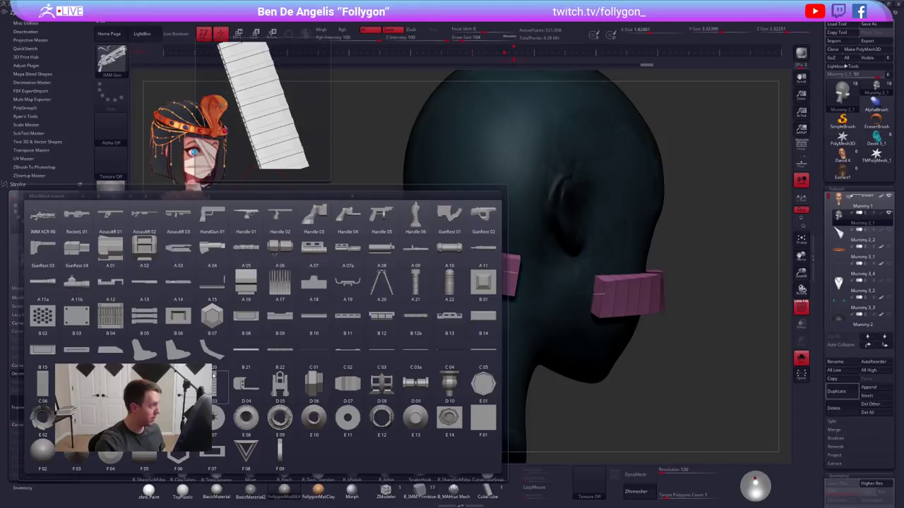
click(214, 376)
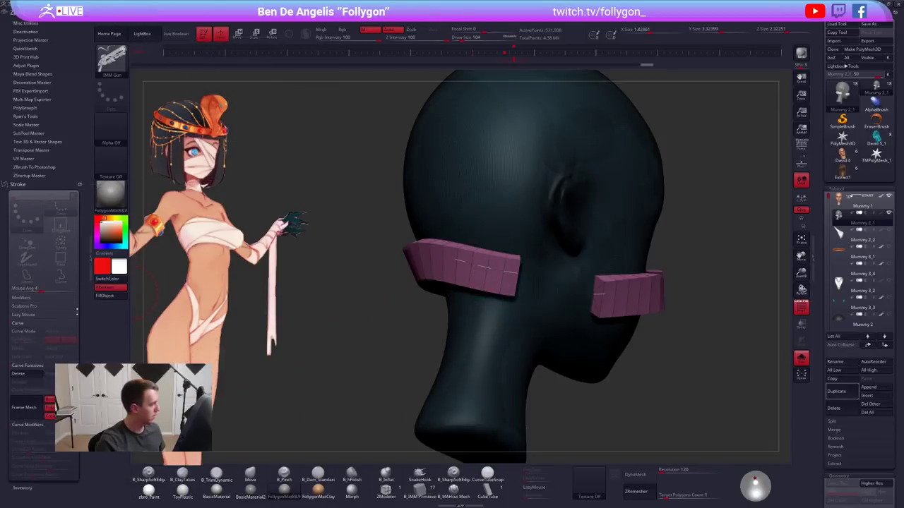
click(24, 331)
click(458, 261)
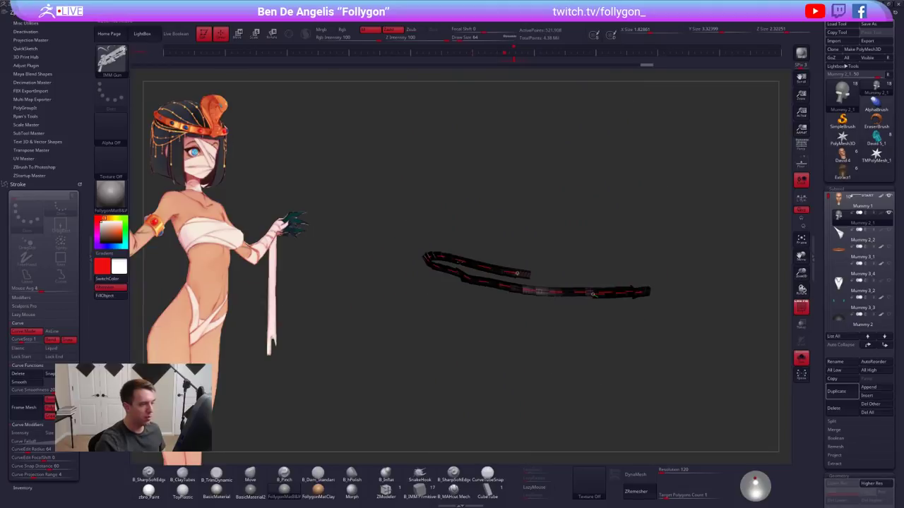
ctrl+right_drag(507, 361, 515, 417)
mouse_move(548, 232)
alt+right_down()
mouse_move(489, 261)
mouse_move(509, 254)
mouse_move(403, 367)
alt+right_up()
Rebuild the wrap with CurveTubeSnap and extend its curve below the ear to close the gap between its ends
click(487, 476)
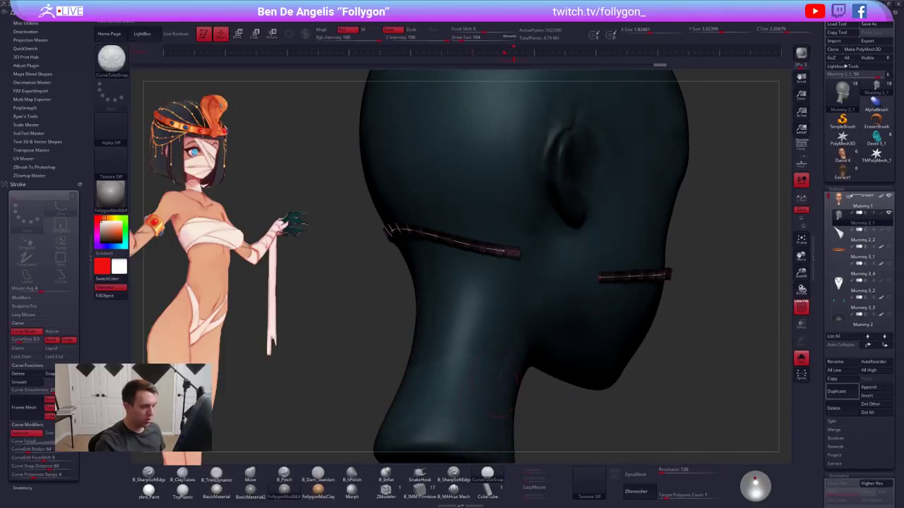
click(502, 252)
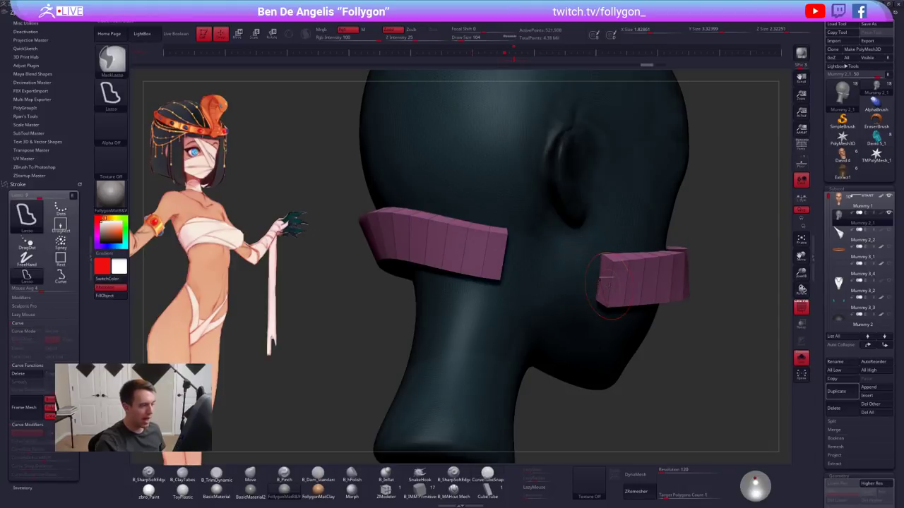
mouse_move(541, 291)
right_down()
mouse_move(514, 265)
mouse_move(519, 233)
right_up()
click(509, 251)
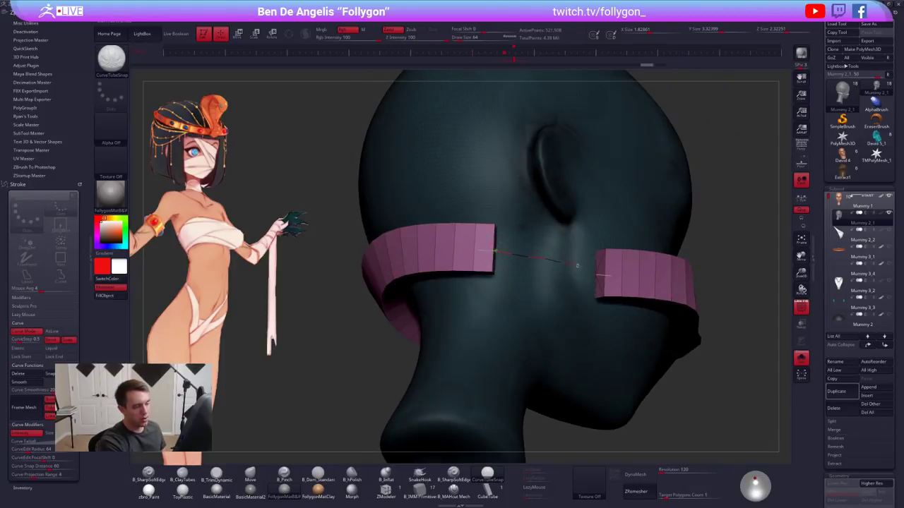
drag(594, 271, 610, 275)
ctrl+right_drag(601, 299, 522, 346)
mouse_move(521, 346)
shift+mouse_down()
mouse_move(530, 301)
mouse_move(507, 308)
mouse_move(517, 312)
shift+mouse_up()
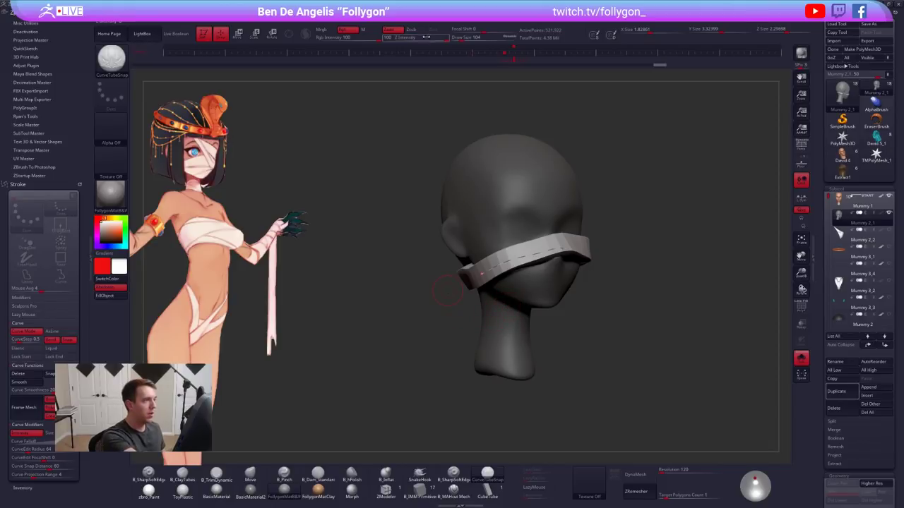
Lower the CurveTubeSnap Z Intensity to 19 and rebuild the wrap on its curve
key(bracketleft)
key(bracketleft)
key(bracketleft)
key(bracketleft)
click(482, 274)
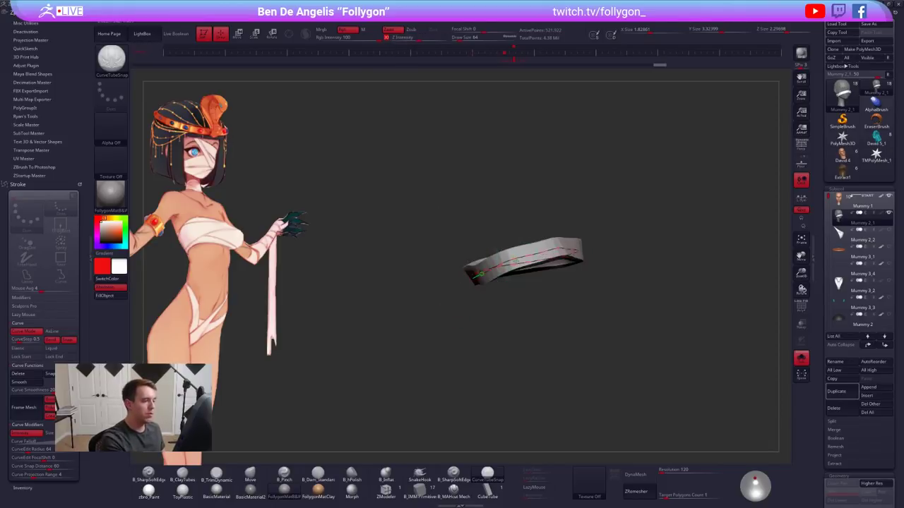
right_drag(539, 273, 528, 274)
drag(528, 272, 483, 294)
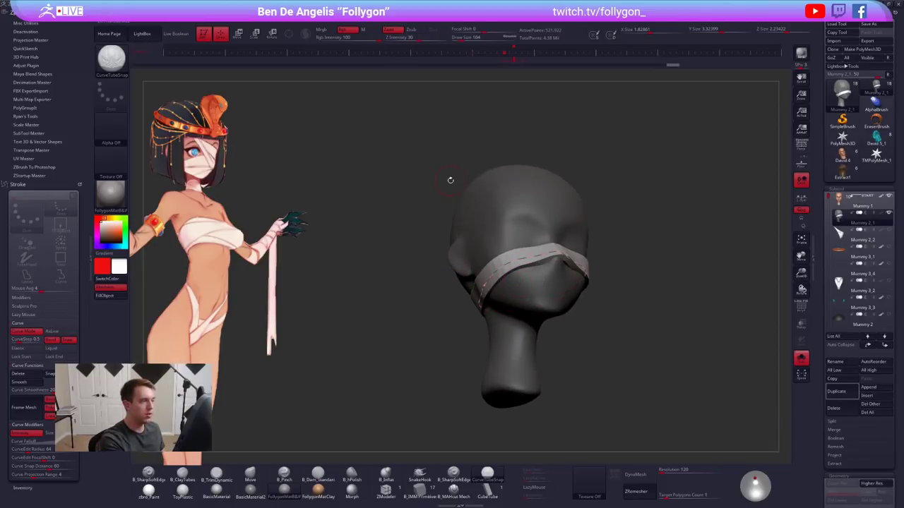
ctrl+shift+click(519, 263)
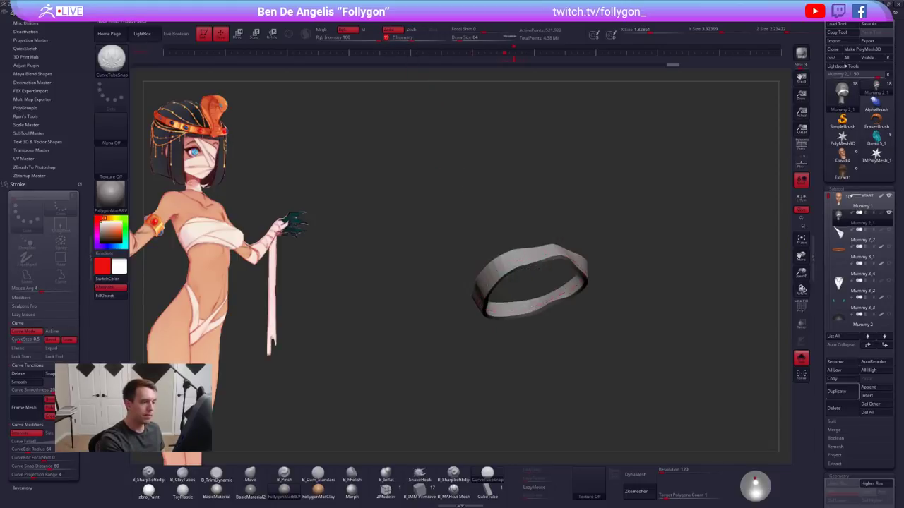
ctrl+shift+click(484, 334)
right_drag(484, 325, 531, 298)
drag(531, 297, 466, 278)
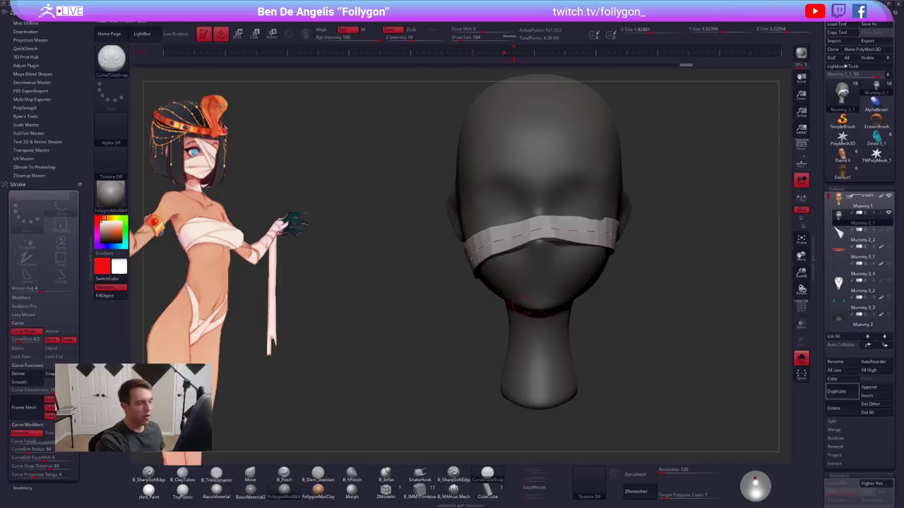
Split the wrap from the head into its own subtool and move it one place down the subtool order
click(551, 258)
key(shift+f)
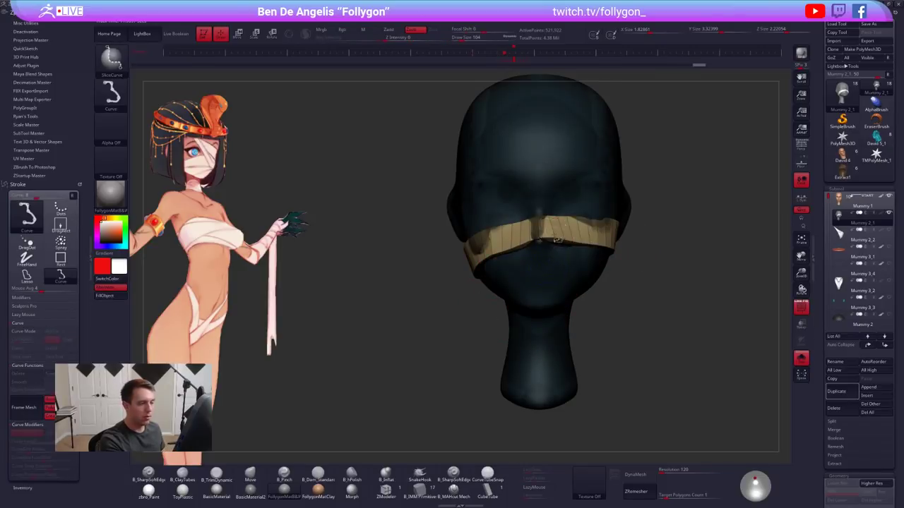
ctrl+shift+click(558, 240)
key(space)
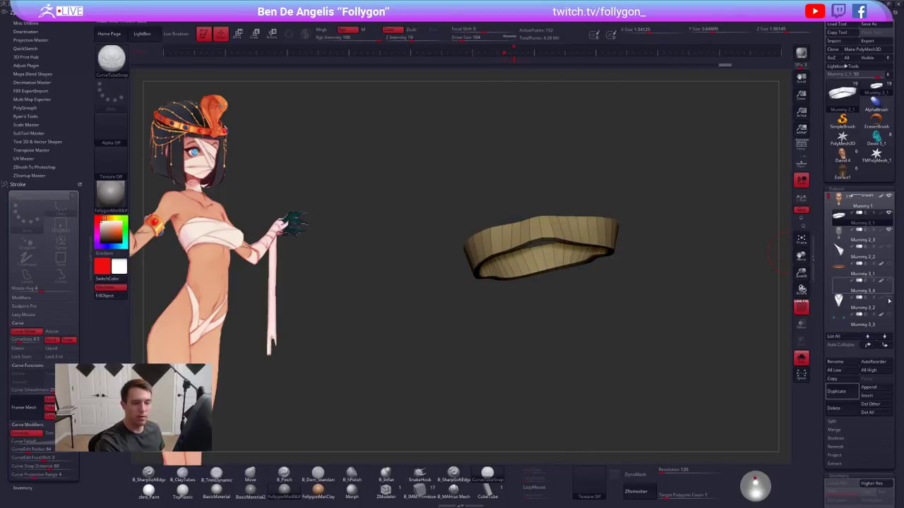
click(885, 345)
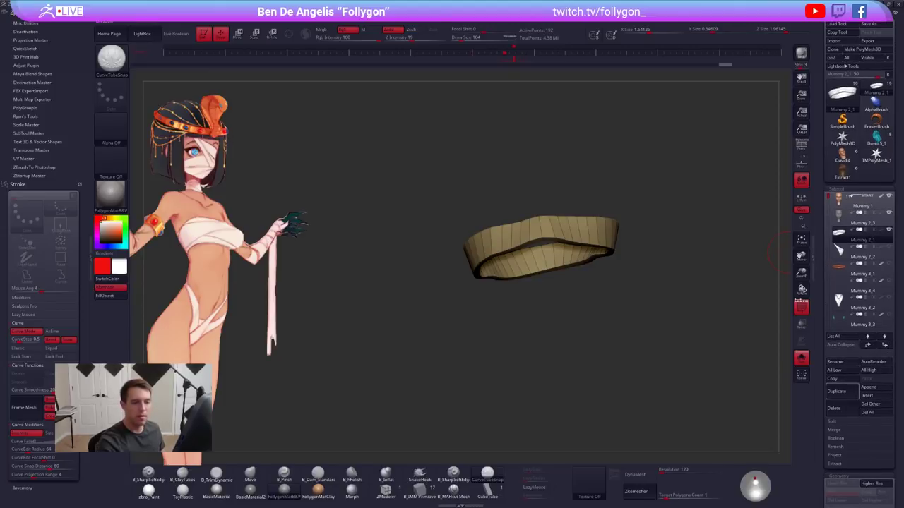
Reveal the painted head and reshape the band over the nose and cheek with the Move brush, starting at draw size 252
key(shift+f)
key(shift+s)
key(space)
drag(592, 255, 602, 255)
key(b)
key(m)
key(v)
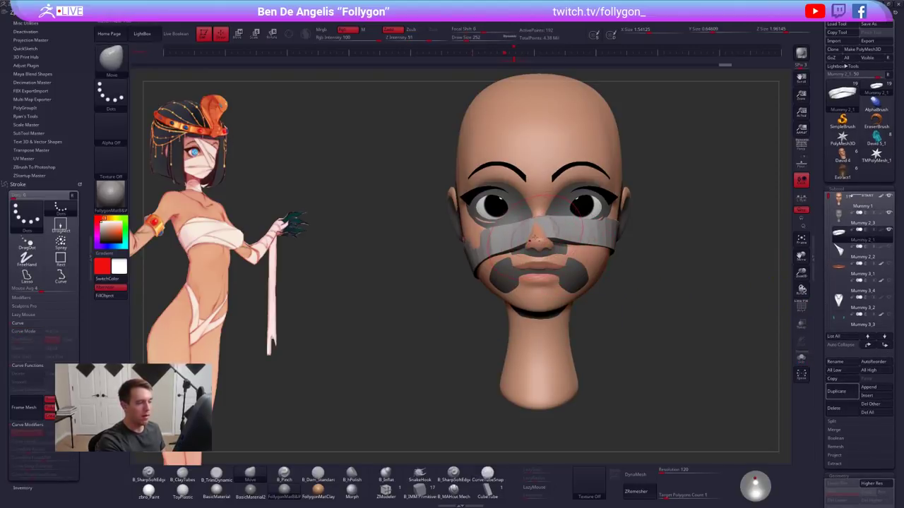
drag(534, 235, 535, 243)
right_drag(582, 240, 559, 322)
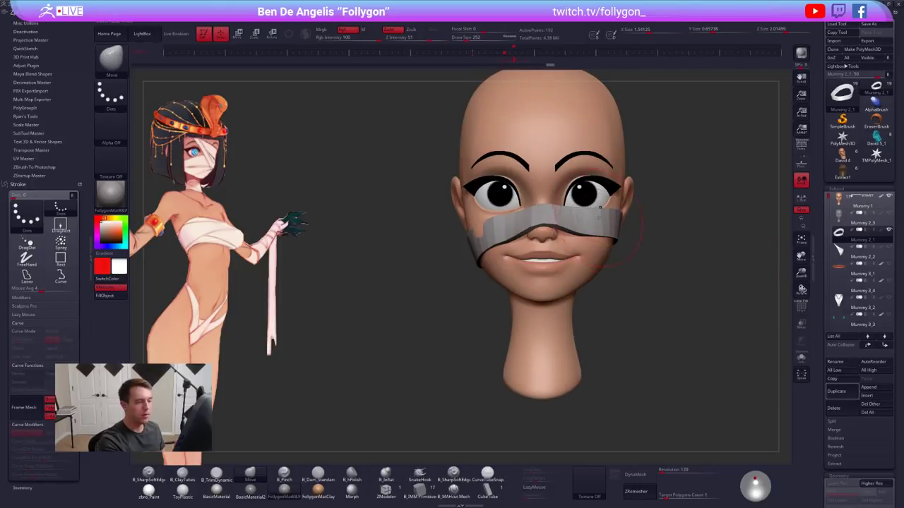
drag(476, 237, 480, 234)
Show and select the Mummy 2_2 diagonal wrap, and adjust its lower edge behind the jaw with the Move brush at draw size 121
alt+right_drag(699, 252, 663, 290)
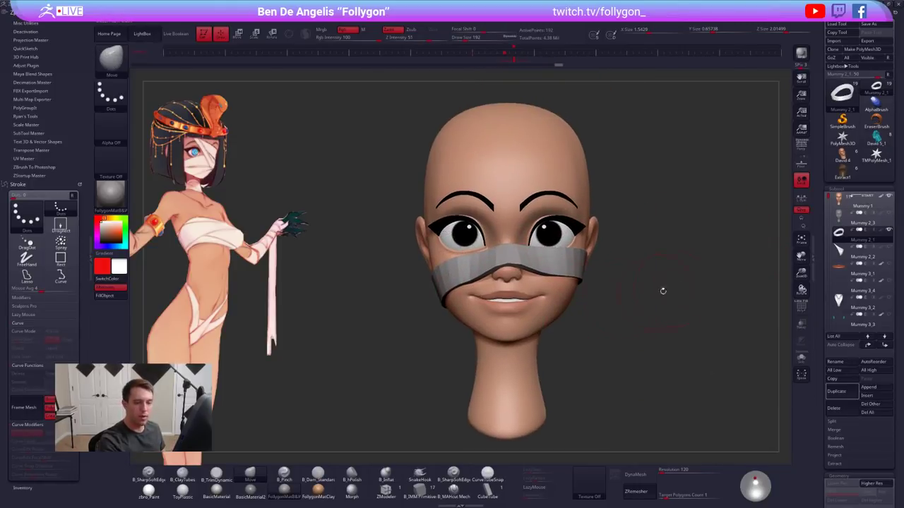
click(889, 248)
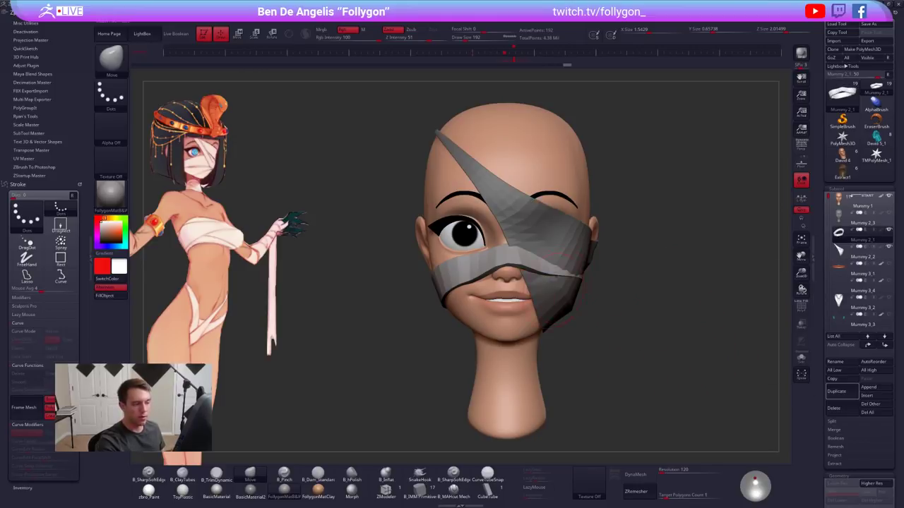
click(830, 254)
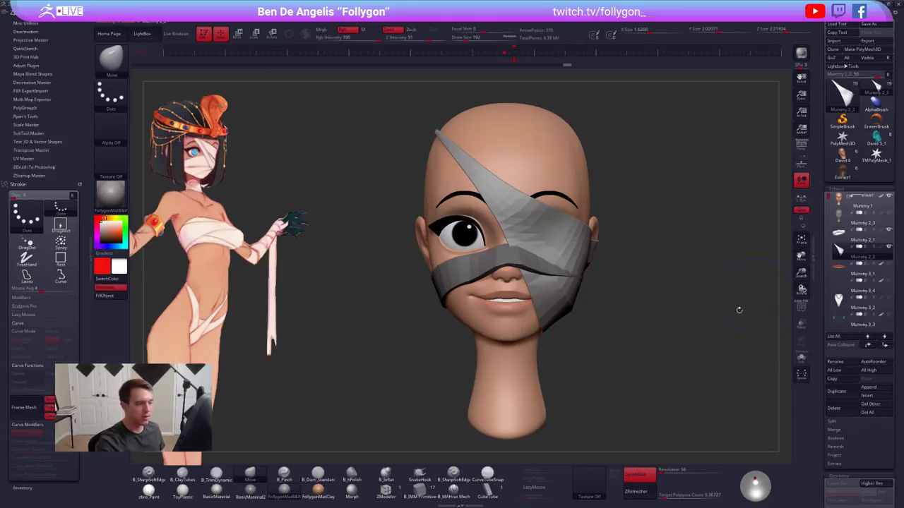
key(shift+f)
drag(696, 391, 638, 379)
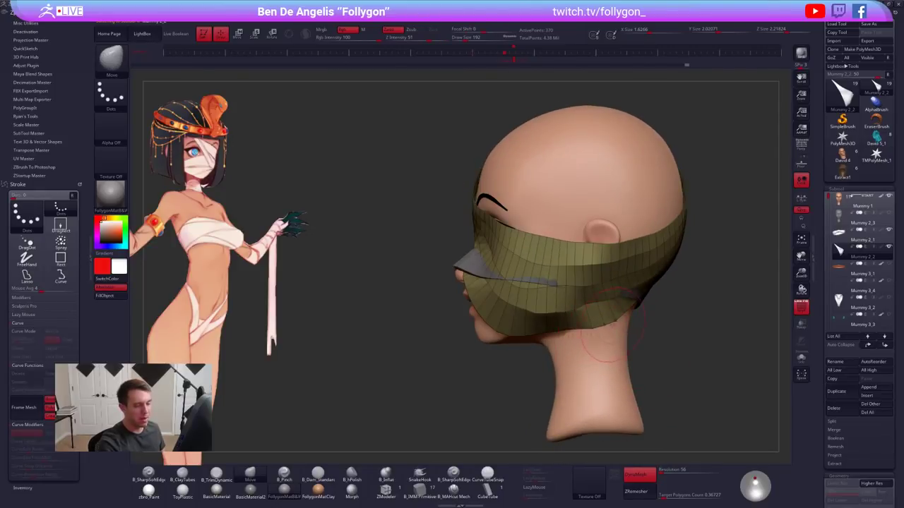
key(space)
key(space)
drag(626, 308, 592, 306)
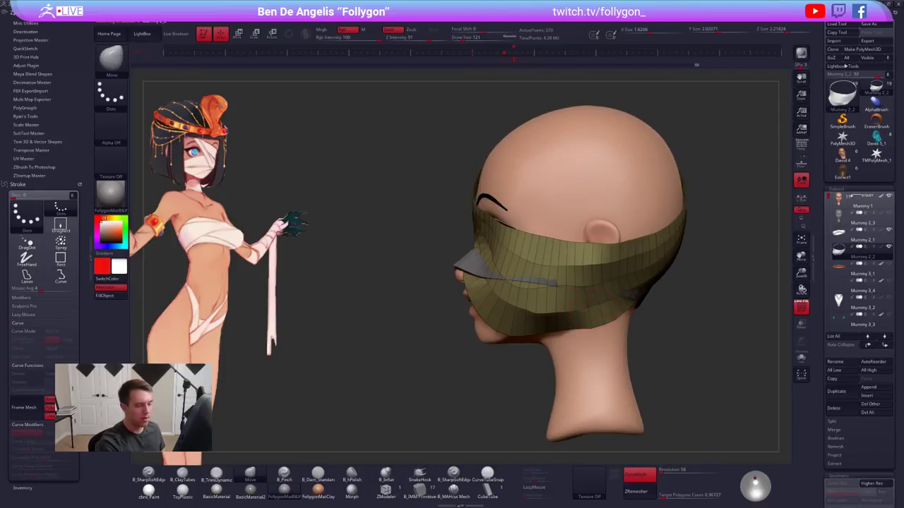
right_drag(592, 306, 622, 296)
drag(622, 297, 614, 300)
right_drag(595, 310, 545, 308)
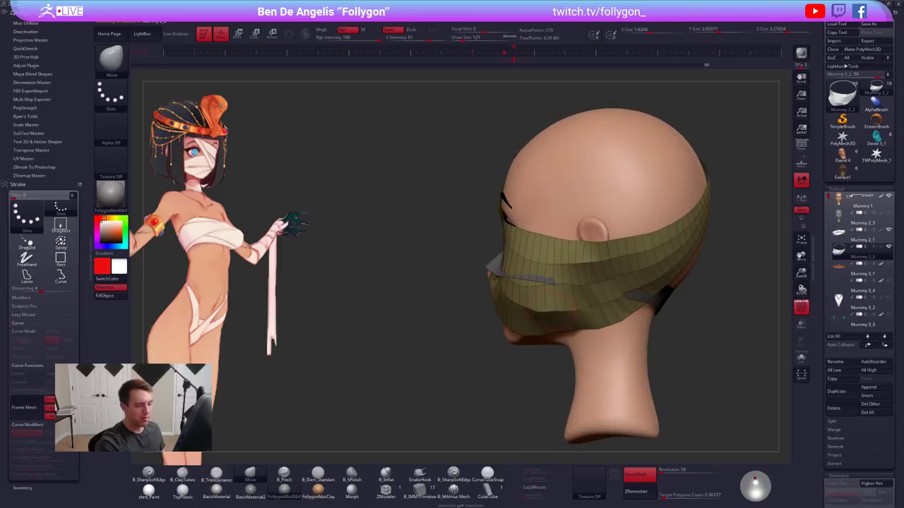
Smooth the diagonal wrap over the cheek and refine its edge below the ear with the Move brush at draw size 88
shift+drag(542, 302, 540, 314)
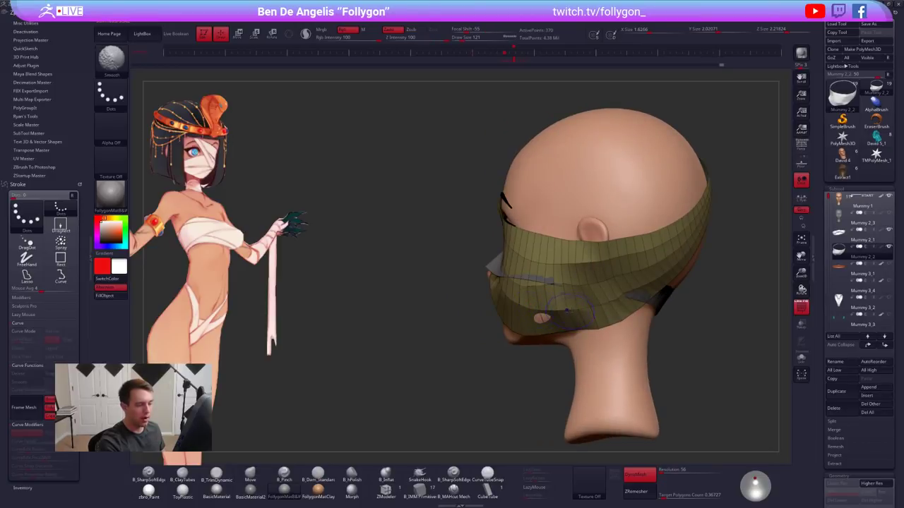
right_drag(568, 309, 546, 317)
right_drag(608, 302, 570, 304)
key(space)
drag(628, 298, 623, 298)
drag(614, 302, 618, 299)
right_drag(615, 299, 656, 304)
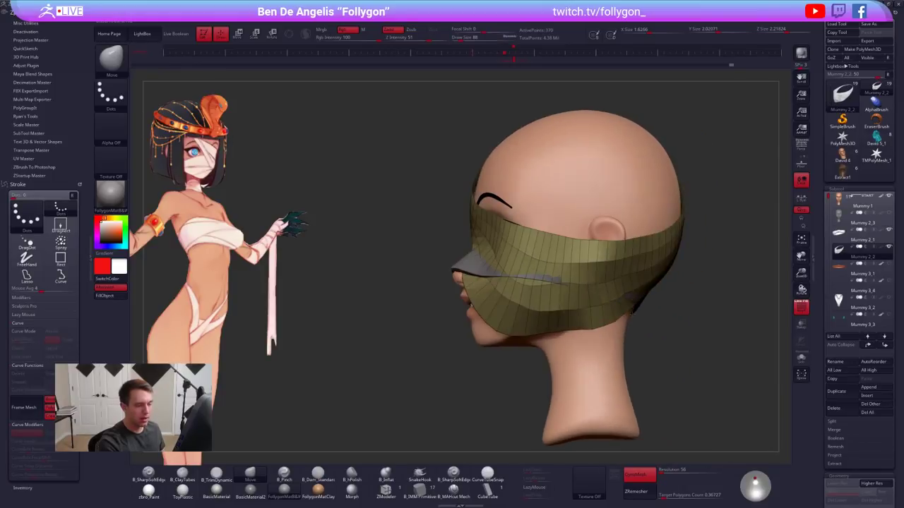
right_drag(565, 321, 627, 361)
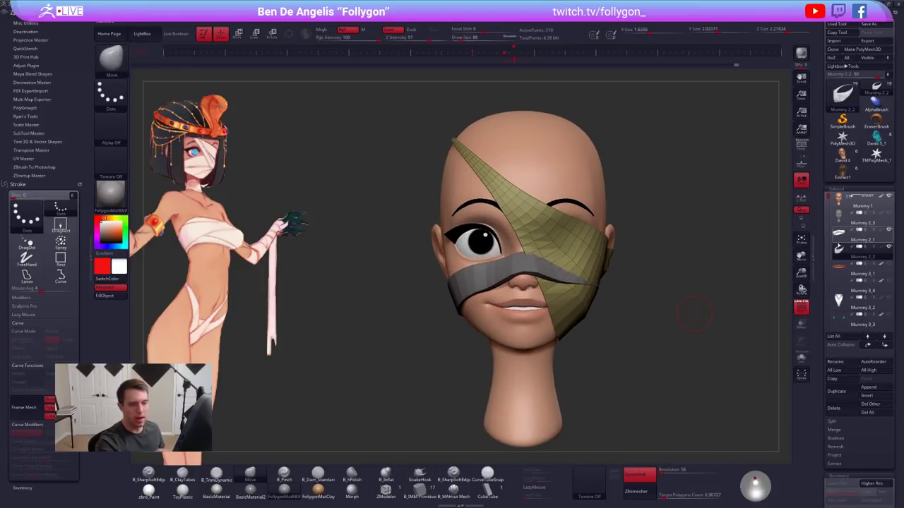
Select the Mummy 2_1 band, hide the diagonal wrap and set the Move brush's draw size to 203
click(848, 234)
key(space)
drag(558, 282, 567, 282)
mouse_move(554, 277)
right_down()
mouse_move(591, 274)
mouse_move(554, 280)
mouse_move(583, 277)
right_up()
key(shift+f)
key(space)
drag(487, 311, 493, 310)
mouse_move(476, 264)
right_down()
mouse_move(489, 300)
mouse_move(514, 309)
mouse_move(498, 263)
mouse_move(495, 288)
right_up()
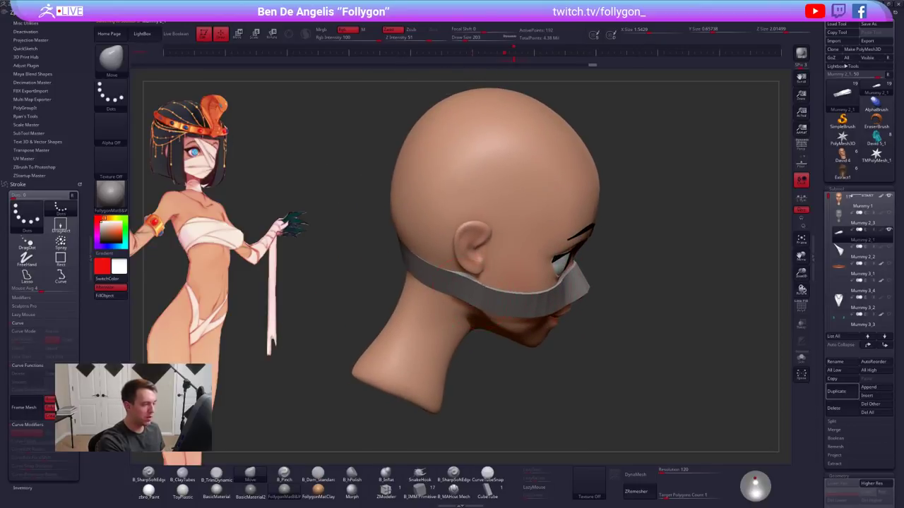
Reshape the band around the back of the head and below the ear with the Move brush at draw size 321
right_drag(423, 285, 448, 283)
key(space)
drag(436, 276, 443, 277)
right_drag(471, 277, 492, 286)
drag(495, 286, 508, 297)
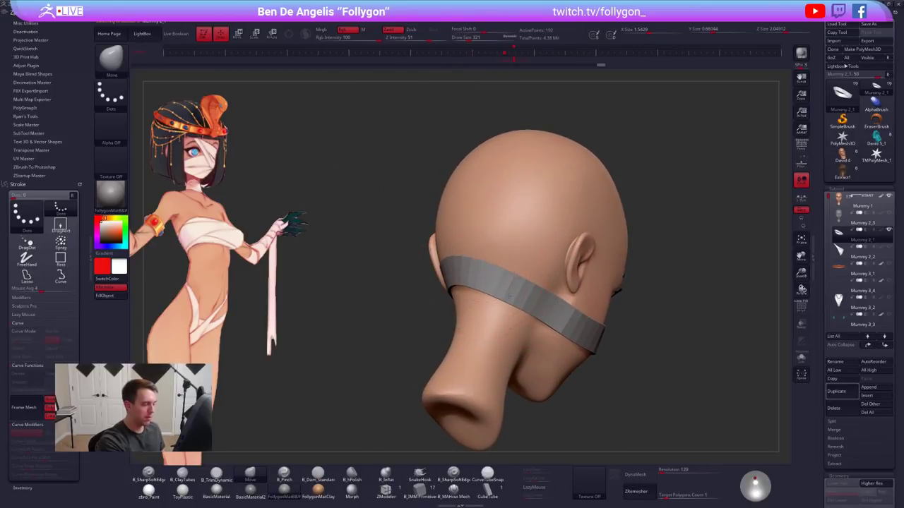
Refine the side of the Mummy 2_1 band below the ear with the Move brush at draw sizes 519 and 130
mouse_move(508, 296)
right_down()
mouse_move(555, 308)
mouse_move(527, 296)
right_up()
key(space)
drag(527, 296, 523, 297)
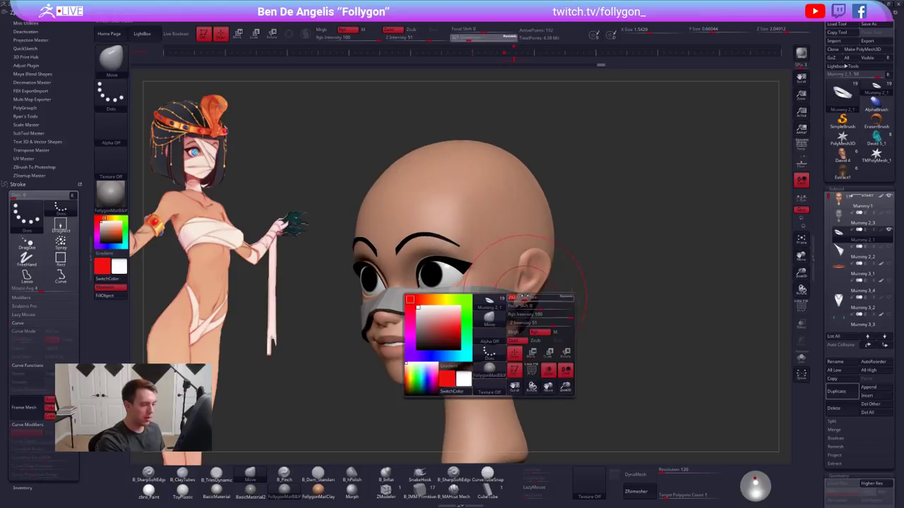
right_drag(521, 297, 520, 307)
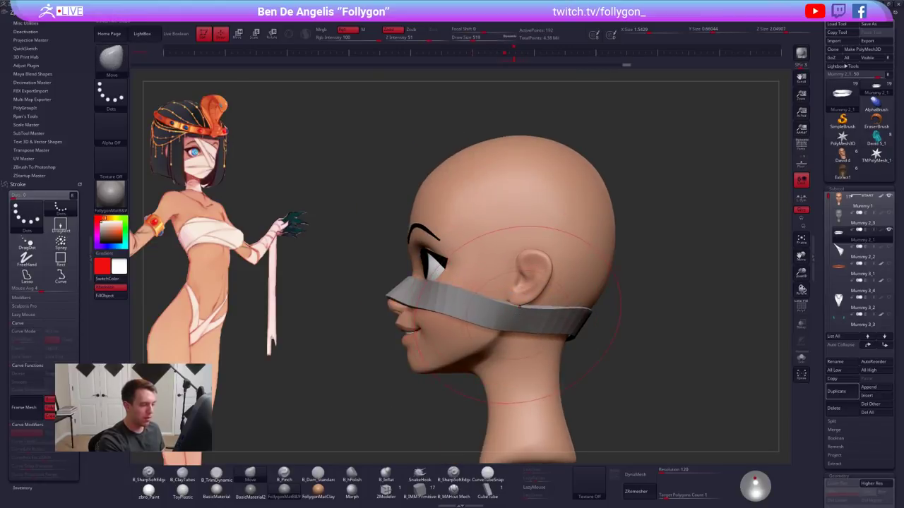
key(space)
key(space)
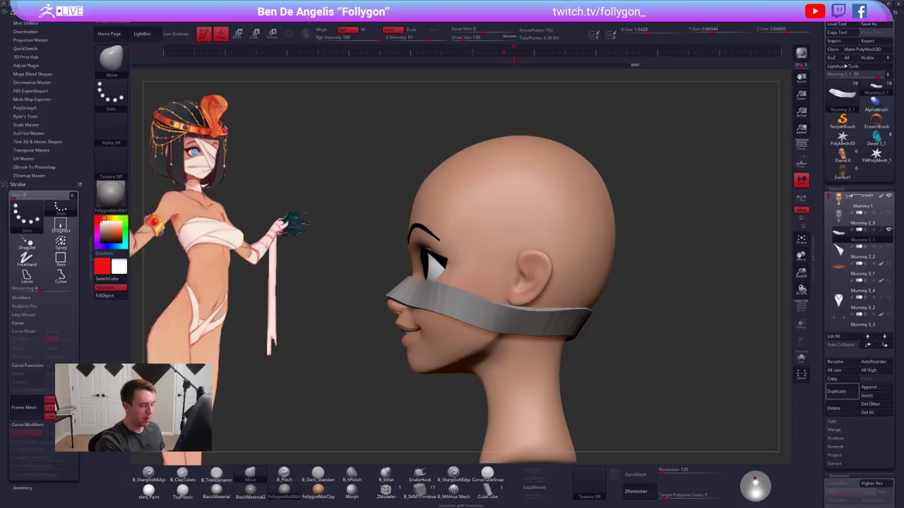
Collapse the left tray for more canvas space and shape the front of the band across the face with the Move brush at draw size 292
alt+right_drag(506, 304, 565, 311)
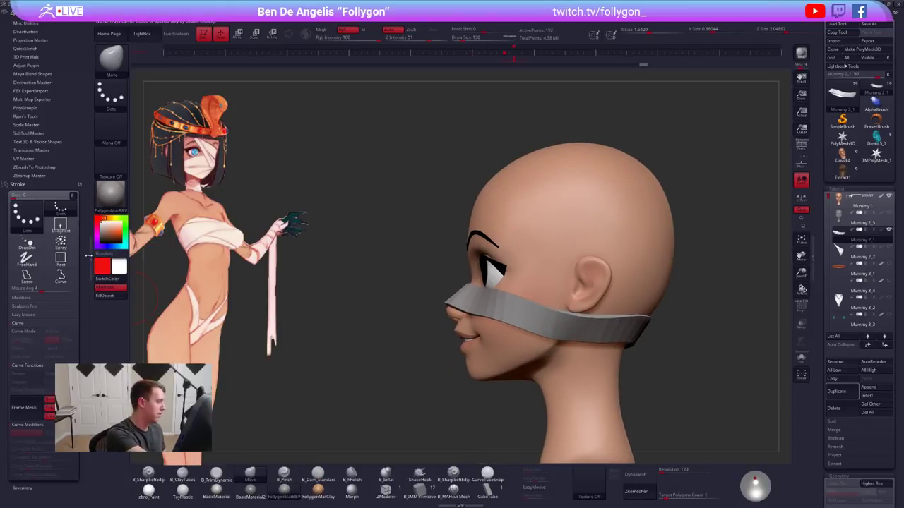
click(91, 259)
shift+right_drag(424, 348, 551, 343)
key(space)
drag(521, 311, 531, 311)
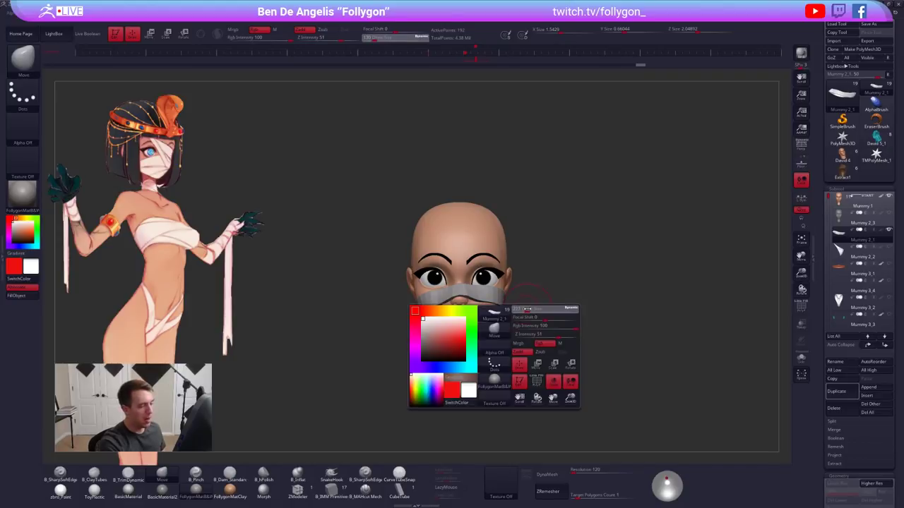
right_drag(526, 315, 454, 318)
drag(481, 300, 487, 306)
shift+right_drag(488, 308, 541, 326)
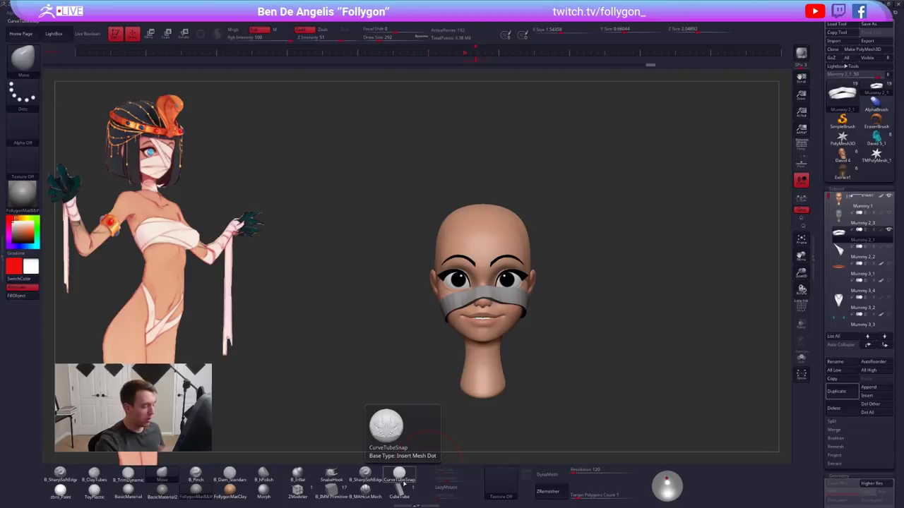
Turn on the dynamic subdivision preview for the Mummy 2_1 band and check its fit from the front and at an angle
ctrl+right_drag(501, 304, 506, 315)
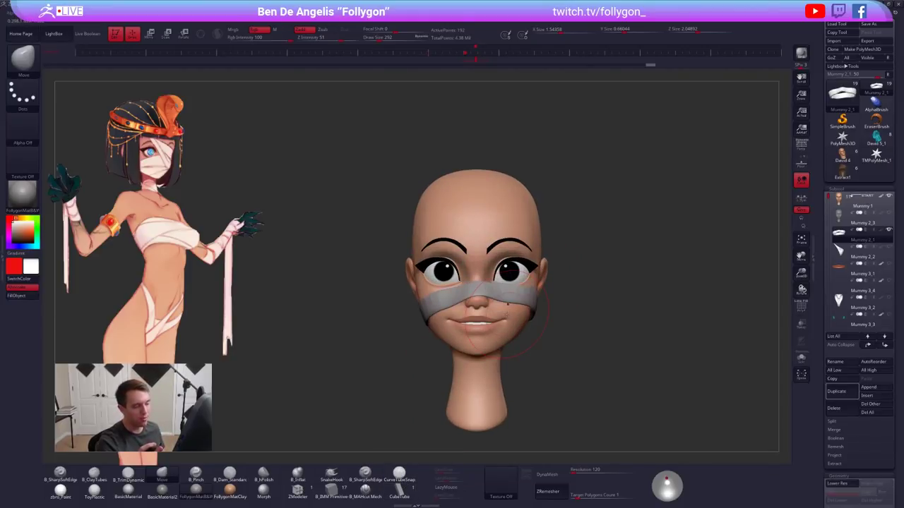
key(shift)
key(d)
right_drag(507, 315, 579, 320)
right_drag(489, 355, 481, 347)
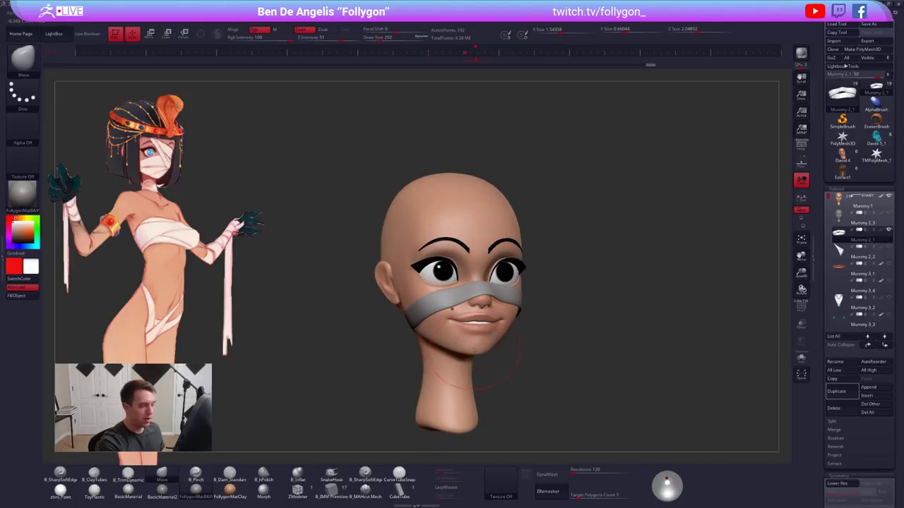
right_drag(452, 308, 481, 304)
Isolate the Mummy 2_2 diagonal wrap with its wireframe shown and try to thicken it by extruding all polygons with ZModeler
click(839, 256)
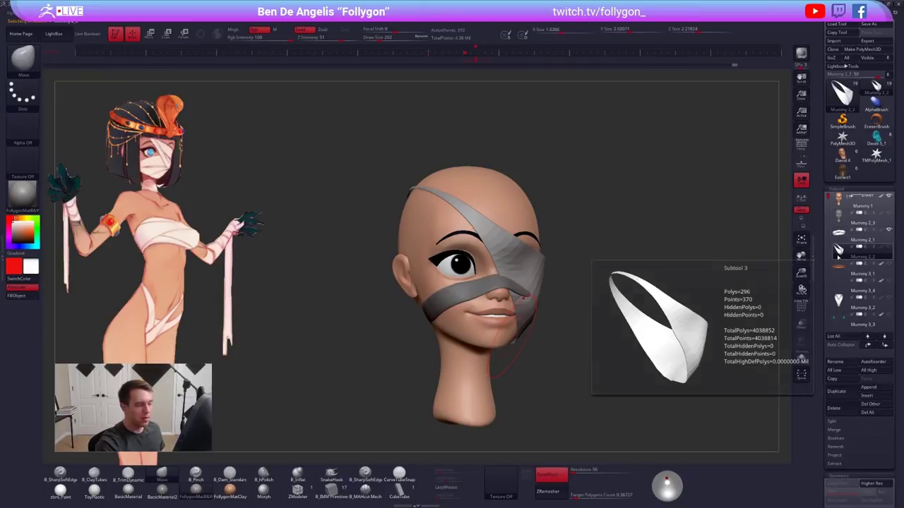
key(alt+s)
right_drag(524, 257, 529, 279)
key(shift+f)
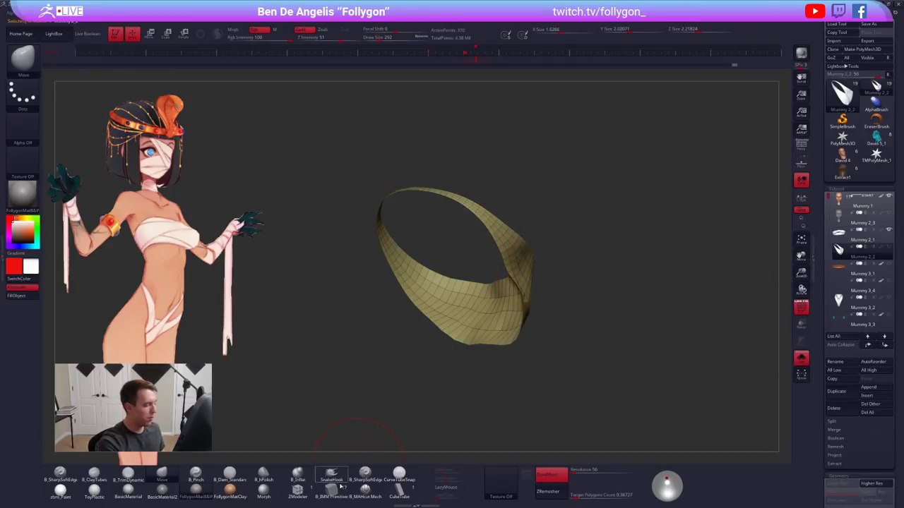
click(297, 489)
key(f)
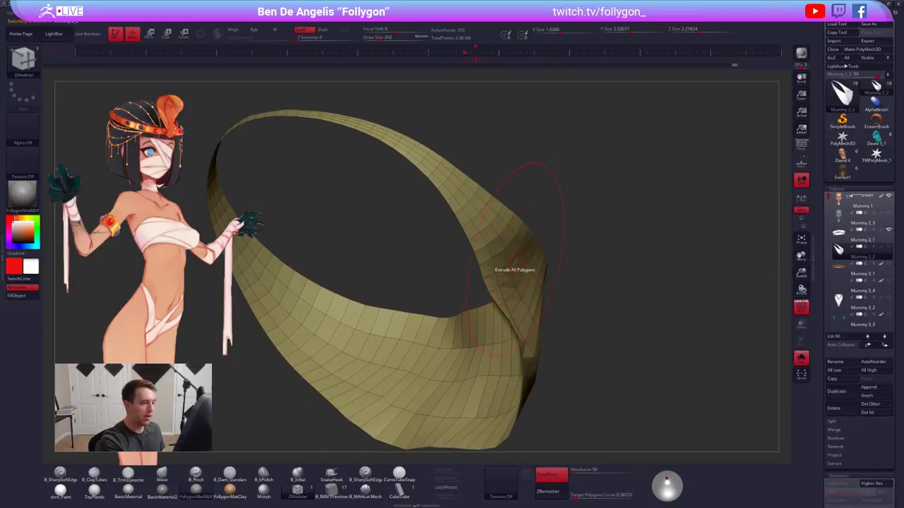
drag(515, 262, 505, 263)
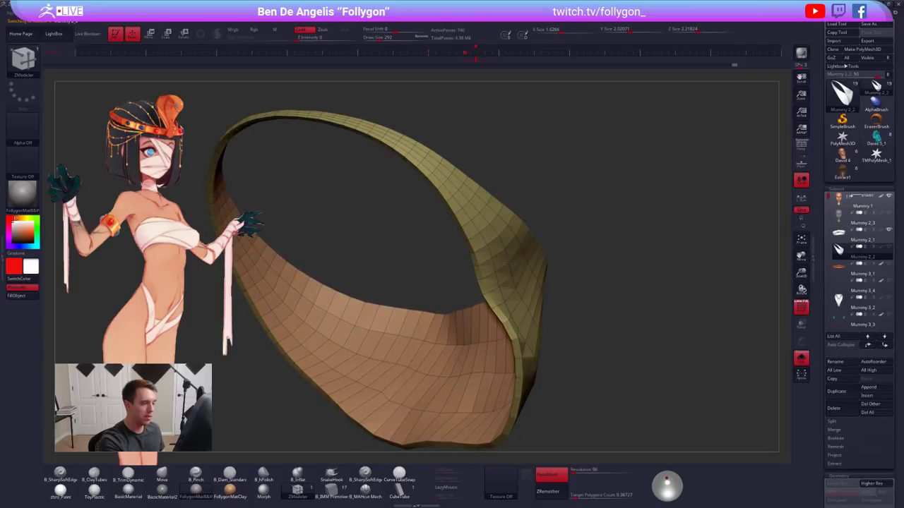
Preview the thickened diagonal wrap smoothed on the head, then undo the extrusion
key(ctrl+d)
key(f)
key(shift+f)
right_drag(552, 295, 573, 358)
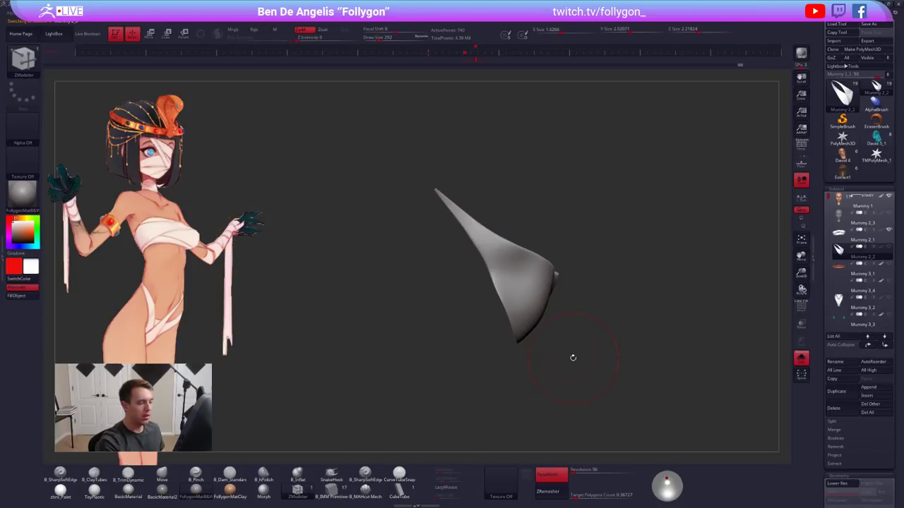
key(alt+s)
right_drag(498, 320, 540, 322)
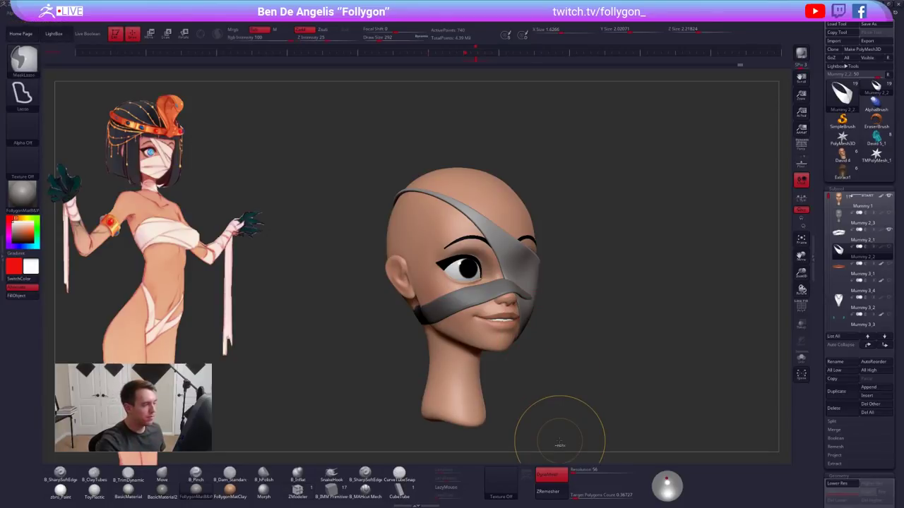
key(shift+d)
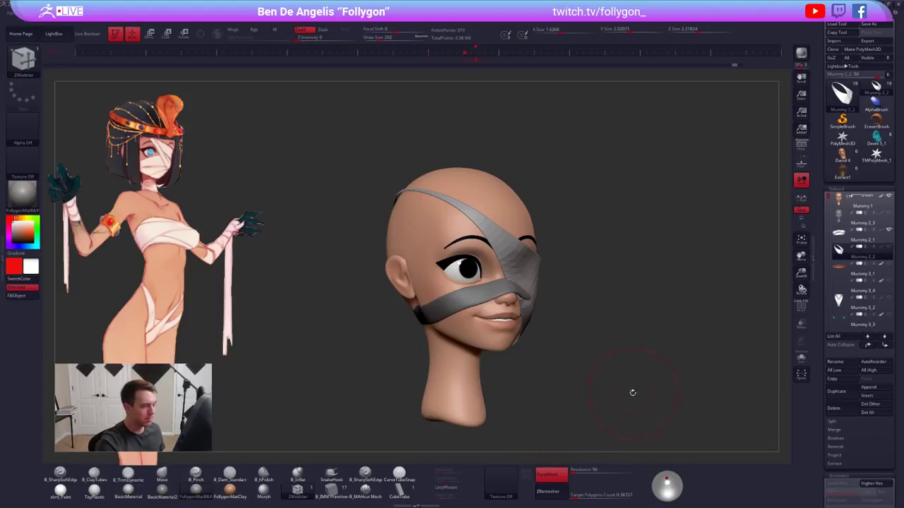
Return to the Move brush in front view and adjust the diagonal wrap's edge beside the nose
shift+drag(632, 393, 593, 374)
key(b)
key(m)
key(v)
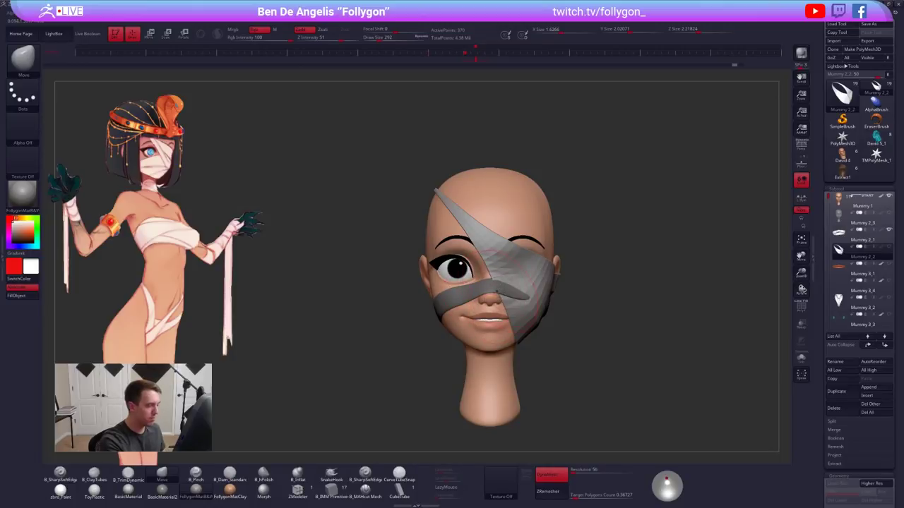
drag(497, 291, 505, 296)
Select the Mummy 2_1 band with the diagonal wrap shown and fit it beneath the wrap using the Move brush at draw sizes 170 and 203
click(856, 236)
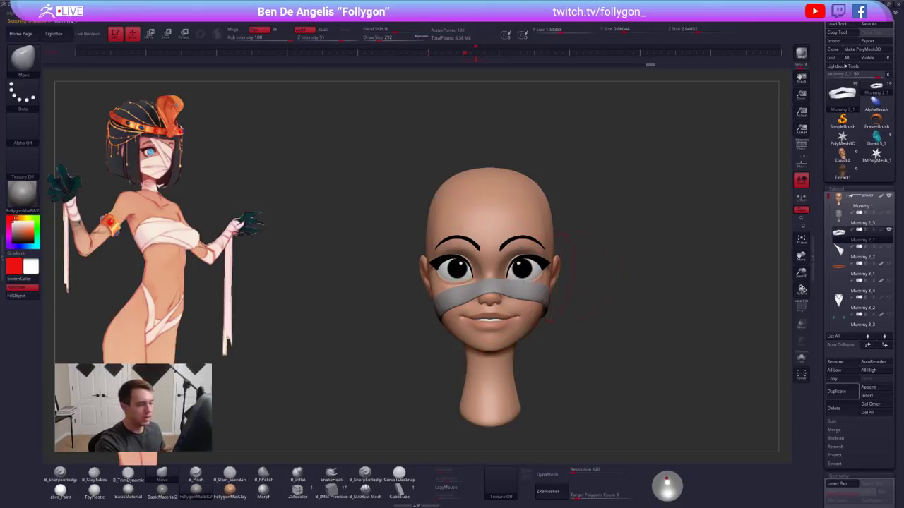
click(857, 253)
click(857, 236)
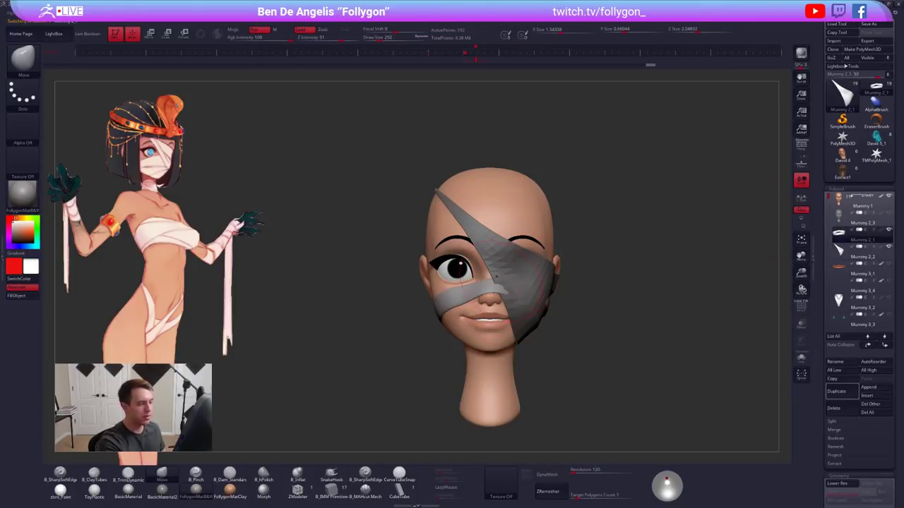
key(space)
drag(510, 285, 504, 285)
right_drag(499, 291, 565, 293)
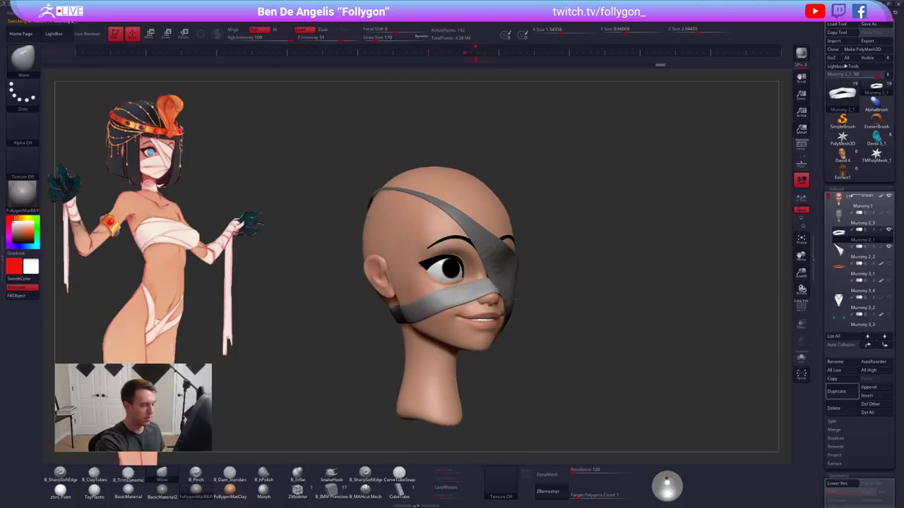
key(space)
drag(483, 285, 487, 285)
mouse_move(488, 289)
right_down()
mouse_move(547, 291)
mouse_move(471, 292)
right_up()
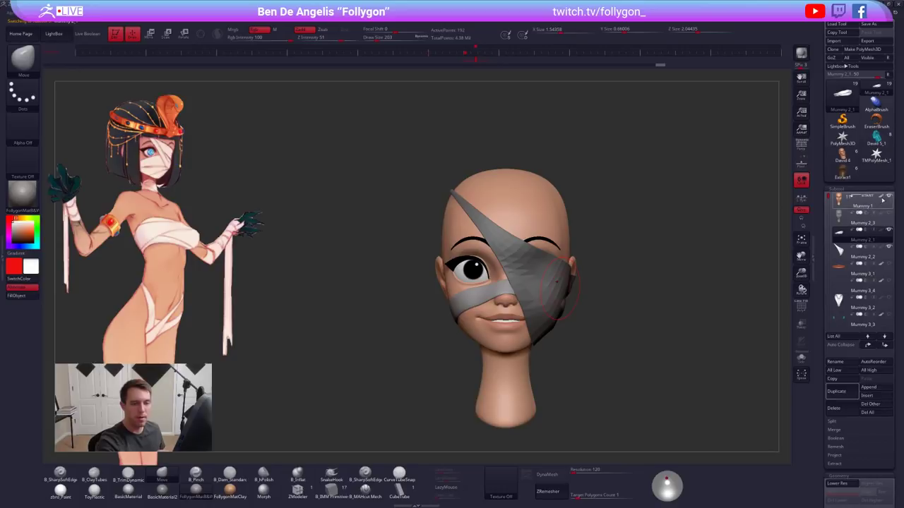
Show all the character's subtools, including the hair and headdress, and hide the Mummy 2_3 subtool
click(889, 195)
click(889, 196)
ctrl+right_drag(700, 267, 666, 271)
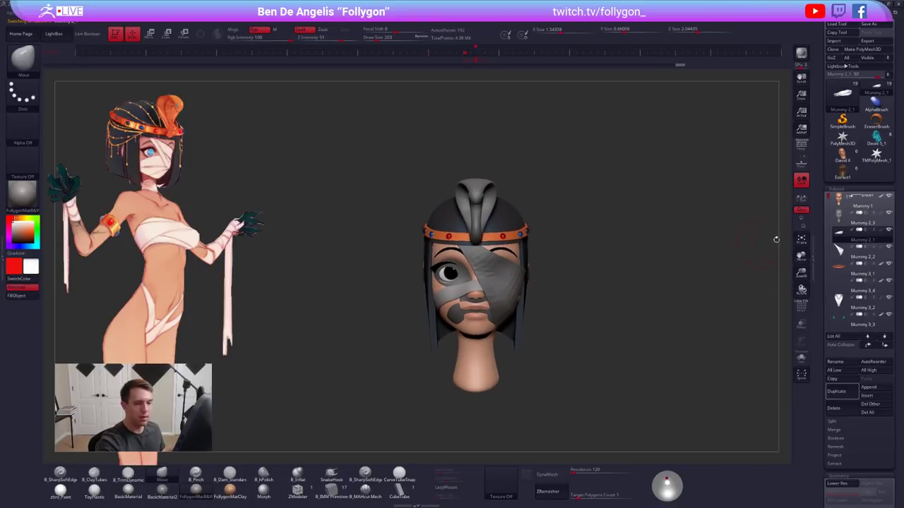
click(889, 212)
ctrl+right_drag(545, 298, 531, 321)
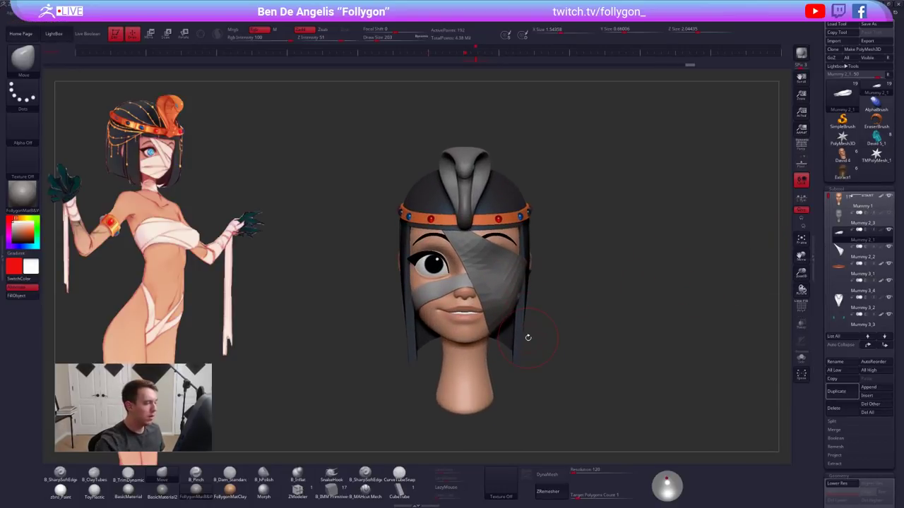
Select the Mummy 2_2 diagonal wrap, compare the face with the concept art and save the project
alt+click(492, 262)
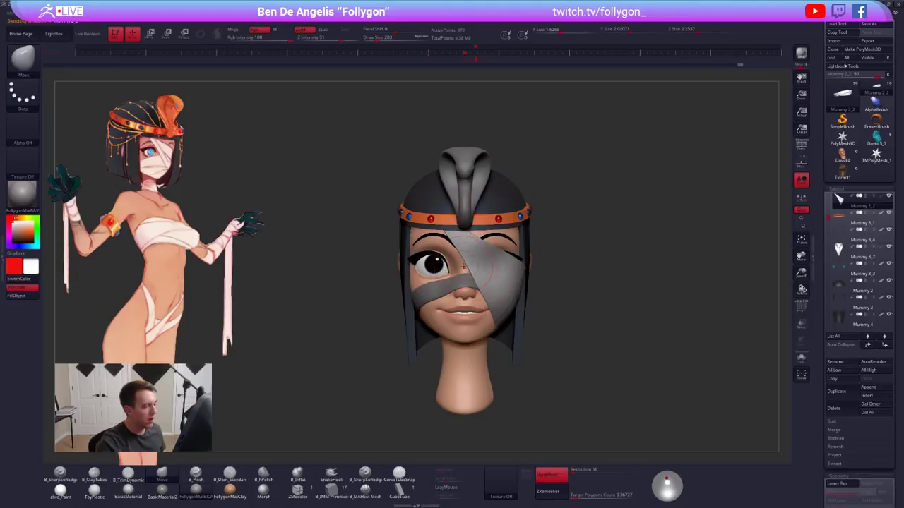
alt+right_drag(495, 291, 506, 302)
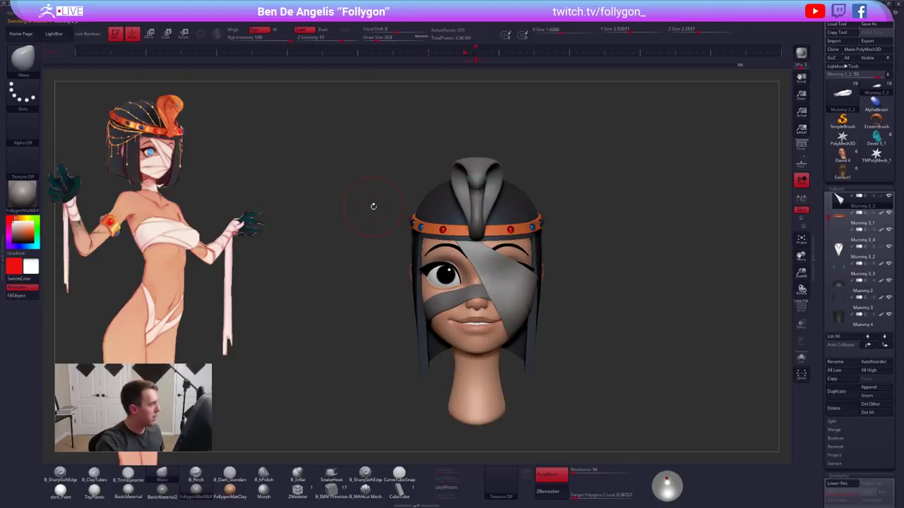
alt+right_drag(467, 202, 479, 206)
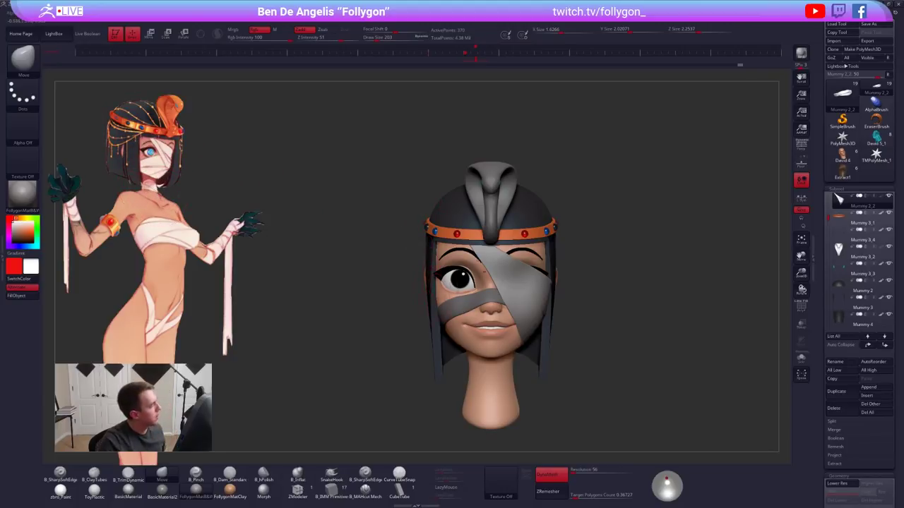
key(ctrl+s)
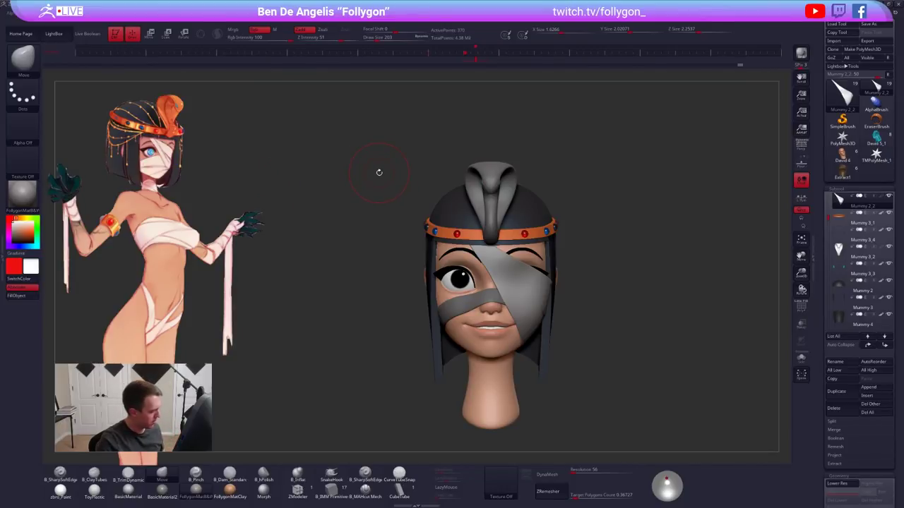
Set the Move brush's draw size to 121
key(b)
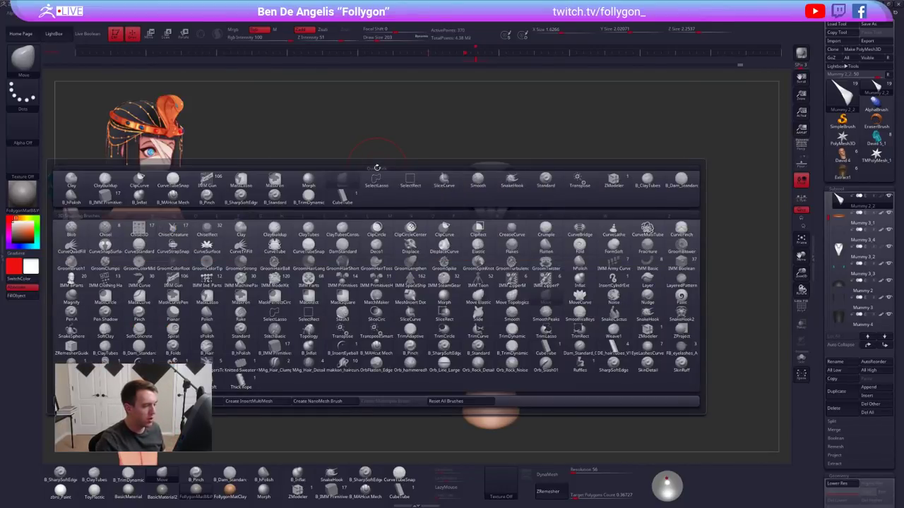
key(i)
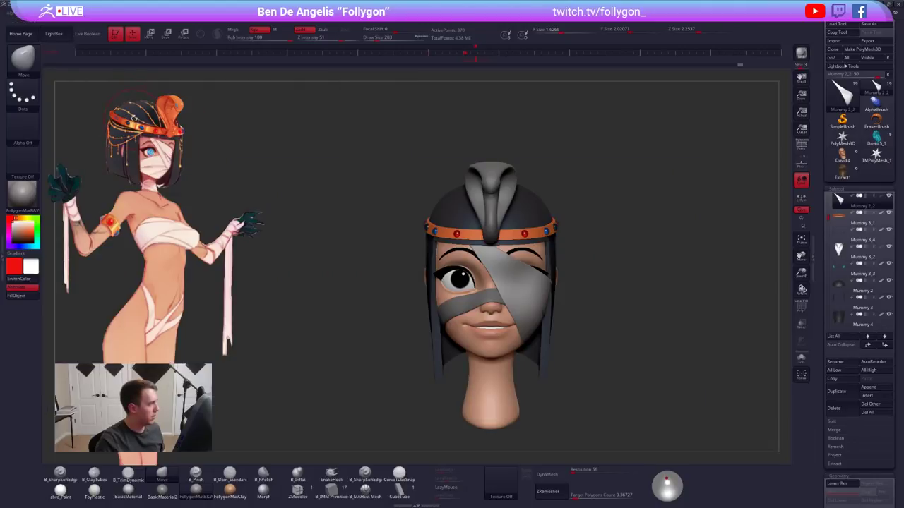
key(space)
click(282, 151)
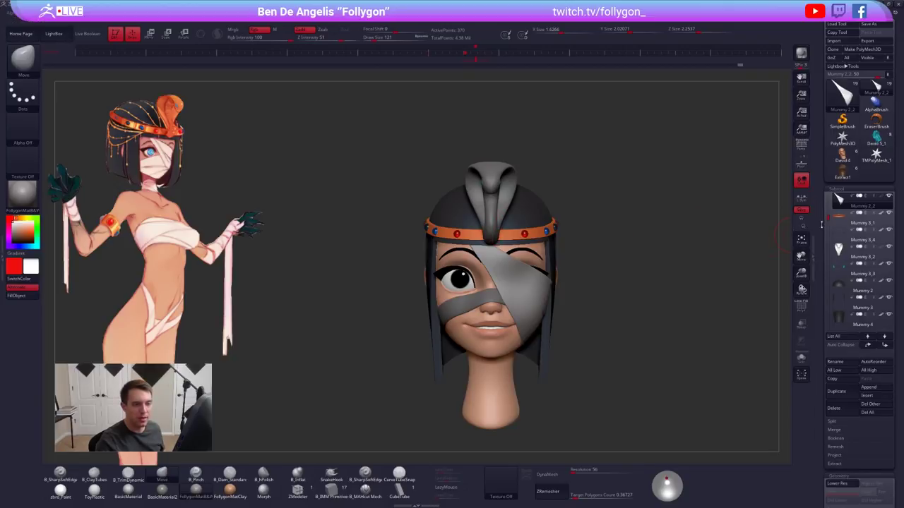
Check the head from the side and front, then duplicate the Mummy 2_2 diagonal wrap subtool
drag(572, 232, 664, 236)
alt+drag(577, 235, 580, 283)
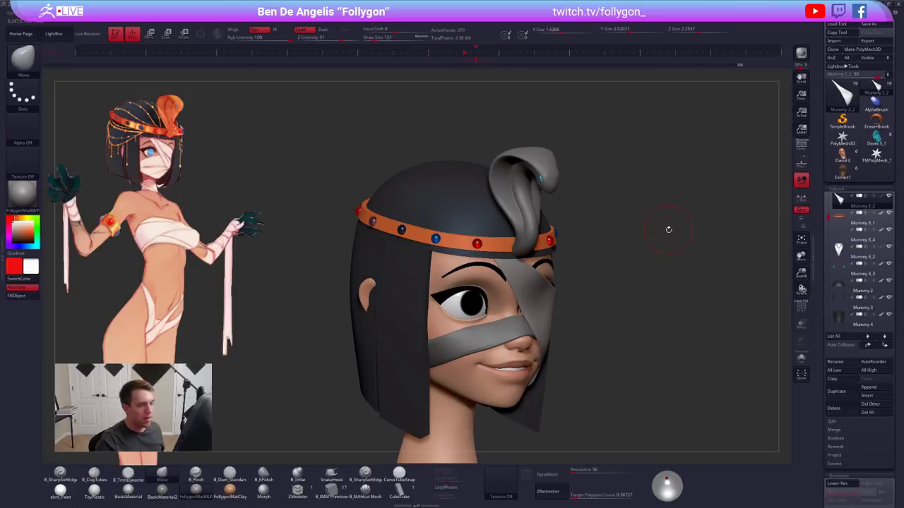
shift+drag(668, 228, 600, 230)
alt+drag(720, 297, 685, 244)
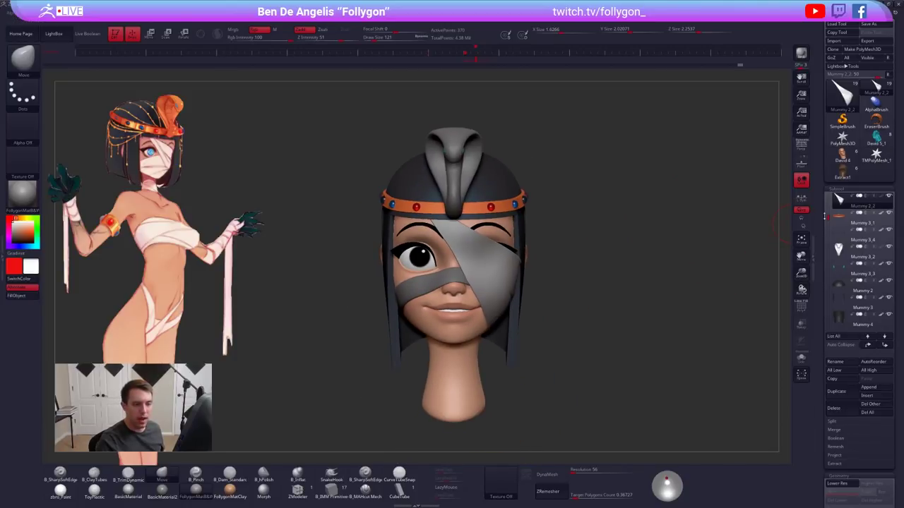
drag(829, 216, 832, 207)
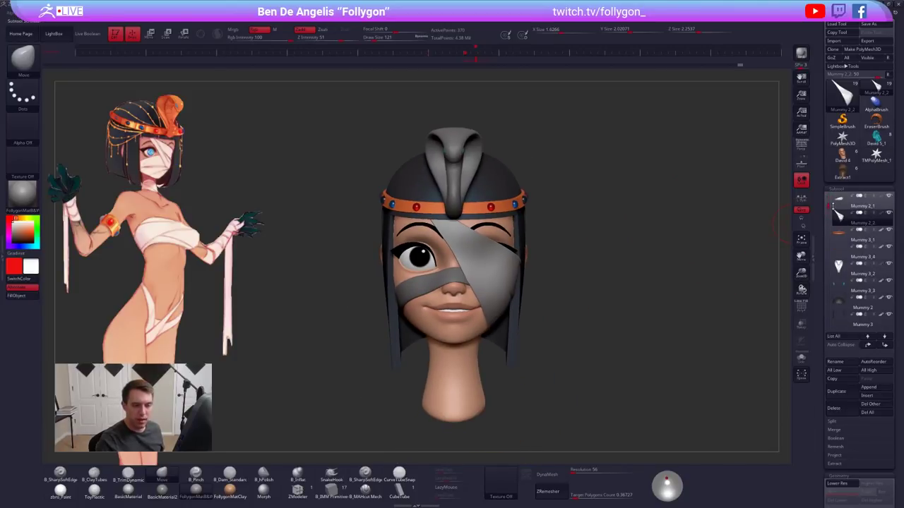
click(836, 392)
Delete the duplicated diagonal wrap subtool Mummy 2_4
drag(819, 323, 829, 184)
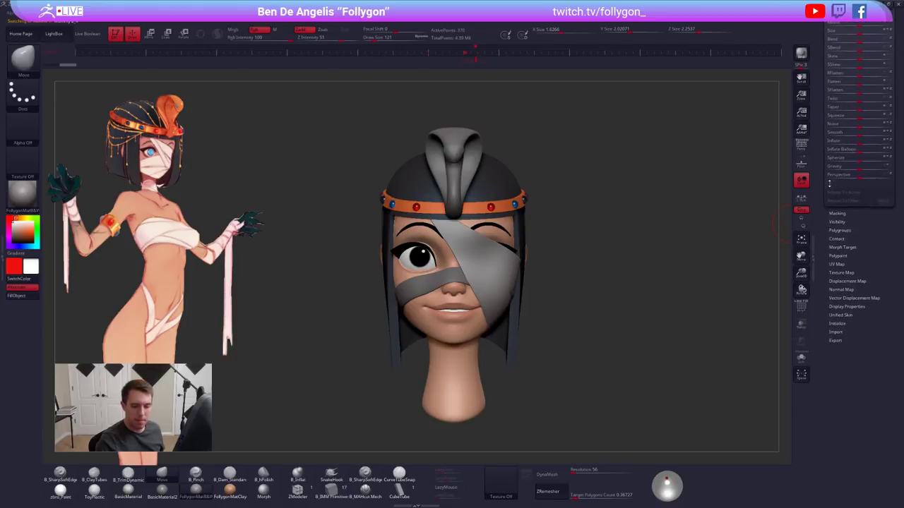
click(840, 324)
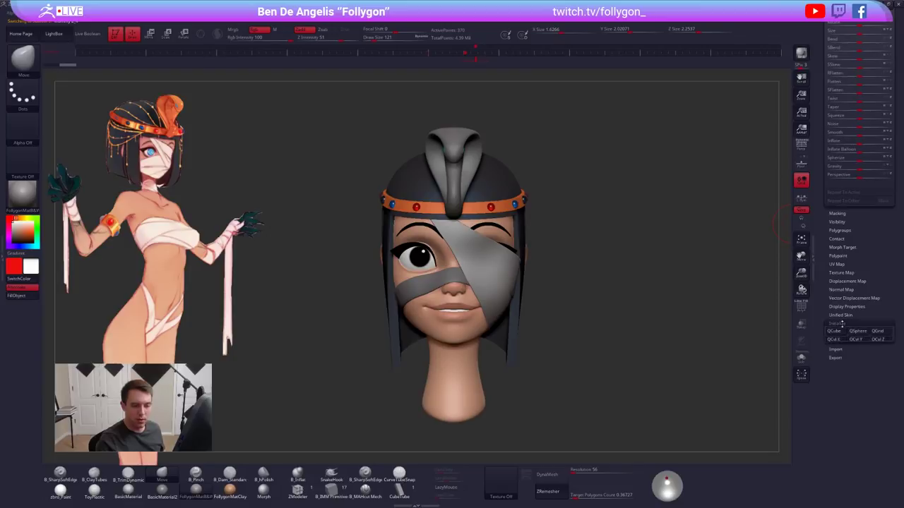
drag(848, 306, 816, 452)
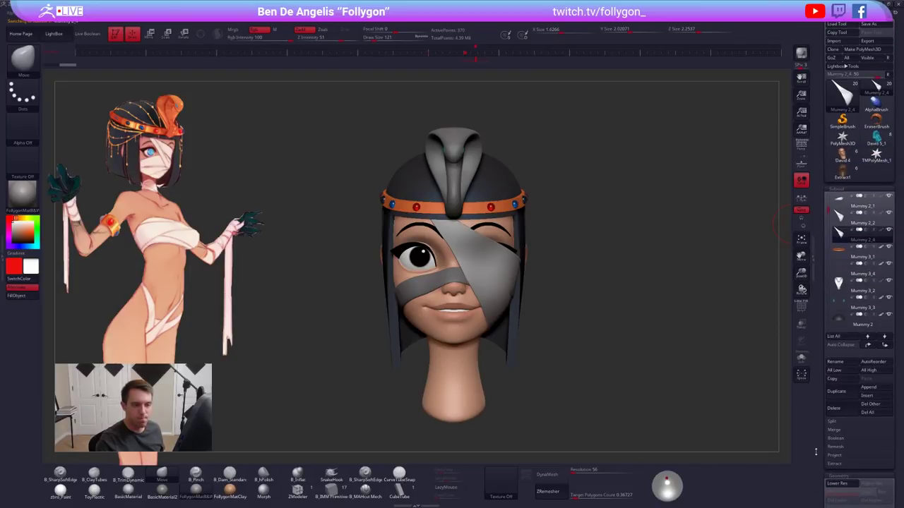
click(834, 408)
click(777, 419)
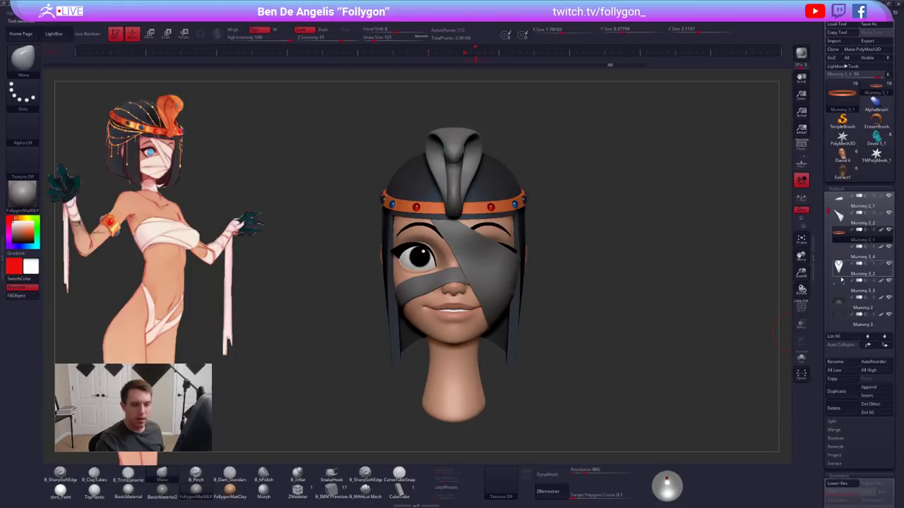
Try out a Ring3D primitive with its wireframe shown and return to the mummy character tool
click(843, 96)
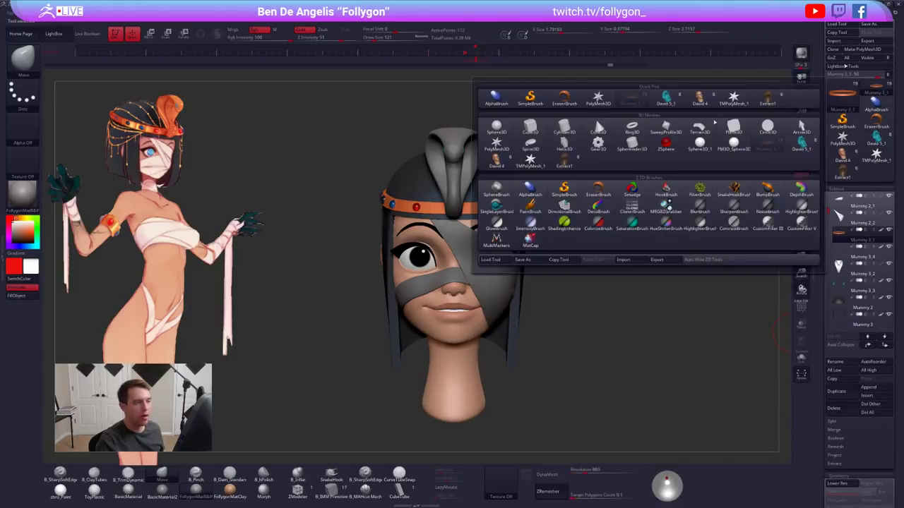
click(631, 129)
drag(557, 143, 555, 219)
alt+drag(576, 162, 596, 247)
key(shift+f)
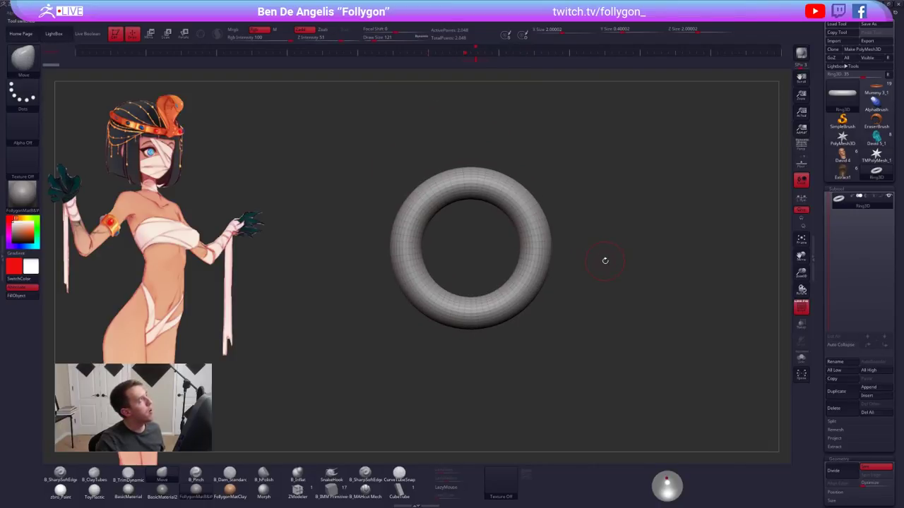
shift+drag(605, 260, 613, 204)
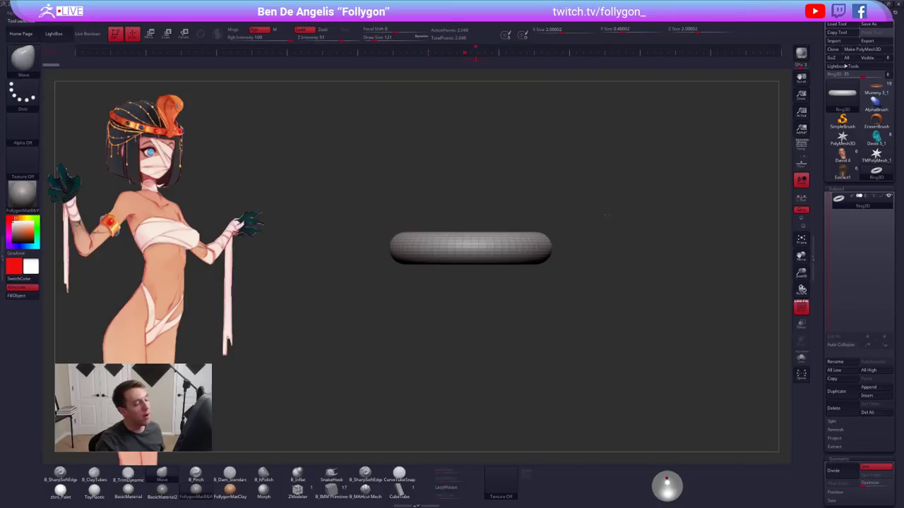
click(836, 408)
click(777, 417)
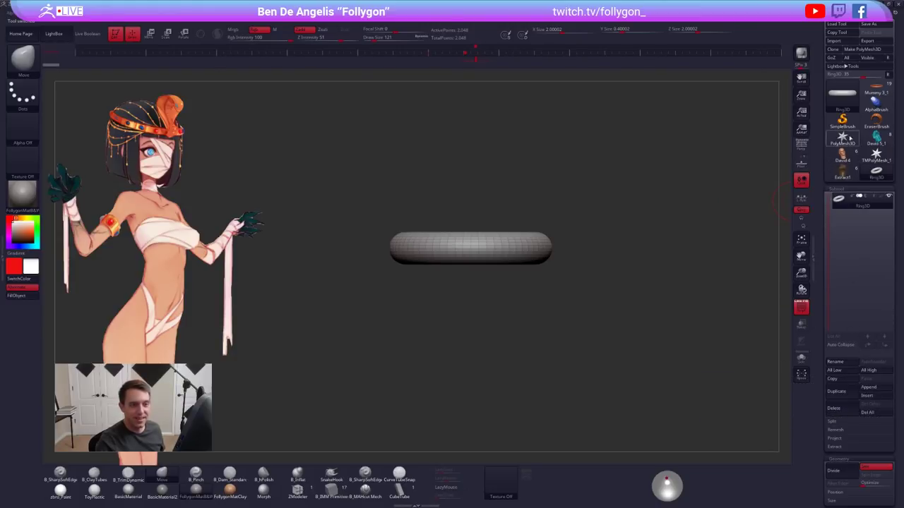
click(874, 89)
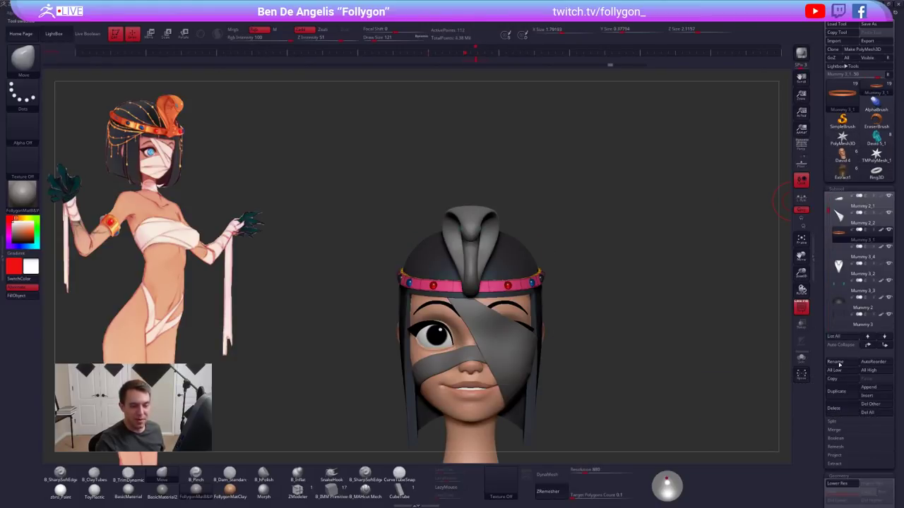
Duplicate the Mummy 3_1 headband subtool and reinitialize the copy as a QCube
click(848, 394)
drag(823, 326, 829, 175)
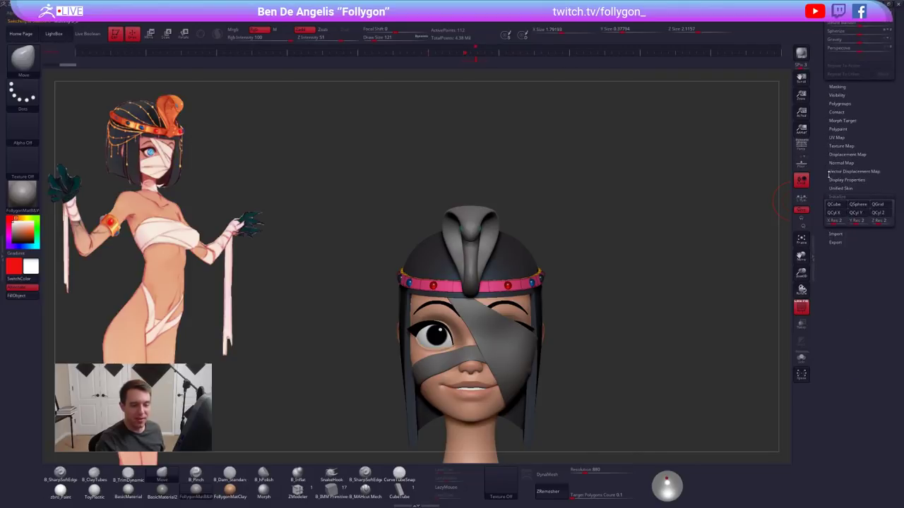
click(833, 223)
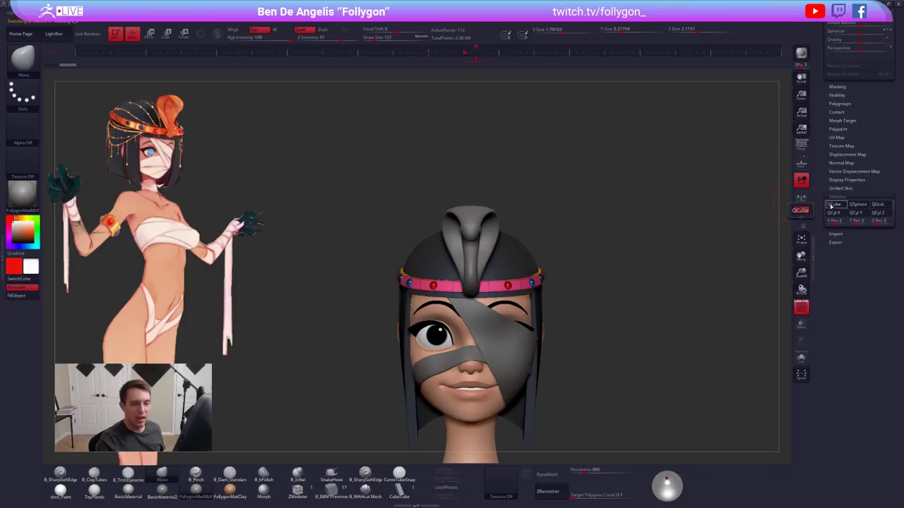
scroll(834, 332, up, 10)
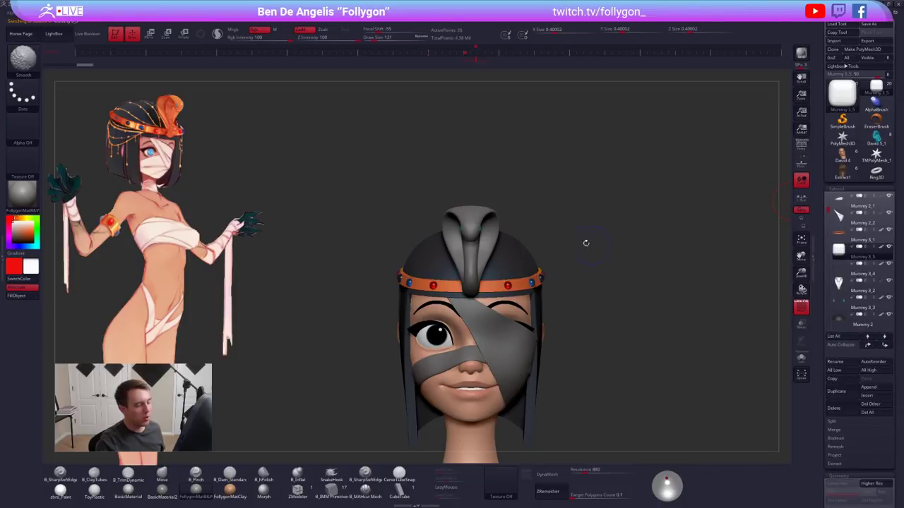
Isolate the new cube with its wireframe shown, frame it from the front and set the draw size to 14
key(shift+s)
key(shift+f)
key(shift+f)
mouse_move(785, 205)
alt+mouse_down()
mouse_move(560, 290)
mouse_move(625, 332)
alt+mouse_up()
key(space)
click(570, 282)
shift+drag(565, 261, 569, 256)
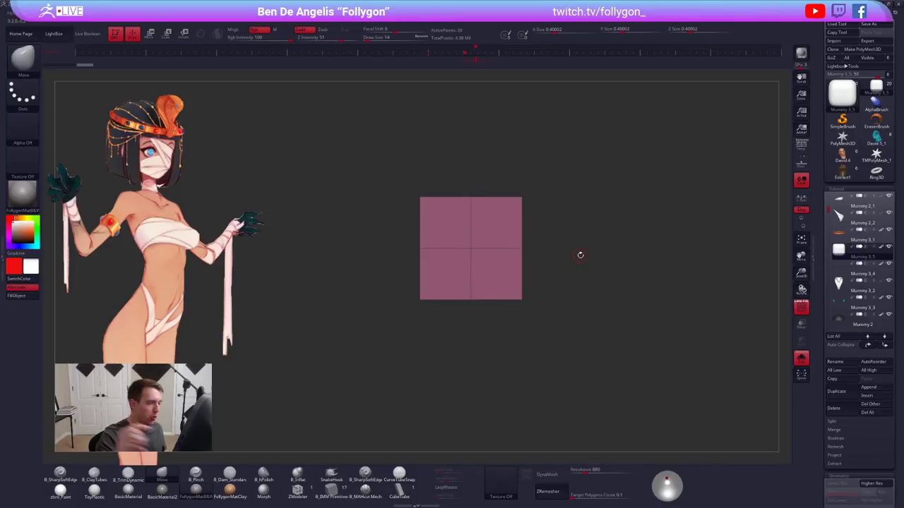
Split the centre points of the cube's front and back faces into large octagons with the ZModeler point action Split
click(399, 473)
alt+drag(438, 315, 478, 334)
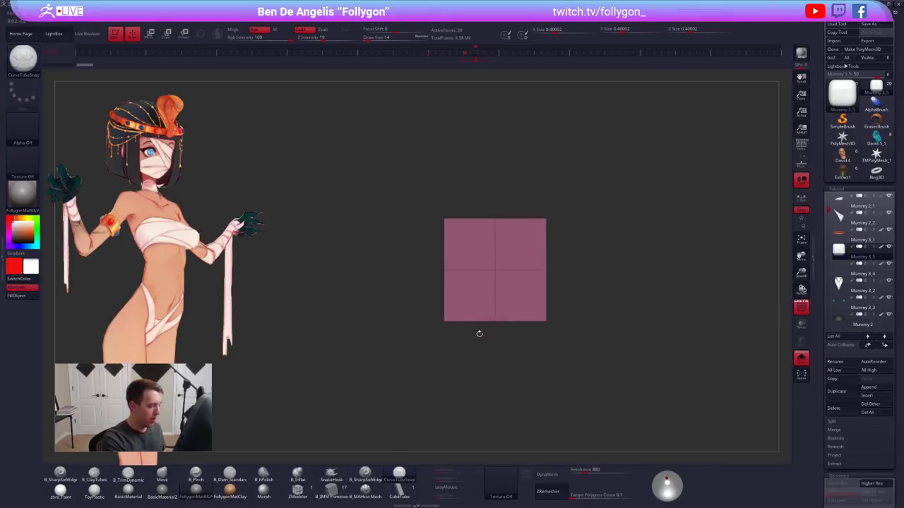
click(308, 498)
ctrl+right_drag(487, 265, 502, 283)
alt+right_drag(502, 283, 513, 303)
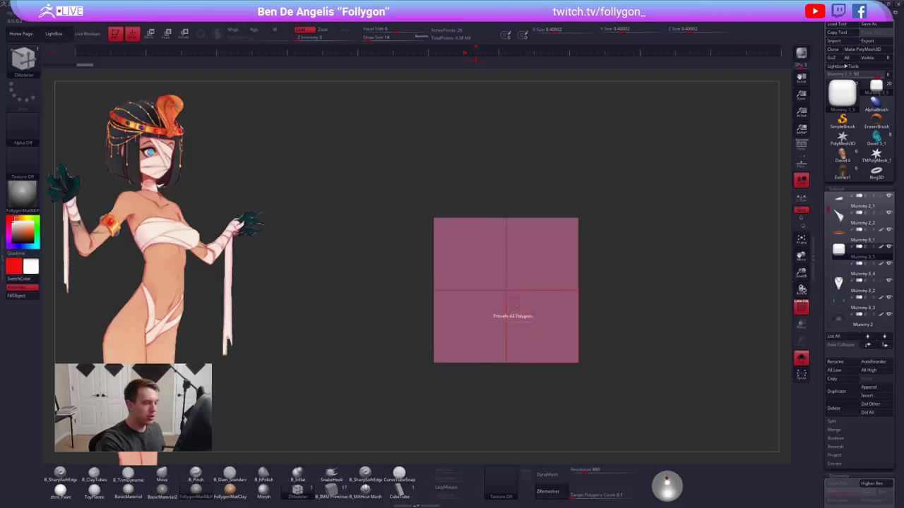
key(space)
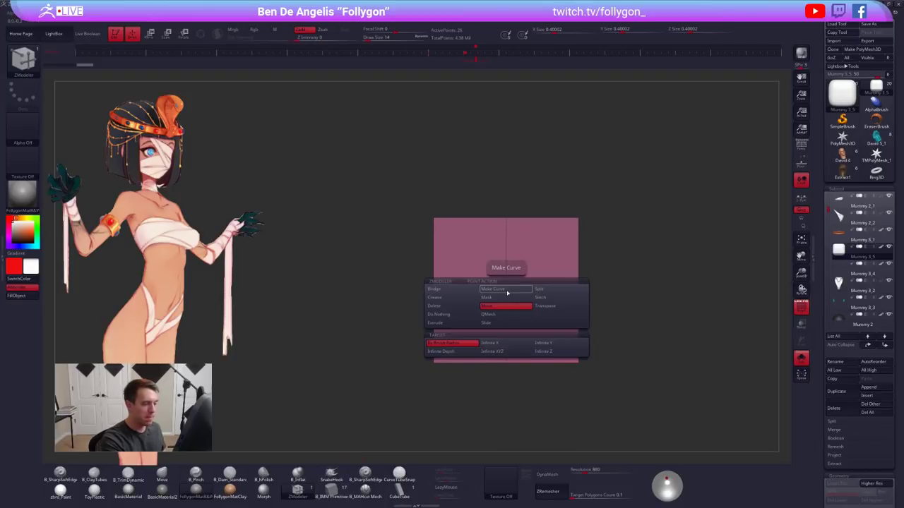
click(542, 296)
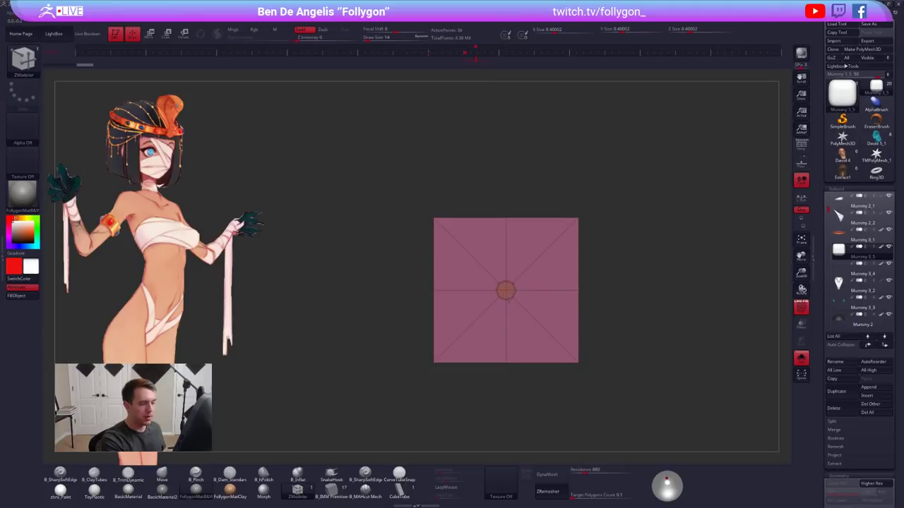
drag(507, 307, 518, 347)
right_drag(520, 333, 552, 330)
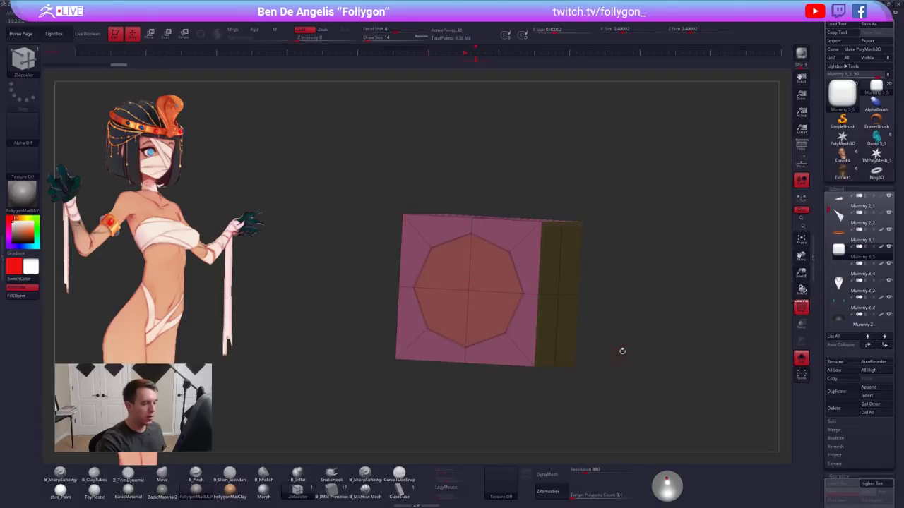
Push the octagonal face through the cube with the ZModeler polygon action QMesh to open a hole, and preview its smoothing
right_drag(622, 351, 516, 336)
mouse_move(524, 319)
alt+mouse_down()
mouse_move(521, 309)
mouse_move(492, 318)
alt+mouse_up()
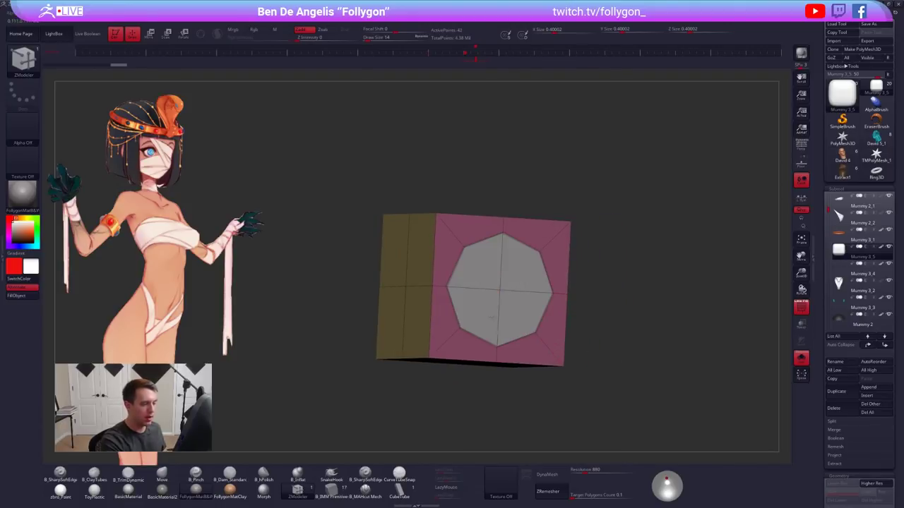
right_drag(494, 319, 508, 321)
key(space)
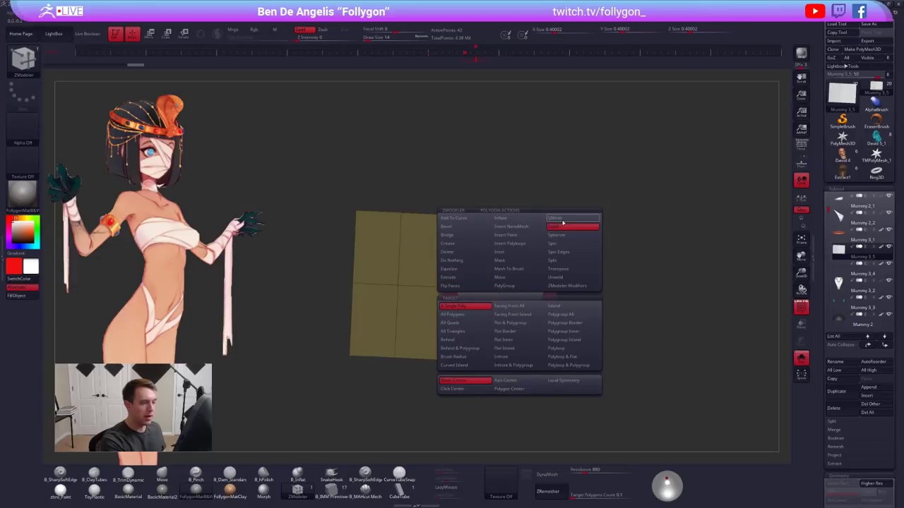
click(563, 223)
drag(512, 258, 508, 279)
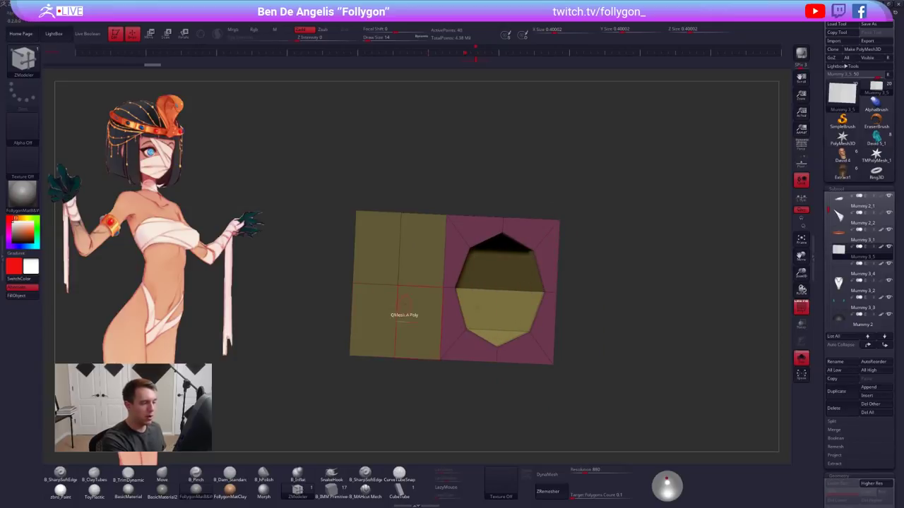
right_drag(404, 315, 482, 332)
key(d)
key(shift+d)
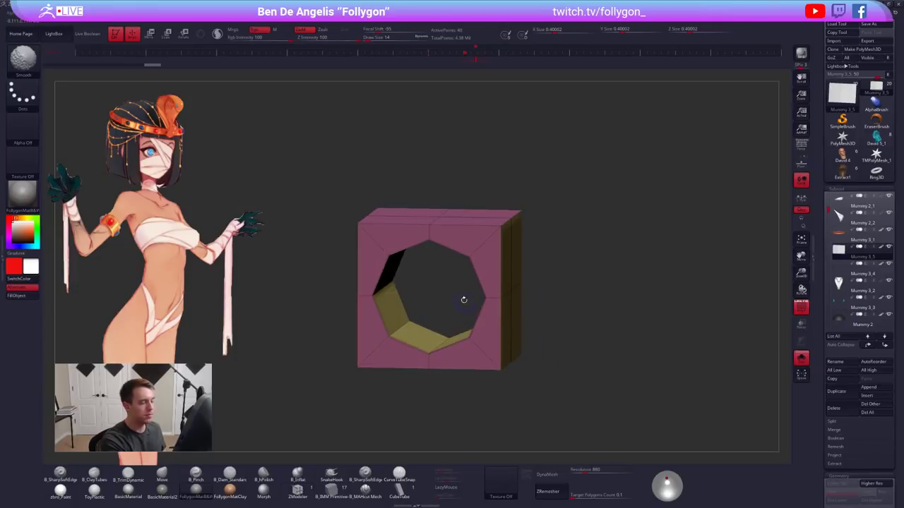
Mask everything except the hole's upper half and square off its upper corners with the Transpose line
alt+right_drag(452, 304, 530, 301)
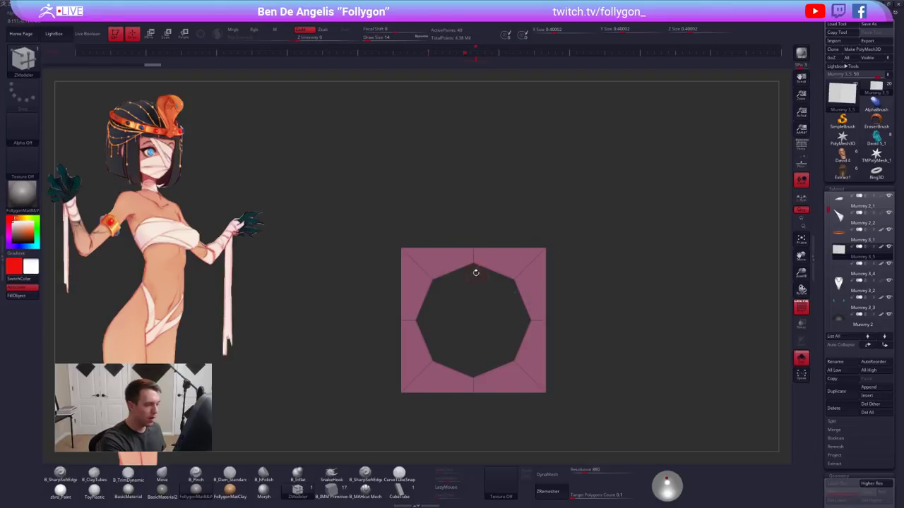
key(ctrl)
ctrl+click(461, 286)
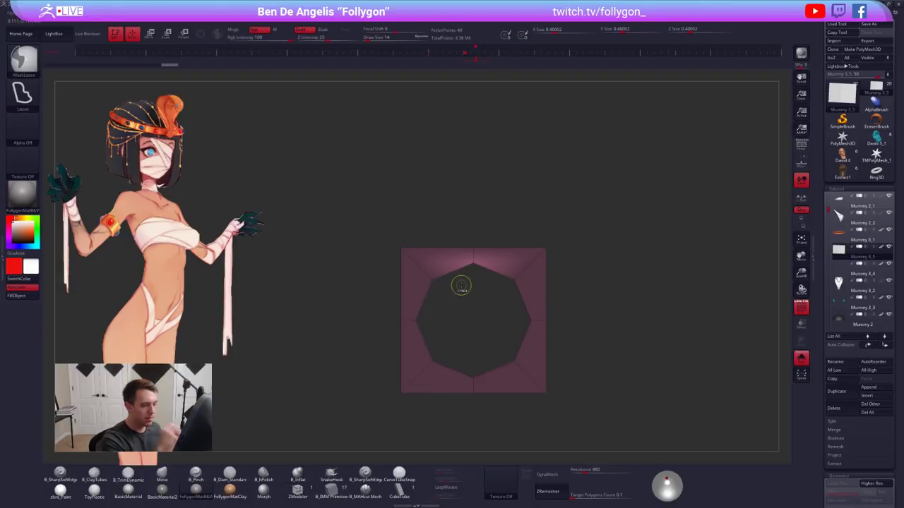
mouse_move(461, 286)
ctrl+mouse_down()
mouse_move(510, 296)
mouse_move(491, 294)
mouse_move(473, 263)
ctrl+mouse_up()
ctrl+click(463, 331)
key(w)
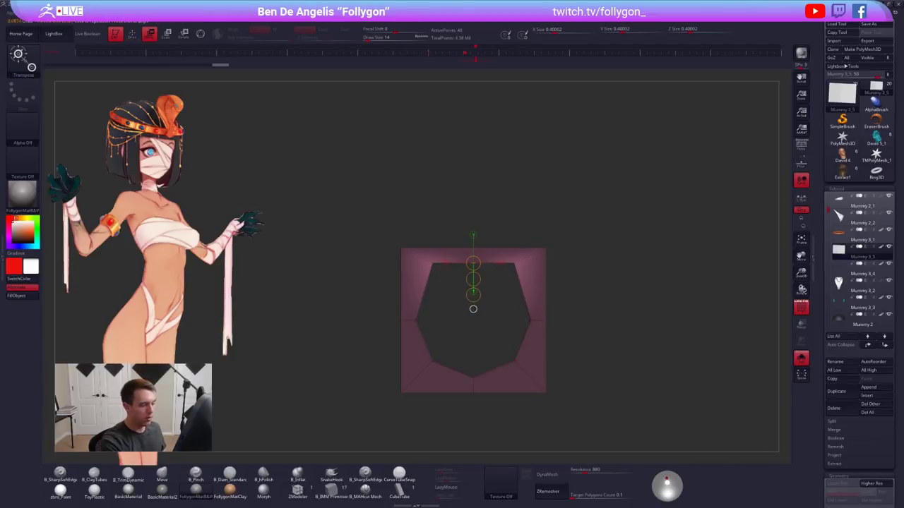
mouse_move(531, 321)
shift+mouse_down()
mouse_move(507, 321)
mouse_move(531, 321)
shift+mouse_up()
key(q)
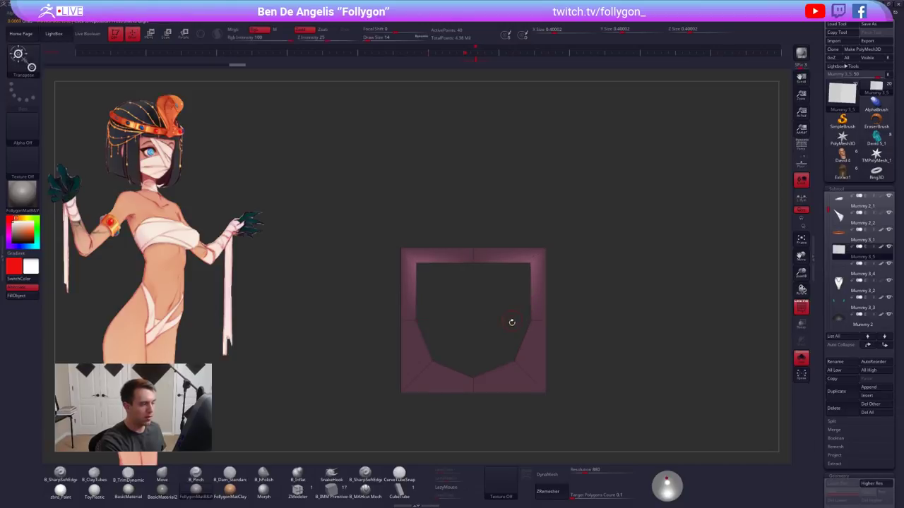
Mask everything except the hole's lower half, square off its lower corners with the Transpose line and clear the mask
mouse_move(502, 351)
ctrl+mouse_down()
mouse_move(507, 363)
mouse_move(473, 352)
mouse_move(473, 362)
ctrl+mouse_up()
ctrl+click(506, 363)
key(w)
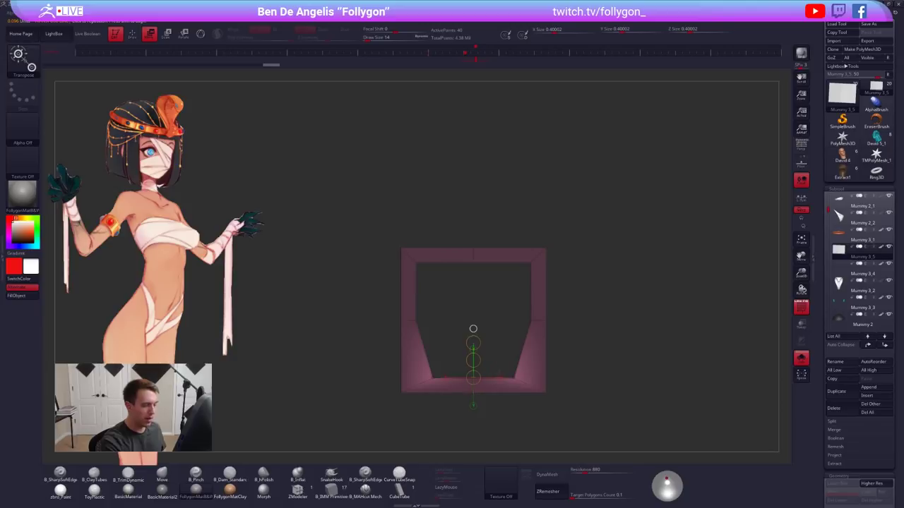
key(q)
key(w)
mouse_move(530, 321)
shift+mouse_down()
mouse_move(502, 321)
mouse_move(532, 321)
shift+mouse_up()
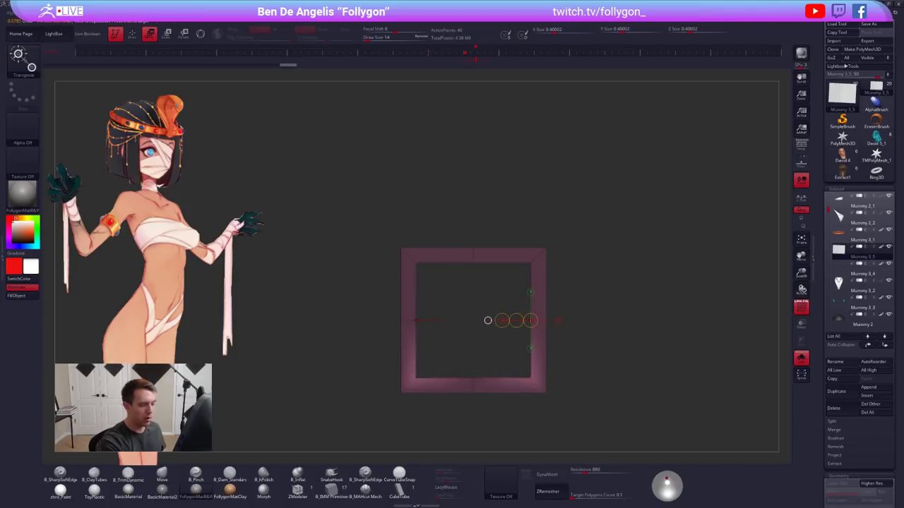
key(q)
ctrl+drag(616, 341, 595, 421)
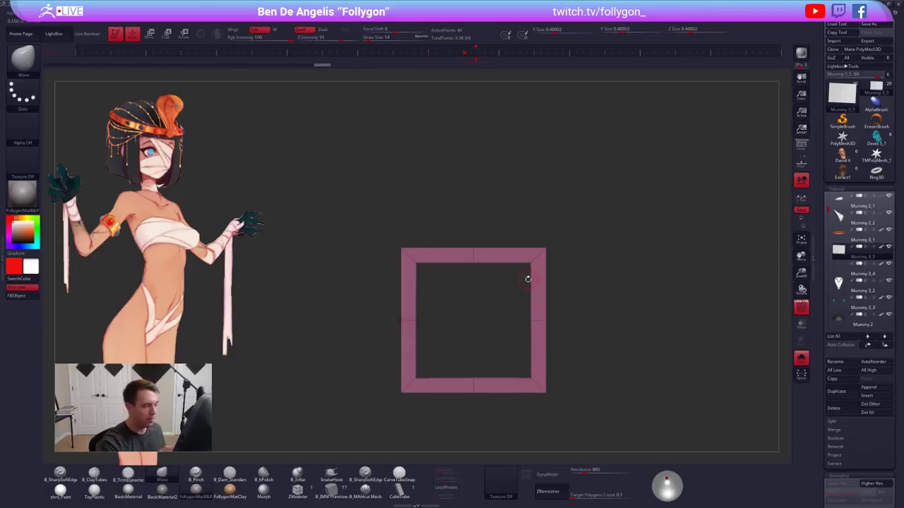
Scale the square frame's depth down to about 0.09 from the side view and preview it with dynamic subdivision
drag(495, 291, 486, 290)
mouse_move(580, 400)
mouse_down()
mouse_move(590, 406)
mouse_move(555, 379)
mouse_move(599, 377)
mouse_up()
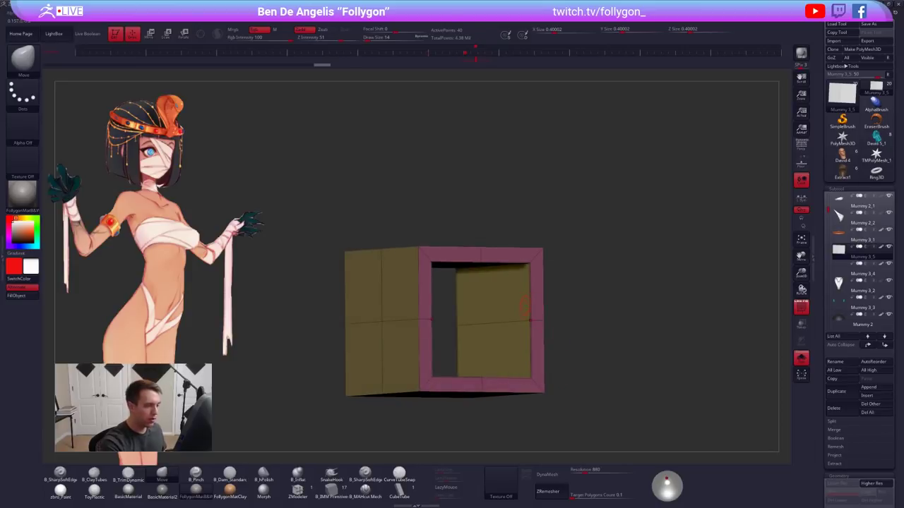
mouse_move(525, 305)
shift+mouse_down()
mouse_move(525, 344)
mouse_move(586, 321)
mouse_move(544, 320)
shift+mouse_up()
key(w)
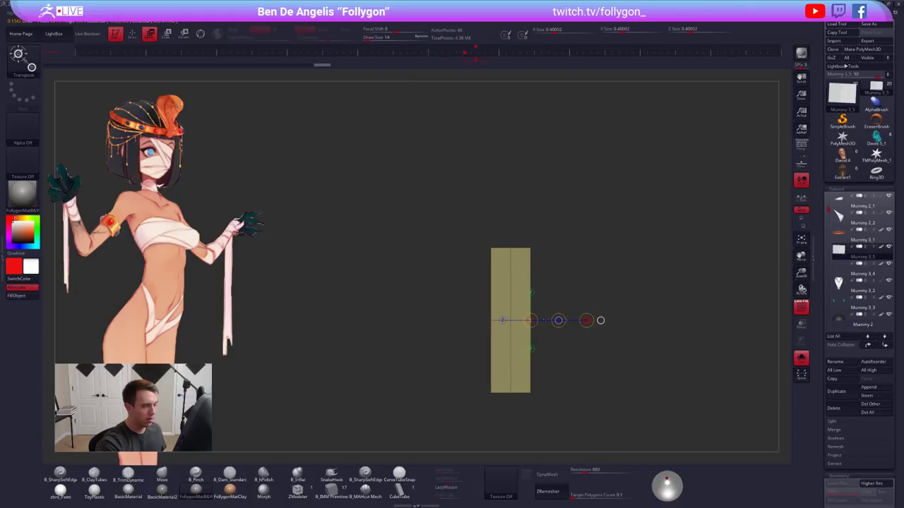
drag(600, 320, 546, 319)
key(d)
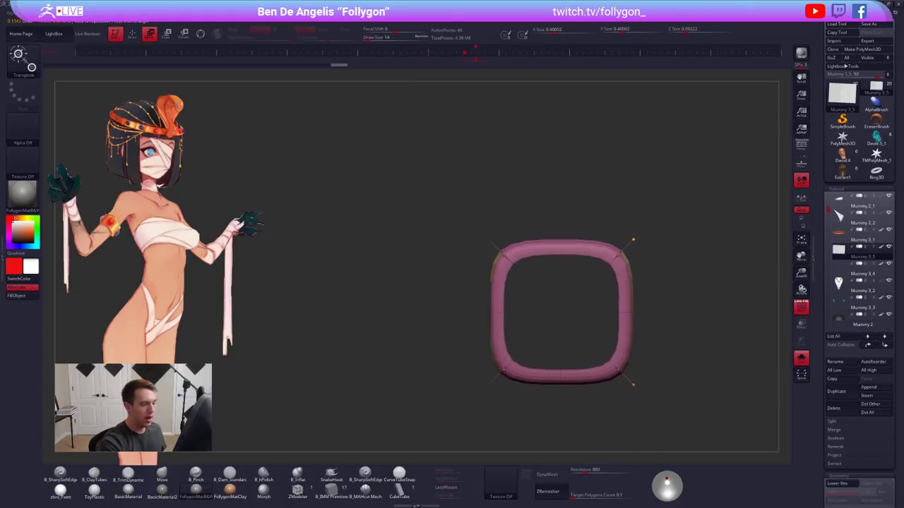
key(shift+d)
mouse_move(488, 312)
alt+mouse_down()
mouse_move(419, 309)
mouse_move(432, 296)
mouse_move(416, 321)
alt+mouse_up()
key(q)
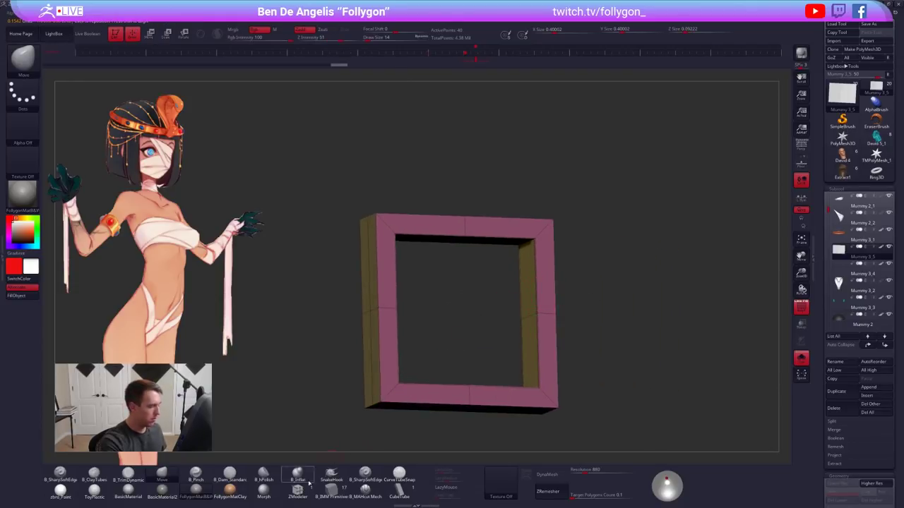
Switch to the ZModeler brush with the edge action Crease EdgeLoop Complete and preview the square frame's smoothing
click(304, 487)
key(space)
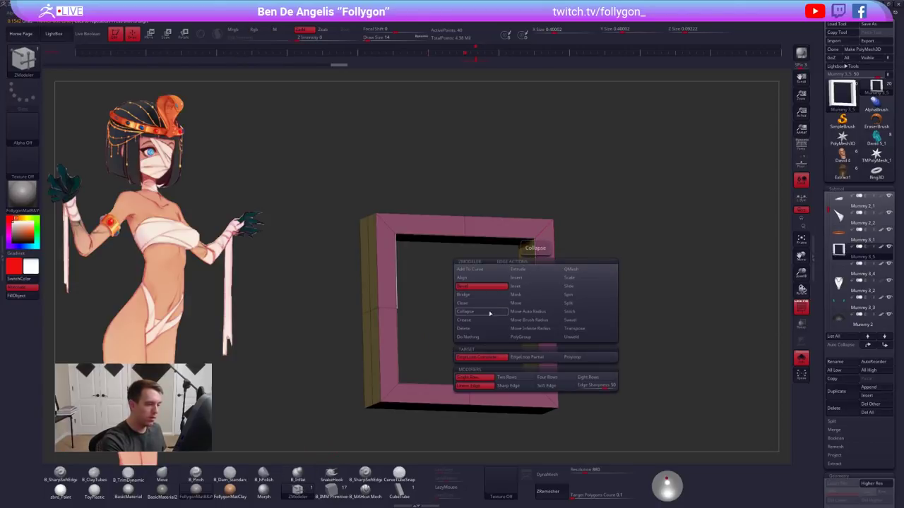
click(479, 321)
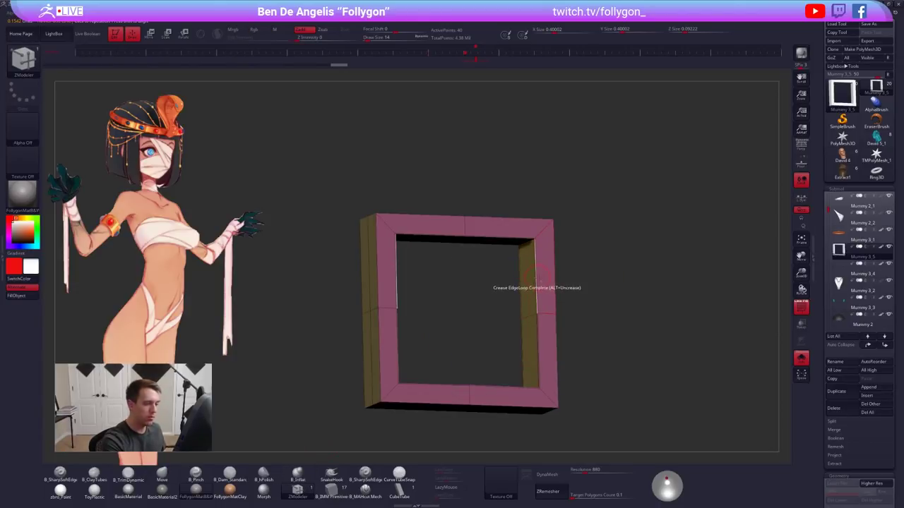
drag(589, 282, 506, 291)
key(d)
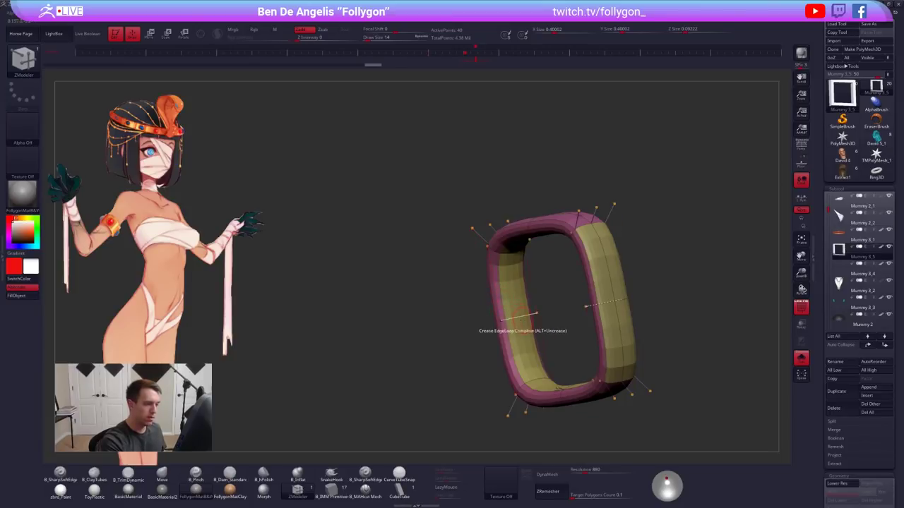
shift+drag(441, 323, 478, 321)
key(shift+d)
drag(590, 281, 517, 275)
Delete the edge loop running around the middle of the frame's depth with ZModeler and preview the smoothing
key(space)
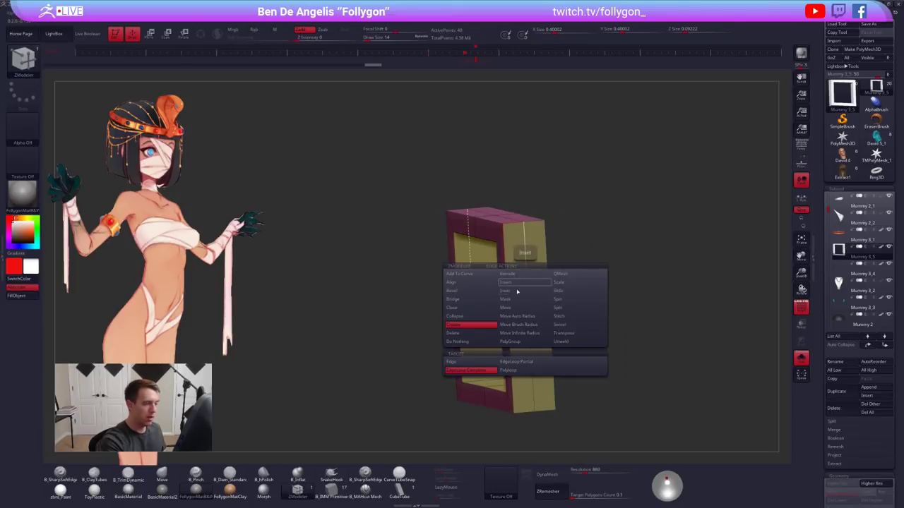
click(485, 334)
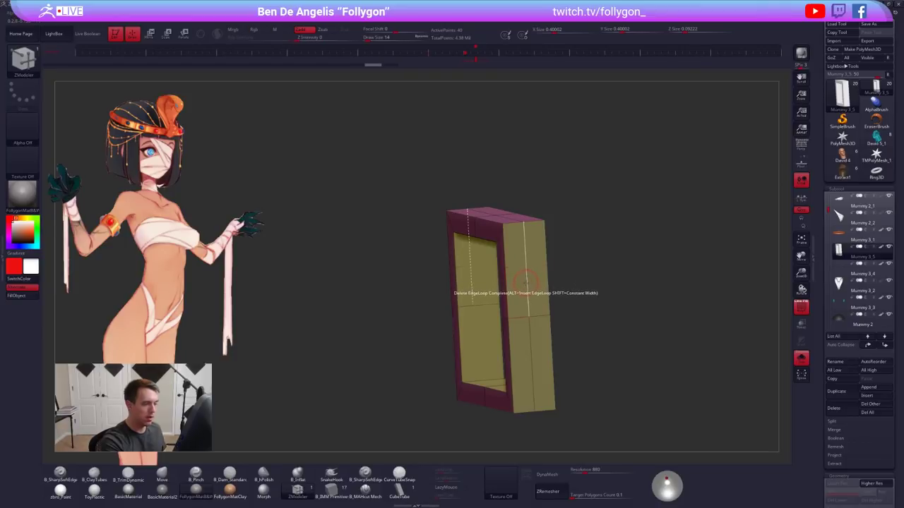
click(524, 277)
right_drag(526, 283, 513, 299)
key(d)
key(shift+d)
Scale the frame's depth down to about 0.037 with the Transpose line and preview it smoothed from the front
key(w)
mouse_move(509, 301)
shift+mouse_down()
mouse_move(573, 301)
mouse_move(535, 302)
shift+mouse_up()
right_drag(536, 301, 608, 308)
key(d)
shift+right_drag(509, 278, 511, 278)
key(shift+d)
mouse_move(523, 310)
ctrl+right_down()
mouse_move(521, 286)
mouse_move(534, 279)
ctrl+right_up()
key(q)
alt+drag(516, 359, 551, 339)
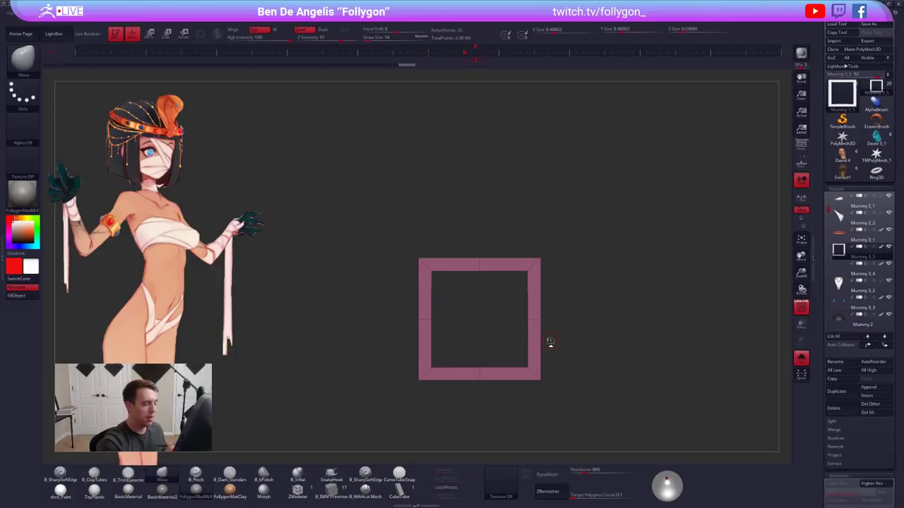
alt+drag(562, 321, 561, 285)
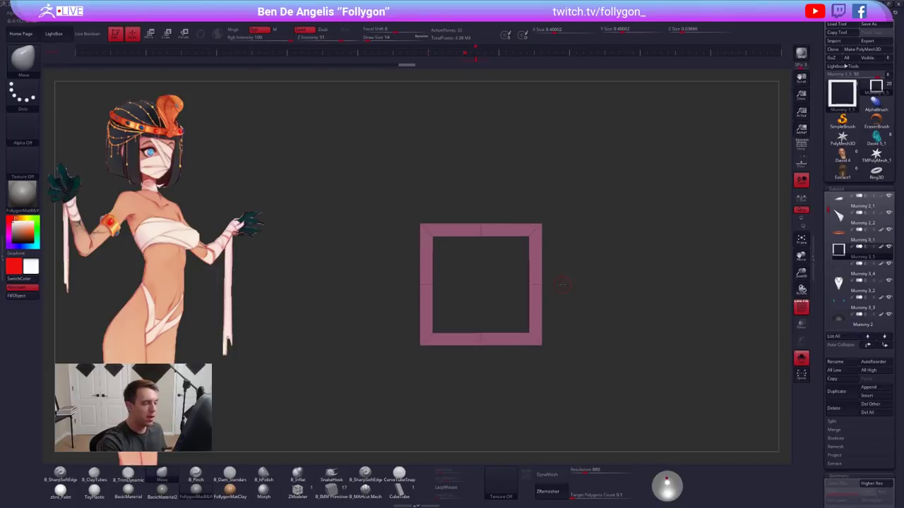
key(ctrl+d)
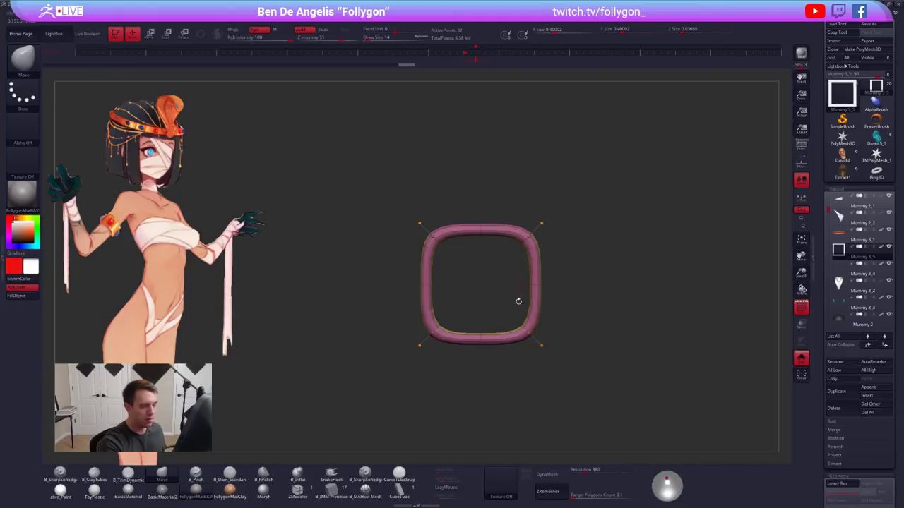
key(shift+d)
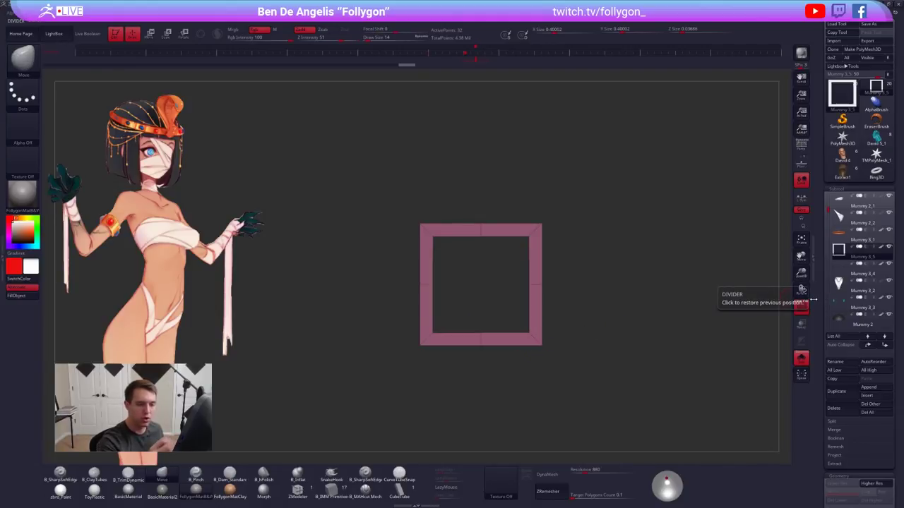
Stretch the frame with the Transpose line to a height of about 0.54 and preview its smoothing
click(812, 300)
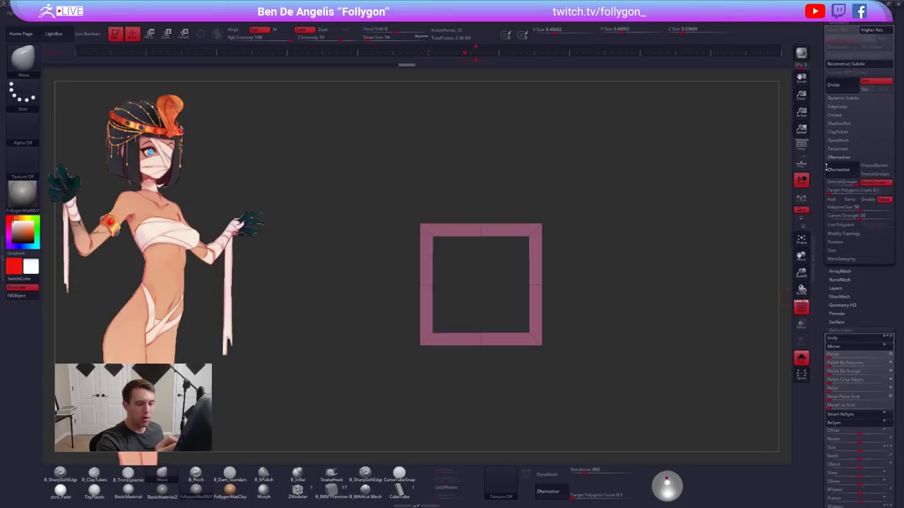
key(w)
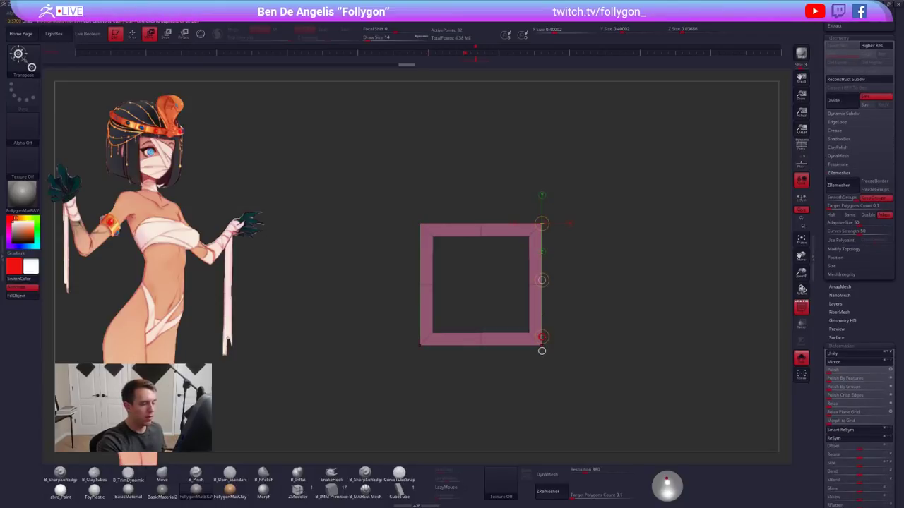
drag(541, 280, 541, 326)
key(d)
key(f)
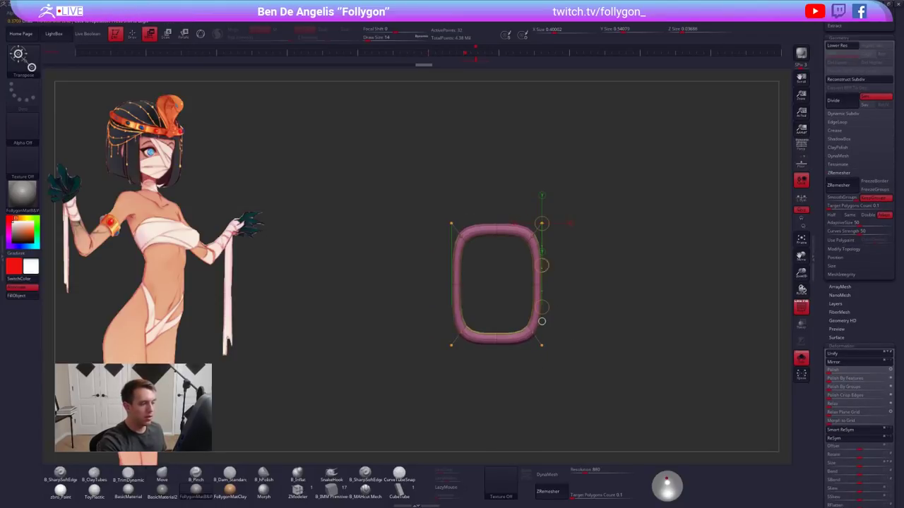
key(shift+d)
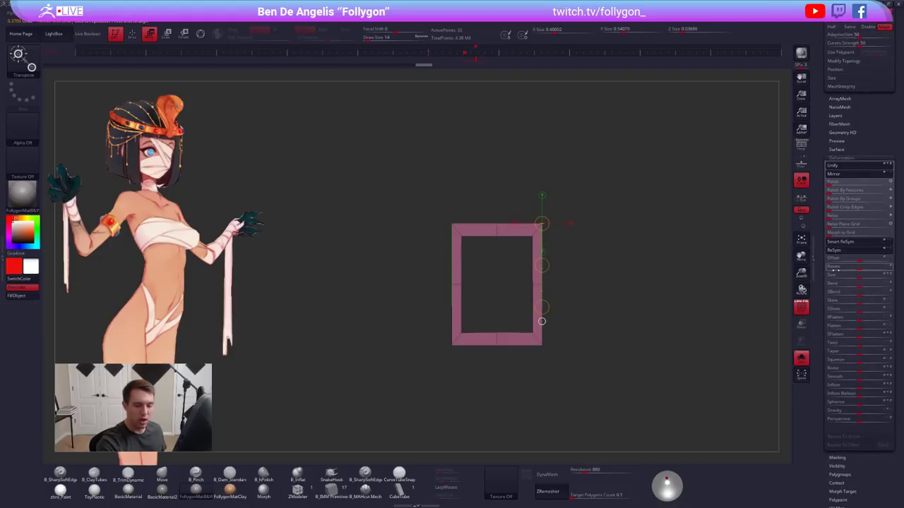
Try thickening the frame slightly with the Inflate deformation, preview it smoothed and undo the inflation
drag(859, 387, 864, 387)
key(d)
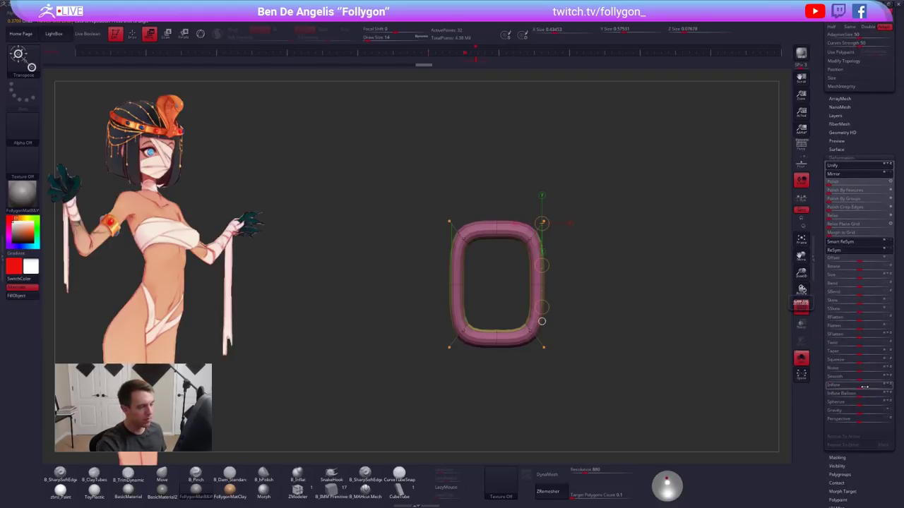
key(ctrl)
key(ctrl+z)
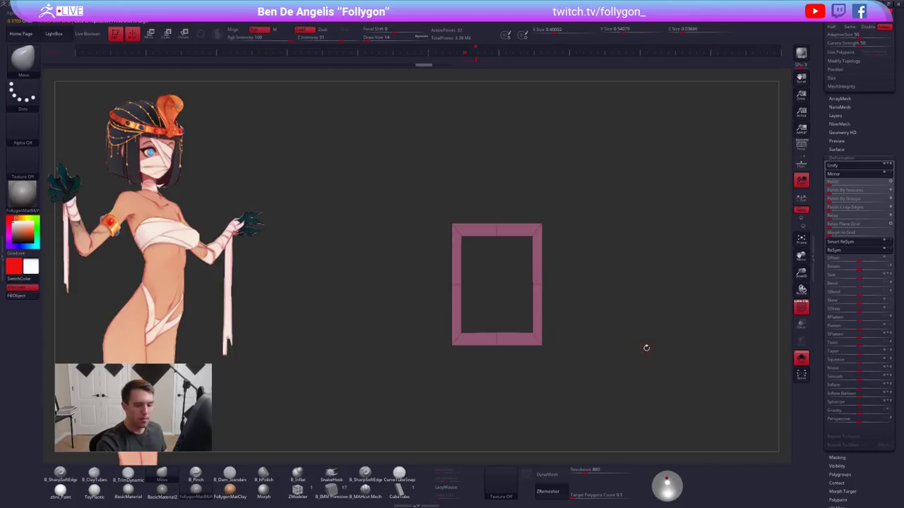
Try slicing the frame through the middle of its depth from the side view with SliceCurve and undo the cut
drag(524, 315, 544, 299)
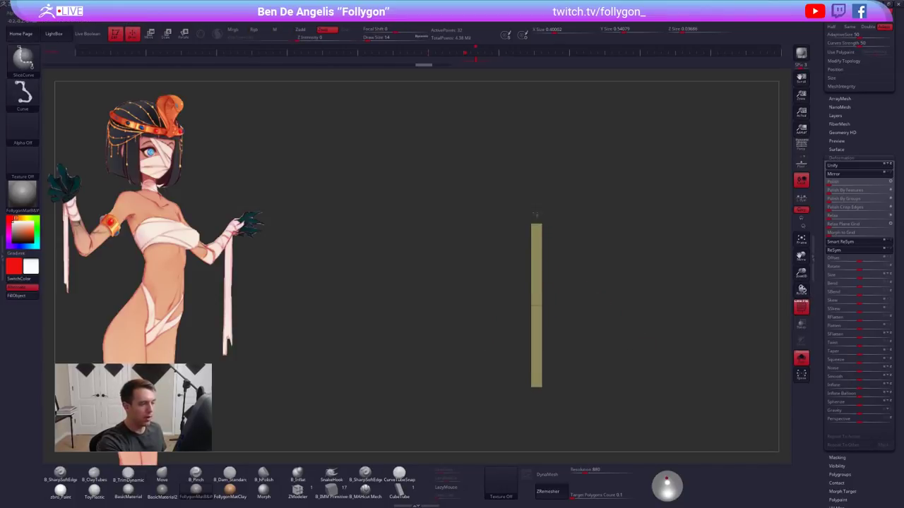
mouse_move(537, 214)
ctrl+shift+mouse_down()
mouse_move(510, 371)
mouse_move(538, 401)
ctrl+shift+mouse_up()
key(ctrl+z)
Try isolating one flat face of the frame with SelectLasso from the side view and deleting the hidden part
key(space)
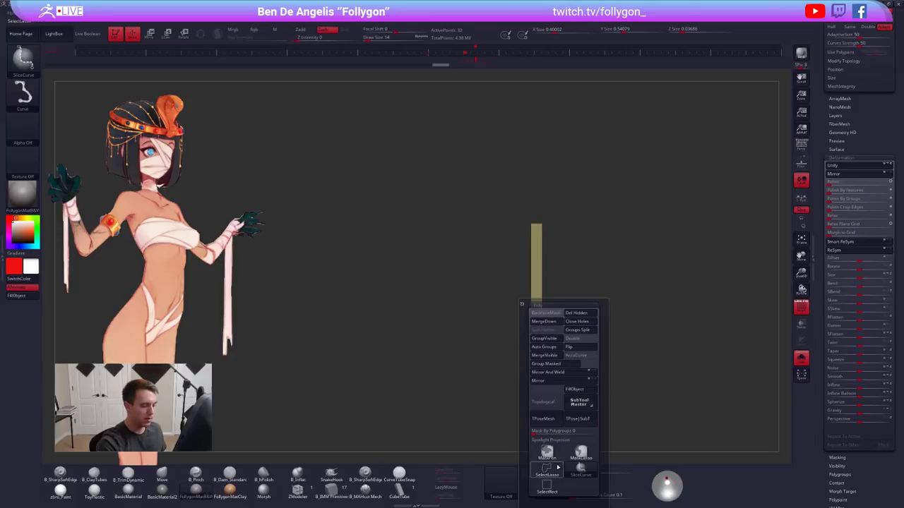
click(547, 469)
ctrl+alt+shift+drag(520, 234, 535, 401)
key(space)
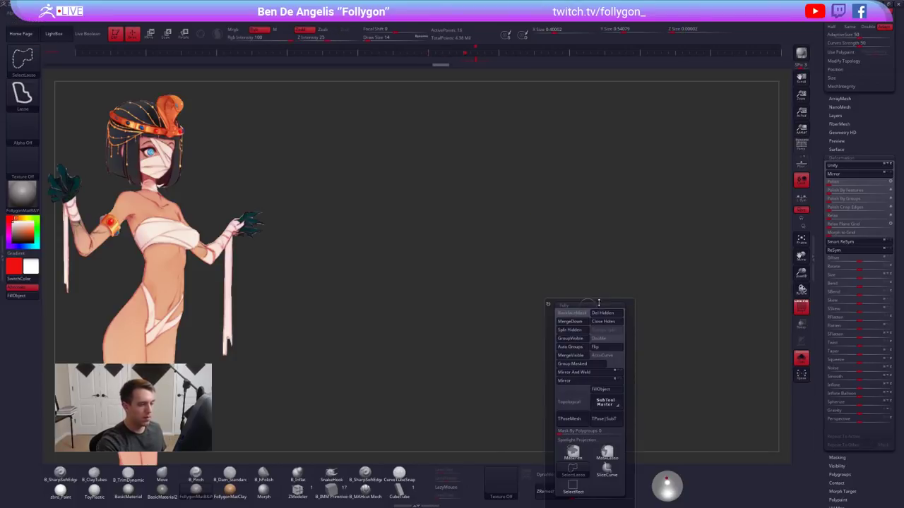
click(605, 314)
shift+drag(617, 275, 587, 278)
alt+drag(628, 319, 511, 315)
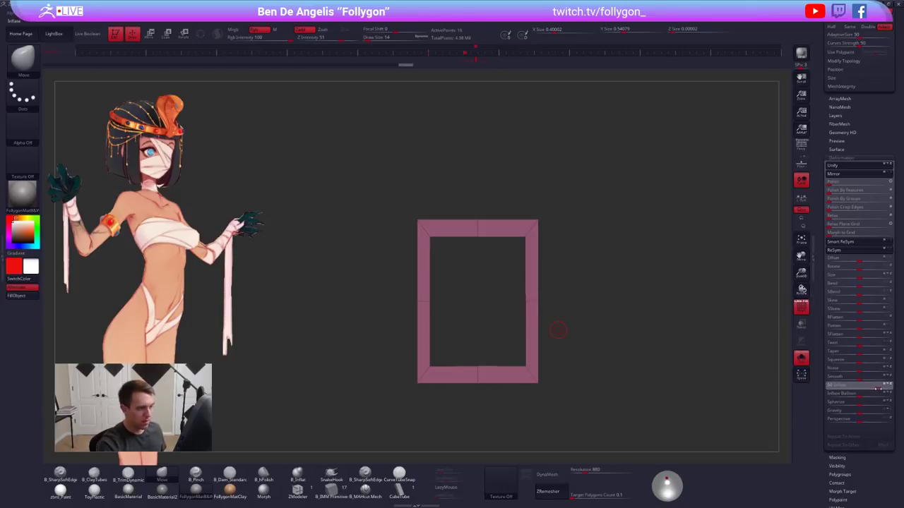
Try inflating the isolated flat face, undo the attempt and bring the whole frame back into view
drag(878, 388, 881, 387)
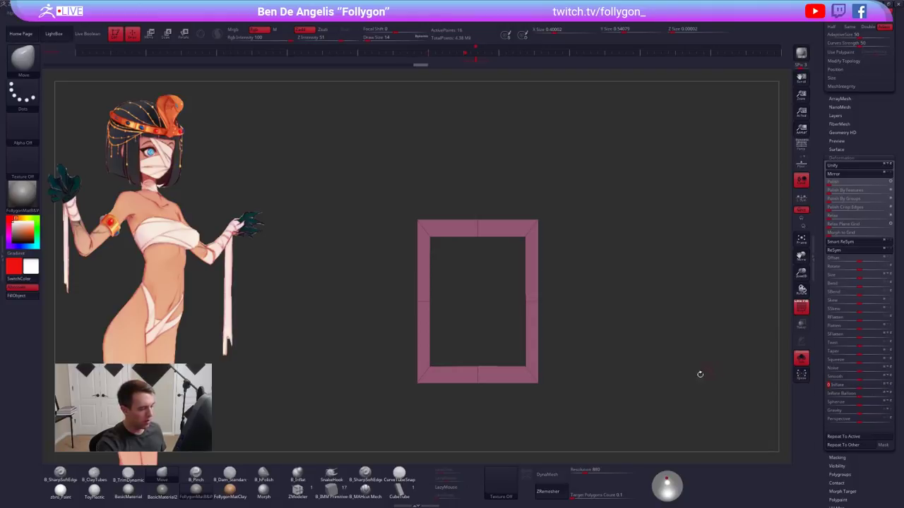
key(ctrl+z)
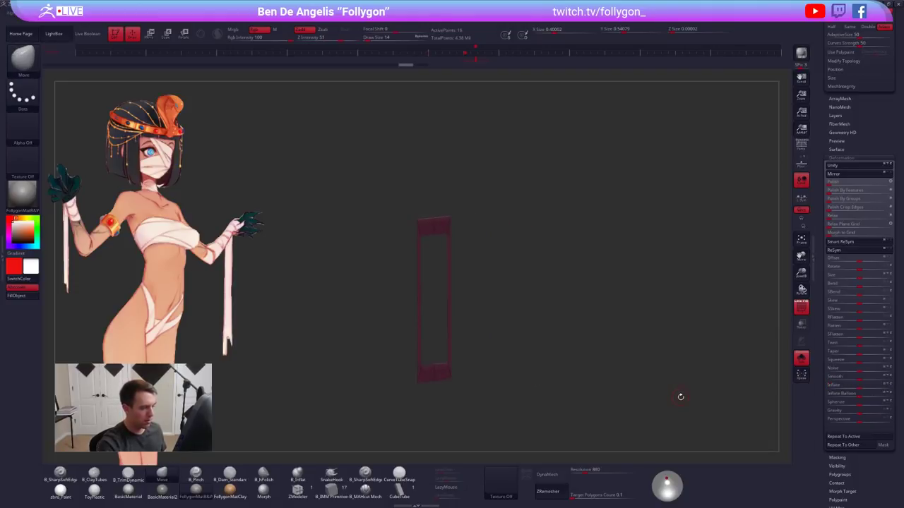
key(s)
key(s)
shift+drag(683, 393, 669, 395)
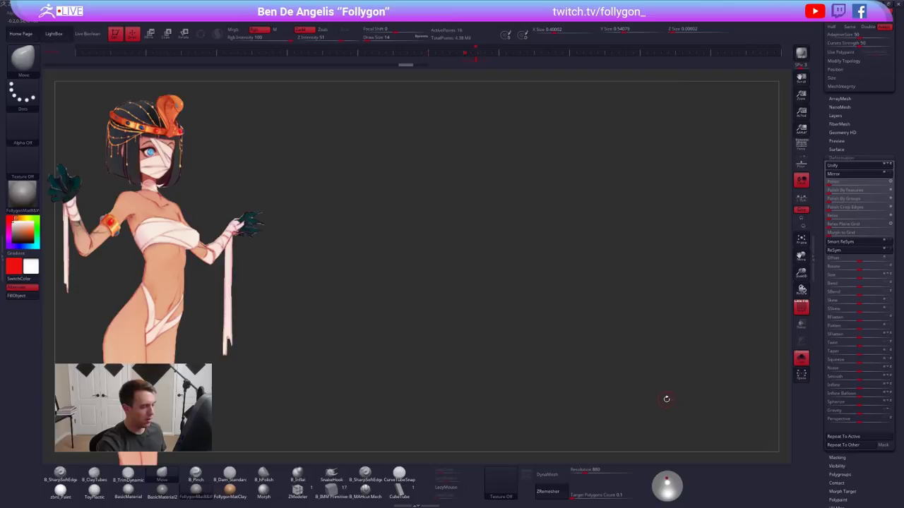
ctrl+shift+click(663, 399)
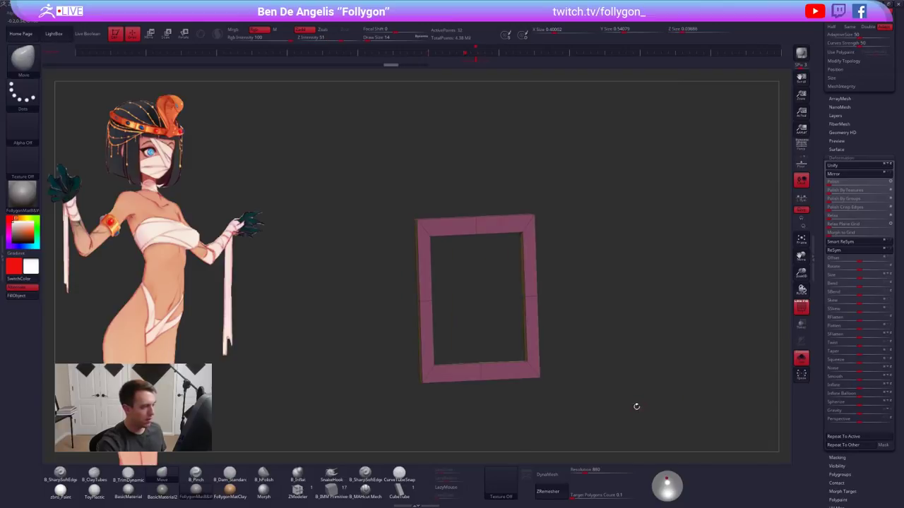
Try masking the frame's inner edges and widening its outer edges with the Transpose line, and undo the change and mask
mouse_move(576, 362)
shift+mouse_down()
mouse_move(591, 361)
mouse_move(593, 381)
shift+mouse_up()
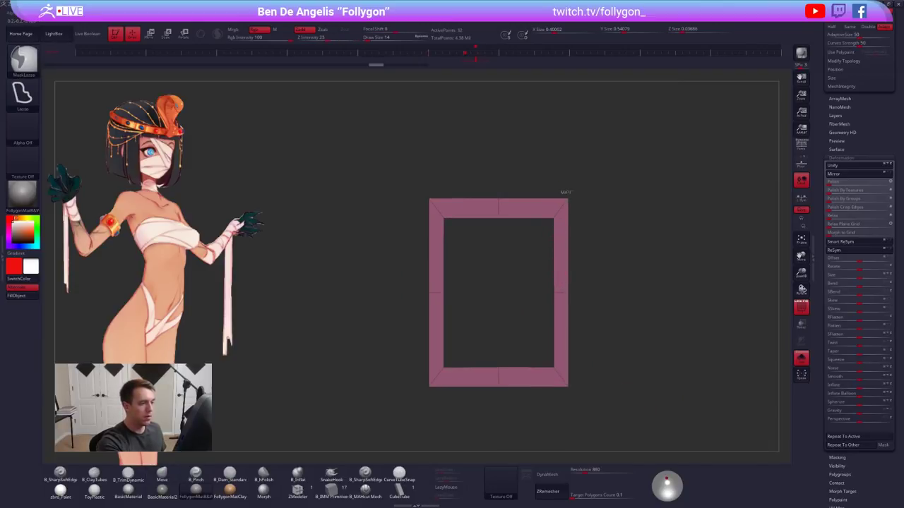
mouse_move(562, 192)
ctrl+mouse_down()
mouse_move(590, 399)
mouse_move(562, 415)
ctrl+mouse_up()
key(w)
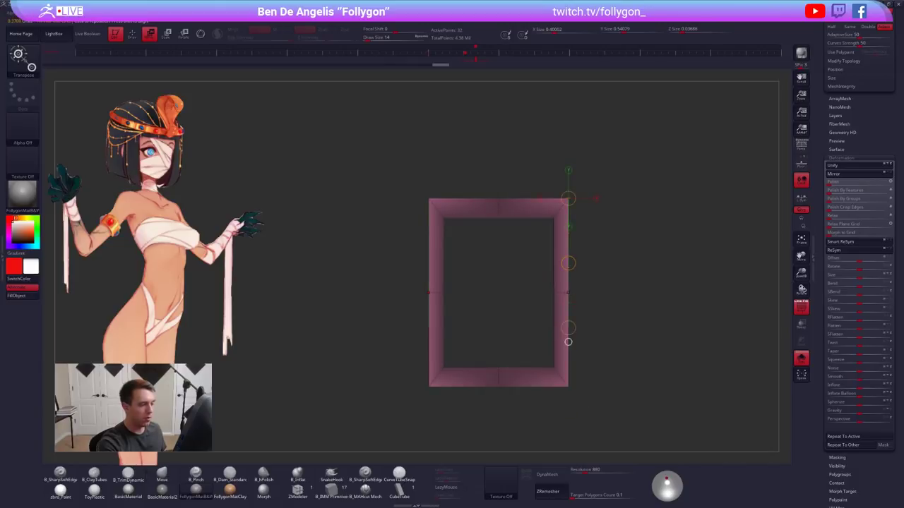
mouse_move(554, 292)
shift+mouse_down()
mouse_move(599, 292)
mouse_move(582, 292)
shift+mouse_up()
key(shift+d)
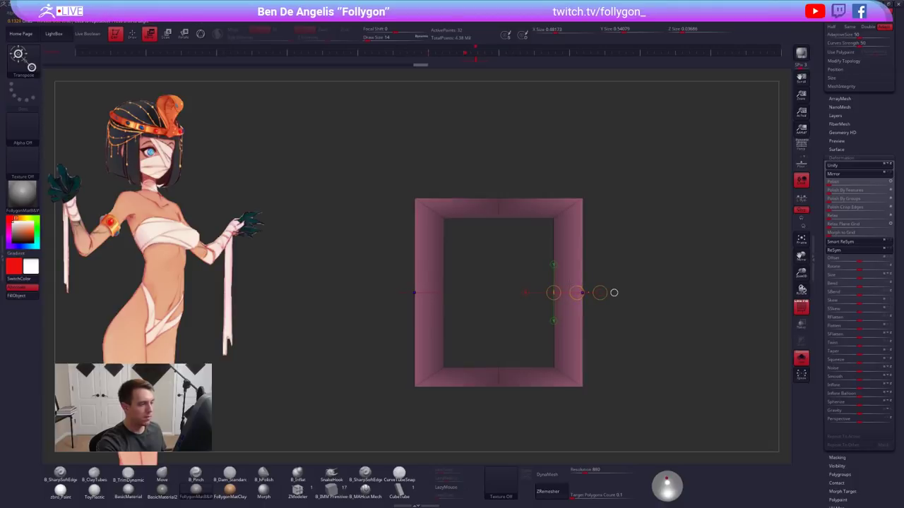
key(ctrl+z)
key(ctrl+z)
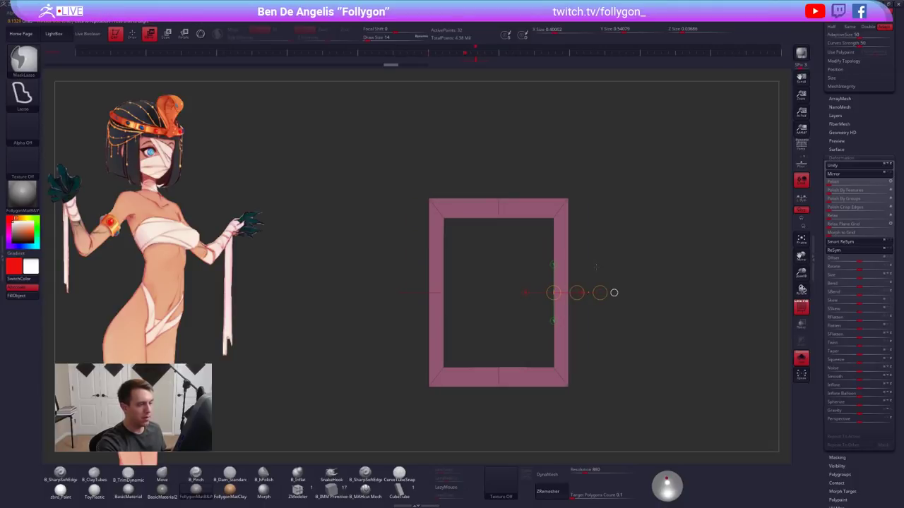
Mask the frame's middle and move both side bars inward to a total width of about 0.27, keeping their thickness
mouse_move(535, 182)
ctrl+mouse_down()
mouse_move(547, 422)
mouse_move(565, 177)
mouse_move(537, 180)
ctrl+mouse_up()
key(w)
shift+drag(577, 292, 554, 292)
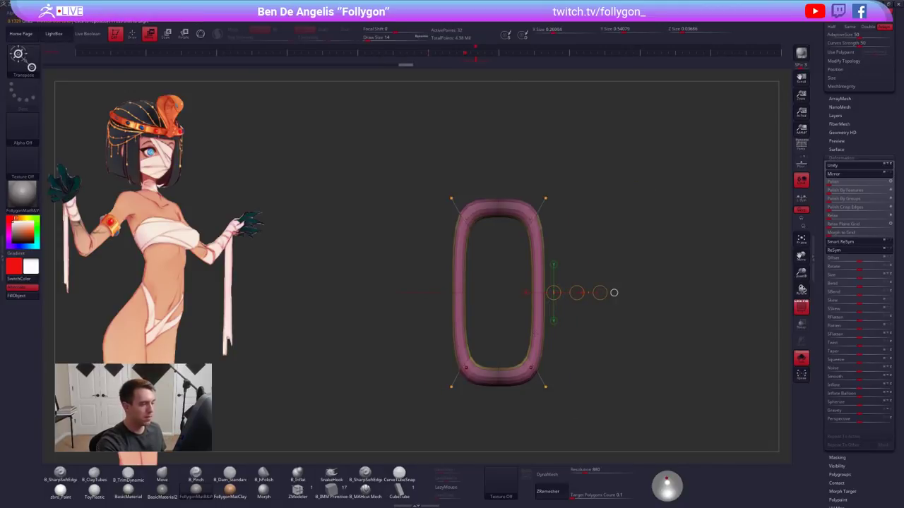
key(shift+d)
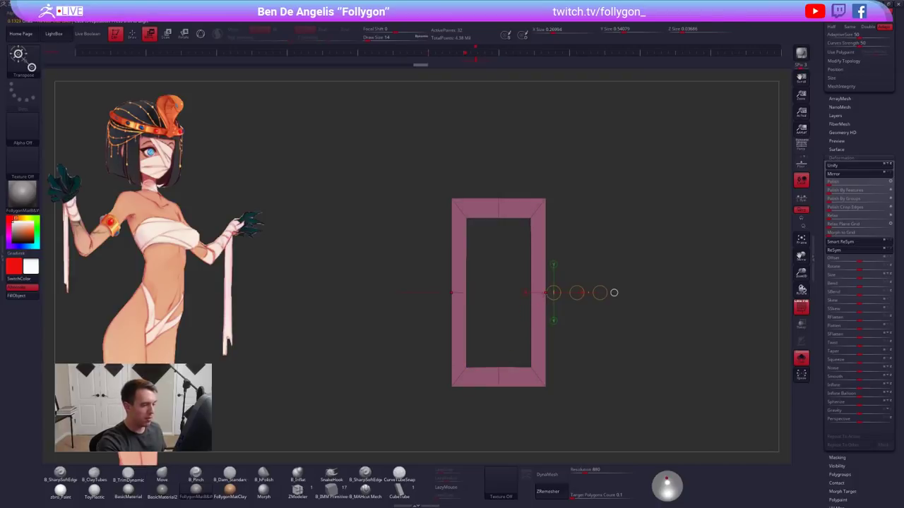
Scale the frame's height down to about 0.34 with the Transpose line and preview its smoothing
shift+drag(545, 292, 545, 223)
shift+drag(546, 222, 545, 258)
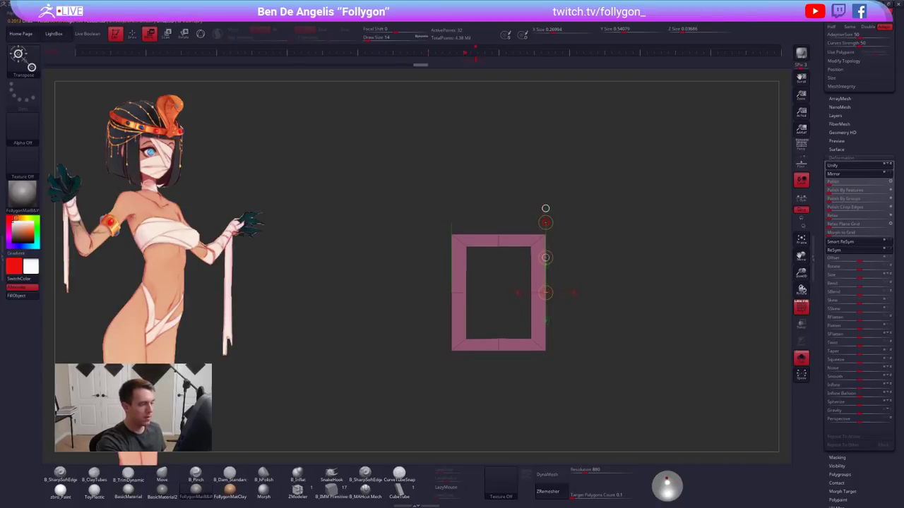
key(d)
key(shift+d)
key(q)
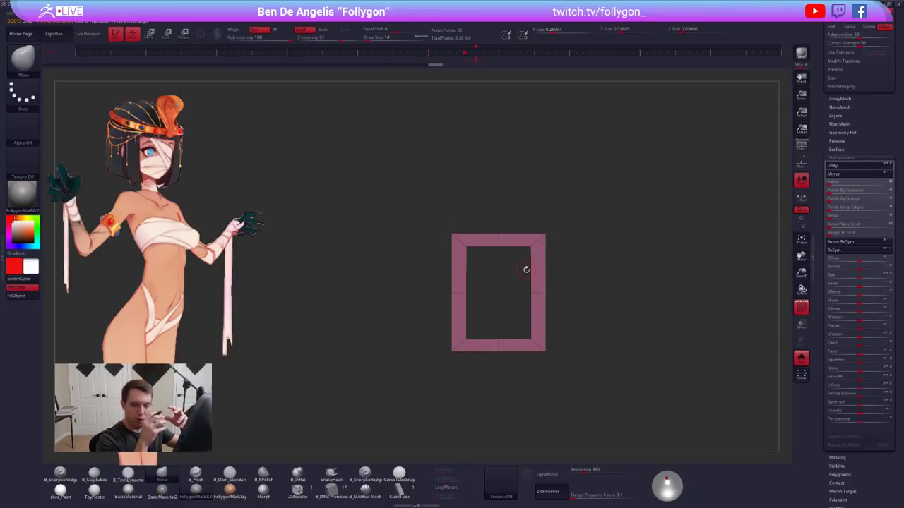
Compare the rectangular frame's size and position with the full head from the side and front views
mouse_move(554, 306)
mouse_down()
mouse_move(503, 279)
mouse_move(494, 314)
mouse_move(500, 310)
mouse_up()
key(shift+s)
key(w)
key(q)
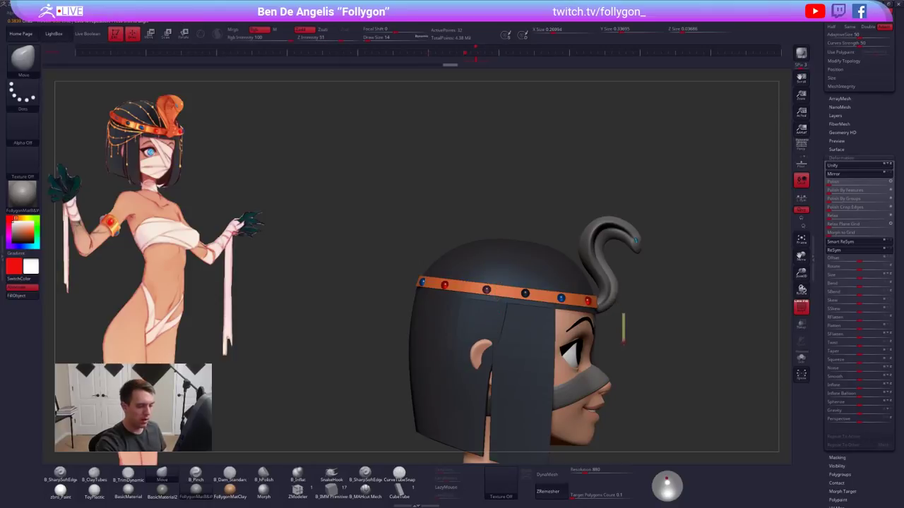
mouse_move(706, 345)
shift+mouse_down()
mouse_move(572, 329)
mouse_move(521, 355)
mouse_move(537, 349)
mouse_move(536, 318)
mouse_move(640, 260)
shift+mouse_up()
key(shift+s)
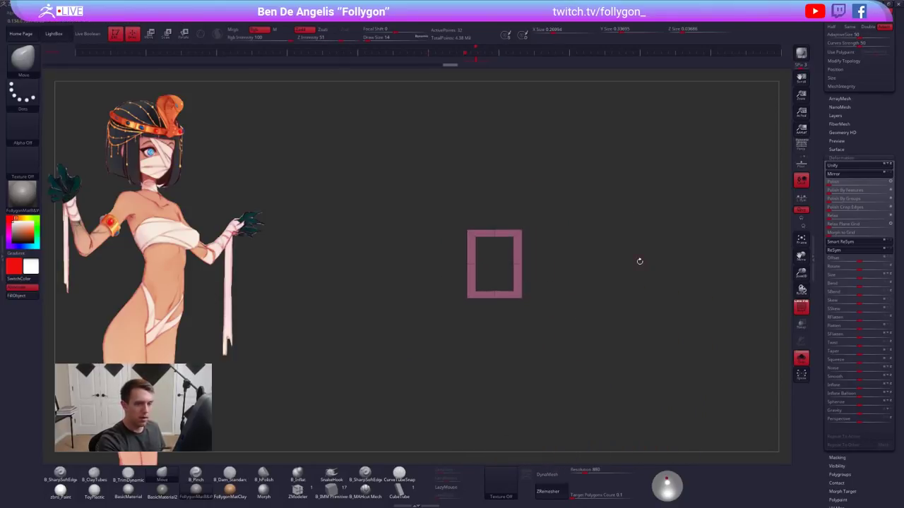
drag(824, 183, 824, 332)
alt+drag(755, 299, 760, 282)
scroll(639, 292, down, 2)
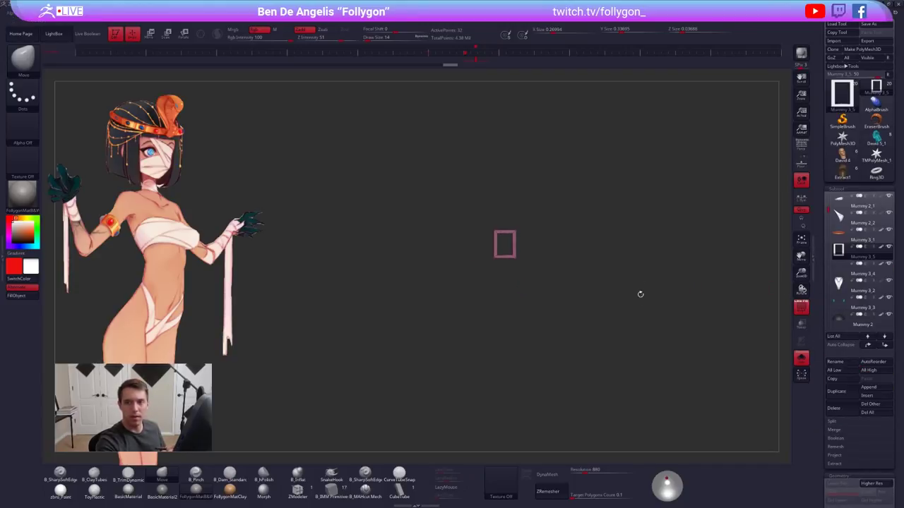
ctrl+shift+click(645, 281)
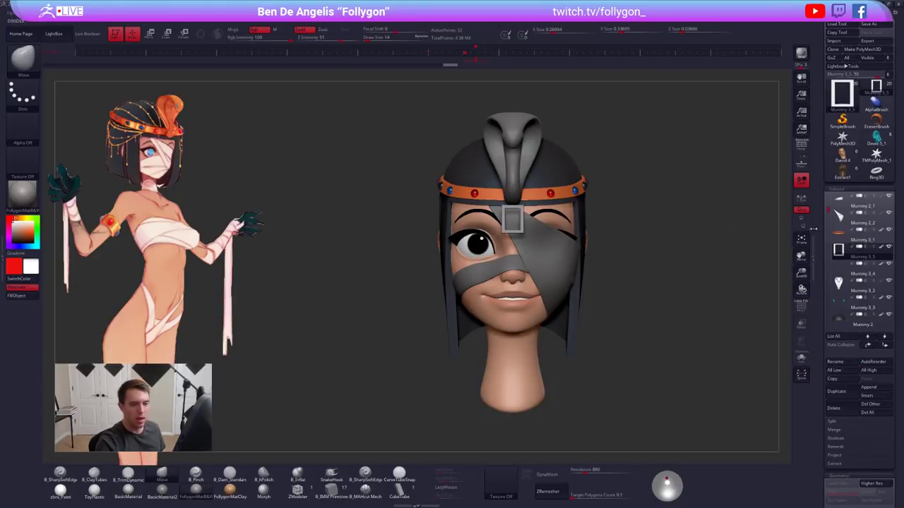
Show all of the character's body parts, hide the chest sphere and select the arm mesh
shift+click(889, 247)
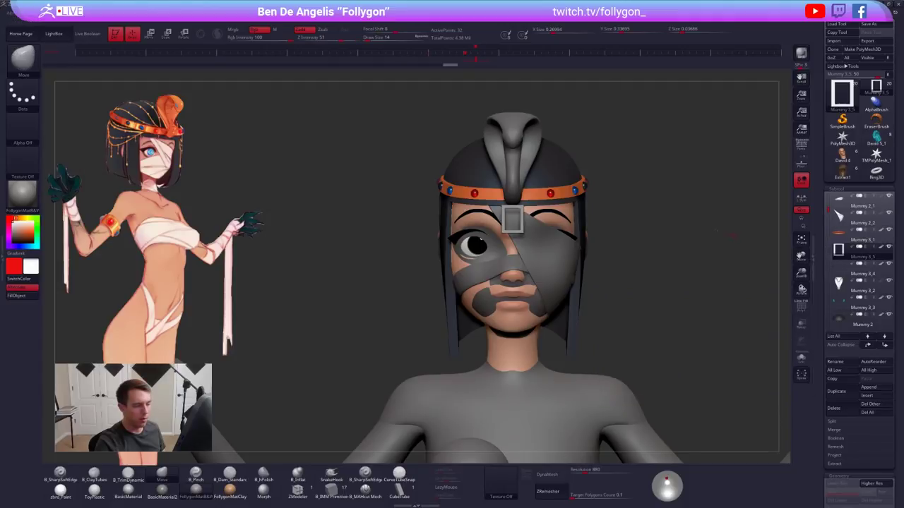
key(f)
alt+click(512, 280)
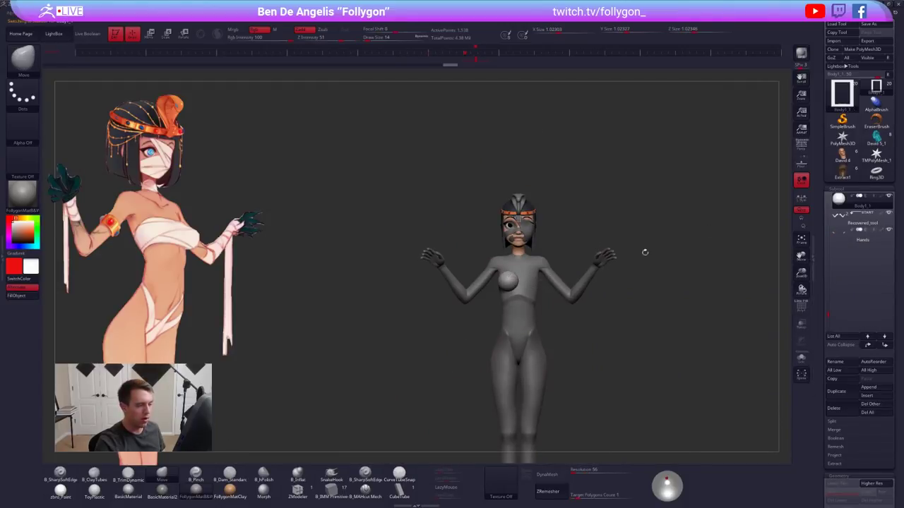
mouse_move(837, 217)
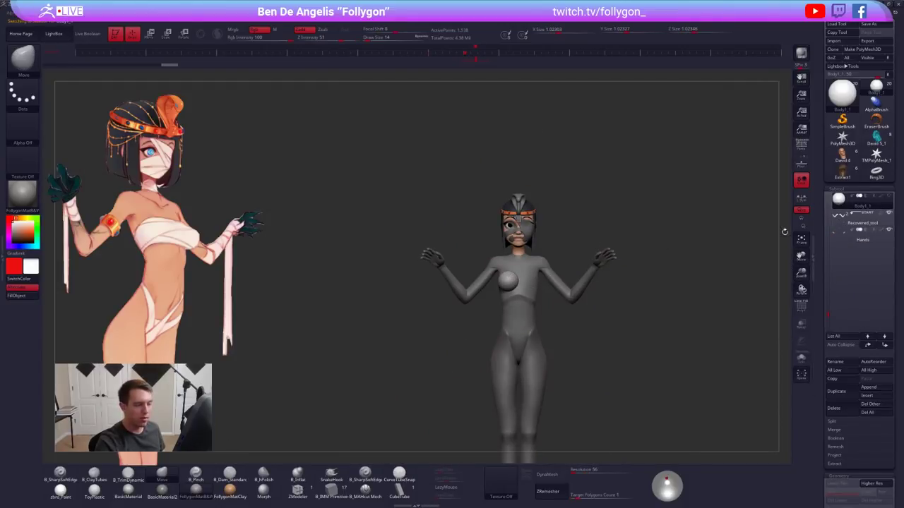
key(alt+s)
key(alt+s)
click(840, 222)
alt+drag(662, 269, 626, 174)
drag(452, 261, 541, 263)
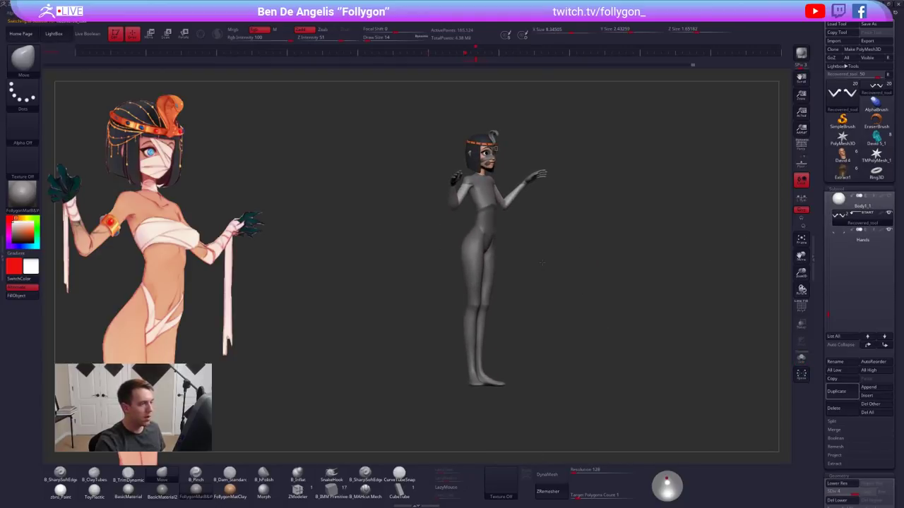
Select the body mesh and turn on perspective for viewing the full figure
click(828, 200)
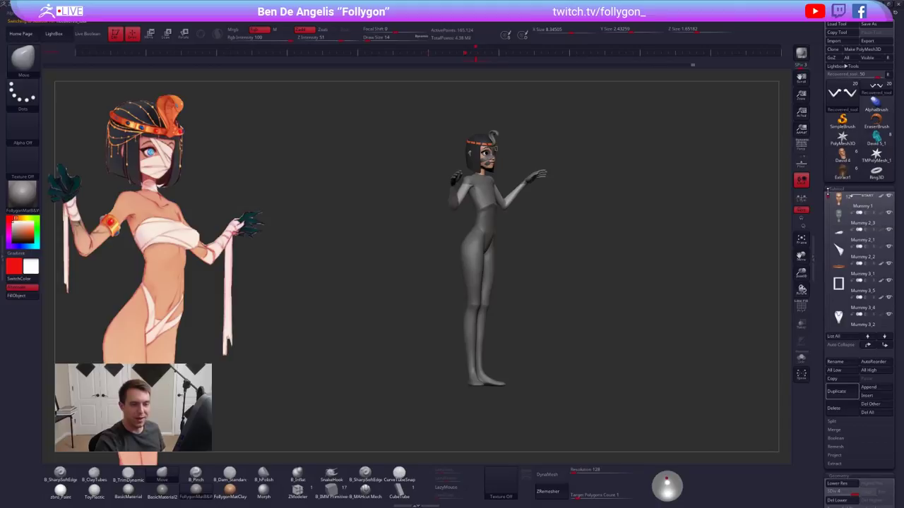
click(844, 233)
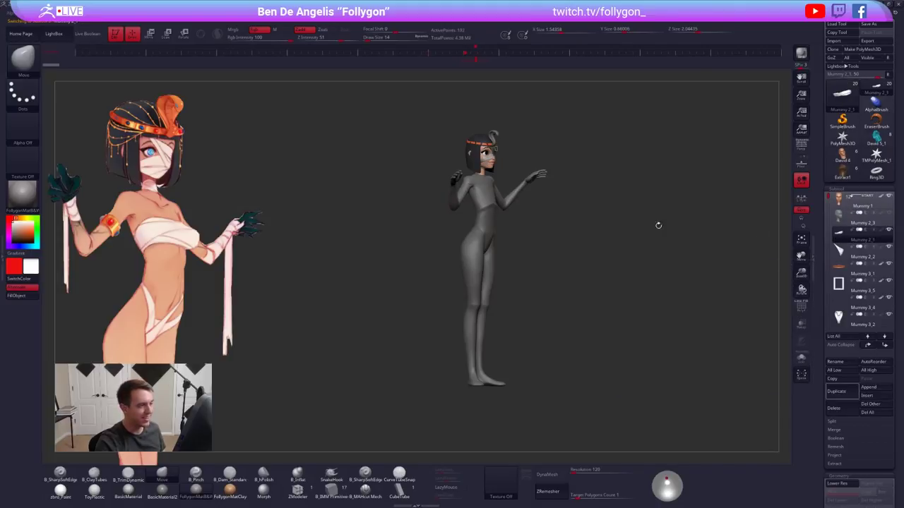
shift+drag(658, 225, 572, 215)
alt+click(503, 217)
click(801, 145)
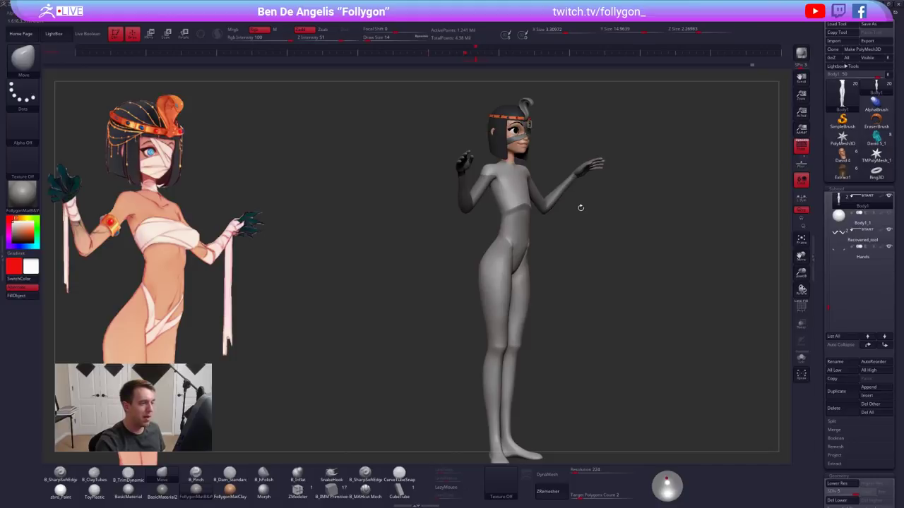
Isolate the body mesh and smooth and reshape the thighs using the Move brush with a draw size of 447
key(f)
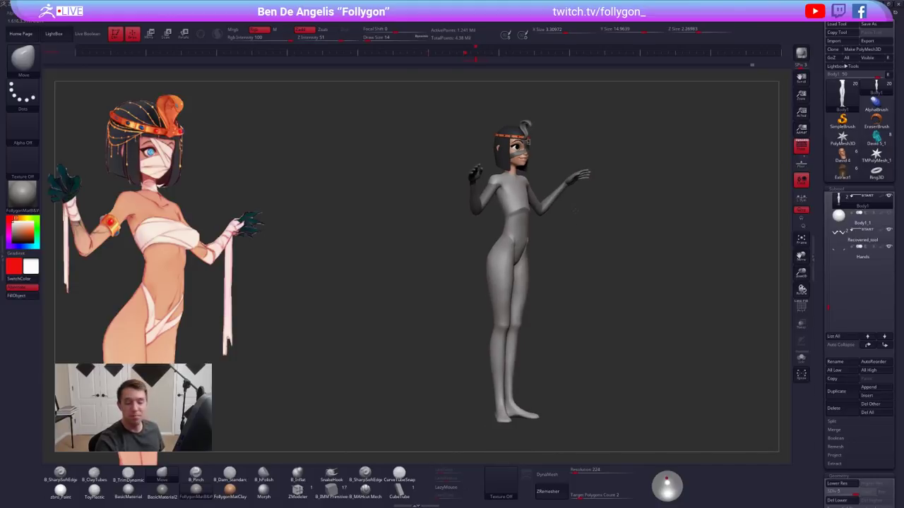
key(space)
drag(515, 305, 522, 306)
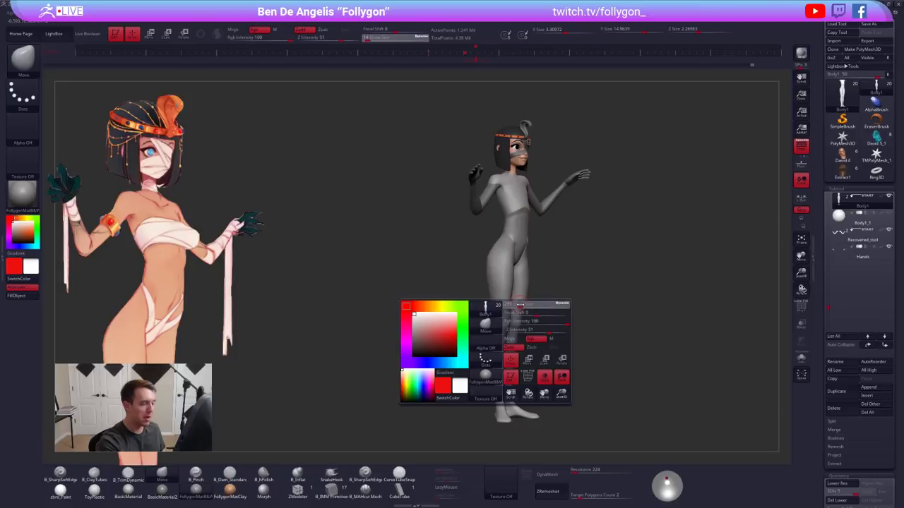
key(shift+alt+s)
key(f)
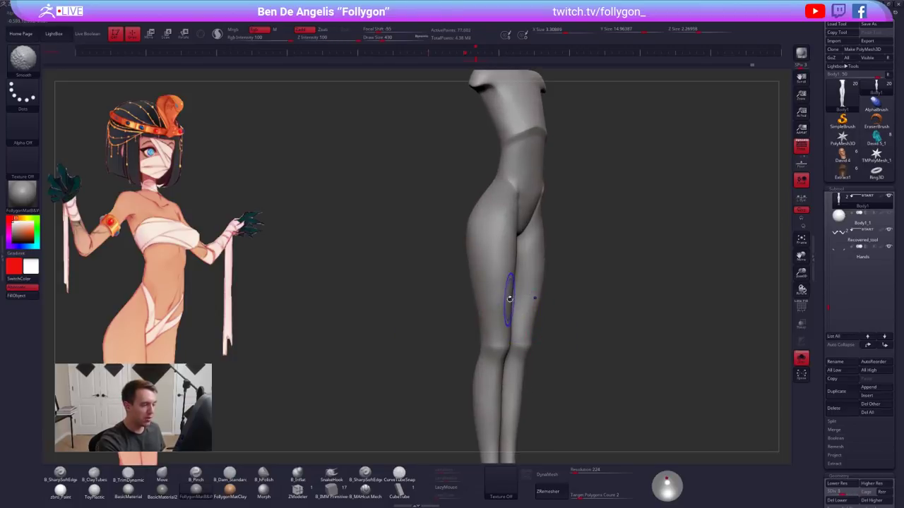
drag(520, 299, 515, 299)
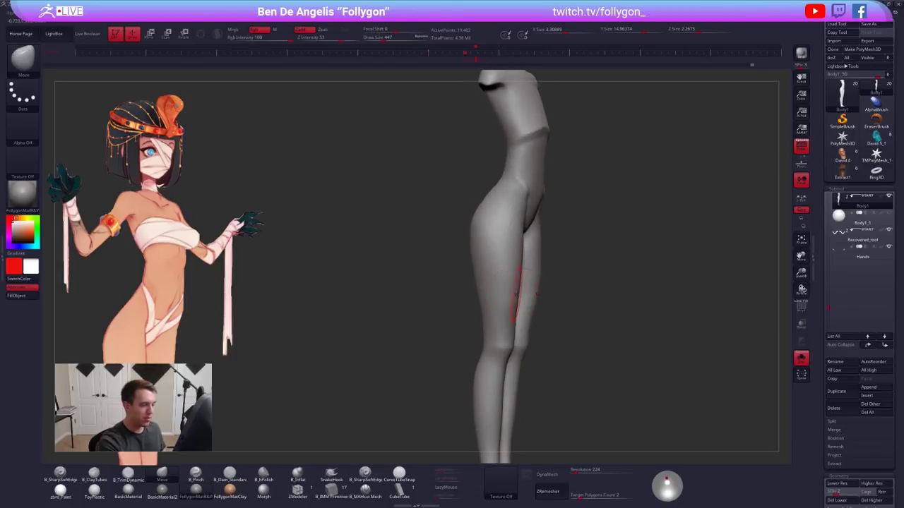
mouse_move(510, 292)
right_down()
mouse_move(534, 298)
mouse_move(527, 327)
right_up()
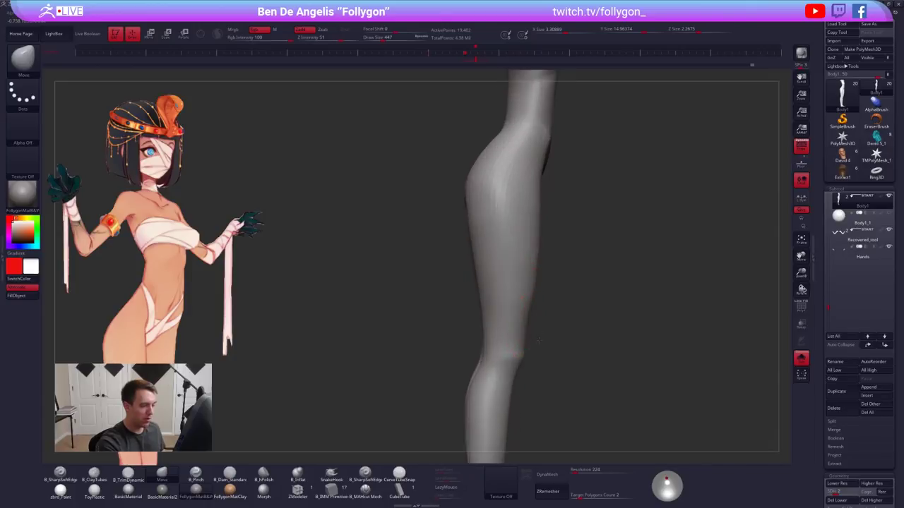
Refine the leg contour around the knee with a draw size of 321 and restore the body's higher subdivision levels
key(space)
drag(528, 327, 525, 325)
mouse_move(525, 321)
right_down()
mouse_move(502, 321)
mouse_move(504, 295)
mouse_move(518, 311)
mouse_move(538, 304)
mouse_move(551, 325)
mouse_move(528, 280)
mouse_move(532, 323)
mouse_move(528, 278)
right_up()
key(d)
key(d)
key(d)
key(shift+s)
right_drag(529, 309, 539, 339)
right_drag(540, 340, 554, 343)
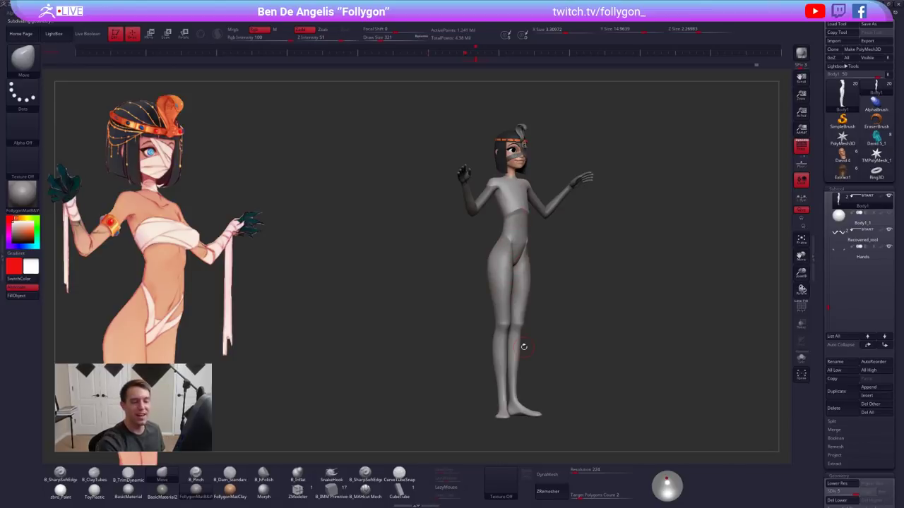
Hide the body and arm meshes and select the hands
drag(616, 396, 552, 421)
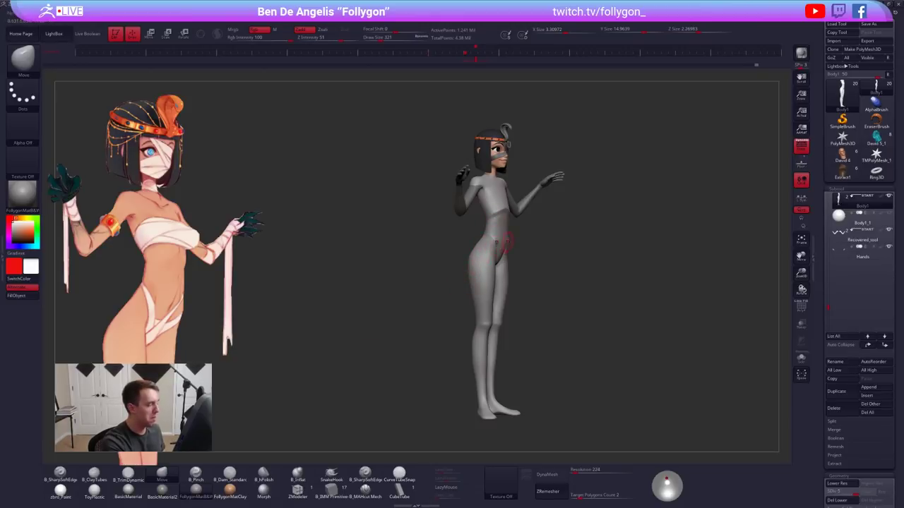
key(s)
drag(507, 242, 512, 241)
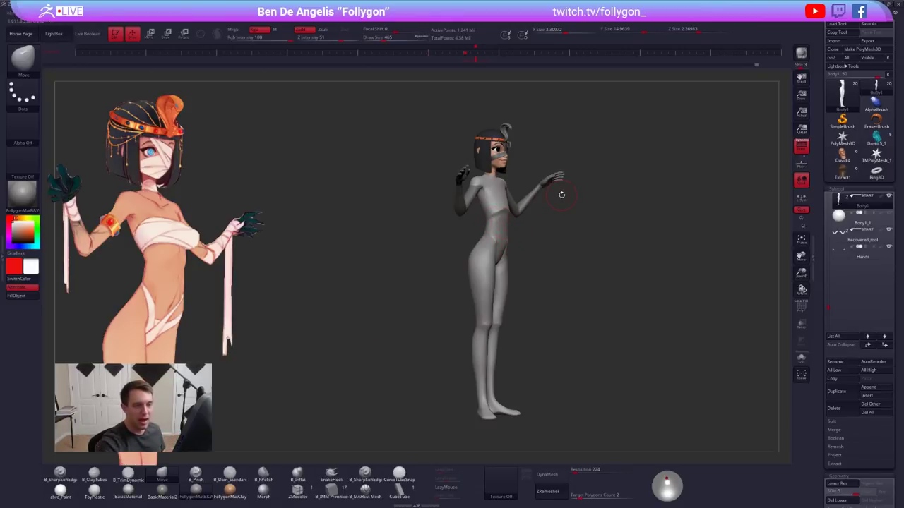
shift+drag(761, 279, 745, 311)
drag(829, 296, 829, 289)
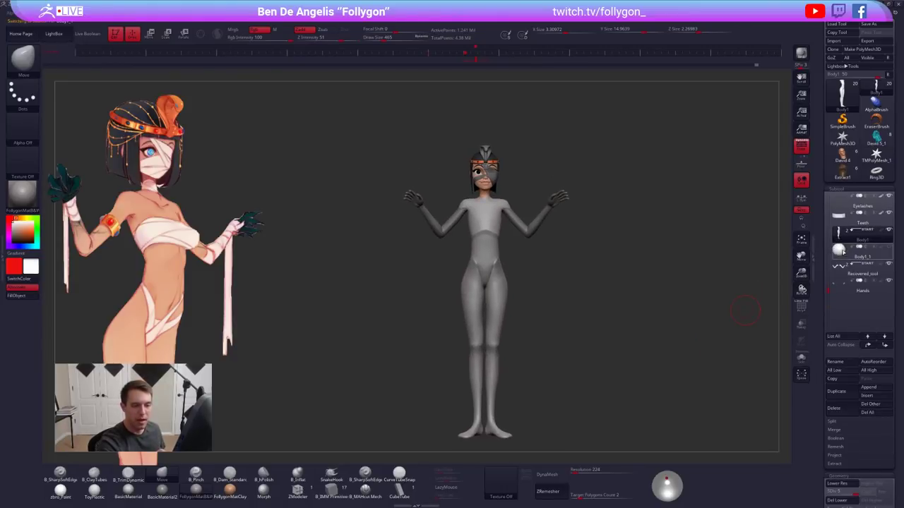
click(862, 252)
click(889, 230)
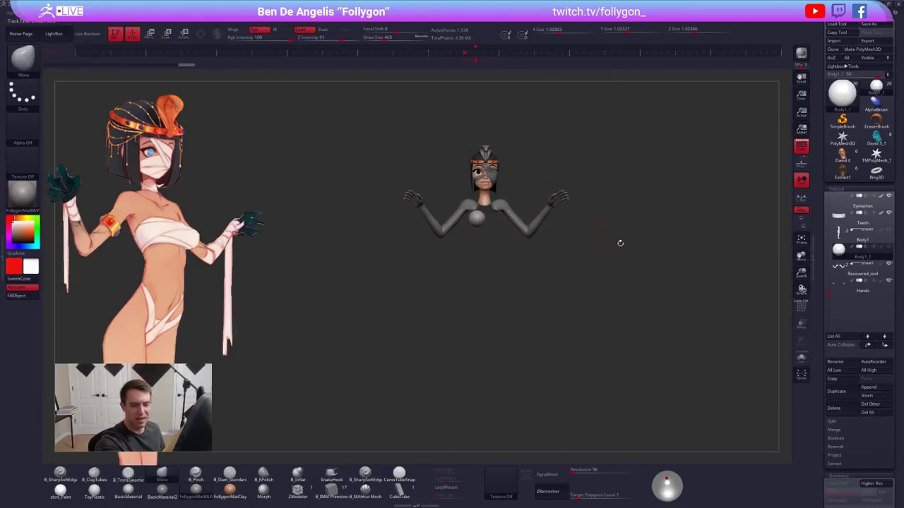
alt+click(544, 217)
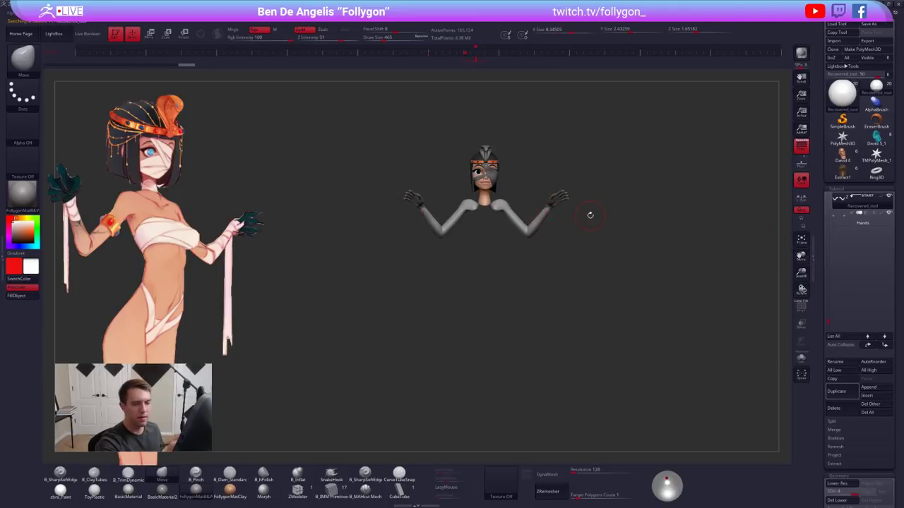
click(858, 219)
click(889, 197)
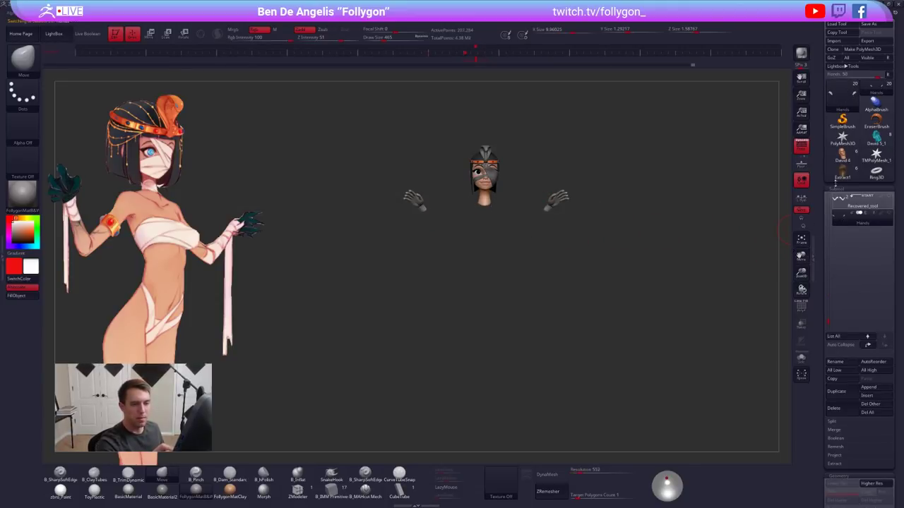
View the other loaded character heads: Extract1, David 4 and David 5_1
click(836, 181)
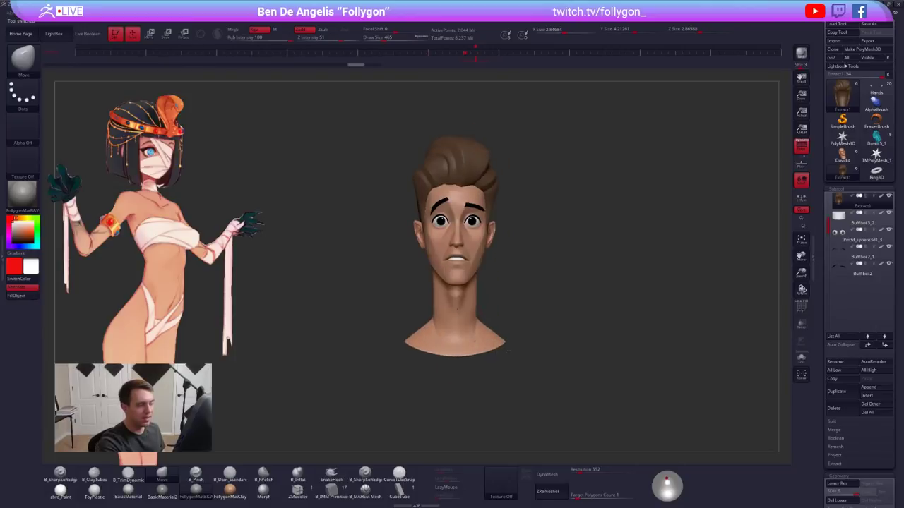
alt+drag(508, 351, 508, 358)
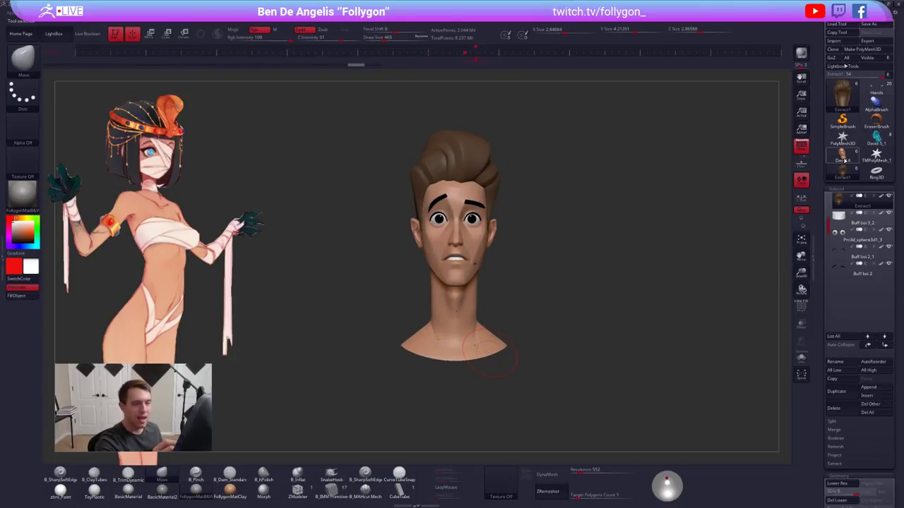
click(842, 155)
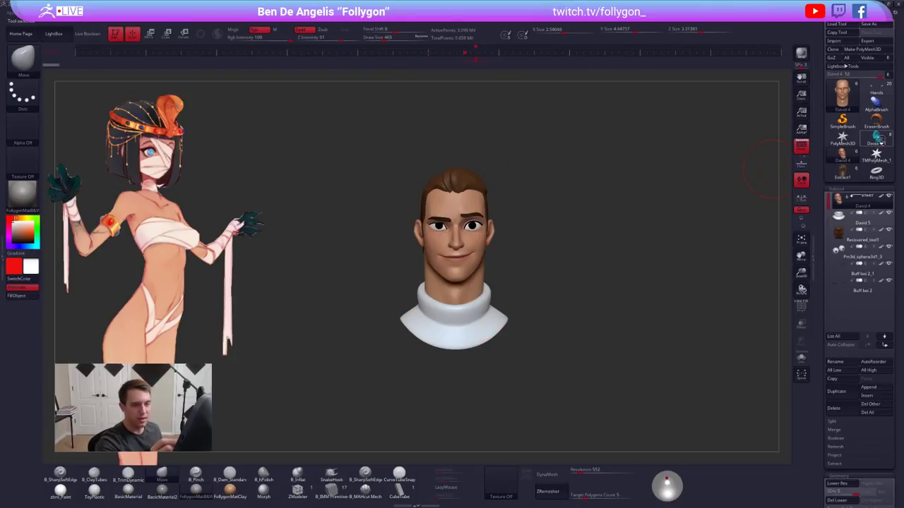
click(879, 139)
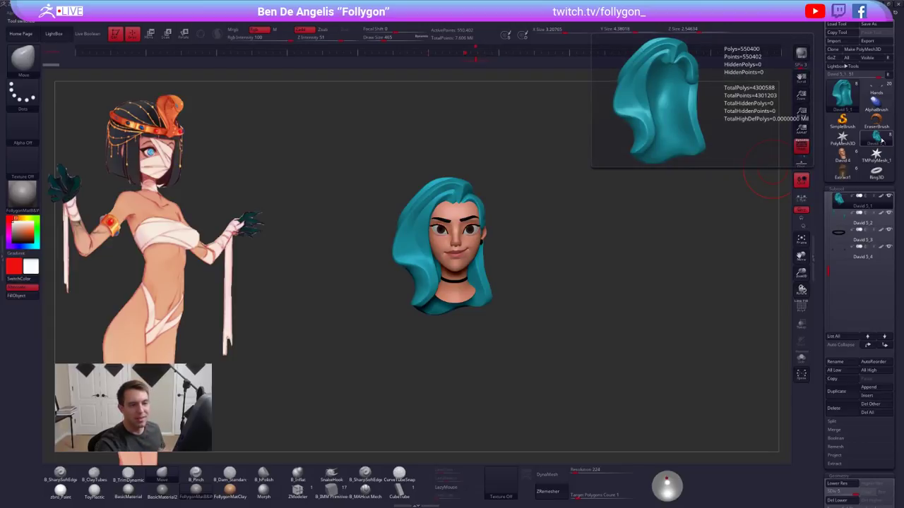
Return to the mummy tool, select its head mesh with a draw size of 227 and view it in isolation
click(876, 88)
mouse_move(563, 297)
alt+mouse_down()
mouse_move(492, 292)
mouse_move(548, 318)
mouse_move(531, 295)
alt+mouse_up()
alt+click(455, 267)
key(space)
mouse_move(459, 327)
alt+mouse_down()
mouse_move(496, 331)
mouse_move(494, 409)
alt+mouse_up()
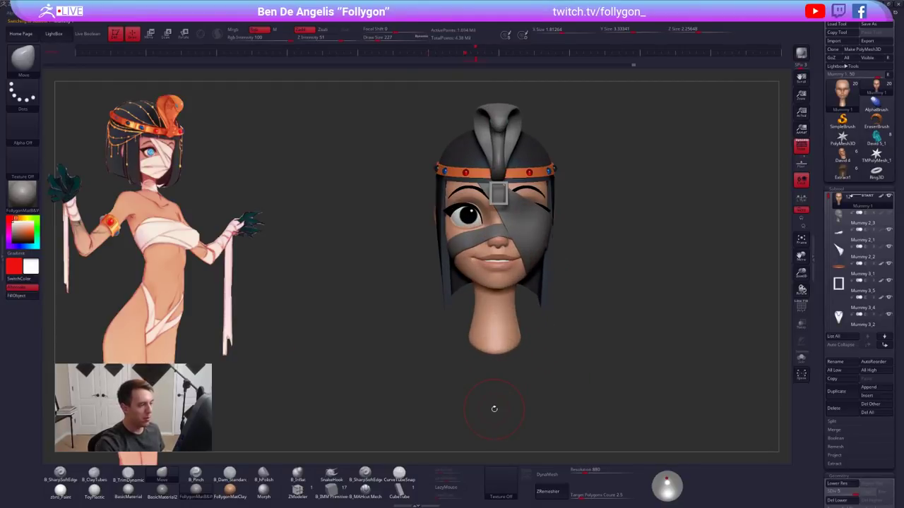
key(alt+s)
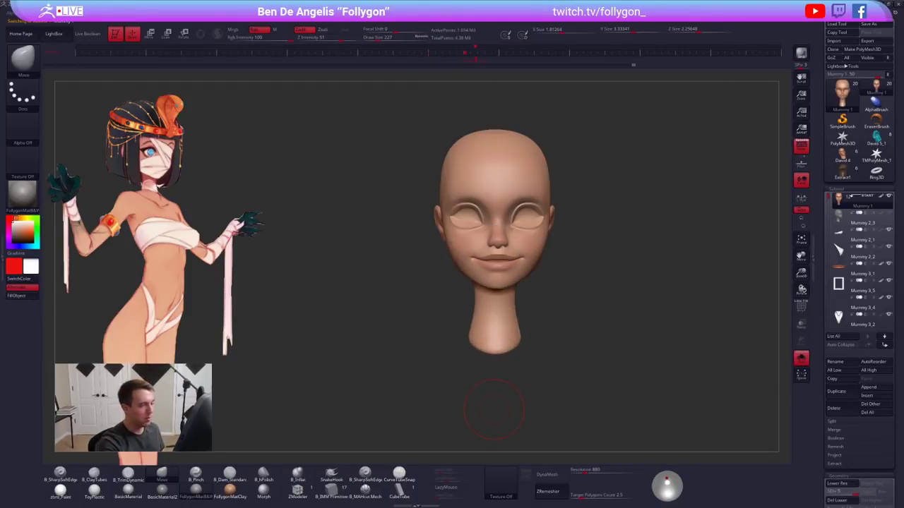
key(alt+s)
Isolate the rectangular frame with perspective off and its wireframe shown, and preview its smoothing
alt+click(506, 201)
key(alt+s)
alt+drag(508, 172, 517, 243)
alt+drag(516, 242, 525, 303)
key(space)
mouse_move(557, 247)
mouse_down()
mouse_move(519, 289)
mouse_move(517, 314)
mouse_up()
click(799, 149)
key(shift+f)
key(d)
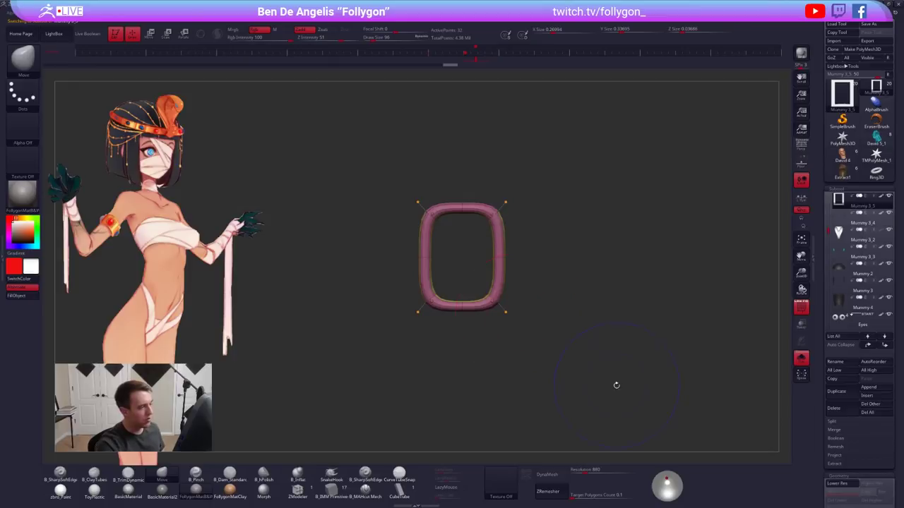
key(shift+d)
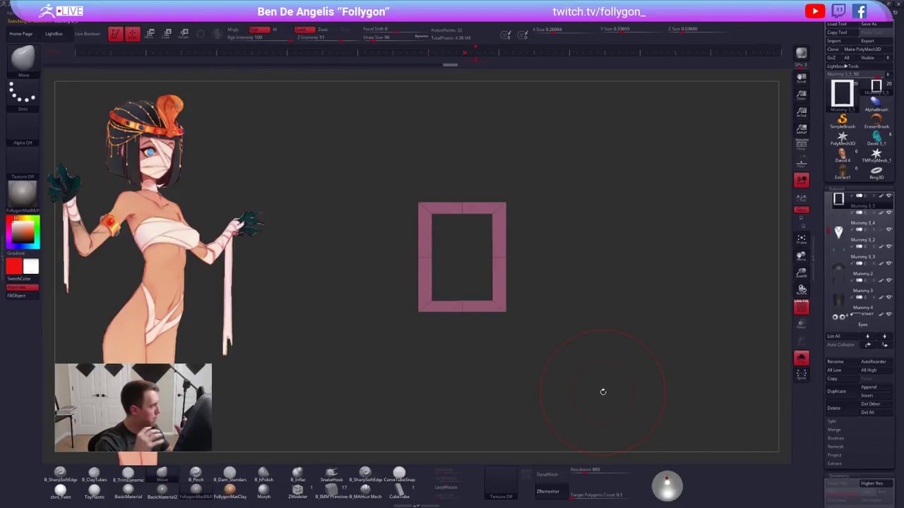
Mask one end of the frame and rotate the unmasked end about its centre with the Transpose line to twist it
ctrl+shift+drag(380, 218, 565, 220)
key(r)
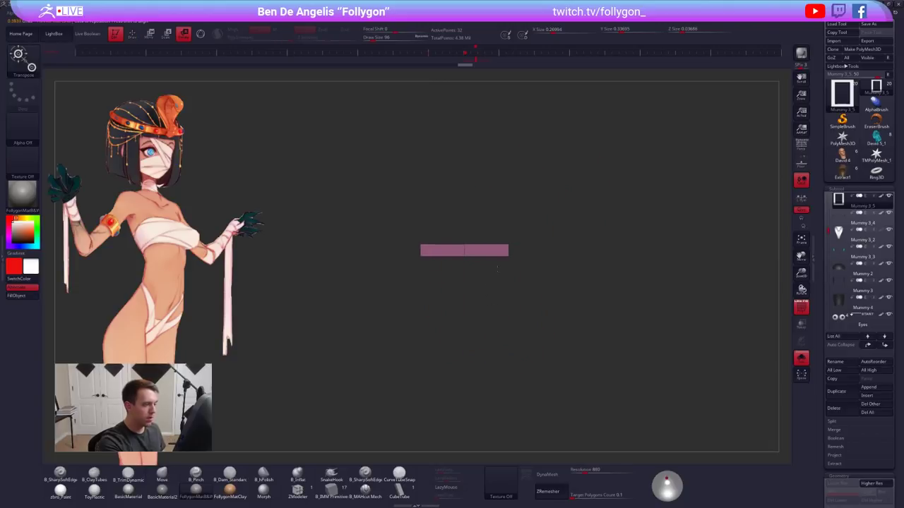
shift+drag(508, 256, 509, 323)
click(508, 336)
mouse_move(464, 250)
mouse_down()
mouse_move(464, 330)
mouse_move(465, 316)
mouse_move(486, 316)
mouse_up()
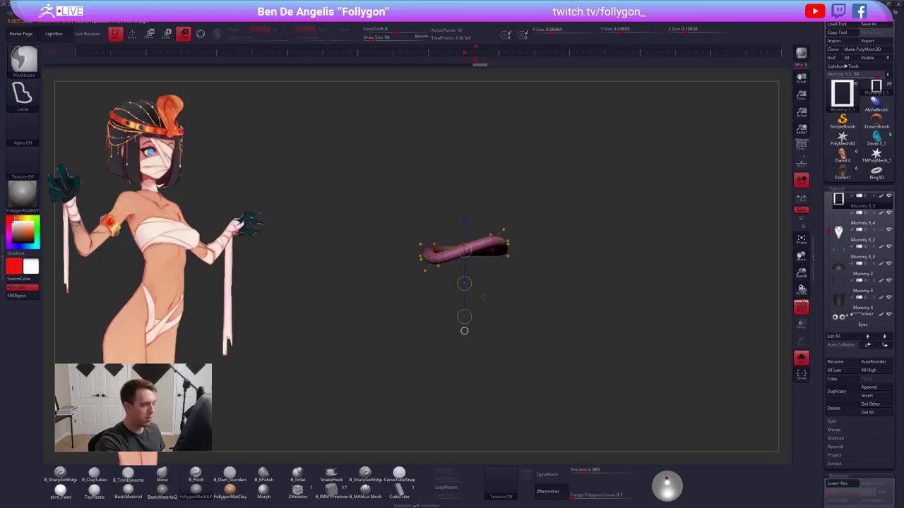
key(ctrl+z)
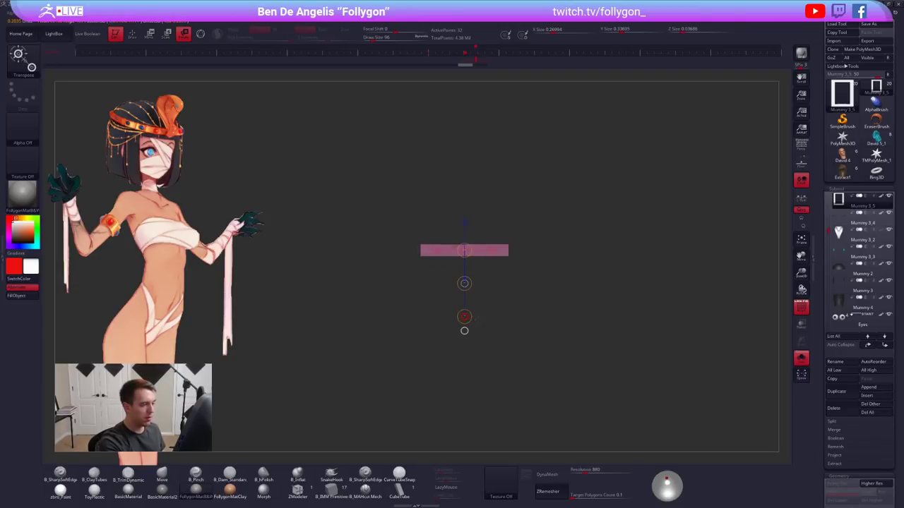
key(ctrl+shift+z)
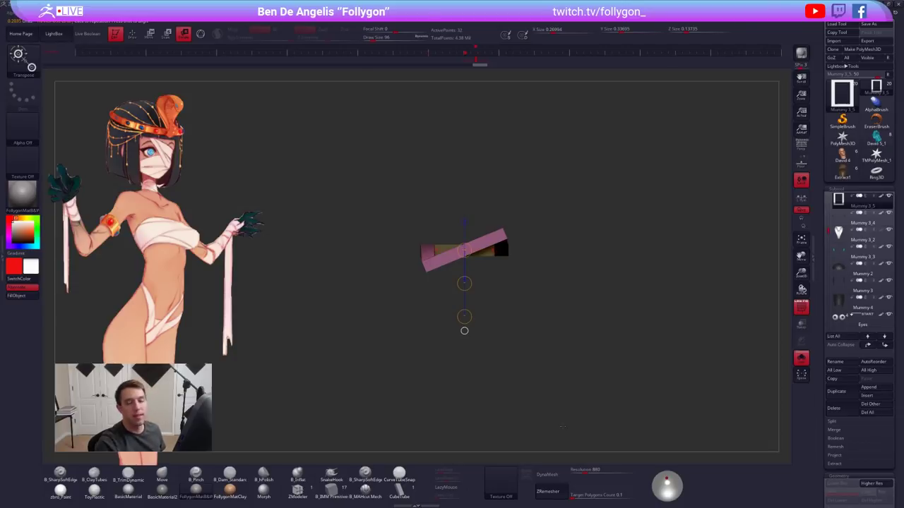
click(282, 15)
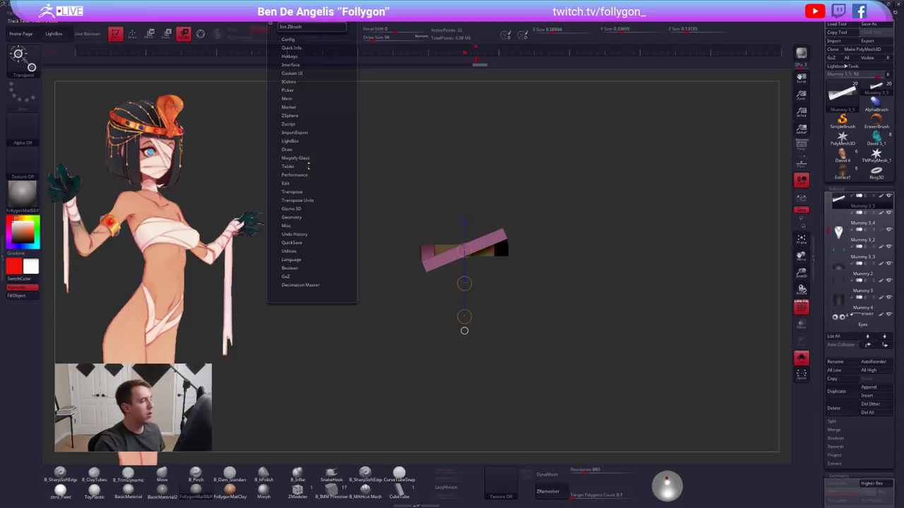
click(302, 201)
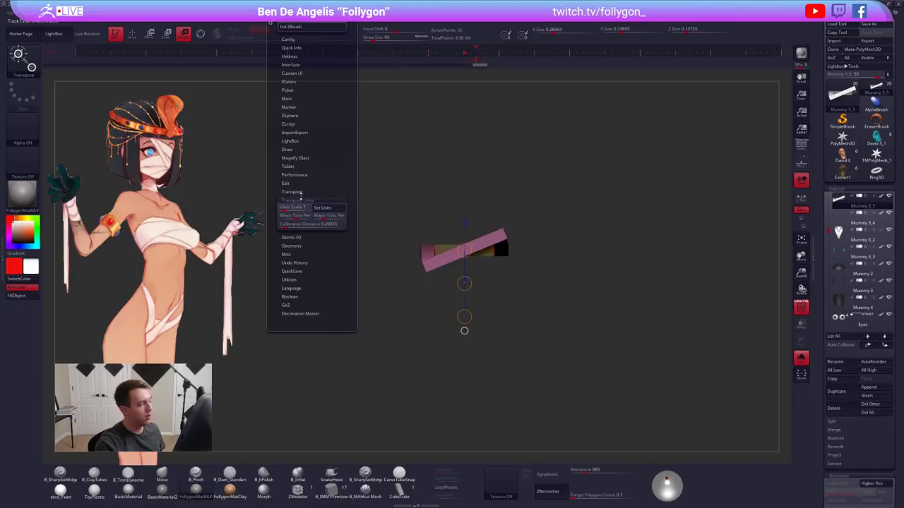
click(301, 193)
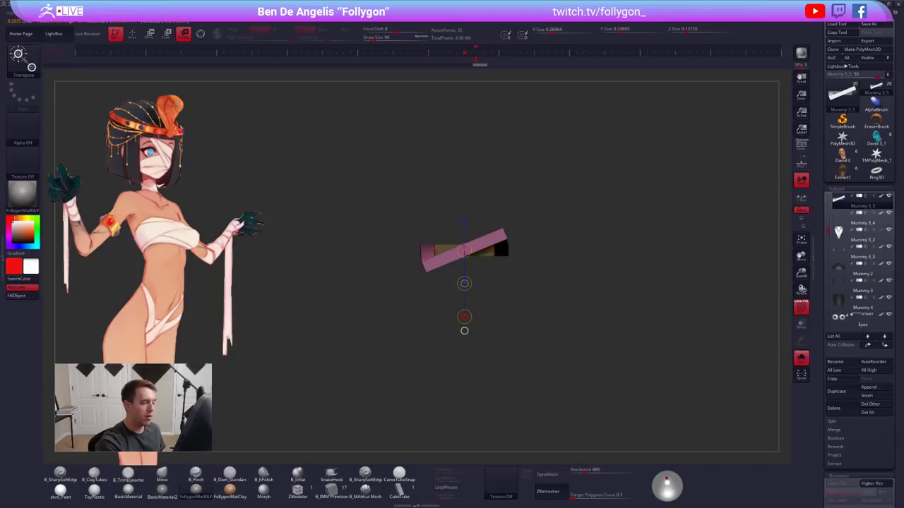
Rotate the frame's unmasked end further about its centre with the Transpose line in snapped increments, and clear the mask
shift+drag(471, 320, 528, 305)
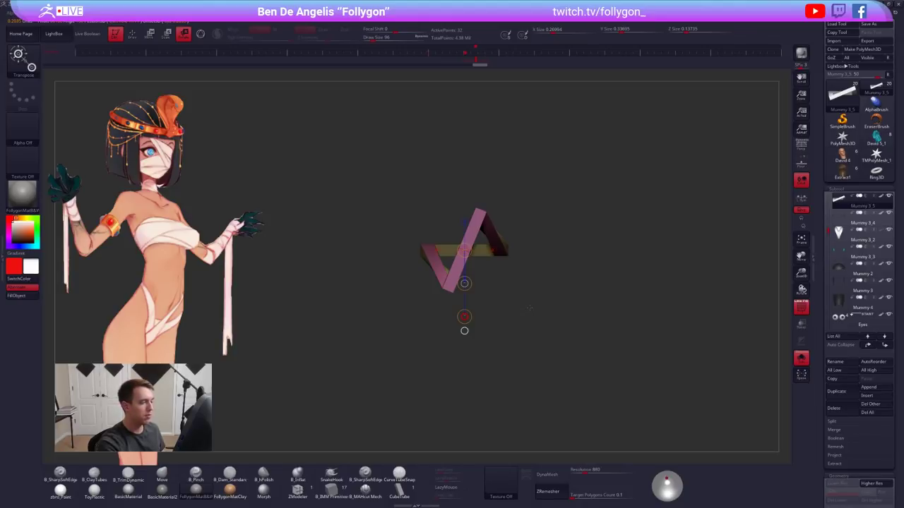
mouse_move(529, 308)
mouse_down()
mouse_move(559, 305)
mouse_move(455, 293)
mouse_move(516, 305)
mouse_up()
drag(528, 339, 532, 251)
key(q)
key(space)
mouse_move(464, 319)
ctrl+mouse_down()
mouse_move(421, 399)
mouse_move(569, 329)
mouse_move(498, 276)
ctrl+mouse_up()
click(463, 321)
ctrl+click(514, 345)
alt+drag(483, 347, 495, 303)
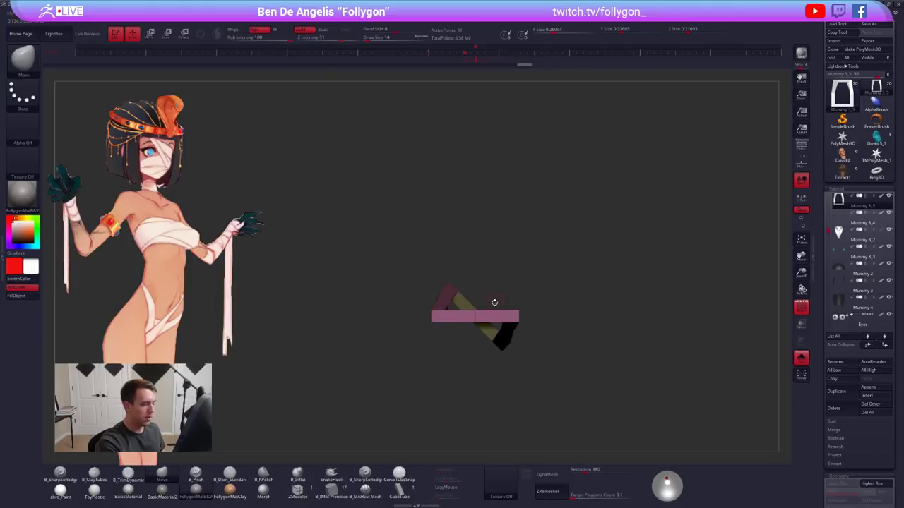
Preview the twisted frame with smoothing from the front and return it to its unsmoothed low-poly display
key(r)
drag(474, 250, 429, 280)
key(d)
shift+drag(474, 231, 473, 273)
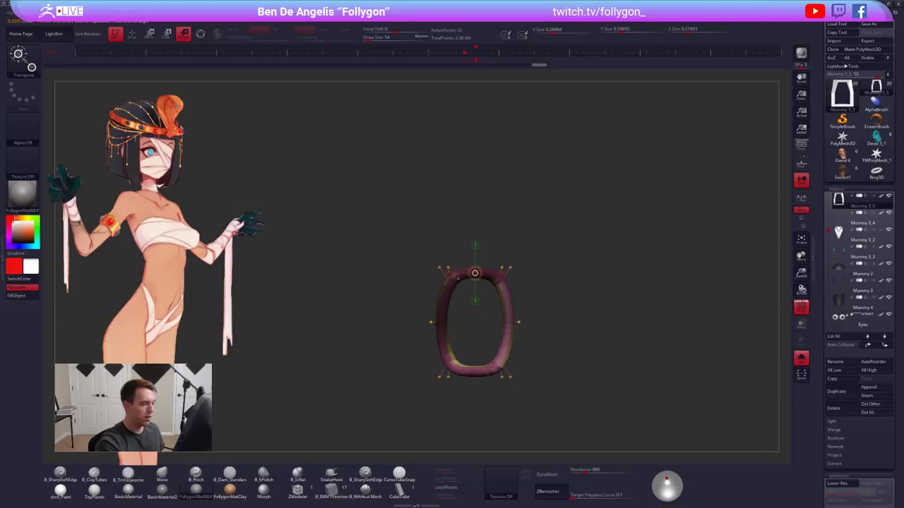
key(q)
mouse_move(527, 349)
alt+mouse_down()
mouse_move(543, 323)
mouse_move(560, 342)
mouse_move(593, 325)
mouse_move(611, 329)
mouse_move(526, 335)
alt+mouse_up()
key(shift+d)
key(shift+d)
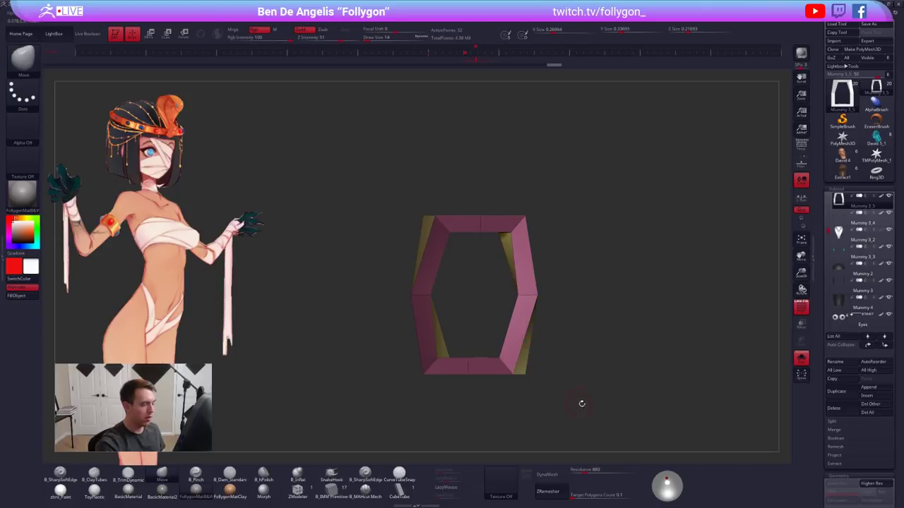
drag(829, 314, 829, 214)
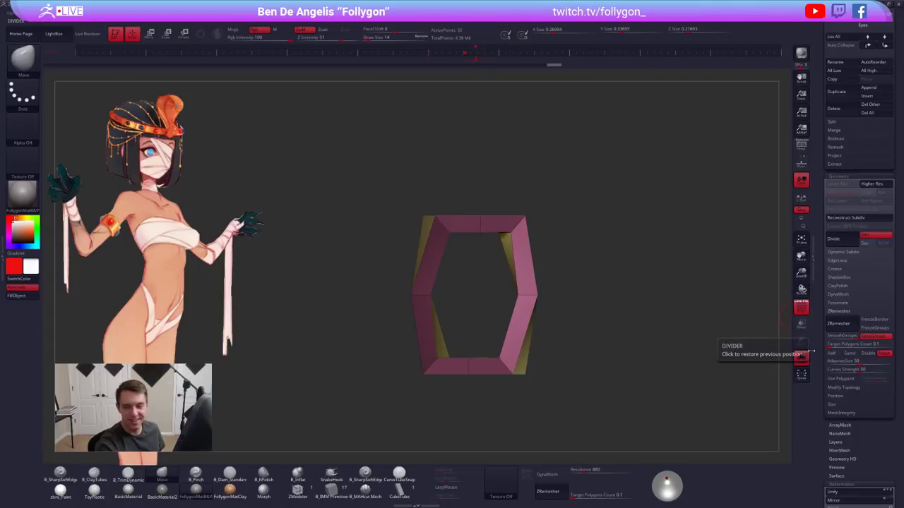
click(840, 485)
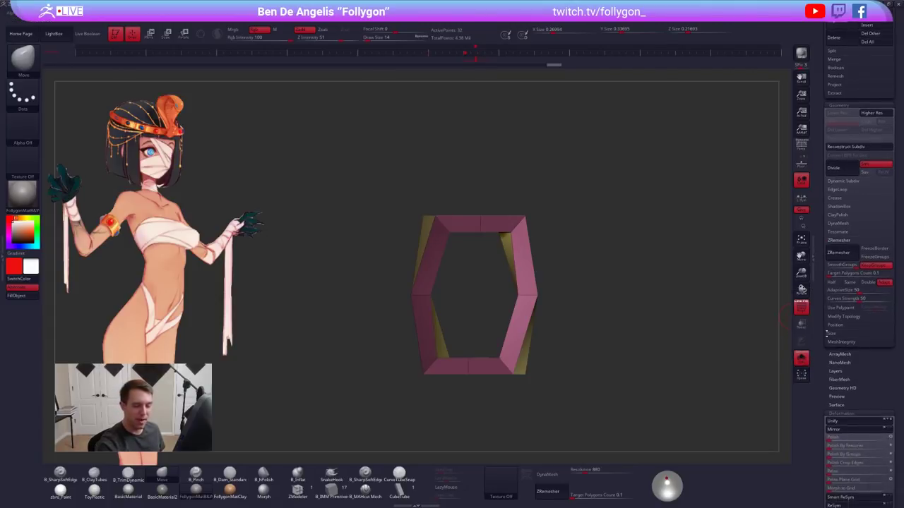
click(830, 371)
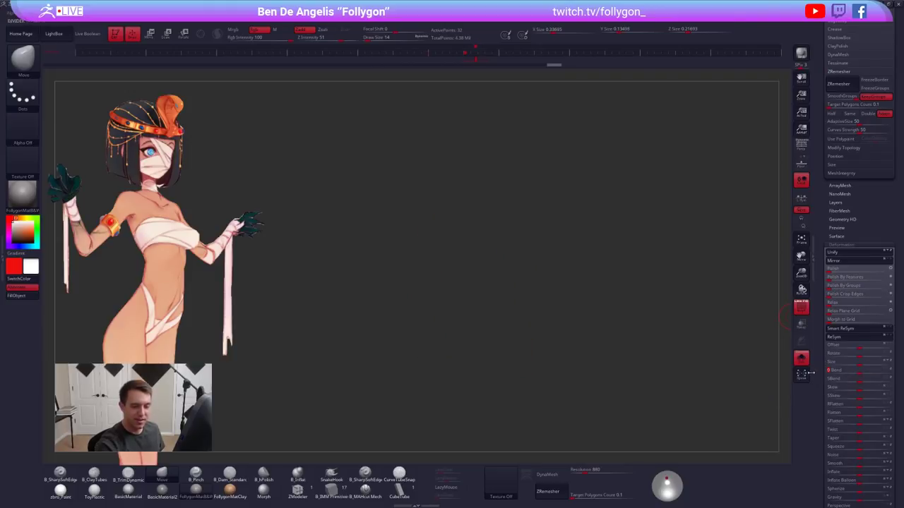
key(ctrl+z)
key(shift+d)
alt+drag(557, 338, 552, 347)
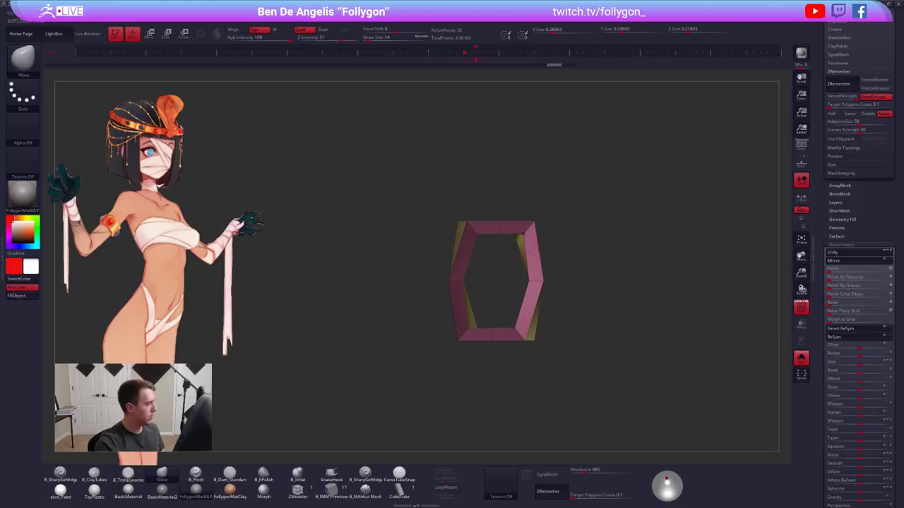
drag(829, 194, 830, 350)
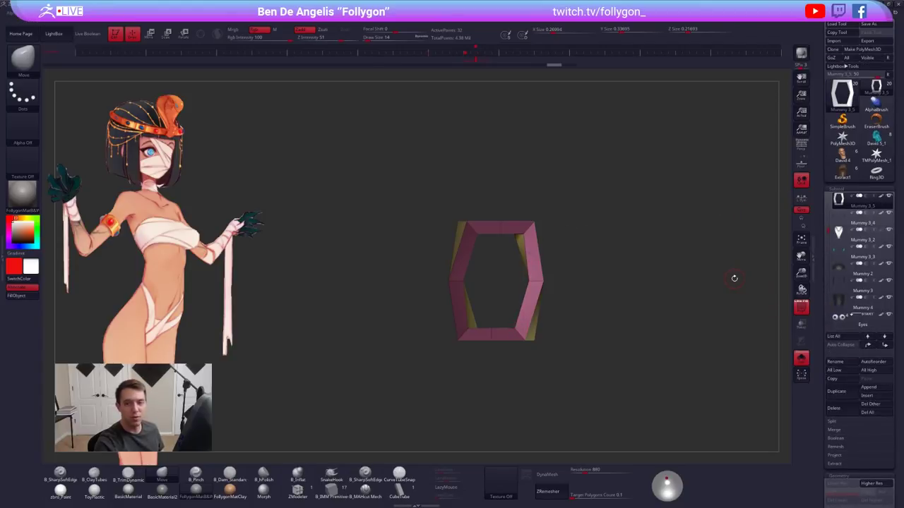
Thicken the twisted frame with two passes of the Inflate deformation while its smoothing preview is on
alt+drag(520, 279, 534, 282)
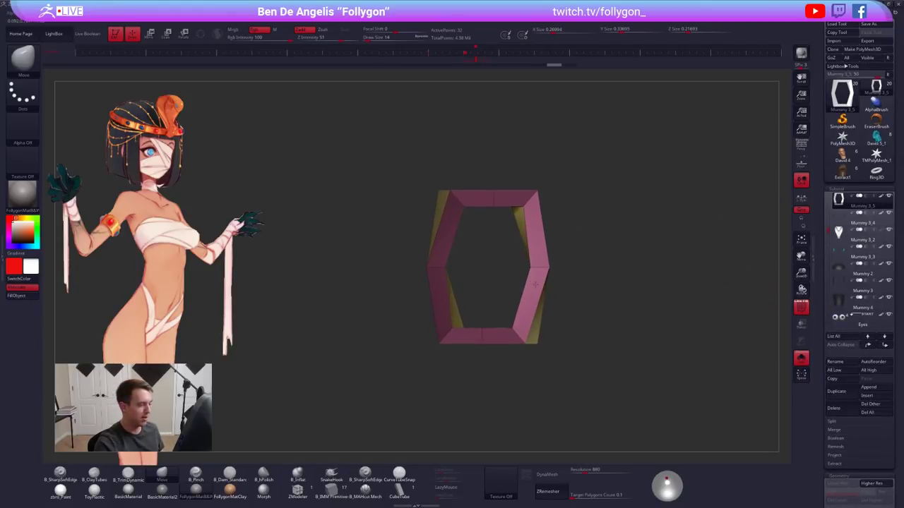
key(d)
key(shift+d)
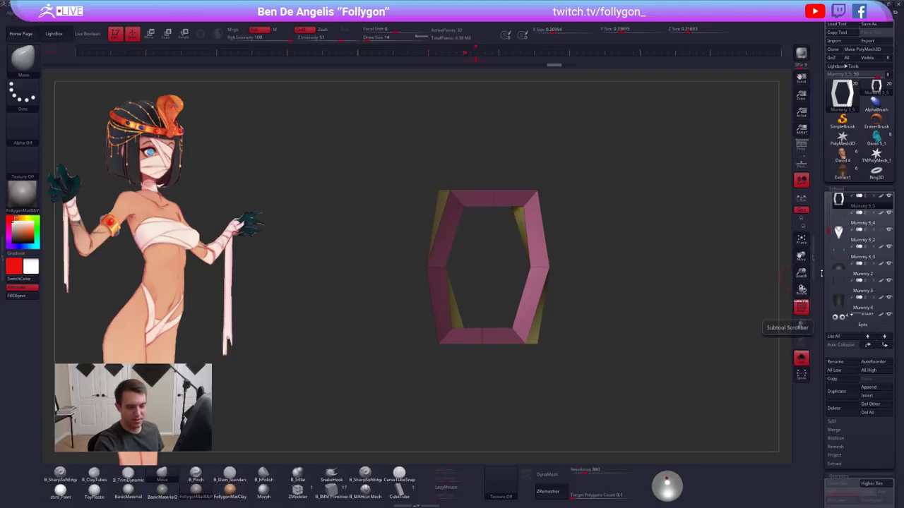
scroll(812, 328, down, 5)
scroll(826, 193, down, 2)
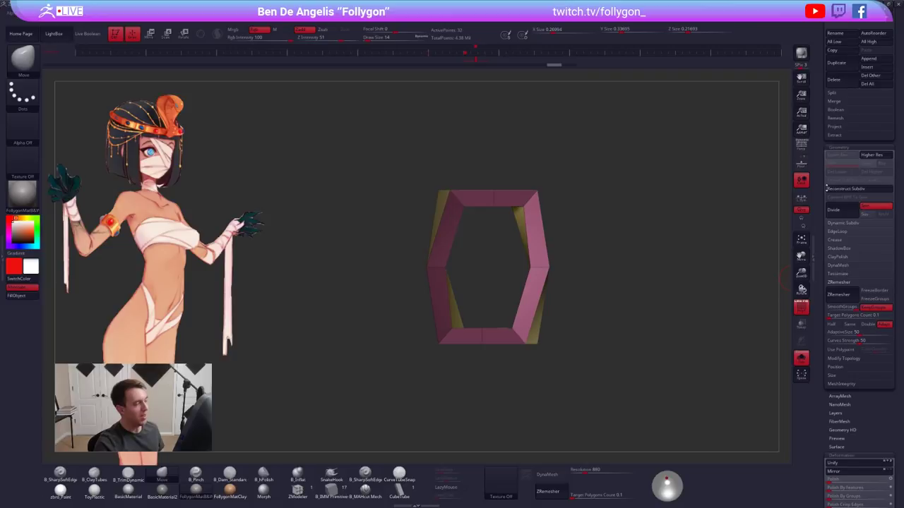
scroll(826, 187, down, 1)
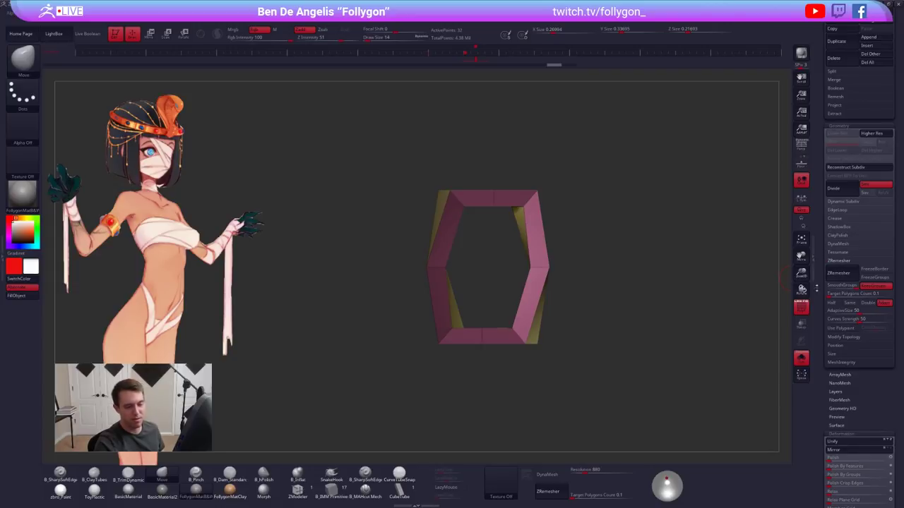
scroll(833, 379, down, 15)
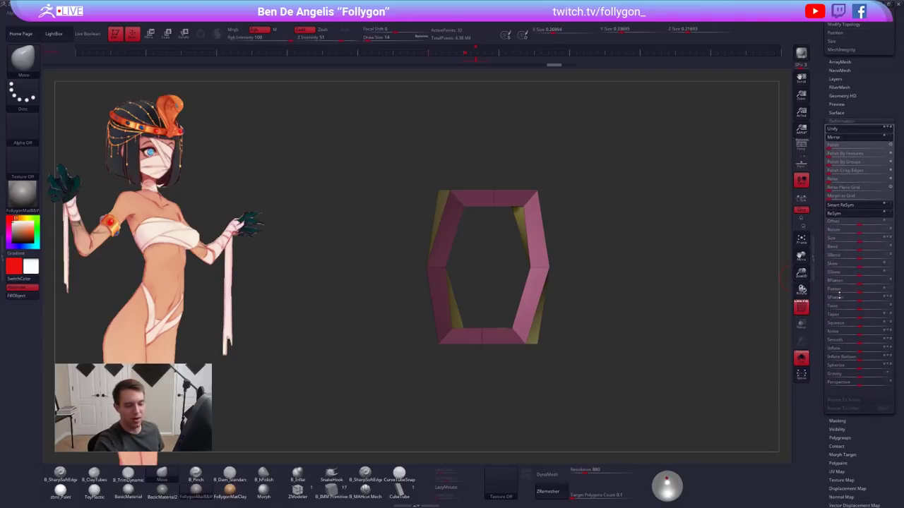
drag(855, 350, 866, 350)
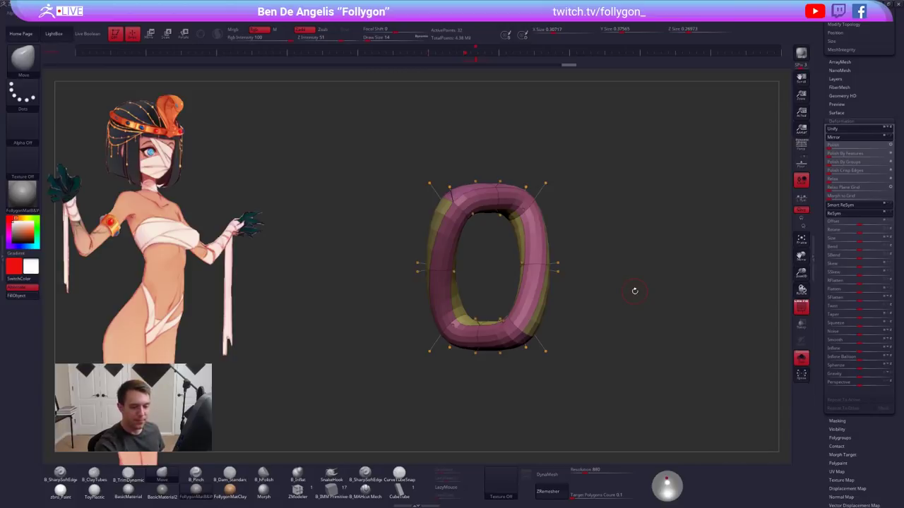
drag(858, 349, 866, 351)
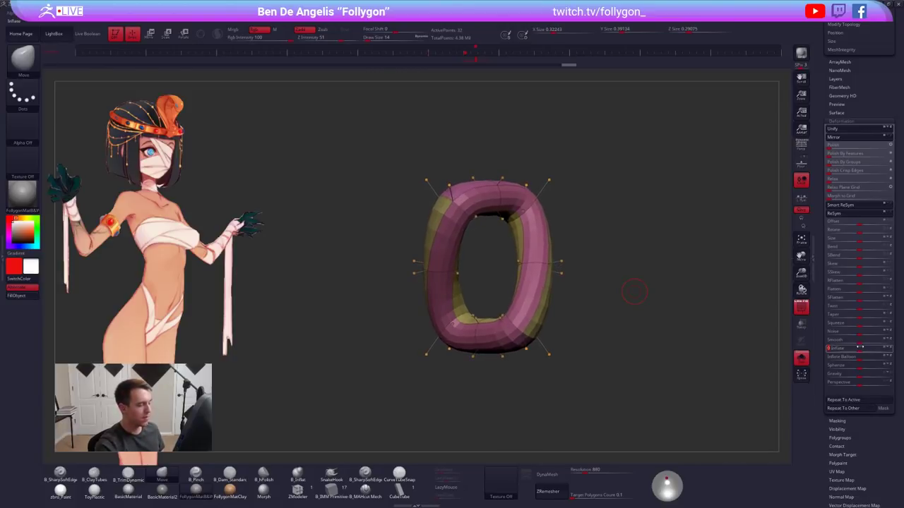
drag(695, 304, 629, 393)
drag(627, 400, 603, 413)
key(w)
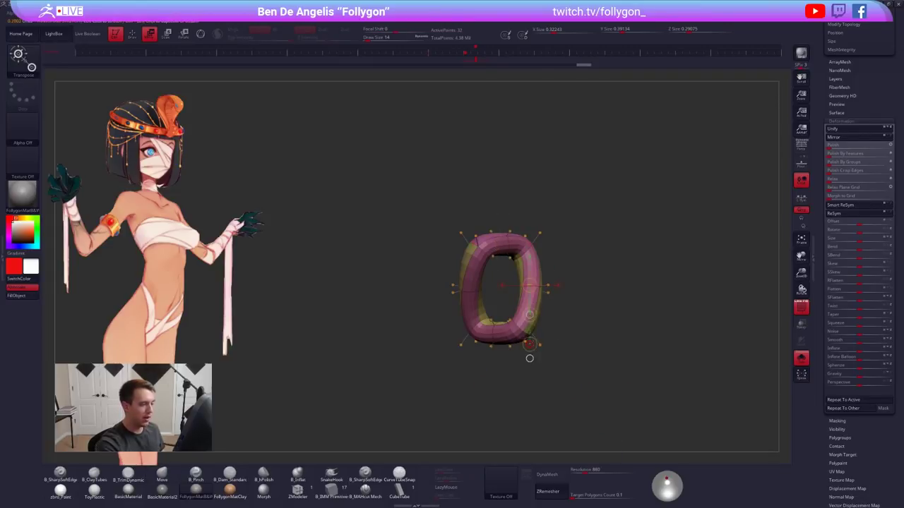
ctrl+drag(529, 357, 528, 350)
drag(500, 289, 500, 362)
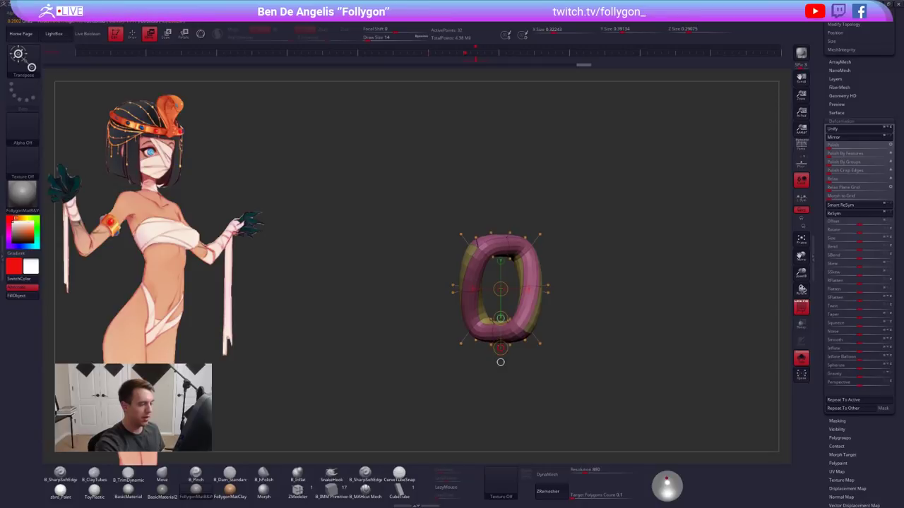
drag(562, 347, 598, 344)
key(ctrl+z)
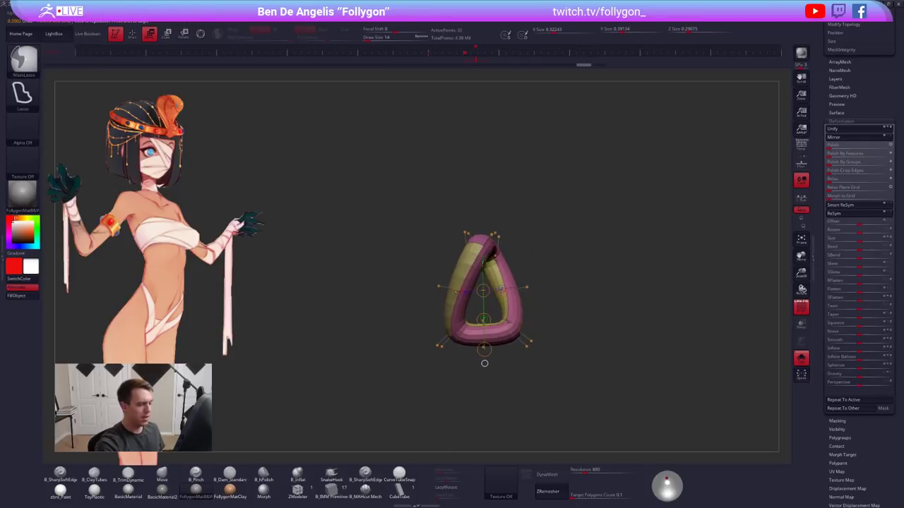
mouse_move(517, 343)
mouse_down()
mouse_move(553, 337)
mouse_move(524, 339)
mouse_up()
key(q)
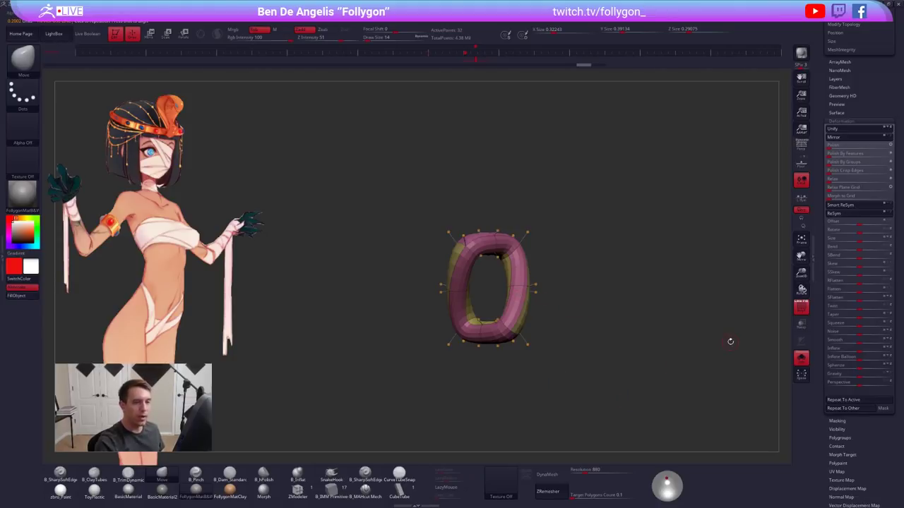
Turn off the link's smoothing preview and create a new InsertMesh brush from it
key(shift+d)
drag(867, 99, 866, 396)
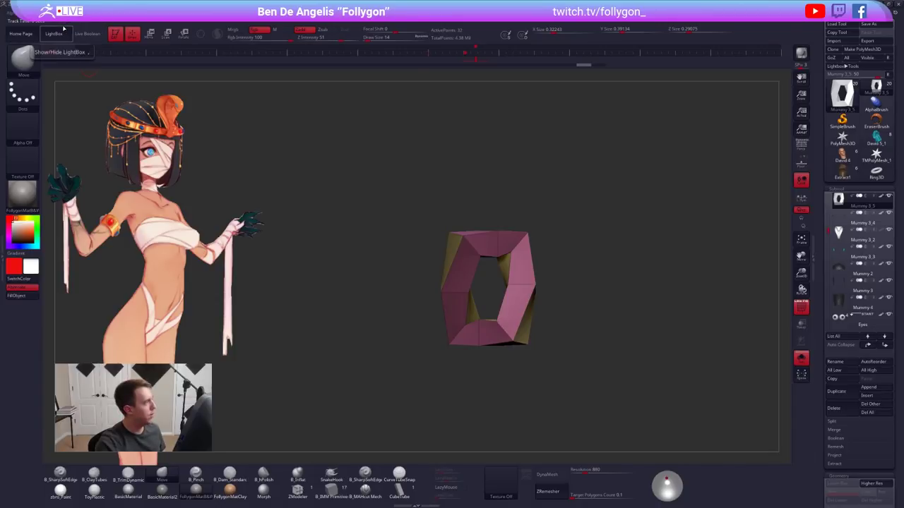
click(22, 58)
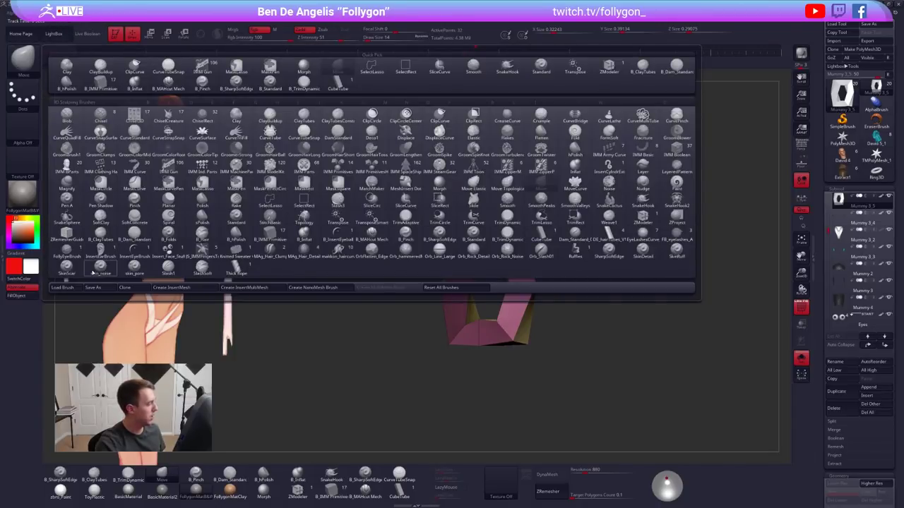
click(171, 288)
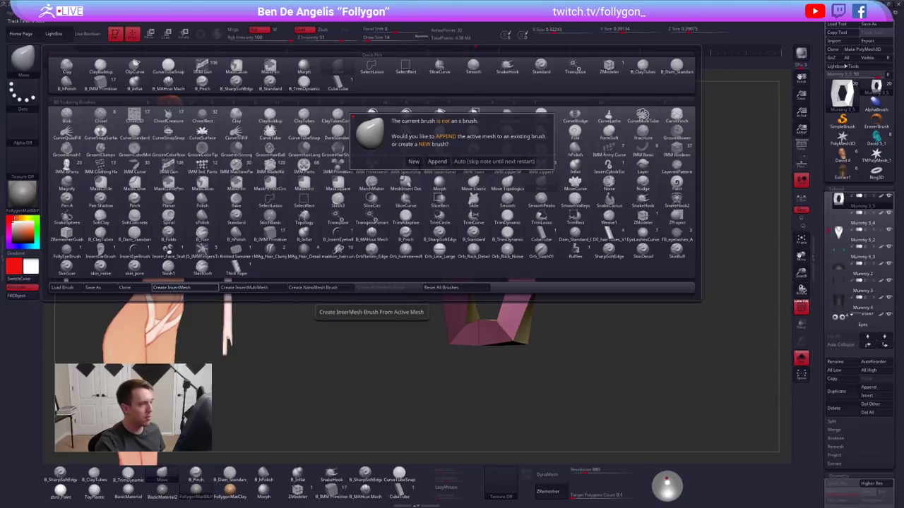
click(413, 161)
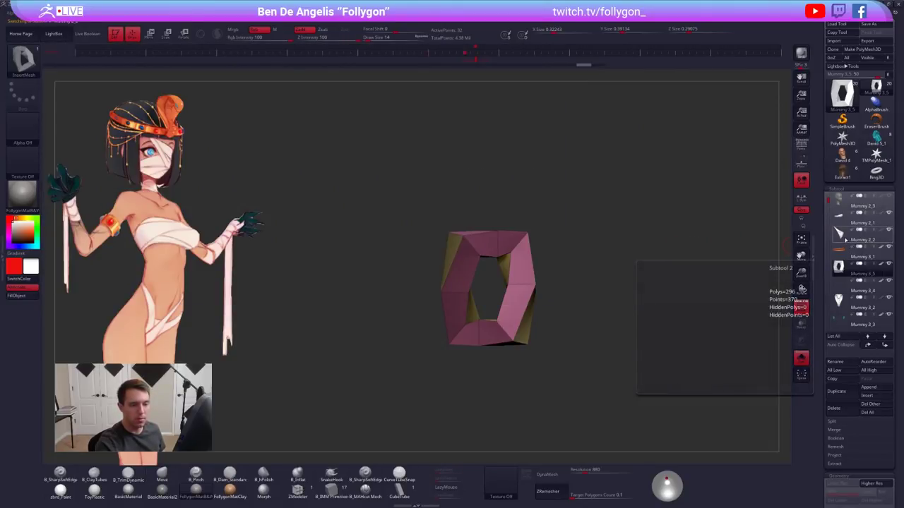
Select the eye bandage subtool Mummy 2_2 and turn on Curve Mode for the chain-link insert brush
click(858, 240)
key(shift+d)
drag(549, 215, 578, 230)
click(2, 257)
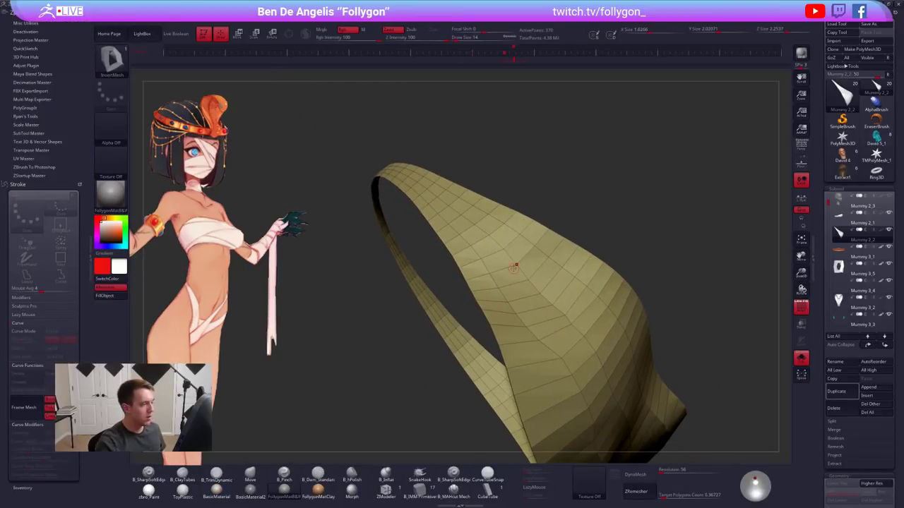
drag(520, 260, 517, 294)
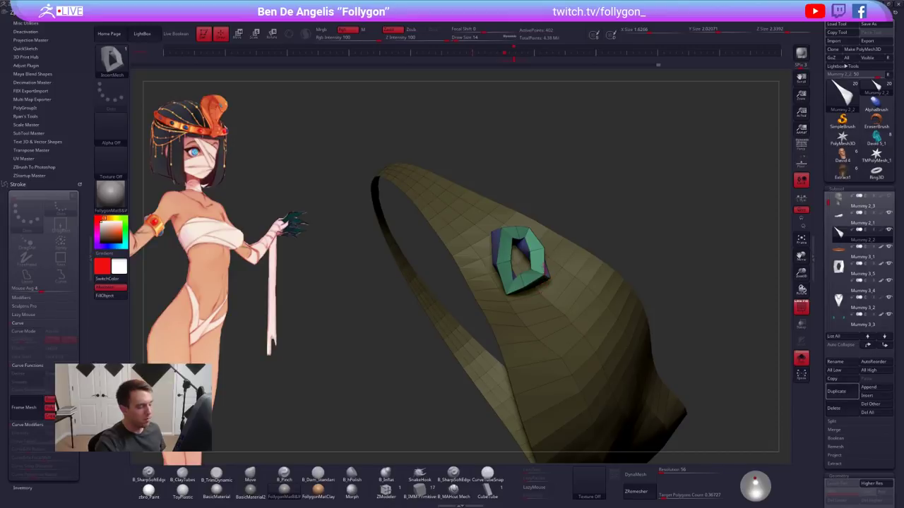
drag(85, 345, 85, 244)
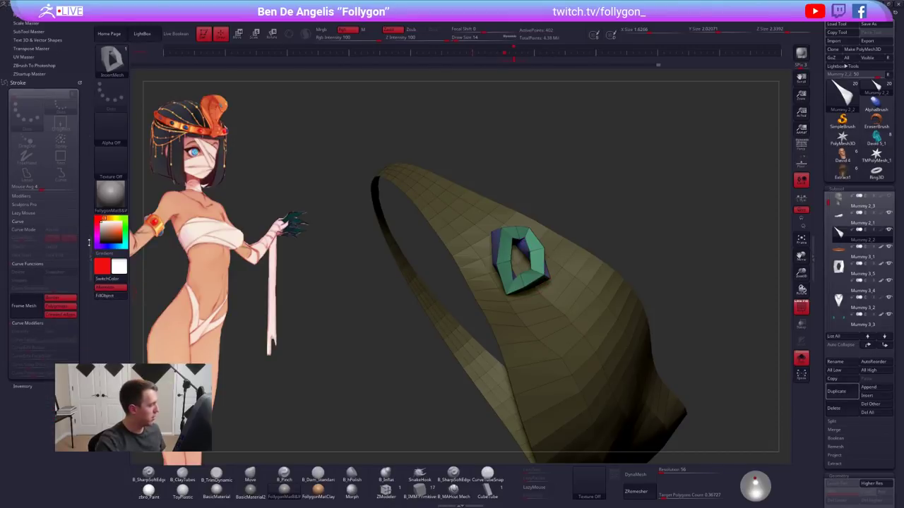
key(ctrl+z)
click(27, 229)
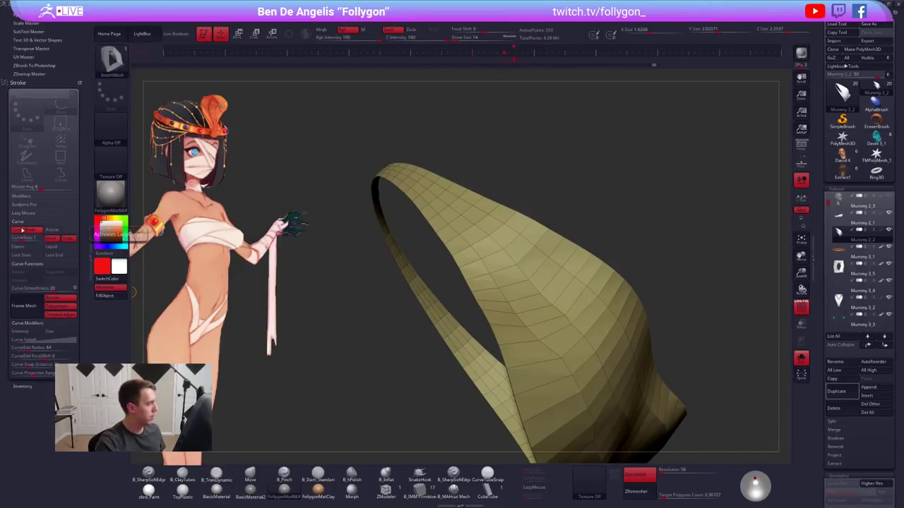
Draw a test chain of link inserts diagonally across the eye bandage
drag(446, 202, 572, 347)
right_drag(549, 256, 540, 346)
alt+right_drag(544, 378, 564, 377)
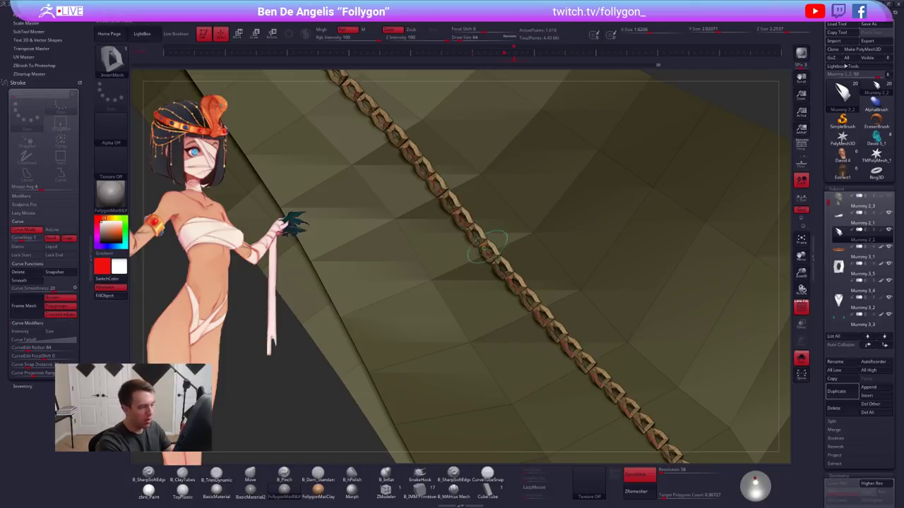
key(bracketleft)
key(bracketleft)
key(bracketleft)
key(bracketleft)
key(bracketleft)
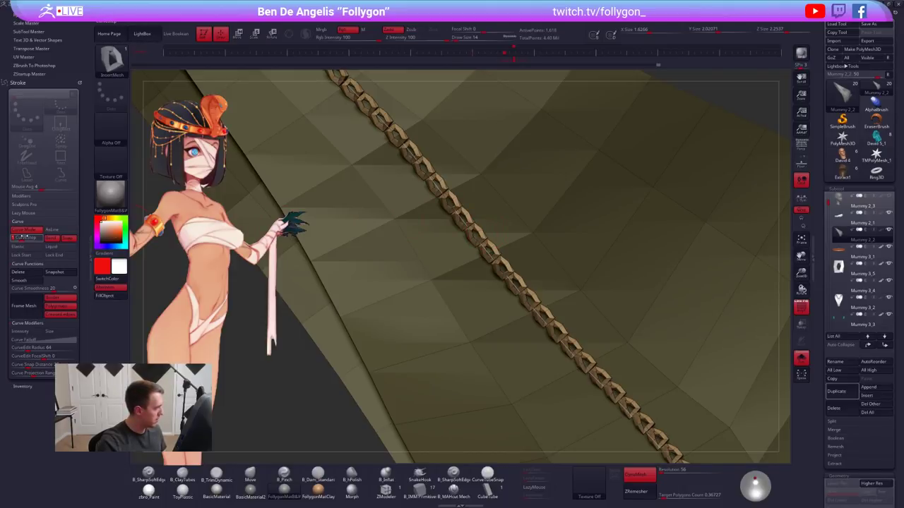
Set the CurveStep to 0.5 and replace the test chain with a new one across the bandage
text(0.5)
key(Return)
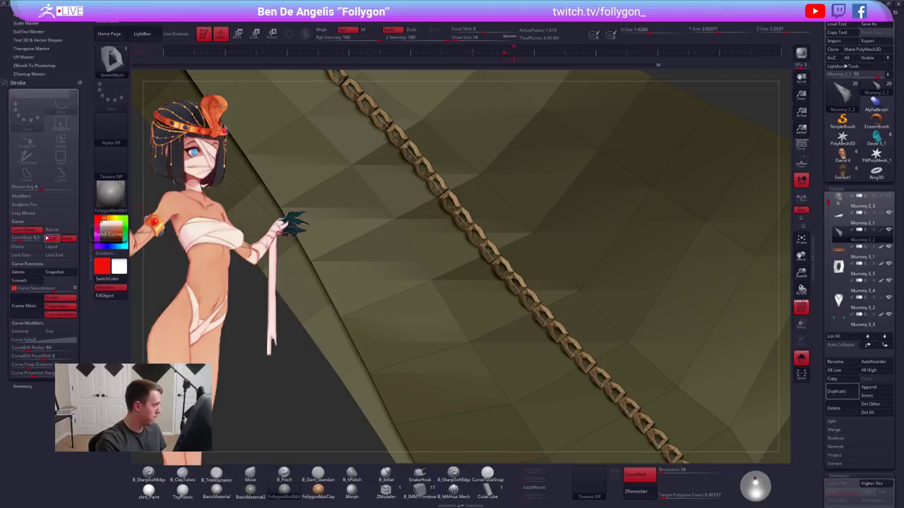
key(ctrl+z)
drag(381, 115, 613, 397)
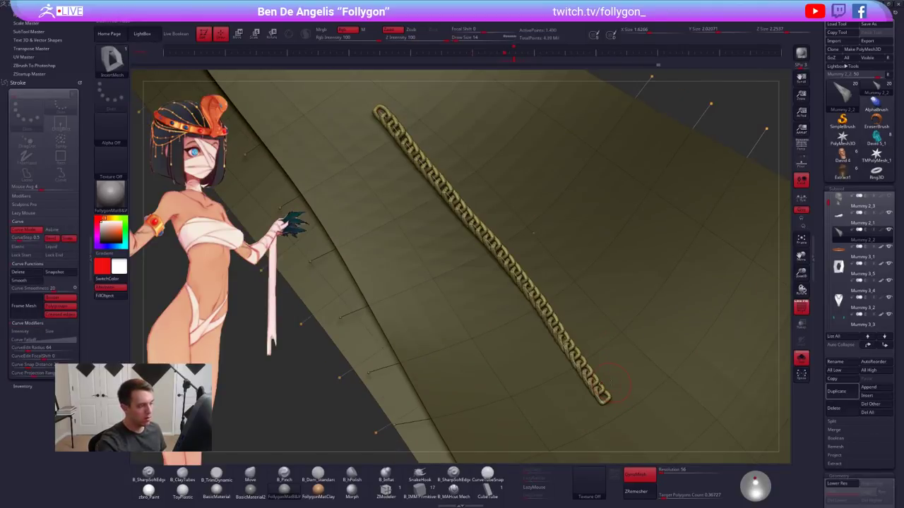
mouse_move(577, 375)
right_down()
mouse_move(592, 418)
mouse_move(601, 400)
mouse_move(580, 364)
right_up()
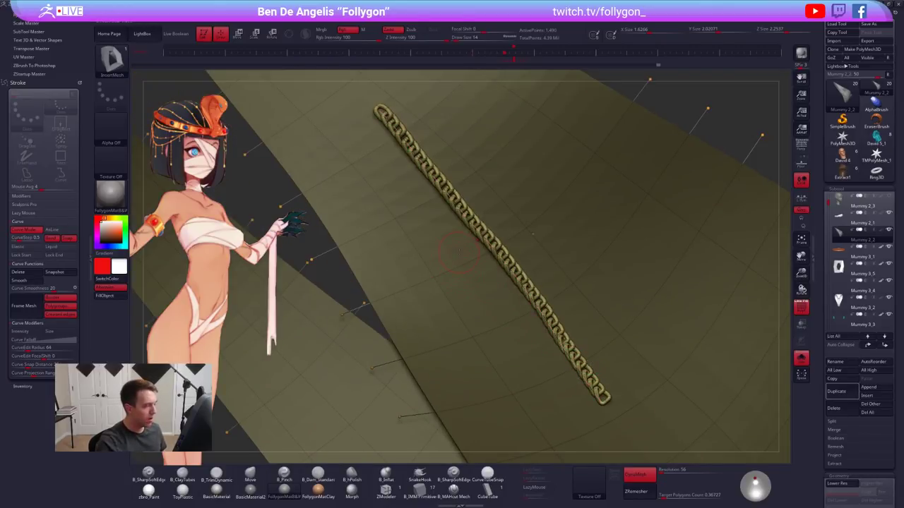
Try a CurveStep of 0.75 on a redrawn test chain, then undo that chain
key(ctrl+z)
click(29, 240)
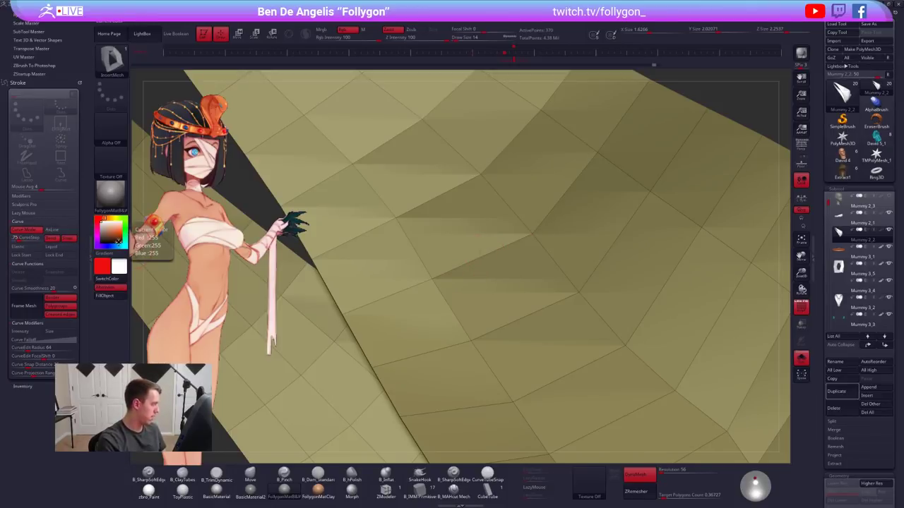
mouse_move(361, 99)
mouse_down()
mouse_move(453, 185)
mouse_move(595, 409)
mouse_up()
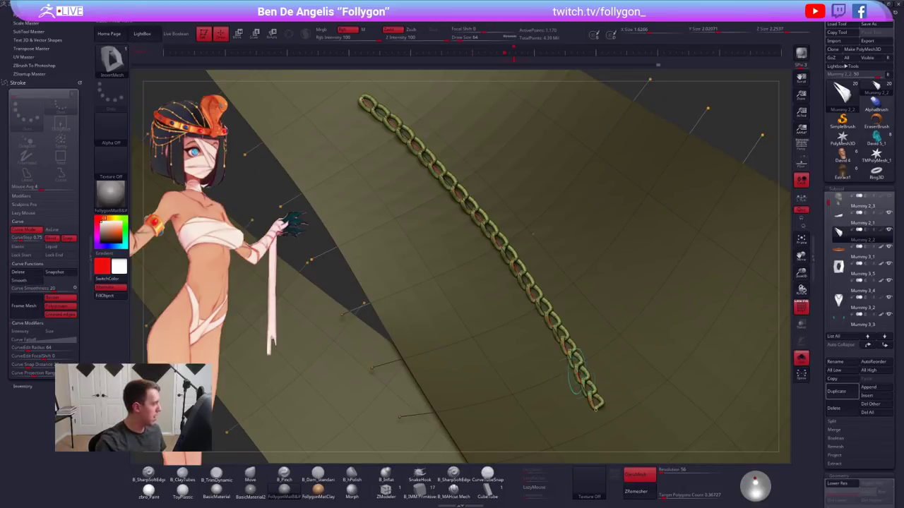
key(shift+d)
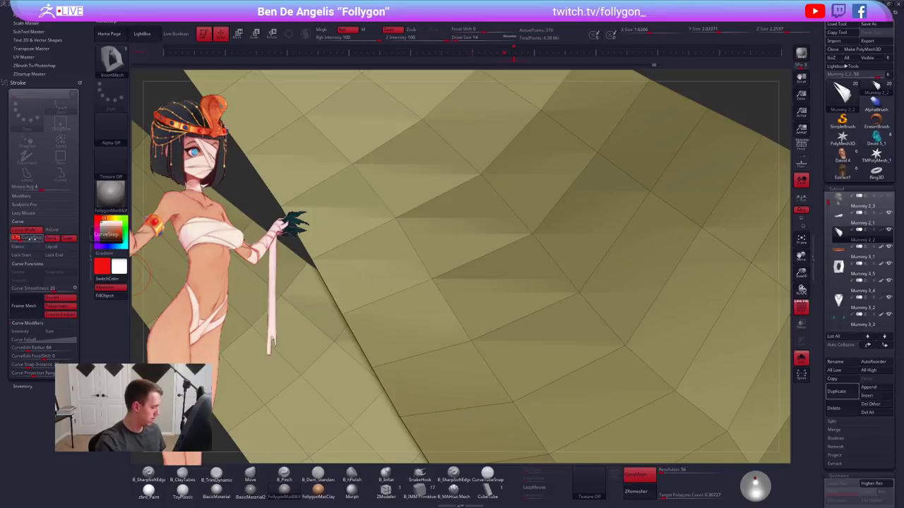
Set the CurveStep to 0.6 and draw another test chain diagonally across the bandage
text(0.6)
key(Return)
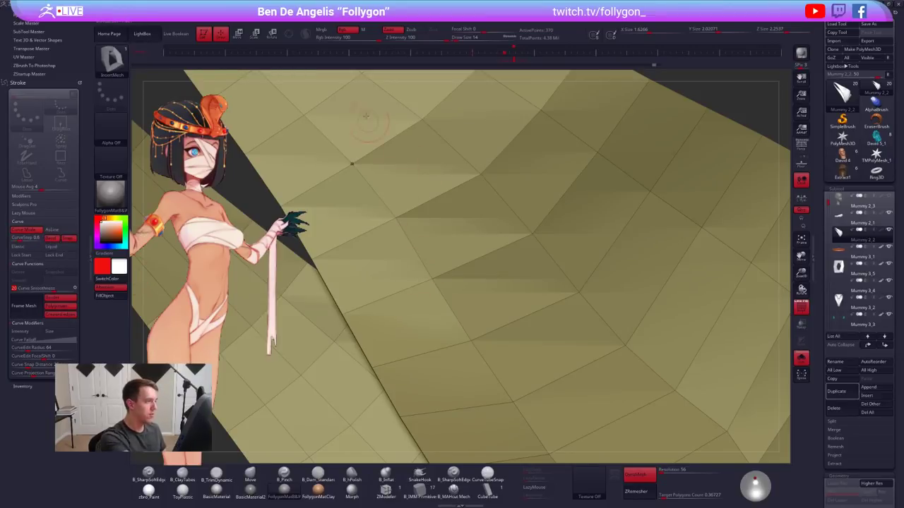
drag(367, 112, 585, 373)
key(d)
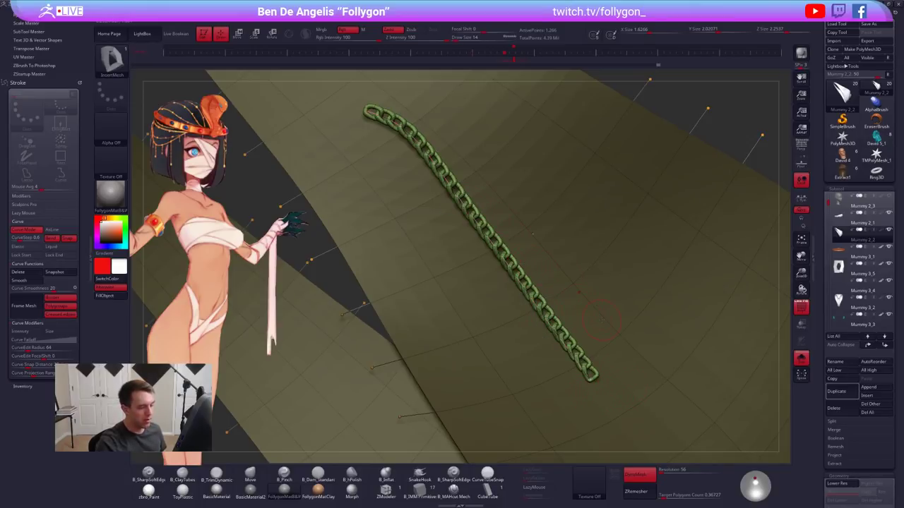
ctrl+right_drag(644, 295, 599, 262)
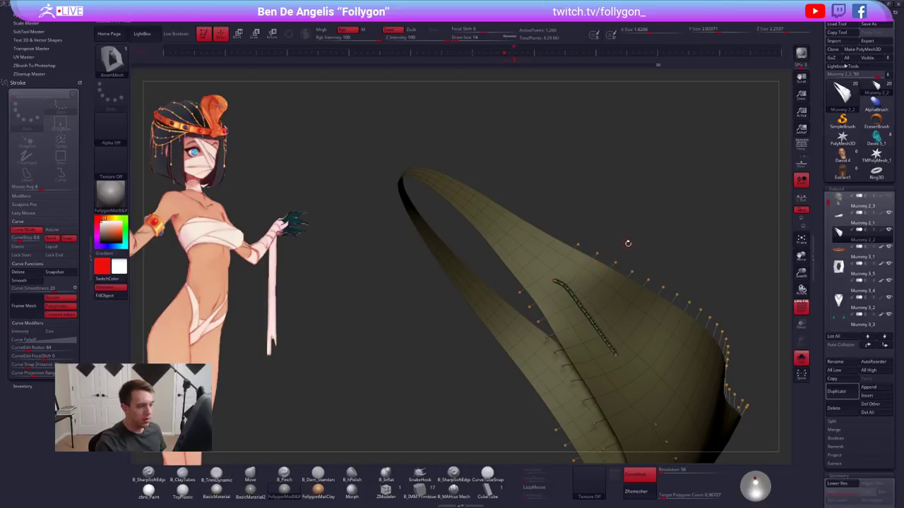
Increase the draw size, update the test chain to larger links and turn off Solo to compare it with the whole head
key(space)
drag(636, 204, 642, 206)
click(579, 305)
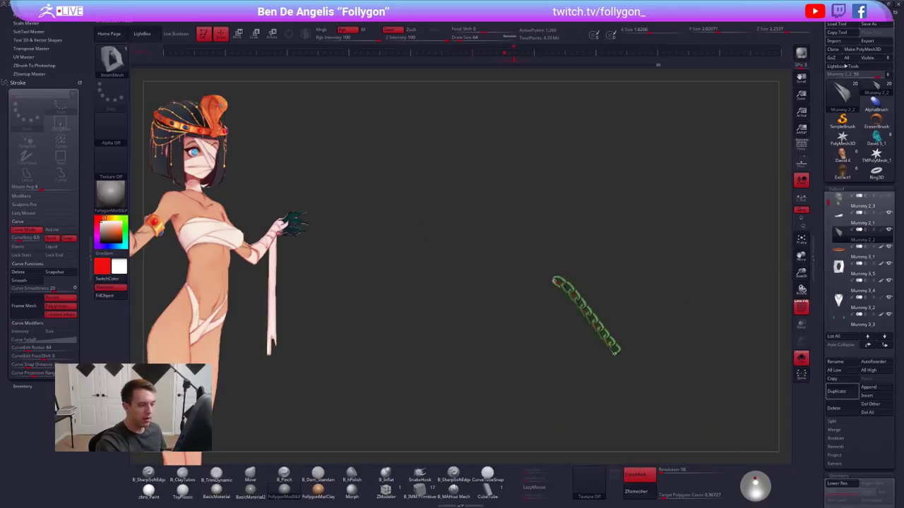
alt+right_drag(579, 304, 532, 279)
click(801, 358)
ctrl+right_drag(635, 297, 600, 258)
mouse_move(600, 258)
shift+right_down()
mouse_move(689, 267)
mouse_move(687, 300)
shift+right_up()
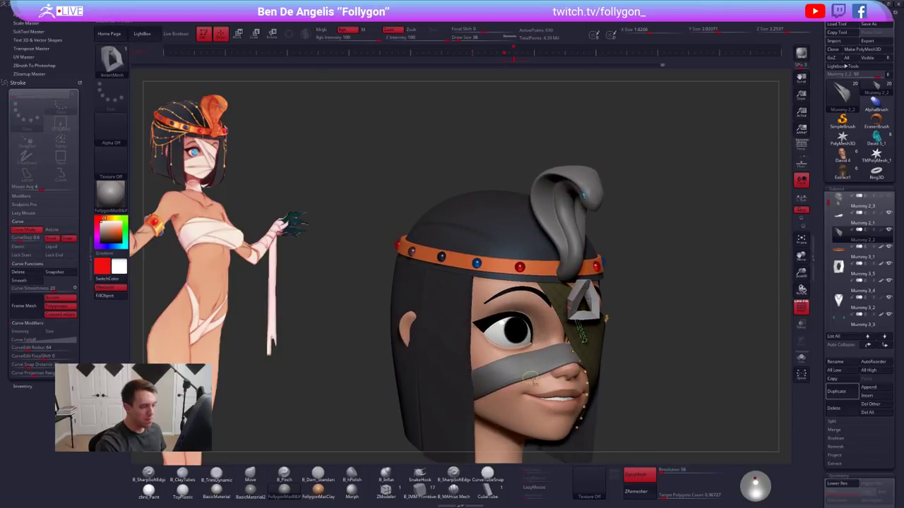
Undo the test chain on the eye bandage and close the Stroke settings
key(ctrl+z)
key(ctrl+z)
key(ctrl+z)
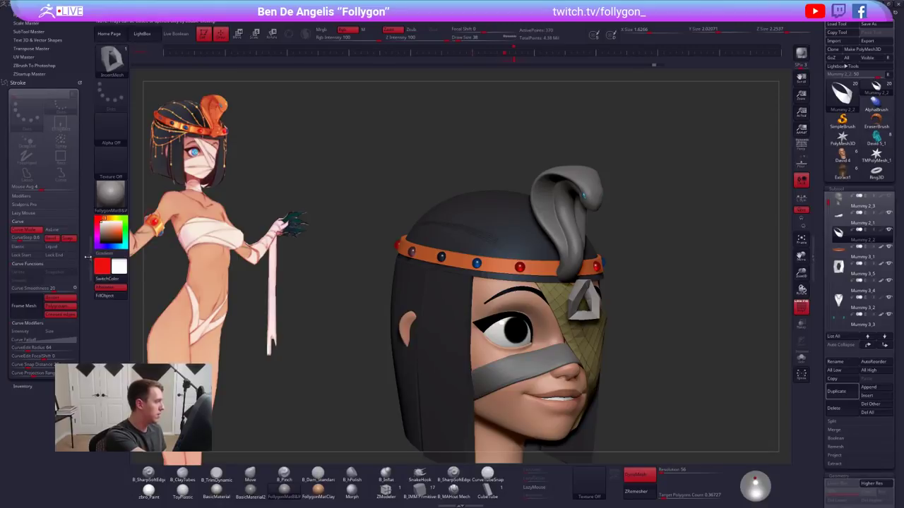
click(90, 258)
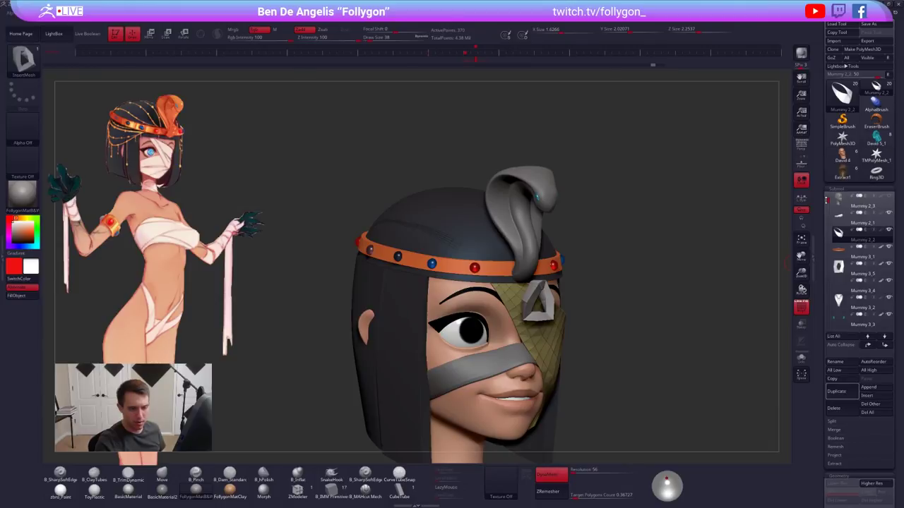
Duplicate the hair cap subtool Mummy 2 and move the copy up directly below the chain link subtool Mummy 3_5
drag(827, 200, 828, 223)
click(842, 287)
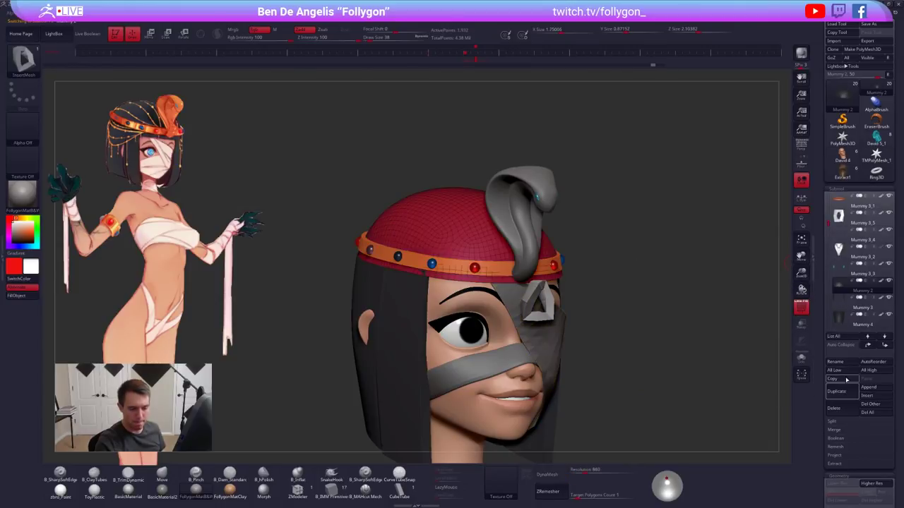
click(837, 391)
click(868, 345)
click(868, 345)
click(868, 345)
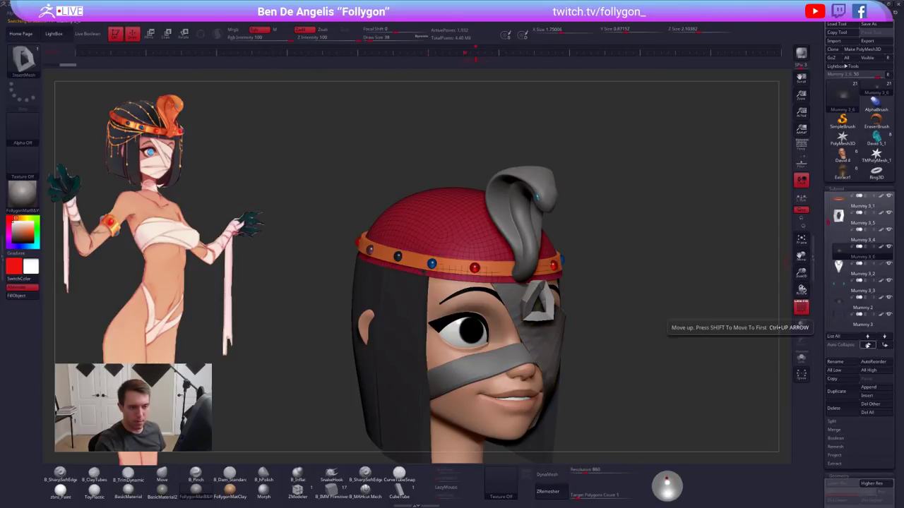
click(868, 345)
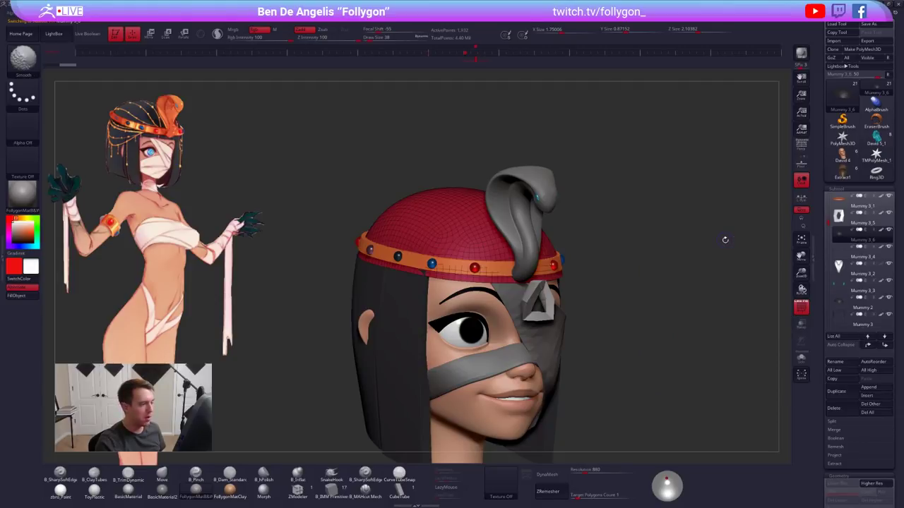
Turn off the PolyFrame display and look up the option for saving the chain-link brush in the brush library
key(shift+f)
click(843, 224)
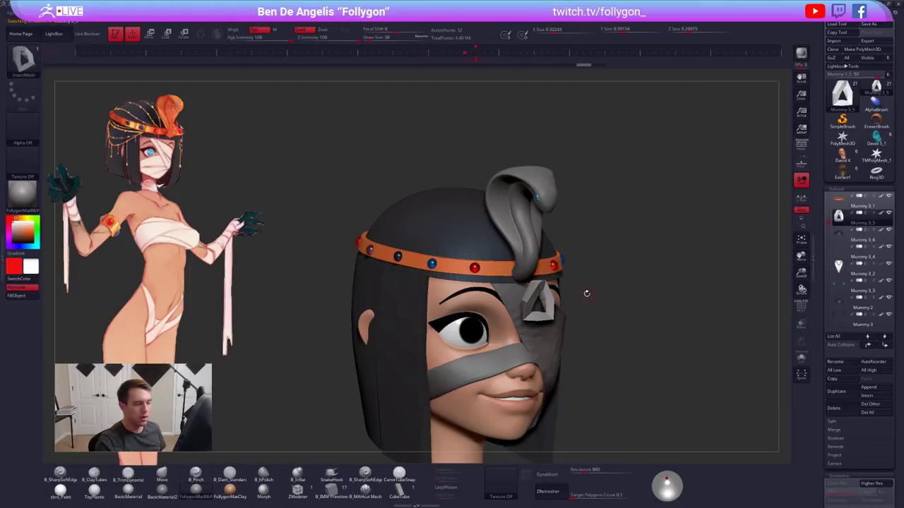
shift+drag(694, 279, 551, 247)
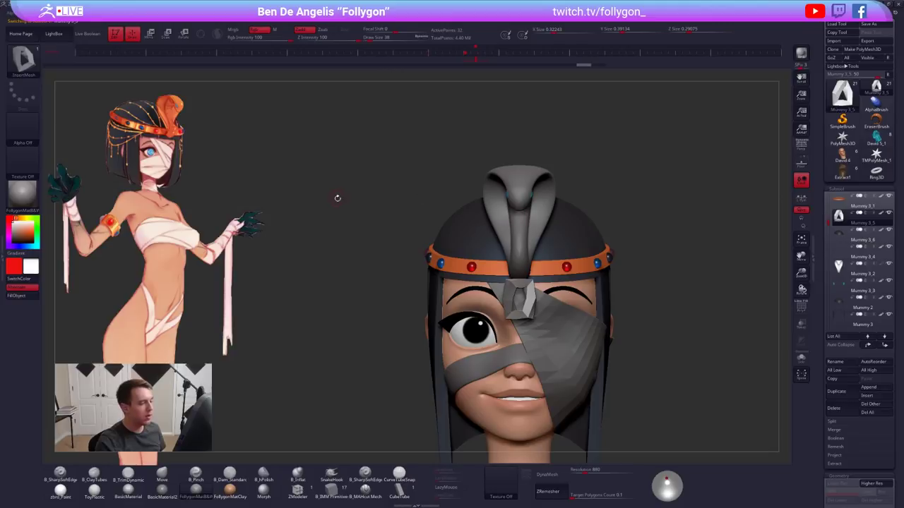
key(d)
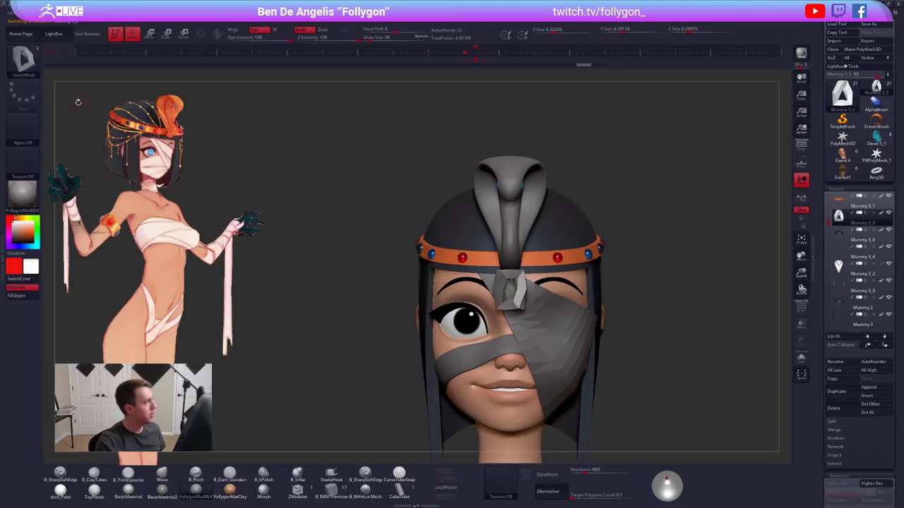
click(28, 71)
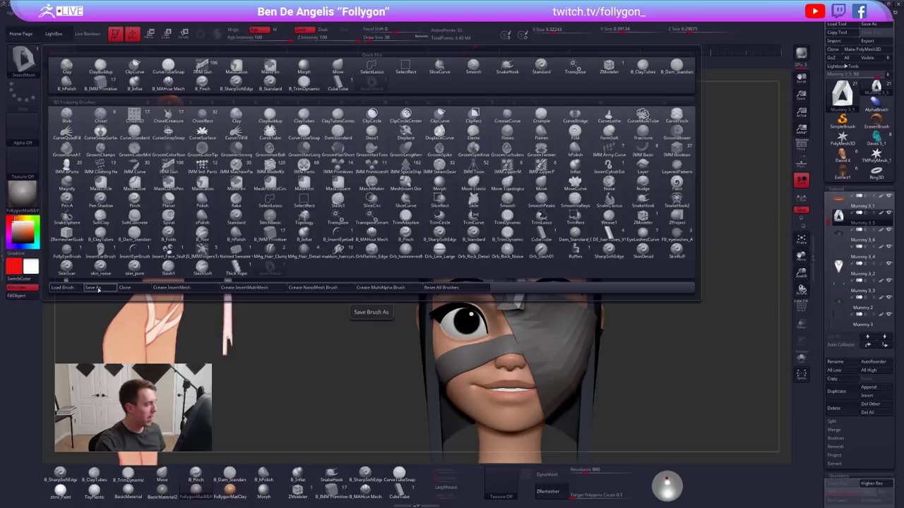
drag(409, 251, 490, 278)
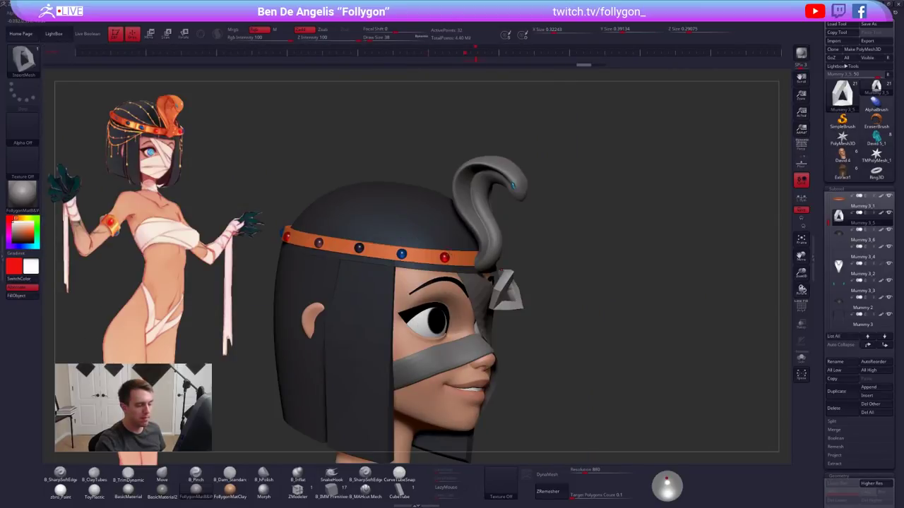
Select the duplicated hair cap and draw chains over its top and side, reducing the draw size to 18 for thinner ones
click(862, 237)
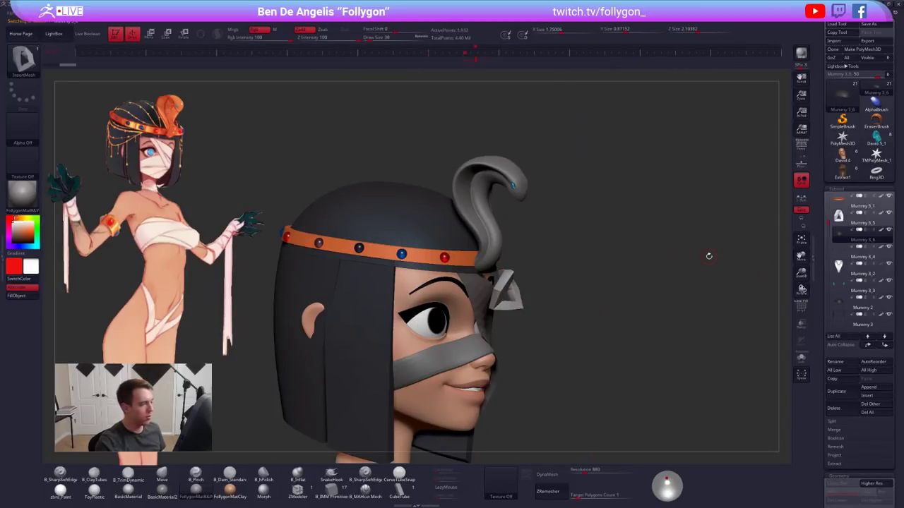
drag(709, 256, 569, 311)
ctrl+right_drag(578, 317, 586, 316)
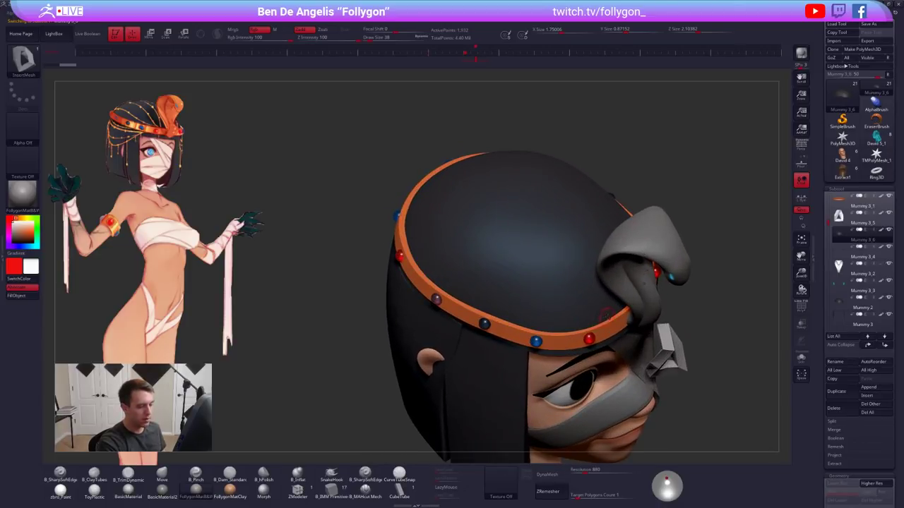
drag(559, 288, 487, 269)
key(space)
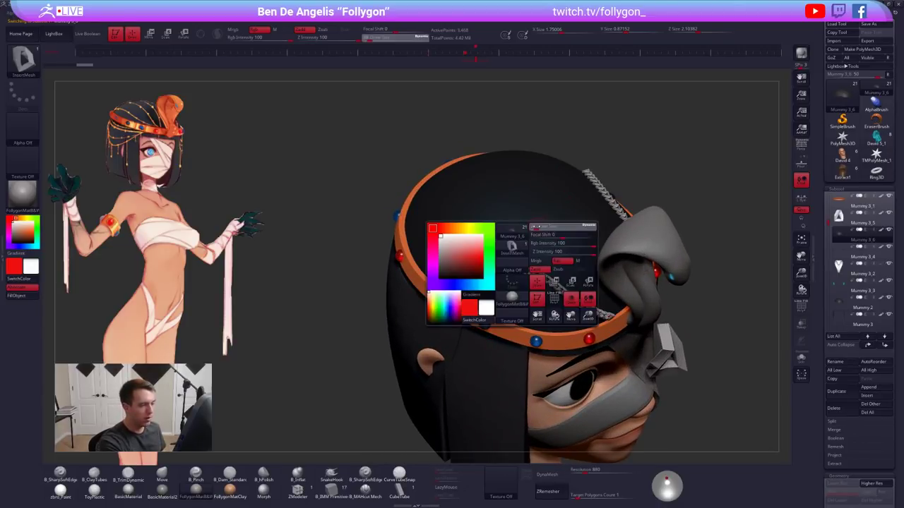
drag(540, 227, 594, 249)
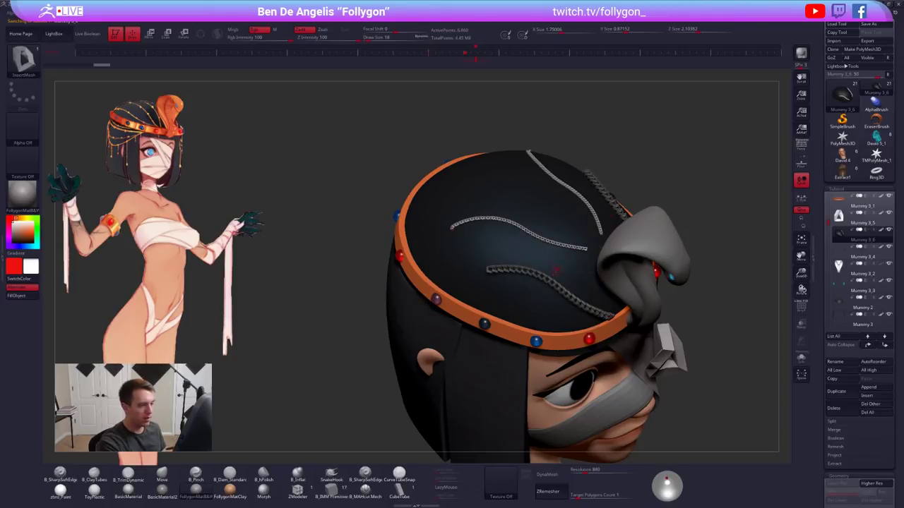
Reduce the draw size to 12 and draw a thinner chain along the side of the cap, checking it against the whole head
key(space)
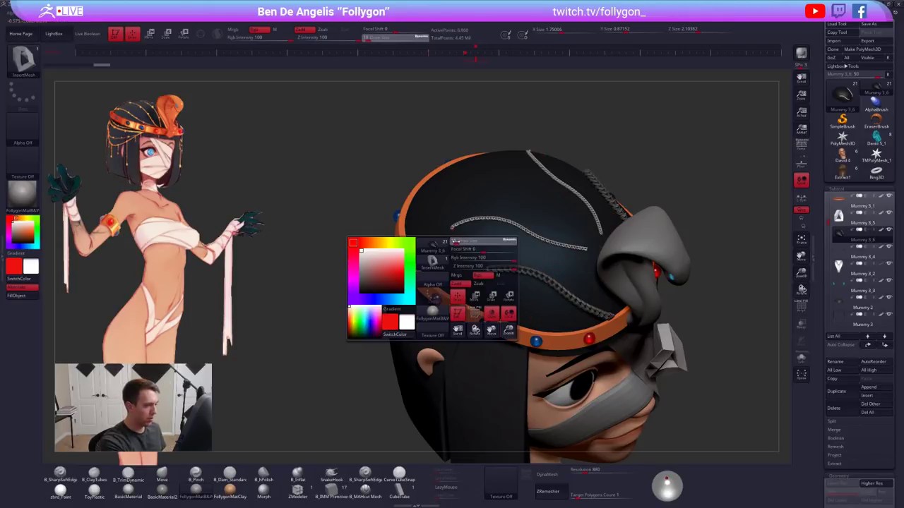
drag(497, 242, 546, 256)
right_drag(569, 324, 576, 277)
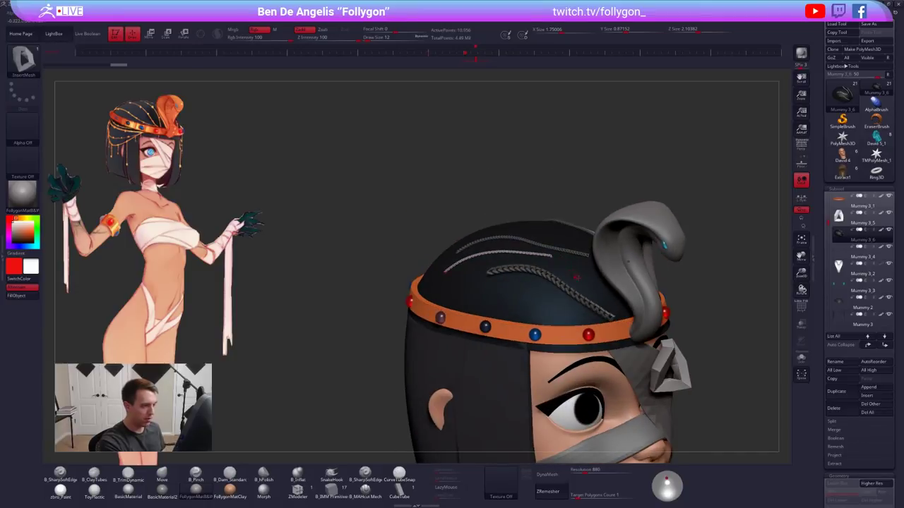
ctrl+right_drag(621, 341, 586, 290)
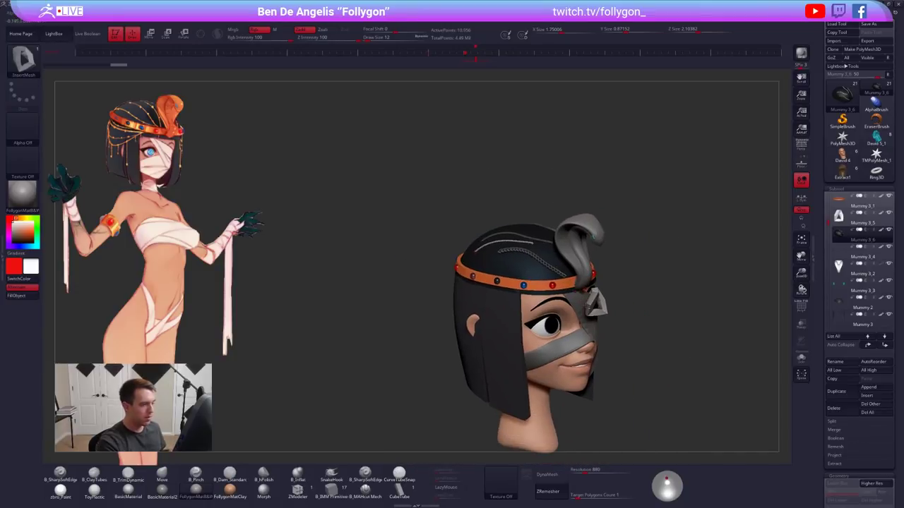
scroll(631, 297, up, 4)
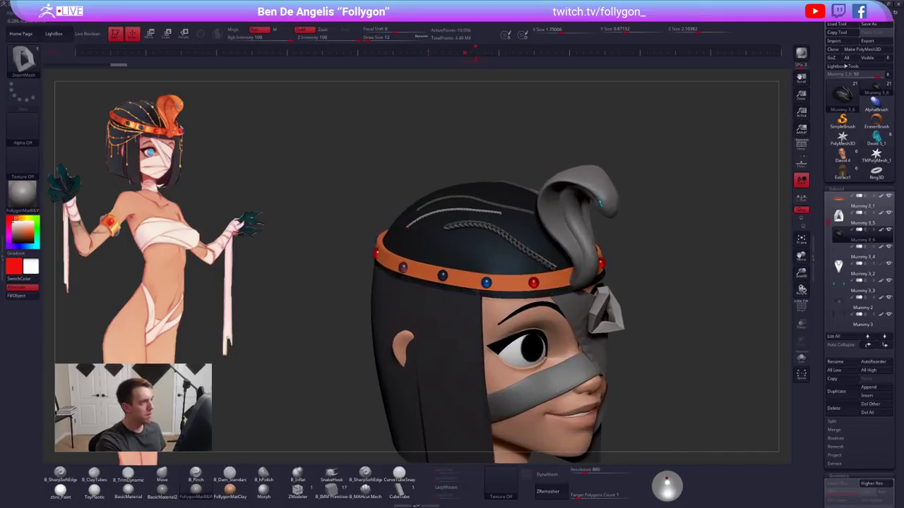
Undo the test chains drawn across the hair cap
key(ctrl+z)
key(ctrl+z)
key(ctrl+z)
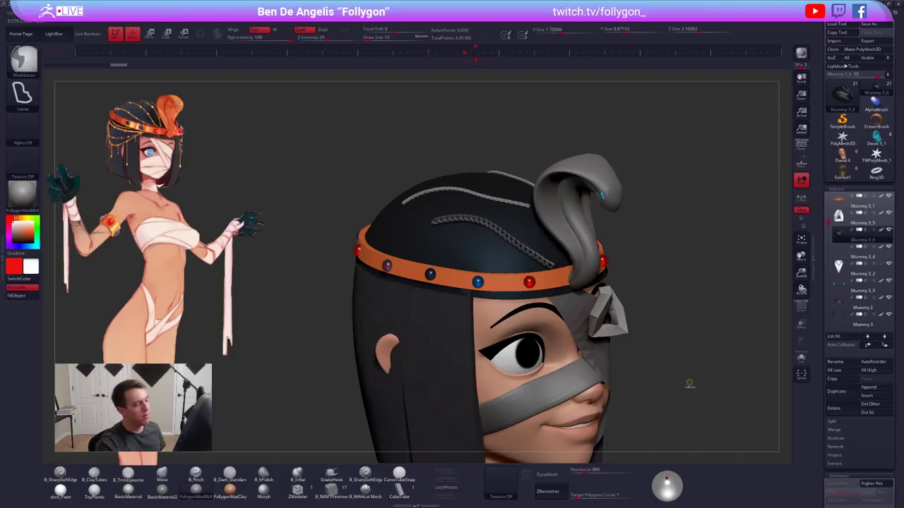
key(ctrl+z)
Draw a thick chain along the side of the hair cap from back to front at draw size 43
key(space)
click(543, 311)
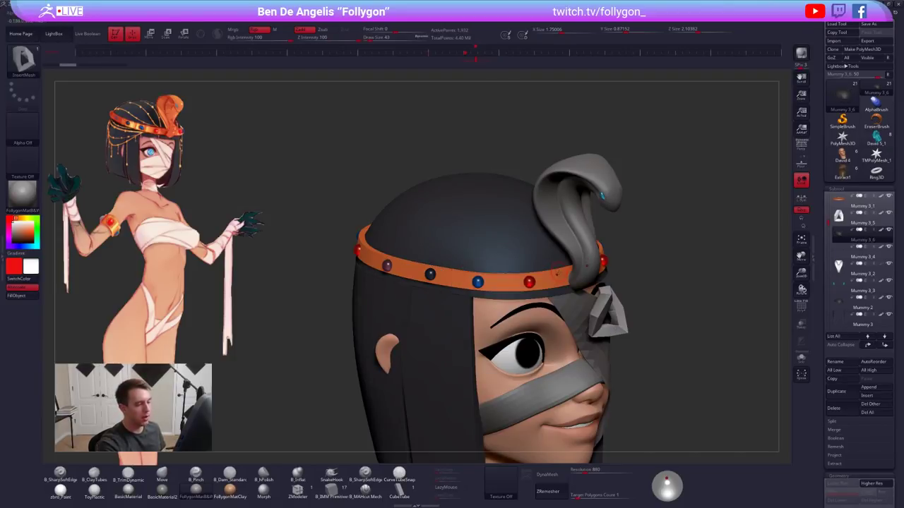
mouse_move(487, 272)
right_down()
mouse_move(538, 252)
mouse_move(597, 288)
mouse_move(580, 302)
mouse_move(576, 286)
right_up()
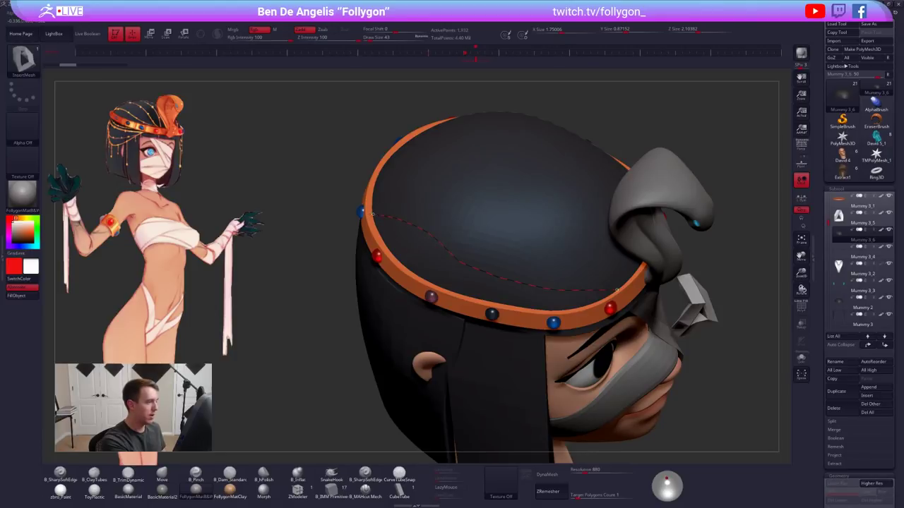
right_drag(452, 353, 442, 323)
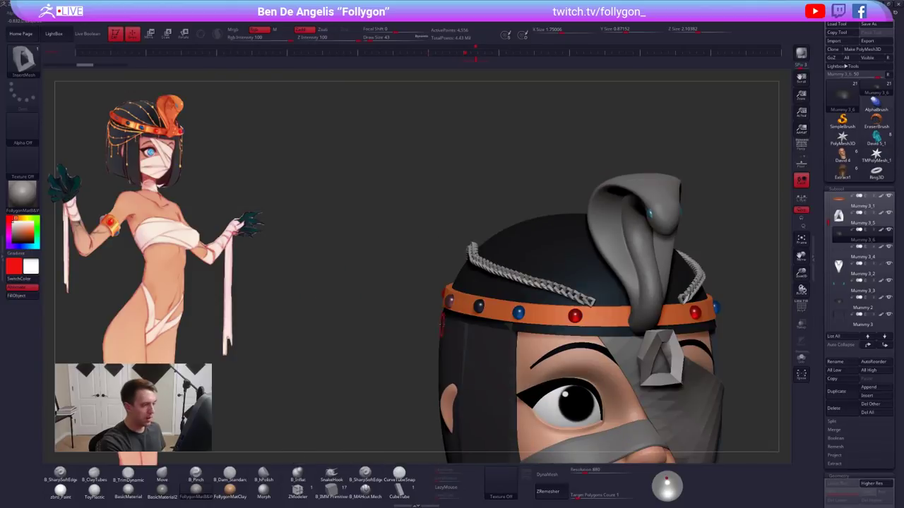
mouse_move(481, 260)
right_down()
mouse_move(492, 261)
mouse_move(487, 283)
right_up()
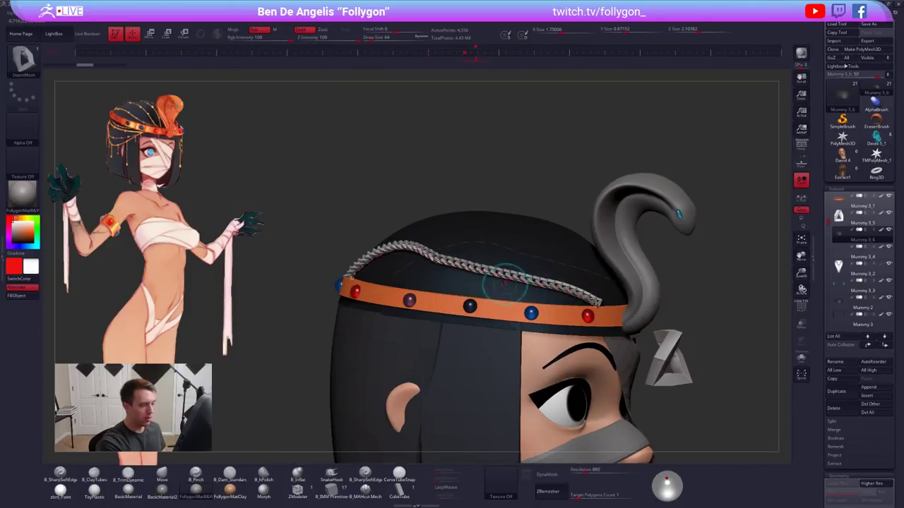
click(469, 270)
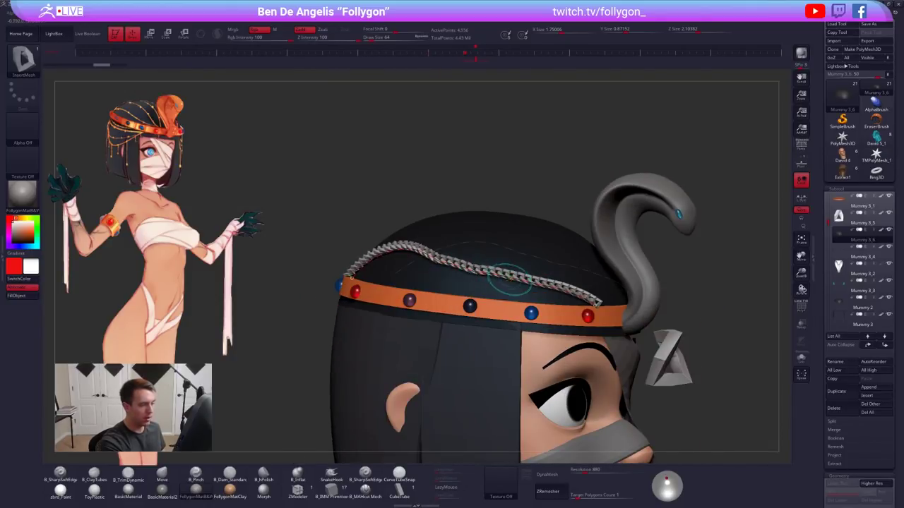
click(541, 268)
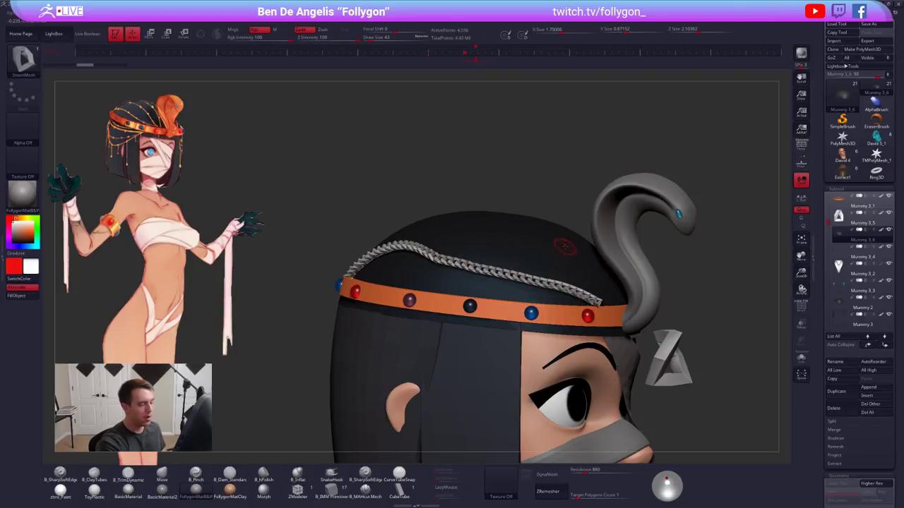
Try a thinner, wavy chain above the thick one at draw size 12, and undo it
key(space)
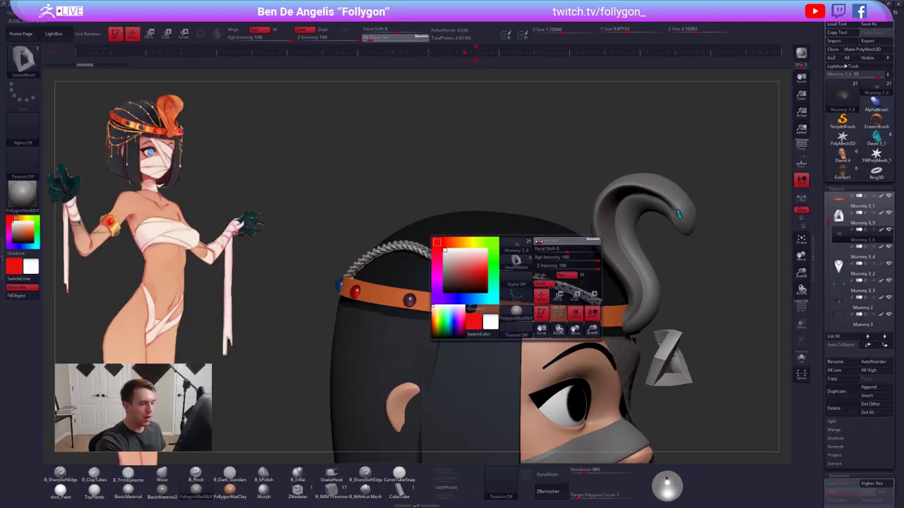
drag(539, 241, 540, 243)
alt+right_drag(541, 244, 575, 330)
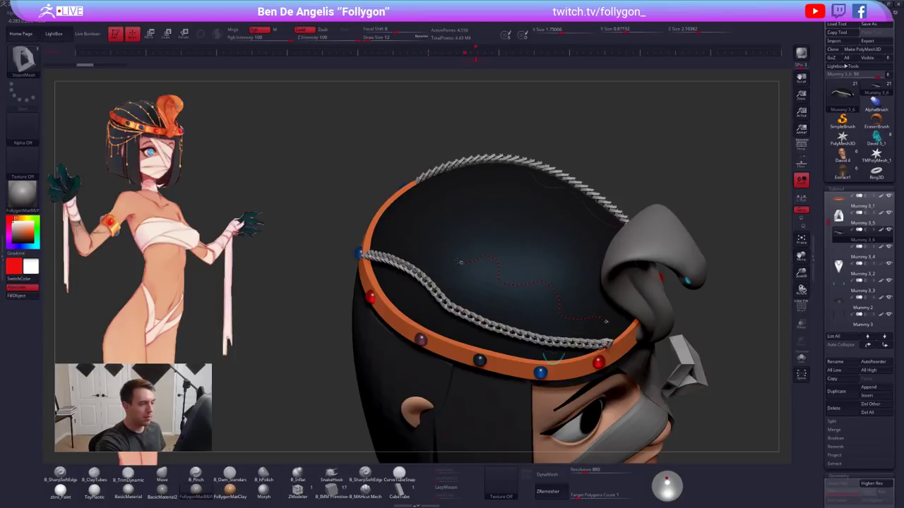
drag(606, 322, 606, 322)
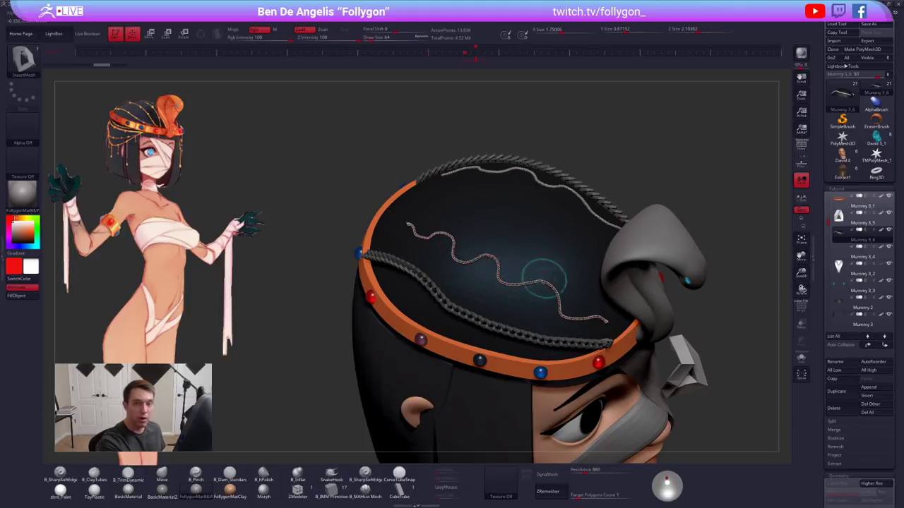
key(ctrl+z)
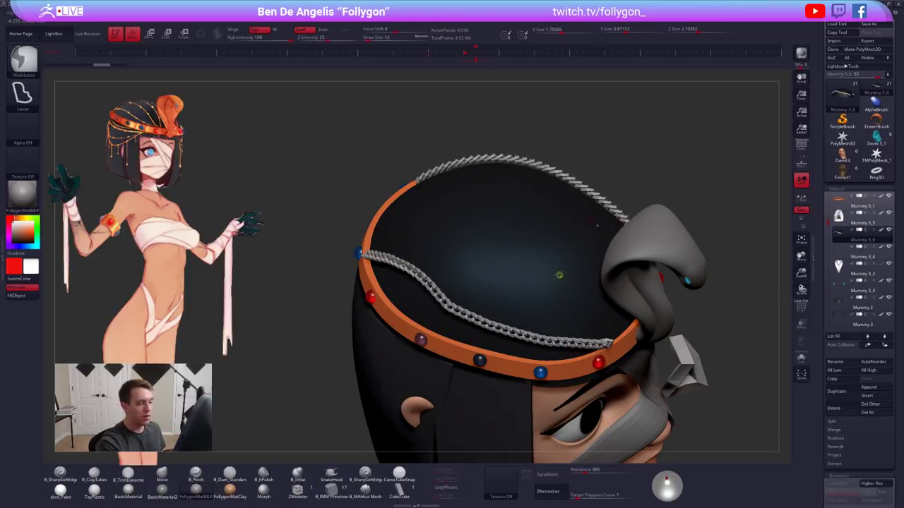
Remove the thick chain, lay a new curved chain along the cap's side, and thin it to draw size 15
key(space)
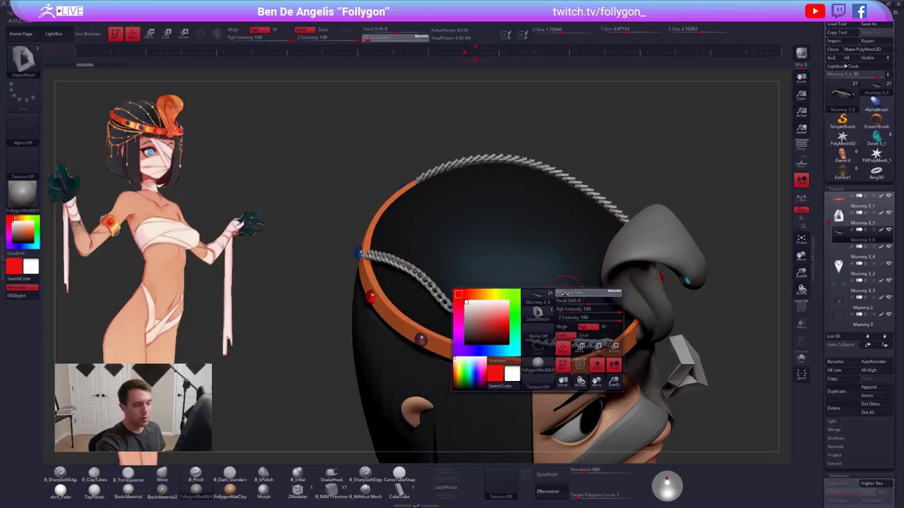
key(ctrl+z)
right_drag(565, 300, 494, 265)
drag(526, 243, 591, 320)
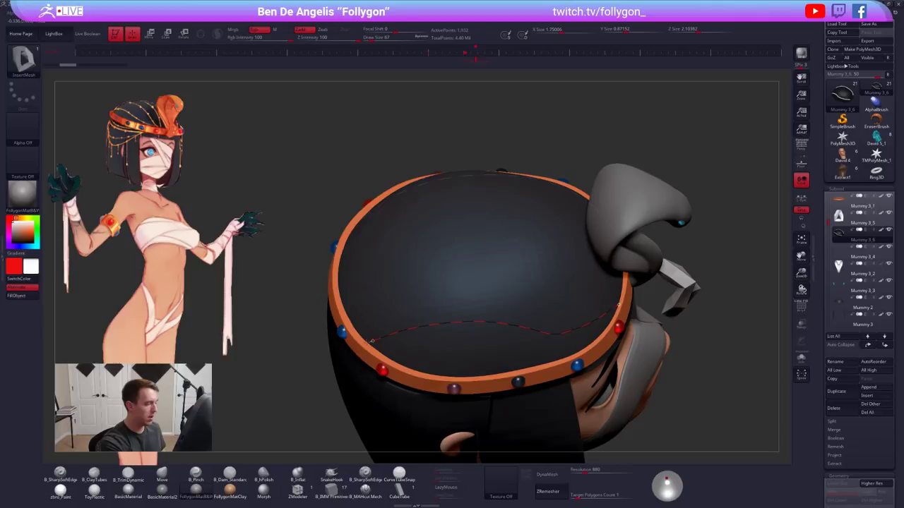
right_drag(487, 364, 497, 286)
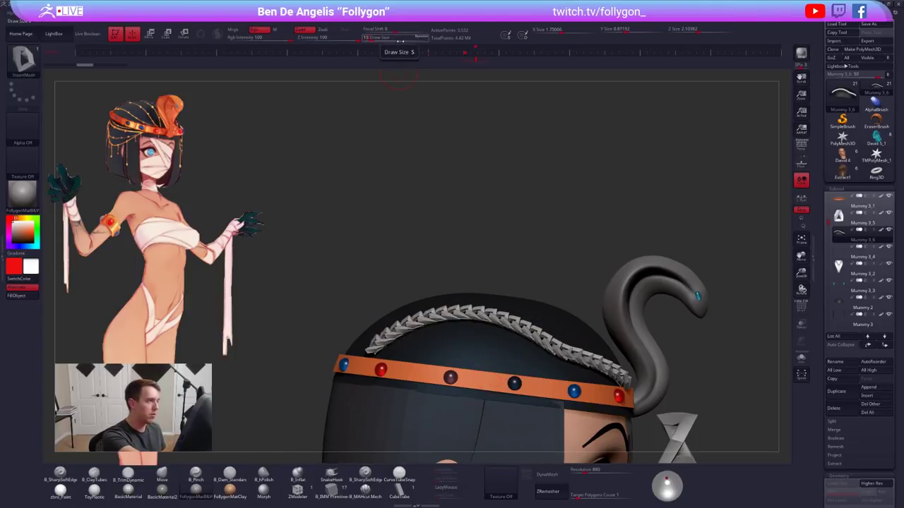
click(522, 327)
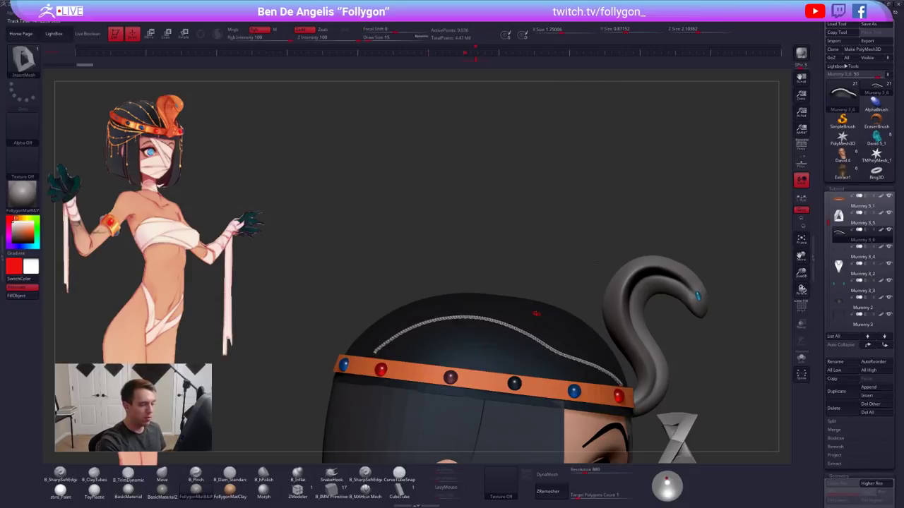
Pull the rear end of the thin chain's curve down to the headband
mouse_move(606, 273)
alt+mouse_down()
mouse_move(589, 221)
mouse_move(653, 223)
alt+mouse_up()
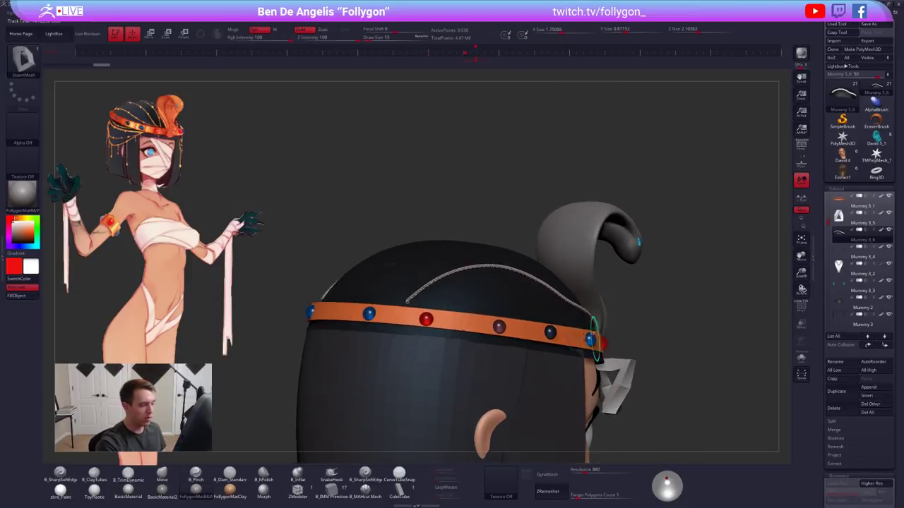
drag(405, 298, 403, 303)
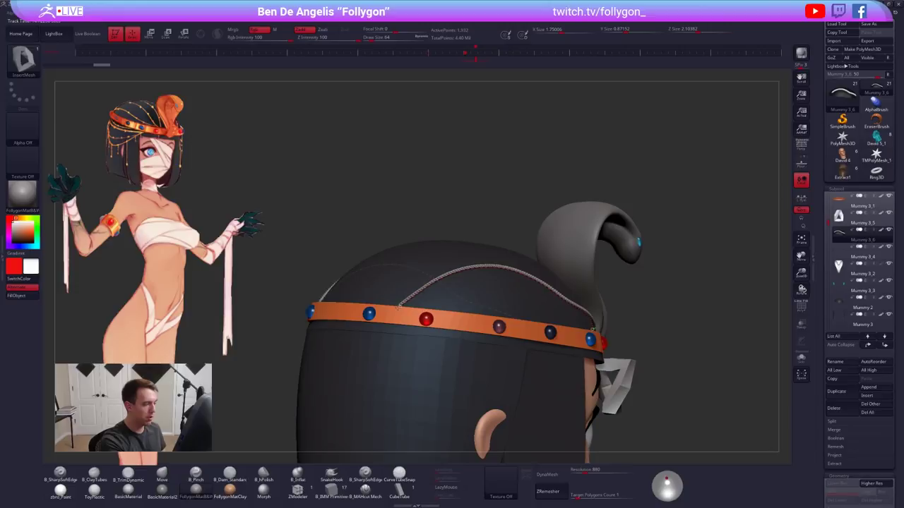
drag(608, 355, 479, 356)
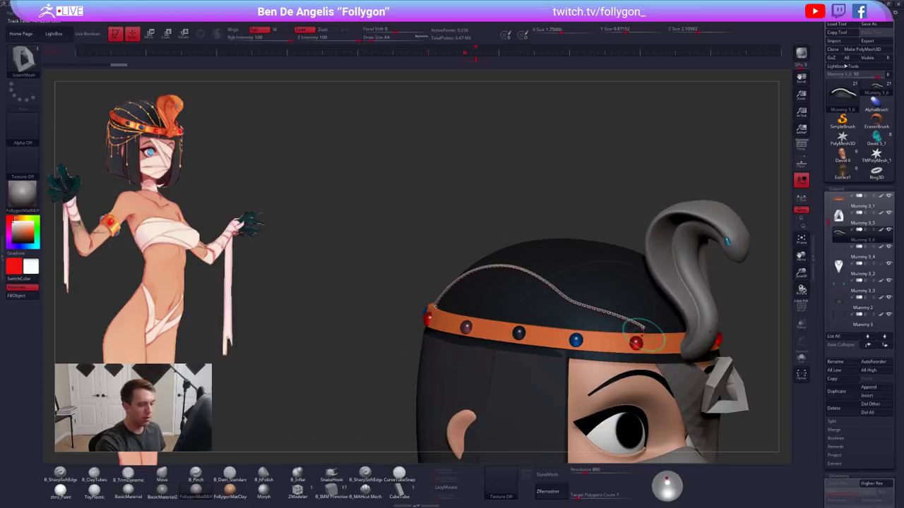
right_drag(478, 357, 448, 353)
alt+right_drag(565, 354, 551, 342)
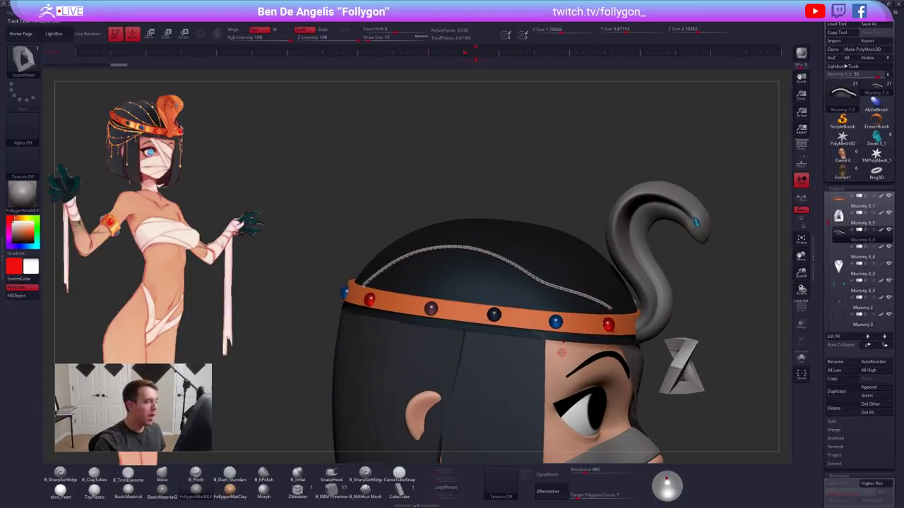
Smooth the chain's curve with the curve functions, update the chain to follow it, and finish the curve
click(9, 228)
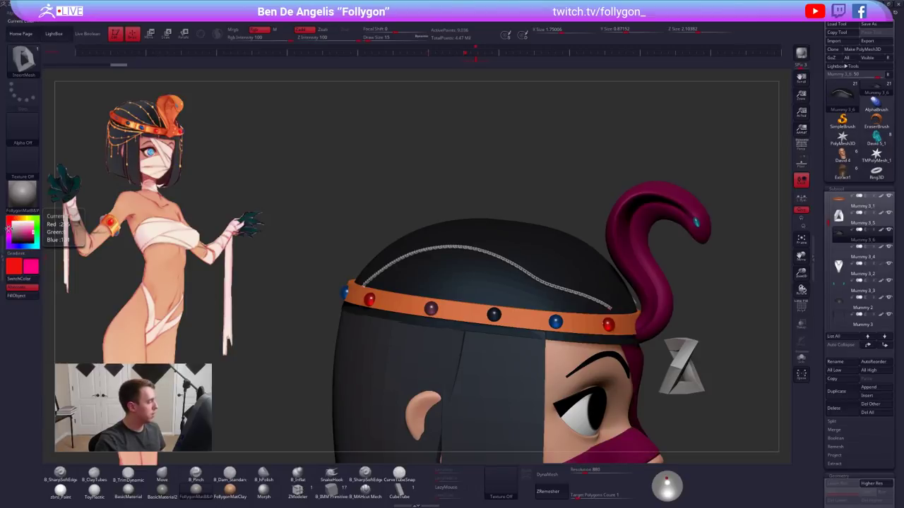
click(13, 223)
double_click(3, 228)
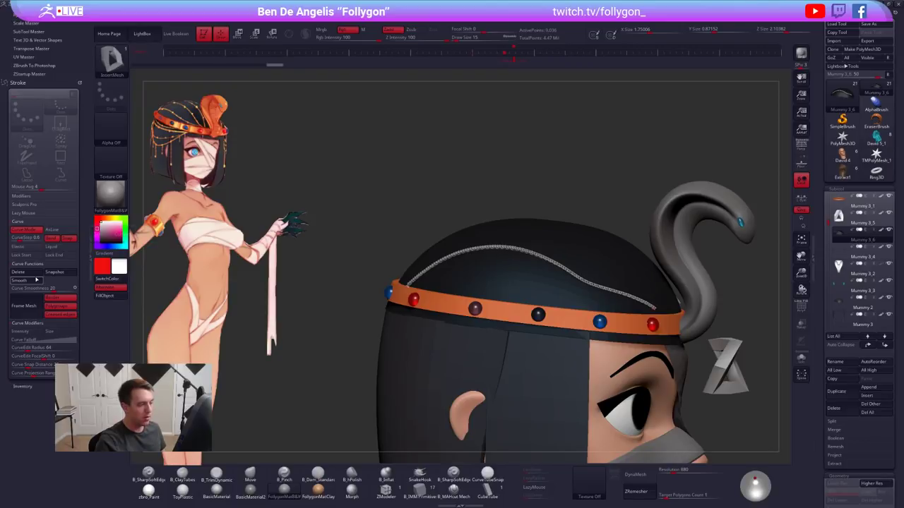
click(37, 281)
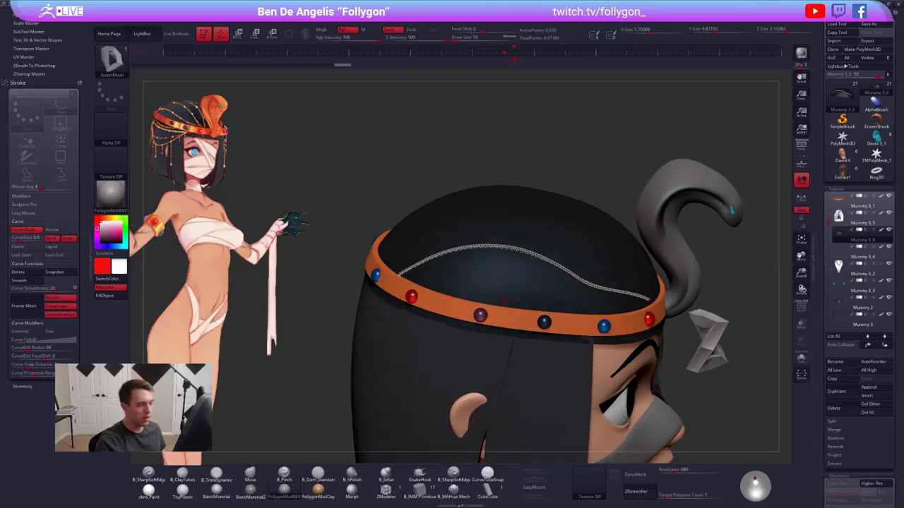
mouse_move(485, 255)
alt+right_down()
mouse_move(529, 259)
mouse_move(547, 308)
mouse_move(531, 332)
mouse_move(557, 382)
mouse_move(514, 344)
mouse_move(566, 314)
alt+right_up()
click(525, 242)
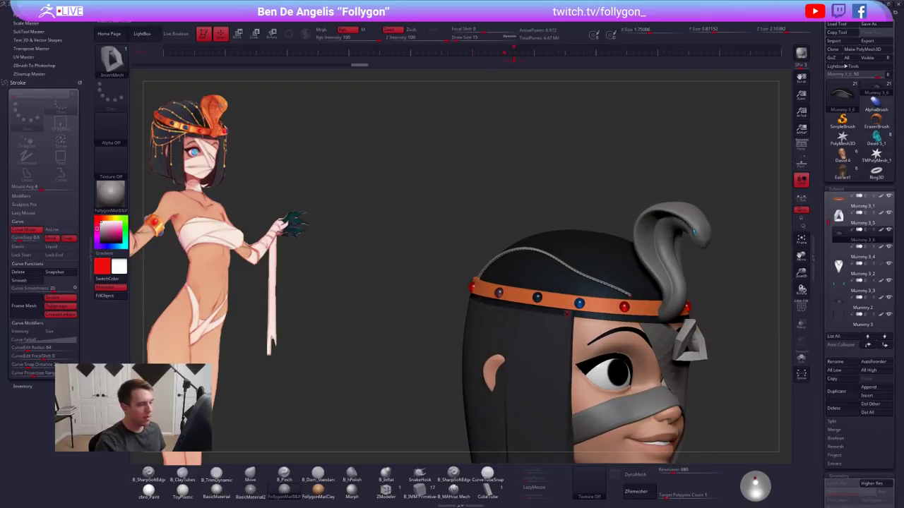
click(88, 247)
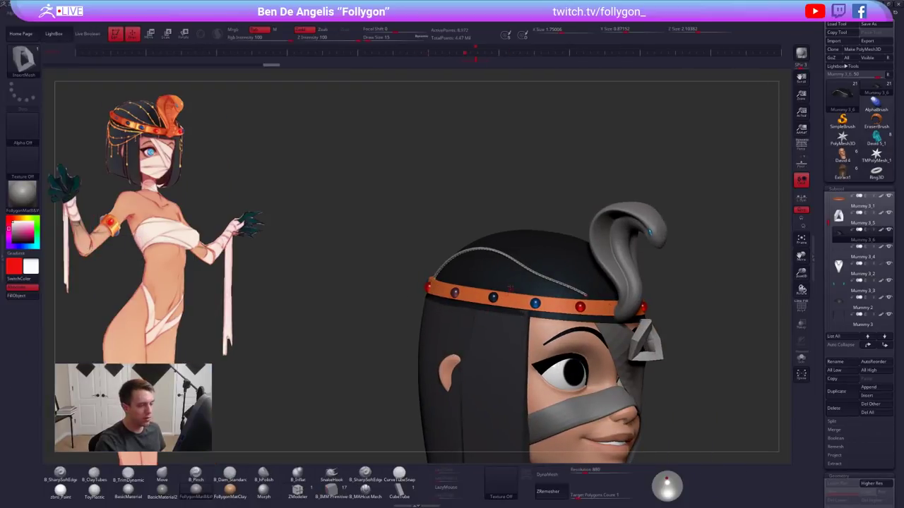
click(510, 281)
Isolate the subtool with PolyFrame on, hide the hair cap polygroup and delete the hidden geometry so only the chains are kept
ctrl+right_drag(574, 299, 591, 320)
key(b)
key(m)
key(v)
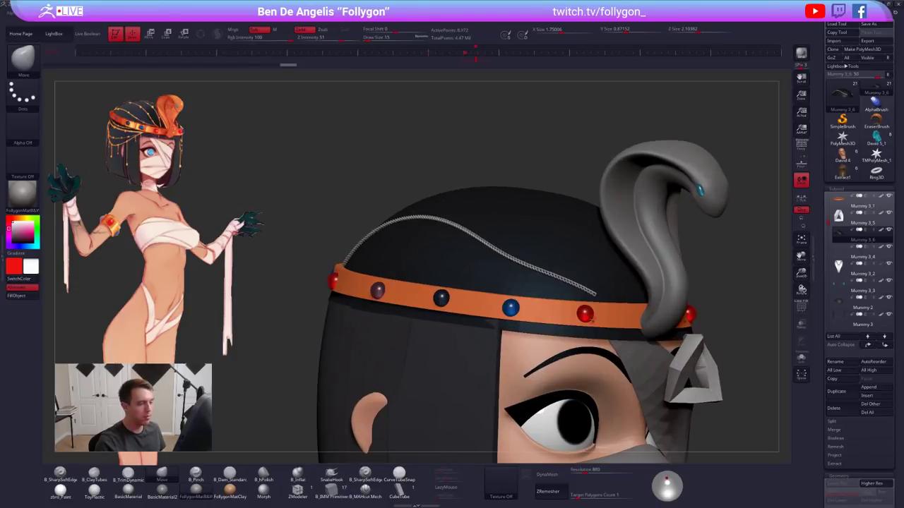
key(shift+f)
key(alt+s)
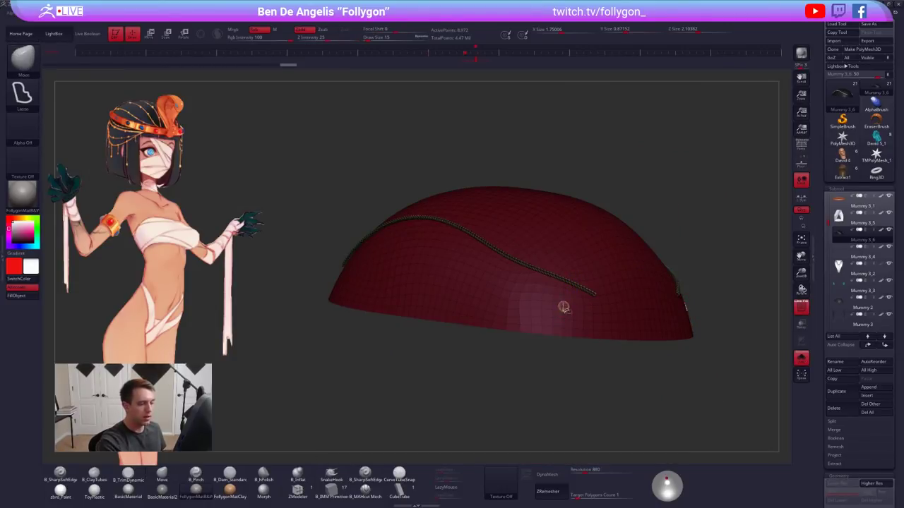
ctrl+shift+click(549, 327)
ctrl+shift+drag(511, 388, 553, 359)
key(space)
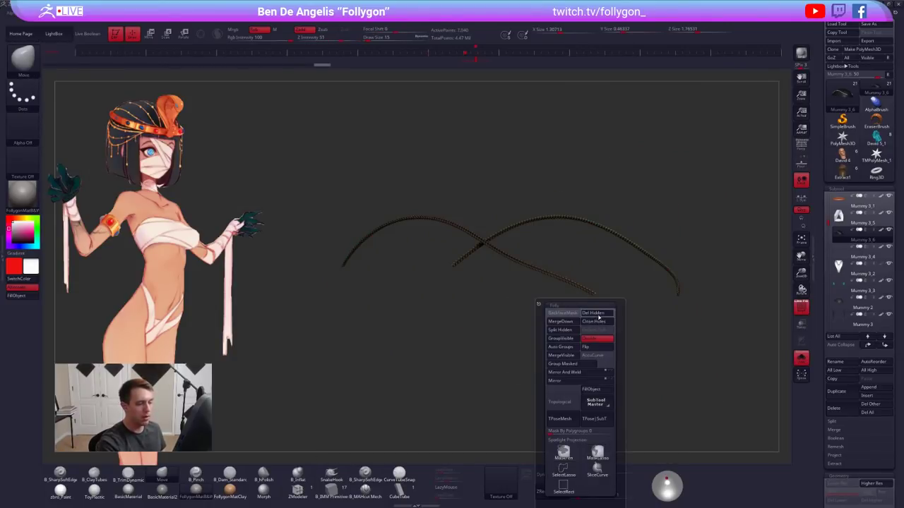
click(598, 317)
ctrl+shift+click(569, 347)
Reshape the chain with a large Move brush at up to draw size 576, bringing its front and rear ends toward the headband
key(space)
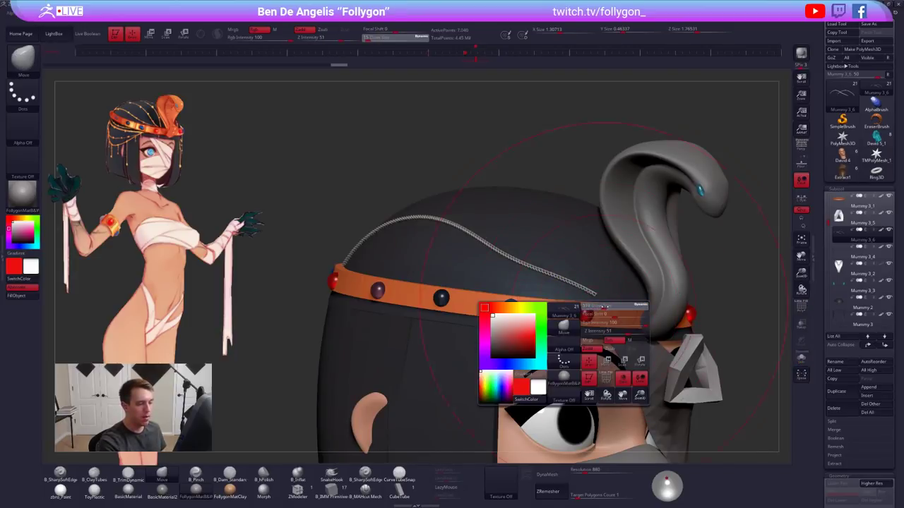
drag(601, 306, 598, 306)
right_drag(597, 303, 577, 289)
key(space)
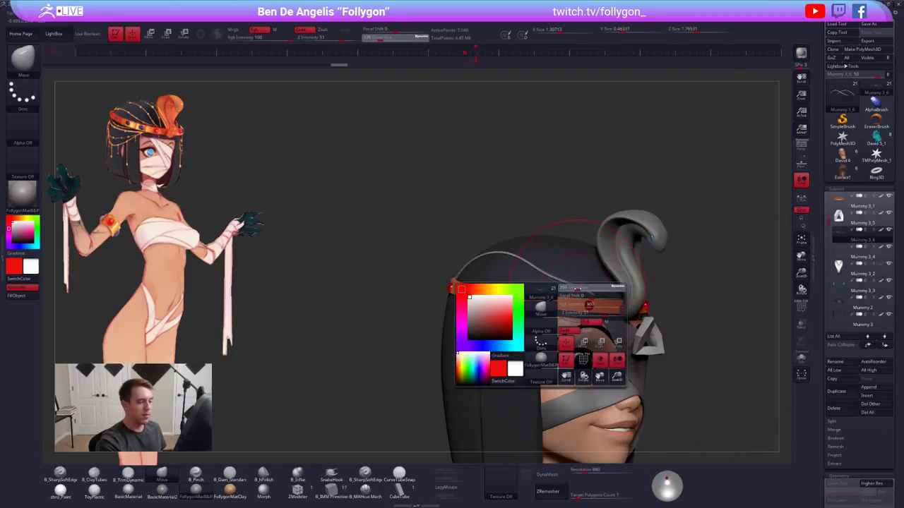
drag(577, 289, 582, 289)
right_drag(582, 290, 585, 318)
drag(598, 298, 593, 307)
shift+right_drag(594, 303, 581, 274)
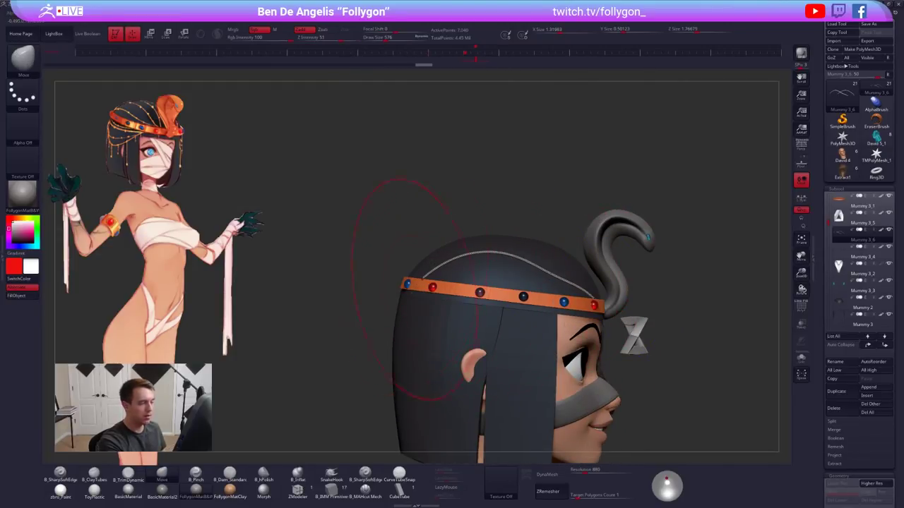
drag(416, 290, 416, 289)
Reduce the Move brush to draw size 279 and examine the chains from the front and close to the headband
right_drag(417, 289, 343, 286)
key(space)
drag(541, 274, 521, 275)
alt+right_drag(545, 296, 562, 281)
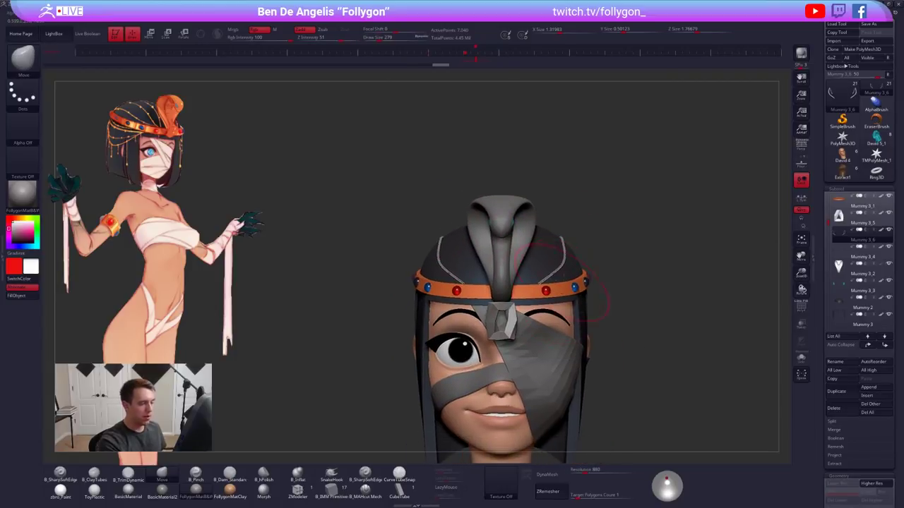
alt+right_drag(548, 455, 561, 375)
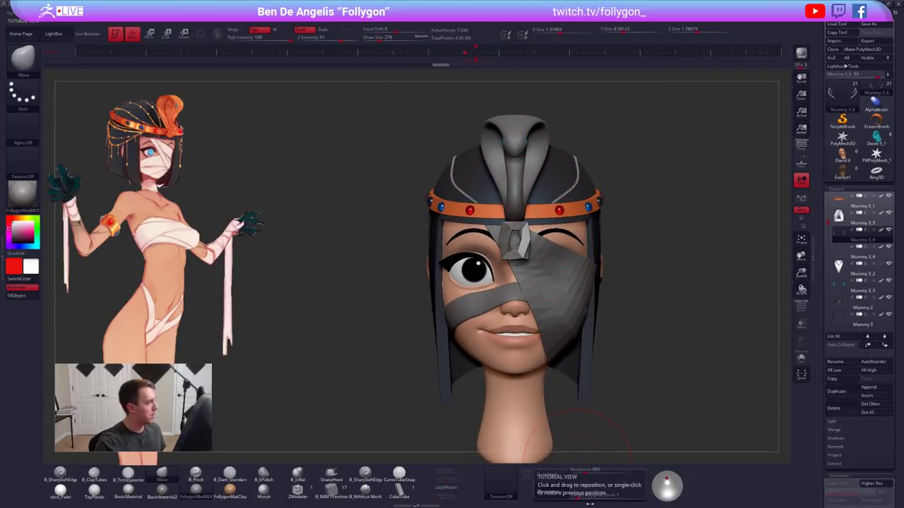
right_drag(505, 417, 639, 453)
ctrl+right_drag(638, 453, 638, 503)
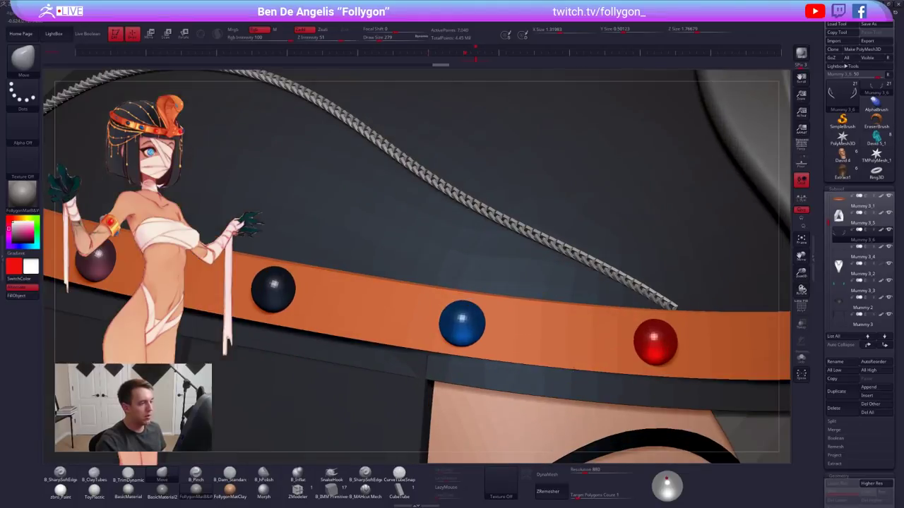
Isolate the chain subtool and set the Move brush's draw size to 54
key(alt+s)
key(space)
drag(526, 199, 512, 199)
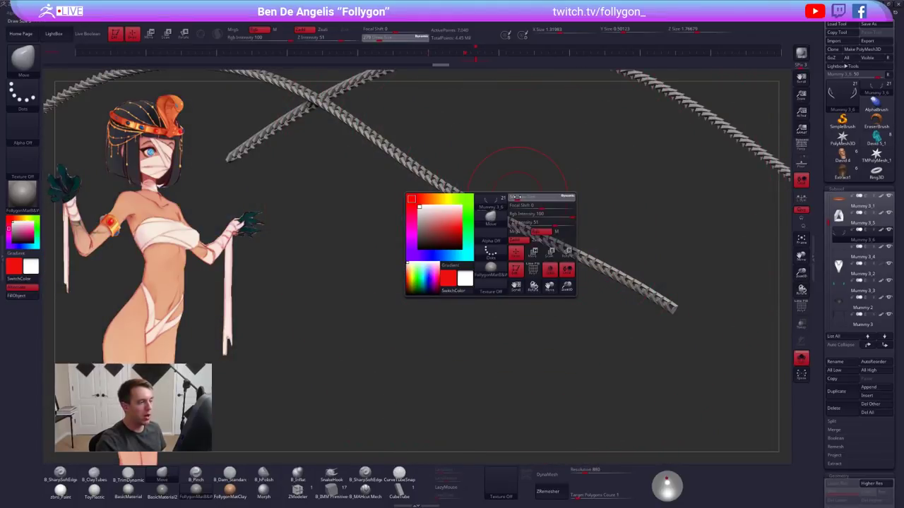
alt+right_drag(500, 205, 514, 278)
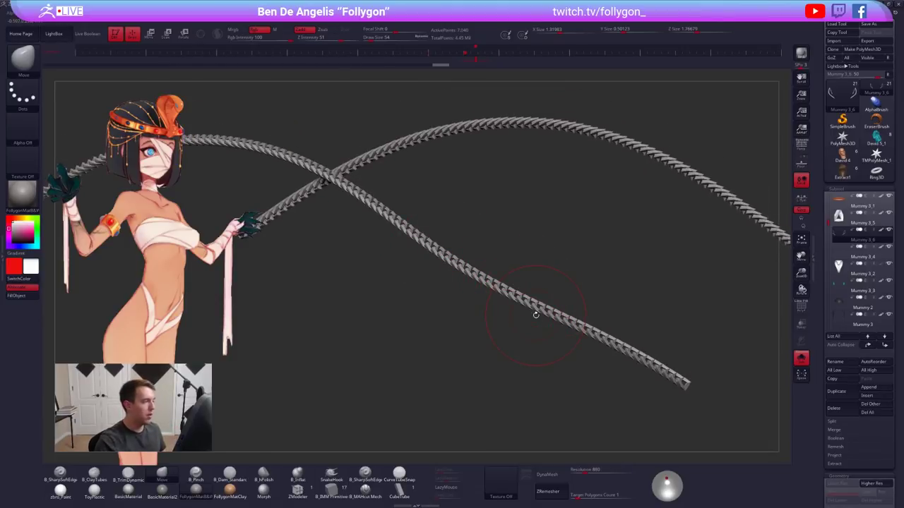
Compare the chain links with dynamic subdivision on and off, both in isolation and against the hair cap
key(d)
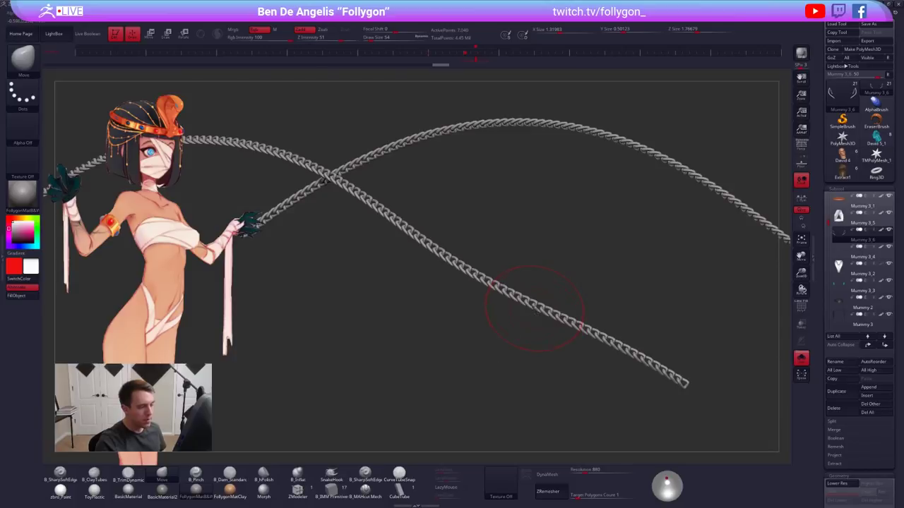
key(alt+s)
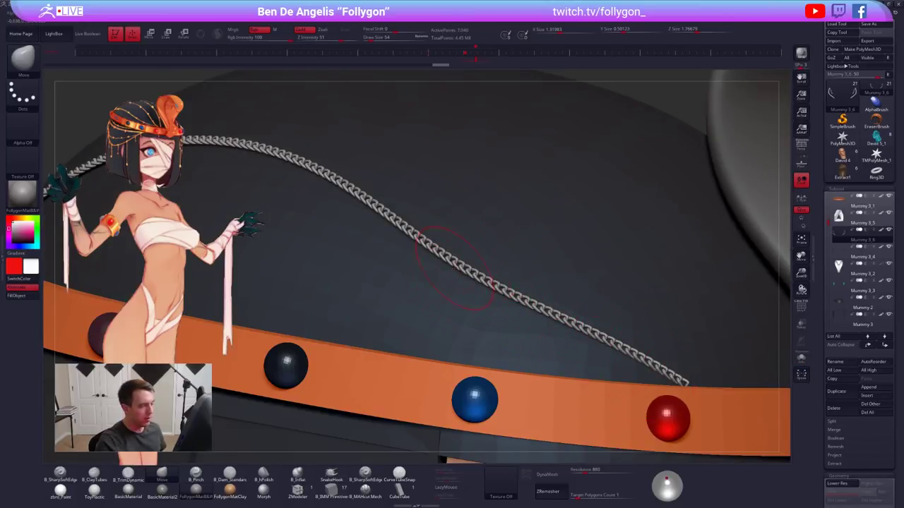
key(alt+s)
ctrl+right_drag(535, 301, 560, 345)
key(shift+d)
key(d)
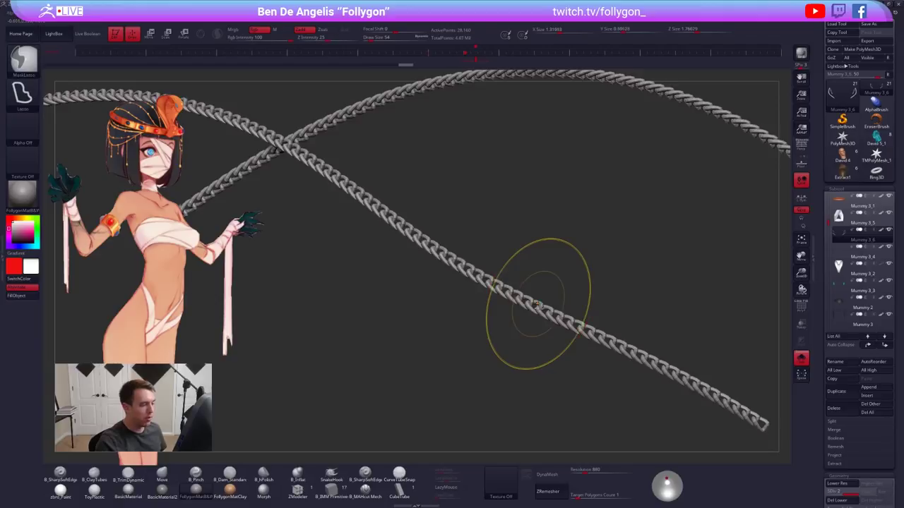
key(shift+d)
ctrl+right_drag(535, 304, 636, 360)
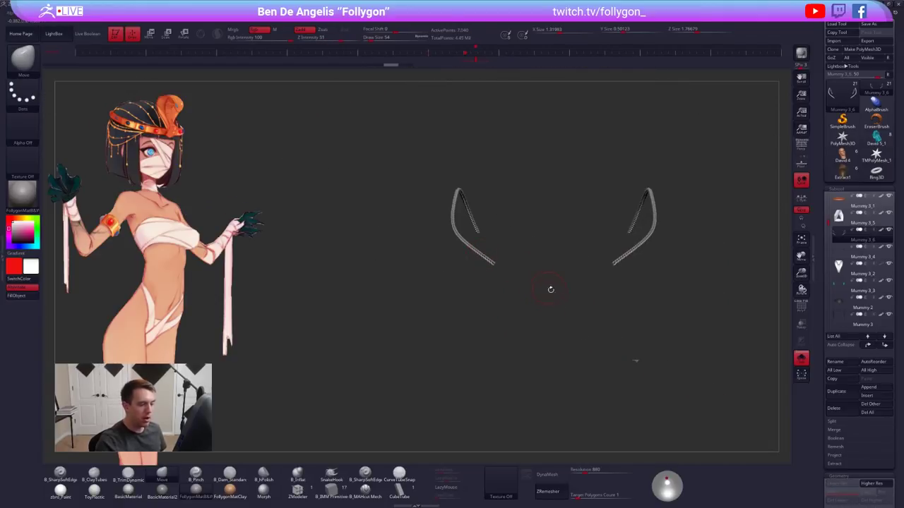
Bring back the full head and turn on dynamic subdivision for the link subtool below the cobra ornament
alt+right_drag(550, 289, 526, 197)
key(alt+s)
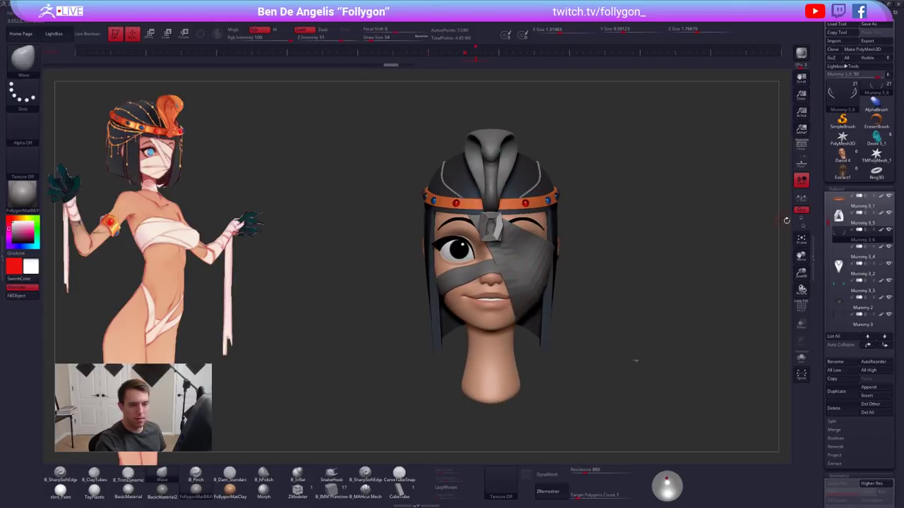
click(842, 218)
key(d)
alt+right_drag(618, 223, 609, 223)
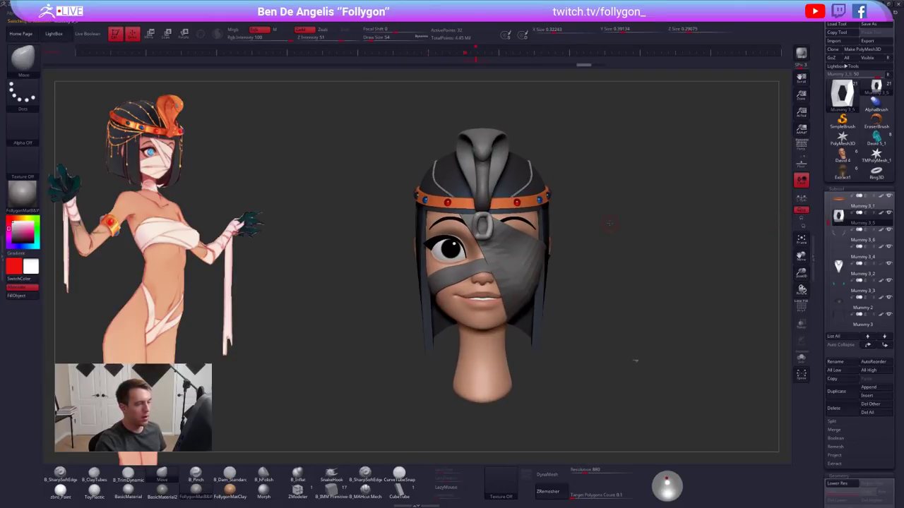
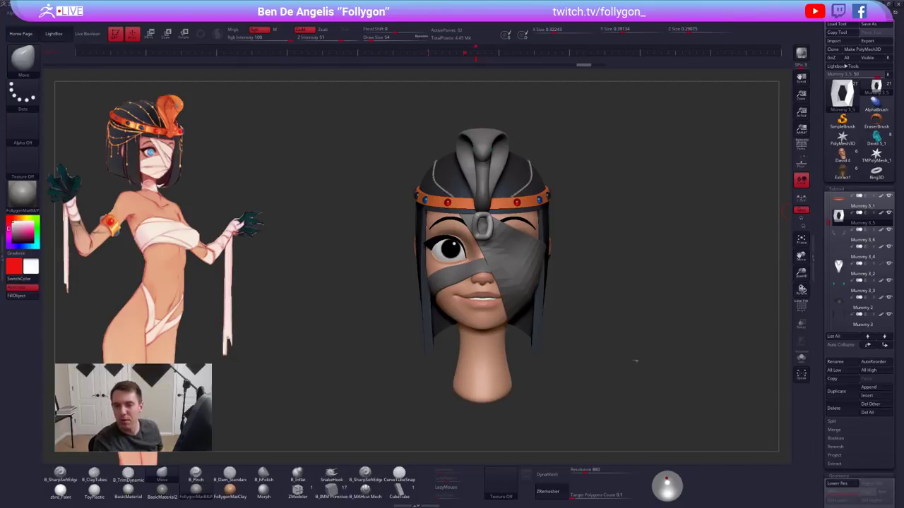
Select the chain subtool on the hair cap, isolate it and turn on dynamic subdivision for it
drag(597, 242, 632, 246)
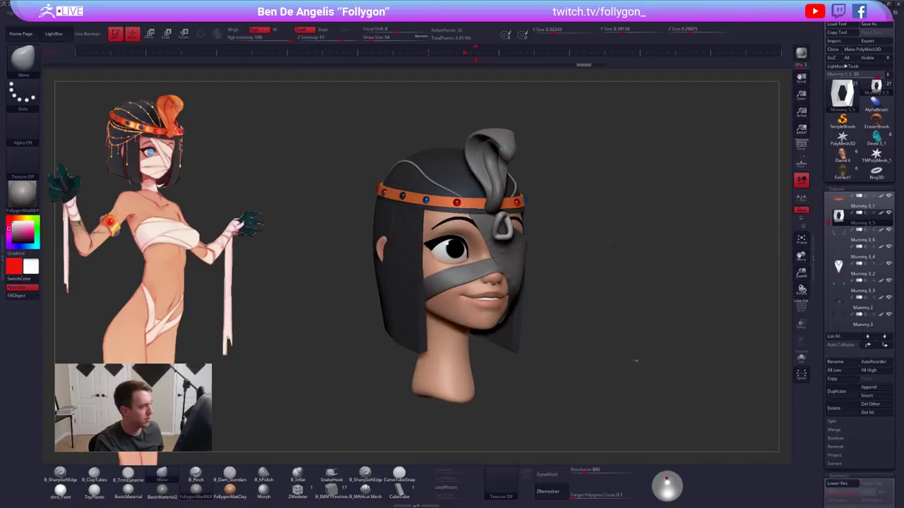
alt+drag(635, 361, 666, 400)
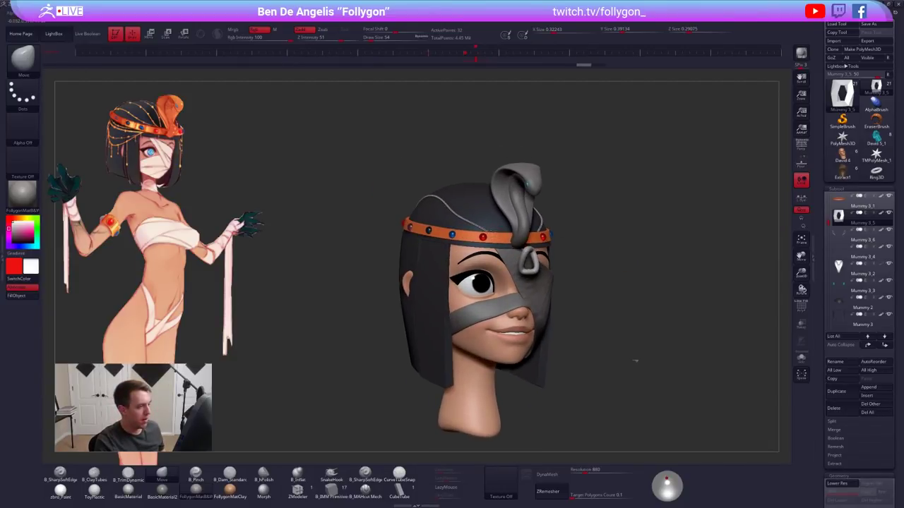
alt+drag(636, 361, 719, 399)
key(alt+s)
key(alt+s)
alt+click(508, 203)
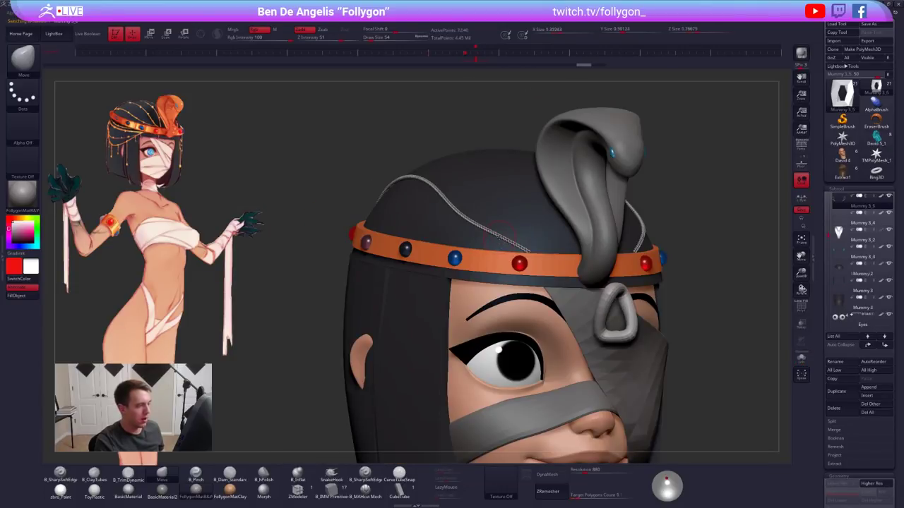
key(alt+s)
alt+drag(545, 237, 581, 304)
key(d)
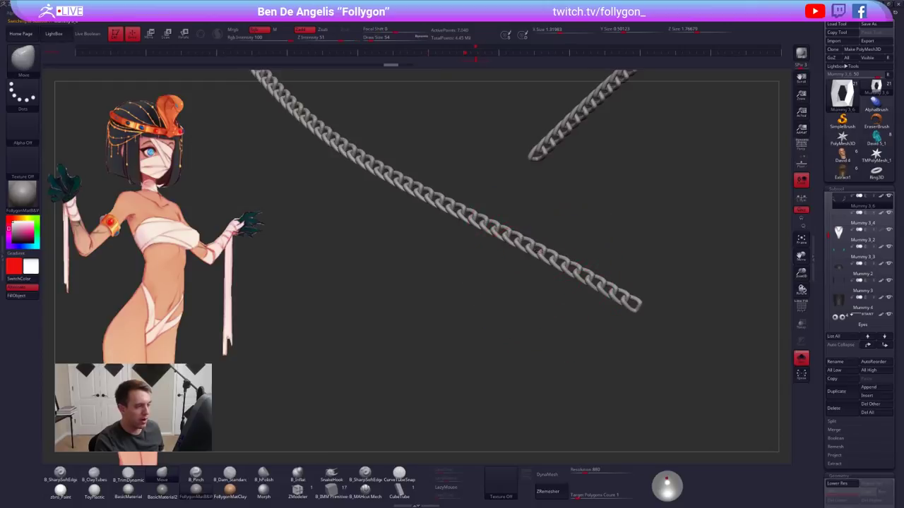
alt+drag(540, 226, 555, 258)
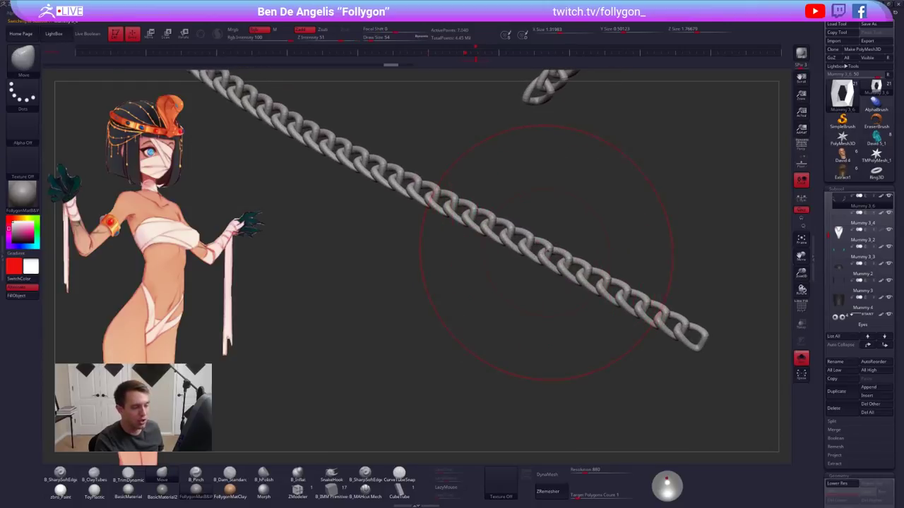
Mask the whole chain except for one link near its front end
key(space)
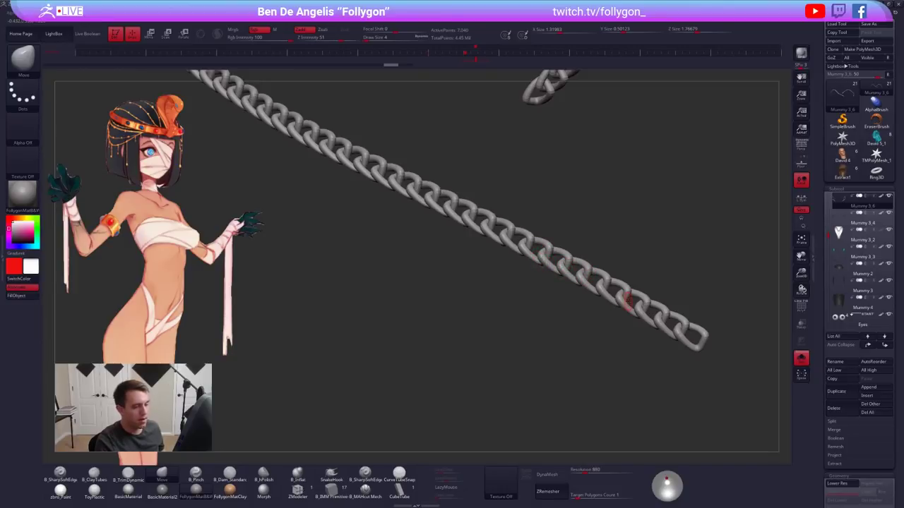
key(w)
key(2)
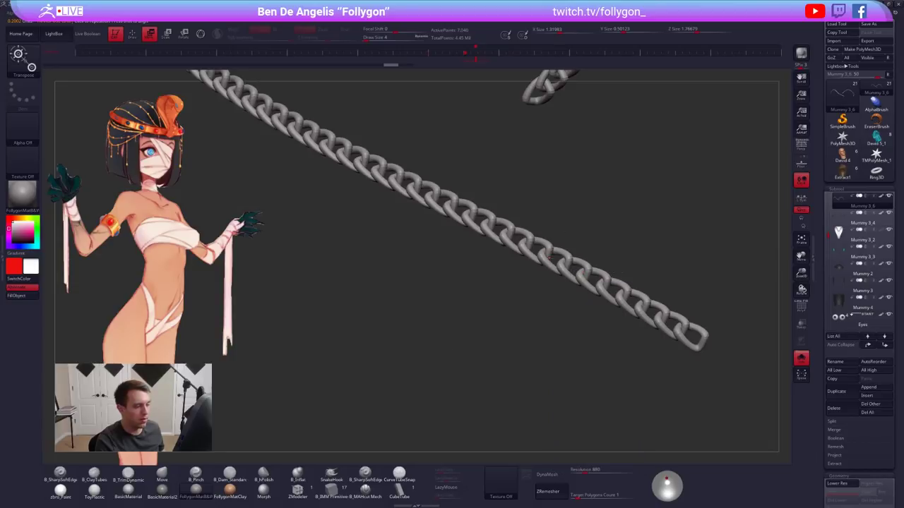
ctrl+click(549, 260)
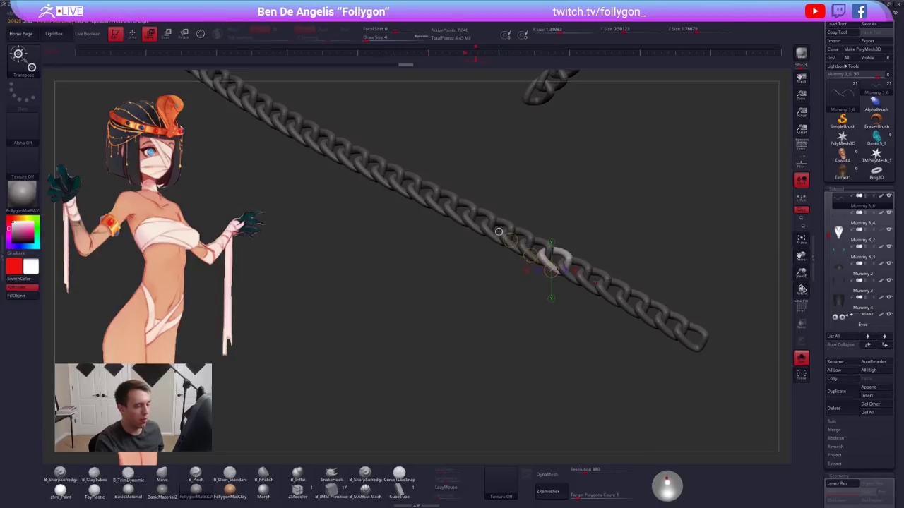
Set the Move brush's draw size to 14 and clear the mask from the chain
key(q)
key(space)
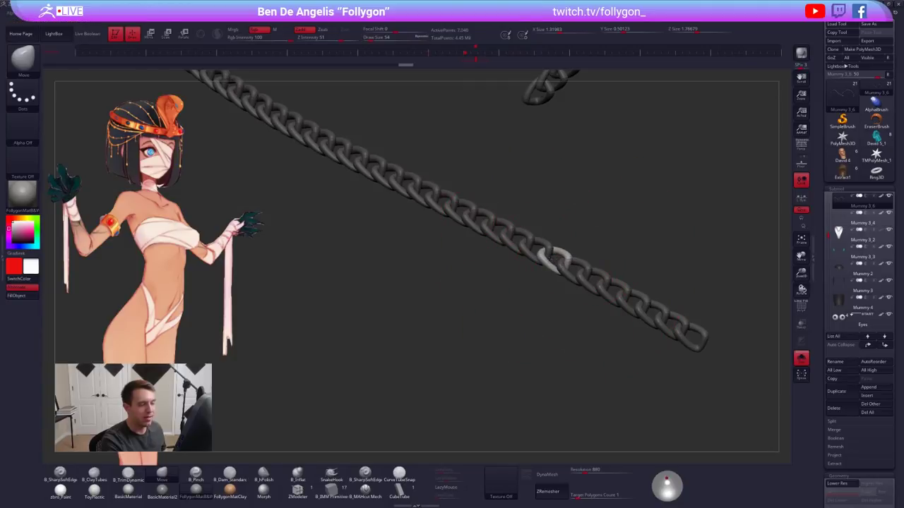
key(space)
click(569, 271)
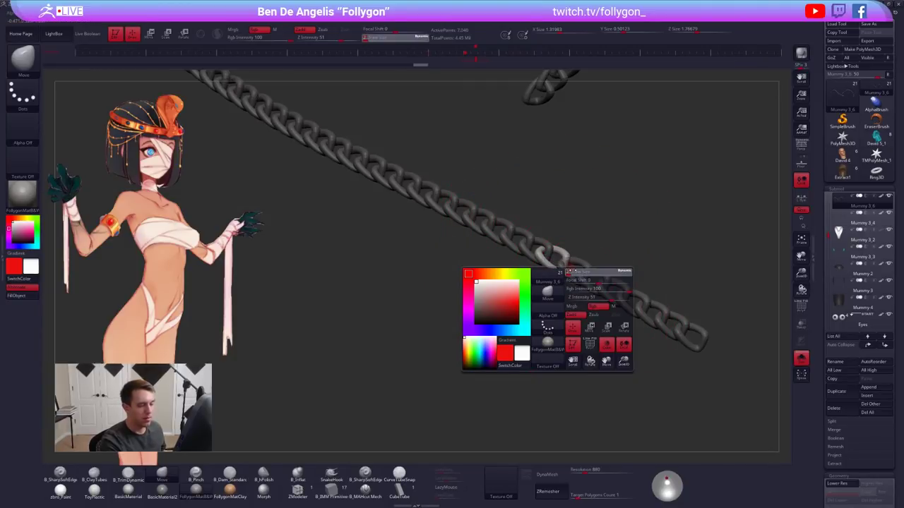
drag(569, 271, 573, 269)
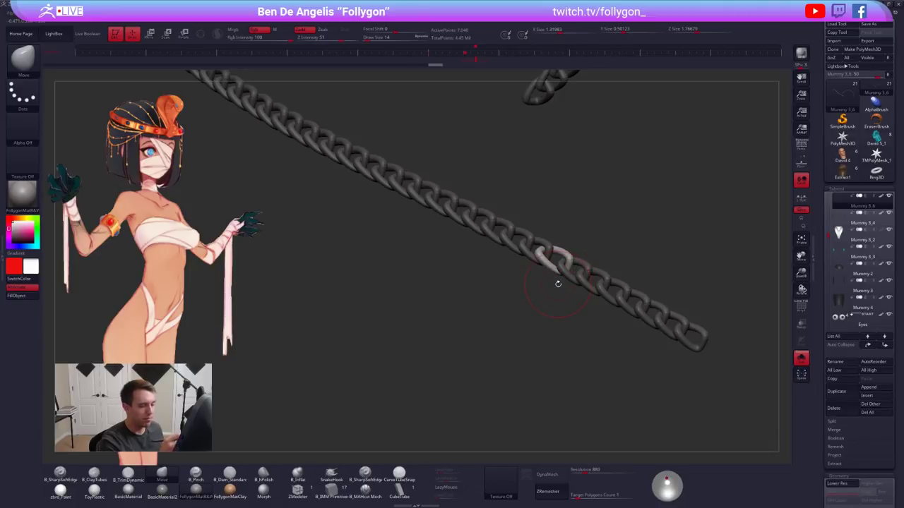
key(ctrl)
key(ctrl)
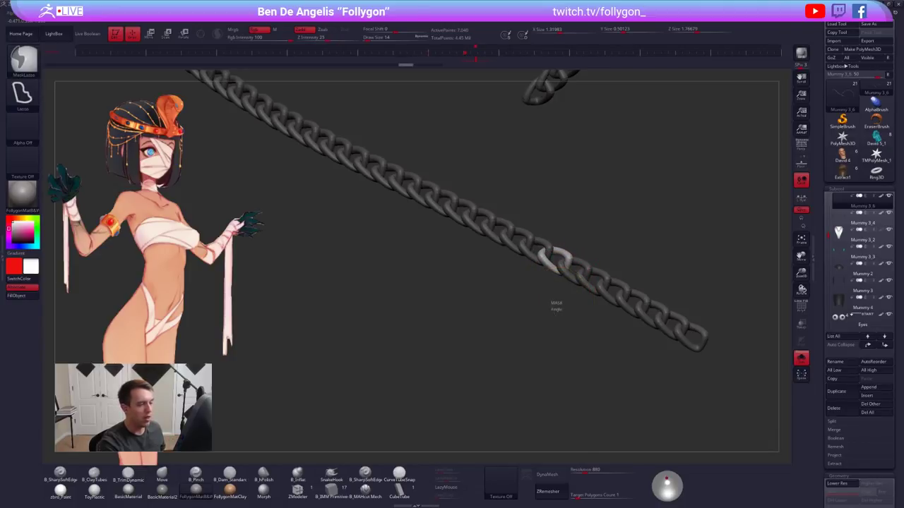
ctrl+drag(555, 304, 565, 322)
Show the full head and nudge the chains' front ends toward the headband with the Move brush at draw size 279
alt+drag(536, 361, 392, 283)
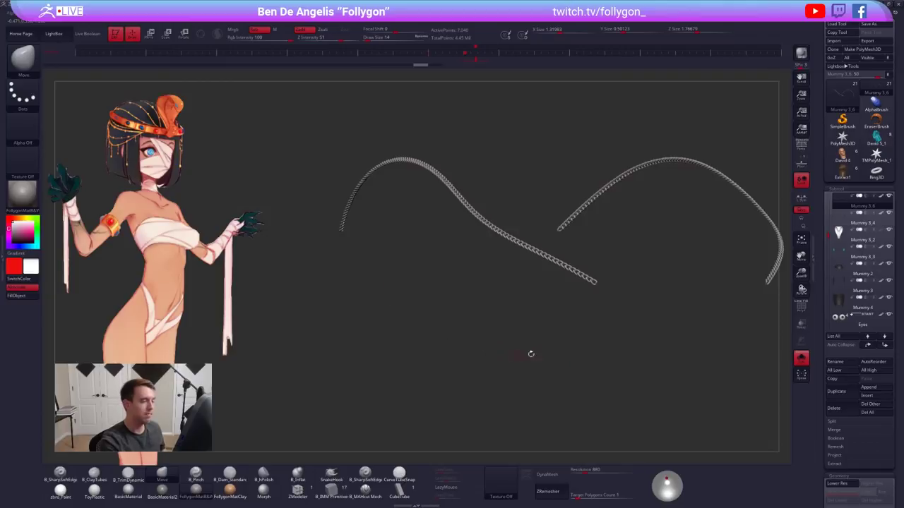
mouse_move(560, 343)
shift+mouse_down()
mouse_move(526, 339)
mouse_move(433, 287)
shift+mouse_up()
key(shift+alt+s)
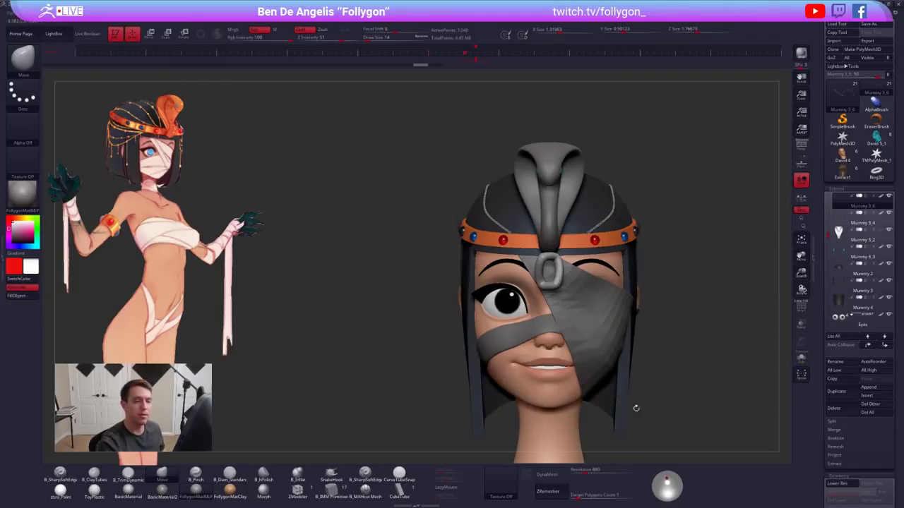
alt+drag(637, 407, 609, 385)
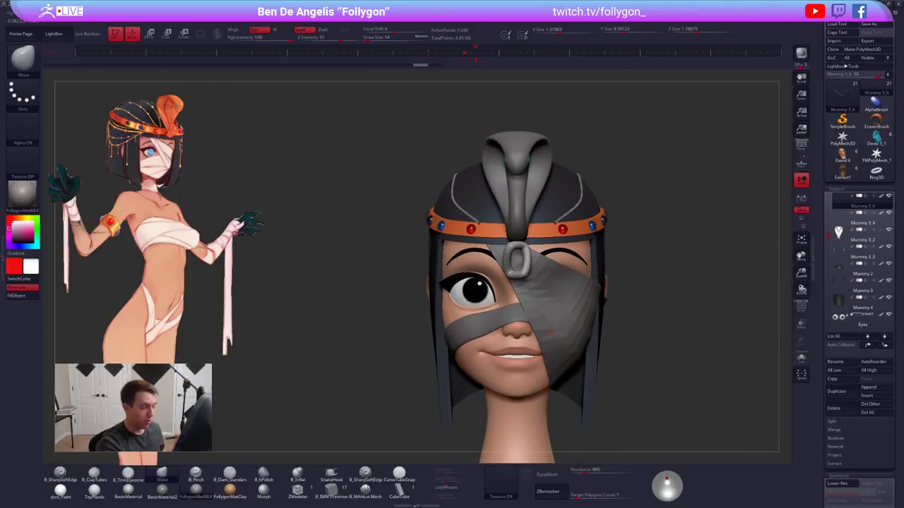
key(space)
mouse_move(482, 221)
mouse_down()
mouse_move(492, 221)
mouse_move(480, 234)
mouse_up()
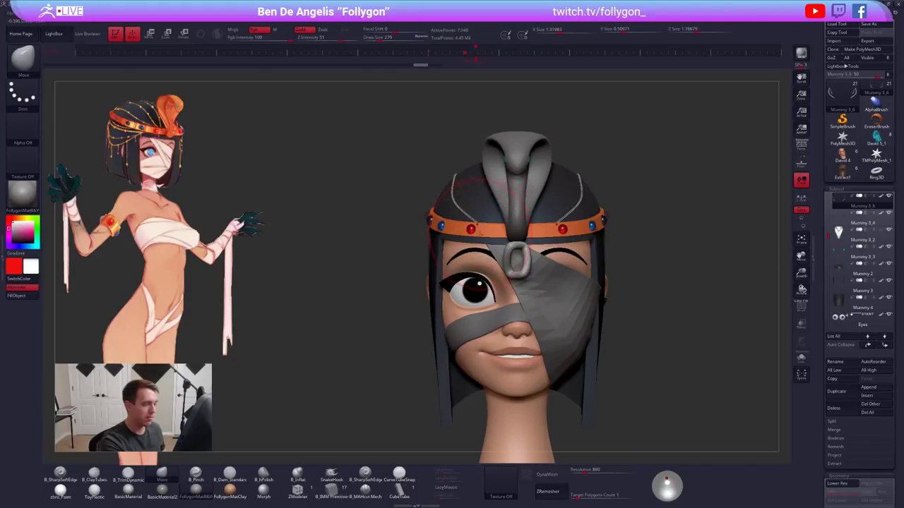
Reduce the Move brush's draw size to 203 and 54 while examining the chains from the side and front
drag(381, 281, 507, 269)
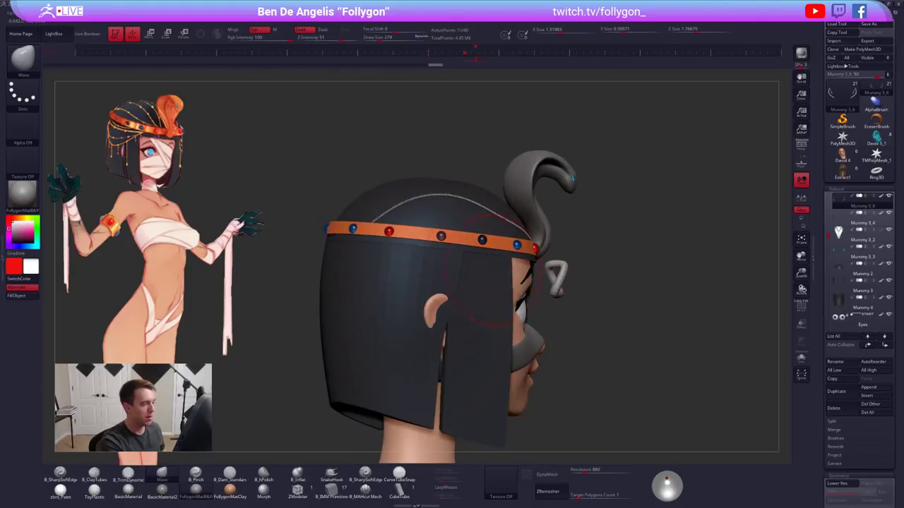
right_drag(495, 279, 653, 244)
key(space)
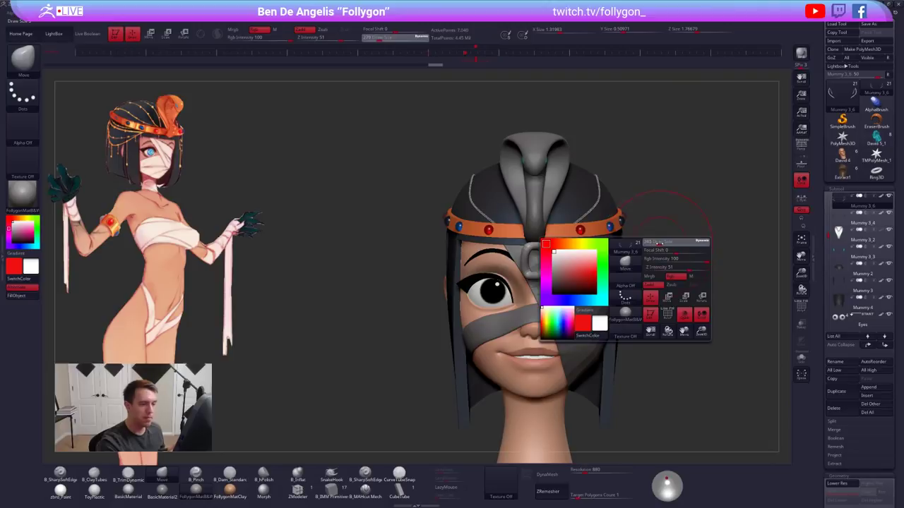
click(659, 243)
alt+right_drag(573, 295, 521, 288)
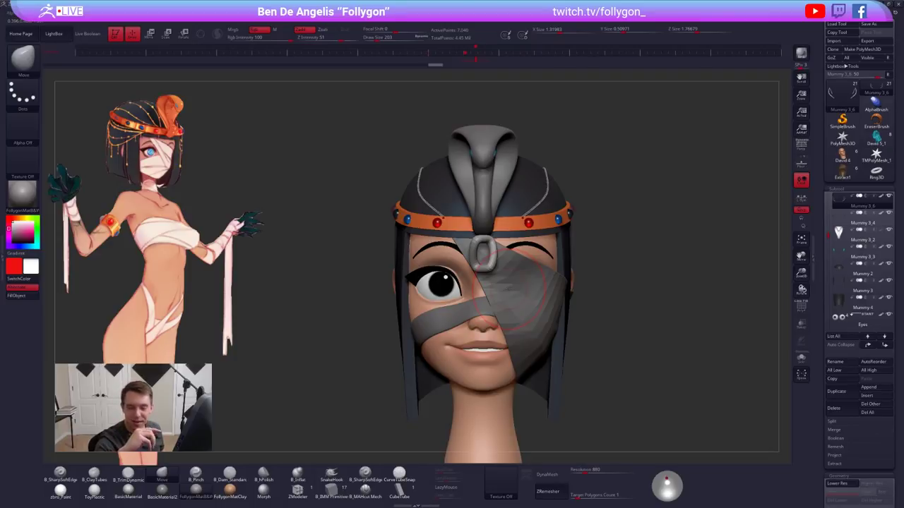
key(space)
click(634, 274)
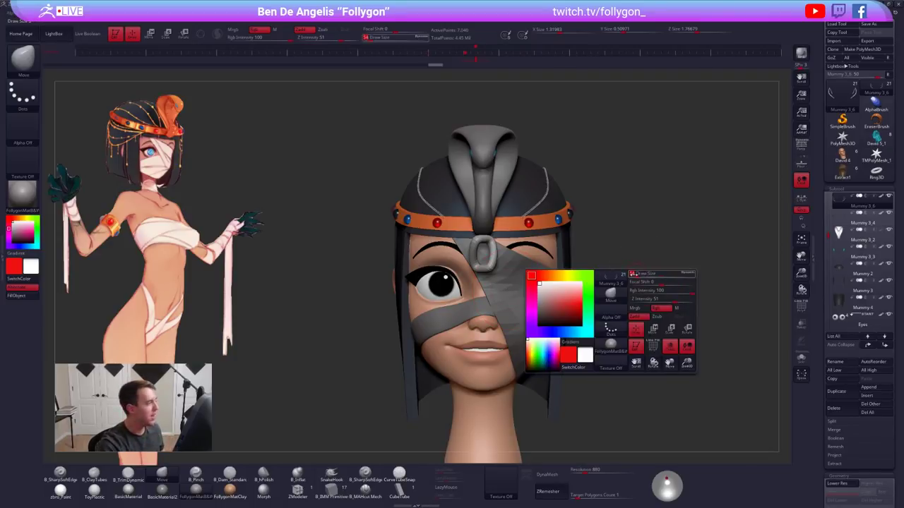
right_drag(634, 275, 772, 306)
ctrl+right_drag(456, 224, 460, 226)
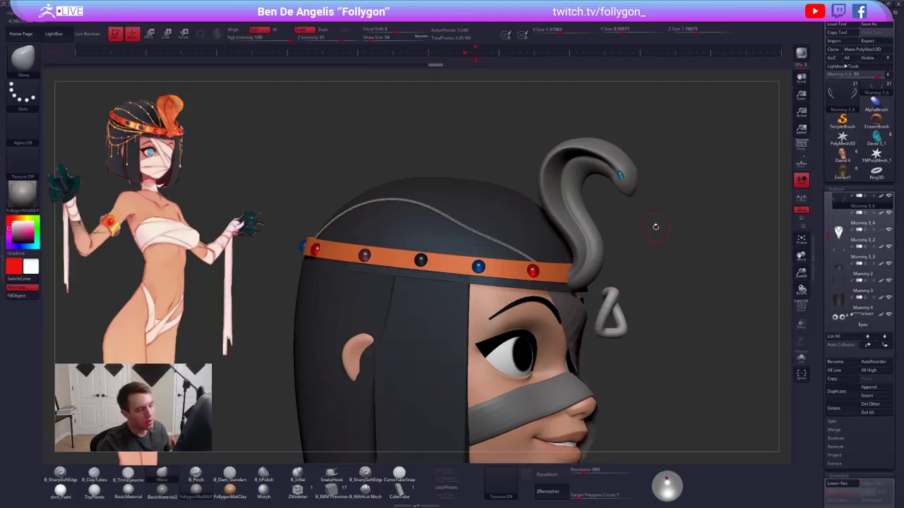
Insert a short chain hanging from the middle of the cap chain with the InsertMesh brush at draw size 15
click(26, 62)
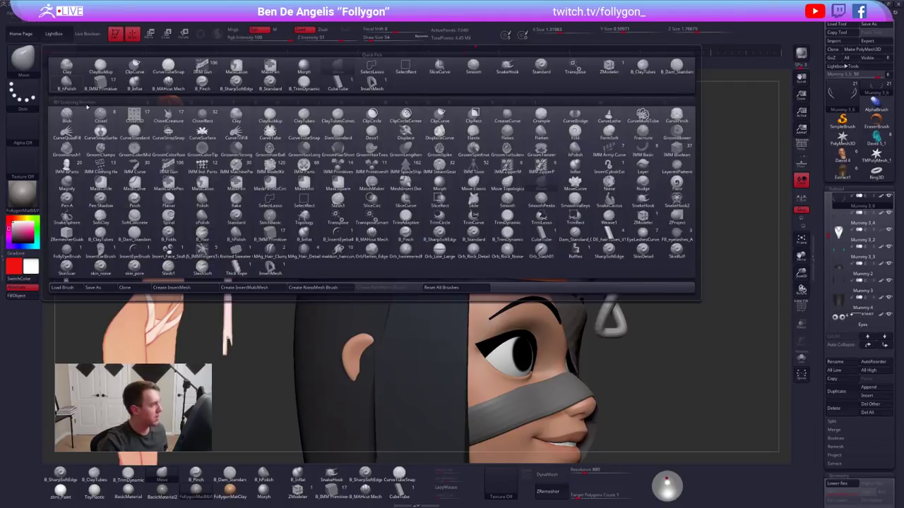
click(286, 271)
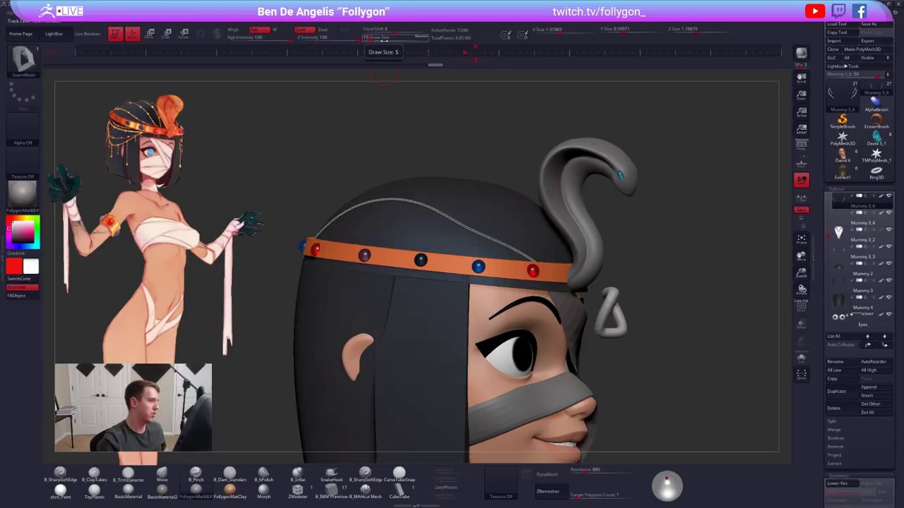
key(alt+shift+s)
alt+drag(430, 226, 468, 266)
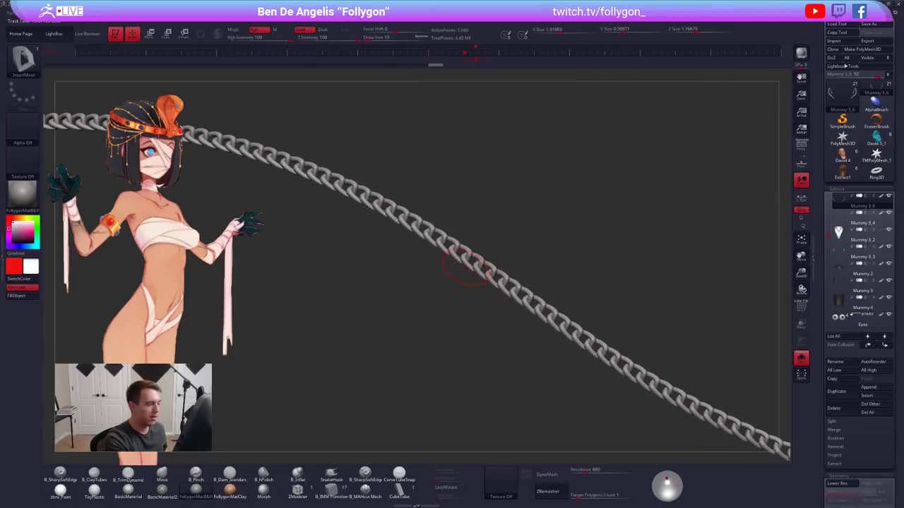
key(alt+shift+s)
drag(398, 391, 387, 434)
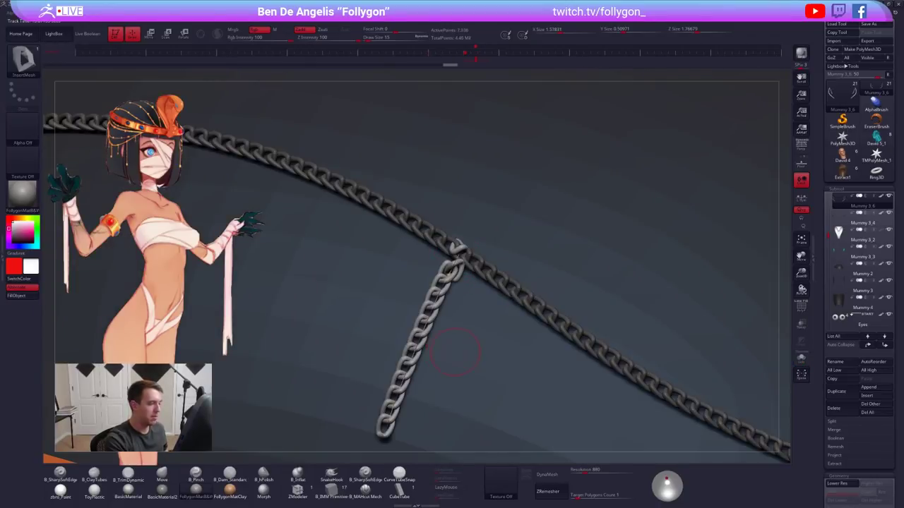
alt+drag(441, 393, 454, 312)
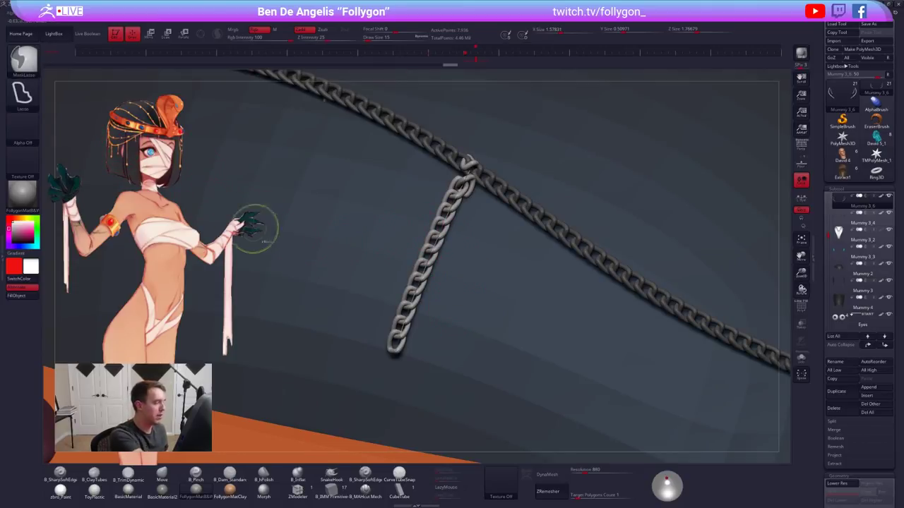
Undo the hanging chain and redraw a longer one with the InsertMesh brush, starting just below the cap chain
key(ctrl+z)
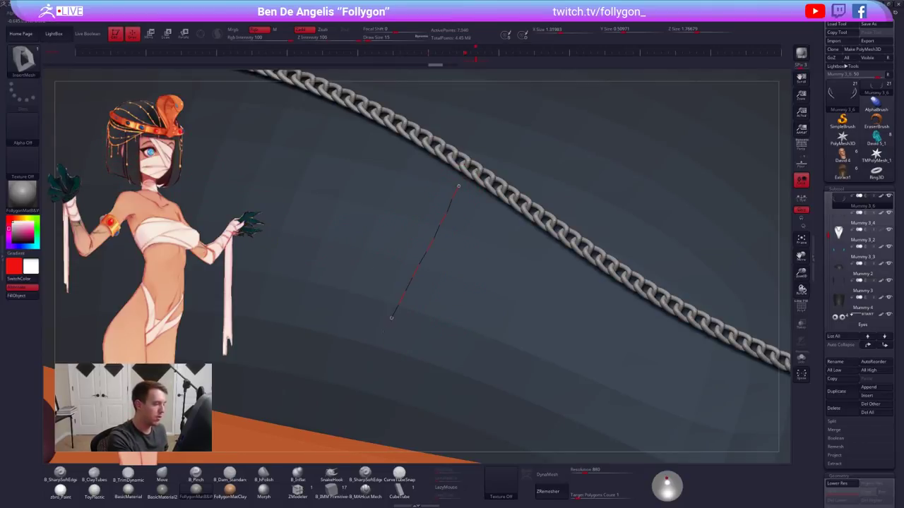
click(379, 354)
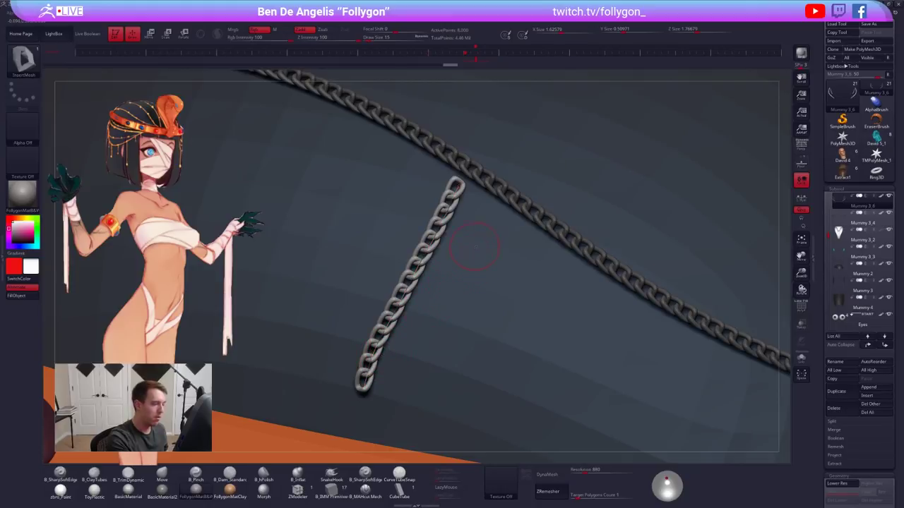
drag(461, 184, 483, 171)
key(ctrl+z)
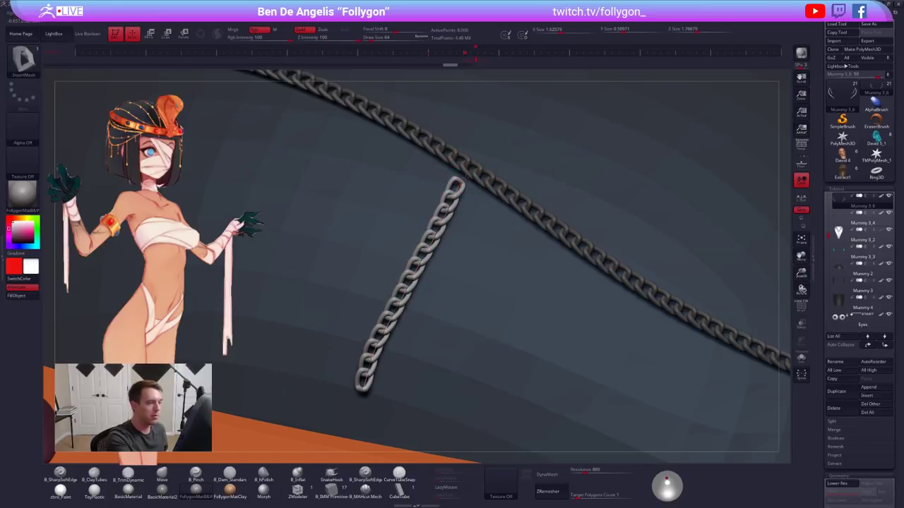
drag(471, 170, 473, 166)
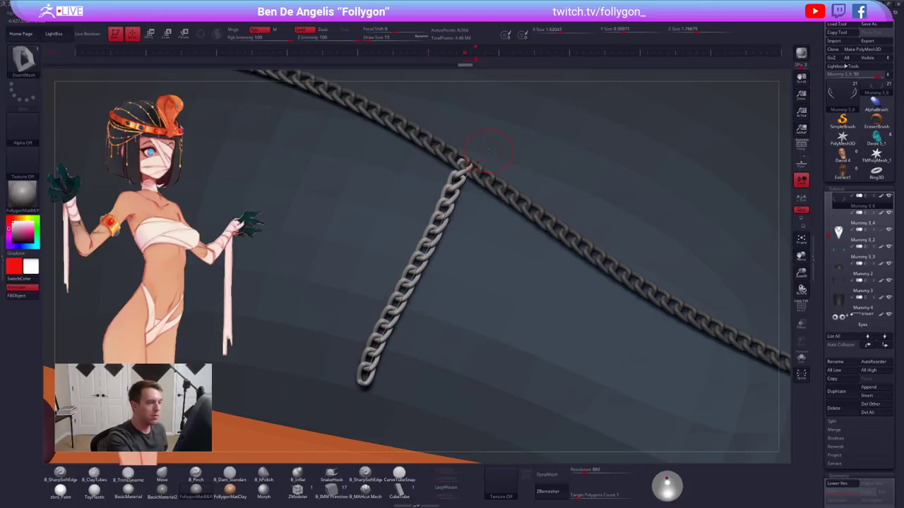
key(ctrl+z)
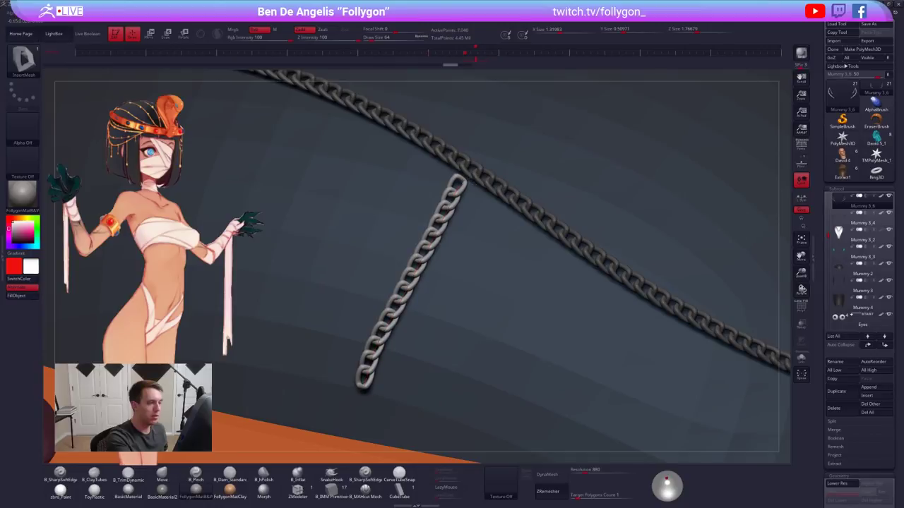
click(496, 262)
Set the Move brush's draw size to 67 and move the whole hanging chain up until its top link meets the cap chain
key(b)
key(m)
key(v)
key(space)
drag(469, 194, 464, 194)
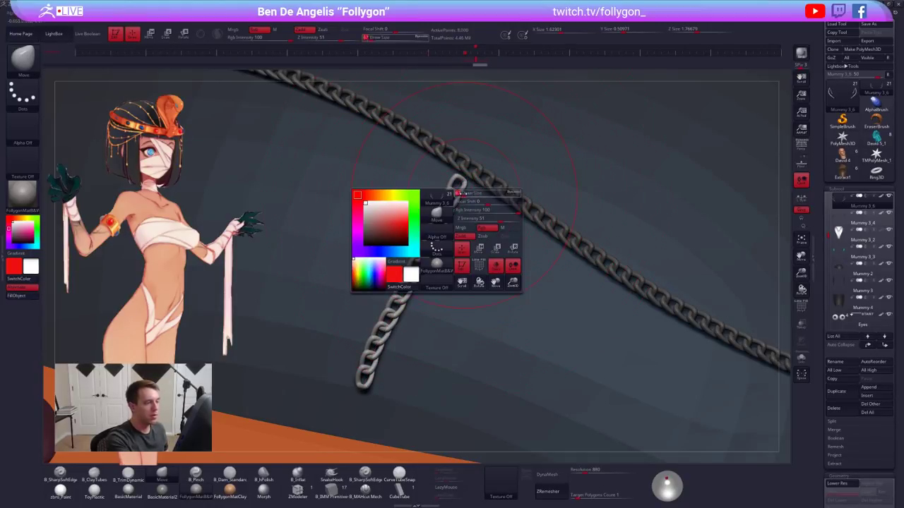
key(w)
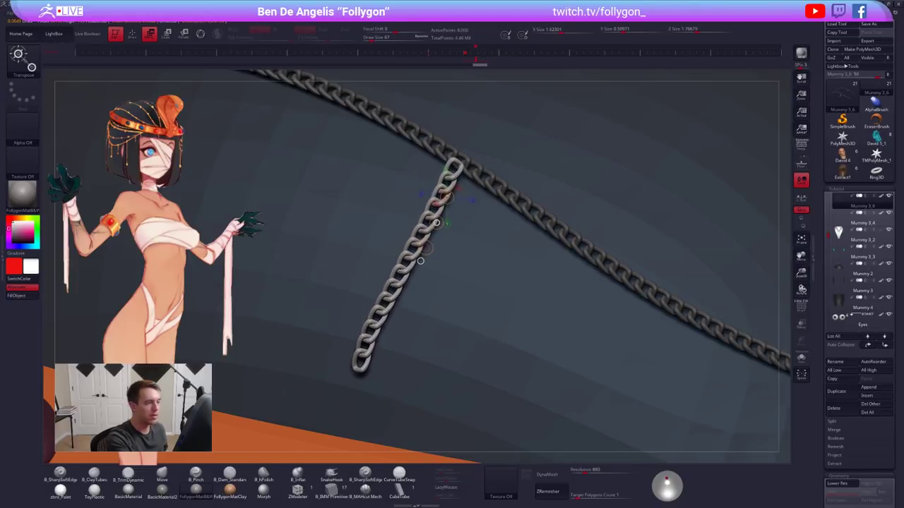
drag(437, 222, 435, 221)
Adjust the hanging chain's placement and bend it with the Move brush to follow the curved surface of the hair cap
mouse_move(537, 282)
mouse_down()
mouse_move(434, 286)
mouse_move(388, 272)
mouse_move(388, 331)
mouse_up()
key(ctrl+shift+s)
mouse_move(466, 229)
mouse_down()
mouse_move(486, 276)
mouse_move(480, 253)
mouse_move(492, 253)
mouse_up()
key(q)
mouse_move(564, 282)
mouse_down()
mouse_move(663, 286)
mouse_move(705, 305)
mouse_up()
key(s)
drag(472, 227, 458, 244)
right_drag(469, 243, 462, 236)
drag(443, 247, 452, 254)
ctrl+right_drag(487, 259, 524, 264)
key(alt+s)
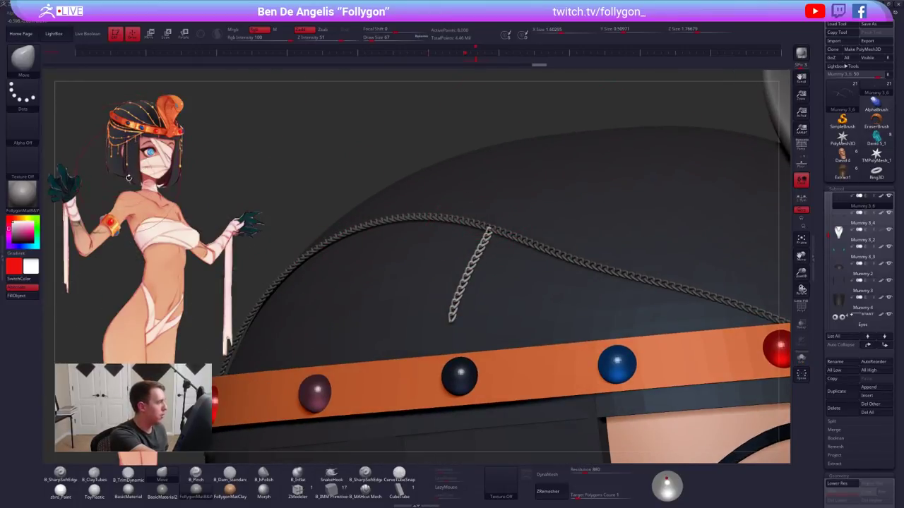
Clear the mask from the cap chain, isolate the chains, and reduce the Move brush's draw size to 43 and 14
key(space)
drag(511, 207, 507, 206)
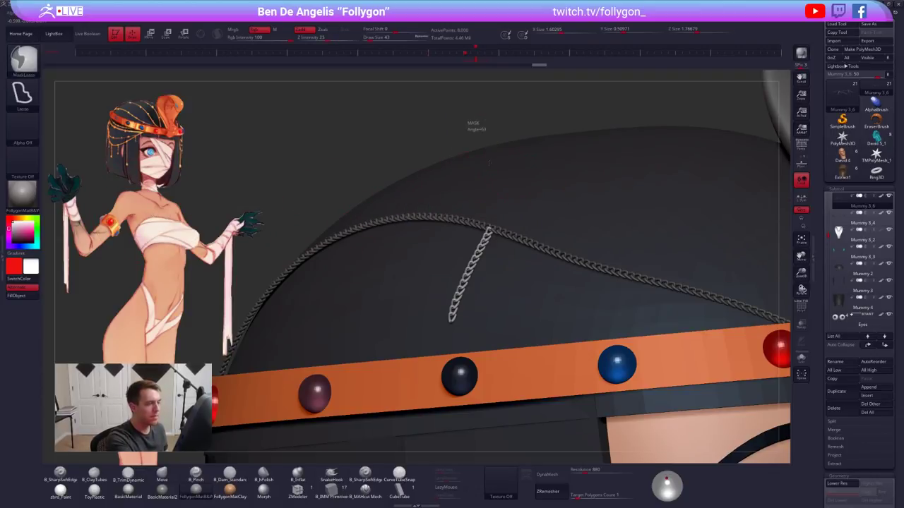
ctrl+drag(470, 123, 480, 133)
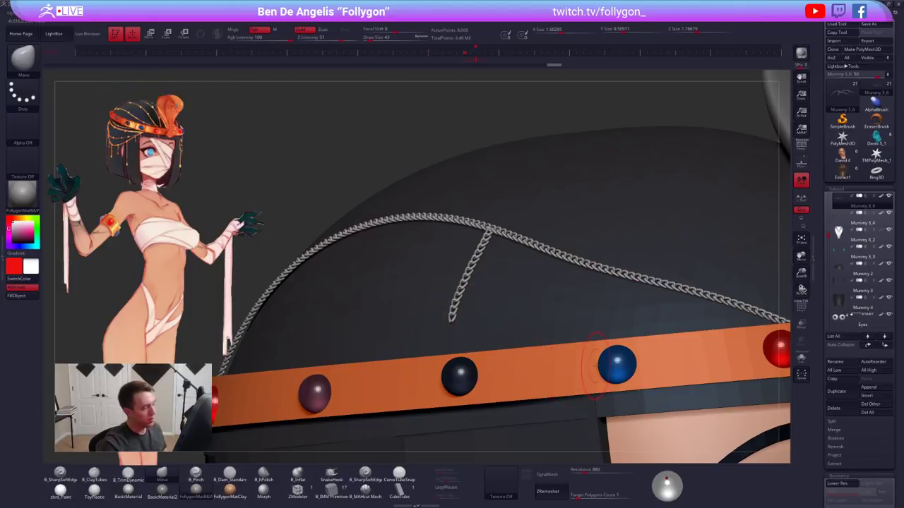
ctrl+right_drag(661, 330, 473, 317)
mouse_move(621, 296)
alt+right_down()
mouse_move(552, 277)
mouse_move(601, 273)
mouse_move(628, 306)
mouse_move(589, 267)
alt+right_up()
key(alt+s)
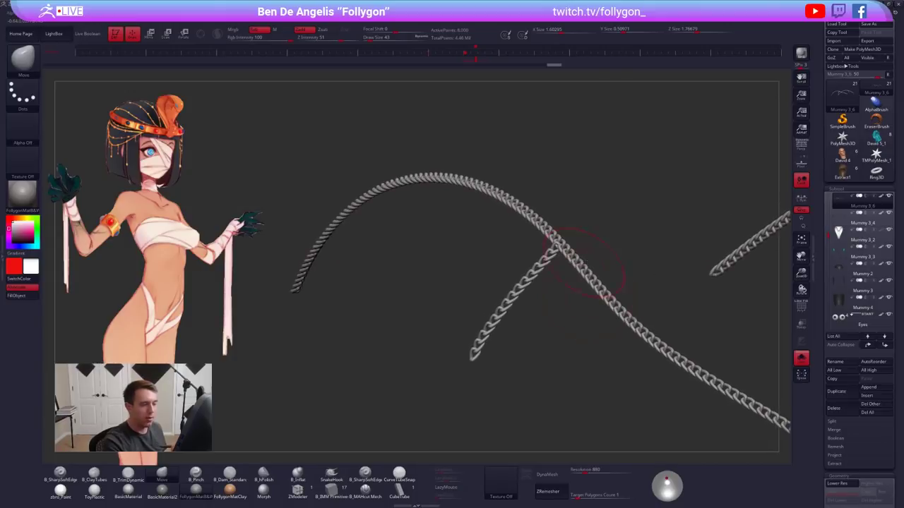
key(space)
drag(593, 253, 544, 304)
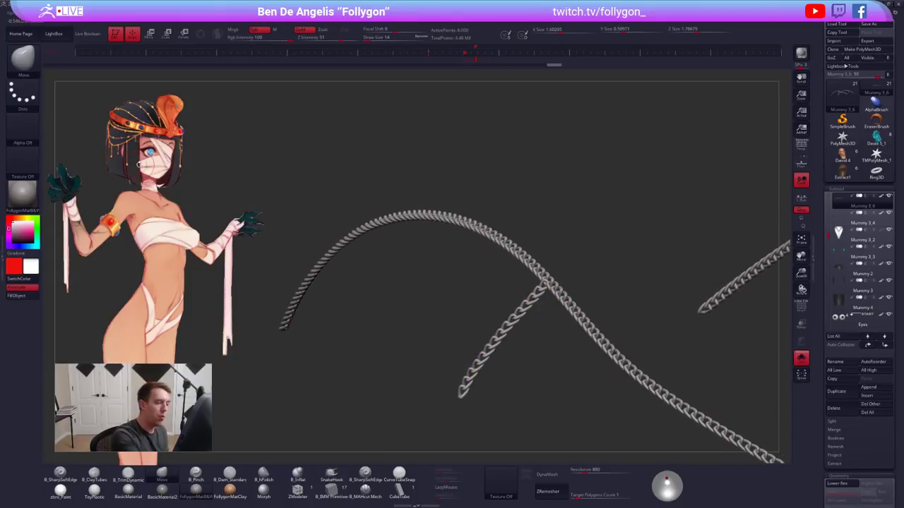
Examine the junction of the two chains up close, then the chains on the full head against the concept art
right_drag(529, 276, 535, 263)
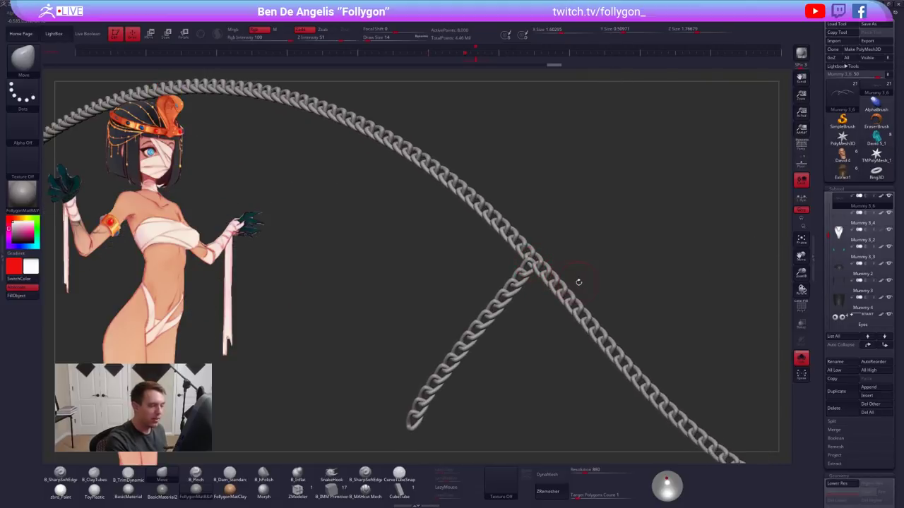
ctrl+right_drag(578, 282, 555, 236)
alt+right_drag(694, 395, 609, 318)
key(alt+s)
mouse_move(730, 364)
shift+right_down()
mouse_move(685, 372)
mouse_move(613, 297)
shift+right_up()
mouse_move(672, 365)
right_down()
mouse_move(736, 372)
mouse_move(658, 321)
right_up()
alt+right_drag(658, 320, 625, 276)
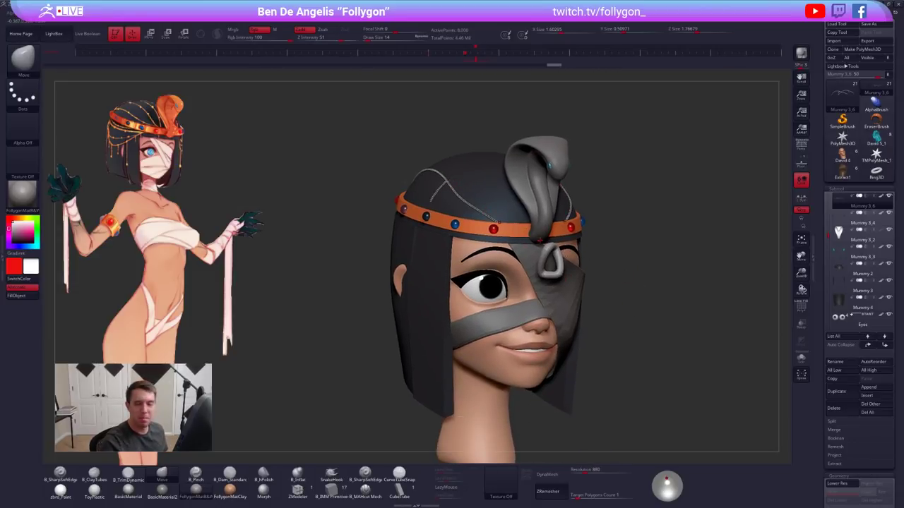
ctrl+right_drag(592, 324, 520, 255)
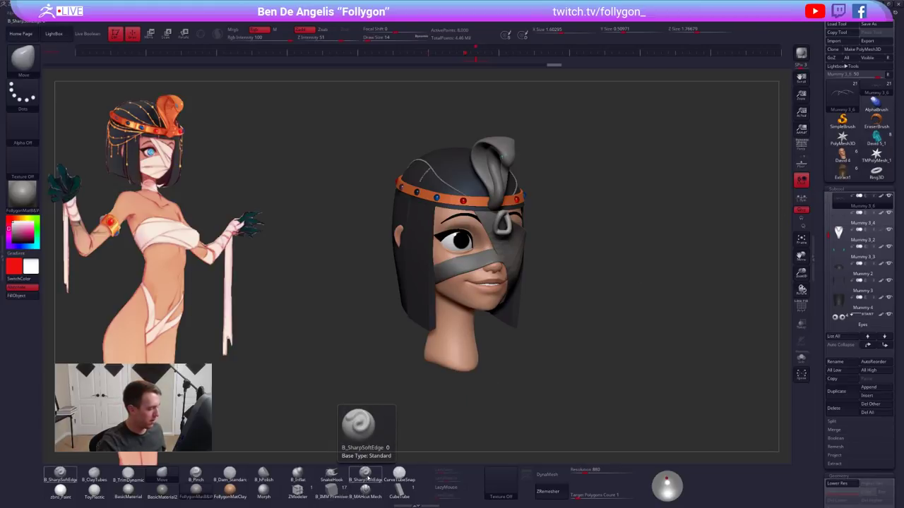
Insert a Creased Cylinder at the free end of the isolated hanging chain with the B_IMM Primitives brush
click(328, 492)
key(m)
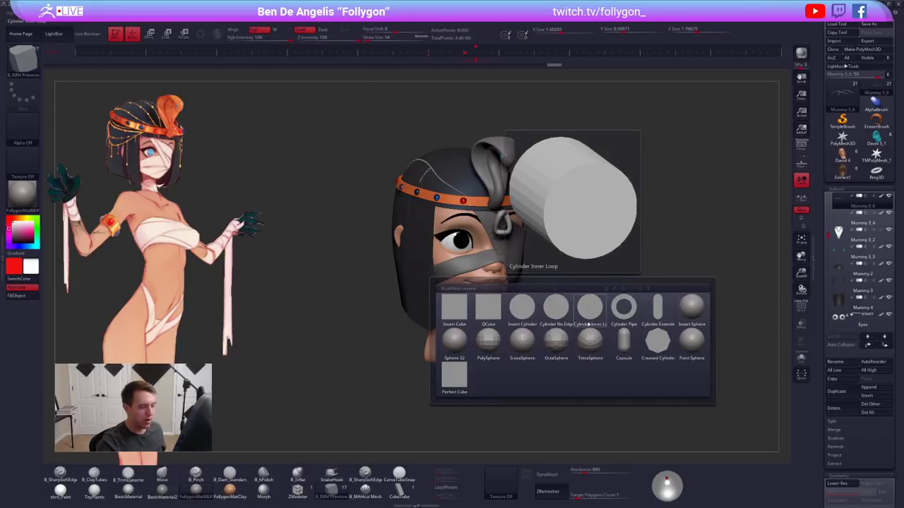
click(657, 342)
key(alt+s)
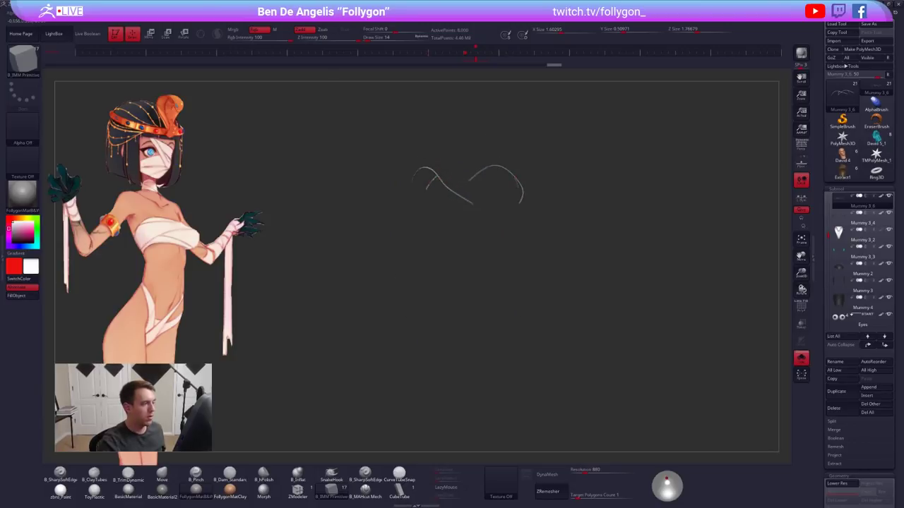
alt+drag(452, 142, 533, 230)
mouse_move(607, 233)
mouse_down()
mouse_move(524, 228)
mouse_move(535, 235)
mouse_move(518, 238)
mouse_move(587, 291)
mouse_move(593, 322)
mouse_up()
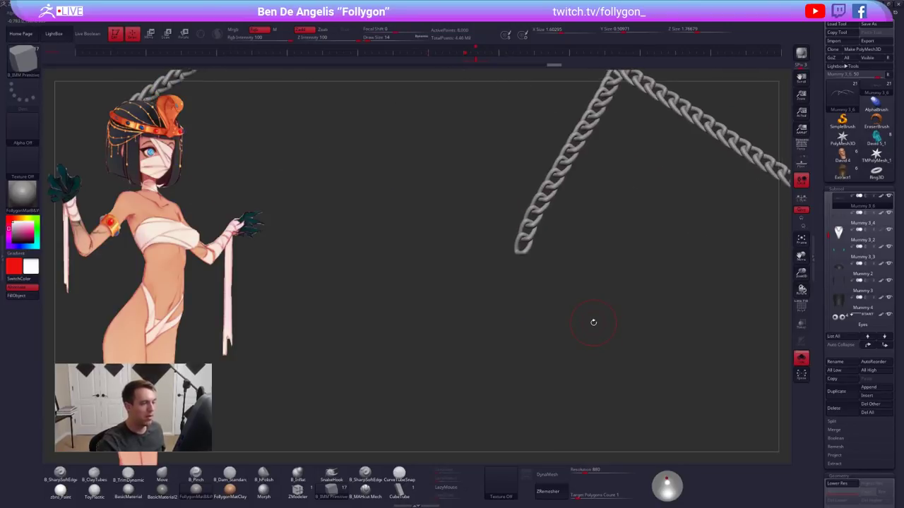
drag(521, 255, 524, 356)
Flatten the inserted cylinder into a thin disc and rotate it to line up with the end of the hanging chain
key(w)
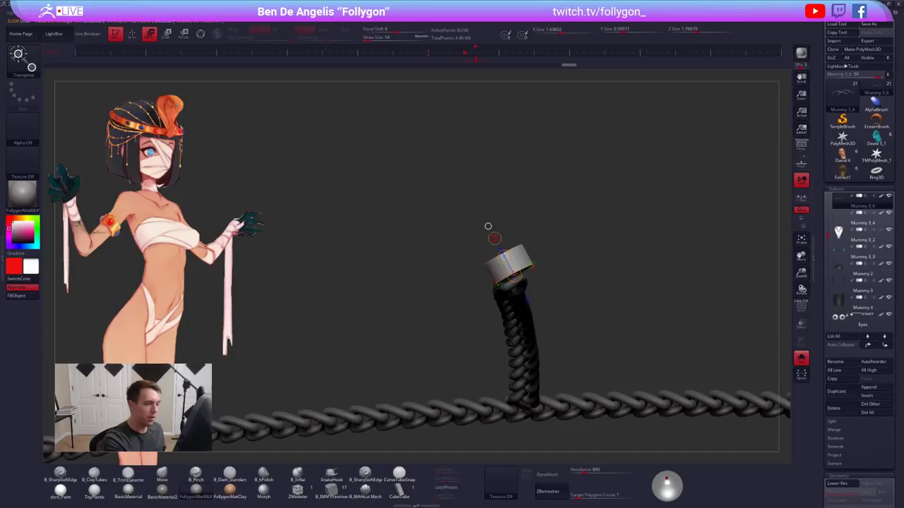
key(r)
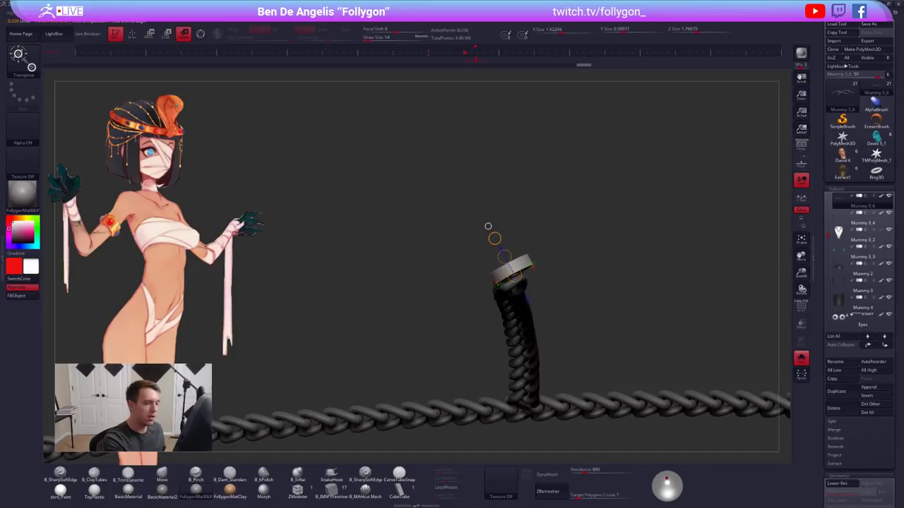
drag(495, 238, 514, 274)
key(w)
key(r)
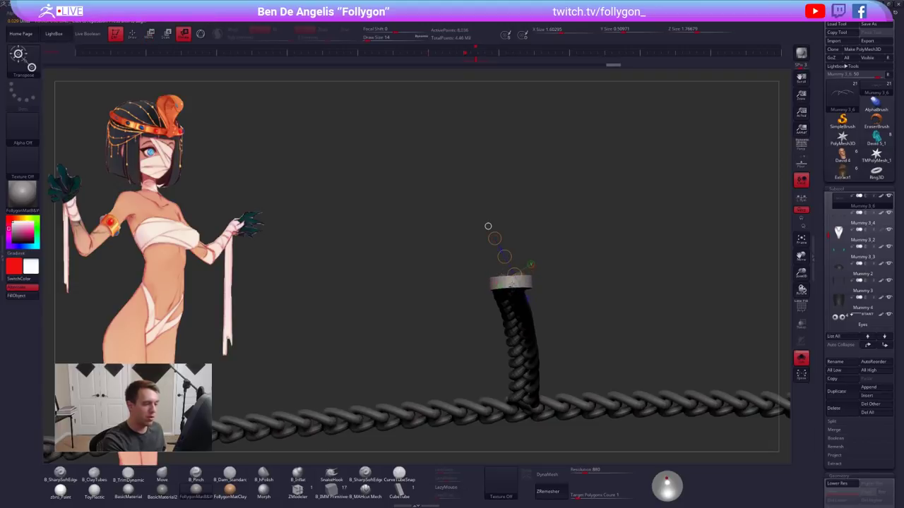
drag(586, 296, 598, 288)
mouse_move(510, 288)
mouse_down()
mouse_move(560, 274)
mouse_move(562, 286)
mouse_up()
key(q)
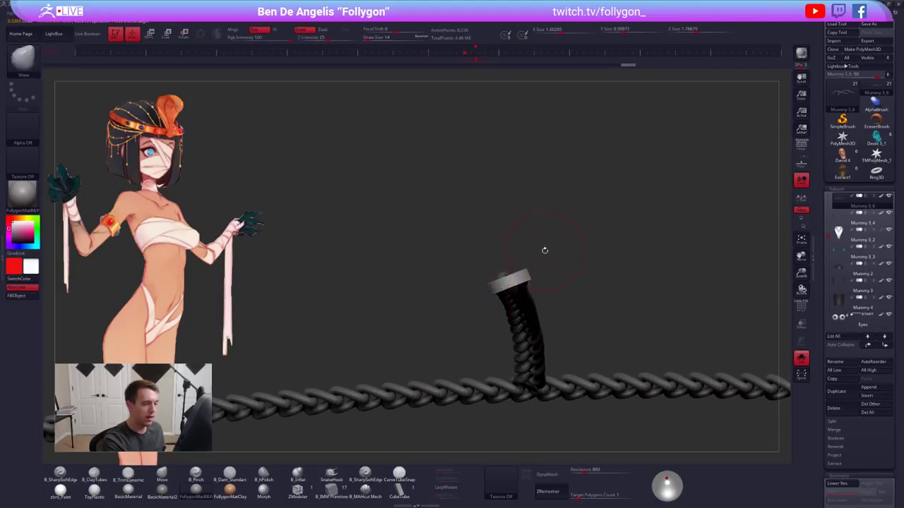
Move the disc against the hanging chain's last link so its flat face points outward
mouse_move(544, 250)
mouse_down()
mouse_move(542, 318)
mouse_move(515, 254)
mouse_move(504, 262)
mouse_move(514, 259)
mouse_move(515, 304)
mouse_move(519, 284)
mouse_up()
key(w)
click(509, 261)
drag(476, 260, 524, 234)
key(r)
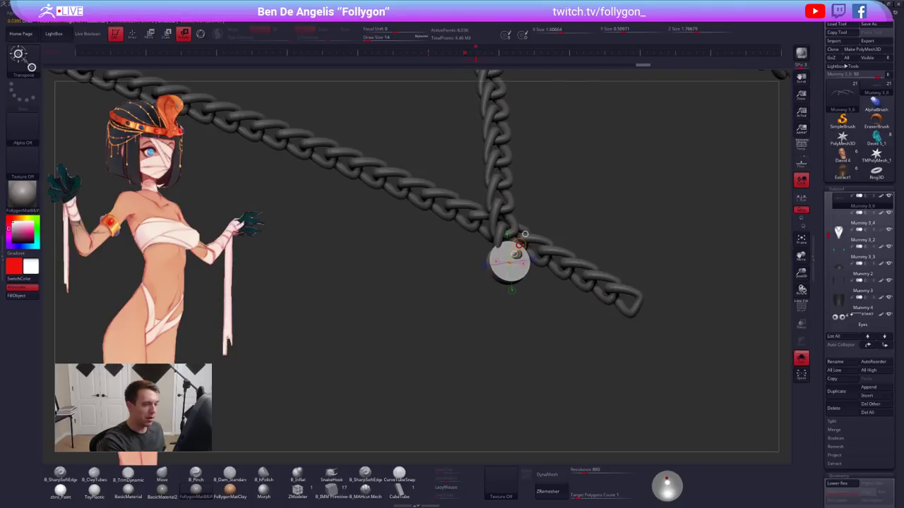
key(q)
drag(470, 276, 461, 288)
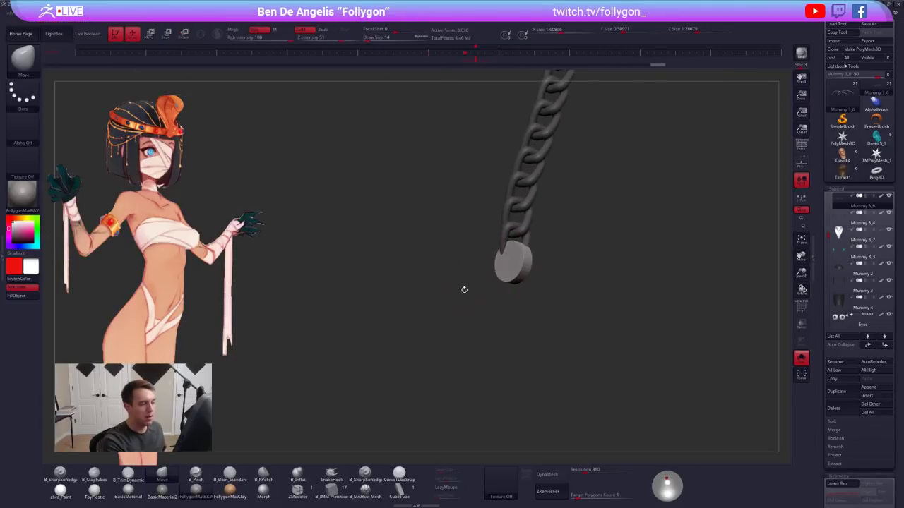
mouse_move(498, 263)
mouse_down()
mouse_move(525, 291)
mouse_move(504, 286)
mouse_move(528, 272)
mouse_up()
key(space)
key(ctrl+z)
key(ctrl+z)
key(ctrl+z)
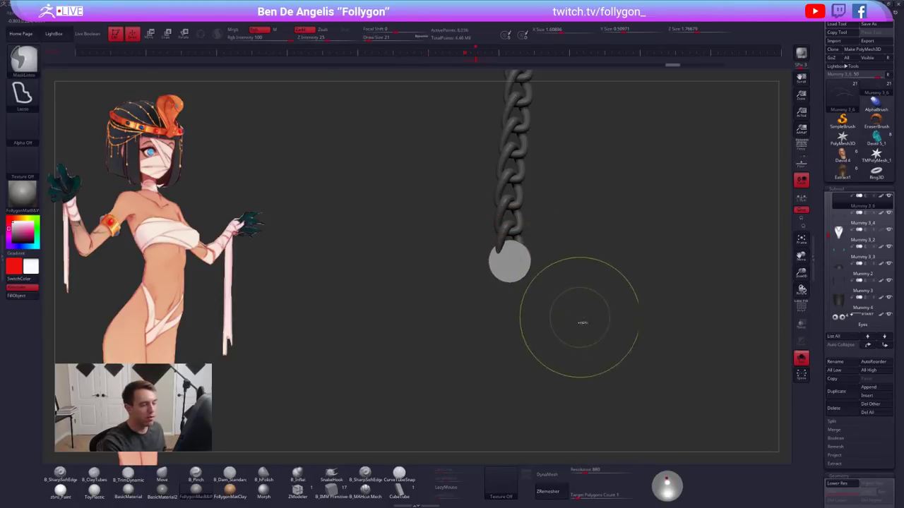
Set the Move brush's draw size to 4 and view the disc from the front
key(space)
drag(583, 327, 569, 327)
mouse_move(535, 281)
mouse_down()
mouse_move(496, 274)
mouse_move(565, 343)
mouse_up()
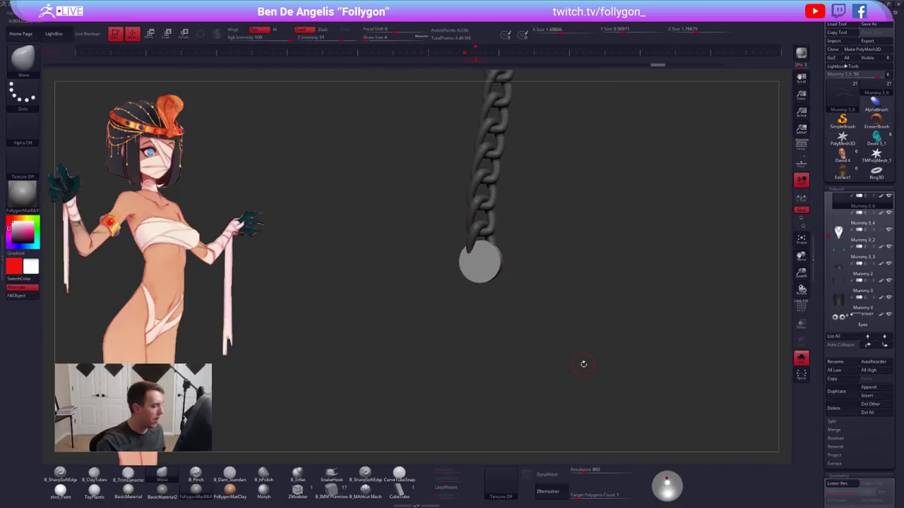
Select the B_IMM Primitives brush again and show the whole head
click(331, 488)
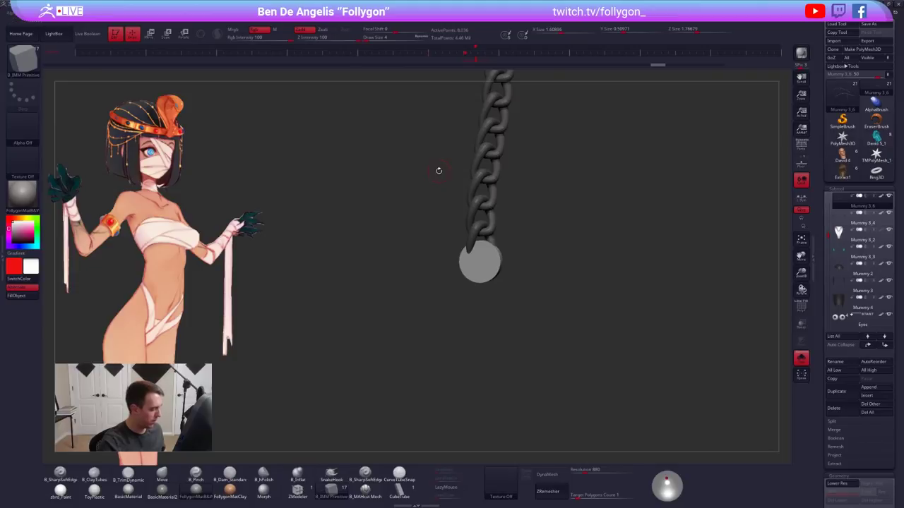
key(m)
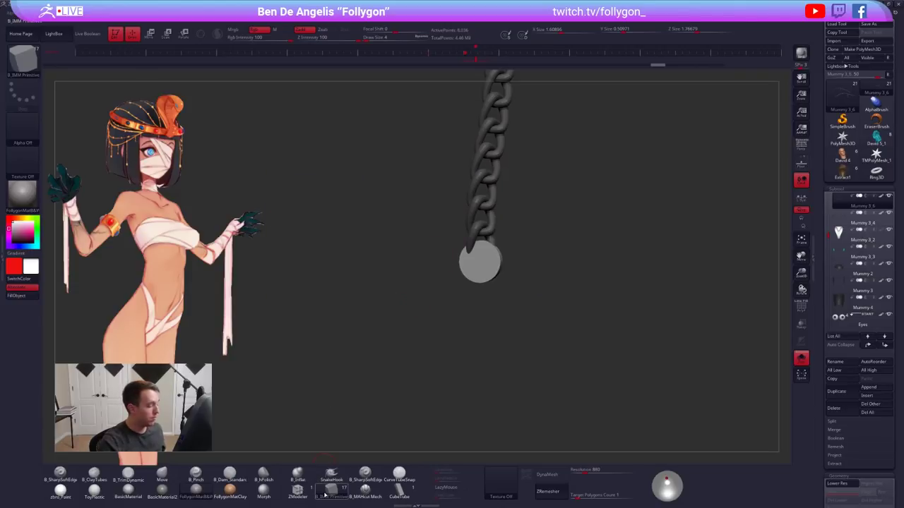
mouse_move(394, 370)
alt+mouse_down()
mouse_move(354, 294)
mouse_move(496, 337)
mouse_move(487, 326)
alt+mouse_up()
key(alt+s)
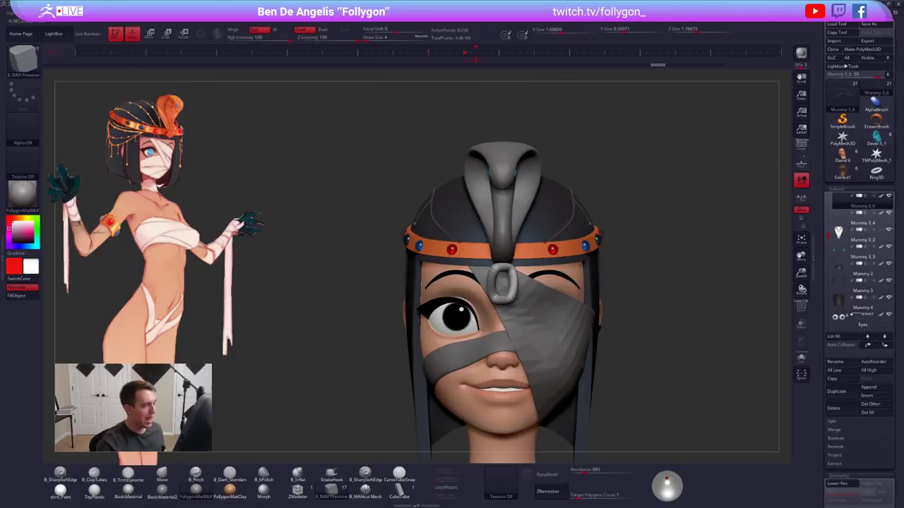
Try inserting a Perfect Cube beside the head, inspect its polygons with PolyFrame on, and undo the insertion
key(m)
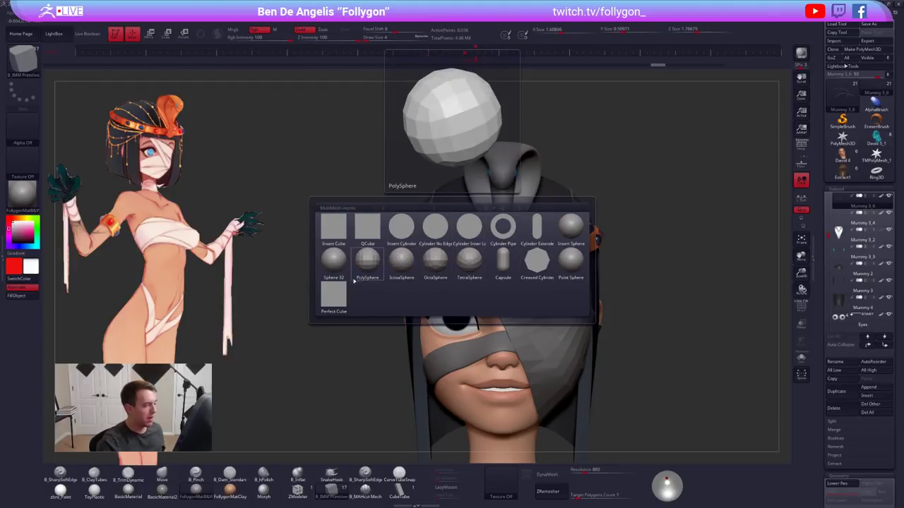
click(331, 303)
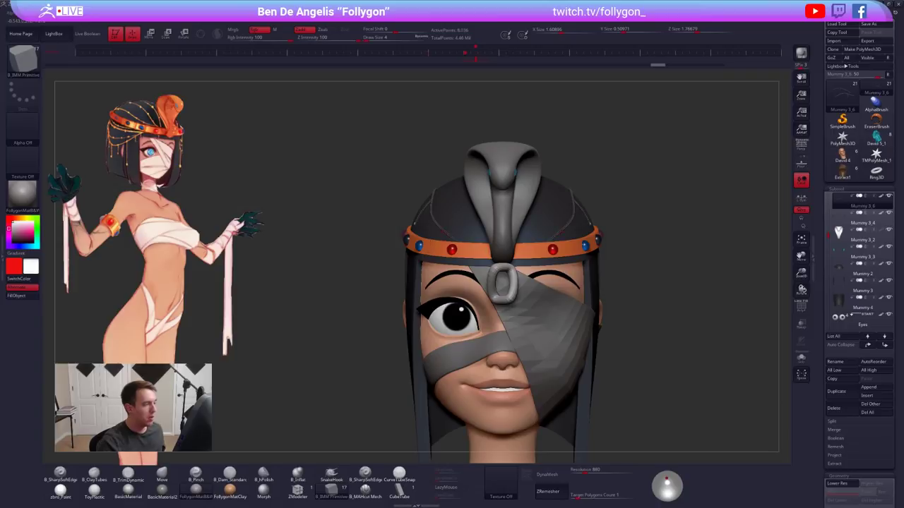
drag(420, 212, 372, 217)
key(shift+f)
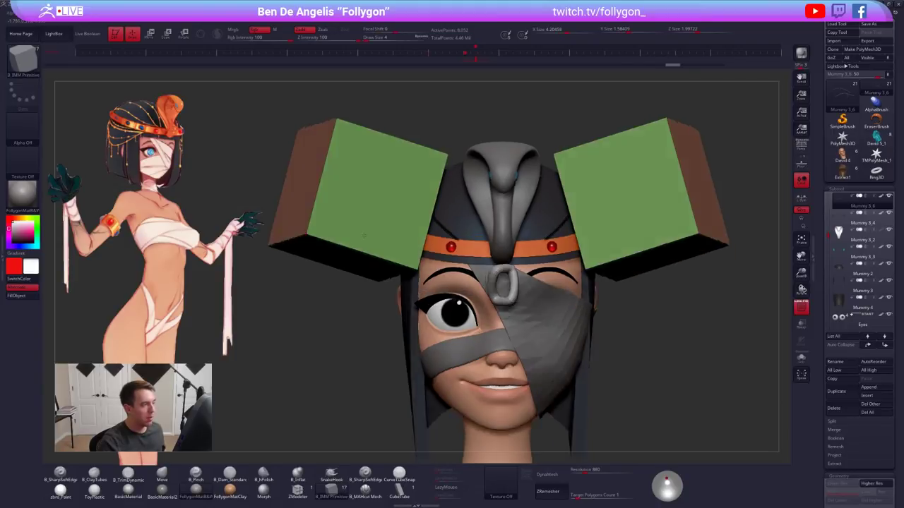
drag(321, 106, 396, 185)
key(ctrl+z)
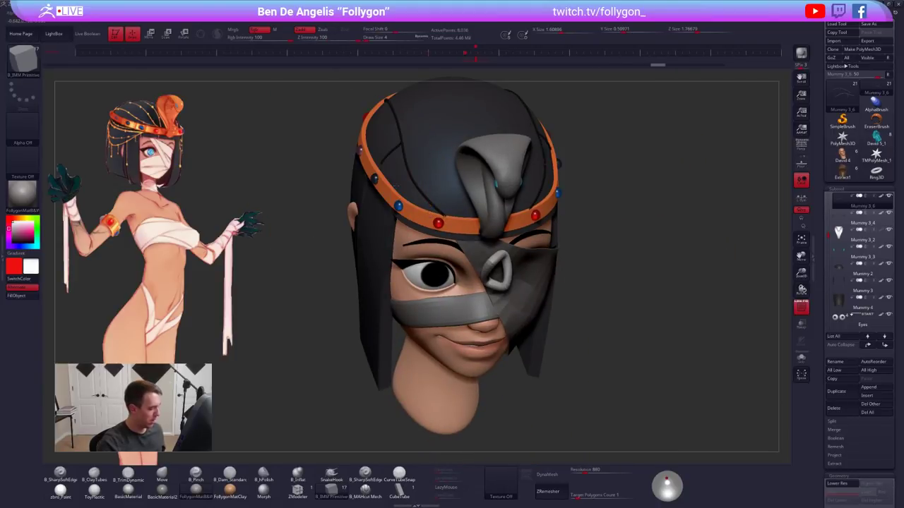
Try inserting a QCube beside the head, inspect its polygons with PolyFrame on, and undo the insertion
key(m)
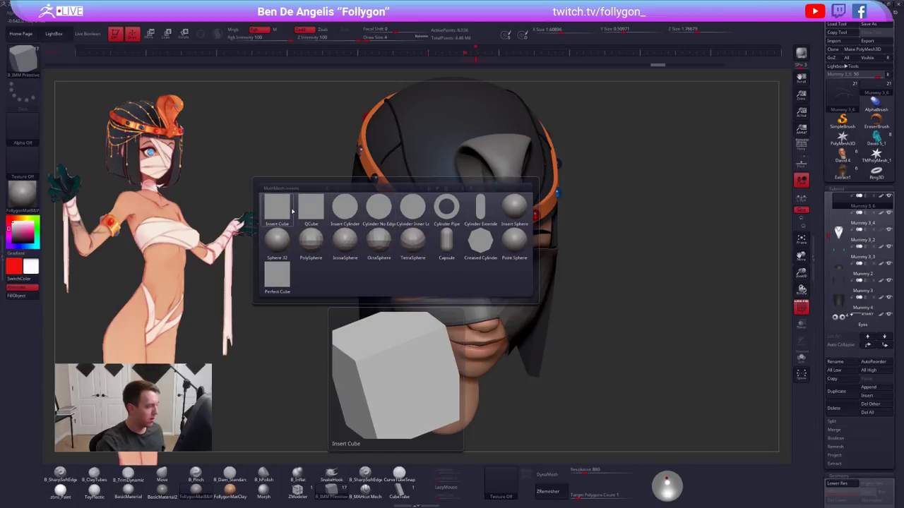
click(305, 211)
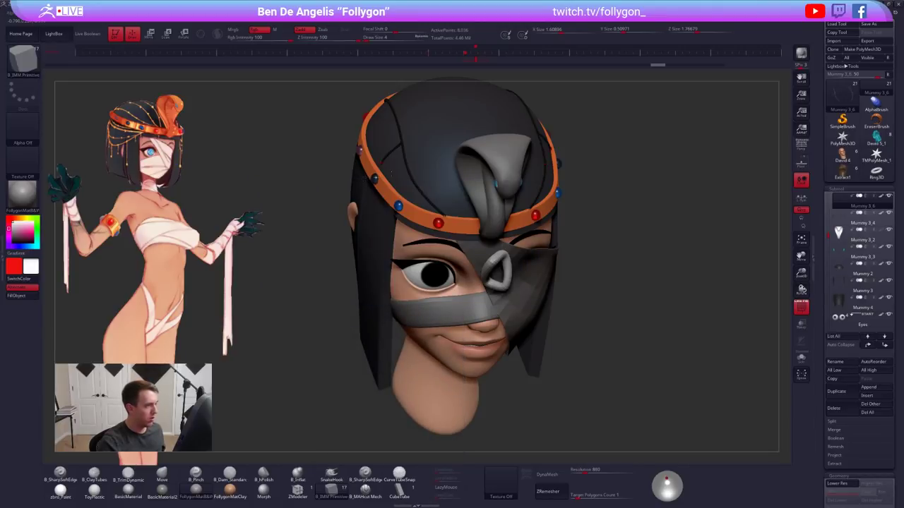
drag(387, 174, 370, 205)
key(shift+f)
key(shift+d)
right_drag(373, 167, 382, 207)
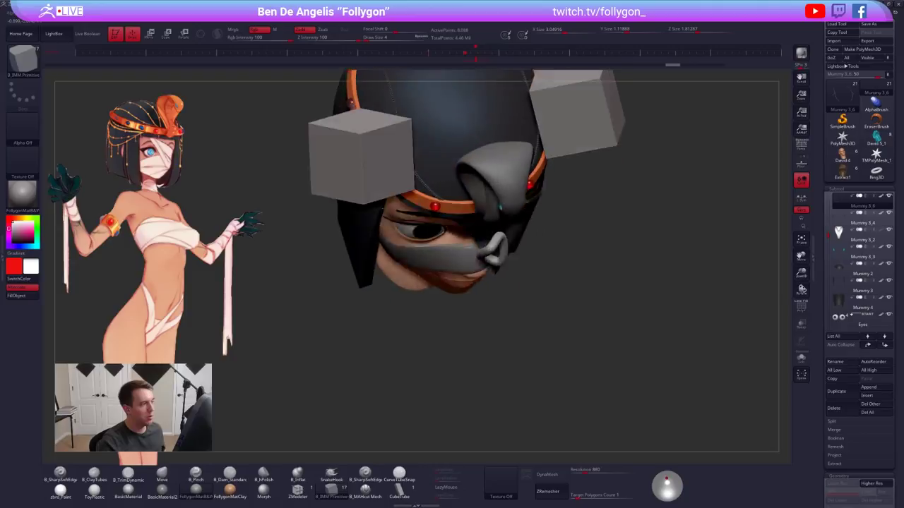
key(shift+f)
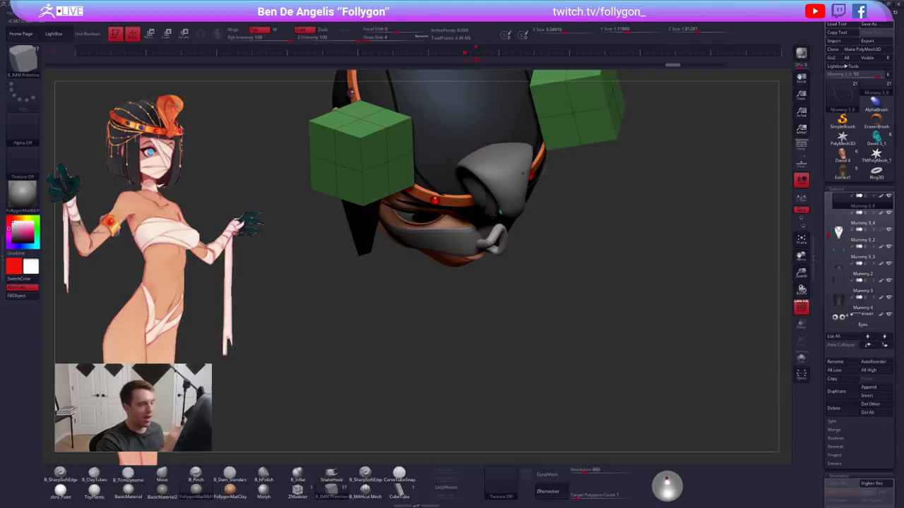
key(ctrl+z)
right_drag(548, 339, 507, 241)
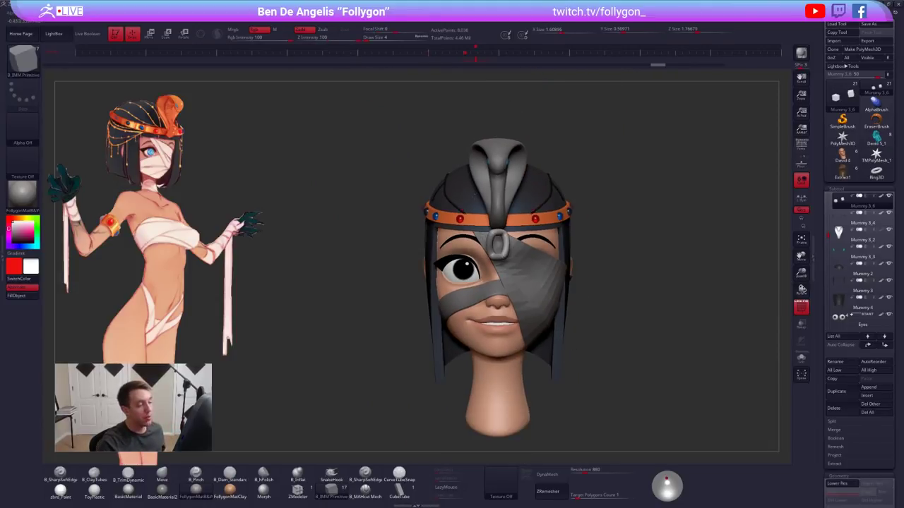
Try two more QCube insertions at lower subdivision, look through the insert brush's modifier settings, and undo both insertions
drag(454, 184, 356, 200)
key(shift+d)
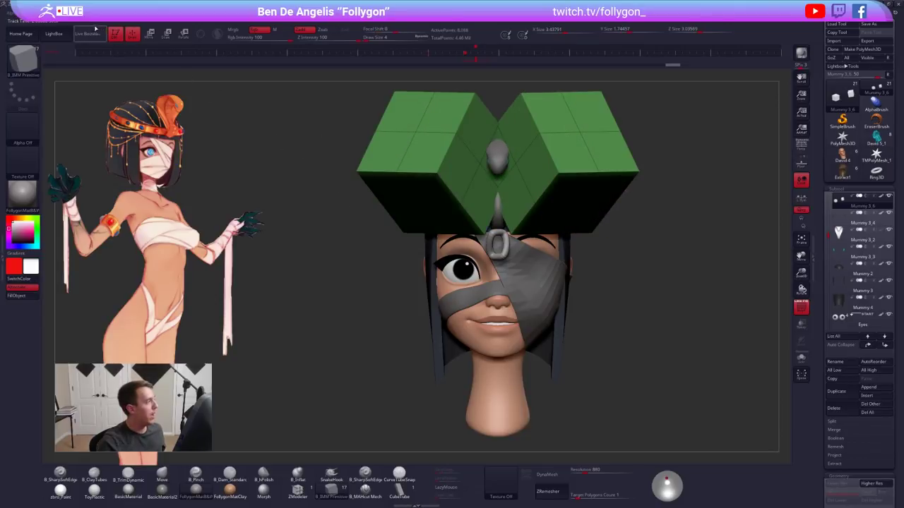
click(23, 57)
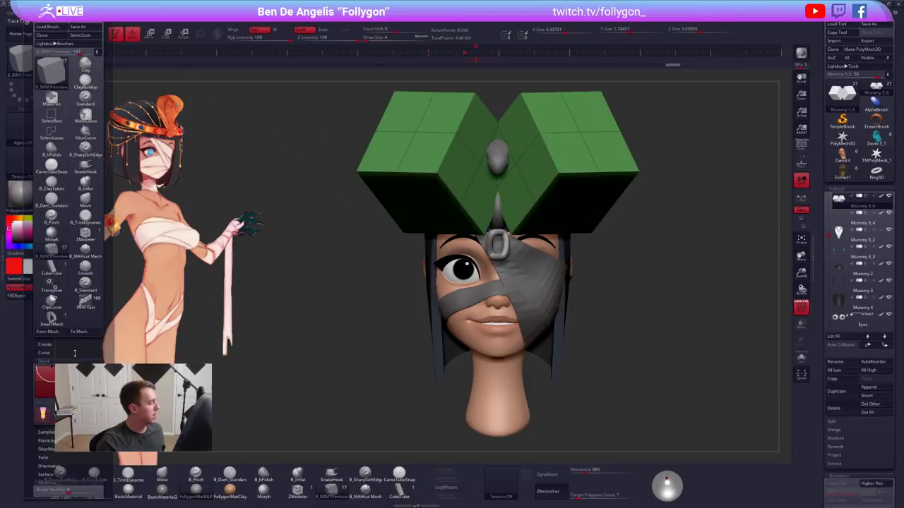
scroll(74, 353, down, 5)
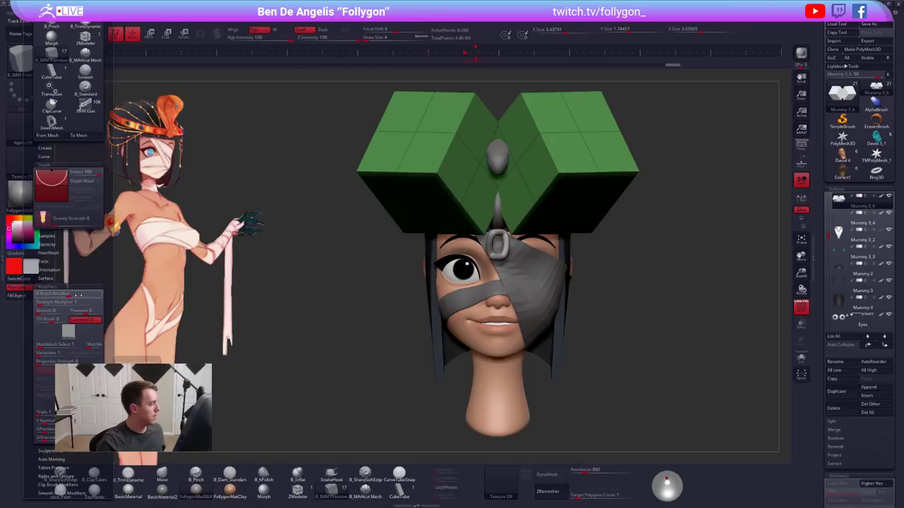
key(ctrl+z)
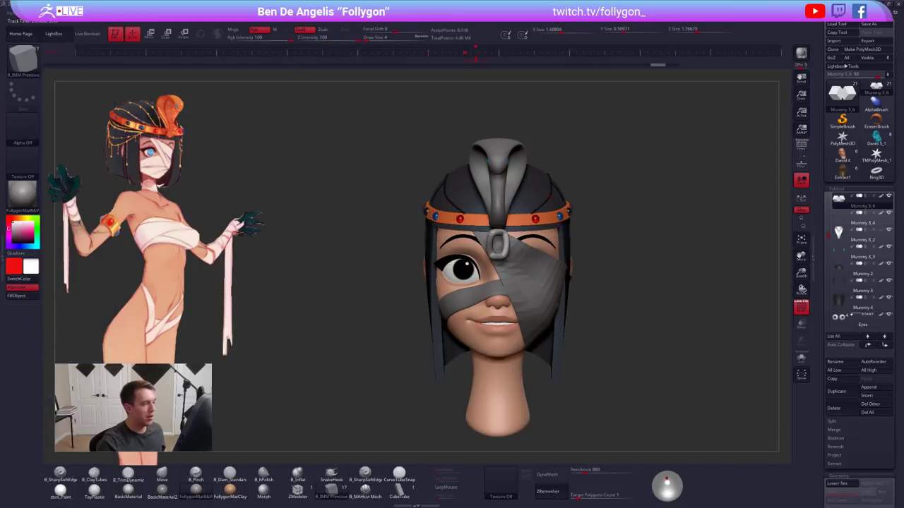
drag(431, 223, 392, 226)
key(shift+d)
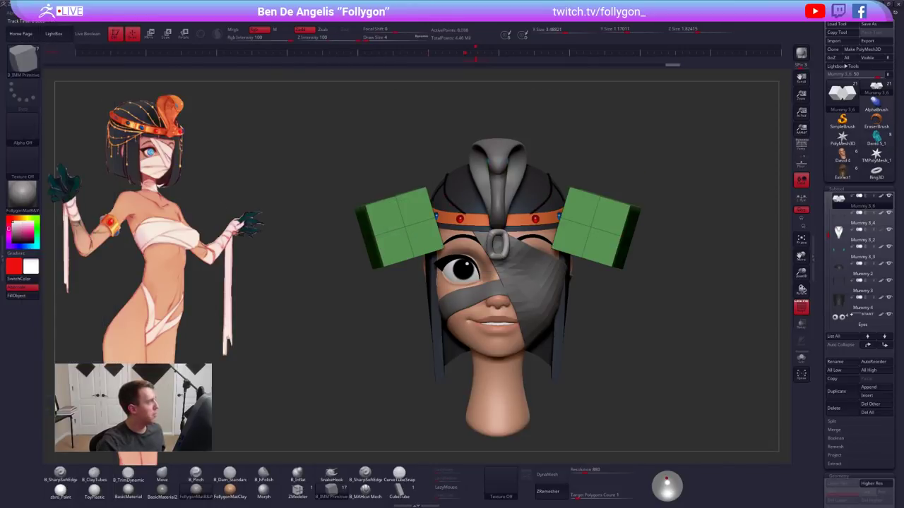
mouse_move(28, 21)
scroll(74, 310, down, 5)
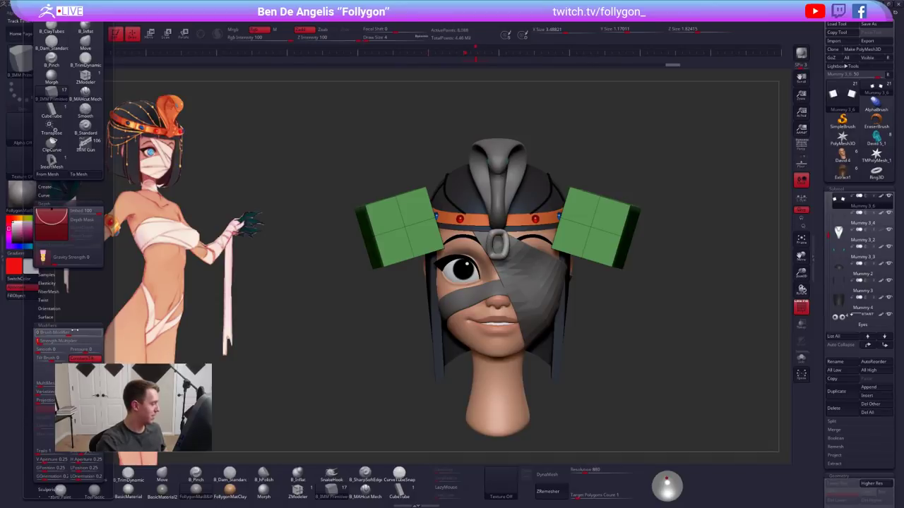
key(ctrl+z)
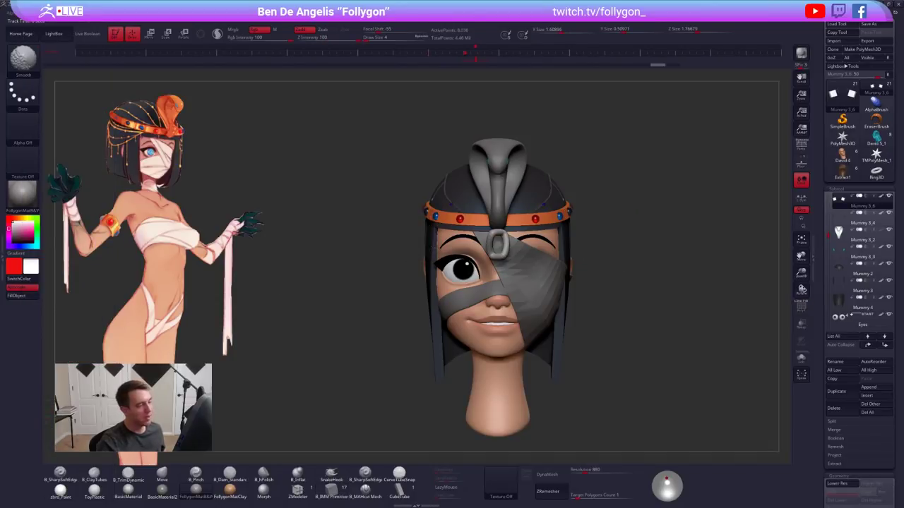
right_drag(436, 248, 477, 245)
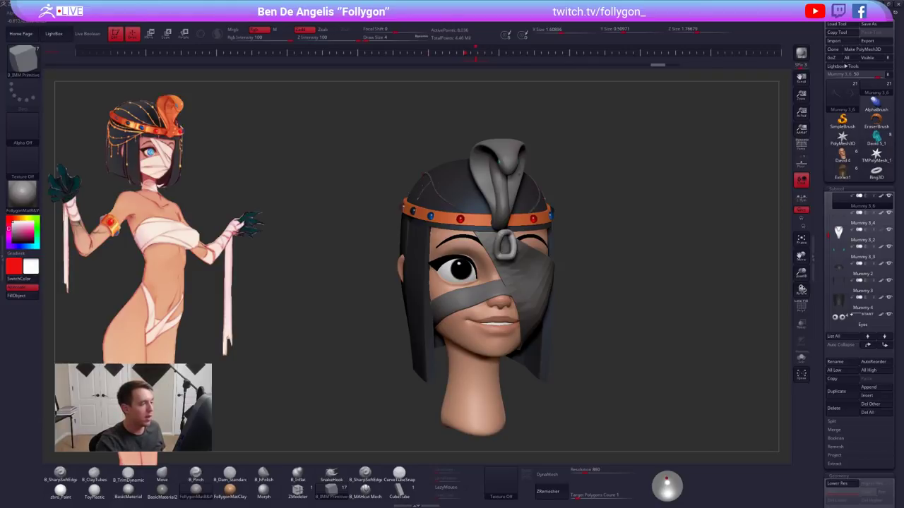
alt+drag(606, 208, 600, 282)
key(shift+d)
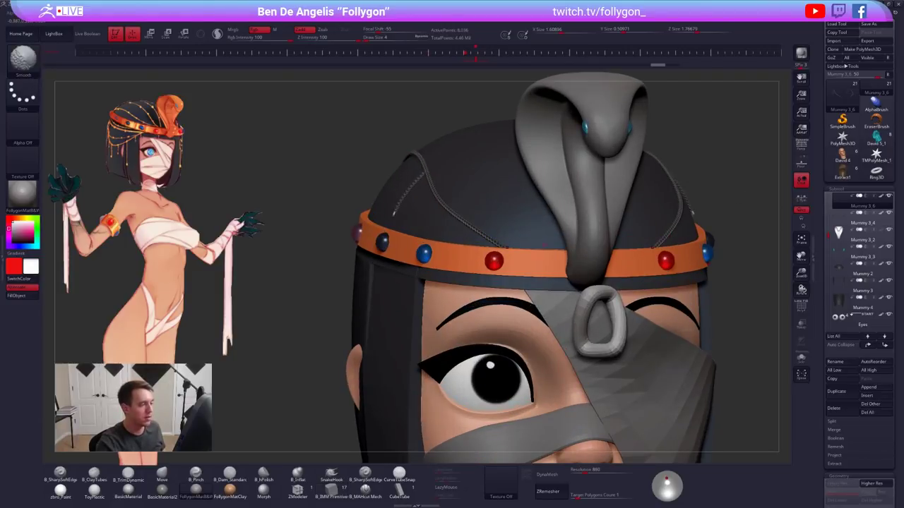
alt+drag(456, 212, 435, 158)
mouse_move(477, 200)
alt+right_down()
mouse_move(548, 222)
mouse_move(492, 174)
alt+right_up()
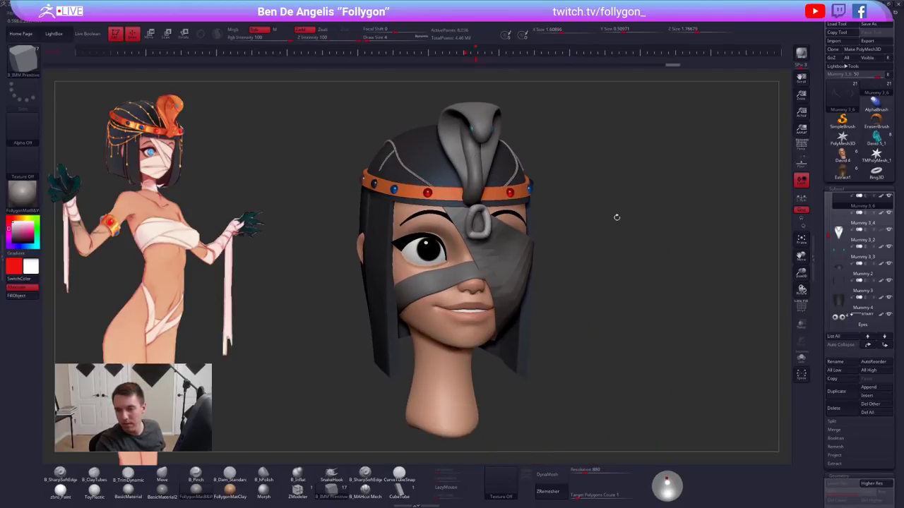
alt+drag(617, 216, 640, 225)
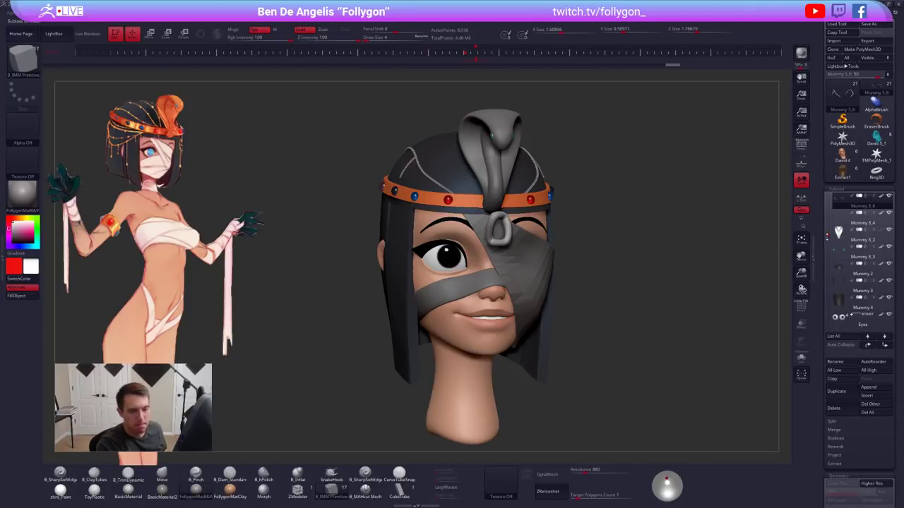
Try to delete the subtool of the Ring3D tool and return to the mummy tool
drag(826, 235, 825, 228)
click(876, 173)
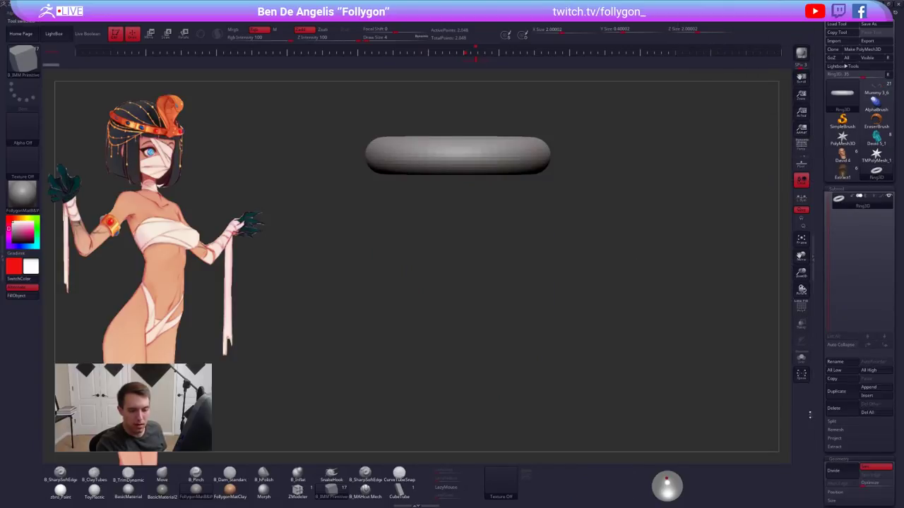
click(837, 410)
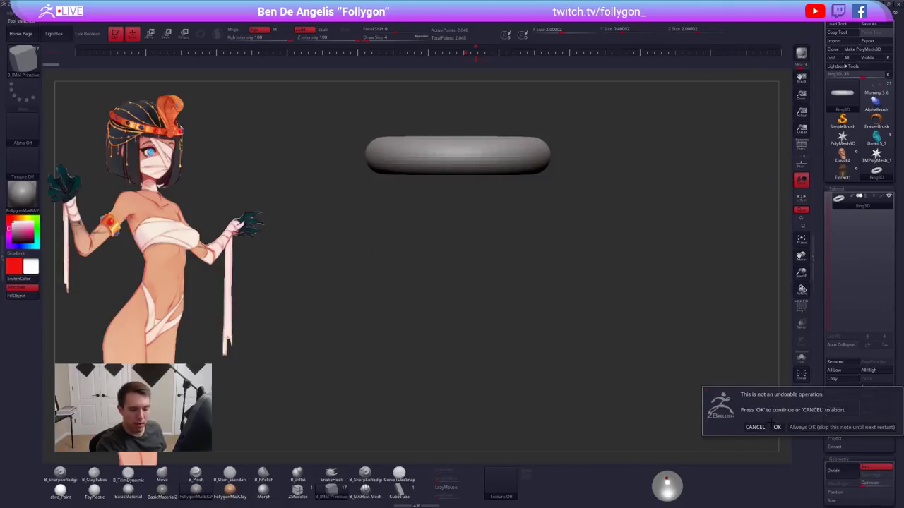
click(777, 427)
click(876, 94)
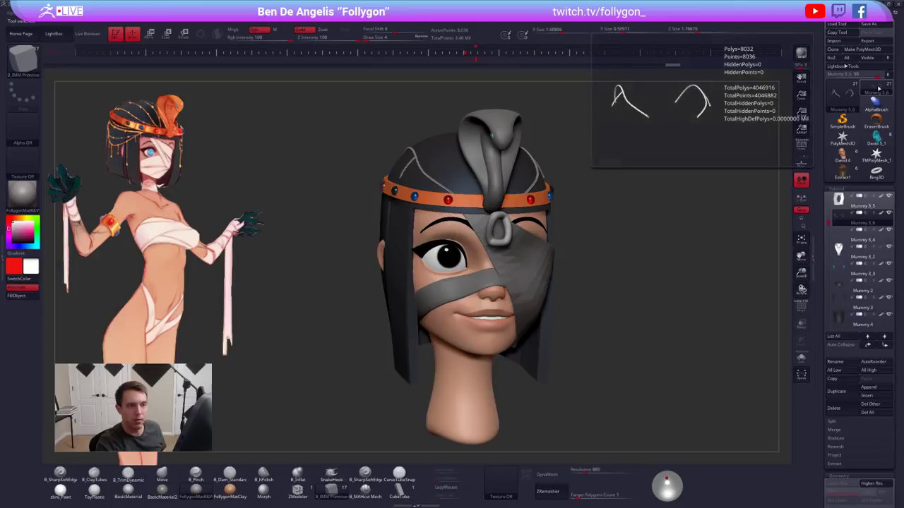
Select the cobra ornament's subtool, choose the Move brush, and isolate the cobra
alt+right_drag(440, 160, 446, 186)
alt+click(491, 173)
key(b)
key(m)
key(v)
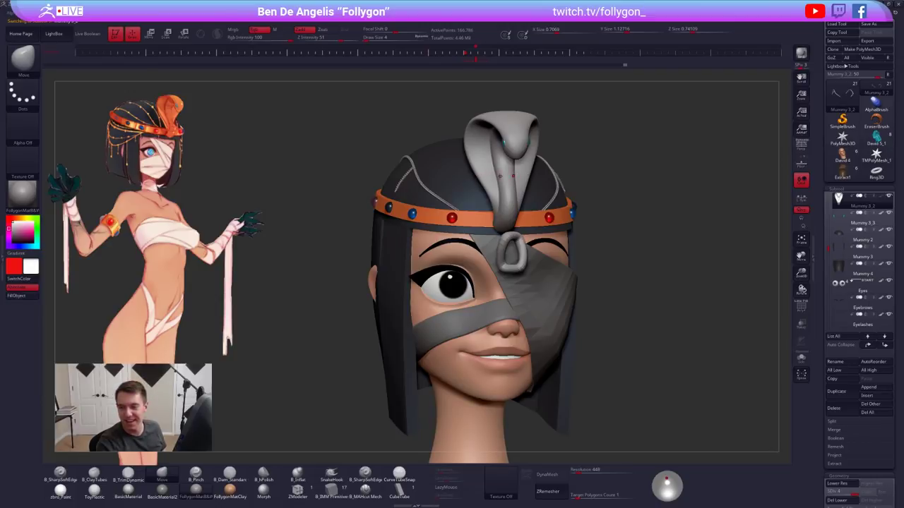
alt+right_drag(514, 170, 523, 226)
key(alt+s)
key(space)
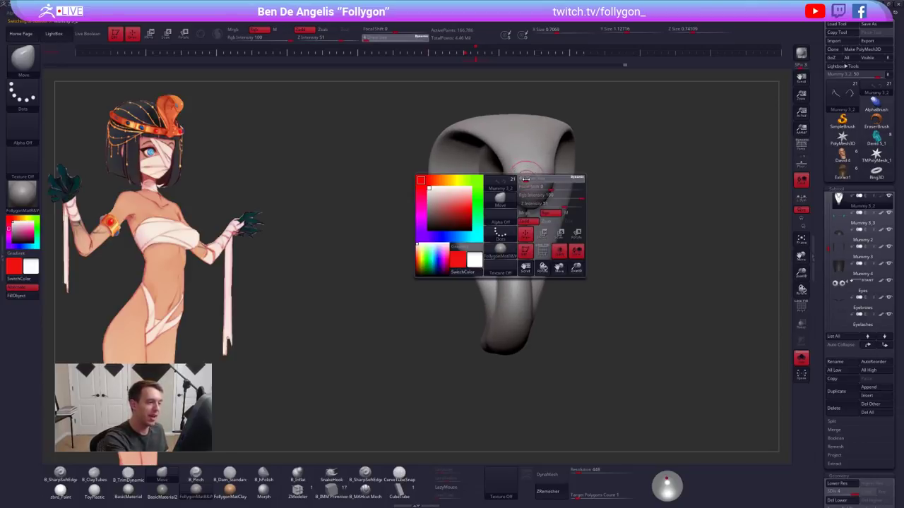
Select the B_TrimDynamic brush, set its draw size to 88, and view the cobra's base from the side
key(b)
key(t)
key(d)
mouse_move(510, 174)
right_down()
mouse_move(529, 172)
mouse_move(523, 168)
mouse_move(539, 245)
right_up()
right_click(521, 164)
key(alt+s)
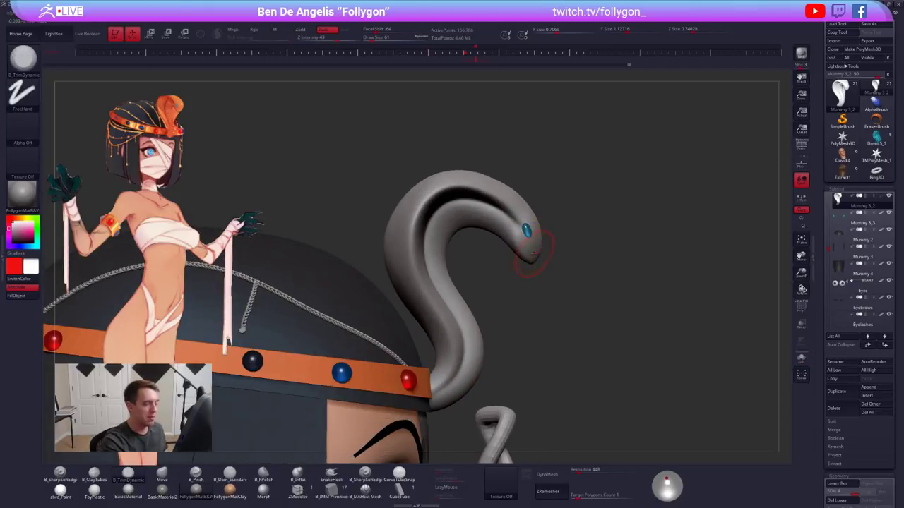
alt+click(534, 246)
key(shift+alt+s)
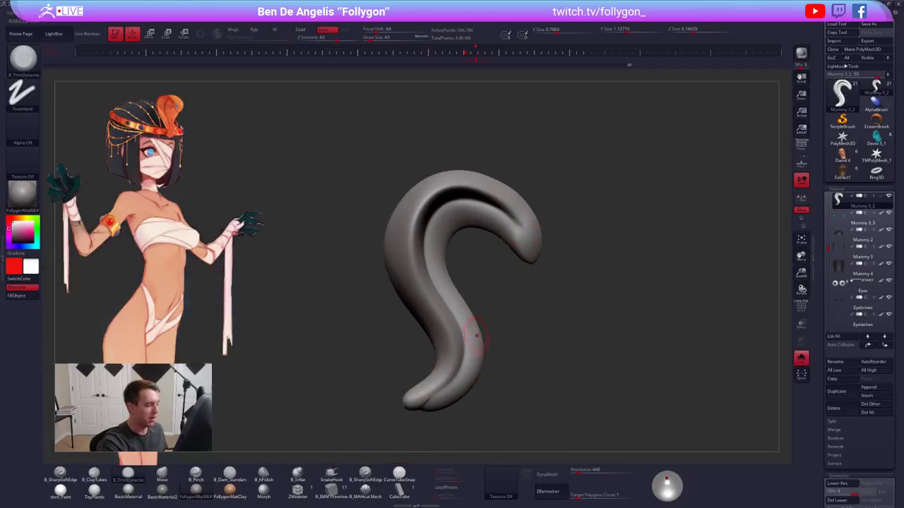
key(shift+alt+s)
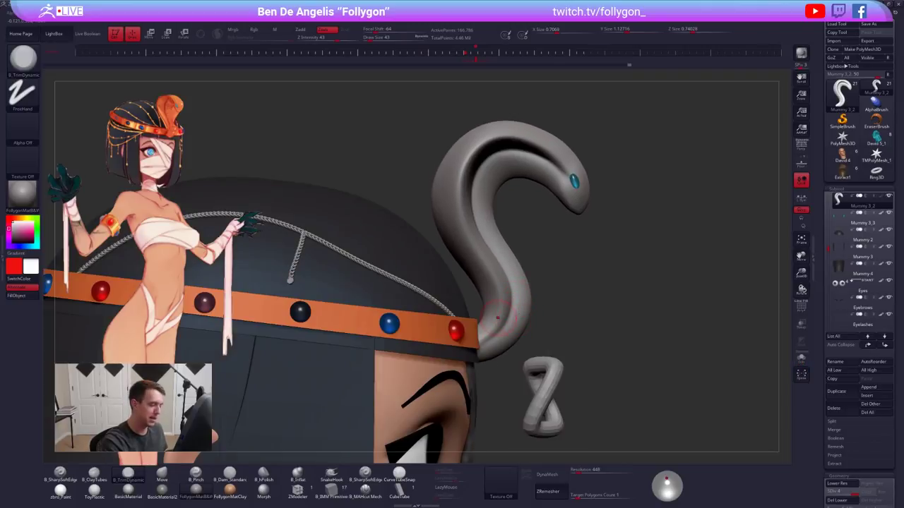
key(space)
drag(485, 340, 493, 338)
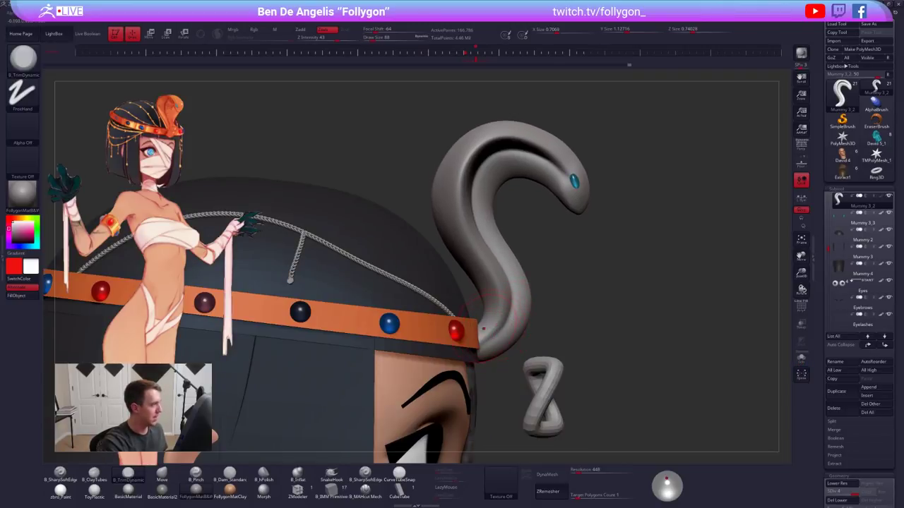
Lower the cobra to its lowest subdivision level and show its polygroups with PolyFrame
key(shift+d)
key(shift+d)
key(shift+d)
key(shift+f)
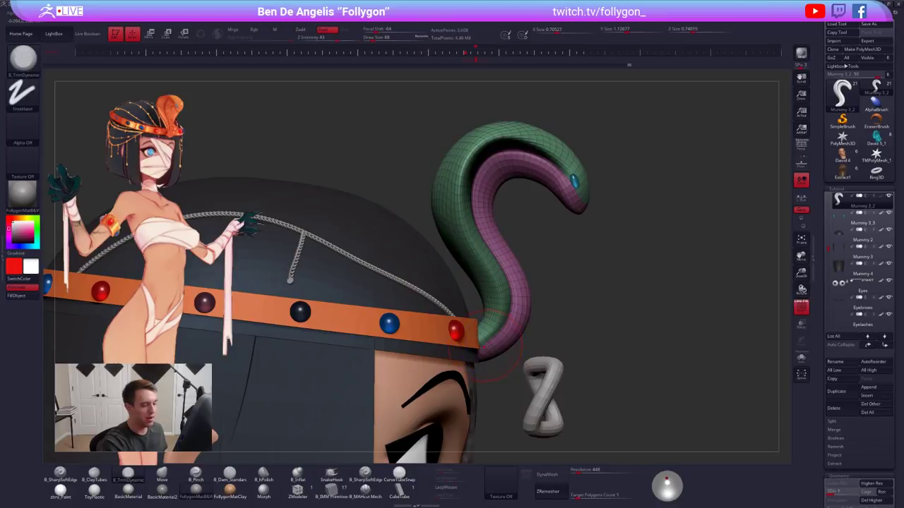
Isolate the cobra and mask its inner body polygroup, leaving the hood free for the Move brush
key(shift+alt+s)
key(w)
ctrl+click(484, 338)
key(q)
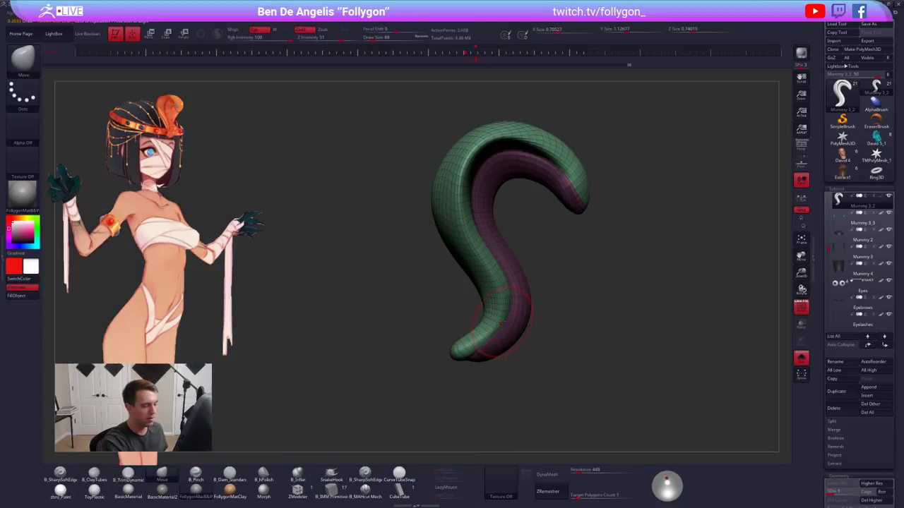
key(ctrl+i)
key(ctrl+i)
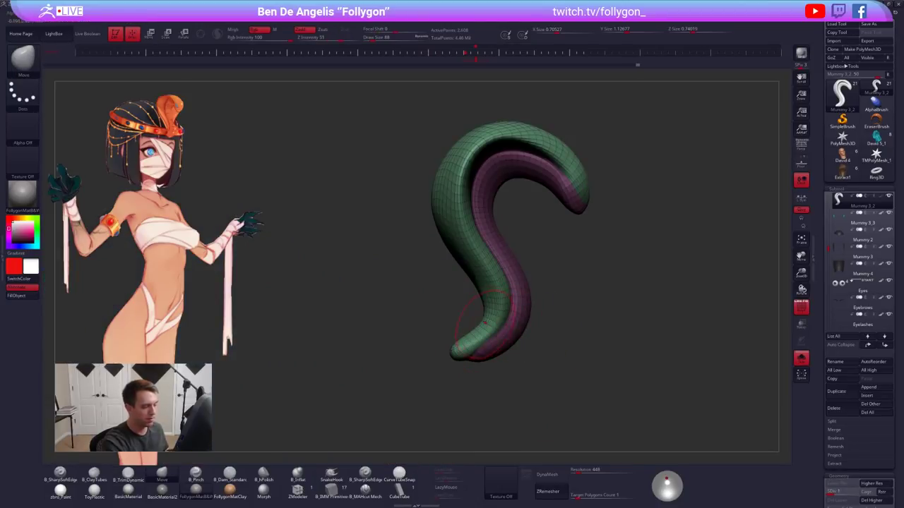
Reshape the lower end of the cobra's hood into a slimmer taper with the Move brush and smooth it
key(space)
mouse_move(490, 326)
mouse_down()
mouse_move(469, 347)
mouse_move(456, 322)
mouse_up()
key(space)
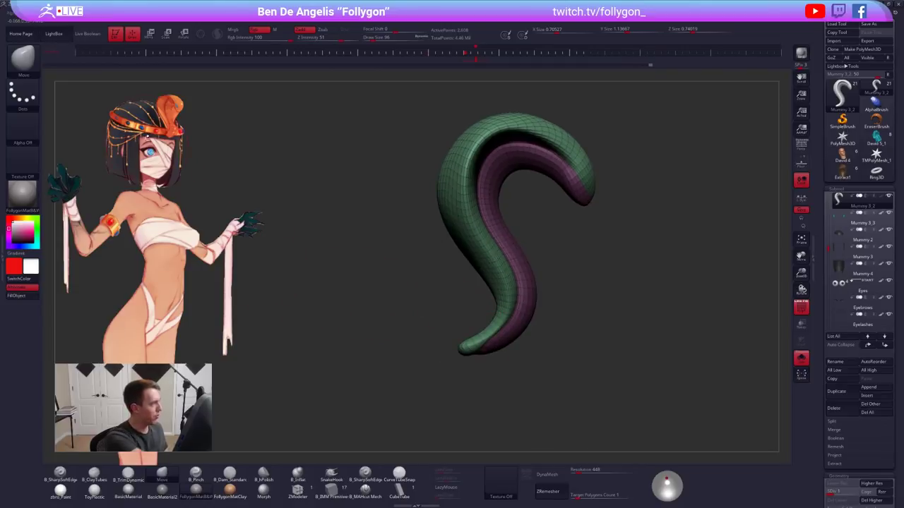
key(space)
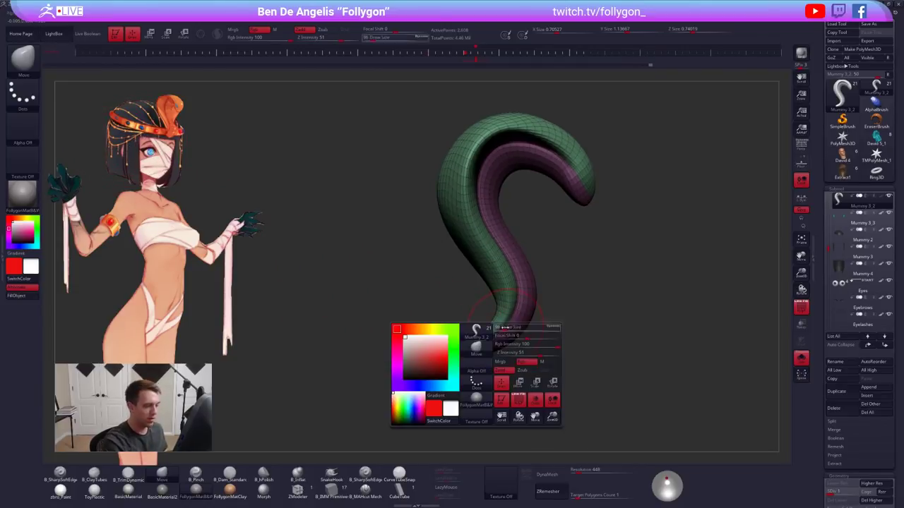
drag(504, 327, 502, 327)
ctrl+right_drag(504, 331, 498, 340)
key(shift)
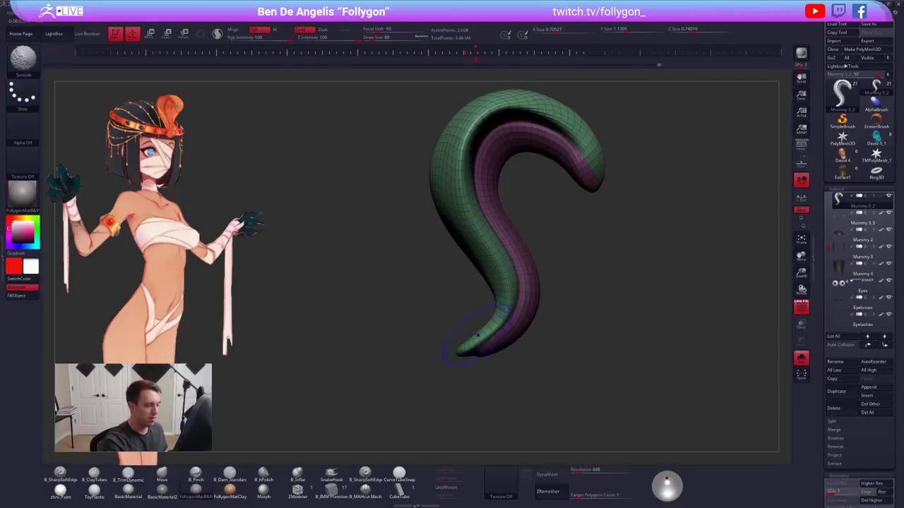
Turn off PolyFrame and refine the cobra's lower hood where it meets the headband, enlarging the Move brush to 140
key(shift+f)
key(space)
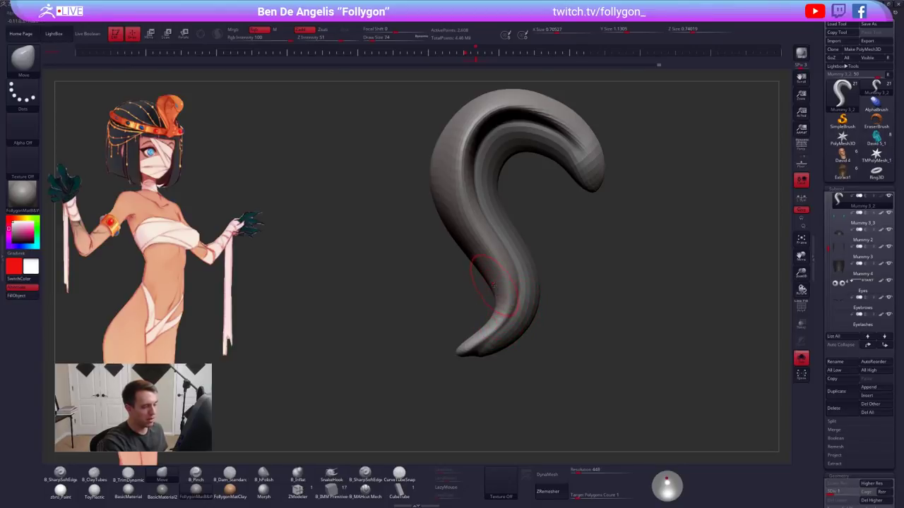
key(space)
mouse_move(488, 286)
mouse_down()
mouse_move(493, 276)
mouse_move(511, 299)
mouse_move(573, 308)
mouse_move(544, 311)
mouse_up()
key(alt+s)
key(space)
key(space)
mouse_move(487, 359)
mouse_down()
mouse_move(504, 331)
mouse_move(514, 330)
mouse_move(511, 338)
mouse_up()
key(space)
key(space)
key(space)
drag(509, 333, 511, 337)
Isolate the cobra at its lowest subdivision level, mask all but the tail tip, and rotate the tip upward
key(d)
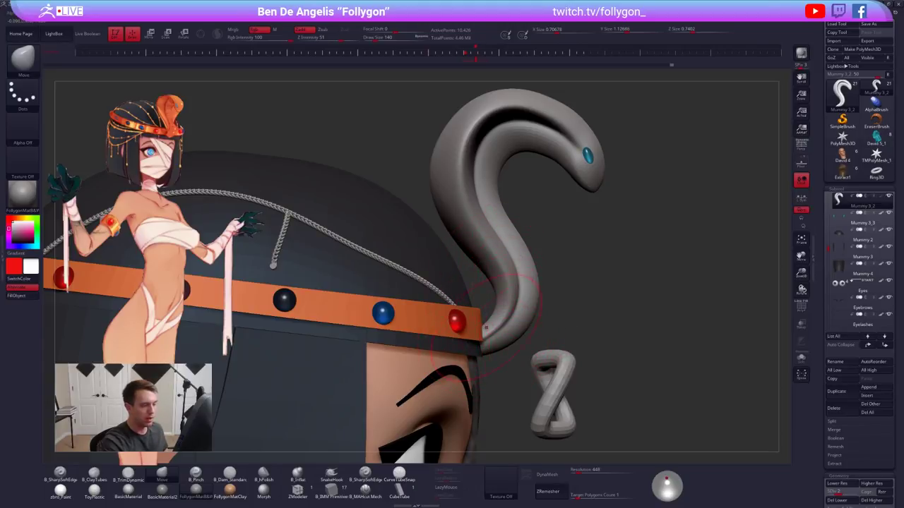
key(shift+d)
key(alt+s)
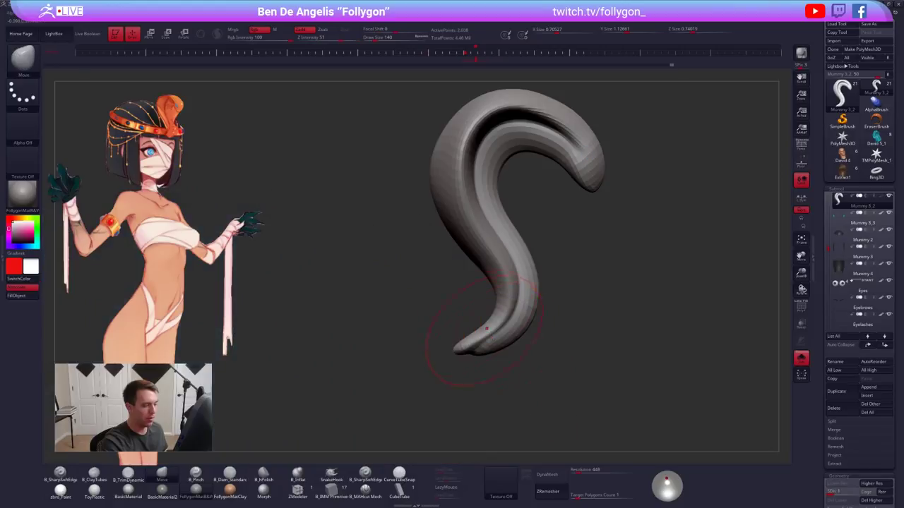
key(ctrl+a)
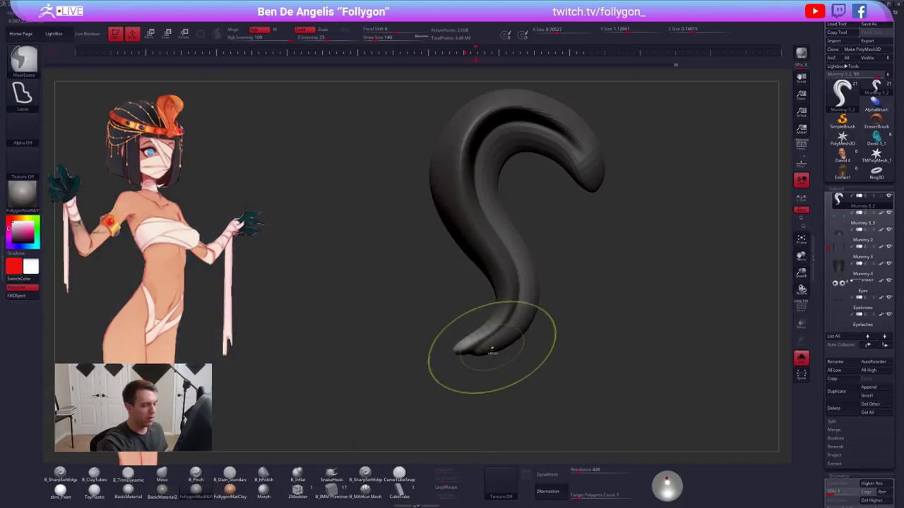
key(r)
mouse_move(492, 335)
mouse_down()
mouse_move(519, 371)
mouse_move(498, 349)
mouse_move(492, 396)
mouse_move(462, 389)
mouse_up()
key(alt+s)
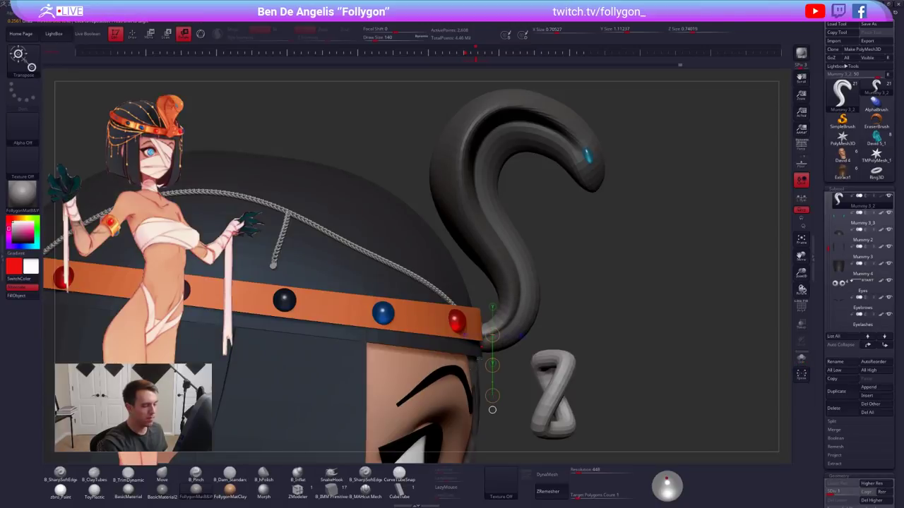
Raise the cobra to its highest subdivision level, fine-tune the tail tip's rotation, and clear the mask
key(d)
key(d)
key(d)
key(alt+s)
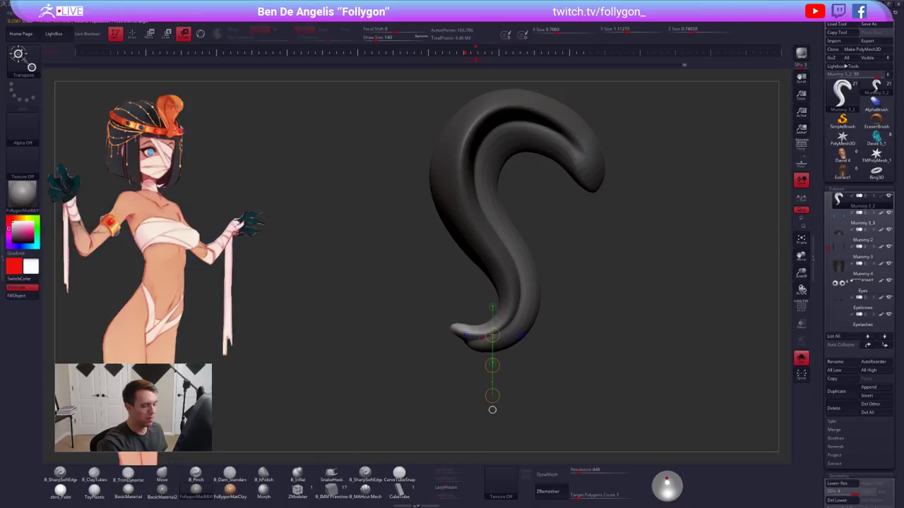
mouse_move(482, 338)
mouse_down()
mouse_move(482, 381)
mouse_move(474, 373)
mouse_up()
key(q)
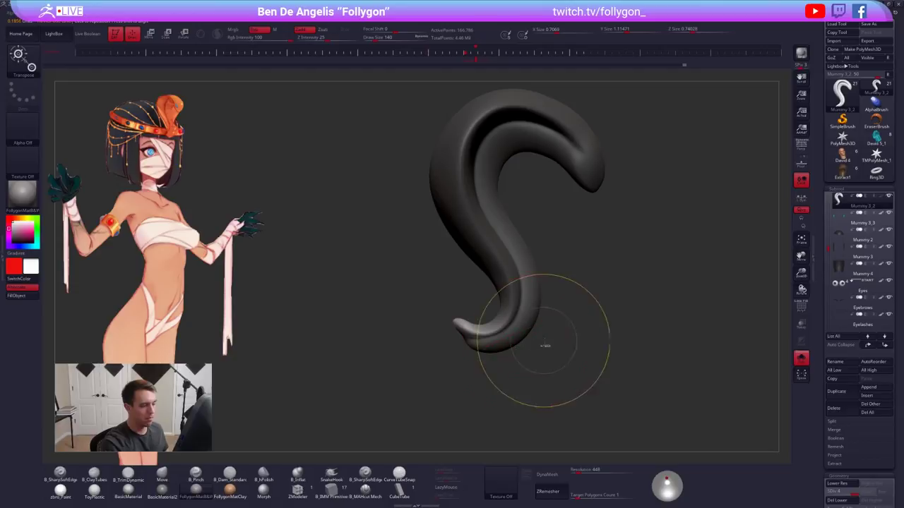
key(w)
mouse_move(544, 345)
ctrl+mouse_down()
mouse_move(566, 334)
mouse_move(569, 317)
ctrl+mouse_up()
key(q)
Set the Move brush to draw size 61, bring back the full model, and hide the loose twisted knot piece, Mummy 3_5
key(b)
key(m)
key(v)
key(s)
mouse_move(569, 319)
right_down()
mouse_move(565, 311)
mouse_move(518, 319)
right_up()
key(alt+s)
key(w)
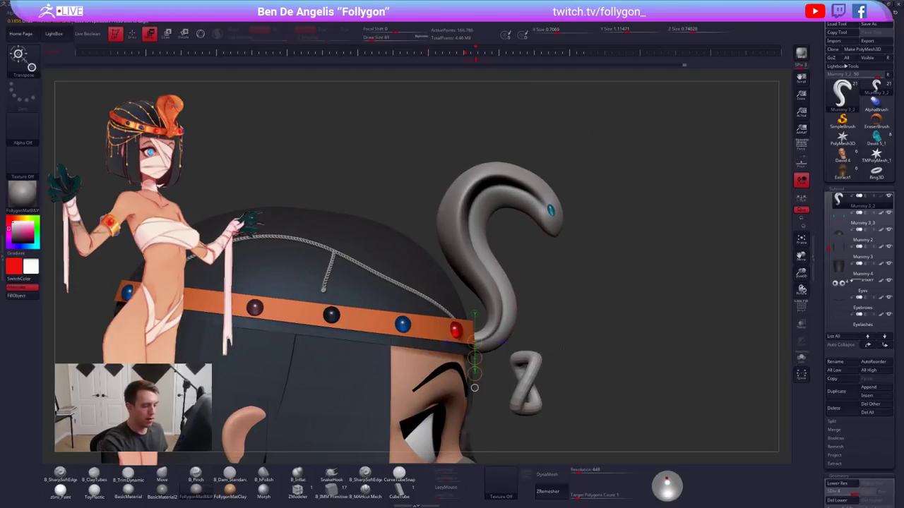
key(q)
click(828, 201)
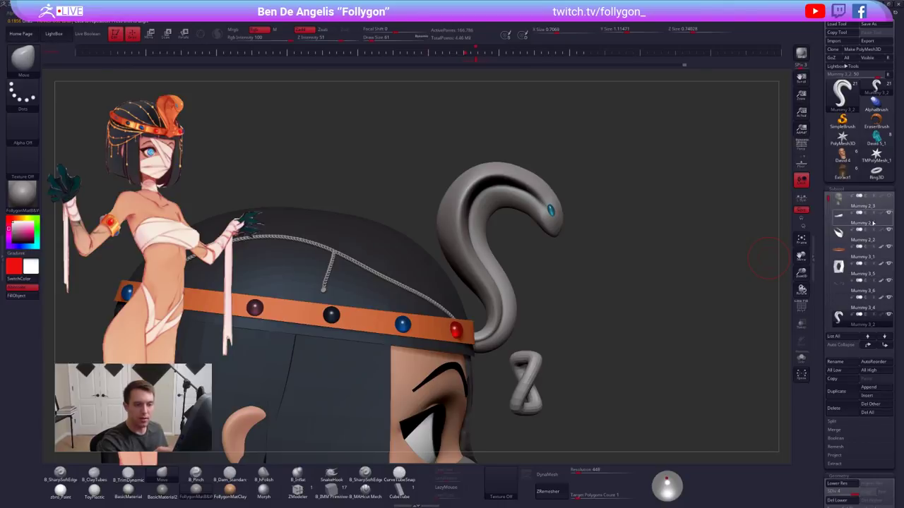
click(888, 264)
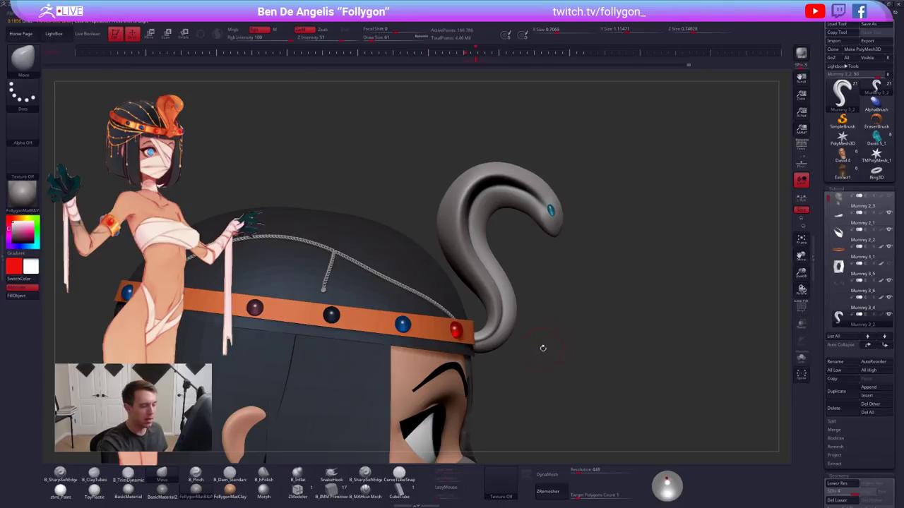
Move the whole cobra back so its lower end sits into the front of the headband
mouse_move(543, 348)
alt+right_down()
mouse_move(569, 334)
mouse_move(573, 351)
alt+right_up()
key(w)
mouse_move(522, 331)
mouse_down()
mouse_move(522, 377)
mouse_move(520, 353)
mouse_move(507, 342)
mouse_up()
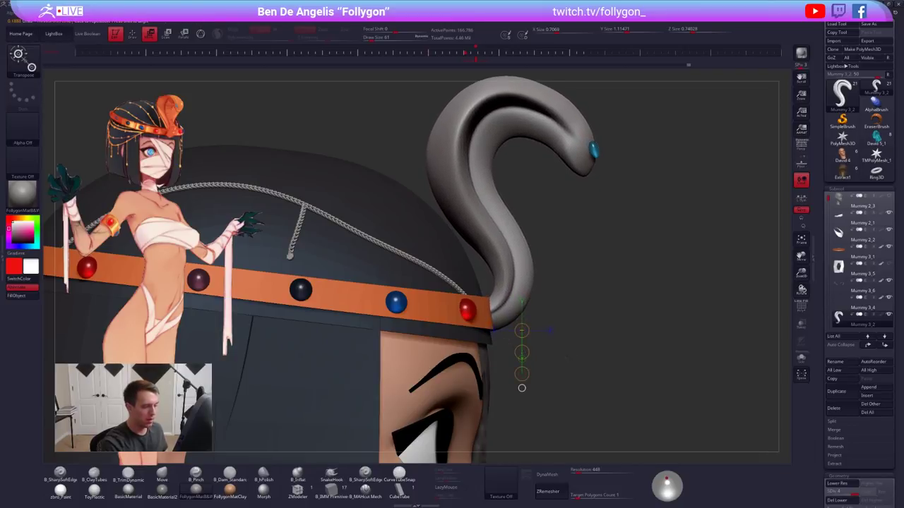
right_drag(566, 358, 462, 353)
key(q)
Nudge the cobra's rounded base upward over the headband with the Move brush at draw size 130, and return the brush to 61
key(space)
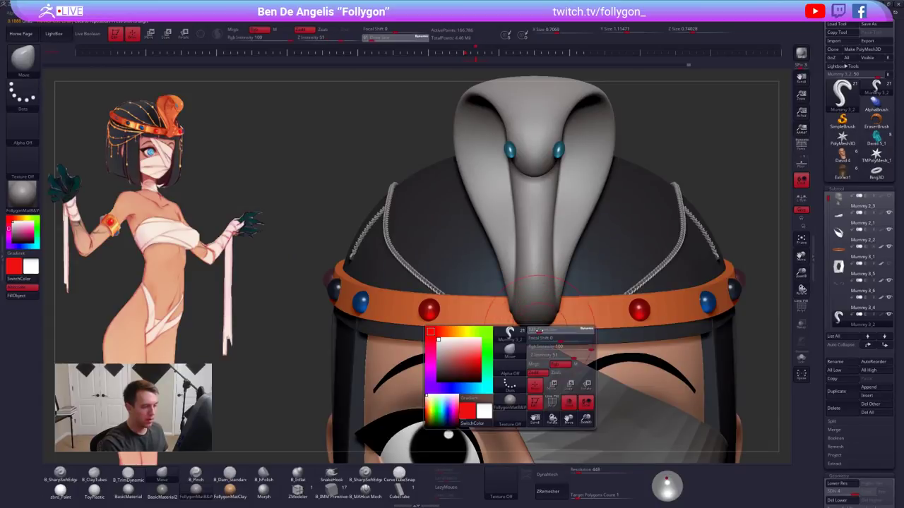
drag(539, 331, 542, 330)
drag(541, 329, 541, 321)
mouse_move(462, 313)
right_down()
mouse_move(541, 305)
mouse_move(577, 314)
right_up()
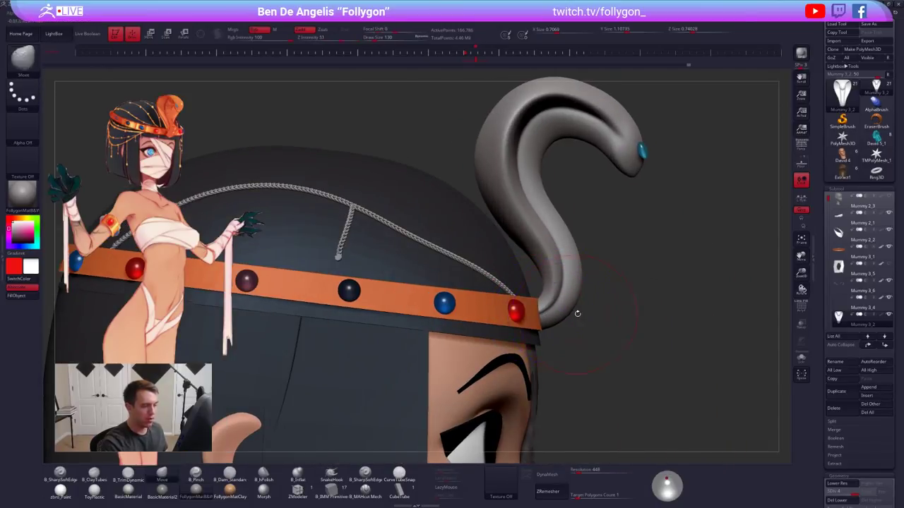
key(space)
drag(578, 312, 574, 311)
alt+right_drag(534, 311, 531, 325)
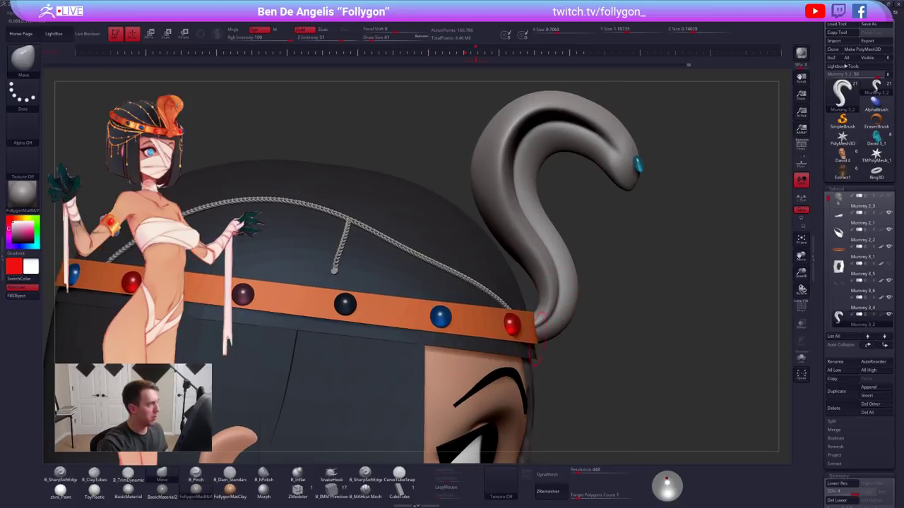
right_drag(537, 361, 470, 339)
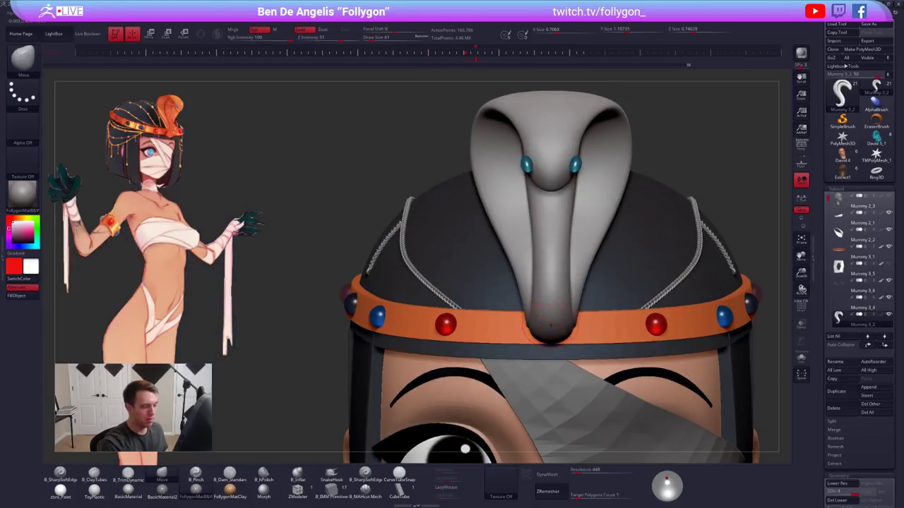
alt+right_drag(525, 329, 514, 347)
Select the cobra's teal eyes and move them back so they sit properly in the head
mouse_move(544, 238)
alt+right_down()
mouse_move(532, 272)
mouse_move(636, 219)
mouse_move(597, 246)
mouse_move(588, 300)
alt+right_up()
alt+click(585, 257)
key(w)
mouse_move(586, 268)
shift+mouse_down()
mouse_move(587, 306)
mouse_move(566, 276)
shift+mouse_up()
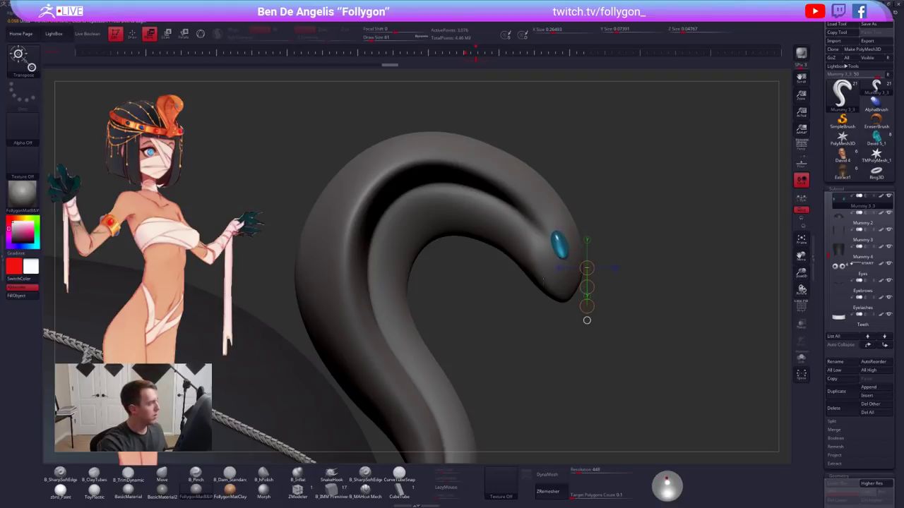
shift+drag(587, 320, 555, 321)
key(q)
Select the cobra body, lower its subdivision level, and reshape and smooth the underside of the neck behind the head
alt+click(599, 273)
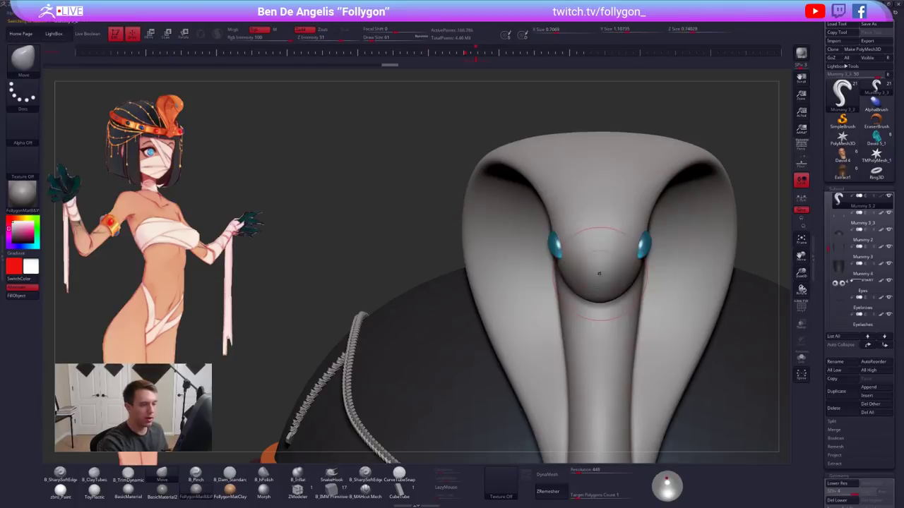
right_drag(599, 273, 622, 269)
drag(622, 269, 610, 365)
key(space)
key(shift+d)
key(shift+d)
key(shift+d)
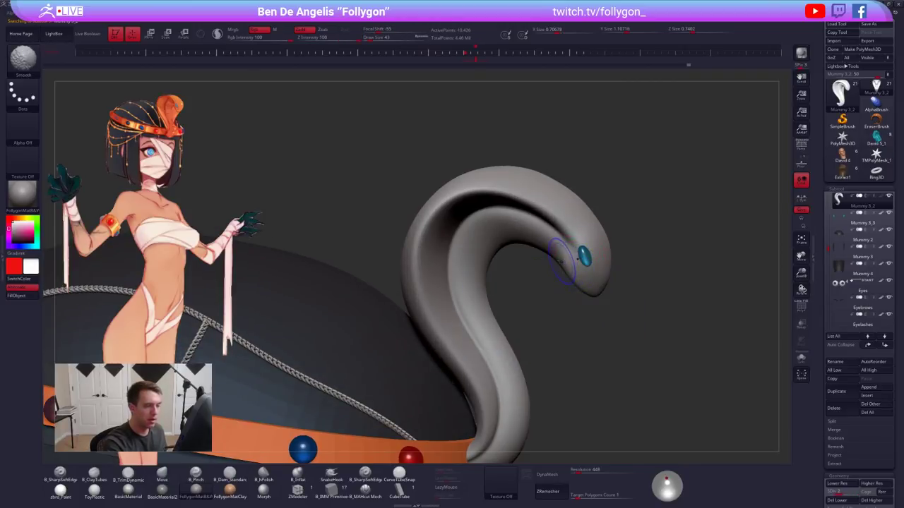
key(space)
drag(550, 260, 560, 258)
right_drag(560, 258, 582, 225)
mouse_move(599, 231)
ctrl+mouse_down()
mouse_move(580, 237)
mouse_move(545, 330)
mouse_move(678, 237)
ctrl+mouse_up()
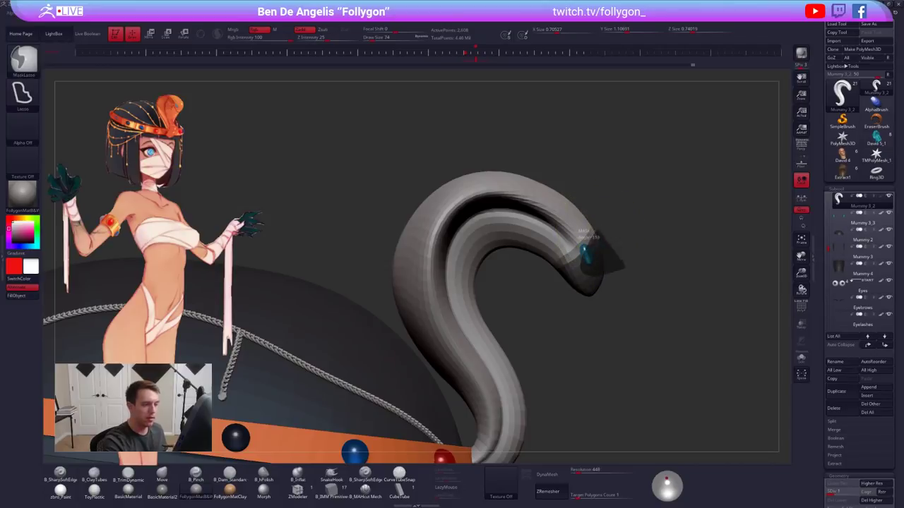
ctrl+click(612, 249)
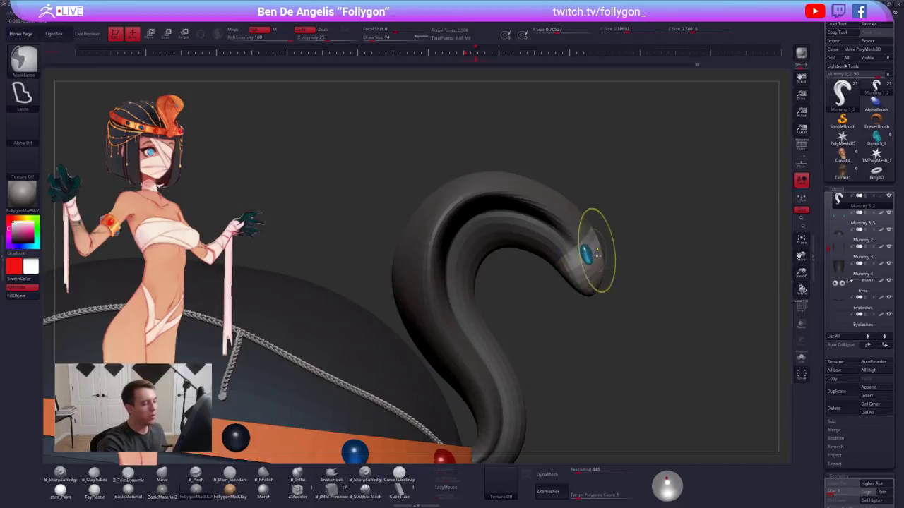
ctrl+click(595, 250)
ctrl+click(594, 249)
ctrl+click(607, 257)
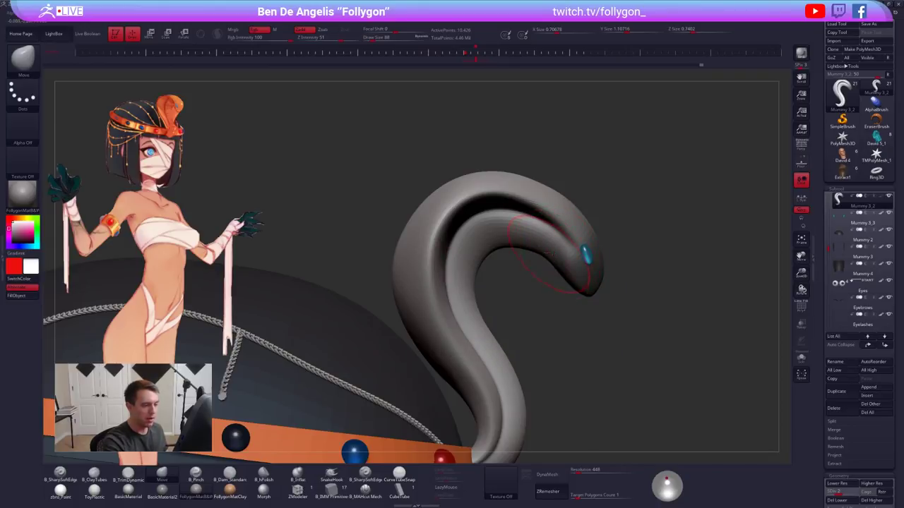
Refine the inner curve of the cobra's neck and the head's profile with a larger Move brush, and save the project
drag(527, 254, 534, 247)
key(space)
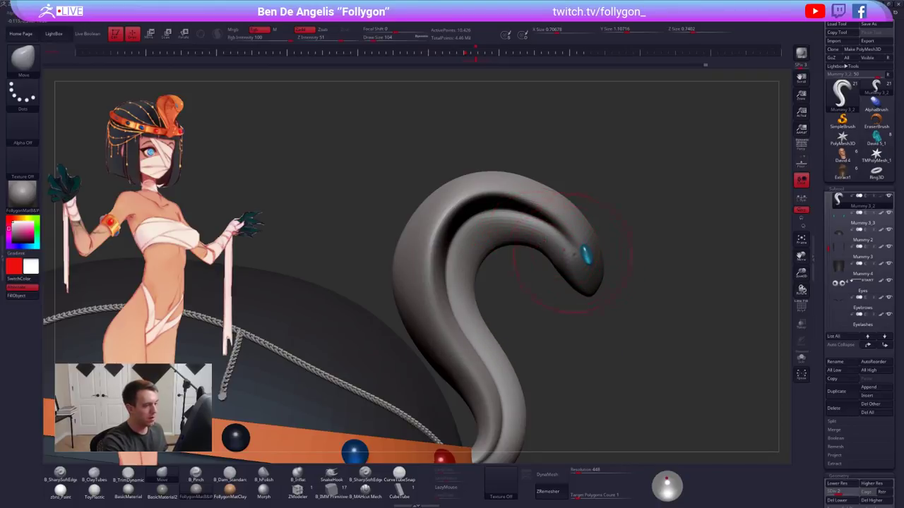
key(f)
mouse_move(593, 283)
mouse_down()
mouse_move(618, 382)
mouse_move(667, 360)
mouse_move(657, 282)
mouse_move(629, 300)
mouse_up()
alt+drag(636, 247, 688, 314)
alt+drag(554, 280, 597, 322)
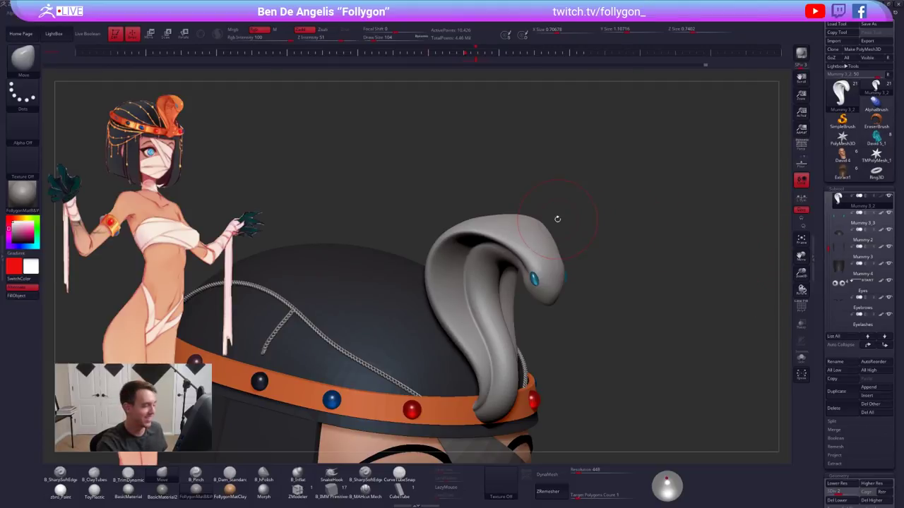
key(ctrl+s)
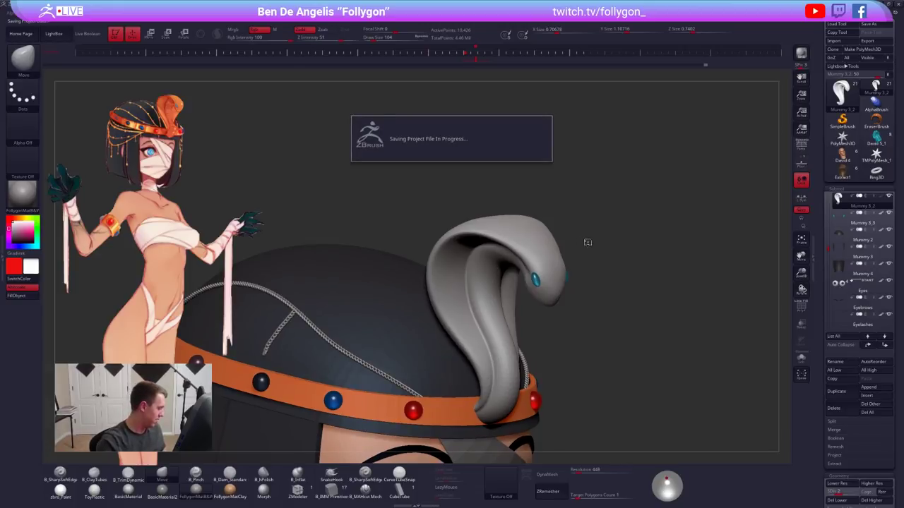
Isolate the cobra at its highest subdivision level and flatten the side of its head with the TrimDynamic brush
alt+drag(600, 240, 585, 244)
key(3)
key(space)
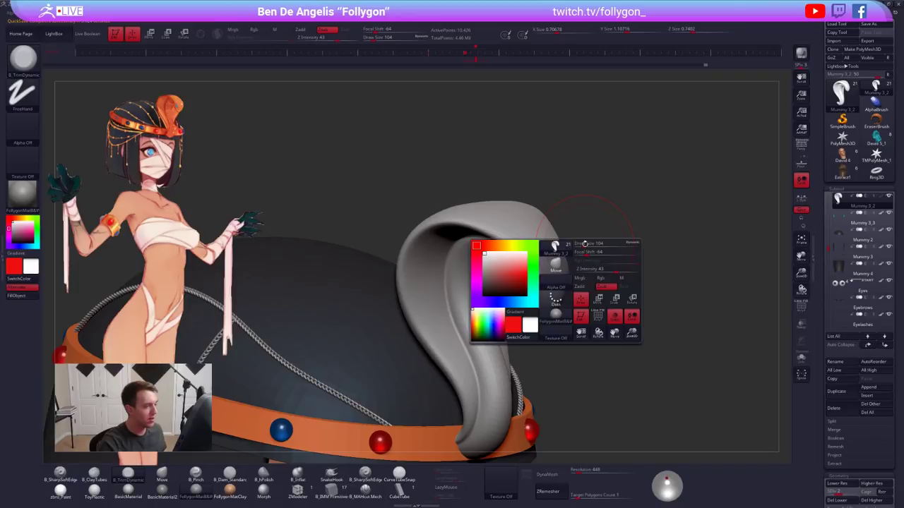
key(space)
key(space)
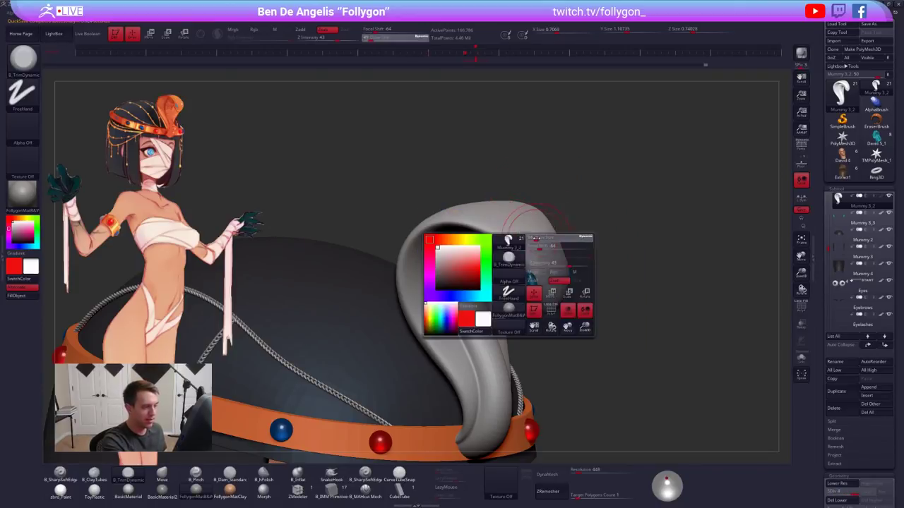
key(shift+s)
right_drag(536, 239, 525, 237)
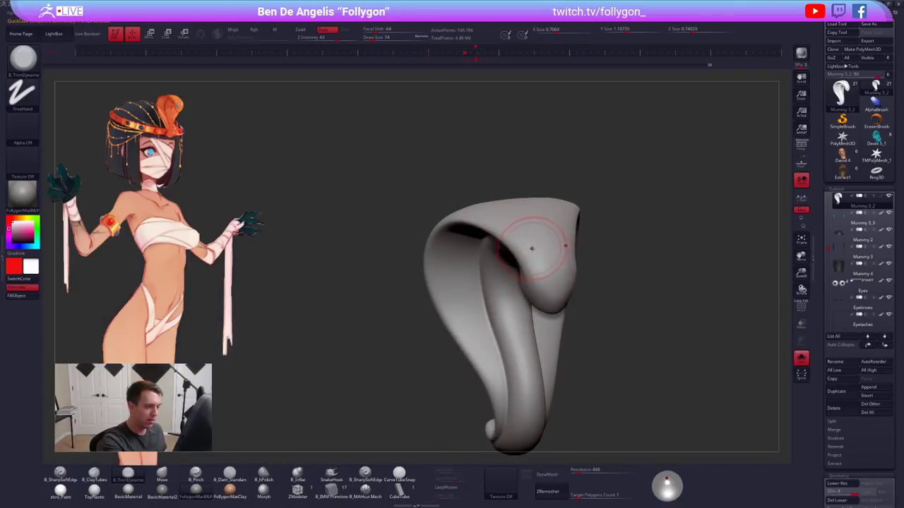
drag(532, 249, 516, 232)
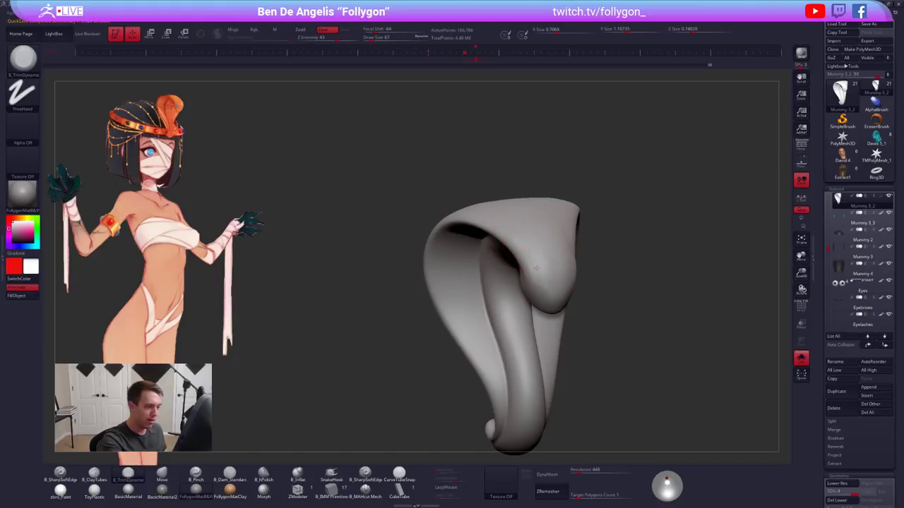
Smooth the trimmed planes on the cobra's head with the brush at draw size 40 and bring back the full model
mouse_move(517, 238)
right_down()
mouse_move(550, 291)
mouse_move(545, 277)
right_up()
key(space)
shift+drag(544, 275, 538, 269)
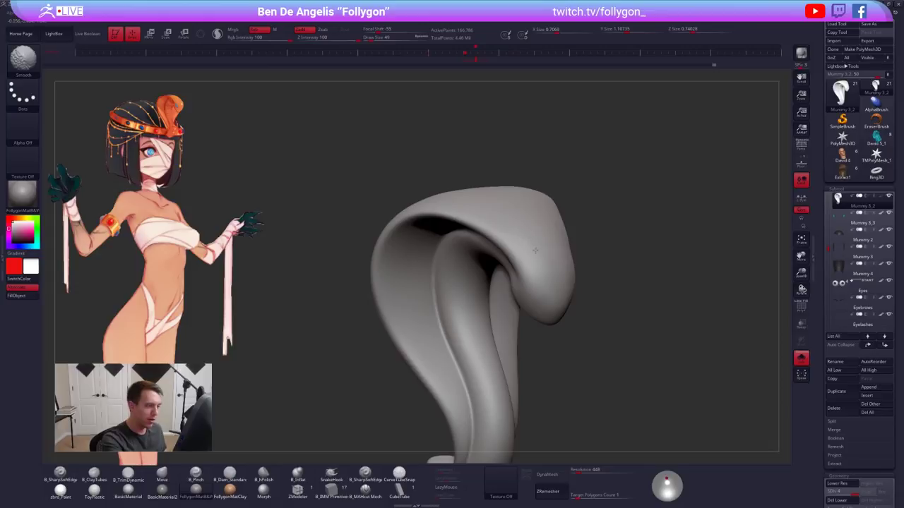
key(shift)
right_drag(550, 272, 553, 293)
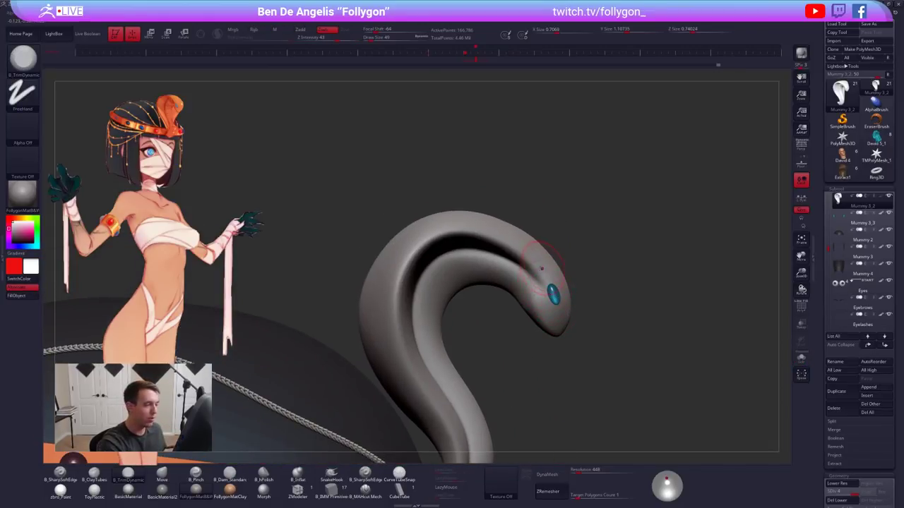
Adjust the curved rim of the cobra's hood and the transition behind the eye with the Move brush
key(space)
drag(432, 255, 438, 255)
key(b)
key(m)
key(v)
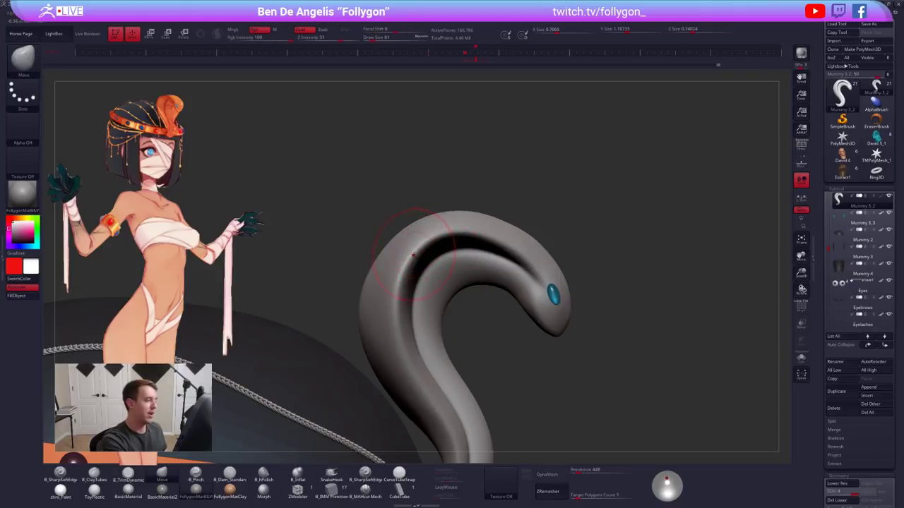
key(space)
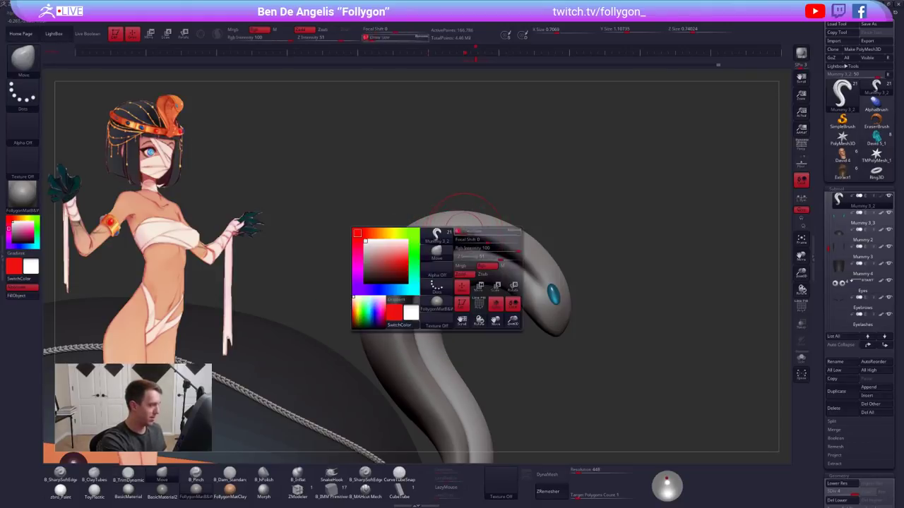
key(space)
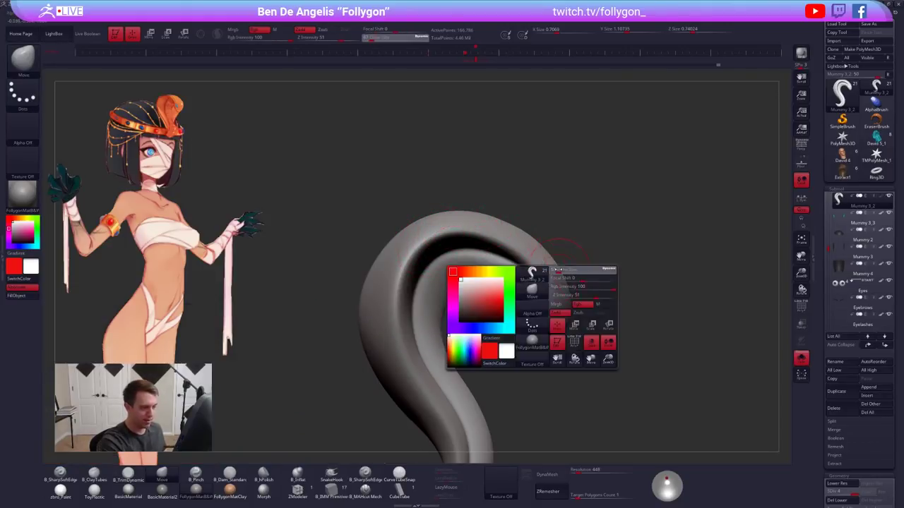
key(space)
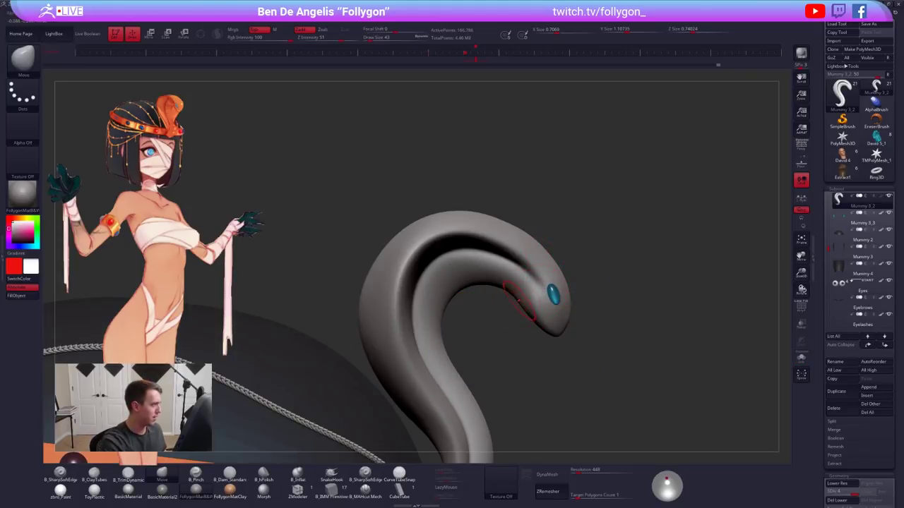
Isolate the cobra, check its polygroups, and mask everything except the belly strip
key(alt+s)
right_drag(635, 311, 534, 332)
alt+right_drag(538, 405, 526, 303)
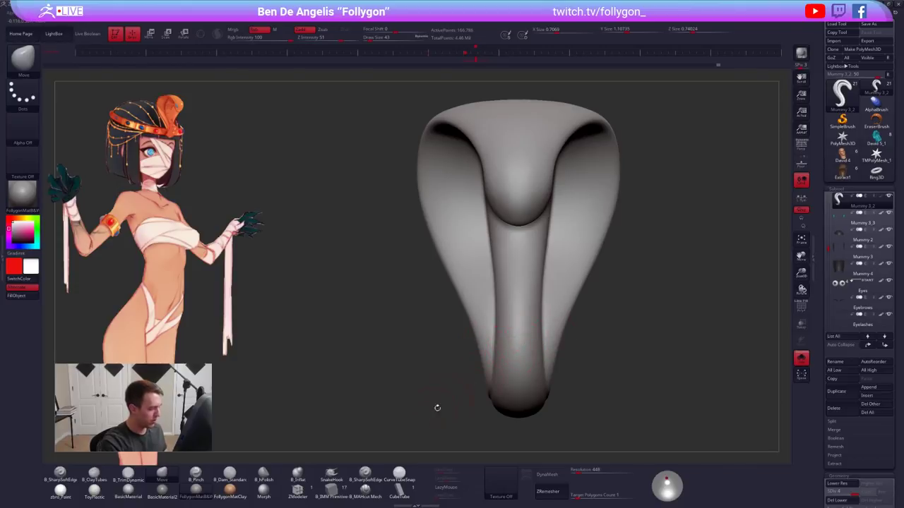
key(shift+f)
drag(397, 437, 448, 433)
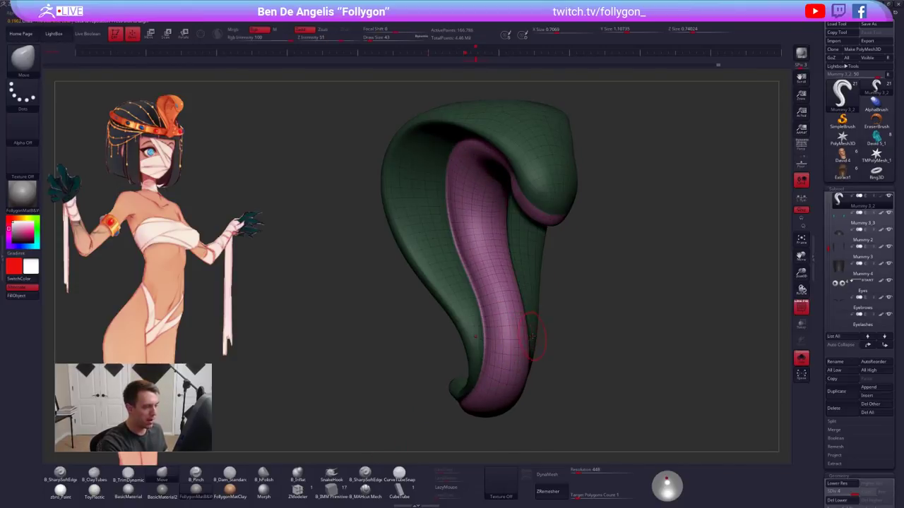
key(shift+f)
ctrl+click(528, 352)
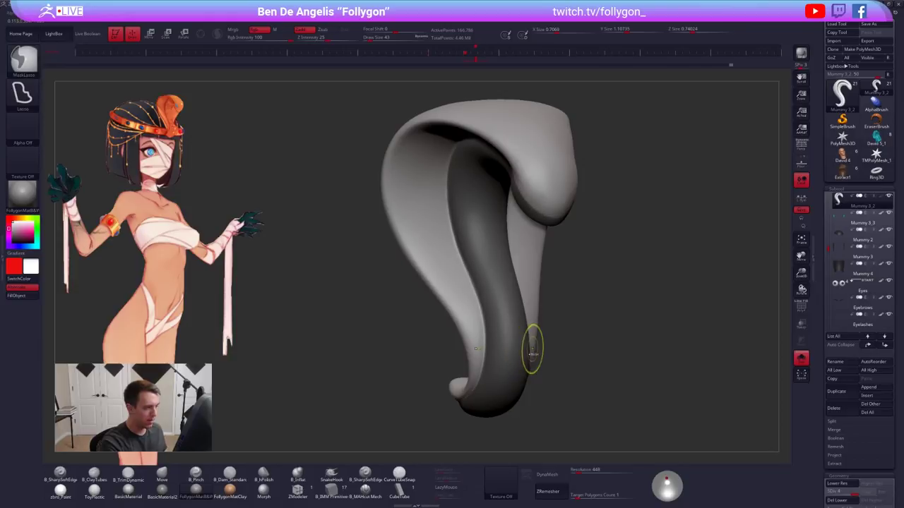
ctrl+click(563, 346)
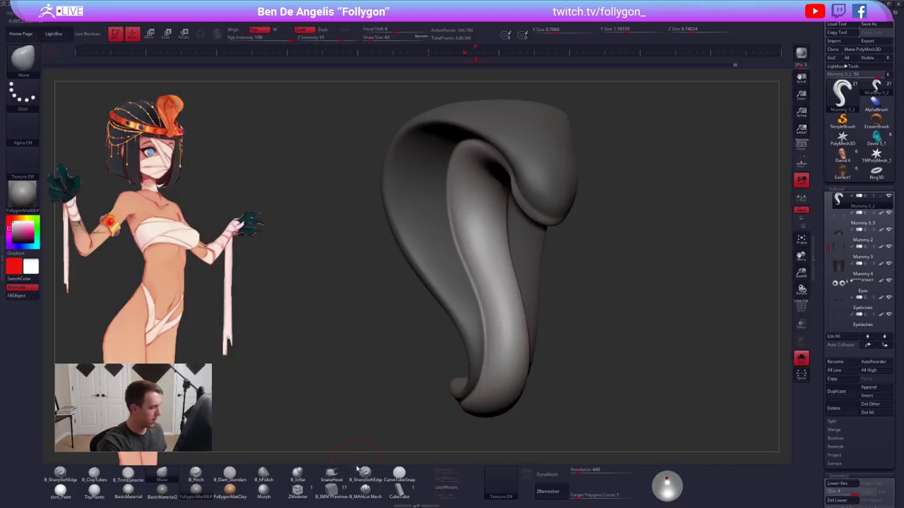
Try to carve a groove across the cobra's lower belly with the B_MAHcut Mech brush at draw size 25
click(367, 492)
key(space)
drag(548, 344, 534, 344)
mouse_move(586, 399)
right_down()
mouse_move(530, 408)
mouse_move(520, 323)
mouse_move(487, 296)
mouse_move(477, 313)
mouse_move(491, 329)
right_up()
drag(538, 350, 502, 338)
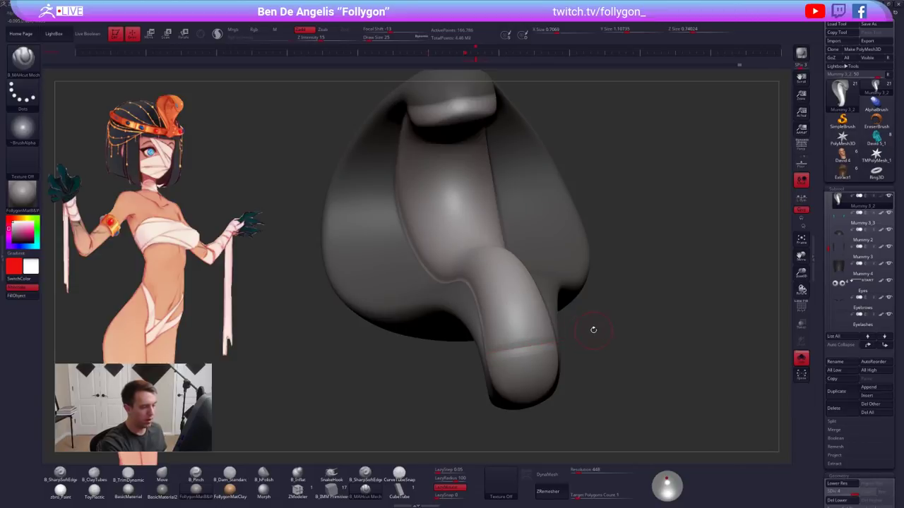
mouse_move(593, 330)
mouse_down()
mouse_move(609, 326)
mouse_move(611, 337)
mouse_up()
key(ctrl+z)
key(ctrl+z)
Add a subdivision level to the cobra and mask its belly polygroup
key(ctrl+d)
key(w)
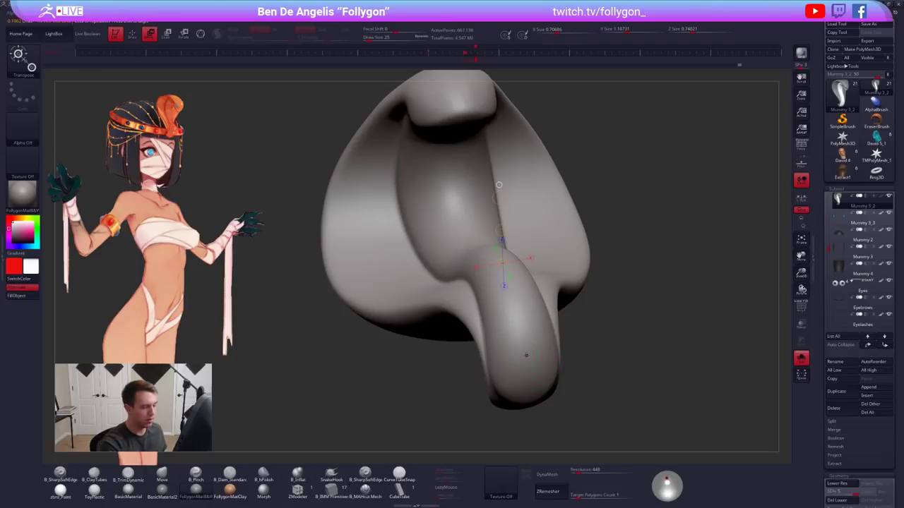
ctrl+click(528, 356)
key(q)
ctrl+click(574, 345)
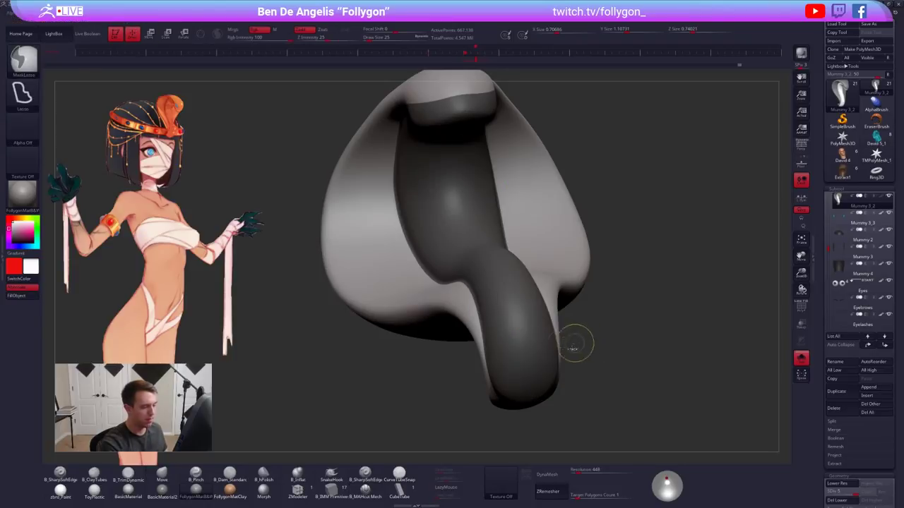
Blur the belly mask at a lower subdivision level, return to the highest level and invert the mask to leave only the belly editable
key(shift)
key(shift+d)
ctrl+click(540, 364)
ctrl+click(539, 363)
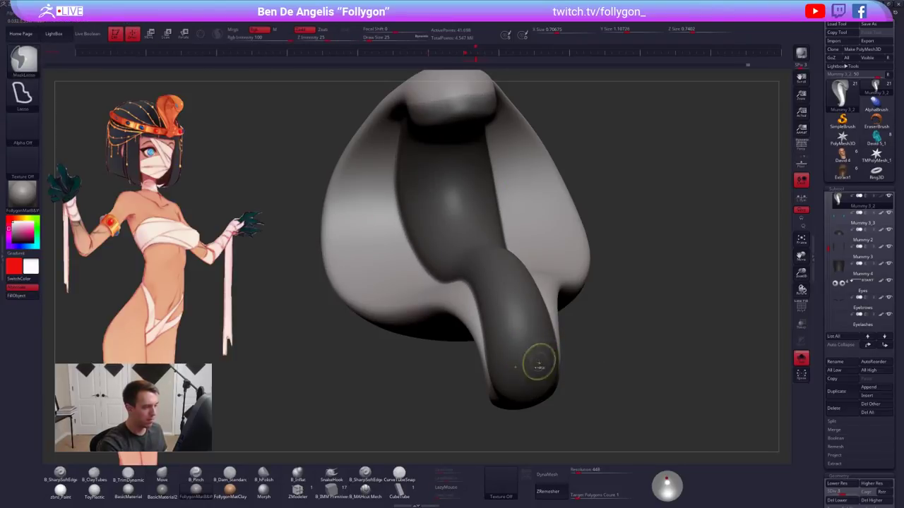
ctrl+click(540, 363)
ctrl+click(539, 362)
ctrl+click(540, 362)
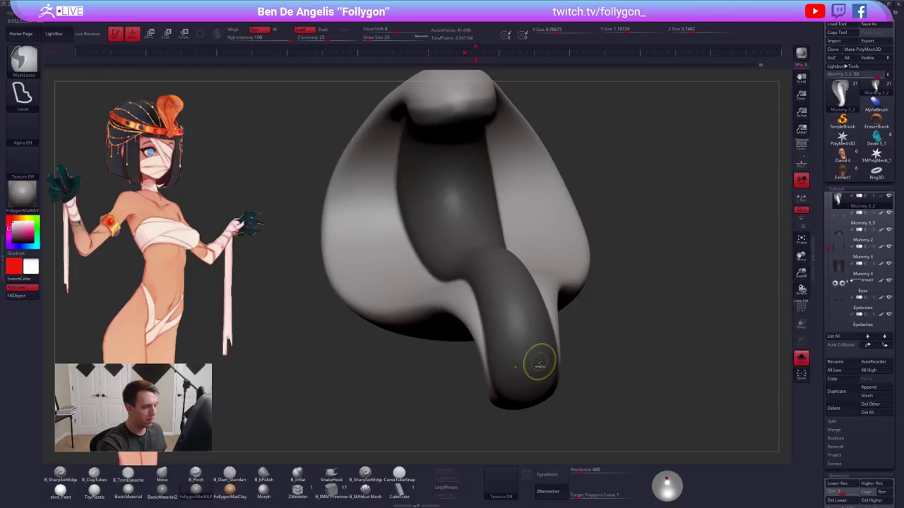
key(d)
mouse_move(601, 347)
shift+mouse_down()
mouse_move(503, 357)
mouse_move(495, 350)
shift+mouse_up()
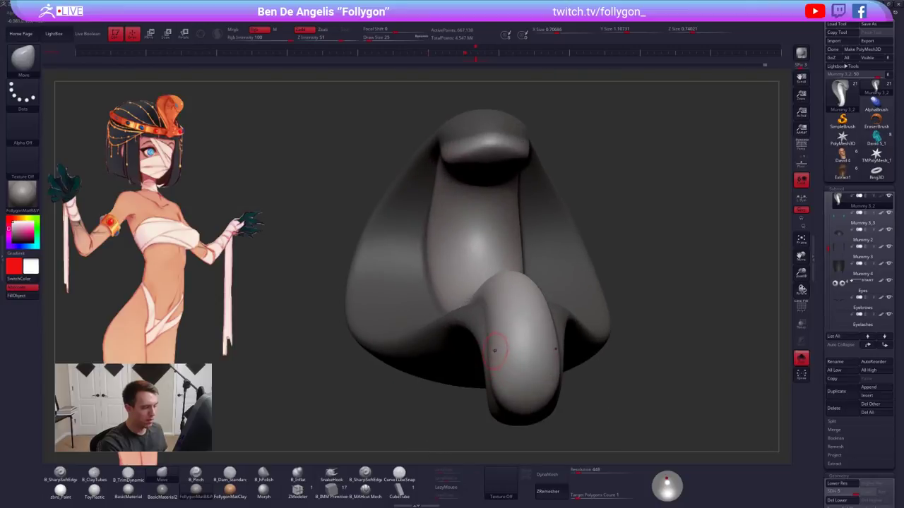
Carve evenly spaced crosswise grooves up the cobra's lower belly with the B_MAHcut Mech brush
click(365, 489)
mouse_move(451, 381)
mouse_down()
mouse_move(523, 342)
mouse_move(559, 339)
mouse_move(544, 319)
mouse_move(485, 305)
mouse_up()
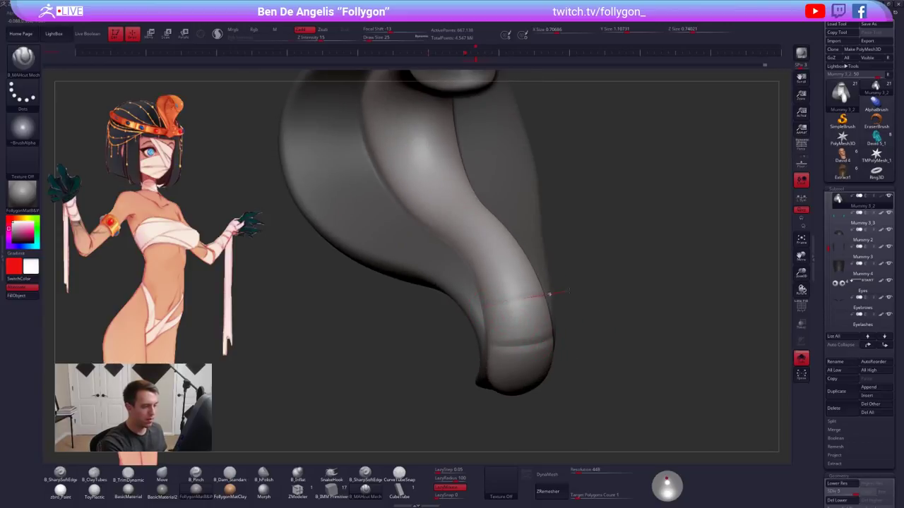
drag(600, 285, 475, 309)
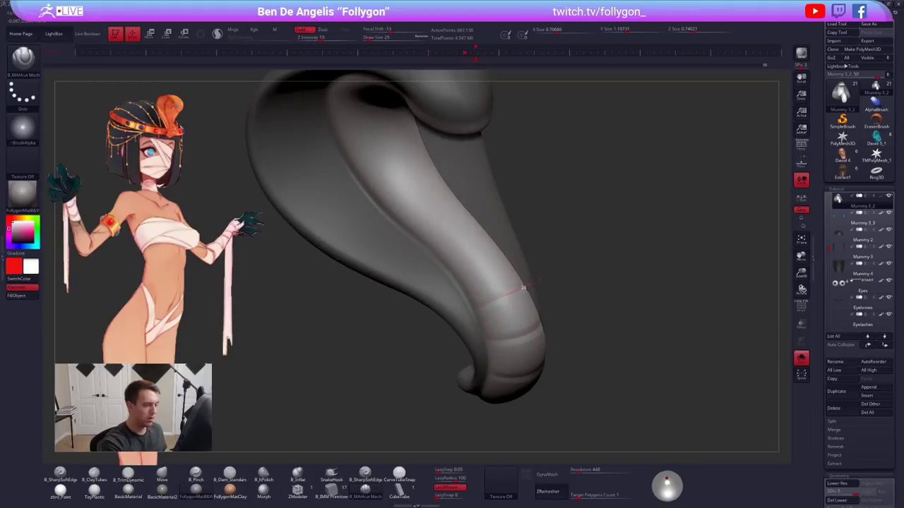
mouse_move(583, 261)
mouse_down()
mouse_move(508, 323)
mouse_move(498, 306)
mouse_up()
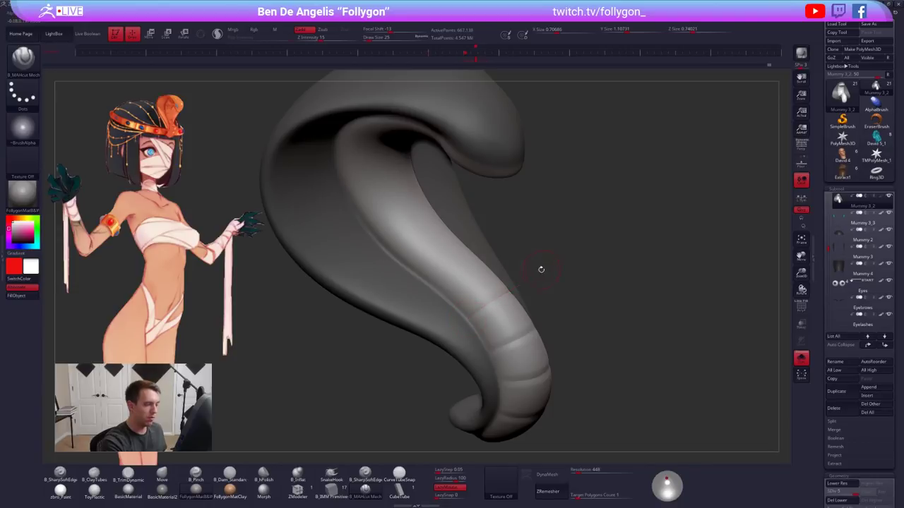
Continue the crosswise belly grooves up the middle of the cobra's neck towards the head
mouse_move(537, 304)
mouse_down()
mouse_move(515, 332)
mouse_move(513, 317)
mouse_move(485, 299)
mouse_move(480, 320)
mouse_move(531, 295)
mouse_up()
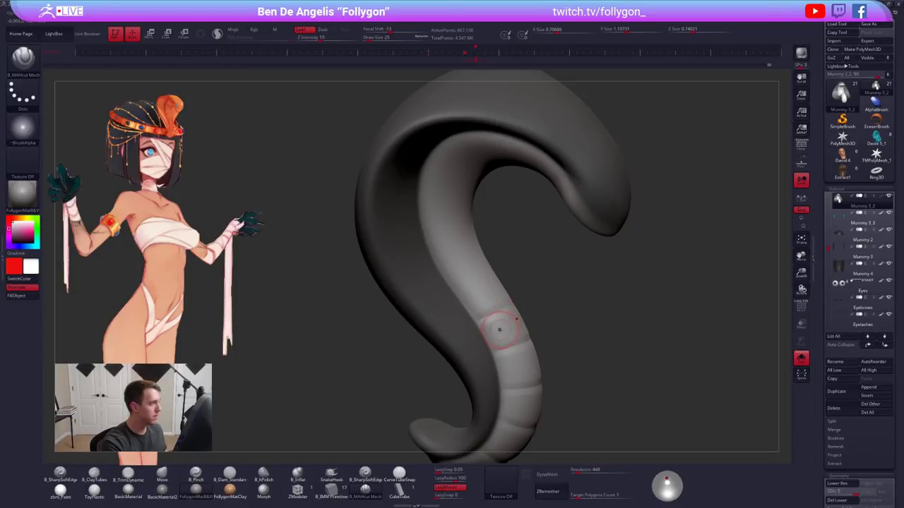
drag(499, 329, 482, 322)
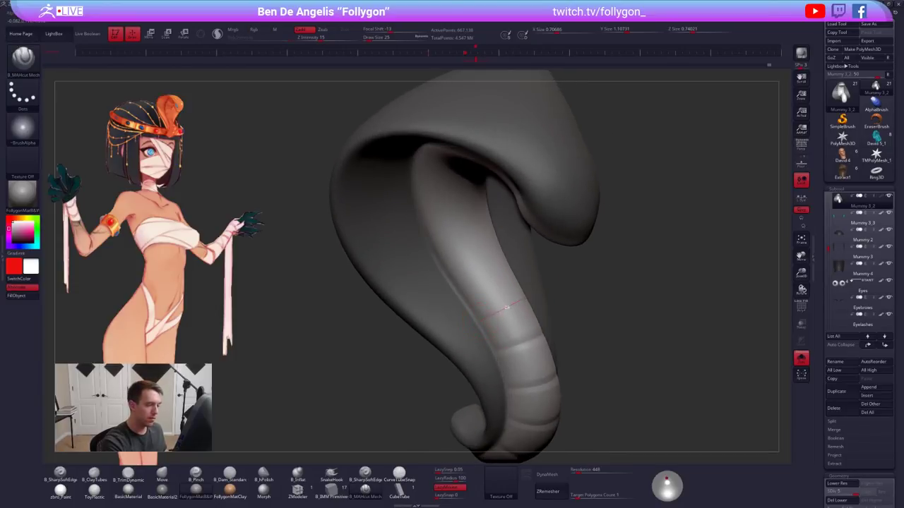
mouse_move(547, 340)
alt+right_down()
mouse_move(560, 387)
mouse_move(571, 388)
alt+right_up()
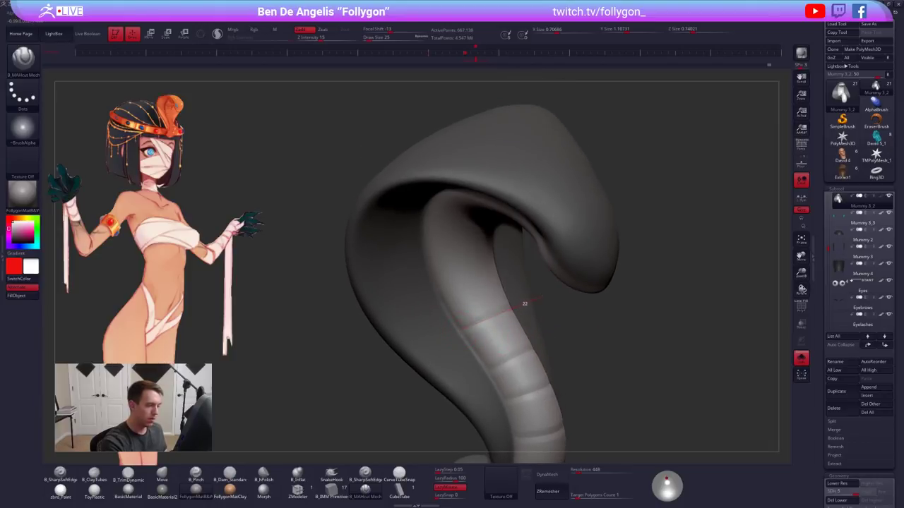
mouse_move(495, 303)
mouse_down()
mouse_move(461, 333)
mouse_move(449, 324)
mouse_up()
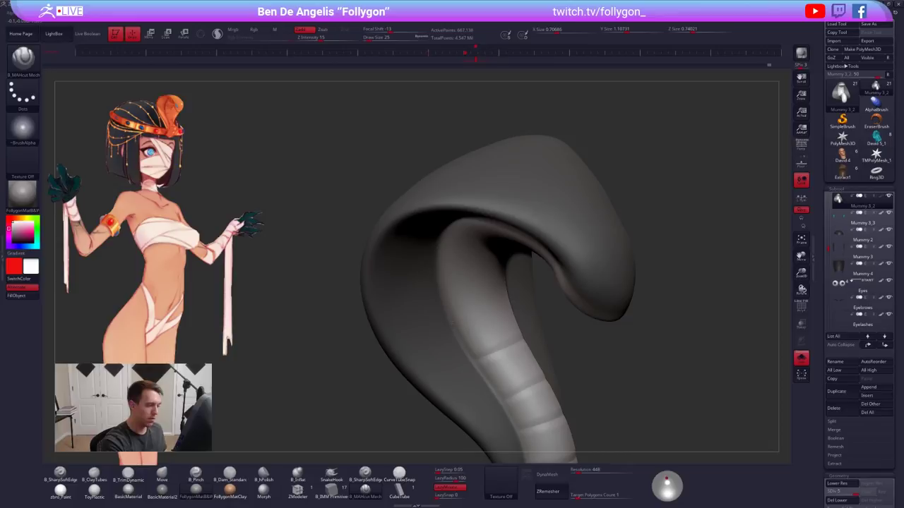
drag(555, 291, 453, 325)
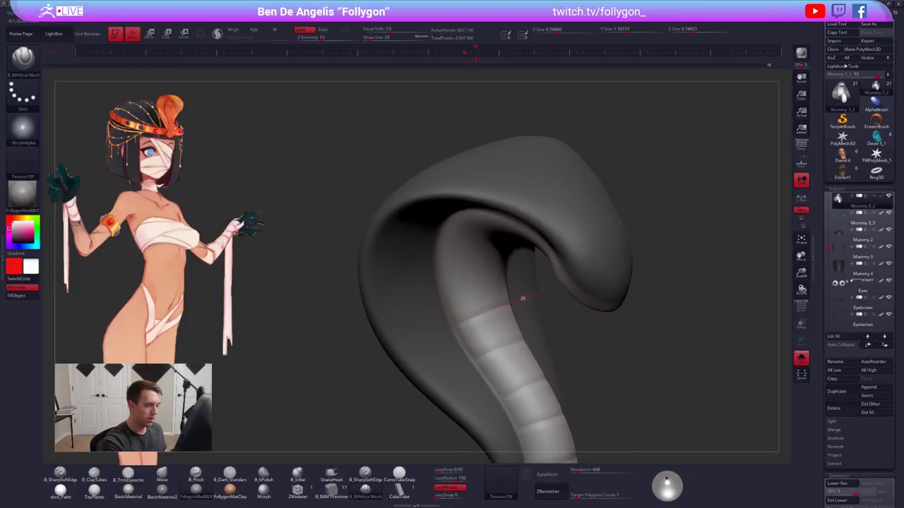
Hide the cobra's lower body, leaving only the head, upper hood and upper neck visible
mouse_move(545, 344)
alt+mouse_down()
mouse_move(563, 364)
mouse_move(555, 330)
alt+mouse_up()
mouse_move(595, 365)
alt+mouse_down()
mouse_move(566, 319)
mouse_move(544, 330)
mouse_move(511, 317)
mouse_move(536, 329)
mouse_move(489, 302)
mouse_move(562, 424)
alt+mouse_up()
key(ctrl+shift)
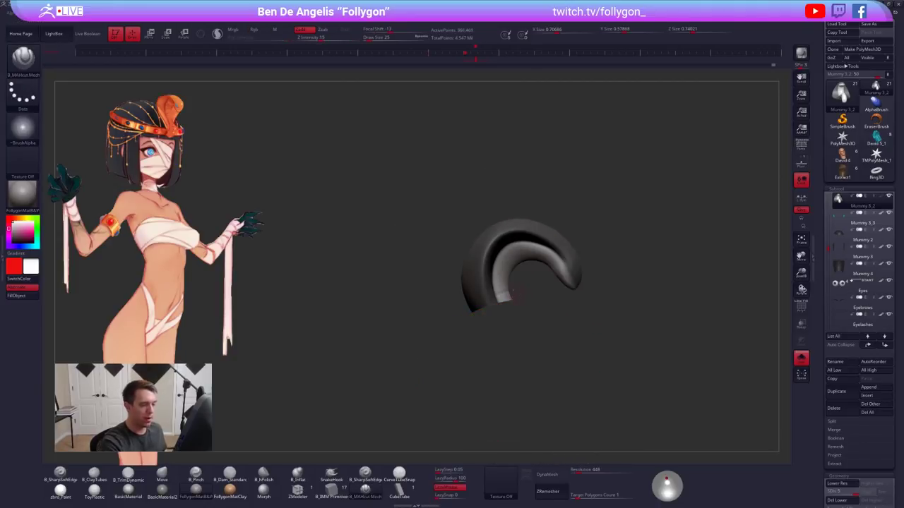
mouse_move(616, 395)
mouse_down()
mouse_move(582, 339)
mouse_move(531, 329)
mouse_move(568, 337)
mouse_move(604, 331)
mouse_move(595, 377)
mouse_move(636, 356)
mouse_move(622, 385)
mouse_up()
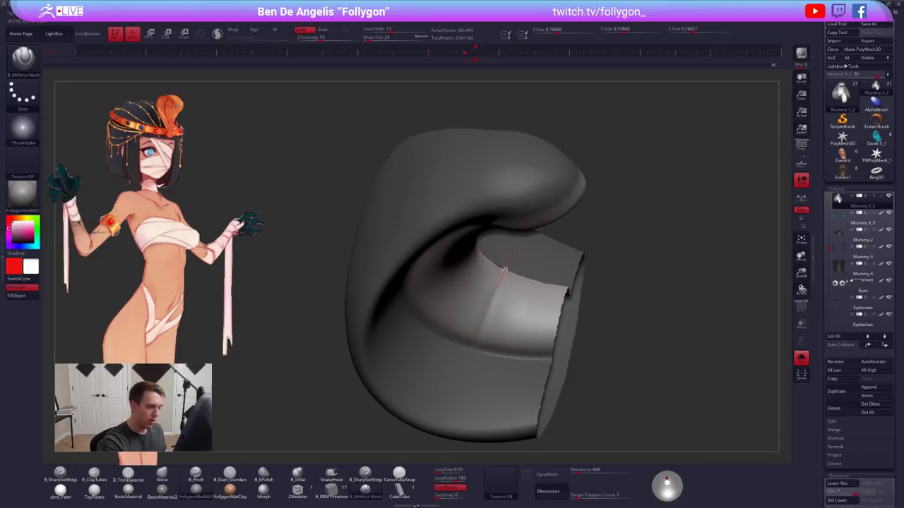
Carve the remaining crosswise belly grooves along the inner bend of the neck up to the underside of the head
drag(519, 238, 523, 233)
drag(622, 275, 583, 277)
key(ctrl+z)
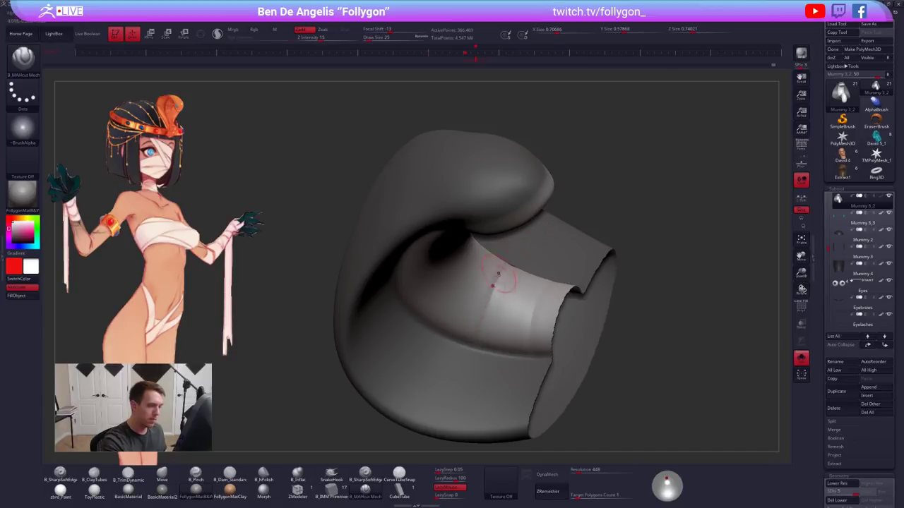
drag(497, 274, 469, 329)
right_drag(446, 339, 440, 339)
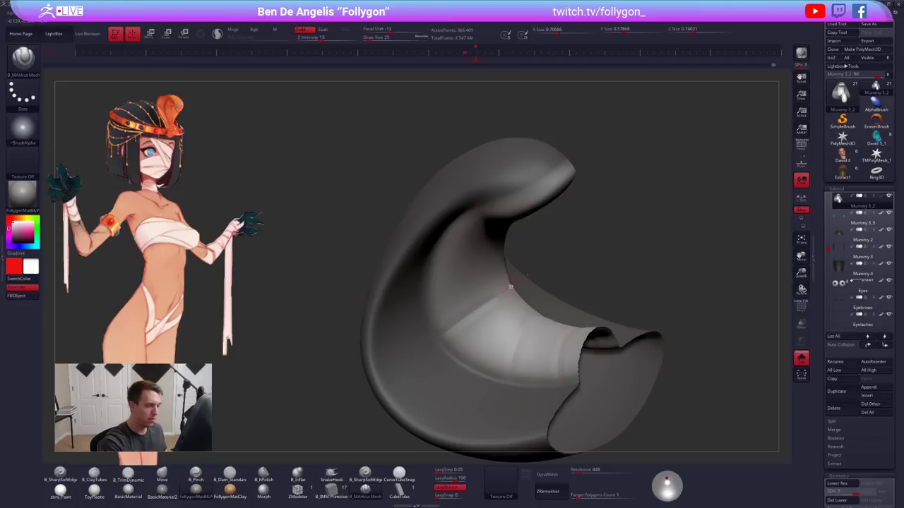
mouse_move(500, 315)
right_down()
mouse_move(470, 333)
mouse_move(491, 337)
mouse_move(484, 344)
right_up()
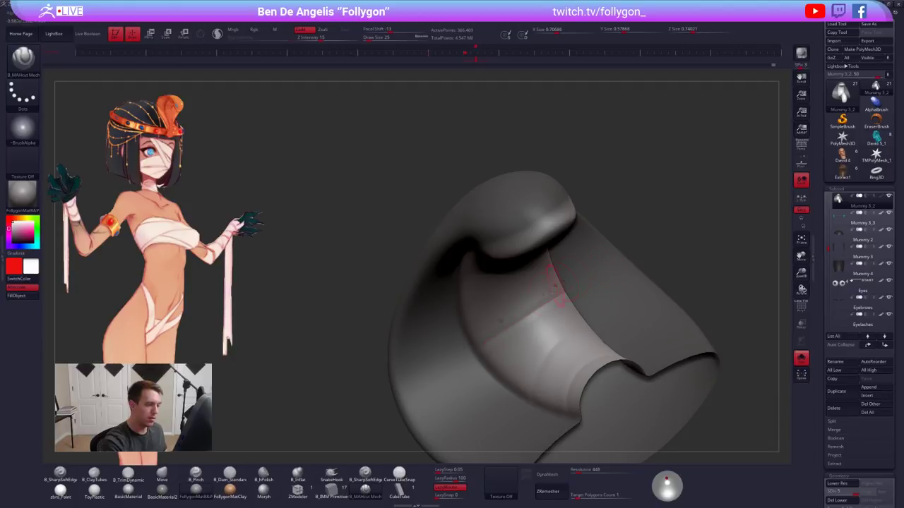
right_drag(556, 286, 480, 326)
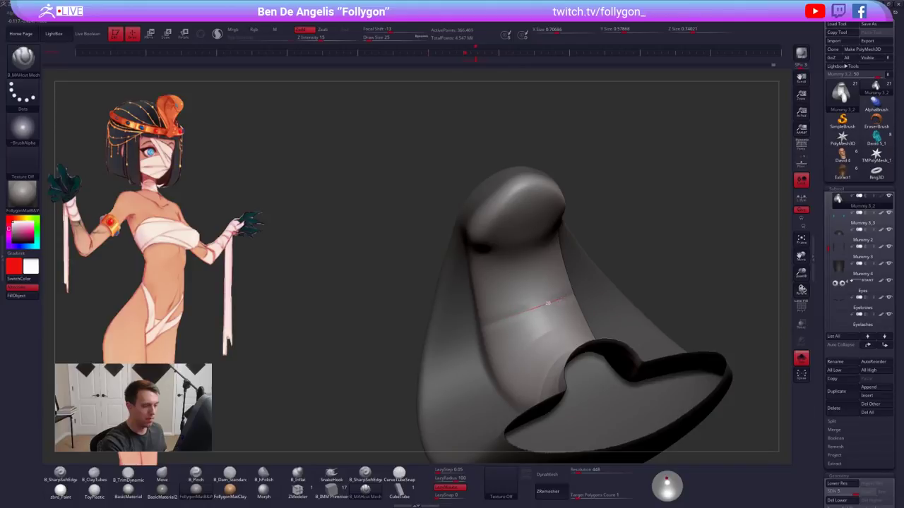
right_drag(533, 307, 475, 337)
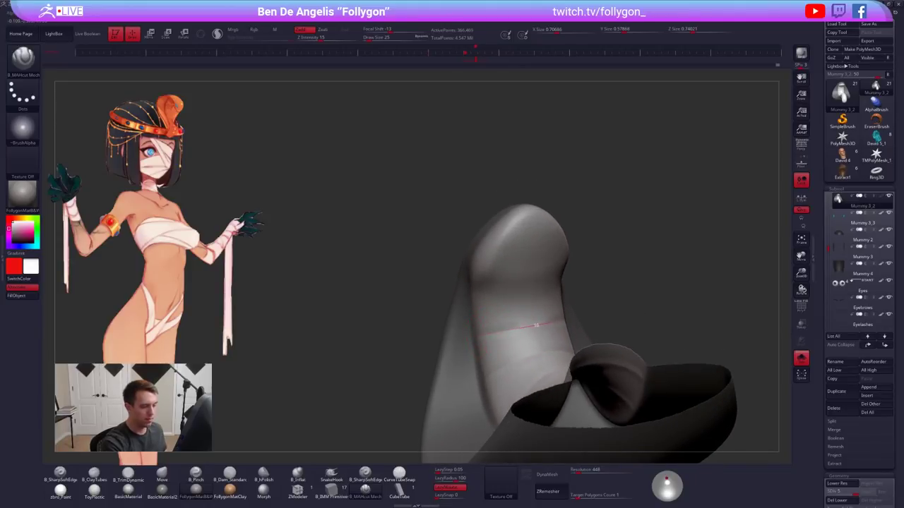
Unhide the rest of the cobra, clear its mask and bring back the full character model
mouse_move(544, 388)
shift+right_down()
mouse_move(615, 397)
mouse_move(605, 333)
mouse_move(561, 321)
mouse_move(615, 409)
shift+right_up()
ctrl+shift+click(605, 334)
ctrl+drag(610, 399, 621, 414)
mouse_move(621, 414)
right_down()
mouse_move(587, 419)
mouse_move(627, 428)
mouse_move(612, 433)
mouse_move(624, 398)
mouse_move(647, 409)
right_up()
key(shift+s)
ctrl+right_drag(647, 409, 648, 438)
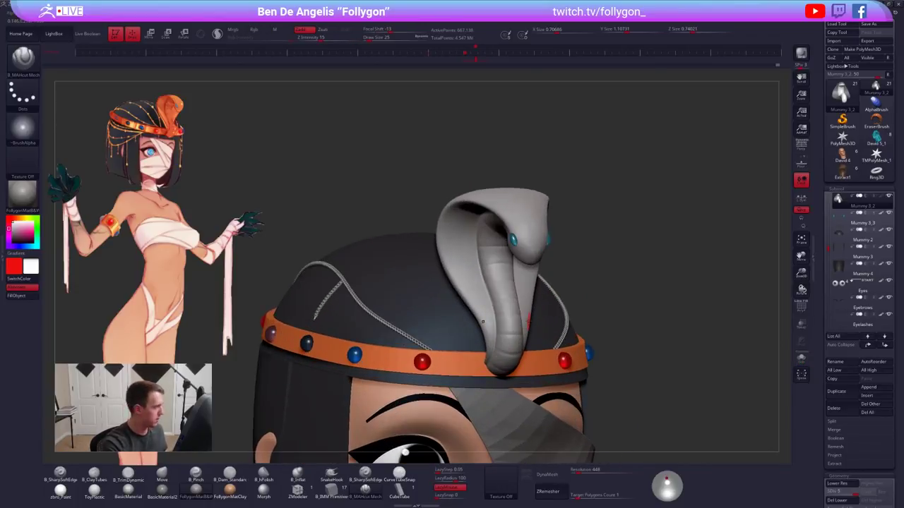
Lower the cobra's subdivision level and adjust its lower neck curve in profile with the Move brush at draw size 170
key(space)
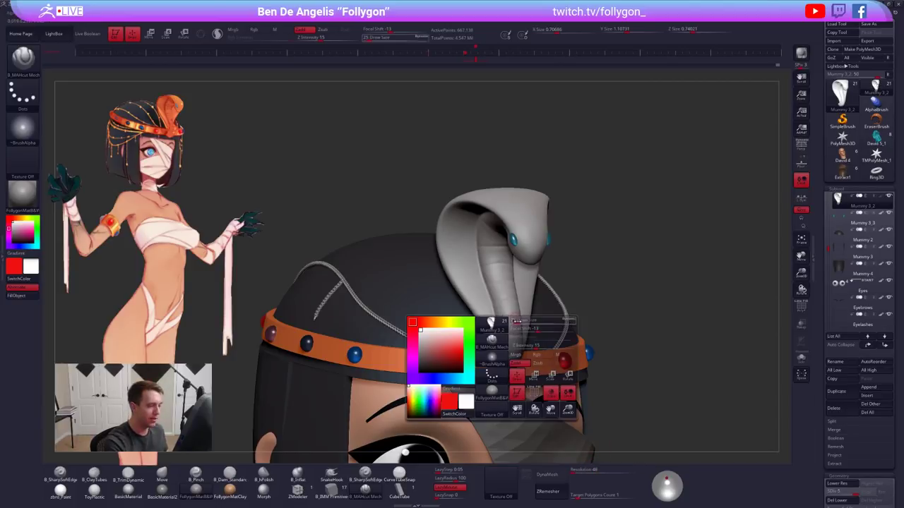
key(shift)
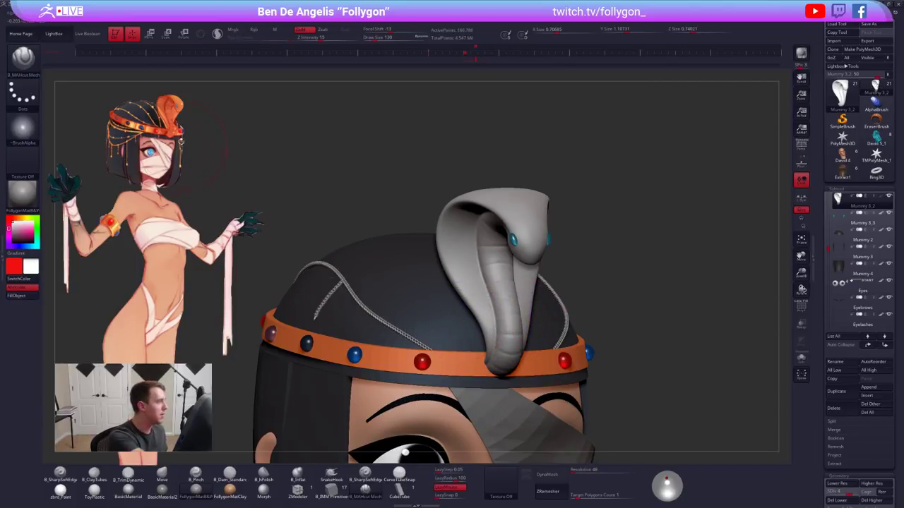
key(shift+d)
key(shift+d)
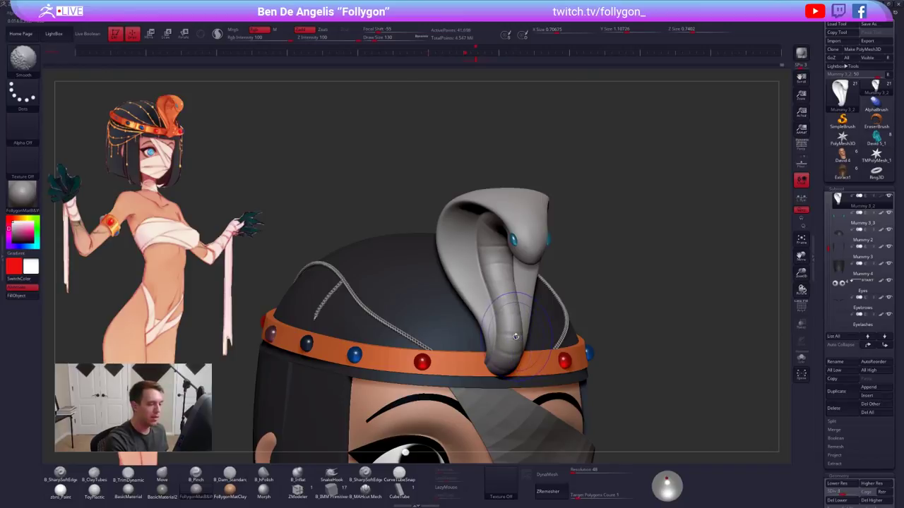
right_drag(511, 335, 524, 339)
key(b)
key(m)
key(v)
key(s)
drag(523, 338, 526, 337)
drag(524, 336, 521, 335)
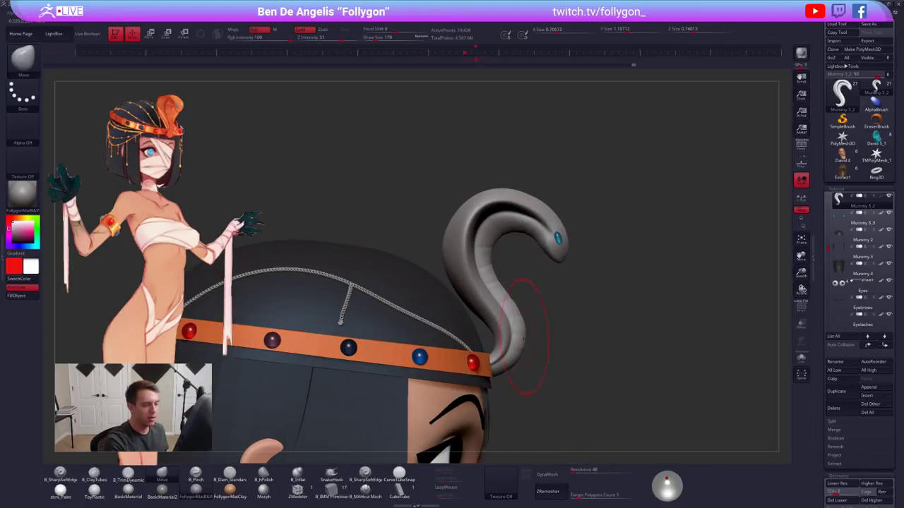
Smooth the bend of the cobra's lower neck with the brush at draw size 130
key(bracketleft)
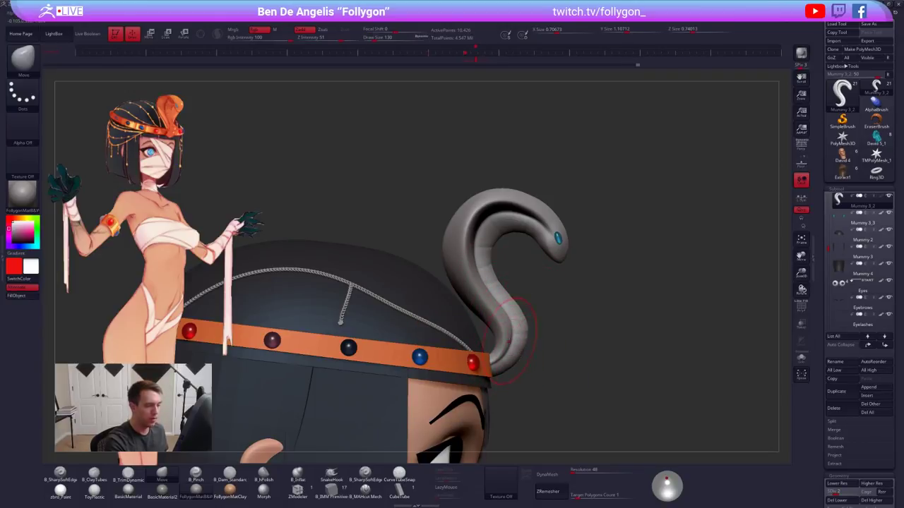
shift+drag(509, 341, 494, 334)
mouse_move(548, 340)
right_down()
mouse_move(508, 351)
mouse_move(512, 324)
mouse_move(498, 326)
right_up()
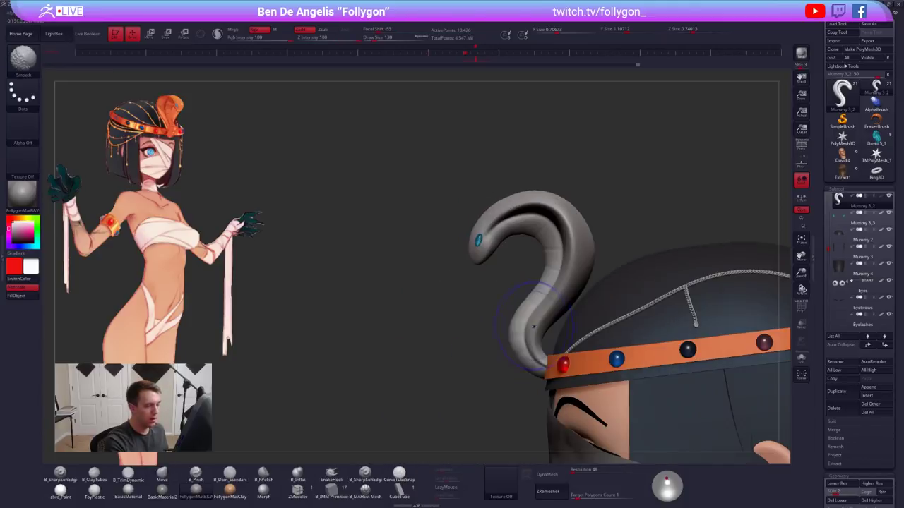
Set the draw size to 113, drop the cobra to its lowest subdivision level and mask the belly by polygroup
key(space)
drag(552, 318, 548, 318)
key(shift+d)
key(w)
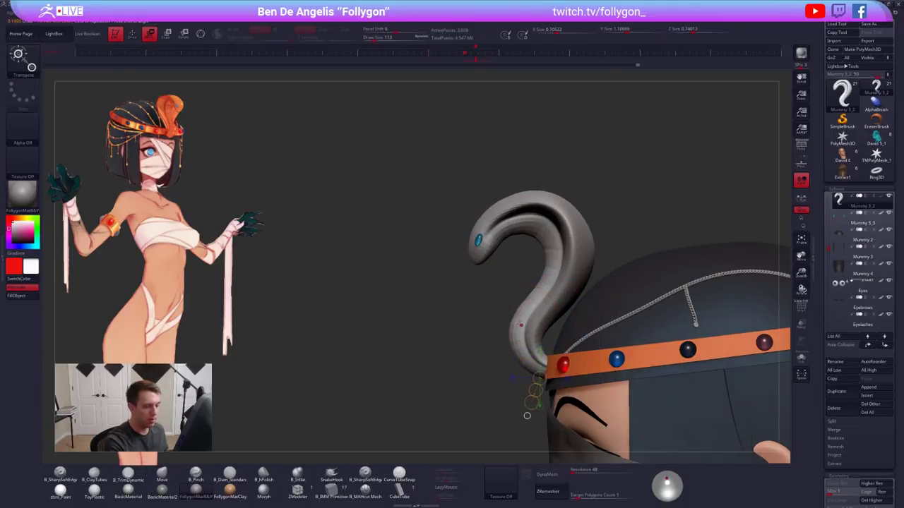
ctrl+click(521, 326)
key(q)
ctrl+click(518, 348)
ctrl+click(510, 363)
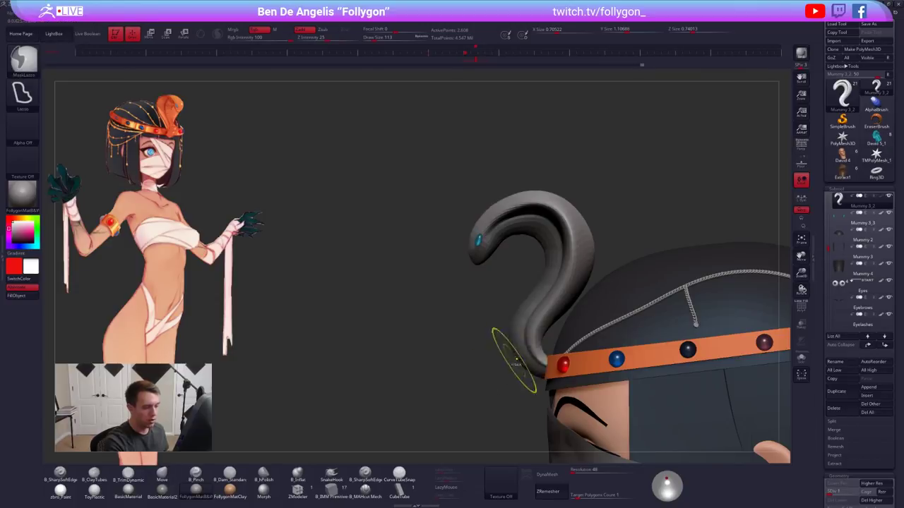
ctrl+click(510, 371)
Reshape the cobra's lower neck bend with the Move brush at draw size 160
key(space)
drag(520, 333, 519, 323)
key(space)
mouse_move(431, 283)
mouse_down()
mouse_move(602, 247)
mouse_move(530, 325)
mouse_up()
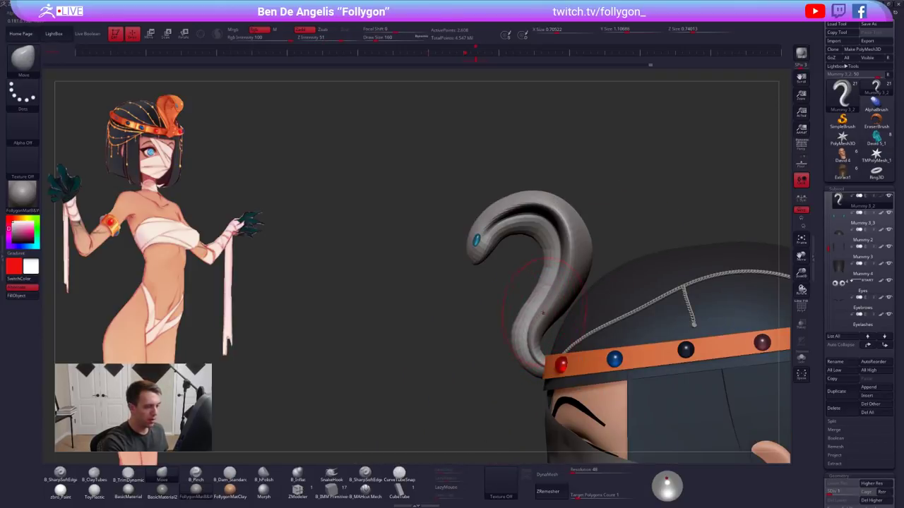
Reshape the cobra's hood and neck in profile with the Move brush at draw size 227
drag(488, 311, 600, 305)
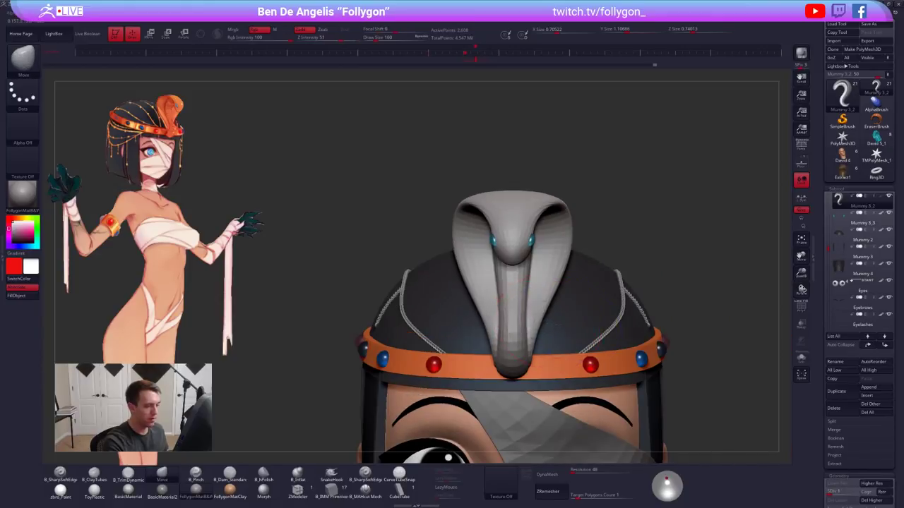
drag(452, 304, 540, 305)
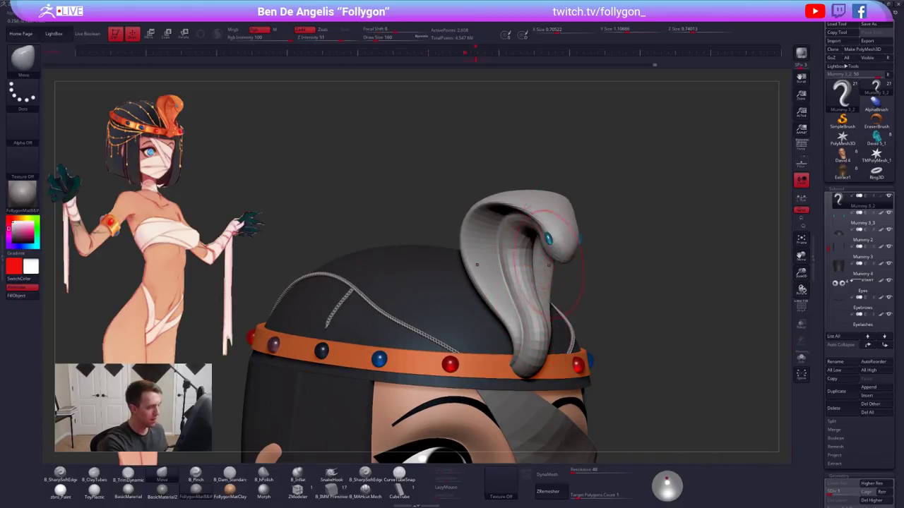
drag(611, 247, 424, 248)
key(s)
drag(510, 273, 523, 273)
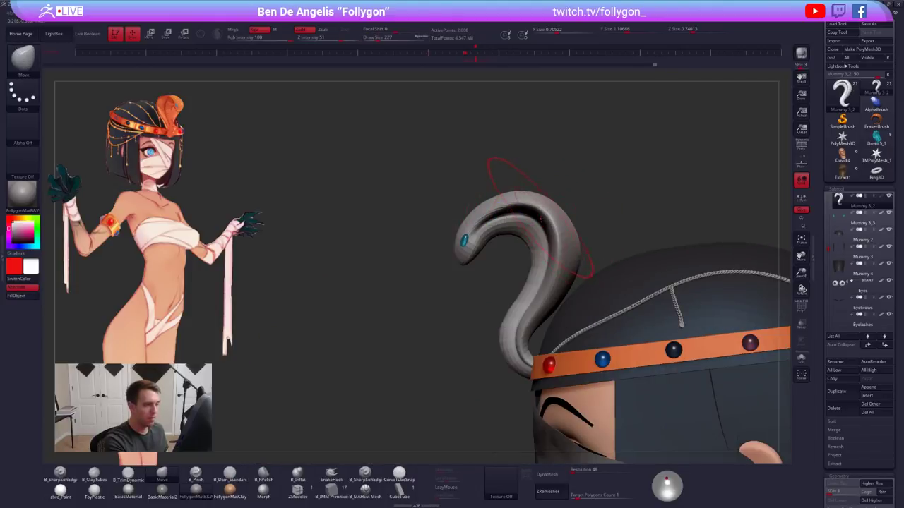
drag(437, 282, 568, 293)
Set the draw size to 113, adjust the cobra's hood and neck, and raise it to subdivision level 5
key(space)
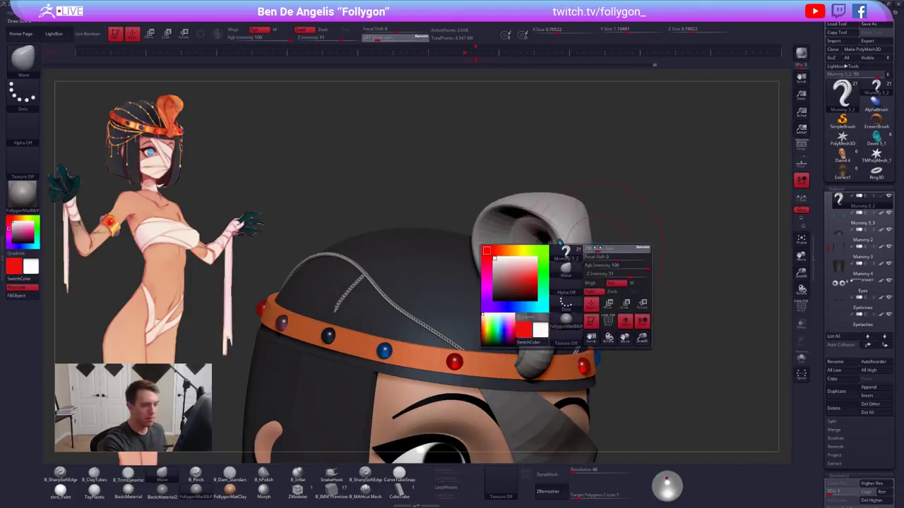
drag(613, 264, 600, 264)
alt+drag(607, 296, 600, 258)
key(d)
drag(547, 284, 557, 296)
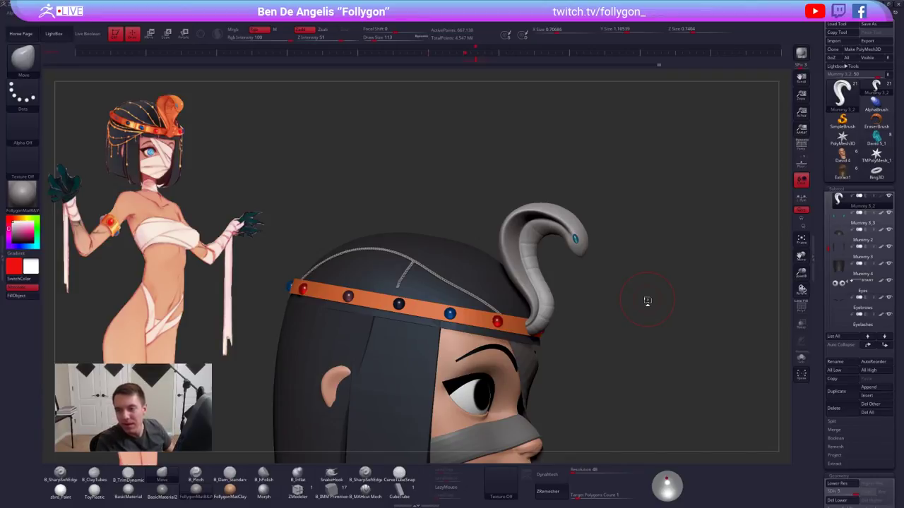
Isolate the cobra and refine the shape of its belly with the Move brush at draw size 43
right_drag(541, 293, 494, 296)
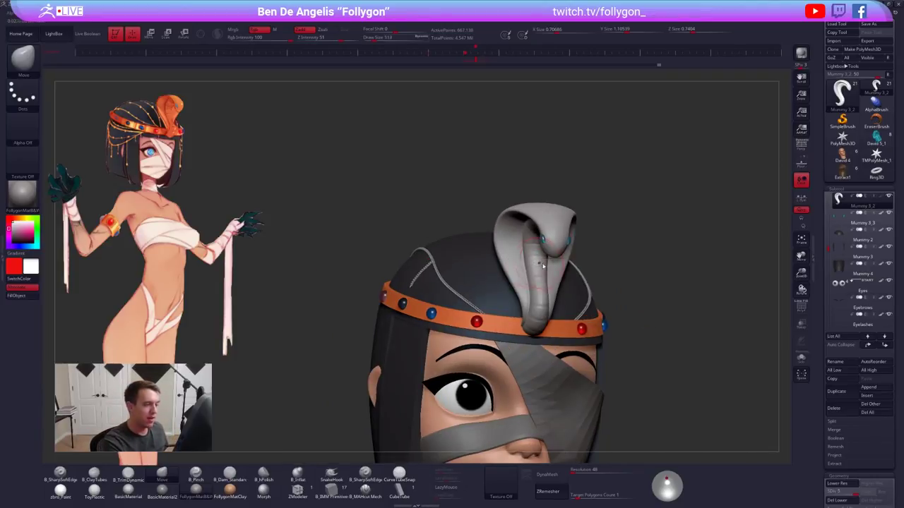
key(space)
drag(517, 307, 512, 307)
shift+right_drag(512, 307, 480, 307)
ctrl+right_drag(521, 261, 531, 296)
key(alt+s)
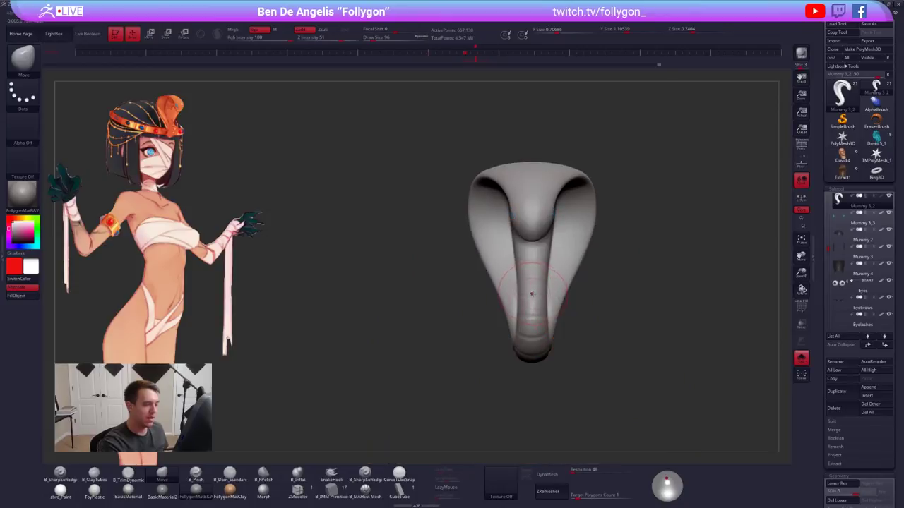
key(space)
drag(534, 305, 526, 306)
mouse_move(515, 304)
right_down()
mouse_move(546, 299)
mouse_move(550, 322)
mouse_move(531, 313)
mouse_move(540, 333)
right_up()
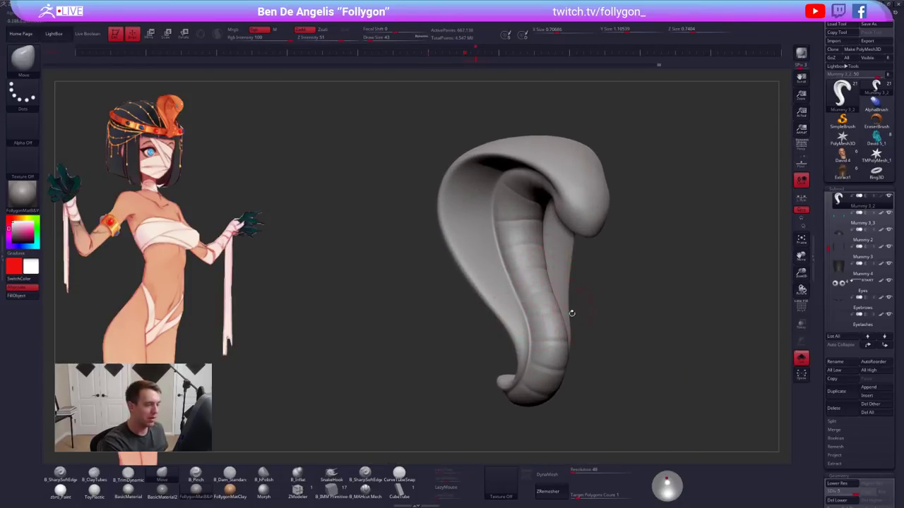
mouse_move(586, 313)
mouse_down()
mouse_move(600, 308)
mouse_move(597, 280)
mouse_up()
Sharpen the grooves between the cobra's belly segments with the B_MAHcut Mech brush at draw size 43
click(366, 491)
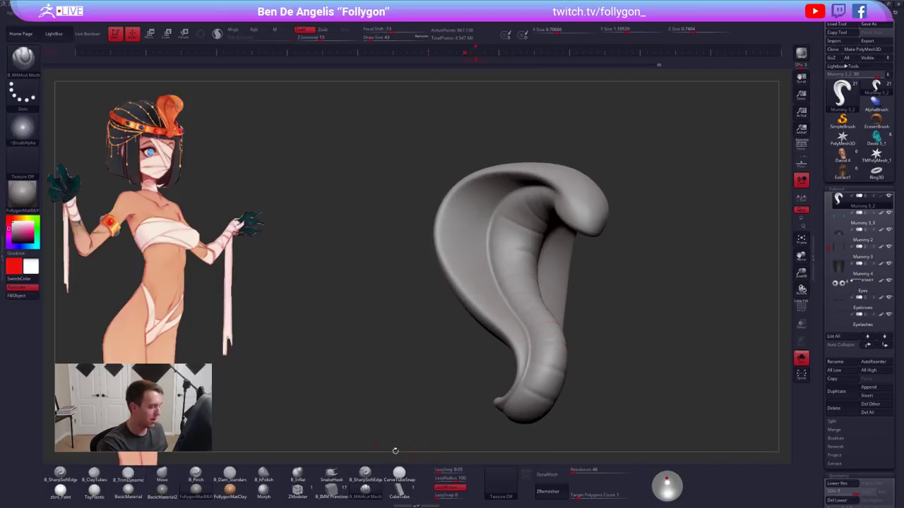
right_drag(522, 279, 558, 290)
drag(567, 276, 562, 311)
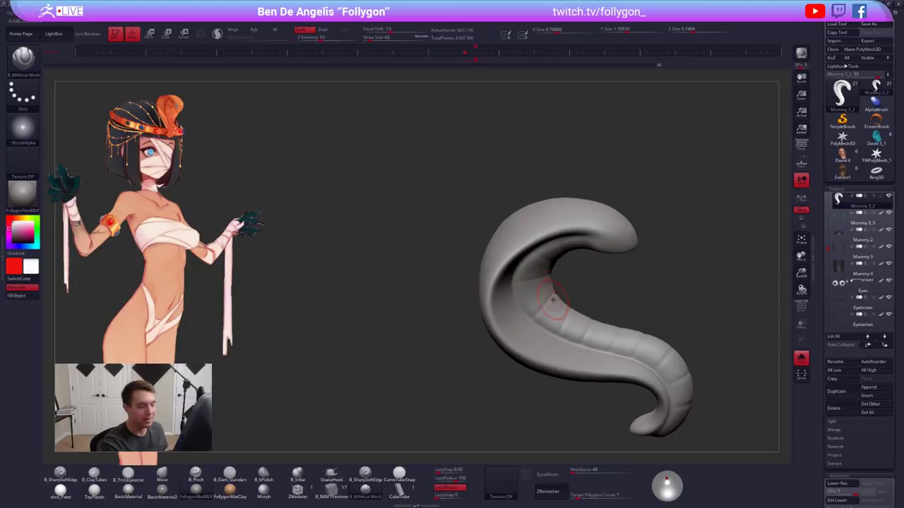
Examine the cobra's polygroups and wireframe in place on the head, and isolate the cobra again
mouse_move(553, 299)
right_down()
mouse_move(635, 288)
mouse_move(625, 265)
mouse_move(595, 275)
right_up()
key(alt+s)
key(space)
key(shift+f)
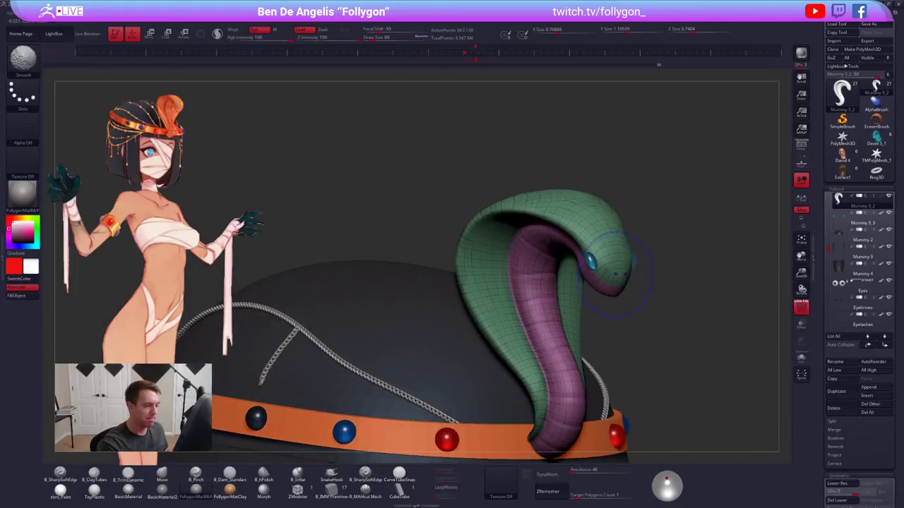
key(shift+f)
key(alt+s)
right_drag(529, 249, 562, 250)
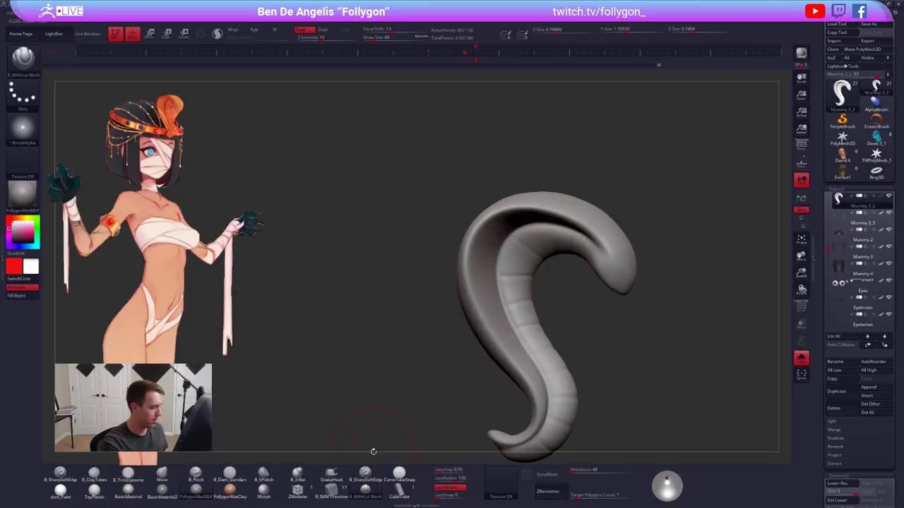
Pinch the edge and segment creases along the cobra's belly with the Pinch brush at draw size 40
key(b)
key(p)
key(i)
key(space)
drag(604, 243, 593, 244)
mouse_move(574, 239)
alt+right_down()
mouse_move(598, 262)
mouse_move(487, 256)
mouse_move(611, 247)
alt+right_up()
drag(610, 247, 621, 258)
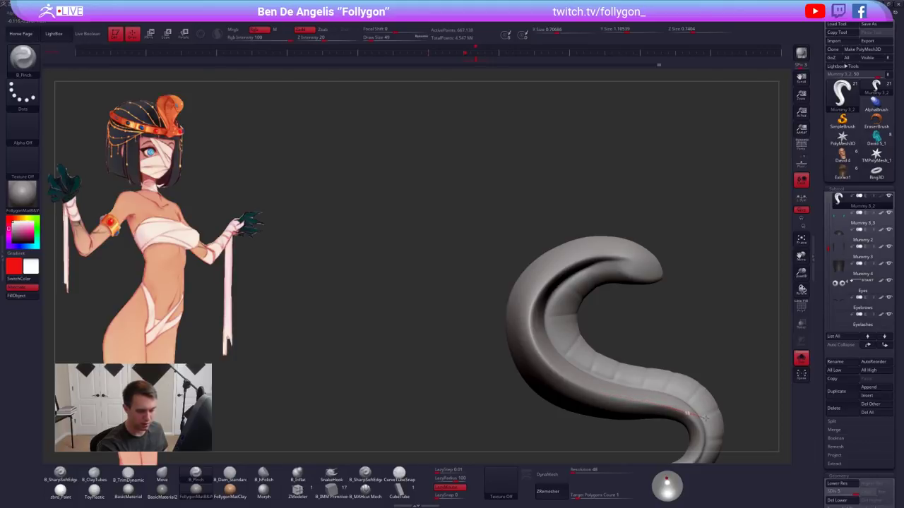
drag(703, 418, 554, 362)
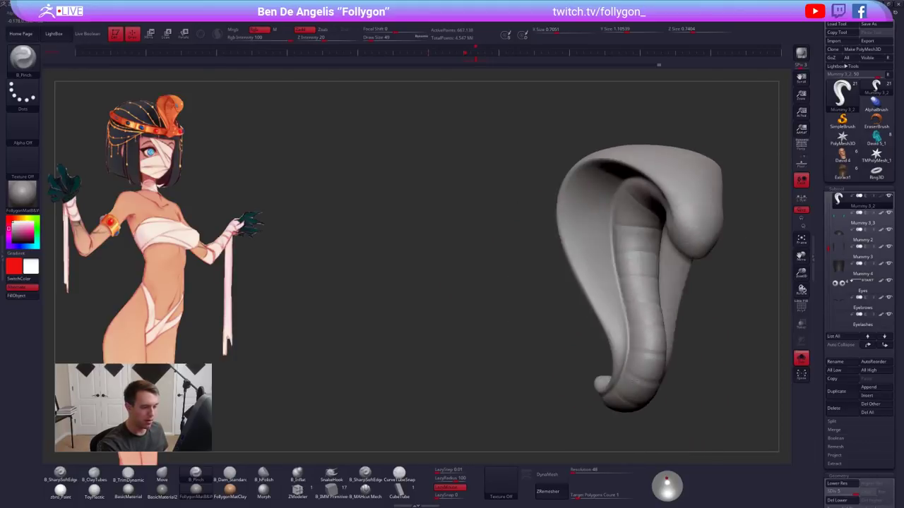
Switch to the TrimDynamic brush at draw size 81 and work over the outer side of the hood
drag(487, 304, 585, 252)
key(s)
key(3)
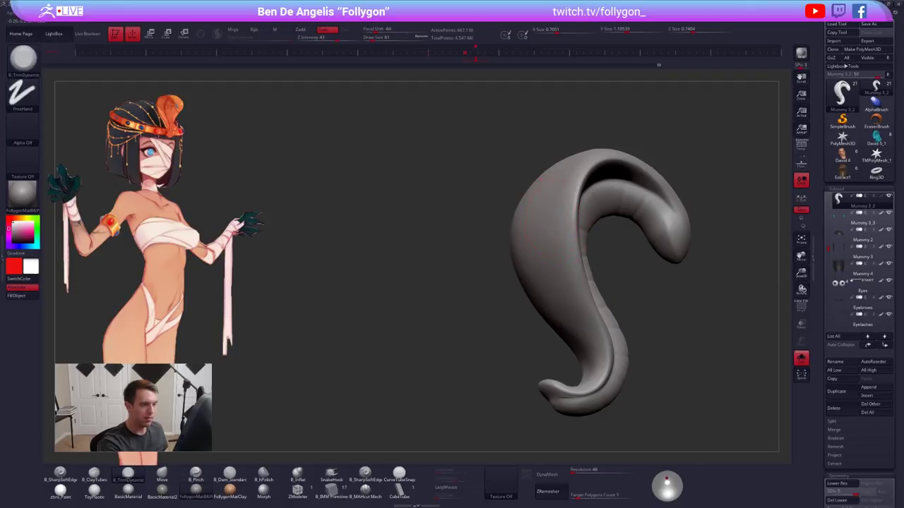
right_drag(534, 206, 596, 205)
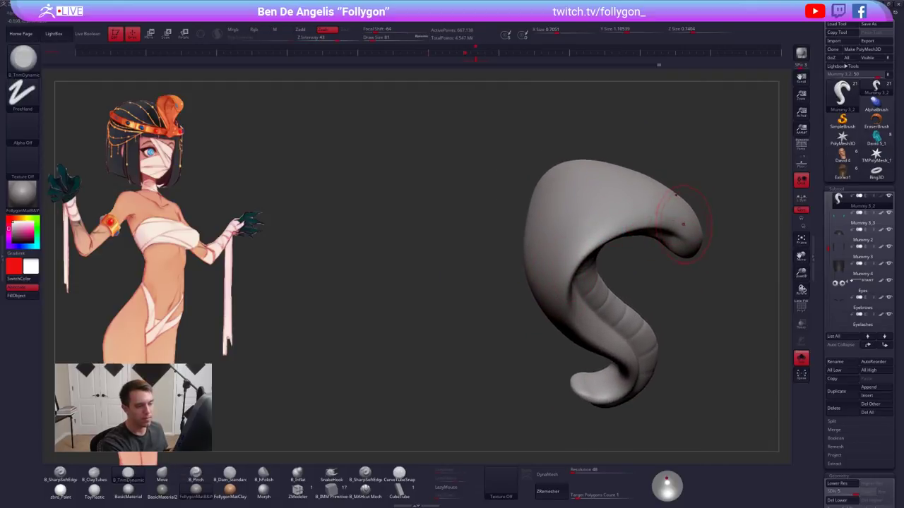
Switch to the B_MAHcut Mech brush for the back of the hood and set its draw size to 81
click(375, 497)
key(space)
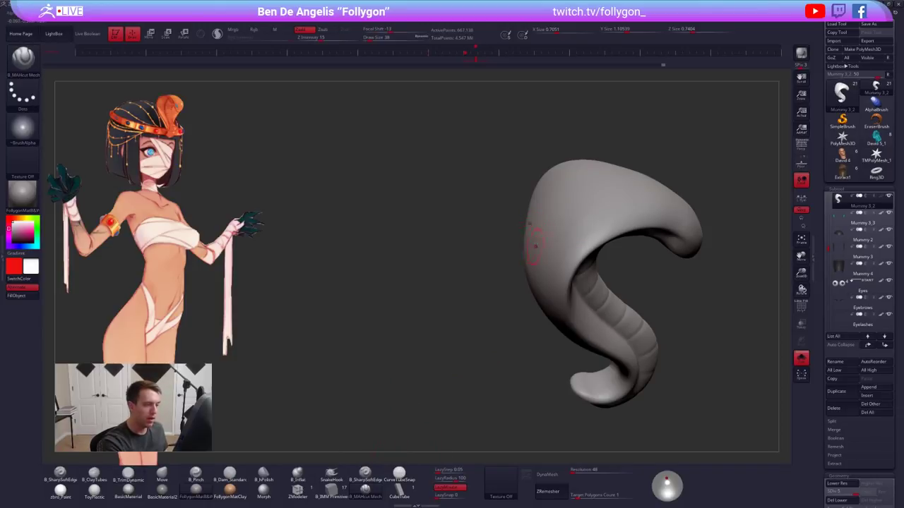
right_drag(535, 245, 548, 240)
key(space)
drag(549, 240, 553, 240)
right_drag(554, 213, 551, 210)
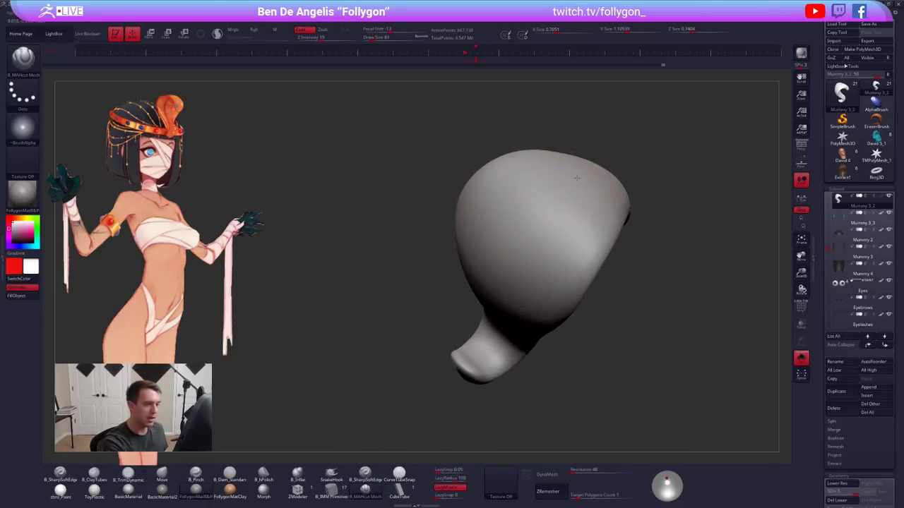
mouse_move(568, 184)
mouse_down()
mouse_move(516, 247)
mouse_move(513, 343)
mouse_up()
right_drag(513, 343, 513, 350)
key(ctrl+z)
key(ctrl+z)
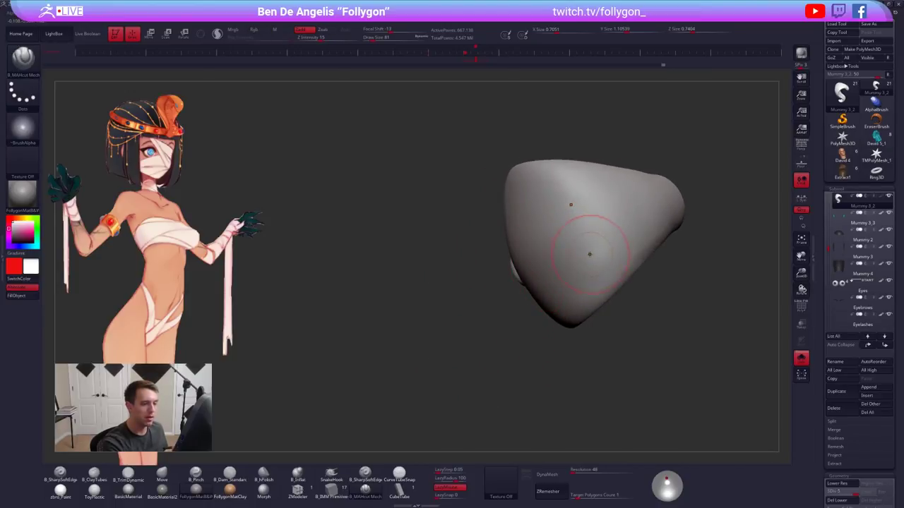
Cut a centre ridge down the back of the cobra's hood and soften its upper end with Smooth
right_drag(591, 253, 625, 227)
drag(624, 215, 417, 315)
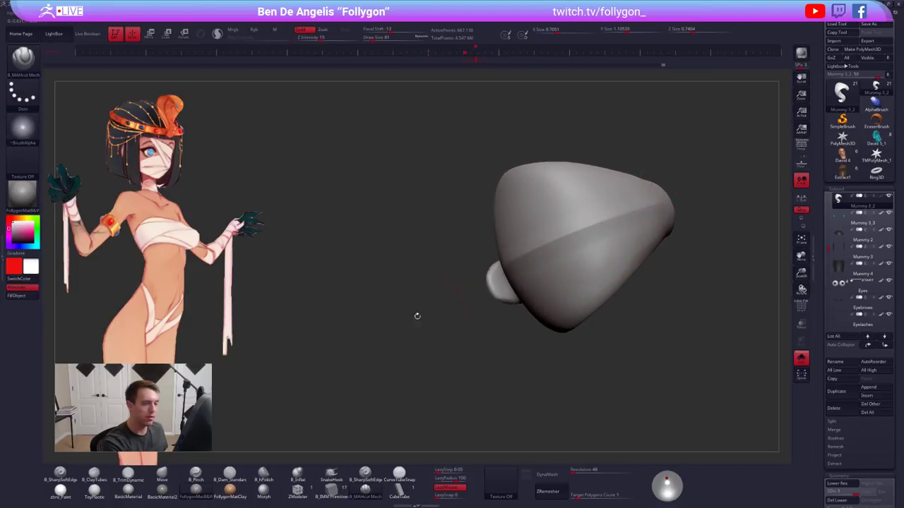
mouse_move(417, 315)
right_down()
mouse_move(502, 274)
mouse_move(549, 293)
mouse_move(589, 263)
mouse_move(622, 252)
right_up()
right_click(571, 249)
right_drag(564, 247, 552, 286)
shift+drag(550, 205, 568, 162)
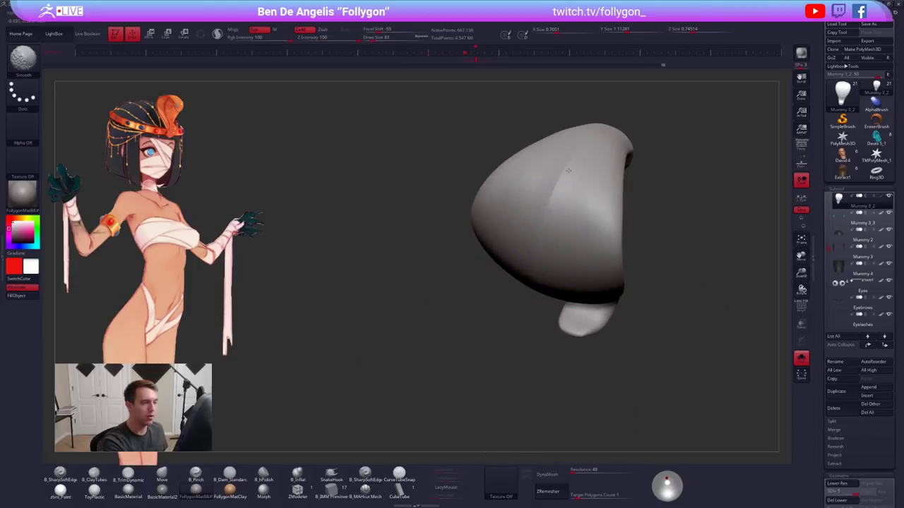
Lower the cobra to subdivision level 3 and smooth the ridge along the back of the hood
key(shift+d)
key(shift+d)
right_drag(571, 181, 566, 149)
shift+drag(566, 148, 579, 156)
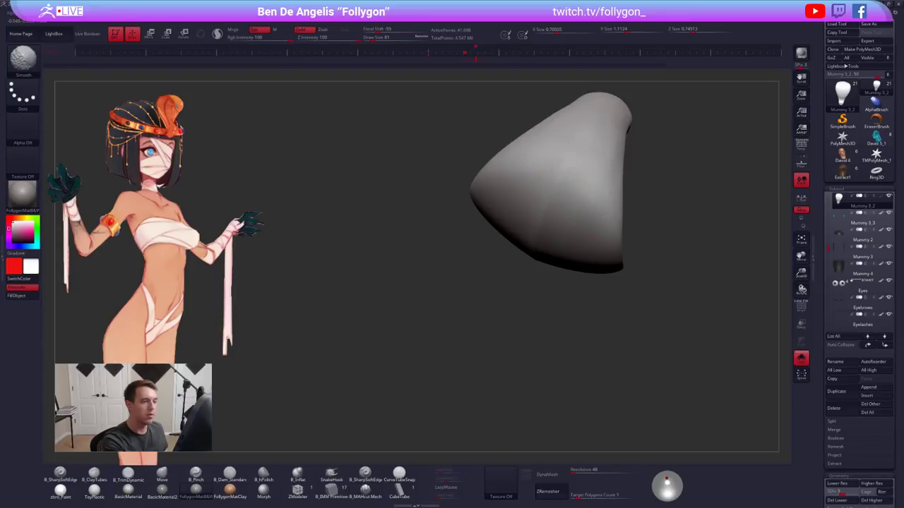
shift+drag(557, 201, 570, 233)
right_drag(571, 240, 564, 185)
shift+drag(564, 185, 533, 261)
right_drag(533, 283, 533, 244)
mouse_move(533, 245)
shift+mouse_down()
mouse_move(545, 218)
mouse_move(510, 263)
shift+mouse_up()
right_drag(519, 261, 570, 192)
Pinch a crisp centre line down the back of the hood with the Pinch brush at draw size 81
right_drag(458, 362, 554, 232)
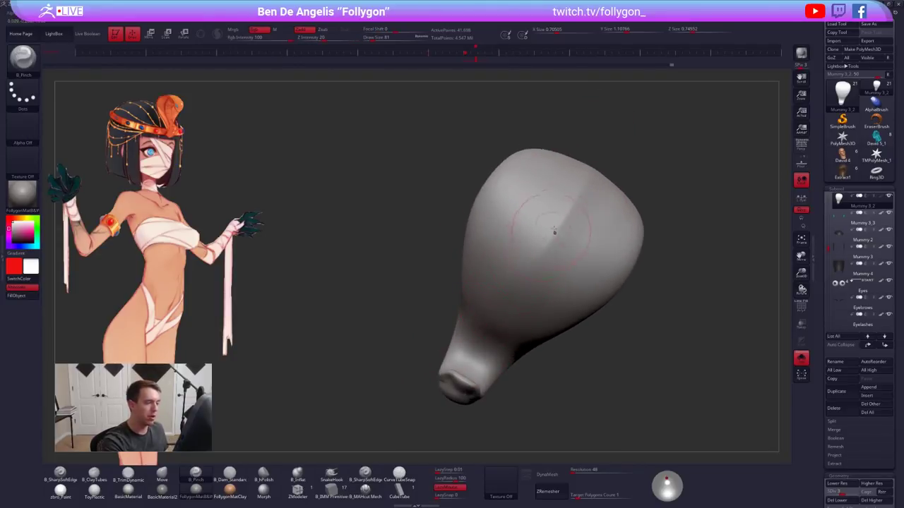
right_drag(497, 338, 501, 319)
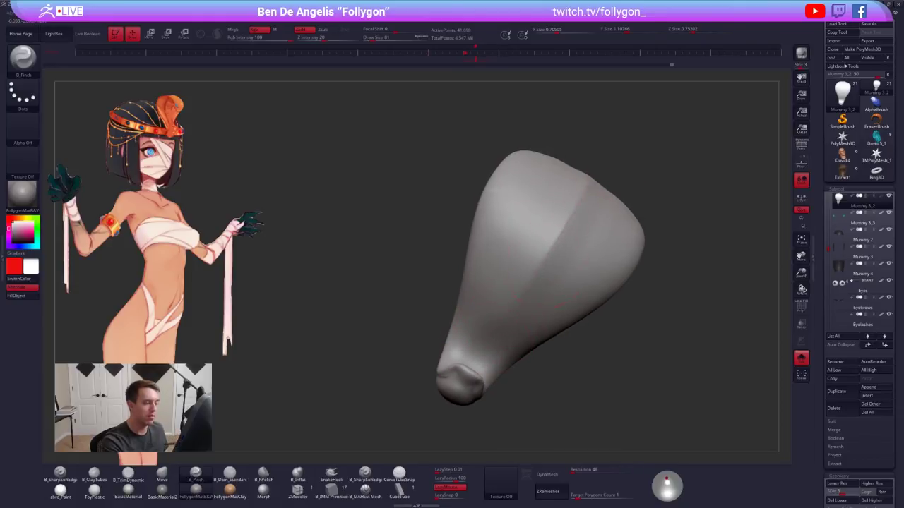
right_drag(519, 261, 573, 278)
Plane the surfaces beside the hood's centre ridge with the TrimDynamic brush at draw size 121
key(space)
drag(545, 323, 555, 323)
mouse_move(600, 329)
right_down()
mouse_move(542, 346)
mouse_move(494, 425)
right_up()
key(3)
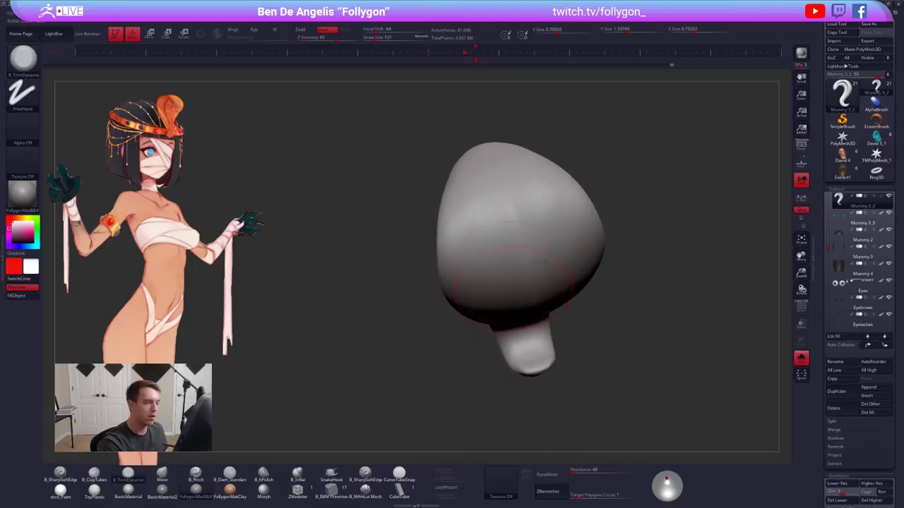
right_drag(558, 300, 514, 266)
drag(514, 266, 525, 310)
right_drag(525, 311, 505, 307)
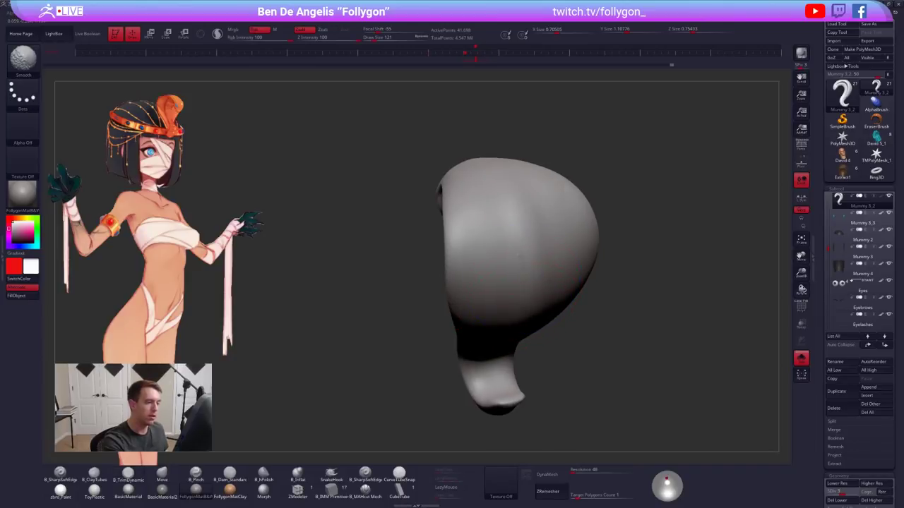
Smooth the hood's centre ridge, raise the cobra to subdivision level 4 and smooth the hood's back further
right_drag(517, 220, 528, 157)
shift+drag(524, 254, 529, 300)
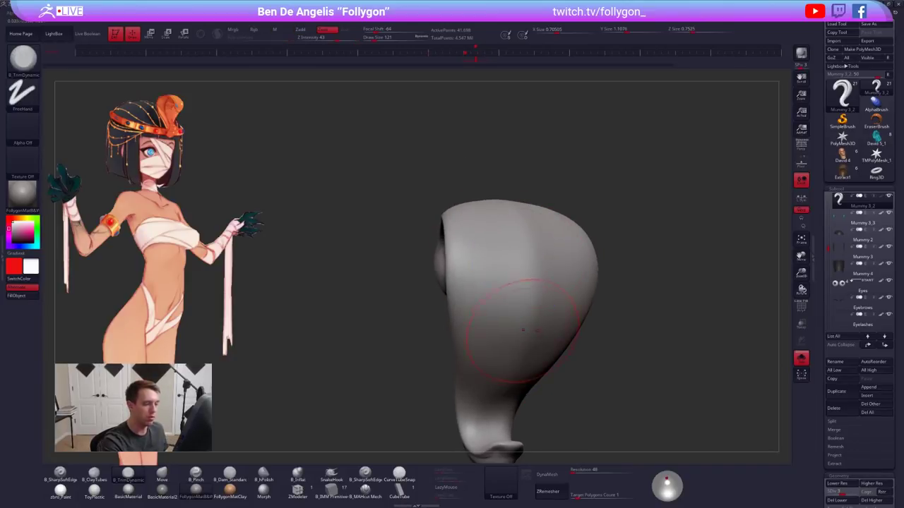
right_drag(529, 300, 510, 367)
right_drag(521, 272, 526, 344)
key(d)
shift+drag(523, 317, 514, 260)
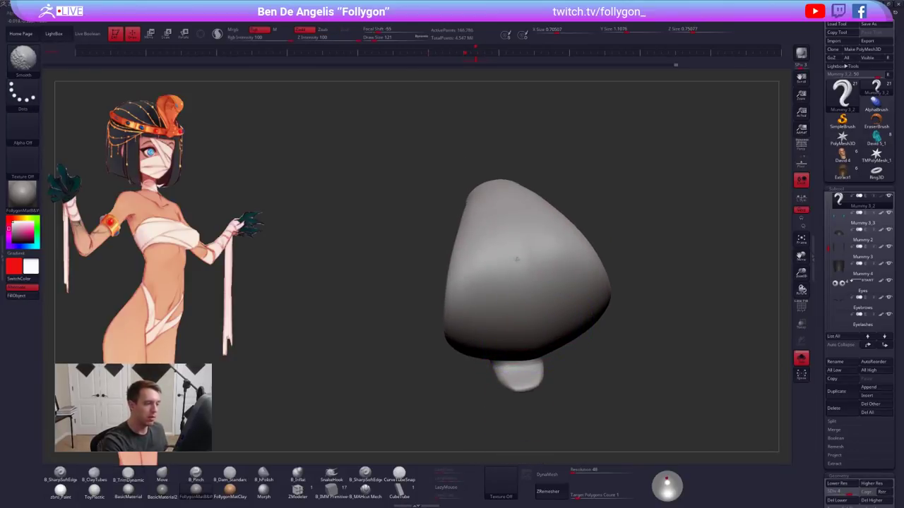
right_drag(514, 260, 516, 329)
Refine the planes on the hood's back and sides with the TrimDynamic brush at draw size 67
key(space)
drag(513, 242, 499, 229)
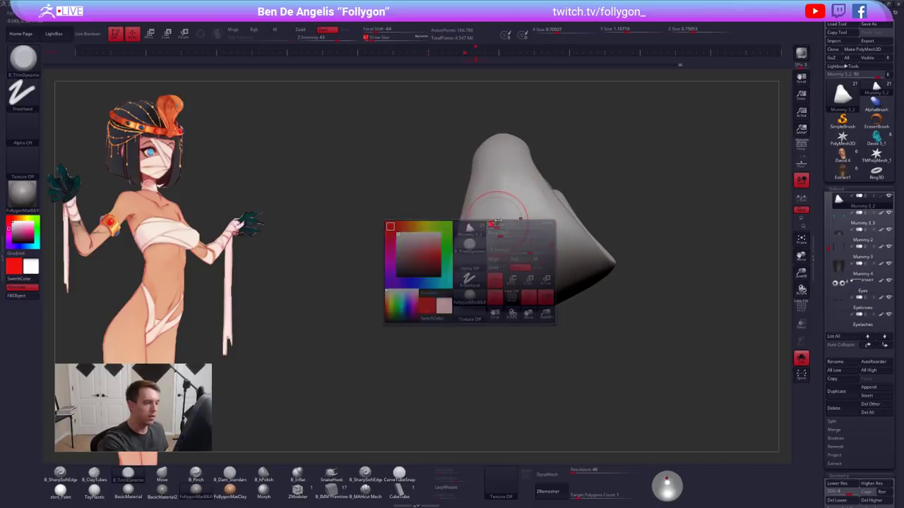
mouse_move(498, 229)
right_down()
mouse_move(527, 312)
mouse_move(485, 199)
right_up()
mouse_move(492, 279)
right_down()
mouse_move(483, 280)
mouse_move(480, 211)
mouse_move(478, 273)
right_up()
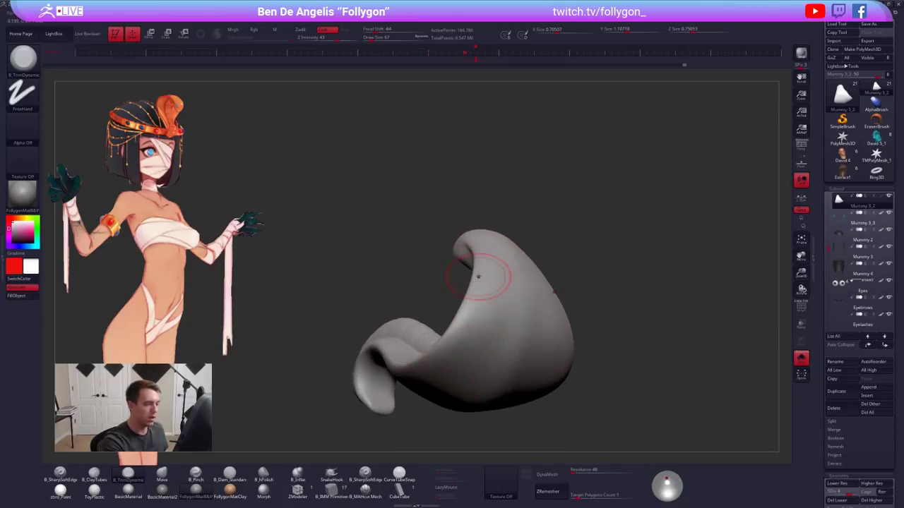
right_drag(464, 308, 467, 325)
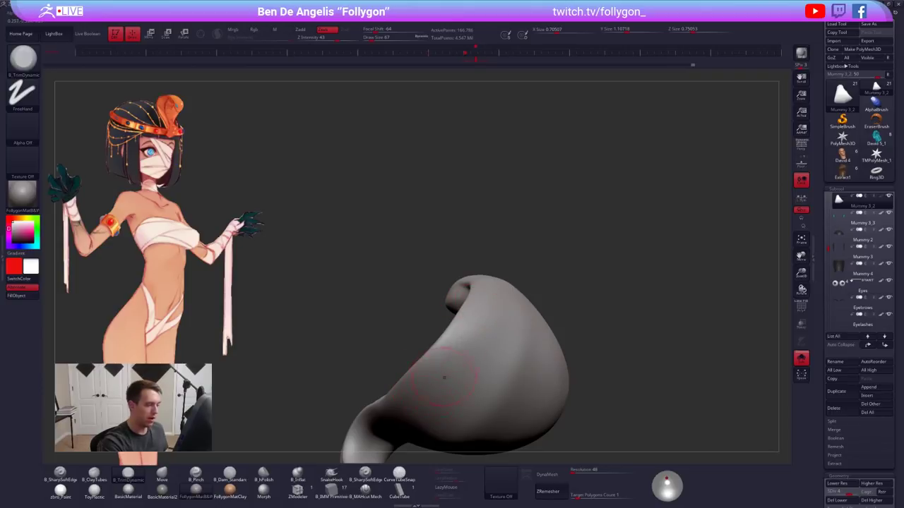
mouse_move(444, 378)
right_down()
mouse_move(471, 387)
mouse_move(481, 329)
mouse_move(525, 216)
right_up()
right_drag(521, 326, 534, 252)
mouse_move(531, 200)
ctrl+shift+mouse_down()
mouse_move(538, 242)
mouse_move(507, 177)
ctrl+shift+mouse_up()
mouse_move(507, 177)
right_down()
mouse_move(530, 244)
mouse_move(537, 322)
mouse_move(516, 292)
mouse_move(518, 312)
right_up()
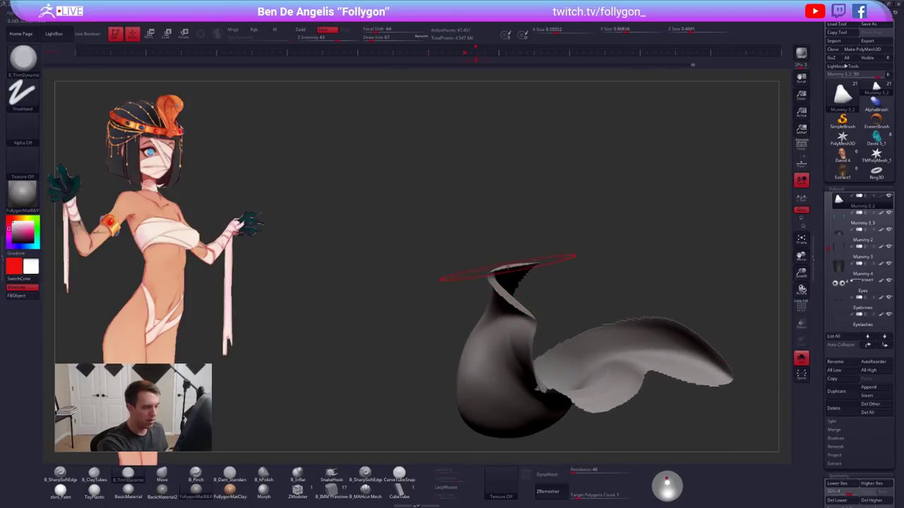
right_drag(509, 268, 534, 266)
mouse_move(539, 261)
ctrl+mouse_down()
mouse_move(499, 281)
mouse_move(546, 313)
mouse_move(549, 306)
ctrl+mouse_up()
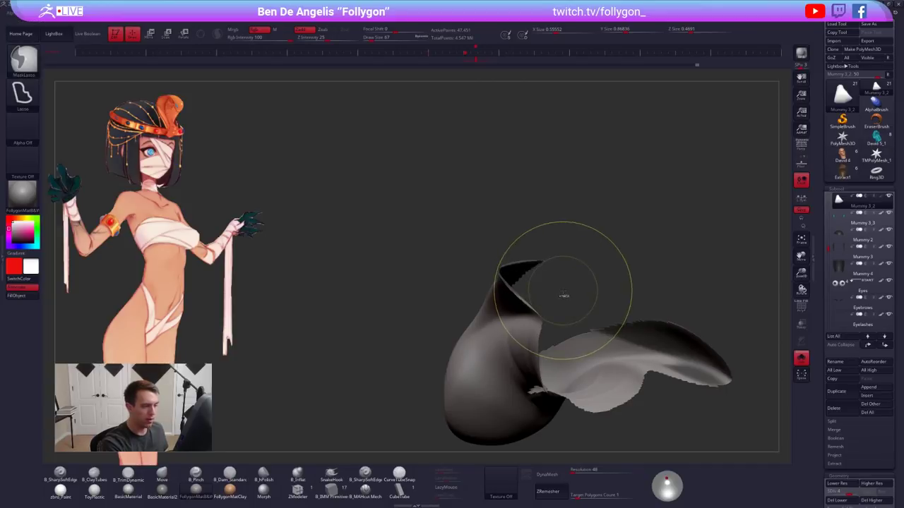
ctrl+shift+click(495, 256)
Sharpen the rim of the cobra's hood down to the neck with the Pinch brush at draw size 38
mouse_move(495, 256)
right_down()
mouse_move(529, 283)
mouse_move(518, 310)
mouse_move(504, 283)
right_up()
key(5)
key(s)
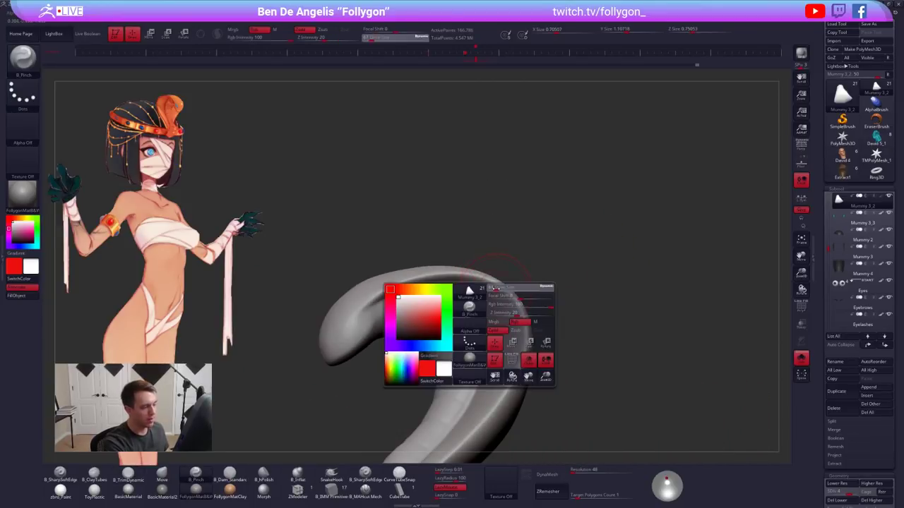
drag(496, 287, 492, 287)
right_drag(493, 288, 445, 305)
ctrl+right_drag(445, 305, 438, 311)
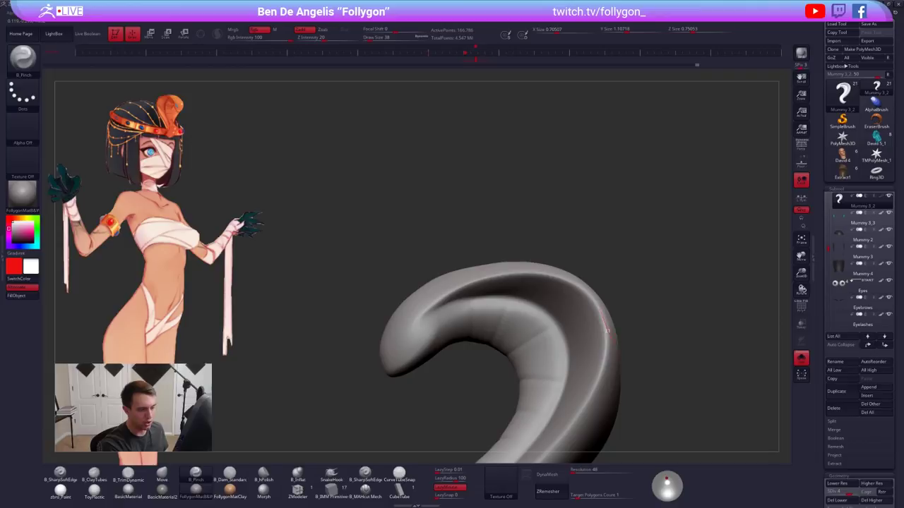
alt+right_drag(598, 373, 618, 264)
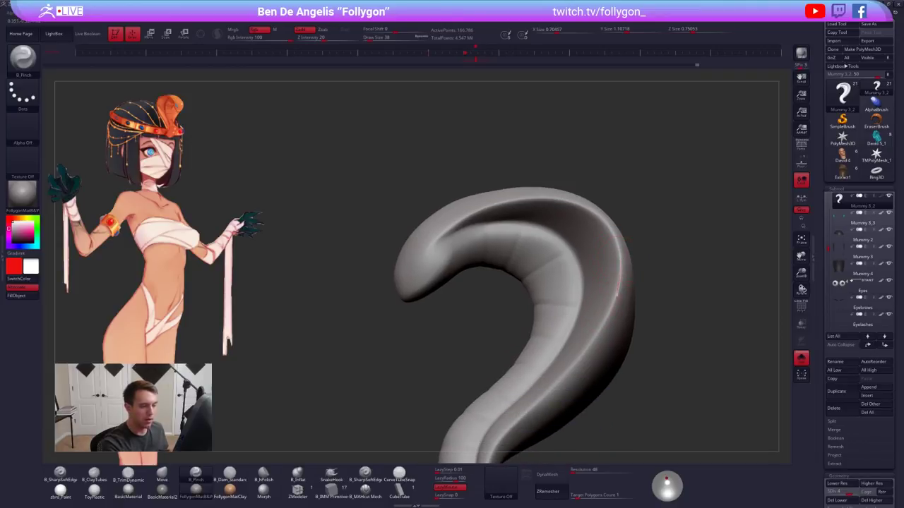
alt+right_drag(542, 397, 650, 244)
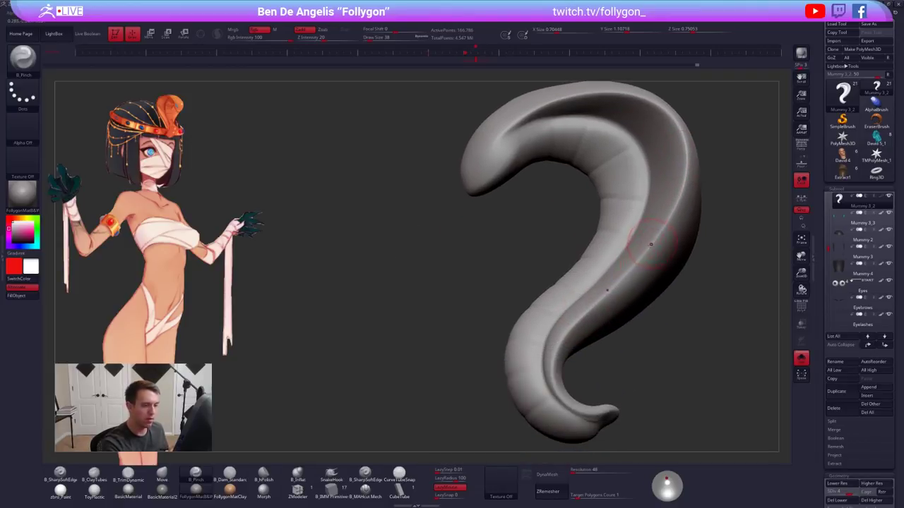
mouse_move(556, 366)
right_down()
mouse_move(578, 365)
mouse_move(583, 327)
right_up()
key(space)
click(532, 374)
Plane the top of the cobra's head and the hood beside it with the TrimDynamic brush at draw size 45
mouse_move(532, 374)
right_down()
mouse_move(587, 324)
mouse_move(537, 208)
right_up()
key(3)
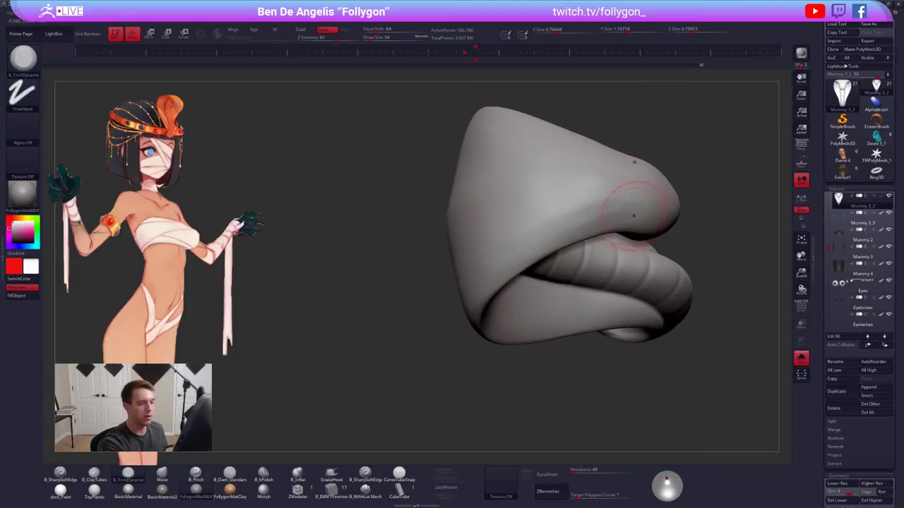
key(space)
click(564, 223)
mouse_move(573, 219)
mouse_down()
mouse_move(632, 204)
mouse_move(563, 215)
mouse_up()
key(space)
click(574, 216)
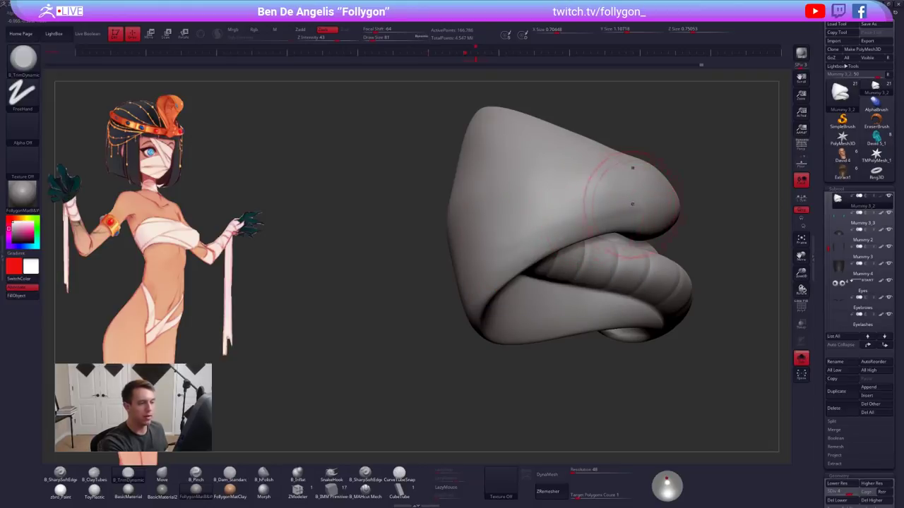
key(ctrl+z)
key(space)
click(613, 215)
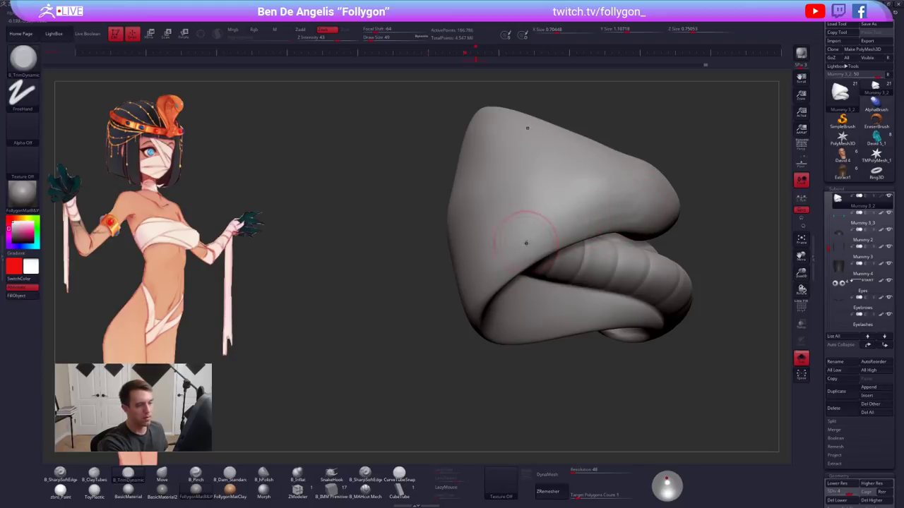
Smooth the planed surfaces of the hood at draw size 29 and bring the rest of the head back into view
key(shift)
alt+right_drag(624, 202, 602, 229)
key(space)
click(608, 231)
key(shift)
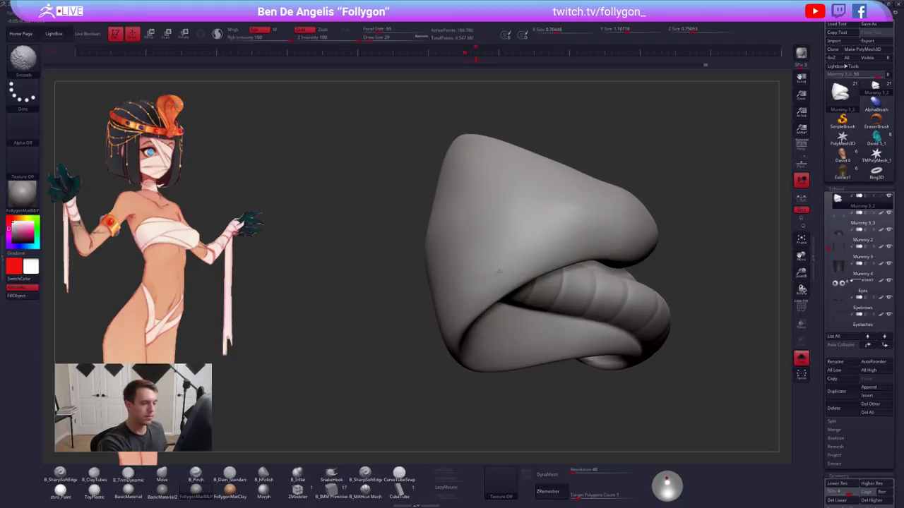
key(alt+s)
Lower the cobra to its lowest subdivision level and refine the curve behind its head at draw size 67
right_drag(539, 262, 678, 278)
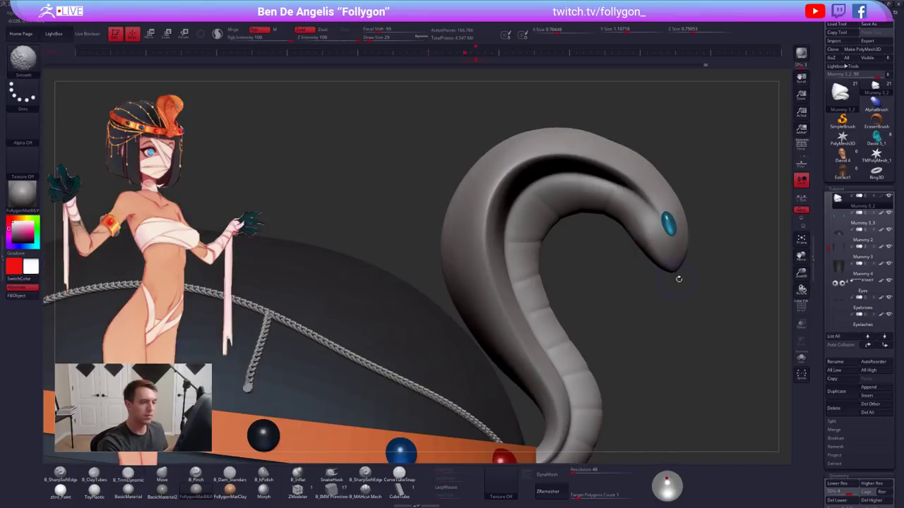
key(shift+d)
key(shift+d)
key(space)
click(659, 192)
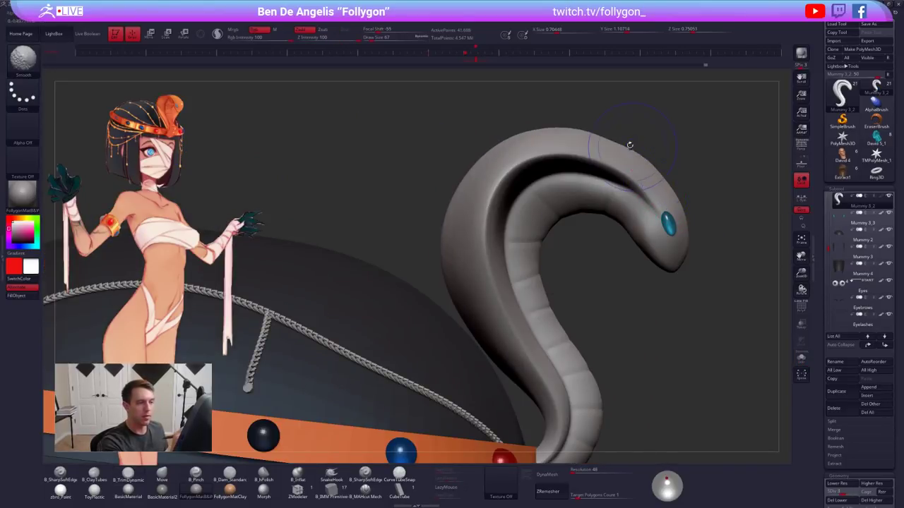
key(shift)
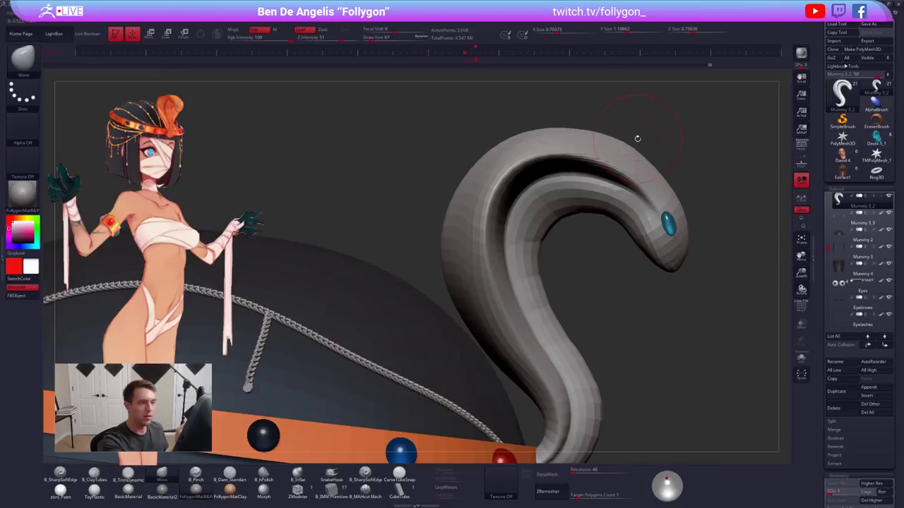
Step the cobra up to subdivision level 3 while smoothing the top of its head at draw size 54
key(d)
right_drag(649, 154, 639, 151)
key(space)
click(598, 144)
key(shift)
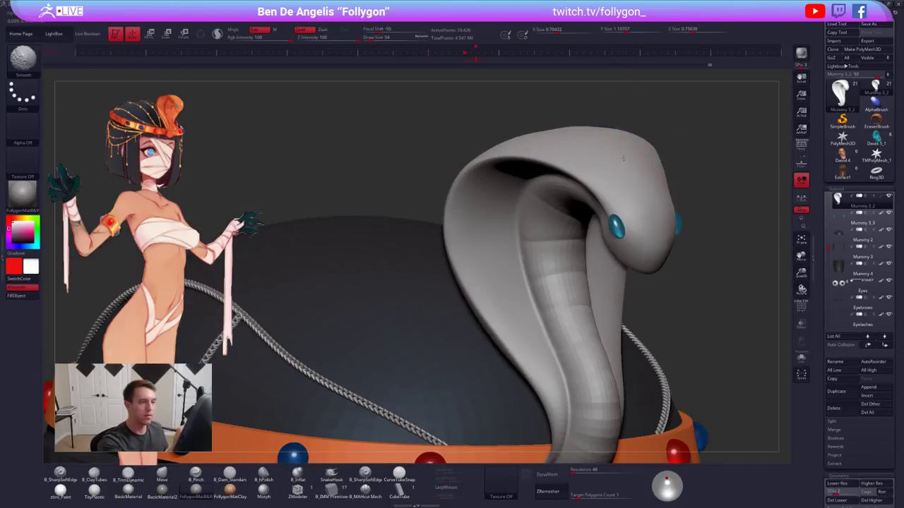
key(d)
key(shift)
mouse_move(621, 156)
right_down()
mouse_move(651, 157)
mouse_move(699, 237)
right_up()
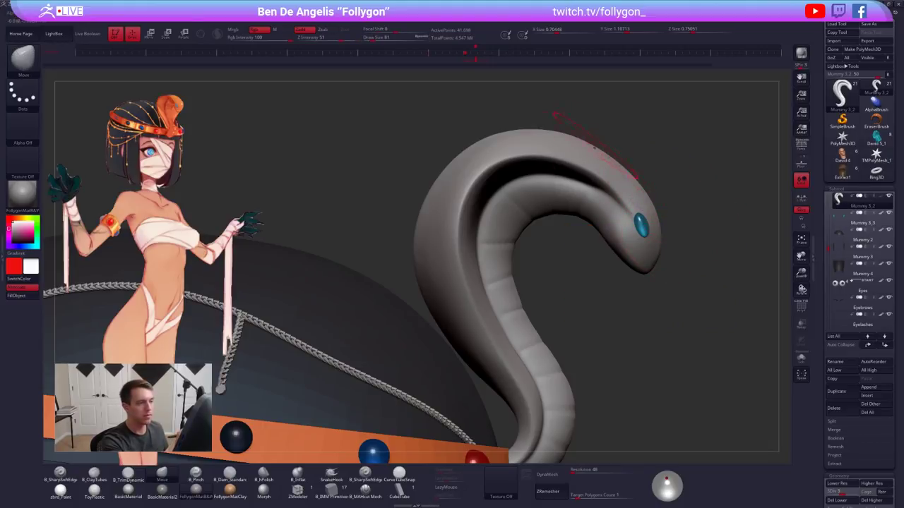
Adjust the cobra's upper neck curve with the Move brush and raise the cobra to subdivision level 5
mouse_move(595, 147)
shift+mouse_down()
mouse_move(547, 132)
mouse_move(464, 158)
shift+mouse_up()
ctrl+right_drag(637, 290, 659, 328)
key(d)
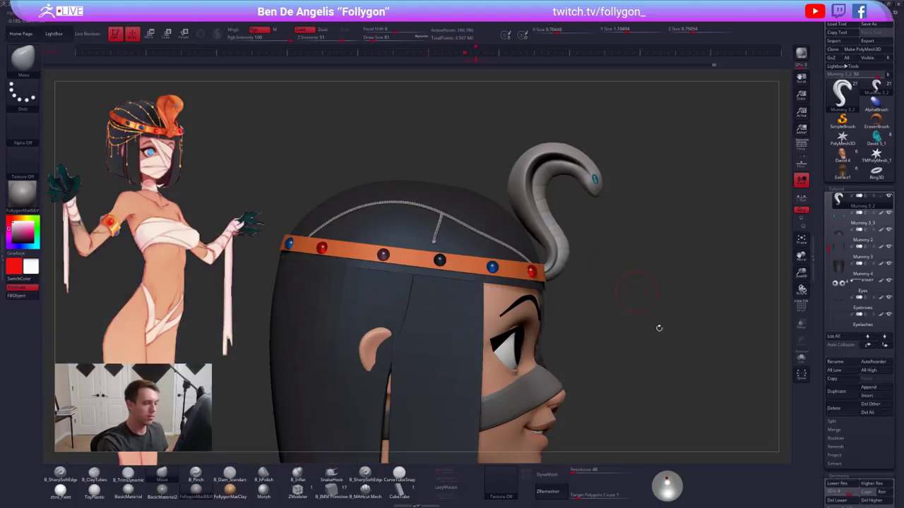
right_drag(697, 374, 650, 403)
alt+right_drag(604, 386, 614, 405)
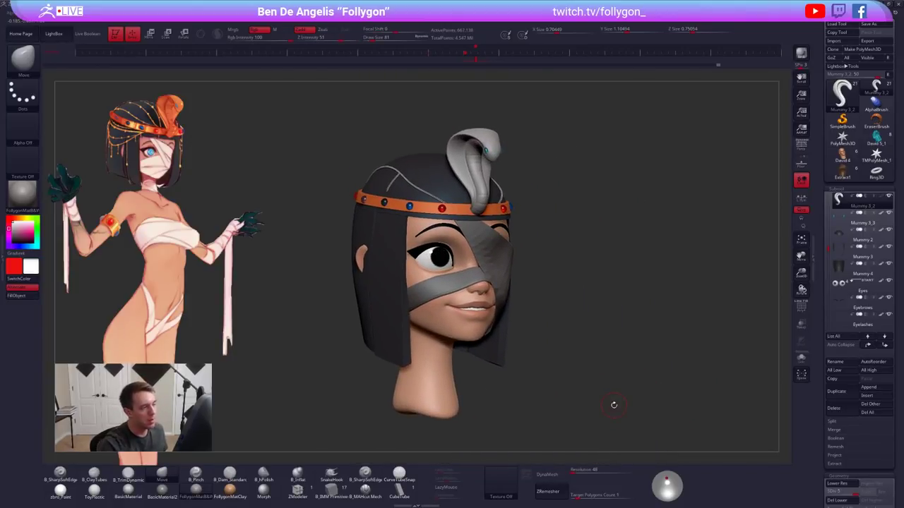
Sample the cobra's orange from the concept art, switch to the zbro_Paint material and fill the cobra with that colour
ctrl+right_drag(496, 143, 500, 157)
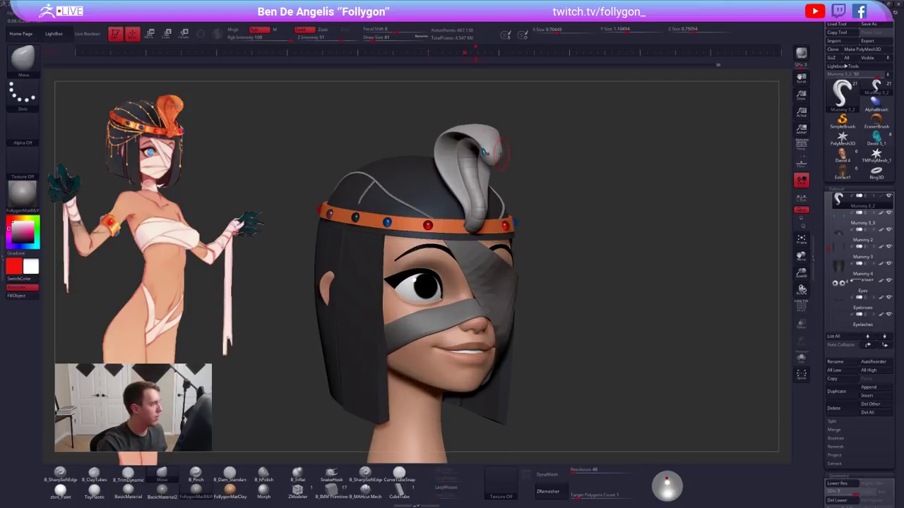
key(1)
key(z)
key(c)
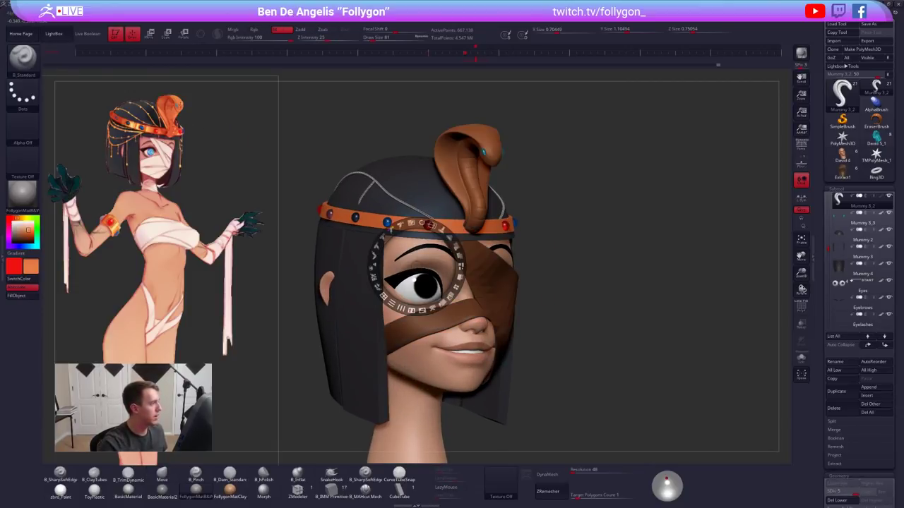
key(z)
click(60, 492)
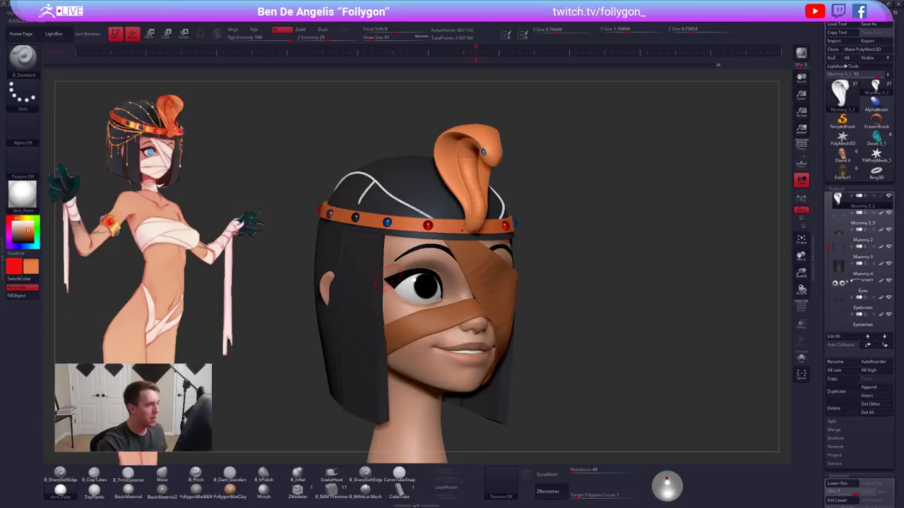
alt+right_drag(339, 267, 363, 282)
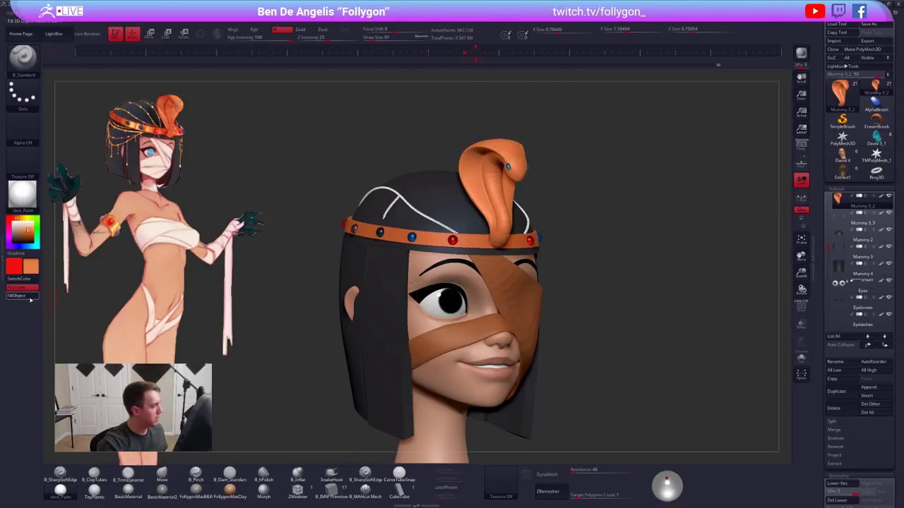
Sample a deeper orange for shading from the cobra in the concept art
alt+right_drag(537, 196, 554, 243)
mouse_move(510, 210)
ctrl+right_down()
mouse_move(521, 246)
mouse_move(516, 272)
ctrl+right_up()
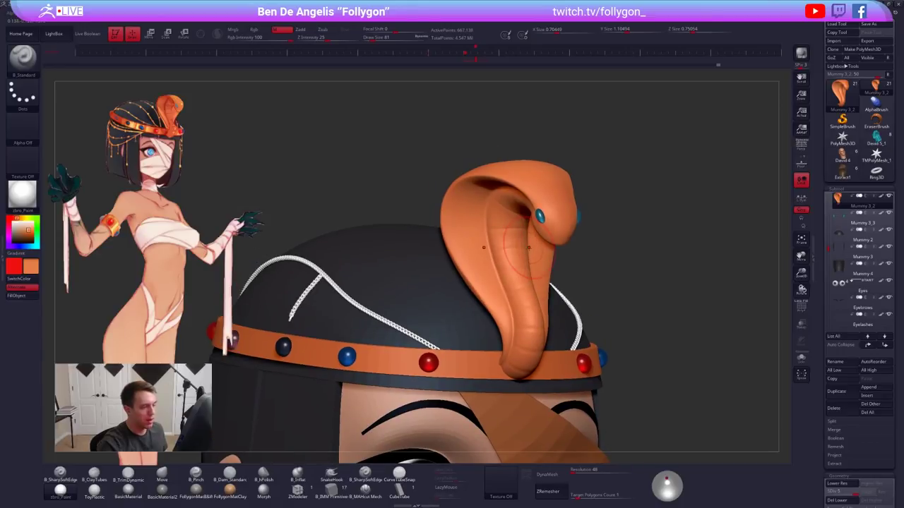
key(shift+z)
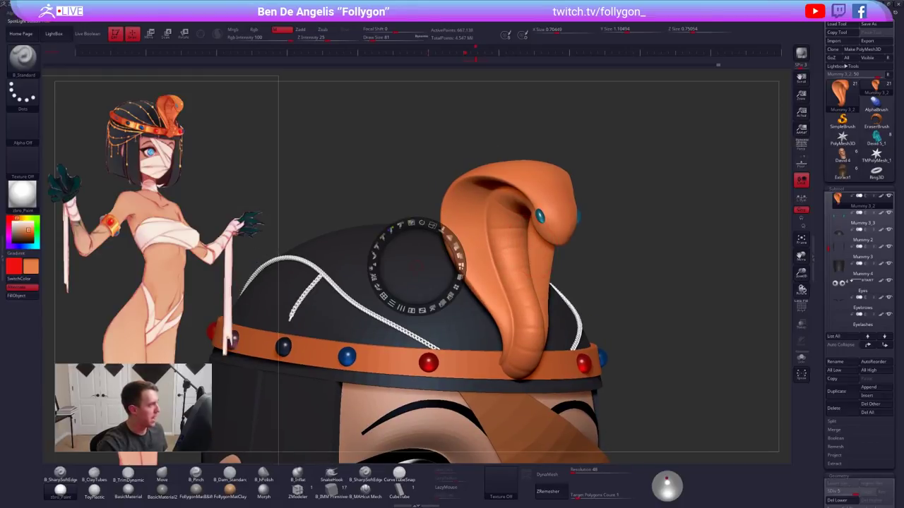
key(shift+z)
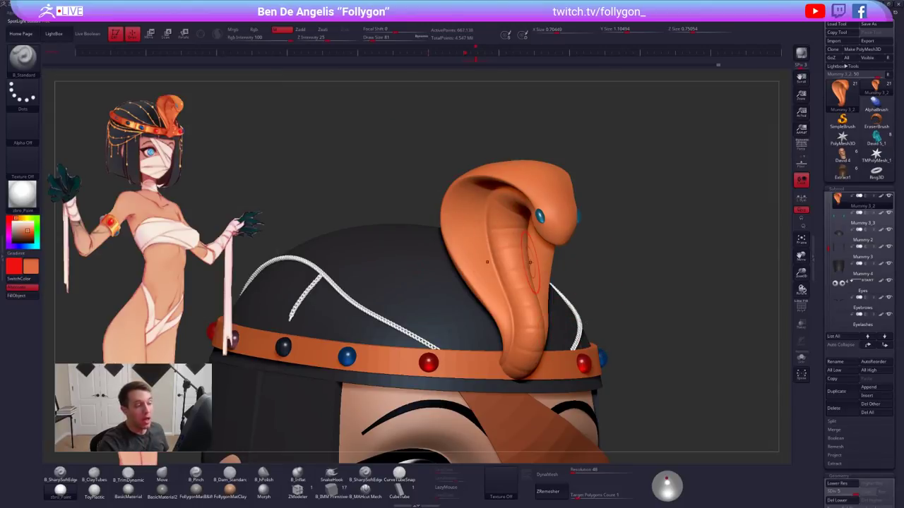
ctrl+right_drag(538, 265, 456, 248)
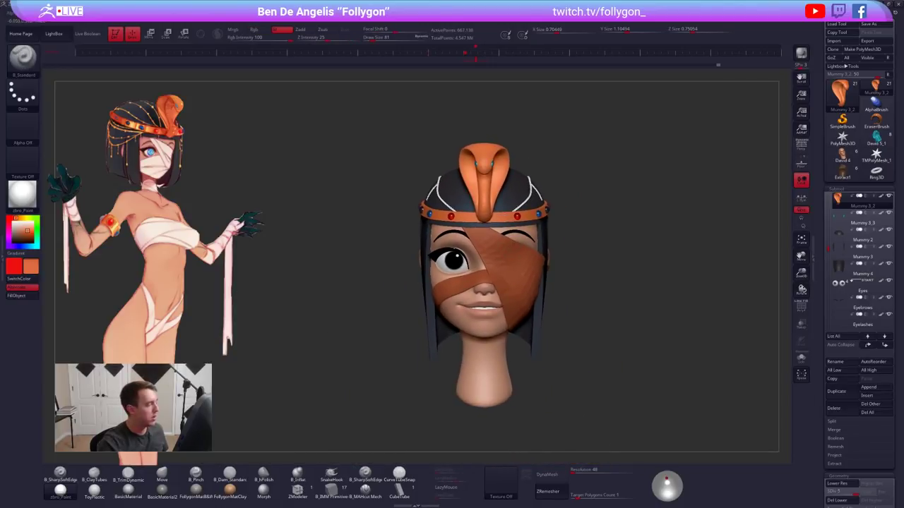
Return to the FollygonMatB&P material and set the Standard brush to paint Rgb only at intensity 11
click(171, 490)
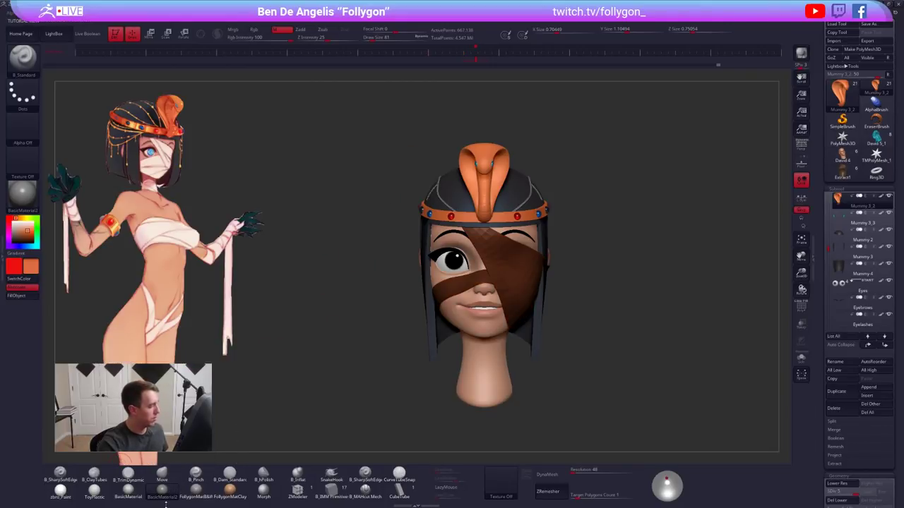
click(202, 498)
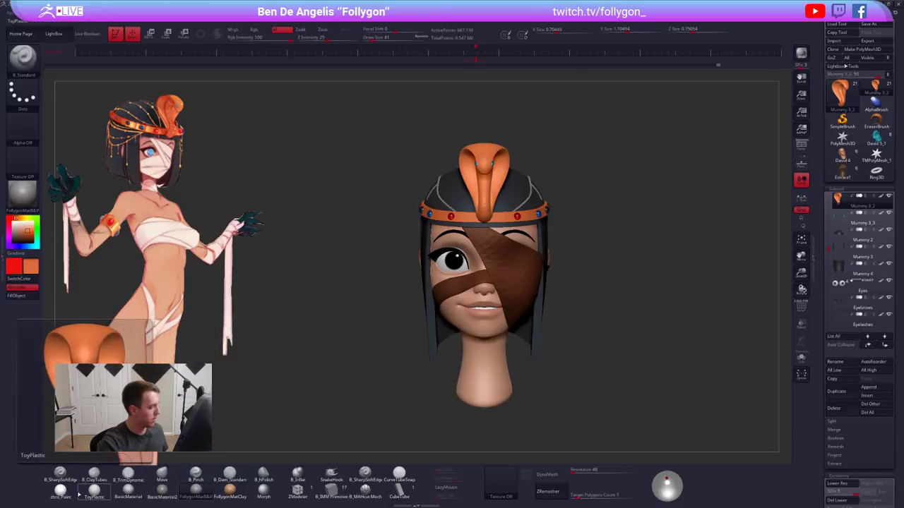
click(256, 32)
alt+drag(339, 184, 351, 297)
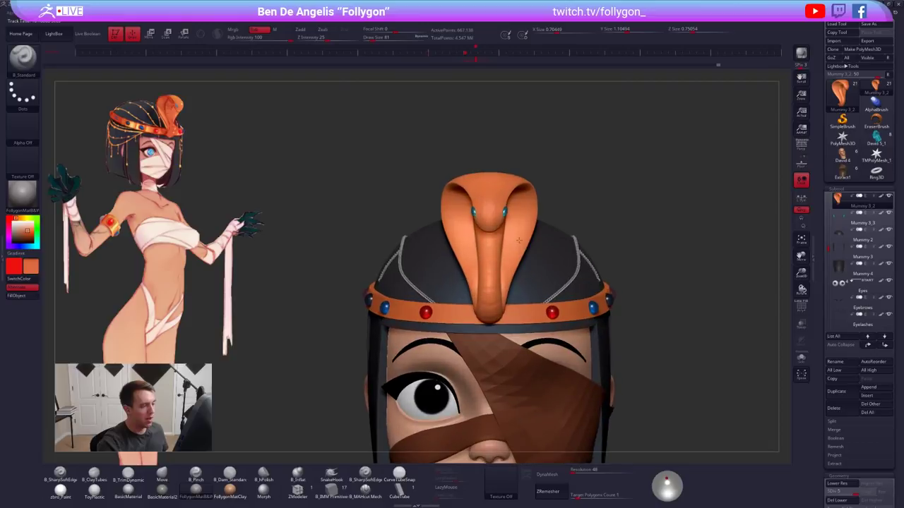
drag(314, 258, 387, 265)
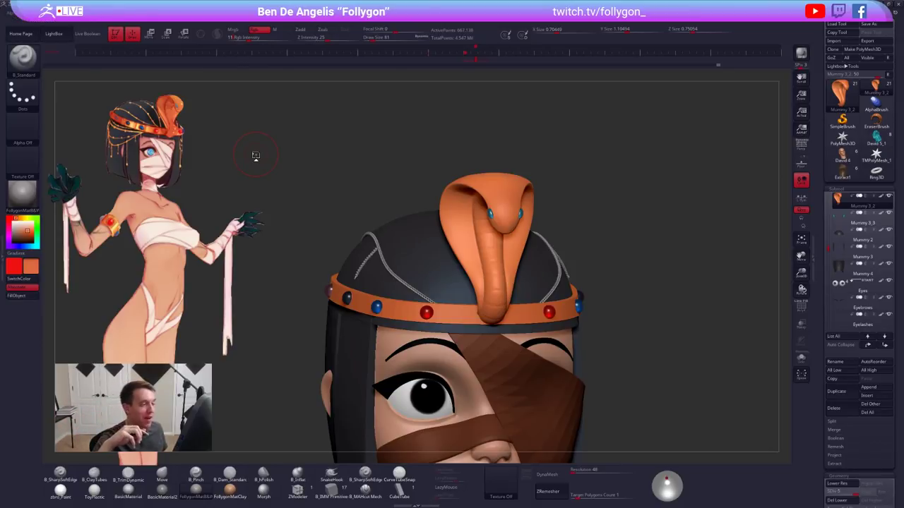
Isolate the cobra and softly tint its body with the deeper orange, using the Standard brush at draw sizes 150 and 74
key(shift+s)
alt+right_drag(509, 315, 562, 332)
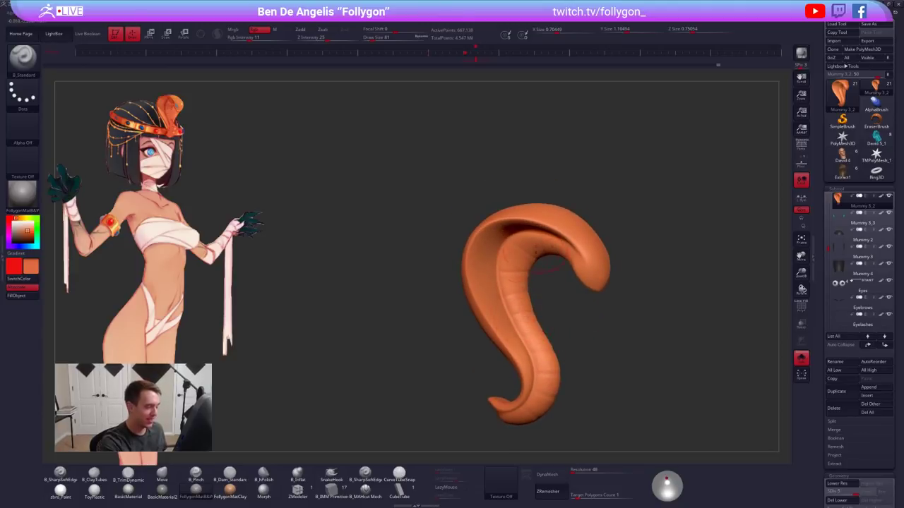
mouse_move(547, 269)
right_down()
mouse_move(561, 263)
mouse_move(546, 243)
right_up()
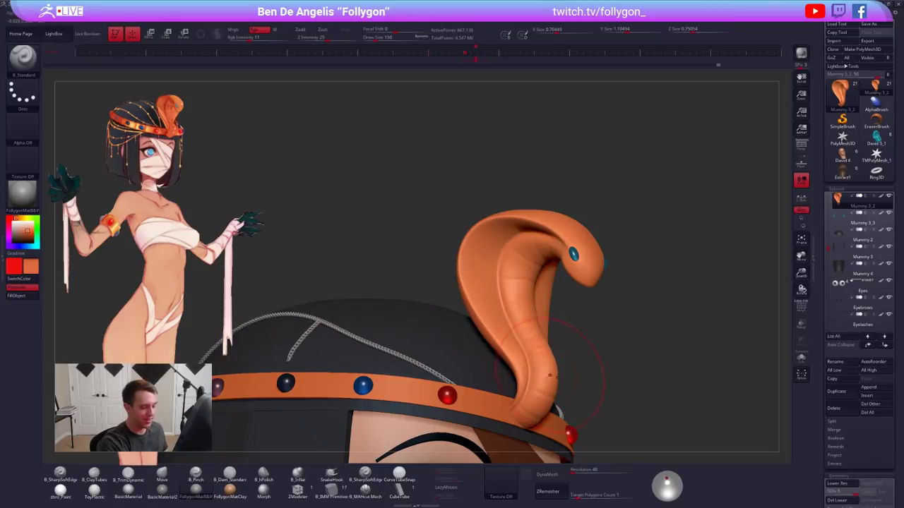
right_drag(553, 376, 551, 403)
key(alt+s)
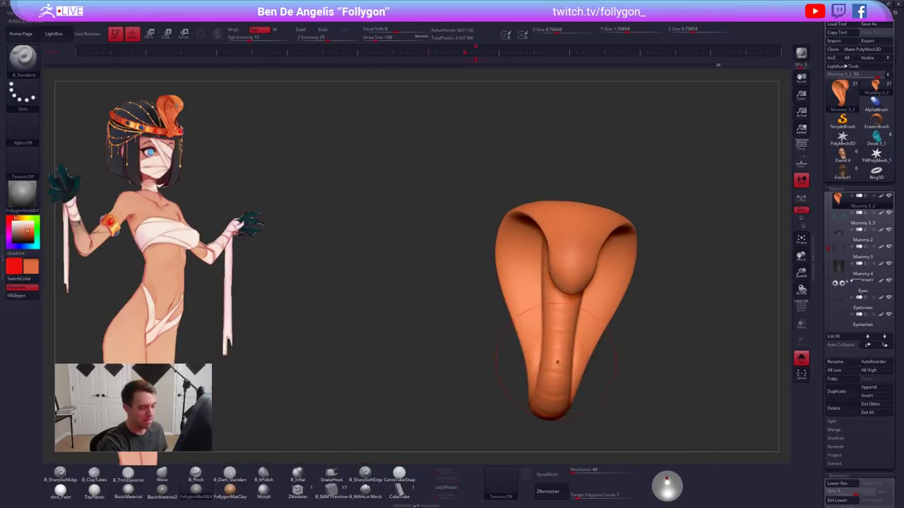
right_drag(557, 363, 585, 339)
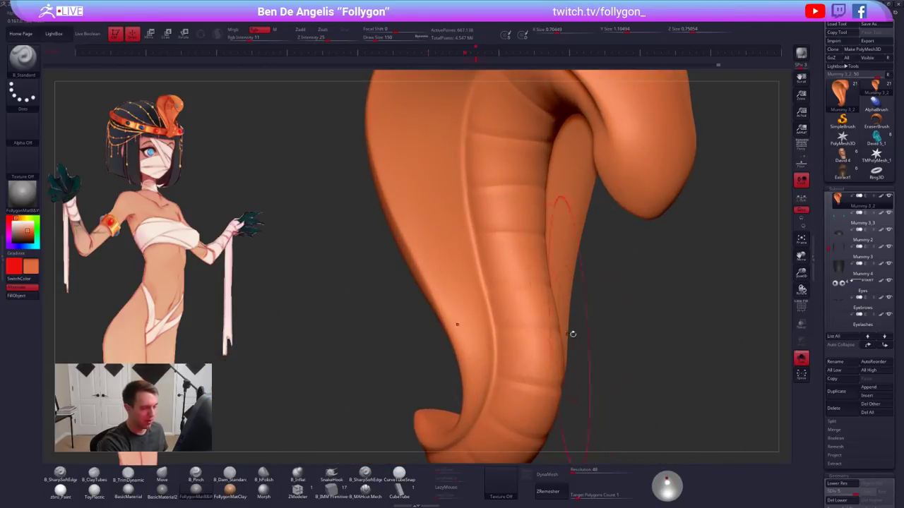
key(space)
drag(587, 335, 578, 330)
alt+right_drag(546, 328, 547, 285)
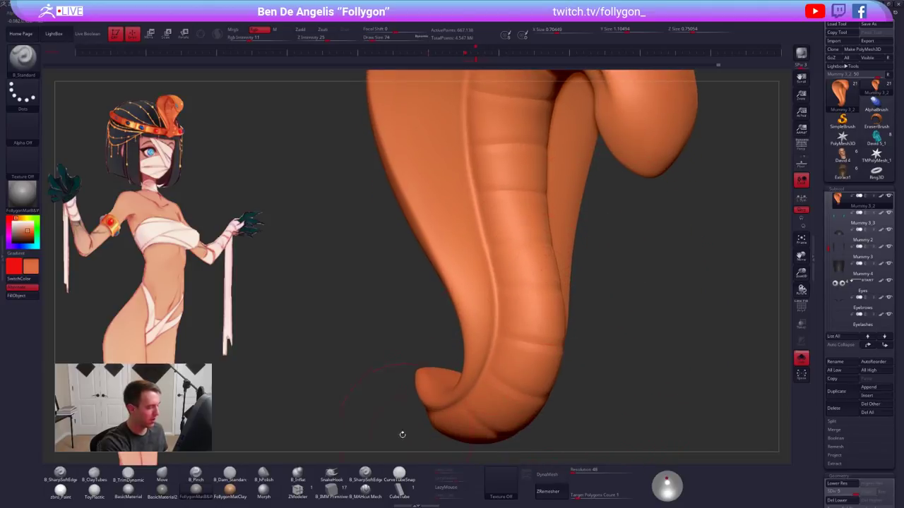
Tighten the creases between the cobra's lower belly segments with the Pinch brush at draw size 25
key(b)
key(p)
key(i)
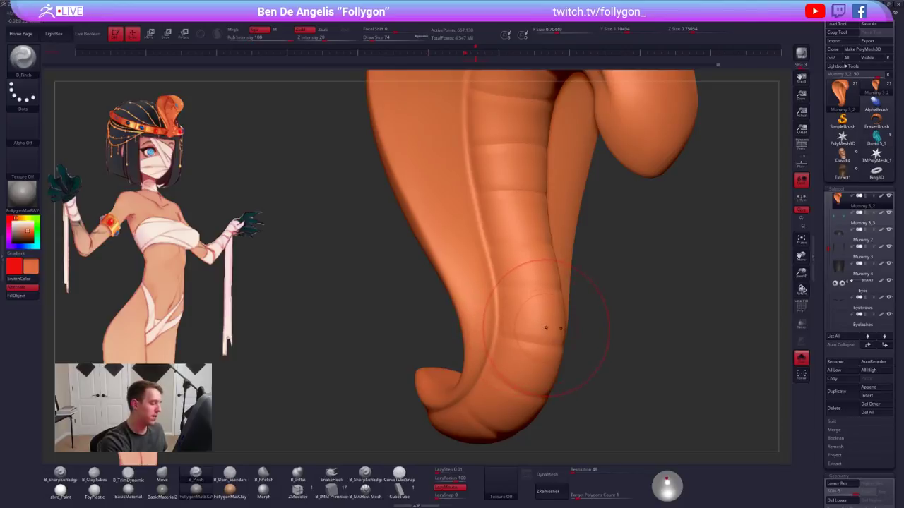
key(space)
drag(569, 330, 554, 329)
alt+right_drag(518, 287, 519, 320)
key(space)
drag(519, 319, 524, 320)
right_drag(524, 320, 499, 316)
drag(498, 317, 519, 318)
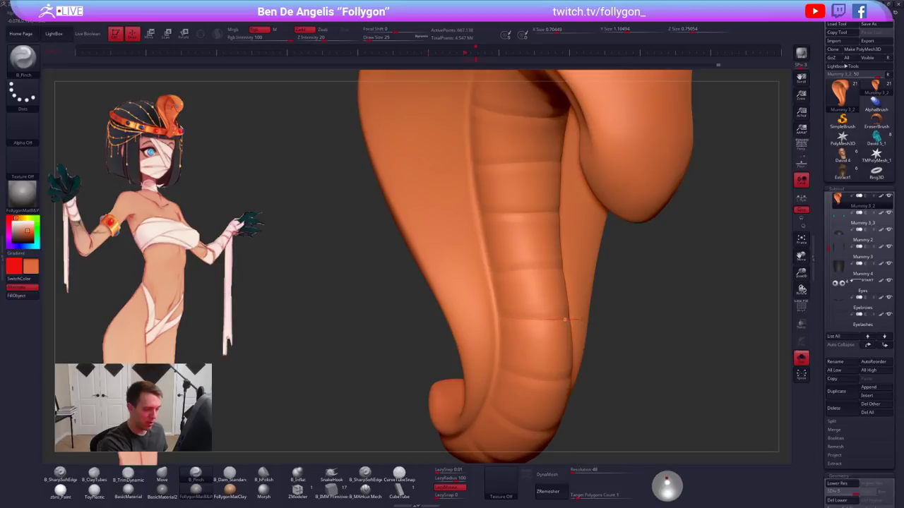
drag(585, 317, 607, 312)
drag(511, 318, 608, 309)
right_drag(517, 336, 532, 326)
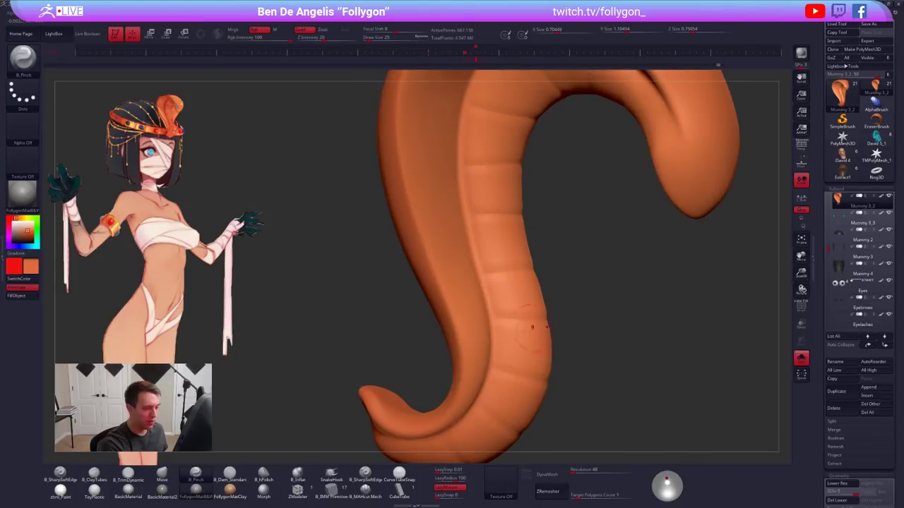
Subdivide the cobra once more and cut the belly segment creases deeper with the MAHcut Mech brush at draw sizes 12 and 18
key(ctrl+d)
click(365, 491)
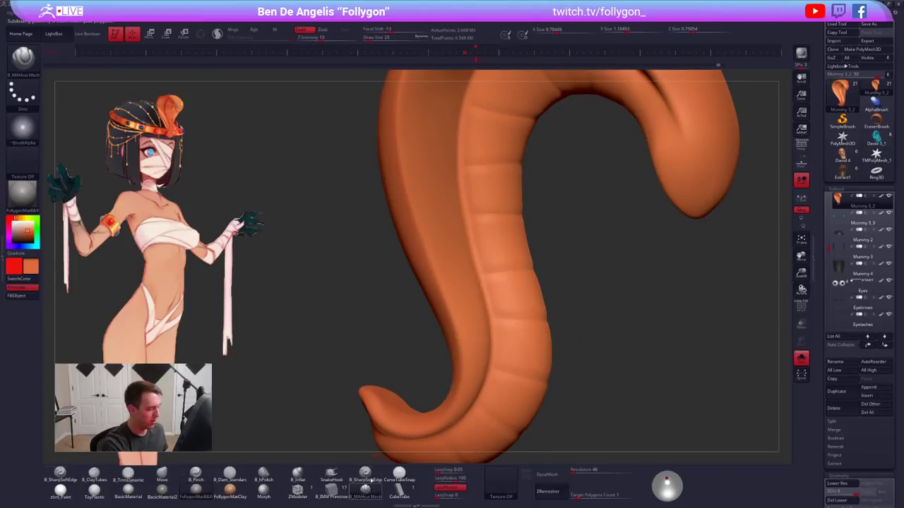
key(space)
right_drag(519, 321, 506, 317)
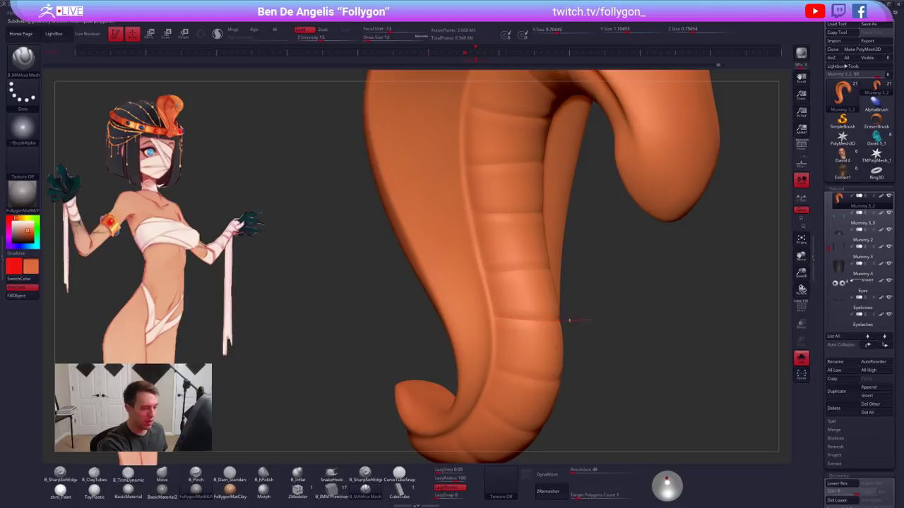
right_drag(544, 315, 499, 310)
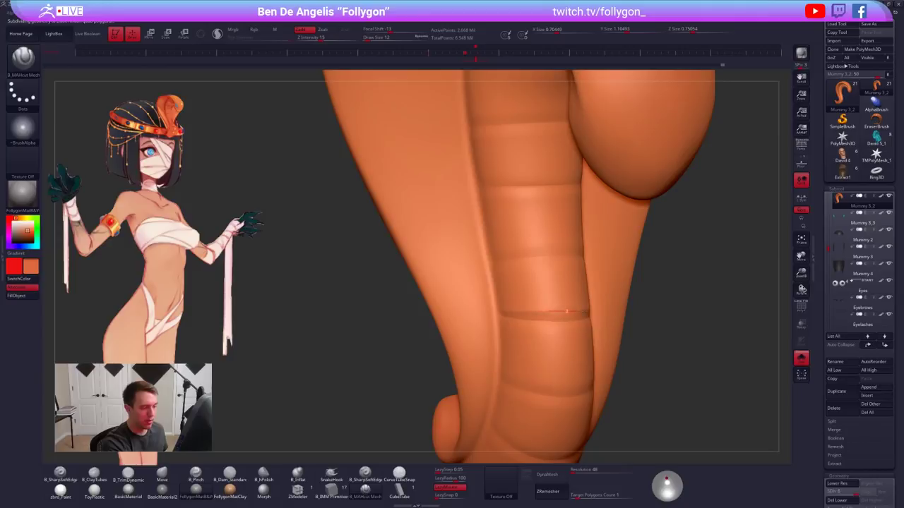
key(space)
mouse_move(571, 312)
mouse_down()
mouse_move(501, 316)
mouse_move(501, 325)
mouse_move(546, 331)
mouse_move(514, 319)
mouse_move(592, 320)
mouse_up()
key(space)
mouse_move(541, 334)
right_down()
mouse_move(570, 334)
mouse_move(548, 264)
right_up()
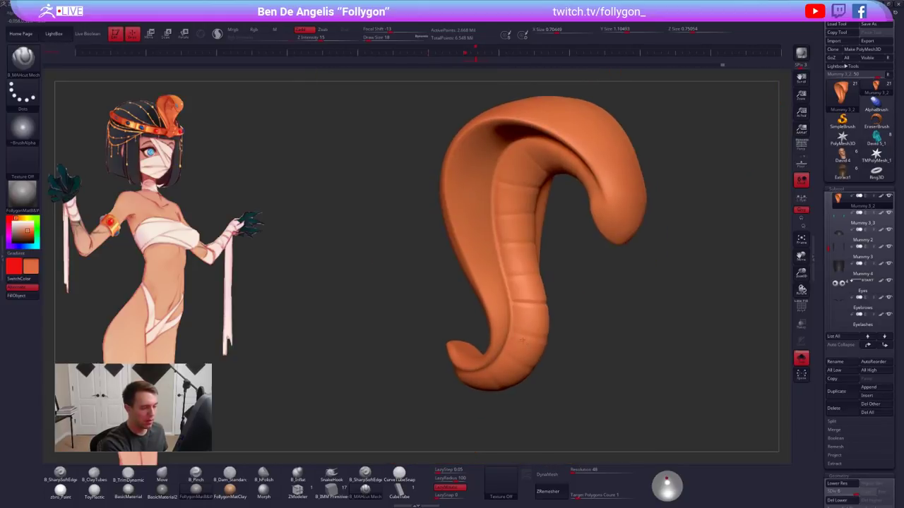
Show the full model again and examine how the segmented cobra sits on the headband from several angles
ctrl+shift+click(558, 361)
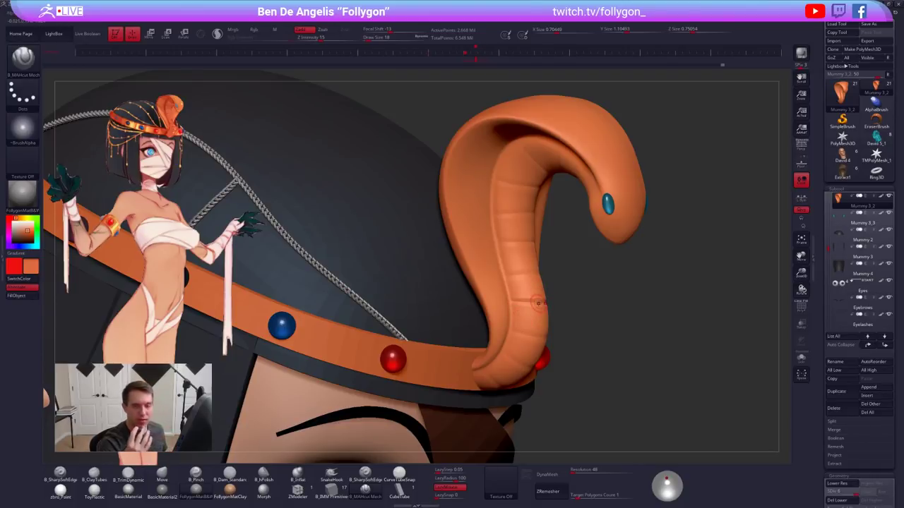
shift+drag(592, 305, 495, 308)
alt+drag(713, 255, 696, 163)
drag(677, 211, 721, 212)
ctrl+right_drag(590, 286, 585, 361)
right_drag(555, 247, 573, 264)
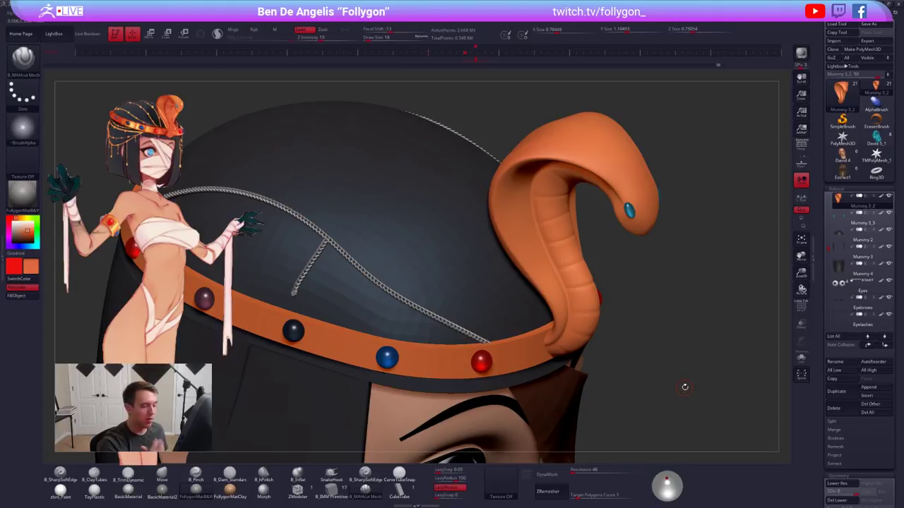
key(ctrl)
key(ctrl+shift)
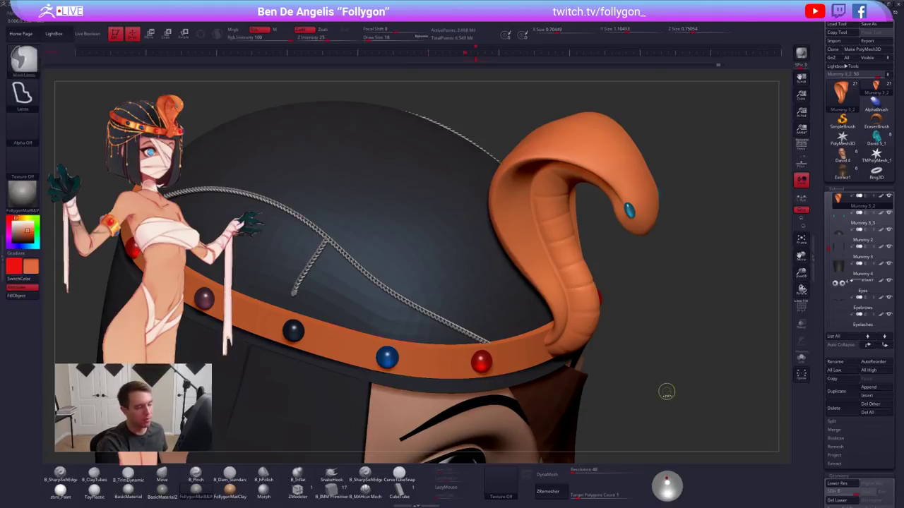
Return to the Standard brush in Rgb mode and softly shade the cobra's base with a darker orange at draw size 113
key(1)
right_drag(577, 262, 555, 282)
key(space)
ctrl+right_drag(573, 222, 552, 265)
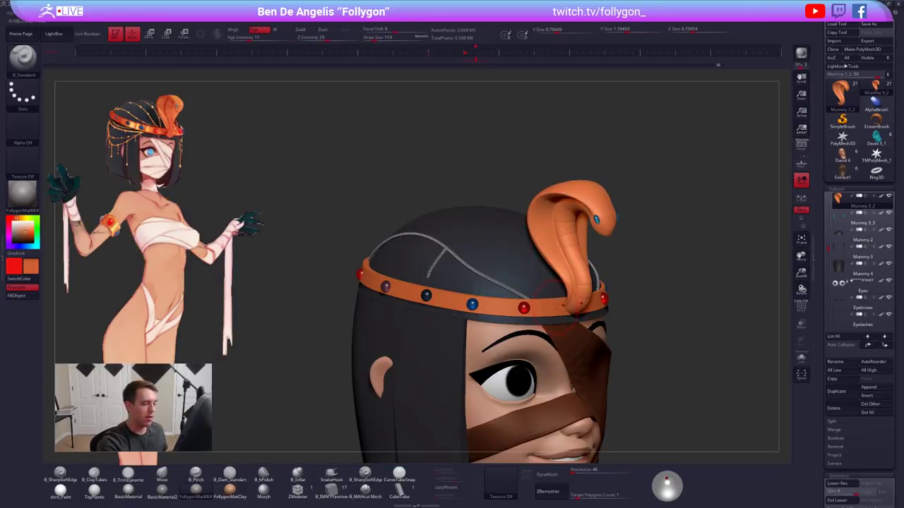
click(37, 299)
alt+right_drag(329, 246, 309, 251)
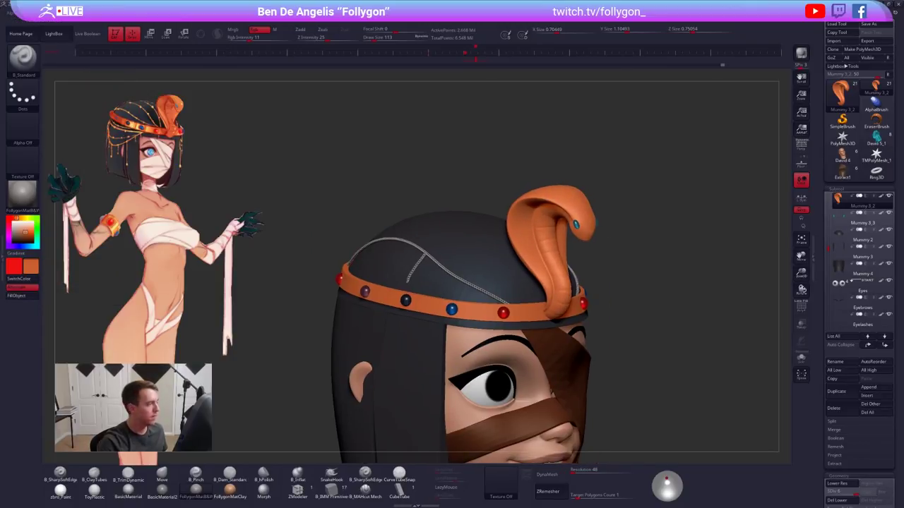
Sample a brighter orange from the concept art and softly tint the cobra's hood and back at draw size 150
key(z)
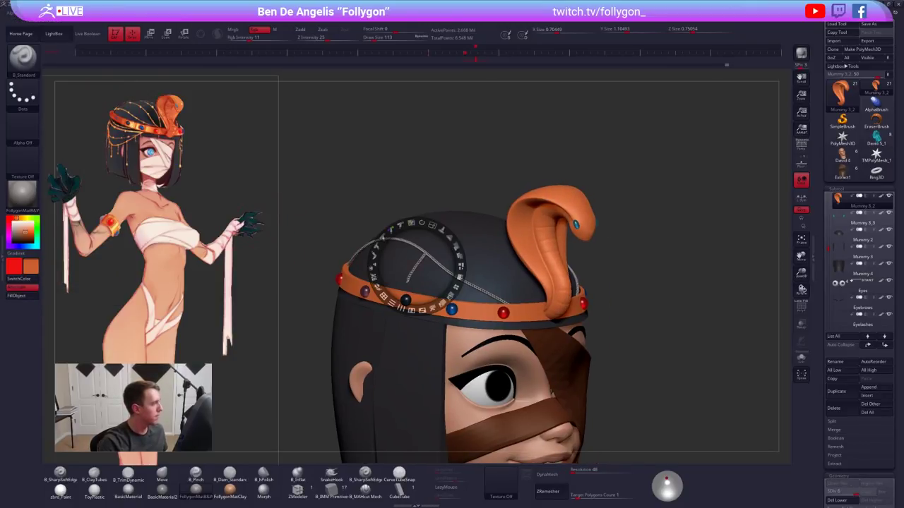
key(shift+z)
key(space)
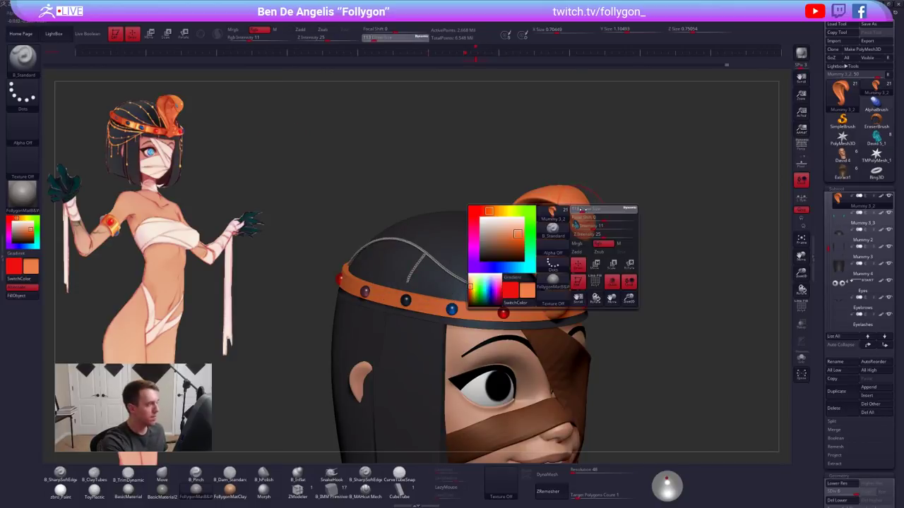
drag(582, 210, 585, 211)
shift+right_drag(586, 212, 664, 216)
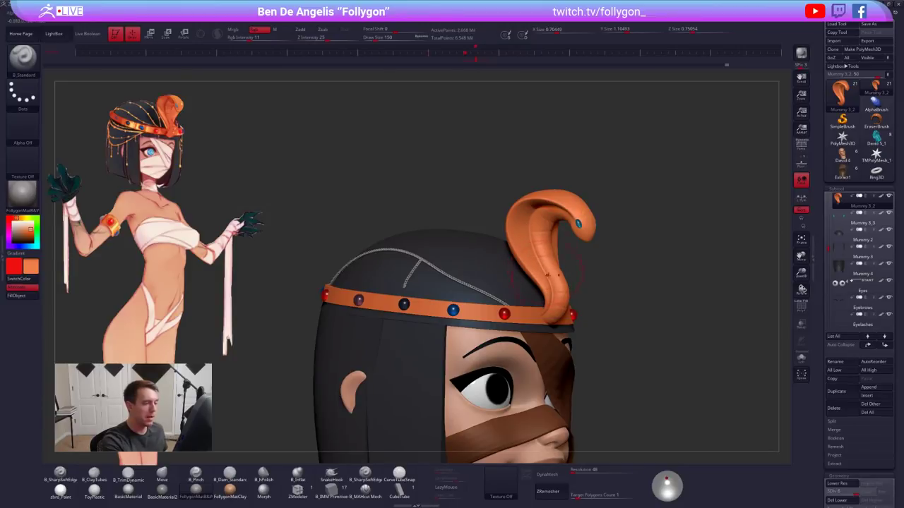
right_drag(547, 274, 551, 257)
key(space)
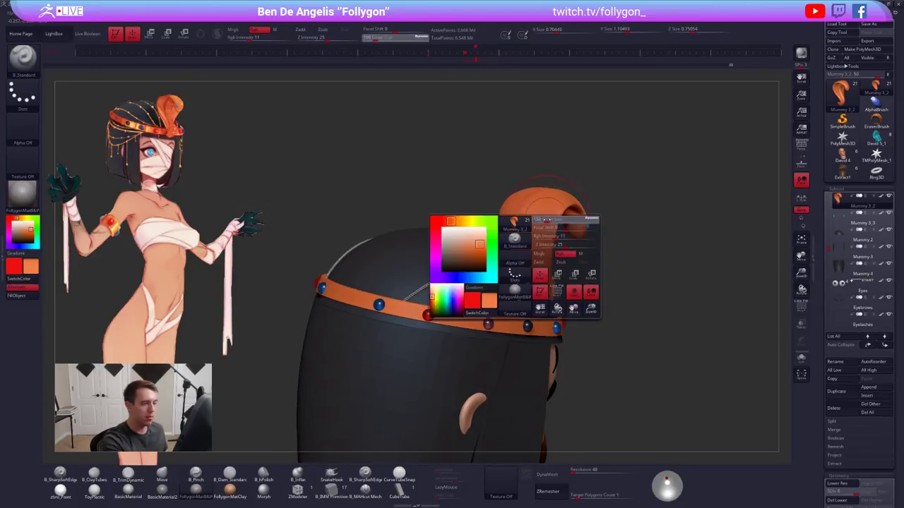
drag(550, 224, 554, 225)
right_drag(553, 229, 521, 222)
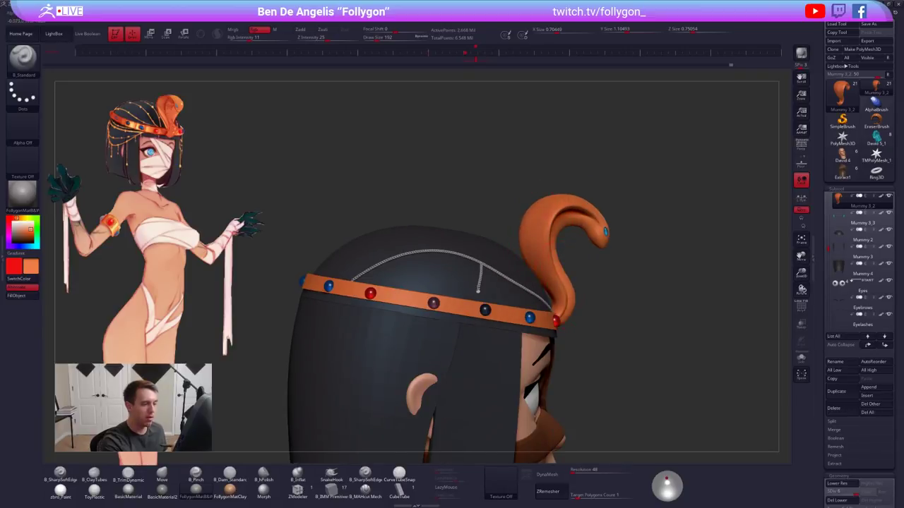
Reduce the draw size to 96, sample a deeper orange from the concept art and isolate the cobra
right_drag(636, 291, 543, 308)
key(space)
drag(583, 276, 575, 276)
key(z)
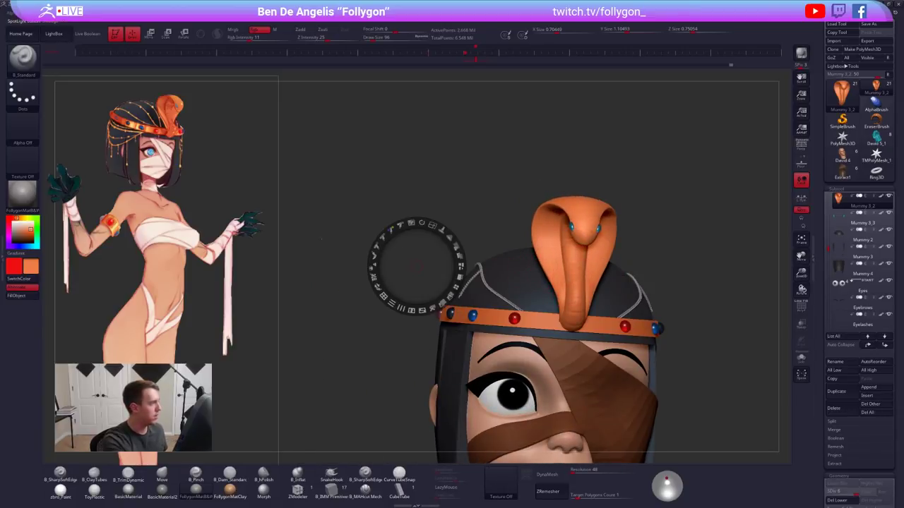
key(c)
key(z)
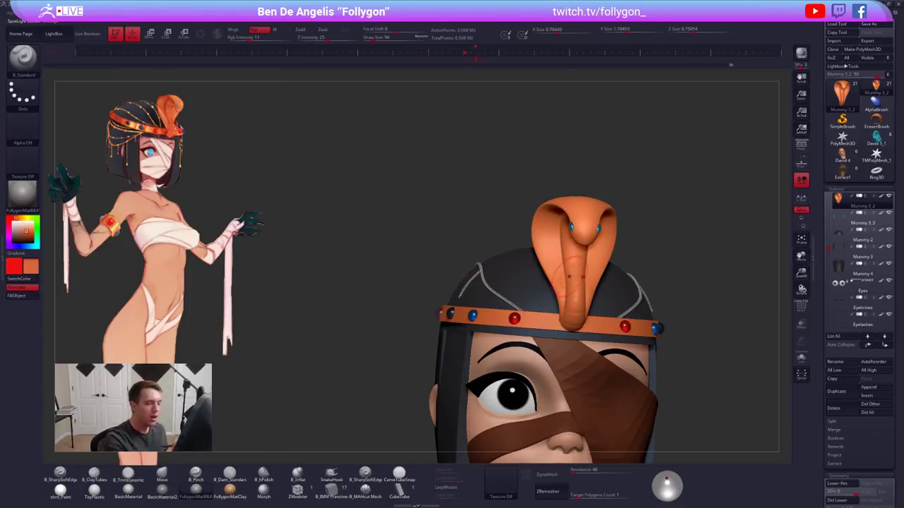
key(alt+s)
right_drag(576, 258, 548, 308)
Sample a light yellow-orange from the concept art and softly tint the cobra's belly at draw size 154
key(z)
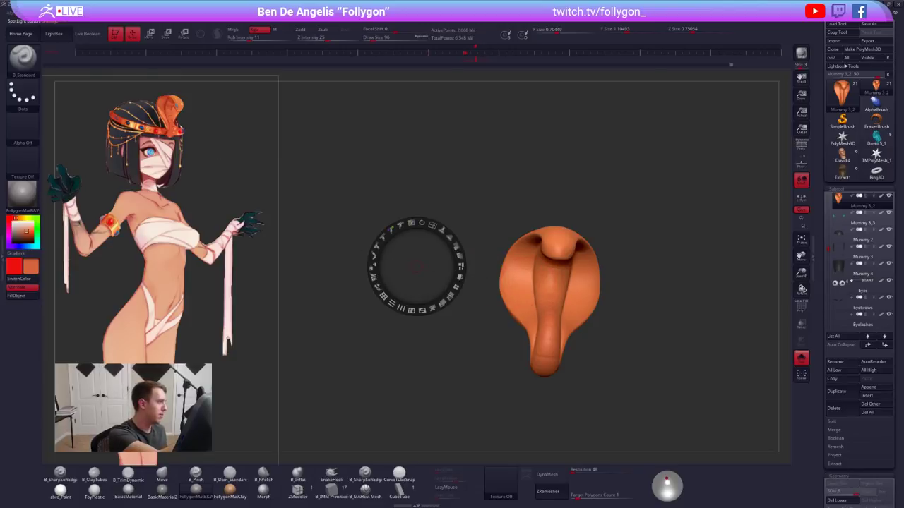
key(c)
key(z)
ctrl+right_drag(554, 288, 556, 292)
key(space)
drag(554, 282, 547, 353)
right_drag(549, 317, 553, 284)
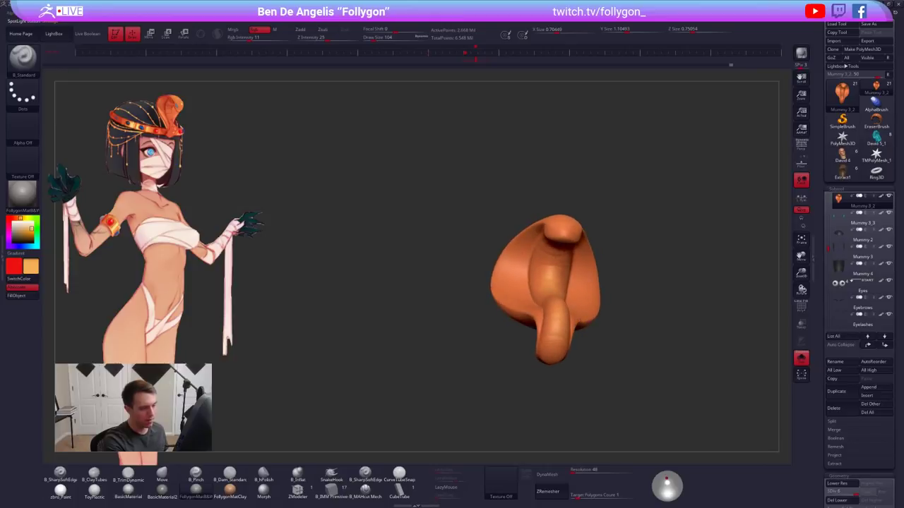
drag(553, 264, 553, 288)
Build up the yellow-orange along the belly at draw size 150 and bring back the rest of the model
right_drag(553, 285, 555, 255)
right_drag(567, 221, 566, 247)
key(space)
drag(553, 284, 558, 284)
right_drag(558, 284, 555, 300)
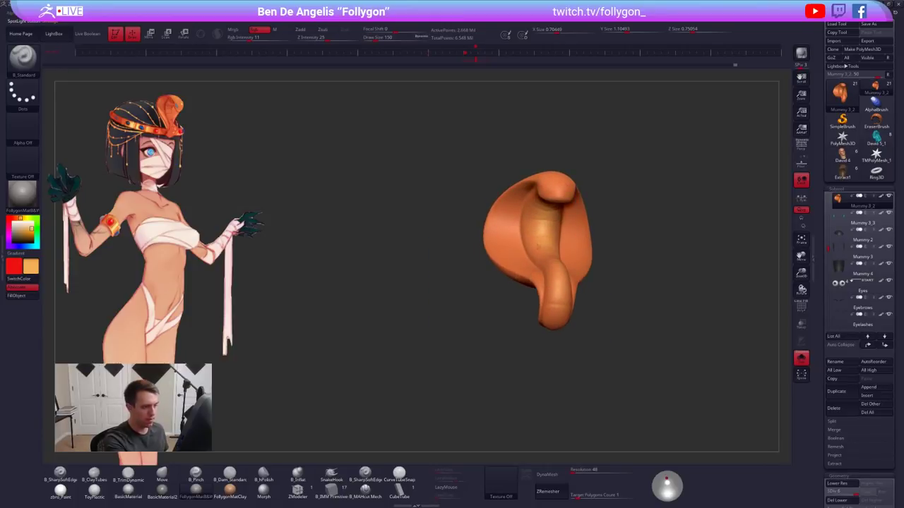
mouse_move(538, 246)
right_down()
mouse_move(557, 265)
mouse_move(584, 270)
right_up()
click(584, 270)
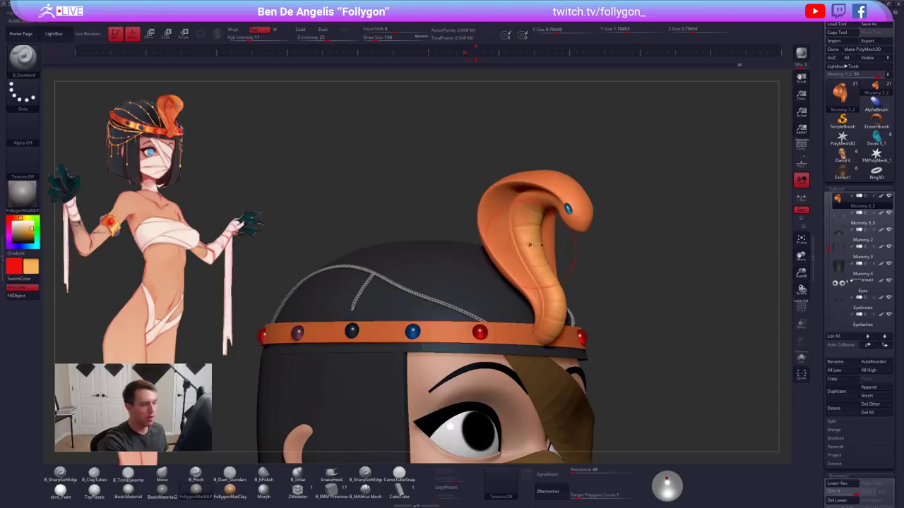
Blend the belly's yellow tint with a deeper orange, using the Standard brush at draw sizes 150 and 61
right_drag(535, 244, 534, 232)
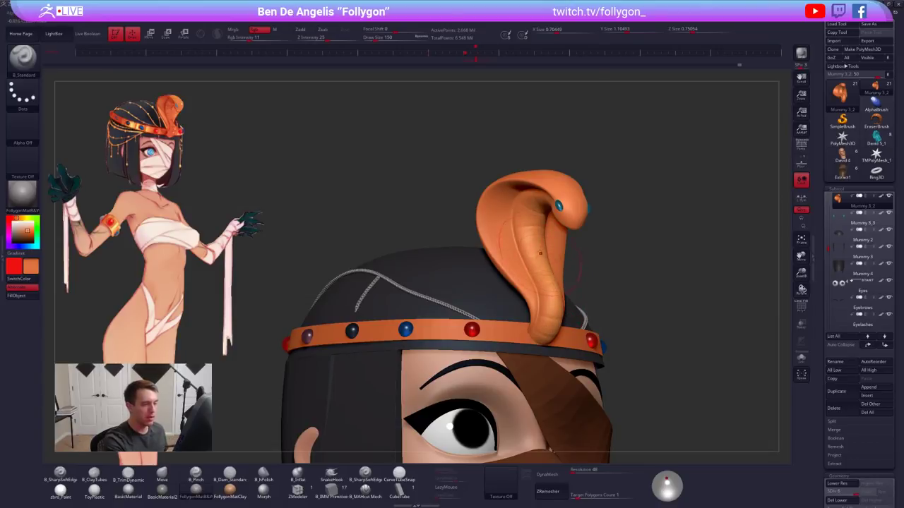
key(space)
drag(534, 240, 529, 239)
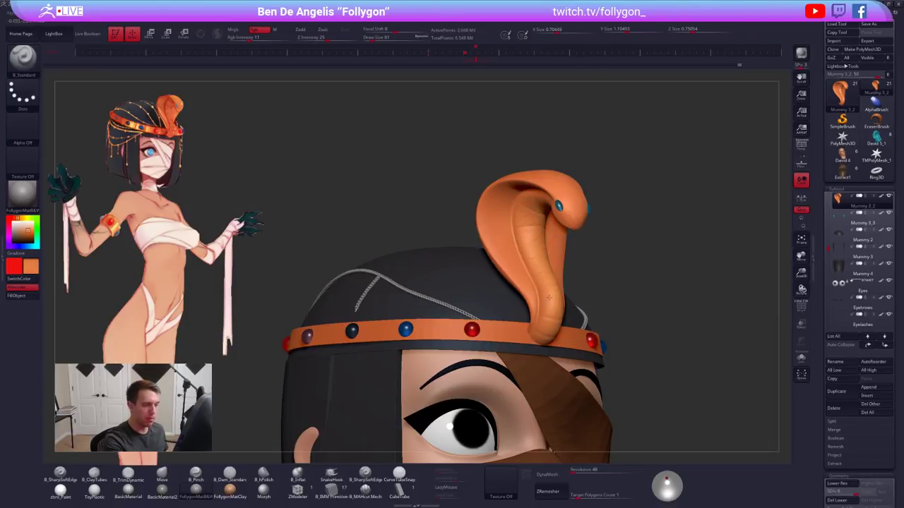
mouse_move(531, 238)
right_down()
mouse_move(528, 219)
mouse_move(554, 218)
mouse_move(556, 227)
mouse_move(554, 191)
right_up()
mouse_move(554, 190)
right_down()
mouse_move(540, 293)
mouse_move(546, 332)
mouse_move(563, 319)
mouse_move(595, 329)
mouse_move(571, 308)
mouse_move(439, 281)
right_up()
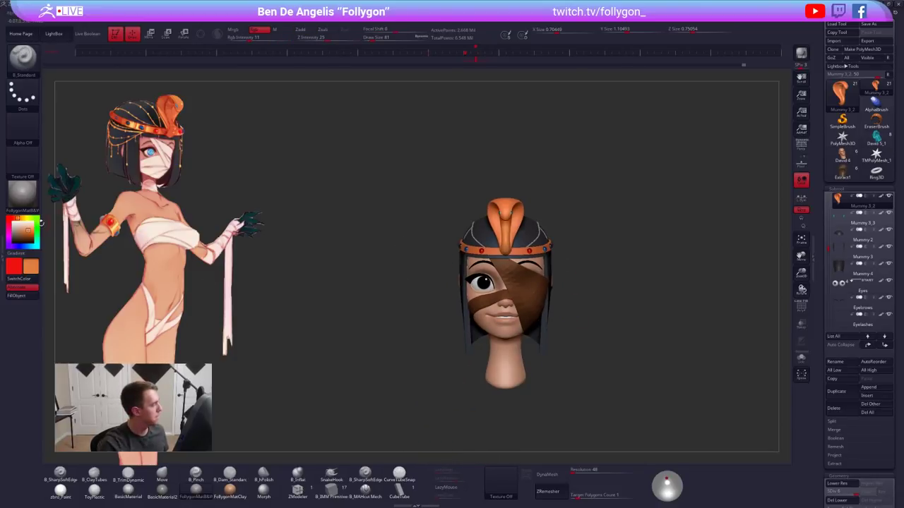
Set the active colour to white and isolate the cobra with its polygroups displayed
drag(30, 227, 9, 220)
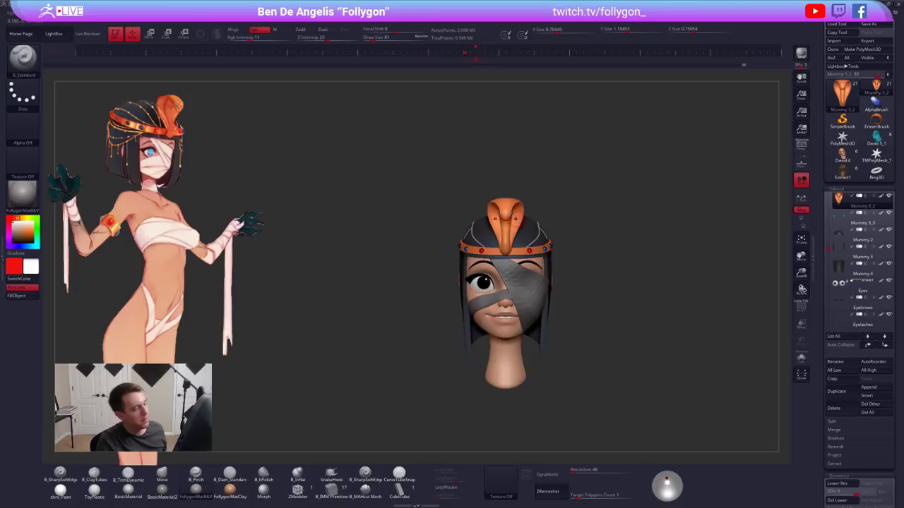
key(alt+s)
right_drag(515, 224, 564, 290)
key(shift+f)
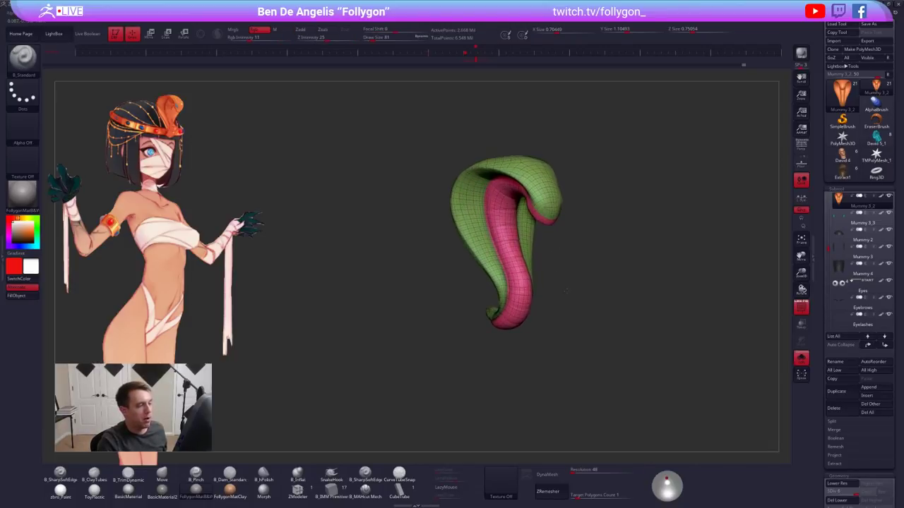
Mask the cobra's belly polygroup, leaving the hood unmasked, try inverting the mask and clear it
key(w)
click(199, 35)
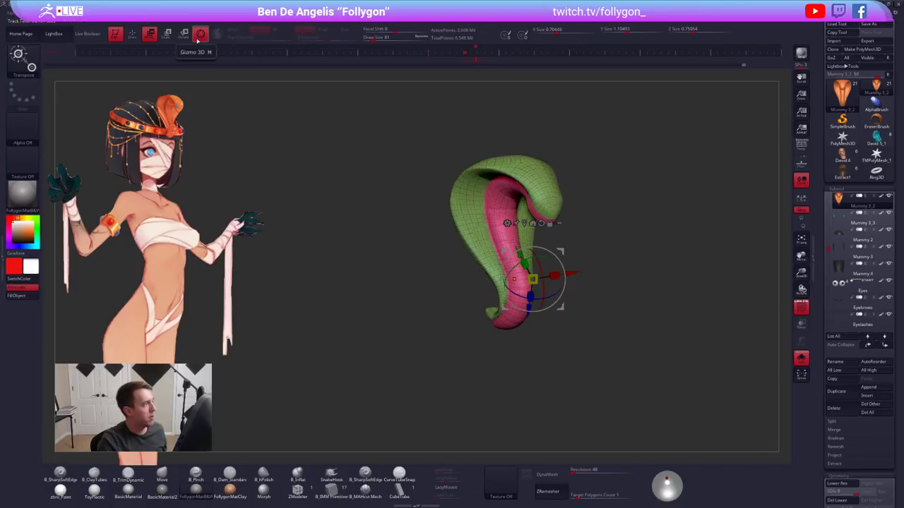
click(200, 36)
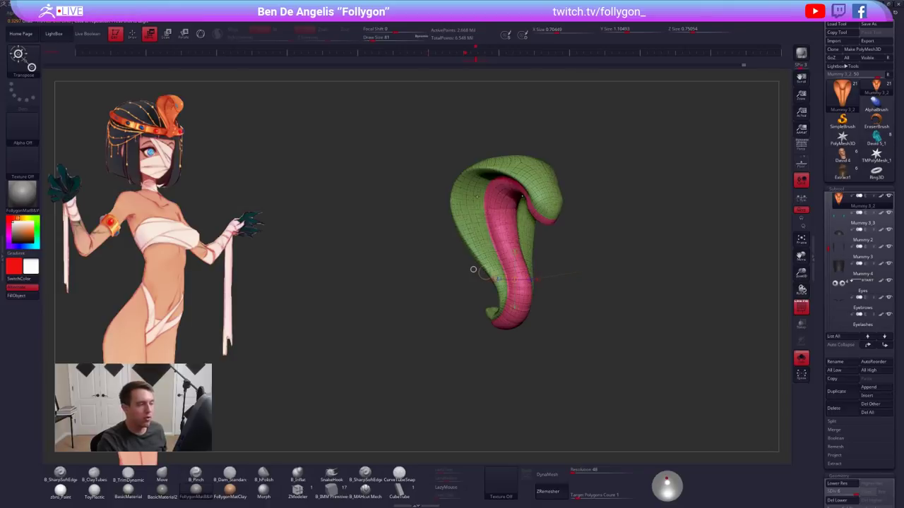
ctrl+click(477, 197)
key(shift+f)
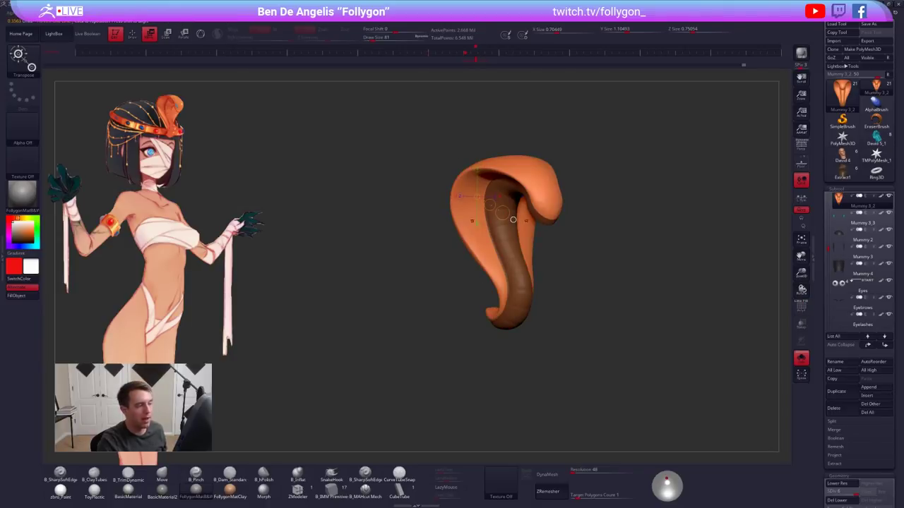
key(q)
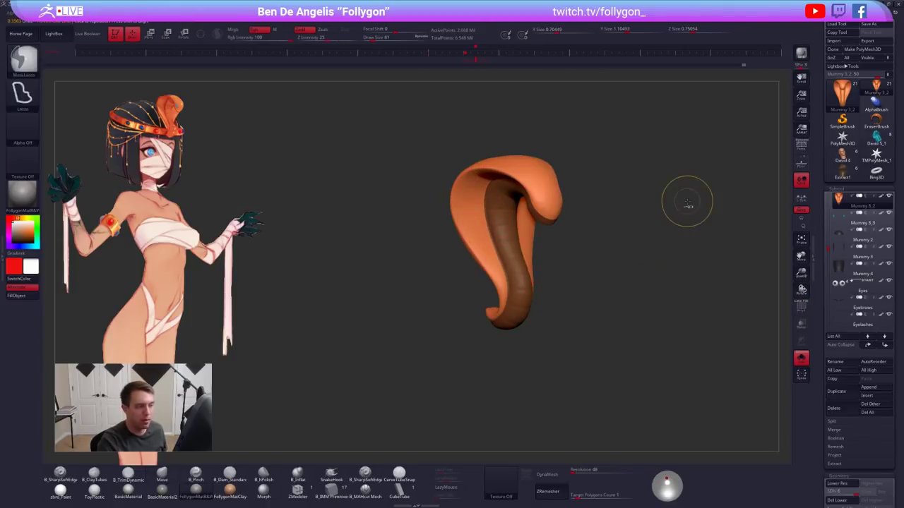
ctrl+click(687, 202)
ctrl+click(687, 202)
ctrl+click(687, 202)
ctrl+click(687, 202)
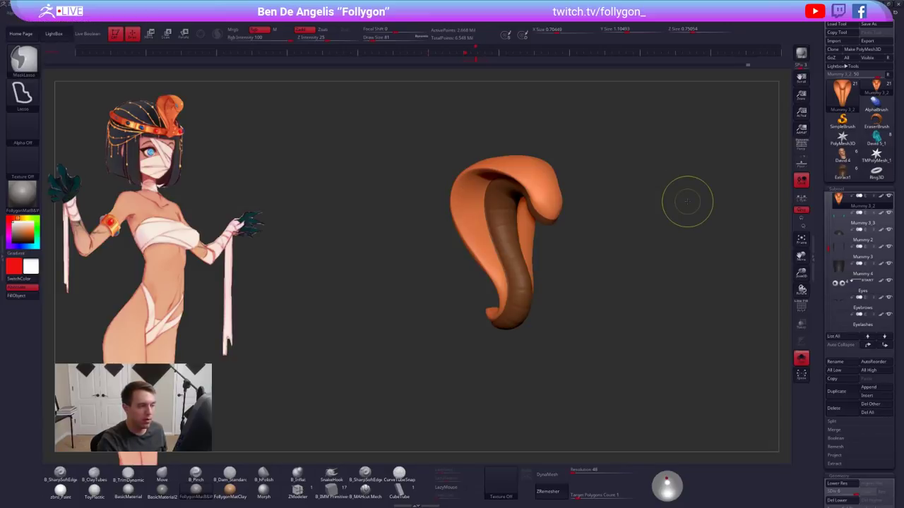
ctrl+drag(664, 248, 641, 268)
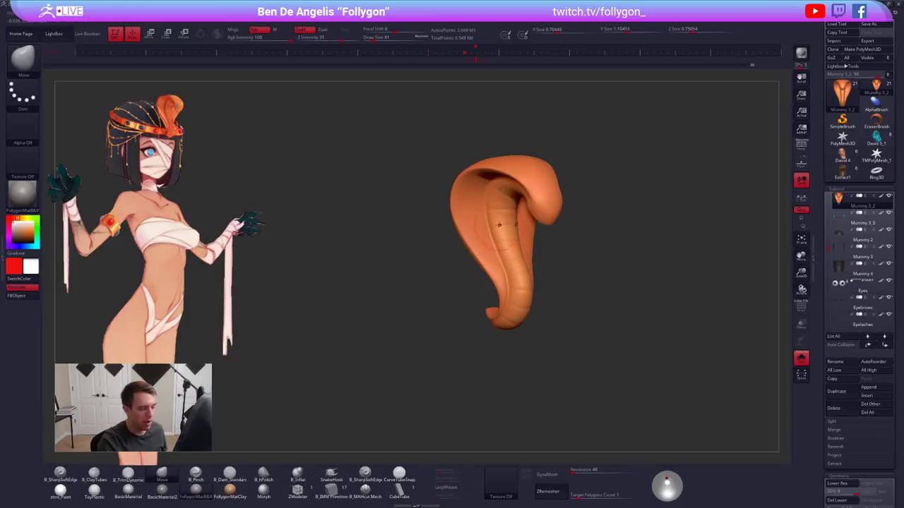
Isolate the cobra's hood by hiding its belly polygroup
key(ctrl+shift)
ctrl+shift+click(468, 195)
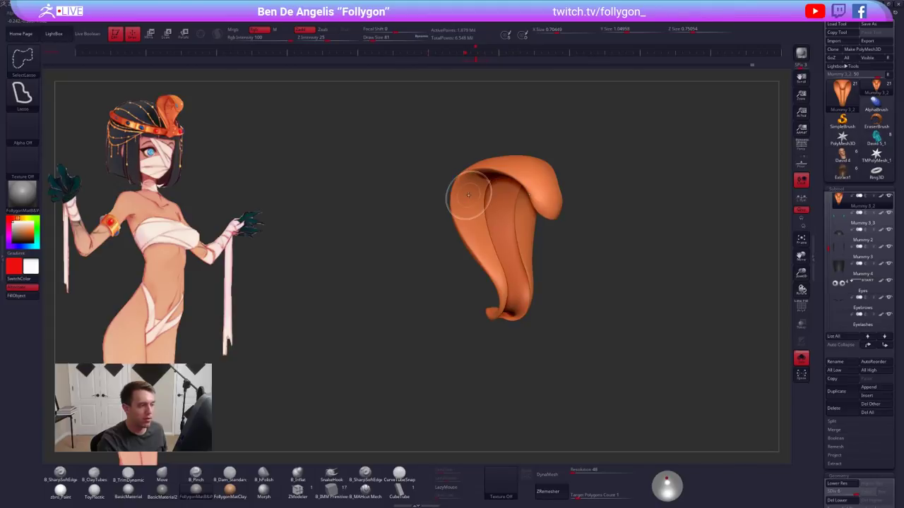
ctrl+shift+click(665, 188)
key(ctrl+z)
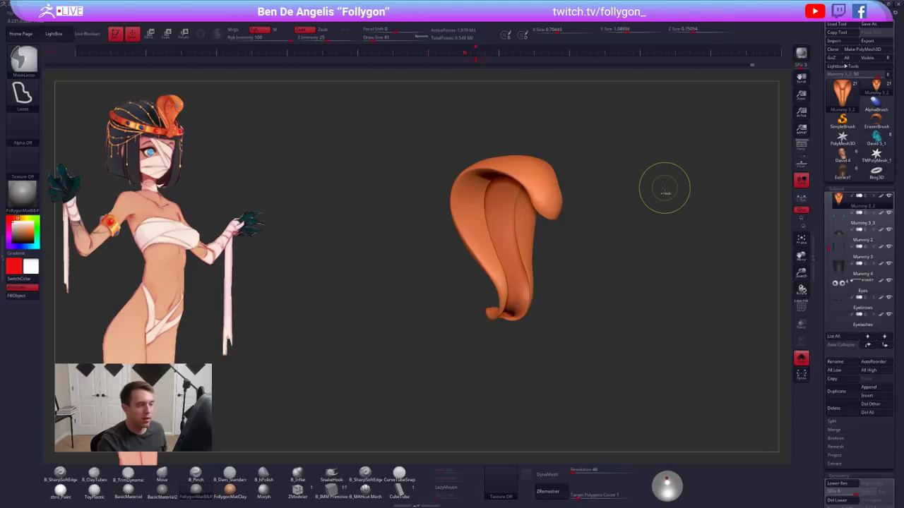
ctrl+shift+click(680, 230)
key(ctrl+z)
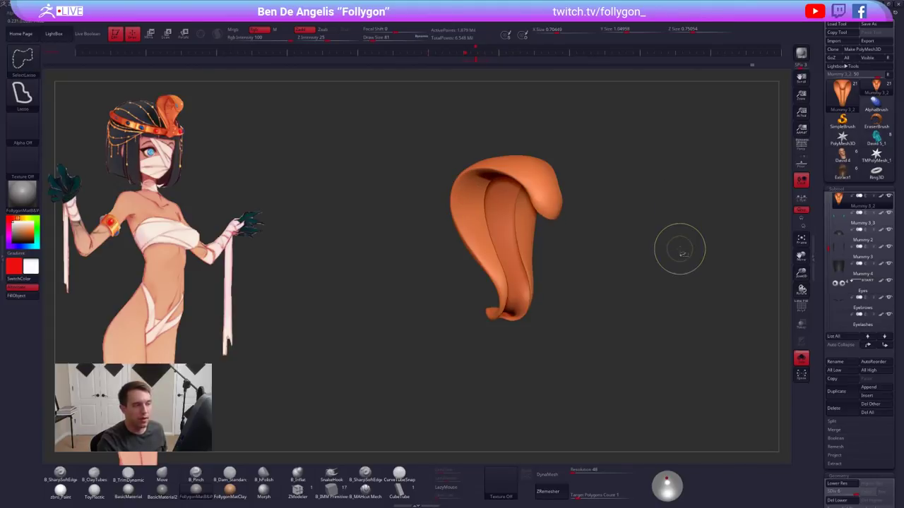
Show all of the cobra's hidden polygroups and bring back the rest of the mummy model
ctrl+shift+drag(676, 235, 669, 159)
ctrl+shift+drag(676, 288, 680, 200)
mouse_move(677, 286)
ctrl+shift+mouse_down()
mouse_move(679, 240)
mouse_move(626, 221)
ctrl+shift+mouse_up()
ctrl+shift+click(679, 262)
key(alt+s)
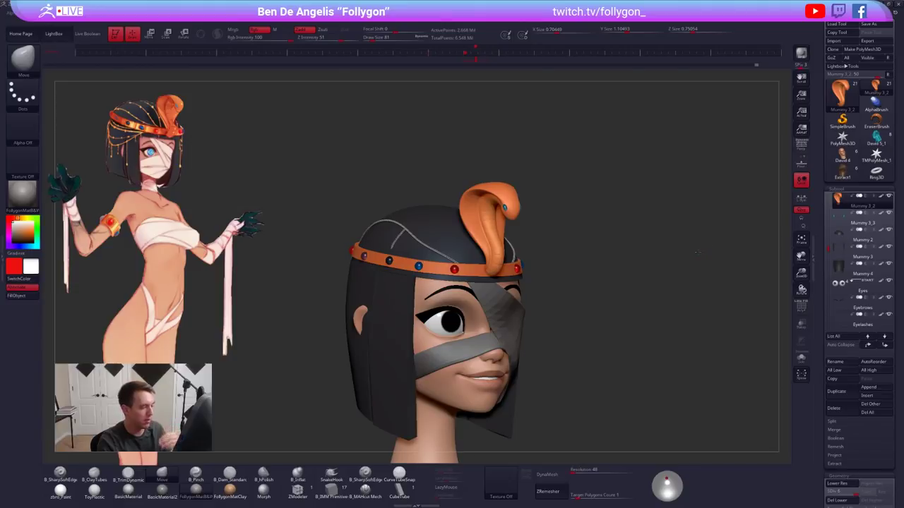
Turn on perspective and view the mummy's head from the front
drag(632, 255, 576, 224)
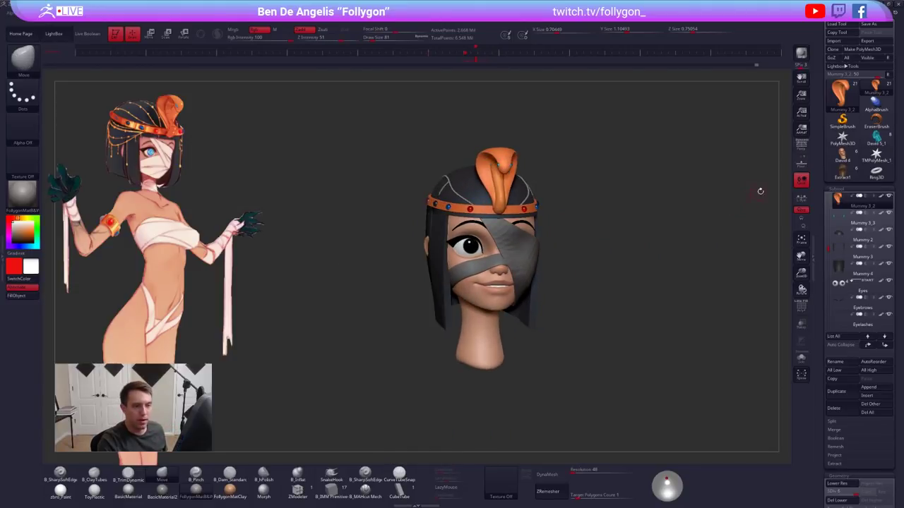
click(803, 146)
drag(659, 177, 648, 187)
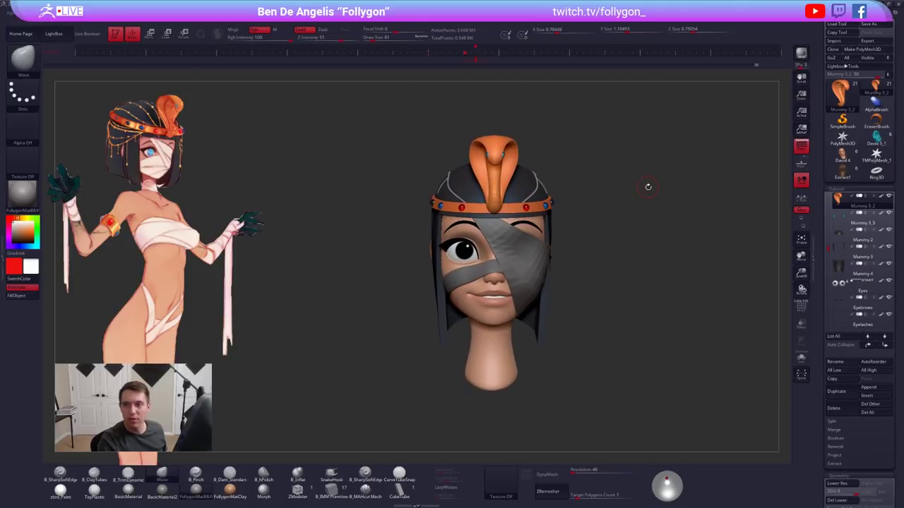
Switch to the Extract1 character head and hide the concept-art reference image
click(843, 173)
alt+drag(691, 188, 632, 190)
key(shift+z)
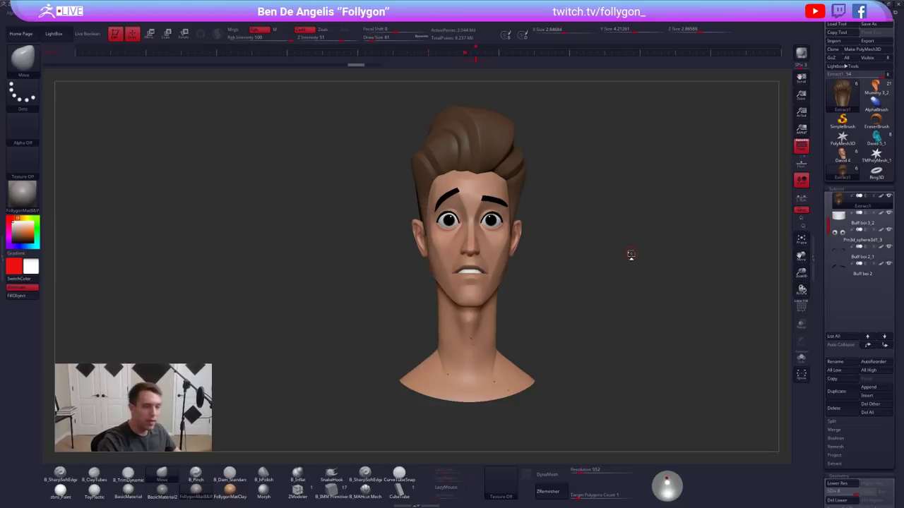
Examine the finished heads of the man with the white turtleneck and the woman with teal hair
click(845, 157)
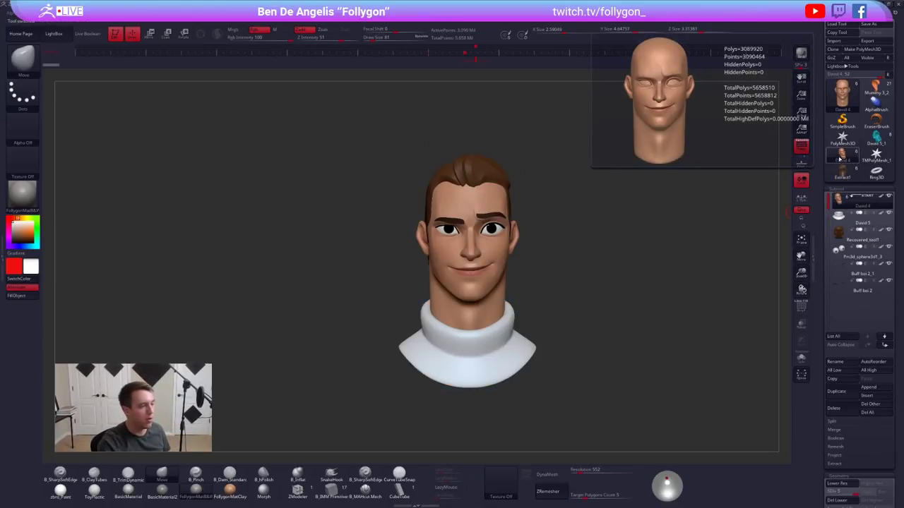
click(875, 139)
alt+drag(540, 223, 483, 197)
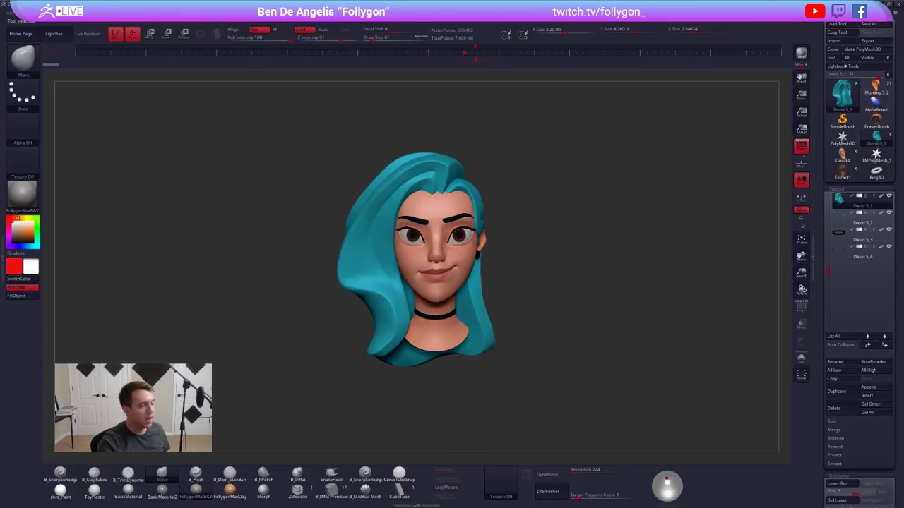
scroll(487, 227, up, 2)
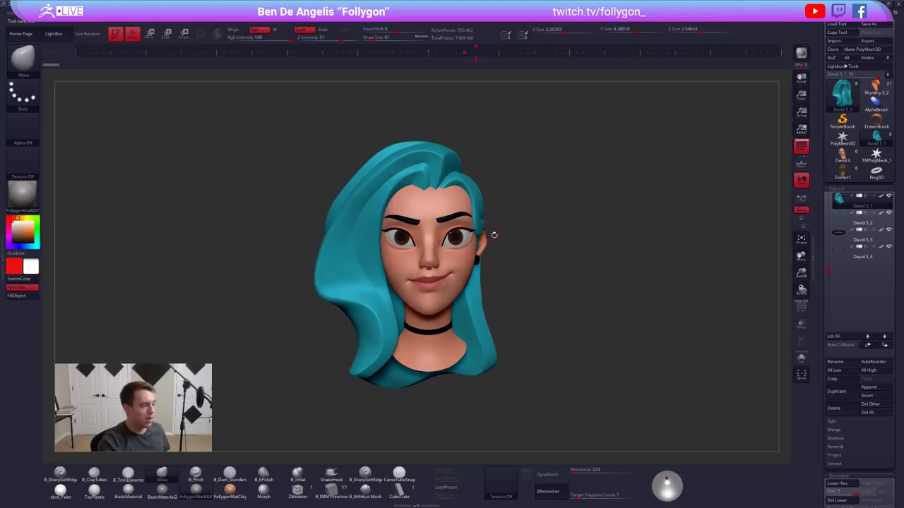
Return to the mummy model and frame its head from the front
click(875, 88)
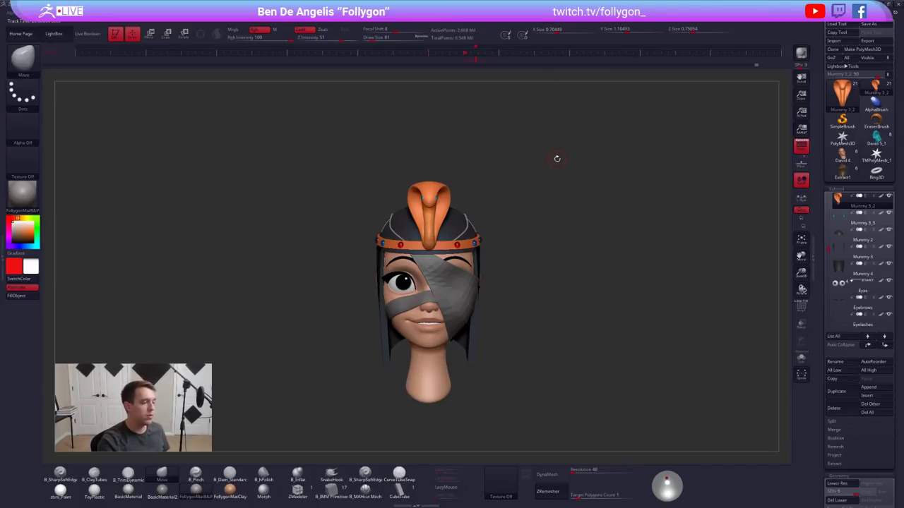
alt+drag(640, 212, 650, 182)
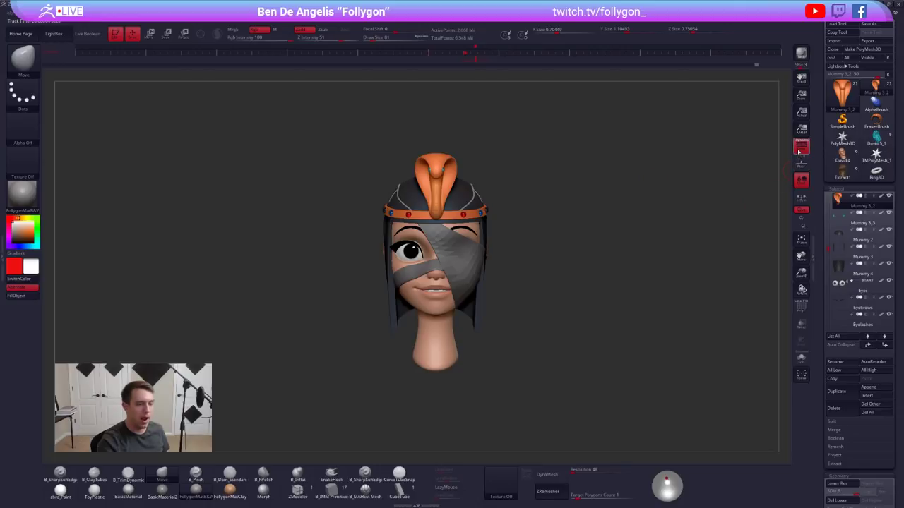
mouse_move(569, 197)
alt+mouse_down()
mouse_move(578, 207)
mouse_move(577, 194)
alt+mouse_up()
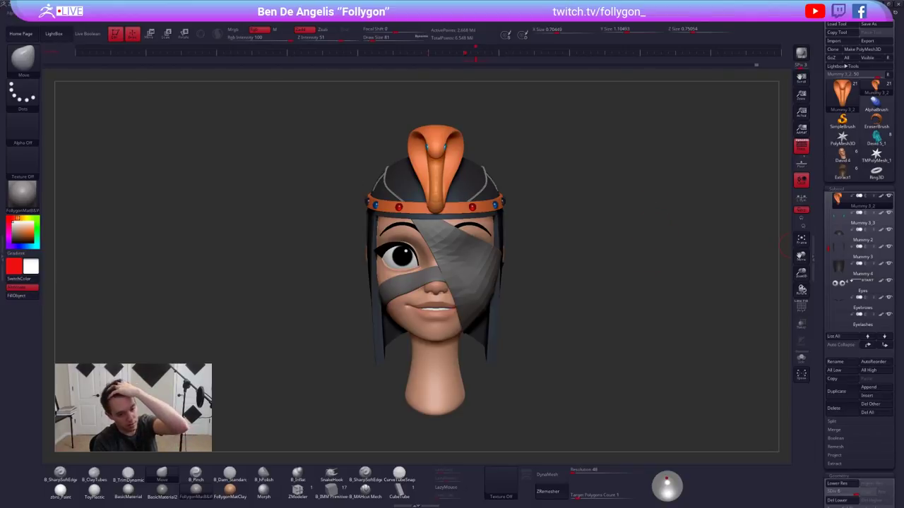
Switch to the browser's product store page and view the Stylized Character Base Mesh preview images
key(alt+Tab)
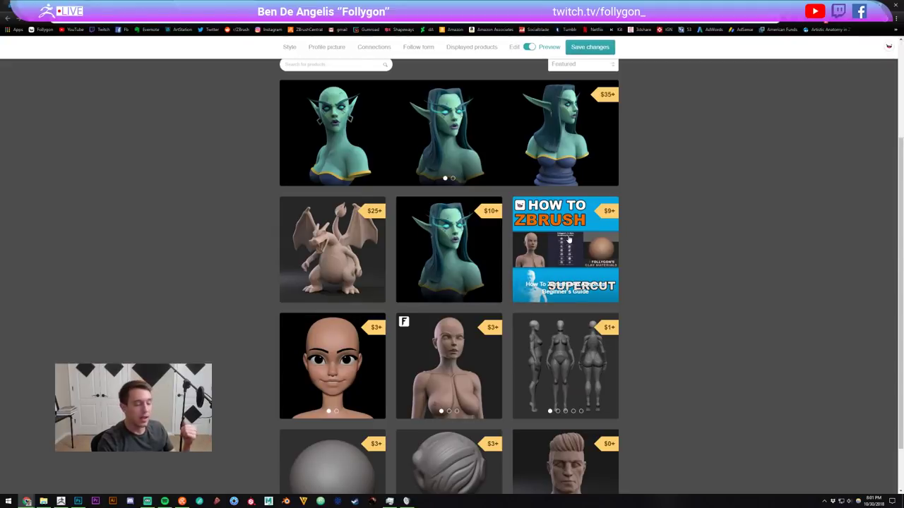
mouse_move(498, 149)
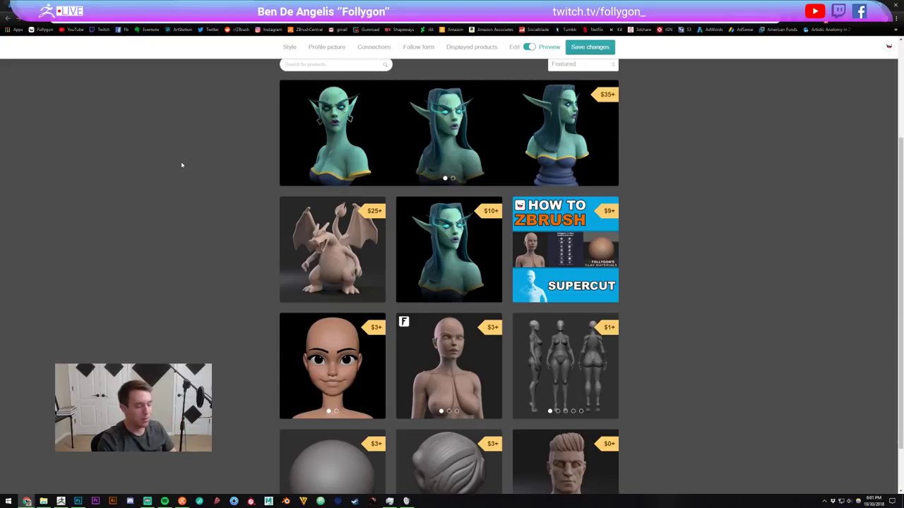
scroll(177, 163, down, 1)
click(342, 293)
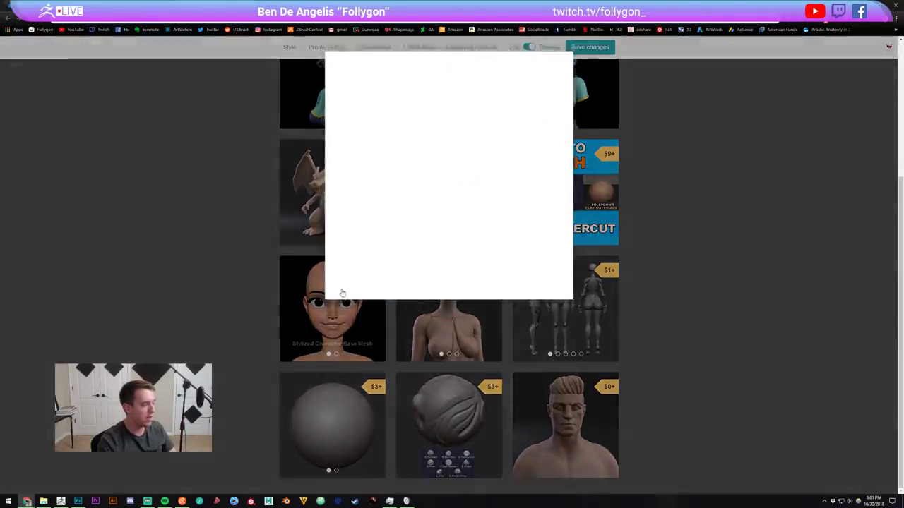
click(557, 176)
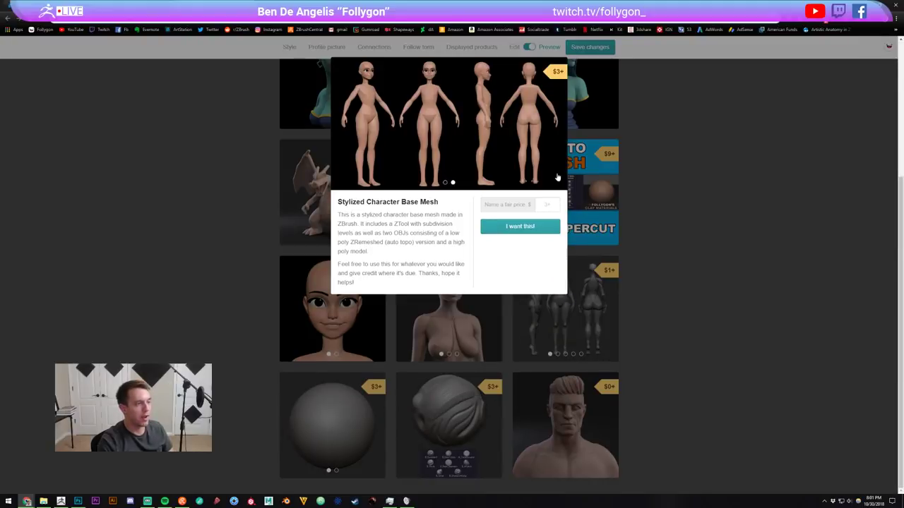
click(717, 194)
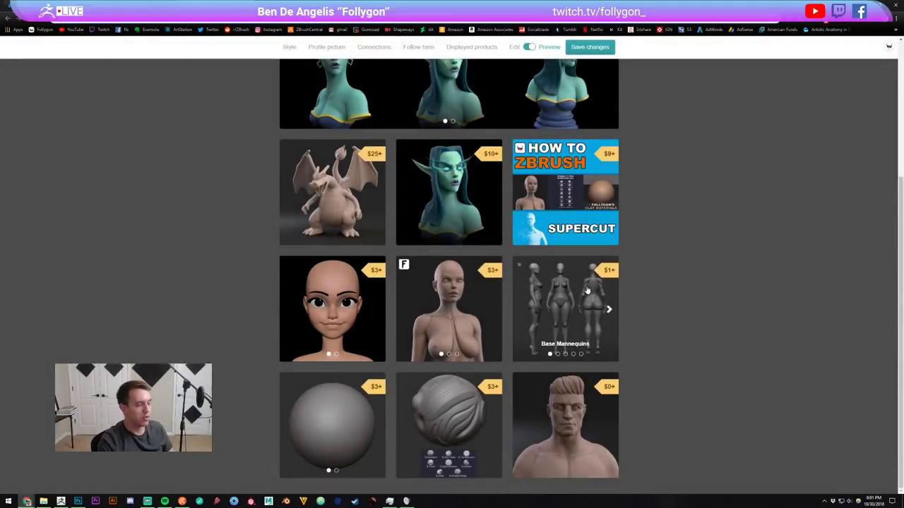
Look through the Base Mannequins product's preview images and return to ZBrush
click(586, 290)
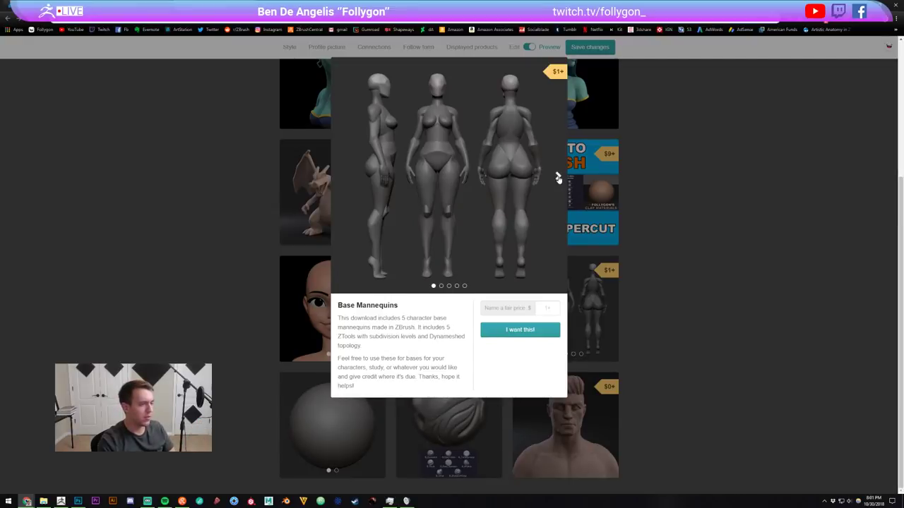
click(558, 178)
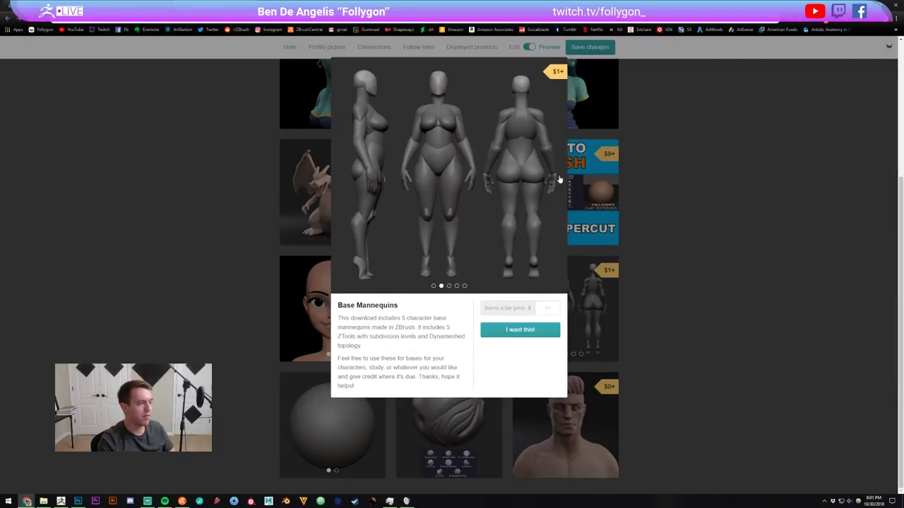
click(558, 178)
click(558, 178)
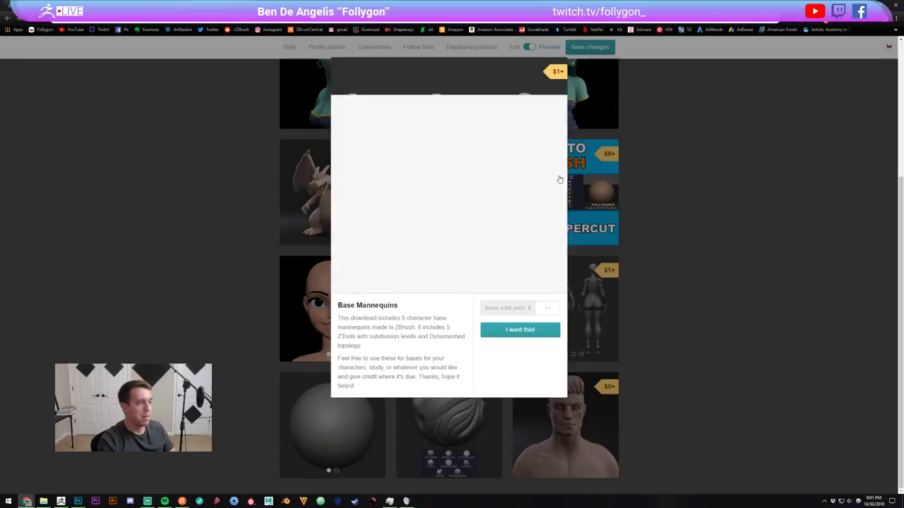
click(558, 178)
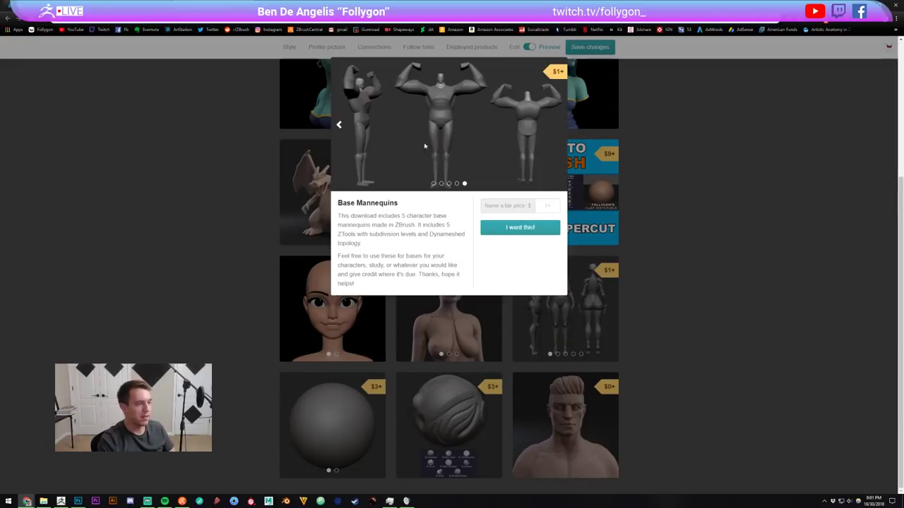
click(339, 129)
click(338, 178)
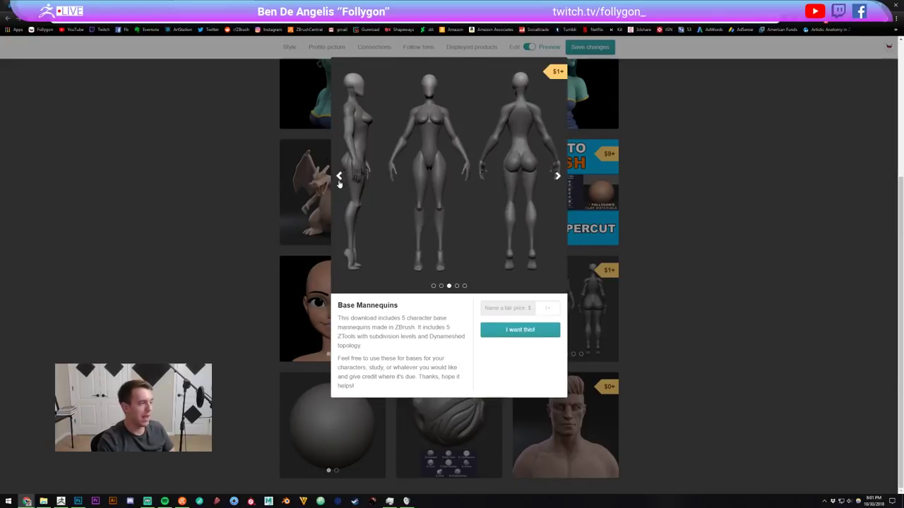
click(339, 178)
click(339, 178)
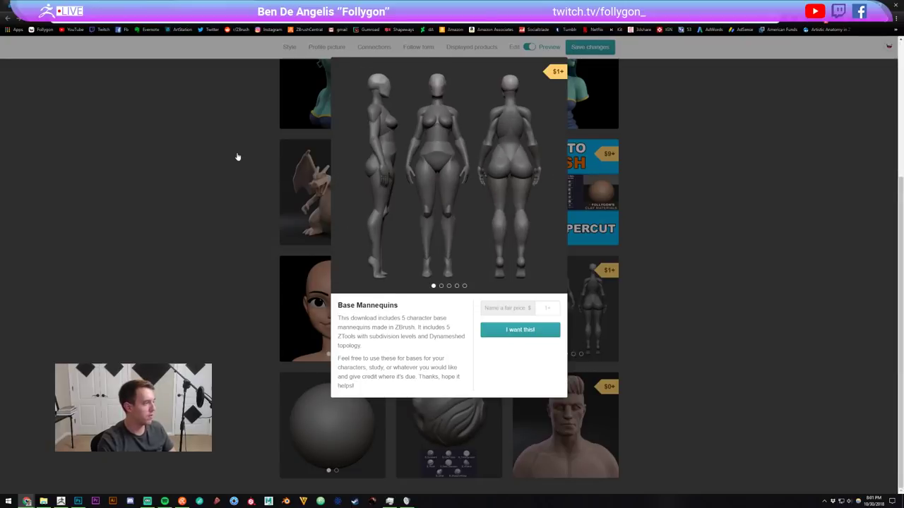
click(212, 156)
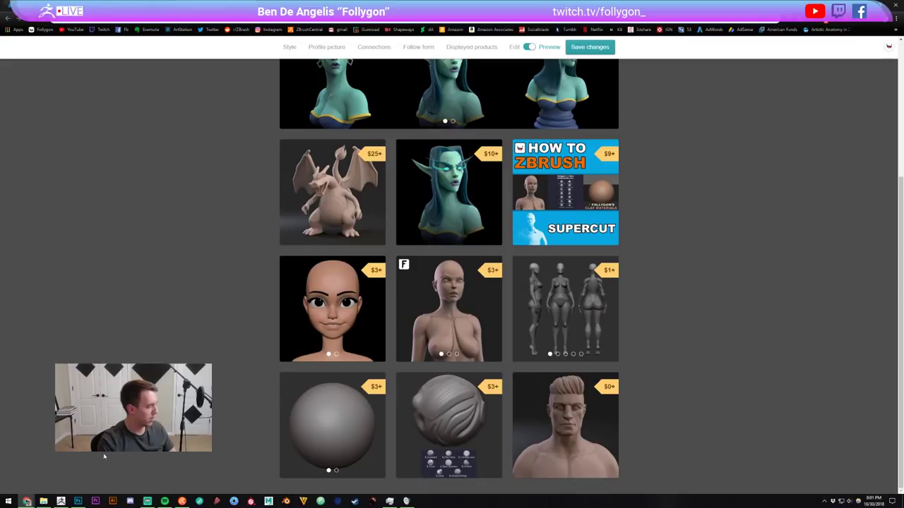
click(61, 501)
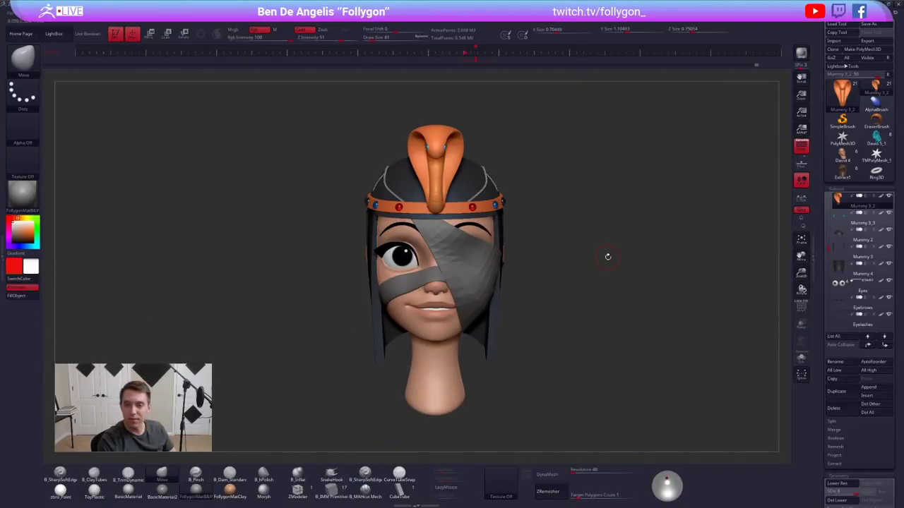